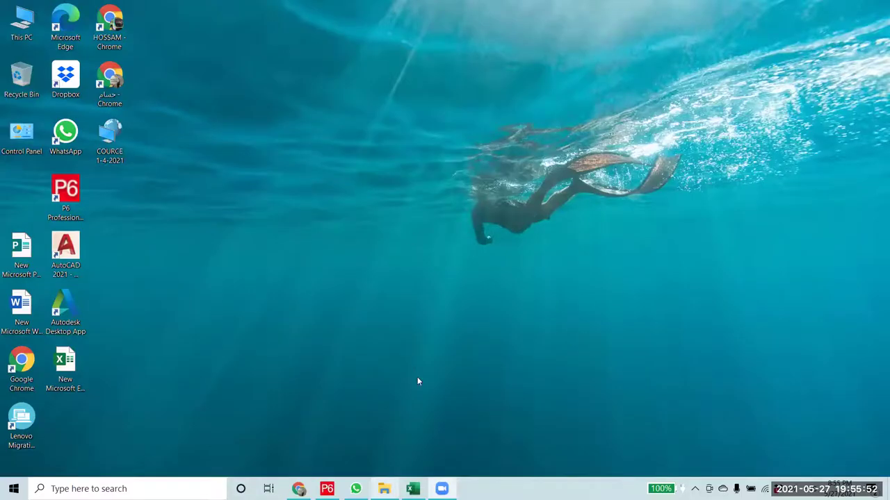
- Apply the saved Tender Schedules layout to the activity view, discarding unsaved layout changes
left_click(413, 489)
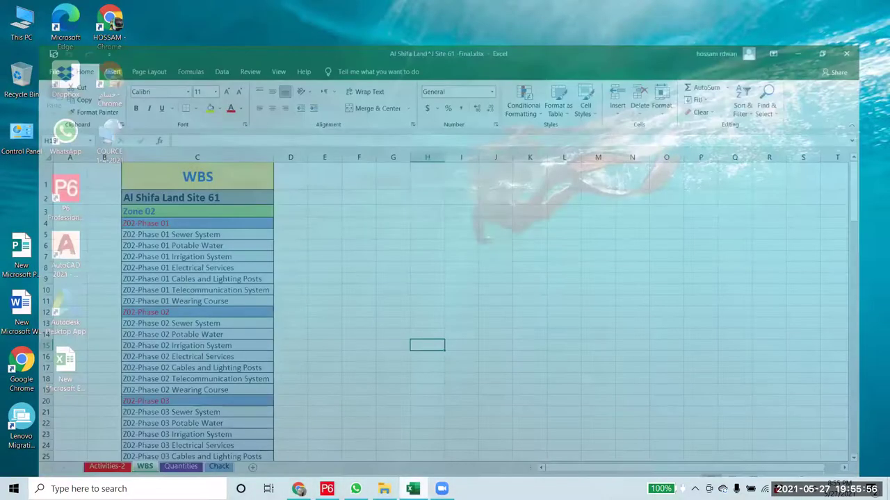
key("alt+Tab")
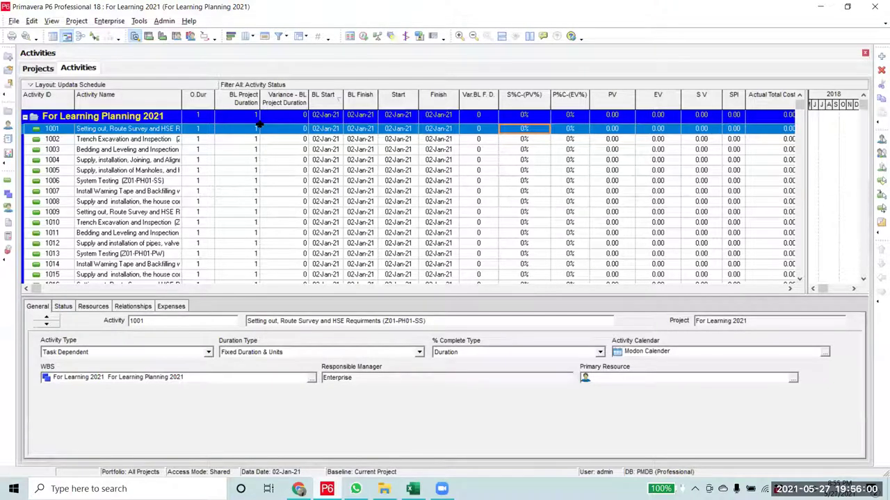
right_click(29, 85)
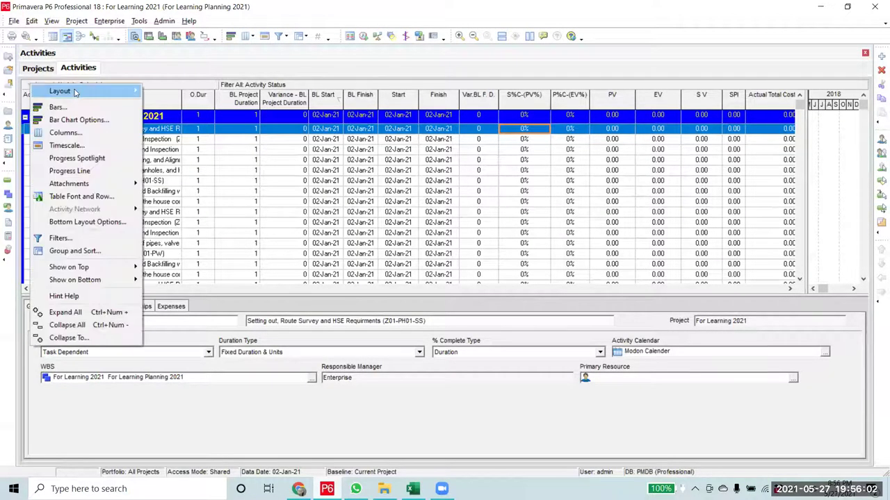
mouse_move(105, 92)
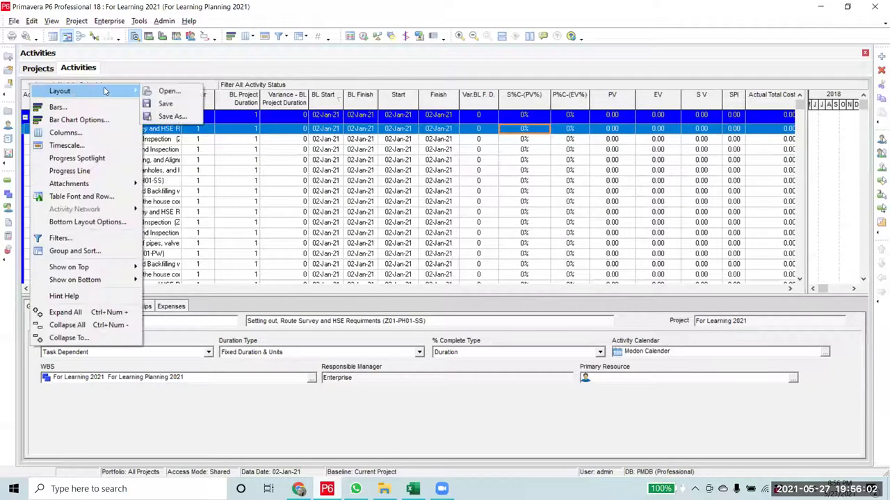
left_click(167, 91)
left_click(456, 264)
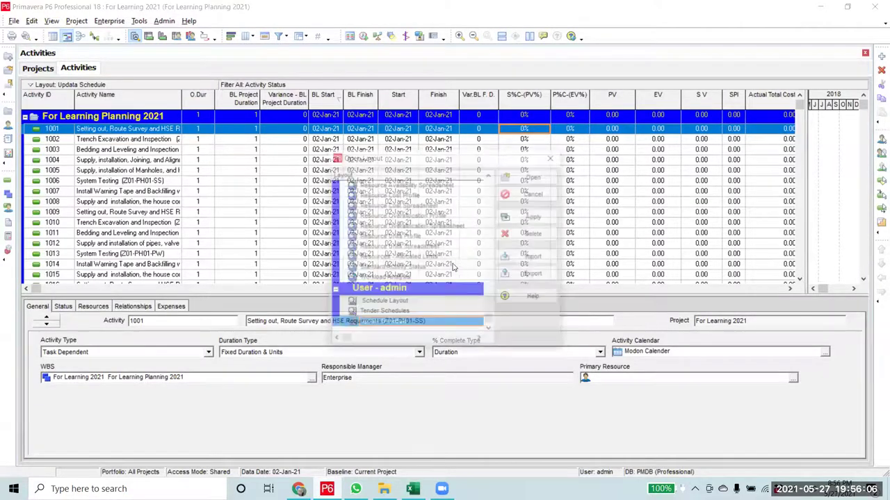
left_click(400, 312)
left_click(534, 218)
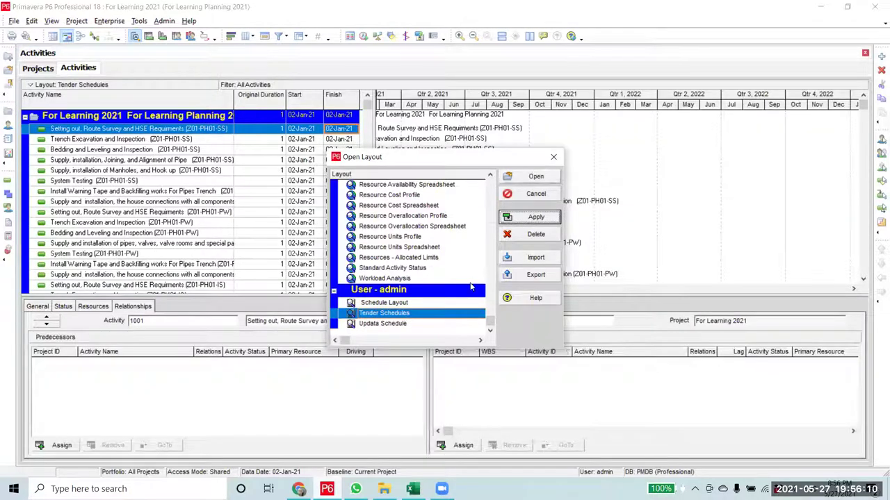
key("Return")
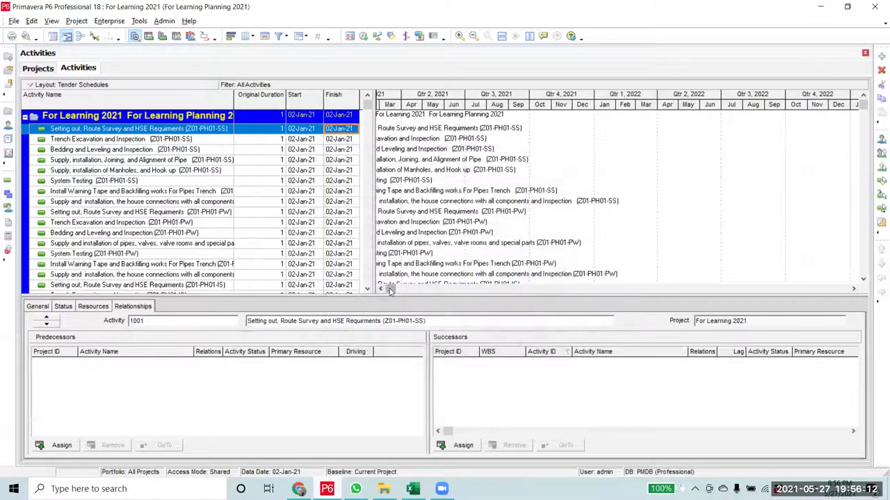
- Drag the Activity Name column beside Original Duration and re-sort the table by Start
left_click(381, 289)
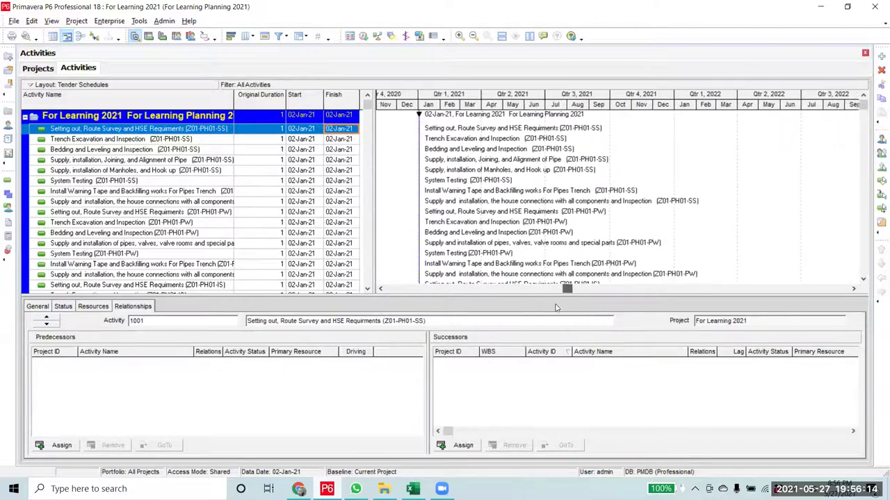
left_click(186, 141)
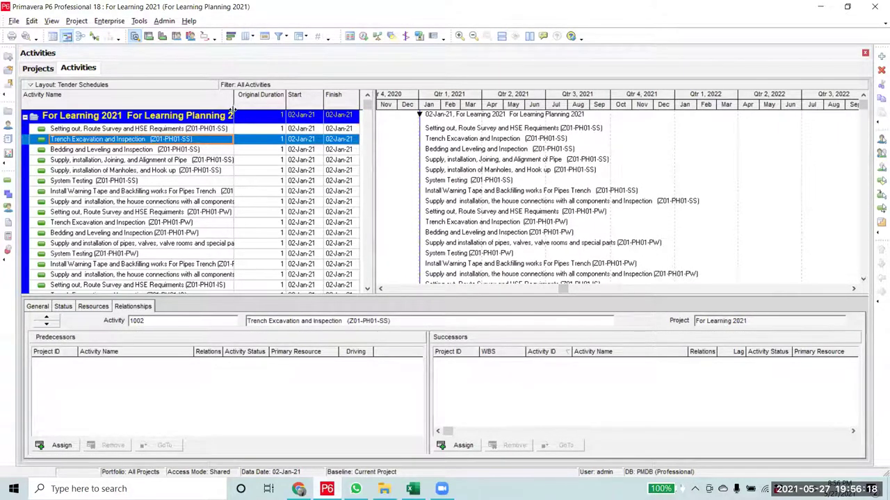
left_click_drag(233, 106, 248, 111)
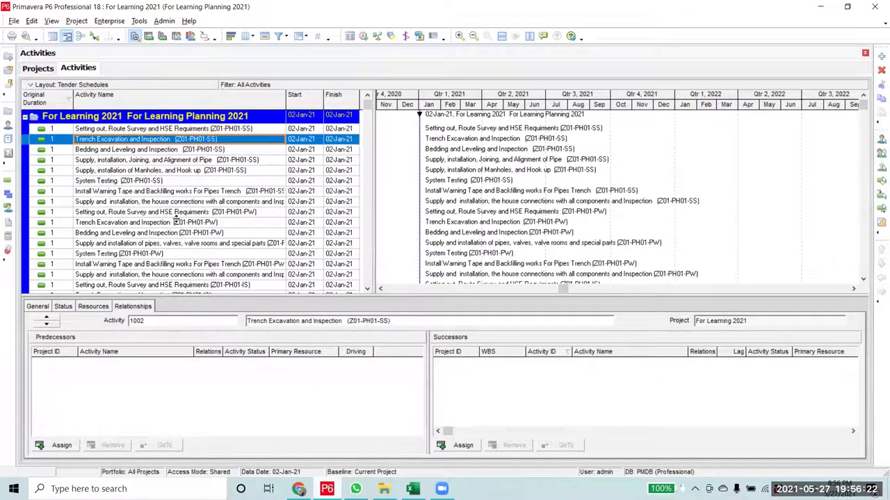
key("Left")
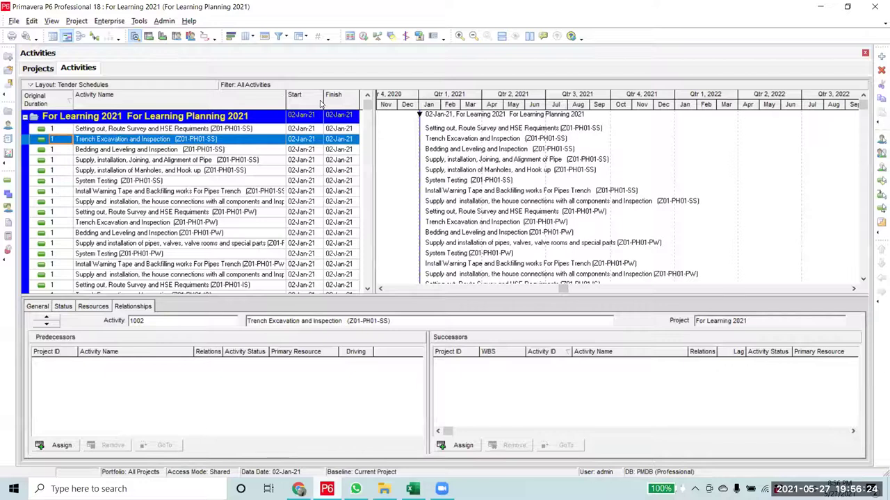
left_click(313, 104)
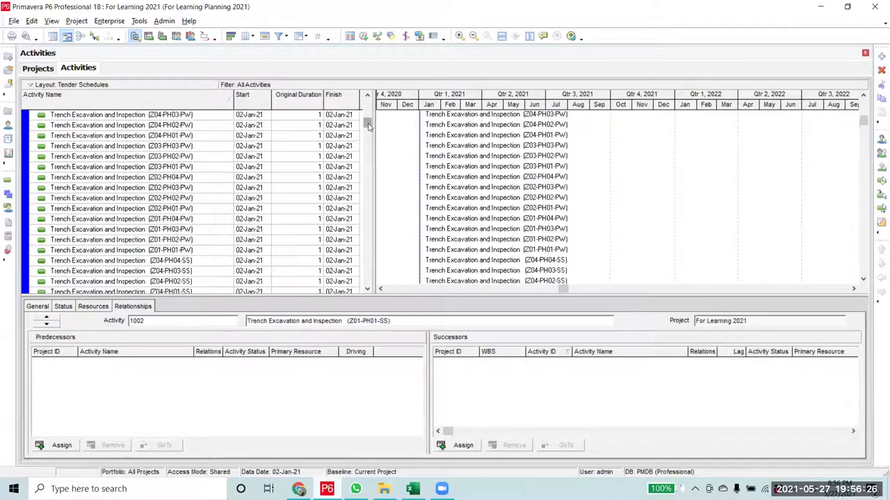
scroll(158, 125, "up", 5)
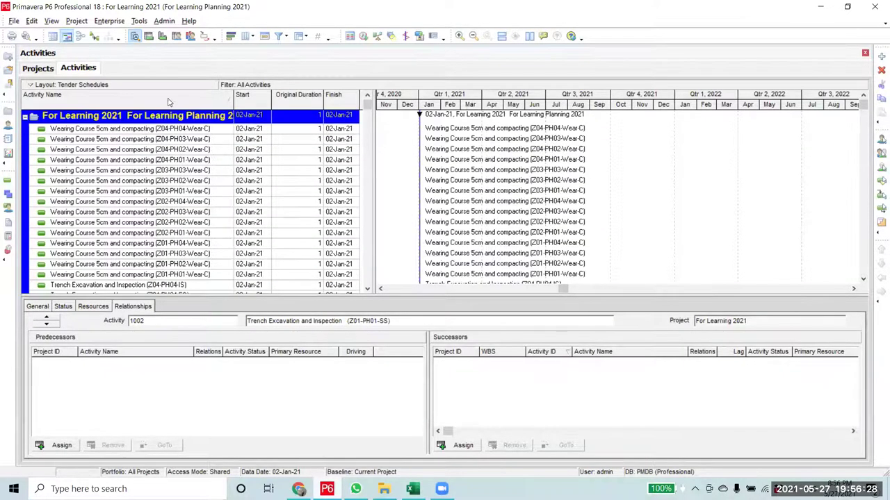
- In the Columns dialog, move Finish above Original Duration in the displayed columns
right_click(170, 99)
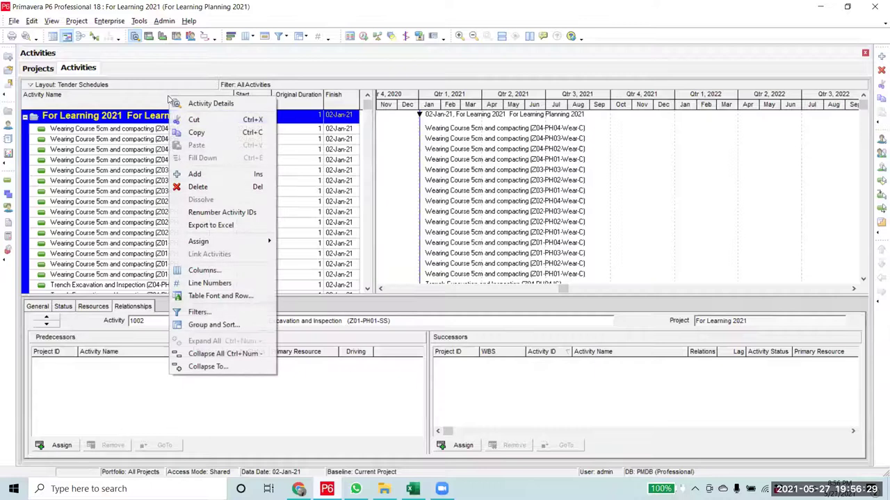
left_click(203, 271)
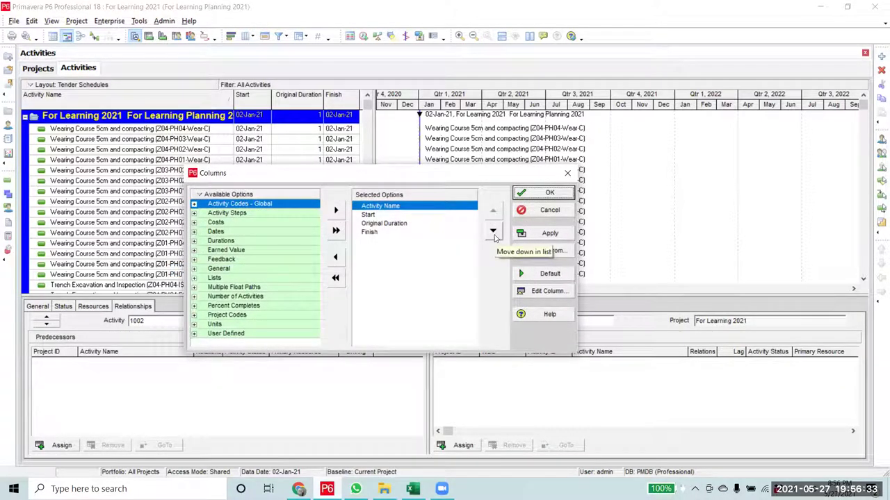
left_click(390, 231)
left_click(493, 210)
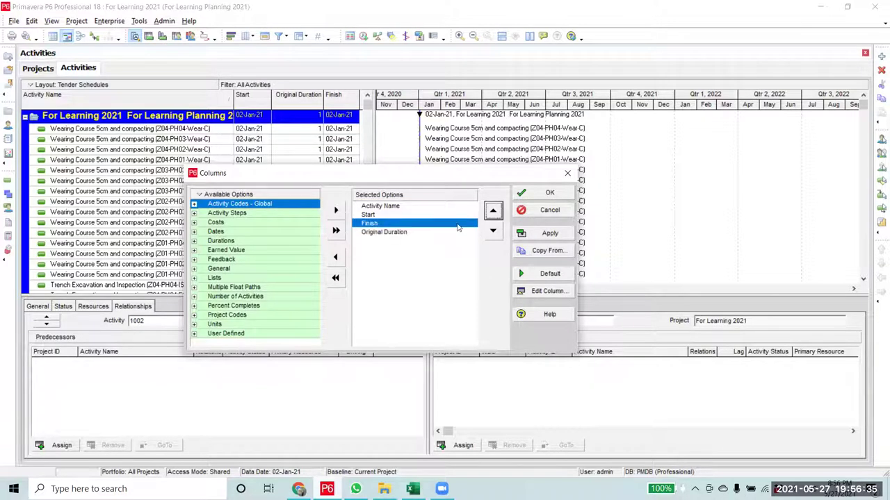
left_click(377, 207)
- Find the Activity ID column and add it ahead of Activity Name, Start and Finish, then apply
right_click(199, 204)
left_click(216, 205)
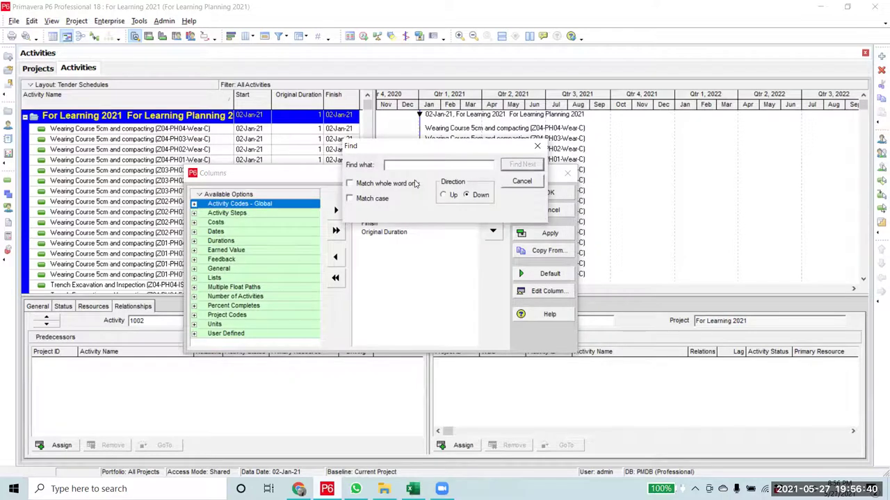
type("Id")
left_click(522, 165)
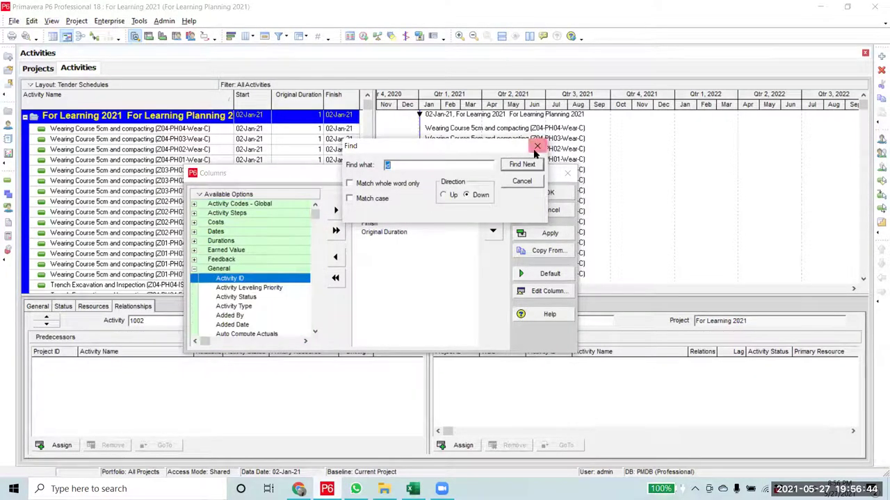
left_click(536, 146)
left_click(335, 209)
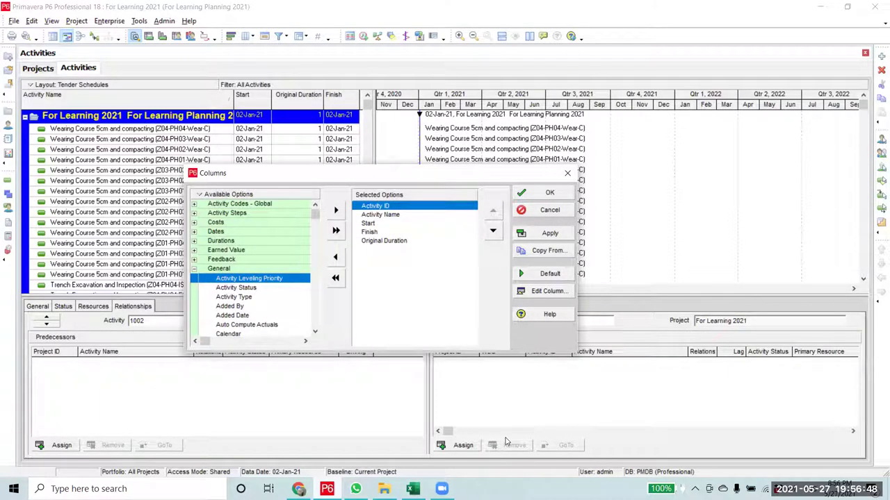
left_click(375, 215)
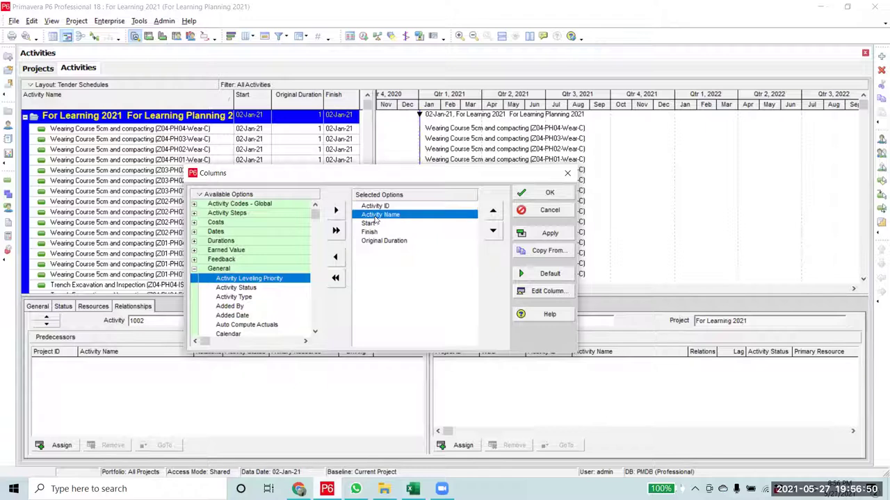
left_click(368, 223)
left_click(370, 232)
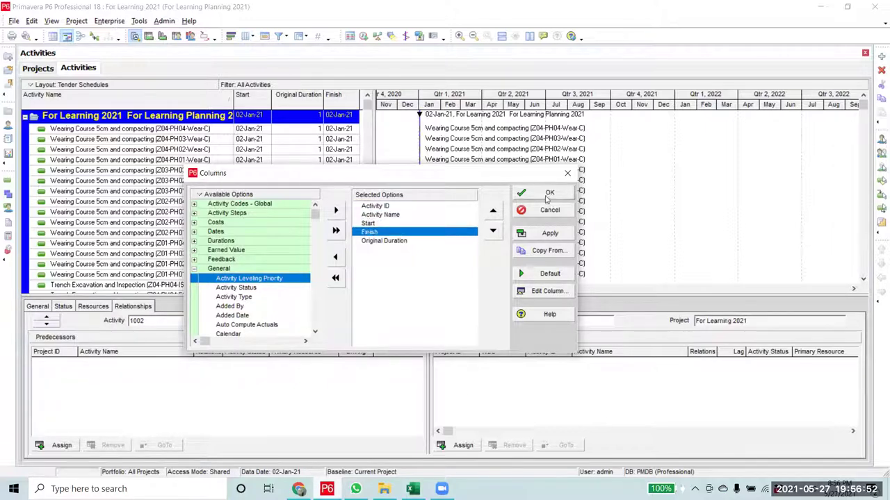
left_click(556, 236)
left_click(549, 192)
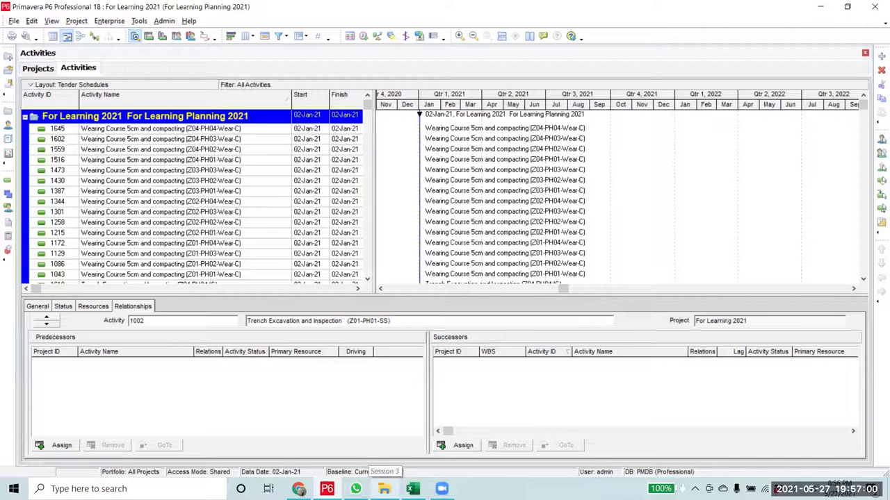
- Open the Session 3 folder window and go up to the COURCE 1-4-2021 folder
left_click(383, 489)
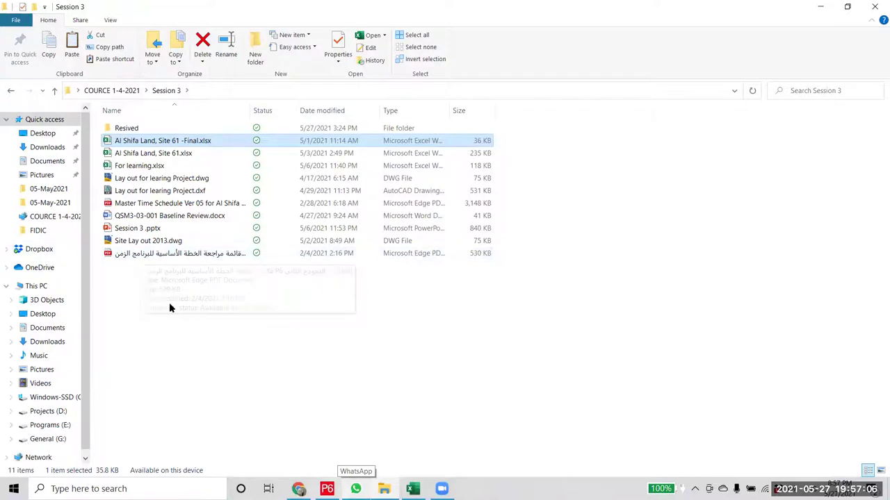
left_click(11, 92)
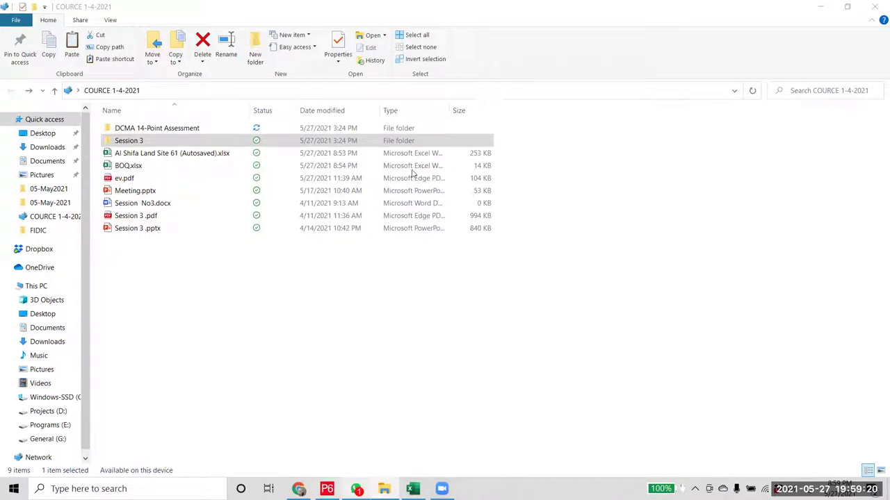
- Read the unread Primavera G1 group message in WhatsApp, then minimise WhatsApp
left_click(356, 488)
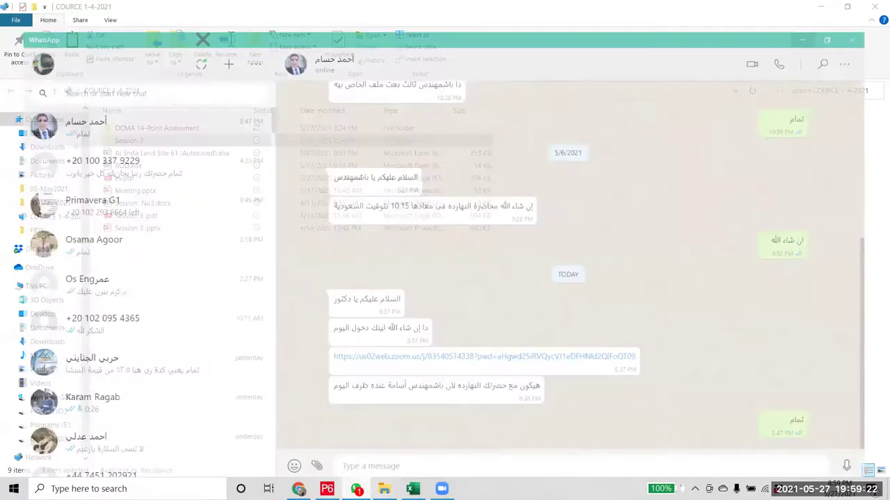
left_click(104, 101)
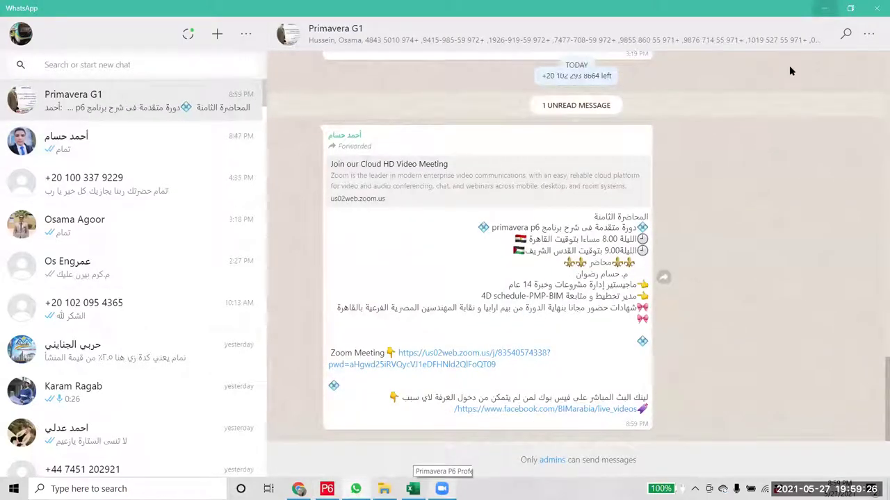
left_click(825, 7)
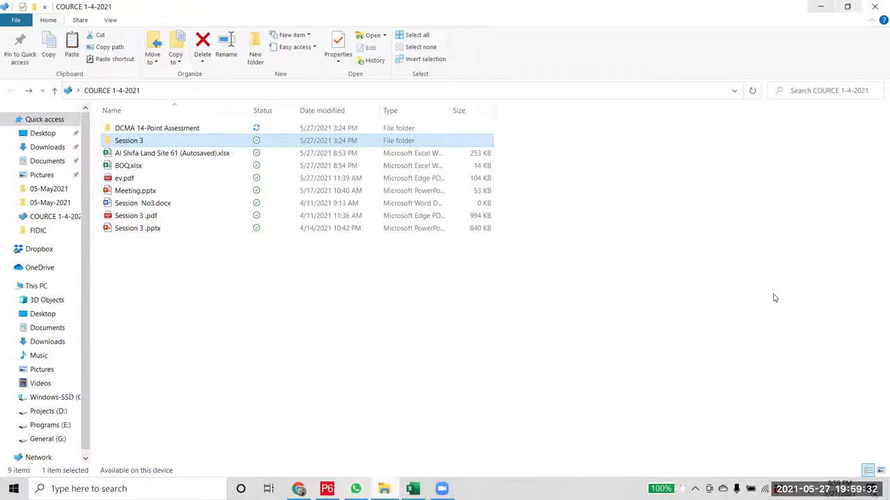
- Switch from File Explorer back to the Primavera P6 window
key("alt+Tab")
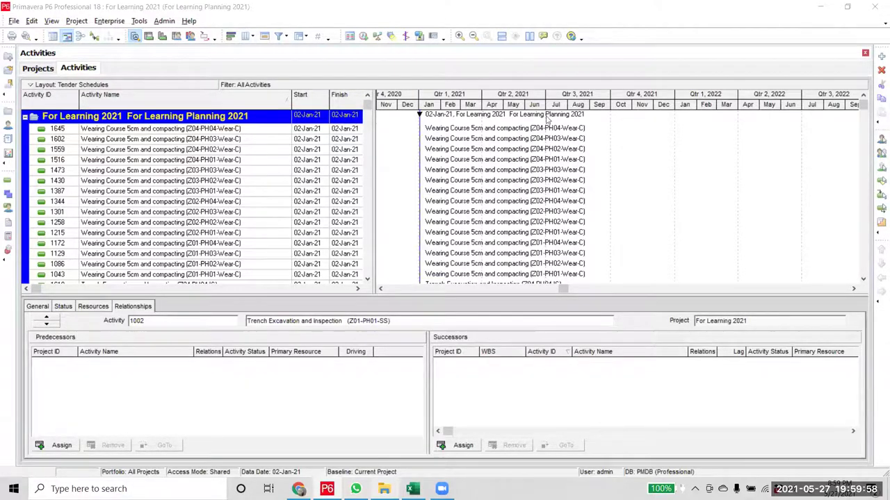
- Scroll down through the Primavera P6 activity list
scroll(548, 120, "down", 1)
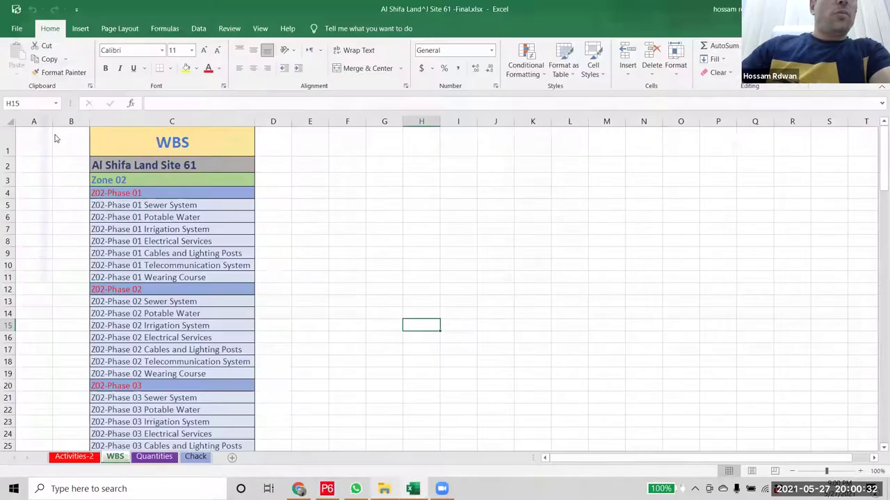
- Show the desktop, open the COURCE 1-4-2021 folder and open Meeting.pptx
key("super+d")
key("Return")
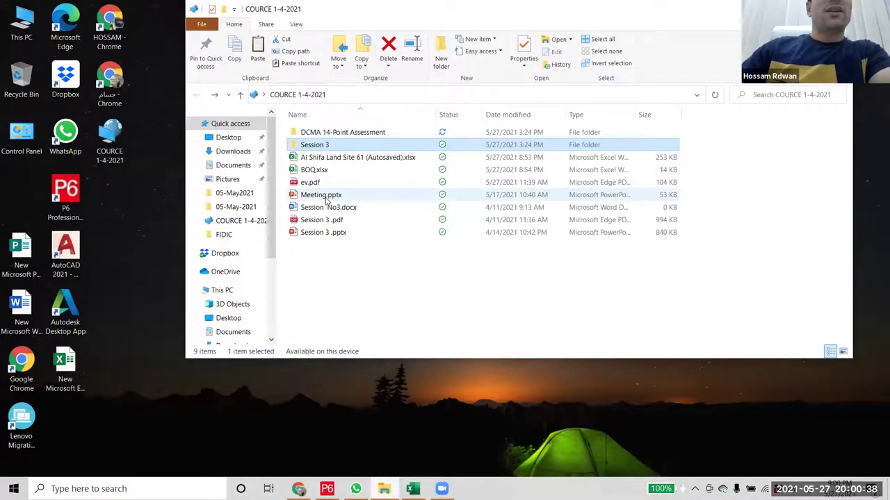
double_click(326, 197)
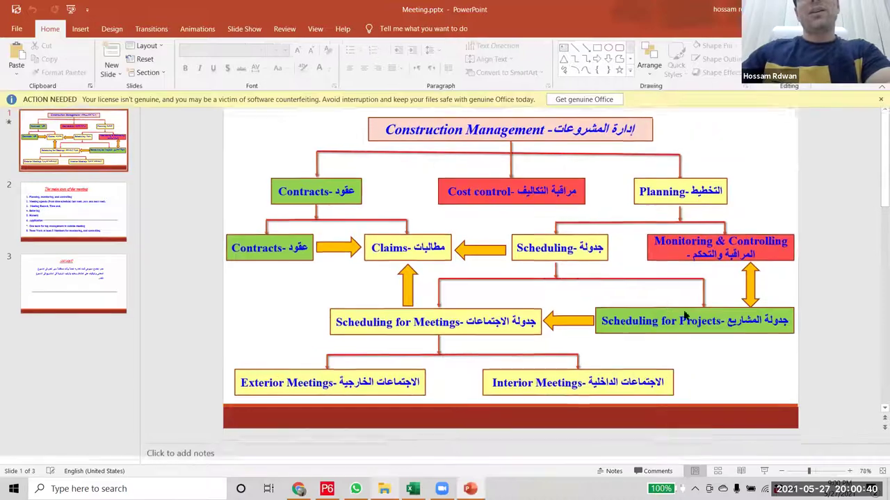
- Start the slide show and reveal the title, Contracts, Cost control and Planning branches
left_click(765, 471)
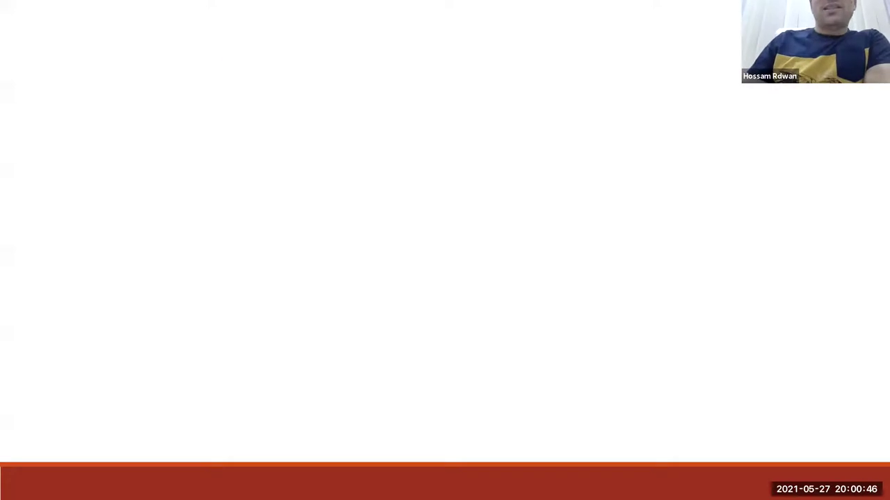
key("Right")
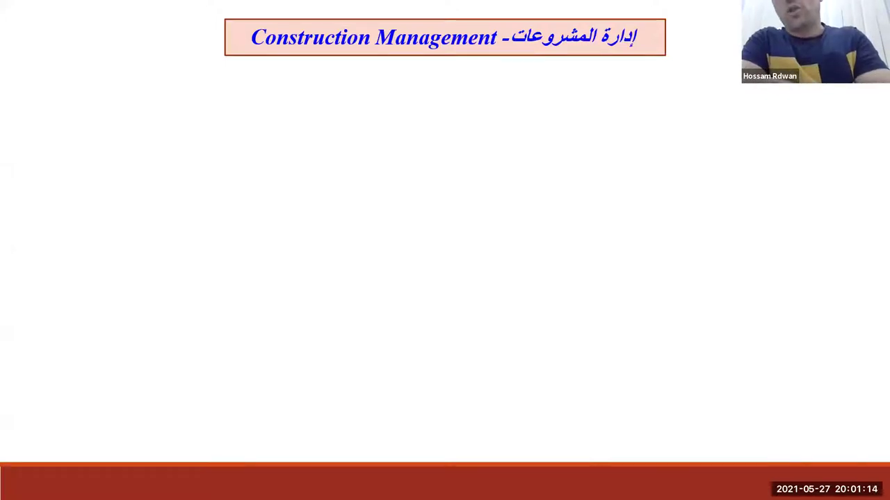
key("Right")
key("Right")
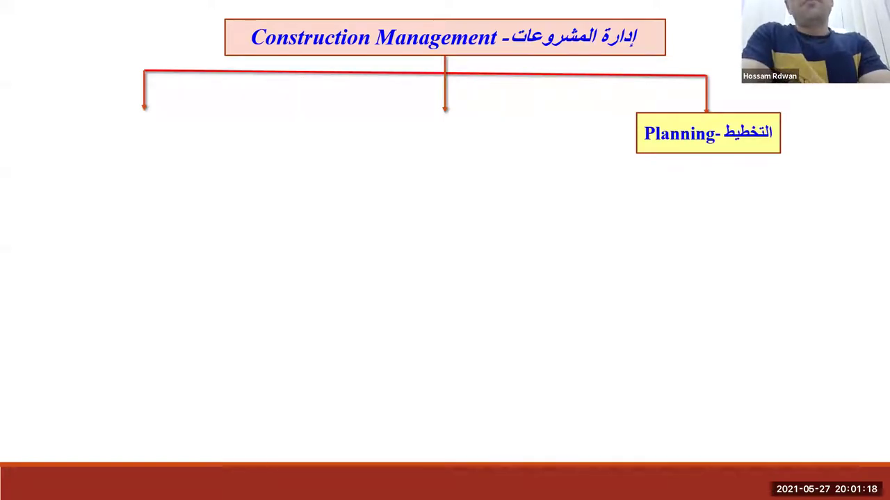
key("Right")
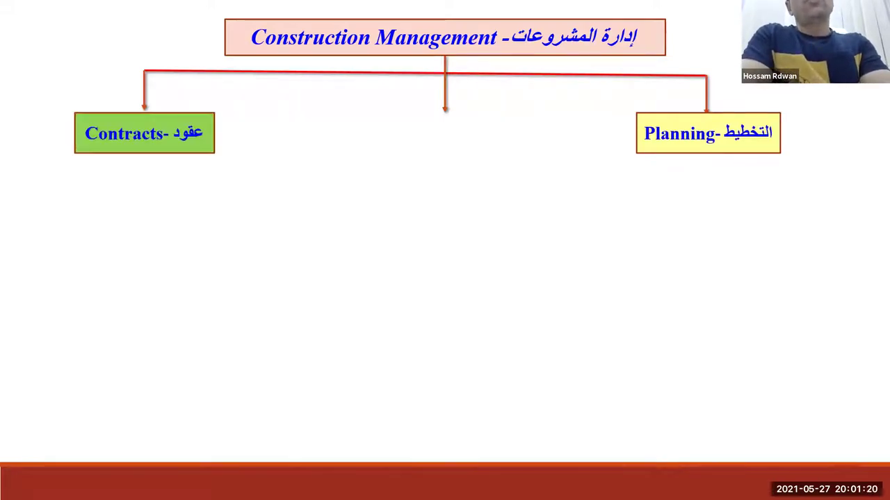
key("Right")
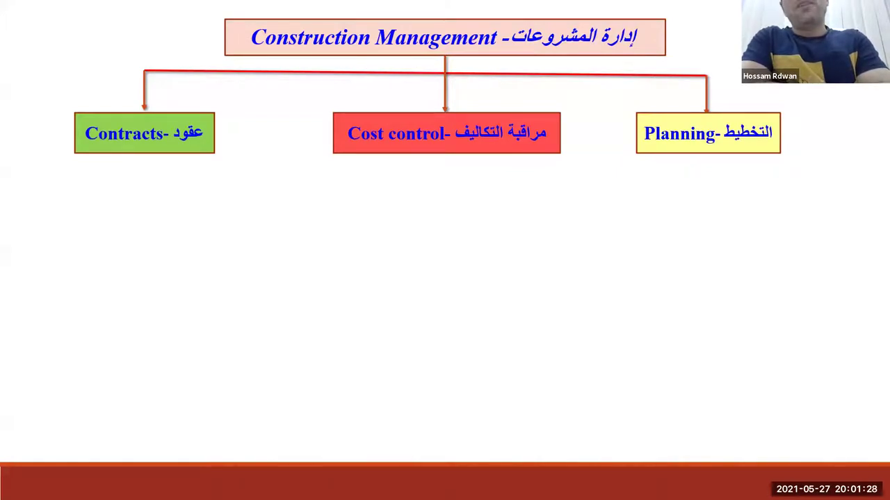
key("Right")
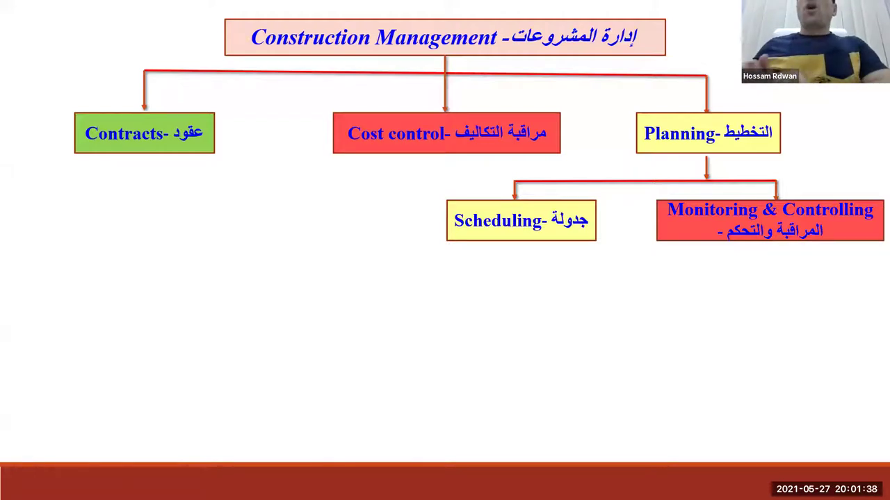
- Reveal Claims, Scheduling for Meetings, and the Interior and Exterior Meetings boxes
key("Right")
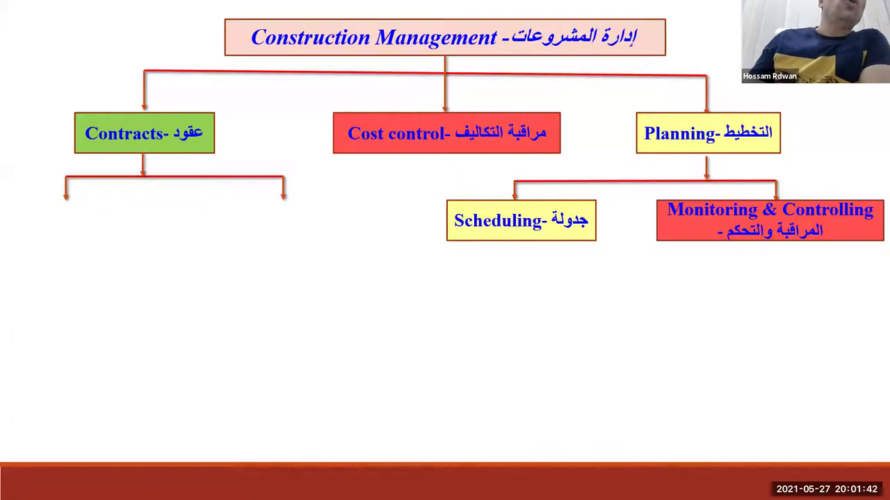
key("Right")
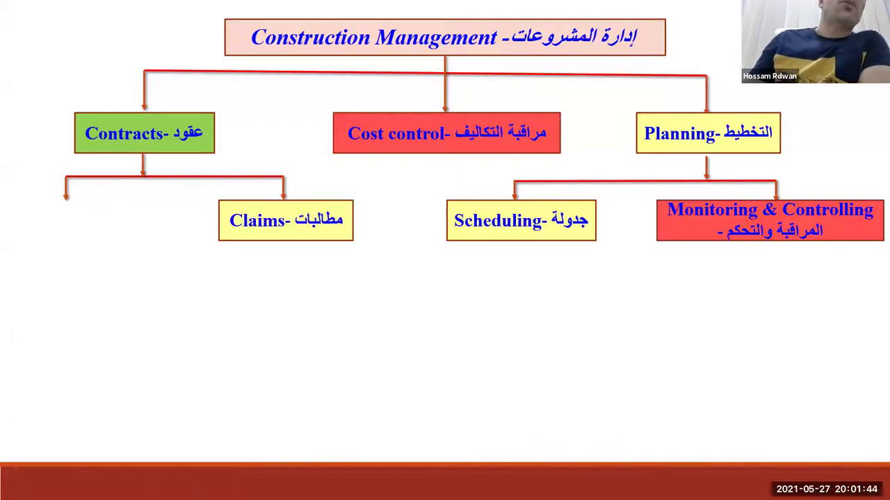
key("Right")
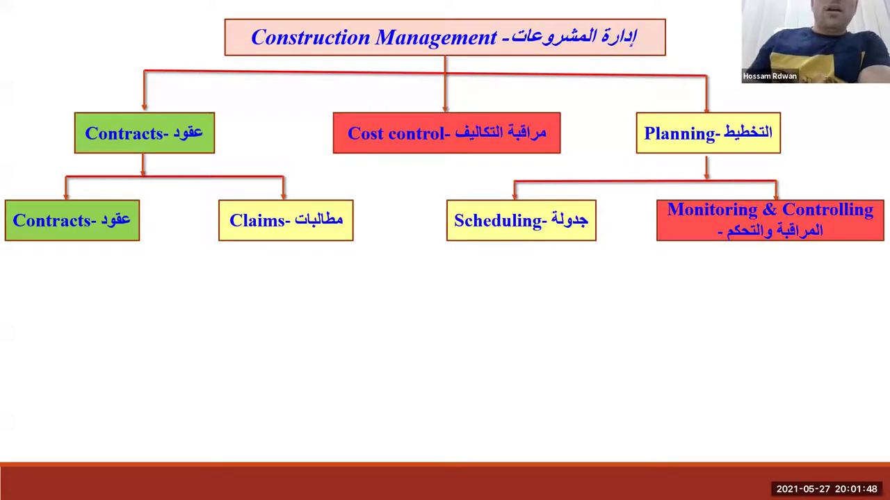
key("Right")
key("Right")
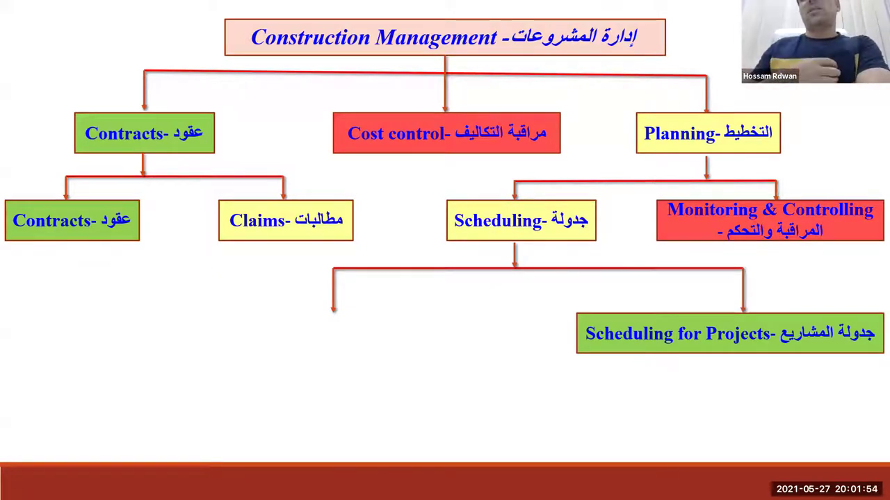
key("Right")
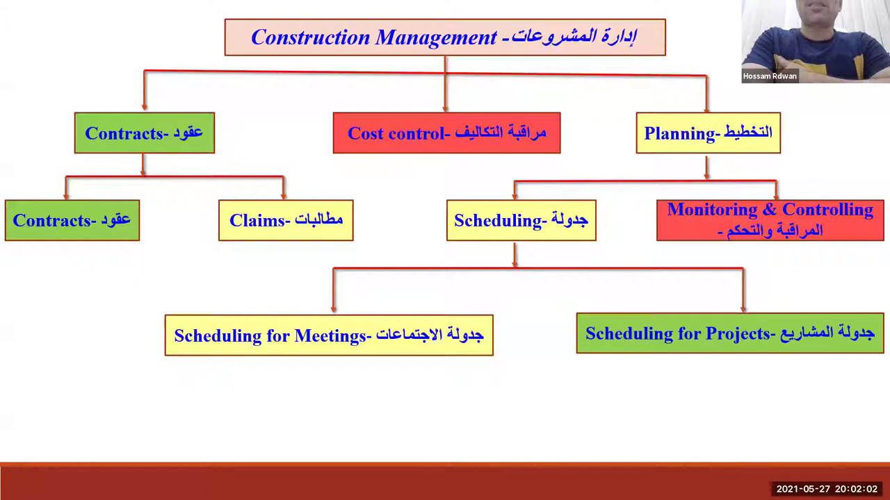
key("Right")
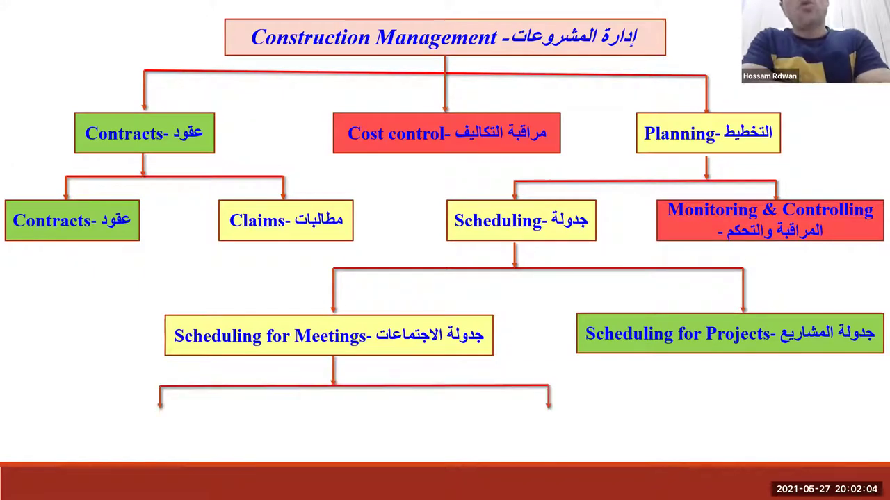
key("Right")
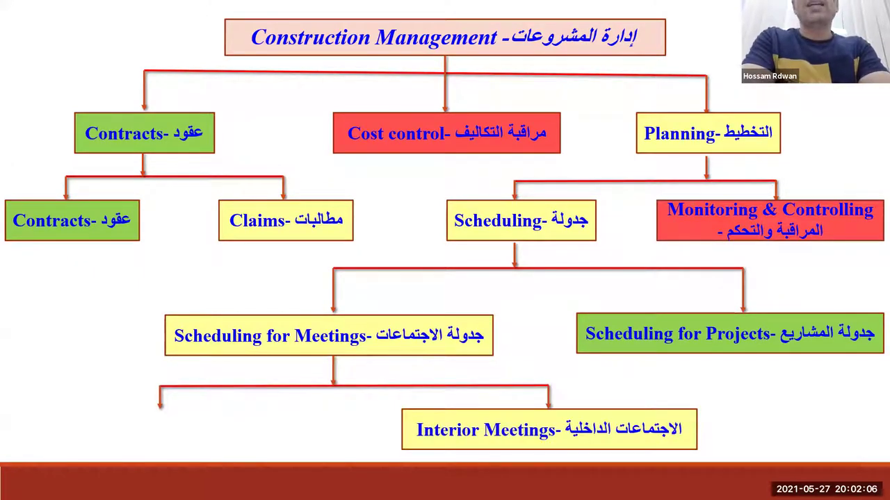
key("Right")
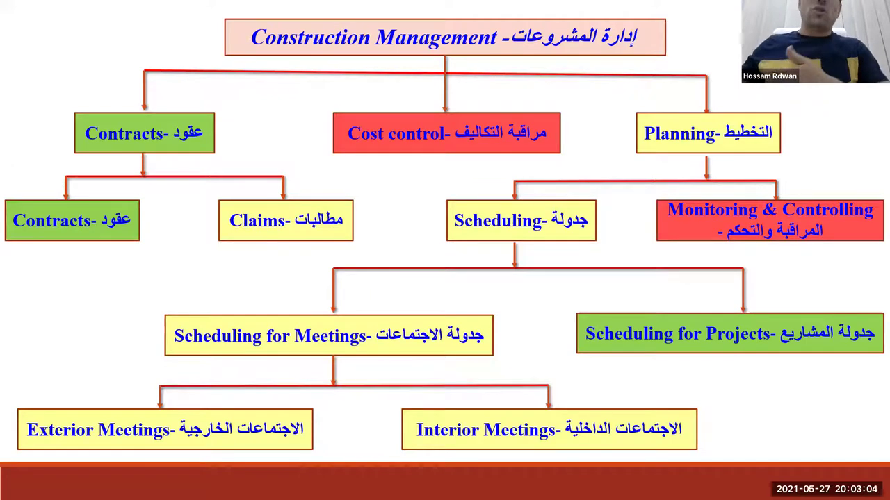
- Reveal the two-way arrow joining Monitoring & Controlling and Scheduling for Projects
key("Right")
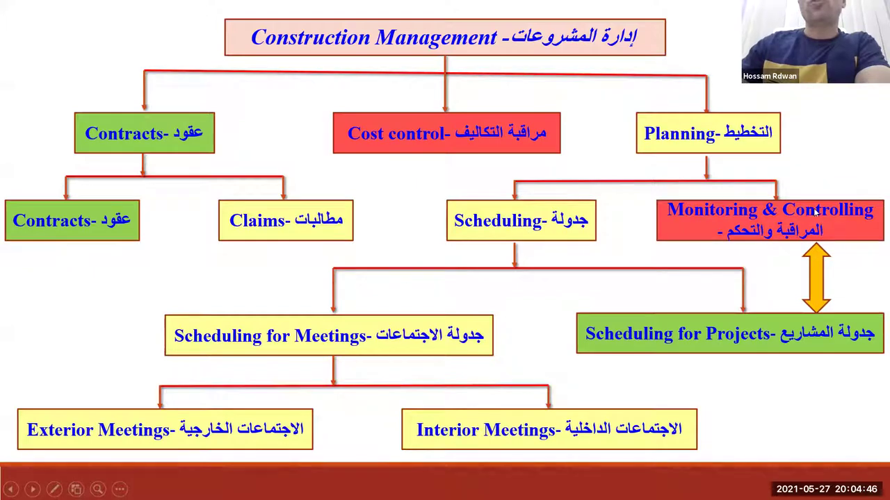
- Reveal the arrows from Scheduling, Contracts and Scheduling for Meetings into Claims
left_click(787, 339)
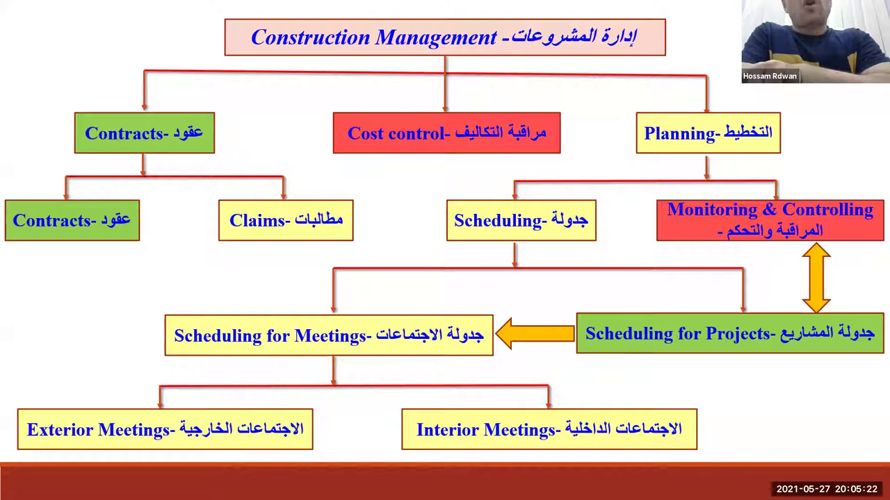
key("Right")
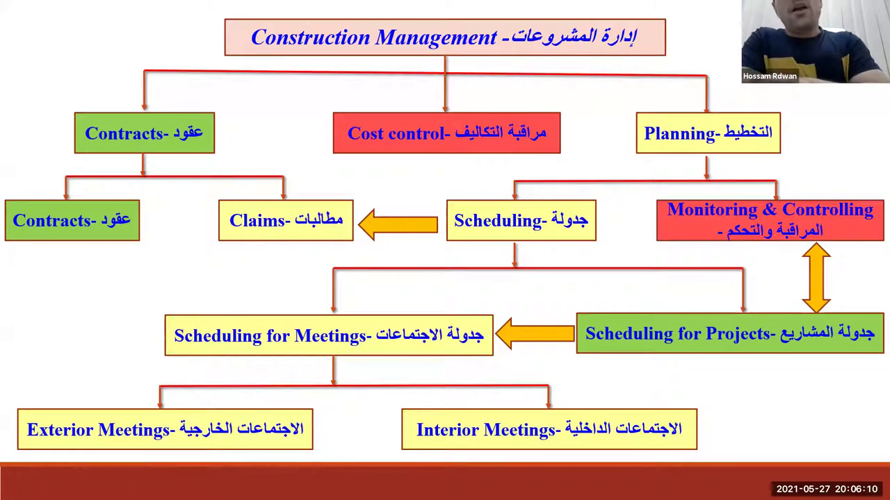
key("Right")
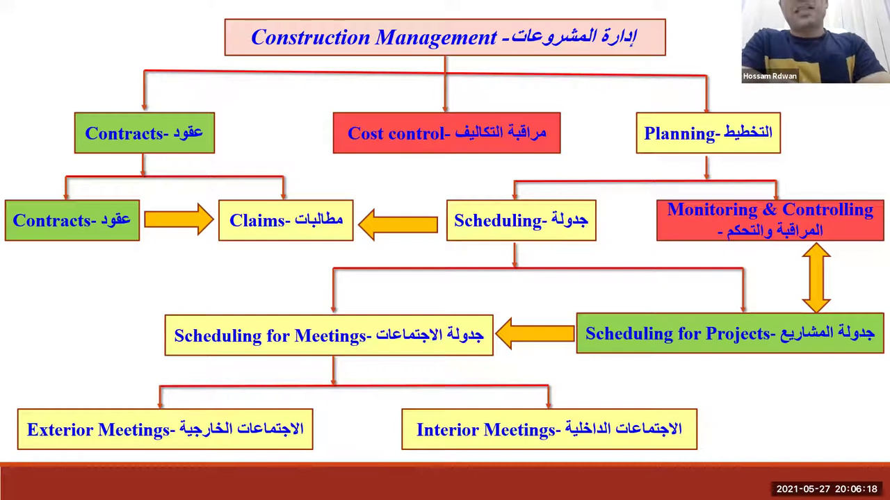
key("Right")
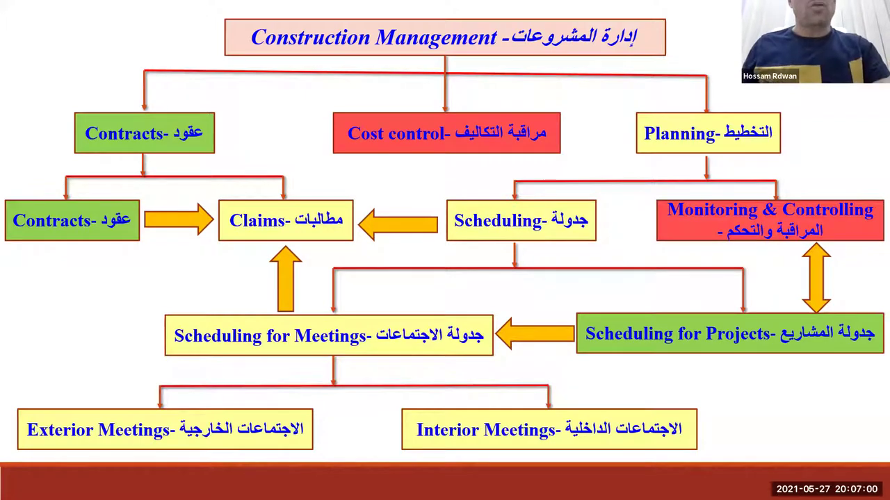
- End the slideshow, put PowerPoint away and bring Primavera P6's For Learning 2021 activities forward
key("Escape")
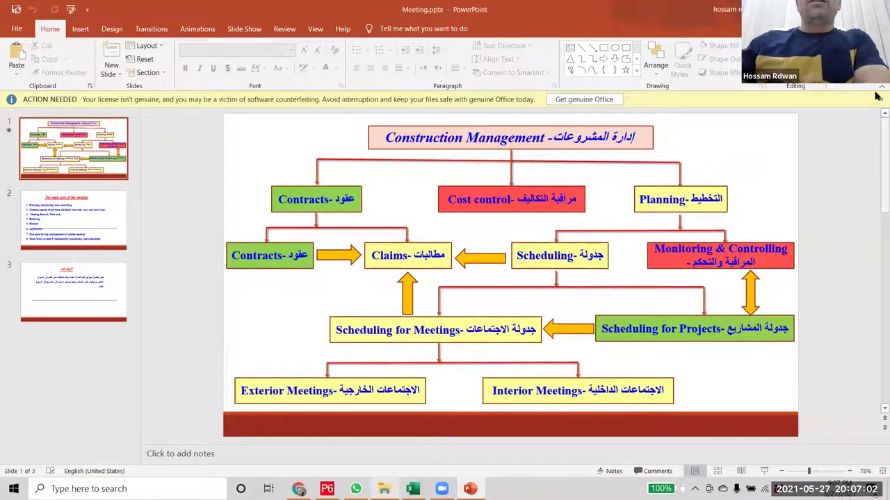
key("alt+F4")
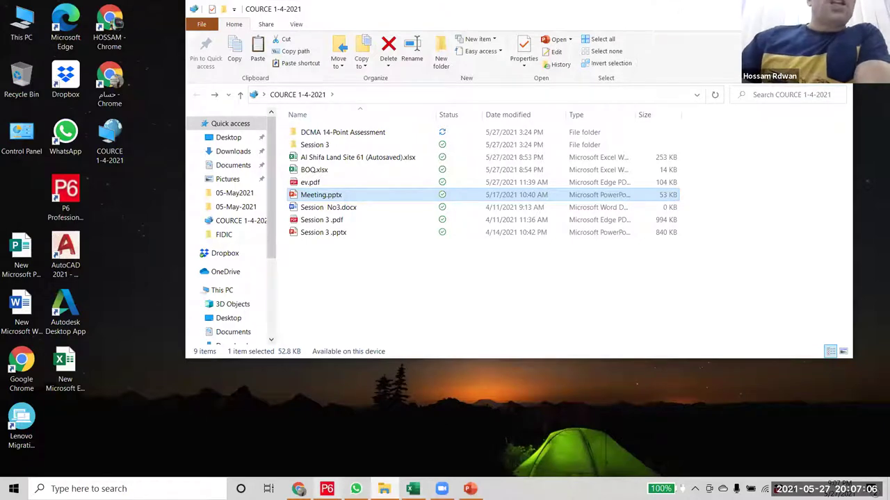
key("alt+Tab")
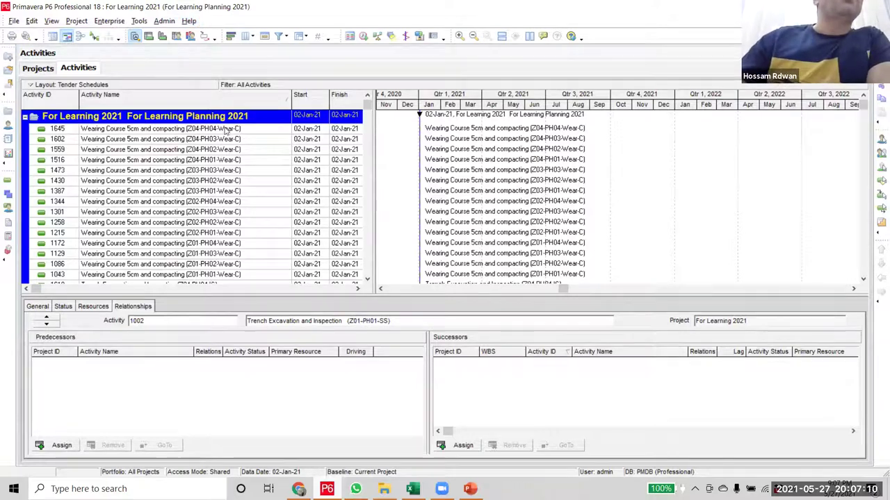
- Check resource assignments for activities 1633 and 1634, then view the WBS with full names
scroll(219, 154, "down", 2)
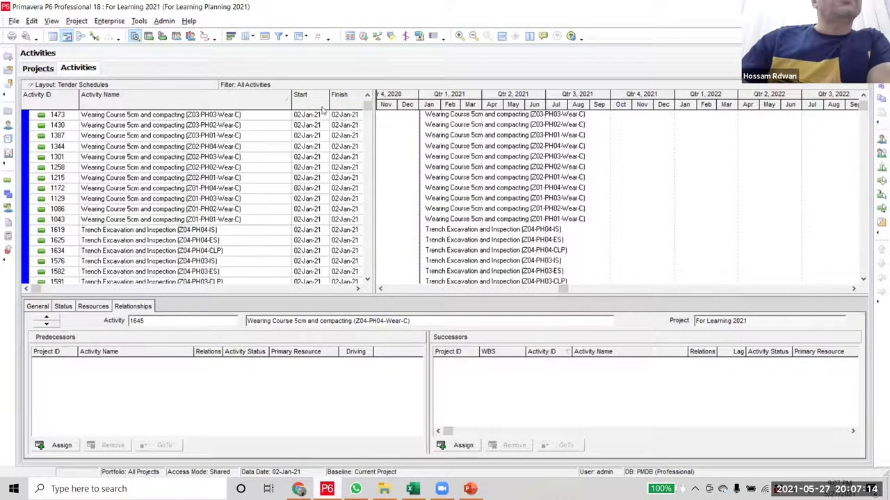
scroll(321, 108, "up", 2)
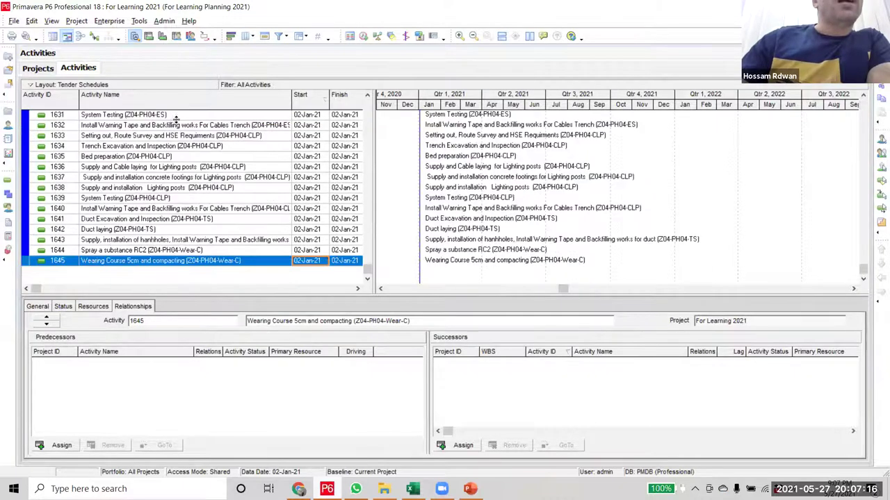
left_click(184, 135)
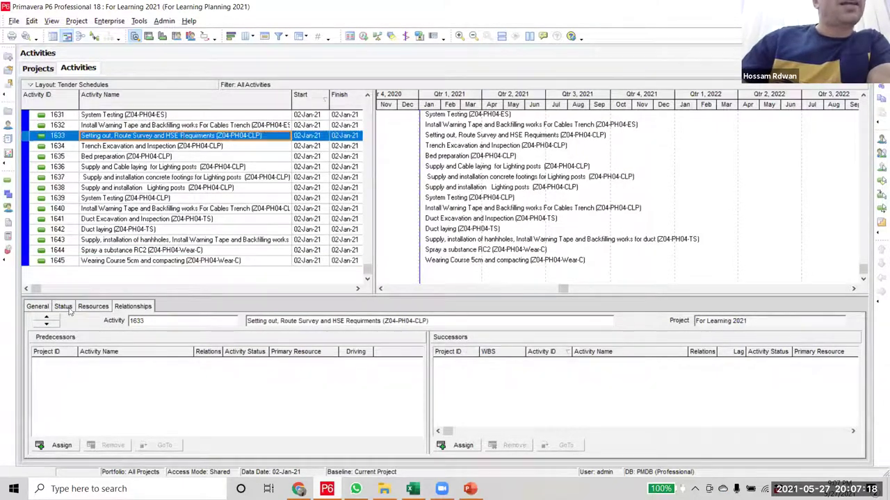
left_click(101, 306)
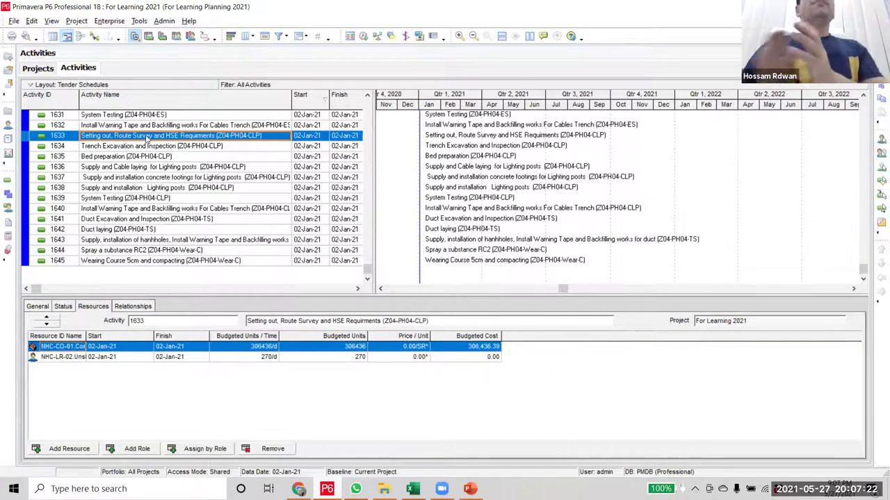
key("Down")
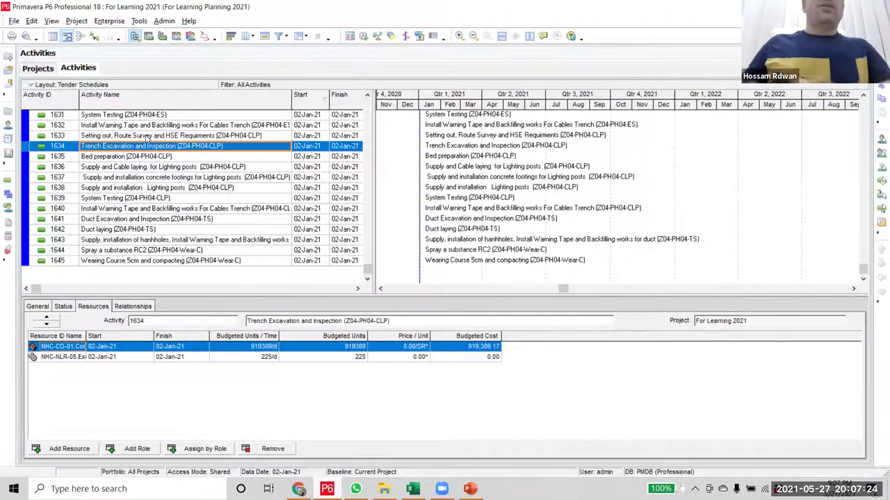
left_click(9, 196)
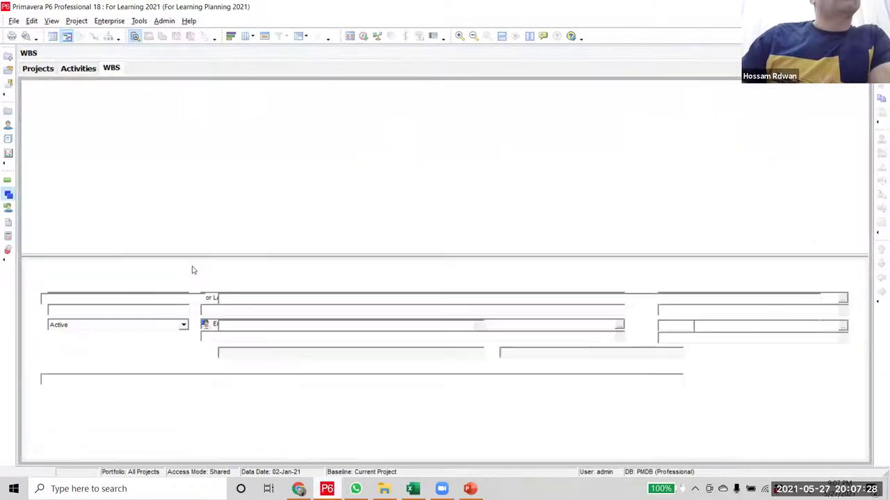
left_click_drag(174, 162, 290, 175)
- Copy 'Al Shifa Land Site 61' from cell C2 of Excel's WBS sheet to P6's top WBS name
key("alt+Tab")
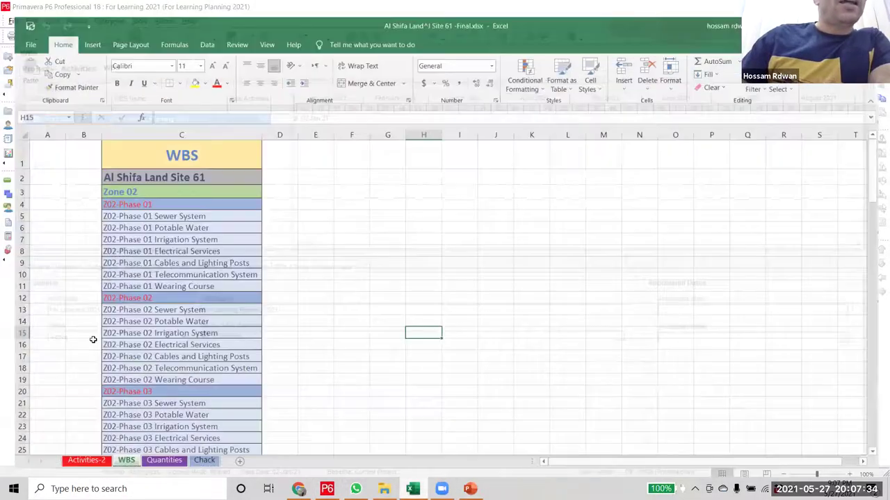
key("ctrl+Page_Up")
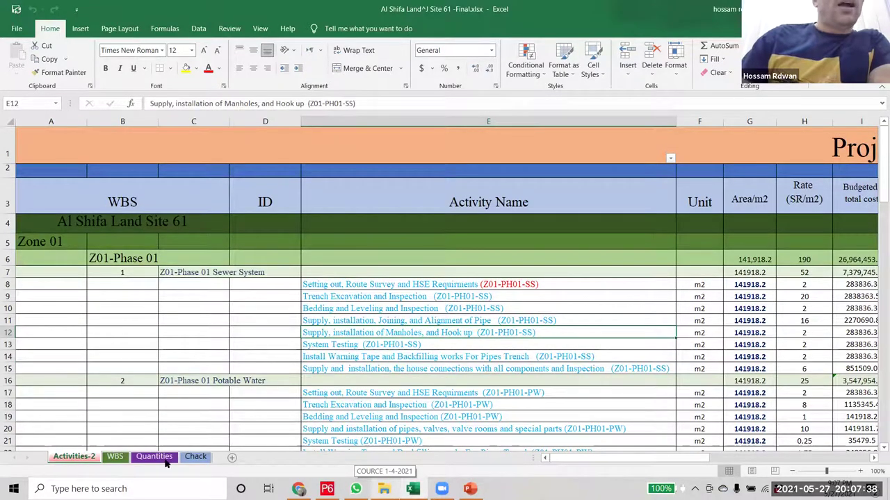
left_click(117, 458)
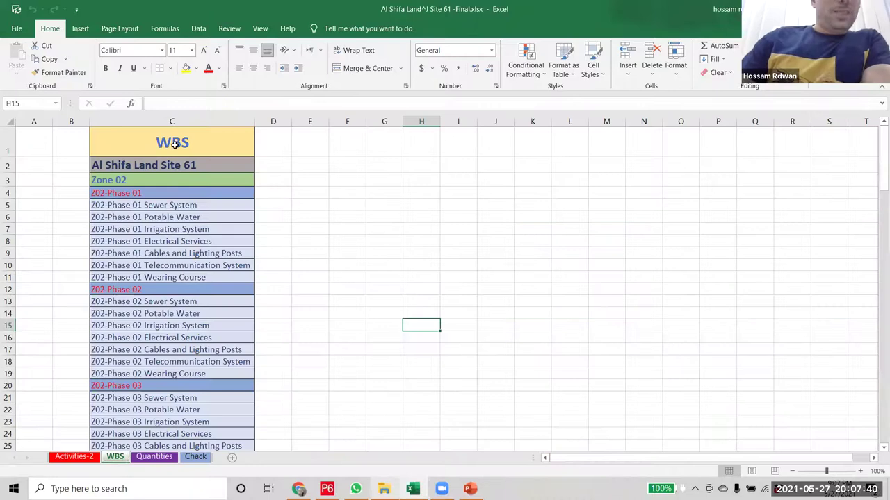
left_click(163, 165)
left_click_drag(219, 104, 113, 110)
key("ctrl+c")
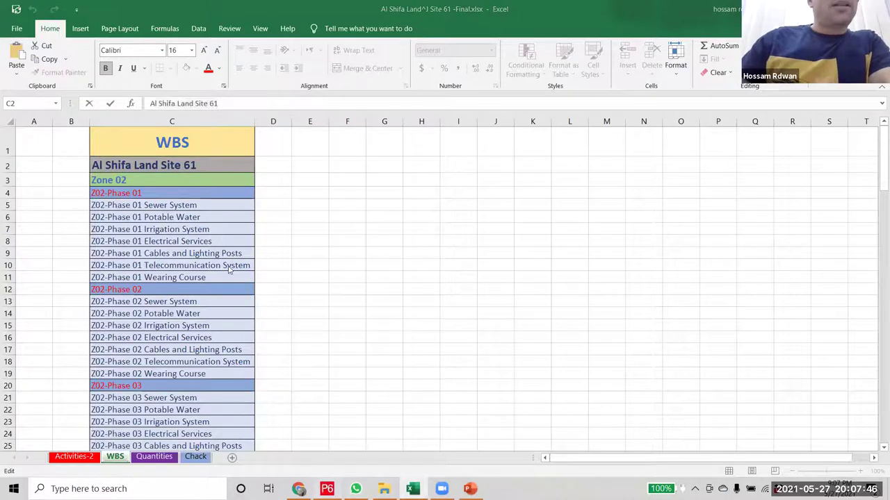
key("alt+Tab")
left_click(194, 120)
left_click(193, 119)
- Rename the top WBS element to Al Shifa Land Site 61
left_click_drag(193, 119, 118, 110)
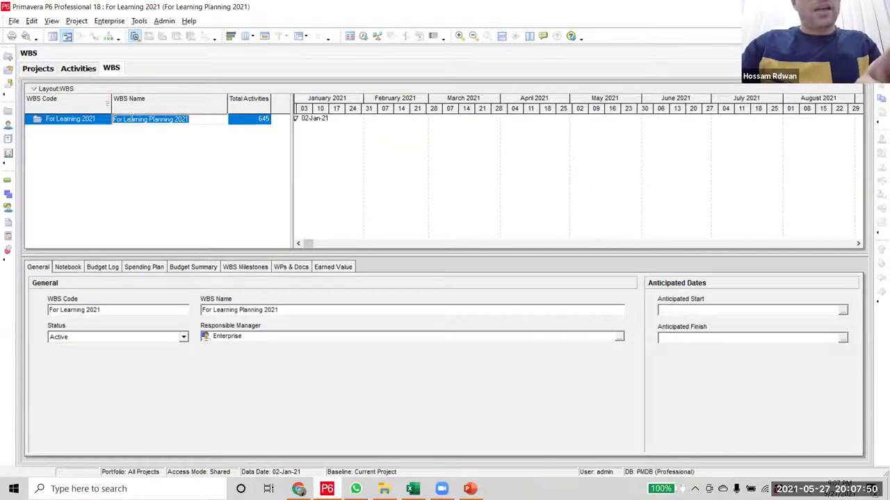
key("ctrl+v")
key("Return")
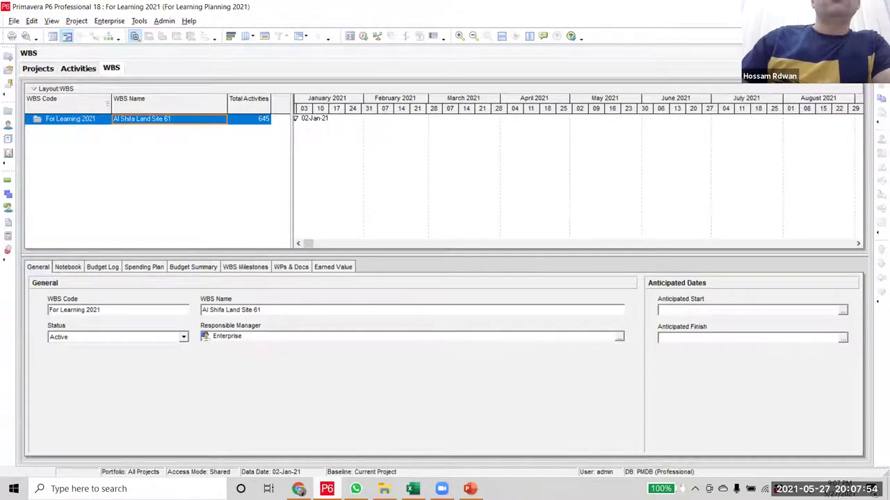
- Add a child WBS element and name it Zone 02, copied from Excel
key("Insert")
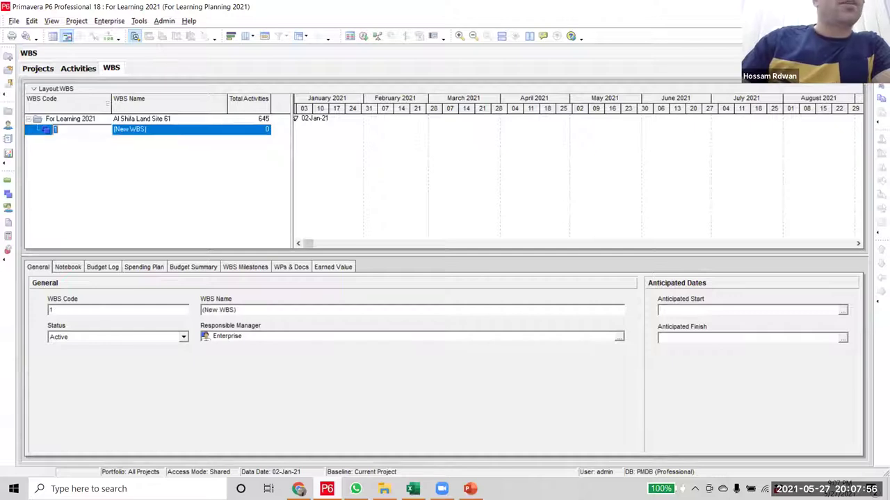
left_click(413, 489)
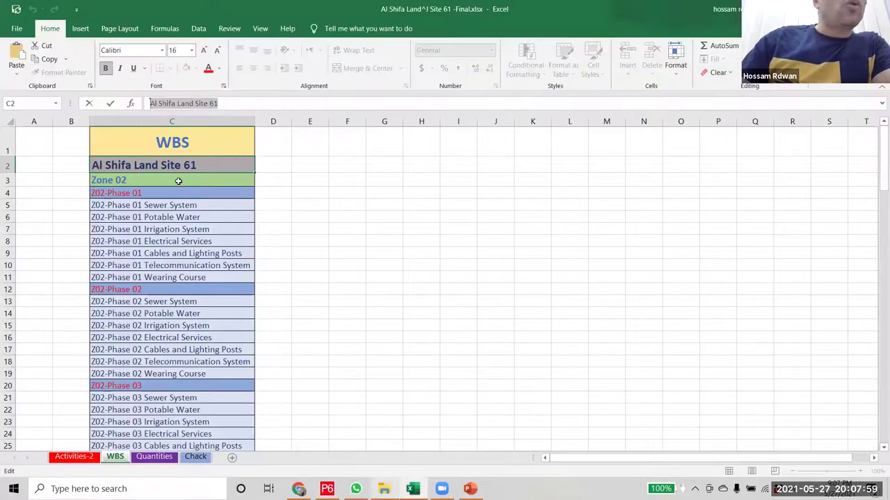
left_click(142, 179)
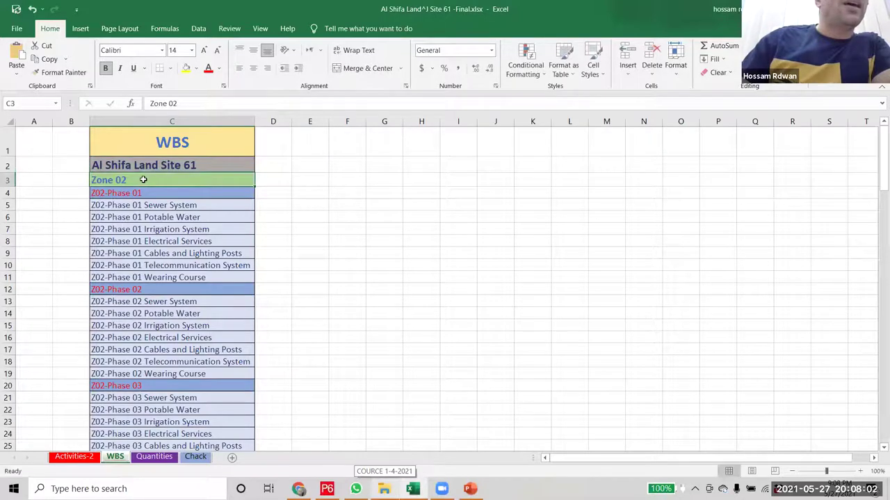
triple_click(182, 103)
key("ctrl+c")
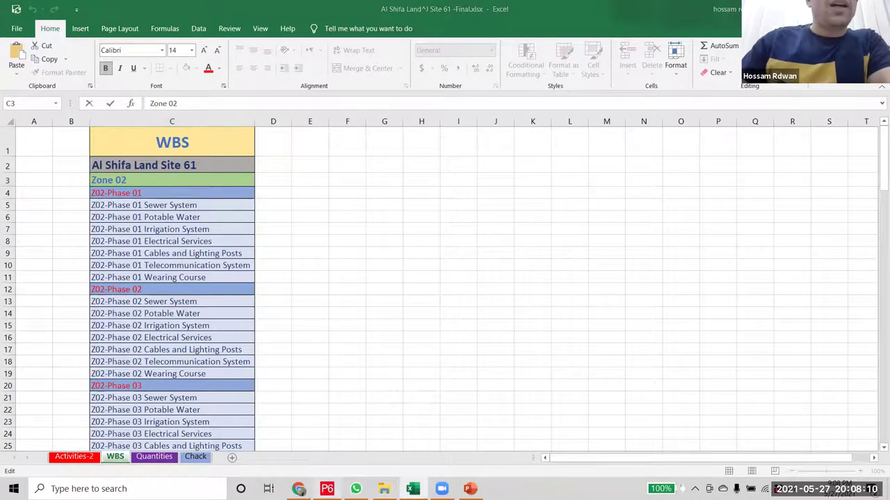
key("alt+Tab")
left_click(156, 130)
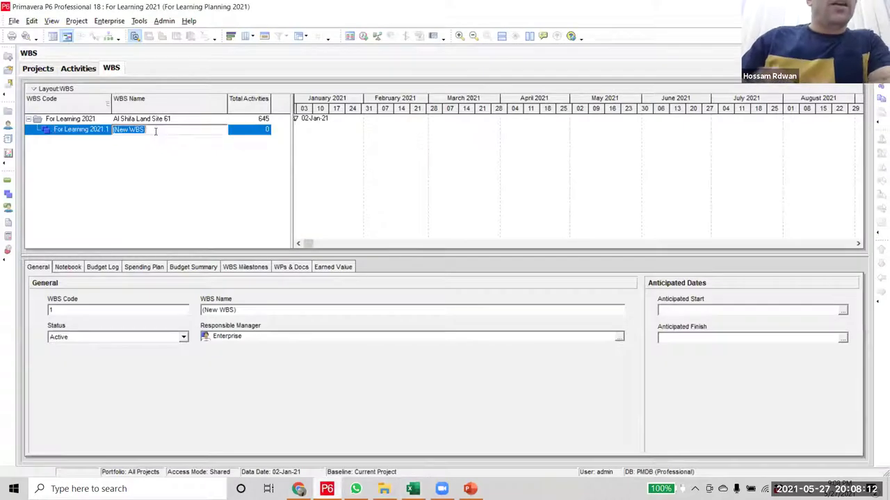
key("ctrl+v")
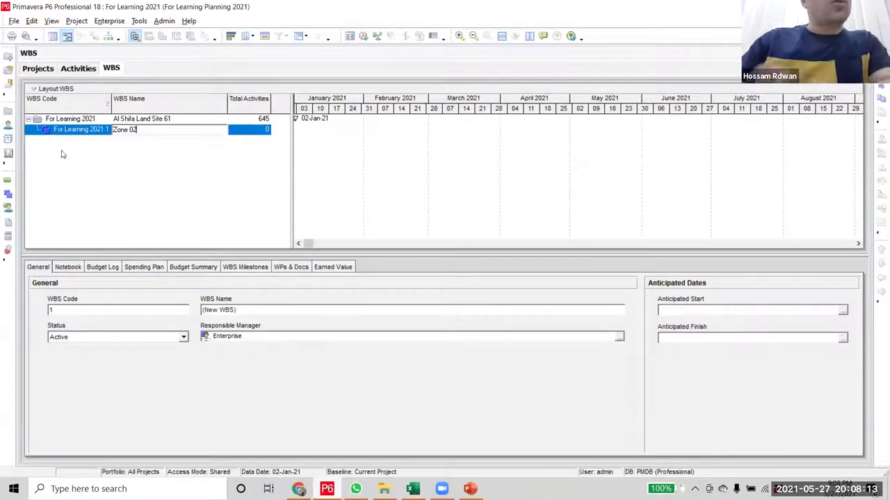
- Change the top WBS code to 01 after clearing the duplicate-ID error
left_click(102, 120)
left_click(102, 121)
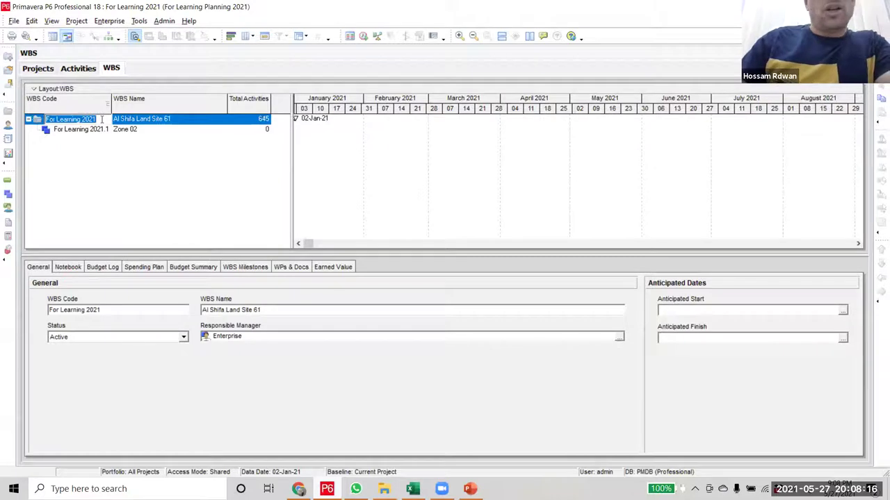
type("0")
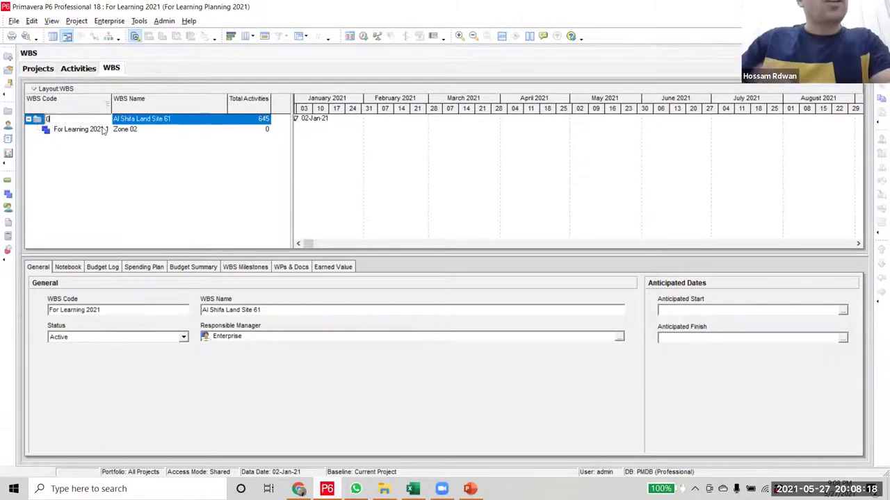
key("Return")
left_click(448, 265)
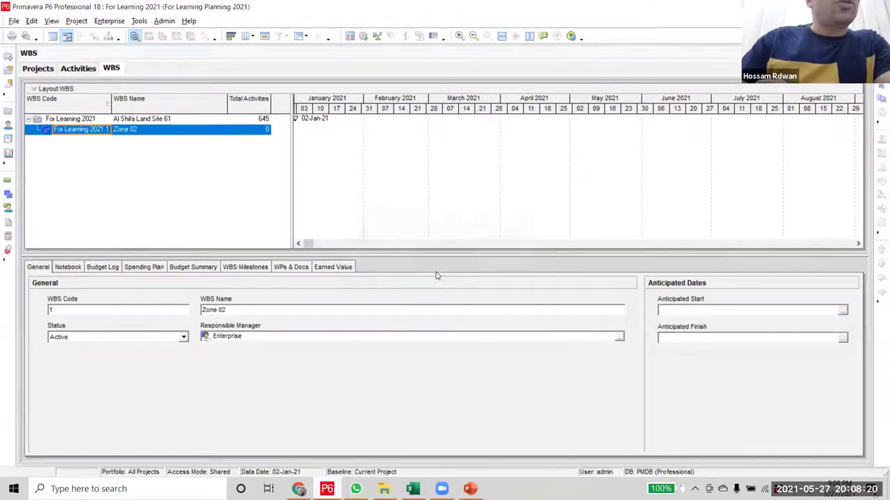
double_click(99, 119)
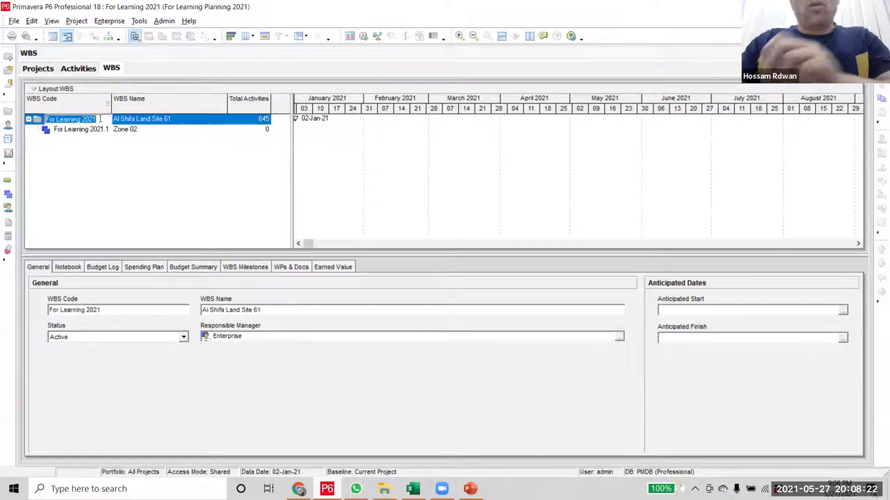
type("01")
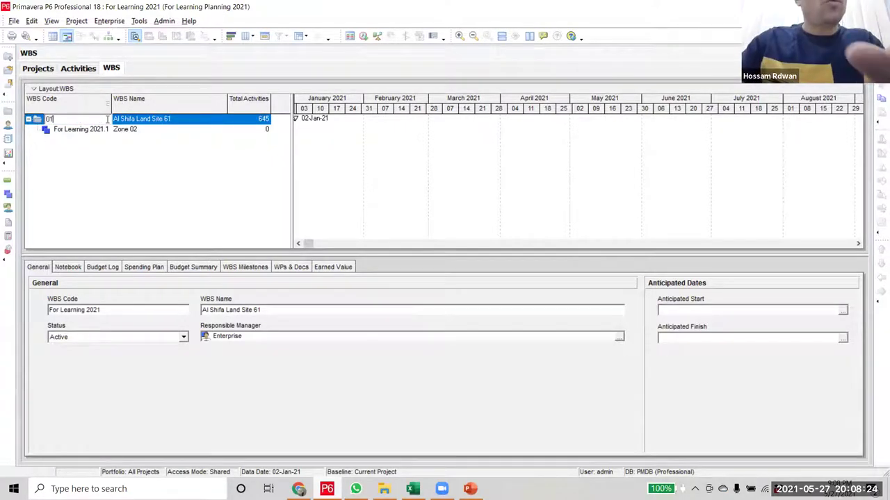
- Give the child WBS code 01.1 and rename it Zone 01
left_click(145, 133)
double_click(88, 130)
left_click(159, 135)
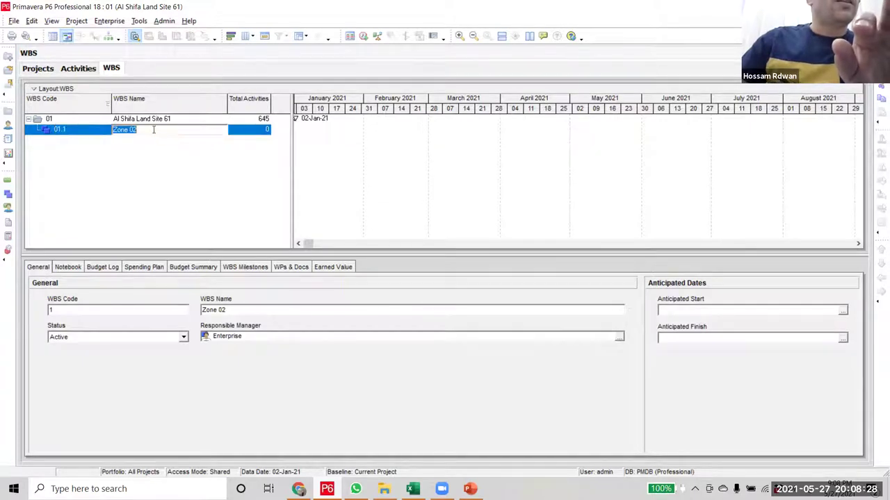
key("BackSpace")
type("1")
left_click(177, 121)
left_click(171, 131)
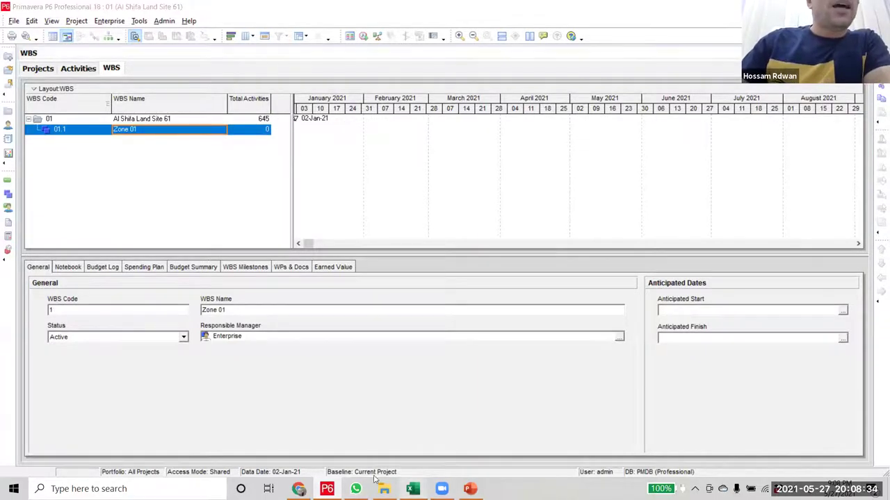
key("alt+Tab")
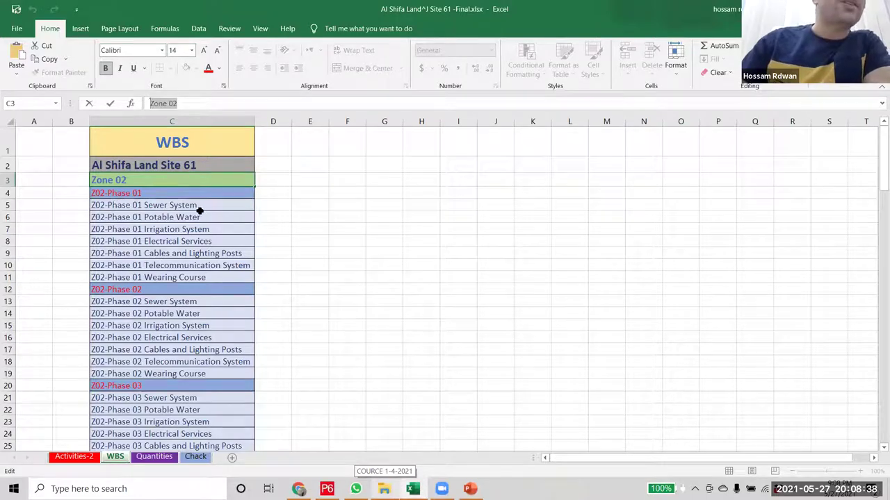
- Copy Z02-Phase 01 from cell C4 and add a child WBS under Zone 01
left_click(151, 195)
triple_click(125, 110)
key("ctrl+c")
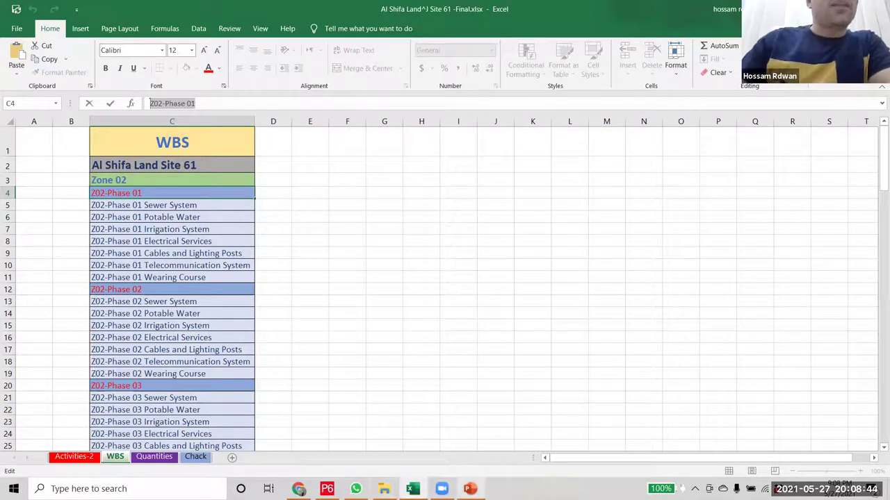
key("alt+Tab")
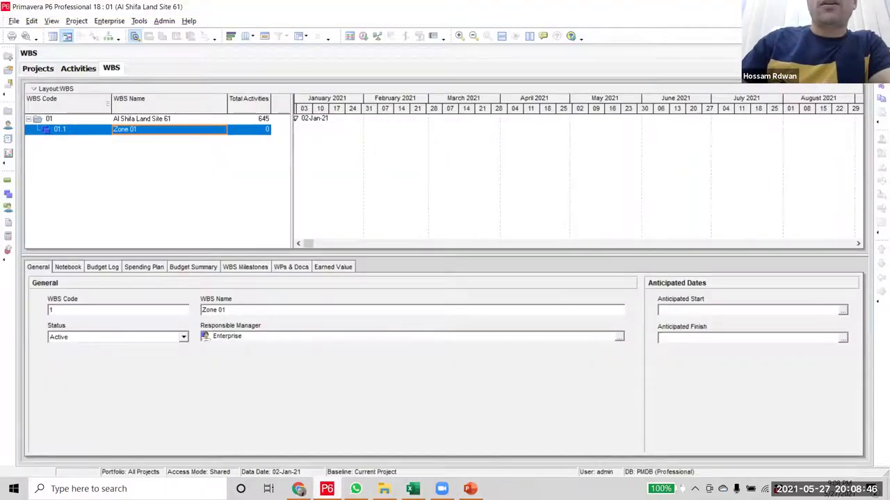
key("Insert")
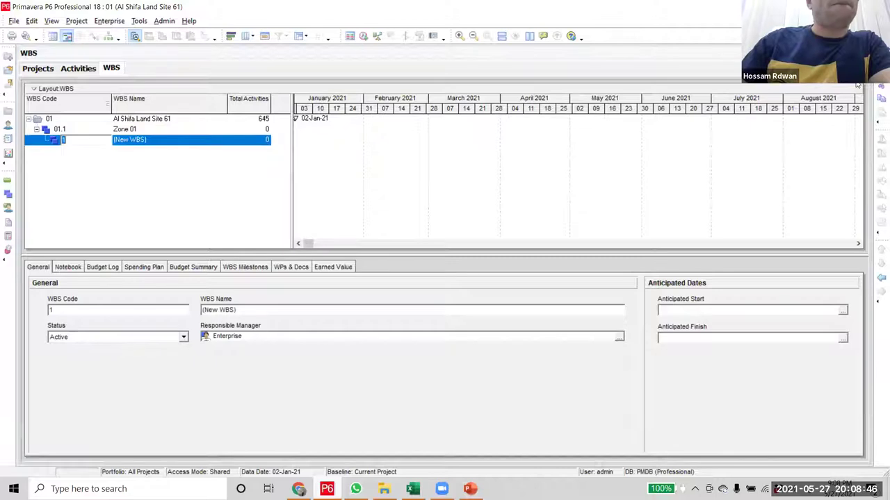
- Name the first phase element 01.1.1 Z01-Phase 01
left_click(159, 142)
left_click(159, 144)
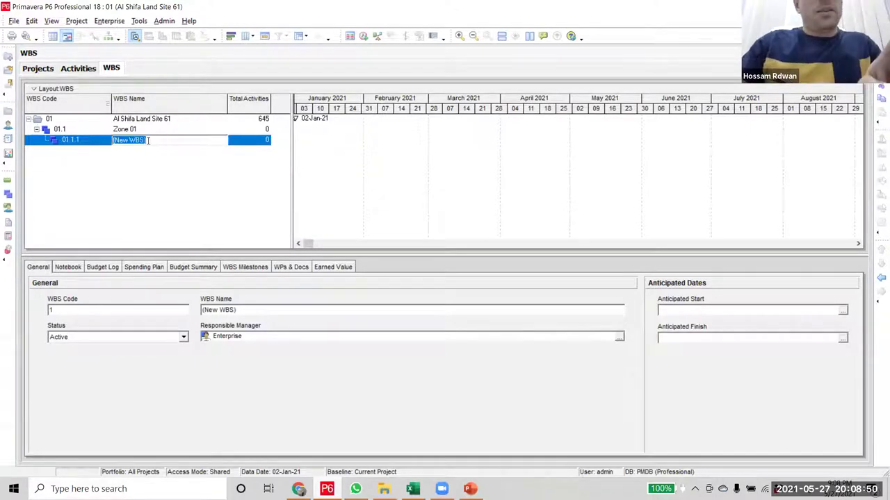
key("ctrl+v")
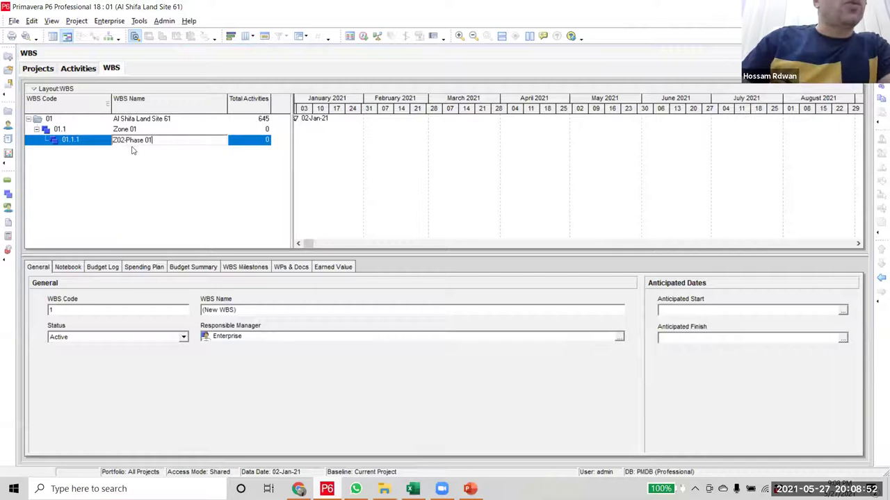
left_click(124, 140)
key("BackSpace")
type("1")
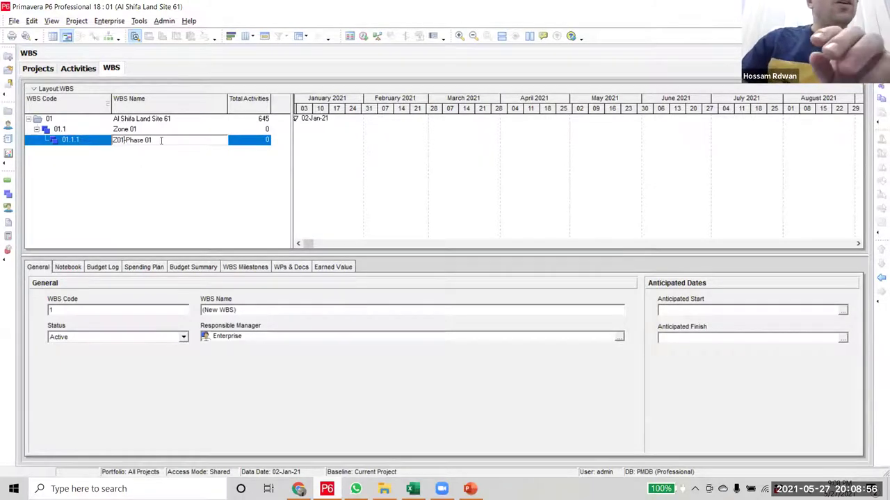
key("Return")
left_click(139, 130)
left_click(157, 140)
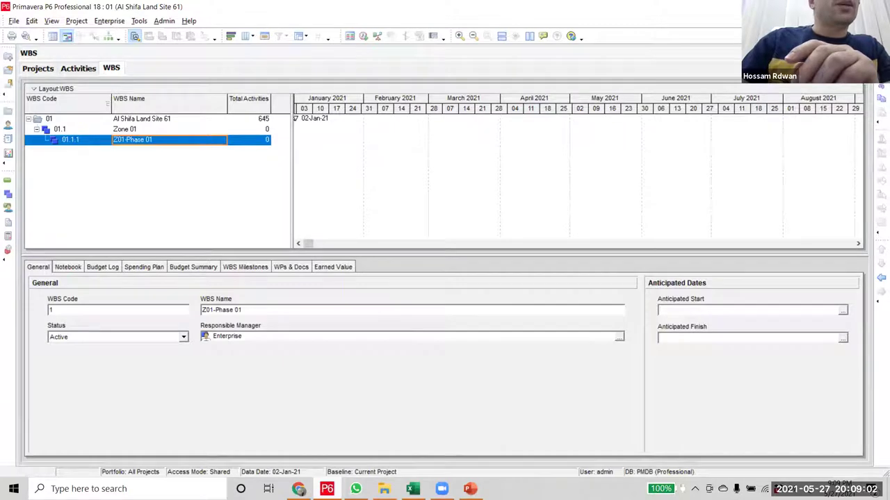
- Add three more phase elements, 01.1.2 to 01.1.4, under Zone 01
key("Insert")
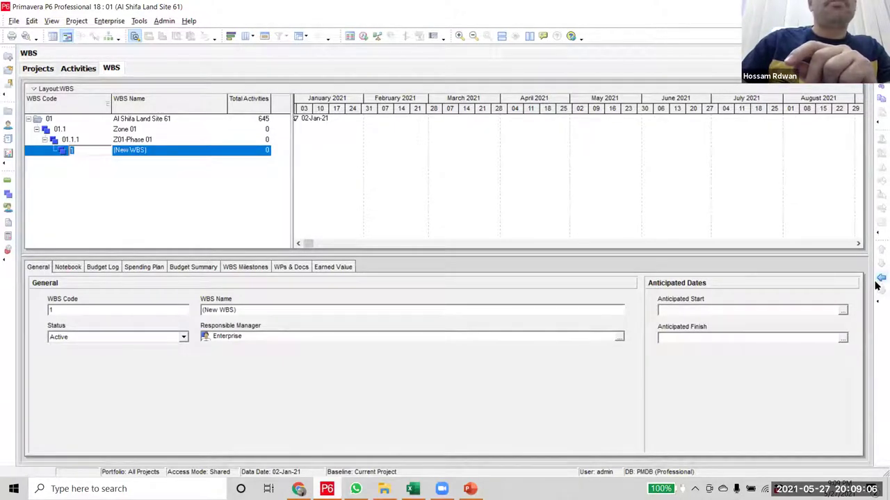
type("2")
key("Return")
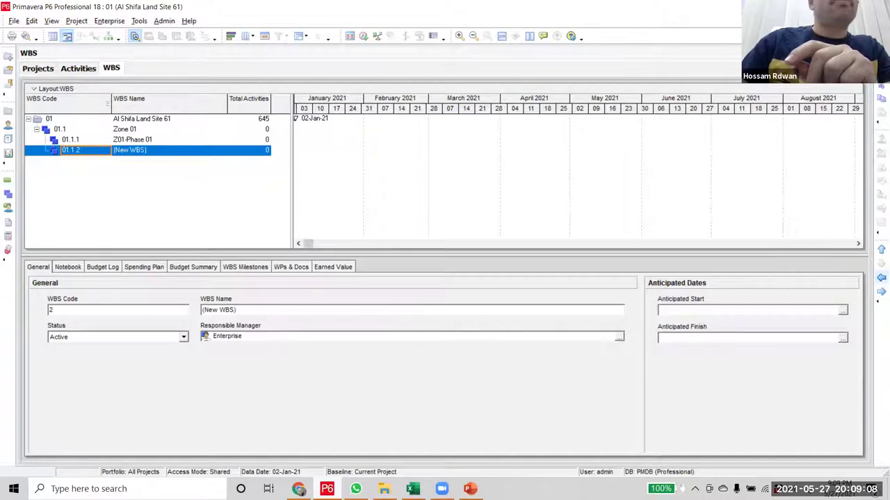
key("Insert")
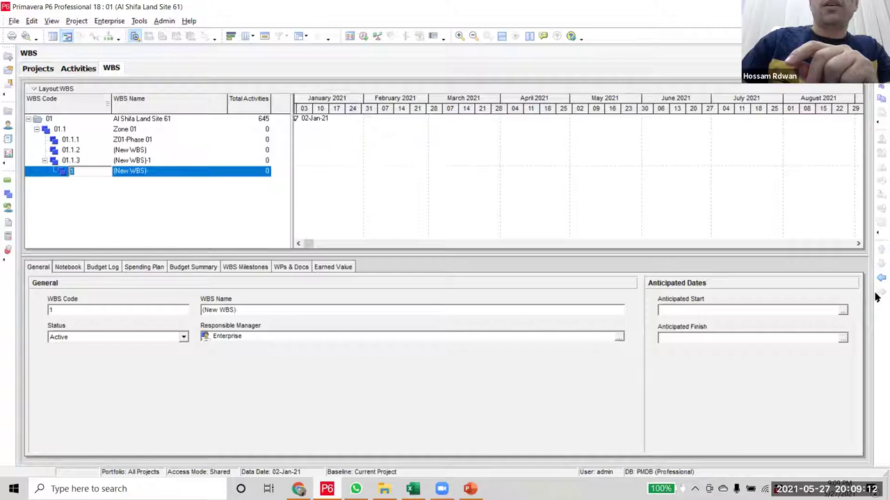
key("Insert")
- Name the new elements Z01-Phase 02, Z01-Phase 03 and Z01-Phase 04
double_click(167, 142)
key("ctrl+c")
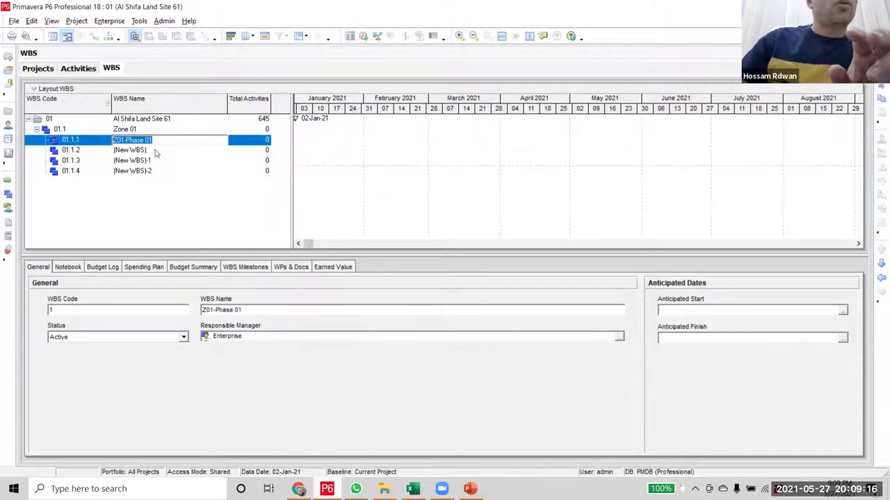
double_click(156, 151)
key("ctrl+v")
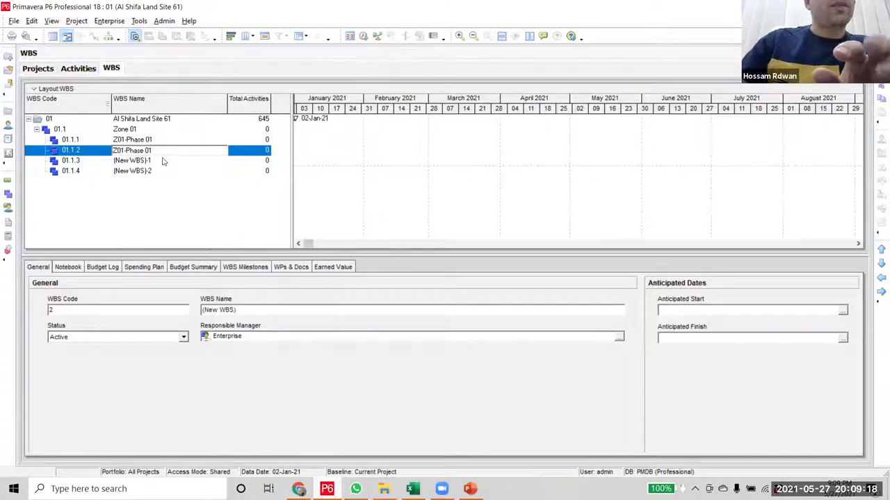
type("2")
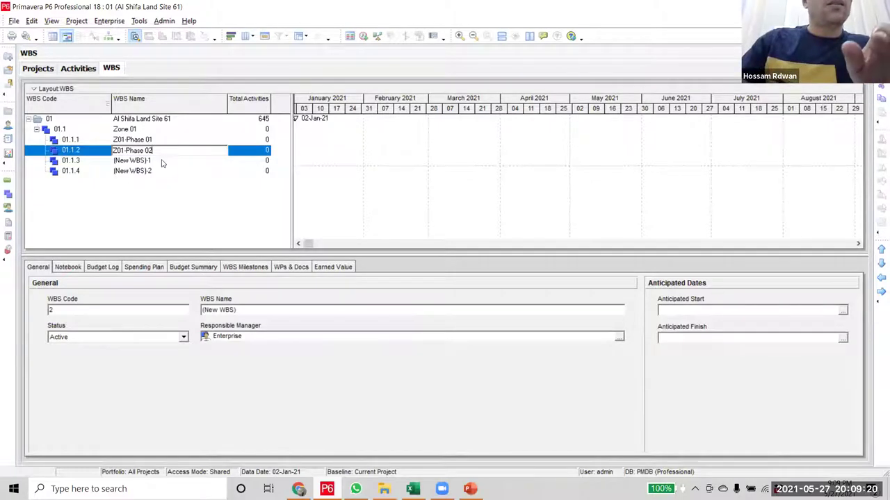
double_click(163, 161)
type("Z01-Phase 0")
type("3")
double_click(159, 173)
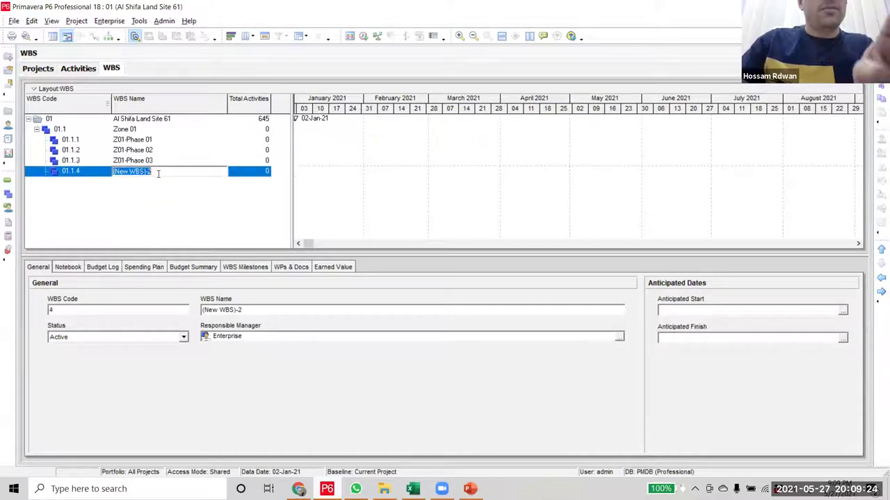
type("Z01-Phase 0")
type("1")
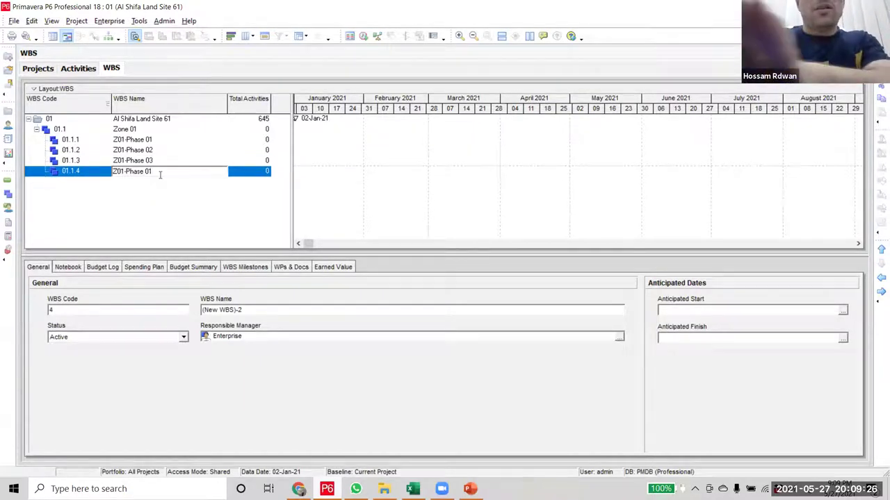
left_click(145, 142)
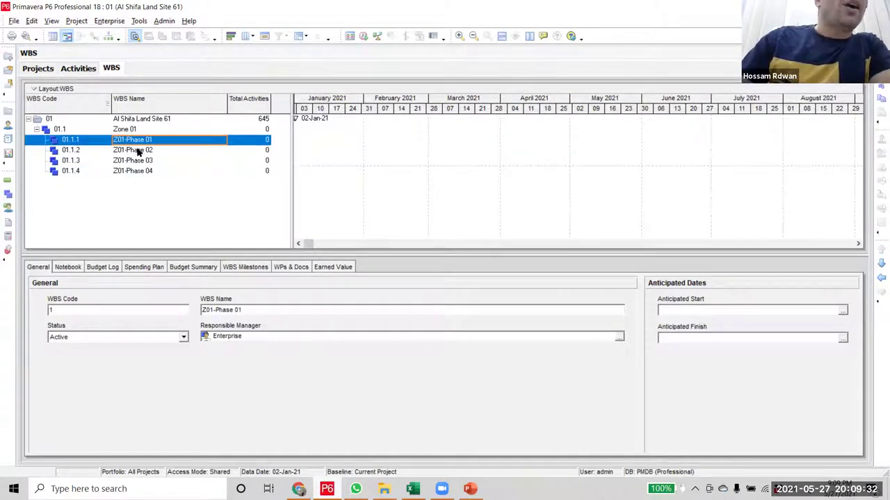
left_click(143, 174)
left_click(143, 141)
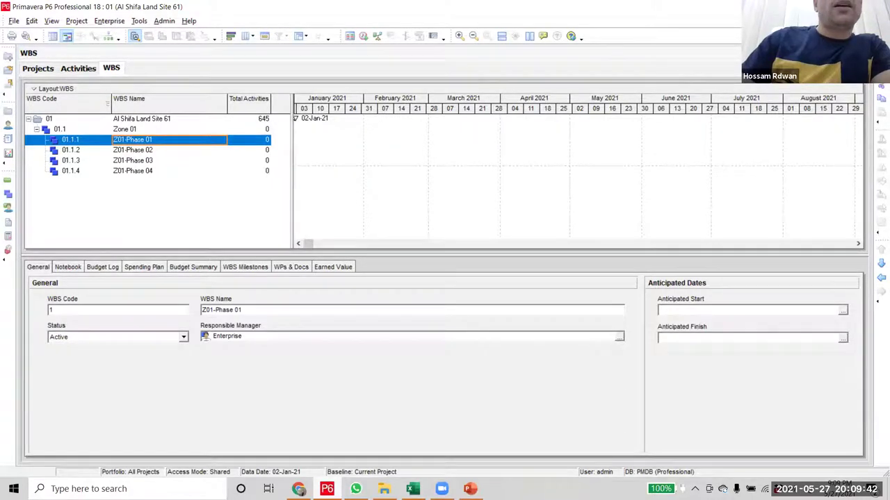
left_click(413, 488)
left_click_drag(167, 203, 155, 277)
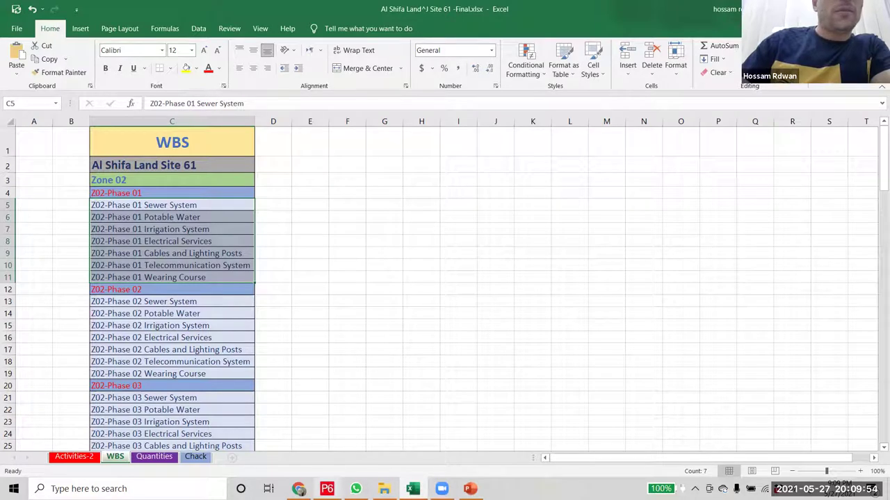
left_click(327, 489)
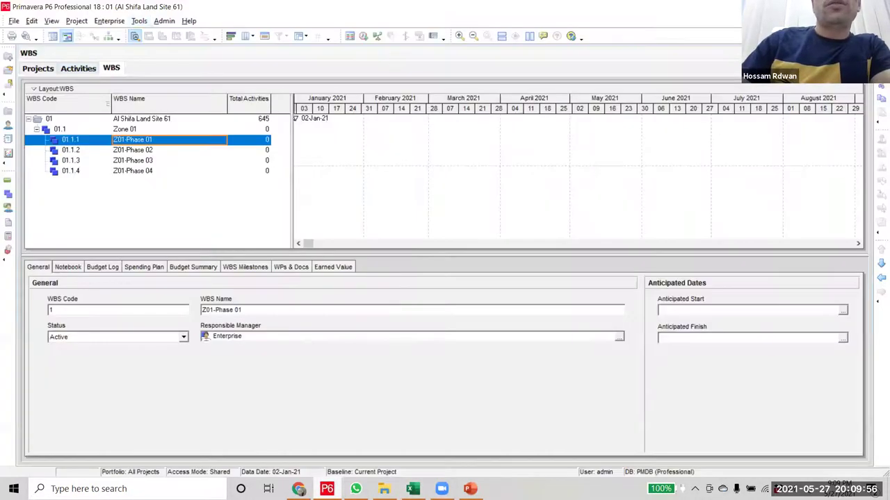
- Add new WBS elements under Z01-Phase 01, outdenting the first nested ones beneath it
key("Insert")
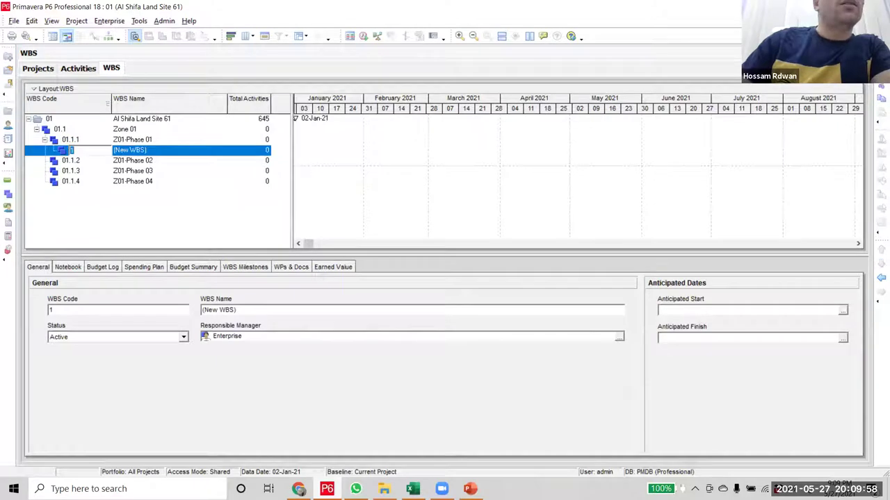
key("Insert")
key("Insert")
key("Insert")
key("Insert")
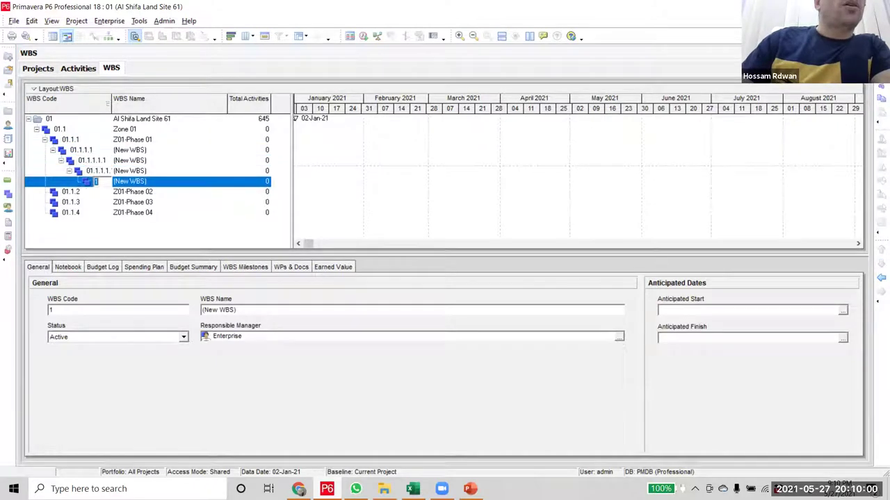
key("Insert")
key("Insert")
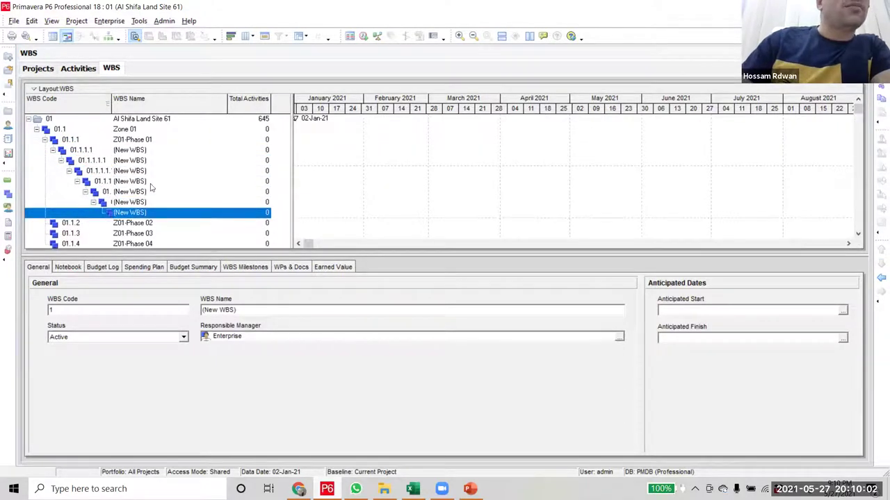
left_click(152, 161)
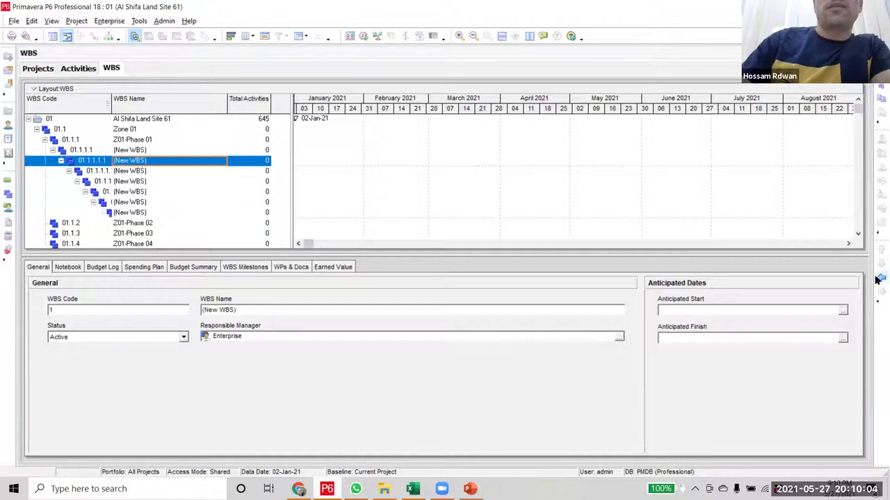
left_click(881, 276)
left_click(152, 171)
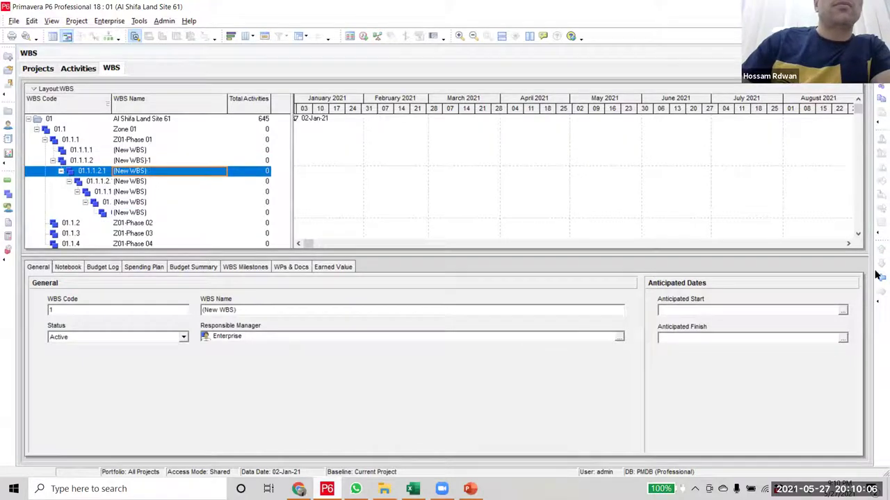
left_click(880, 277)
left_click(152, 182)
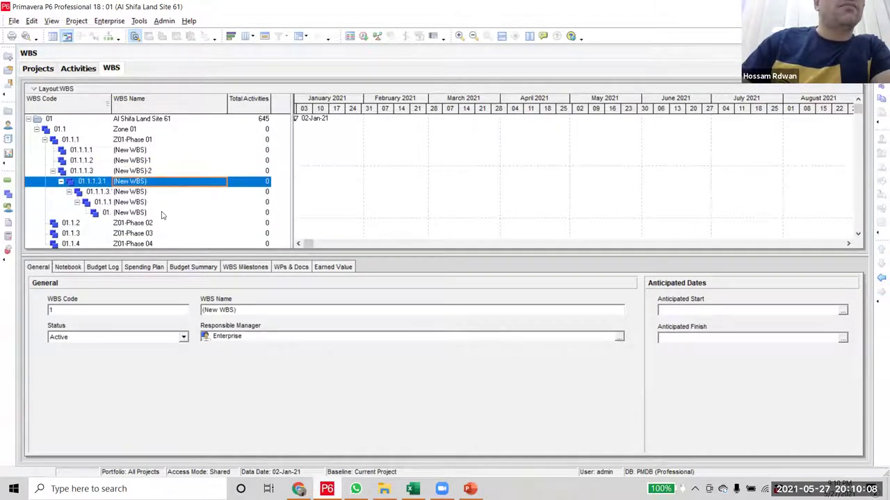
left_click(881, 277)
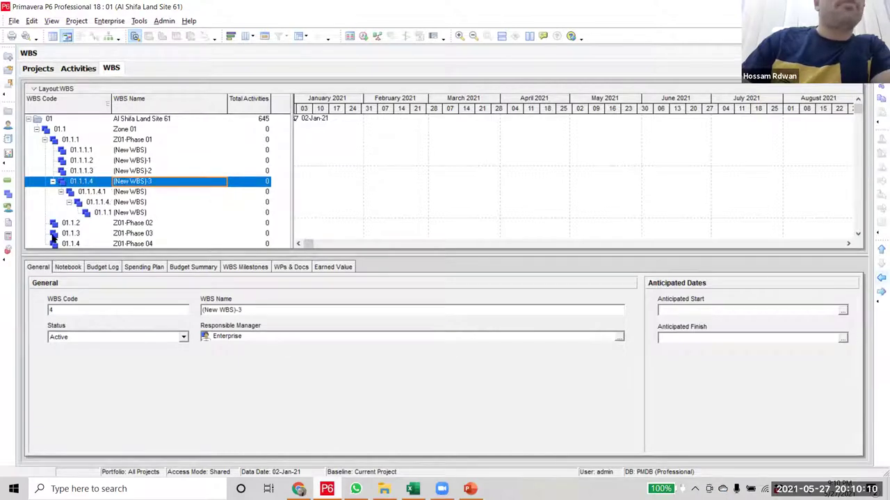
- Outdent the remaining nested elements so 01.1.1.1–01.1.1.7 are siblings under Z01-Phase 01
left_click(152, 192)
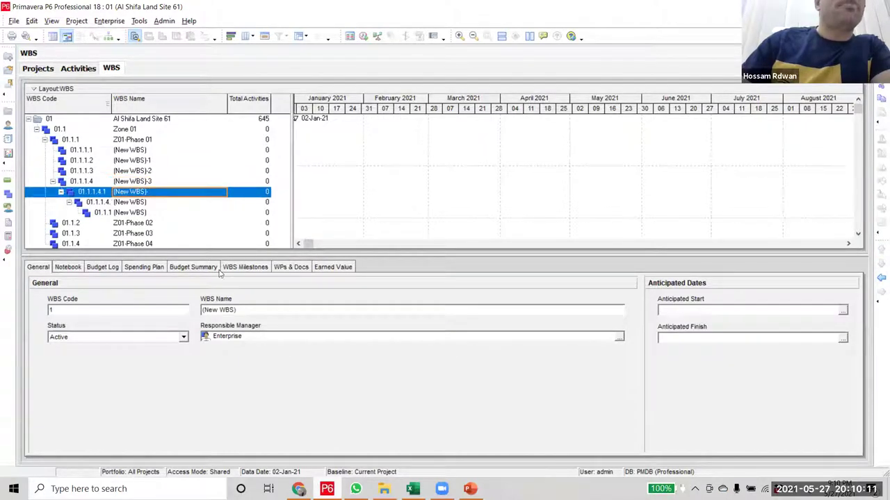
left_click(880, 278)
left_click(155, 203)
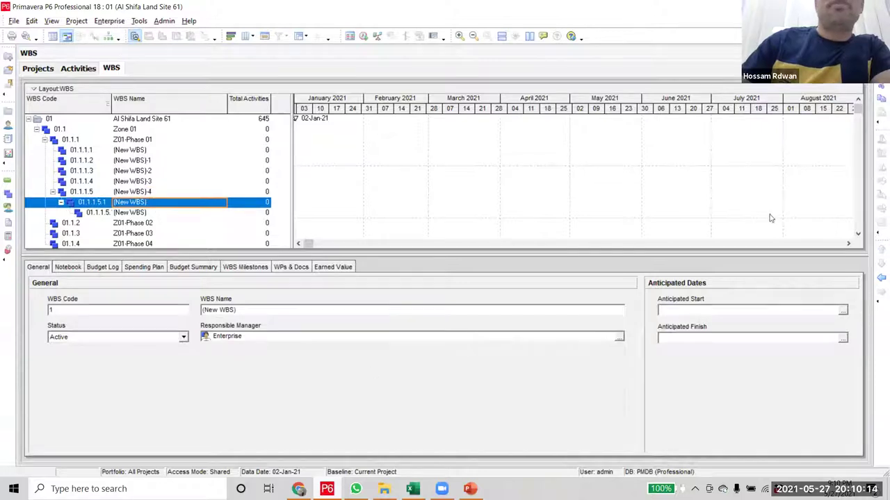
left_click(880, 276)
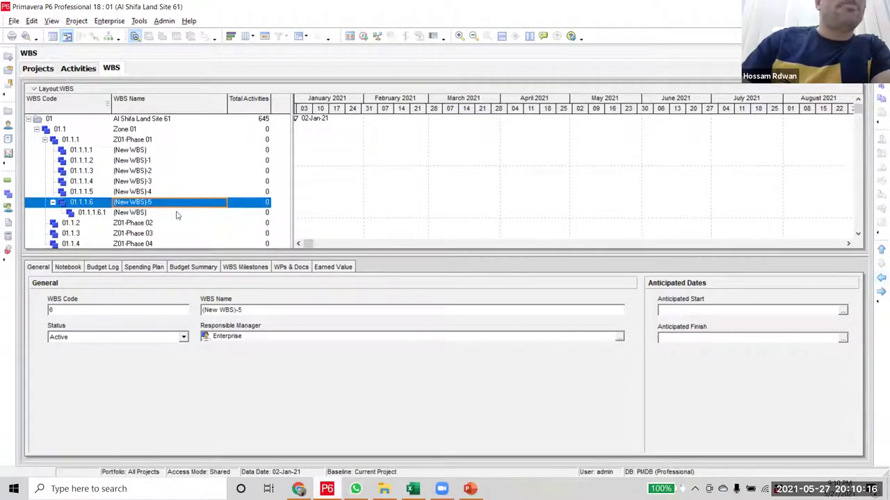
key("Down")
left_click(880, 278)
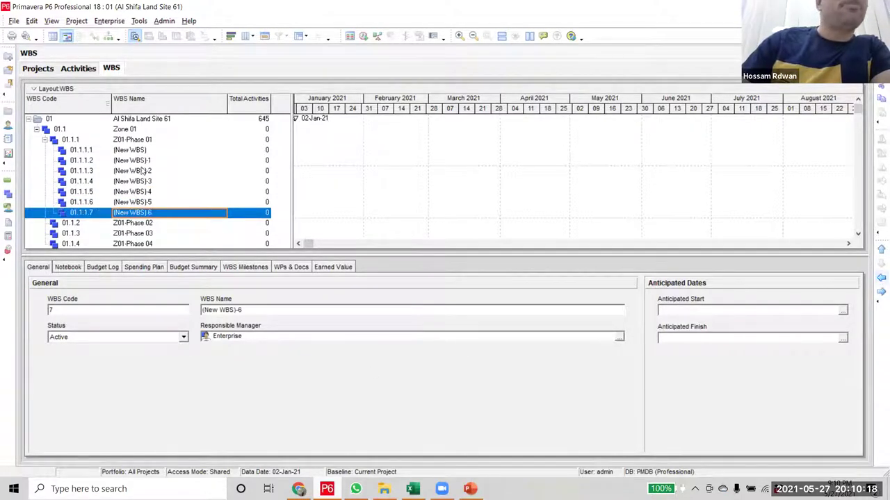
left_click(155, 152)
left_click(416, 488)
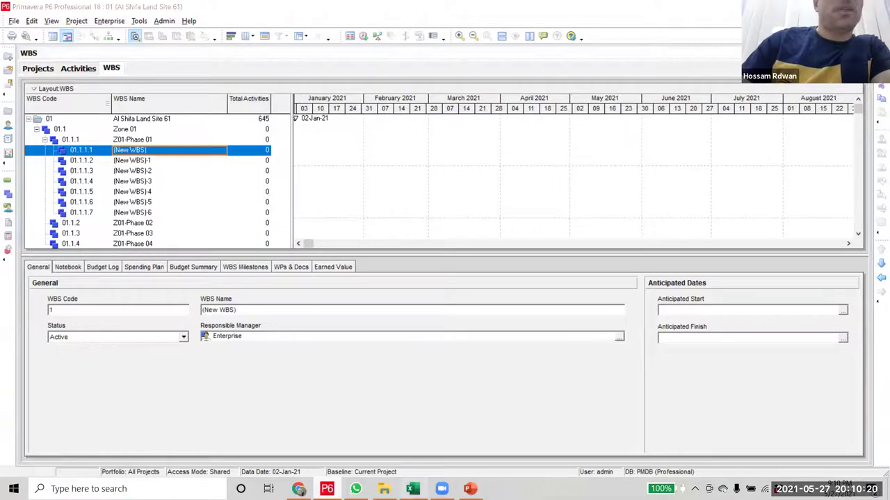
- Copy 'Z02-Phase 01 Sewer System' from cell C5 and switch back to P6
left_click(166, 205)
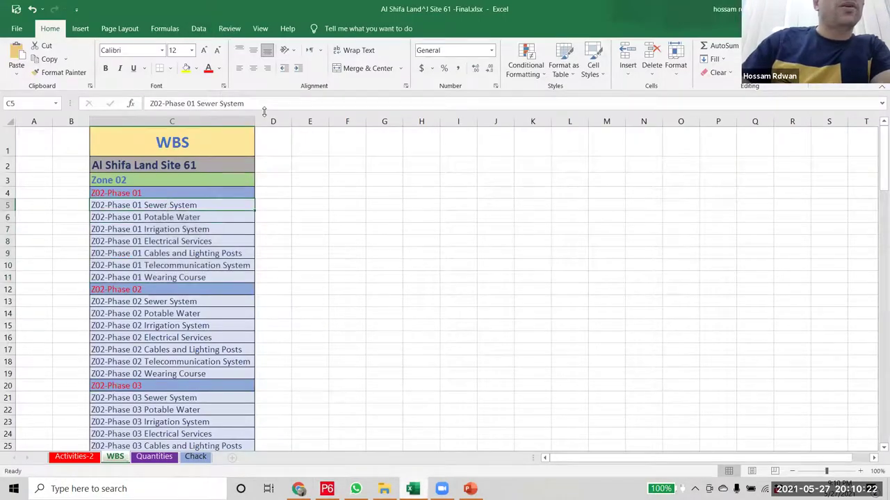
left_click_drag(250, 103, 150, 102)
key("ctrl+c")
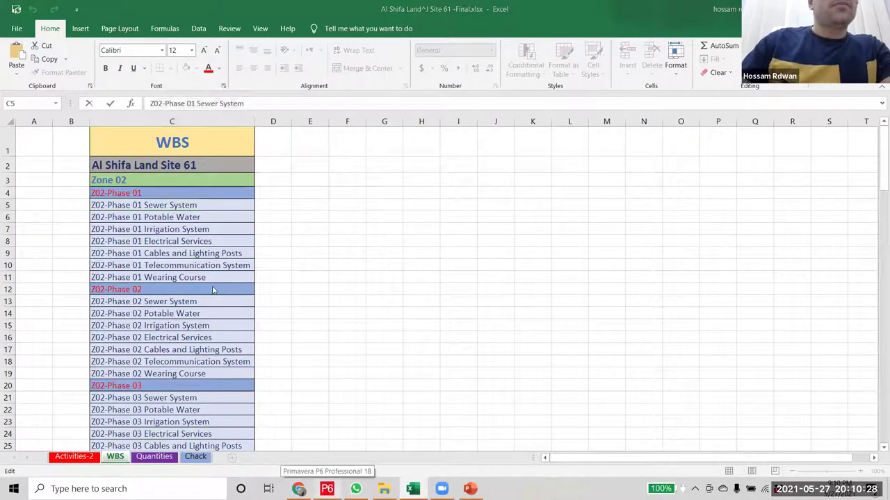
left_click(327, 489)
- Name 01.1.1.1 Sewer System and give 01.1.1.2 a temporary Sewer System-1 name
left_click(186, 150)
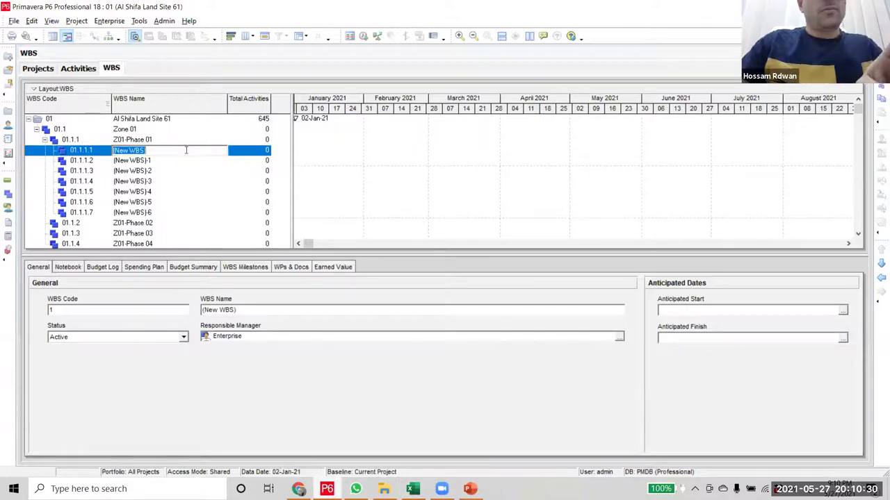
key("ctrl+v")
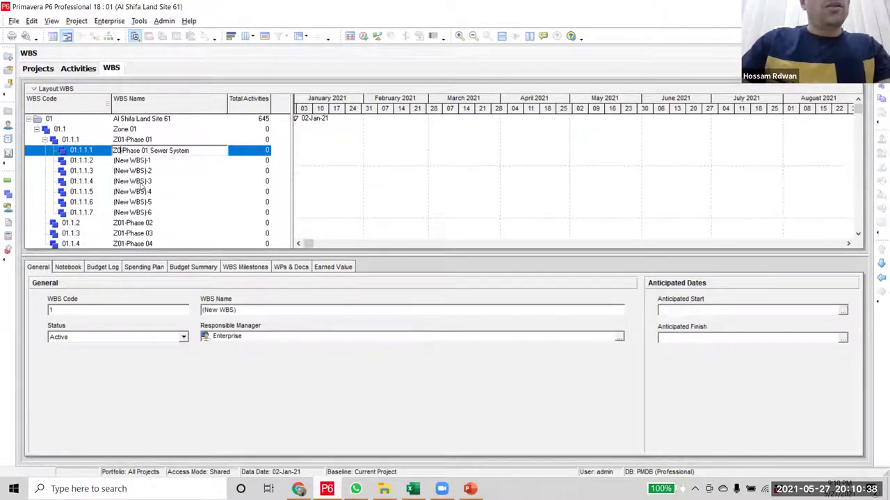
left_click(157, 164)
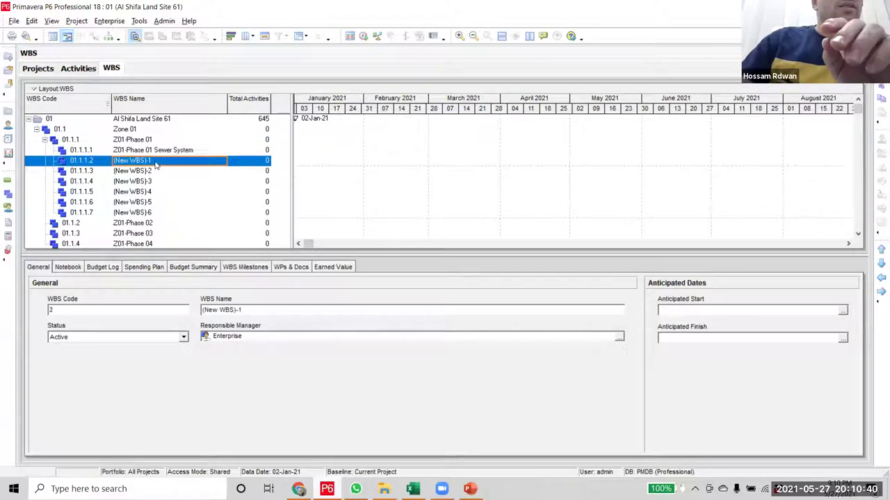
left_click(156, 164)
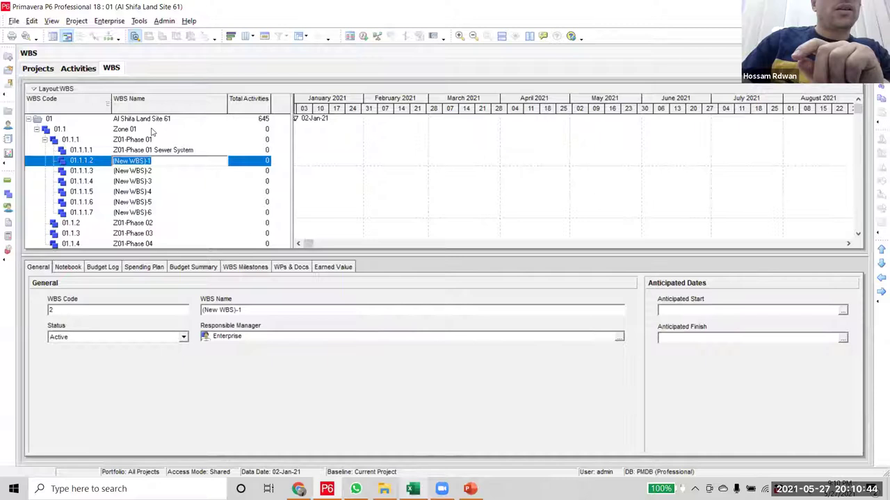
left_click(207, 151)
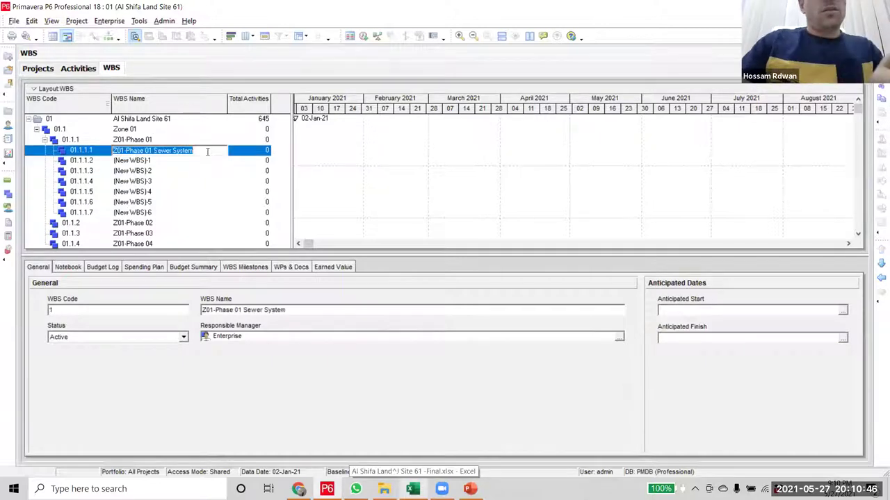
key("ctrl+c")
left_click(189, 165)
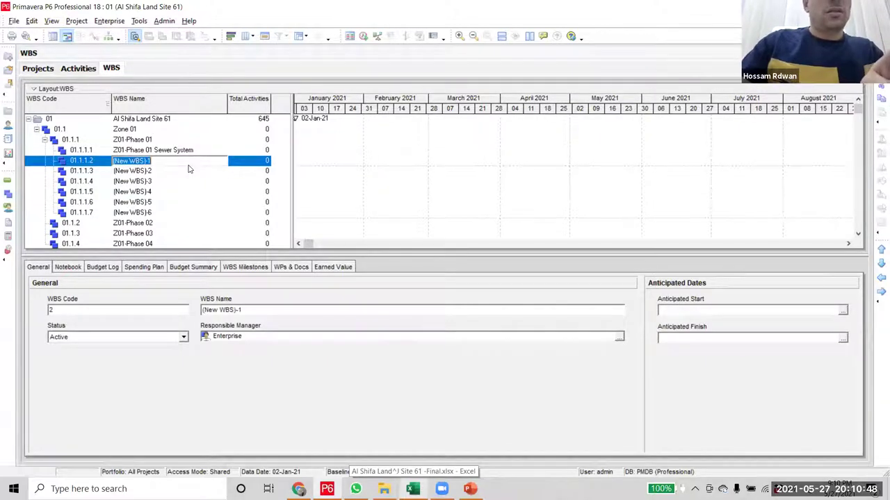
key("ctrl+v")
key("Return")
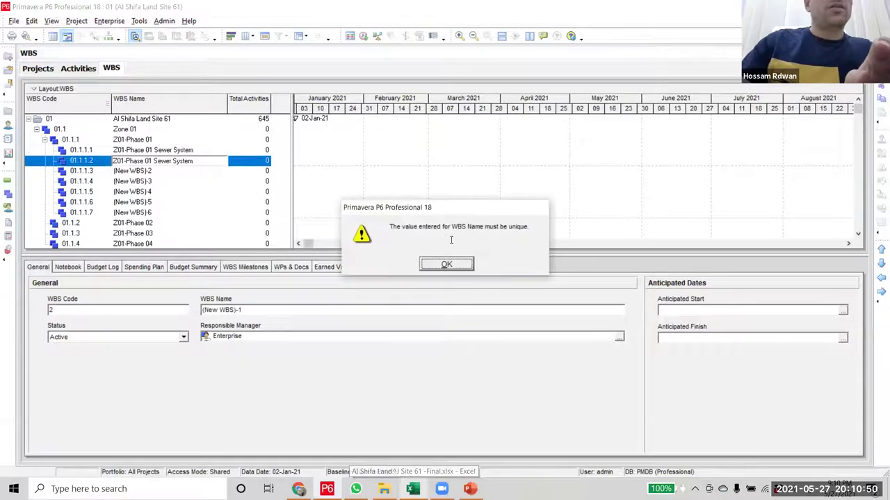
left_click(445, 264)
type("-1")
key("Return")
left_click(207, 165)
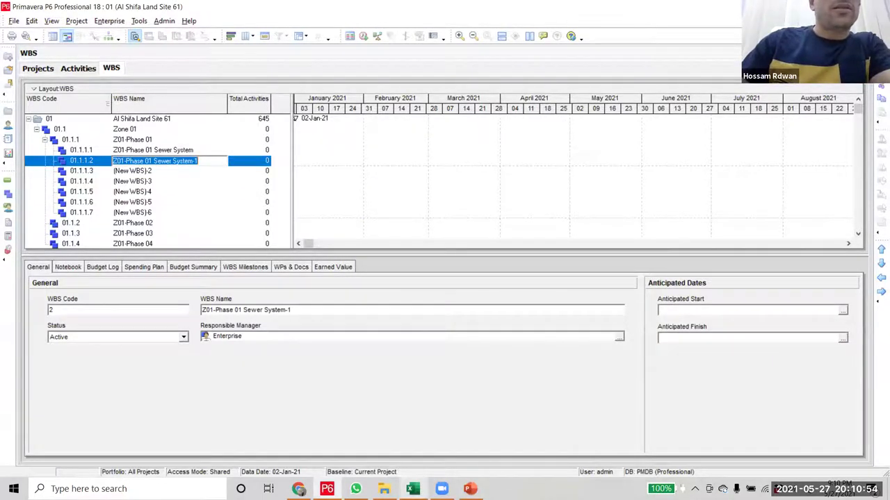
- Rename 01.1.1.2 to Potable Water, copied from Excel cell C6
key("alt+Tab")
left_click(197, 215)
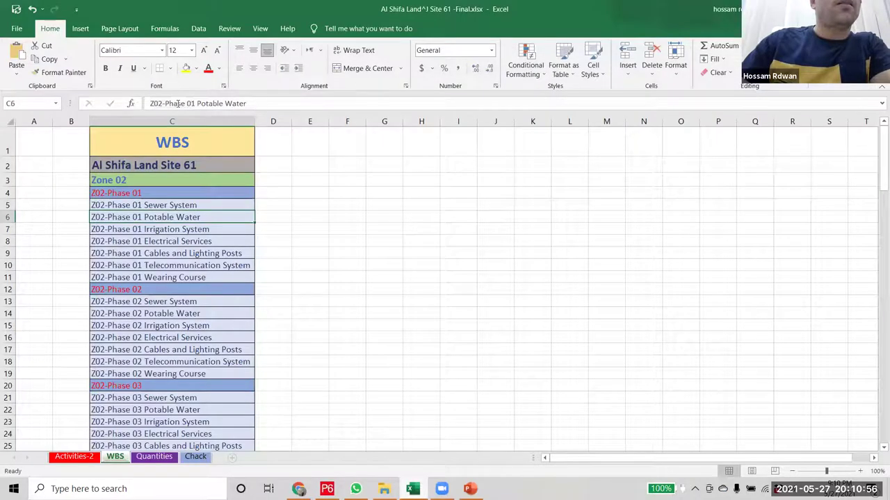
left_click(147, 104)
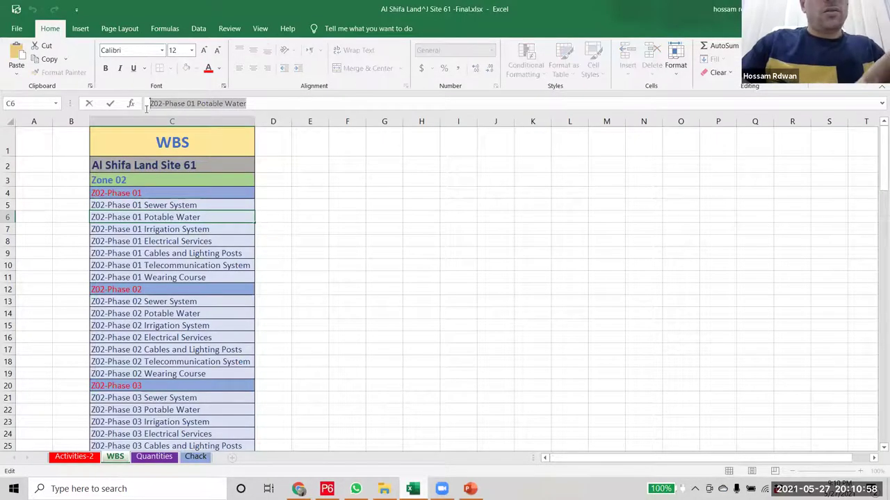
key("Escape")
key("alt+Tab")
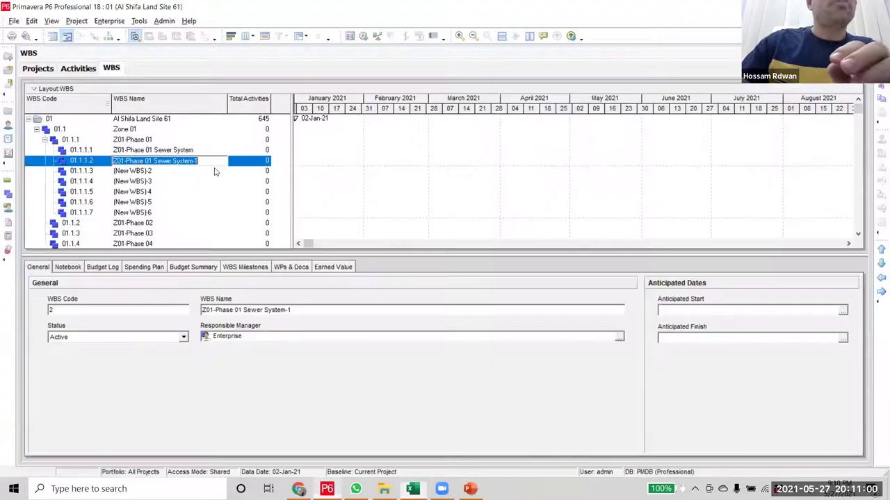
key("ctrl+v")
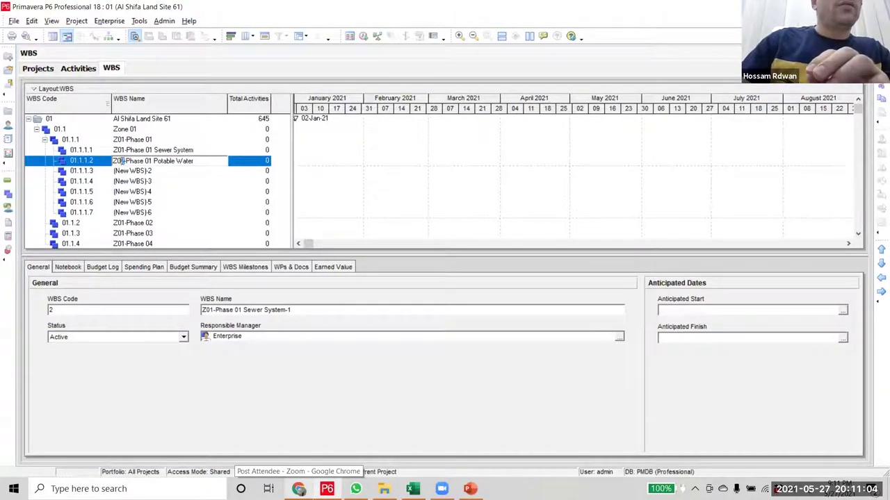
left_click(171, 172)
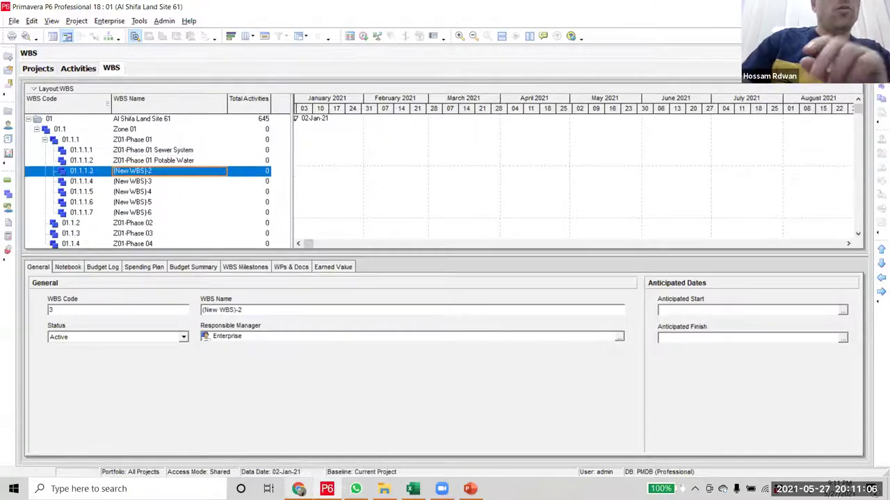
- Rename 01.1.1.3 to Irrigation System, copied from Excel cell C7
key("alt+Tab")
left_click(216, 235)
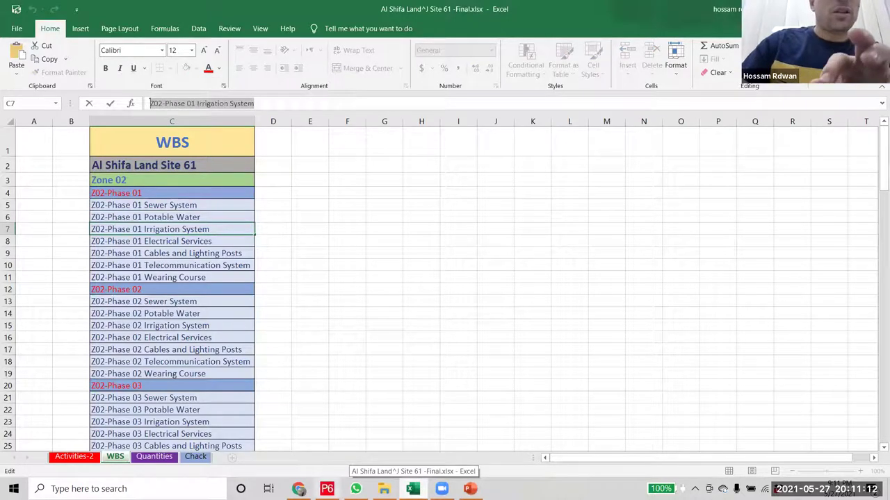
key("alt+Tab")
left_click(167, 173)
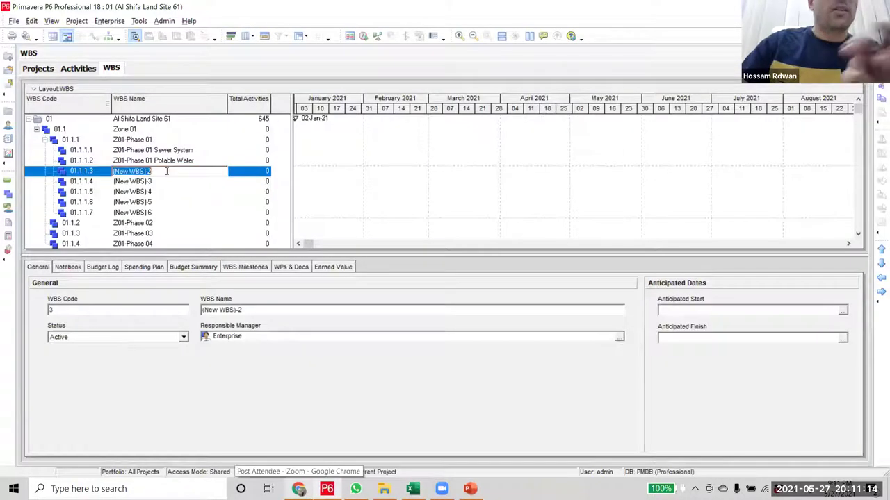
key("ctrl+v")
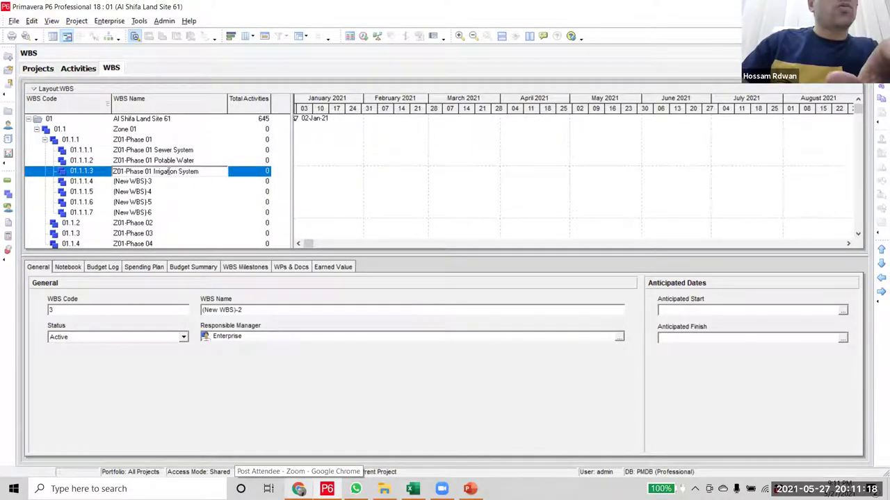
key("Return")
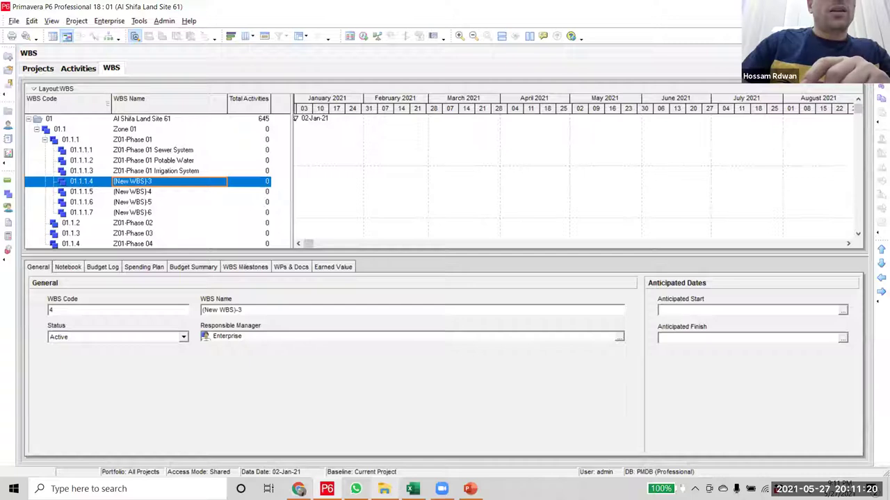
- Rename 01.1.1.4 to Electrical Services from cell C8, changing its prefix to Z01
left_click(413, 489)
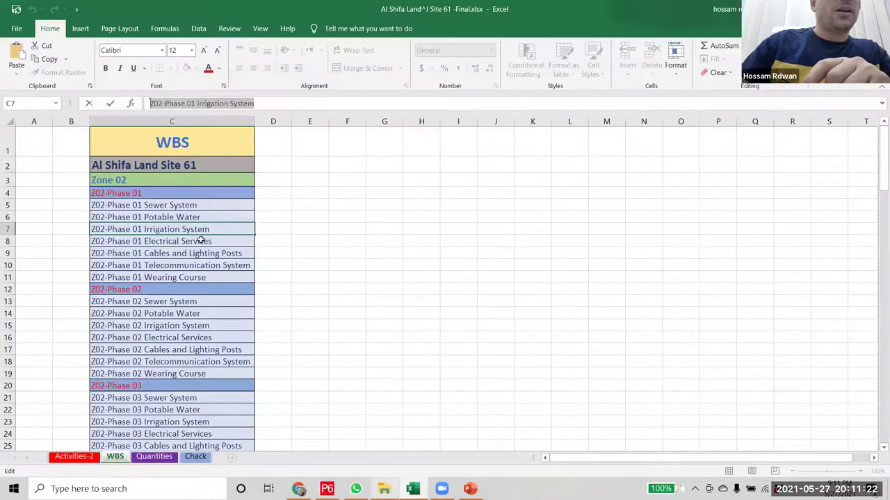
left_click_drag(269, 104, 151, 104)
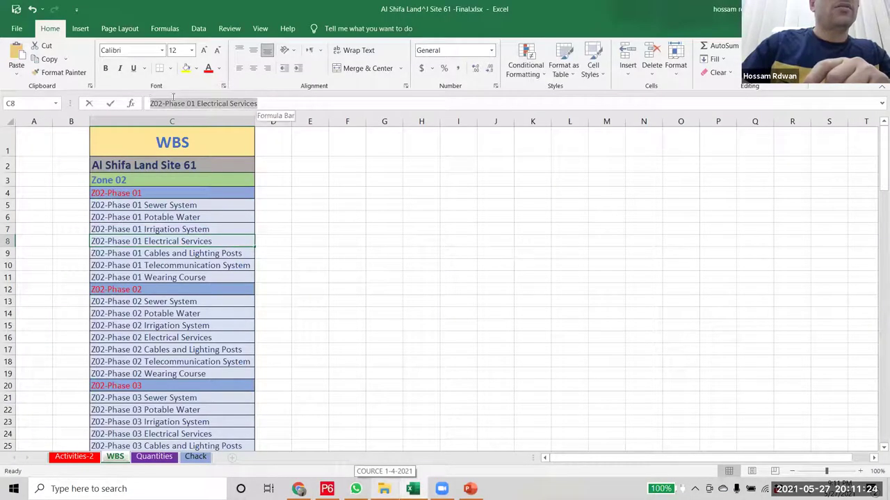
left_click(156, 104)
key("alt+Tab")
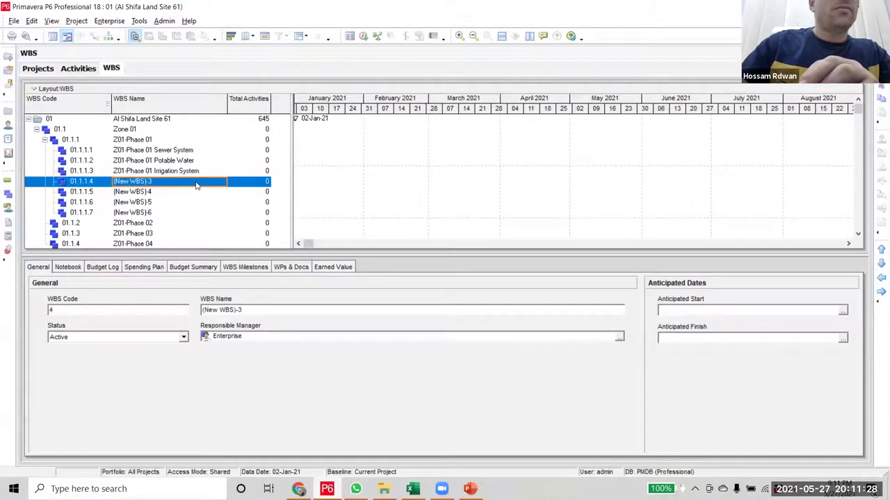
left_click(196, 184)
key("ctrl+v")
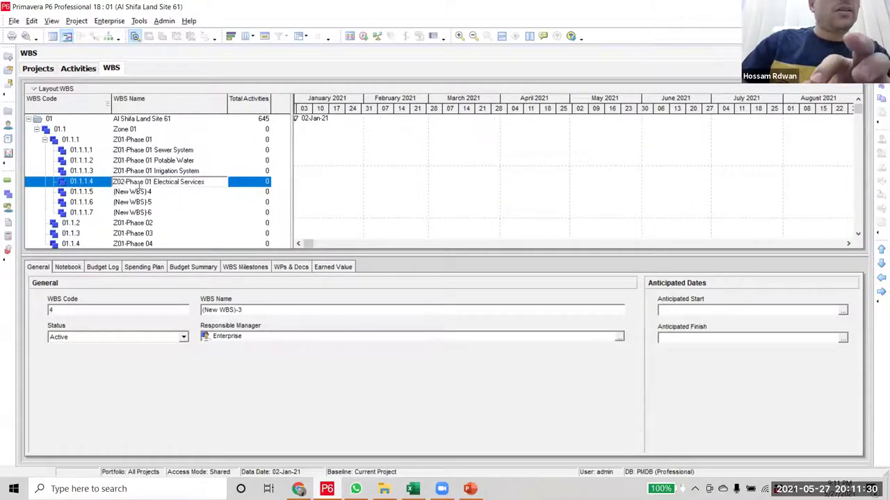
left_click(123, 182)
type("1")
left_click(161, 192)
- Select the Cables and Lighting Posts name in Excel cell C9 for copying
left_click(413, 489)
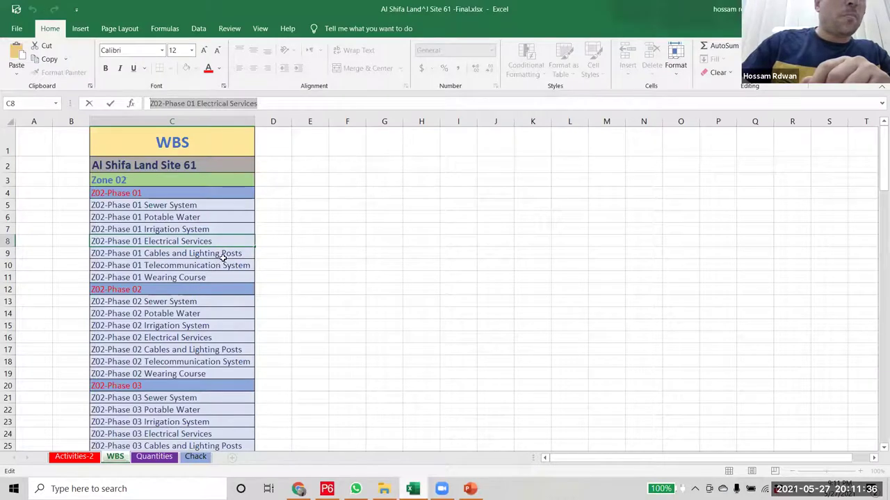
left_click(233, 254)
left_click_drag(284, 103, 150, 103)
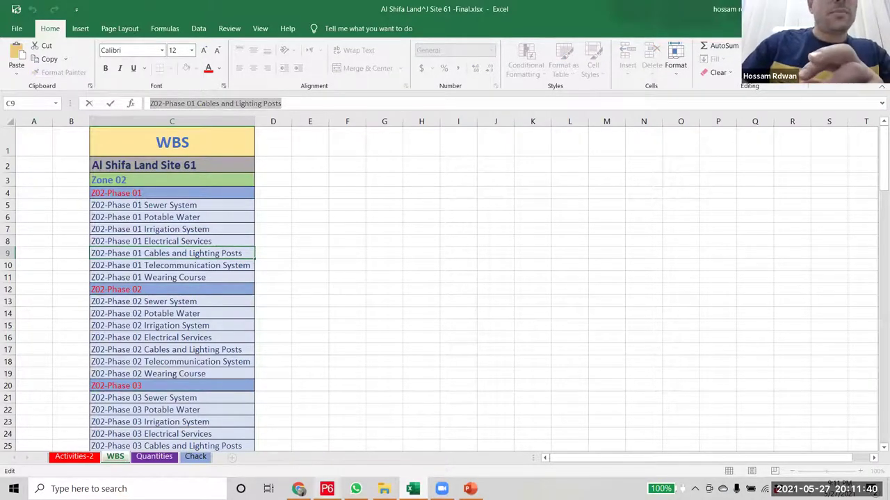
left_click(327, 489)
left_click(185, 193)
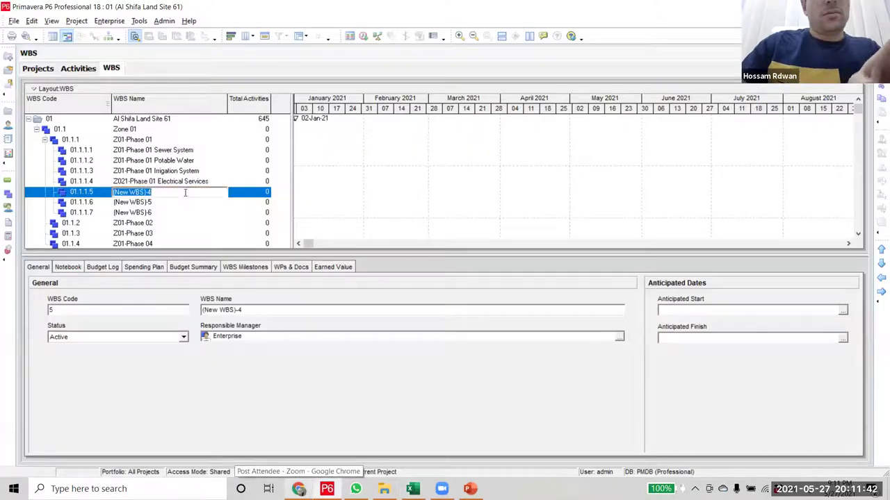
key("ctrl+v")
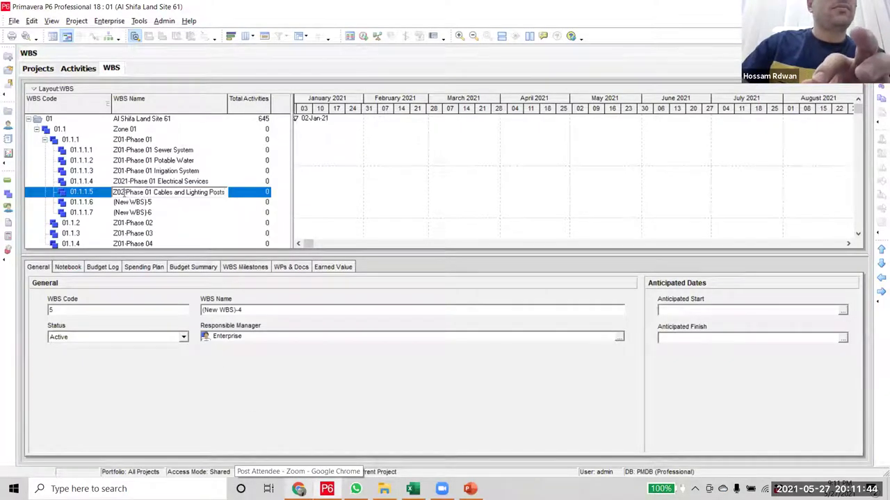
left_click(123, 193)
key("BackSpace")
type("1")
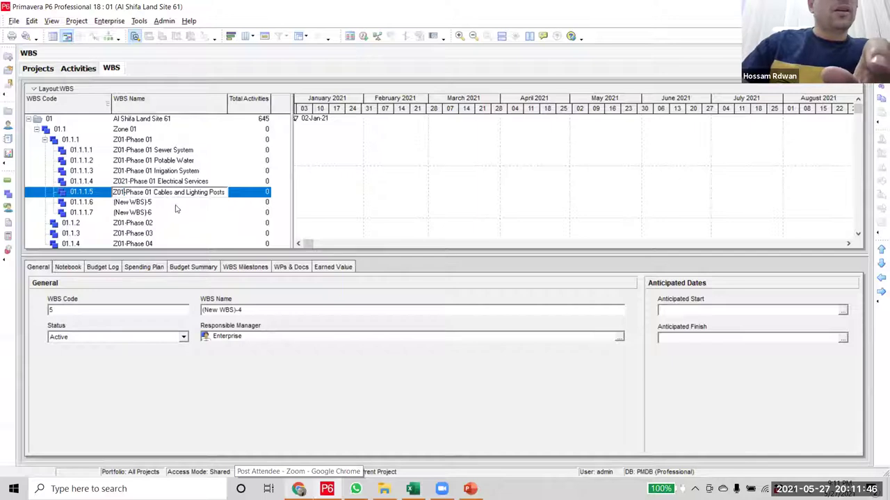
key("Return")
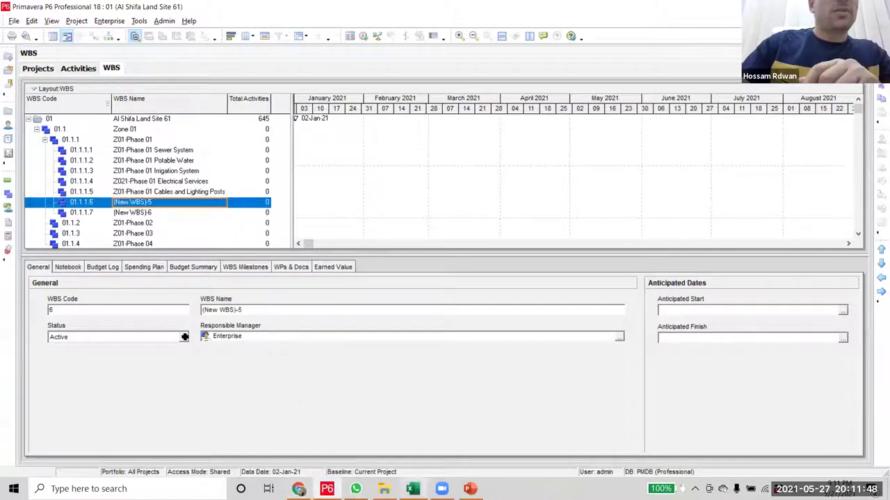
key("alt+Tab")
left_click(229, 265)
left_click_drag(292, 103, 121, 104)
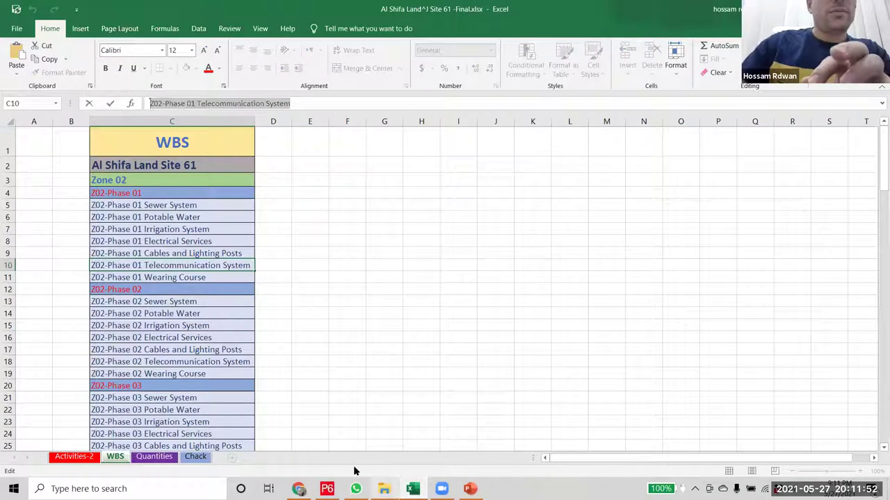
key("alt+Tab")
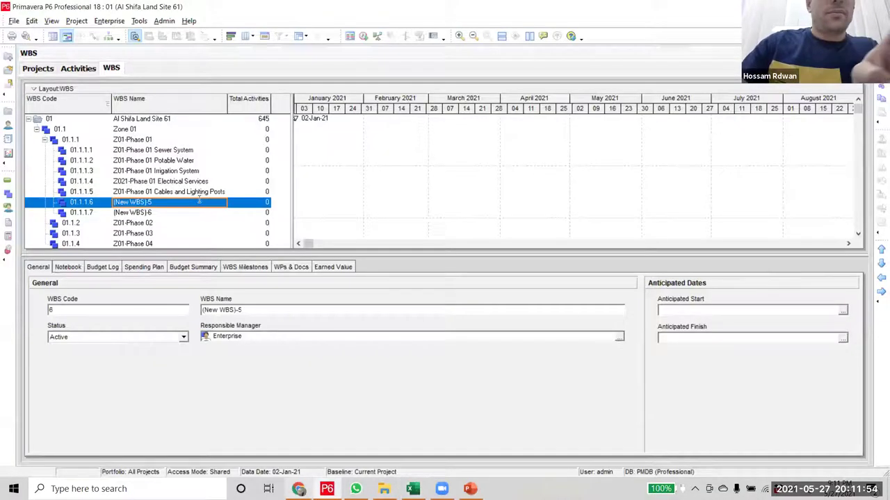
left_click(198, 200)
key("ctrl+v")
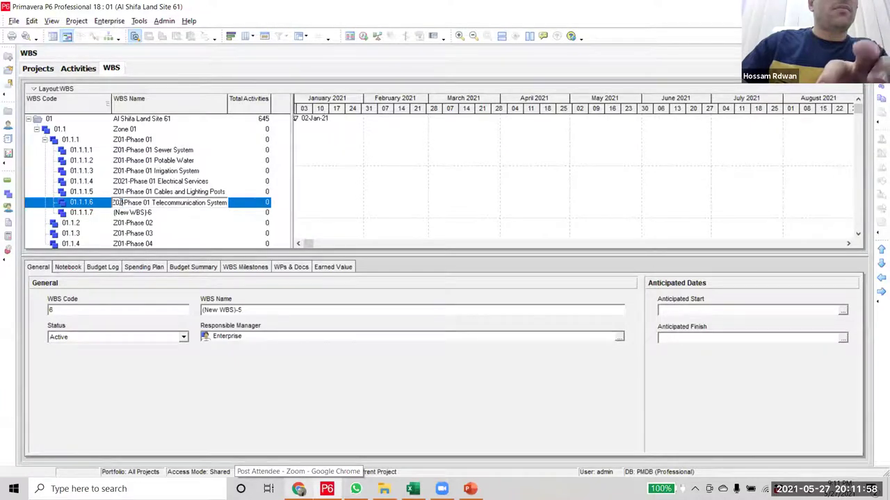
left_click(175, 216)
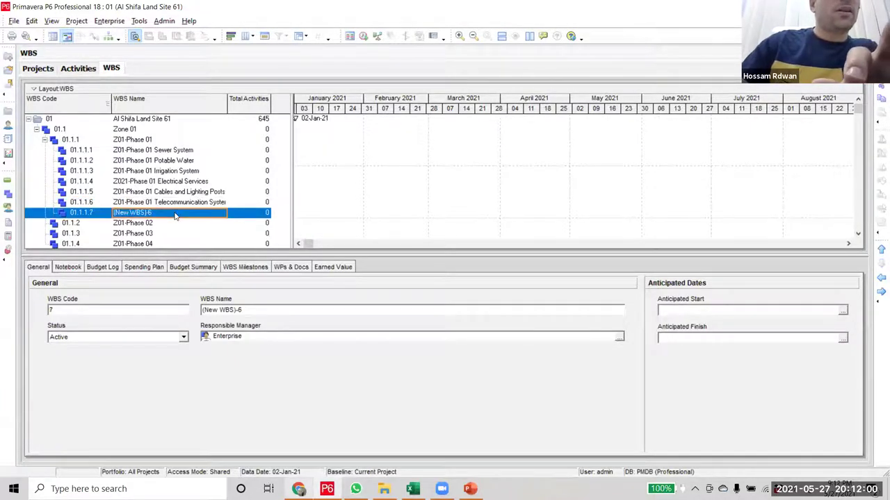
left_click(412, 486)
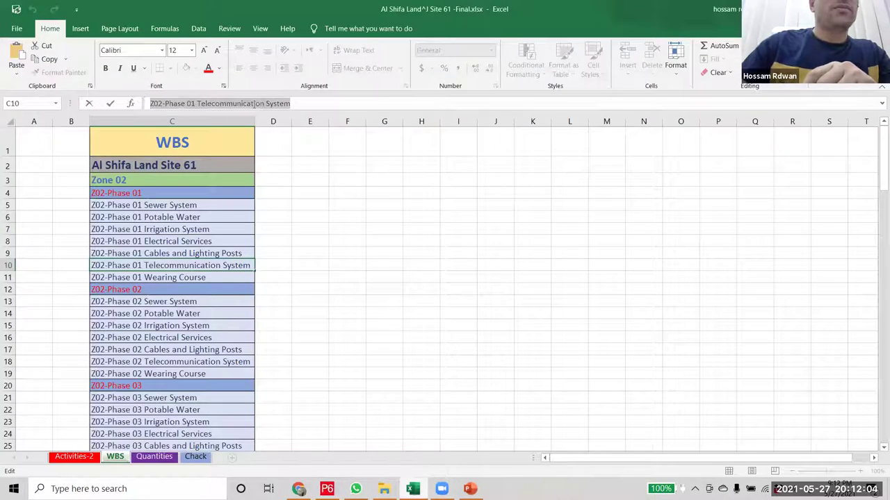
key("Return")
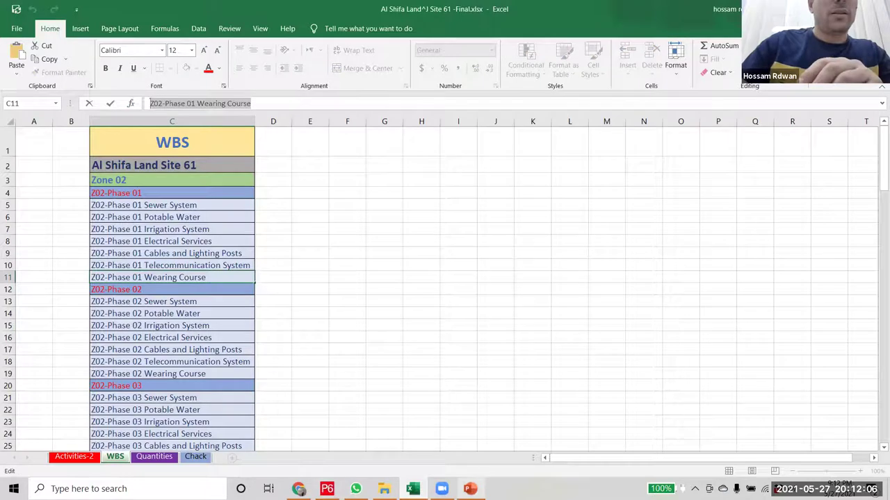
key("Escape")
key("alt+Tab")
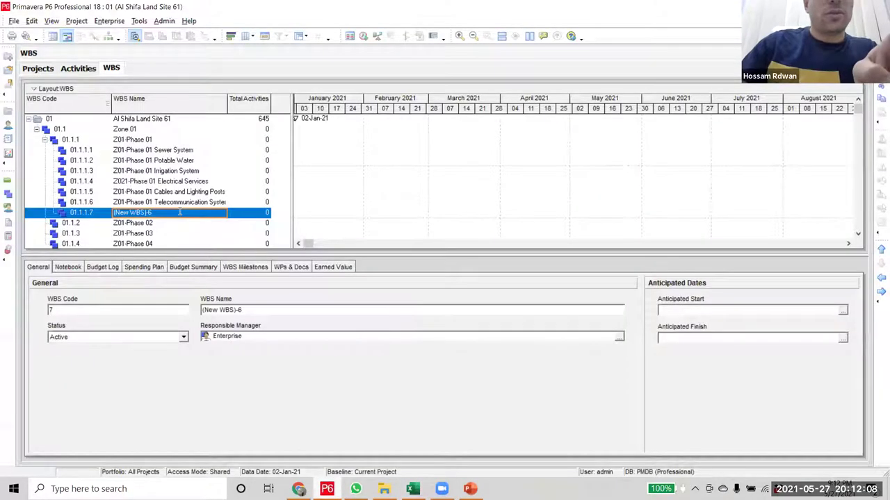
type("Z02-Phase 01 Wearing Course")
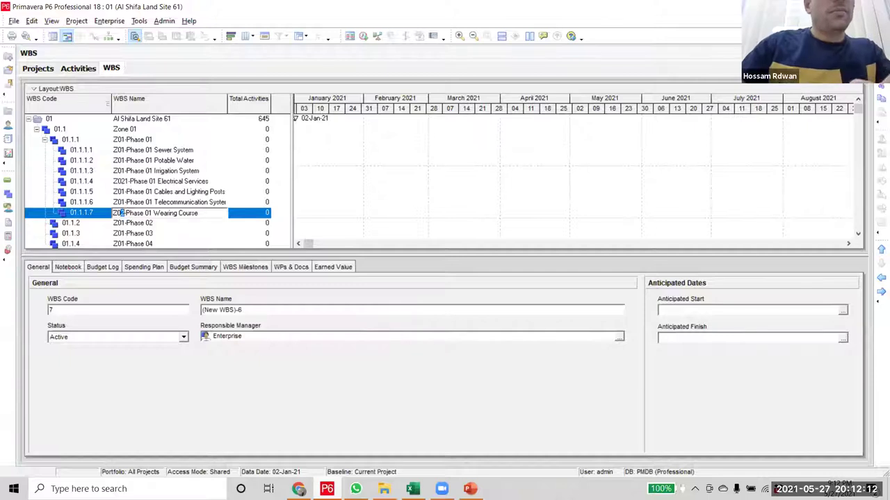
left_click(174, 223)
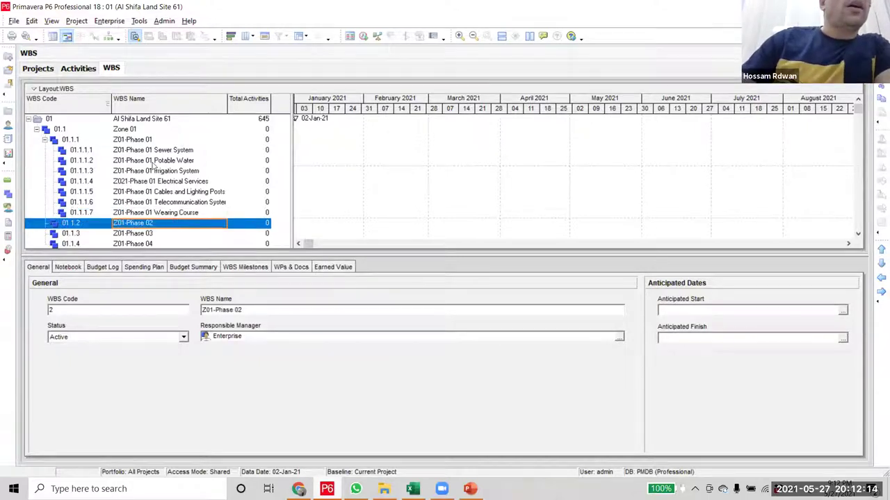
left_click(142, 142)
left_click(143, 151)
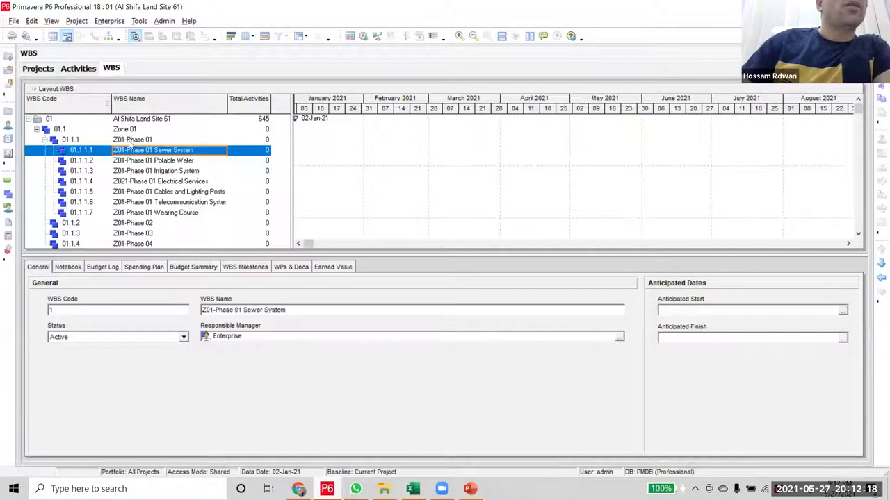
scroll(148, 182, "down", 1)
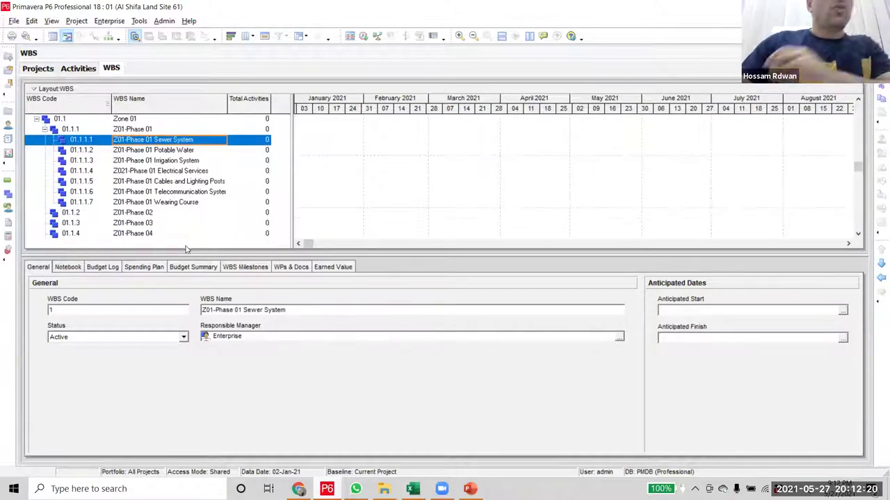
- Paste the seven Phase 01 work items under Z01-Phase 02 as 01.1.2.1–01.1.2.7
left_click(176, 203, "shift")
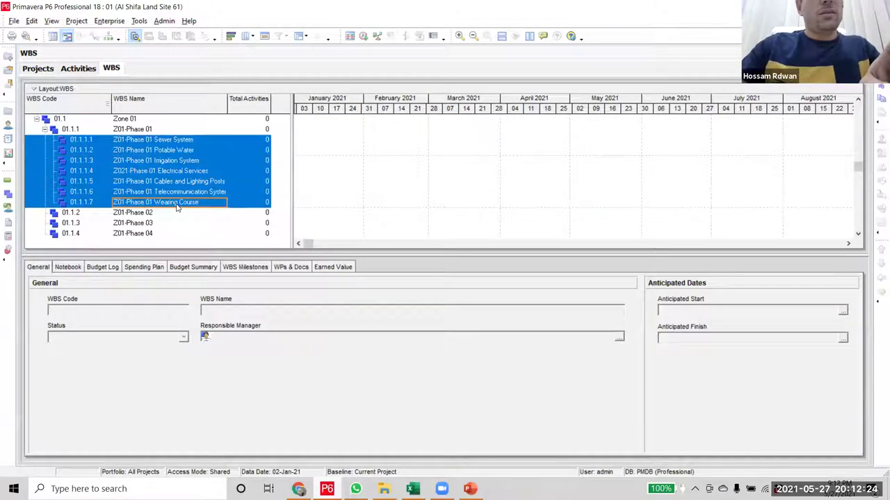
left_click(137, 214)
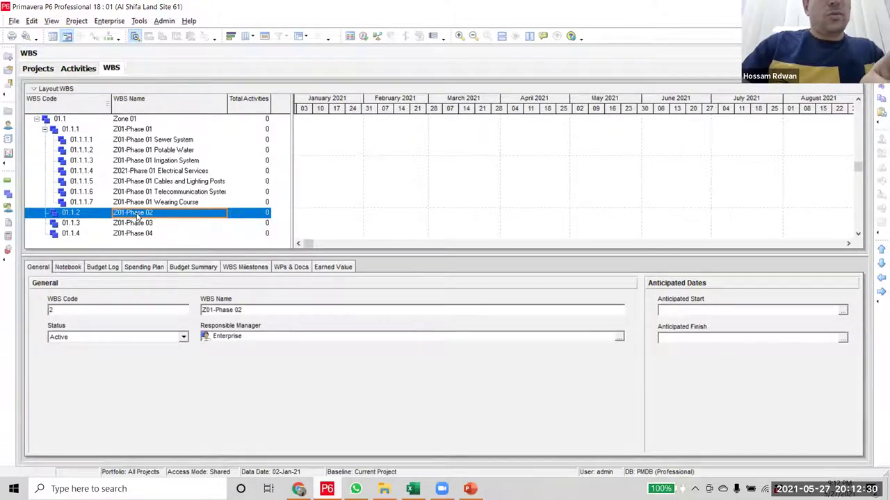
right_click(137, 217)
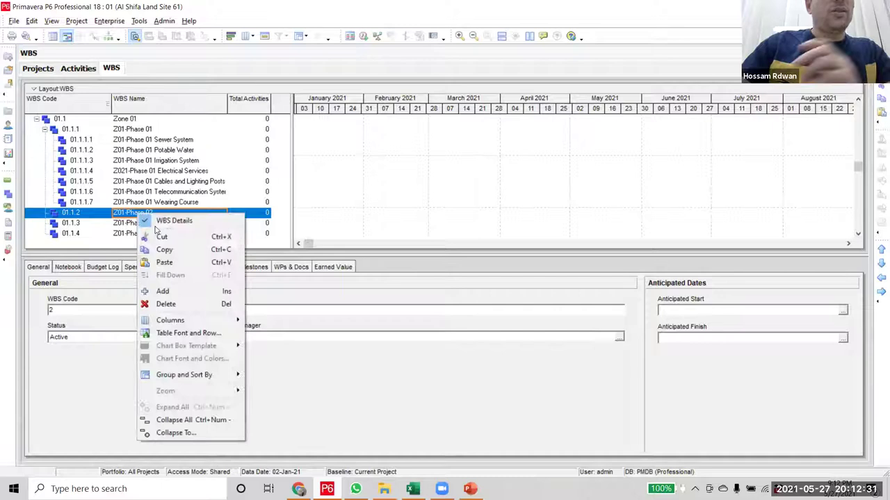
left_click(165, 262)
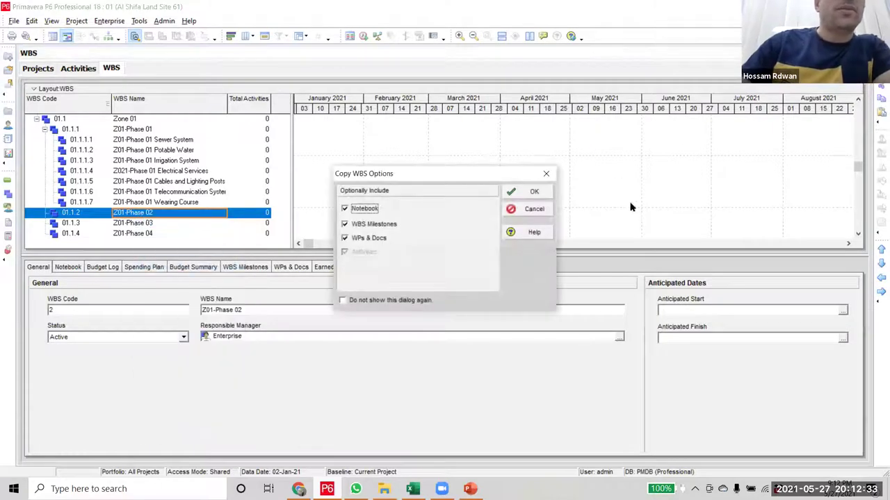
left_click(533, 192)
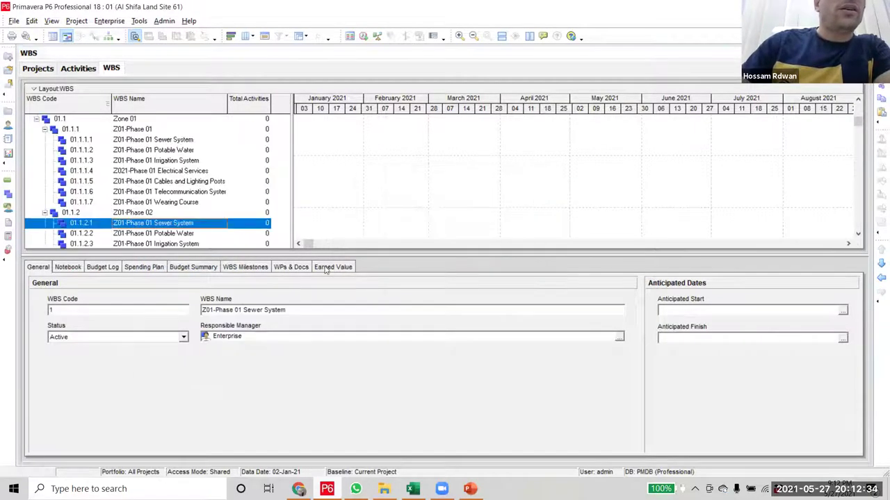
- Select the pasted Sewer System item under Z01-Phase 02
left_click(142, 212)
scroll(149, 224, "down", 2)
scroll(153, 228, "down", 2)
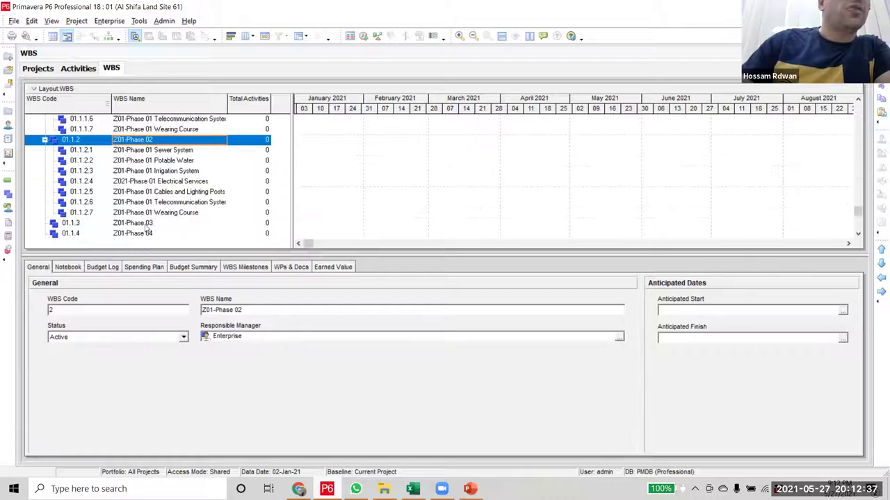
left_click(153, 150)
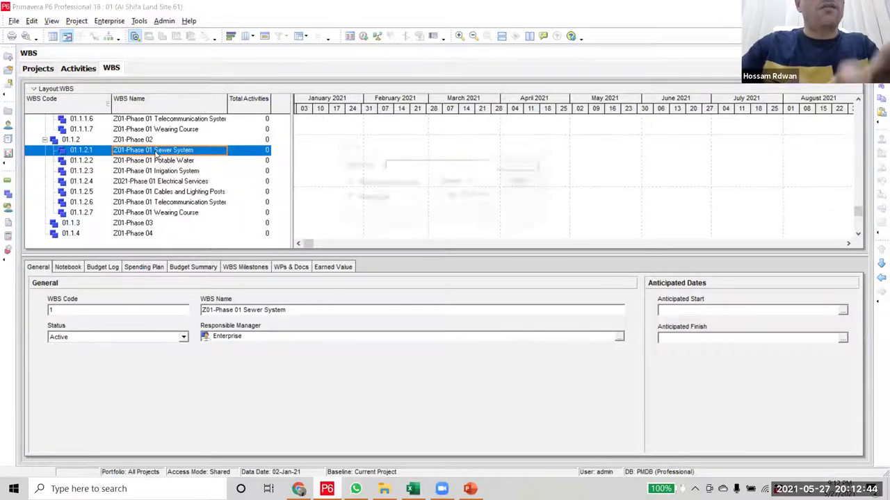
- Set up Find and Replace with 'Phase 01' as search text and 'Phase 02' as replacement
key("ctrl+f")
left_click(537, 147)
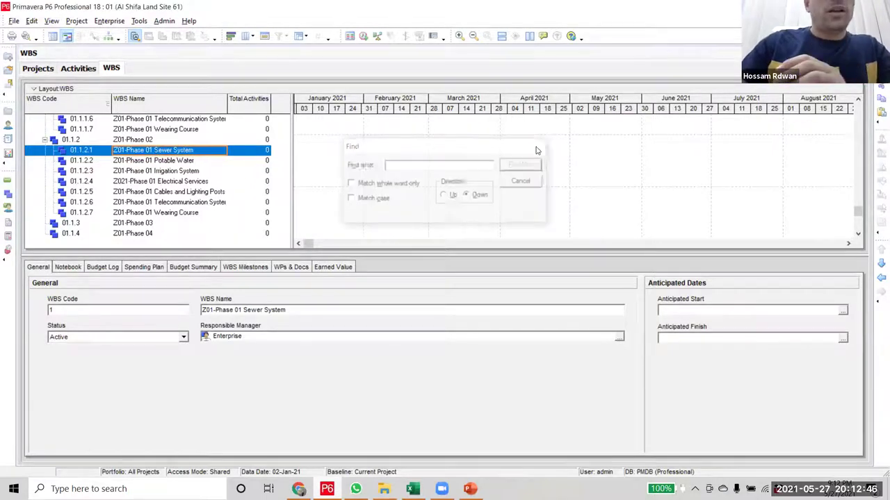
key("ctrl+h")
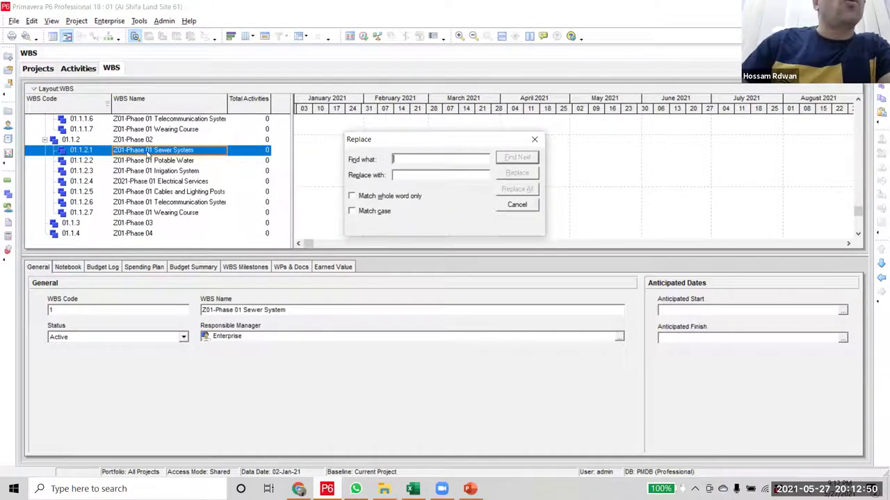
left_click(147, 151)
left_click_drag(149, 151, 128, 157)
key("ctrl+c")
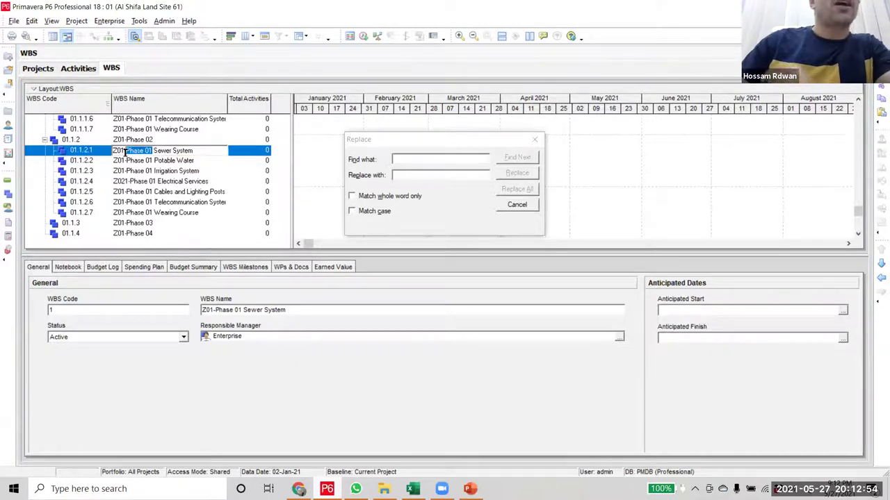
left_click(418, 159)
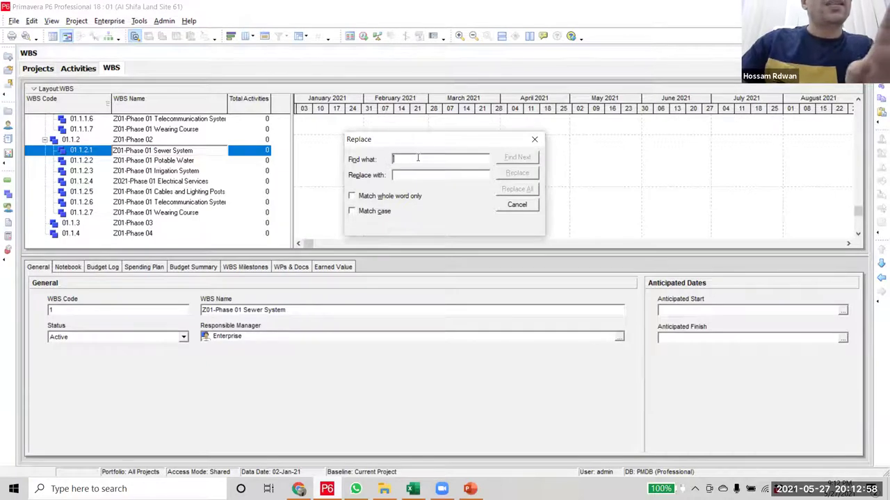
key("ctrl+v")
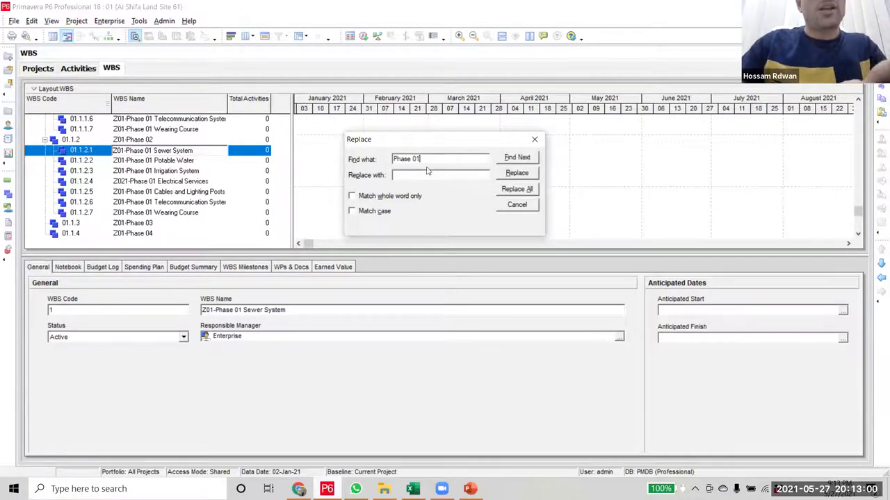
left_click(428, 175)
key("ctrl+v")
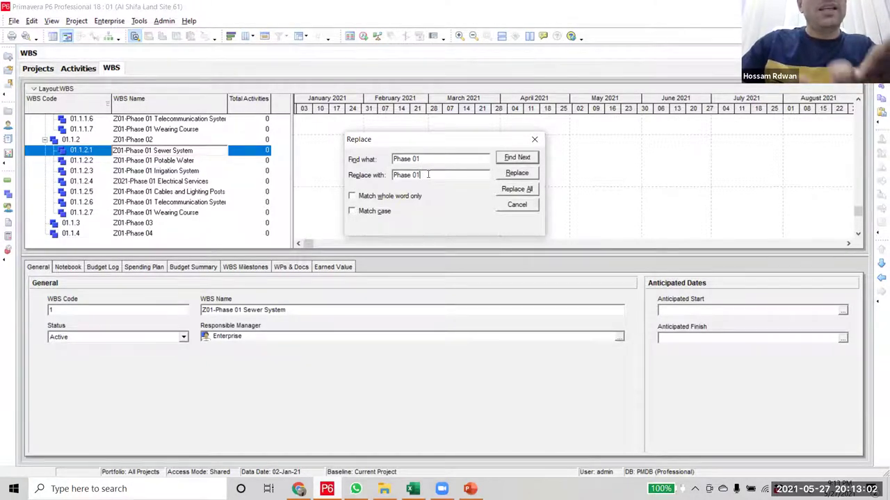
type("2")
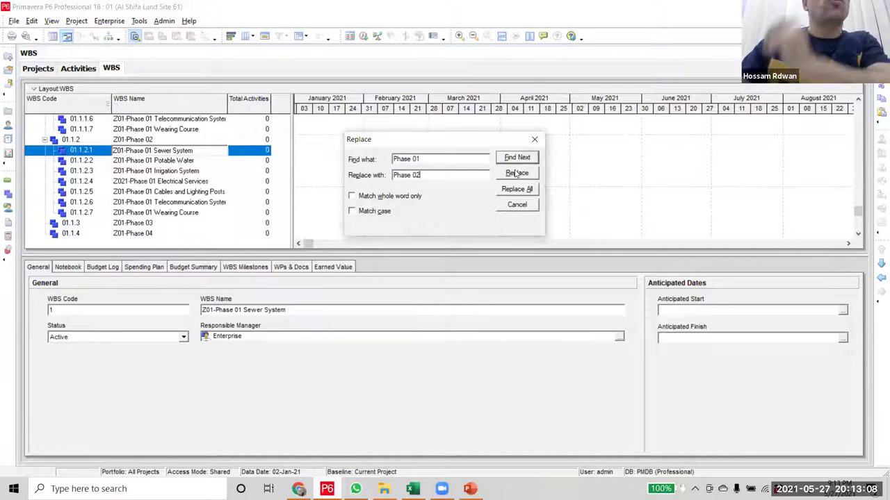
- Replace Phase 01 with Phase 02 in all seven items, Sewer System through Wearing Course
left_click(517, 173)
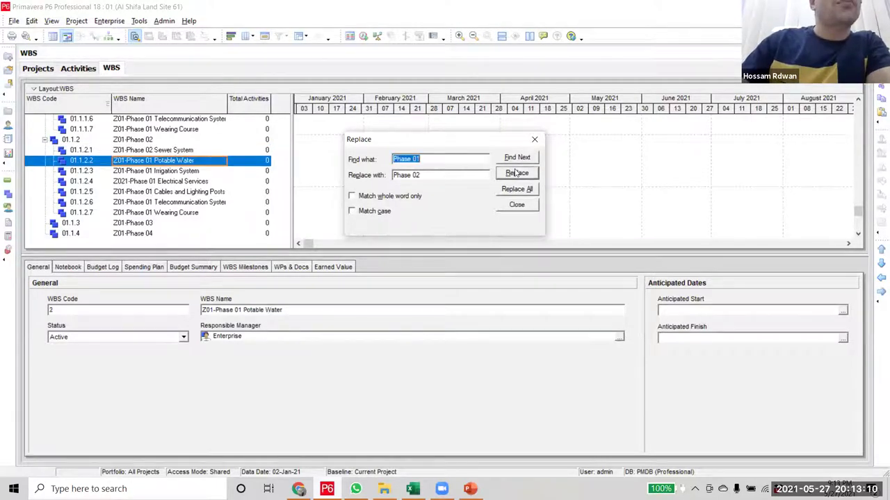
left_click(517, 173)
left_click(516, 173)
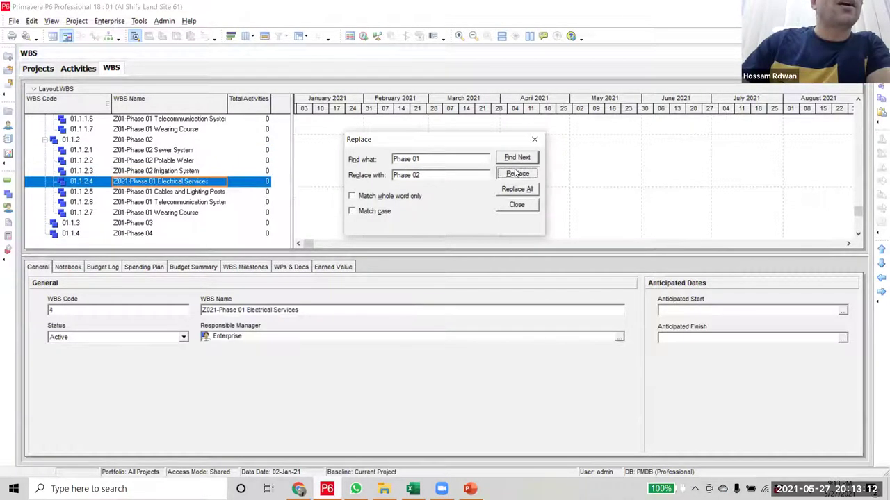
left_click(516, 173)
left_click(516, 173)
left_click(517, 173)
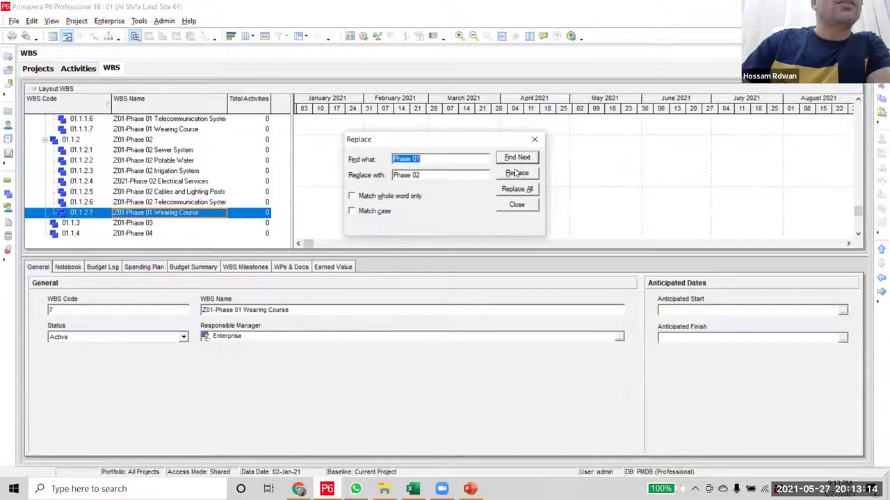
left_click(516, 173)
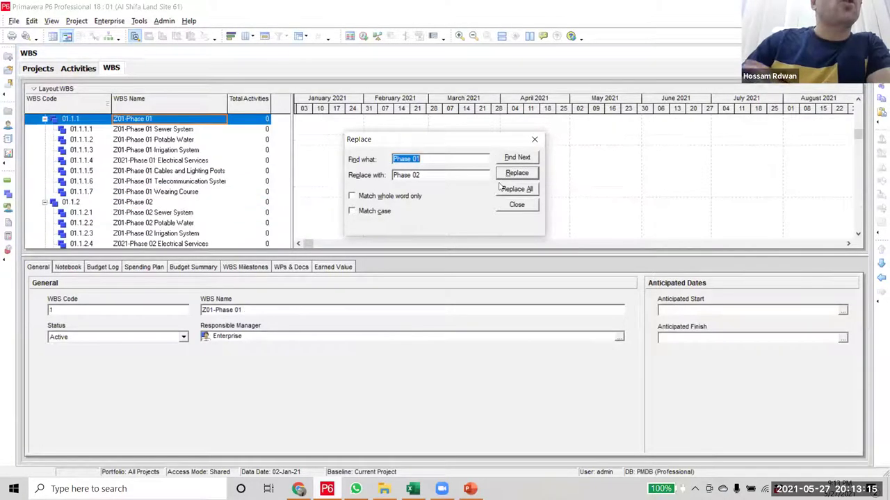
left_click(535, 139)
scroll(188, 229, "down", 5)
- Paste the seven Phase 02 items under Z01-Phase 03 as 01.1.3.1–01.1.3.7
left_click(163, 161)
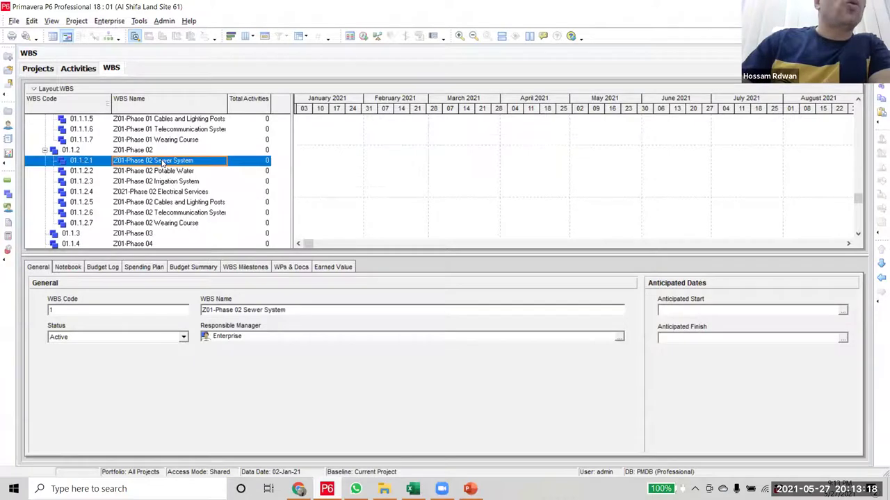
scroll(182, 237, "down", 1)
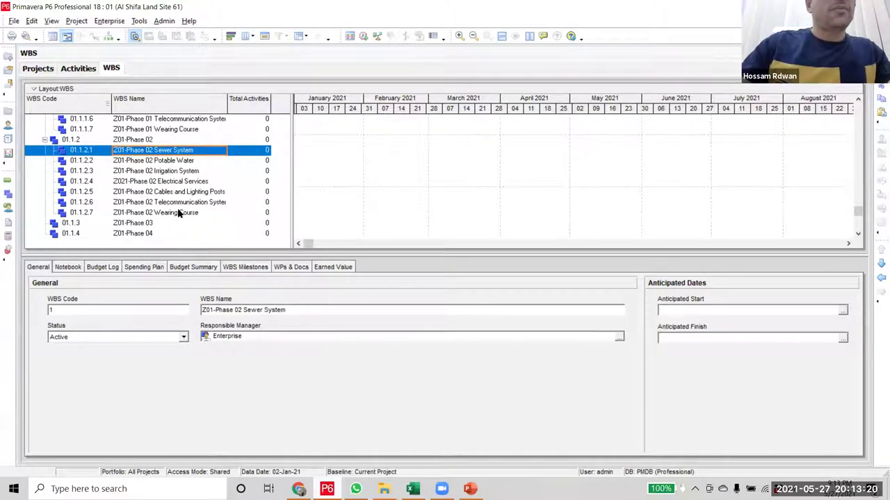
left_click(178, 213, "shift")
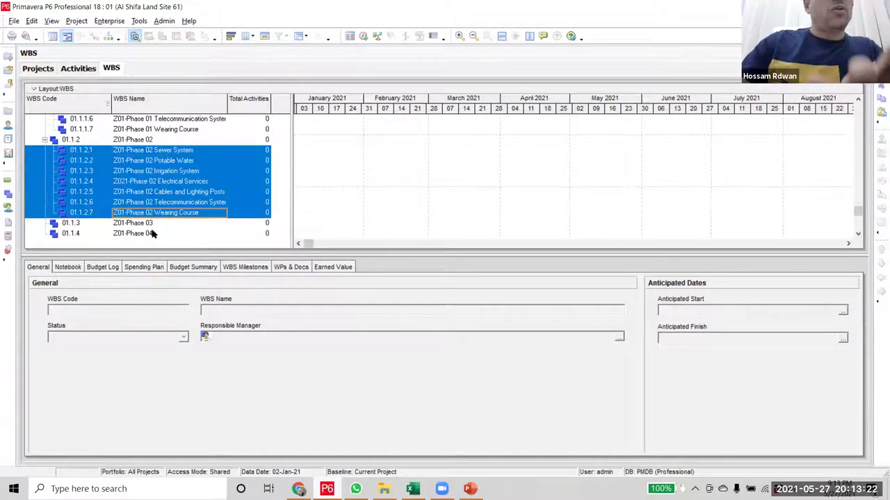
right_click(148, 224)
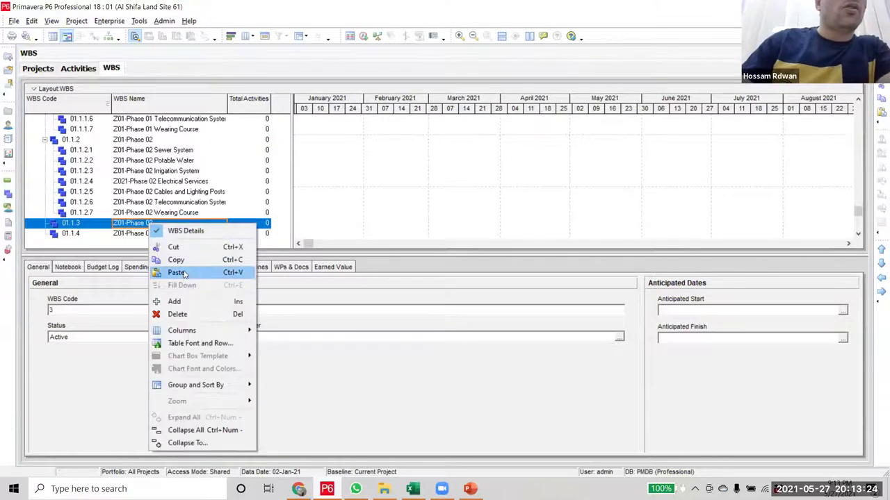
left_click(175, 272)
left_click(530, 192)
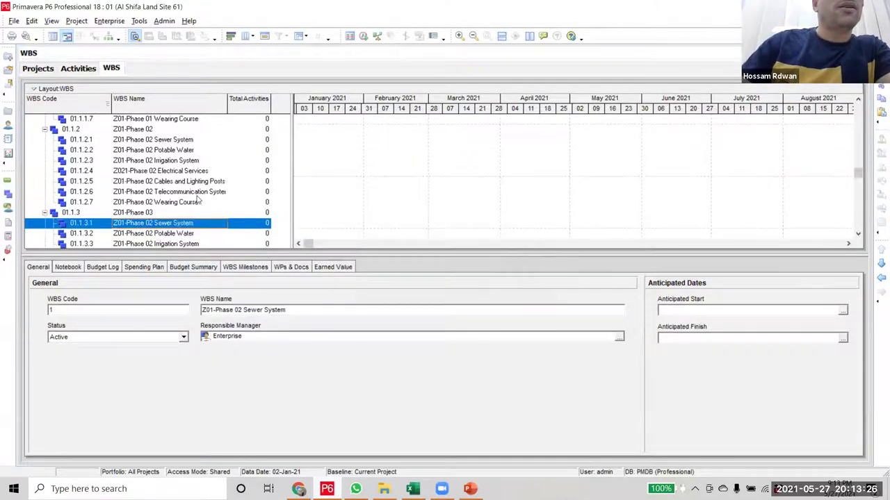
- Select the pasted Sewer System item under Z01-Phase 03
key("Down")
scroll(163, 188, "down", 2)
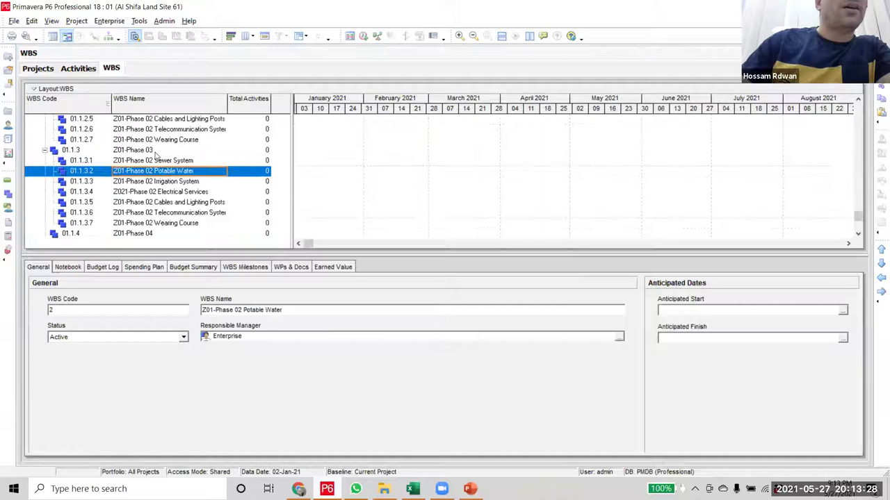
left_click(159, 162)
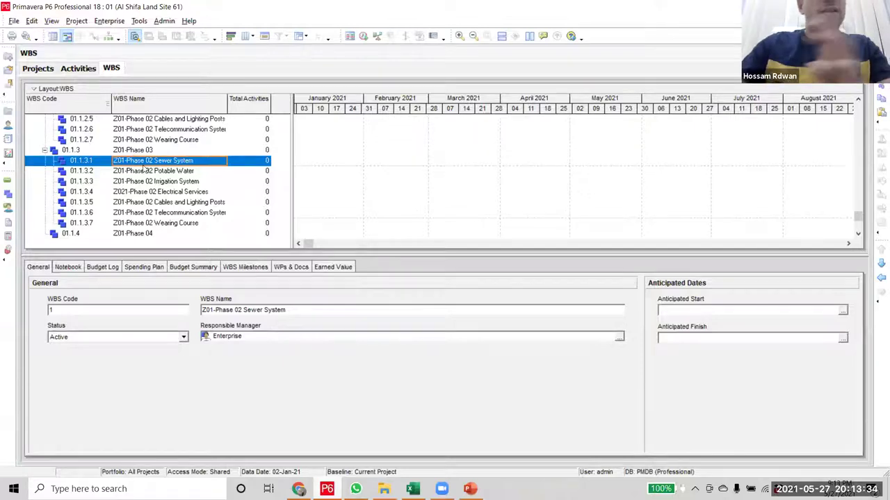
- Change the Find and Replace search text to 'Phase 02', with 'Phase 03' as the replacement
key("ctrl+r")
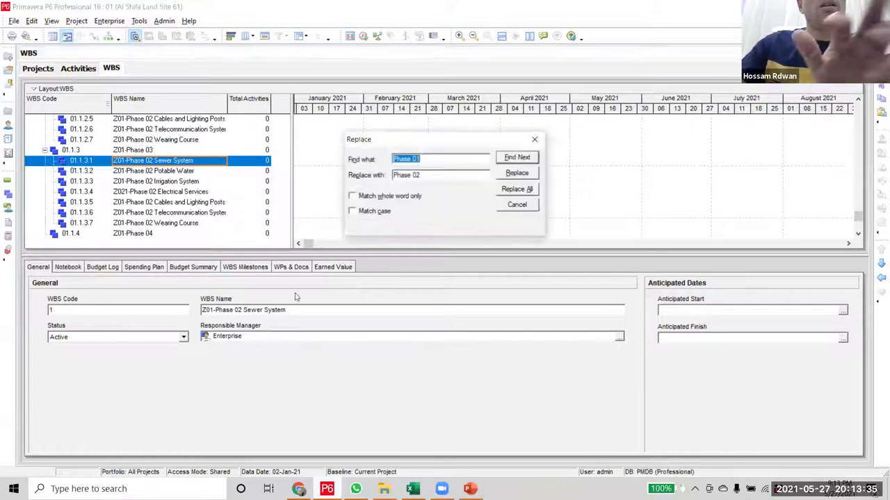
left_click(428, 157)
key("BackSpace")
type("2")
left_click(435, 174)
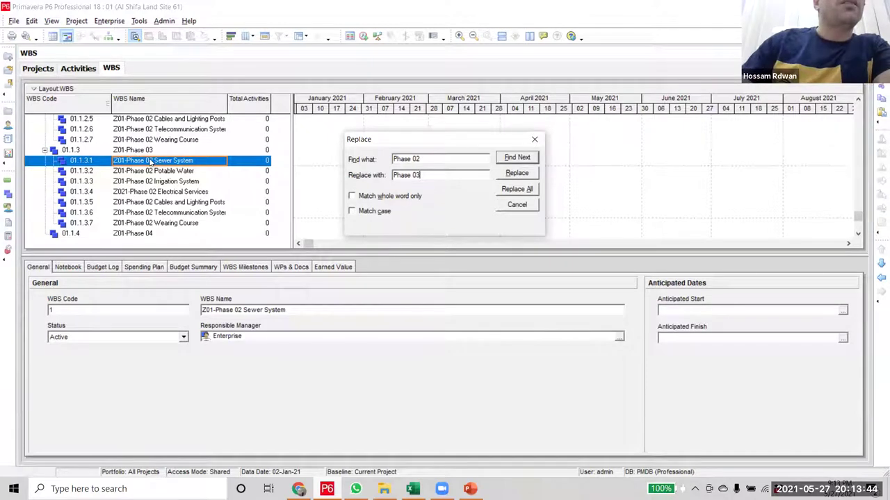
- Replace Phase 02 with Phase 03 across items 01.1.3.1–01.1.3.7, then check Sewer System
left_click(516, 174)
left_click(518, 174)
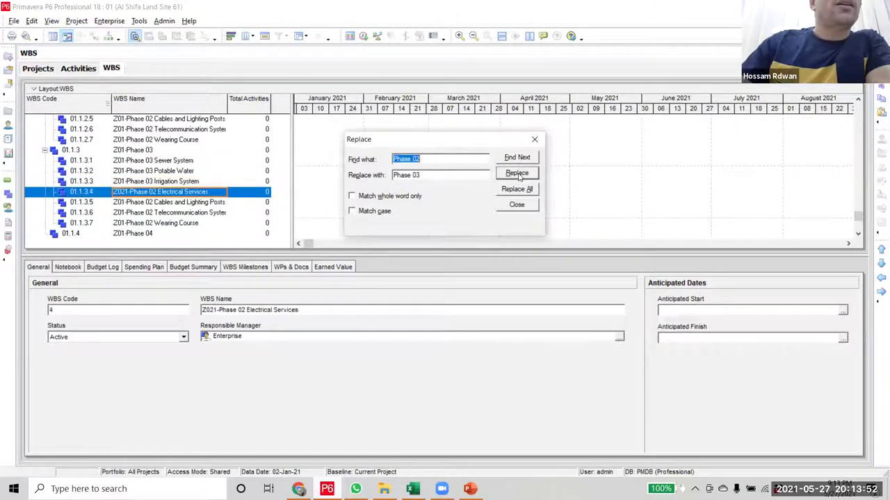
left_click(518, 174)
left_click(518, 173)
left_click(518, 173)
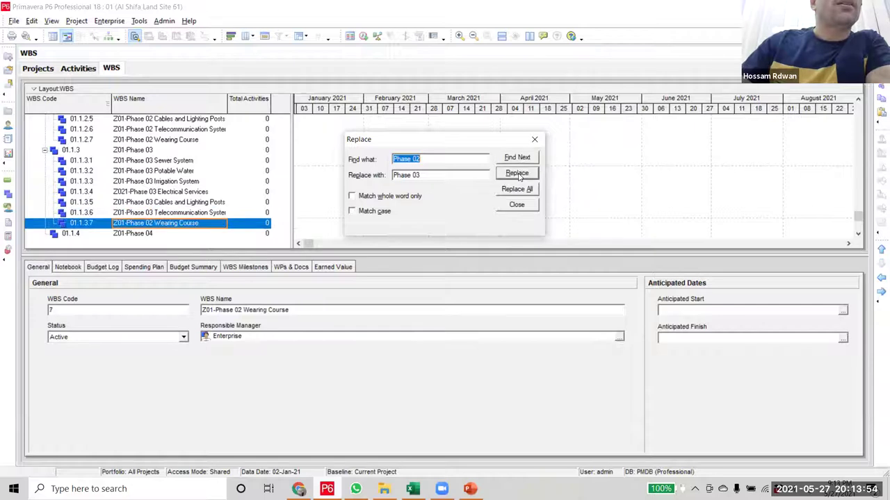
left_click(518, 174)
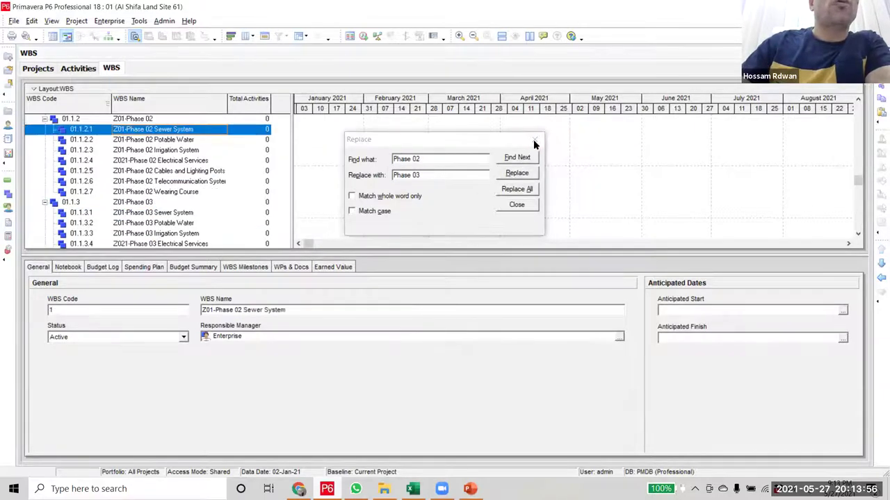
left_click(535, 139)
scroll(146, 187, "down", 2)
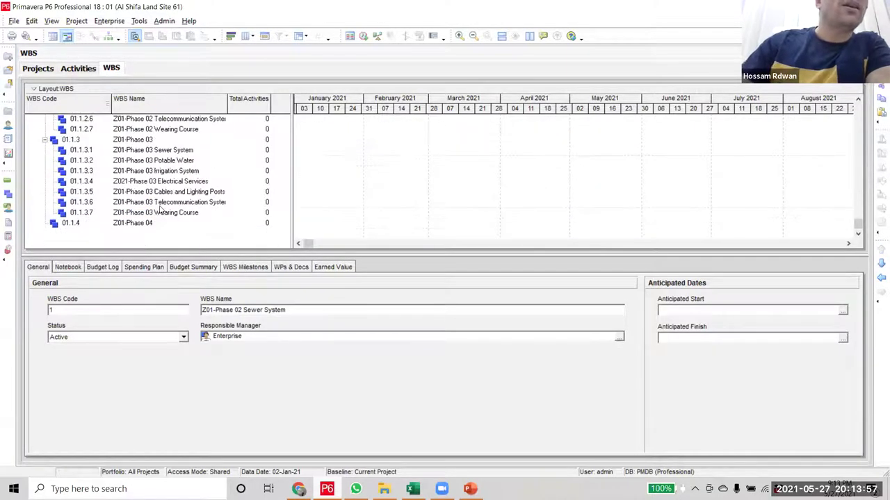
left_click(149, 153)
- Paste the seven Phase 03 items under Z01-Phase 04 as 01.1.4.1–01.1.4.7
scroll(219, 330, "up", 1)
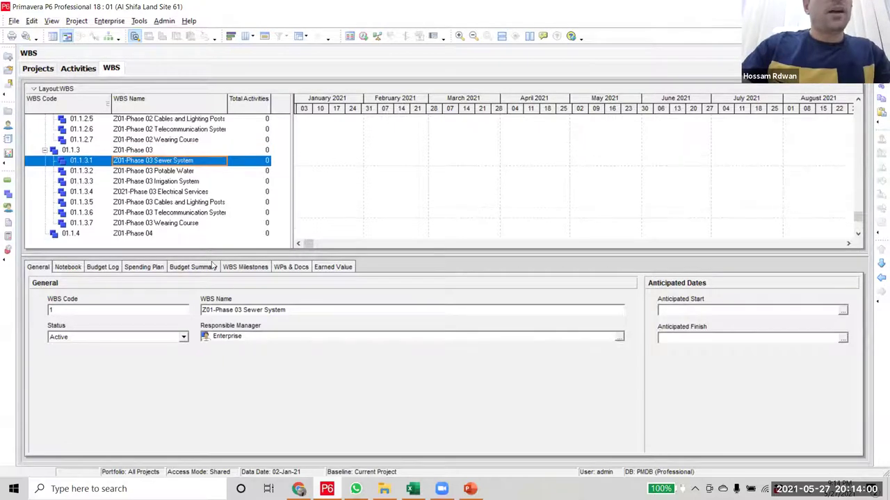
left_click(177, 229, "shift")
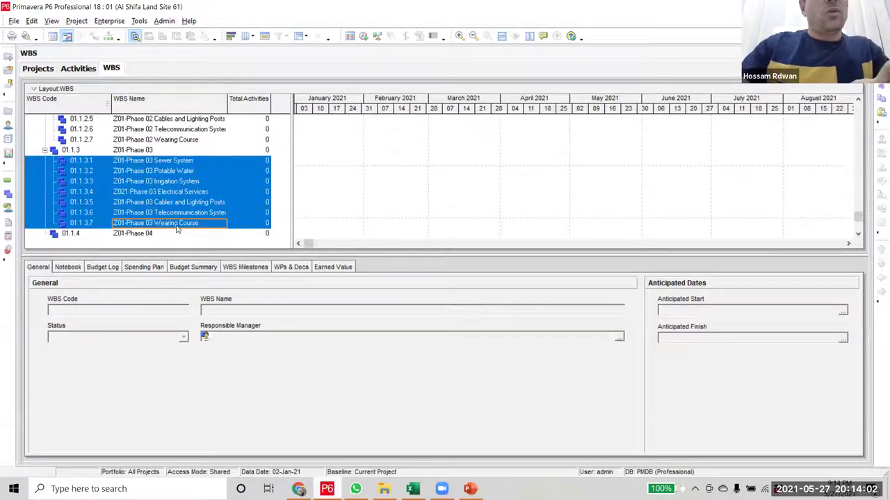
left_click(145, 234)
right_click(148, 222)
left_click(177, 267)
left_click(537, 192)
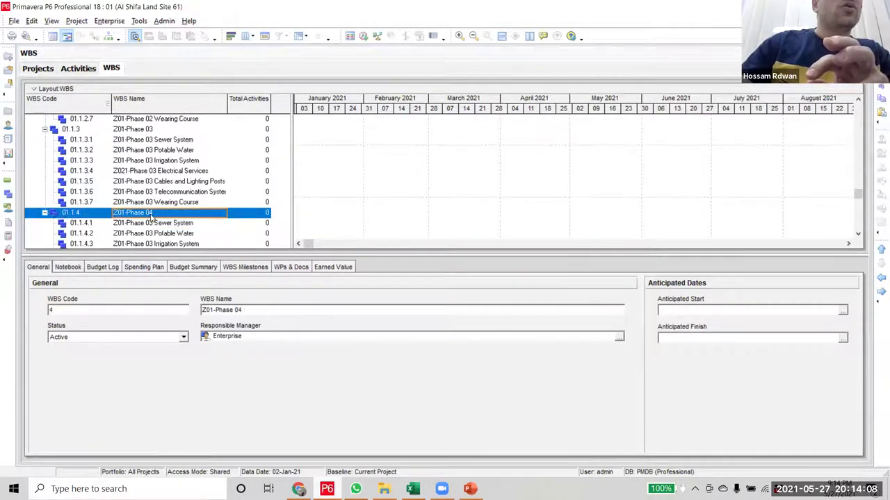
scroll(146, 208, "down", 2)
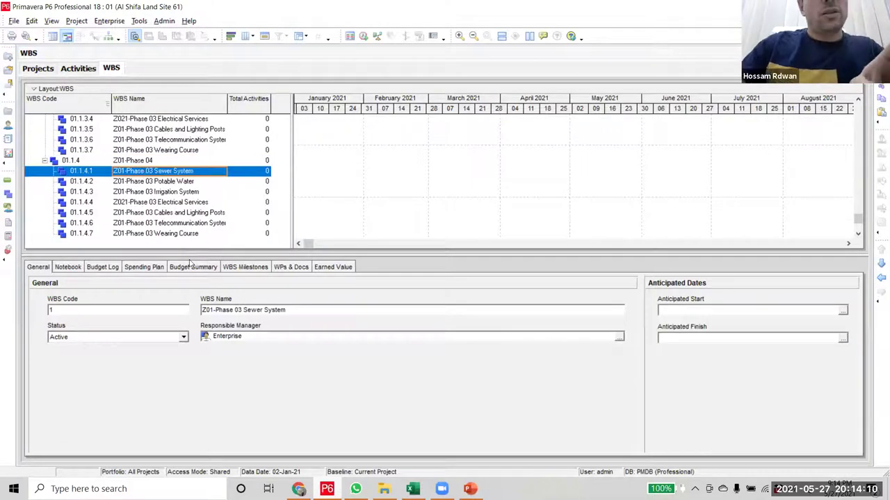
- Set Find and Replace to search for 'Phase 03' and replace it with 'Phase 04'
key("ctrl+h")
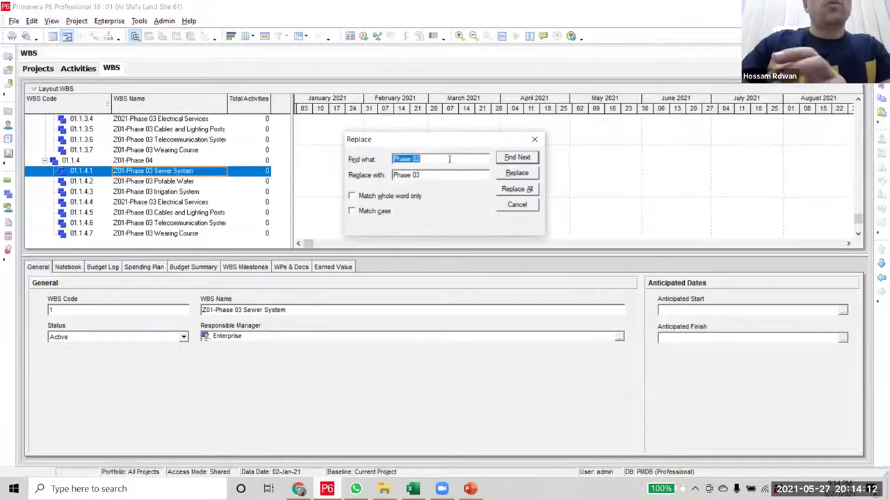
left_click(441, 159)
key("BackSpace")
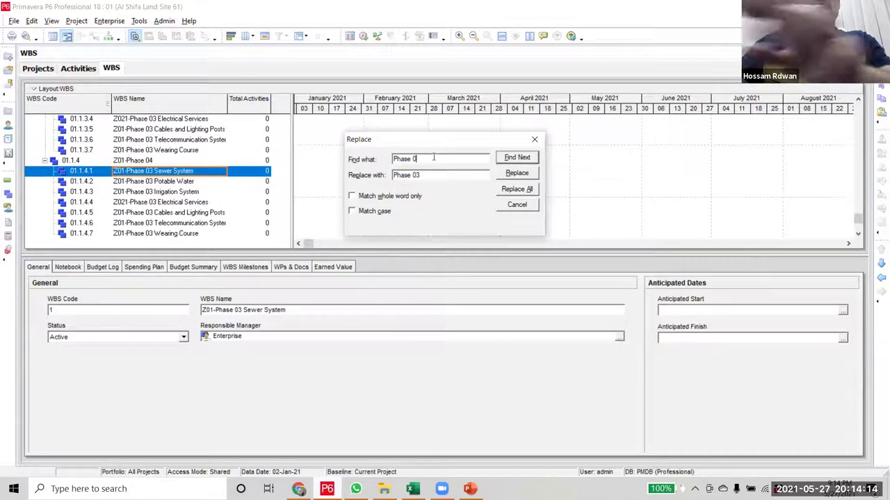
type("3")
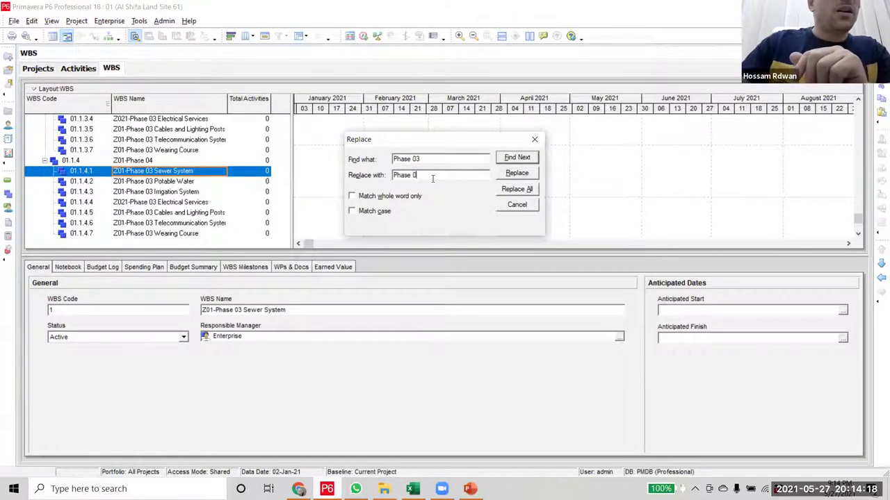
type("4")
- Rename the Z01-Phase 04 items, Sewer System through Telecommunication System, from Phase 03 to Phase 04
left_click(514, 174)
left_click(509, 175)
left_click(509, 175)
left_click(510, 175)
left_click(509, 175)
left_click(510, 175)
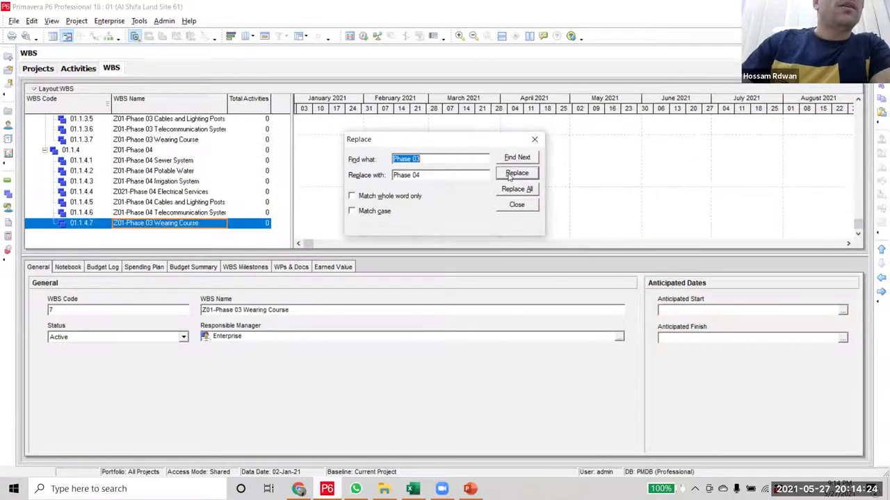
left_click(509, 175)
left_click(534, 139)
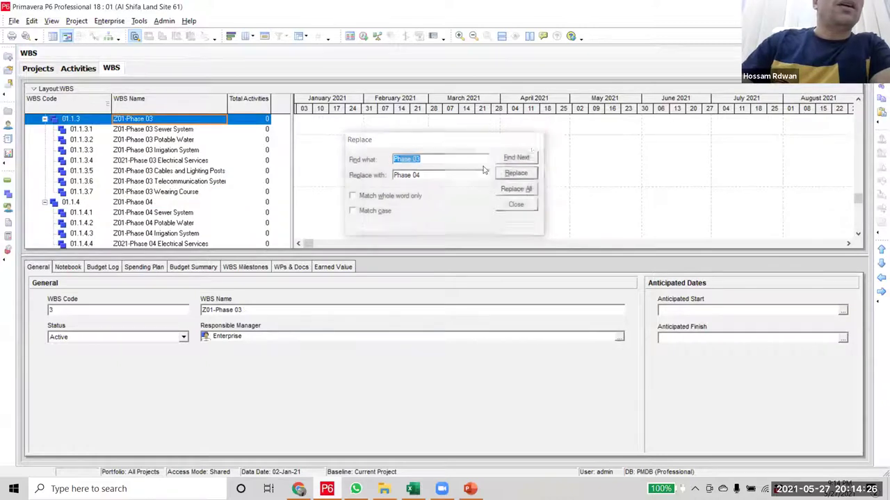
left_click(137, 140)
scroll(188, 223, "up", 6)
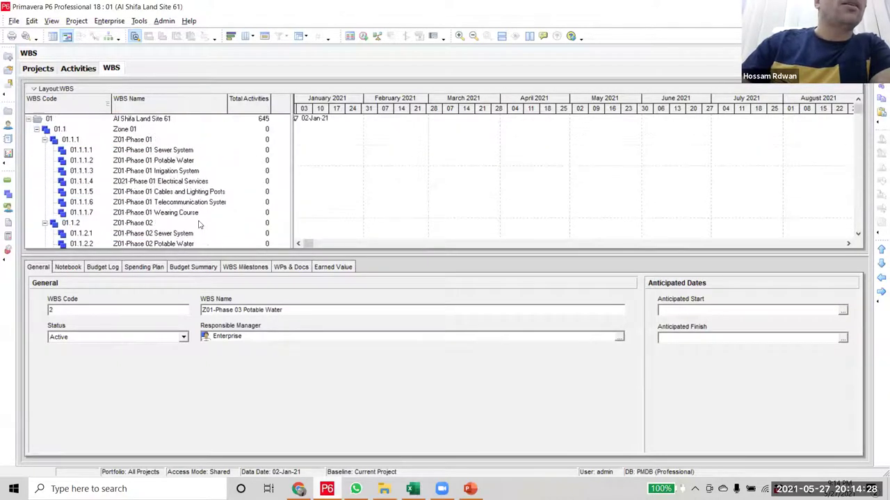
- Collapse the Zone 01 branch under Al Shifa Land Site 61 and bring up its row actions
left_click(36, 130)
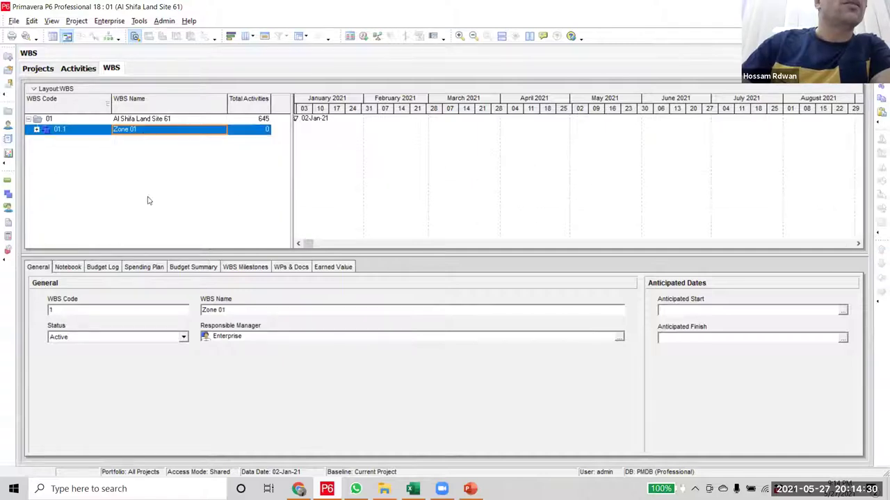
left_click(36, 129)
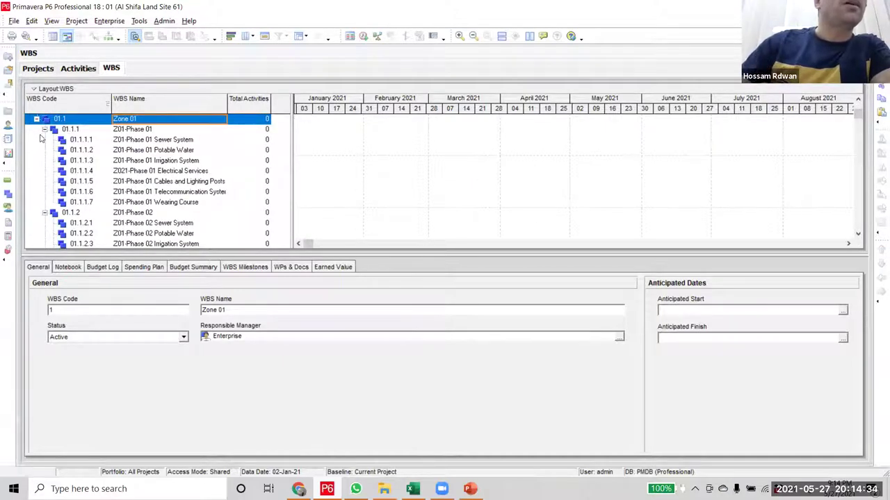
left_click(37, 120)
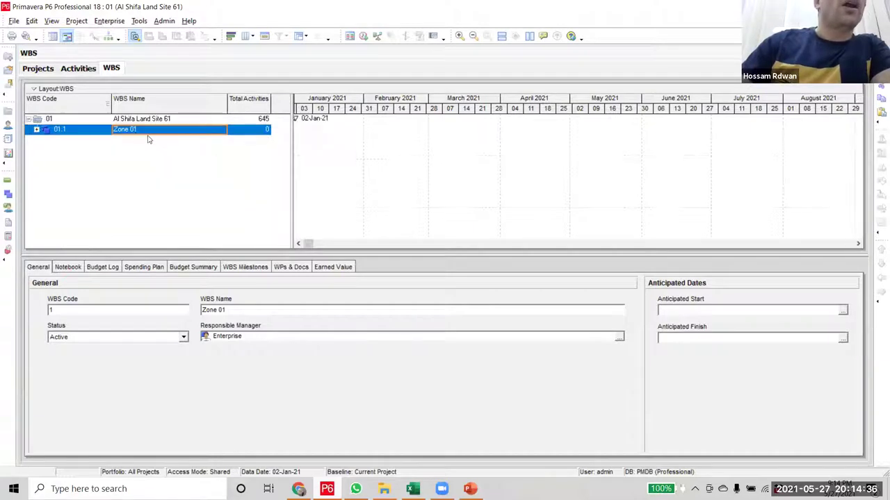
right_click(132, 129)
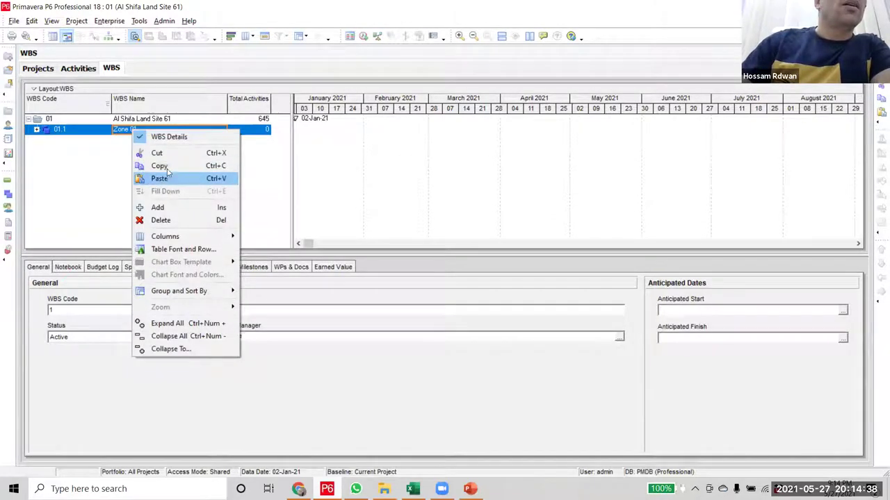
- Paste a copy of Zone 01 under Al Shifa Land Site 61 and move it below Zone 01 as 01.2
left_click(162, 167)
left_click(139, 120)
right_click(141, 121)
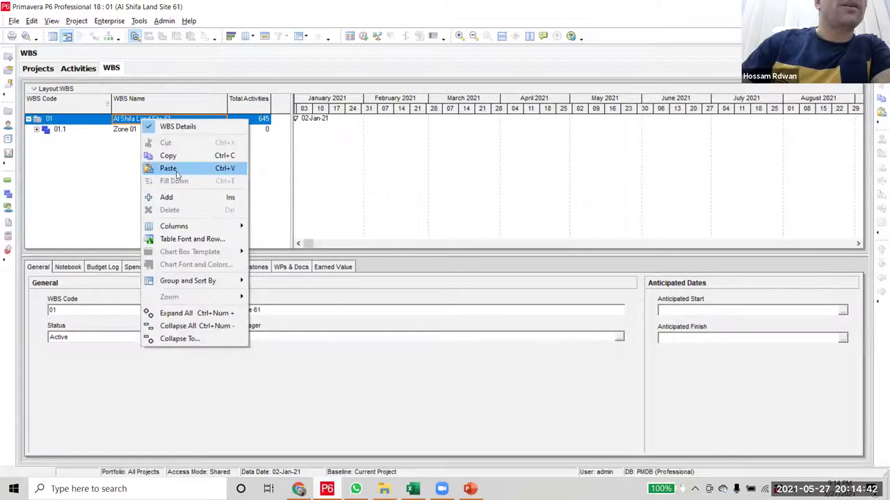
left_click(169, 169)
left_click(539, 194)
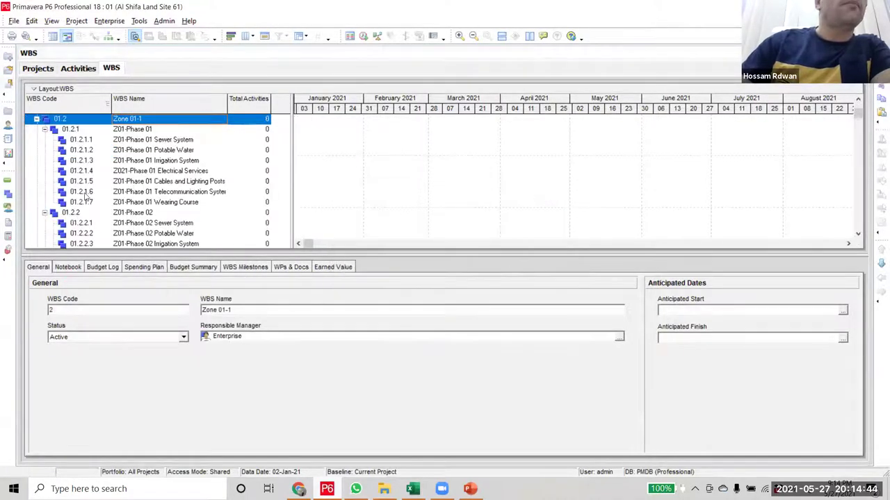
left_click(36, 129)
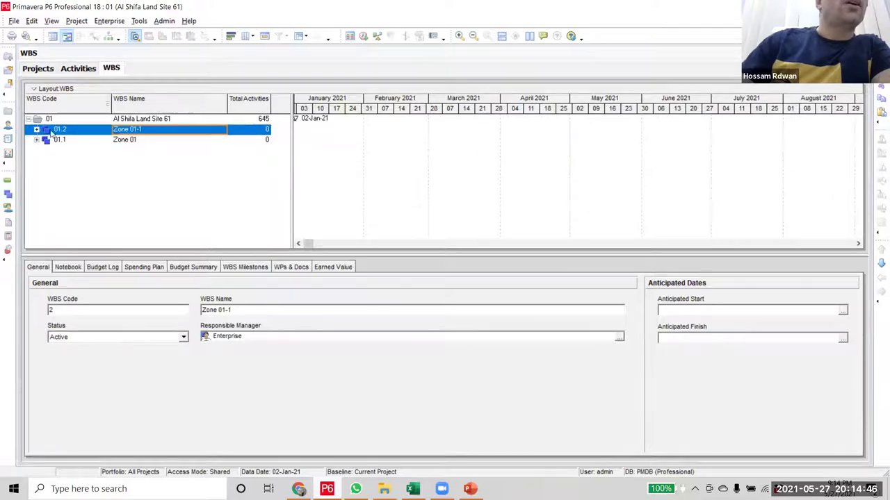
left_click(880, 263)
- Rename the pasted 01.2 zone to Zone 03, then delete the trailing 3 to correct it
double_click(152, 145)
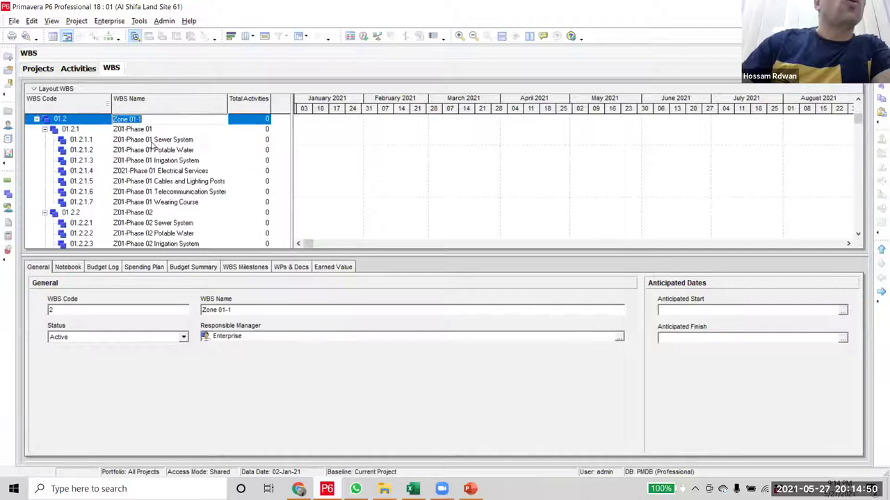
left_click(160, 121)
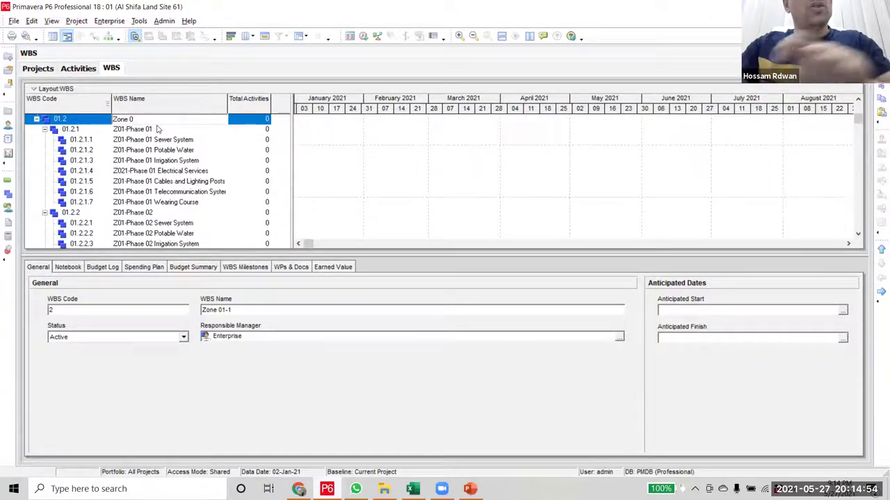
type("3")
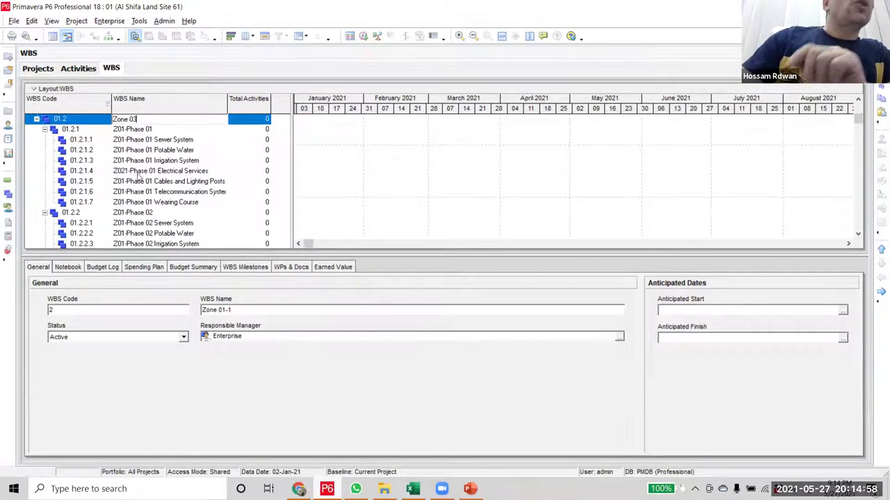
left_click(122, 130)
scroll(163, 191, "down", 1)
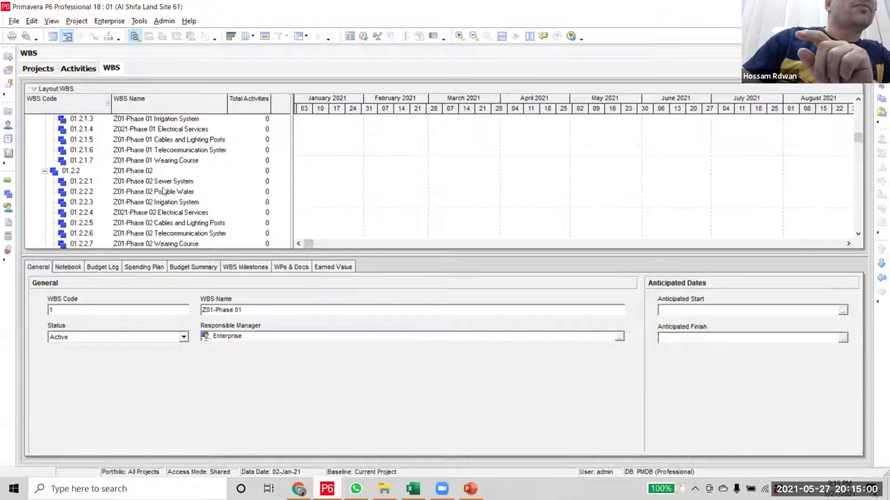
scroll(163, 191, "up", 2)
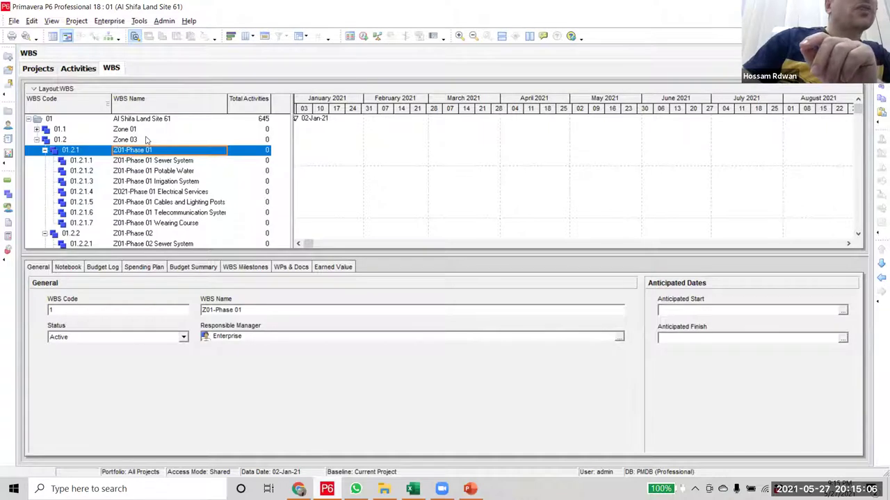
left_click(146, 141)
left_click(146, 139)
key("BackSpace")
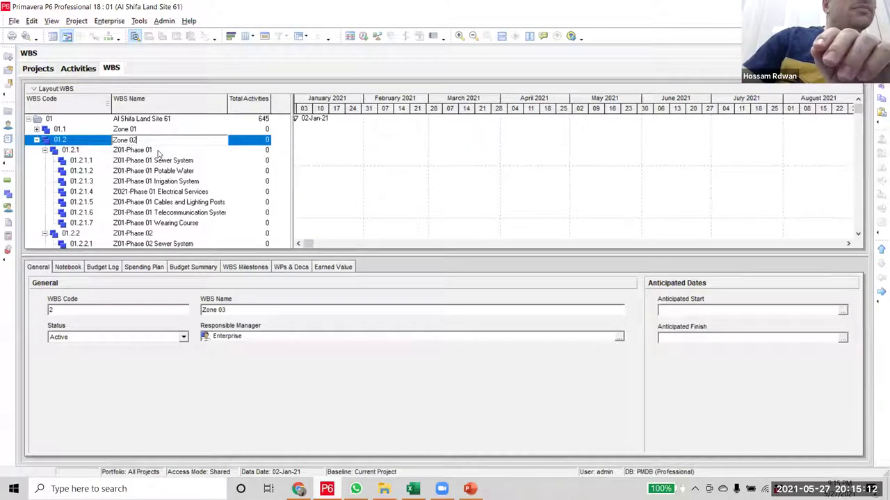
left_click(124, 151)
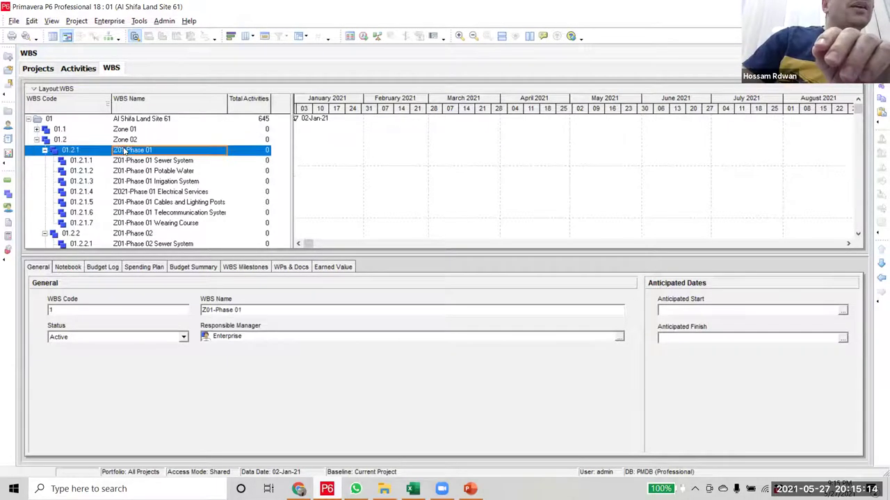
left_click(44, 150)
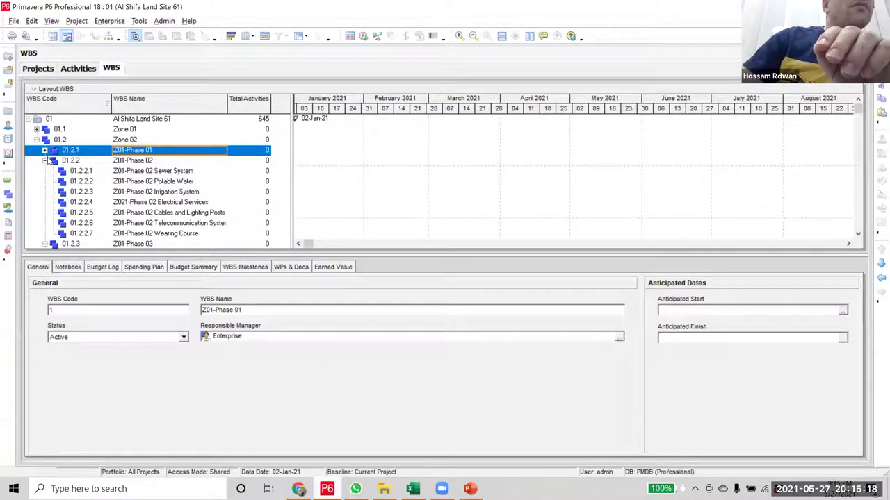
left_click(50, 160)
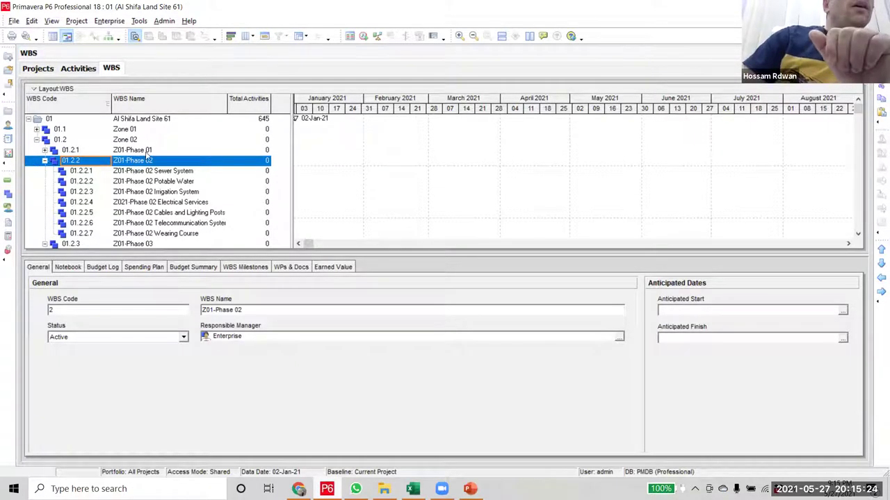
left_click(146, 152)
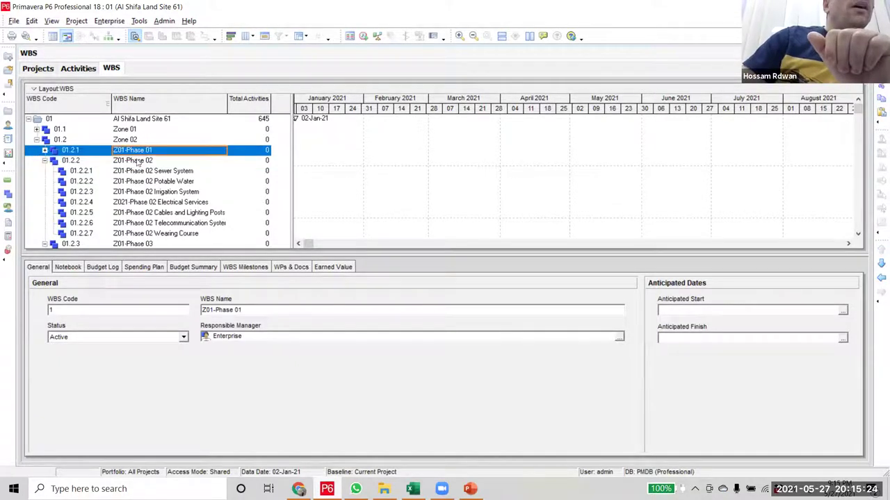
left_click(44, 151)
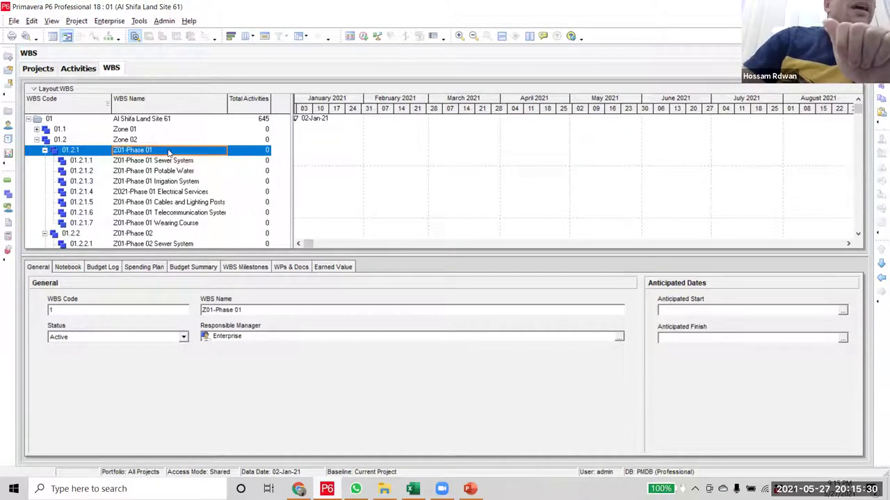
left_click(169, 151)
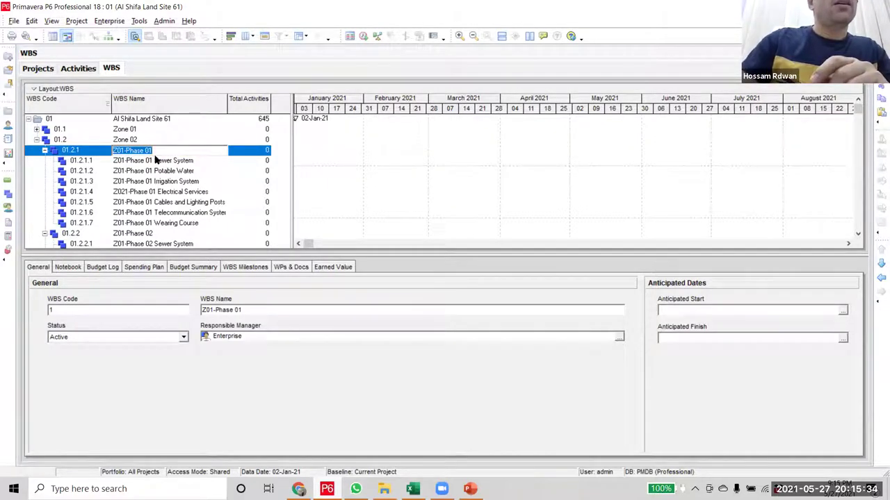
left_click(157, 161)
left_click(143, 151)
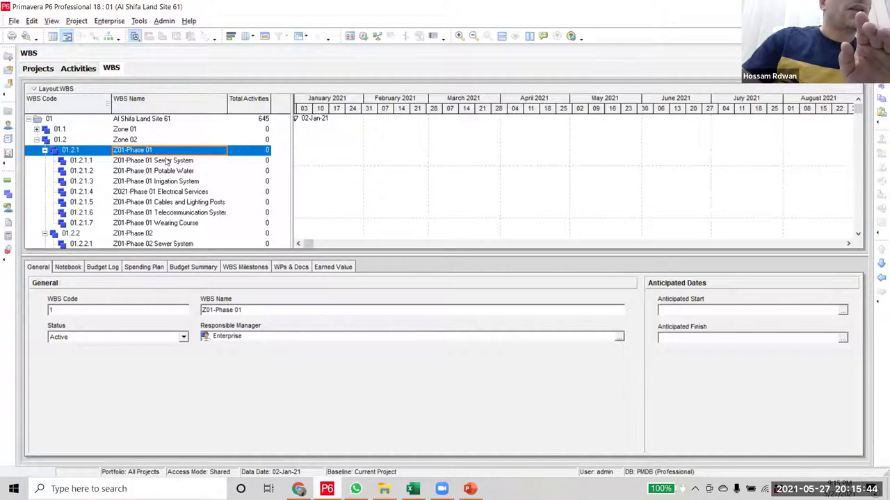
double_click(125, 150)
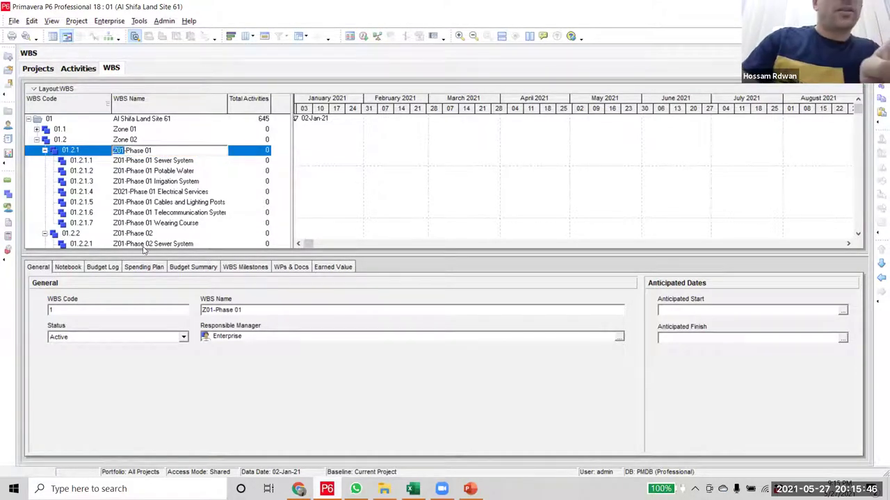
left_click(135, 160)
left_click(136, 151)
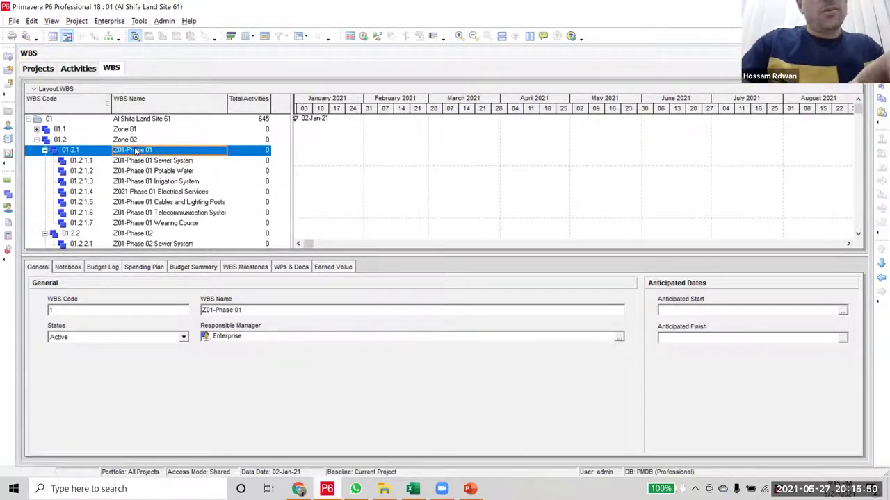
- Set Find and Replace to search for 'Z01' and replace it with 'Z02'
key("ctrl+h")
type("Z01")
key("Tab")
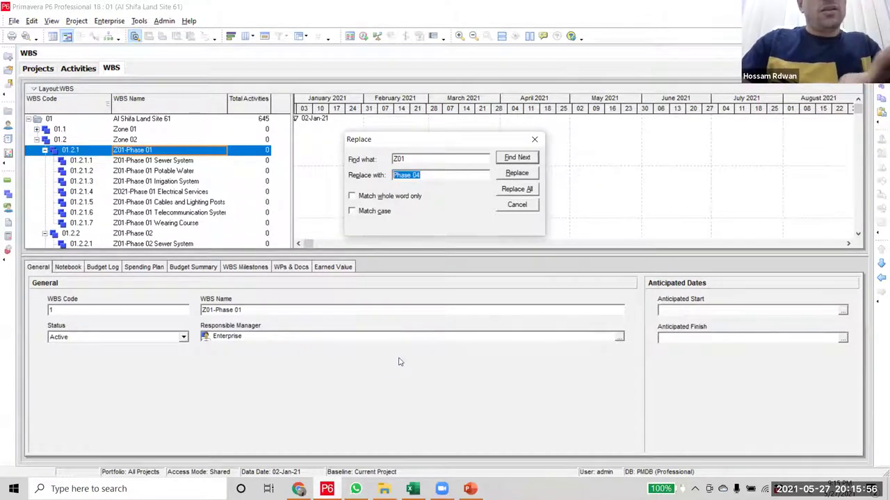
type("Z01")
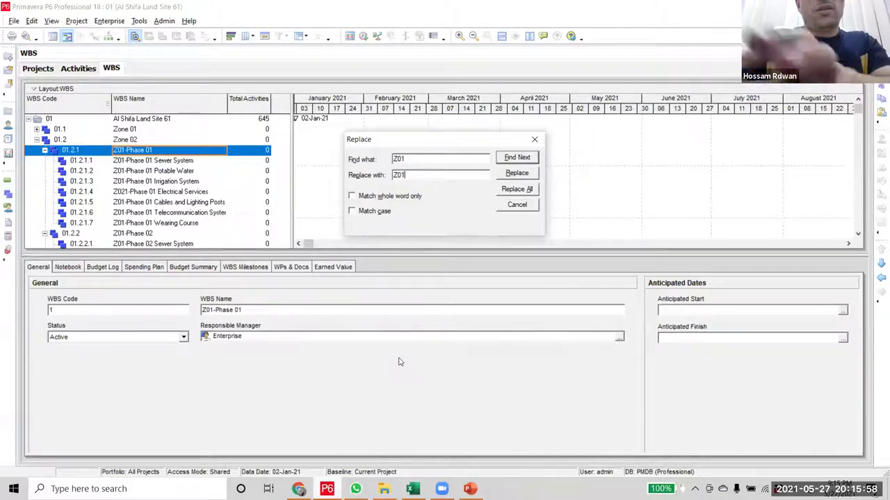
type("2")
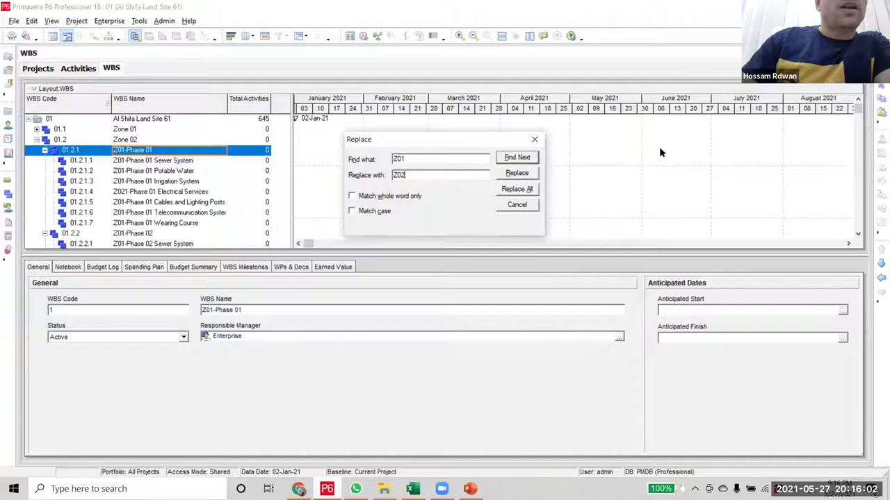
- Change the Z01 prefix to Z02 on Zone 02's Phase 01 and Phase 02 rows and items
left_click(516, 173)
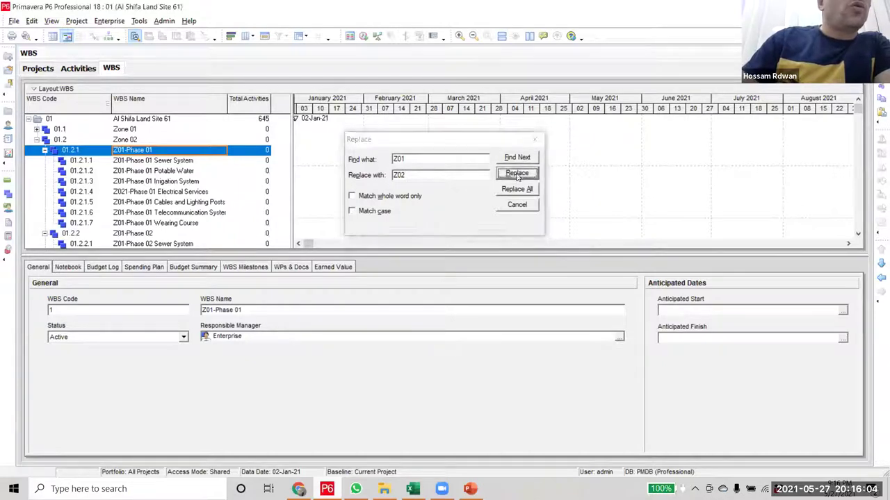
left_click(516, 173)
left_click(516, 173)
left_click(517, 173)
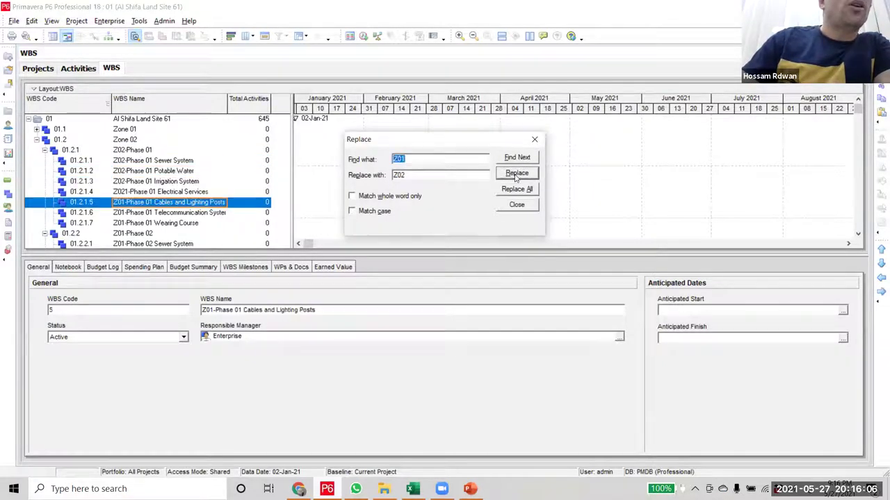
left_click(516, 173)
left_click(516, 173)
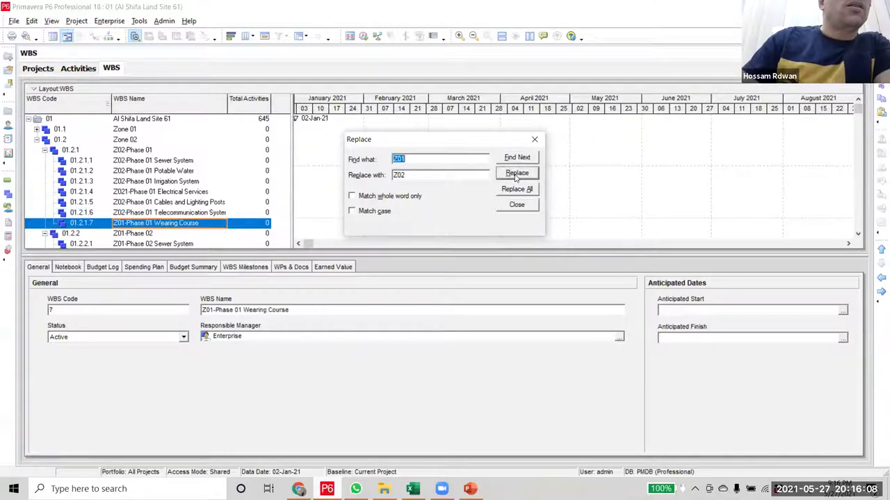
left_click(517, 173)
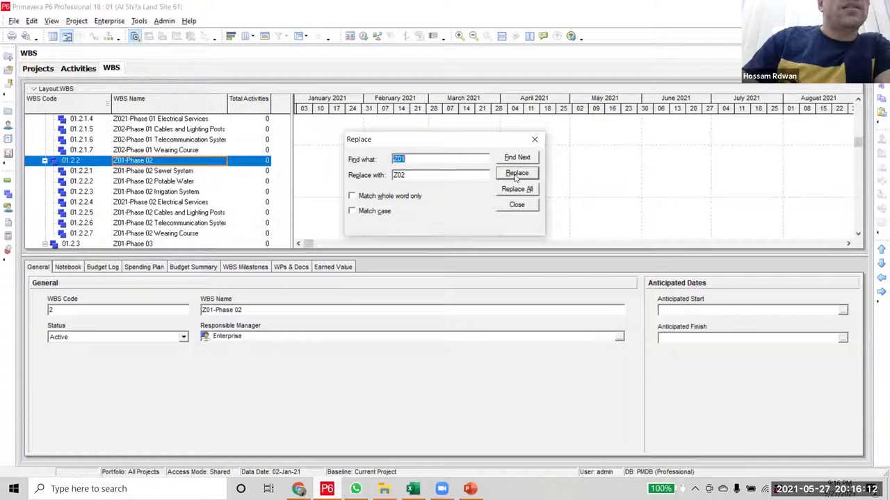
left_click(517, 173)
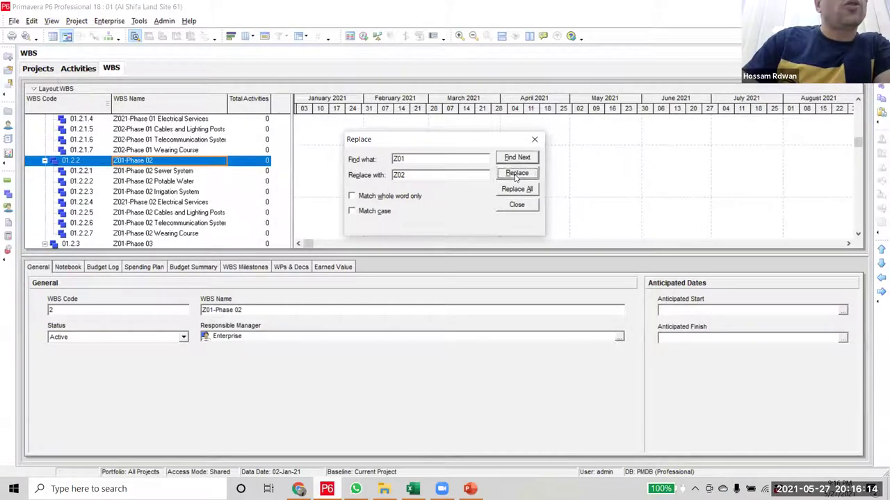
left_click(517, 173)
left_click(516, 173)
left_click(516, 173)
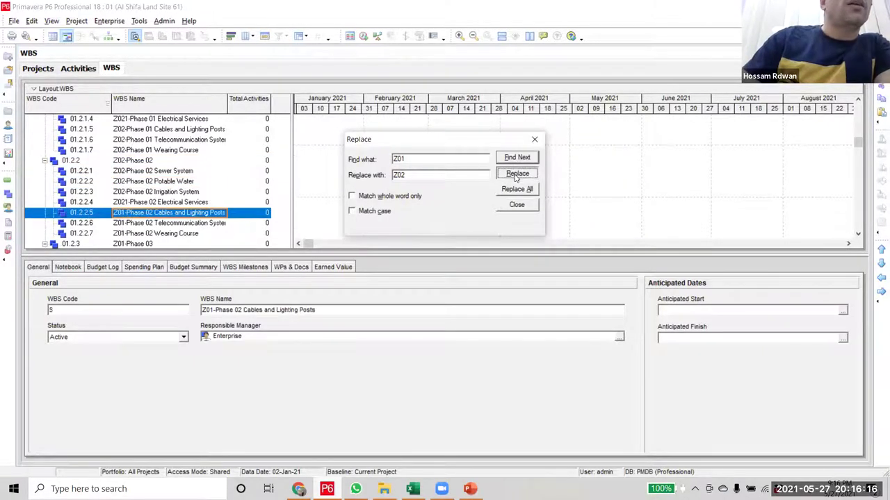
left_click(516, 173)
left_click(517, 173)
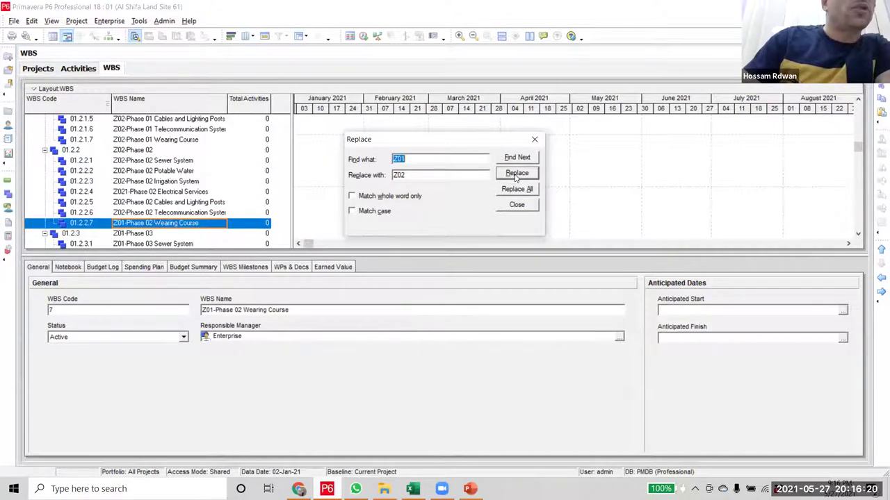
left_click(516, 173)
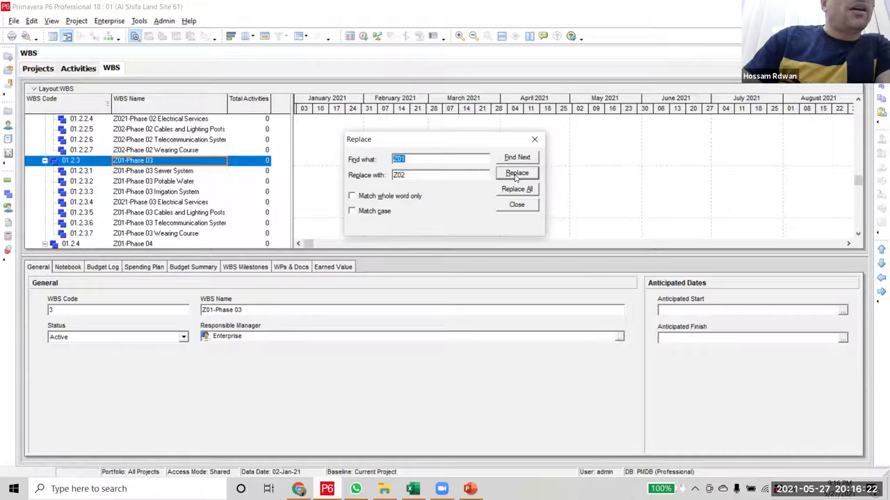
- Change the Z01 prefix to Z02 on Zone 02's Phase 03 and Phase 04 rows and items
left_click(517, 173)
left_click(517, 173)
left_click(516, 173)
left_click(517, 173)
left_click(517, 173)
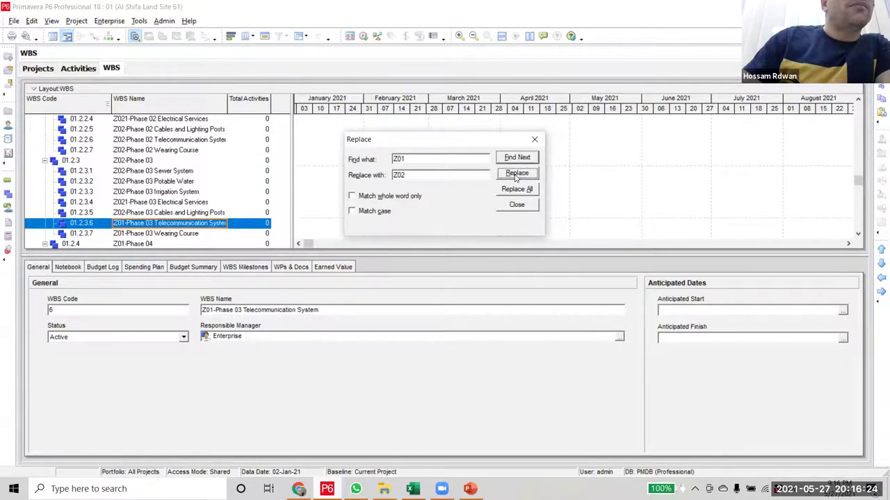
left_click(517, 174)
left_click(516, 173)
left_click(516, 173)
left_click(516, 173)
left_click(517, 173)
left_click(516, 173)
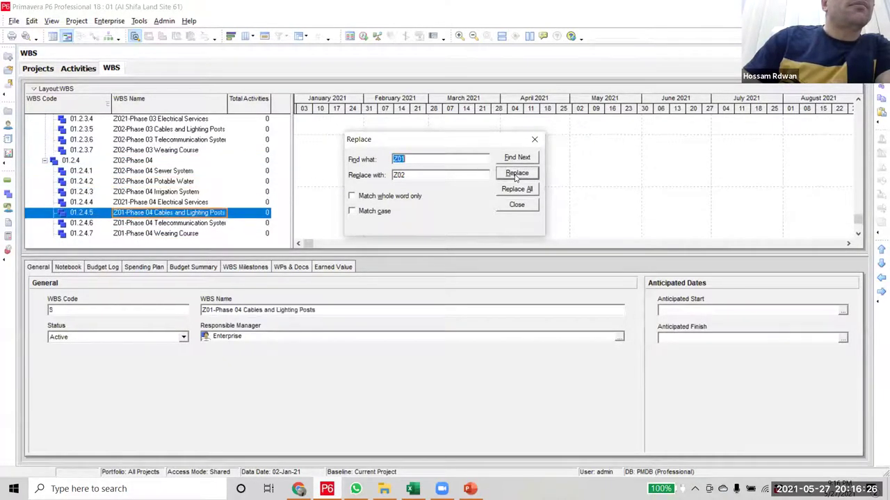
left_click(517, 173)
left_click(516, 173)
left_click(516, 173)
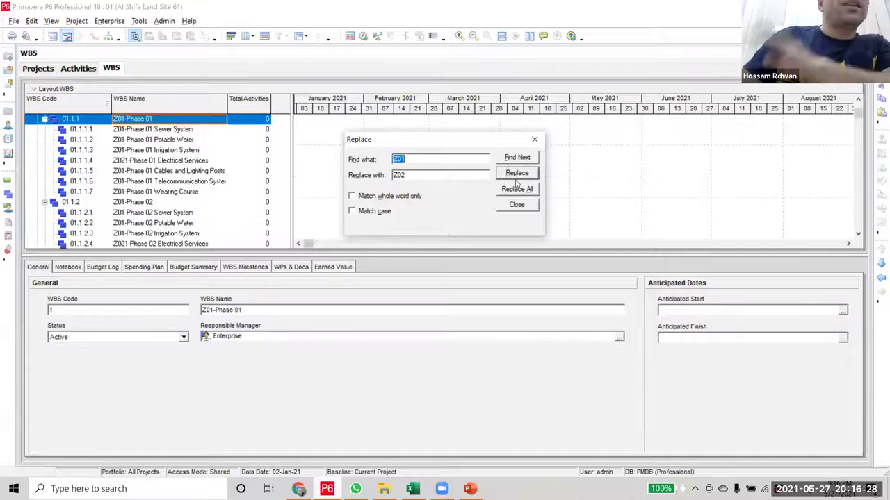
- Close Find and Replace and correct the first Electrical Services name's Z021 prefix
left_click(534, 139)
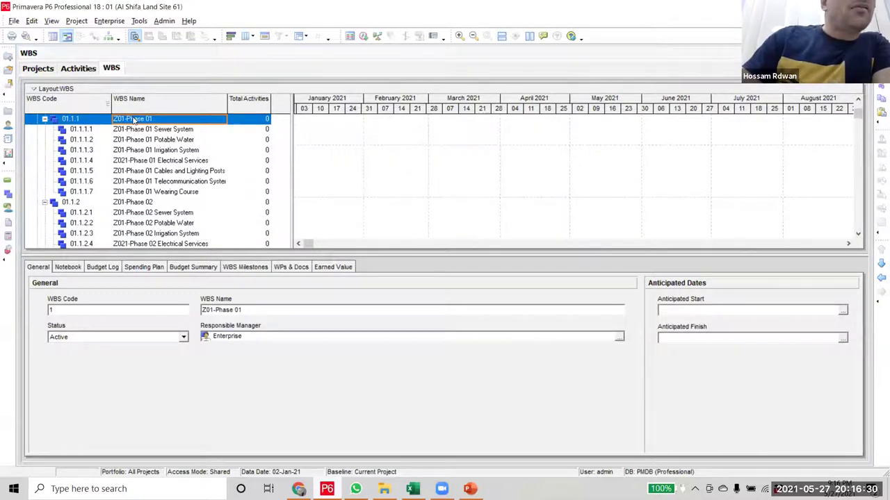
left_click(125, 164)
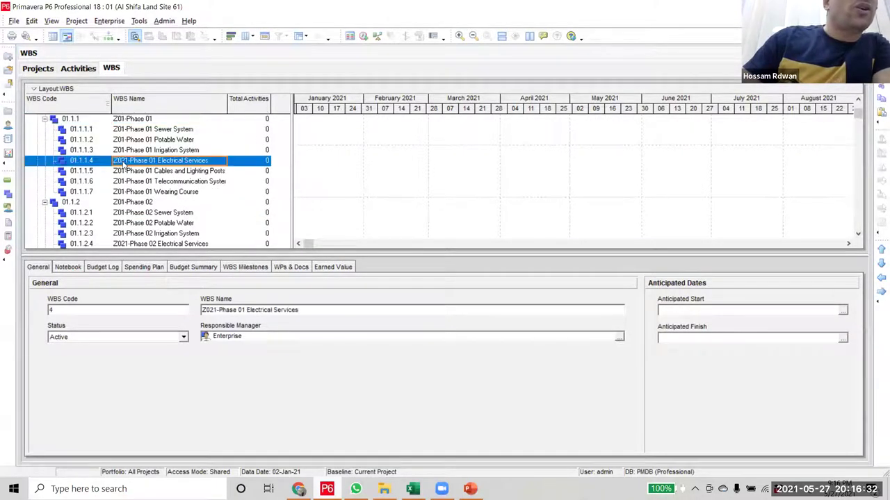
scroll(121, 188, "up", 1)
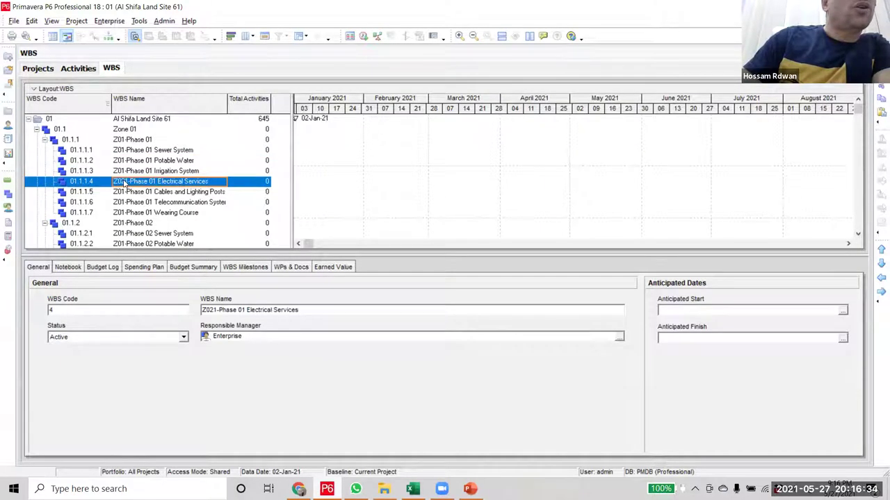
left_click(124, 182)
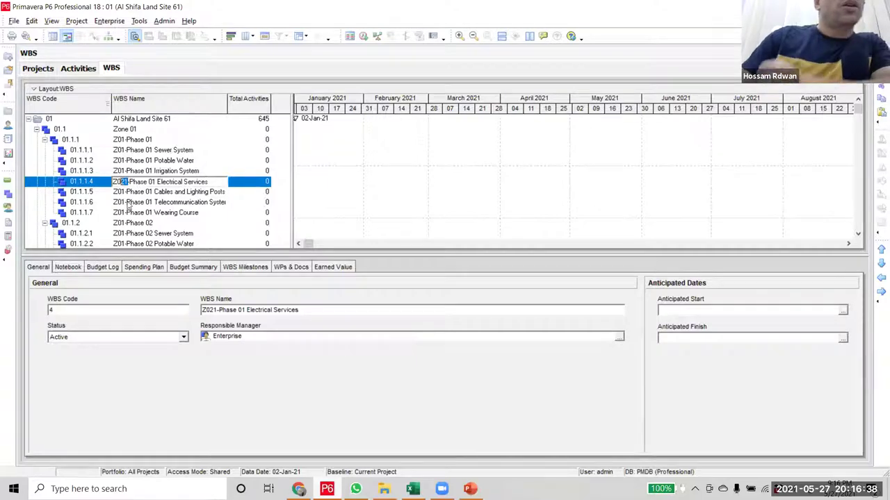
type("1")
left_click(141, 192)
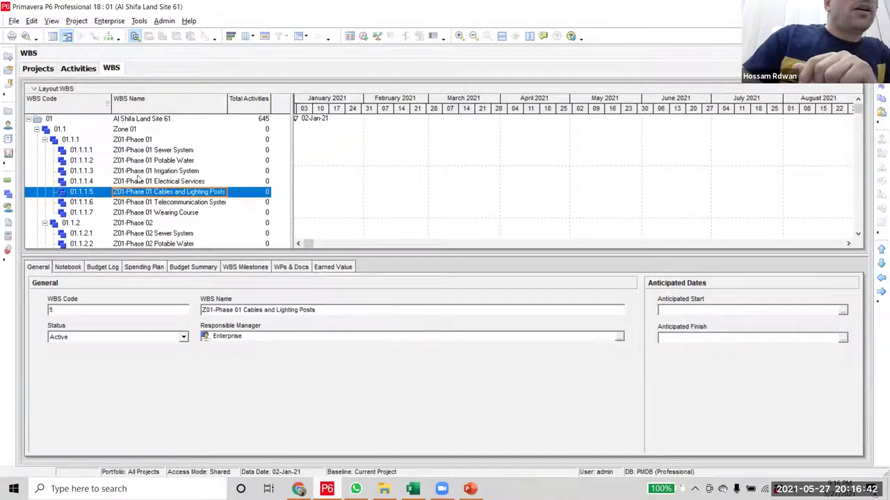
- Review the phase names and fix the next Electrical Services item's Z021 prefix to Z02
left_click(147, 150)
scroll(158, 179, "down", 1)
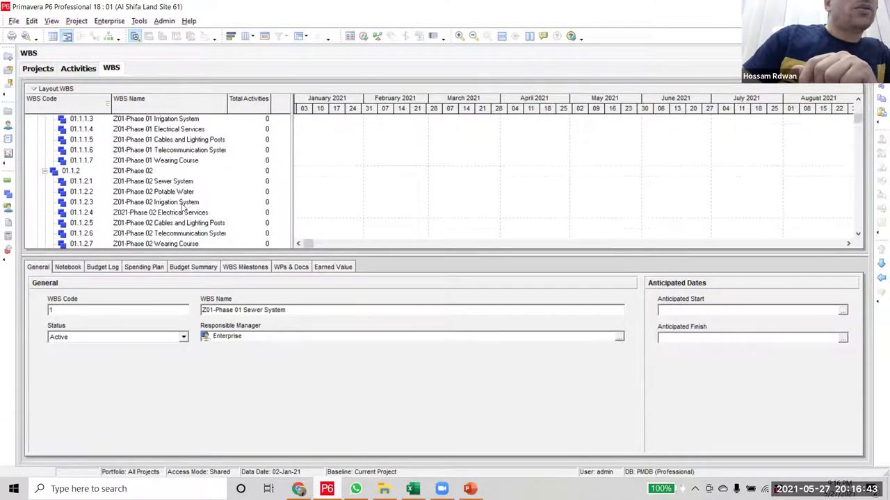
left_click(132, 172)
scroll(139, 174, "down", 3)
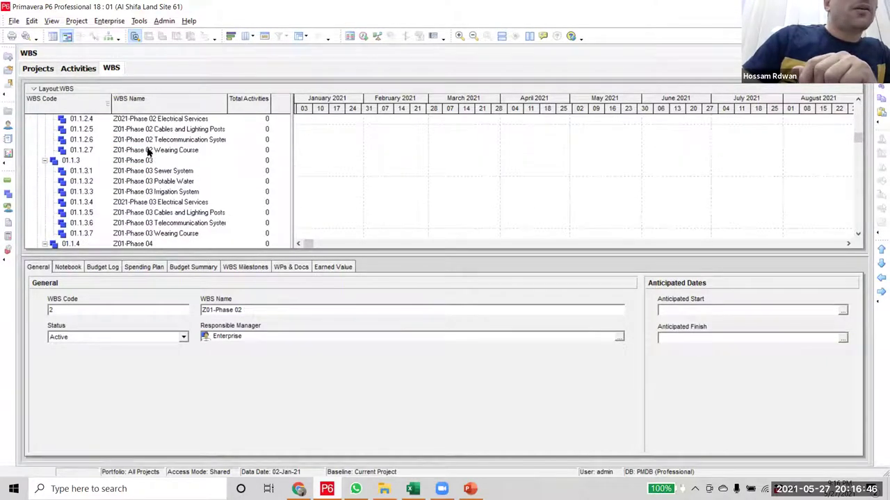
scroll(155, 192, "down", 2)
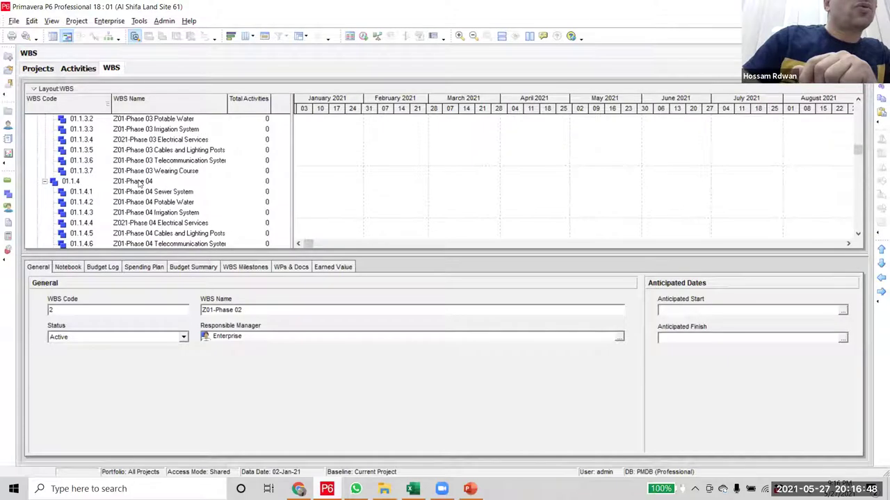
scroll(141, 186, "down", 2)
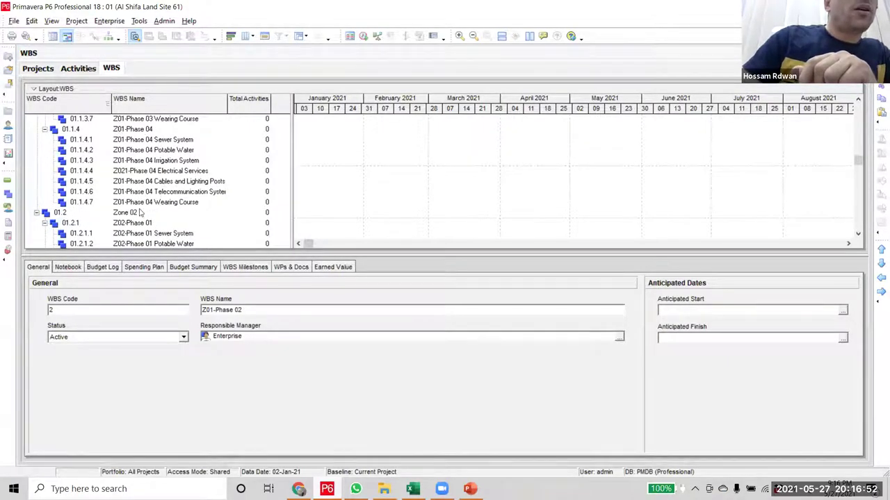
left_click(123, 172)
left_click(123, 172)
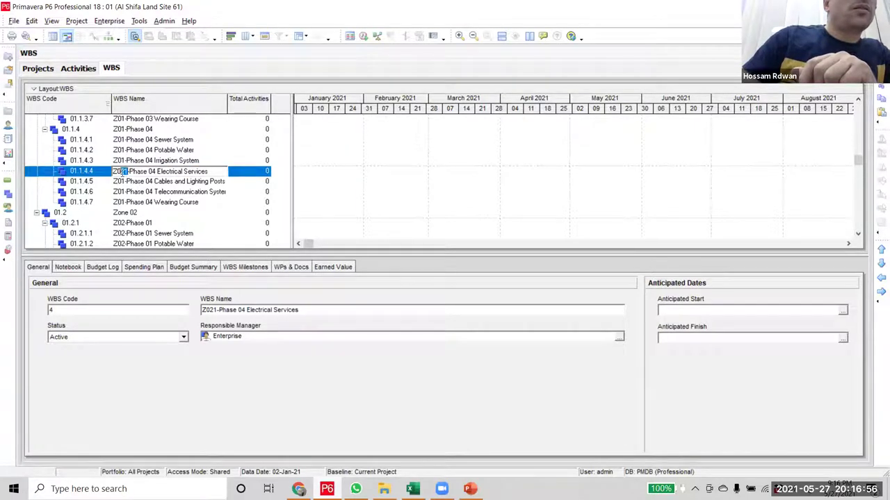
key("Delete")
left_click(172, 191)
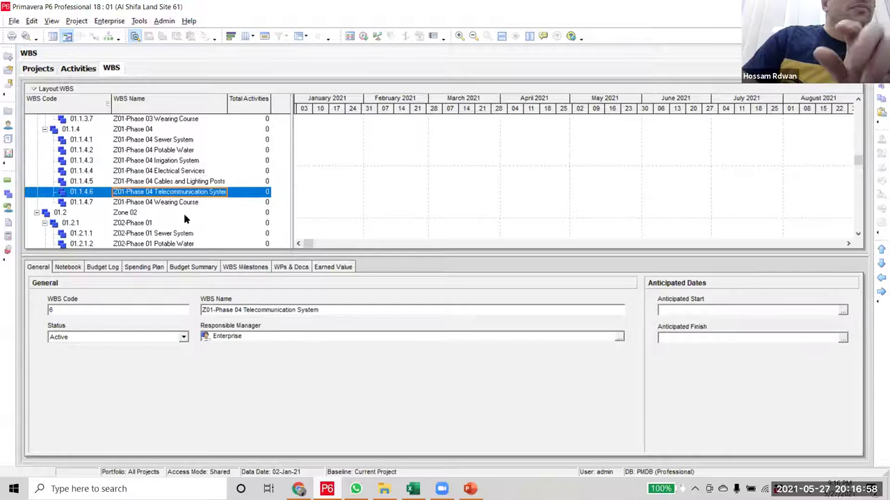
- Change the Zone 02 Phase 01 and Phase 02 Electrical Services prefixes from Z021 to Z02
scroll(174, 216, "down", 2)
scroll(117, 229, "down", 1)
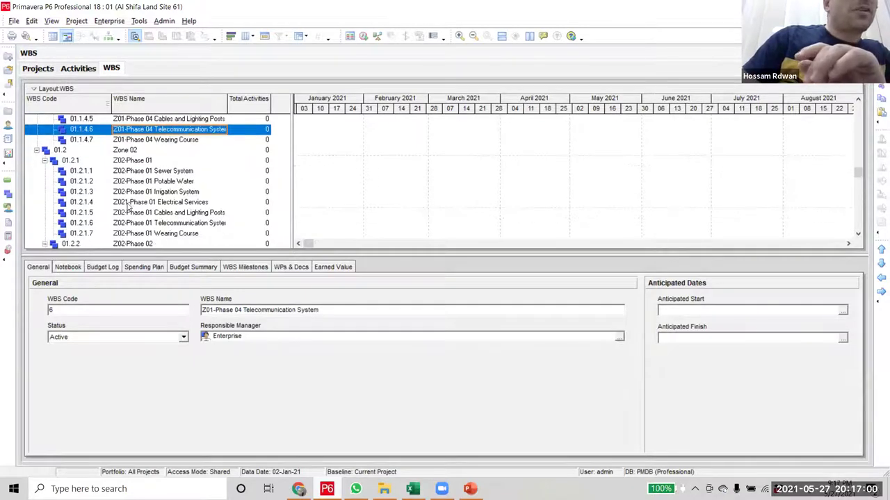
double_click(126, 203)
left_click(123, 203)
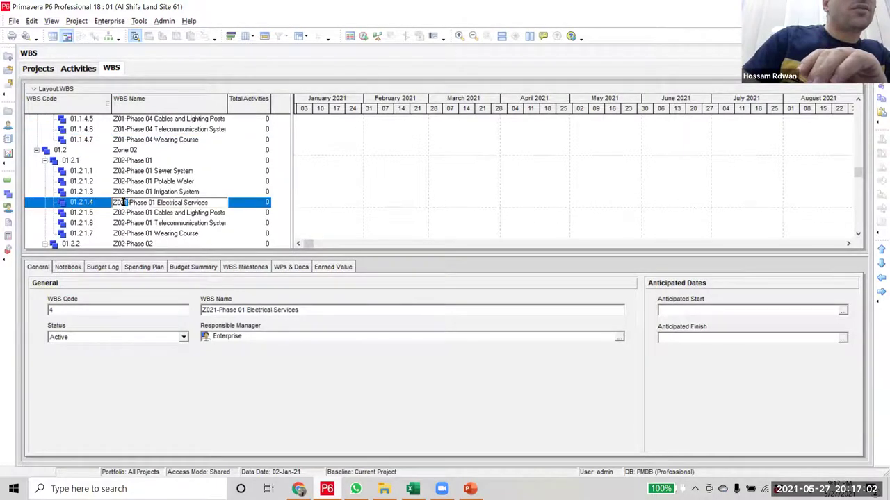
key("Delete")
left_click(158, 216)
scroll(158, 221, "down", 2)
scroll(157, 221, "down", 2)
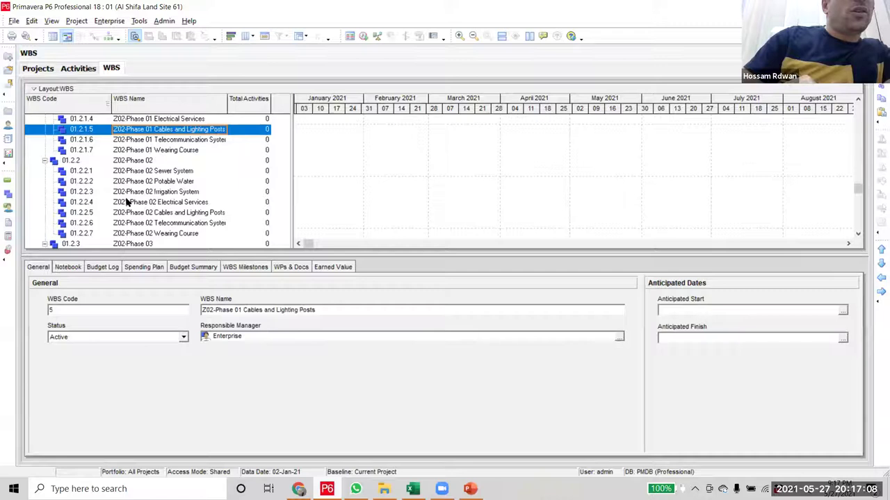
double_click(127, 203)
left_click(128, 203)
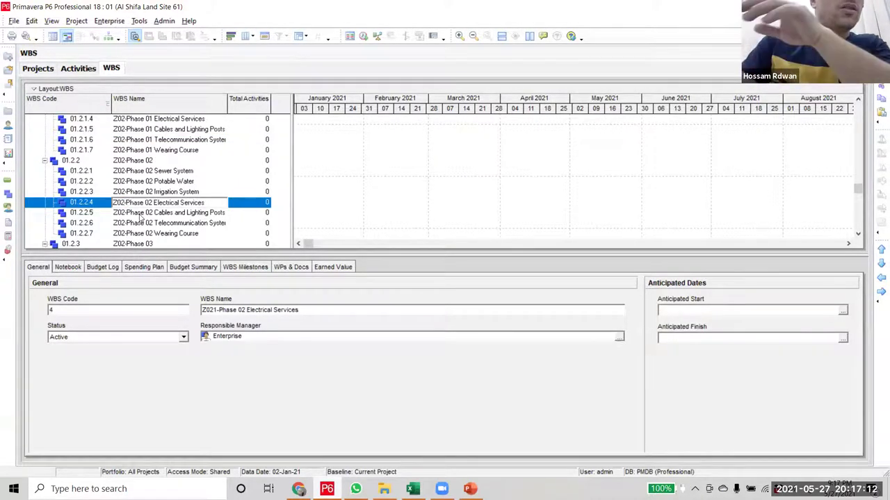
left_click(139, 213)
- Correct the Zone 02 Phase 03 and Phase 04 Electrical Services names to Z02, then return to the top
scroll(132, 214, "down", 3)
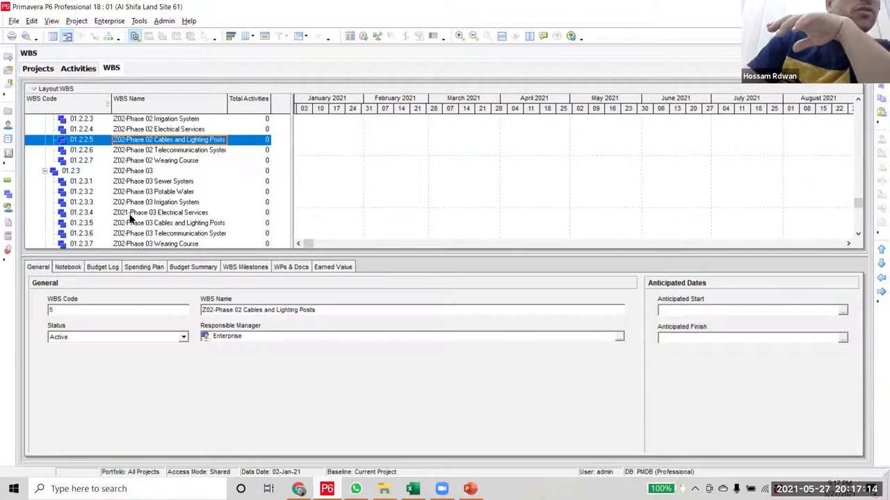
left_click(129, 214)
double_click(125, 212)
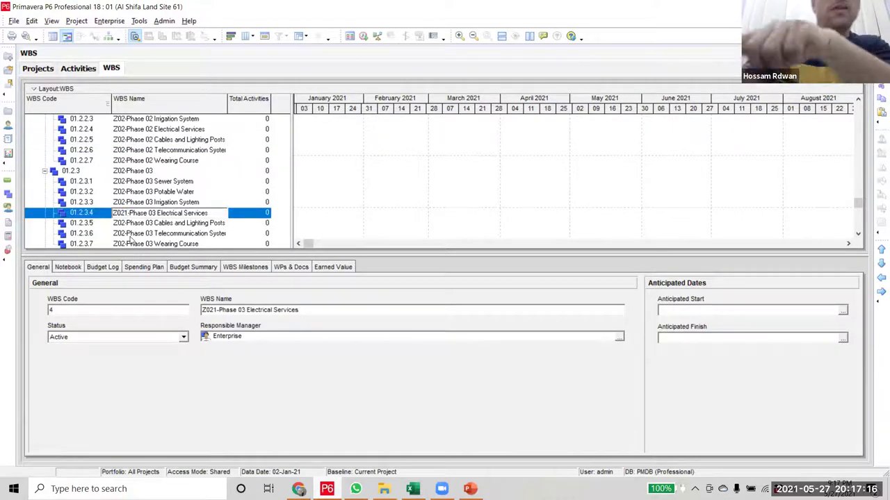
key("BackSpace")
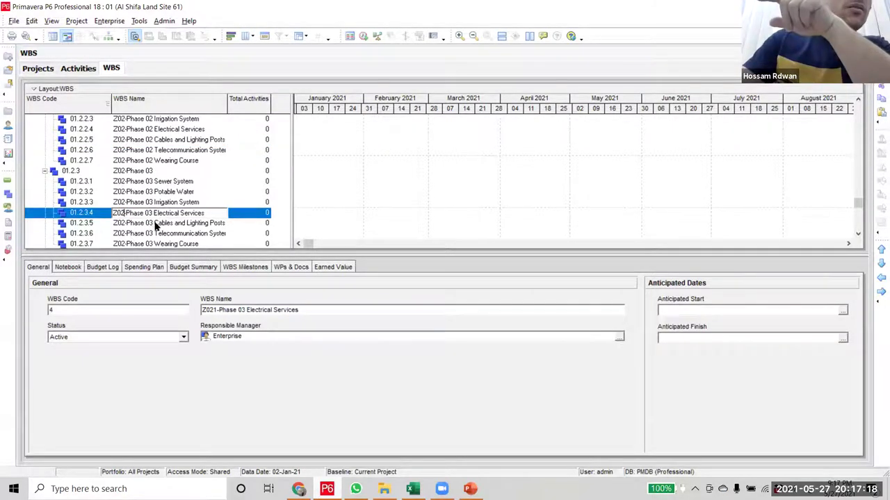
left_click(155, 223)
scroll(139, 230, "down", 3)
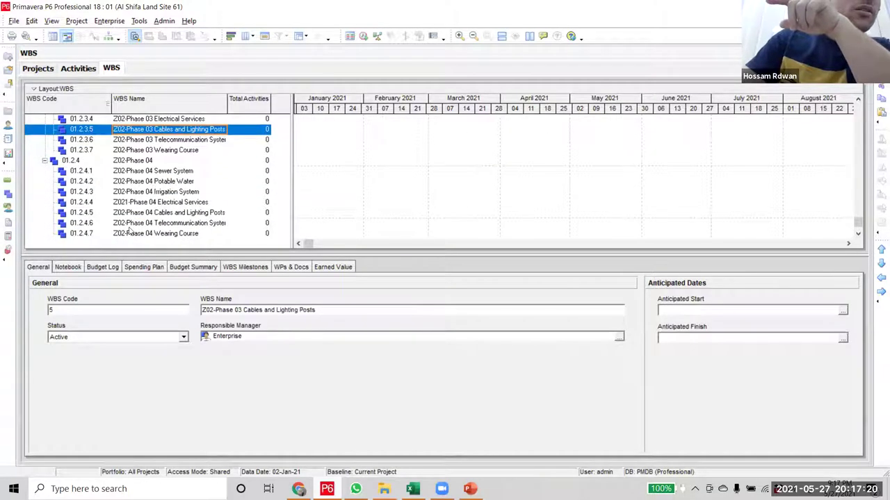
left_click(126, 205)
left_click(125, 203)
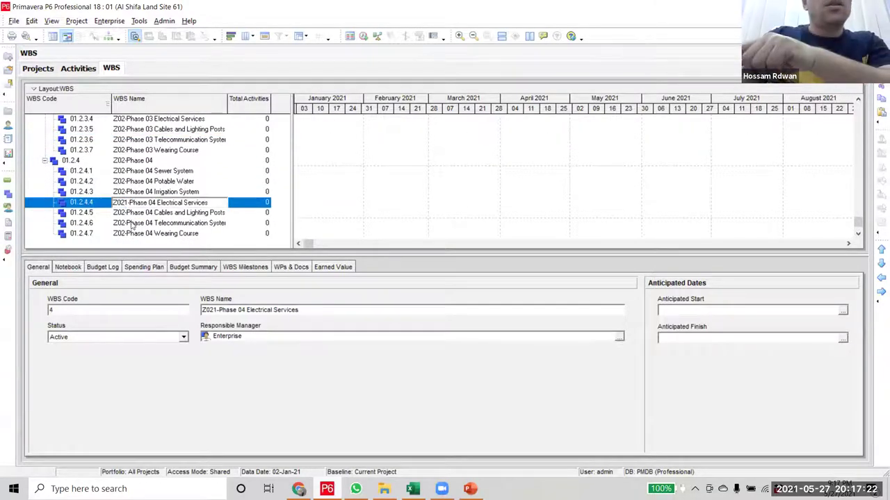
key("BackSpace")
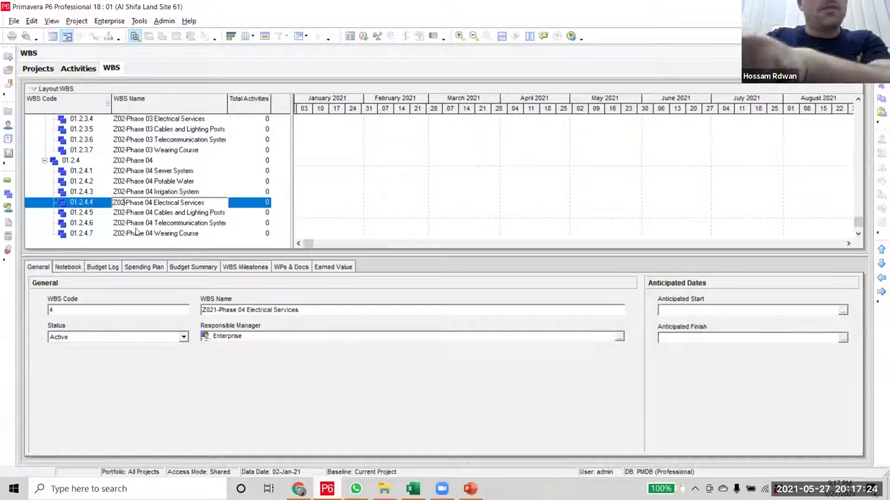
left_click(136, 216)
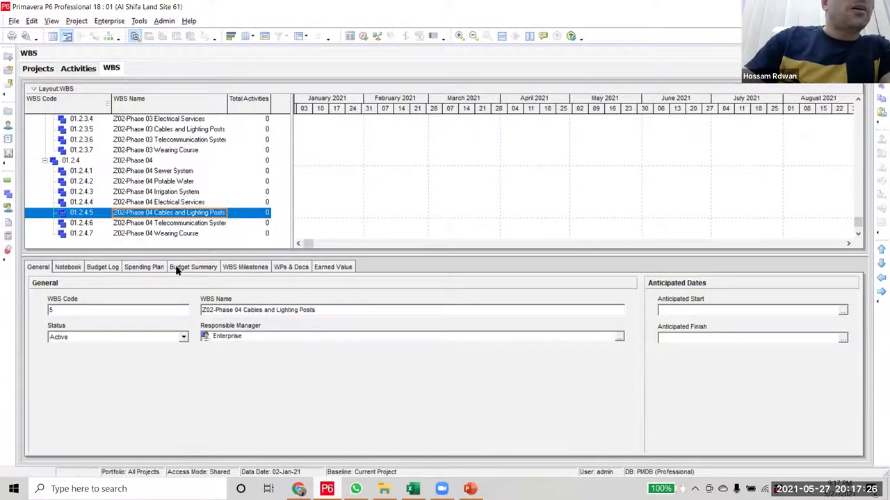
scroll(174, 244, "up", 10)
scroll(174, 243, "up", 4)
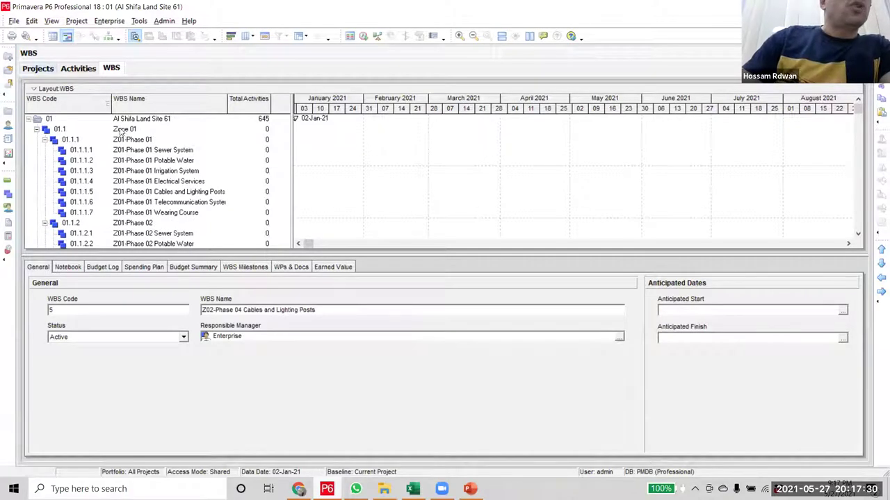
- Collapse Zones 01 and 02 and copy Zone 02 with all its contents
left_click(36, 130)
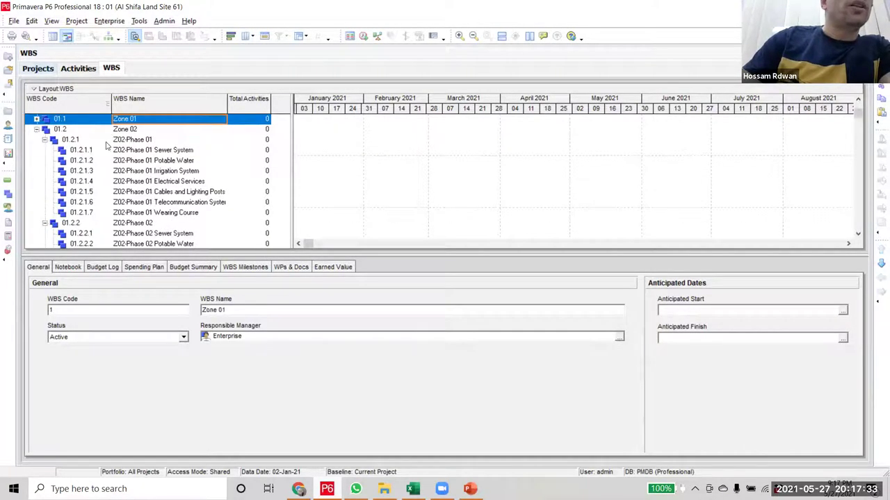
left_click(37, 129)
right_click(118, 142)
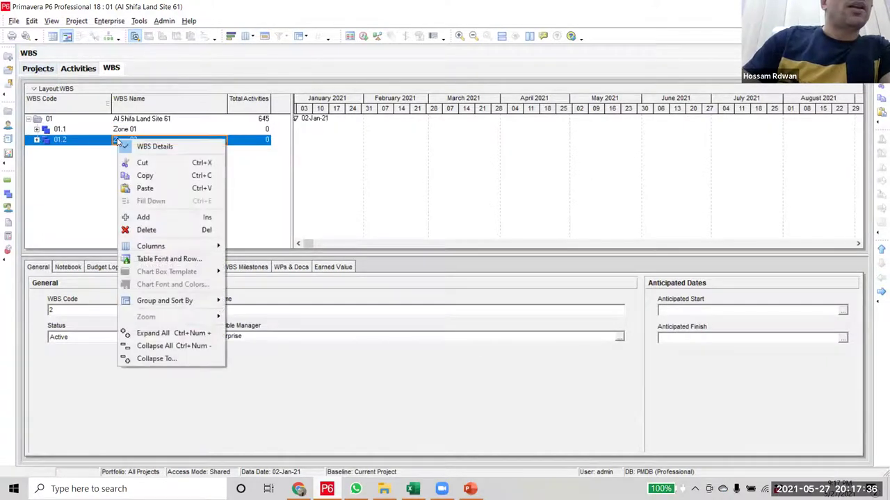
left_click(154, 178)
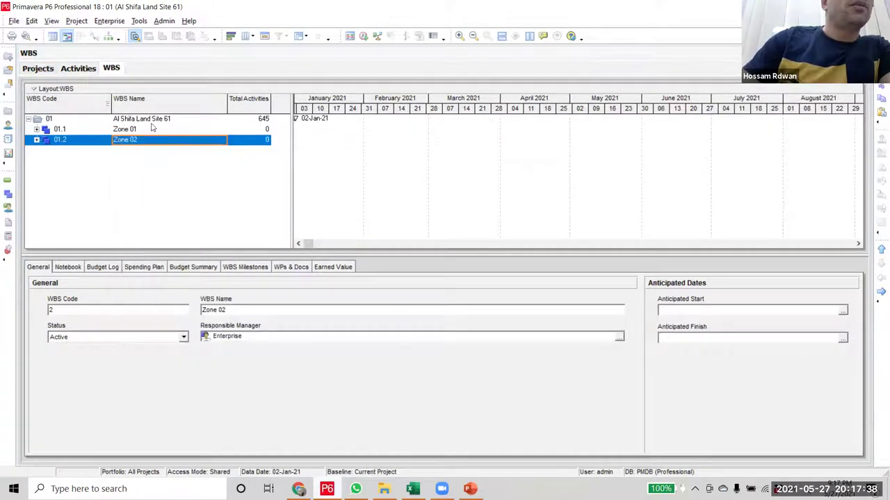
- Paste the copied Zone 02 under the project root as Zone 02-1 and collapse it
left_click(152, 121)
right_click(152, 122)
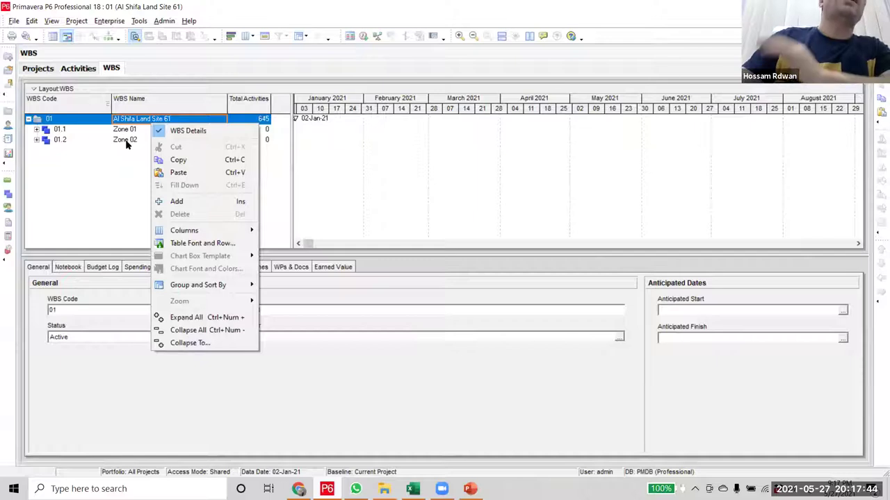
left_click(127, 122)
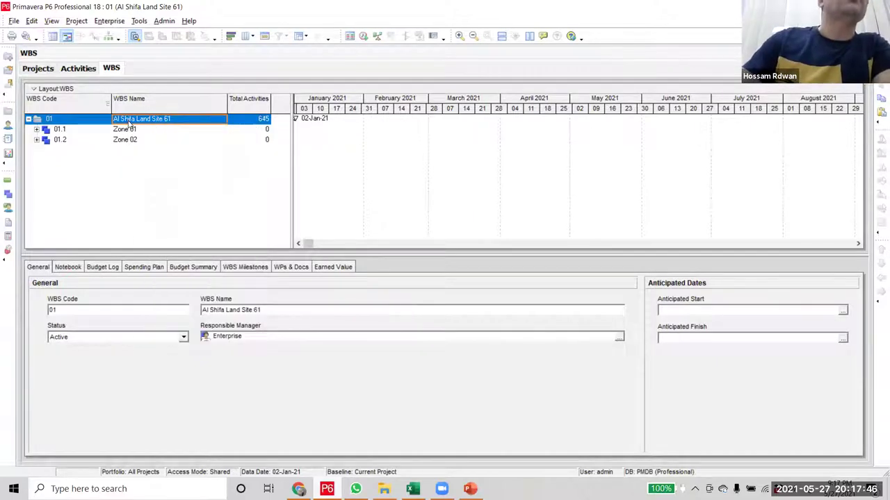
right_click(129, 122)
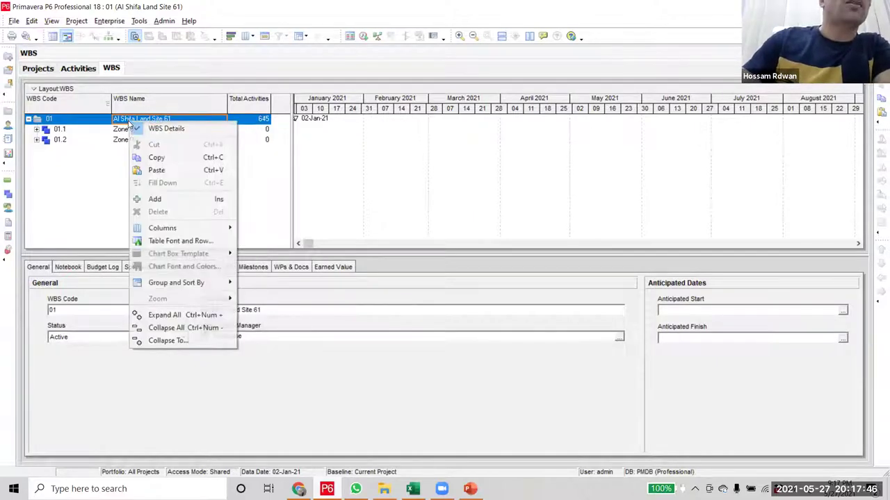
left_click(154, 171)
left_click(532, 194)
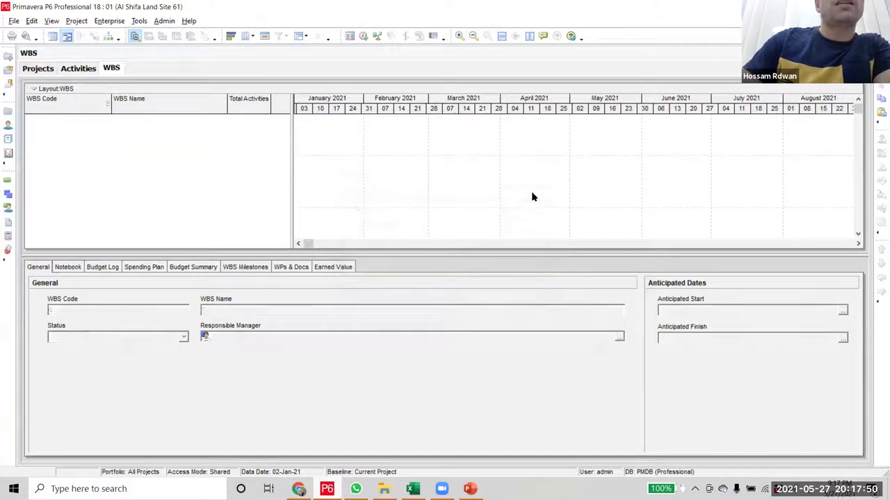
left_click(38, 119)
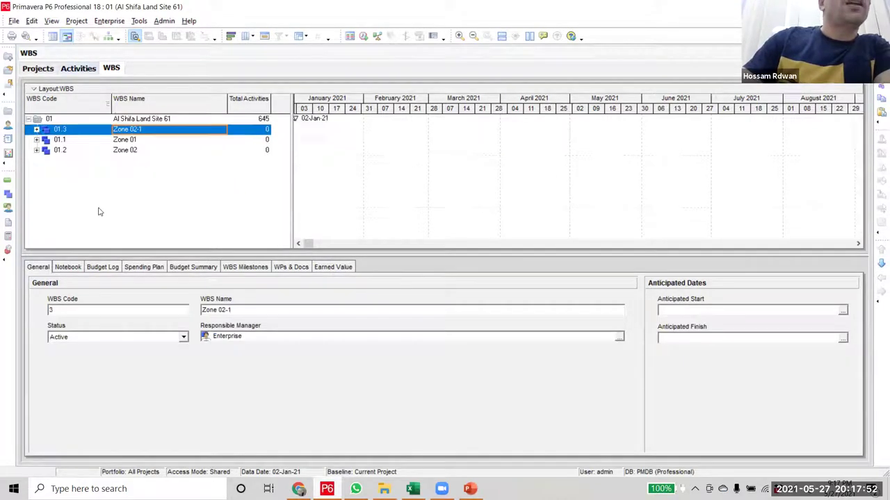
- Move Zone 02-1 to last place and rename it Zone 03
left_click(878, 264)
left_click(879, 264)
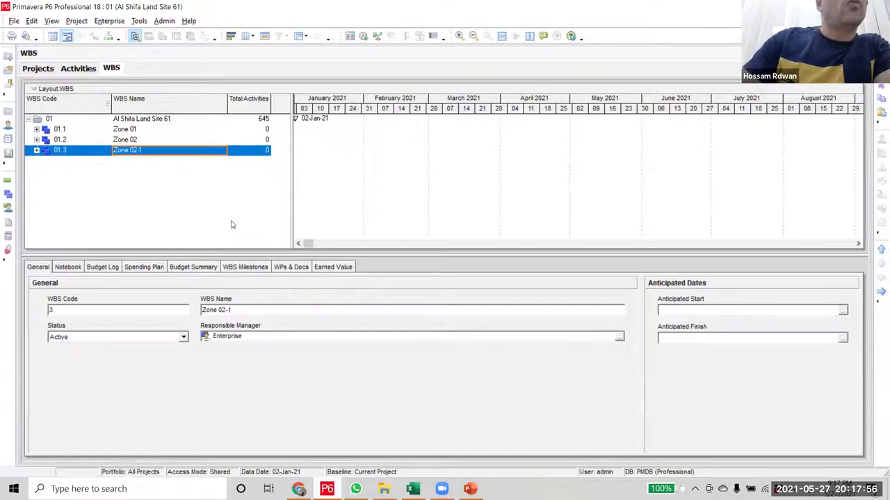
double_click(150, 155)
left_click(152, 119)
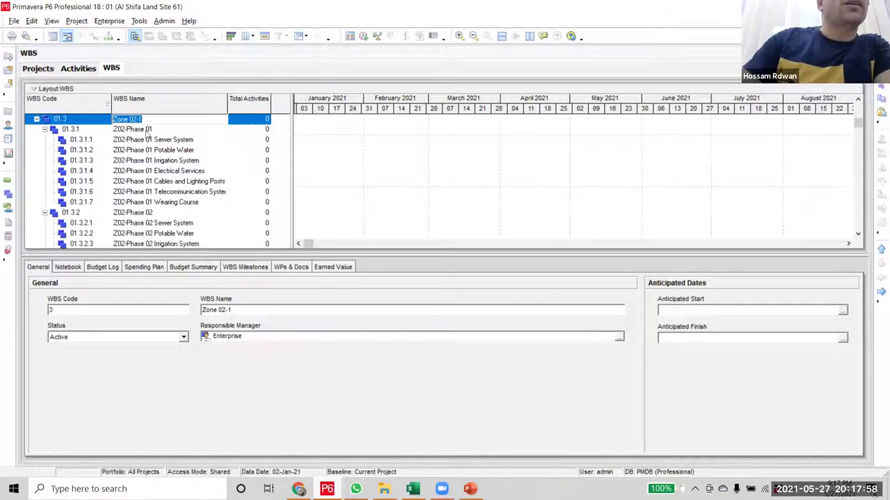
key("BackSpace")
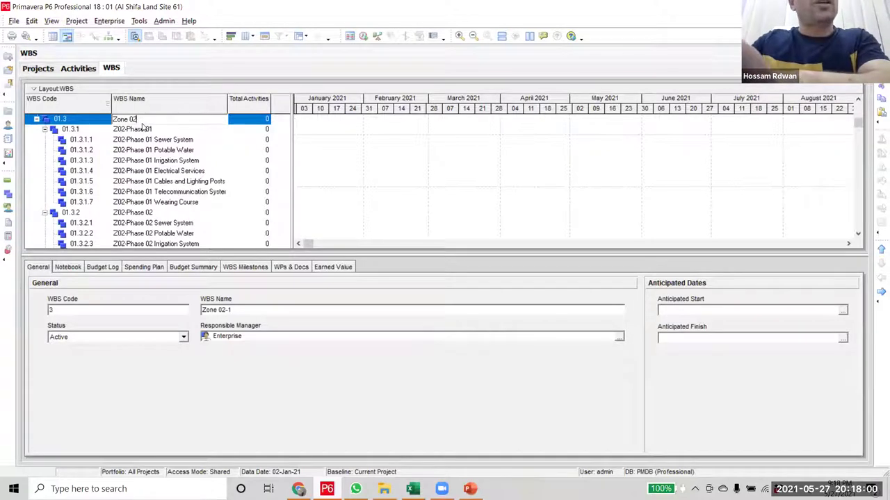
type("3")
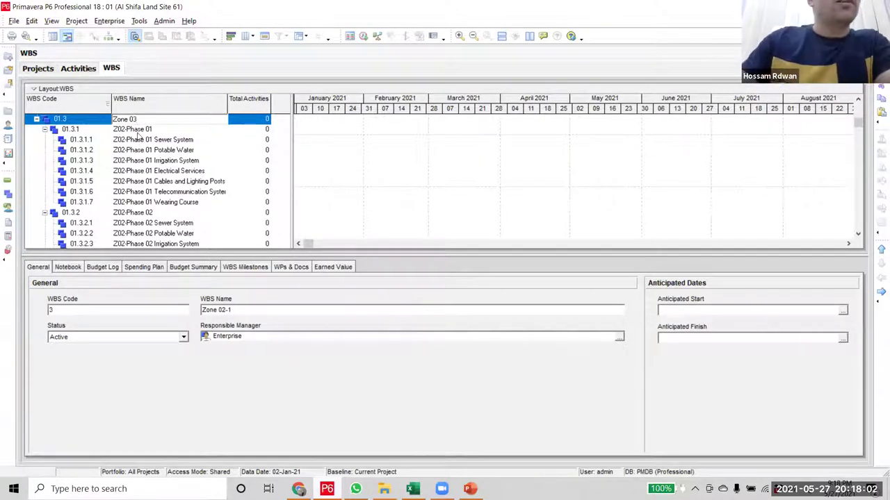
left_click(139, 132)
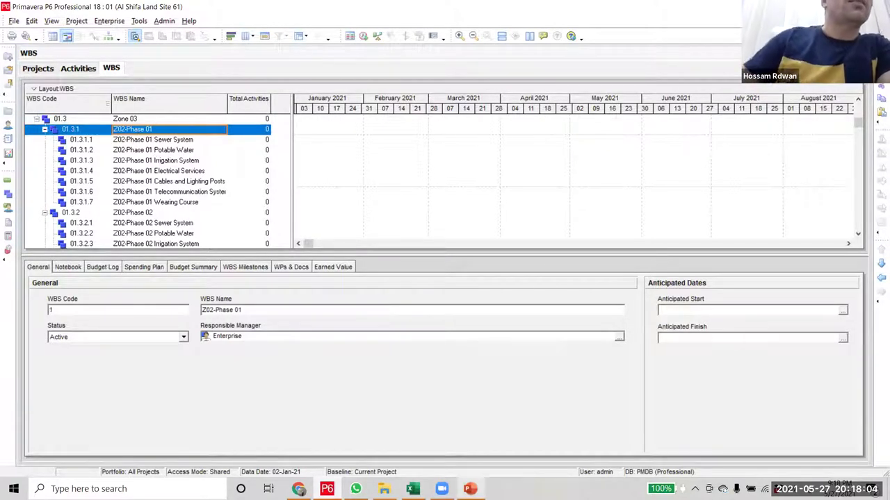
- Expand Zone 03 and inspect its Z02-Phase 01 name, leaving it unchanged
left_click(43, 132)
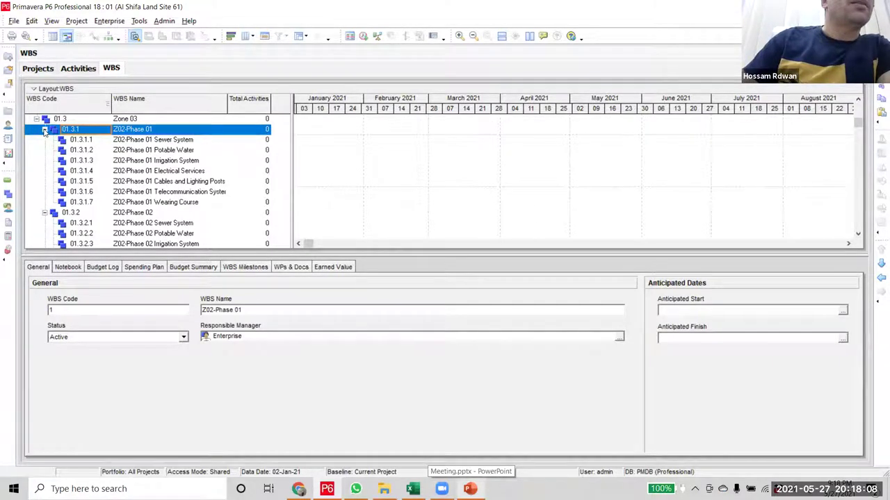
left_click(126, 131)
double_click(123, 130)
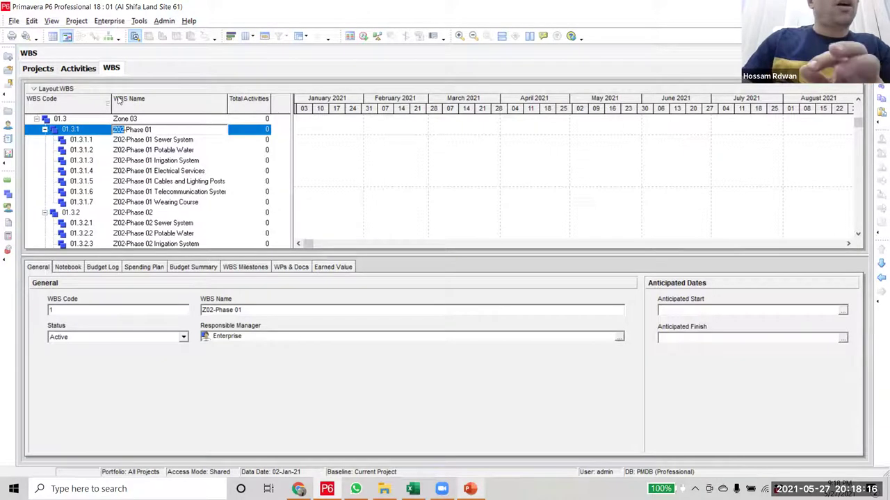
left_click(125, 140)
left_click(124, 131)
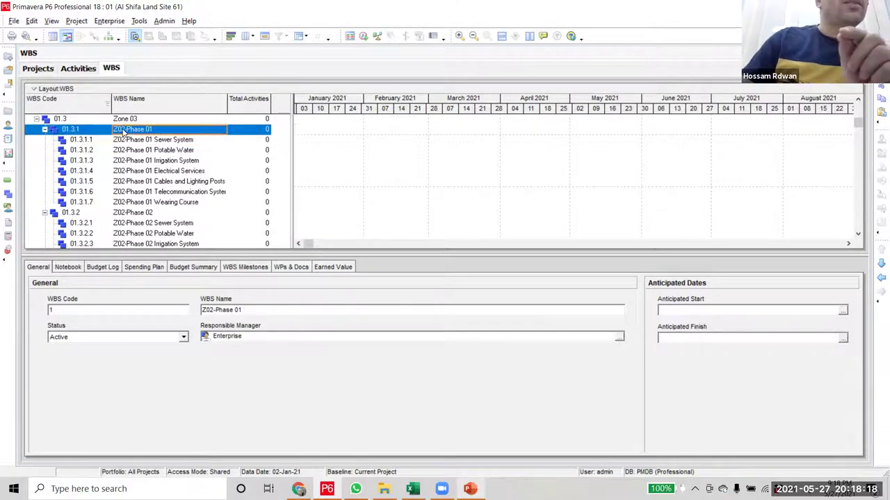
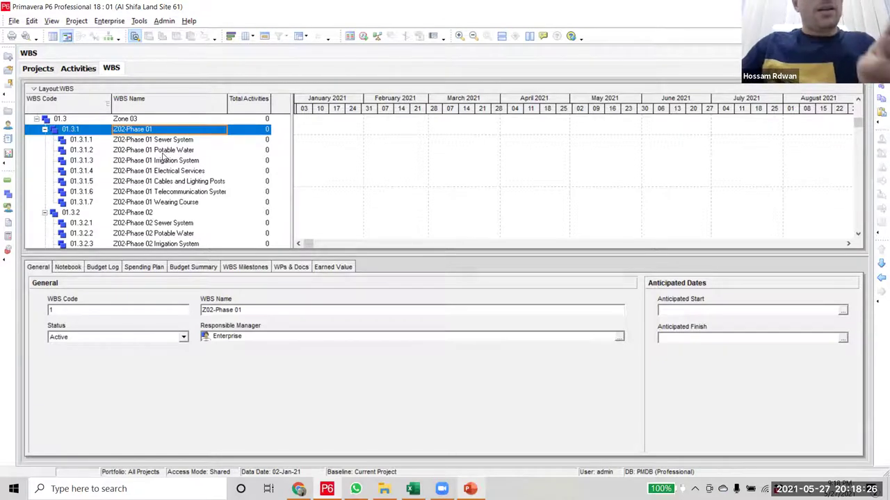
- Find and replace Z02 with Z03 across the Zone 03 WBS element names
key("ctrl+h")
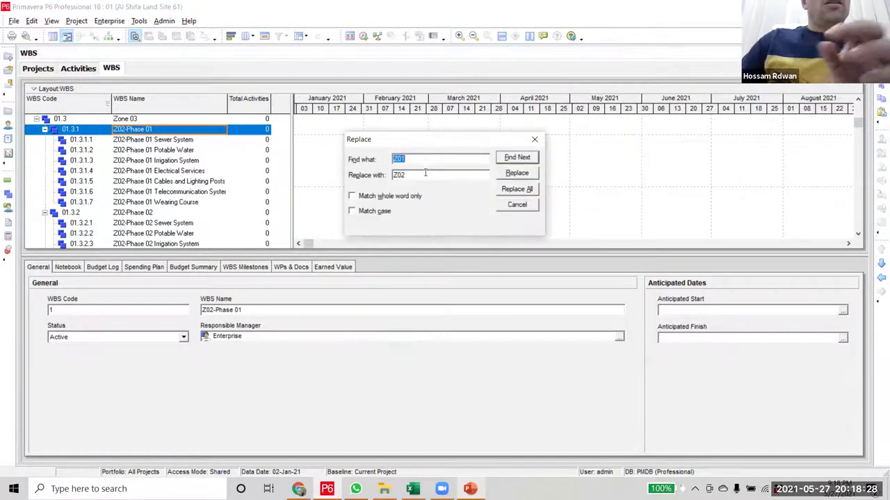
type("Z02")
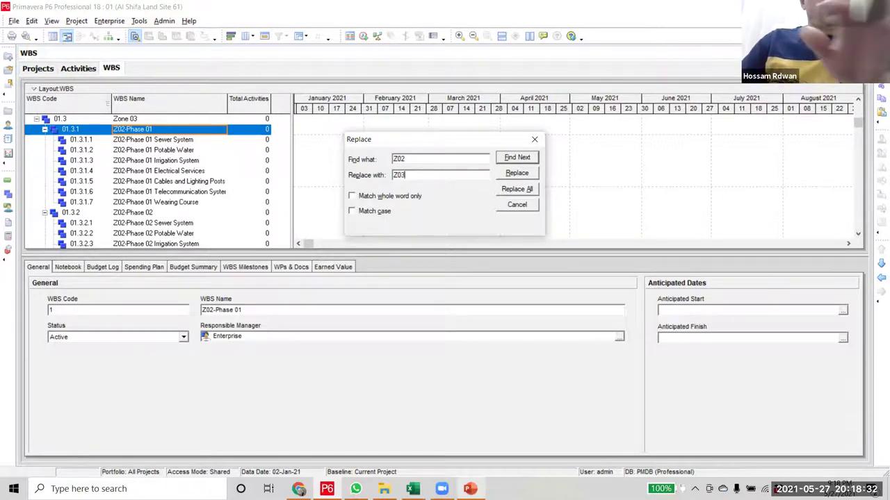
type("Z03")
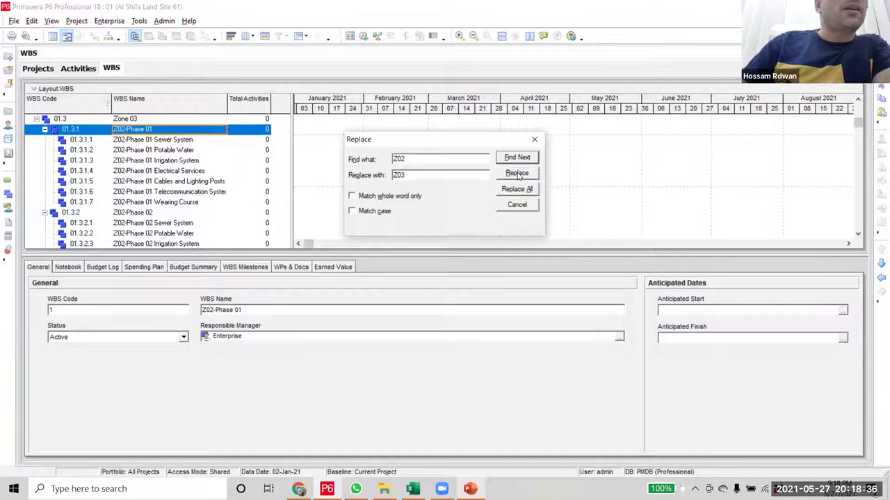
left_click(517, 174)
left_click(517, 174)
left_click(517, 174)
left_click(517, 174)
left_click(517, 173)
left_click(517, 173)
left_click(517, 174)
left_click(517, 174)
left_click(518, 174)
left_click(517, 174)
left_click(518, 174)
left_click(517, 174)
left_click(517, 174)
left_click(517, 174)
left_click(517, 174)
left_click(517, 174)
left_click(517, 174)
left_click(517, 174)
left_click(518, 173)
left_click(517, 174)
left_click(517, 174)
left_click(518, 174)
left_click(517, 174)
left_click(517, 174)
left_click(517, 174)
- Rename the remaining Phase 04 elements, including Wearing Course, to Z03 and close Find/Replace
left_click(517, 174)
left_click(517, 173)
left_click(517, 174)
left_click(517, 174)
left_click(517, 174)
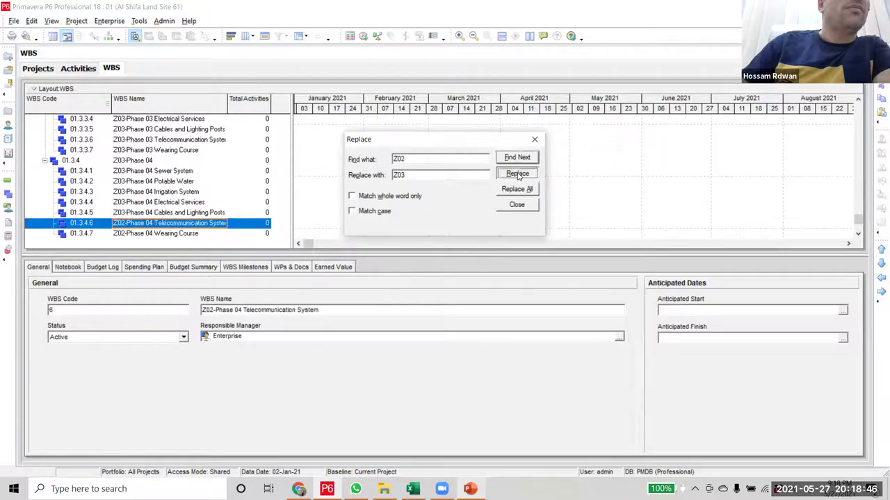
left_click(517, 174)
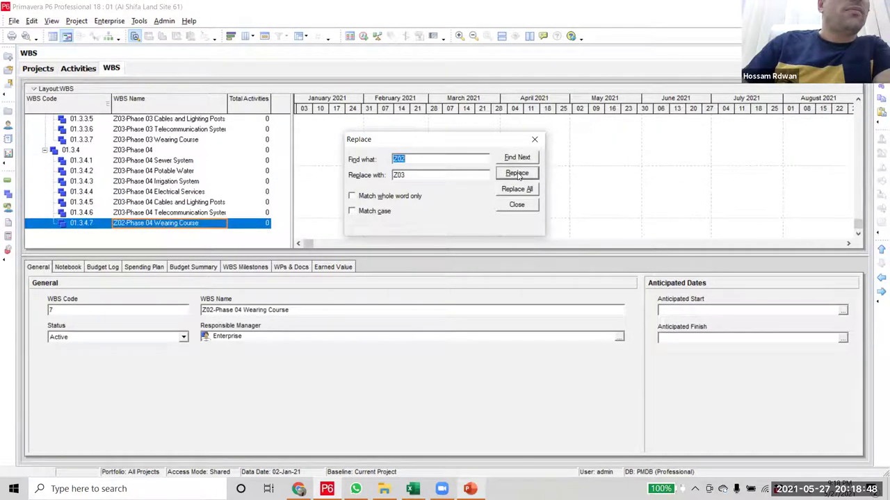
left_click(517, 174)
left_click(535, 139)
scroll(28, 172, "up", 5)
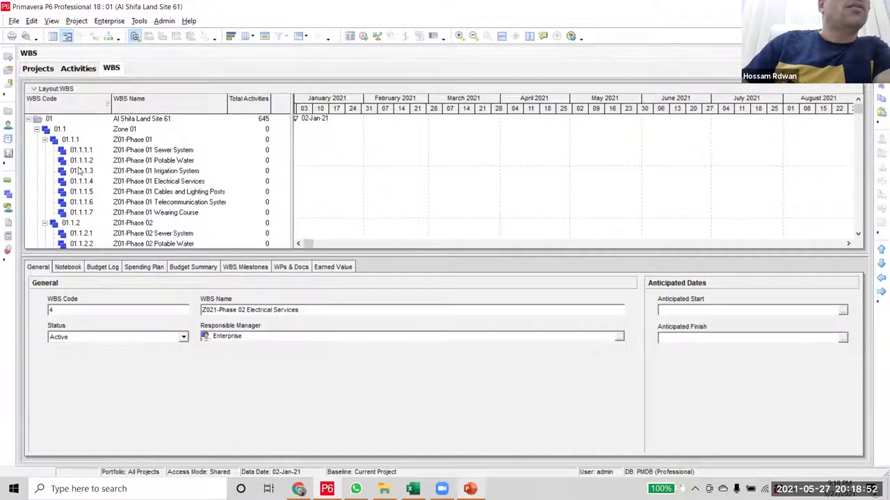
- Copy the Zone 03 branch and paste it under the project root as Zone 03-1
left_click(37, 130)
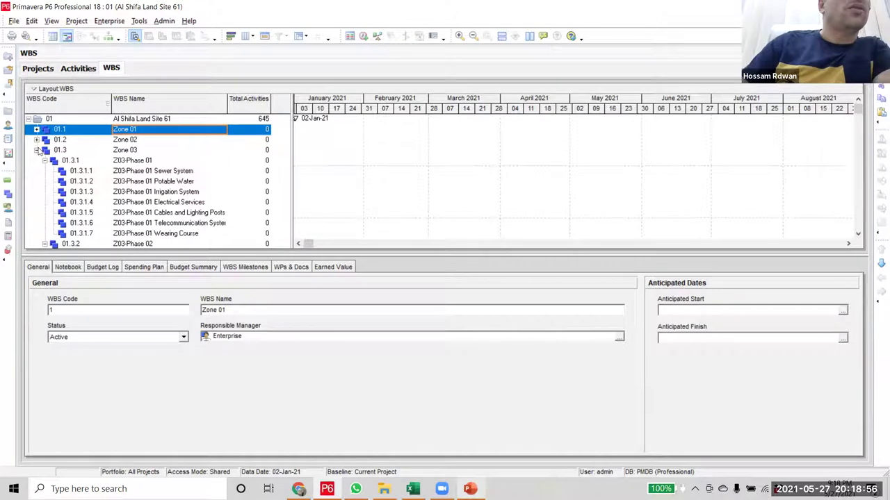
left_click(37, 150)
right_click(134, 151)
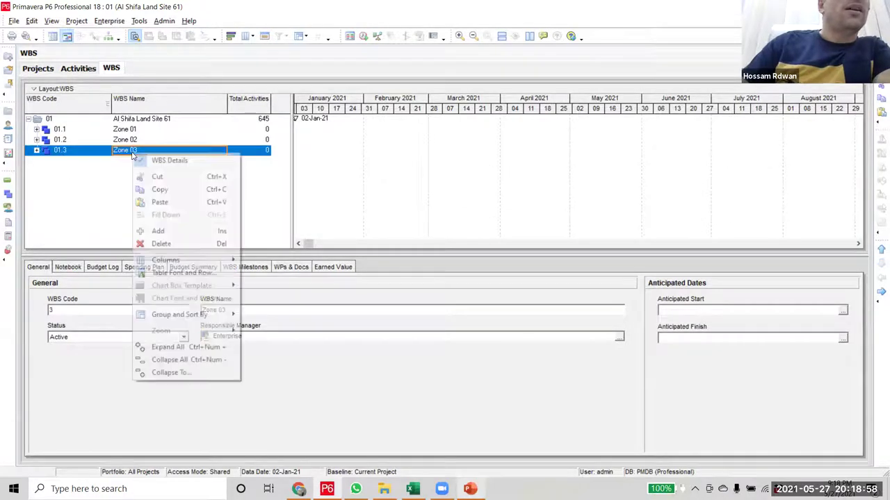
left_click(173, 192)
right_click(144, 120)
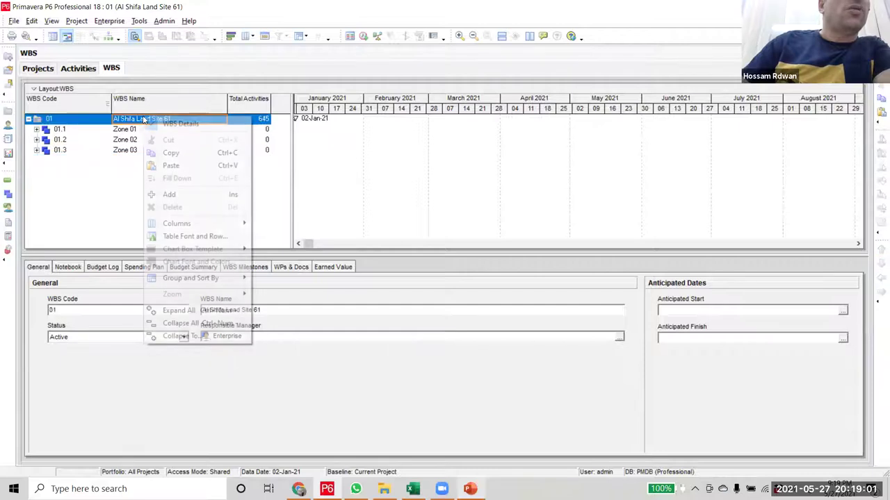
left_click(174, 166)
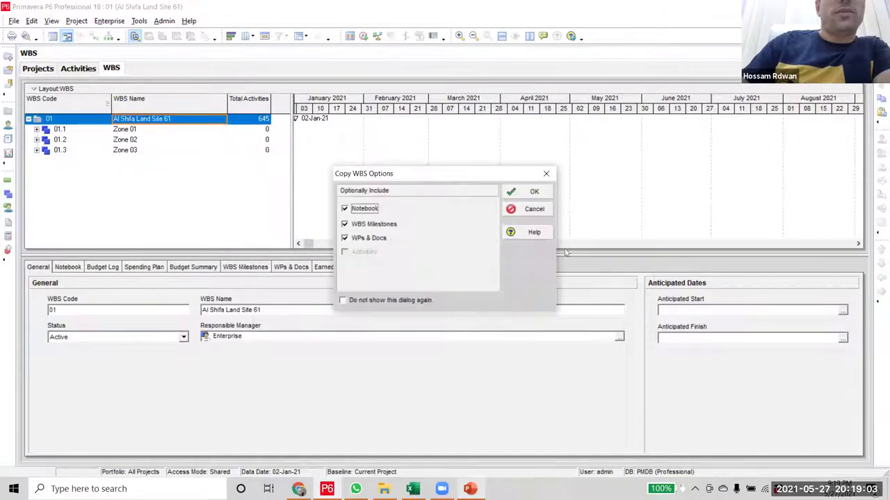
left_click(534, 193)
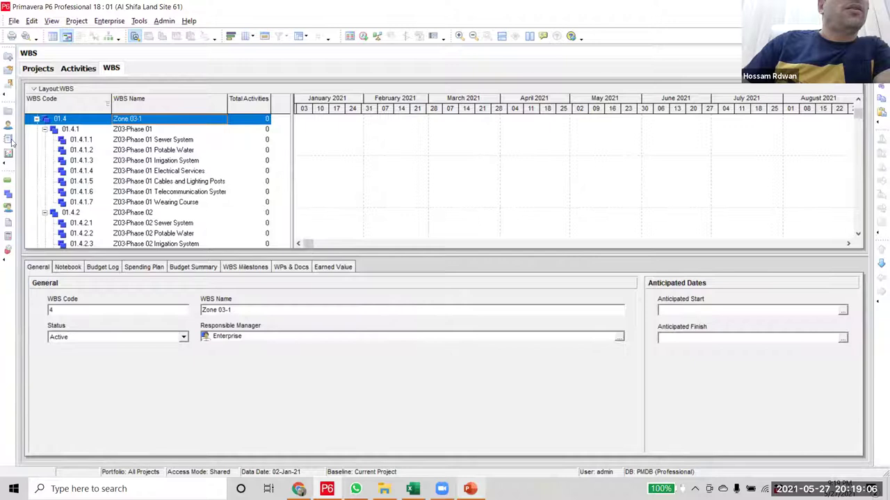
- Move Zone 03-1 down three positions next to Zone 03 and start renaming it
left_click(37, 119)
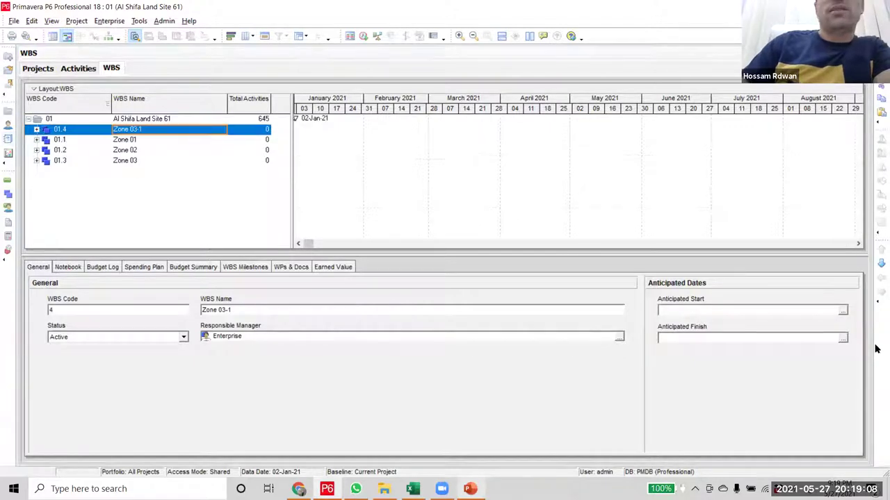
left_click(879, 264)
left_click(879, 264)
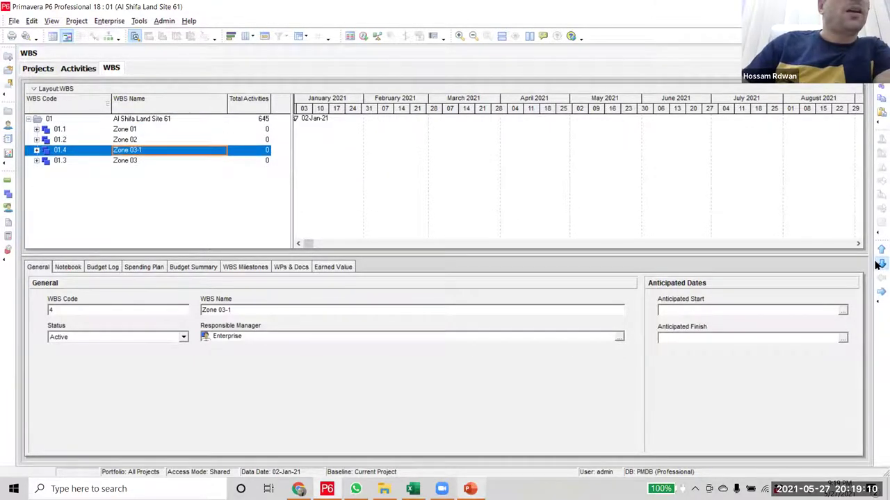
left_click(879, 264)
double_click(153, 164)
- Rename Zone 03-1 to 'Zone 04'
left_click(154, 119)
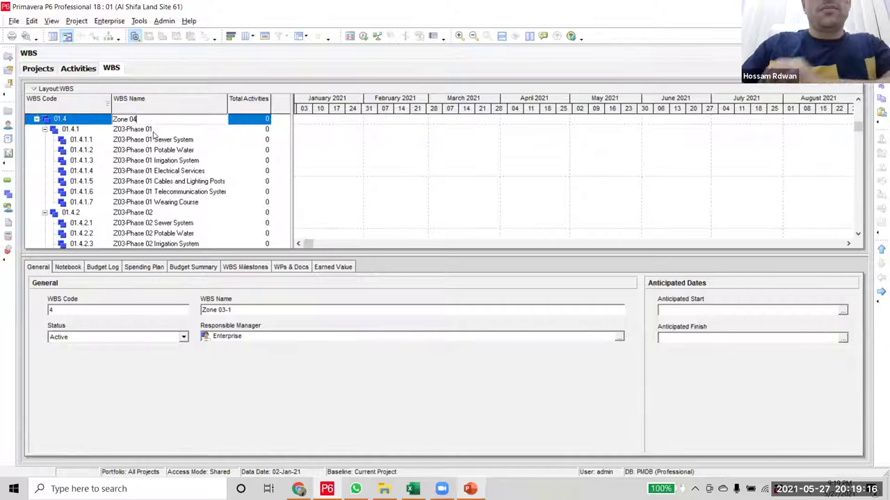
left_click(137, 132)
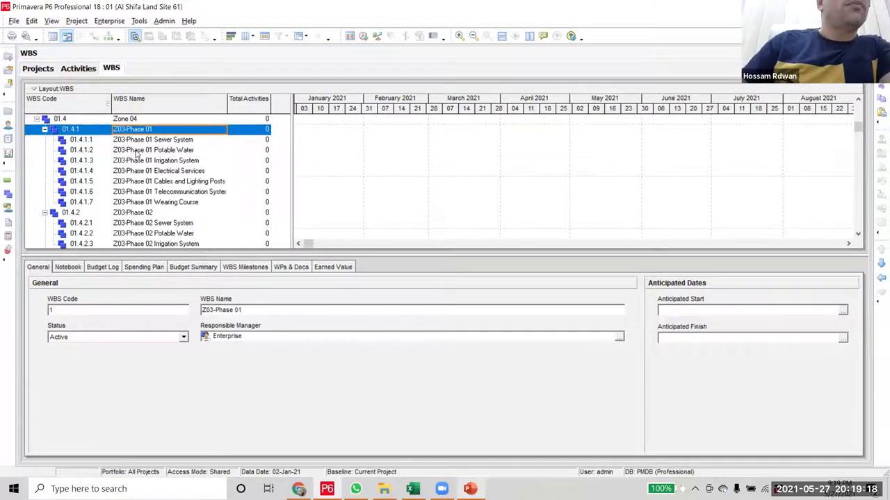
left_click(131, 160)
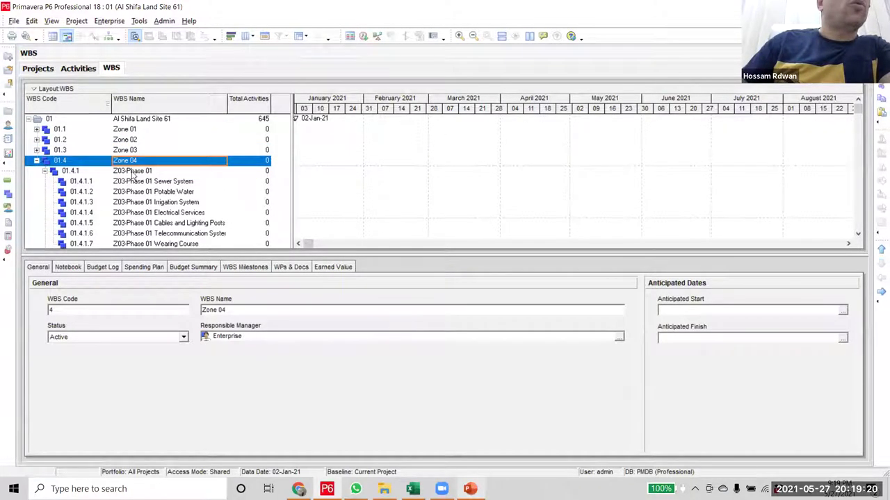
left_click(122, 172)
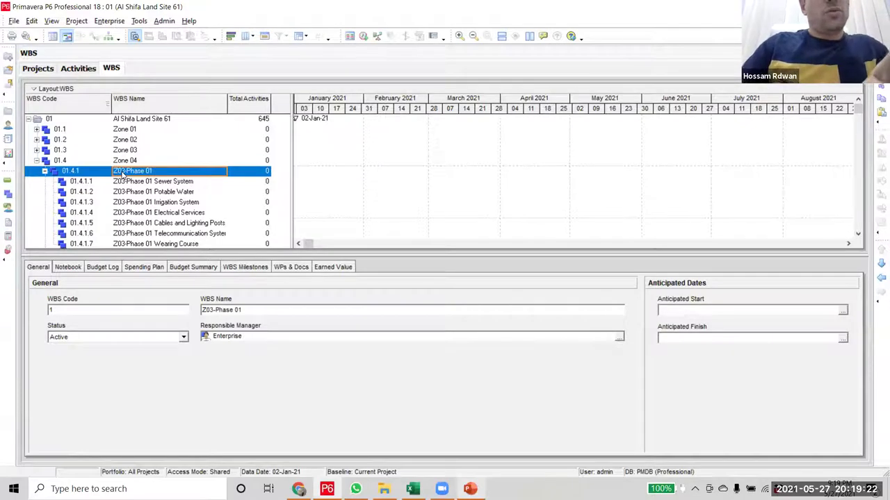
- Replace Z03 with Z04 in all Zone 04 sub-element names, including Phase 04, and close the dialog
key("ctrl+h")
left_click(423, 156)
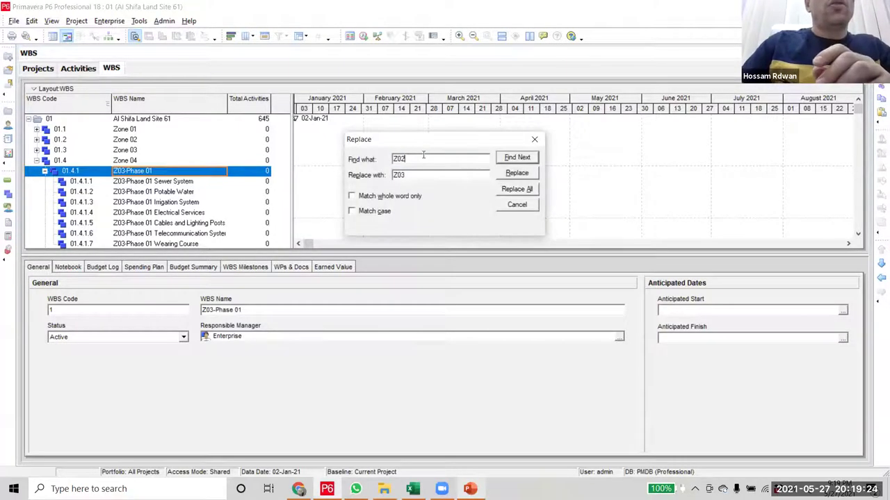
key("BackSpace")
type("3")
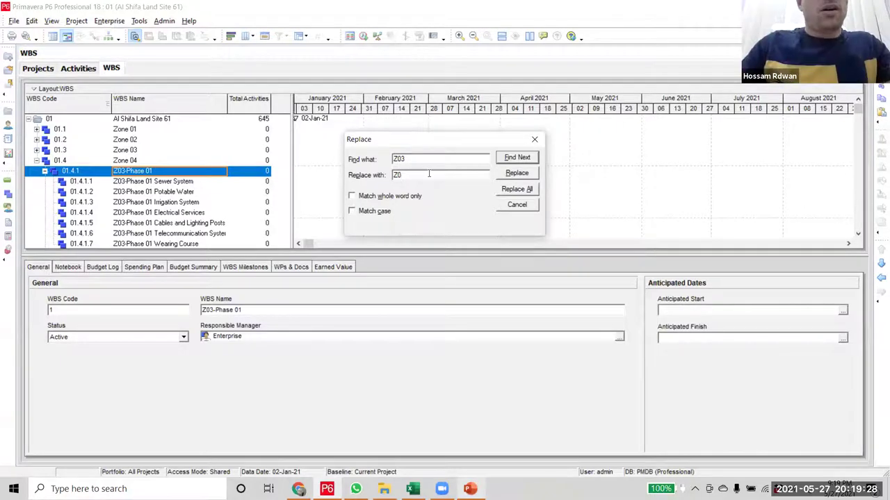
type("4")
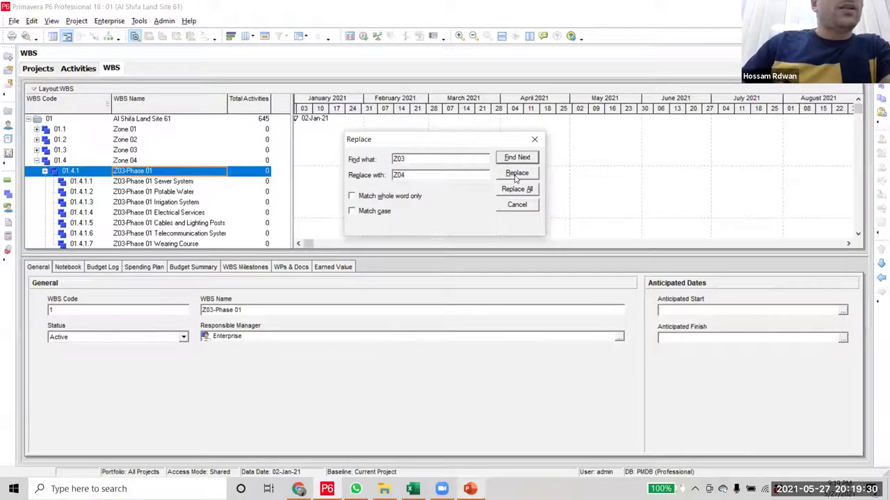
left_click(516, 173)
left_click(516, 173)
left_click(516, 174)
left_click(515, 173)
left_click(516, 173)
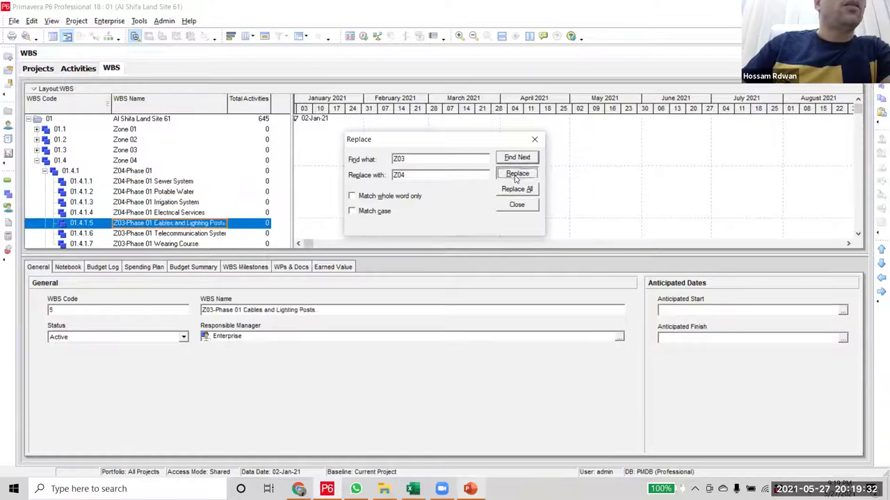
left_click(515, 174)
left_click(516, 174)
left_click(516, 174)
left_click(516, 174)
left_click(516, 173)
left_click(515, 173)
left_click(516, 174)
left_click(515, 174)
left_click(516, 174)
left_click(516, 173)
left_click(516, 174)
left_click(516, 174)
left_click(516, 174)
left_click(515, 174)
left_click(516, 174)
left_click(516, 174)
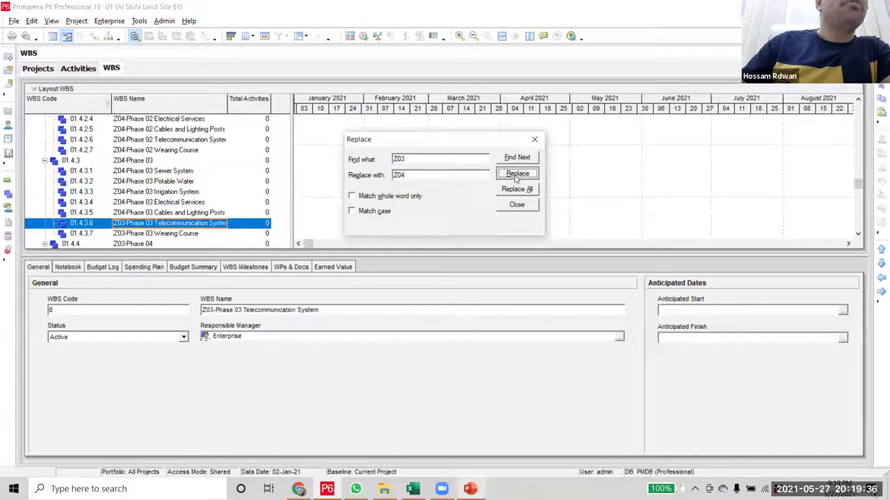
left_click(516, 174)
left_click(515, 173)
left_click(516, 173)
left_click(516, 174)
left_click(516, 174)
left_click(516, 173)
left_click(515, 174)
left_click(515, 174)
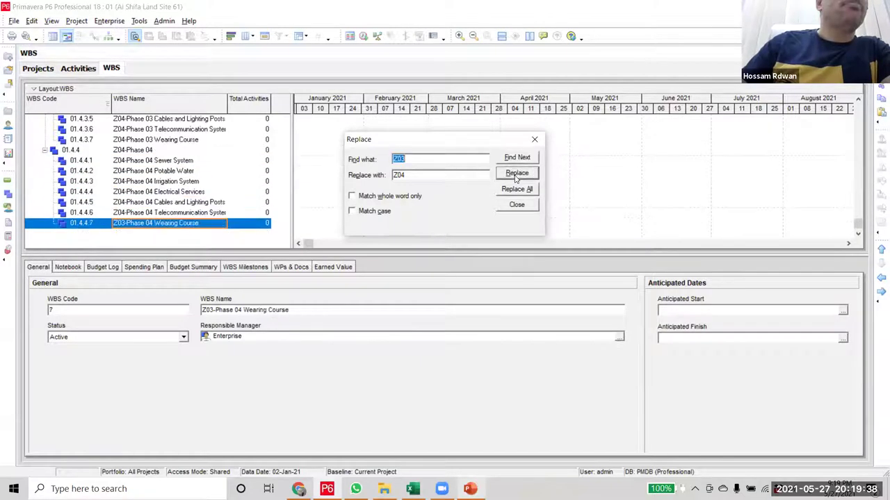
left_click(516, 173)
left_click(535, 139)
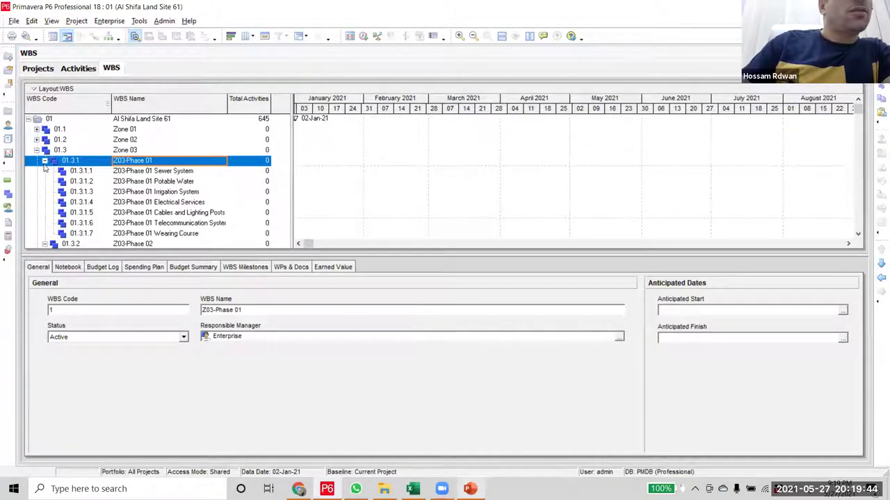
- Collapse Zone 04 and Zone 03's first three phases to expose Z03-Phase 04
left_click(36, 150)
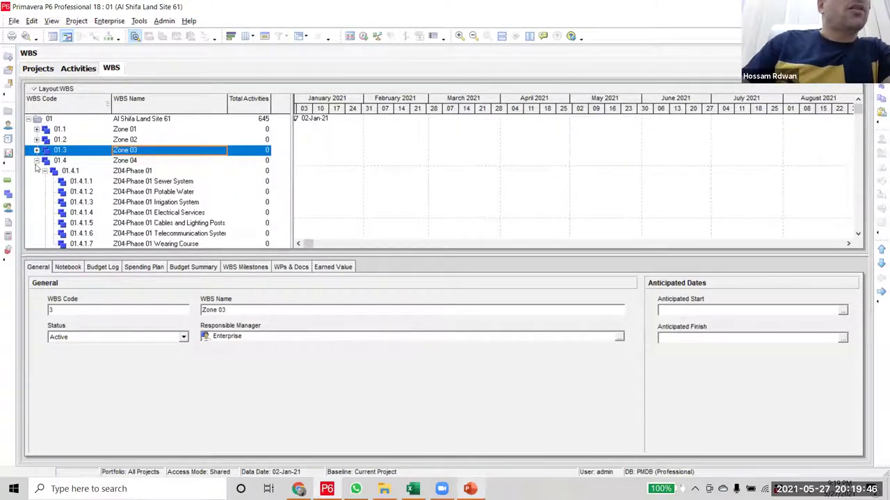
left_click(36, 161)
left_click(135, 152)
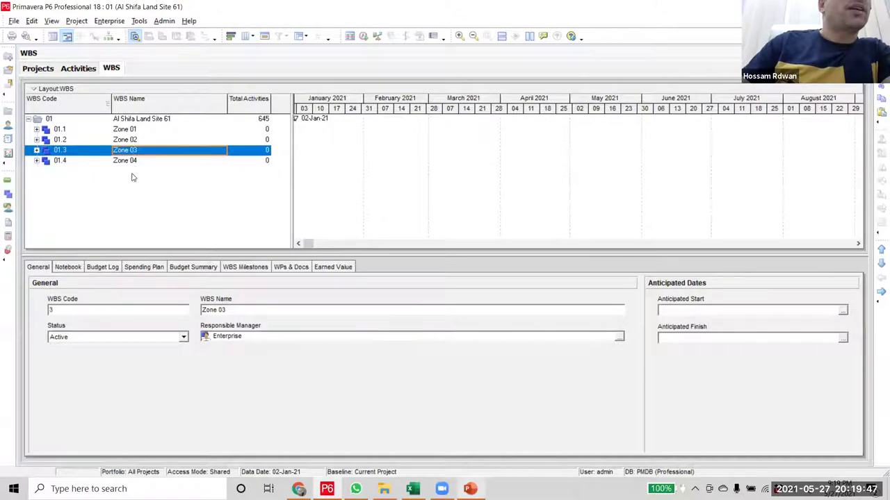
left_click(37, 150)
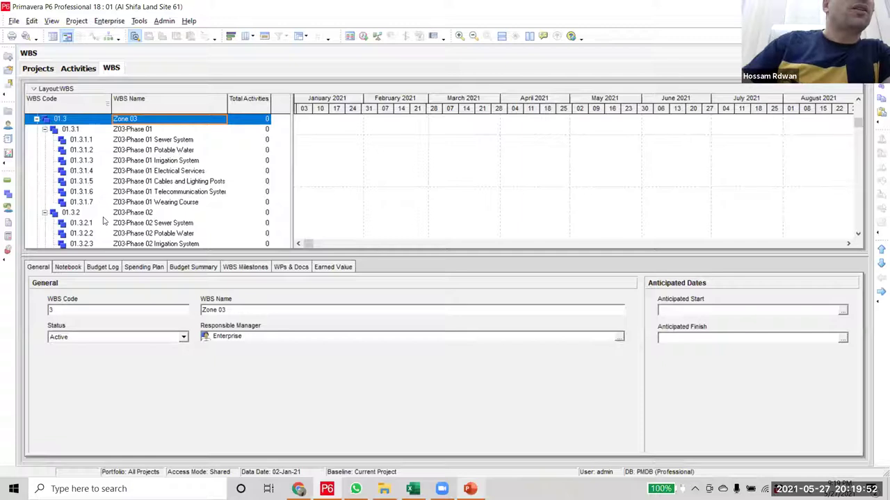
left_click(45, 130)
left_click(44, 140)
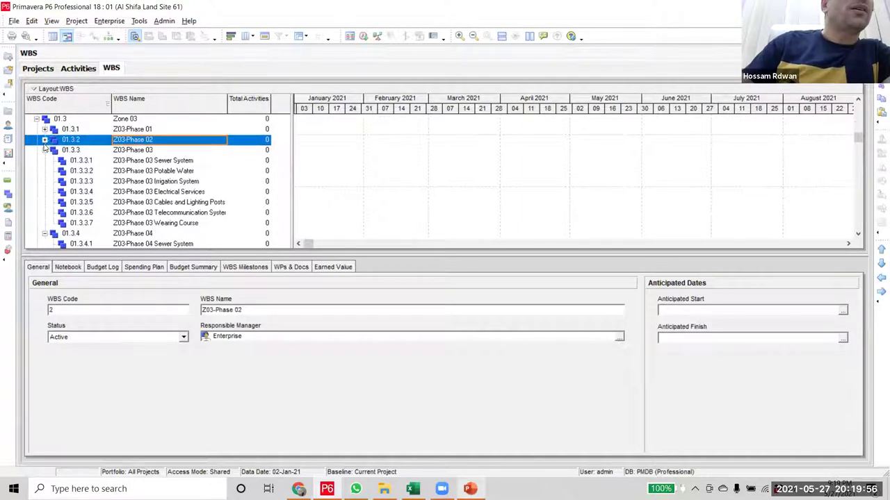
left_click(45, 151)
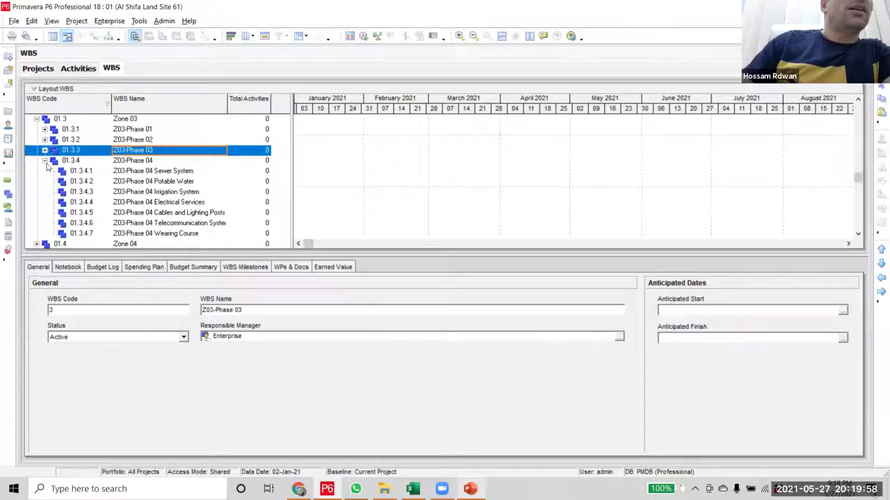
- Delete Z03-Phase 04 (WBS 01.3.4) with its children and check the remaining Zone 03 phases
left_click(130, 163)
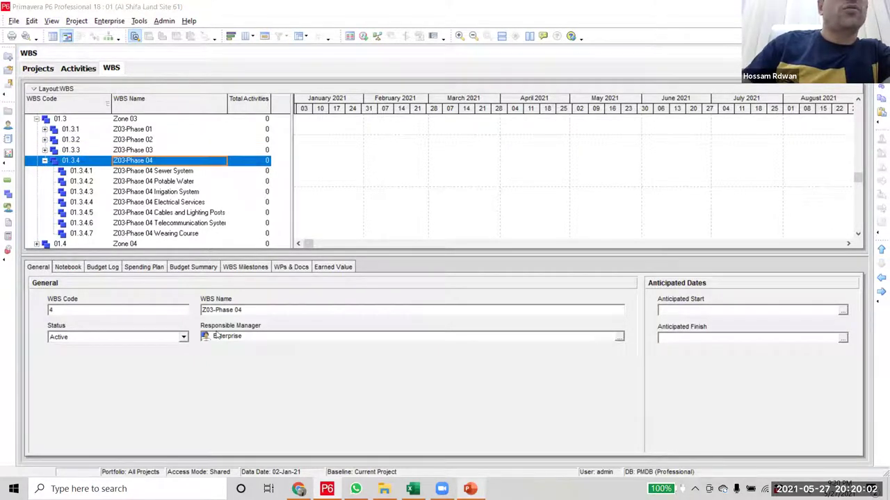
key("Delete")
left_click(414, 265)
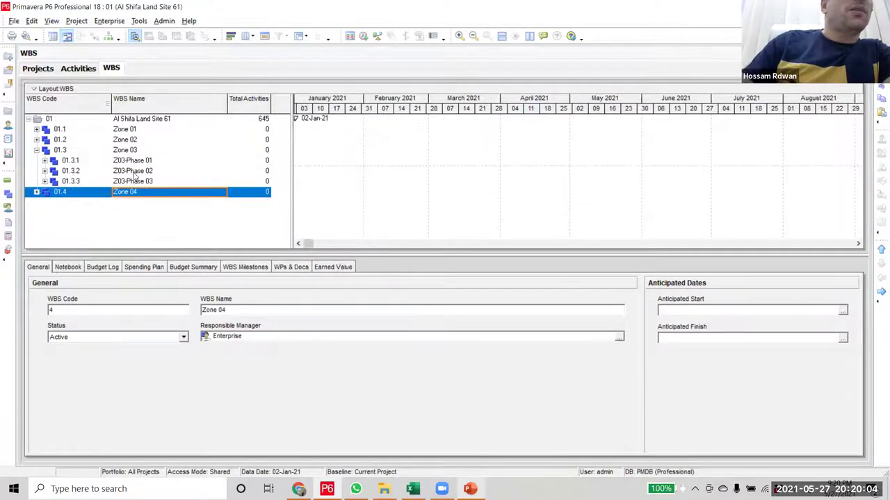
key("Up")
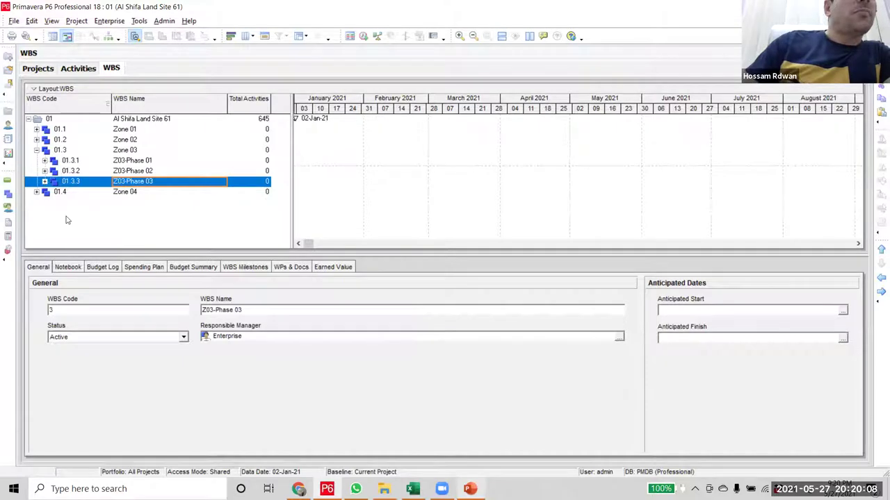
left_click(148, 162)
left_click(145, 185)
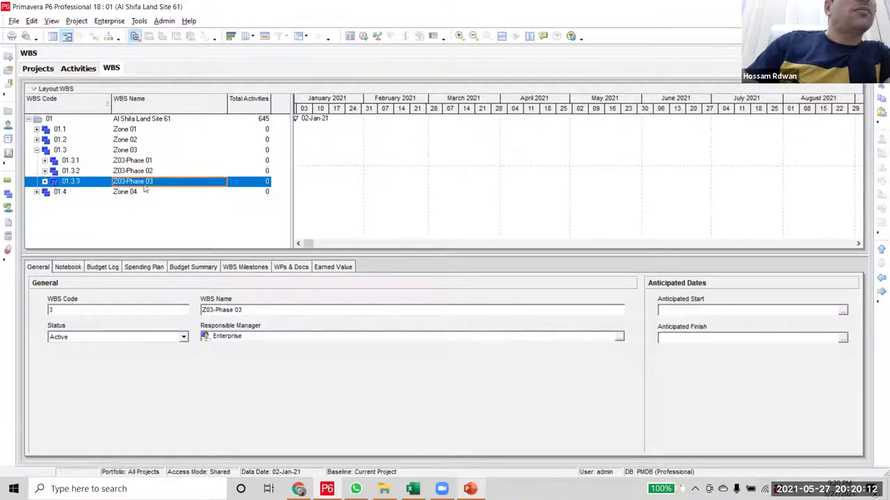
- Use Collapse To to collapse the WBS to Level 2, then expand it to Level 3
right_click(142, 121)
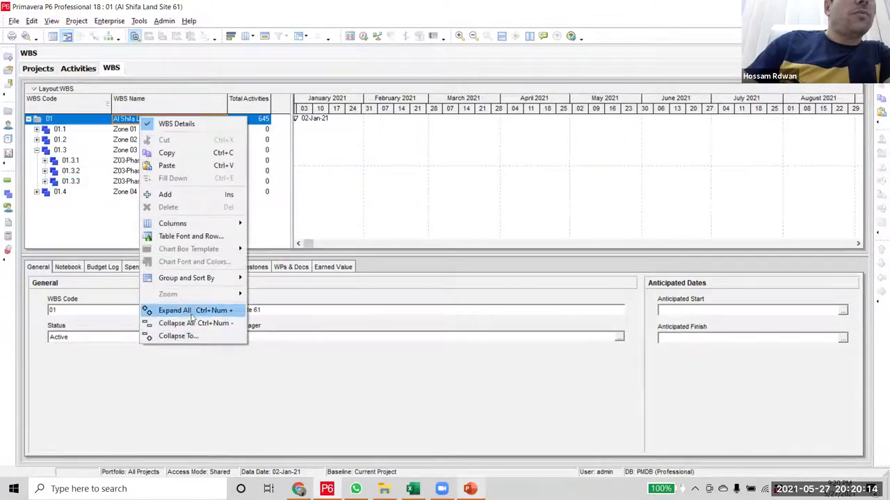
left_click(196, 340)
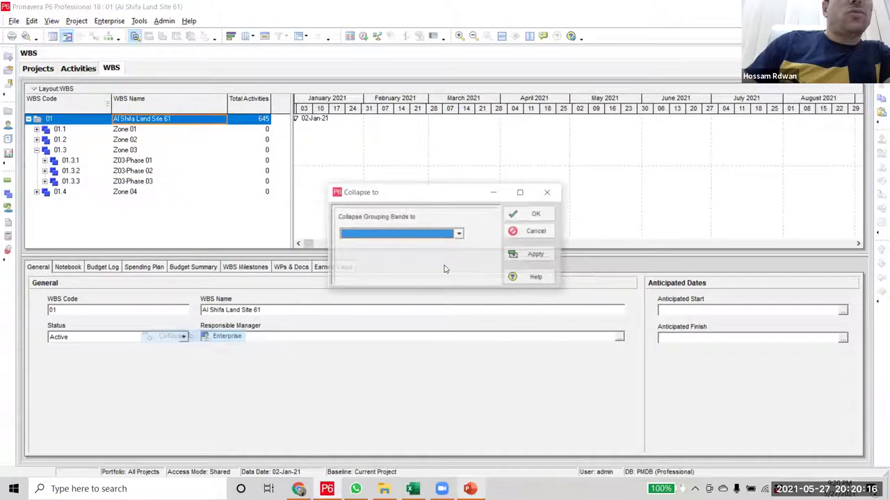
left_click(459, 235)
left_click(427, 255)
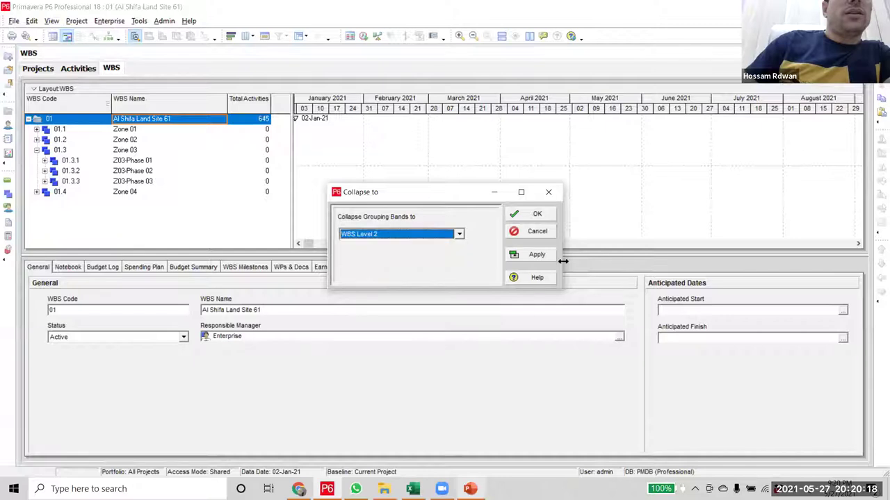
left_click(536, 255)
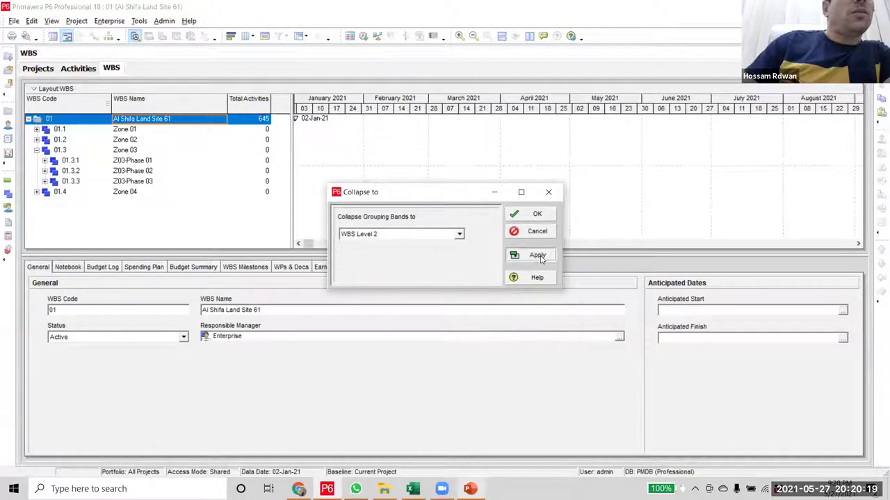
left_click(459, 235)
left_click(397, 264)
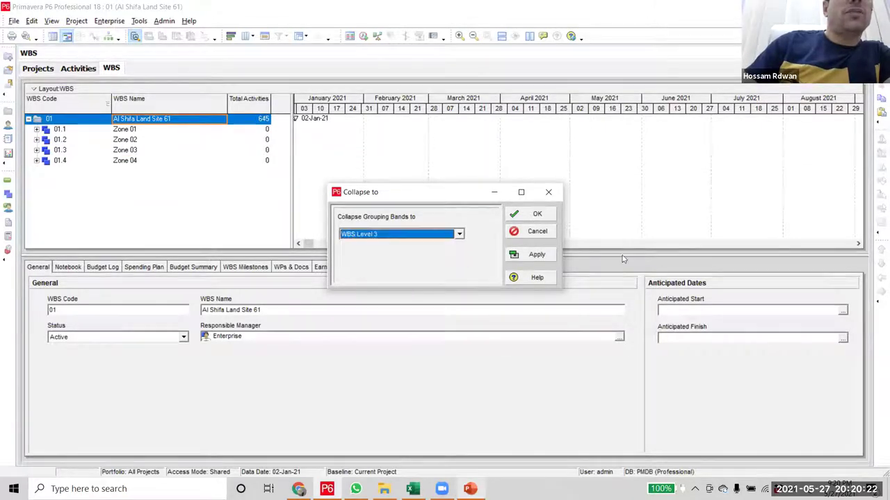
left_click(536, 255)
left_click(537, 215)
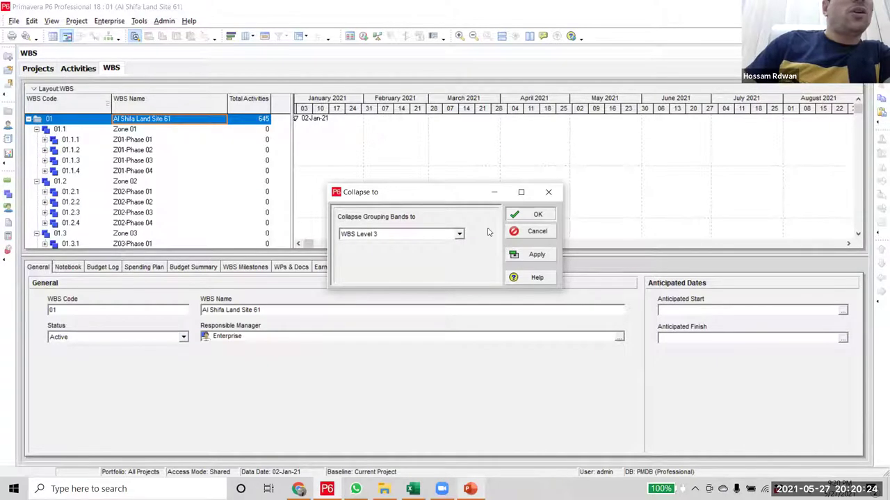
- Review the phases under Zones 01 to 04, confirming Zone 03 has only three
left_click(123, 140)
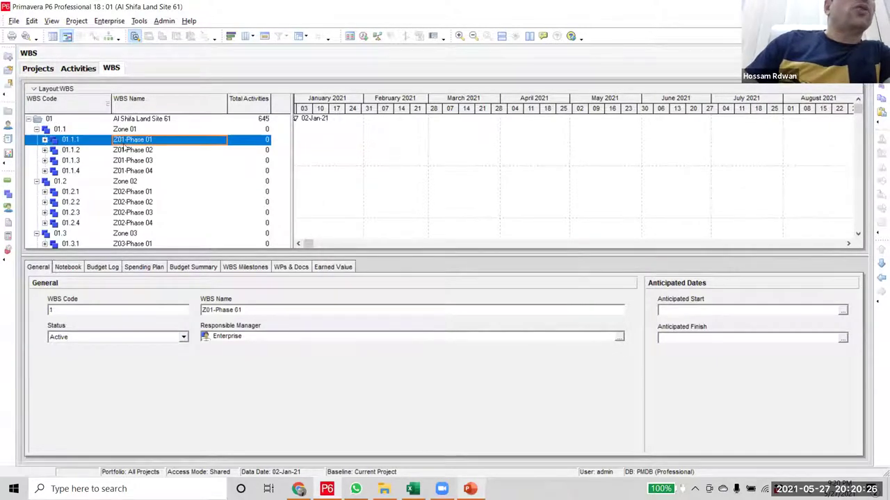
left_click(148, 174)
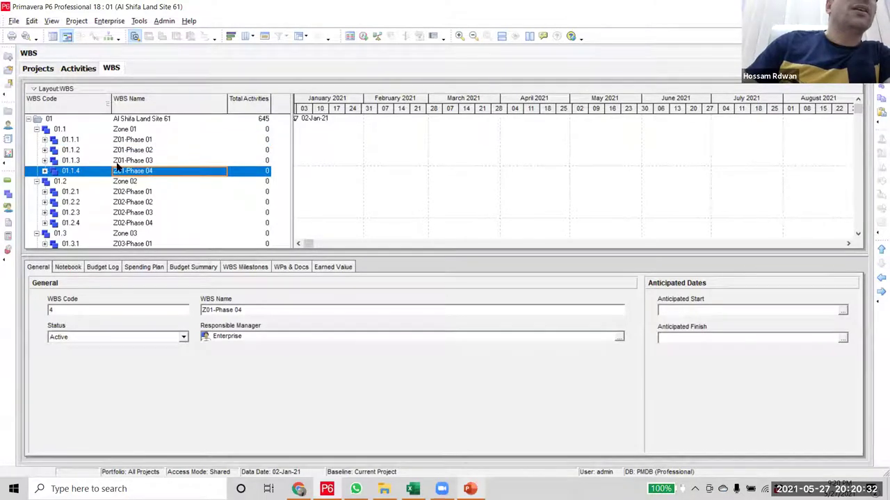
scroll(167, 185, "down", 1)
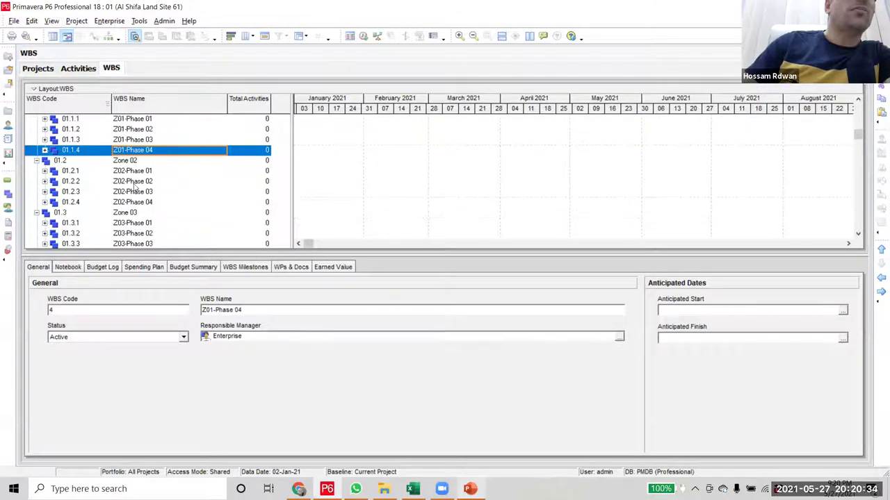
left_click(128, 164)
scroll(146, 188, "down", 1)
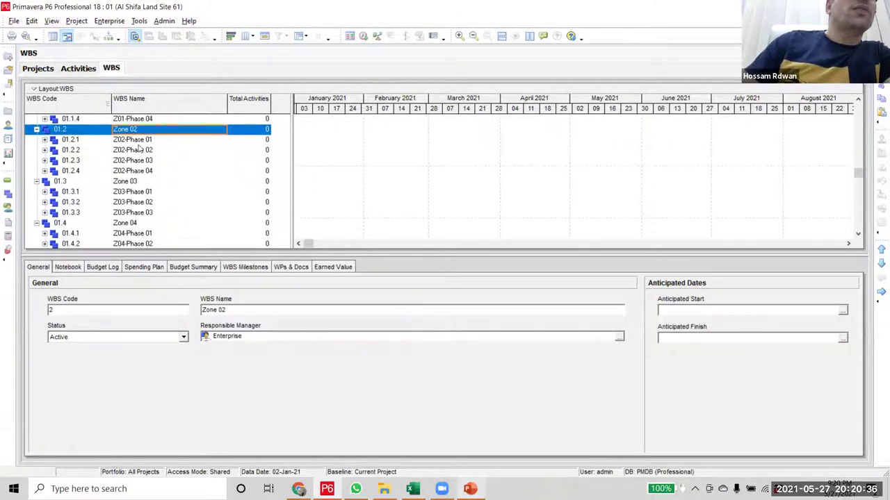
scroll(153, 183, "down", 1)
left_click(140, 162)
left_click(142, 171)
left_click(143, 183)
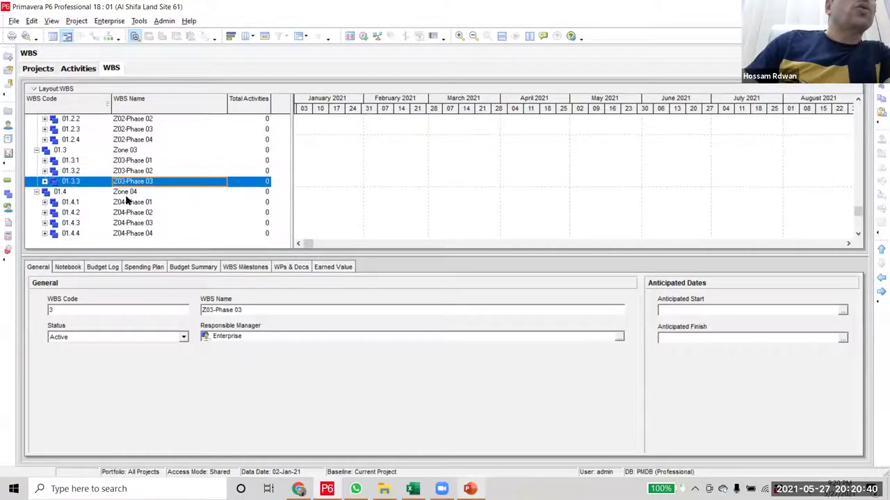
left_click(128, 194)
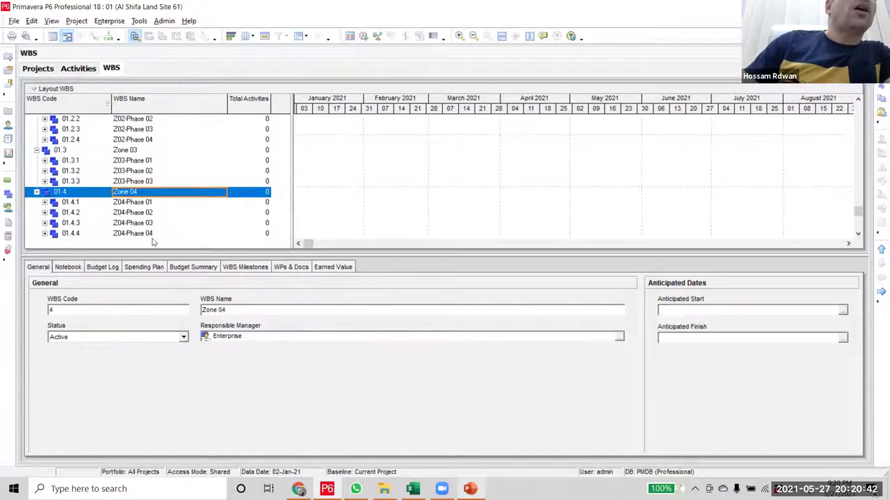
scroll(98, 243, "up", 3)
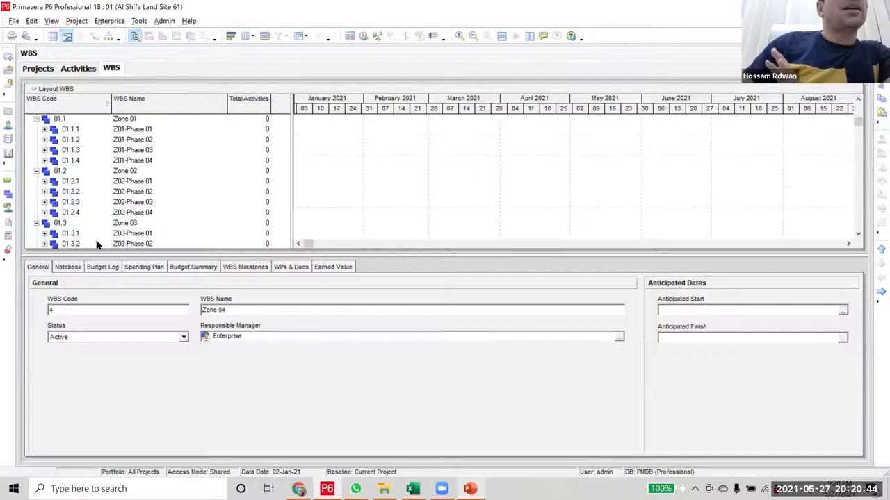
left_click(133, 141)
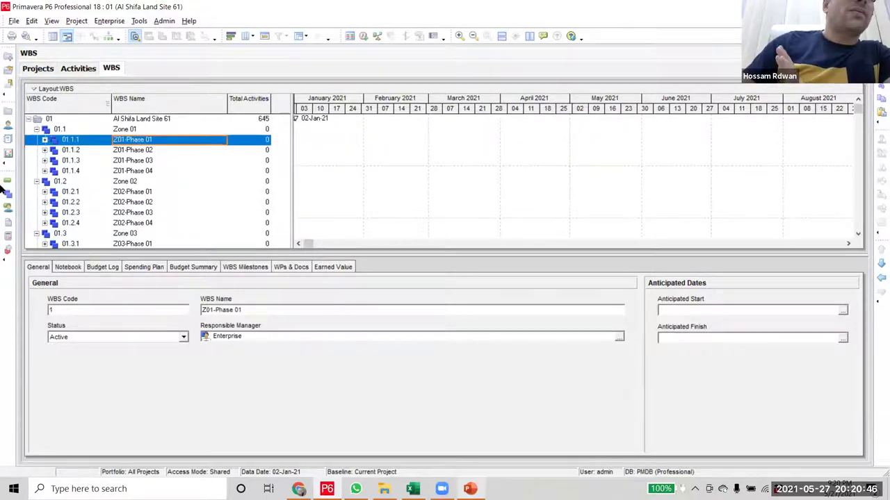
- Switch to the Activities list and widen the table to reveal Original Duration
left_click(7, 182)
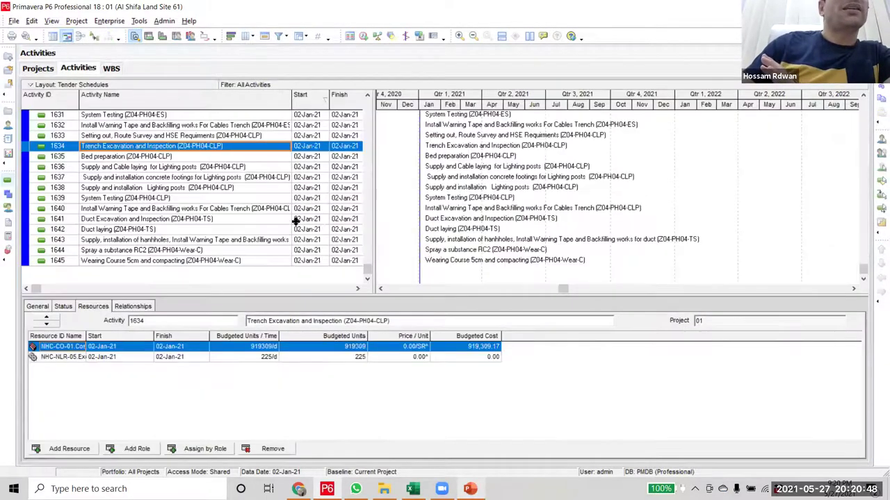
scroll(340, 123, "up", 1)
scroll(339, 123, "up", 15)
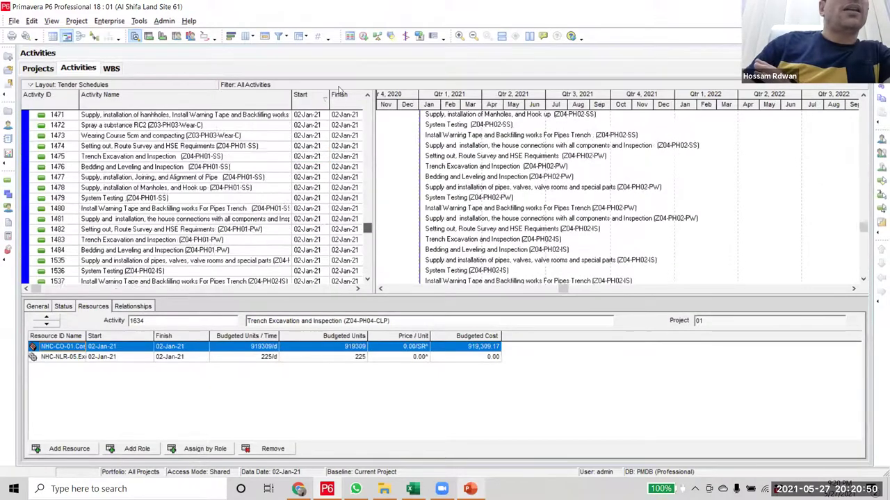
scroll(376, 261, "up", 15)
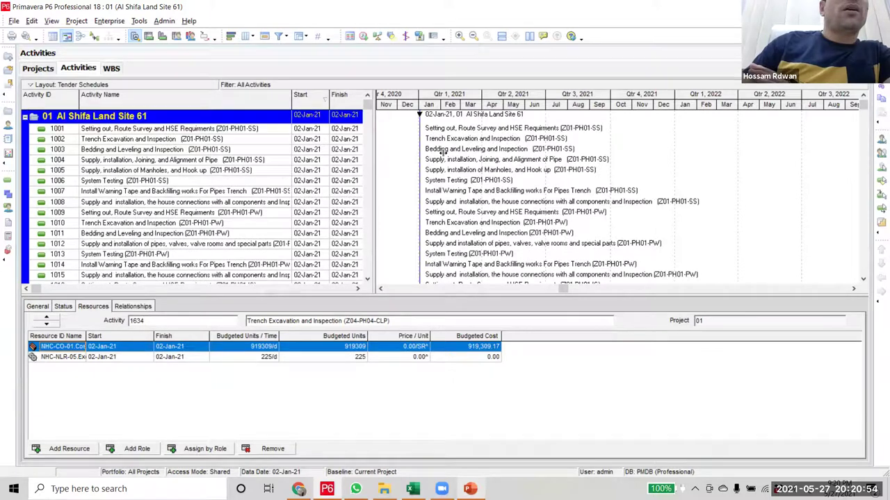
left_click_drag(439, 186, 441, 182)
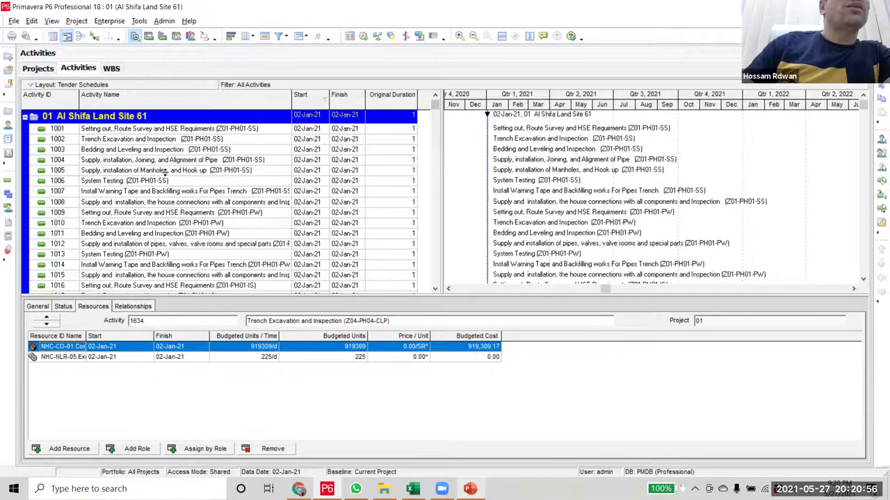
- Turn off Hide if empty for WBS grouping bands in Group and Sort
left_click(300, 36)
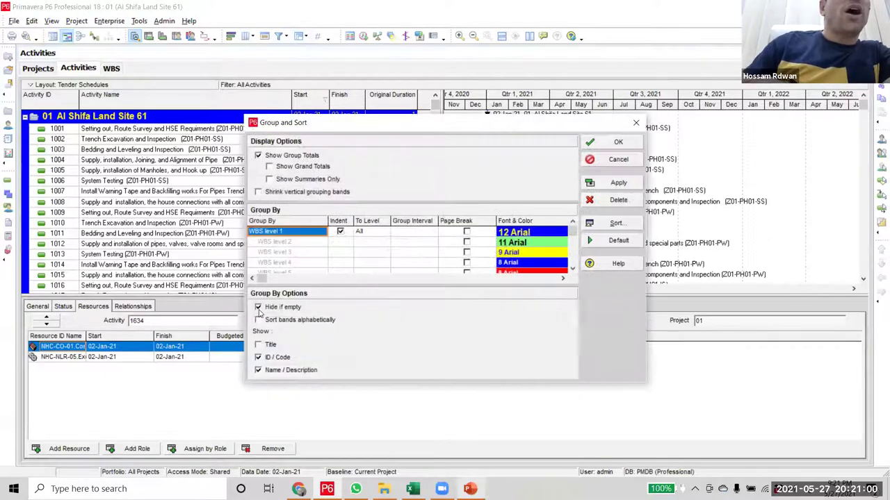
left_click(259, 307)
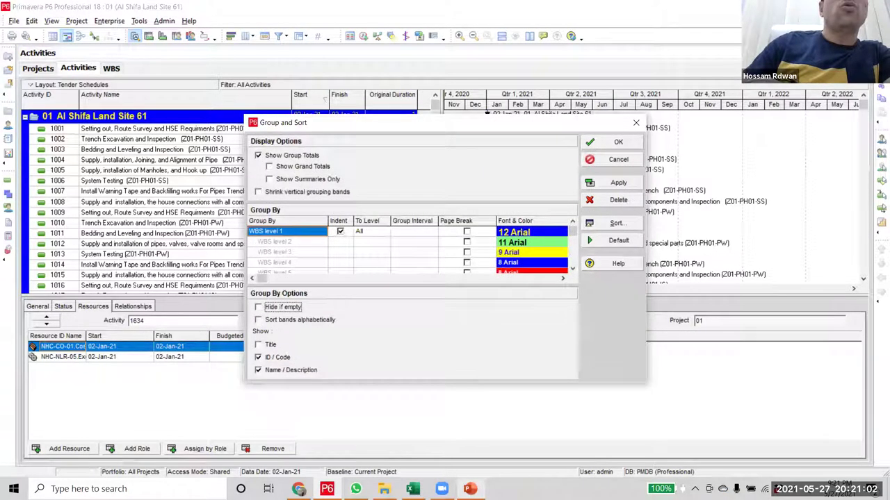
left_click(620, 144)
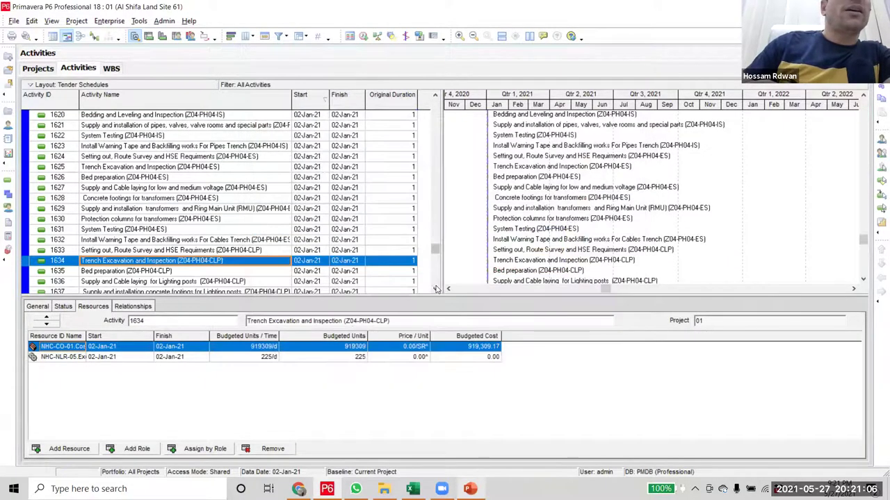
- Scroll up to the Zone 01 band and autofit the Activity Name column to the longest name
scroll(438, 300, "up", 15)
scroll(437, 300, "up", 15)
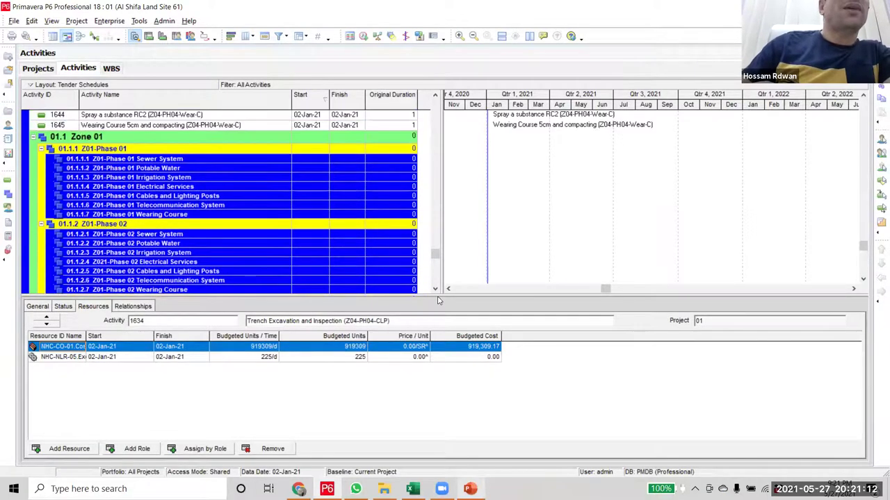
scroll(438, 300, "up", 3)
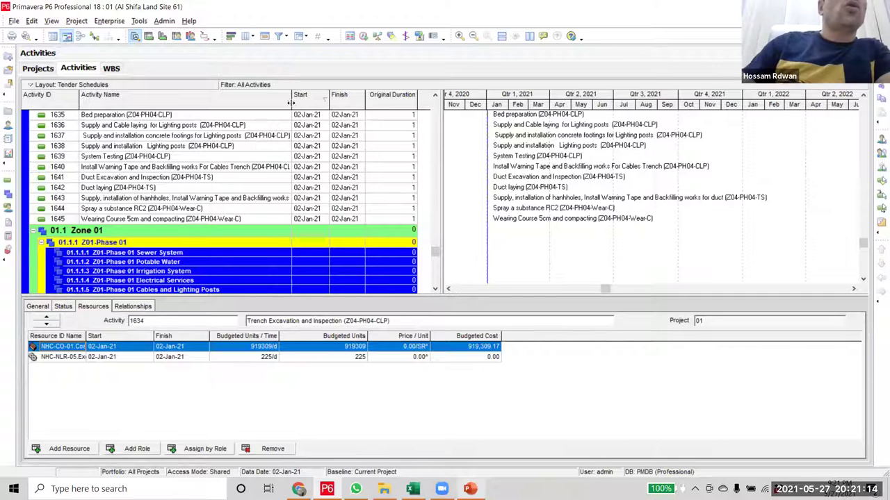
double_click(294, 106)
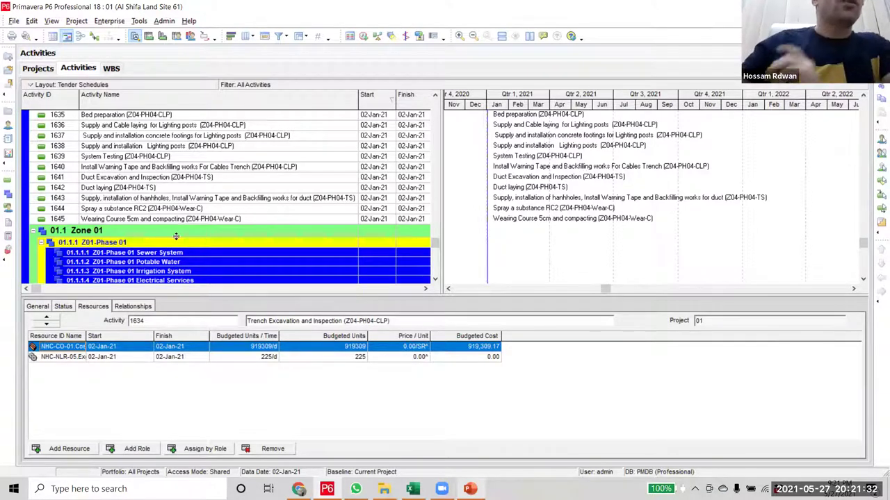
- Collapse the Zone 01, Zone 02 and Zone 03 grouping bands
left_click(35, 231)
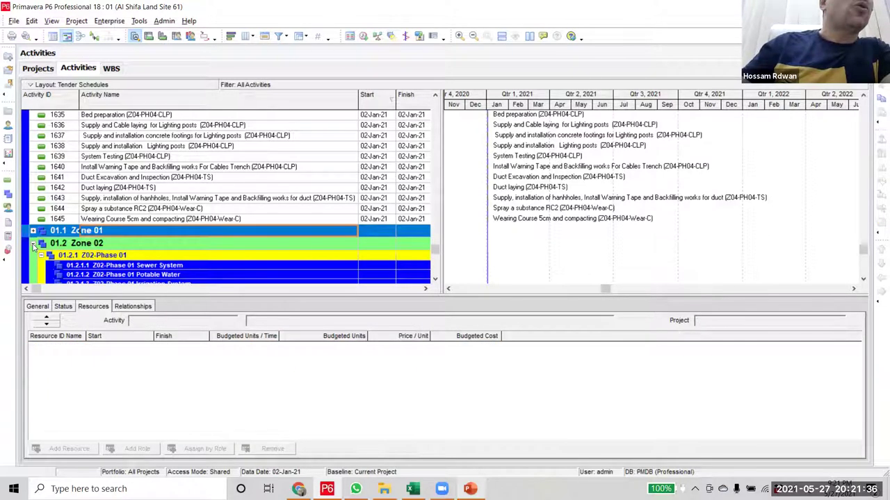
left_click(33, 244)
left_click(34, 256)
scroll(94, 217, "down", 3)
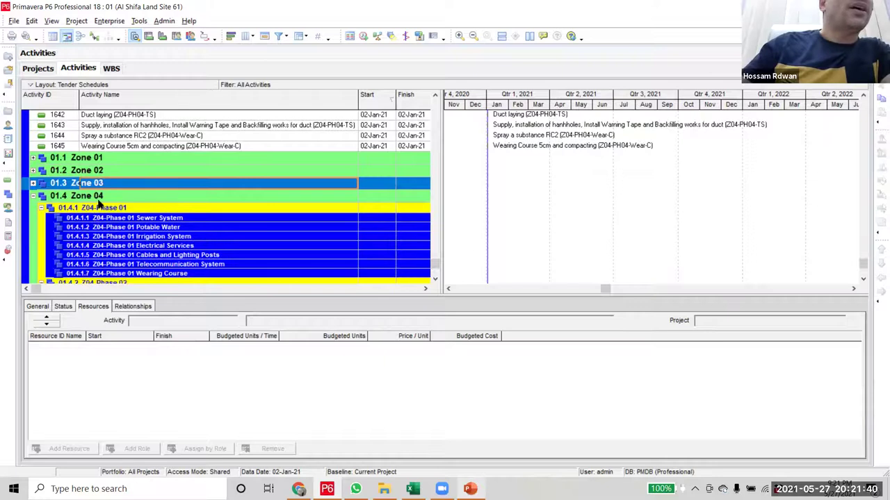
scroll(103, 203, "up", 5)
scroll(184, 210, "up", 1)
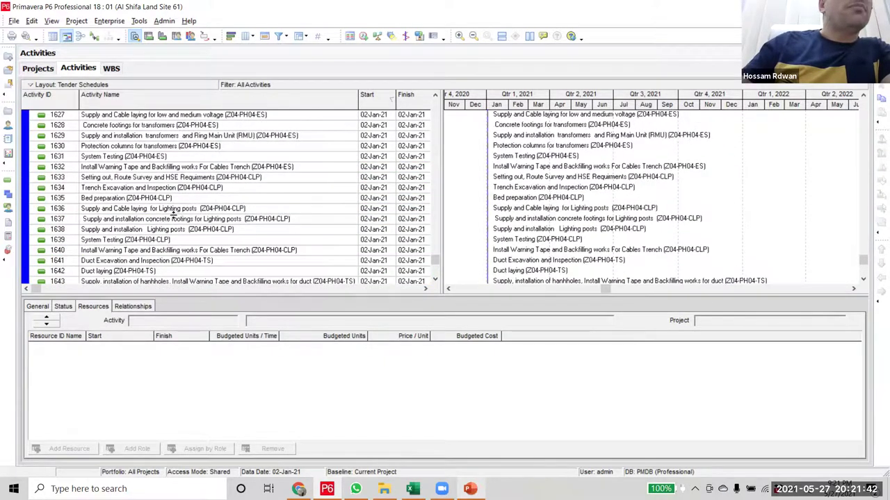
scroll(188, 216, "down", 3)
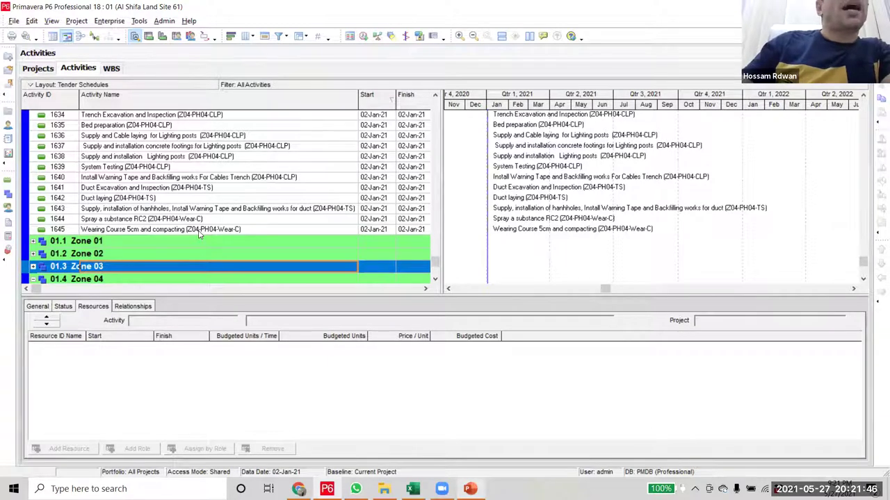
- Check the assigned resources of activities 1645, 1638, 1607 and 1593
left_click(66, 231)
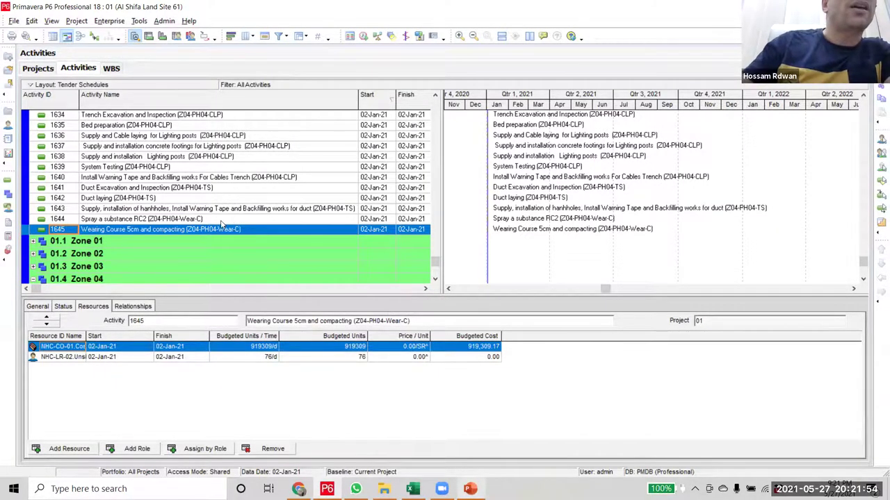
left_click(219, 156)
scroll(219, 154, "up", 9)
scroll(233, 142, "up", 2)
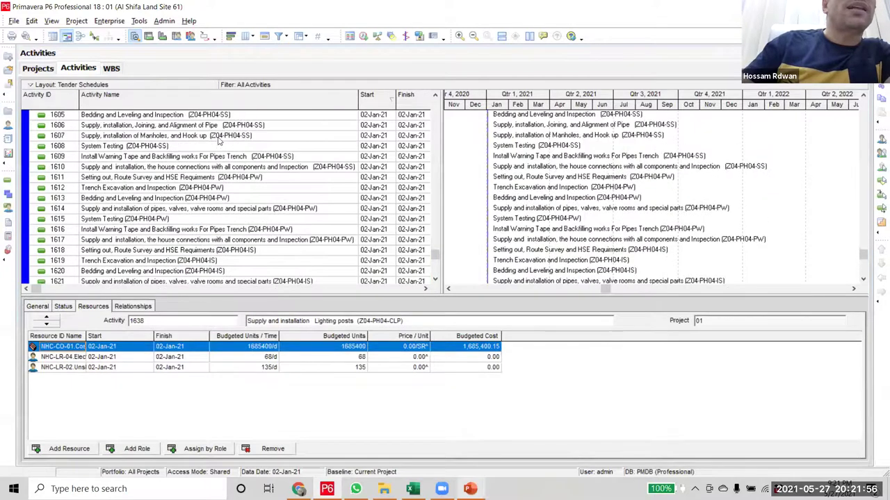
left_click(230, 136)
scroll(230, 136, "up", 4)
scroll(214, 207, "up", 5)
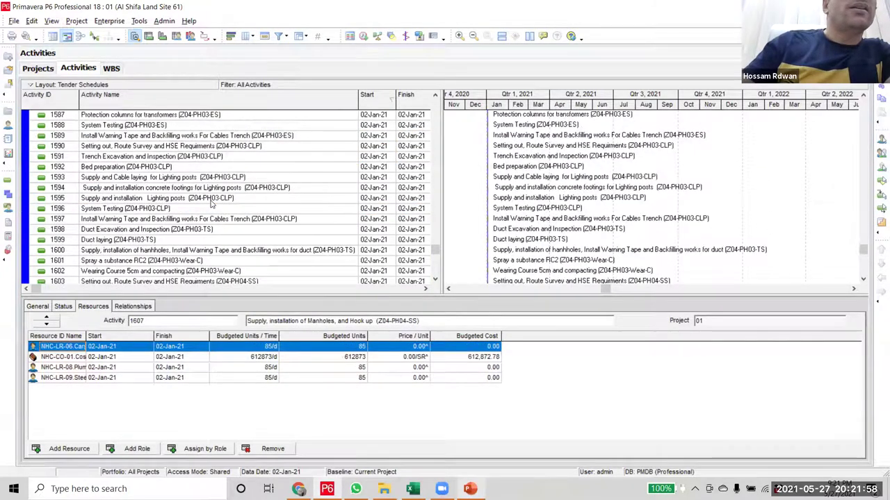
left_click(187, 198)
scroll(186, 132, "up", 5)
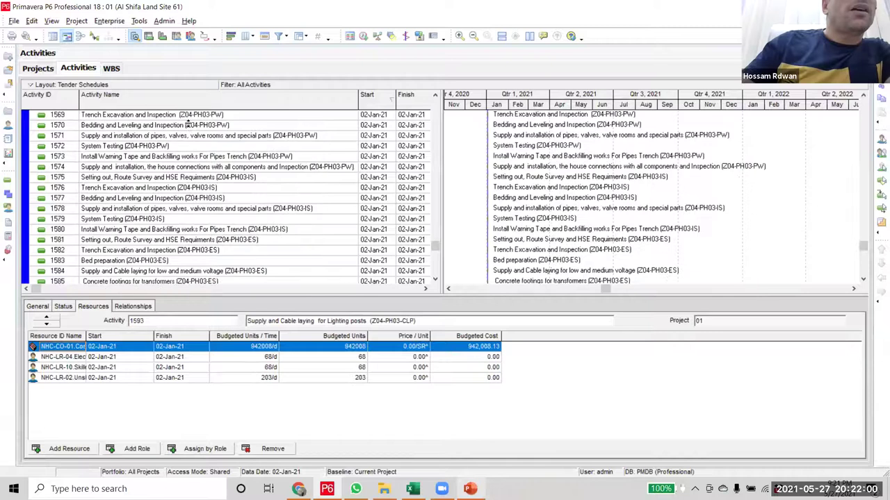
scroll(213, 181, "up", 2)
- Check the assigned resources of activities 1570, 1521 and 1466
left_click(213, 179)
scroll(209, 180, "up", 12)
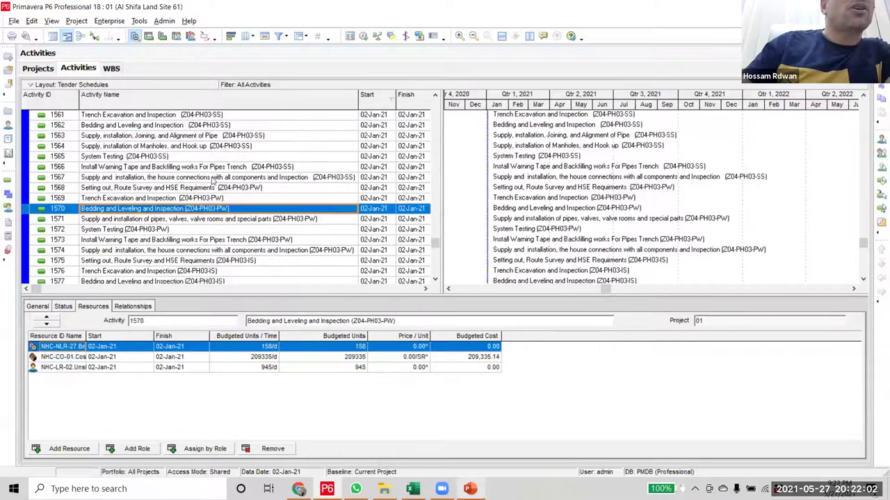
scroll(208, 125, "up", 2)
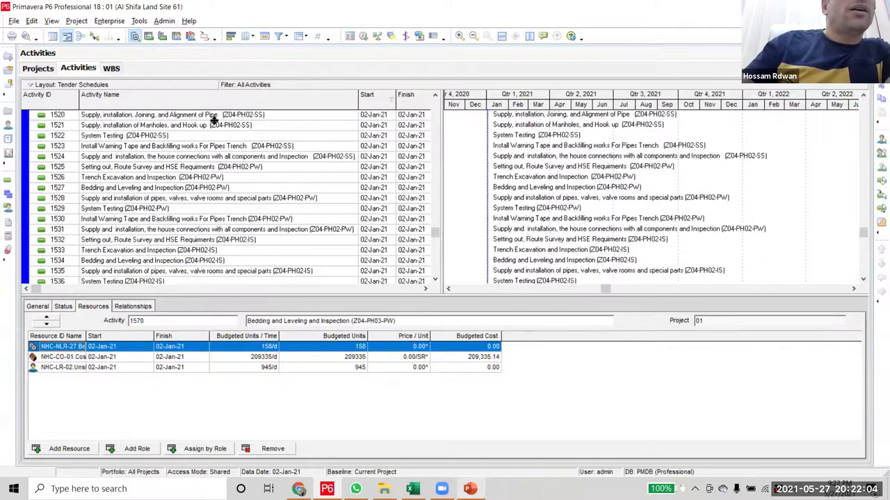
scroll(225, 236, "up", 4)
left_click(225, 258)
scroll(225, 240, "up", 2)
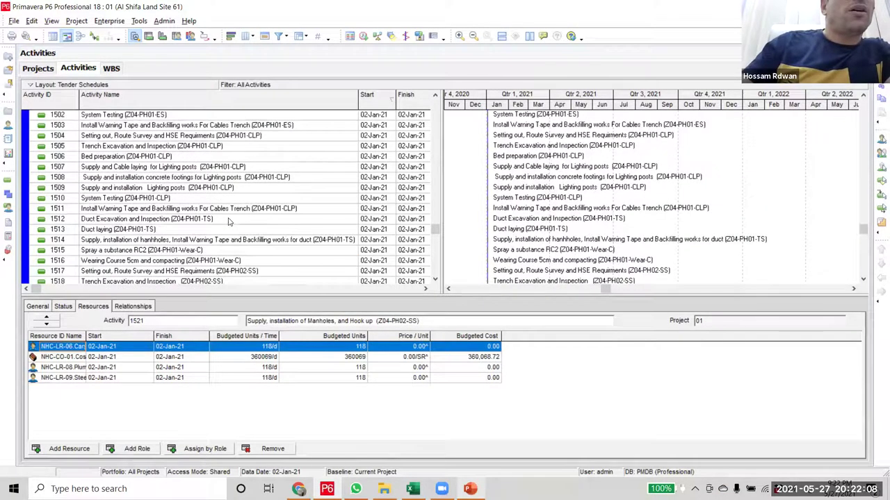
scroll(216, 205, "up", 12)
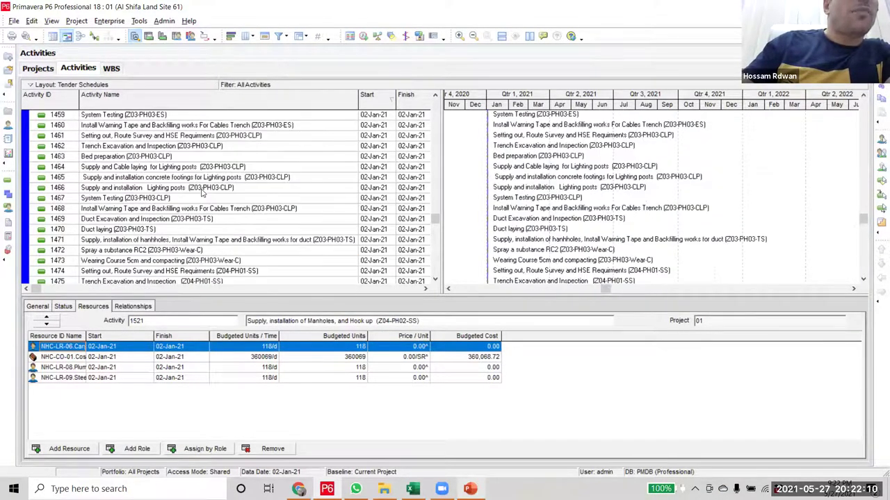
left_click(205, 189)
scroll(212, 208, "down", 2)
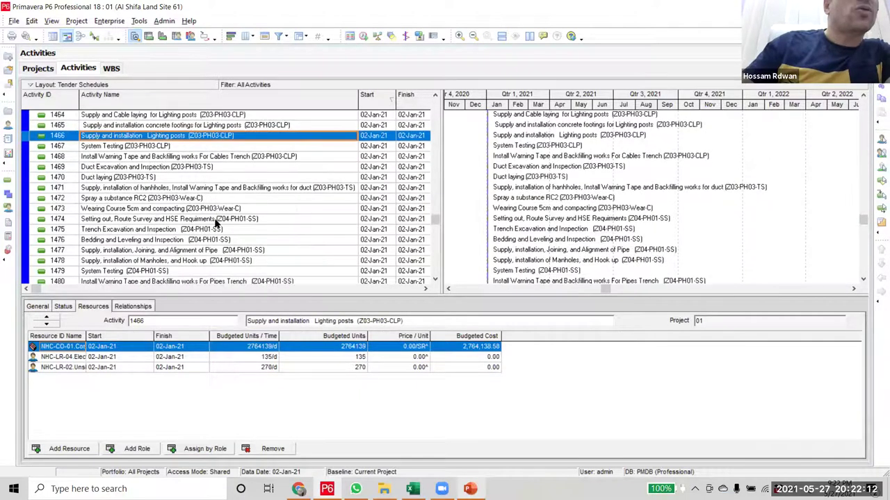
- Select the activity range from 1474 through 1645
left_click(215, 221)
scroll(202, 205, "down", 1)
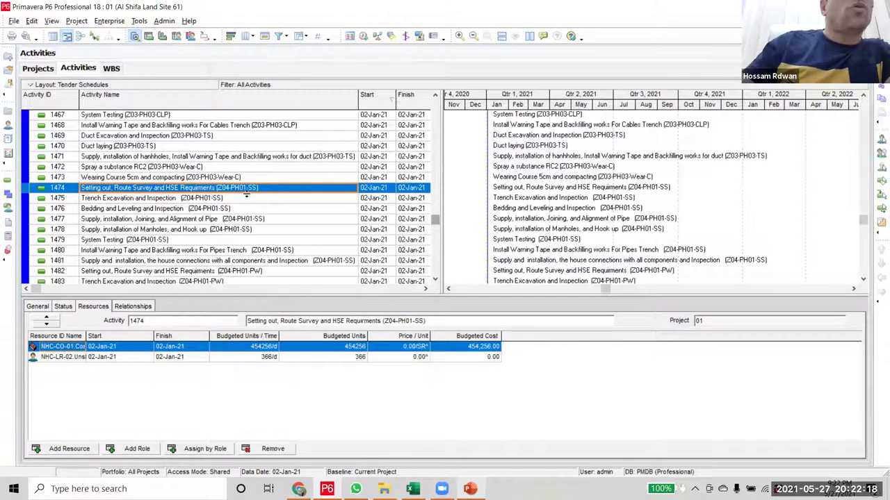
scroll(436, 220, "up", 1)
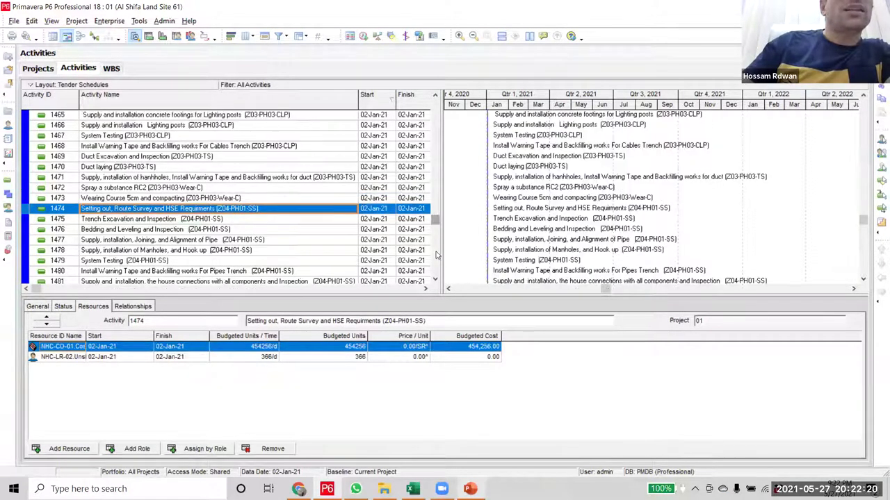
scroll(421, 258, "down", 5)
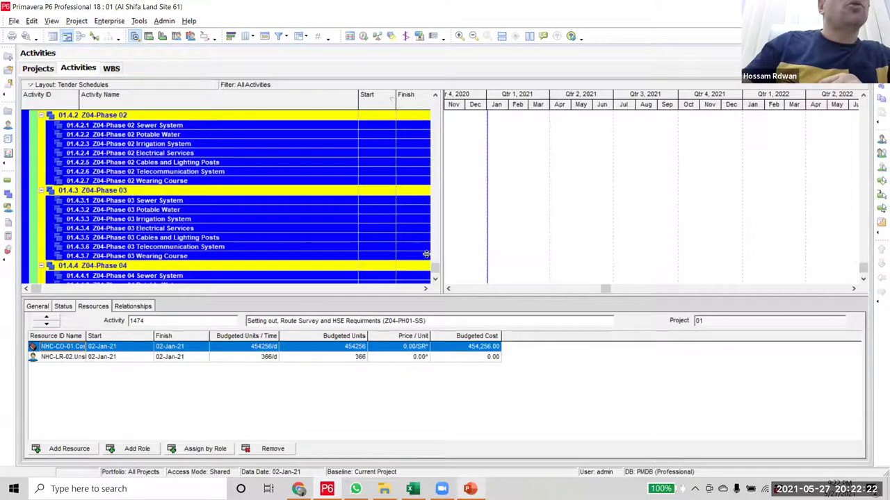
scroll(72, 220, "up", 4)
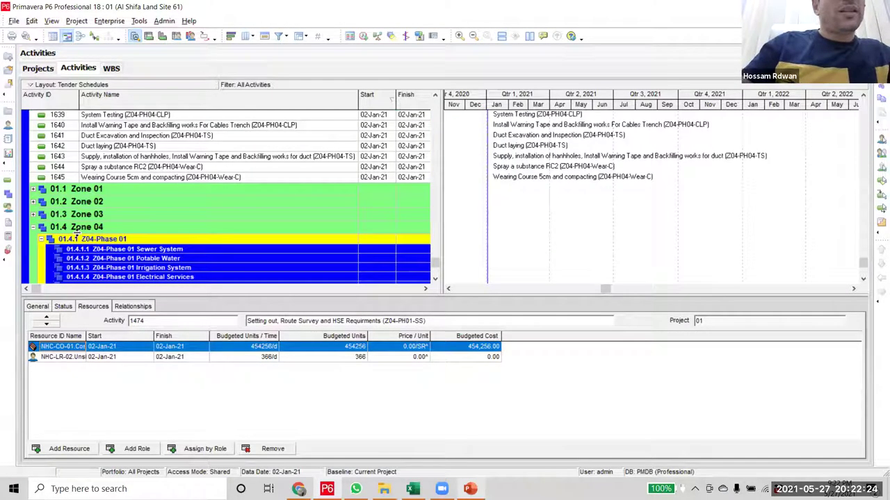
left_click(59, 178, "shift")
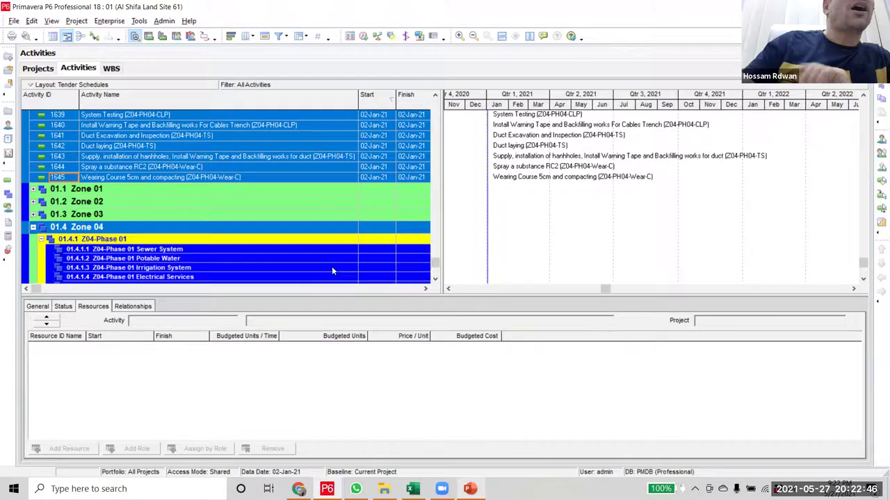
- Drop the selected activities onto 01.4 Zone 04, confirm 1475 sits there, and collapse Zone 04
left_click(29, 230)
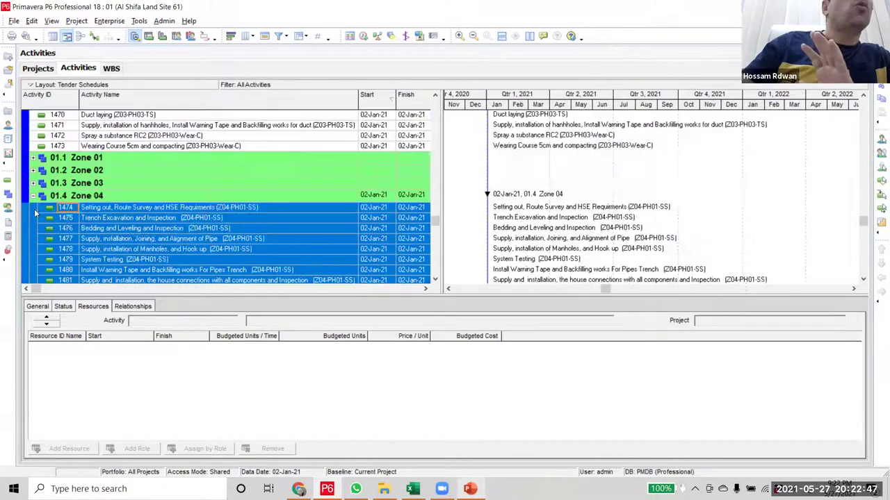
left_click(123, 218)
scroll(185, 268, "up", 2)
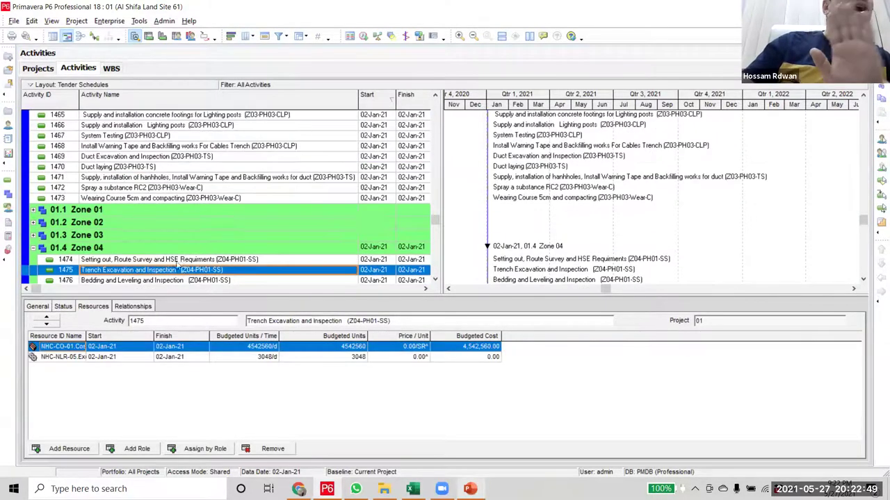
left_click(33, 248)
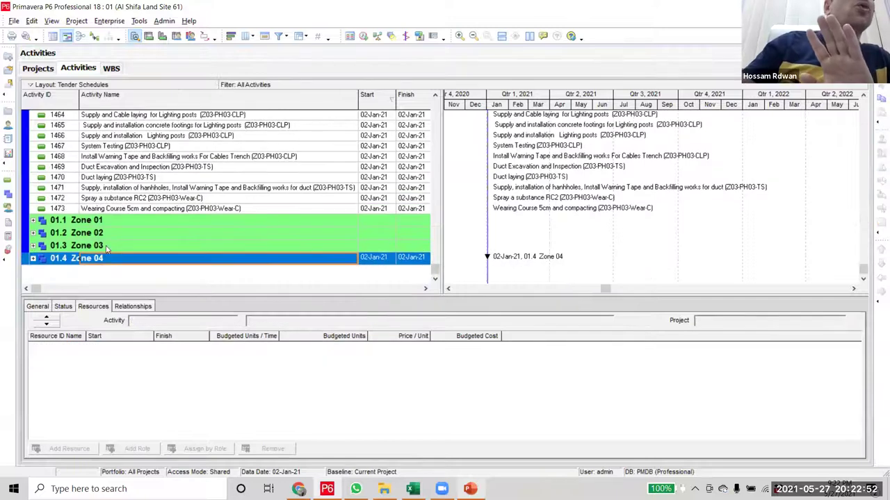
- Select the 01.3 Zone 03 element and browse its activities upward from 1473 to 1440
left_click(108, 248)
left_click(216, 208)
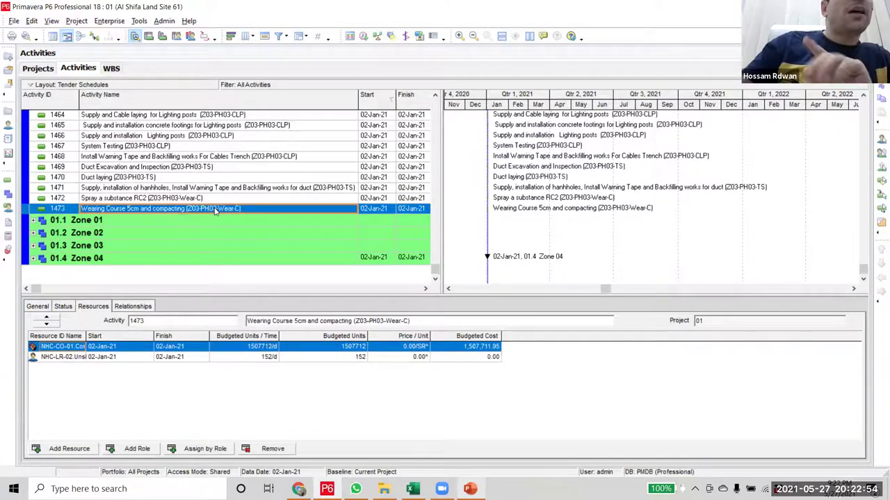
scroll(197, 219, "up", 9)
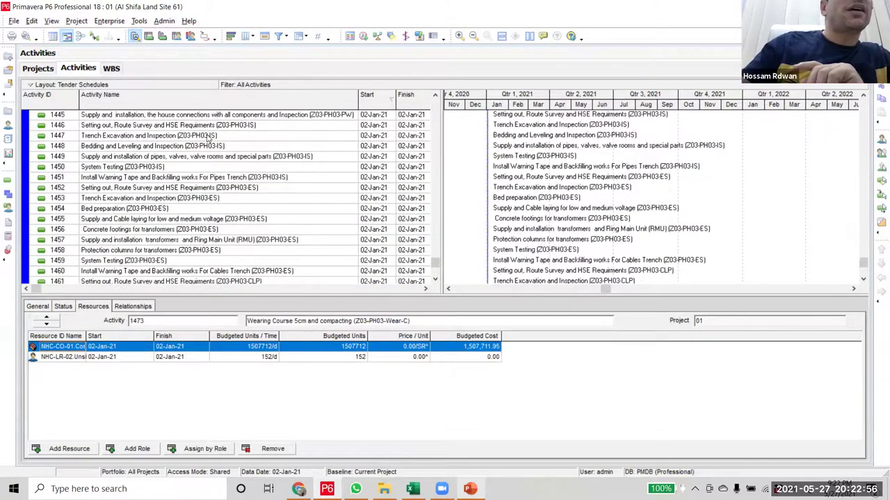
left_click(194, 146)
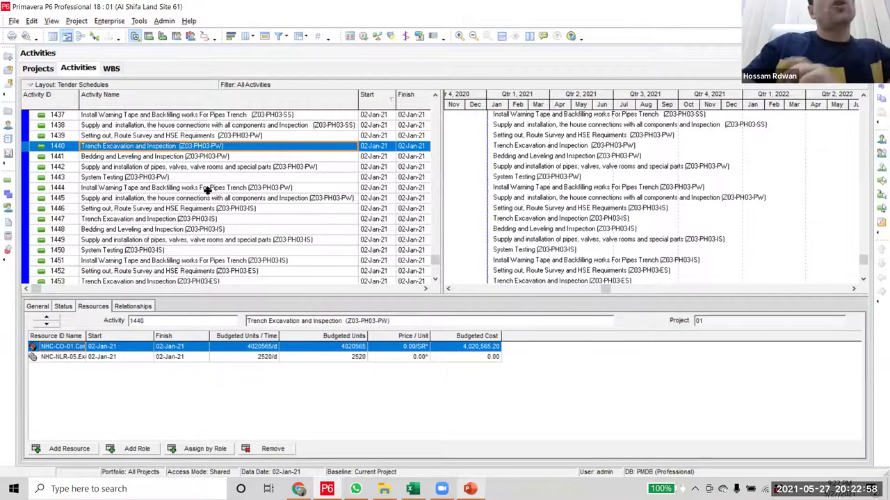
scroll(207, 189, "up", 2)
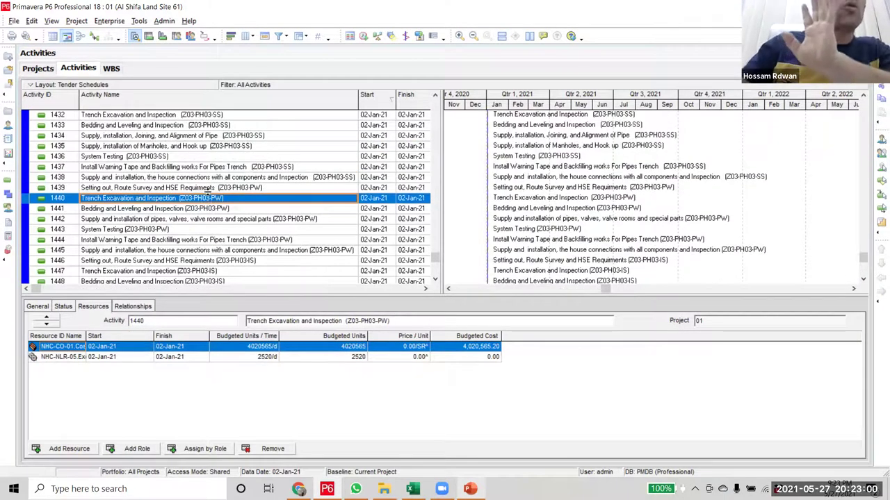
- Scroll up to the Zone 02/Zone 03 boundary around activities 1344–1346
scroll(206, 189, "up", 5)
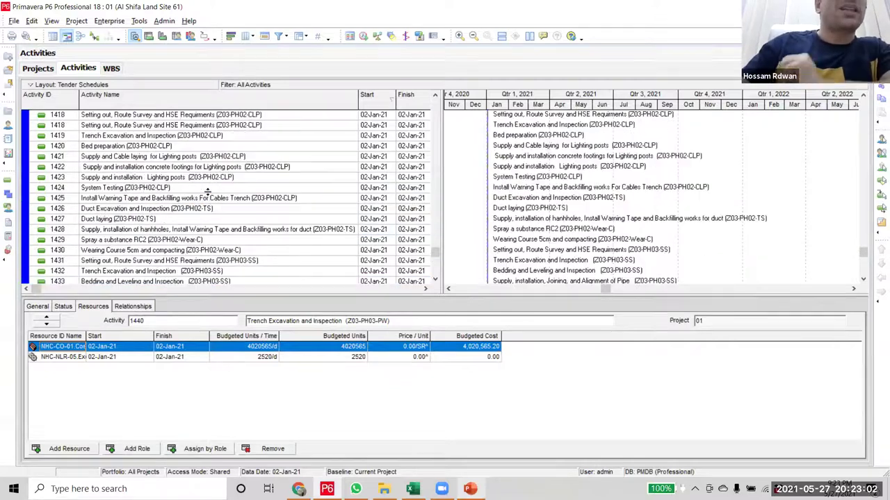
scroll(206, 189, "up", 3)
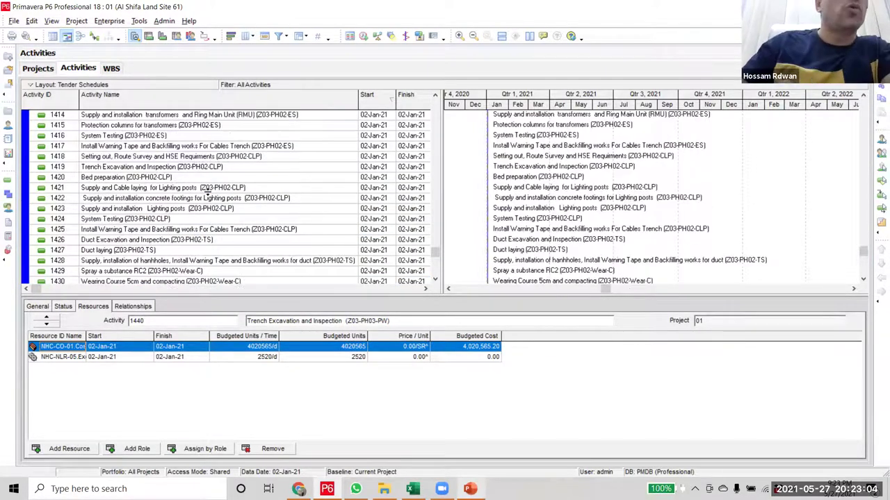
scroll(174, 167, "up", 8)
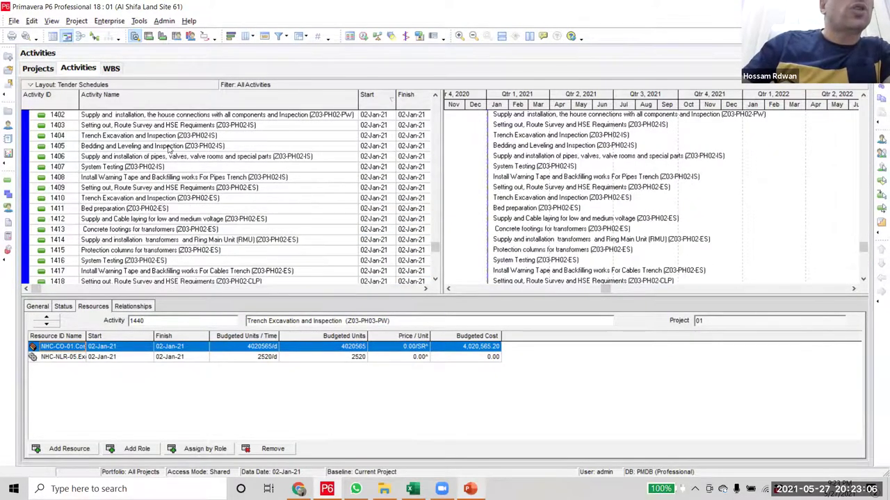
scroll(181, 154, "up", 13)
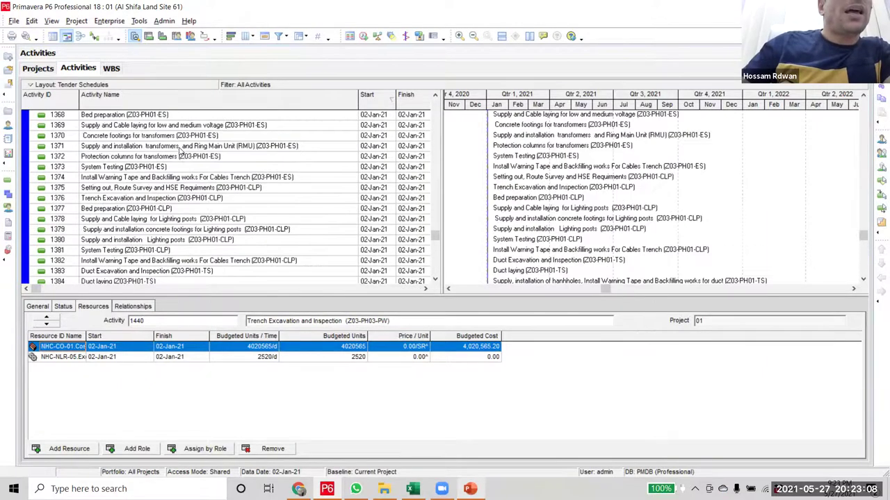
scroll(189, 159, "up", 1)
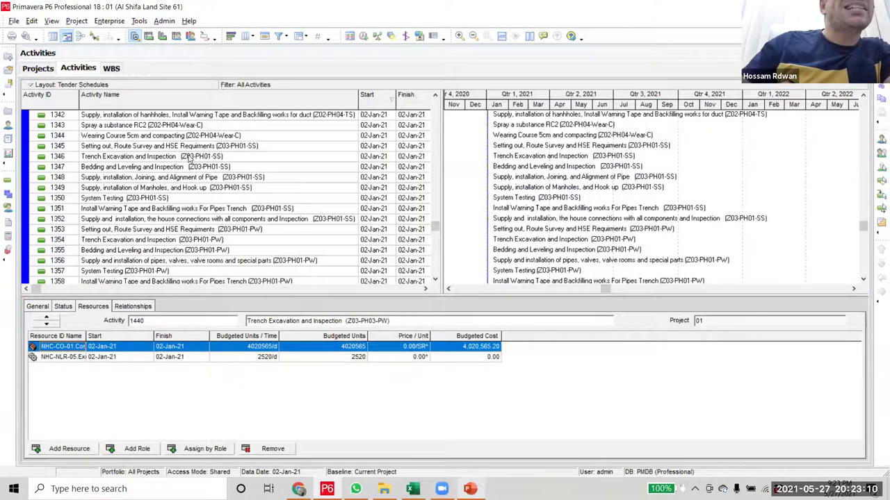
left_click(195, 158)
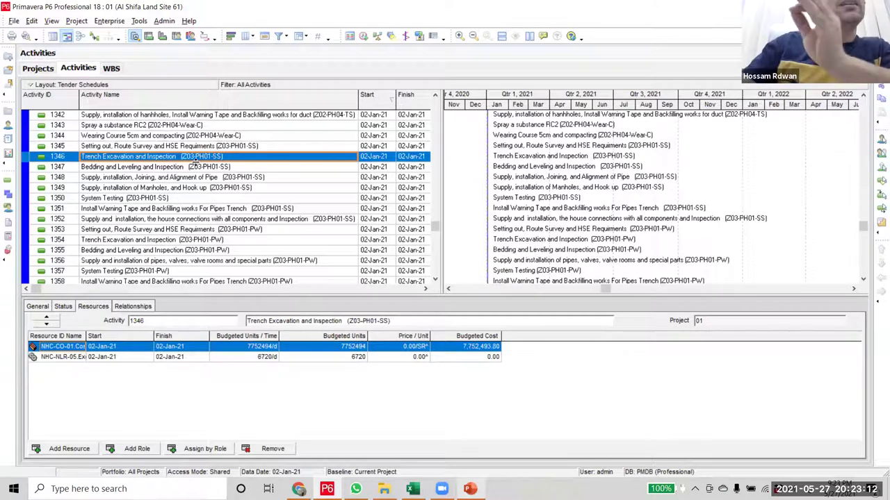
scroll(198, 167, "up", 1)
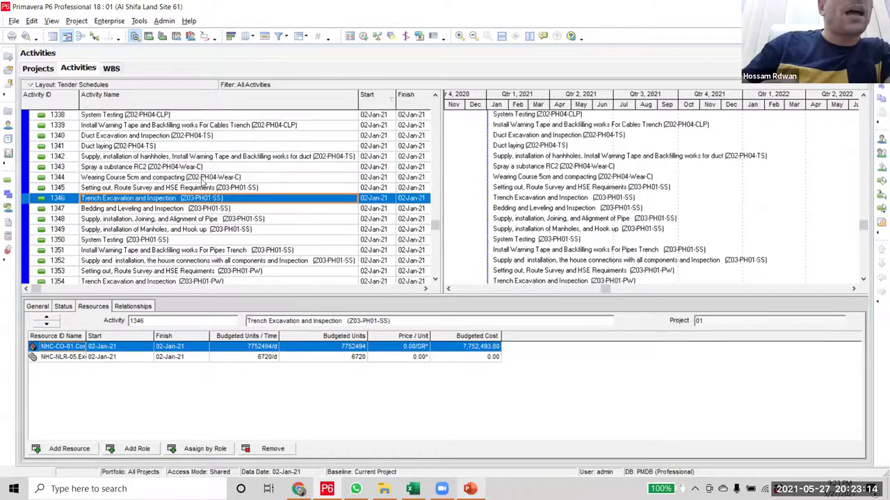
left_click(202, 178)
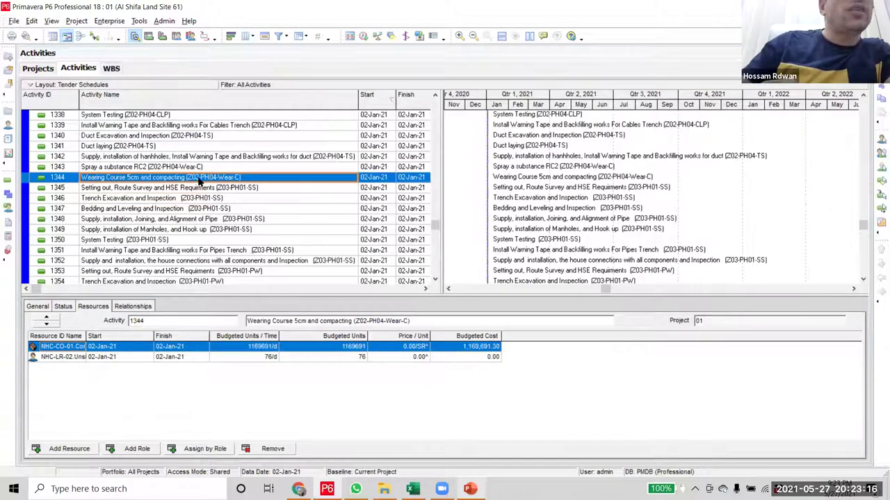
- Select activities 1345 through 1473 and drag them onto the 01.3 Zone 03 WBS element
left_click(223, 188)
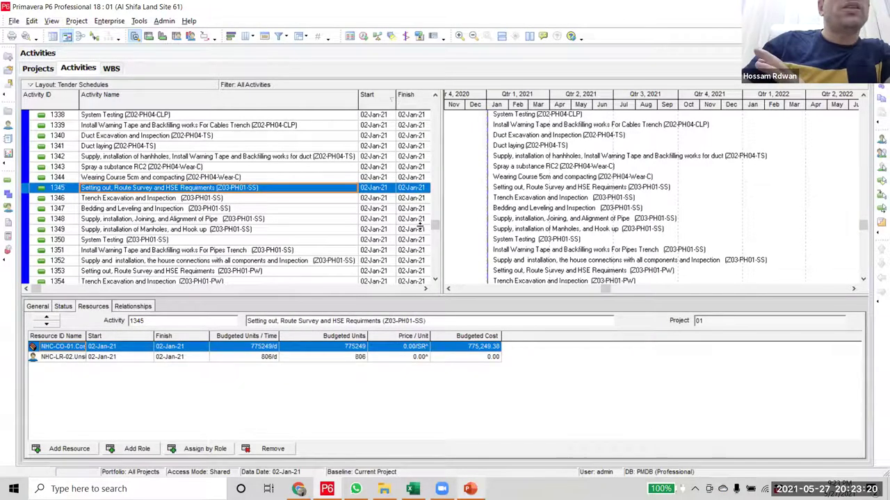
scroll(417, 274, "down", 20)
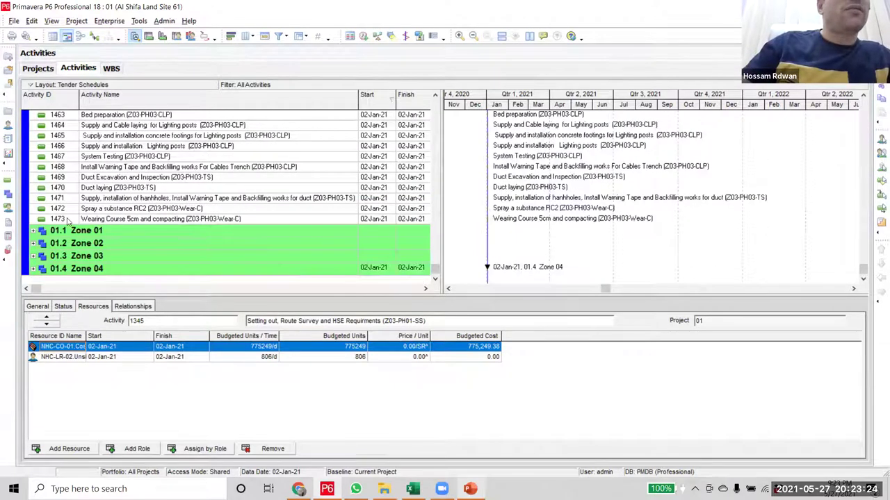
left_click(21, 221, "shift")
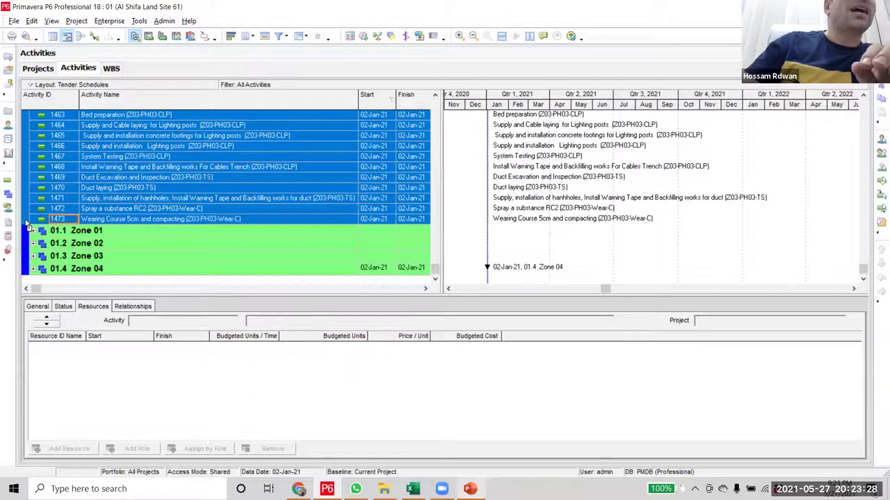
left_click_drag(26, 223, 33, 256)
left_click(80, 269)
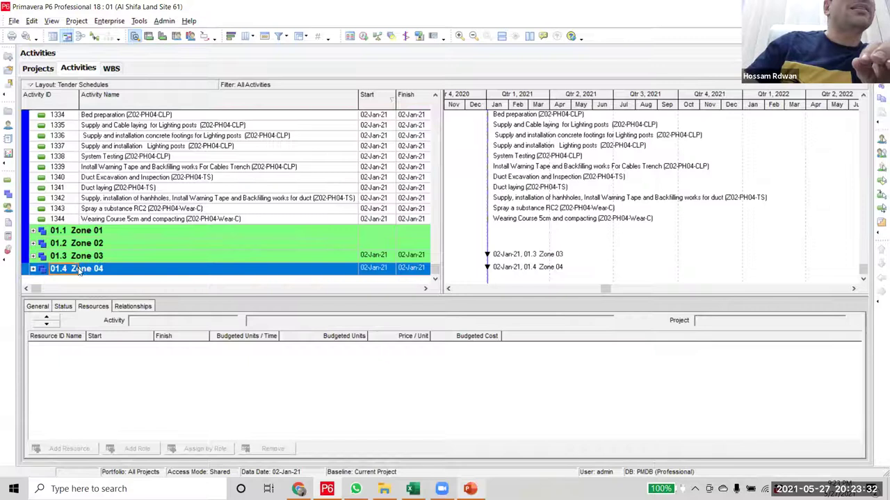
left_click(80, 258)
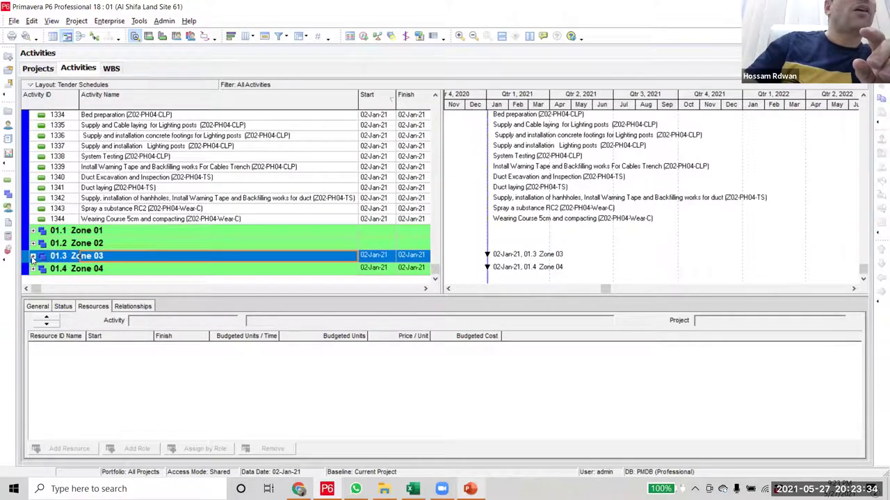
left_click(31, 257)
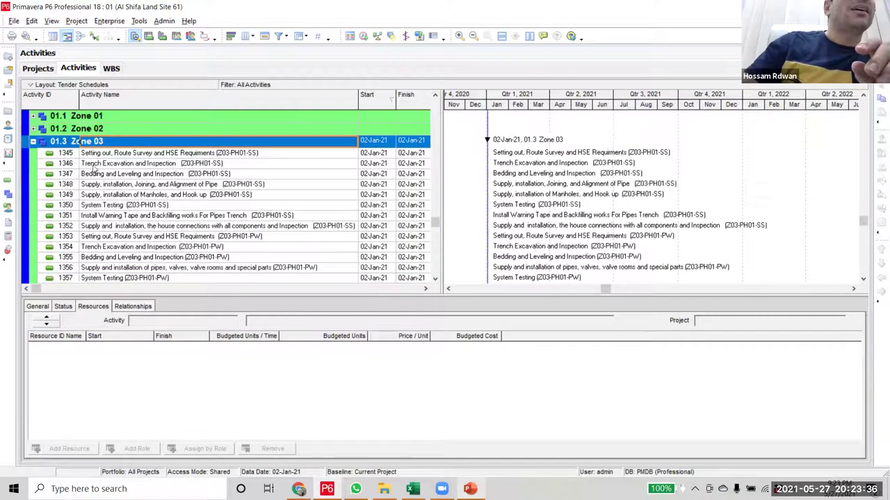
left_click(96, 167)
scroll(200, 301, "down", 5)
scroll(217, 321, "down", 20)
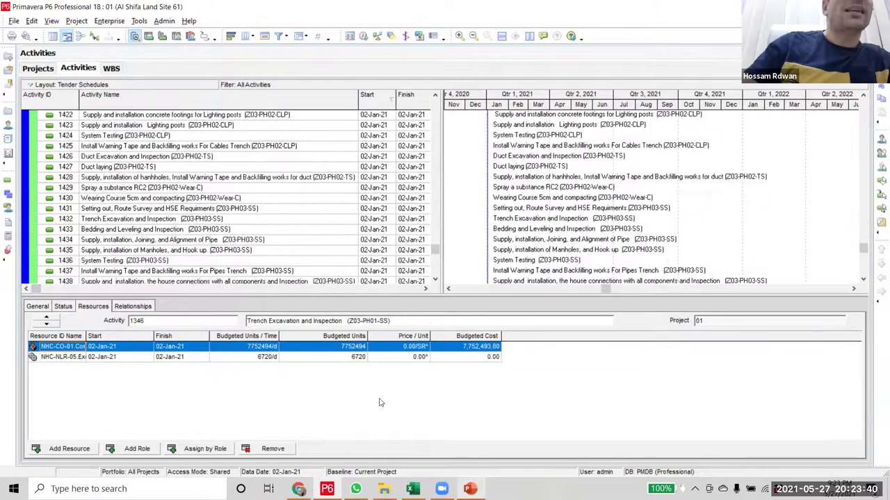
scroll(438, 266, "down", 8)
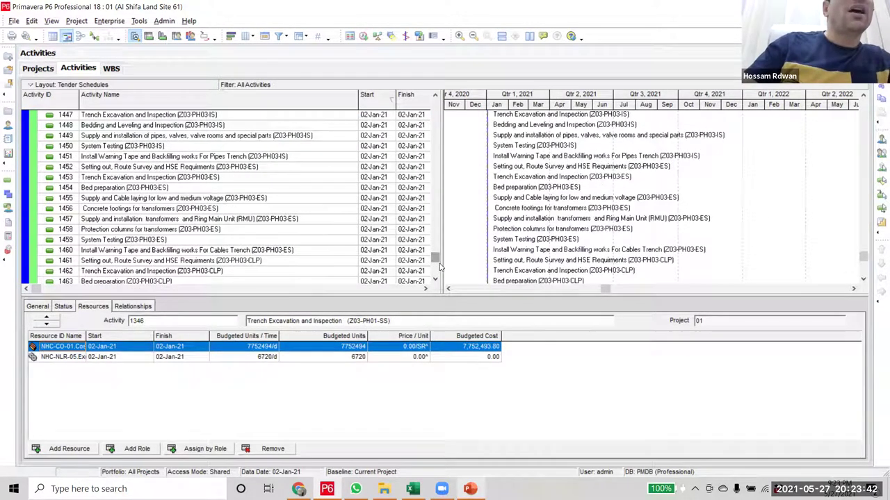
scroll(439, 266, "down", 6)
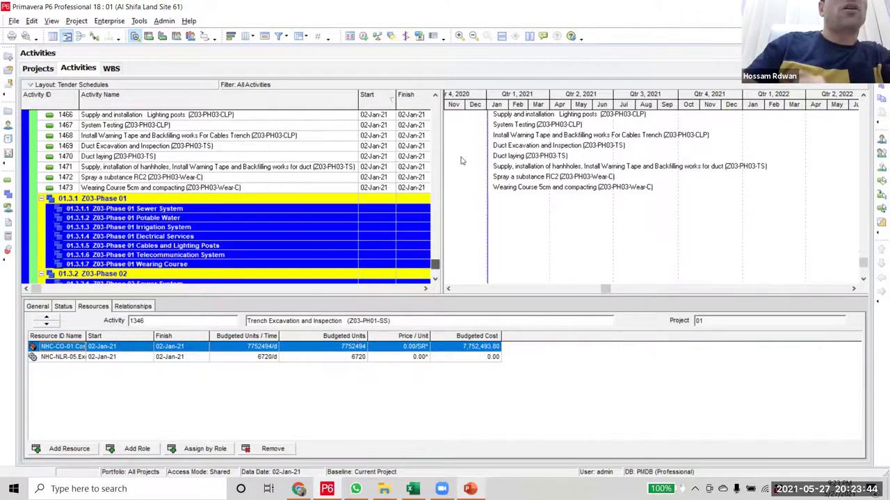
scroll(456, 173, "up", 20)
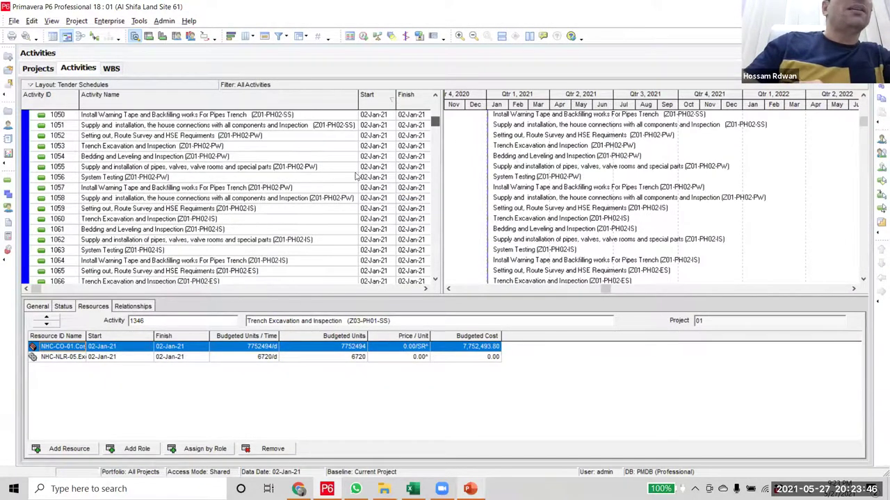
scroll(356, 177, "up", 20)
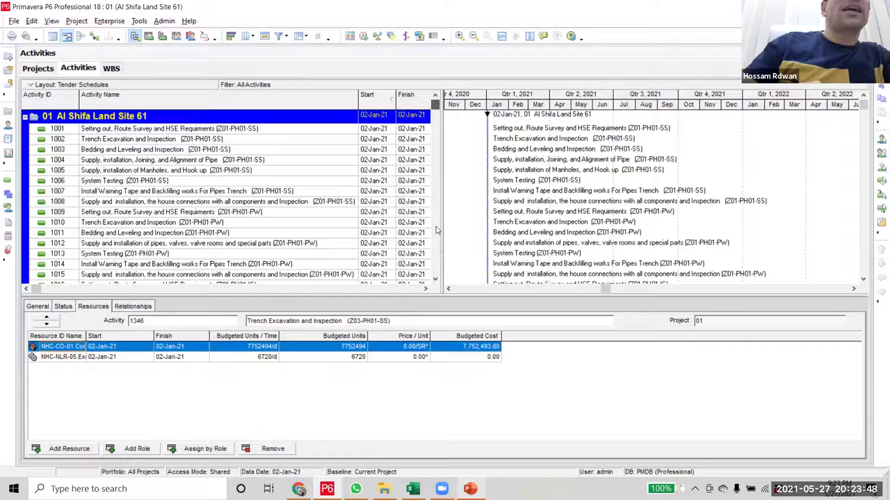
scroll(436, 229, "down", 20)
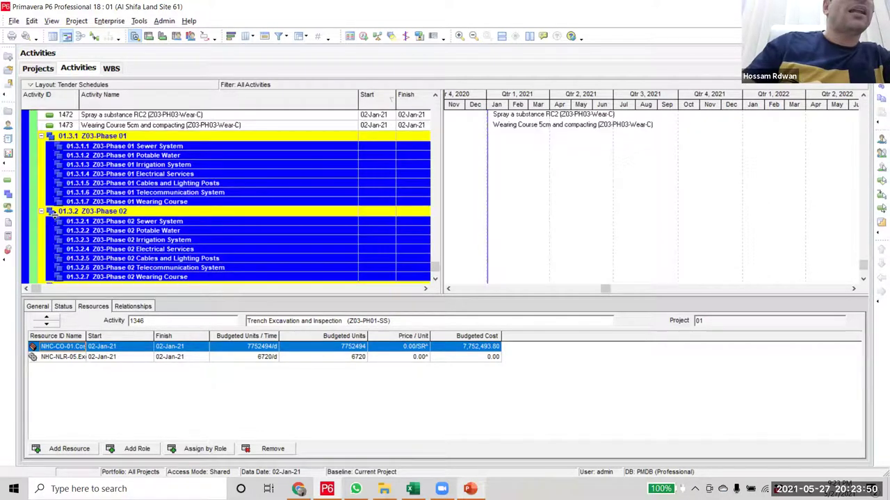
scroll(75, 212, "up", 6)
scroll(124, 201, "up", 20)
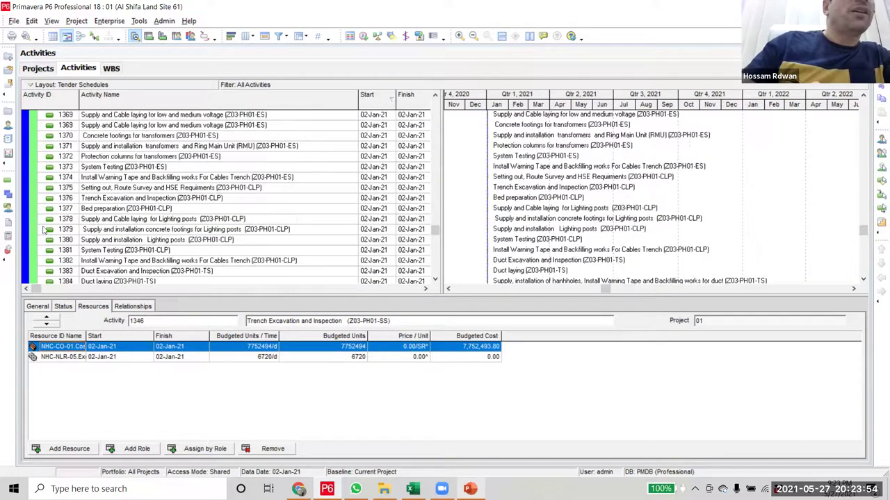
left_click(31, 235)
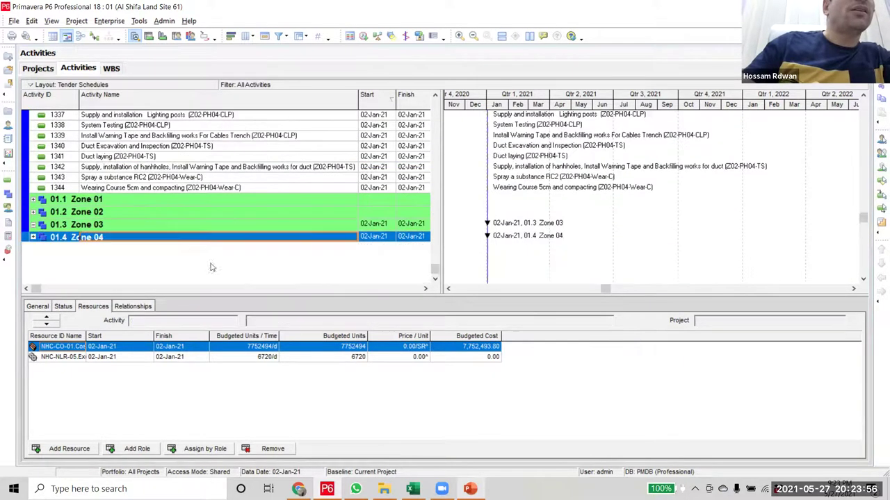
- Collapse Zone 03 and check activity 1344's resources, the last Zone 02 activity
left_click(284, 256)
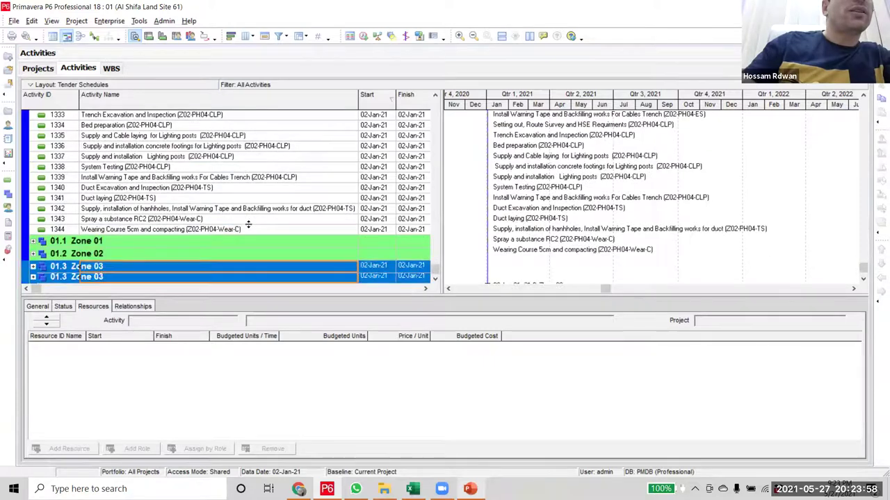
left_click(248, 221)
scroll(248, 215, "up", 14)
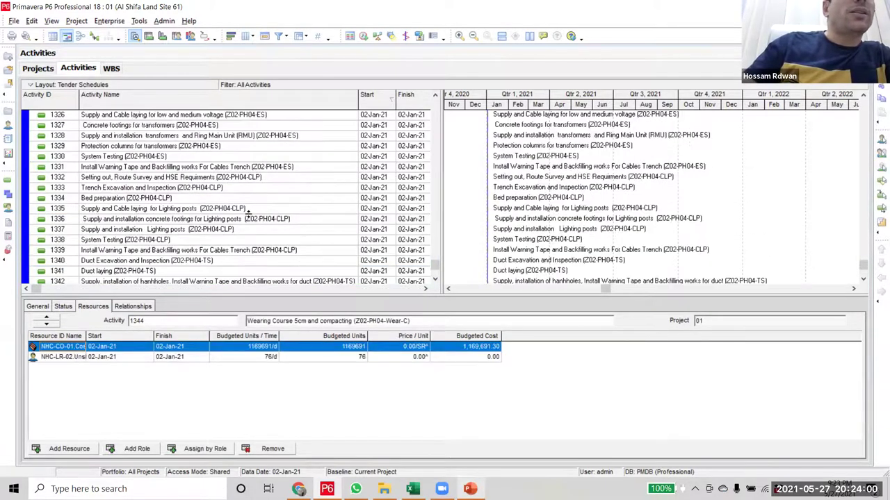
scroll(248, 215, "up", 14)
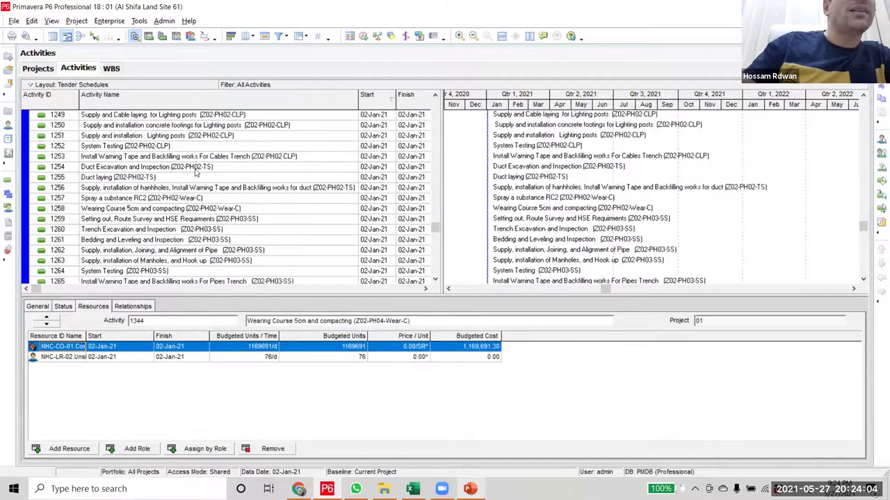
scroll(196, 174, "up", 3)
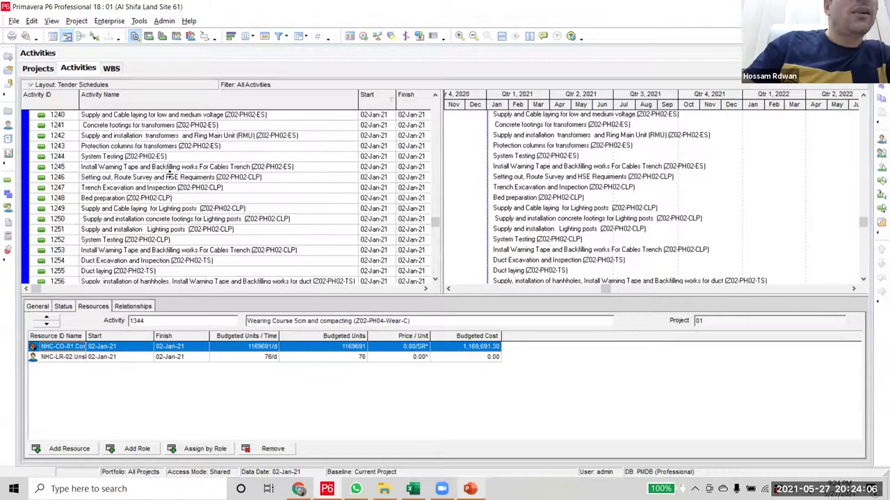
scroll(195, 175, "up", 3)
scroll(160, 172, "up", 3)
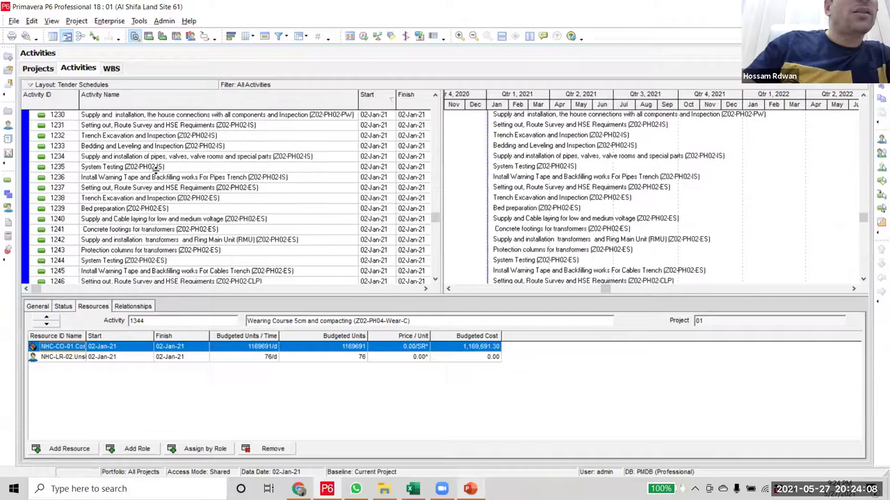
scroll(167, 177, "up", 7)
- Review activities 1204, 1177 and 1169–1173 to locate the Z02-PH04 range
left_click(205, 136)
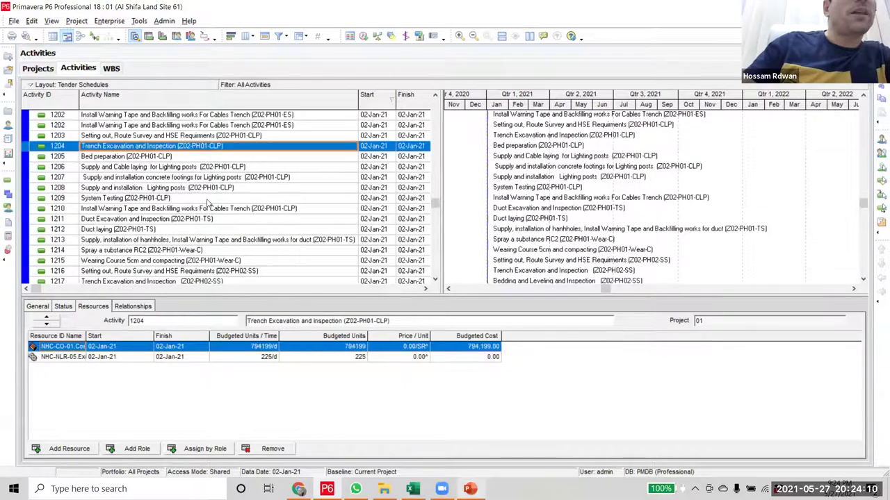
scroll(209, 139, "up", 9)
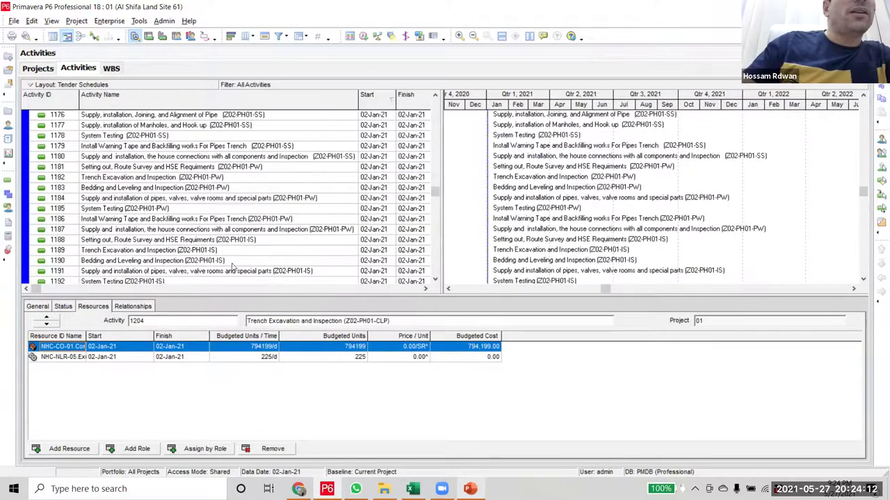
left_click(201, 125)
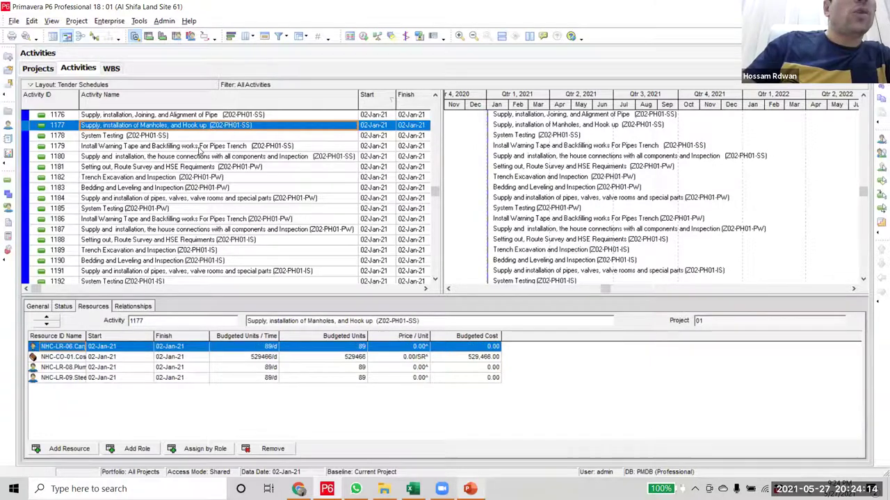
scroll(213, 186, "up", 6)
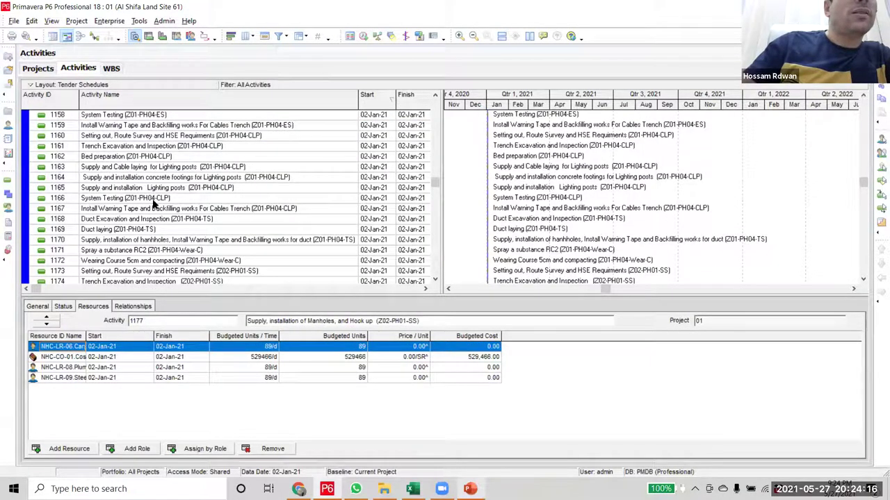
left_click(142, 232)
left_click(173, 250)
left_click(188, 260)
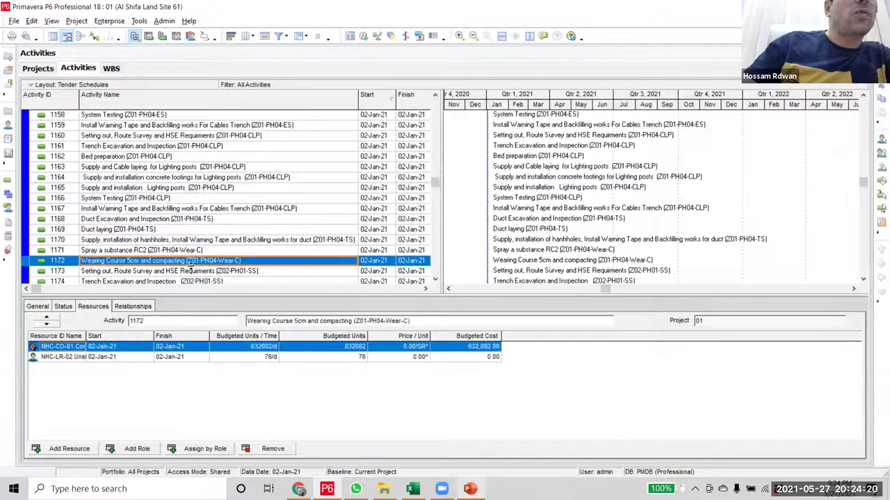
scroll(200, 257, "down", 1)
scroll(200, 257, "down", 1)
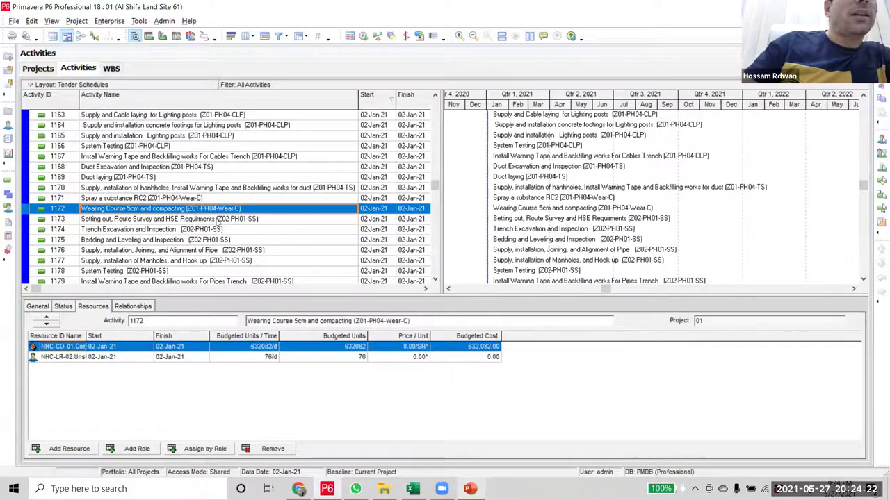
left_click(215, 220)
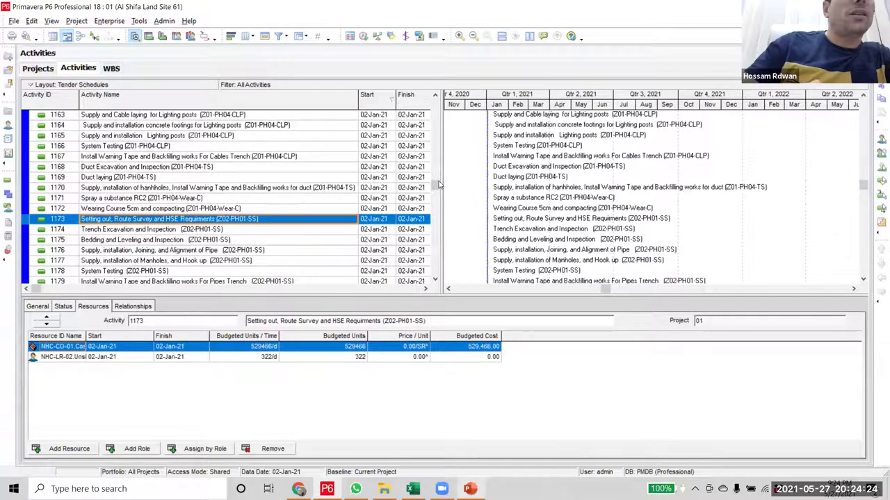
- Select the Z02-PH04 activities through 1344 and move them into 01.2 Zone 02
left_click_drag(435, 186, 436, 271)
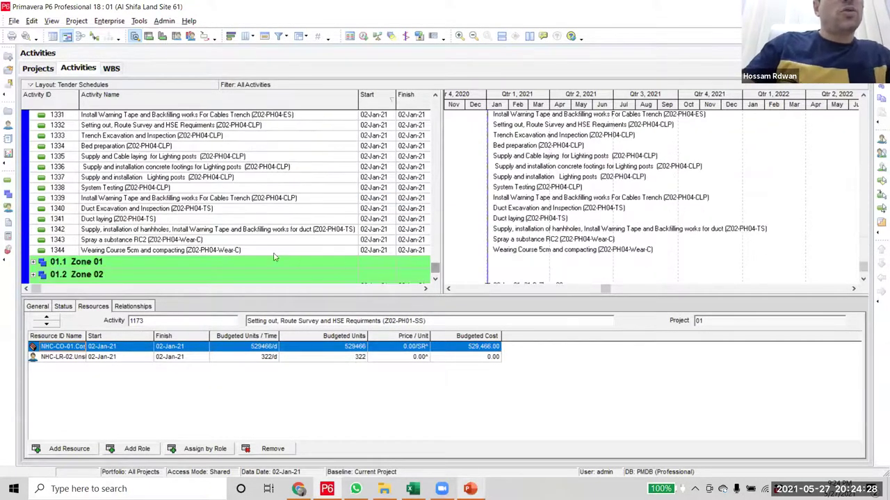
left_click(189, 255, "shift")
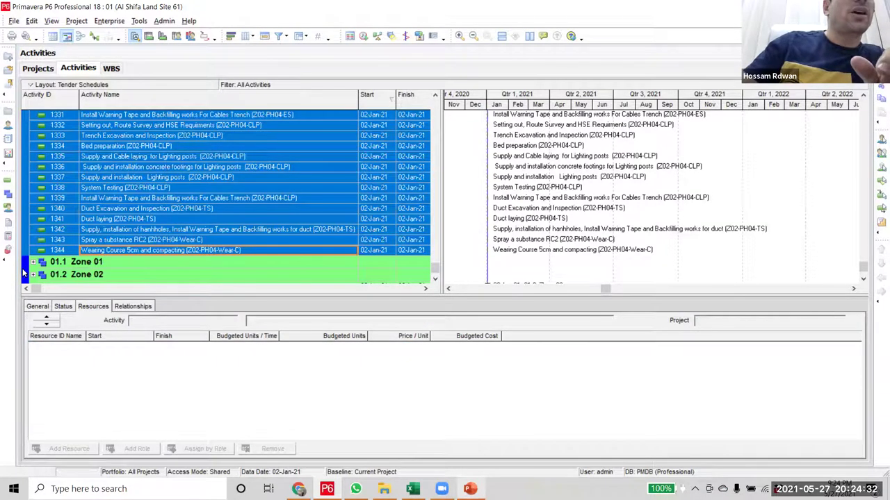
left_click(24, 273, "ctrl")
key("Delete")
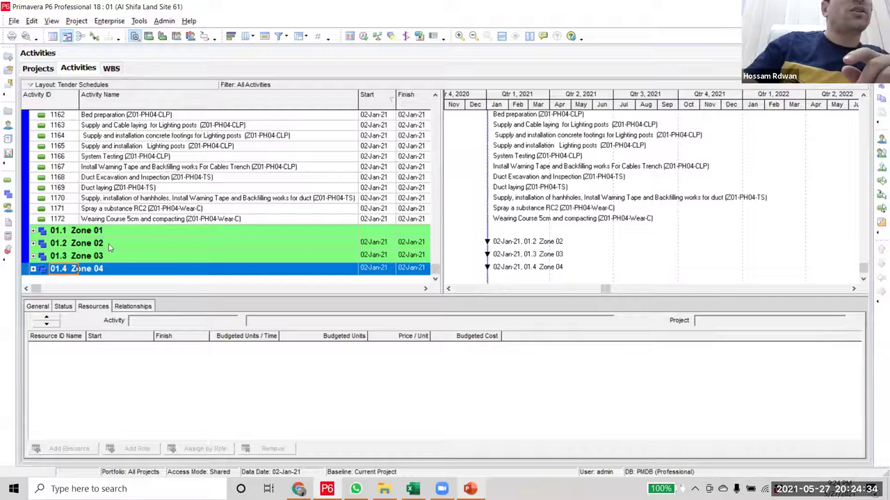
left_click(110, 248)
- Return to the top of the list at activity 1001, then jump to the end
scroll(145, 271, "up", 3)
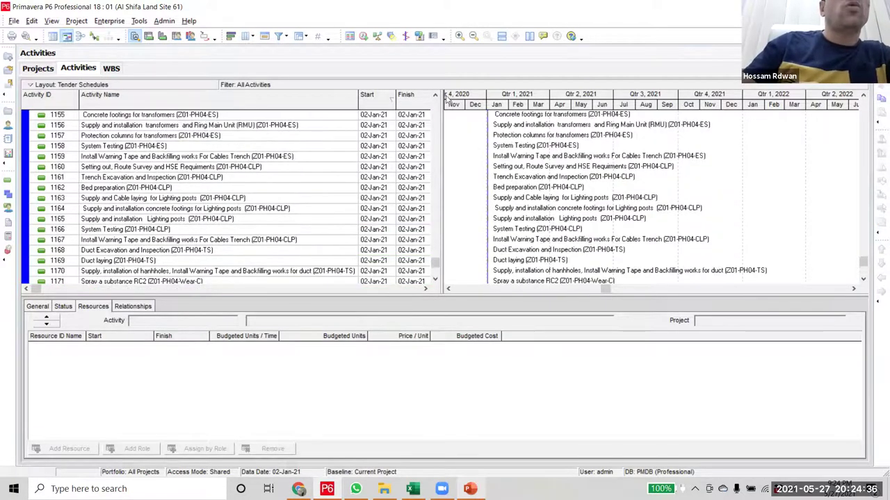
left_click_drag(436, 263, 438, 108)
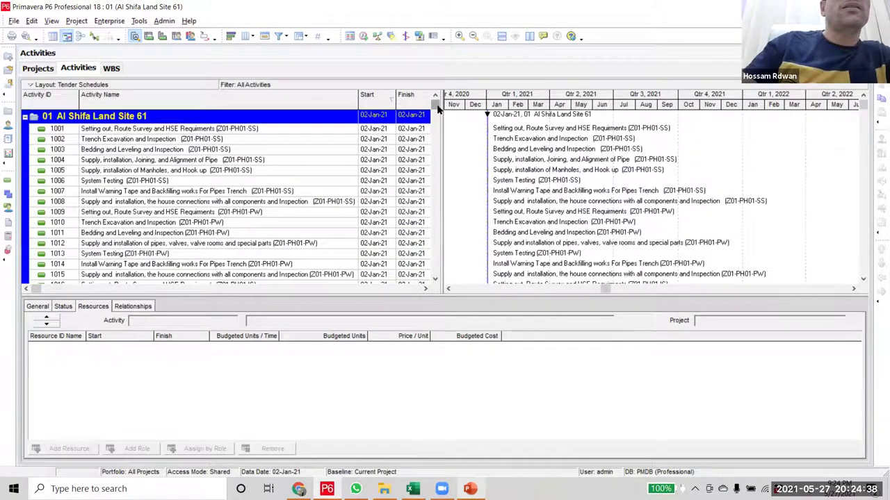
key("Down")
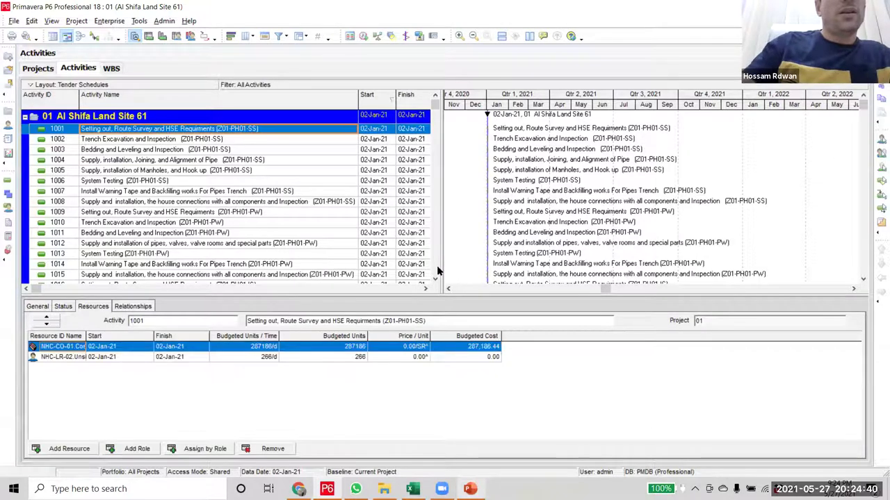
left_click(438, 270)
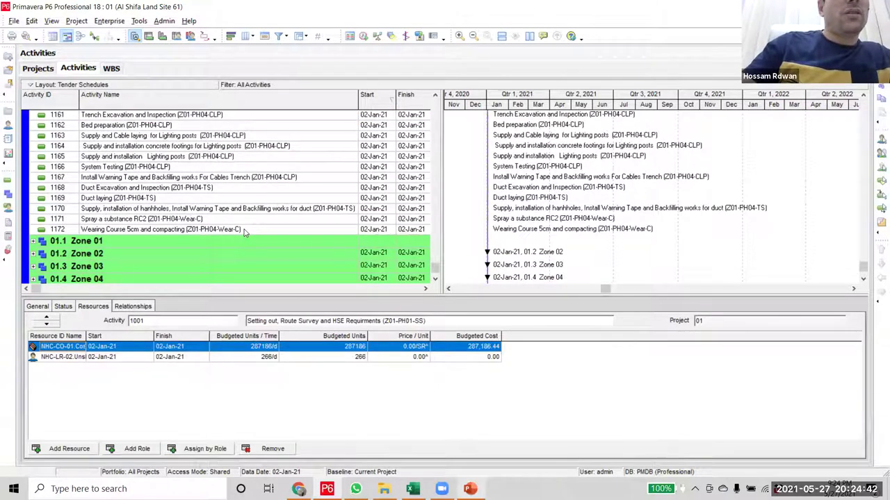
- Check the Zone 01 and Zone 04 WBS groups by expanding and collapsing them
left_click(25, 222)
left_click(26, 242)
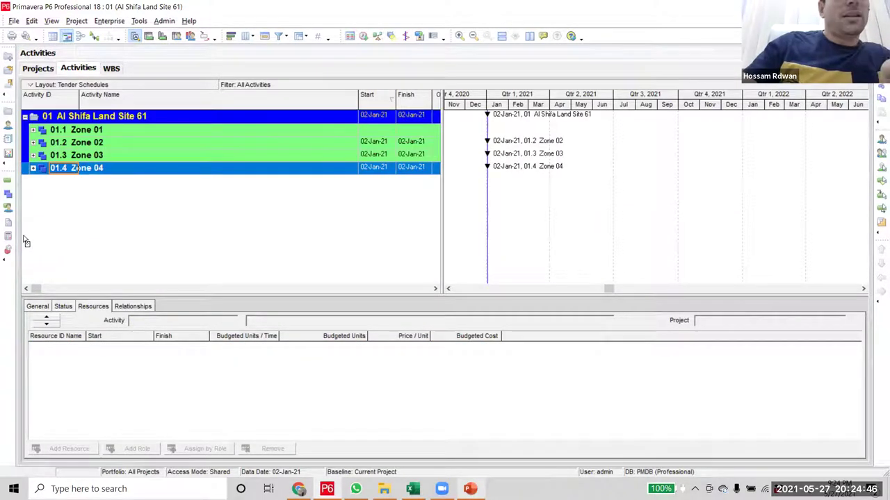
left_click(136, 132)
left_click(34, 131)
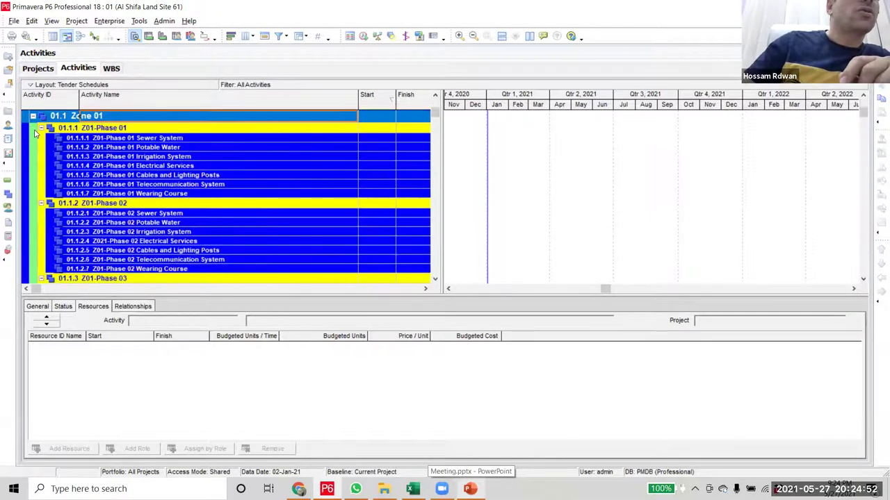
left_click(34, 117)
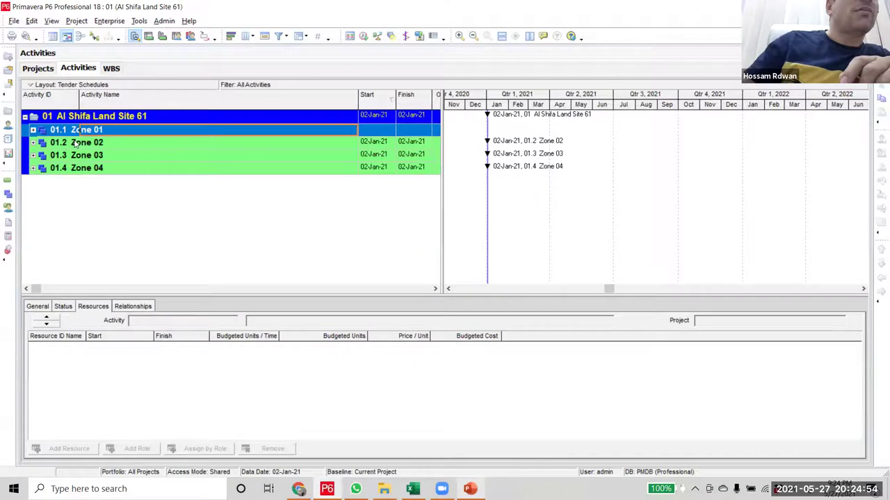
- Expand Zone 02, select activities 1001 through the last Z01 activity, and drag them onto 01.1 Zone 01
left_click(75, 142)
left_click(33, 143)
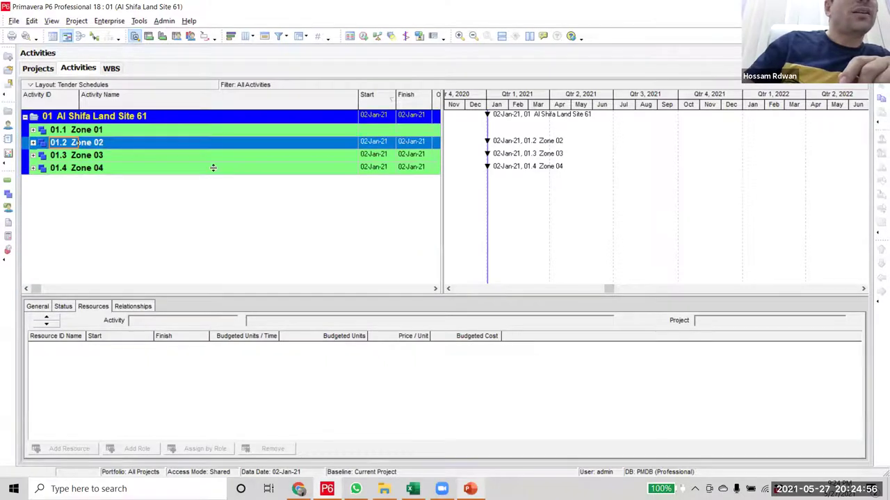
key("Down")
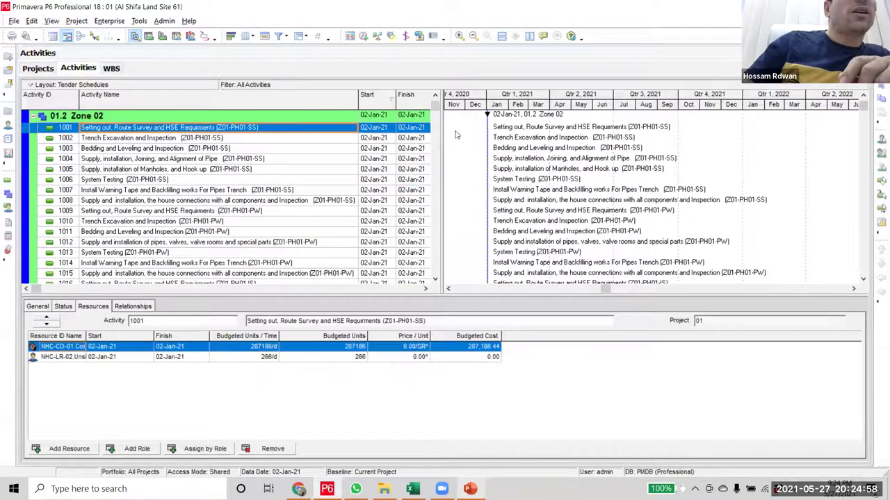
scroll(435, 115, "down", 2)
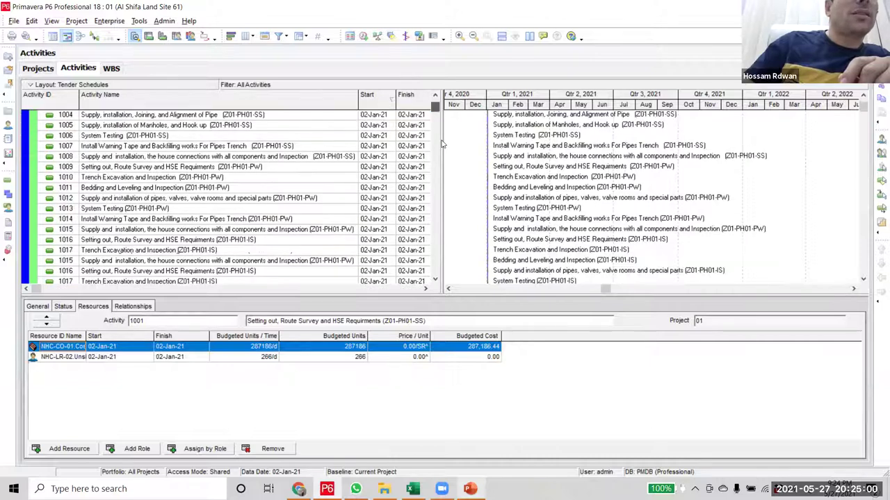
scroll(442, 144, "down", 15)
scroll(448, 166, "down", 14)
scroll(457, 186, "down", 11)
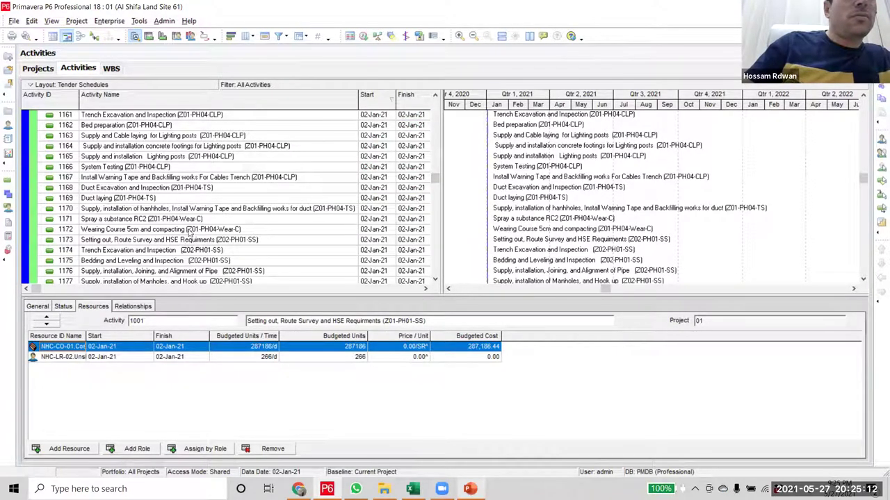
left_click_drag(188, 231, 11, 248)
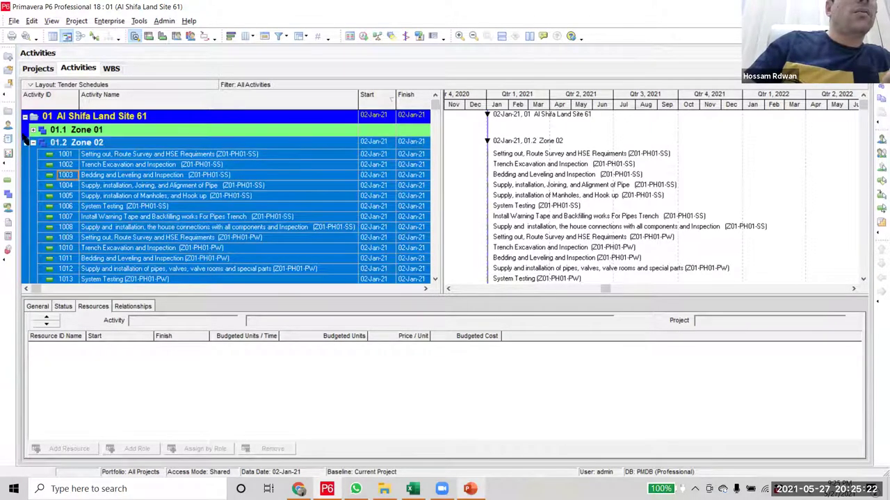
left_click(32, 142)
left_click(84, 131)
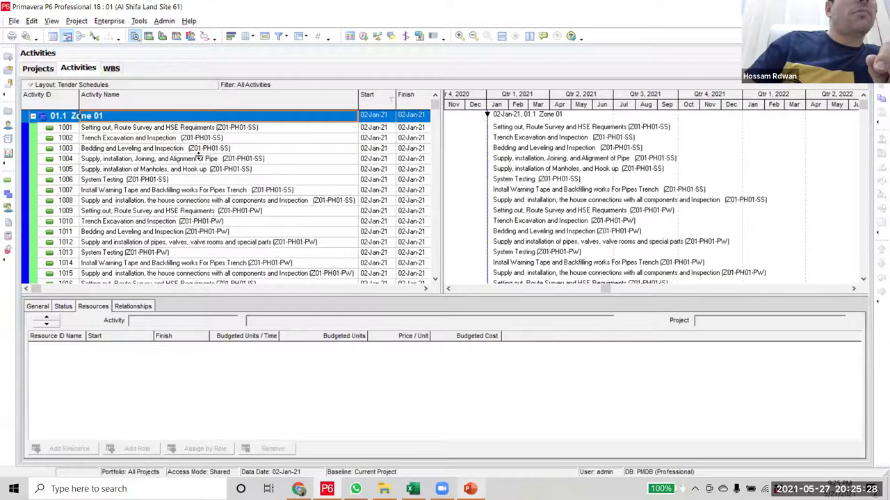
- Expand Zone 01 to verify the moved Z01 activities
left_click(202, 142)
scroll(217, 278, "down", 3)
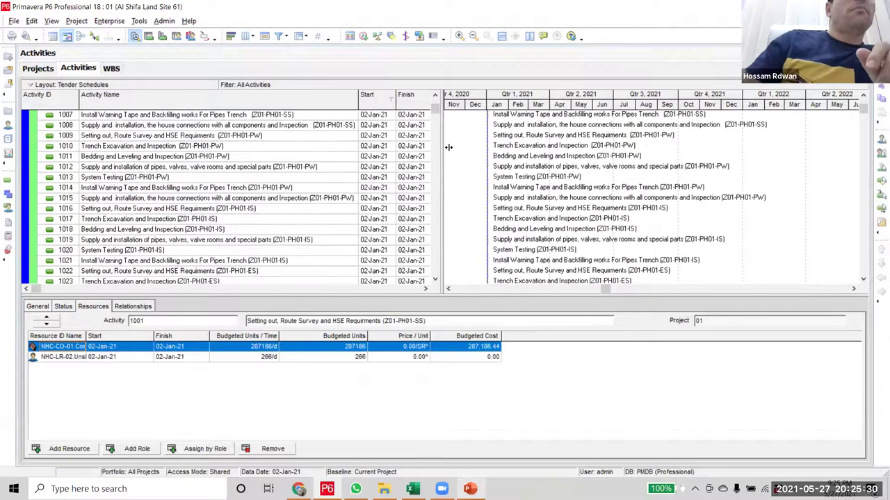
scroll(447, 174, "down", 7)
scroll(417, 278, "down", 15)
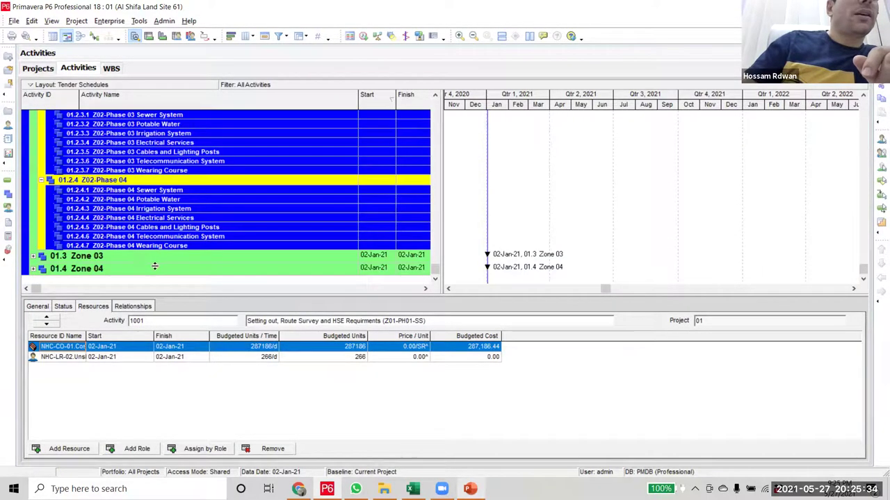
- Expand Zone 04 and locate activity 1645, the Zone 04 wearing course
double_click(155, 268)
scroll(377, 254, "down", 6)
scroll(377, 254, "down", 5)
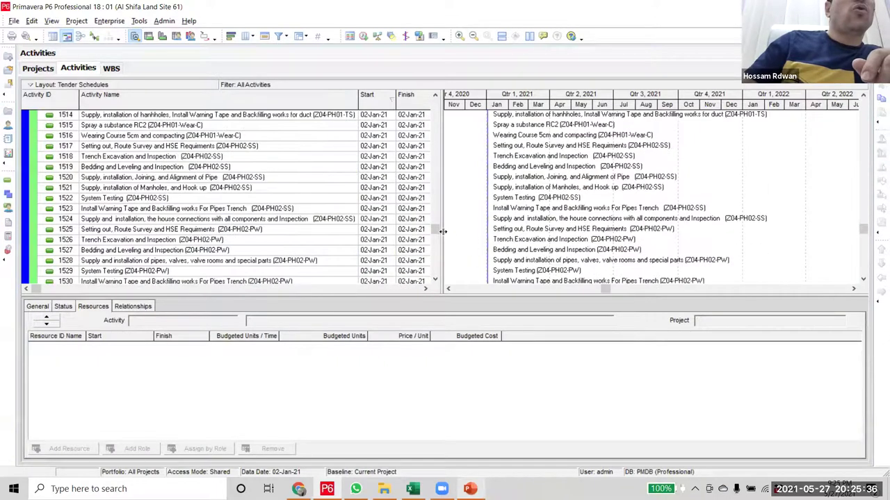
scroll(440, 275, "down", 3)
scroll(440, 271, "down", 5)
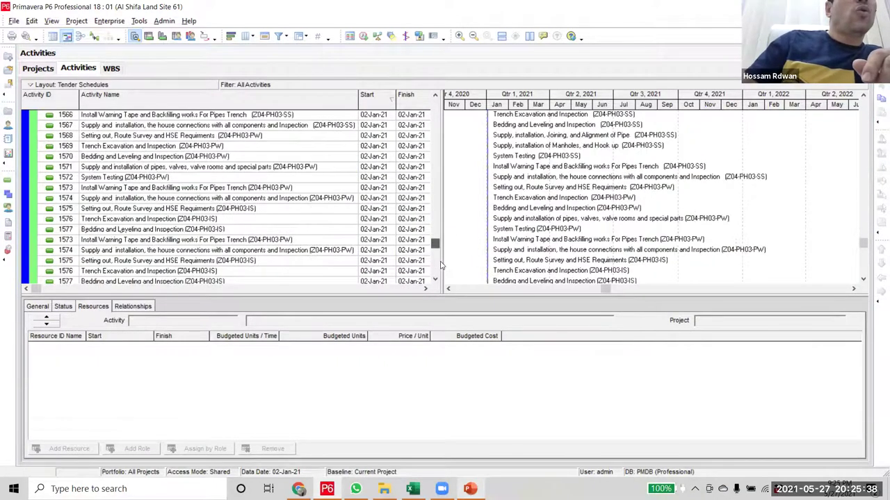
scroll(440, 263, "down", 8)
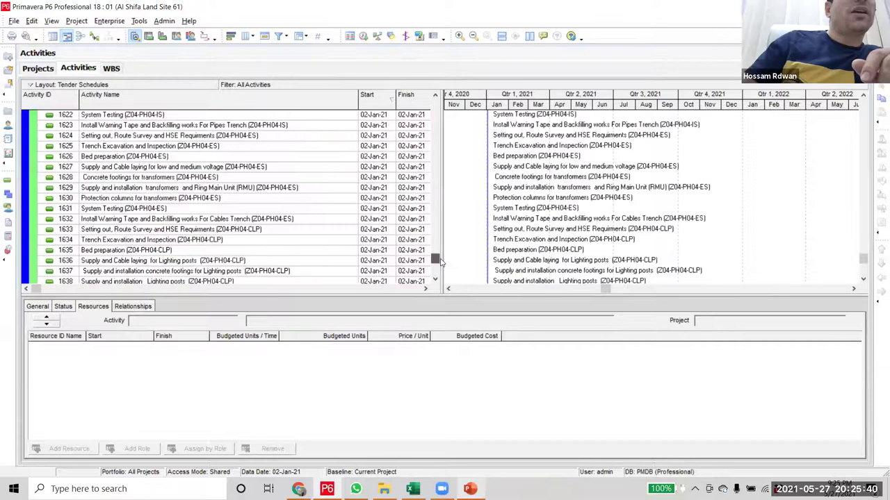
scroll(239, 253, "down", 5)
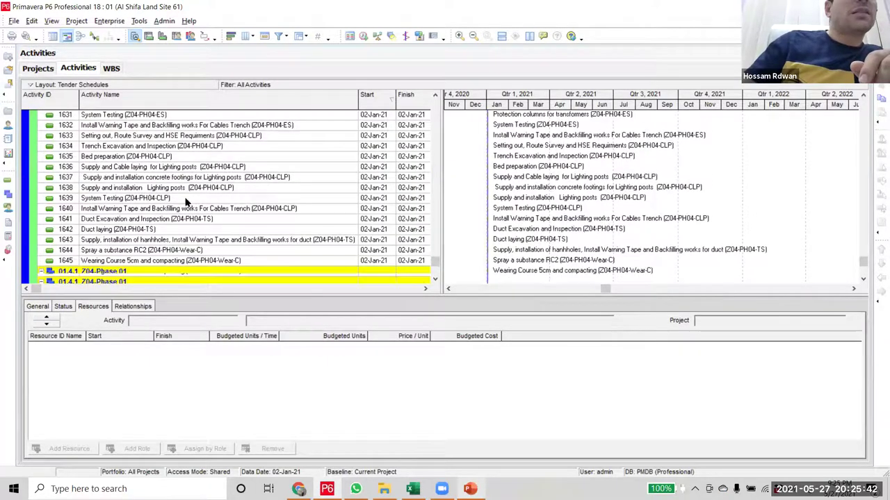
left_click(202, 198)
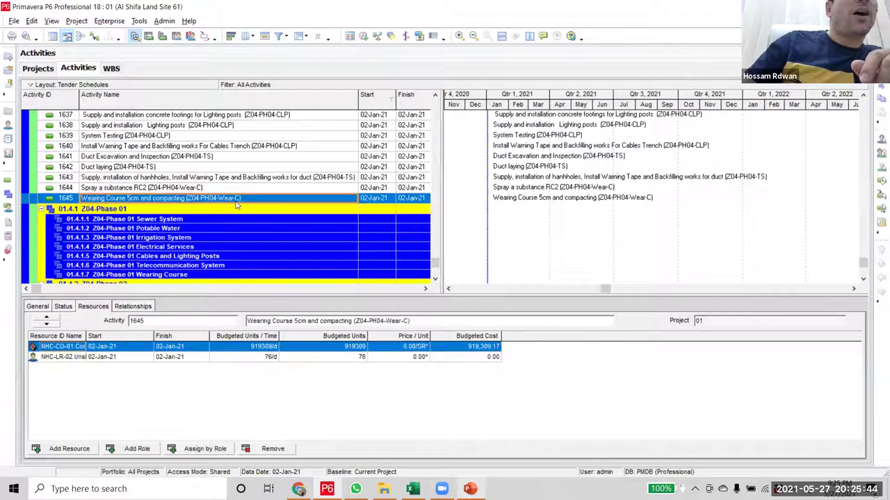
scroll(236, 203, "up", 4)
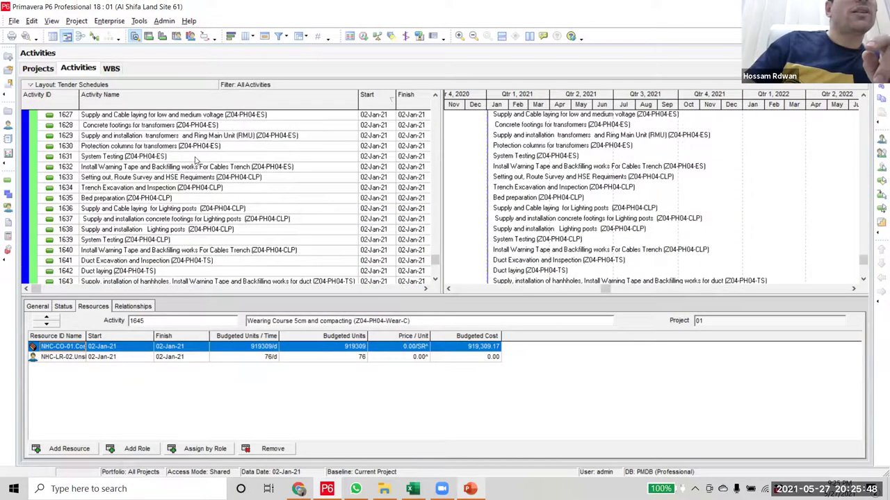
scroll(187, 201, "down", 8)
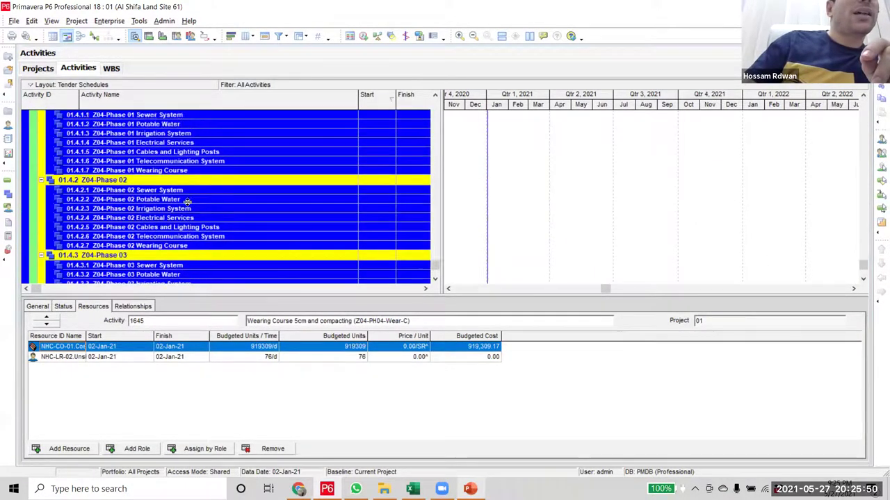
scroll(37, 201, "up", 3)
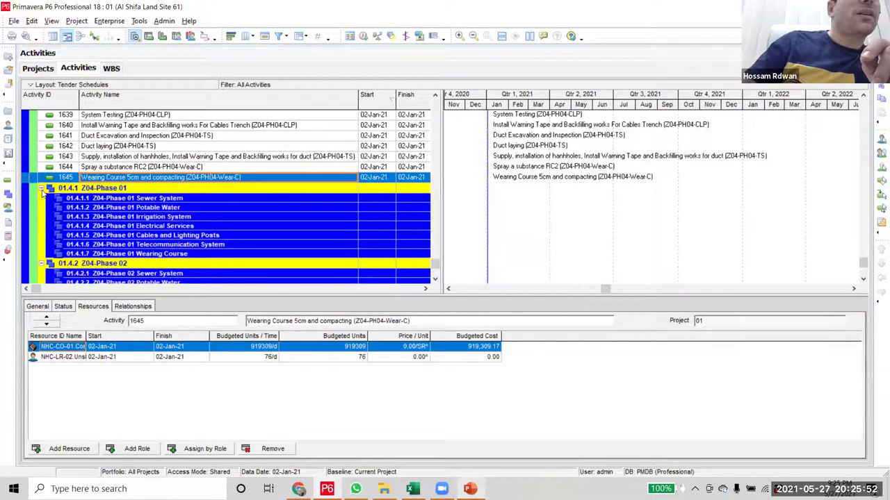
- Collapse the Z04-Phase 01, 02 and 03 groups and select Z04-Phase 04
left_click(42, 189)
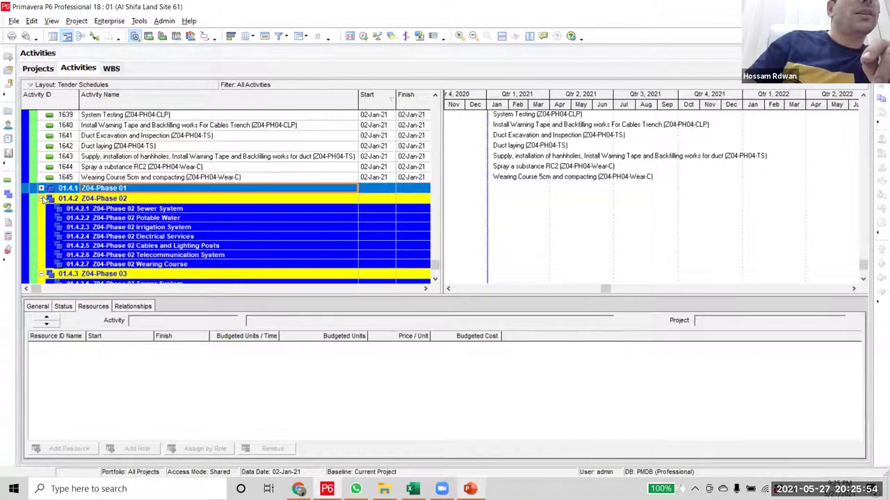
left_click(42, 199)
left_click(41, 208)
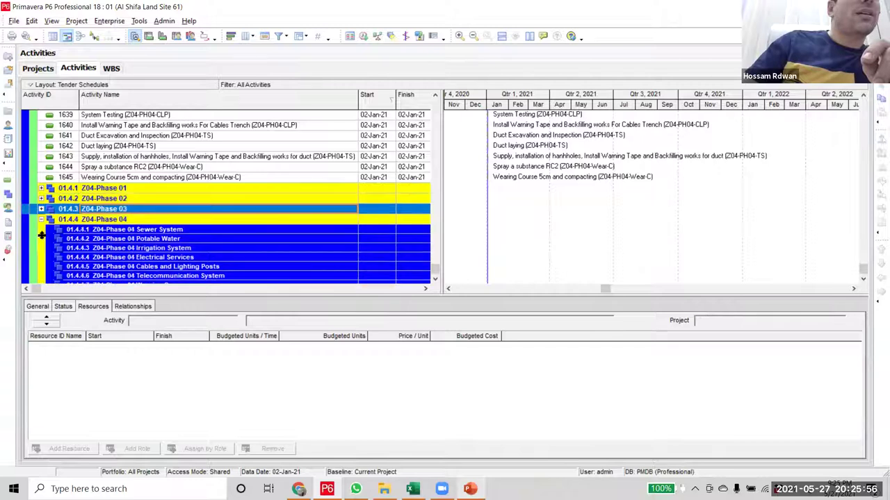
scroll(160, 242, "down", 1)
left_click(143, 209)
scroll(146, 223, "up", 1)
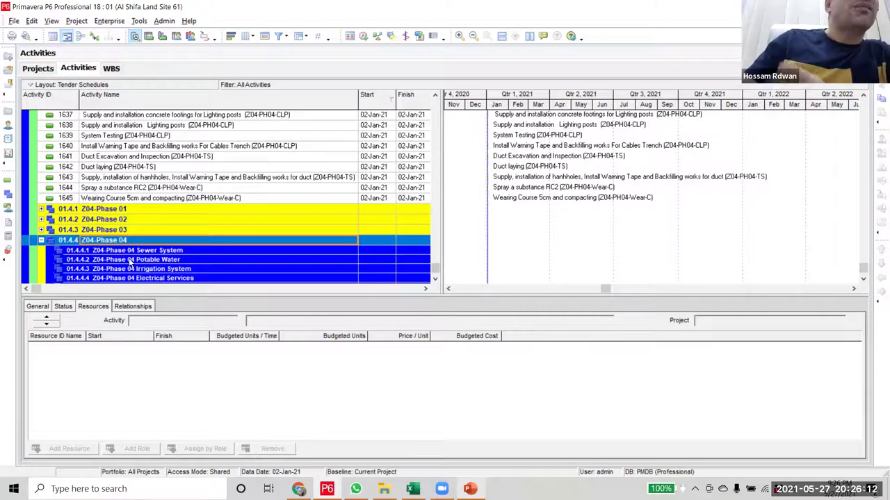
- Select activity 1645 Wearing Course 5cm and compacting, reviewing 1644 just above it
left_click(215, 200)
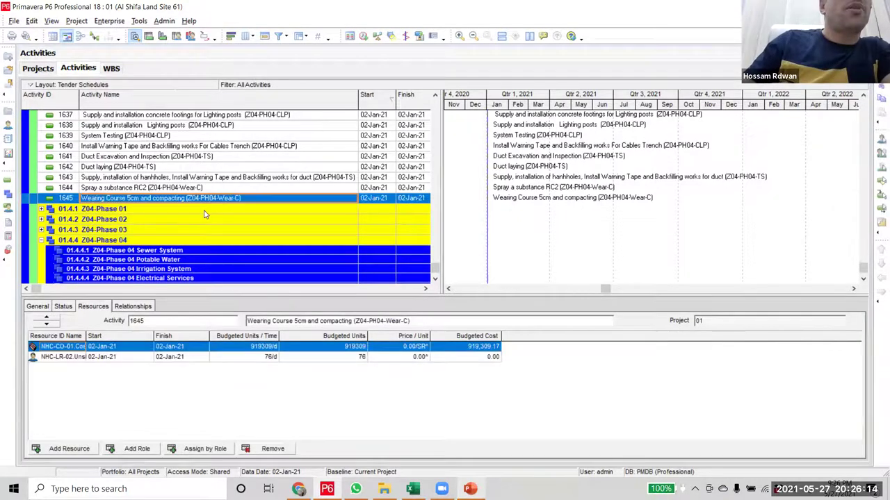
scroll(206, 215, "up", 1)
scroll(199, 213, "up", 4)
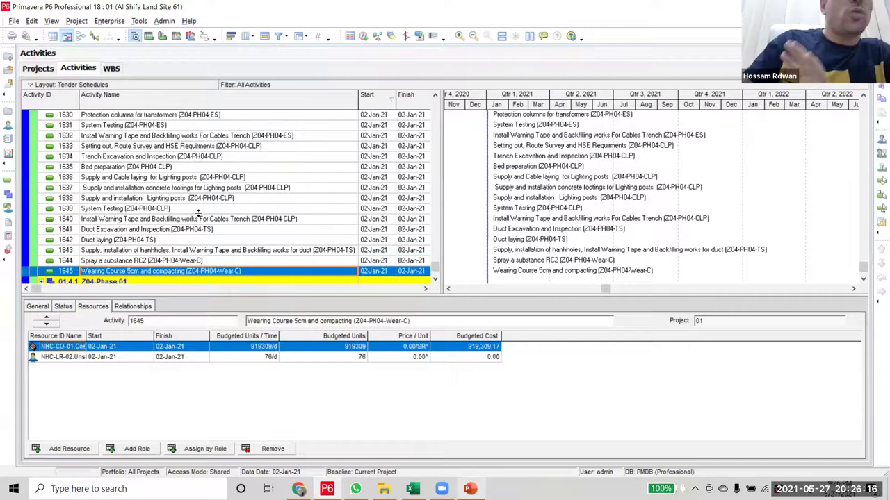
scroll(199, 213, "up", 1)
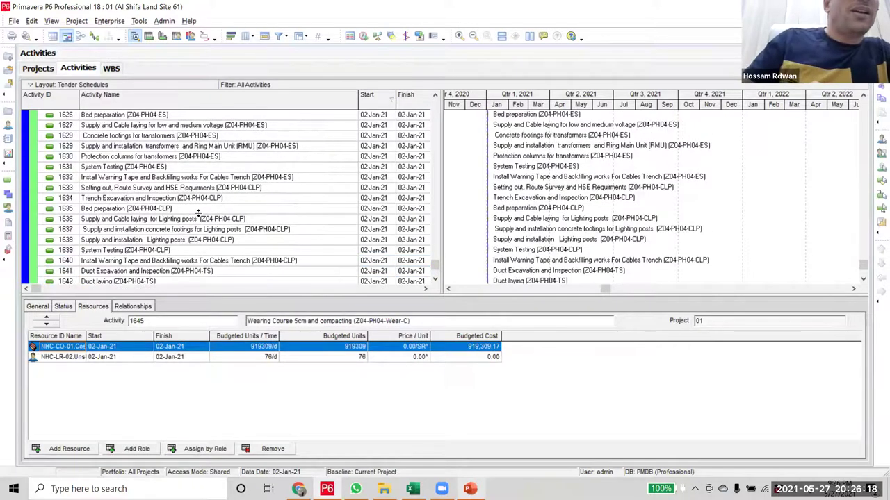
scroll(199, 215, "up", 3)
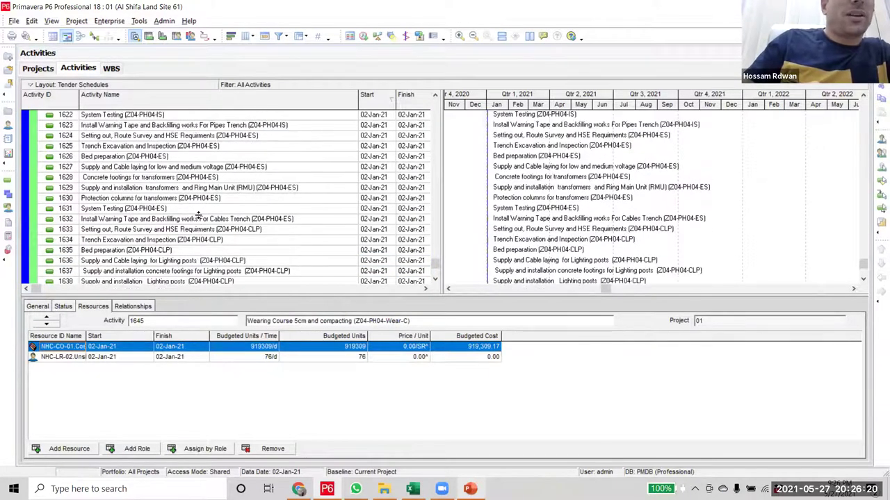
scroll(199, 213, "up", 2)
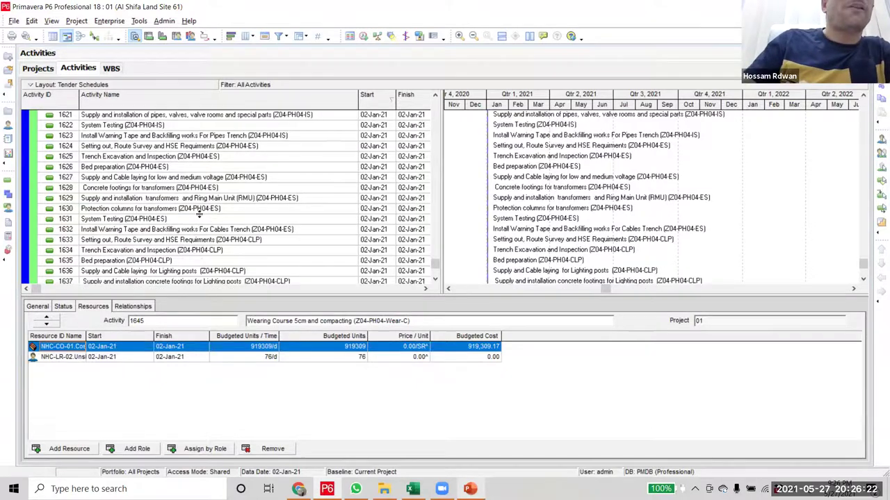
scroll(187, 215, "down", 7)
scroll(187, 213, "down", 2)
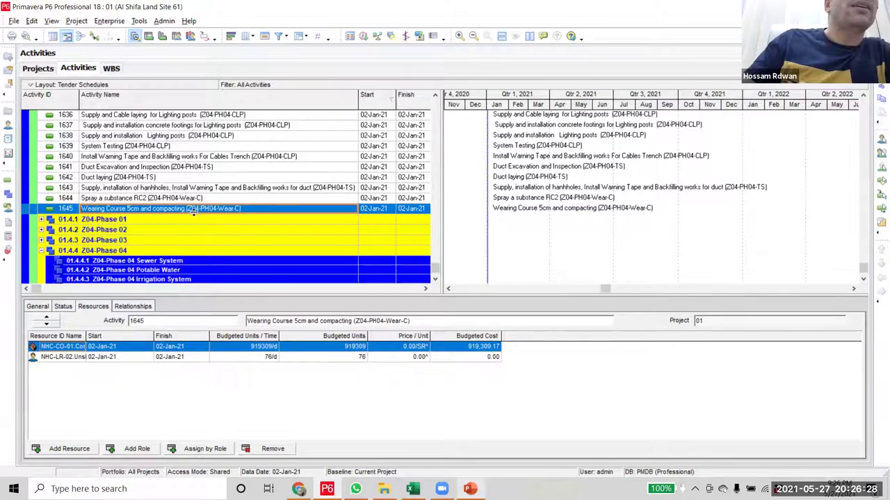
key("Up")
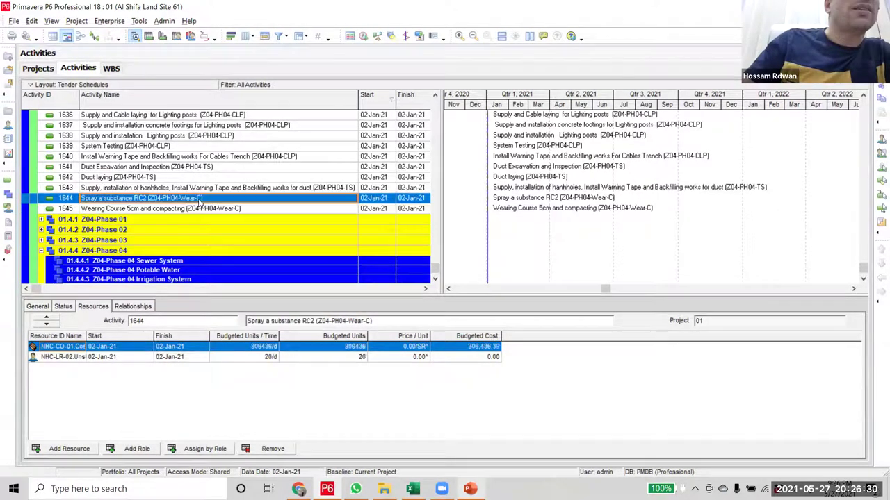
left_click(195, 211)
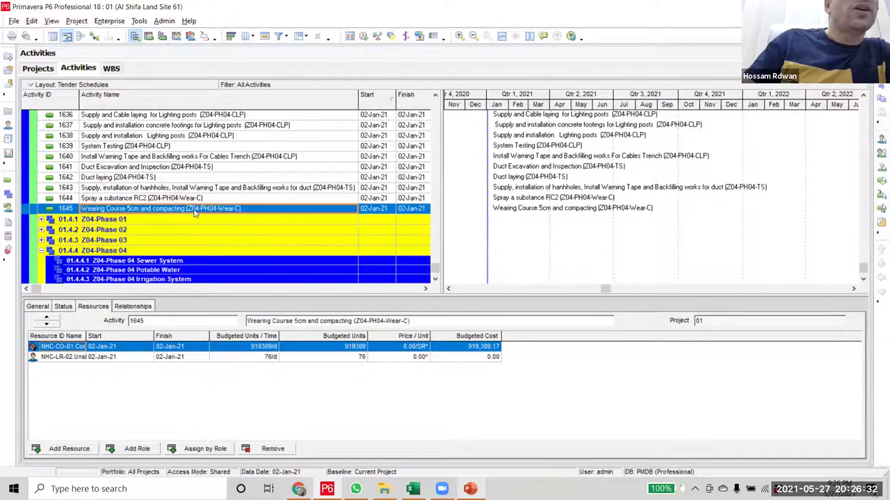
- Browse up through the Phase 04 activities, checking activity 1616's resources
scroll(209, 212, "up", 3)
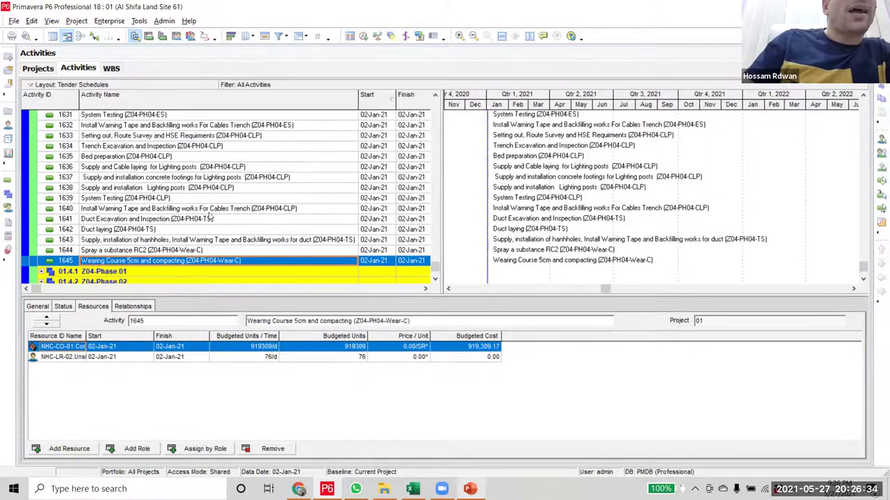
scroll(207, 212, "up", 5)
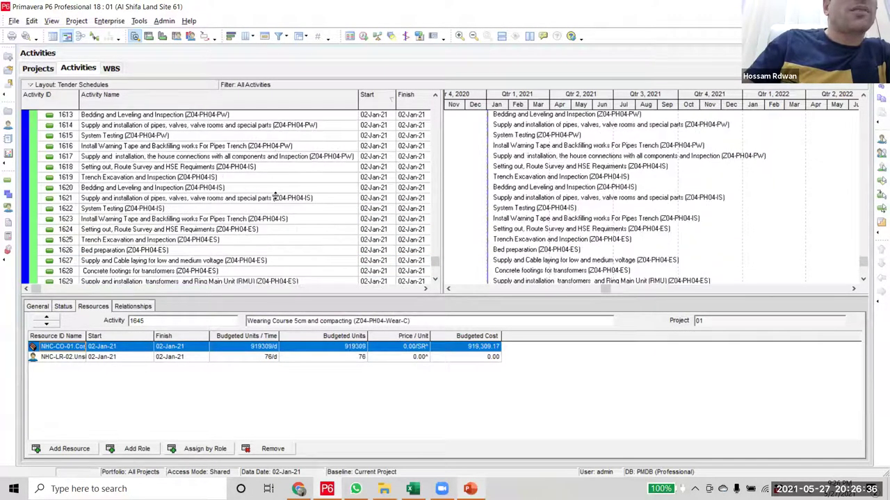
left_click(254, 146)
scroll(254, 150, "up", 4)
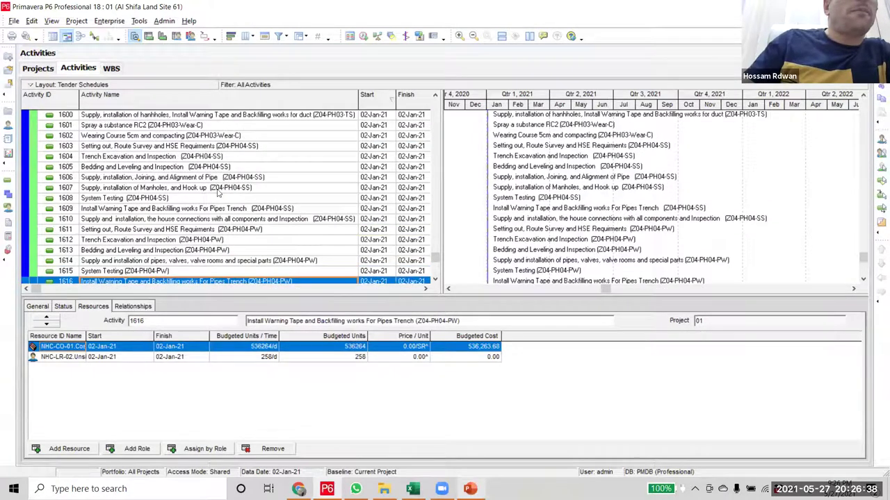
scroll(227, 152, "up", 2)
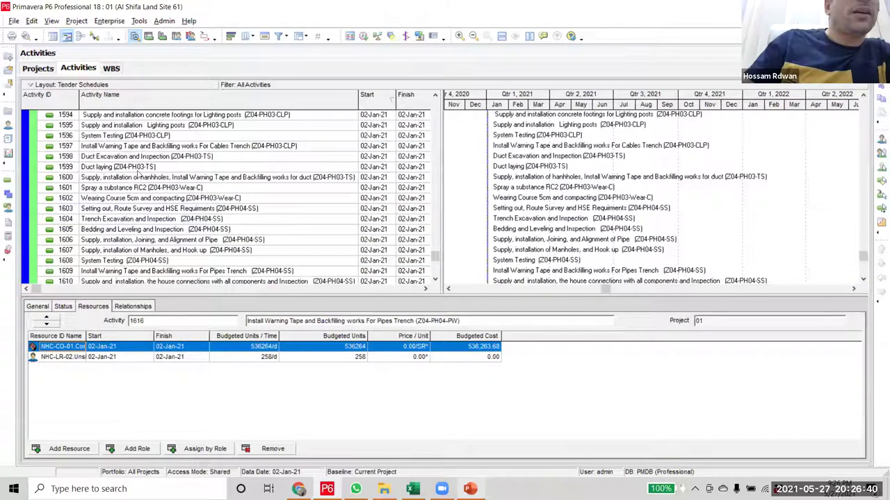
scroll(236, 199, "up", 1)
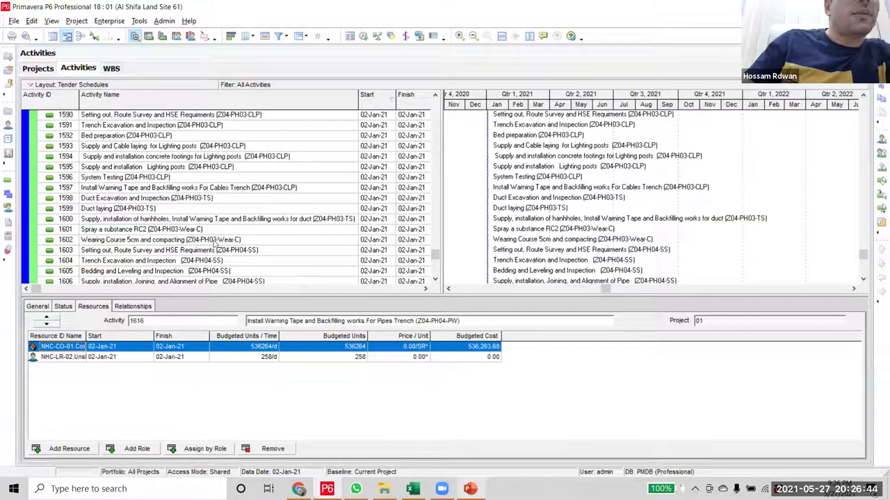
scroll(229, 208, "down", 2)
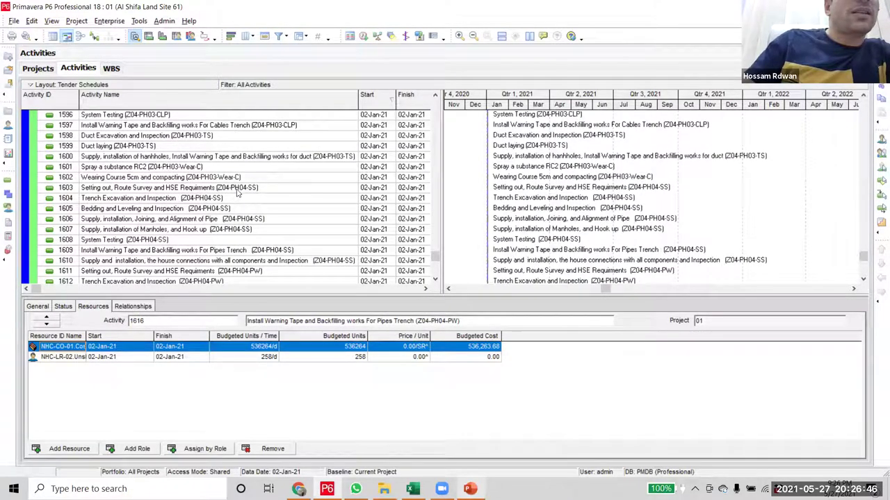
- Select activities 1603 through 1645 and place them under WBS 01.4.4 Z04-Phase 04
left_click(212, 189)
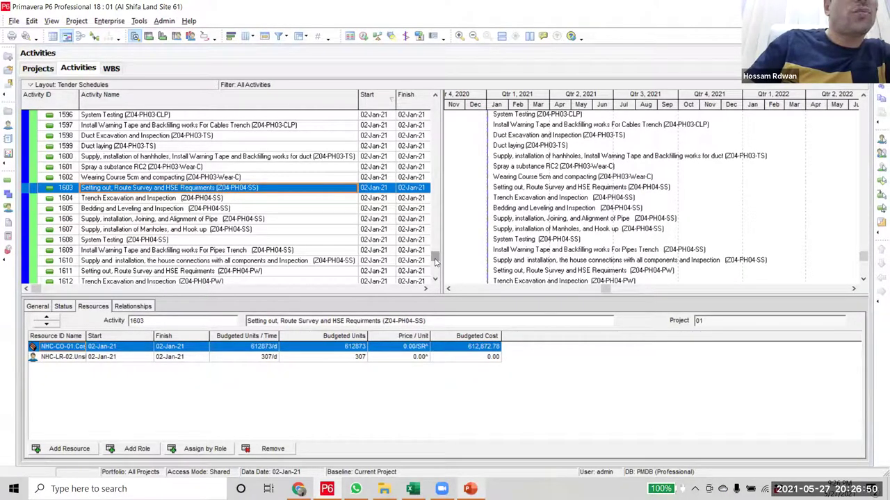
left_click_drag(432, 259, 439, 277)
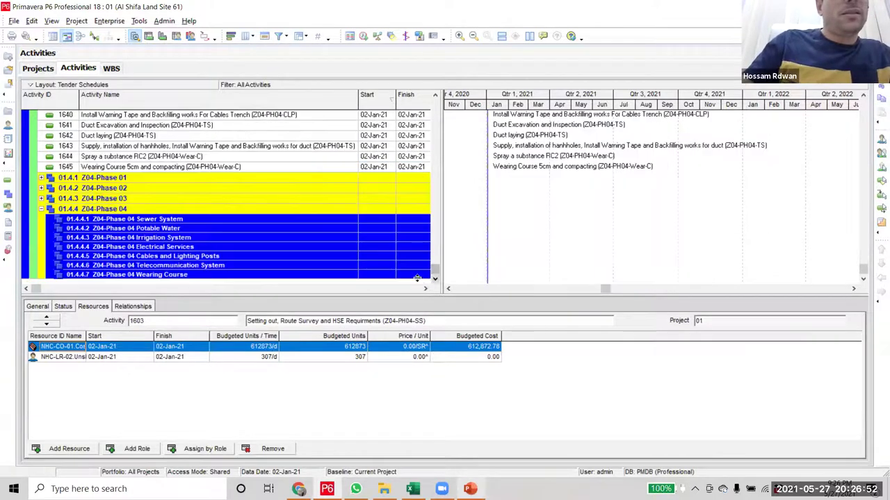
left_click(236, 167, "shift")
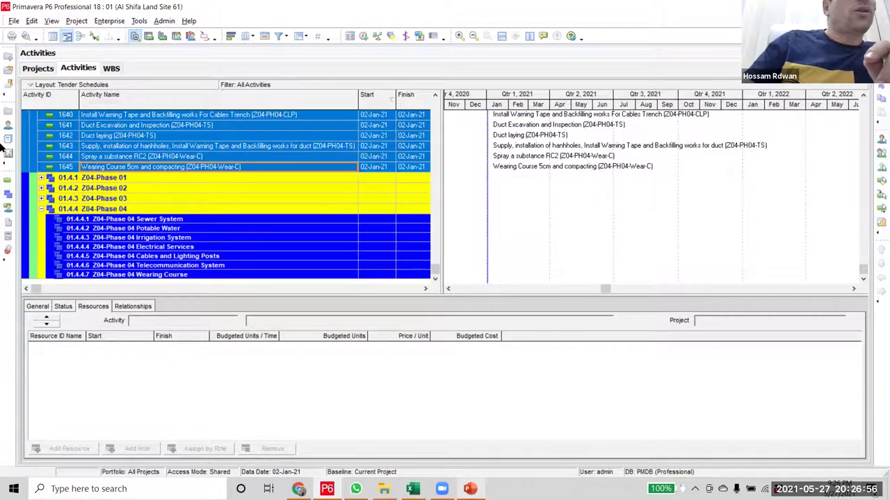
left_click(33, 210)
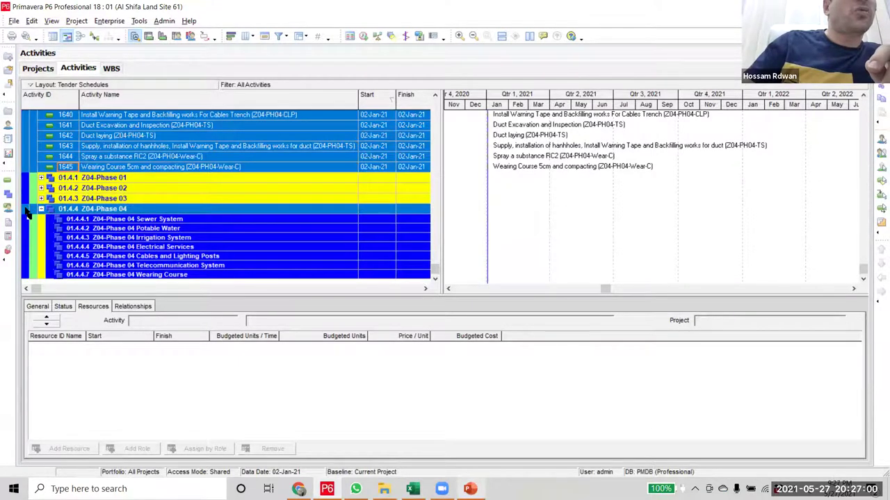
left_click(38, 226)
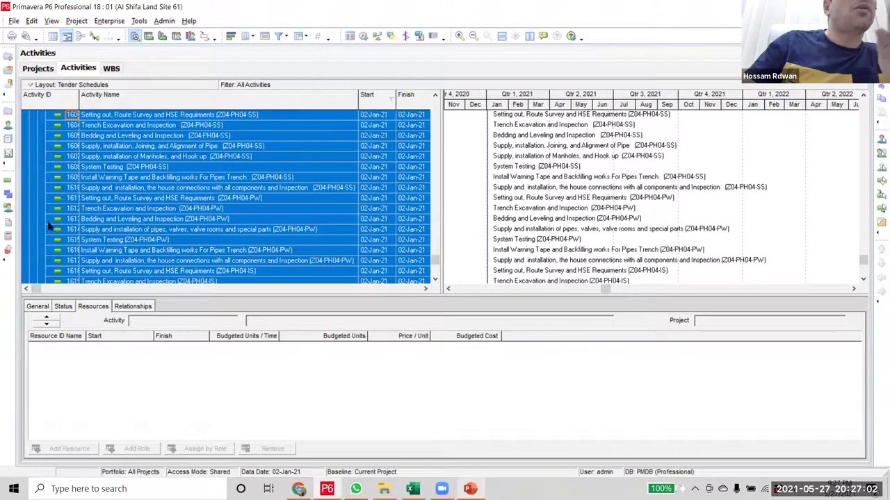
scroll(50, 224, "up", 3)
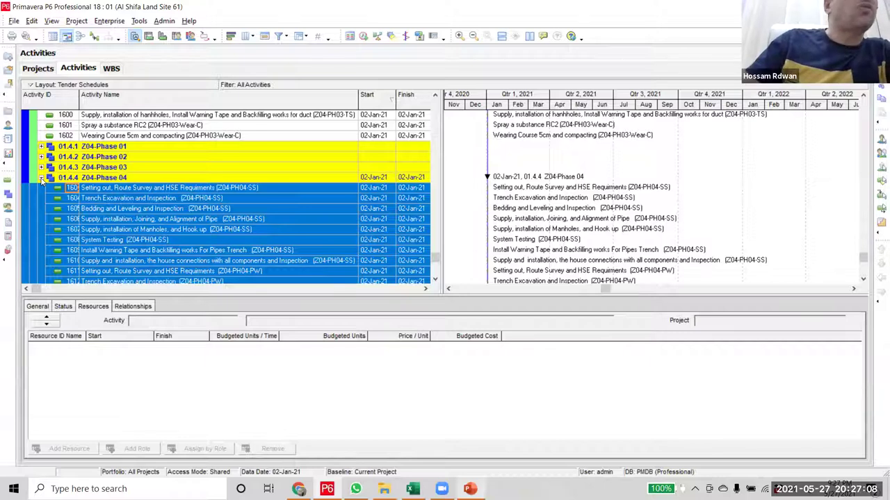
- Collapse Z04-Phase 04 and review activities upward from 1602
left_click(41, 178)
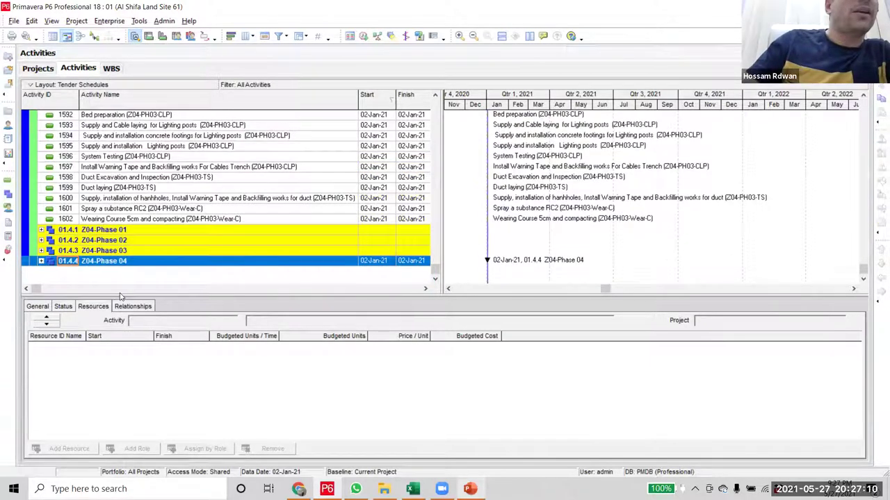
left_click(230, 219)
scroll(230, 222, "up", 3)
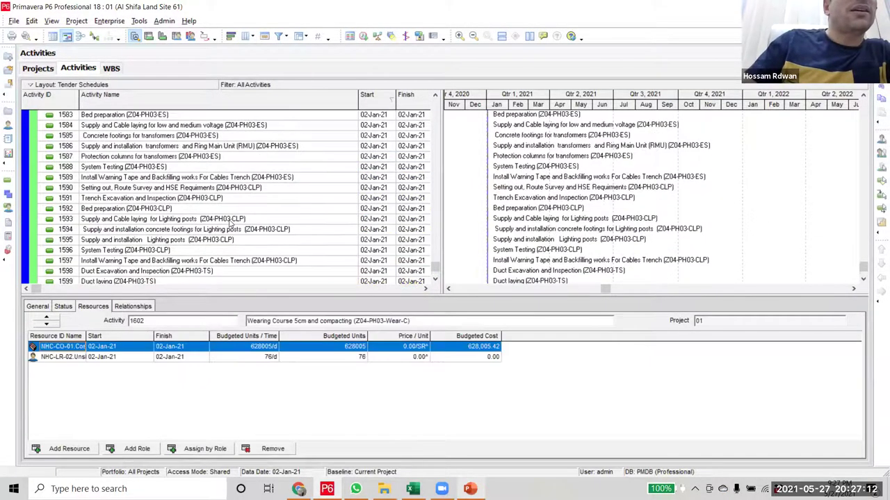
scroll(218, 199, "up", 3)
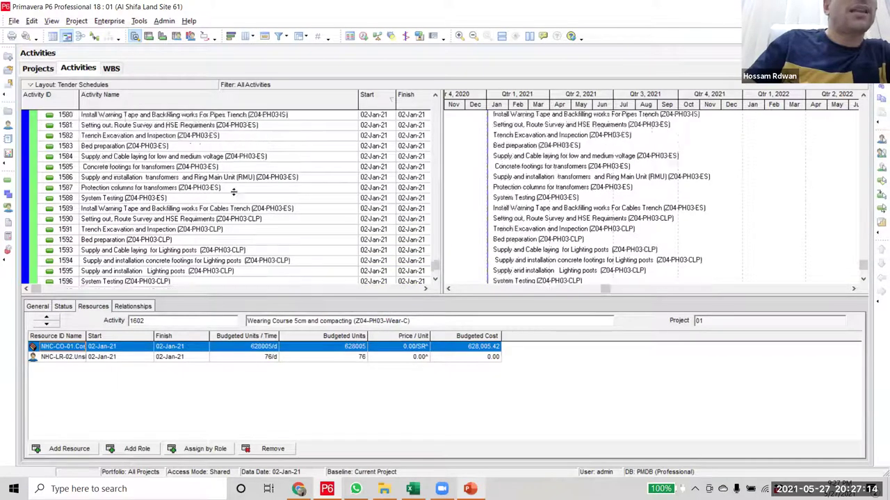
scroll(234, 193, "up", 2)
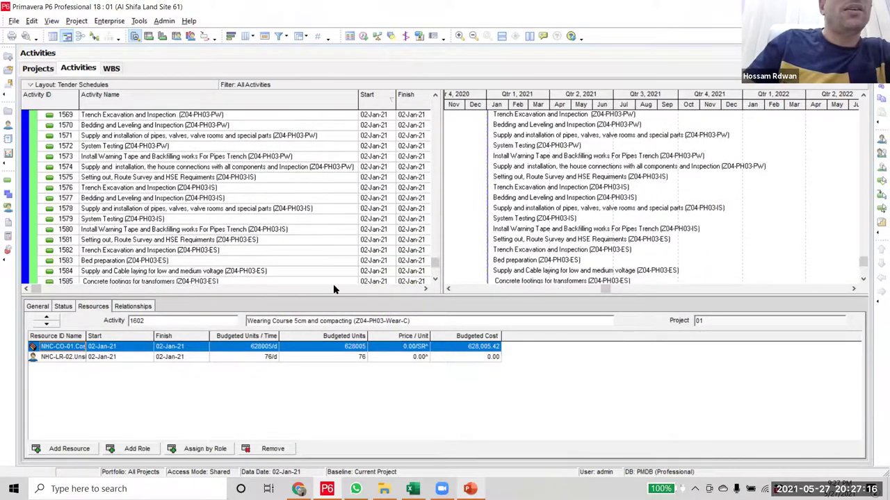
scroll(103, 221, "up", 4)
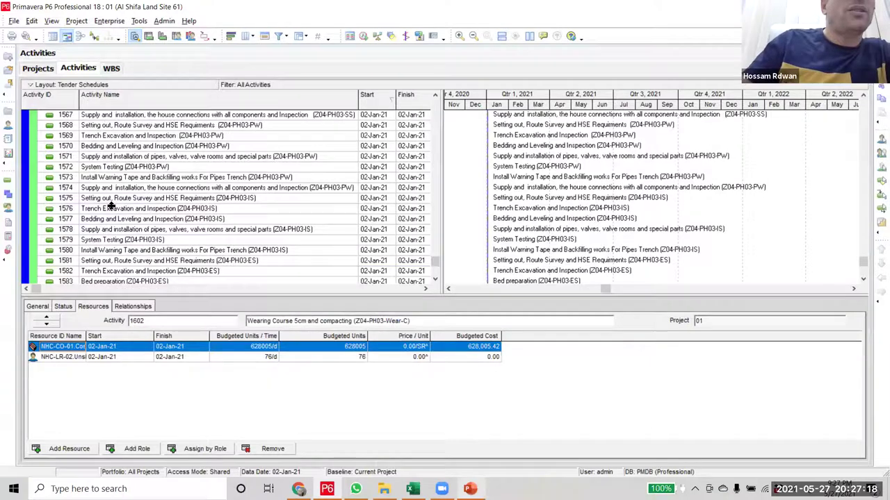
scroll(236, 160, "up", 2)
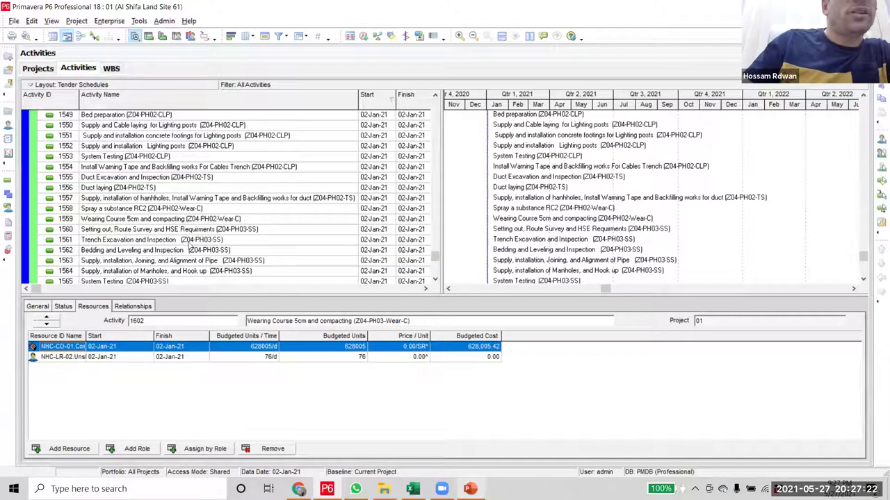
scroll(237, 200, "down", 1)
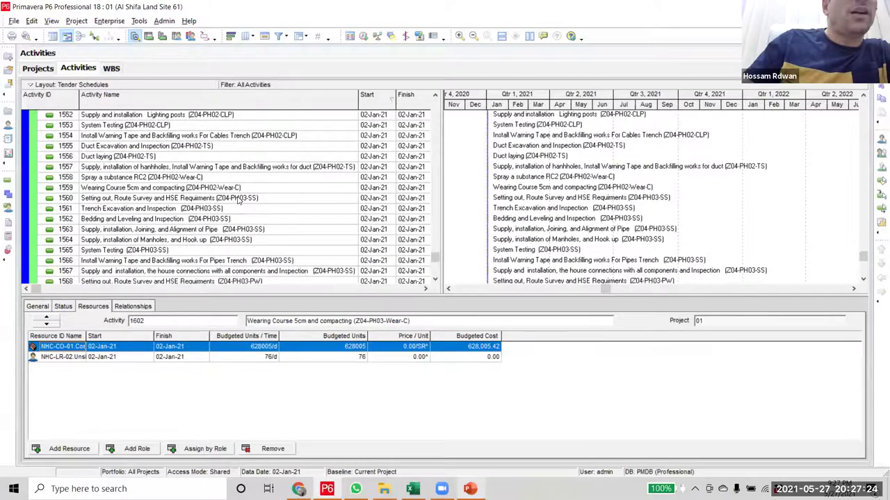
- Select activities 1560 through 1602 and drag them onto WBS 01.4.3 Z04-Phase 03
left_click(213, 196)
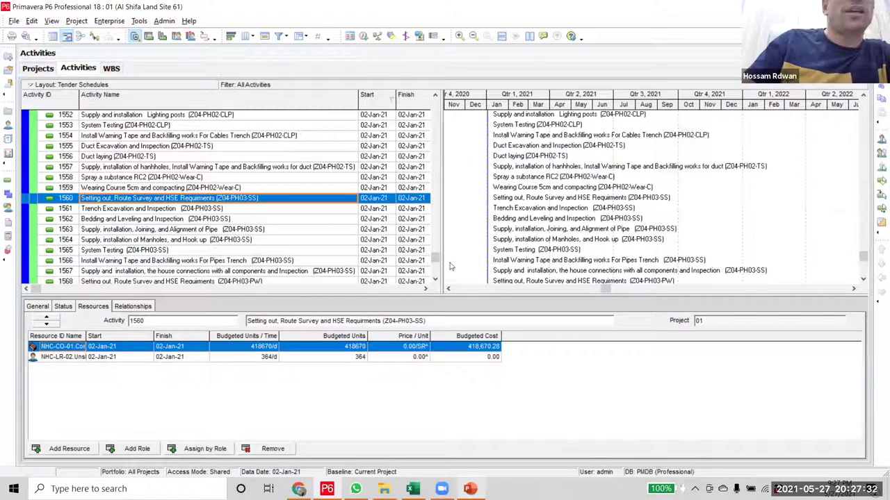
left_click_drag(436, 260, 407, 293)
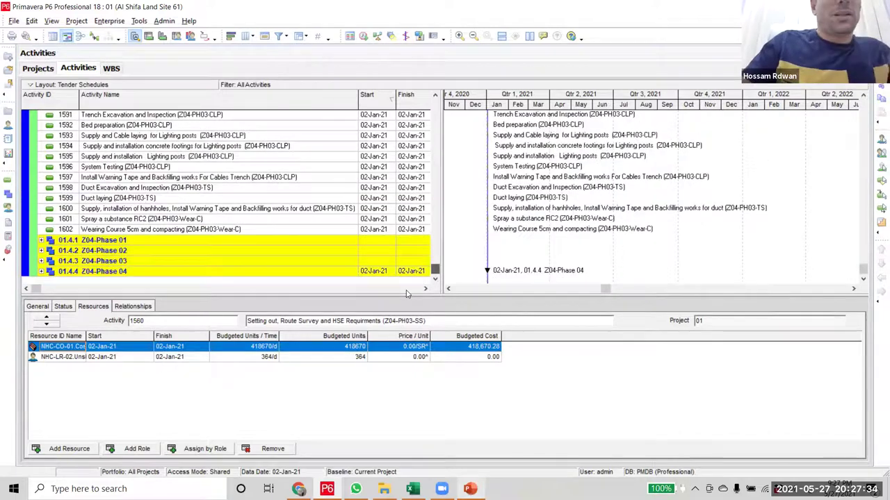
left_click(255, 230, "shift")
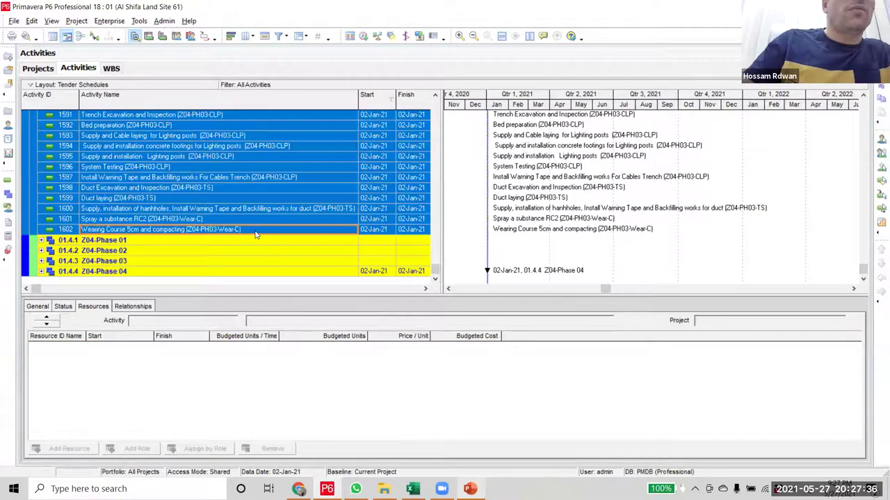
left_click(27, 234, "shift")
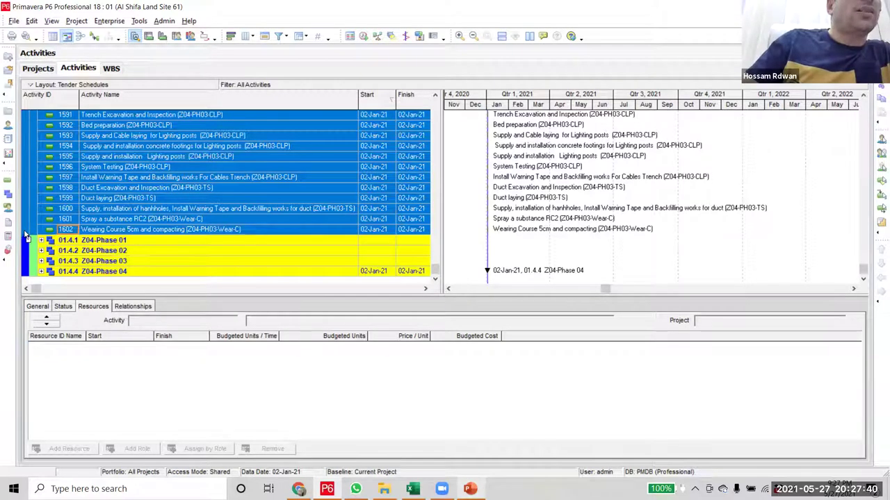
left_click(27, 241, "shift")
left_click(29, 251, "shift")
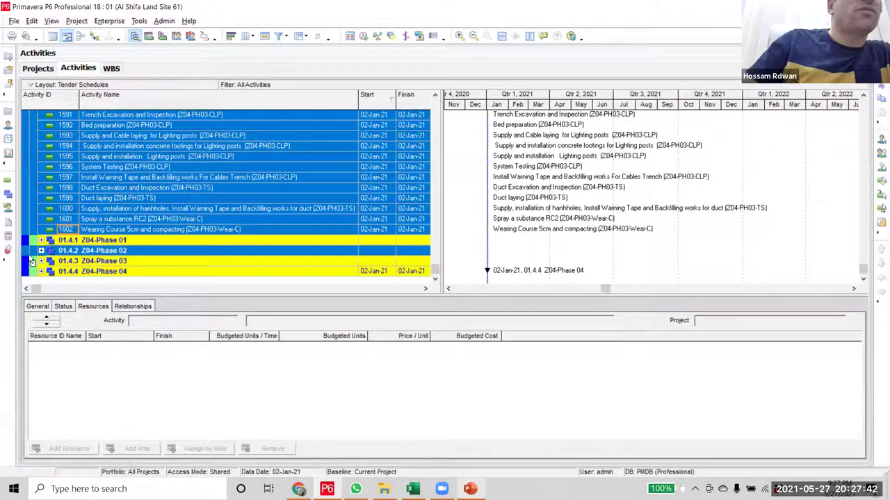
left_click(31, 262, "shift")
left_click_drag(30, 266, 32, 264)
- Expand Z04-Phase 03 to verify its activities, then scroll up to the Phase 02 range
left_click(104, 253)
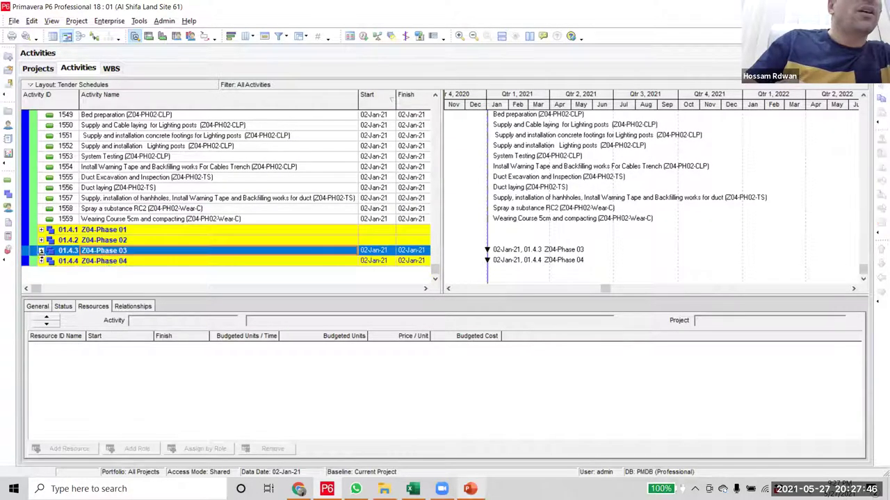
left_click(41, 250)
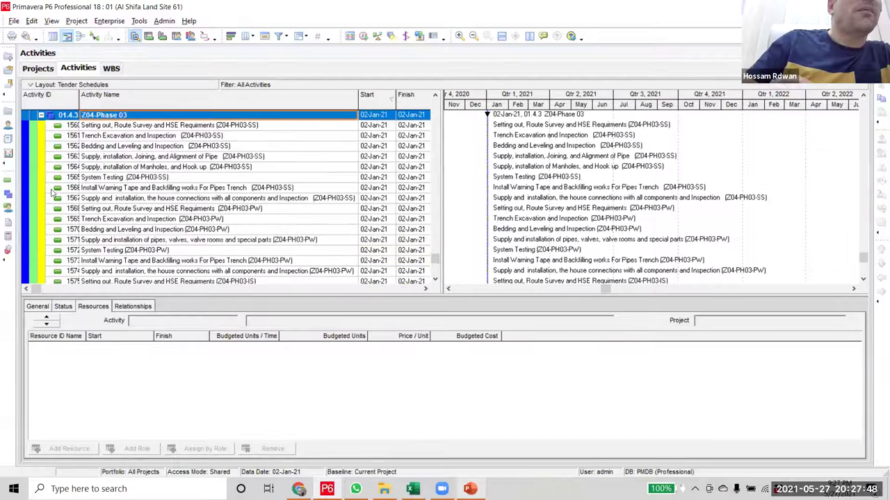
scroll(41, 180, "up", 2)
scroll(195, 161, "up", 9)
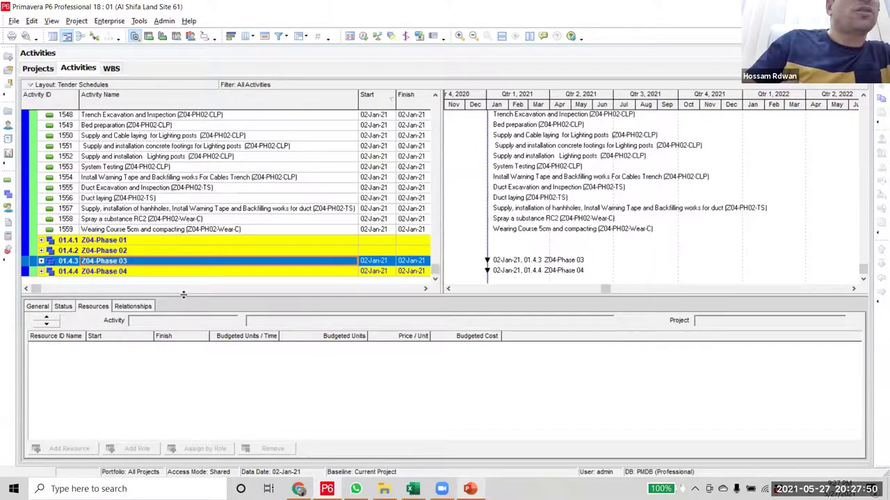
scroll(195, 161, "up", 1)
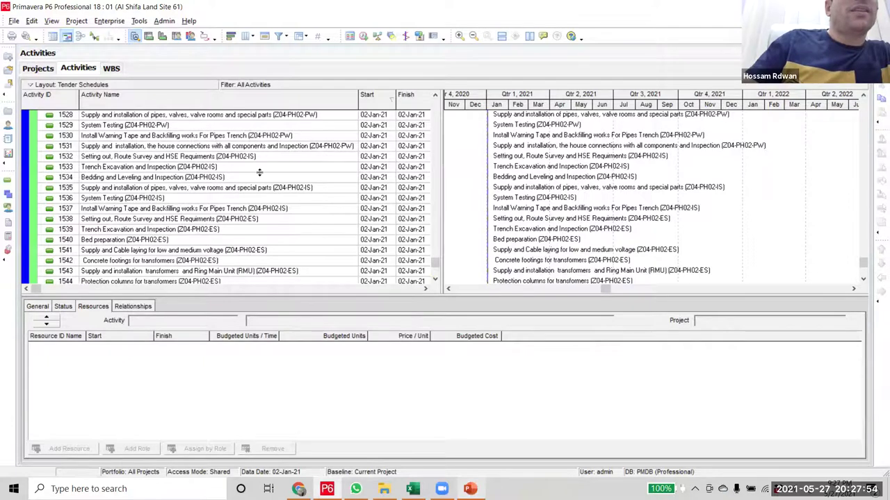
scroll(258, 173, "up", 4)
scroll(267, 199, "up", 4)
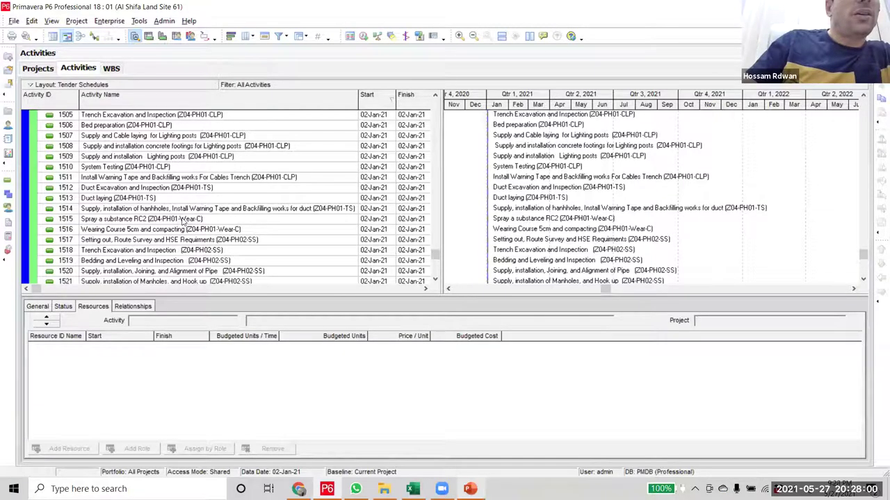
- Select Phase 02 activities 1517 through 1559 and drag them onto WBS 01.4.2 Z04-Phase 02
left_click(255, 241)
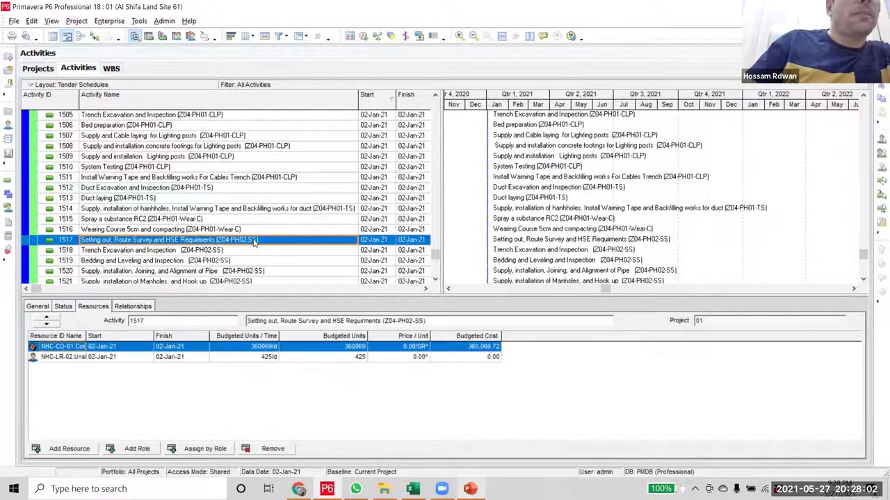
scroll(420, 276, "down", 15)
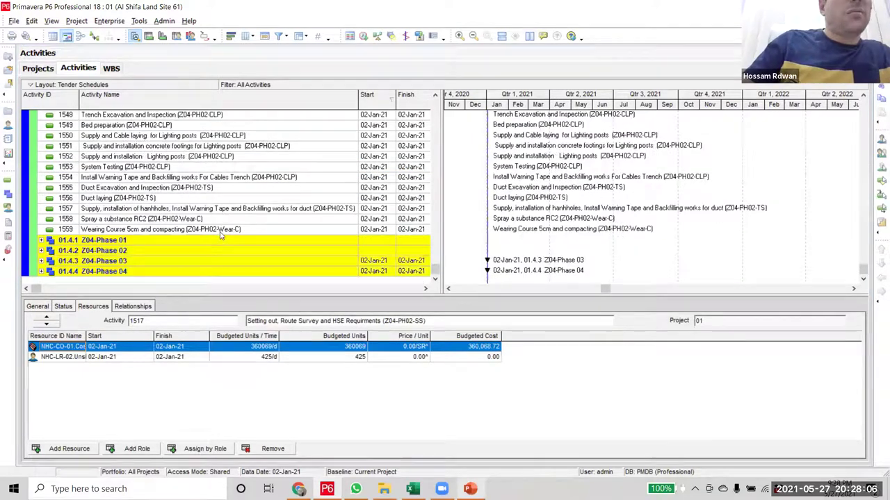
left_click(221, 233, "shift")
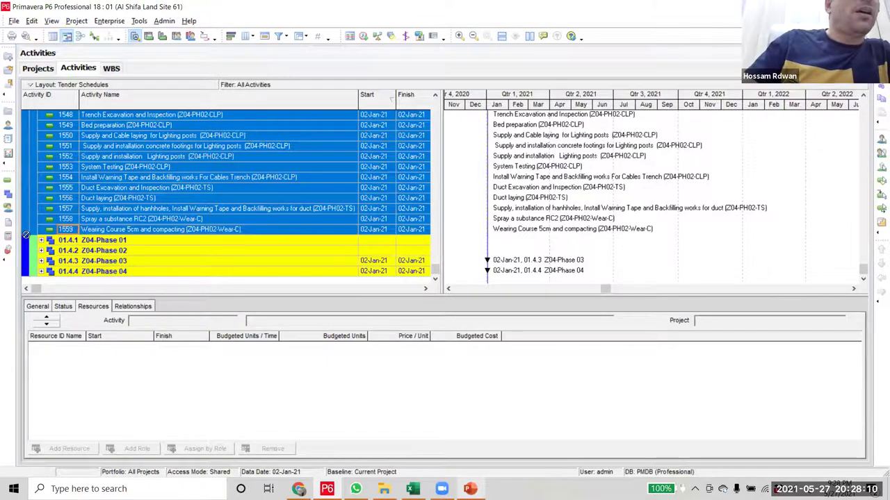
left_click(23, 251, "ctrl")
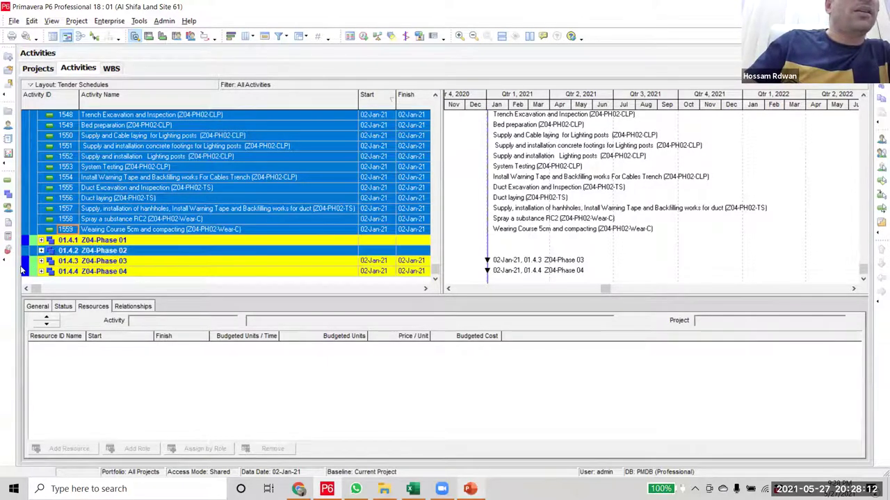
left_click(23, 251, "ctrl")
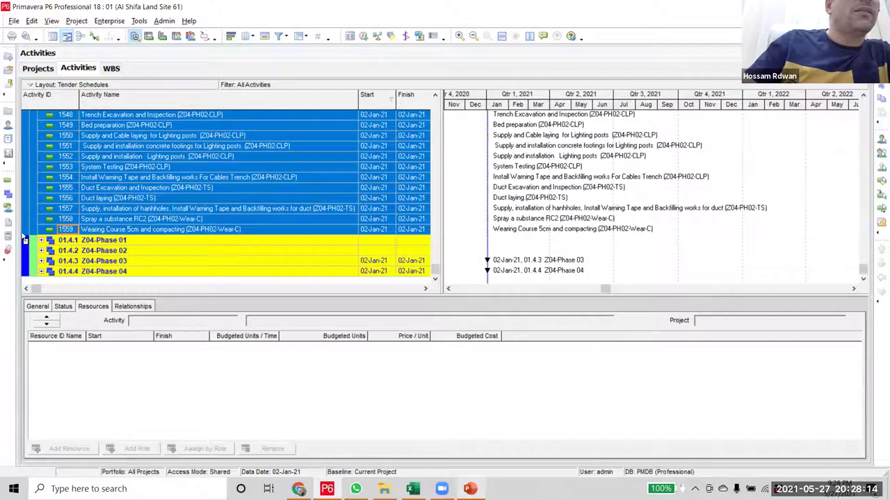
left_click(37, 251, "ctrl")
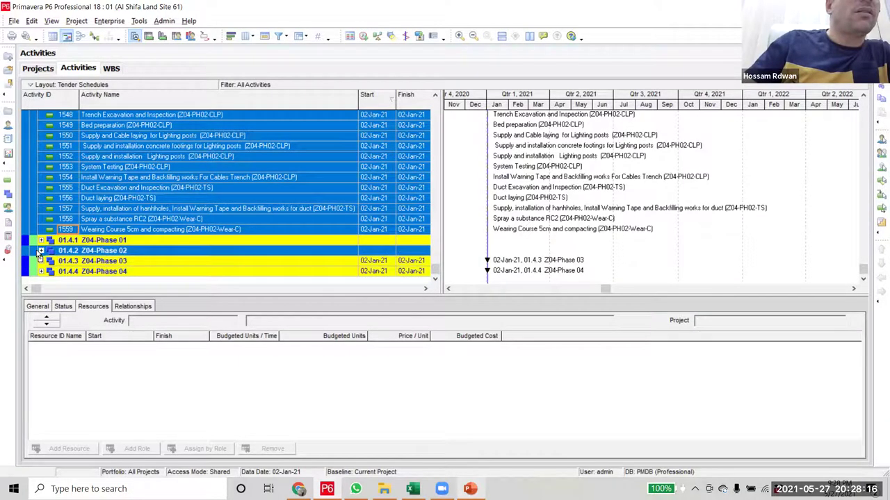
left_click_drag(34, 253, 137, 244)
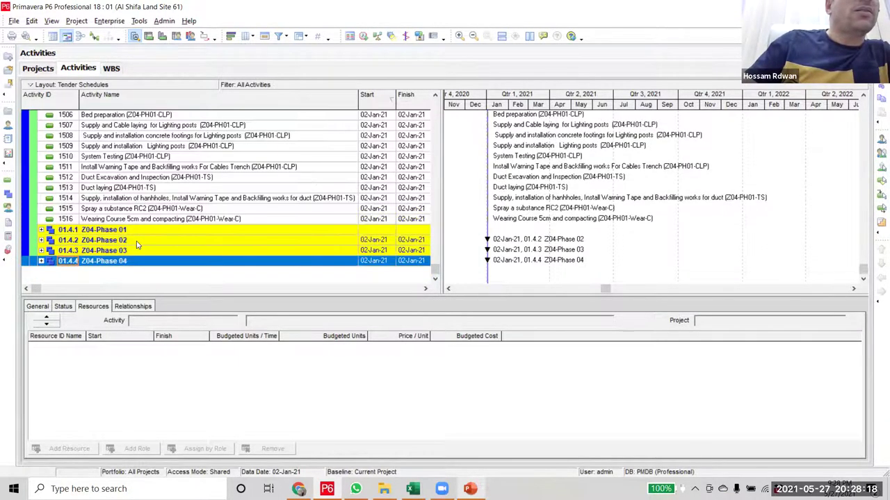
- Move the Z04-PH01 activities through 1516 under 01.4.1 Z04-Phase 01 and collapse that group
scroll(303, 251, "up", 5)
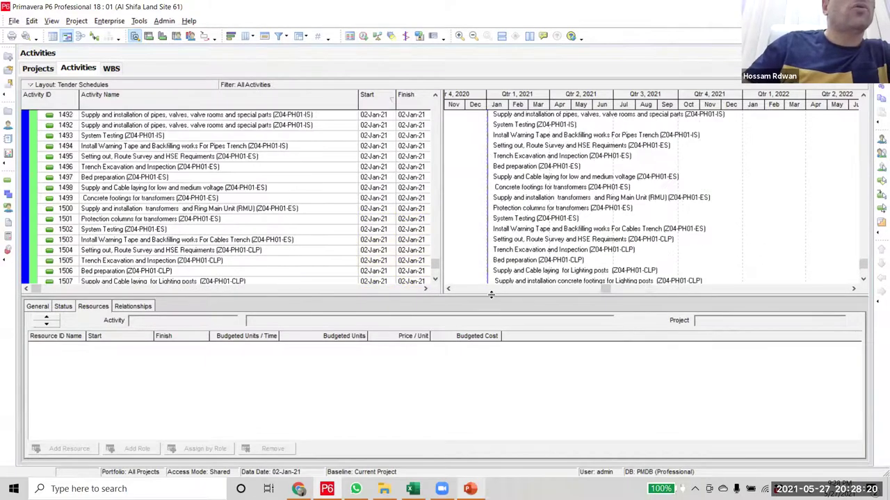
scroll(313, 183, "up", 5)
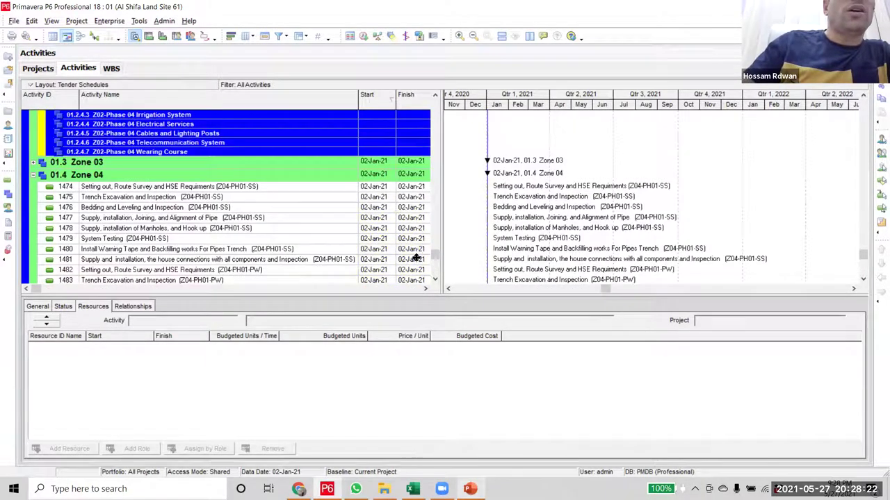
scroll(342, 243, "down", 10)
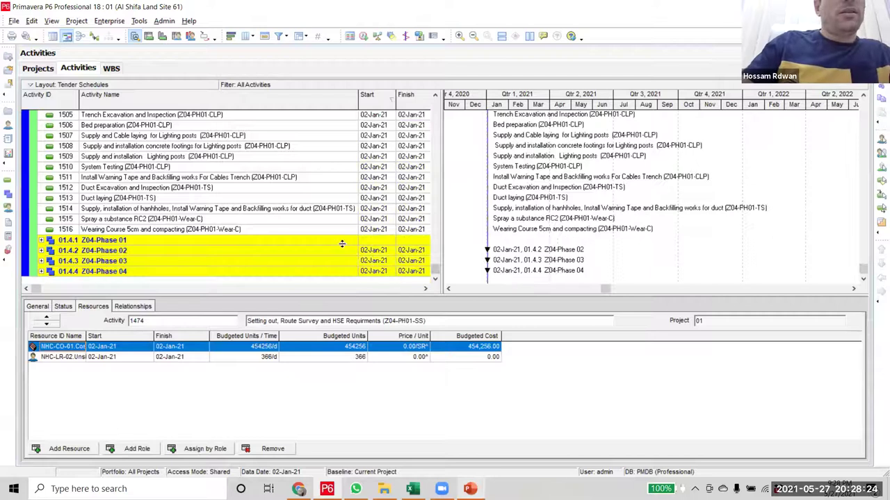
left_click(278, 231, "shift")
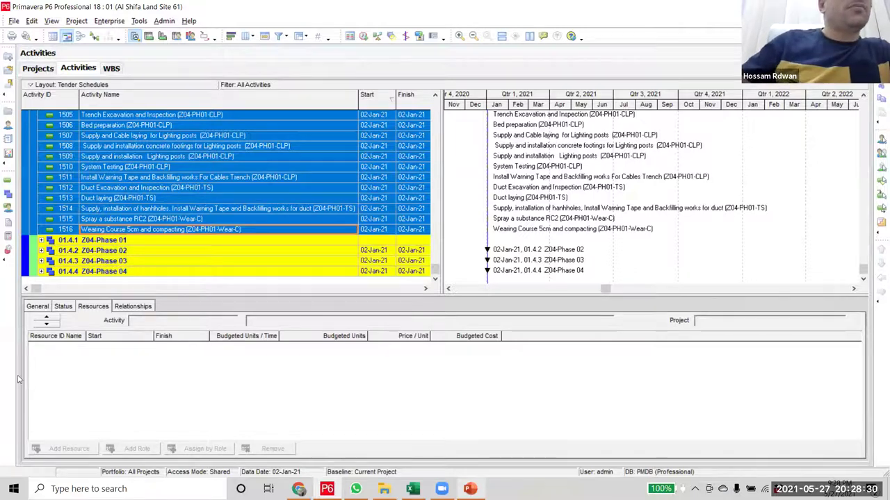
left_click(28, 241, "shift")
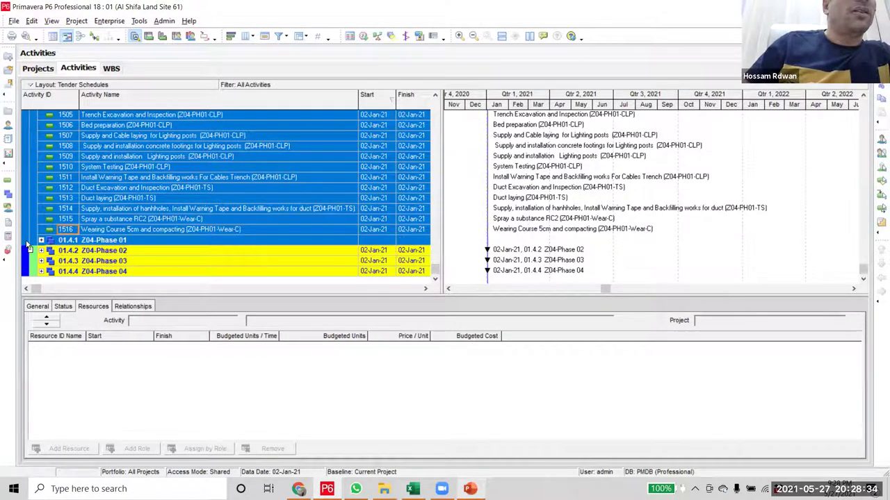
left_click(28, 244)
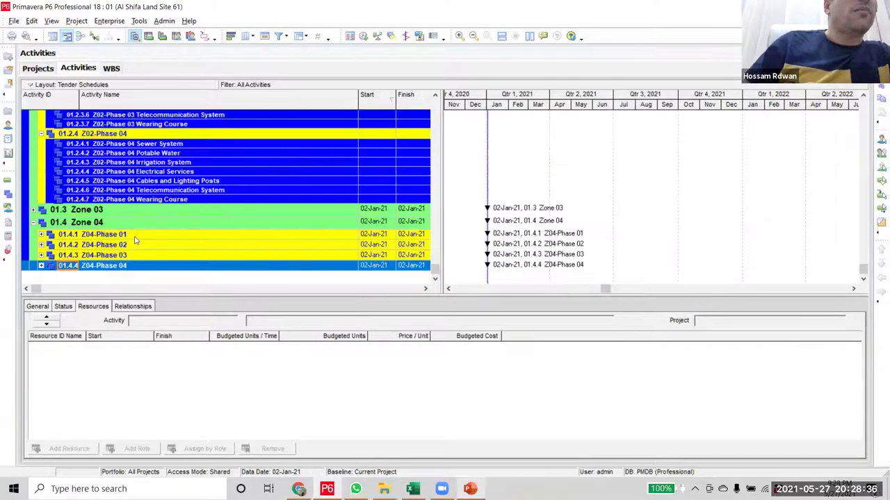
left_click(136, 240)
scroll(136, 243, "up", 2)
scroll(132, 250, "down", 2)
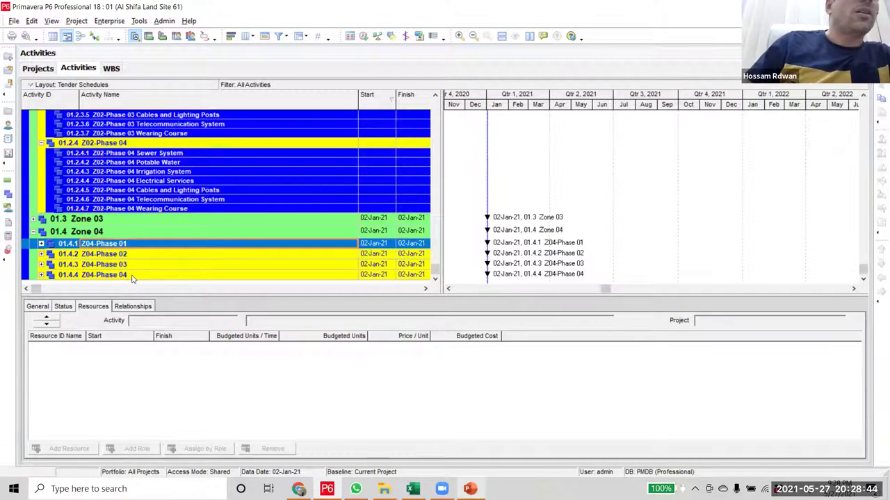
- Expand Z04-Phase 04 to reveal its activities
left_click(134, 277)
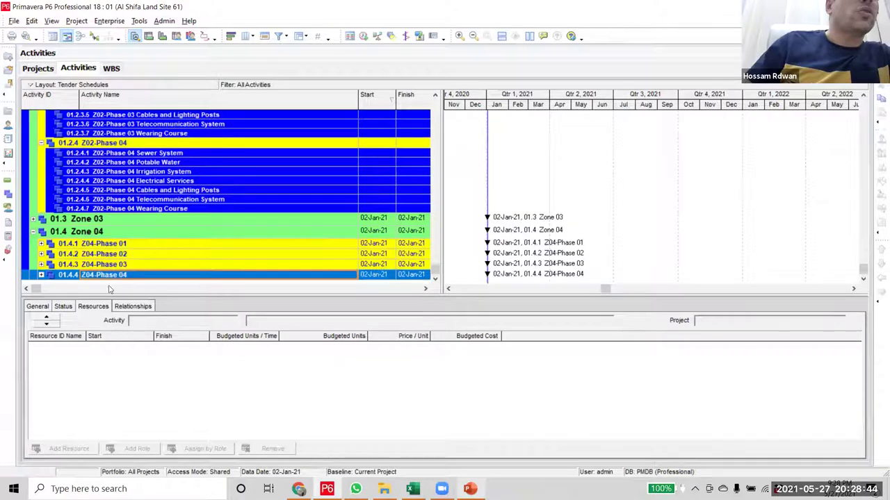
left_click(42, 276)
scroll(156, 292, "down", 3)
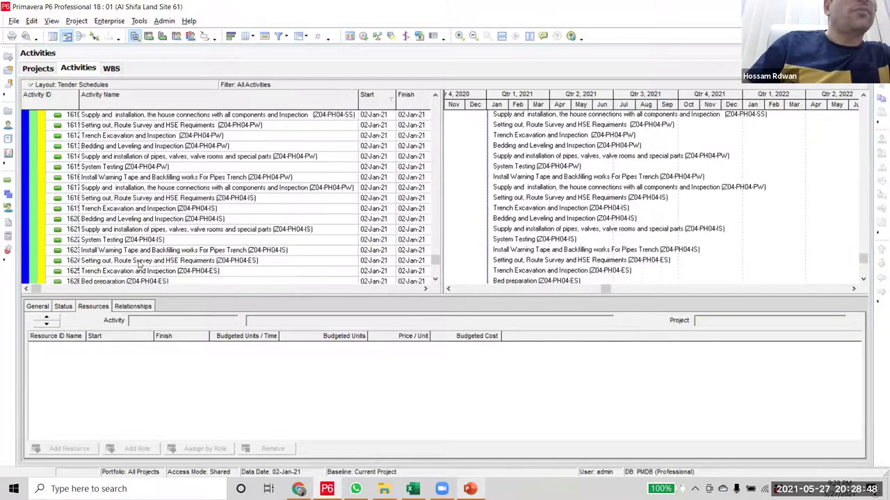
scroll(156, 292, "down", 6)
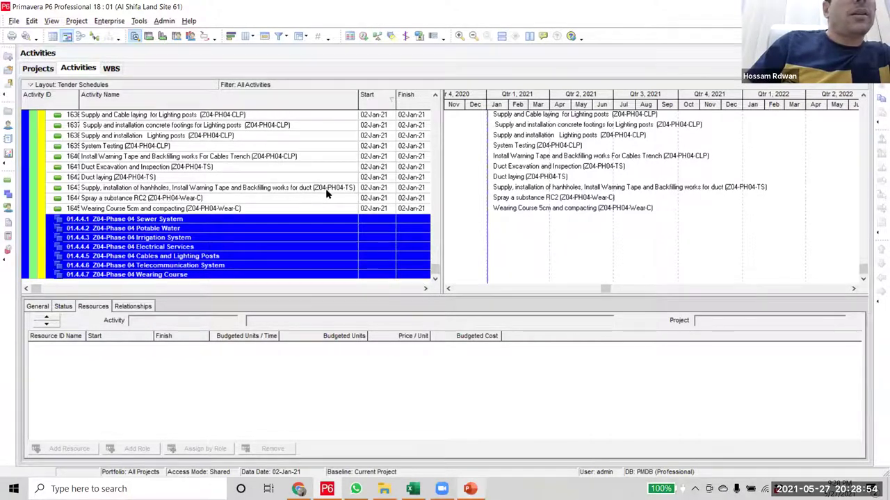
- Move the Spray RC2 and Wearing Course activities under 01.4.4.7 Wearing Course, then collapse it
left_click(187, 200)
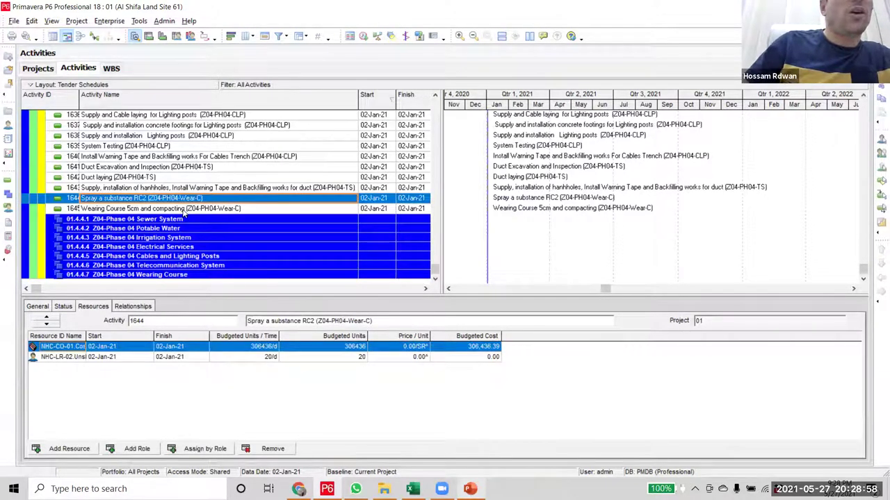
left_click(184, 210, "ctrl")
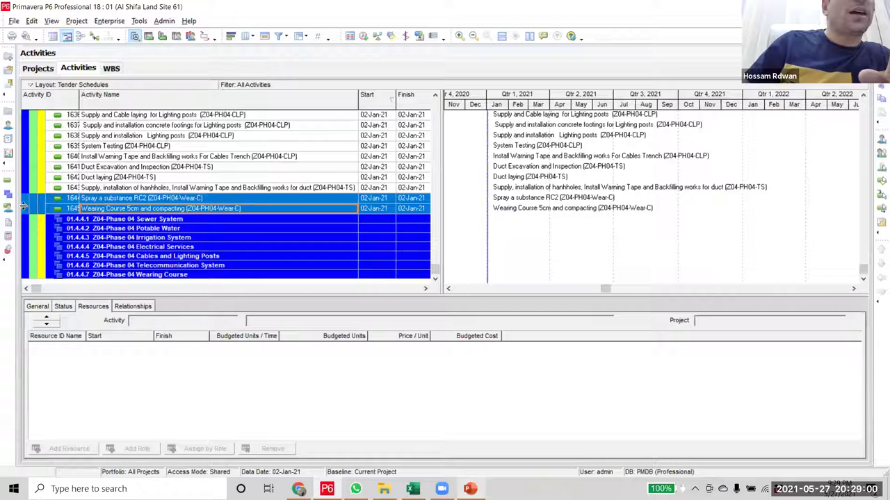
left_click(44, 275, "ctrl")
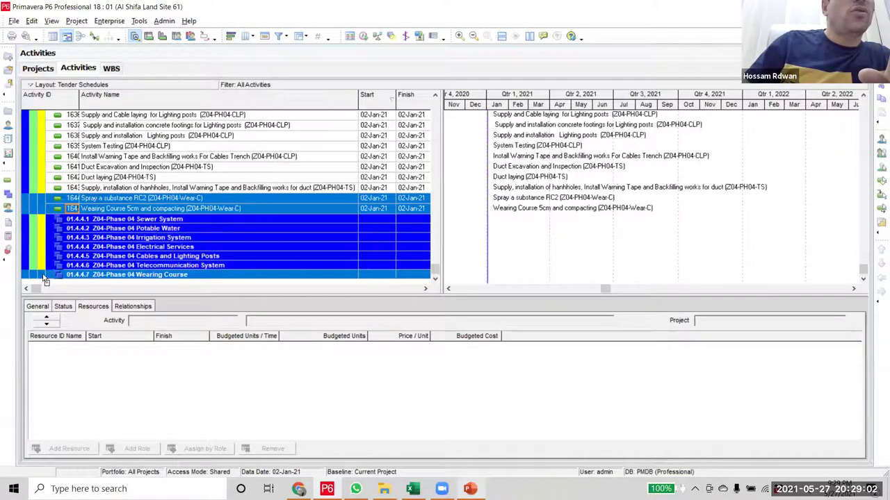
left_click_drag(44, 276, 43, 275)
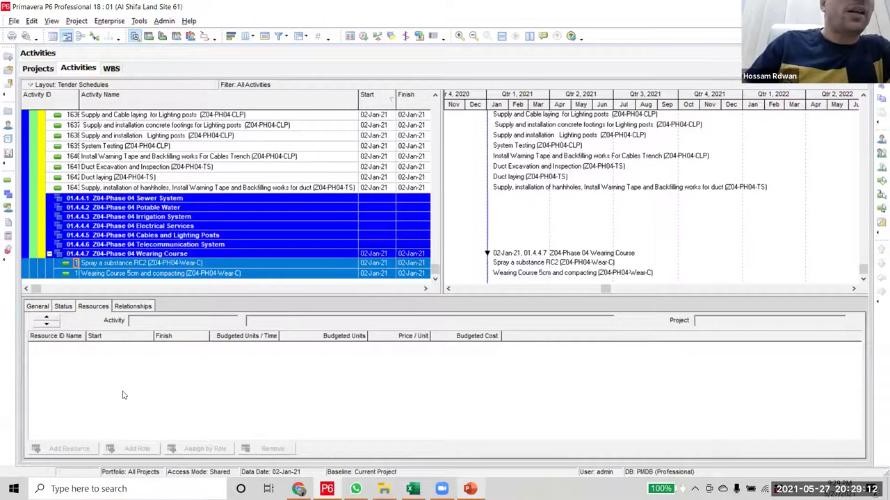
left_click(197, 255, "shift")
left_click(197, 273, "shift")
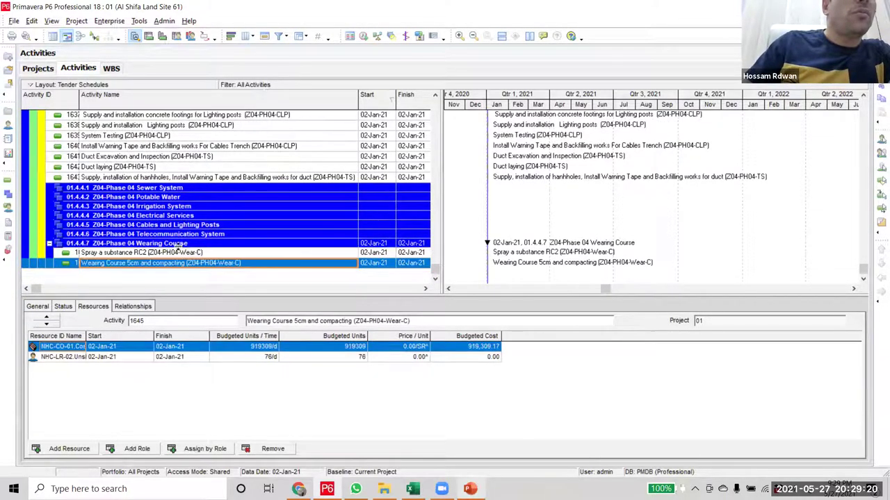
left_click(178, 244, "shift")
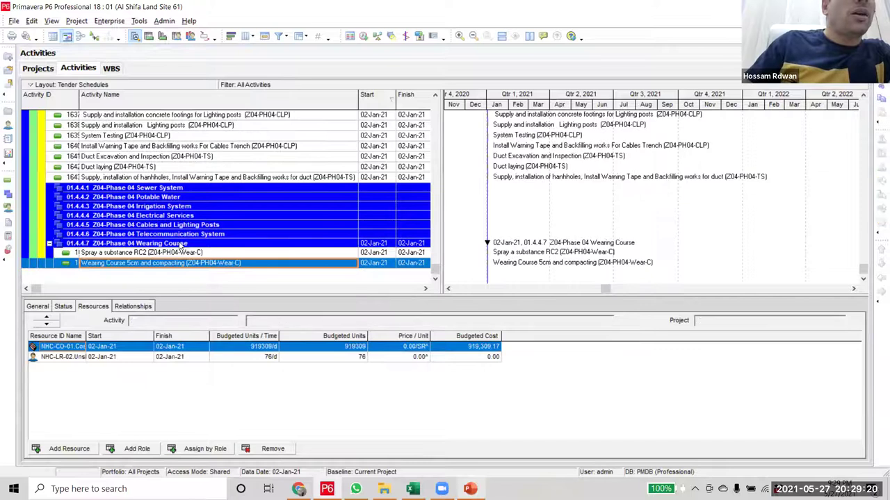
left_click(49, 244)
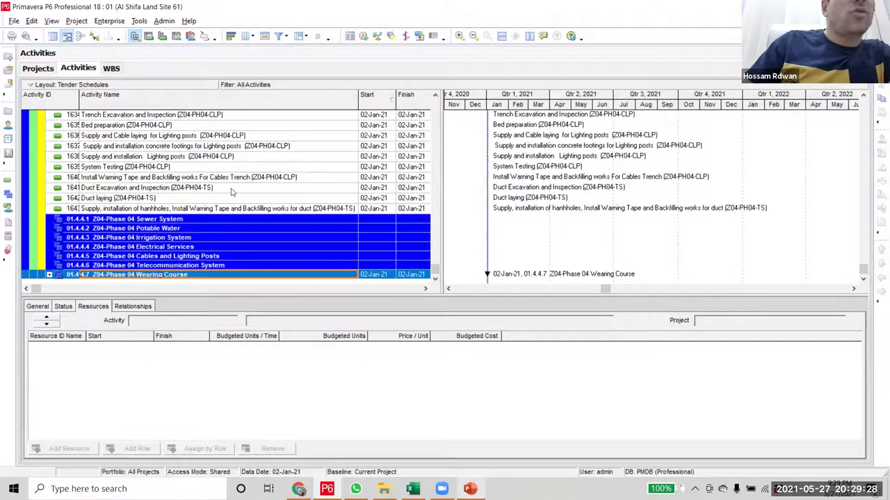
- Move duct activities 1641–1643 under 01.4.4.6 Telecommunication System and collapse it
left_click(191, 189)
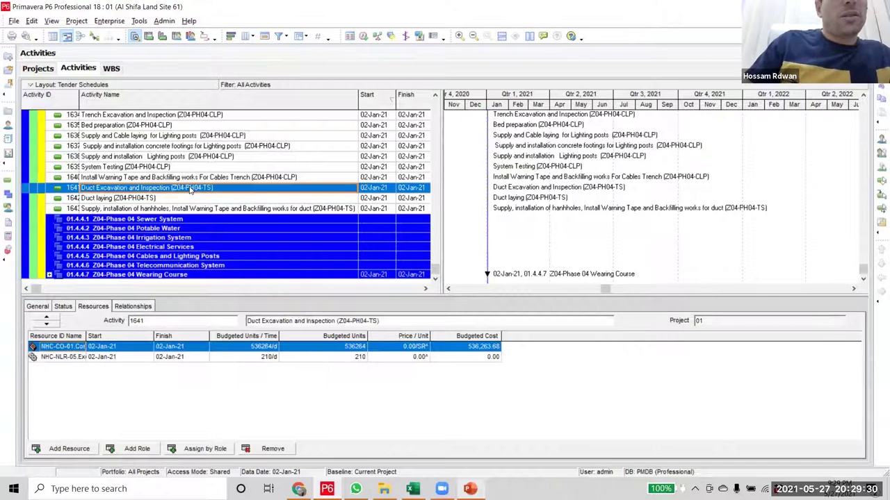
left_click(179, 209, "shift")
left_click_drag(25, 216, 31, 269)
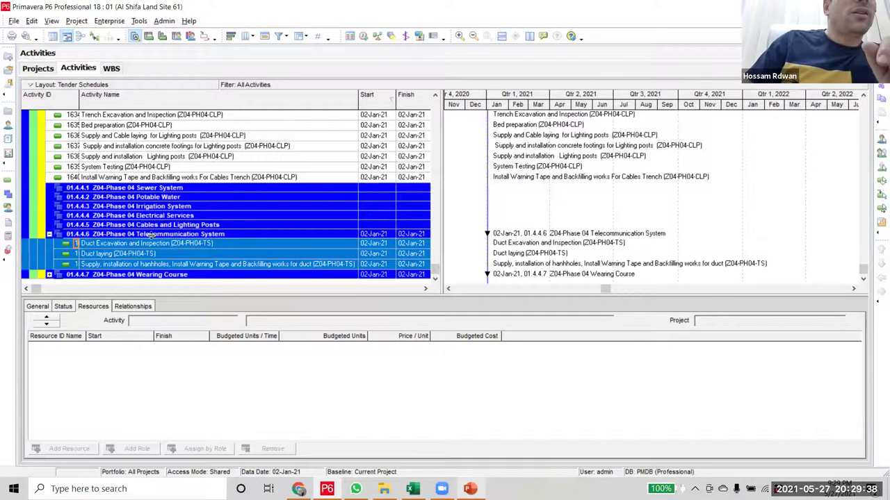
left_click(48, 235)
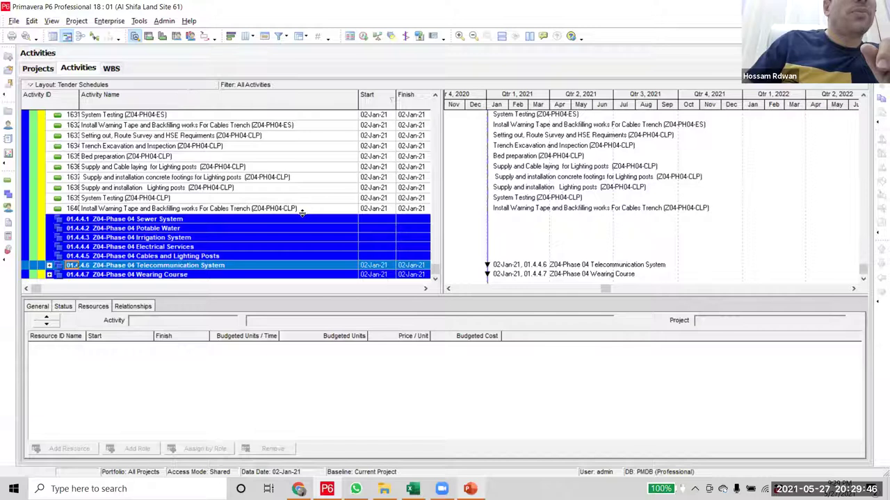
- Move lighting activities 1633–1640 under 01.4.4.5 Cables and Lighting Posts and collapse it
left_click(243, 137)
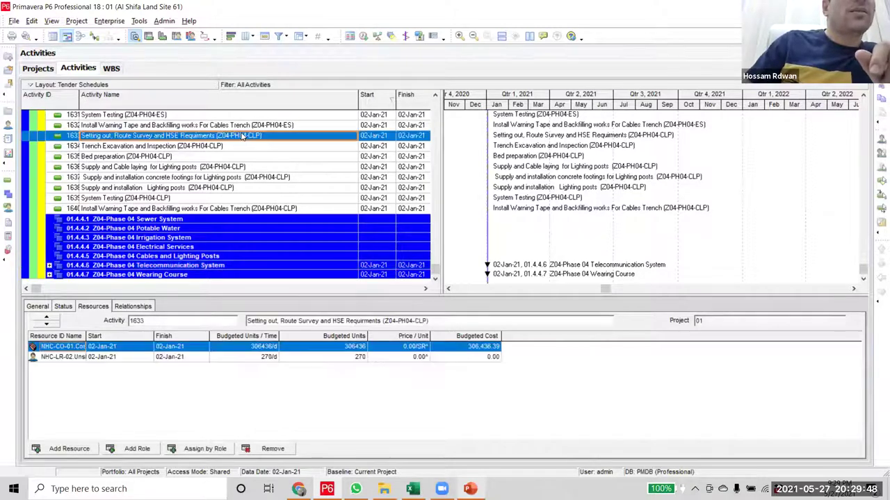
left_click(240, 208, "shift")
left_click_drag(24, 214, 30, 254)
scroll(42, 247, "up", 2)
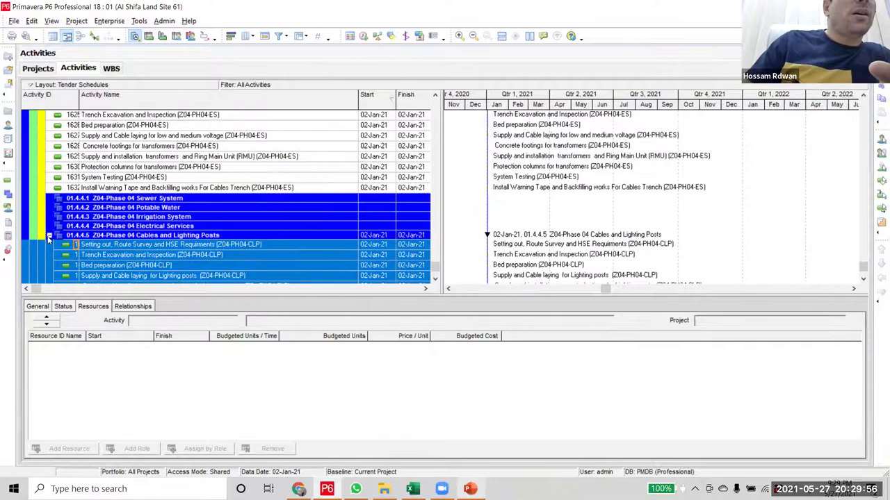
double_click(232, 240)
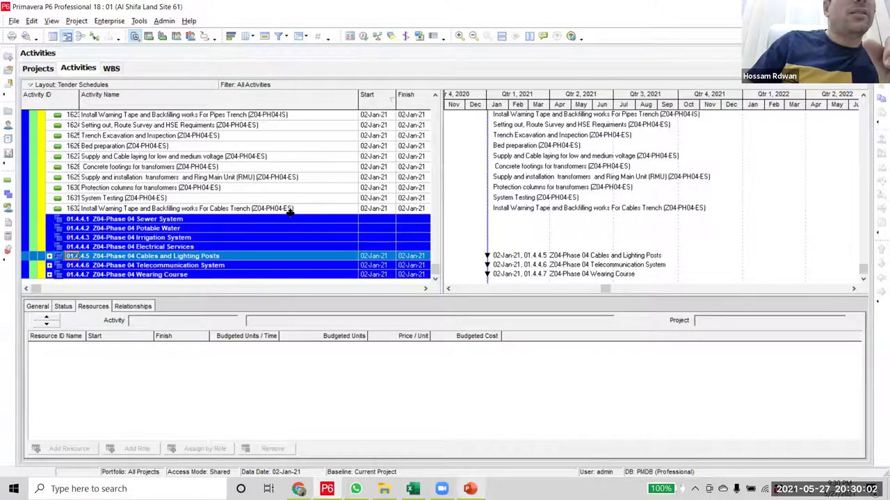
scroll(292, 212, "up", 2)
left_click(247, 169)
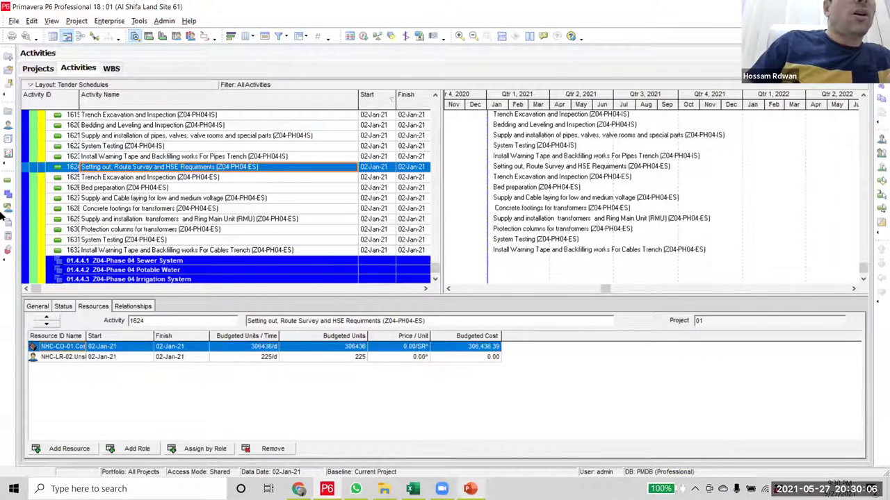
- Move the nine electrical activities from 1624 under Electrical Services
left_click(260, 252, "shift")
scroll(25, 217, "down", 1)
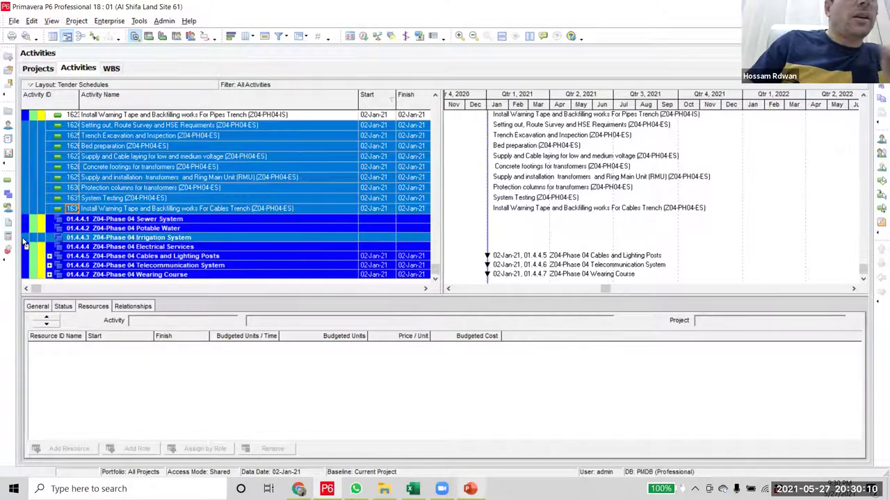
left_click_drag(22, 249, 29, 247)
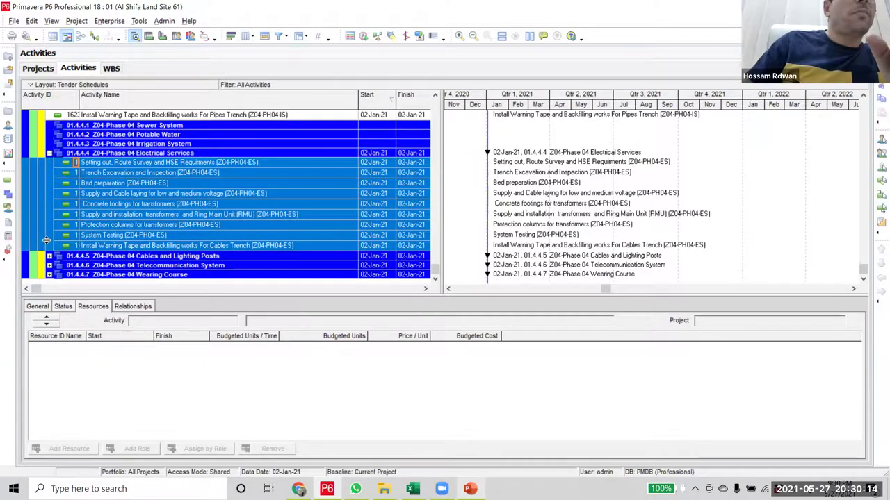
scroll(226, 146, "up", 2)
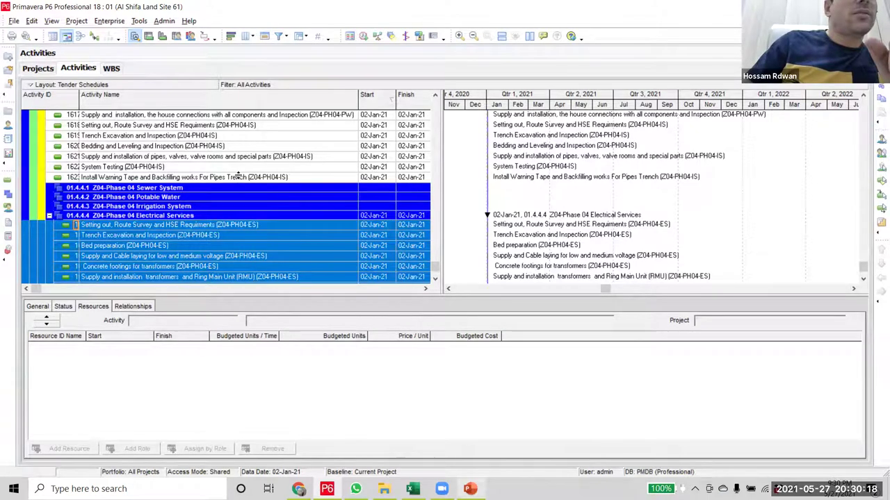
- Move PH04-IS activities 1618–1623 under Irrigation System
left_click(237, 178)
scroll(224, 238, "up", 2)
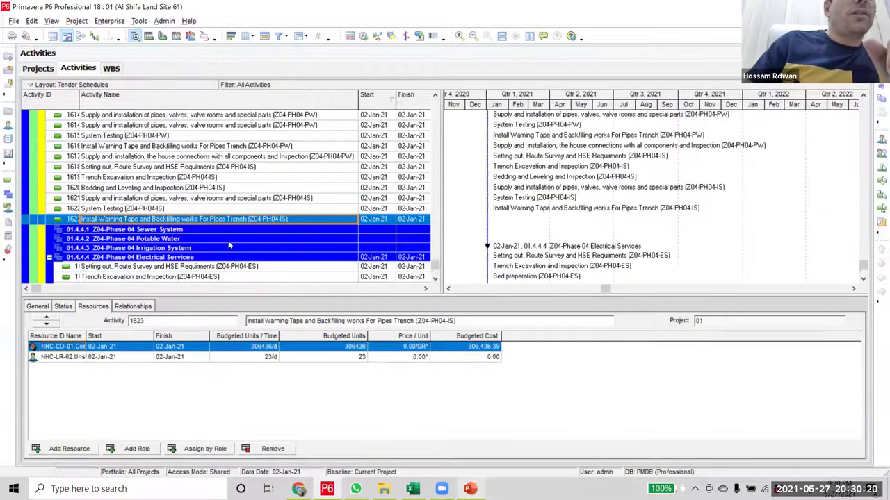
scroll(279, 249, "down", 2)
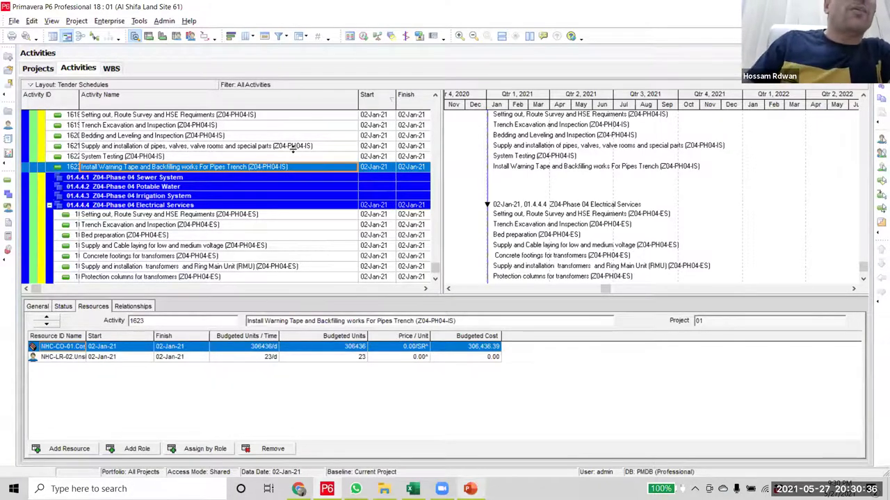
scroll(287, 189, "up", 3)
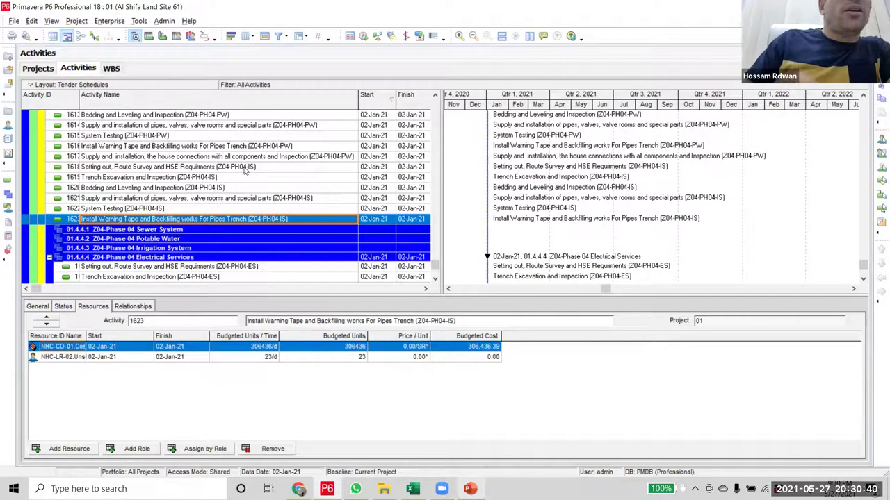
left_click(244, 168)
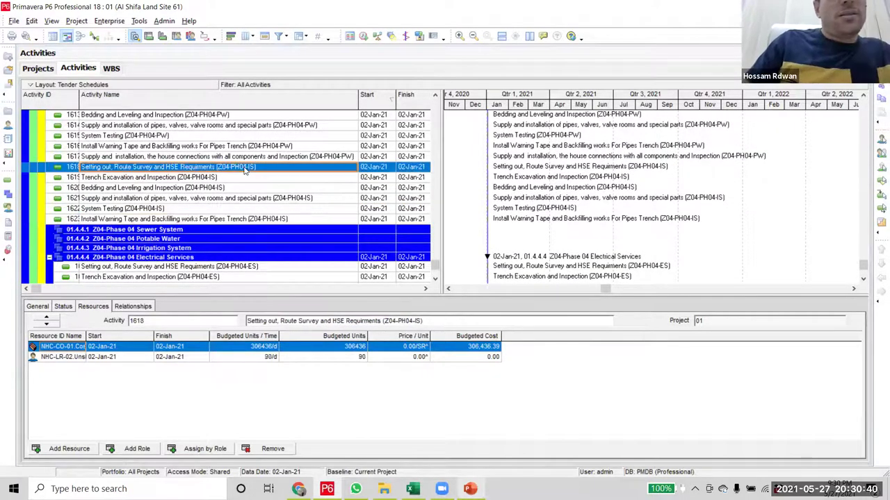
left_click(243, 219, "shift")
scroll(243, 221, "down", 3)
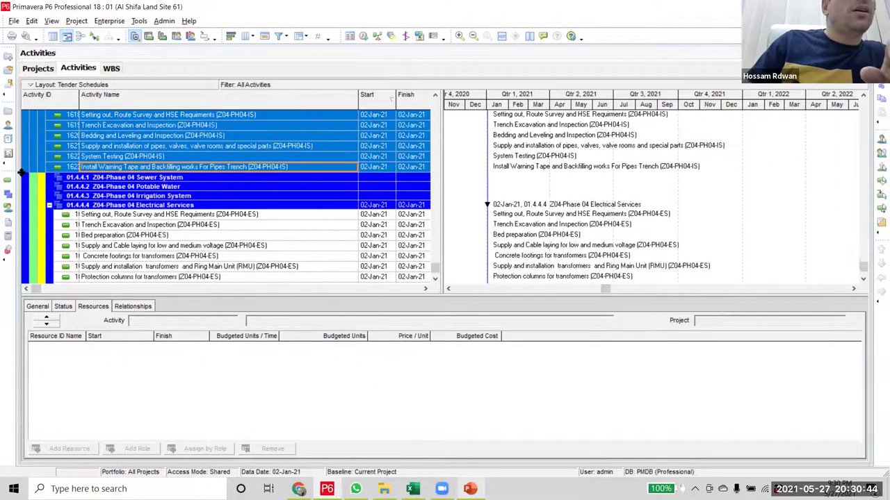
left_click_drag(31, 198, 33, 199)
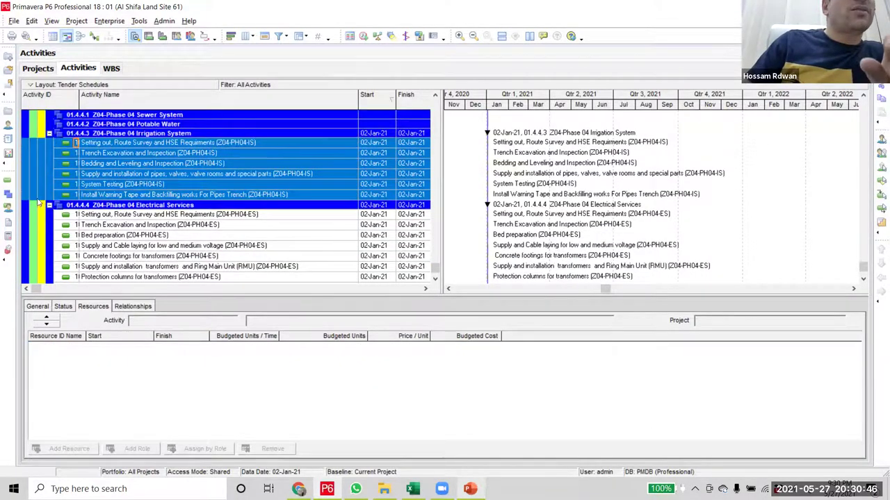
scroll(265, 159, "up", 2)
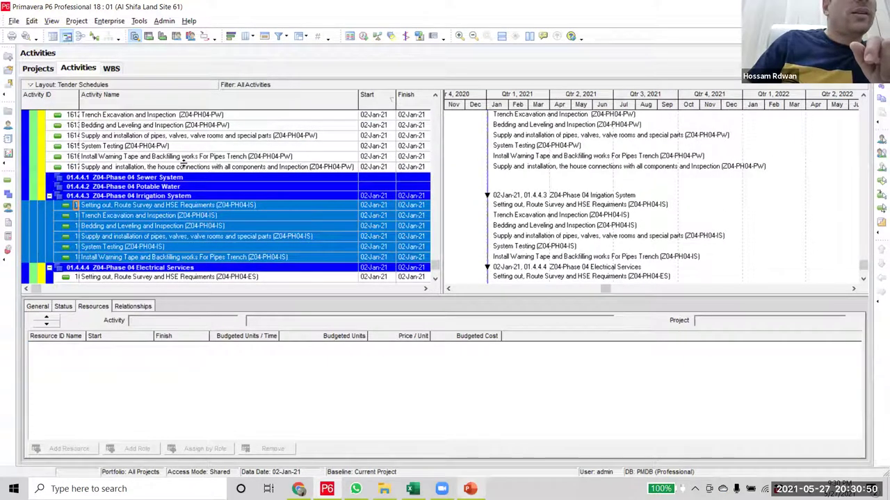
scroll(242, 211, "up", 2)
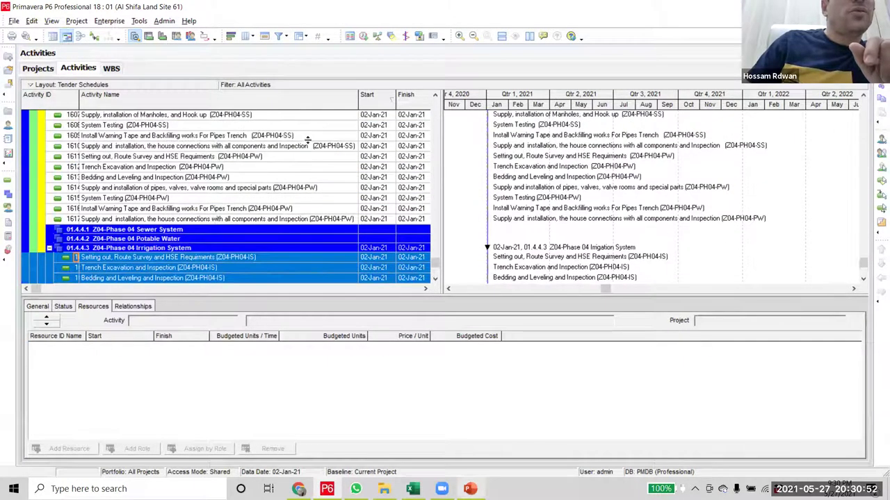
- Select the PH04-PW activities 1611 through 1617 for Potable Water
left_click(226, 158)
left_click(225, 219, "shift")
scroll(226, 219, "down", 2)
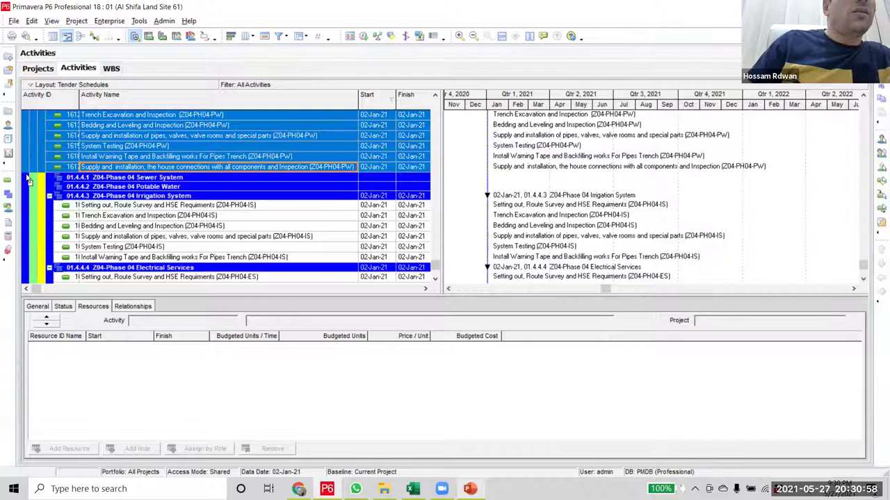
scroll(120, 229, "up", 4)
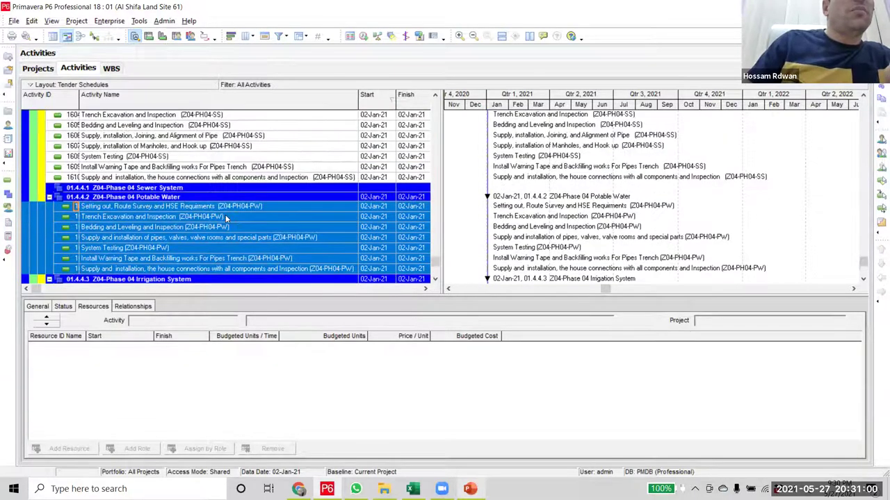
scroll(226, 215, "up", 3)
- Move the eight PH04-SS activities from 1603 under Sewer System and review their resources
left_click(221, 197)
scroll(217, 201, "down", 2)
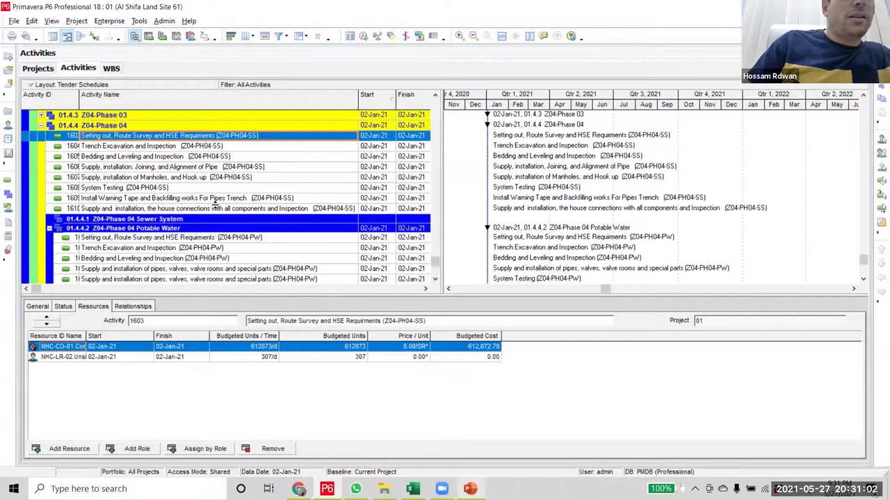
scroll(215, 202, "down", 1)
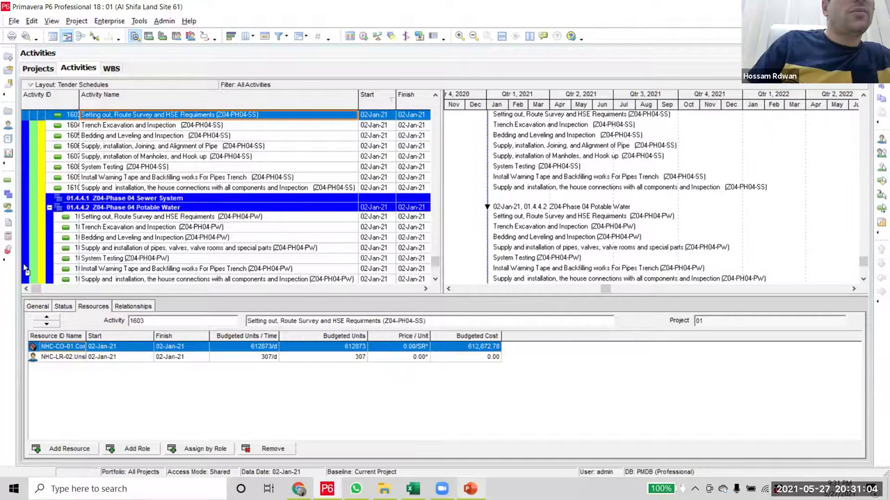
left_click(245, 191, "shift")
mouse_move(27, 196)
left_mouse_down()
mouse_move(28, 207)
mouse_move(28, 198)
left_mouse_up()
scroll(306, 192, "up", 2)
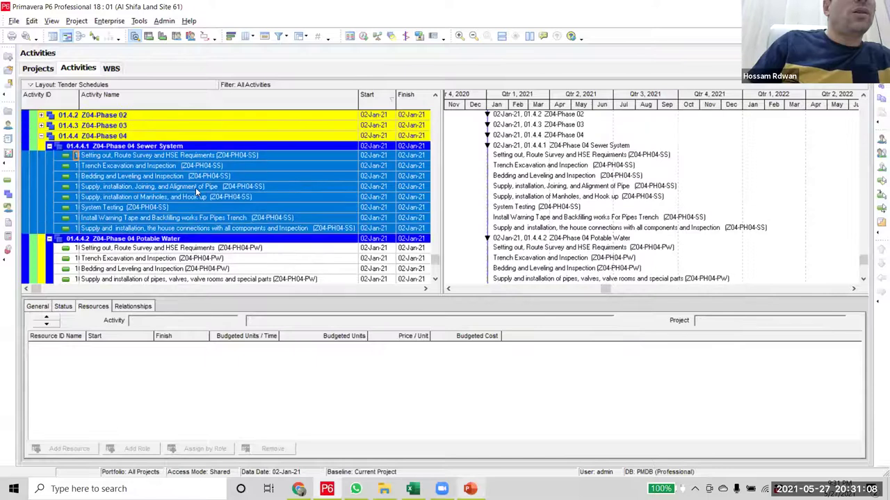
left_click(306, 193)
scroll(205, 237, "up", 2)
left_click(201, 202)
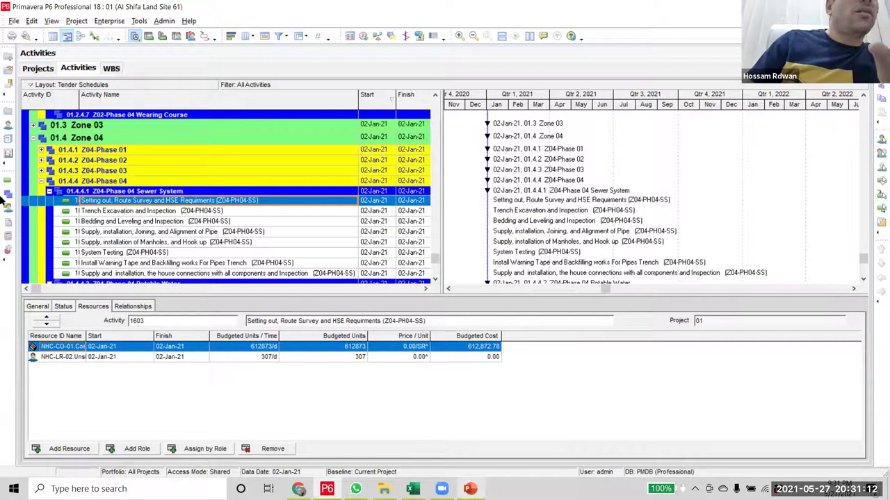
scroll(141, 252, "up", 1)
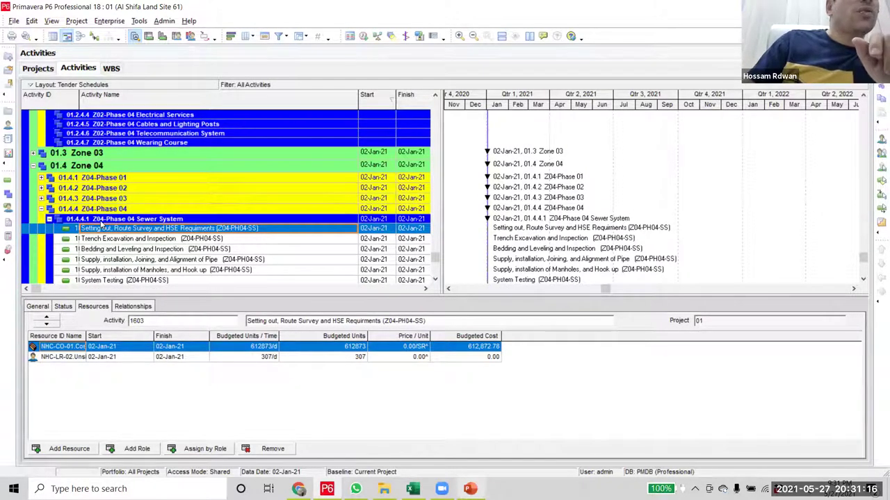
- Collapse Z04-Phase 04, expand Z04-Phase 03, and move activities 1601–1602 under 01.4.3.7 Wearing Course
left_click(42, 210)
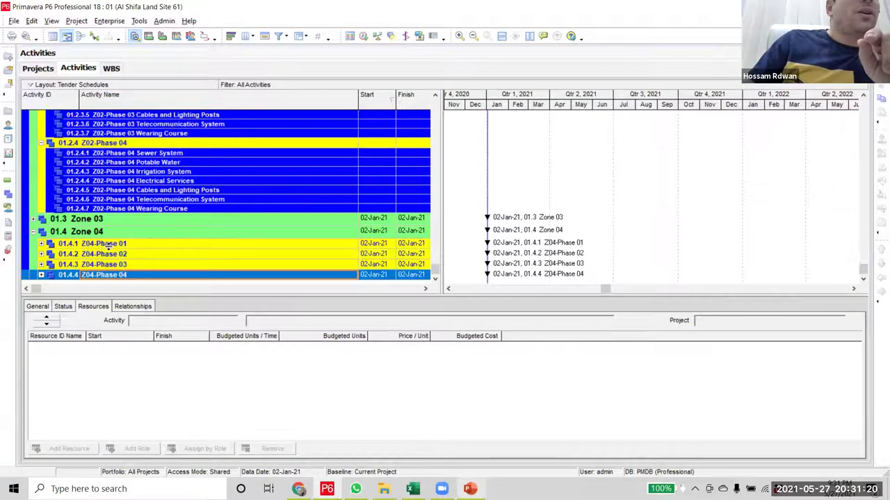
left_click(42, 266)
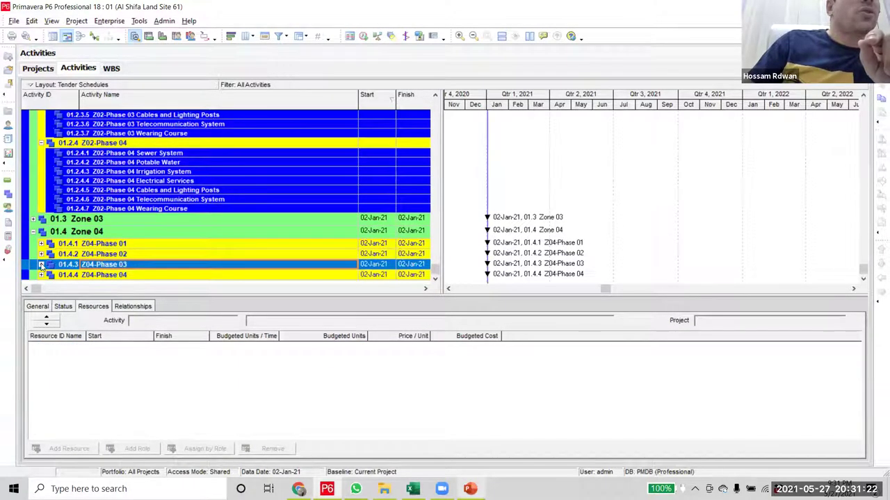
left_click(42, 266)
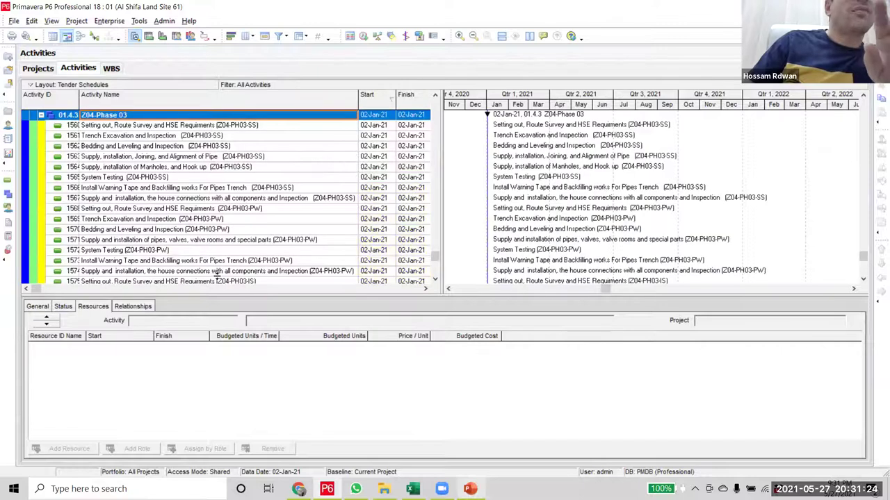
scroll(229, 278, "down", 5)
scroll(189, 194, "down", 5)
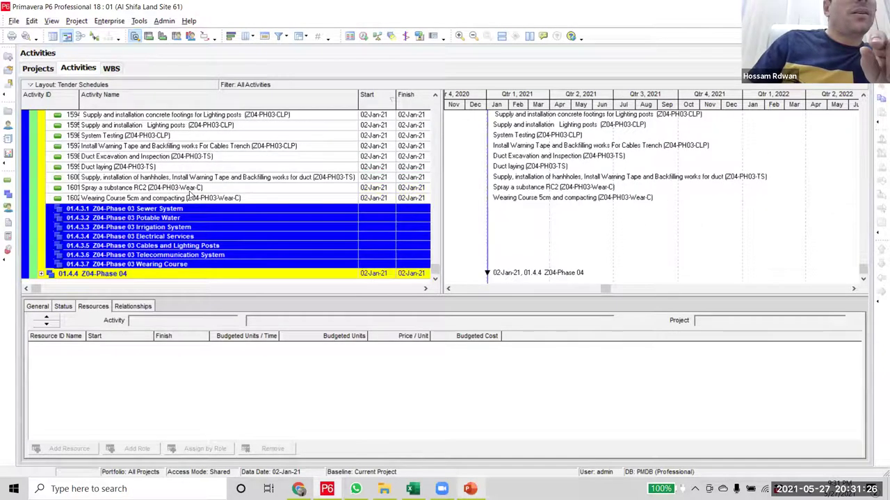
left_click(188, 190)
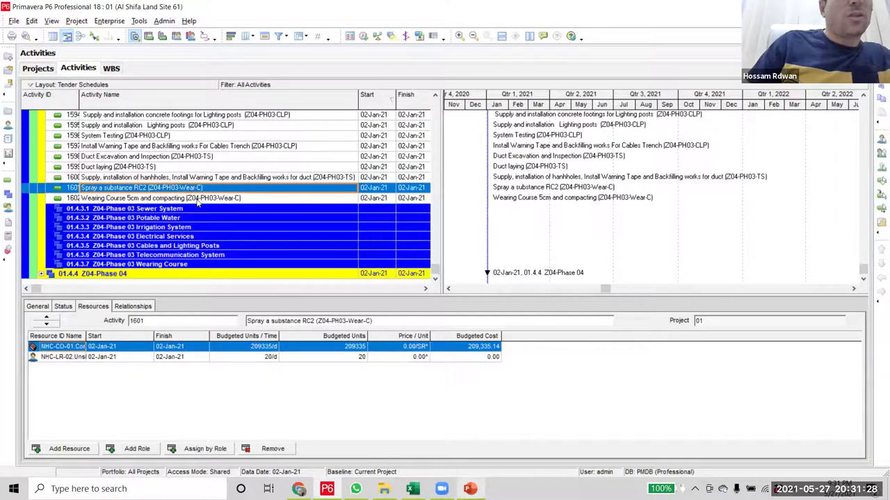
left_click(196, 199, "ctrl")
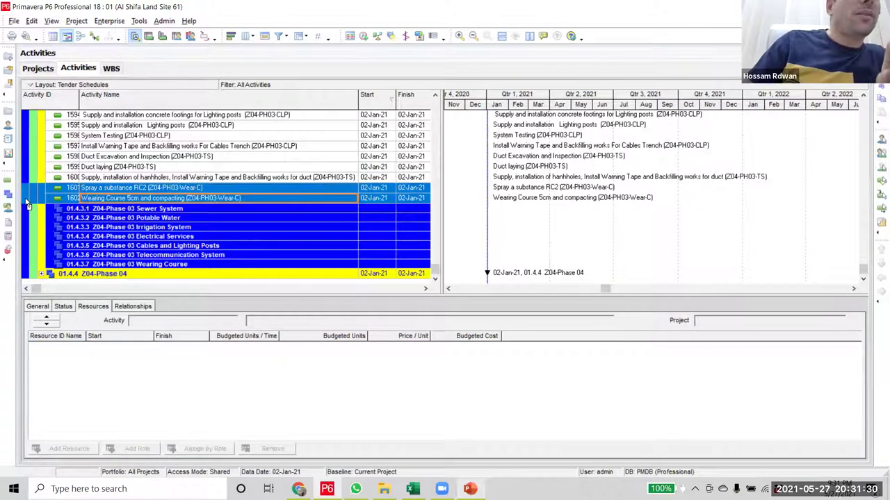
left_click_drag(36, 238, 36, 265)
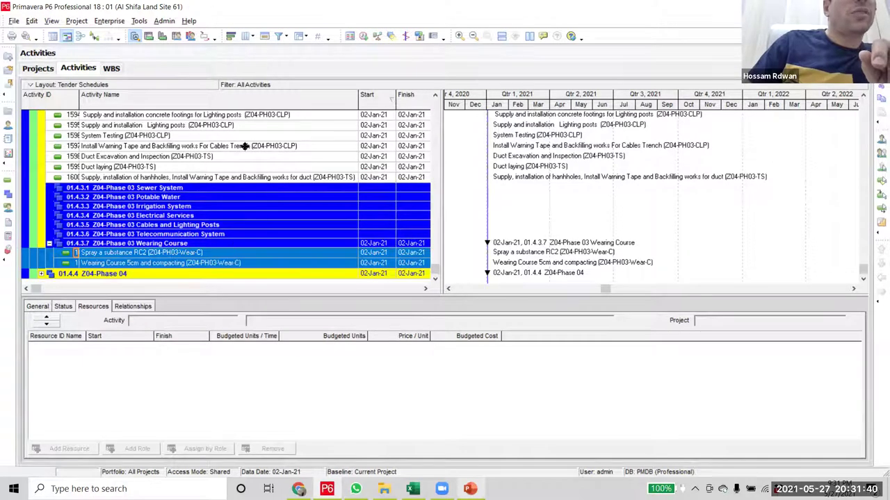
- Move duct activities 1598–1600 under 01.4.3.6 Telecommunication System
left_click(203, 158)
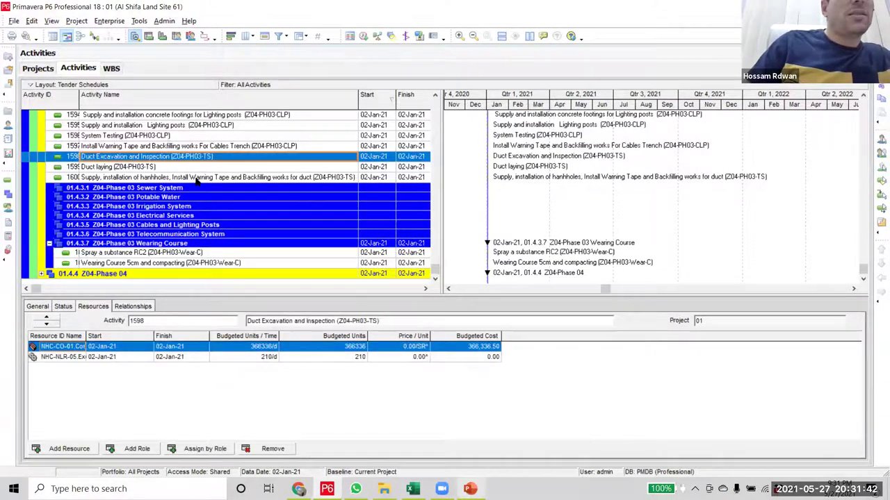
left_click(195, 177, "shift")
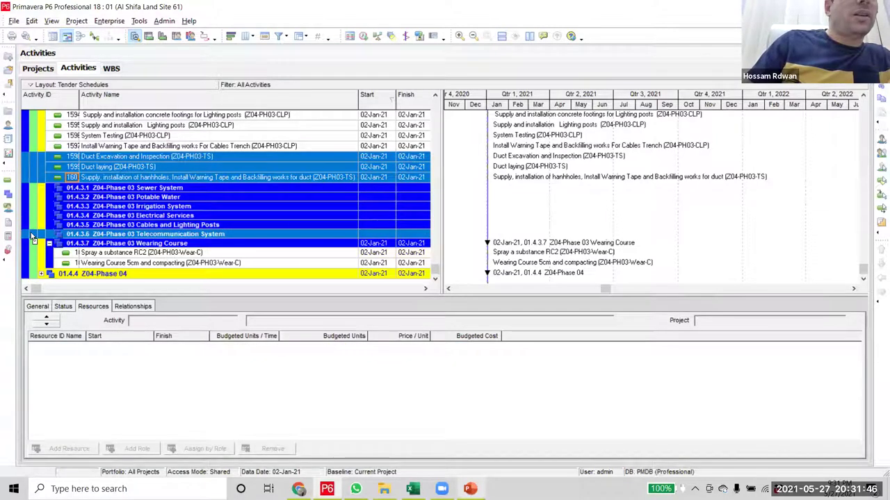
left_click_drag(33, 237, 32, 237)
scroll(212, 180, "up", 1)
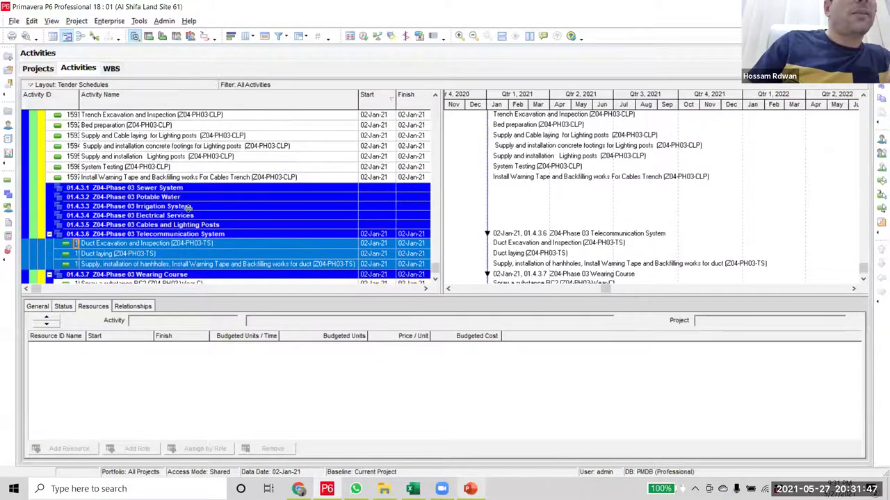
left_click(212, 178)
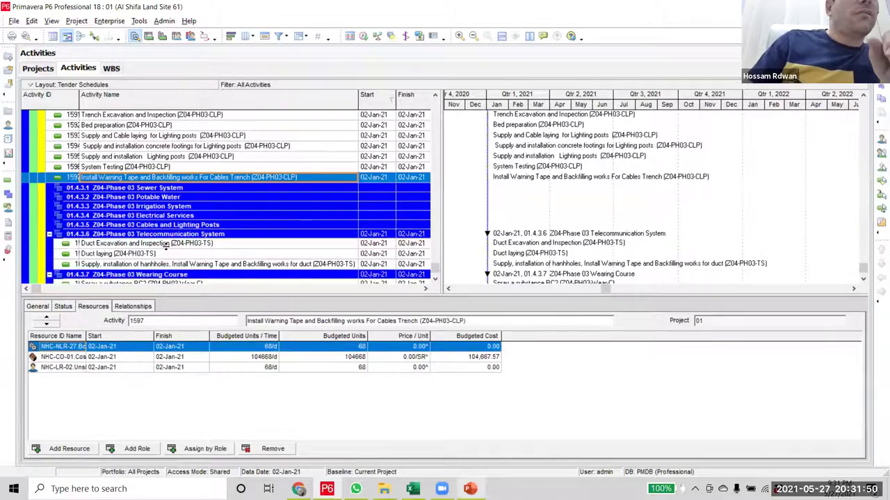
scroll(166, 244, "down", 1)
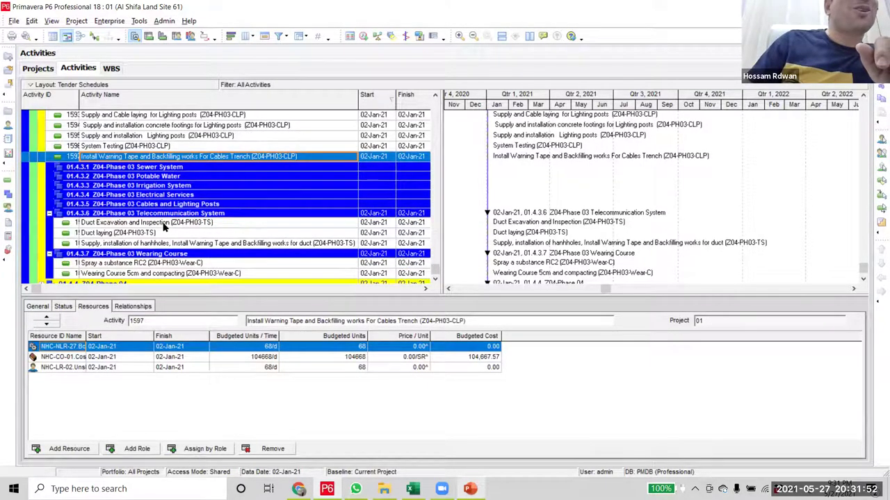
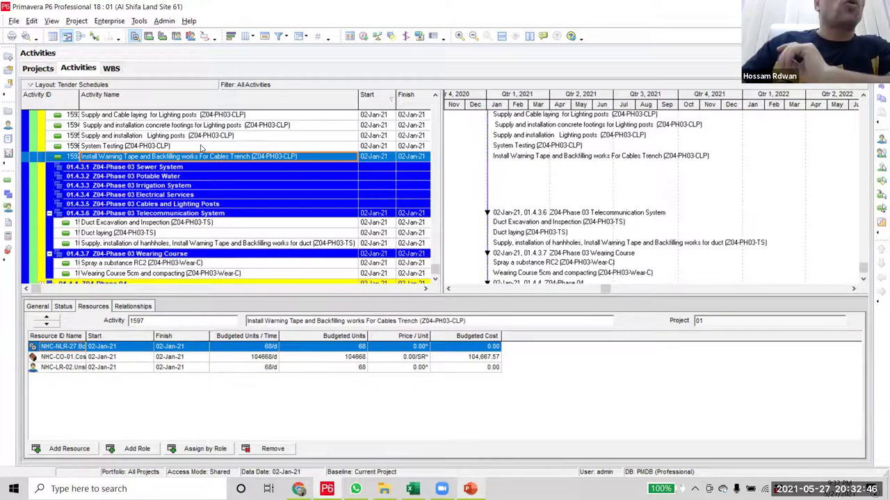
- Select the loose Z04-PH03-CLP activities from Setting out onward and drag them under 01.4.3.5 Cables and Lighting Posts
scroll(264, 241, "up", 2)
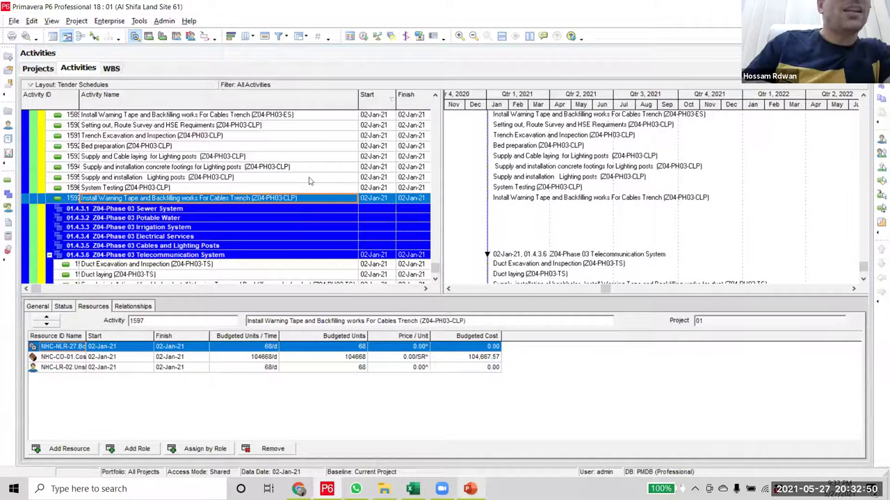
left_click(229, 127)
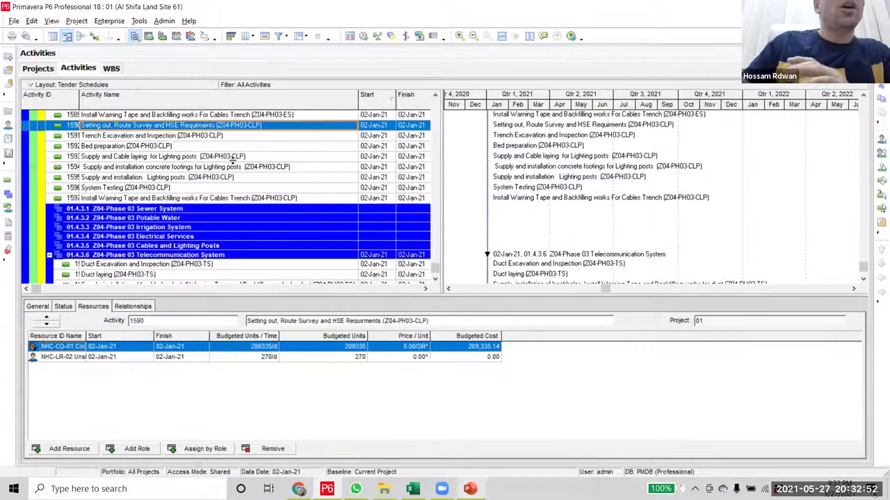
left_click(263, 199, "shift")
scroll(261, 202, "down", 1)
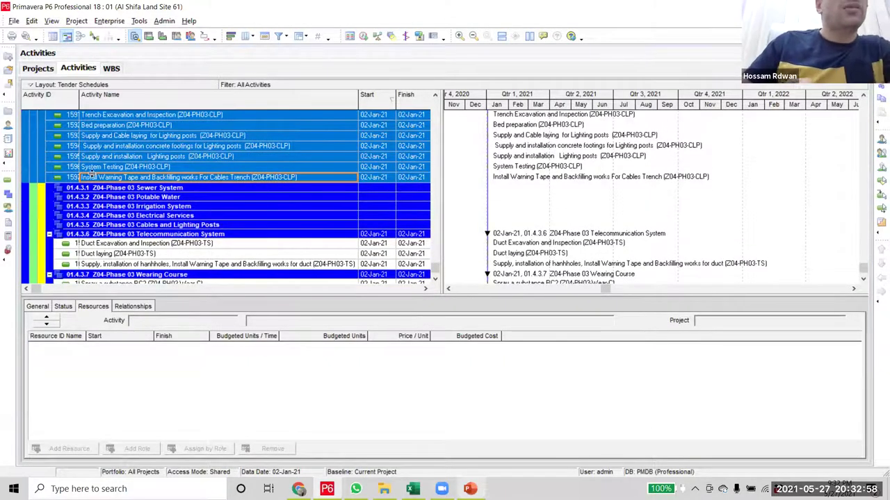
left_click_drag(24, 182, 27, 228)
- Review the resources of the moved Trench Excavation and Setting out activities
left_click(213, 162)
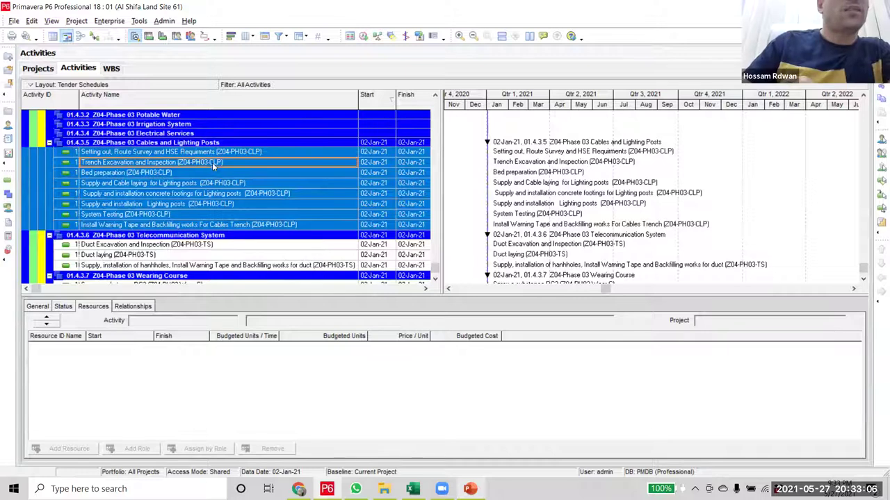
scroll(202, 177, "up", 1)
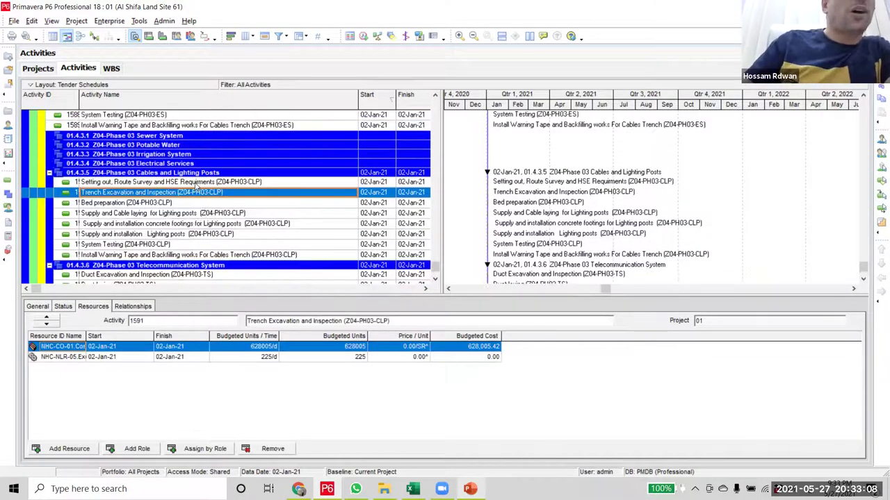
left_click(189, 183)
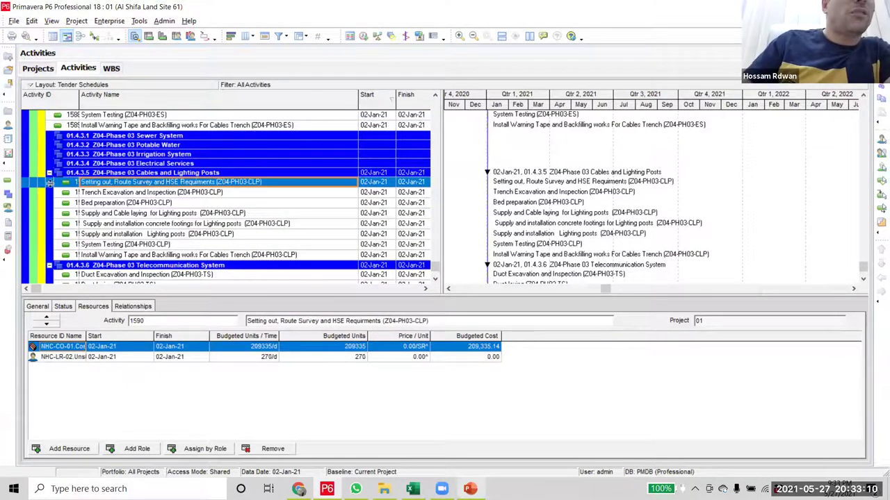
scroll(212, 278, "up", 2)
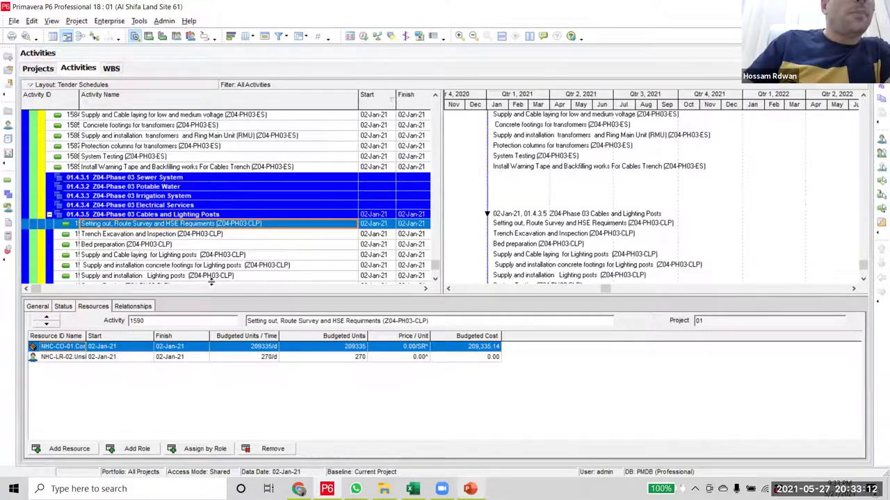
- Move the Z04-PH03-ES activities under 01.4.3.4 Electrical Services
left_click(265, 167)
scroll(257, 166, "up", 2)
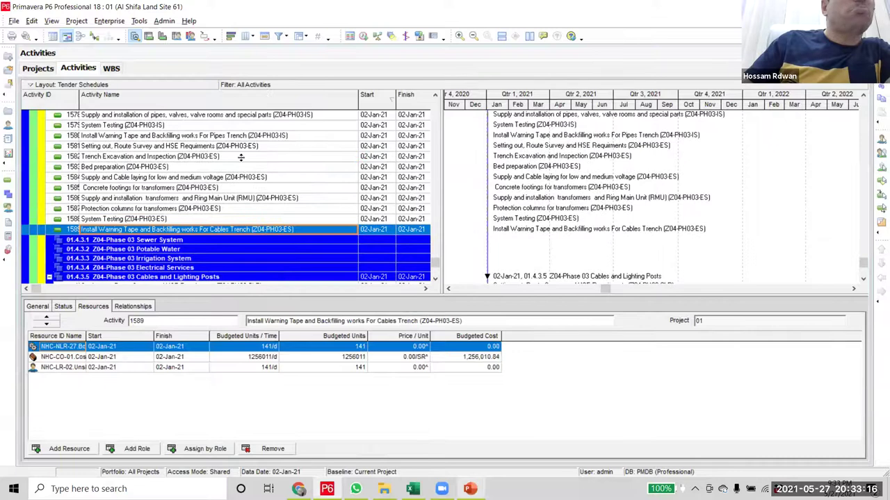
left_click(243, 148)
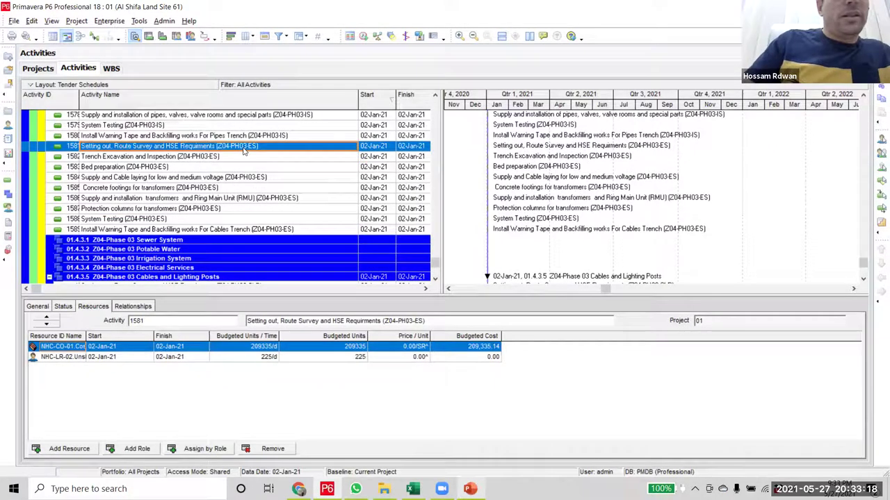
left_click(255, 232, "shift")
scroll(256, 231, "down", 2)
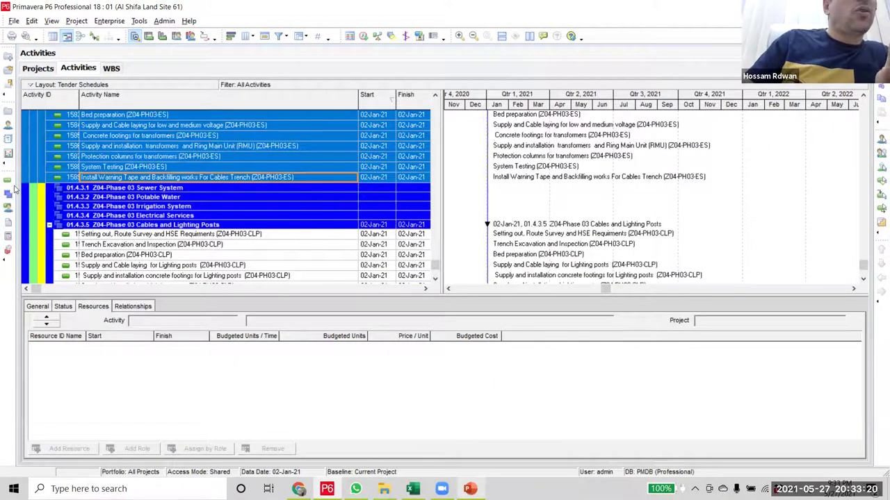
left_click_drag(26, 183, 31, 217)
- Move the six Z04-PH03-IS activities under 01.4.3.3 Irrigation System
scroll(195, 239, "up", 2)
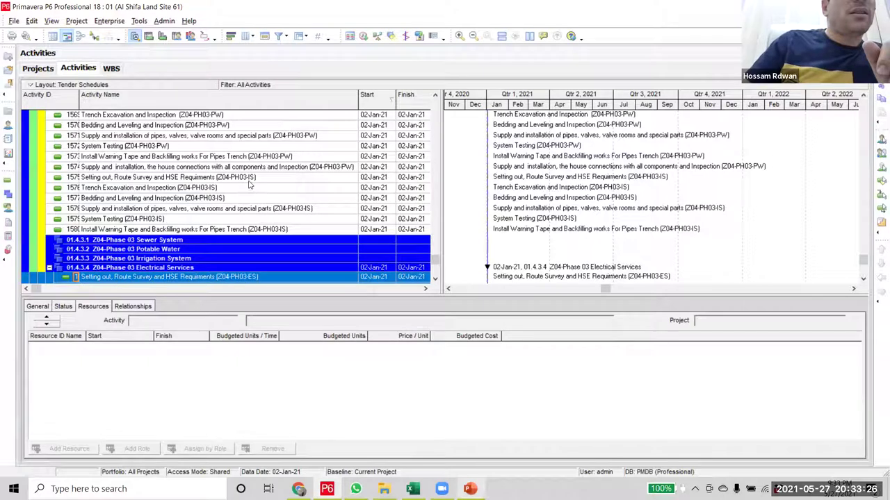
left_click(249, 178)
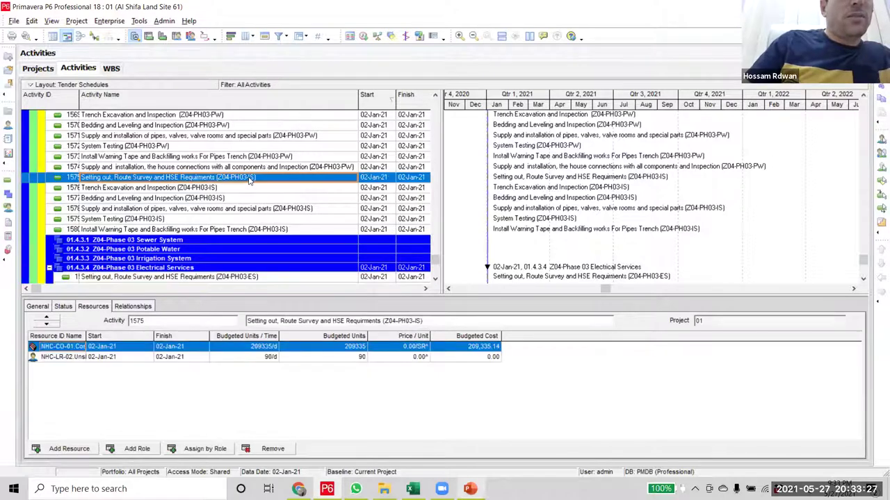
left_click(252, 230, "shift")
scroll(252, 239, "down", 2)
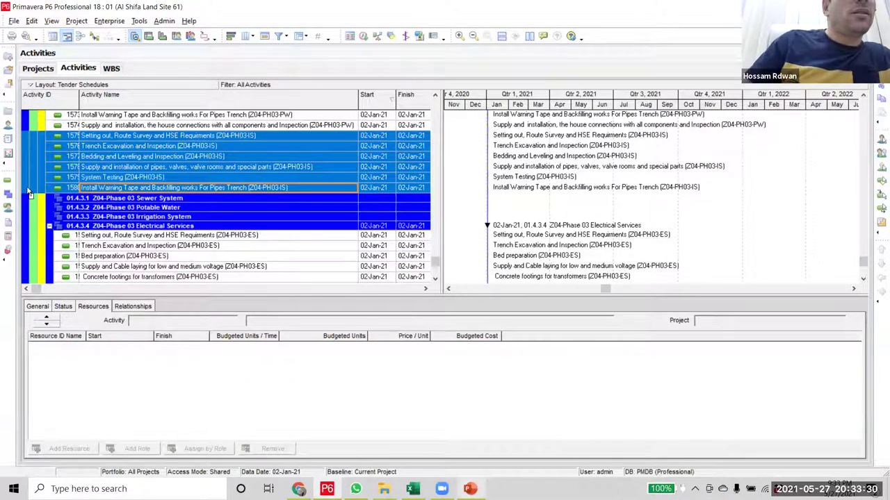
left_click_drag(28, 206, 27, 221)
- Move the seven Z04-PH03-PW activities under 01.4.3.2 Potable Water
scroll(246, 171, "up", 1)
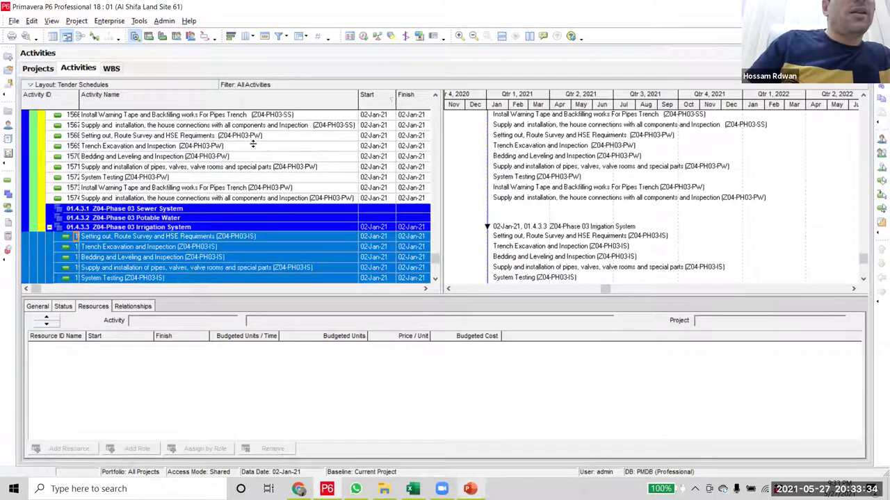
left_click(250, 137)
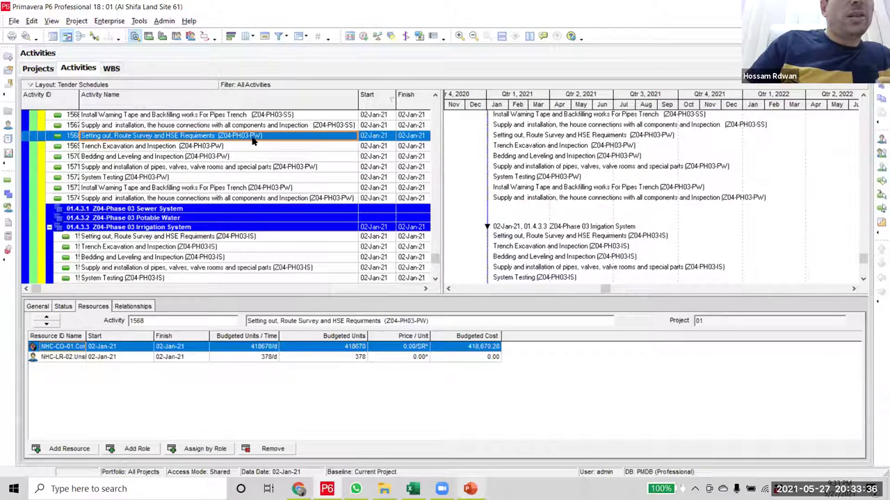
left_click(269, 200, "shift")
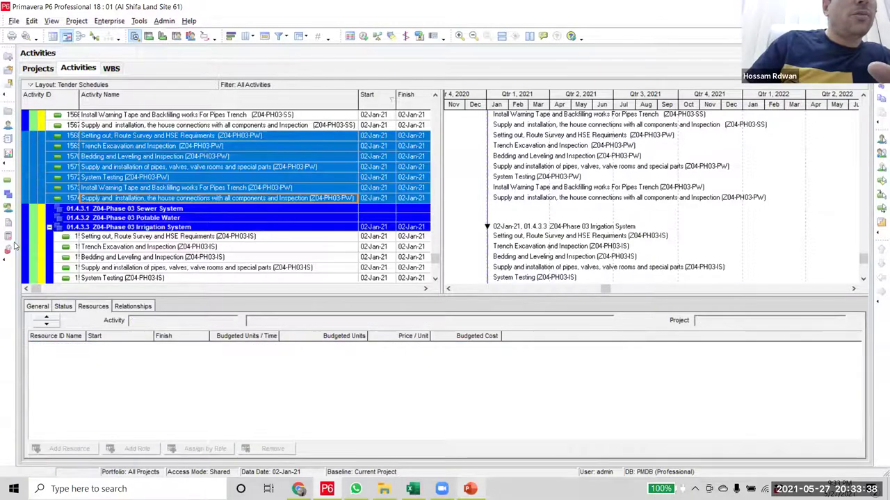
left_click_drag(28, 200, 30, 221)
- Move the Z04-PH03-SS activities under 01.4.3.1 Sewer System
scroll(236, 160, "up", 5)
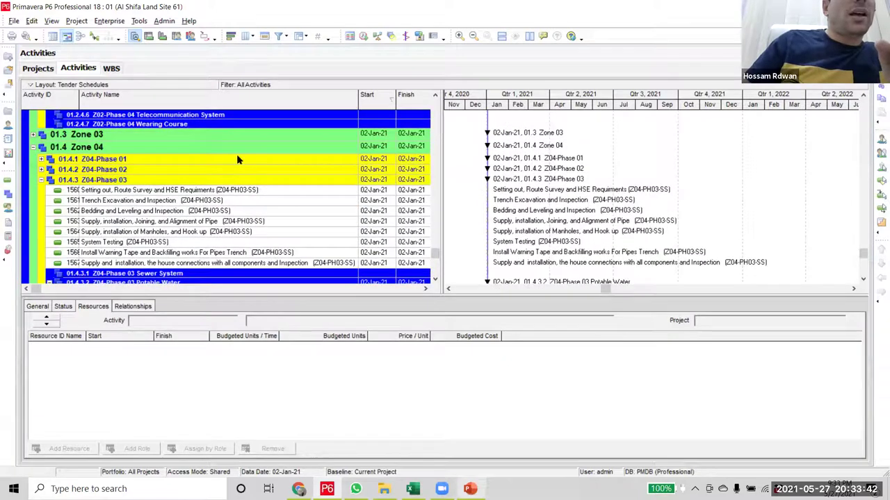
left_click(224, 189)
mouse_move(226, 194)
left_mouse_down()
mouse_move(223, 274)
mouse_move(221, 189)
left_mouse_up()
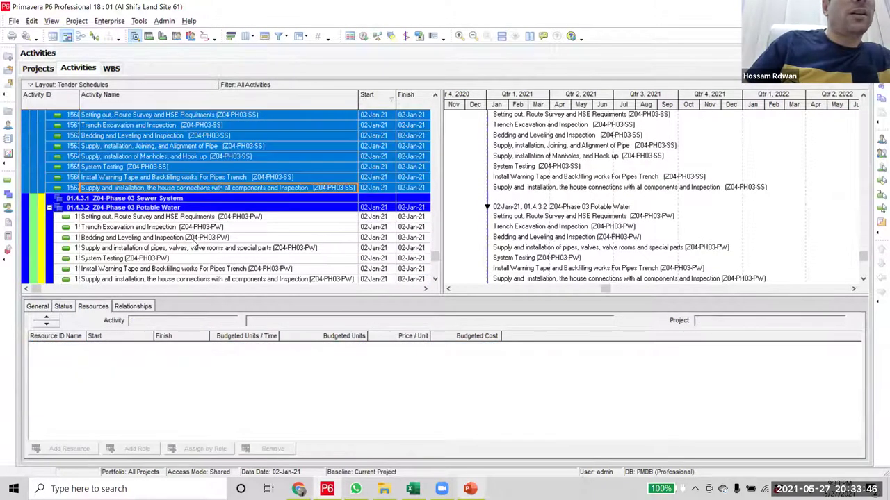
left_click_drag(28, 203, 28, 200)
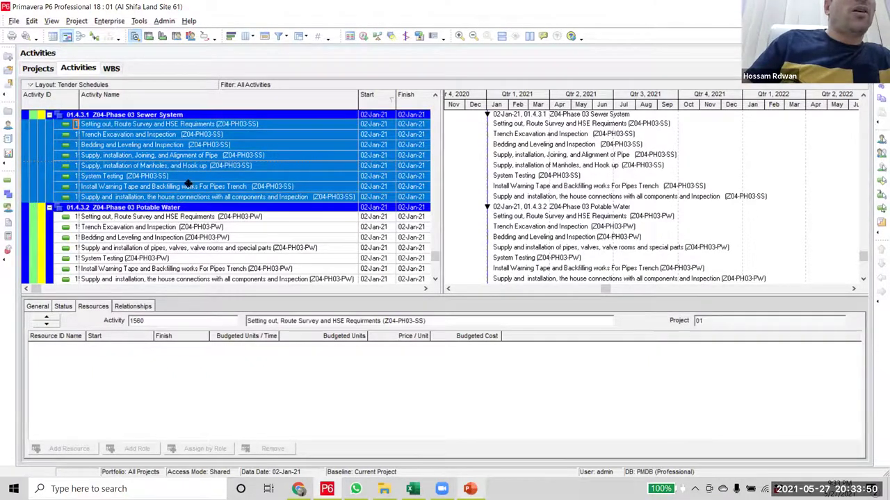
scroll(229, 236, "up", 3)
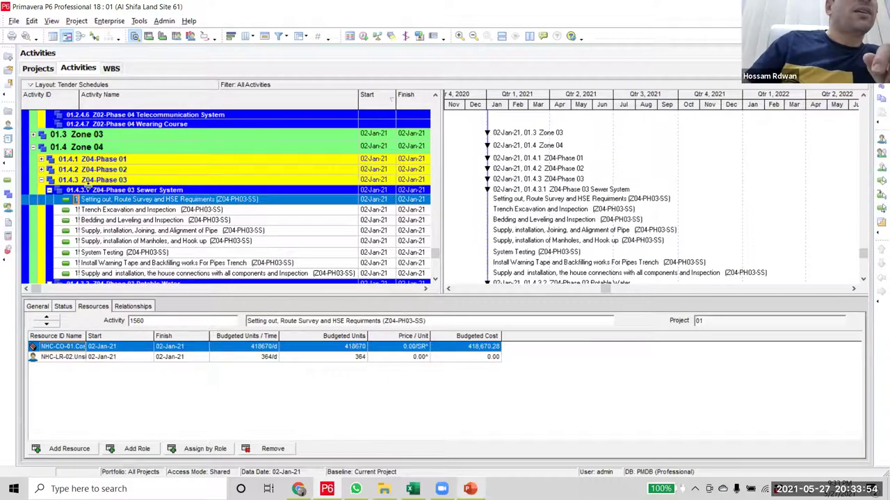
- Collapse 01.4.3 Z04-Phase 03 and expand 01.4.2 Z04-Phase 02
left_click(42, 180)
scroll(77, 225, "up", 1)
scroll(76, 226, "down", 1)
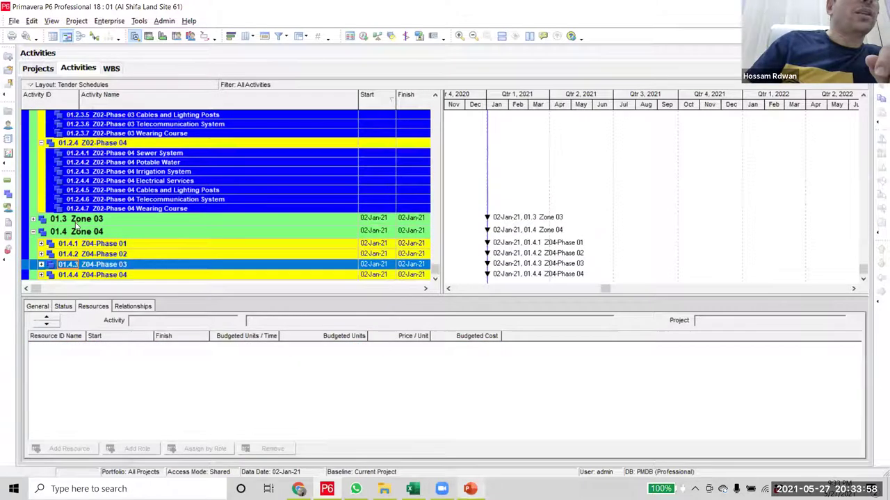
left_click(95, 254)
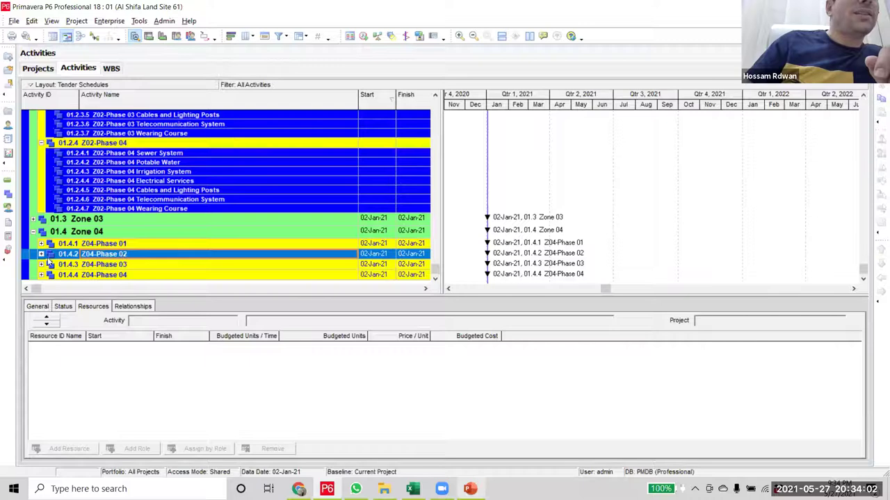
left_click(41, 254)
- Move the two wearing-course activities, including Spray a substance RC2, under 01.4.2.7 Wearing Course
scroll(342, 278, "down", 5)
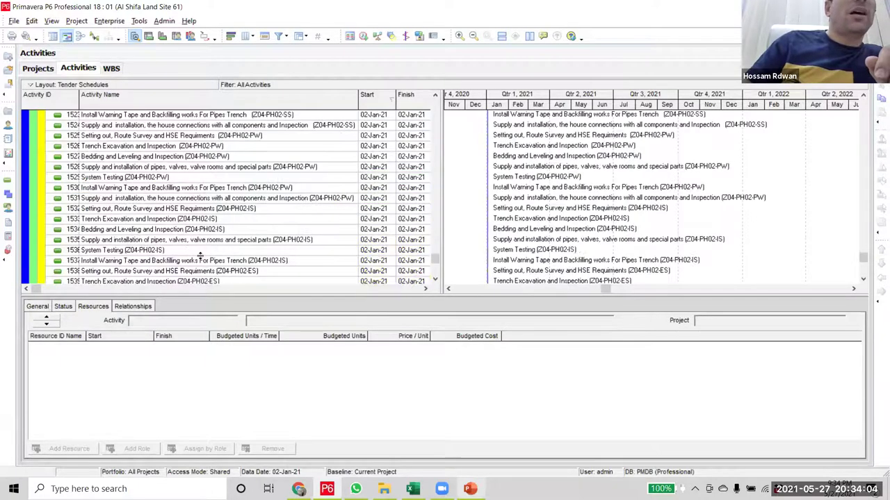
scroll(265, 250, "down", 6)
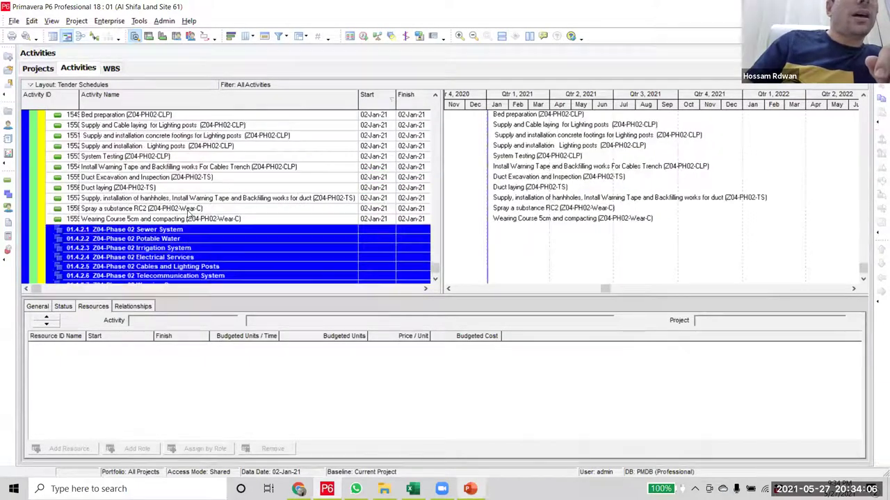
left_click(189, 208)
scroll(193, 251, "down", 1)
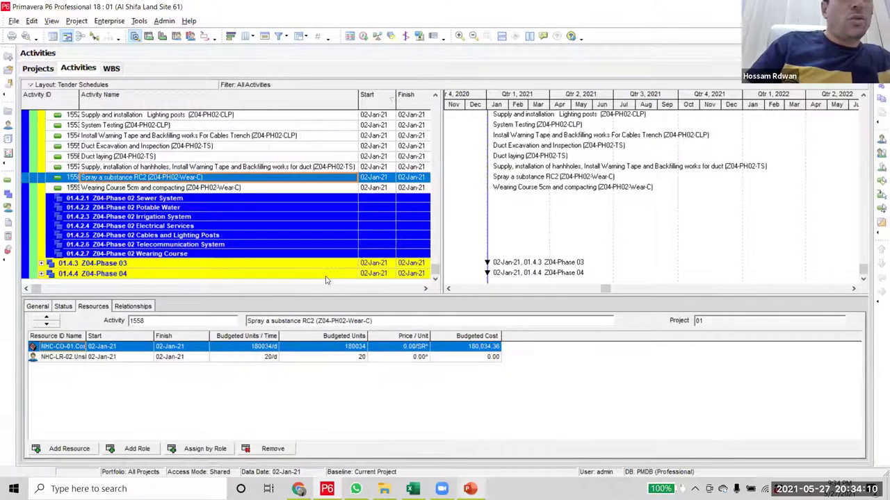
left_click(234, 189, "ctrl")
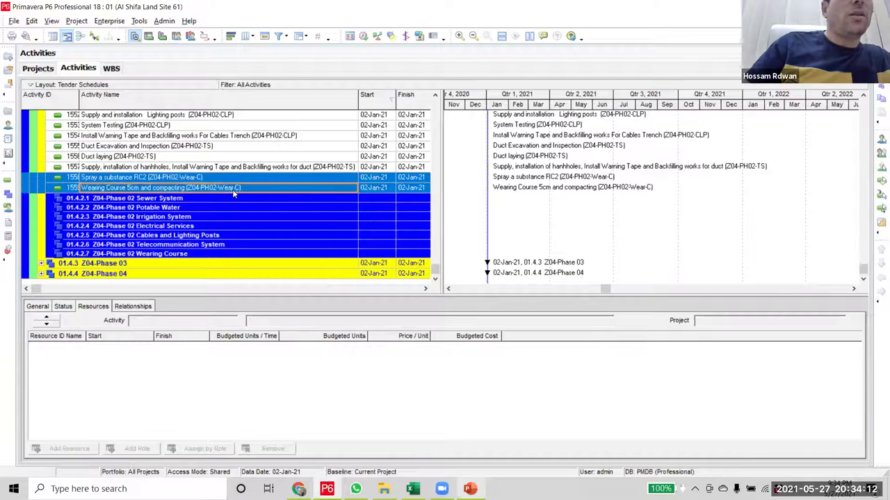
left_click_drag(28, 193, 43, 254)
- Move TS activities 1555–1557 under 01.4.2.6 Telecommunication System
scroll(243, 215, "up", 2)
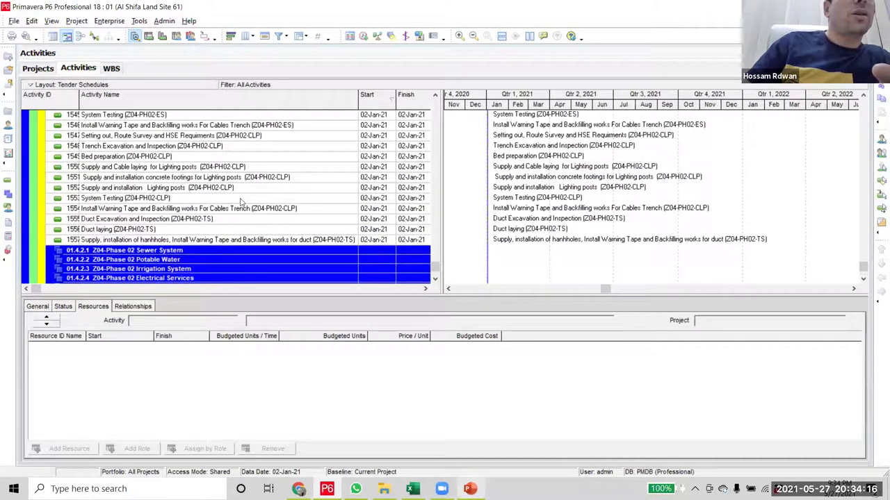
scroll(243, 216, "down", 2)
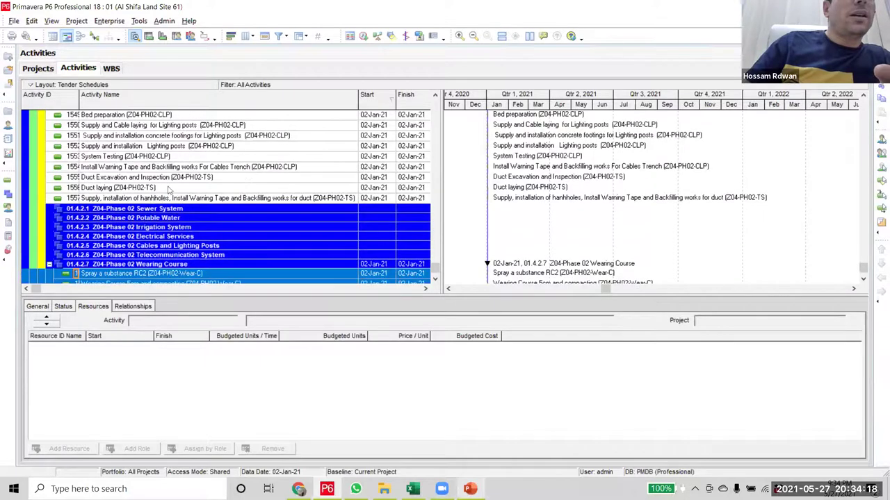
left_click(168, 181)
scroll(194, 177, "down", 1)
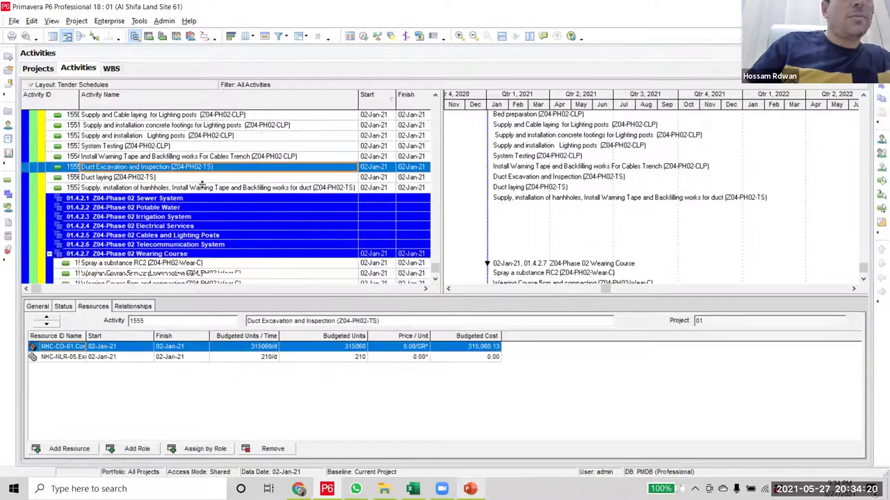
left_click(206, 168, "shift")
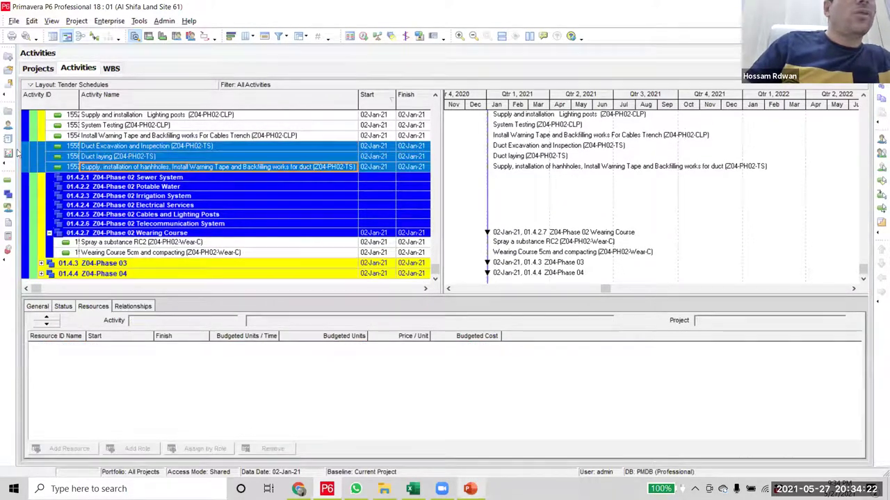
left_click_drag(23, 161, 34, 221)
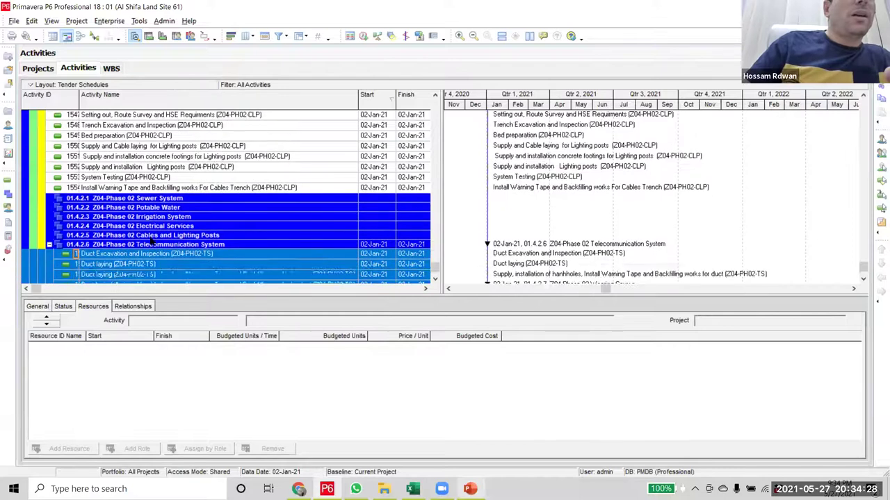
- Move the Z04-PH02-CLP activities, Setting out through 1554, under 01.4.2.5 Cables and Lighting Posts
scroll(157, 240, "up", 2)
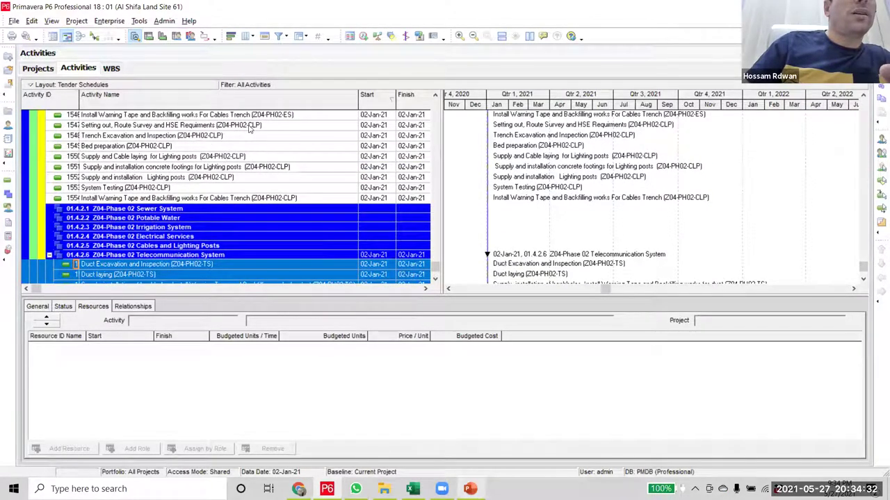
scroll(254, 139, "up", 1)
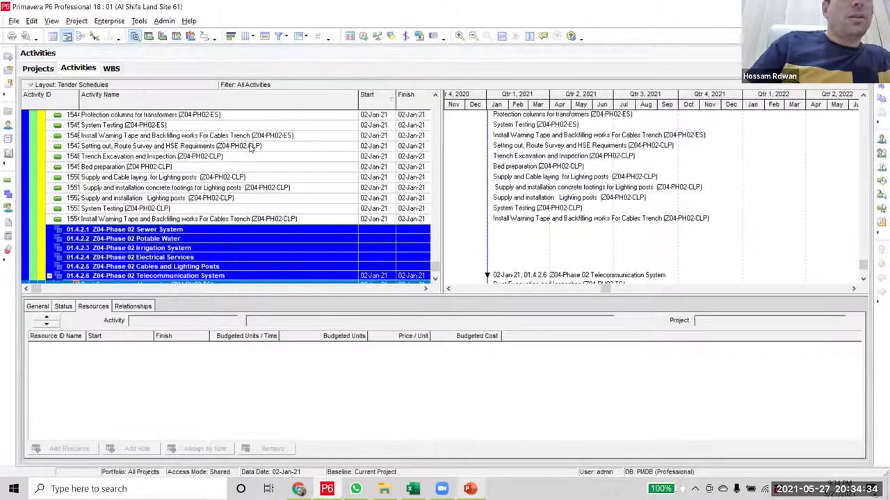
left_click(250, 146)
left_click(241, 219, "shift")
scroll(57, 158, "down", 2)
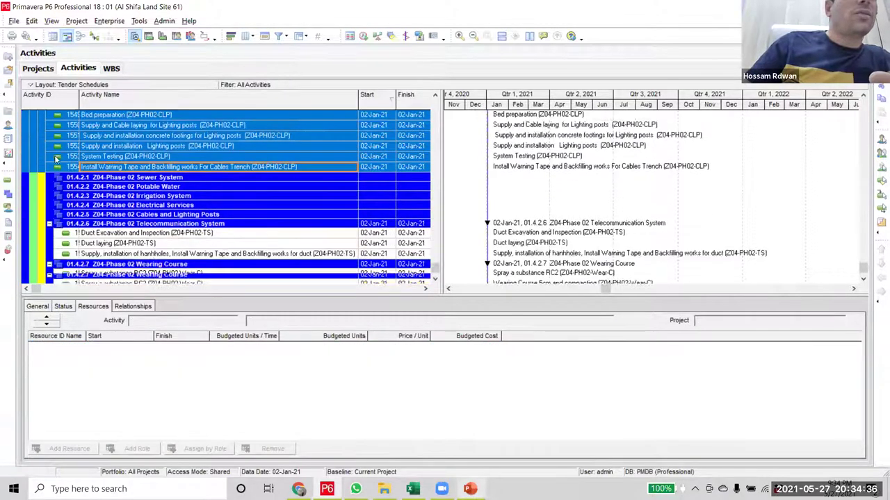
scroll(57, 159, "down", 1)
left_click_drag(28, 162, 30, 206)
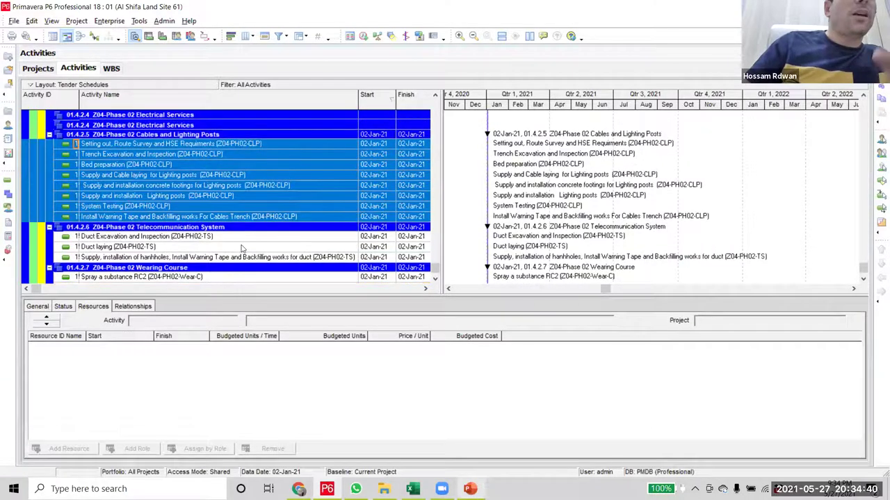
- Move ES activities 1538–1546 under 01.4.2.4 Electrical Services
scroll(244, 249, "up", 5)
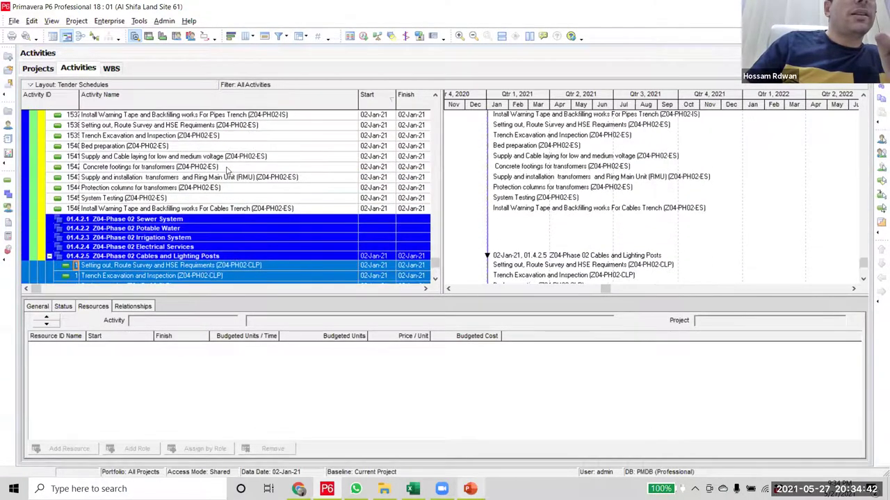
left_click(235, 128)
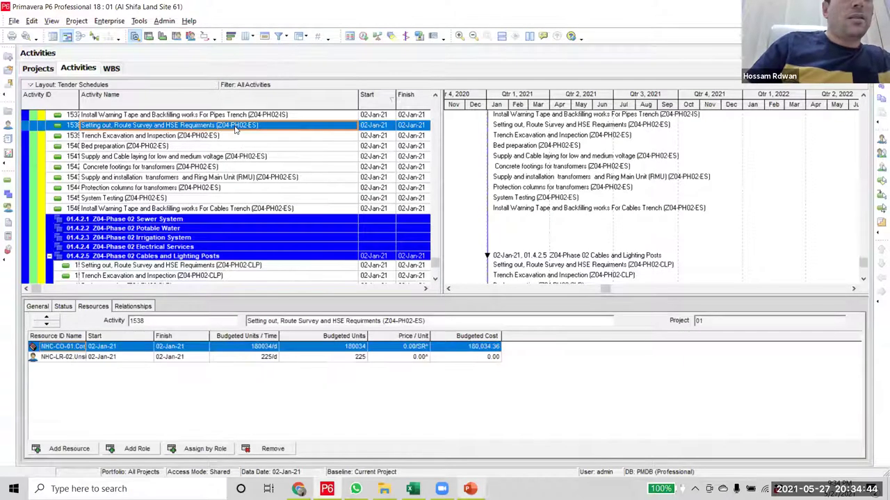
left_click(250, 208, "shift")
scroll(27, 160, "down", 2)
left_click_drag(27, 160, 37, 195)
scroll(145, 226, "up", 1)
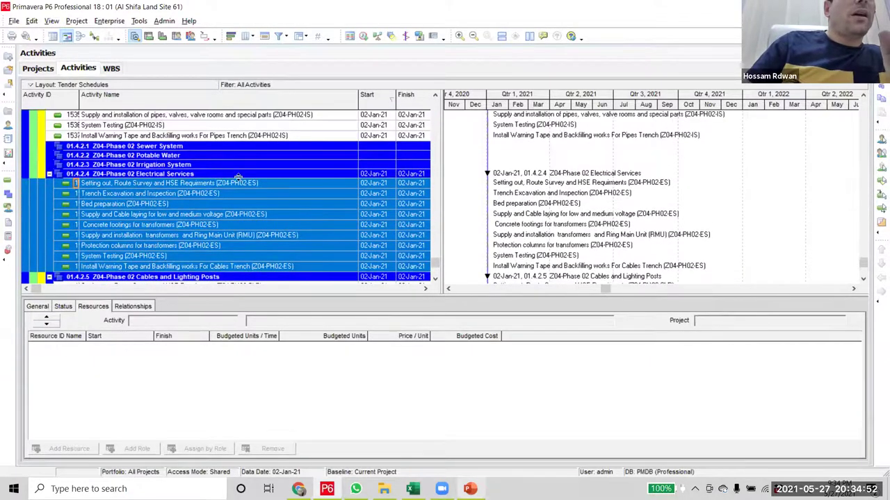
scroll(239, 174, "up", 1)
- Move IS activities 1532–1537 under 01.4.2.3 Irrigation System
key("Up")
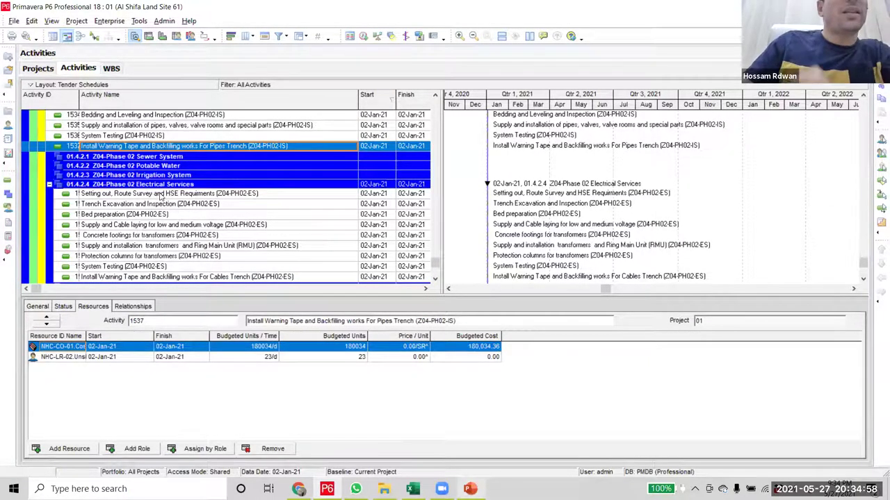
left_click(158, 197)
scroll(182, 250, "up", 2)
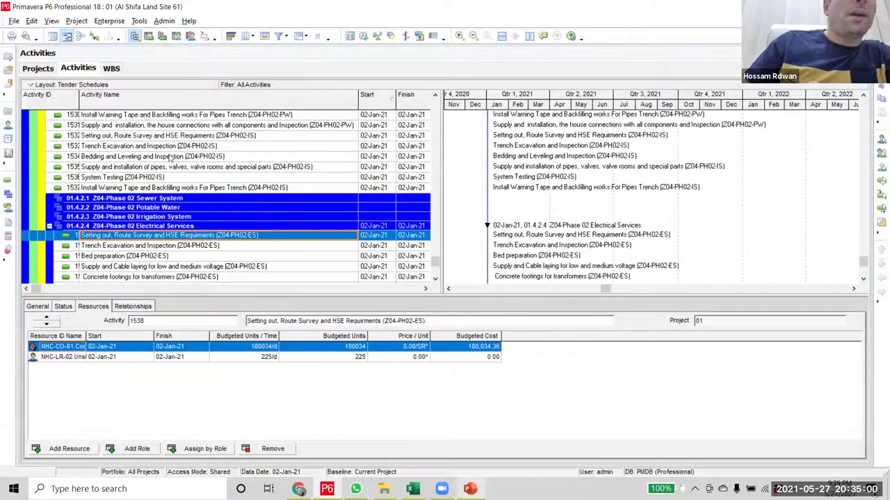
left_click(231, 138)
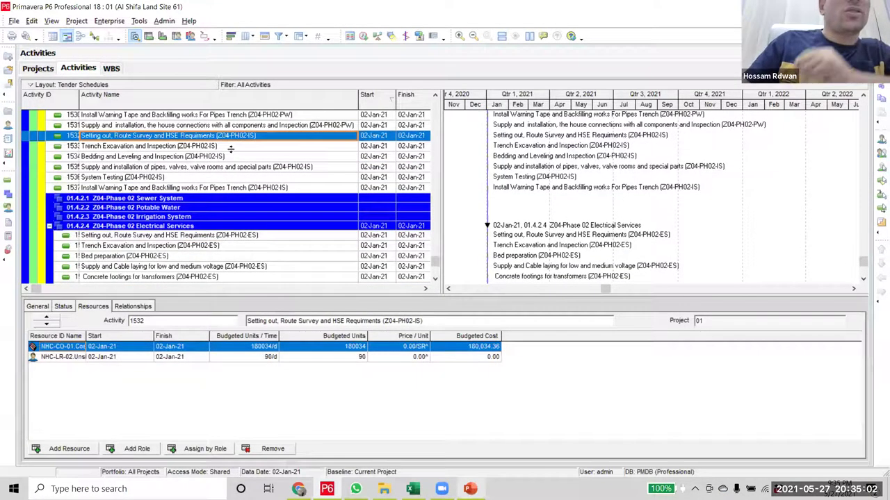
left_click(245, 187, "shift")
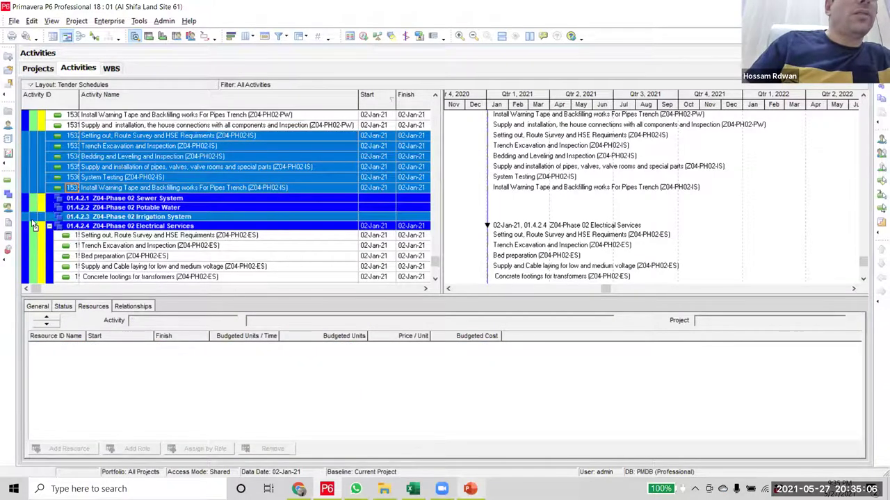
left_click_drag(34, 226, 33, 221)
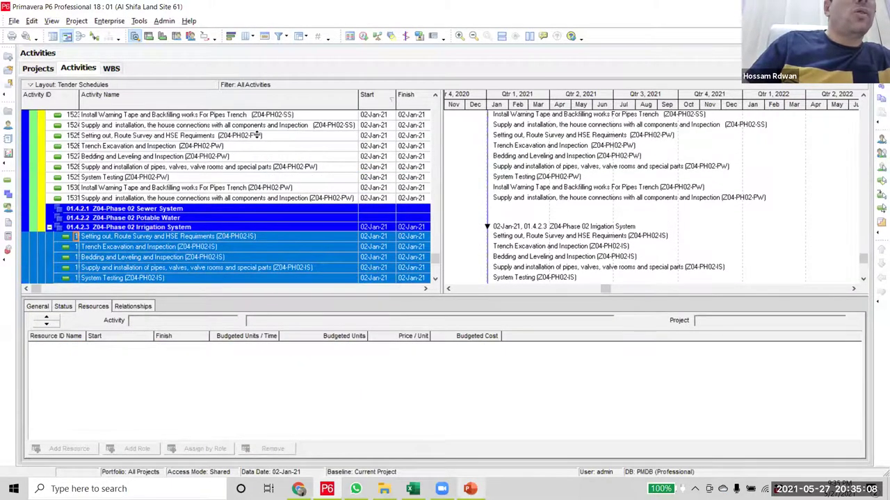
- Select PW activities 1525–1531 for 01.4.2.2 Potable Water
left_click(255, 136)
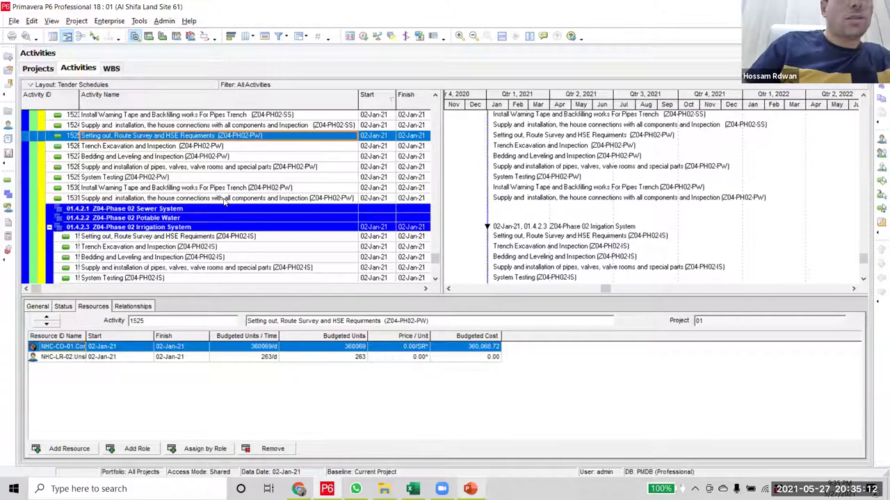
left_click(243, 201, "shift")
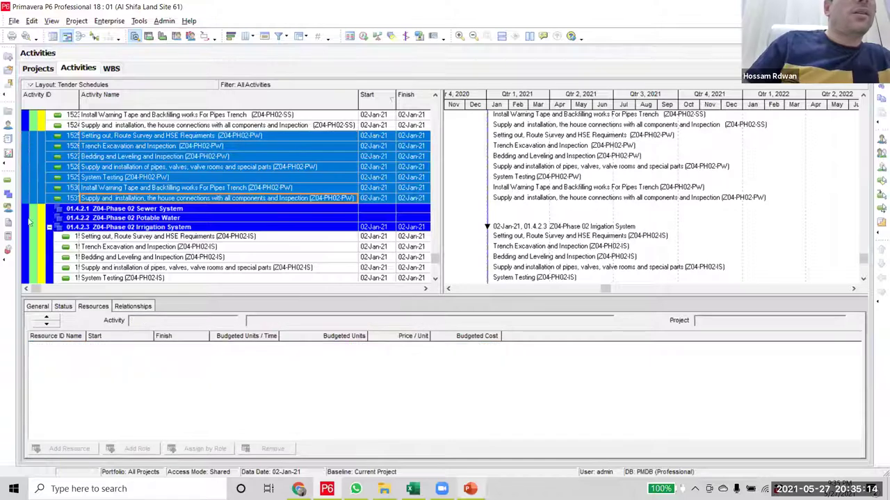
scroll(202, 174, "up", 3)
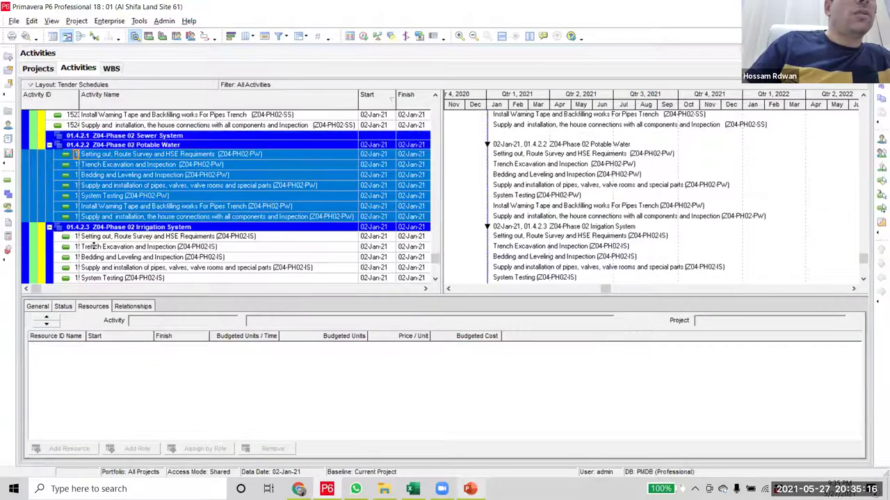
- Select SS activities 1517–1524 for 01.4.2.1 Sewer System
left_click(202, 137)
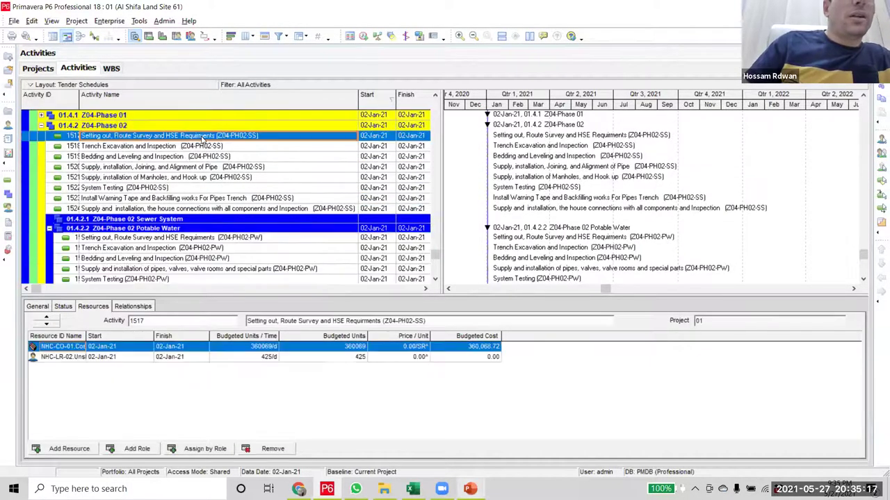
left_click(207, 209, "shift")
scroll(208, 209, "down", 2)
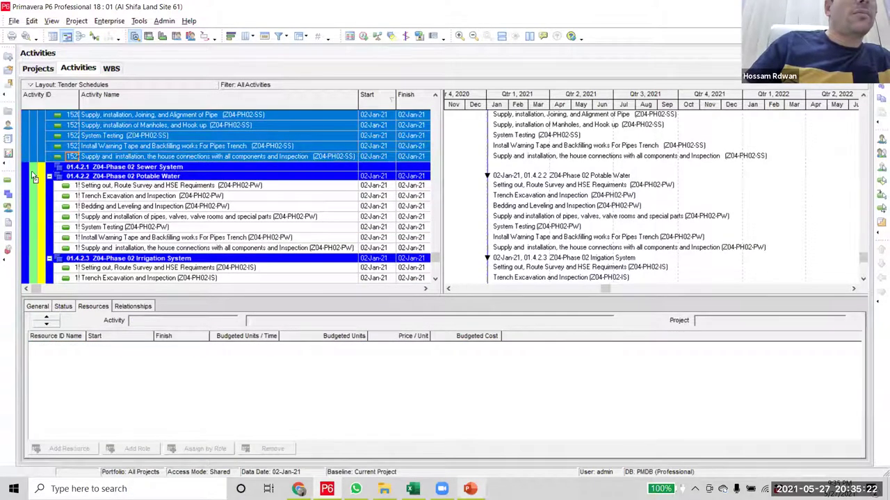
scroll(90, 197, "up", 2)
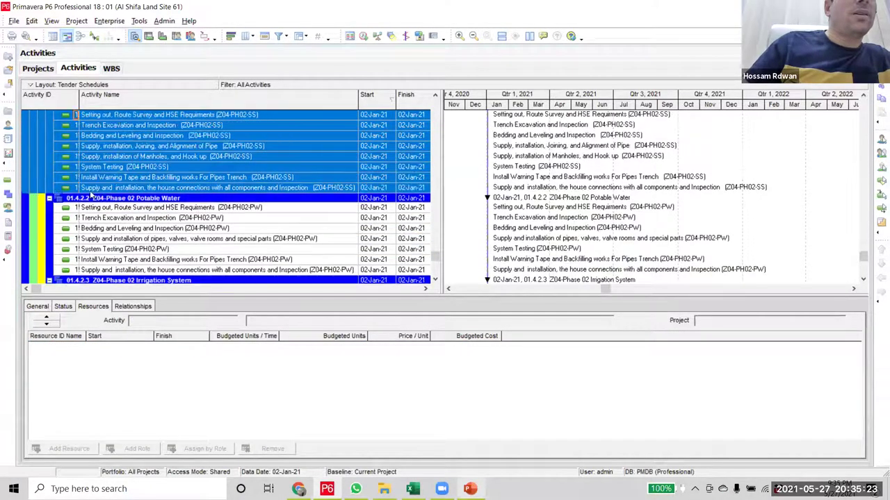
- Check the Trench Excavation and Manholes activities, then collapse Z04-Phase 02
left_click(168, 219)
scroll(169, 219, "up", 2)
left_click(168, 221)
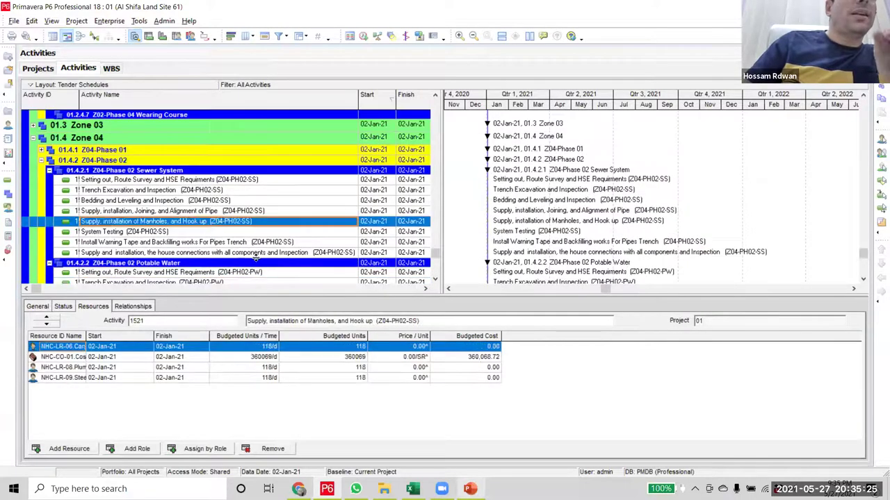
left_click(43, 160)
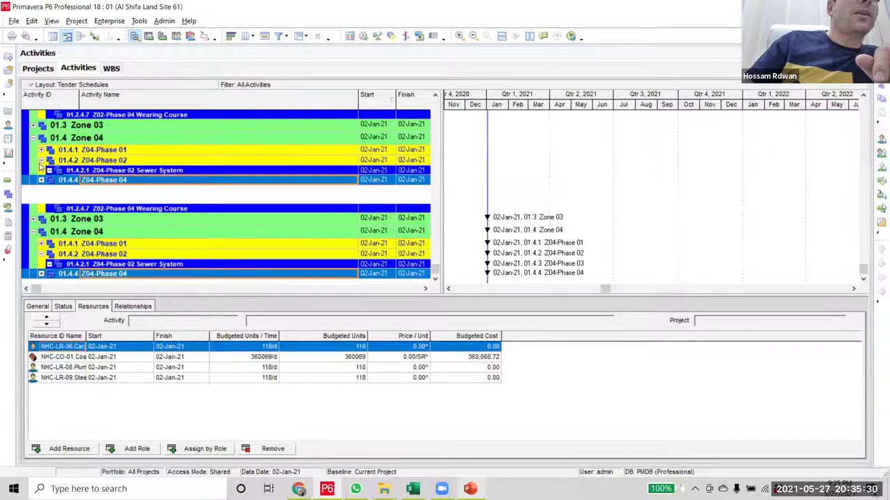
- Expand the Z04-Phase 01 WBS element to list its activities
left_click(103, 245)
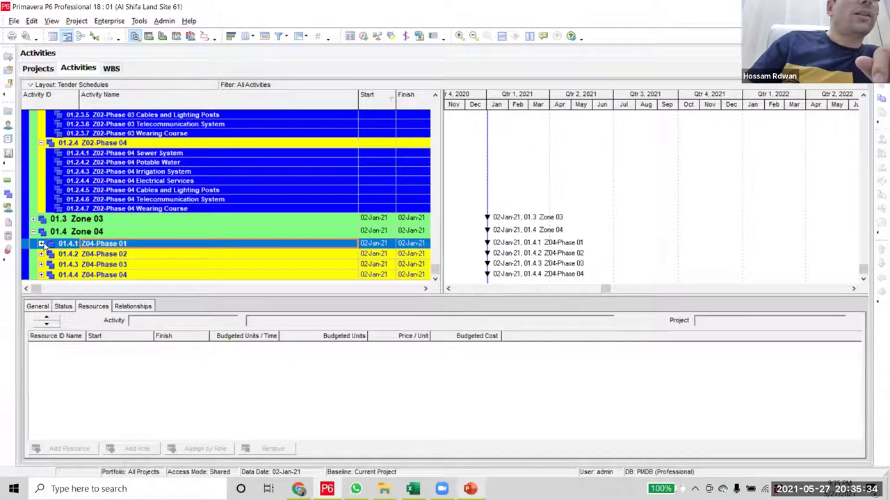
key("plus")
scroll(221, 268, "down", 6)
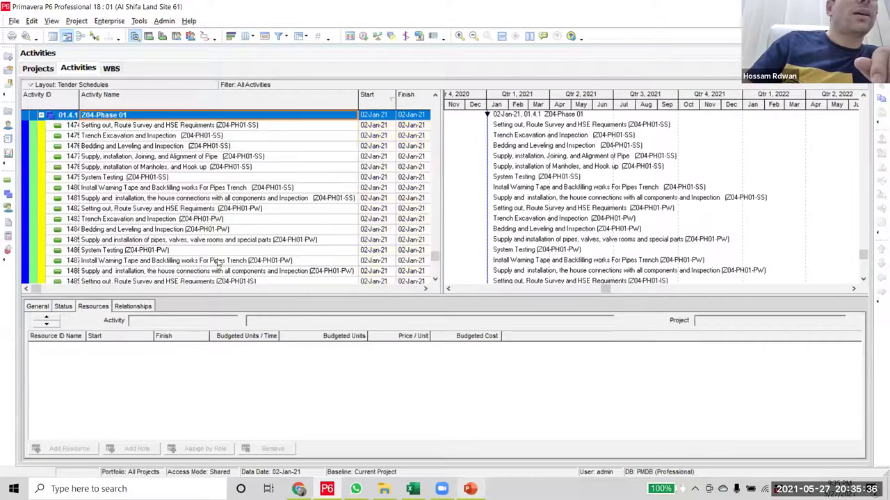
scroll(223, 271, "down", 5)
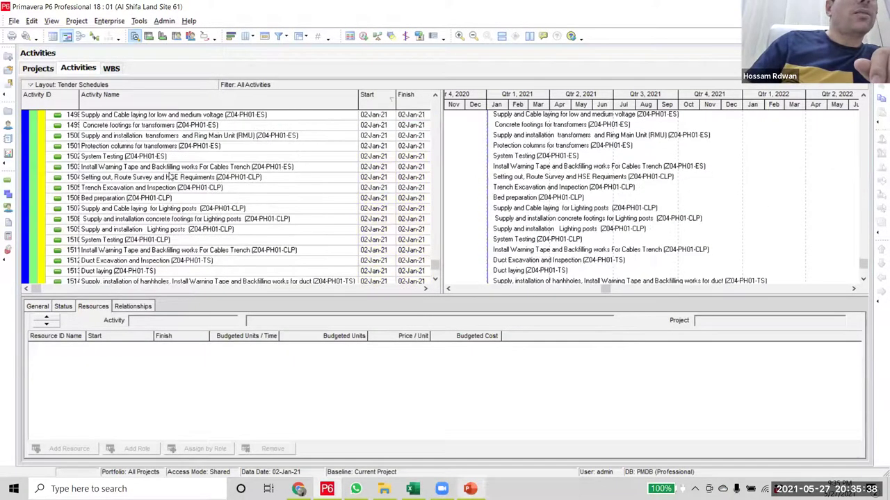
- Move Wear-C activities 1515 and 1516 under 01.4.1.7 Wearing Course
left_click(174, 168)
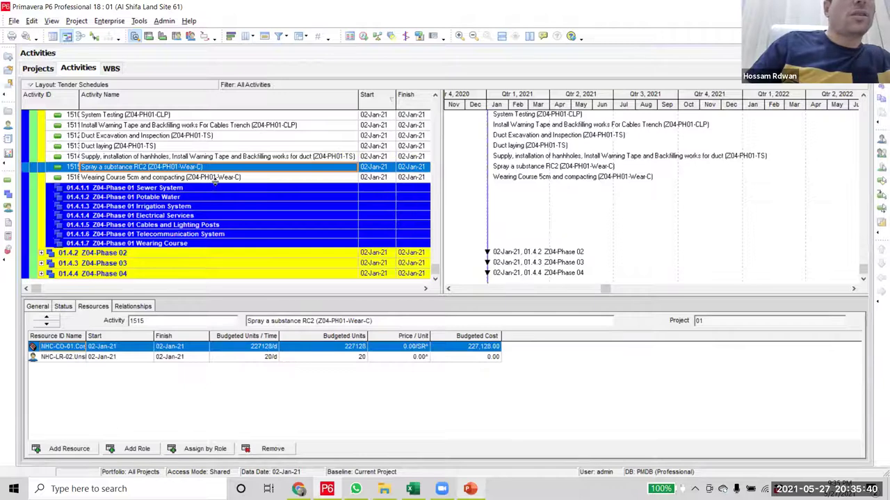
left_click(31, 177, "ctrl")
left_click_drag(27, 182, 39, 252)
scroll(197, 221, "up", 2)
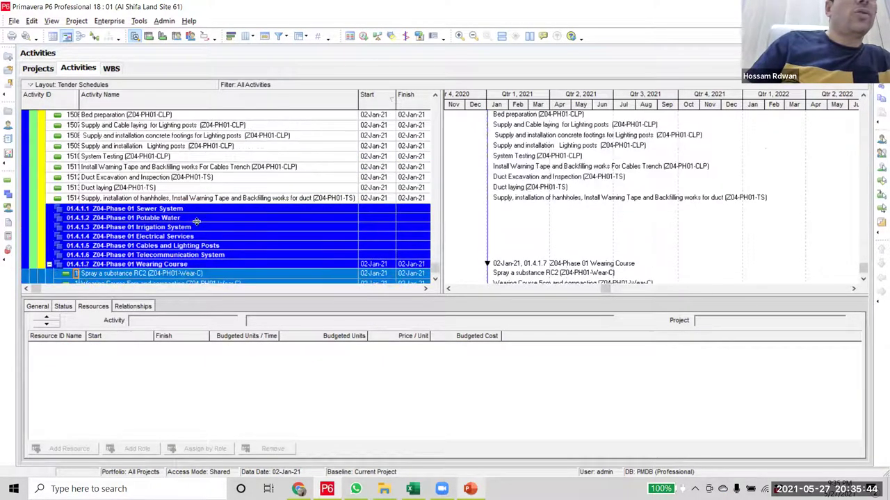
- Select activity 1514, the TS hand-holes activity
left_click(200, 200)
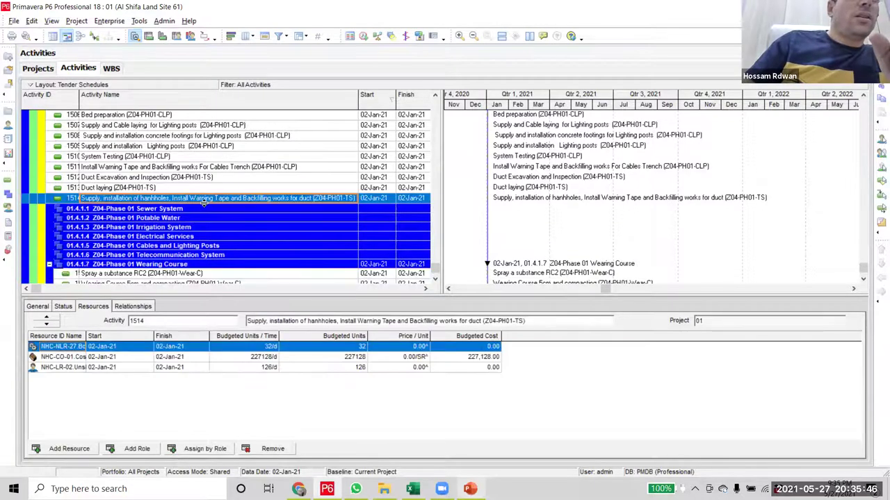
scroll(228, 245, "down", 2)
scroll(263, 290, "up", 1)
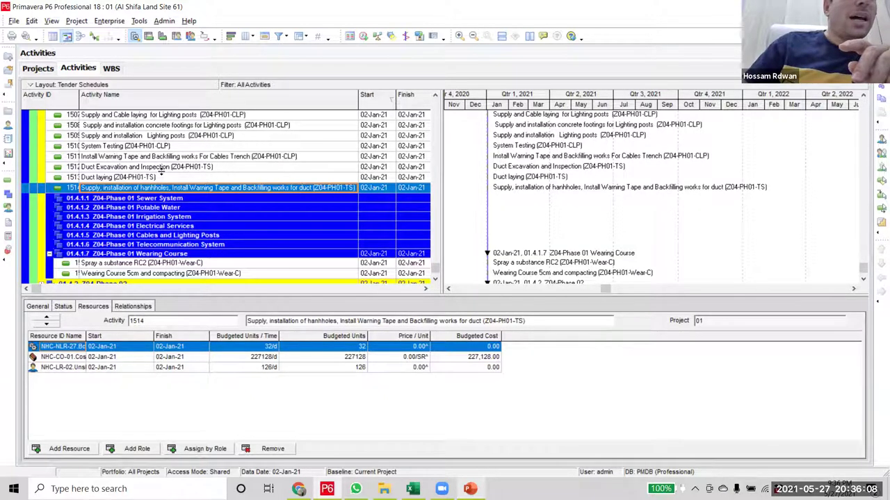
- Move the three TS activities 1512–1514 under 01.4.1.6 Telecommunication System
left_click(165, 169)
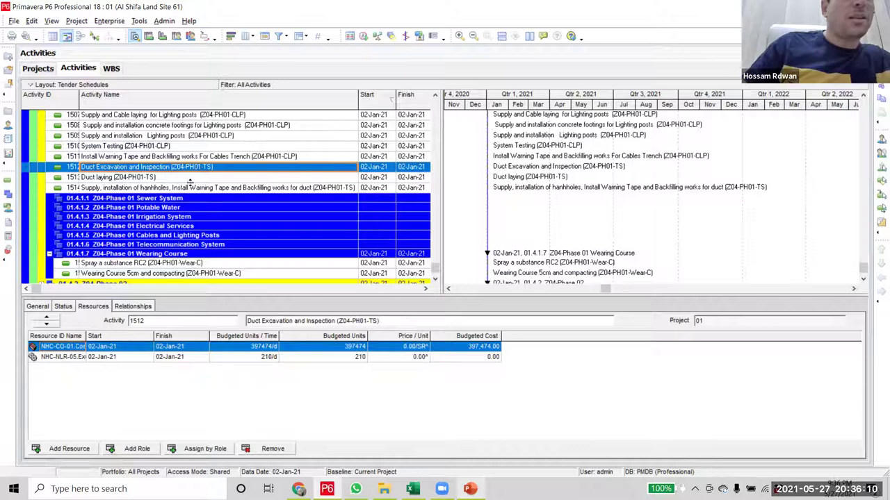
left_click(188, 195, "shift")
scroll(188, 194, "down", 1)
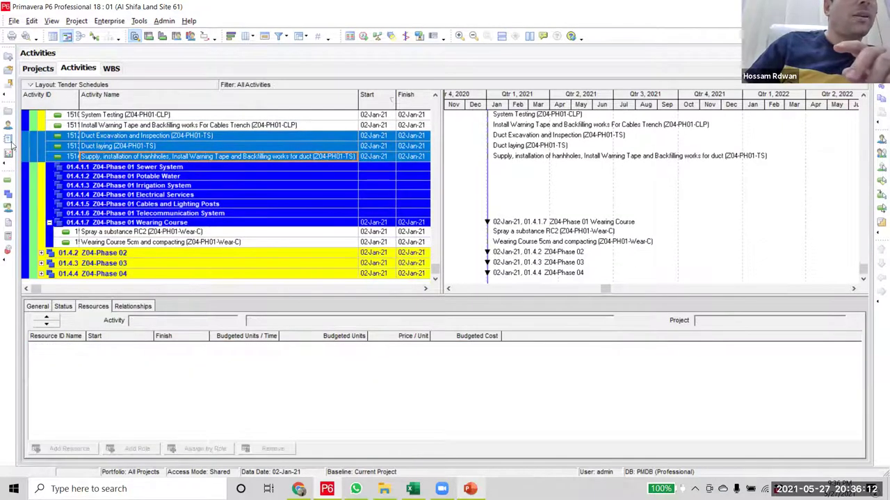
left_click(28, 160, "shift")
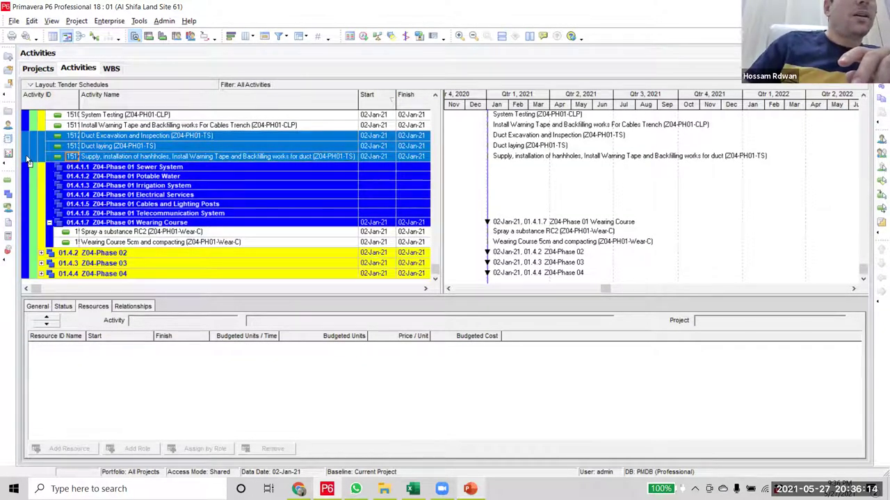
left_click_drag(27, 160, 30, 217)
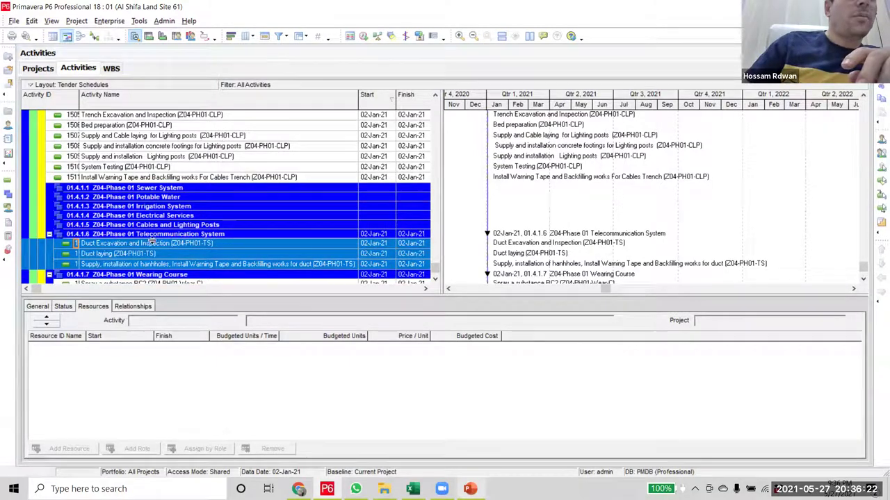
- Move CLP activities from Setting out, Route Survey through 1511 under 01.4.1.5 Cables and Lighting Posts
left_click(193, 119)
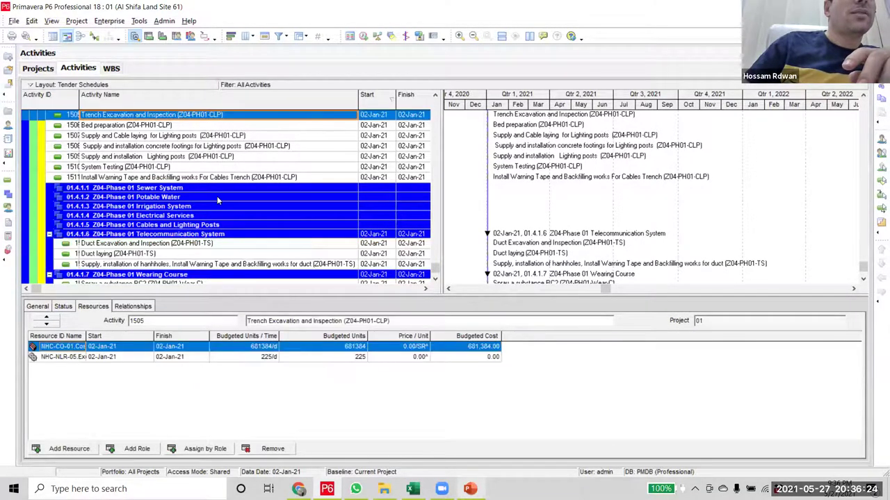
scroll(217, 196, "up", 2)
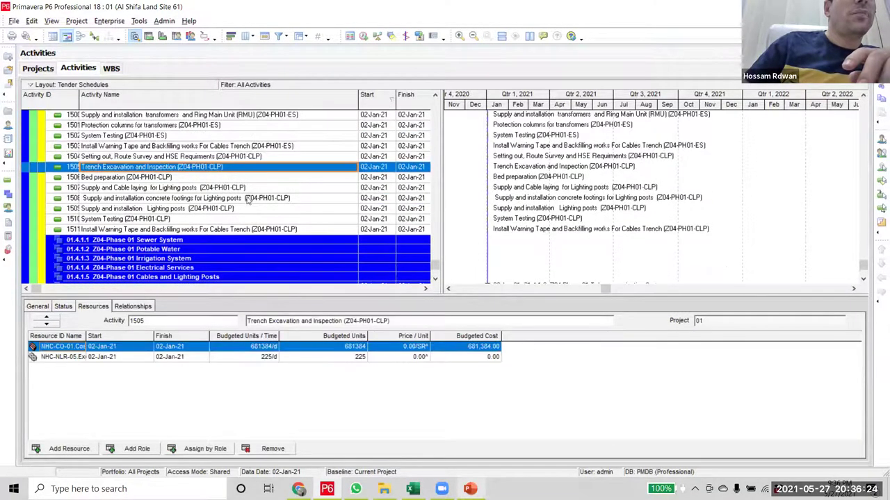
left_click(238, 157)
scroll(237, 211, "down", 1)
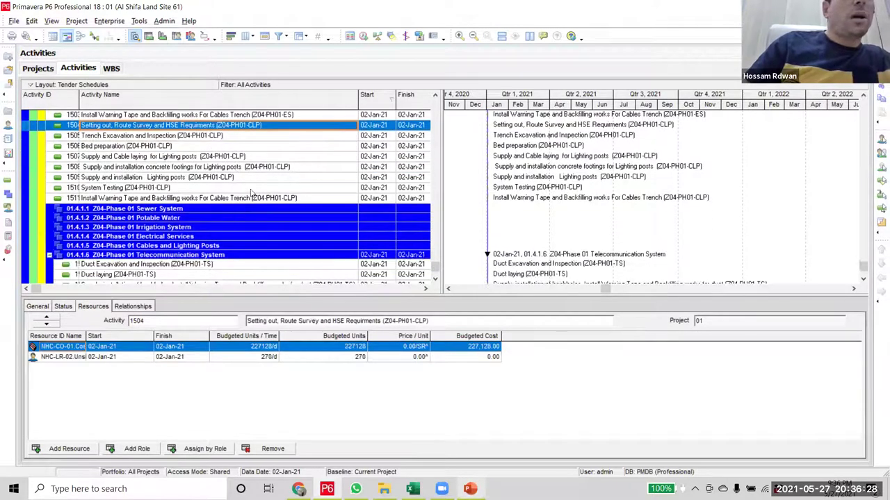
left_click(242, 197, "shift")
scroll(242, 197, "down", 1)
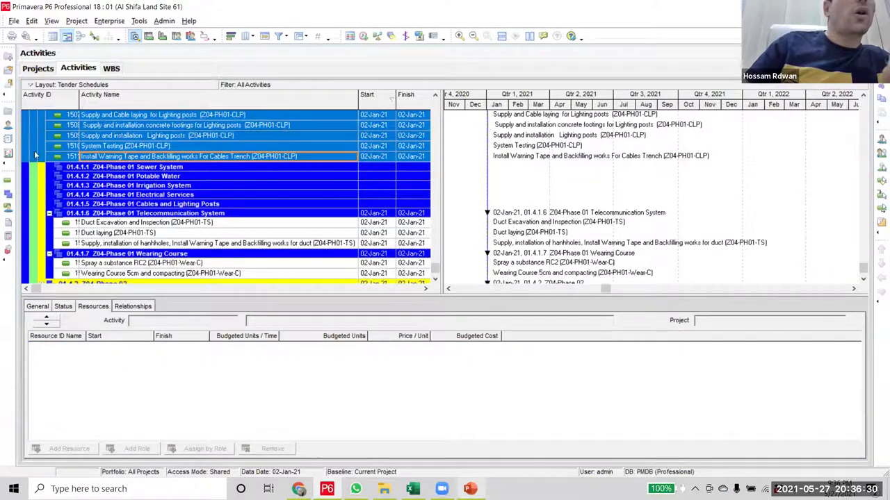
left_click(31, 186, "ctrl")
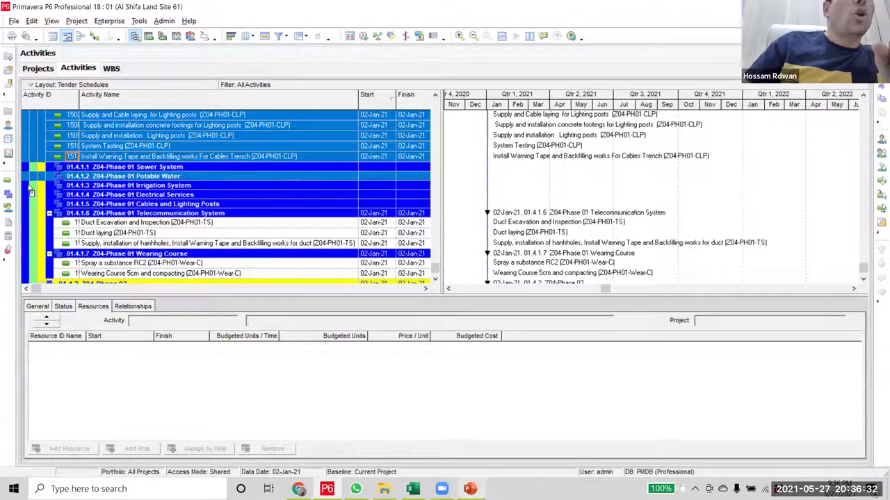
left_click(31, 203, "ctrl")
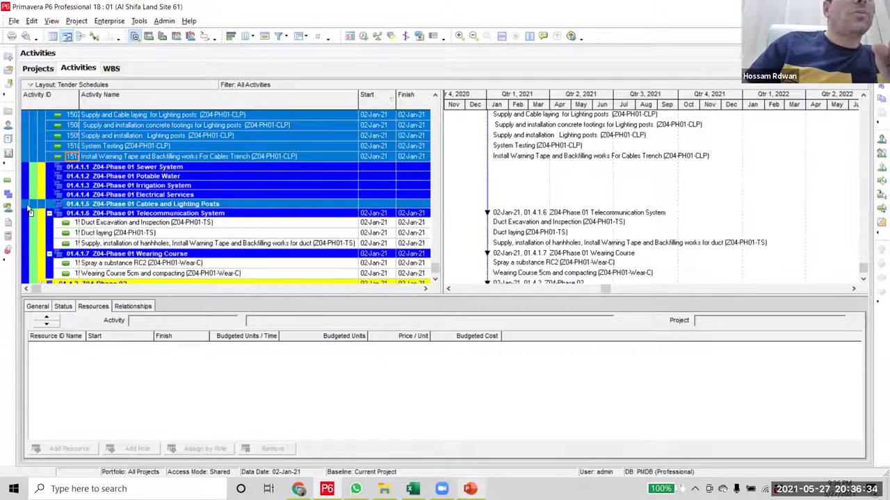
left_click_drag(31, 211, 30, 206)
scroll(240, 182, "up", 4)
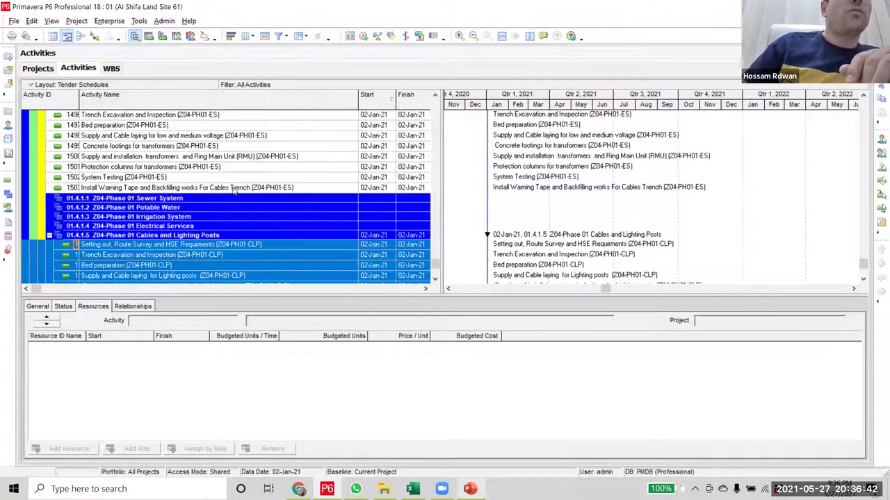
- Move the Z04-PH01-ES activities under 01.4.1.4 Electrical Services
scroll(229, 194, "up", 2)
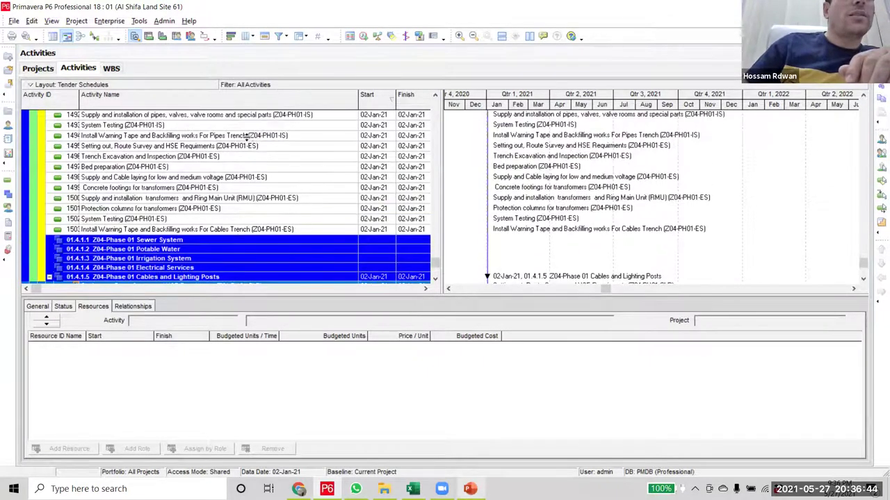
left_click(244, 146)
scroll(243, 202, "down", 1)
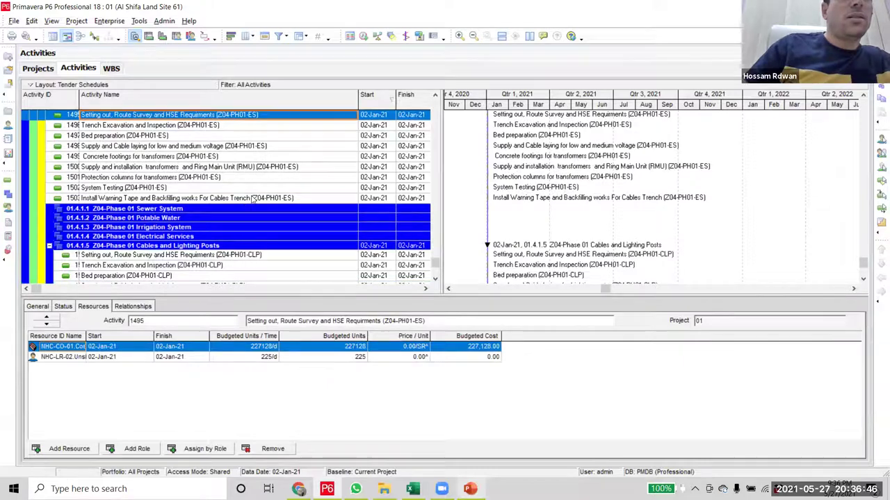
left_click(243, 199, "shift")
scroll(240, 205, "down", 2)
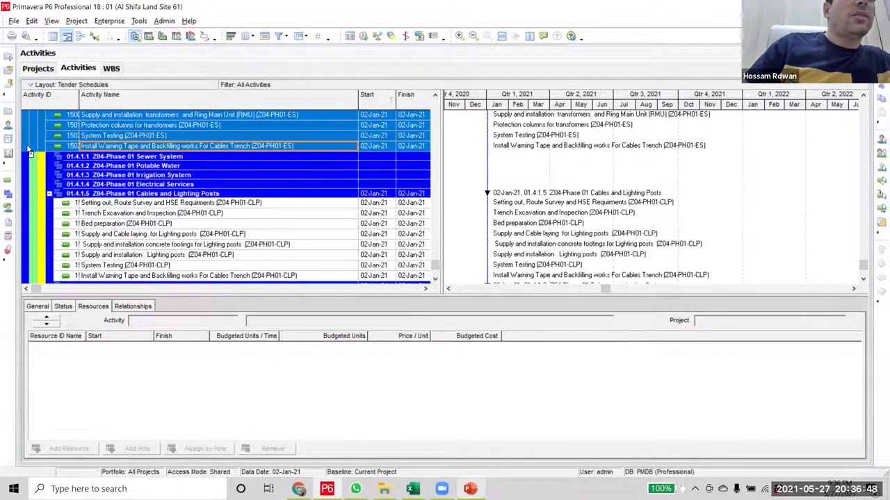
left_click_drag(30, 148, 47, 186)
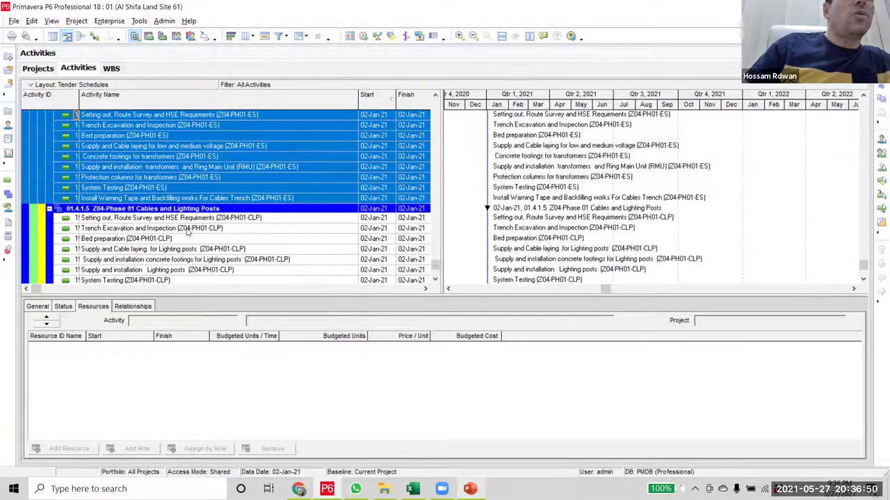
- Move the Z04-PH01-IS activities under 01.4.1.3 Irrigation System
scroll(288, 197, "up", 3)
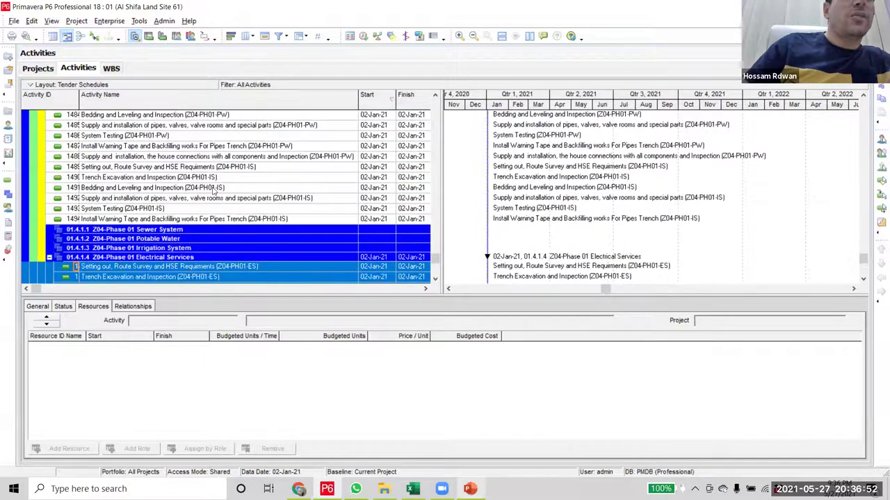
scroll(212, 191, "down", 2)
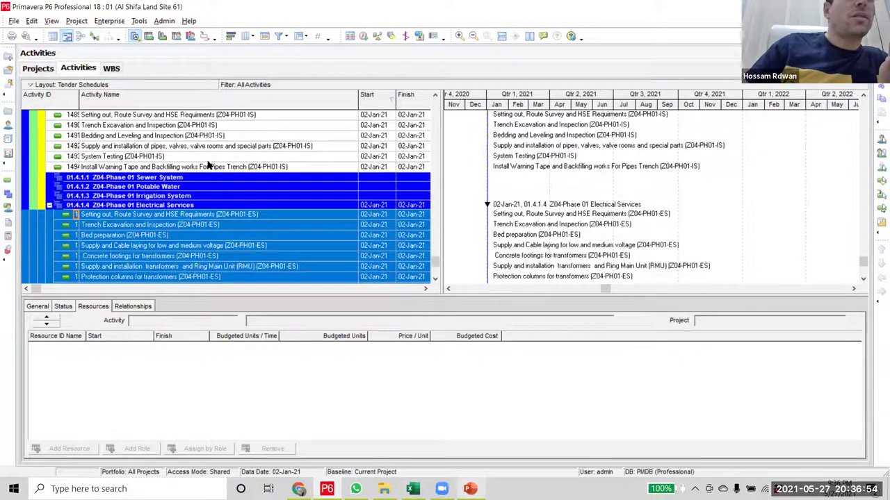
scroll(222, 167, "up", 1)
left_click(247, 146)
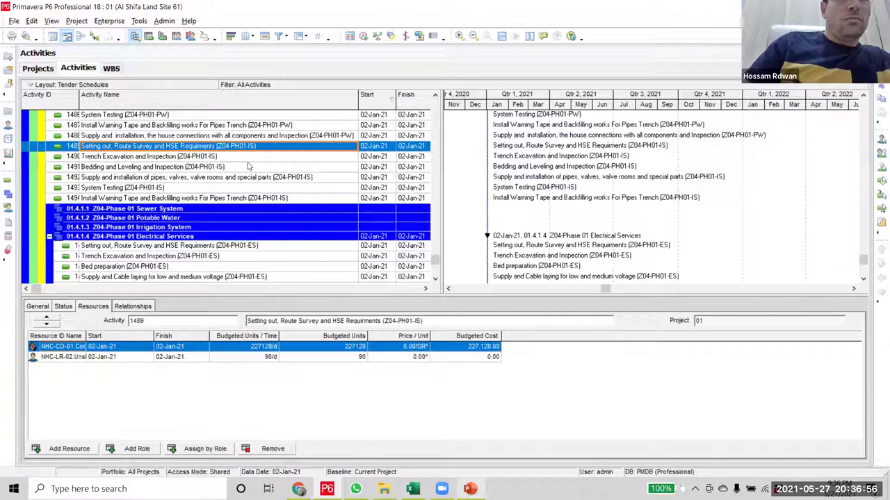
left_click(260, 199, "shift")
scroll(42, 158, "down", 2)
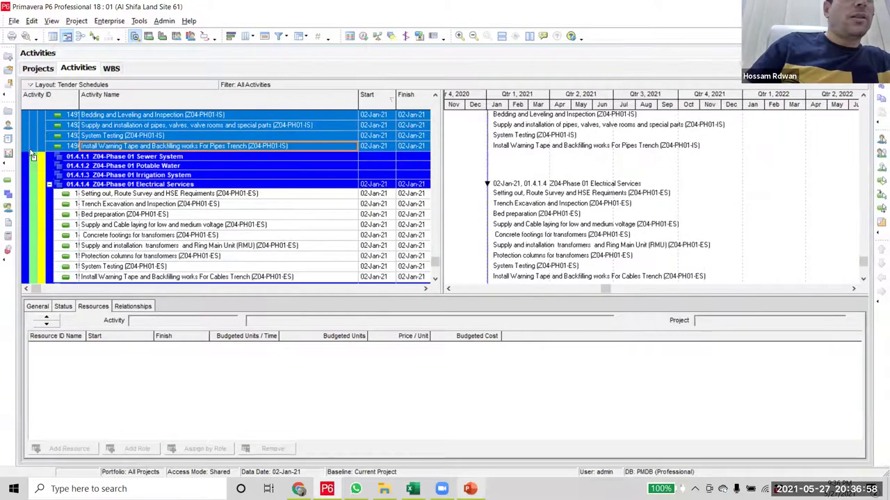
left_click_drag(29, 147, 32, 178)
- Move the PW activities starting at 1482 under 01.4.1.2 Potable Water
scroll(284, 229, "up", 2)
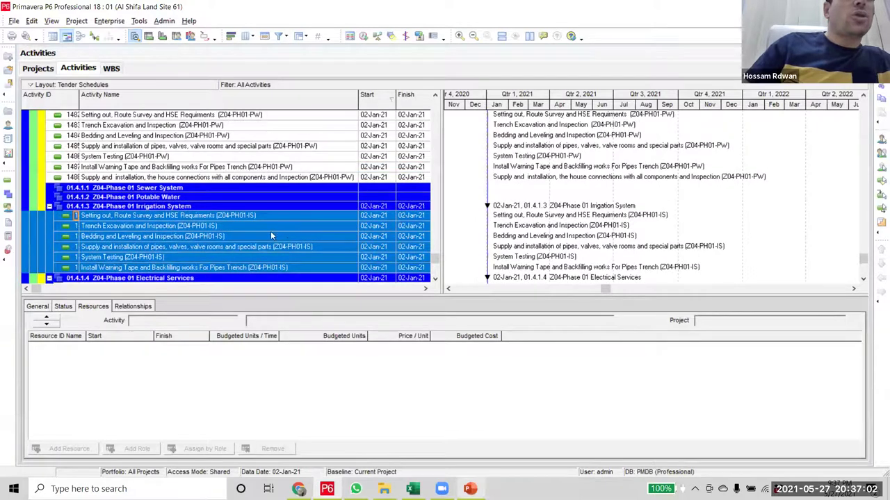
scroll(283, 209, "up", 2)
left_click(258, 167)
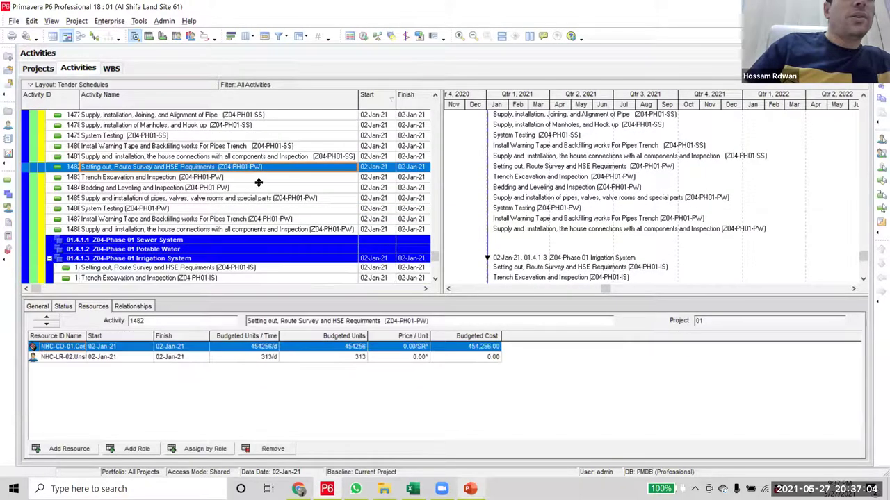
scroll(263, 174, "down", 2)
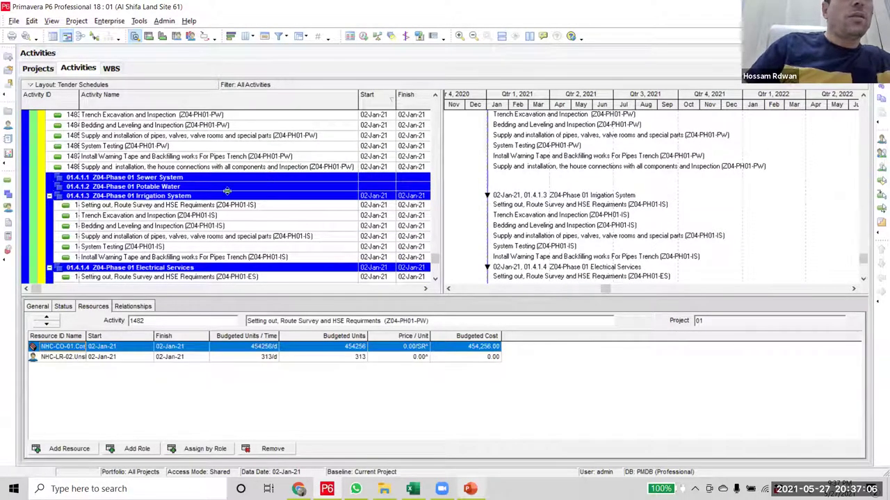
left_click(229, 167, "shift")
left_click_drag(24, 165, 33, 187)
- Move the remaining SS activities through 1481 under 01.4.1.1 Sewer System
scroll(209, 271, "up", 4)
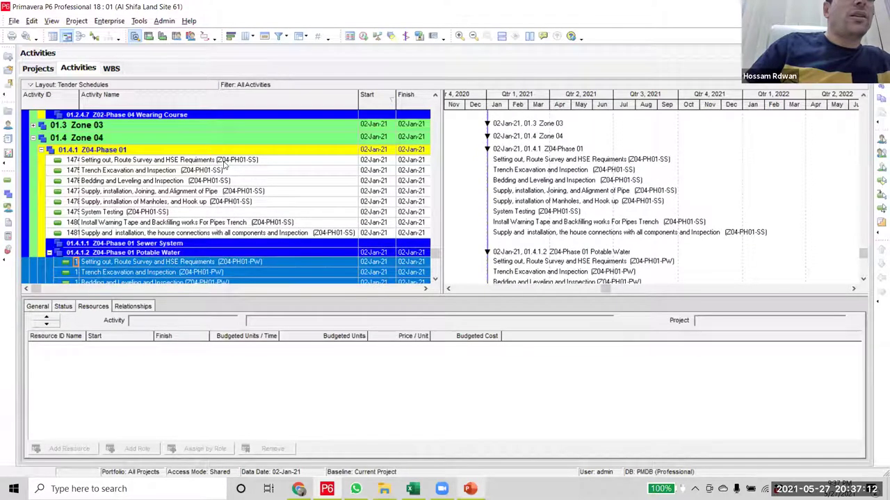
left_click(244, 202)
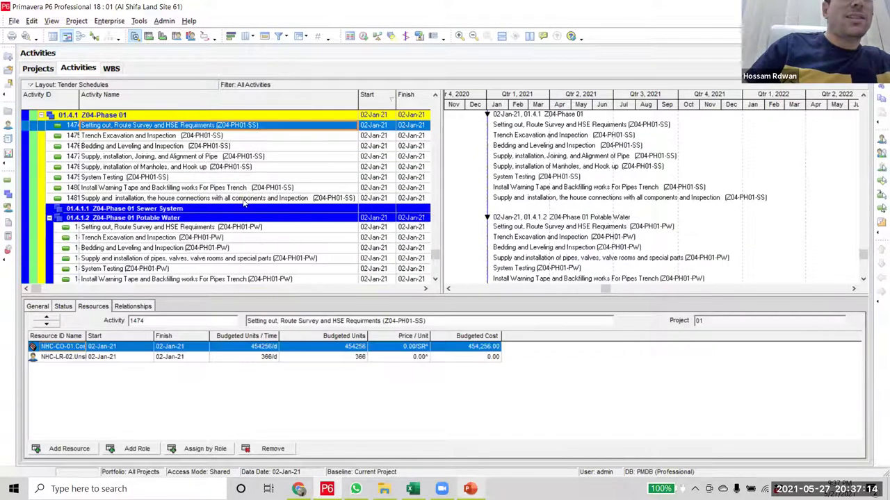
left_click(139, 232, "shift")
scroll(139, 233, "down", 3)
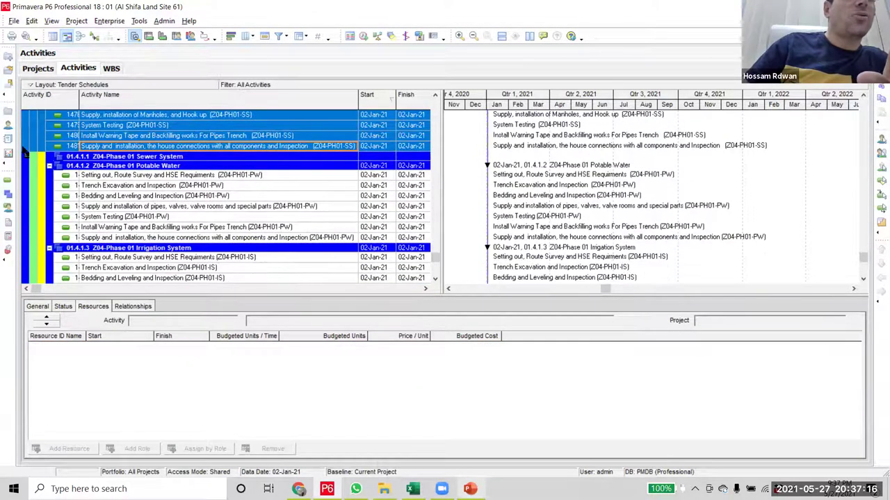
key("Left")
left_click(26, 164, "shift")
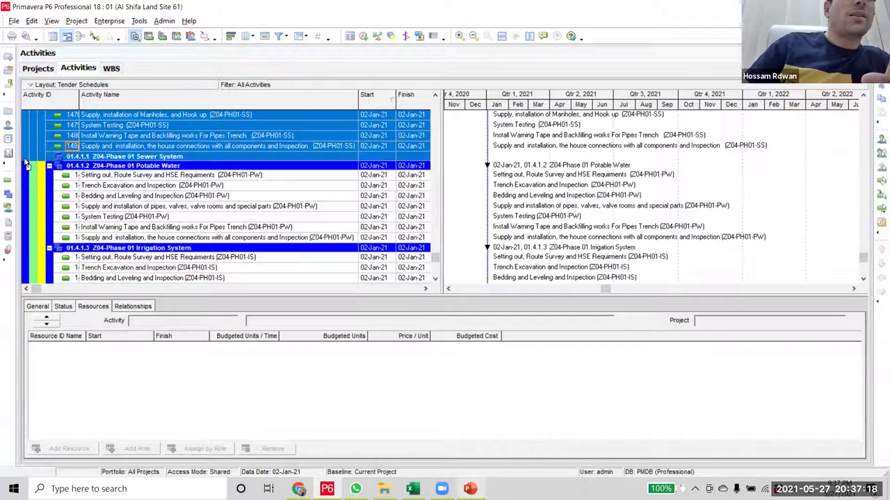
scroll(26, 164, "up", 3)
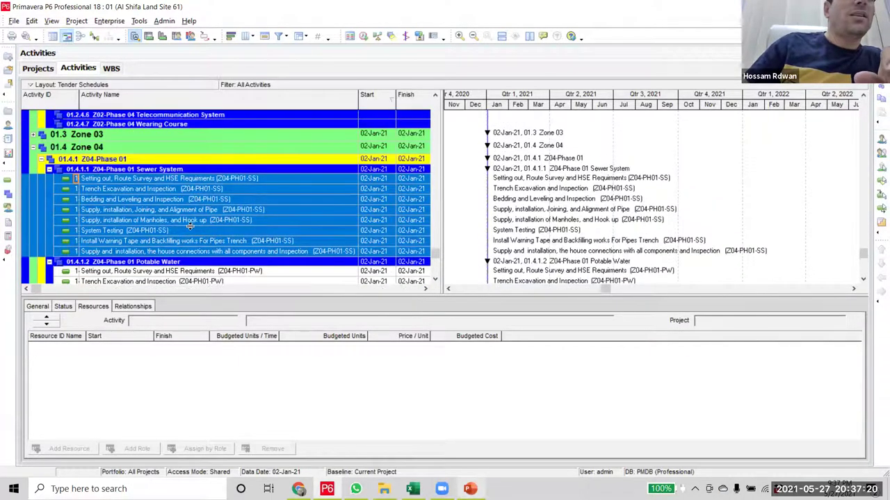
- Review the resources of the Bedding and Leveling activity
left_click(221, 201)
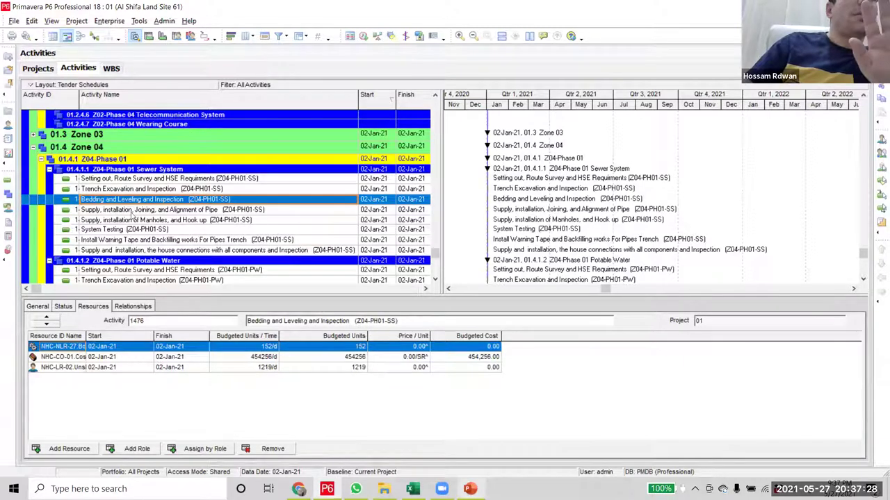
scroll(152, 253, "down", 7)
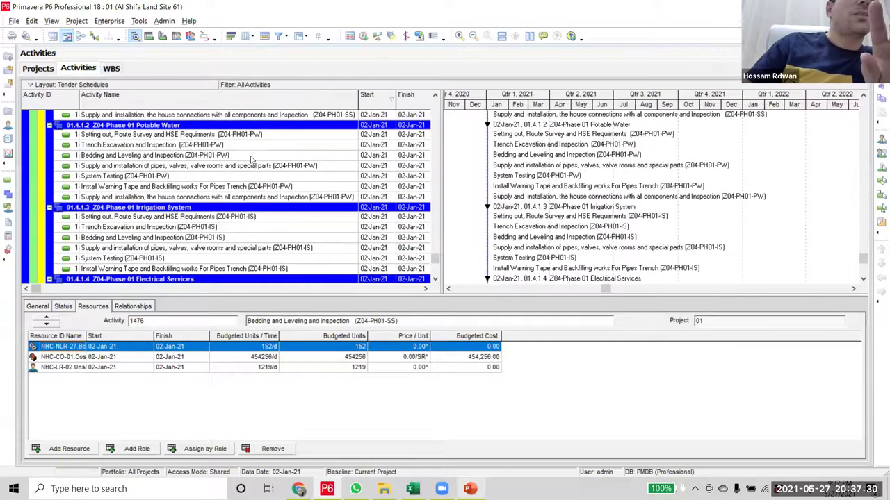
scroll(262, 196, "up", 8)
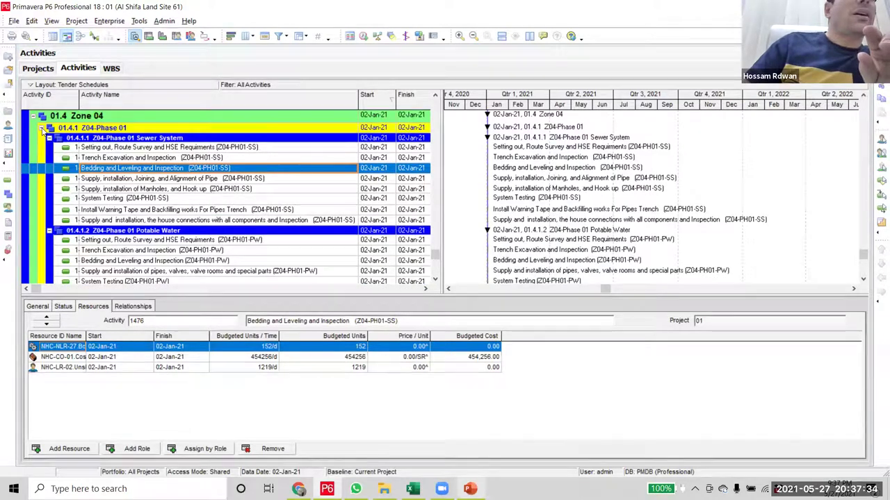
- Collapse the 01.4.1.1 Sewer System and 01.4.1.2 Potable Water groups
scroll(40, 156, "up", 1)
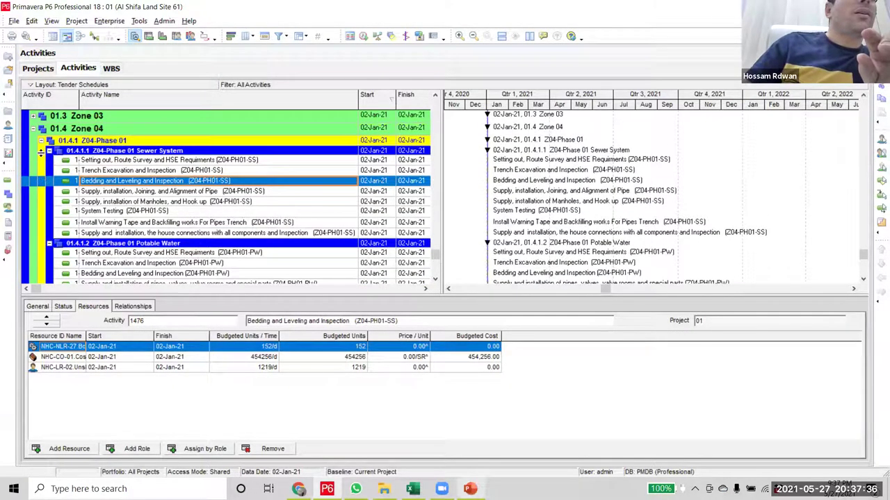
scroll(50, 158, "up", 1)
left_click(49, 160)
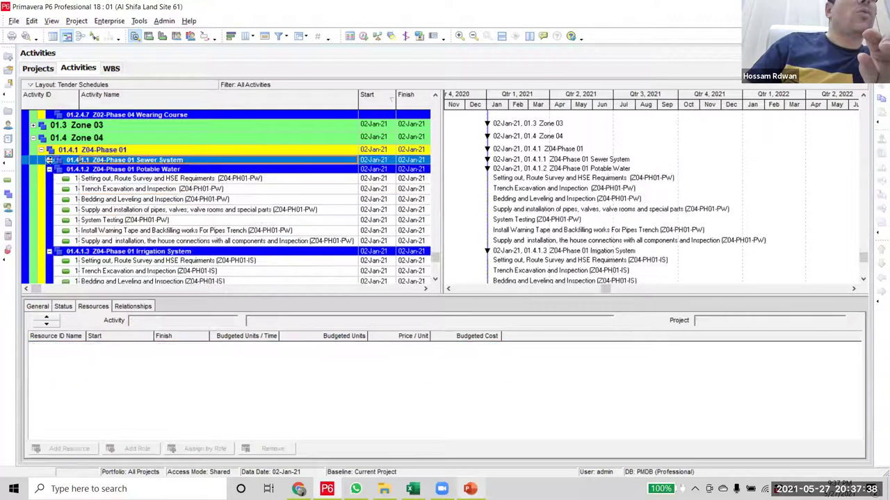
left_click(49, 169)
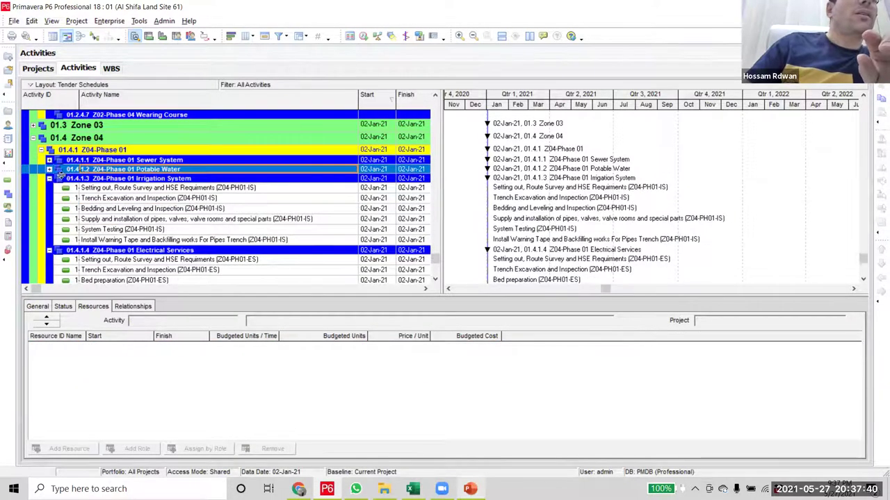
- Collapse the grouping bands to WBS Level 3 from the Z04-Phase 01 row
right_click(256, 151)
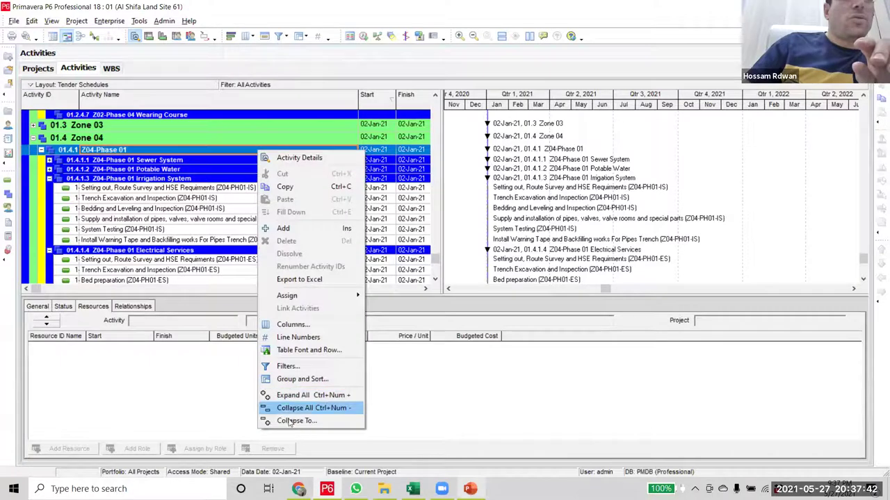
left_click(309, 421)
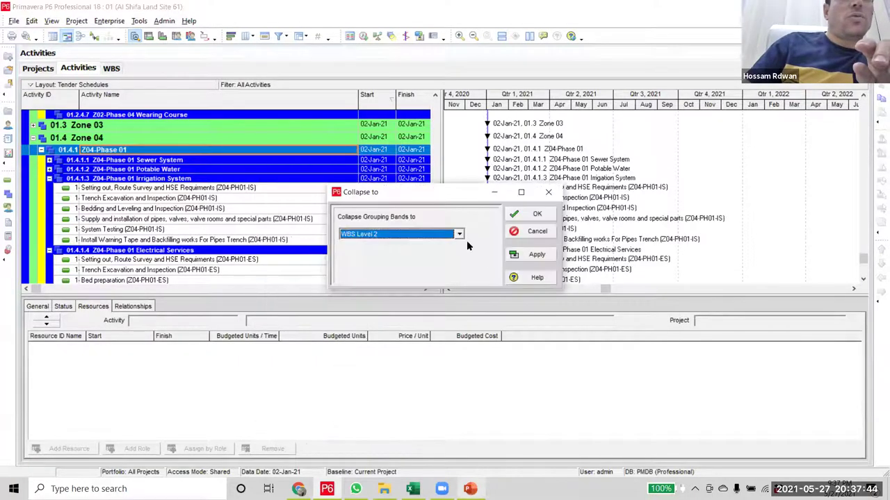
left_click(459, 235)
left_click(416, 263)
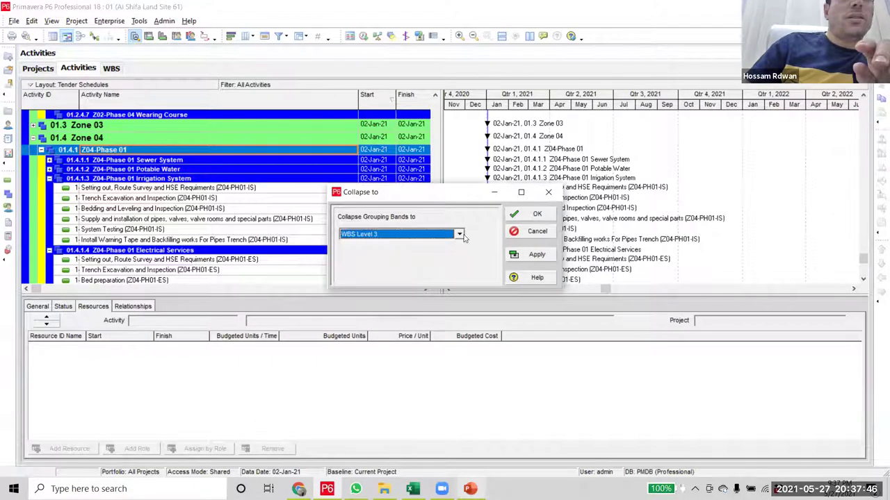
left_click(457, 236)
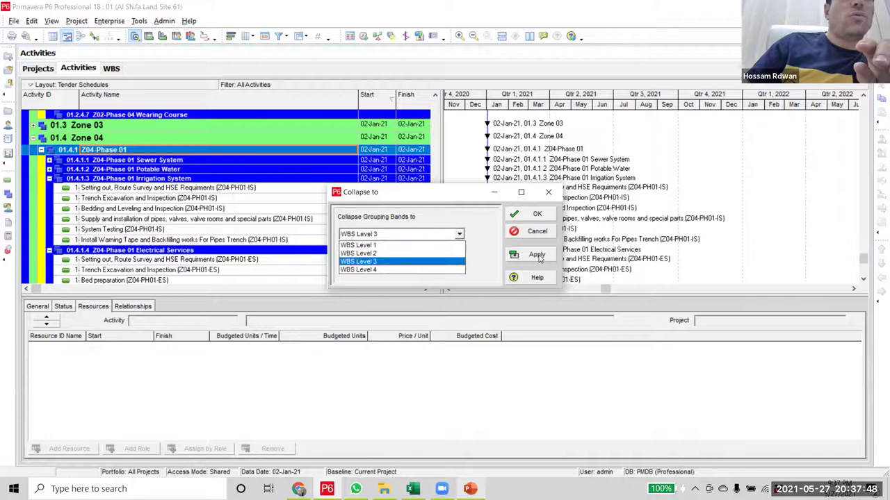
left_click(537, 255)
left_click(548, 193)
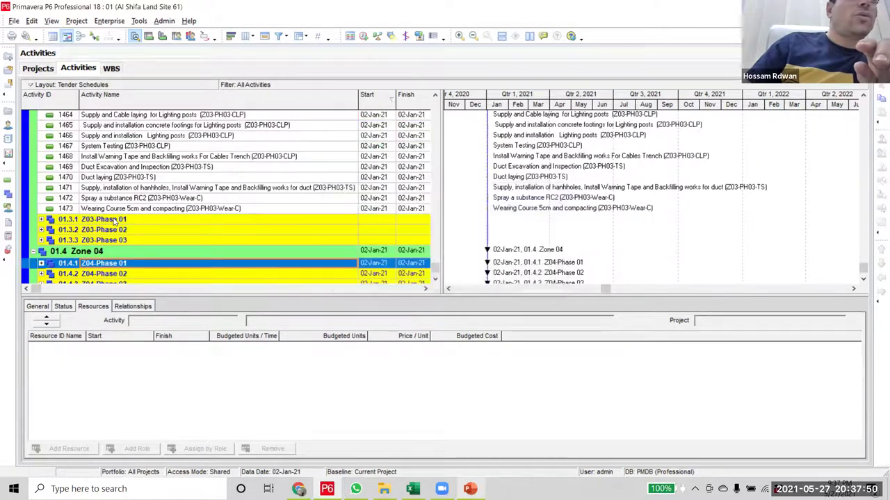
- Collapse the bands to WBS Level 4, then expand all grouping bands again
right_click(230, 228)
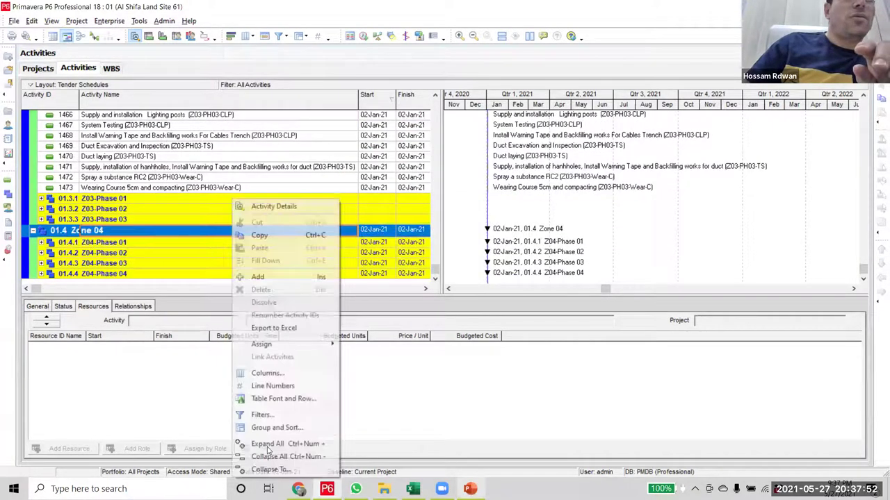
left_click(268, 469)
left_click(459, 234)
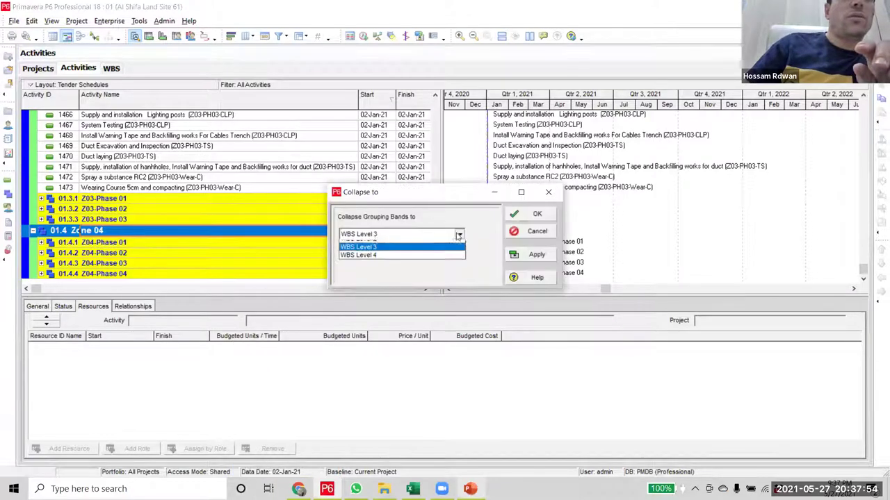
left_click(422, 270)
left_click(533, 213)
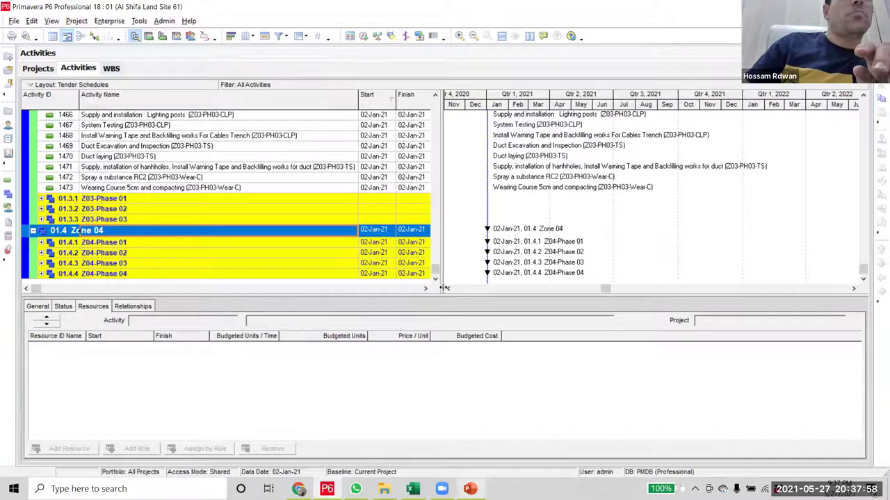
right_click(146, 232)
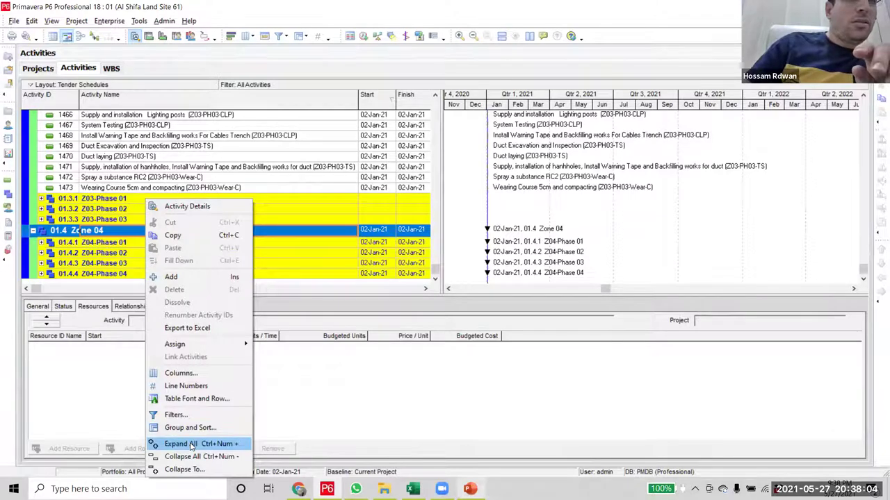
left_click(191, 446)
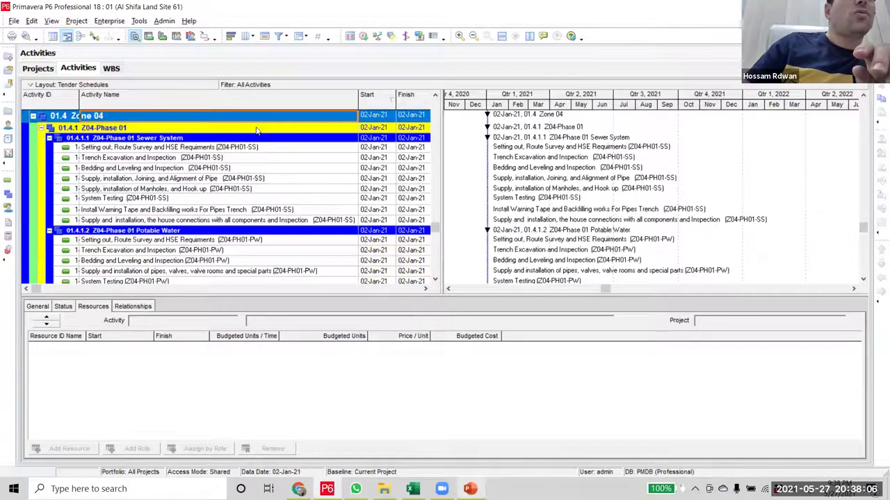
- Re-collapse the bands from Z04-Phase 01 to WBS Level 3, then to WBS Level 4
left_click(255, 131)
right_click(289, 416)
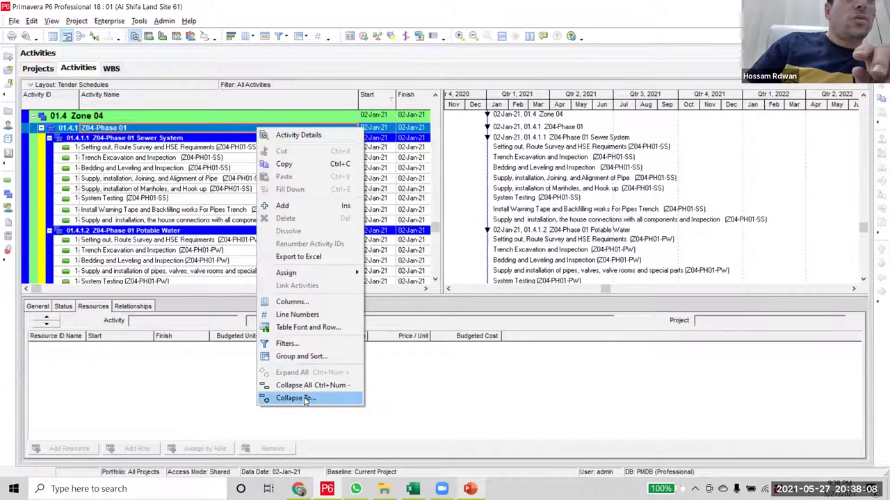
left_click(305, 399)
left_click(459, 234)
left_click(445, 259)
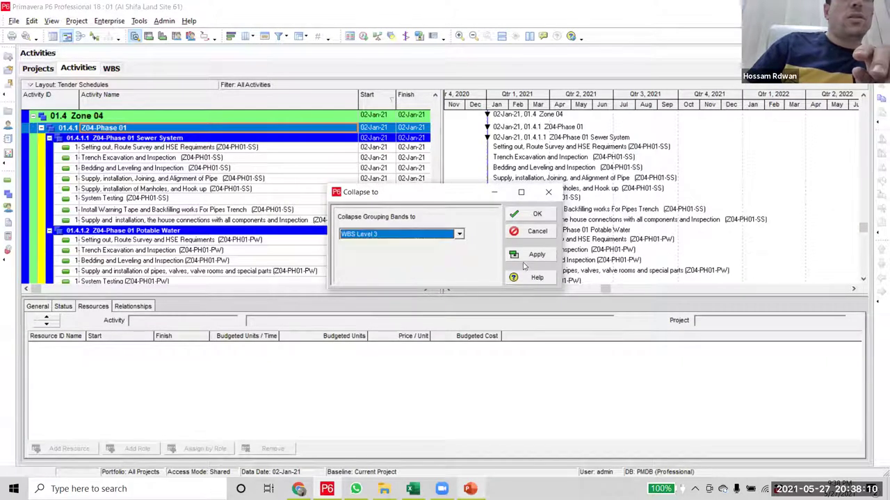
left_click(534, 256)
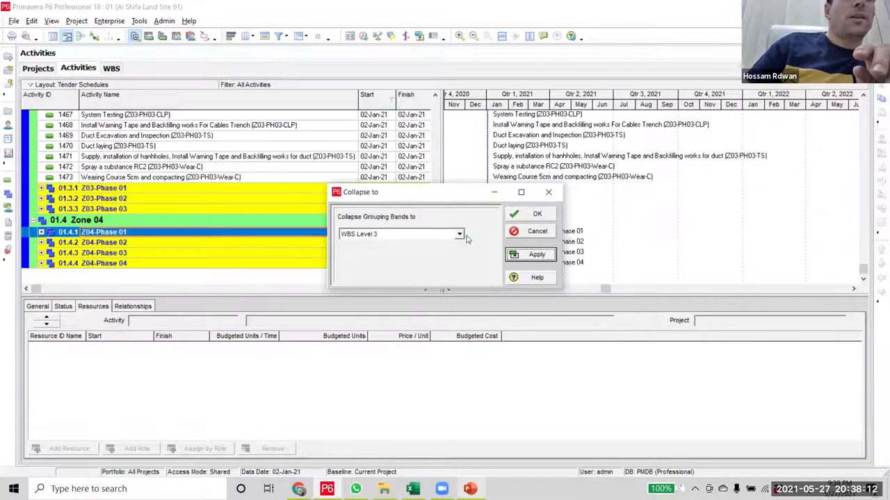
left_click(459, 235)
left_click(431, 270)
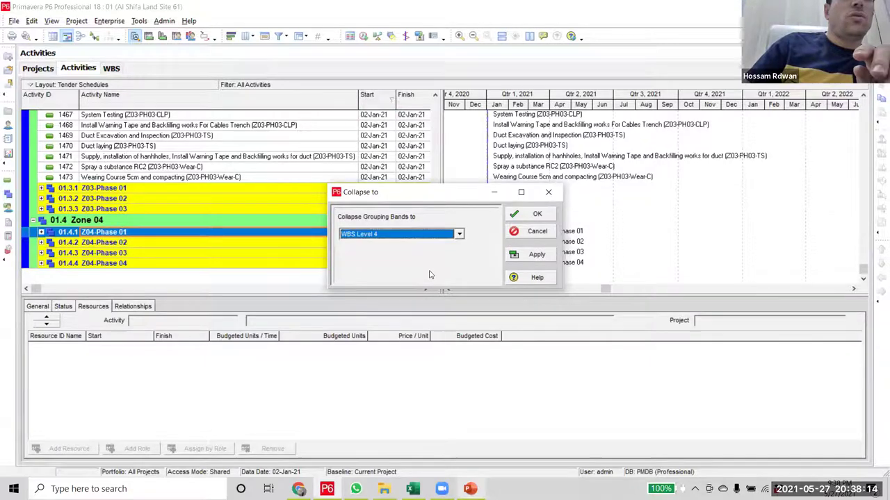
left_click(536, 255)
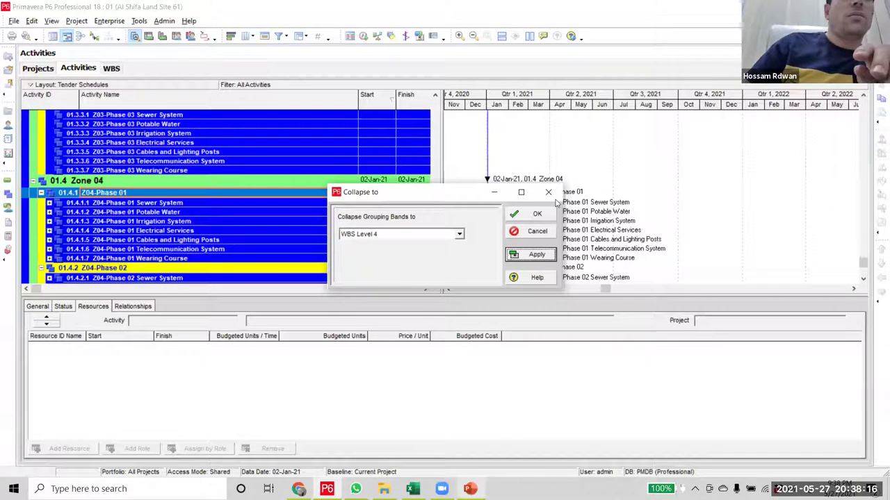
left_click(548, 192)
- Expand the Z04-Phase 01 Sewer System, Potable Water and Irrigation System groups
scroll(174, 230, "down", 2)
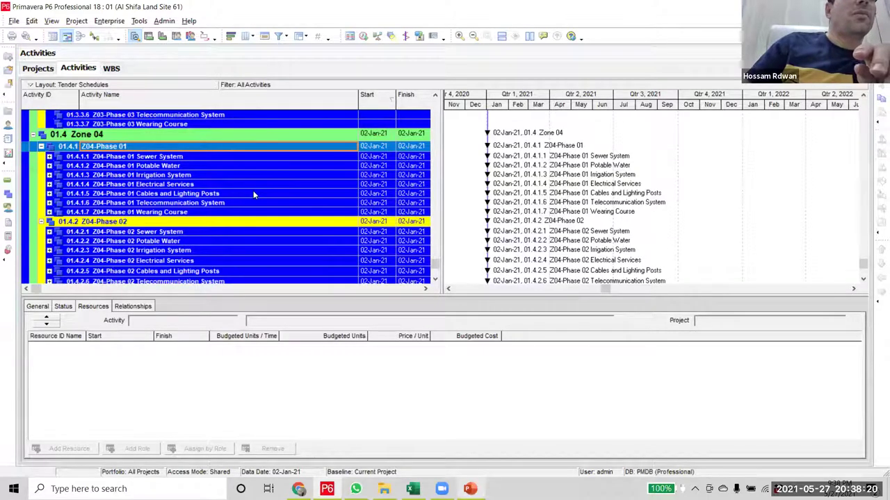
scroll(253, 190, "up", 3)
scroll(209, 126, "down", 3)
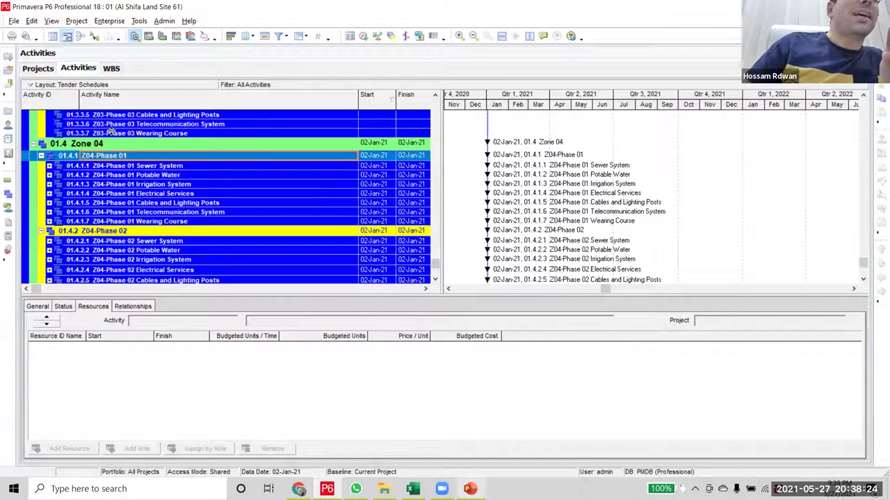
left_click(111, 134)
scroll(116, 188, "up", 3)
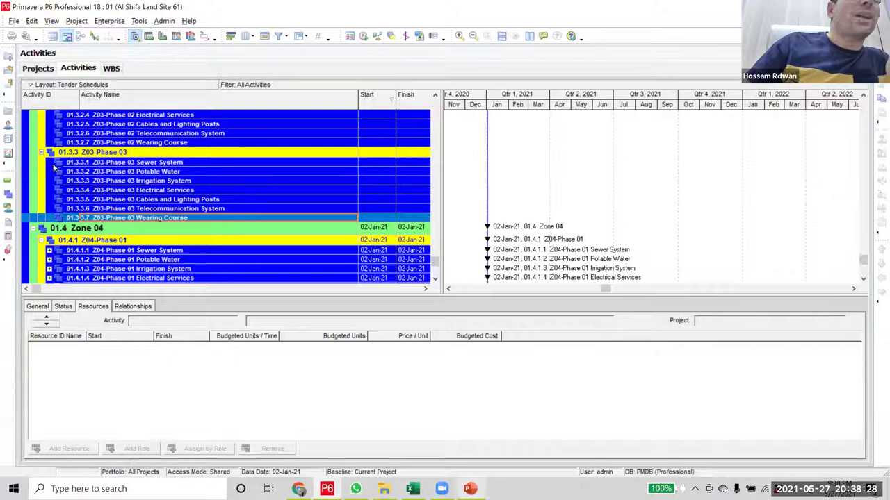
scroll(52, 162, "down", 2)
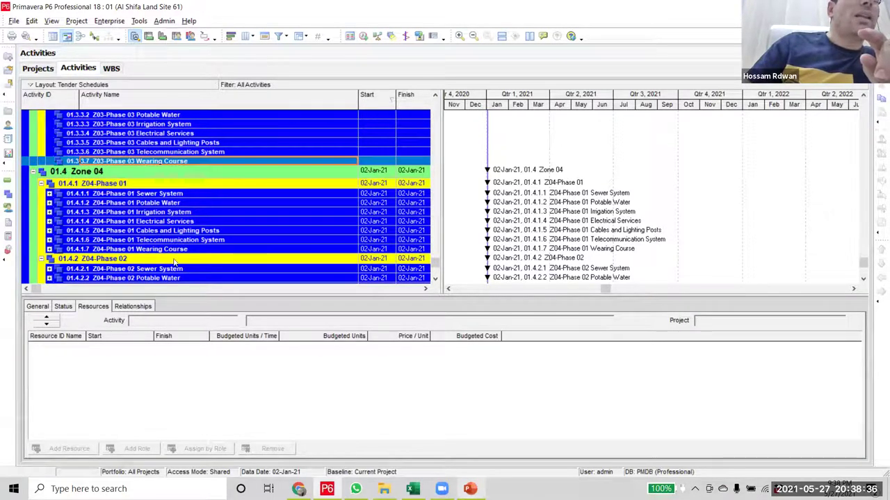
left_click(49, 194)
scroll(263, 271, "down", 4)
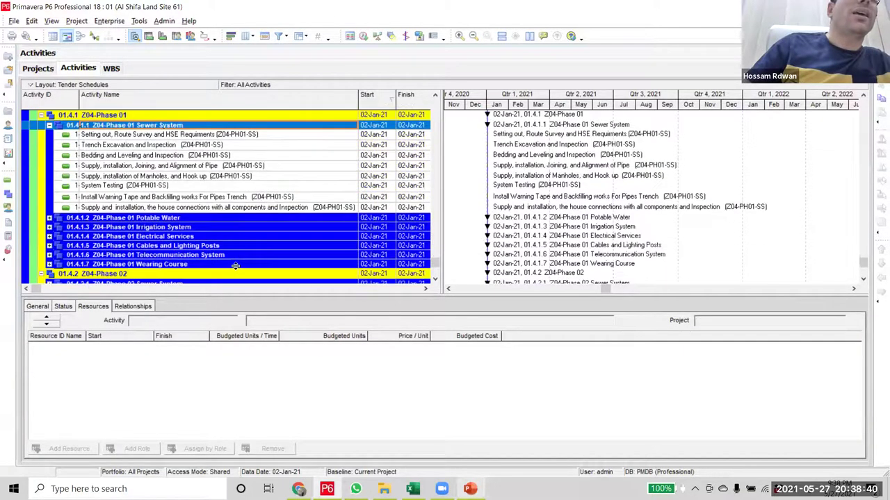
left_click(48, 167)
scroll(115, 212, "down", 3)
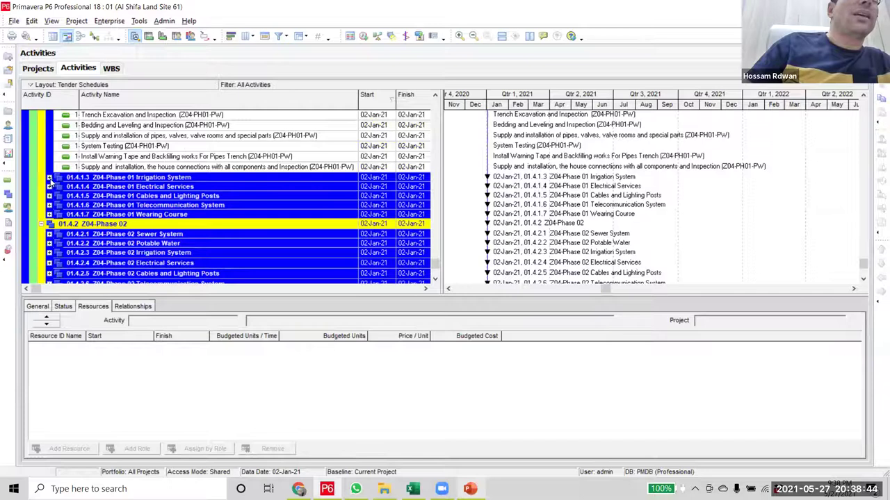
left_click(50, 179)
- Collapse the Z03-Phase 01 and Z03-Phase 02 groups
scroll(156, 242, "up", 5)
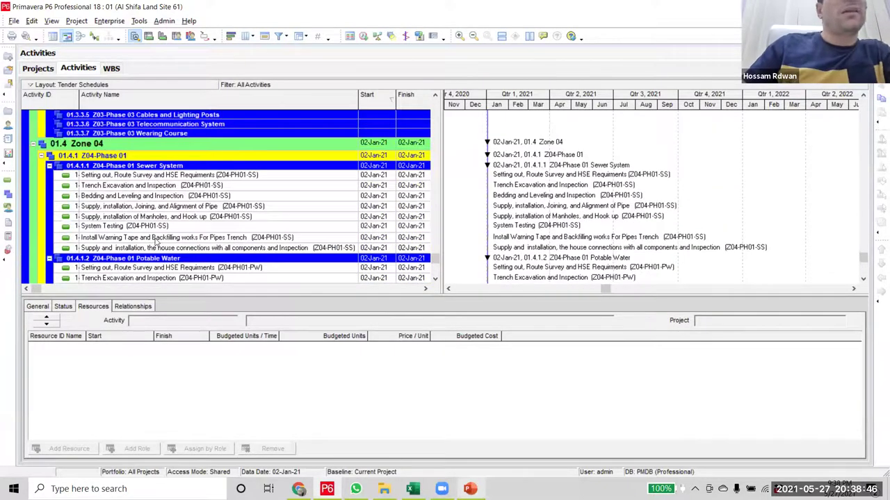
scroll(156, 242, "up", 10)
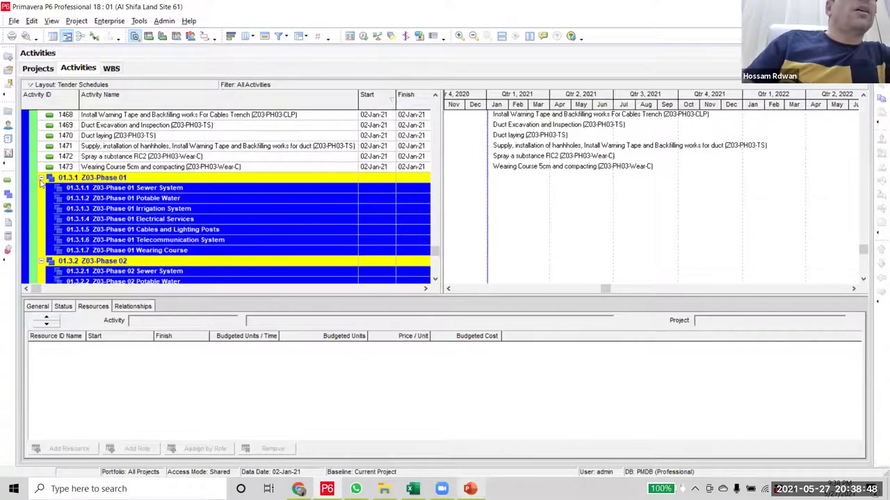
left_click(41, 179)
left_click(41, 188)
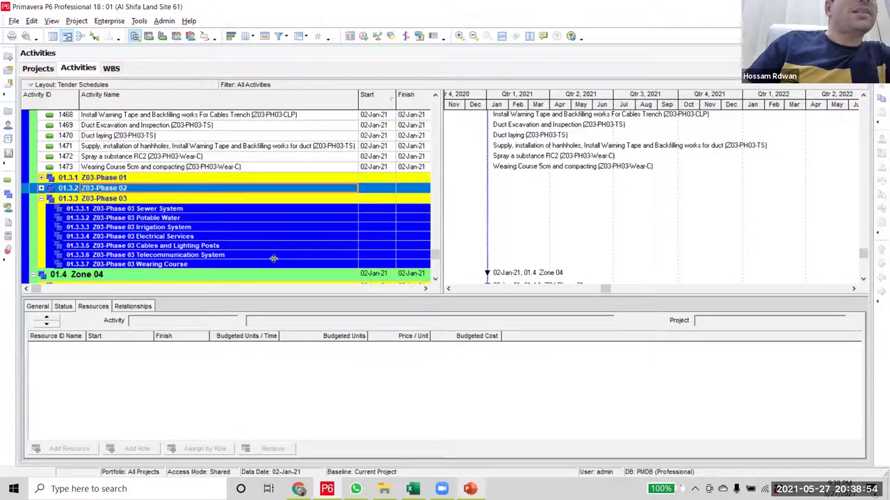
- Inspect activities 1473 and 1431 and their resource assignments
left_click(171, 167)
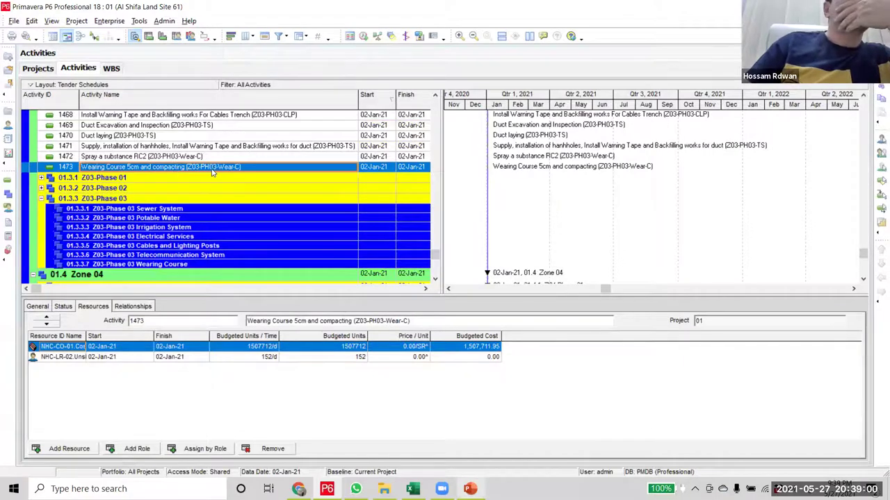
scroll(214, 180, "up", 12)
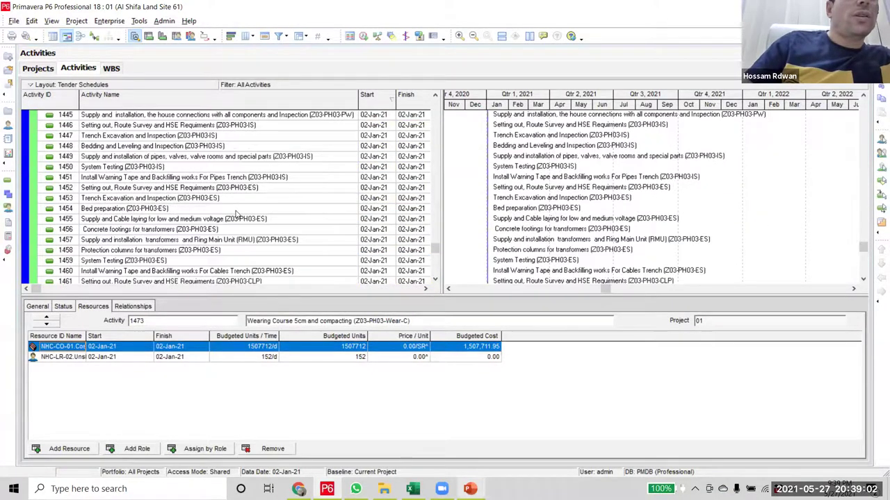
scroll(237, 209, "up", 7)
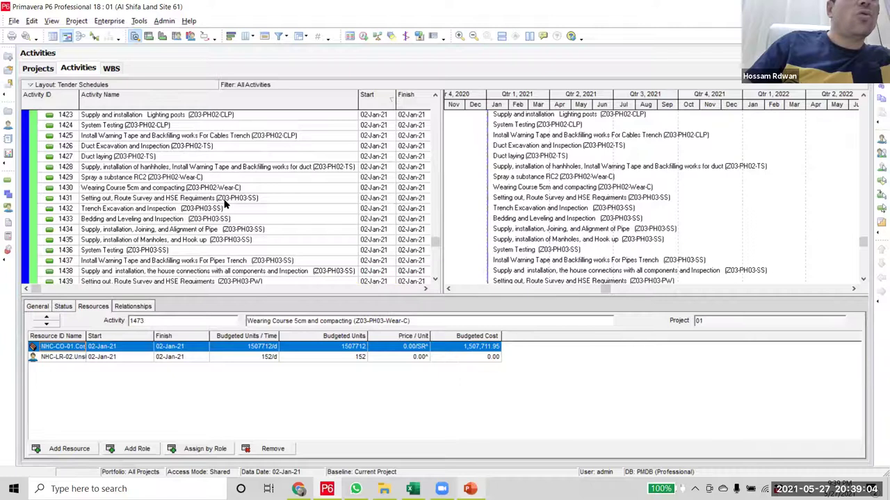
scroll(232, 199, "up", 1)
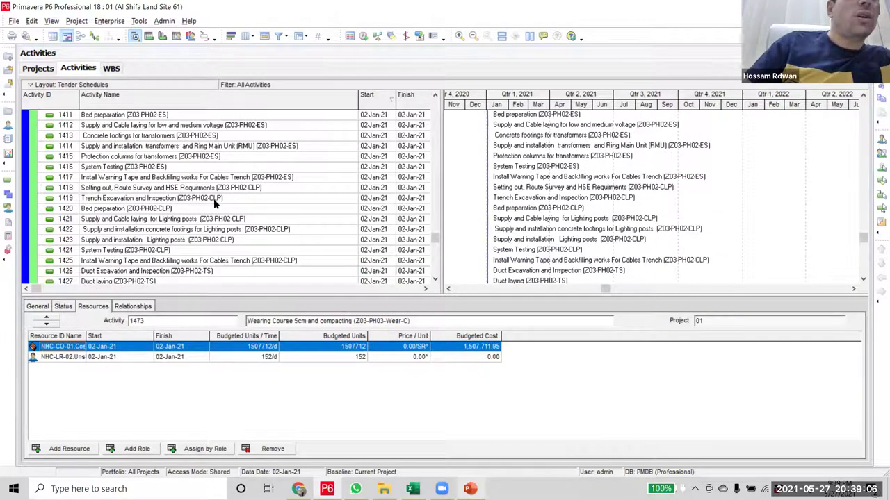
scroll(216, 202, "down", 2)
scroll(223, 187, "down", 3)
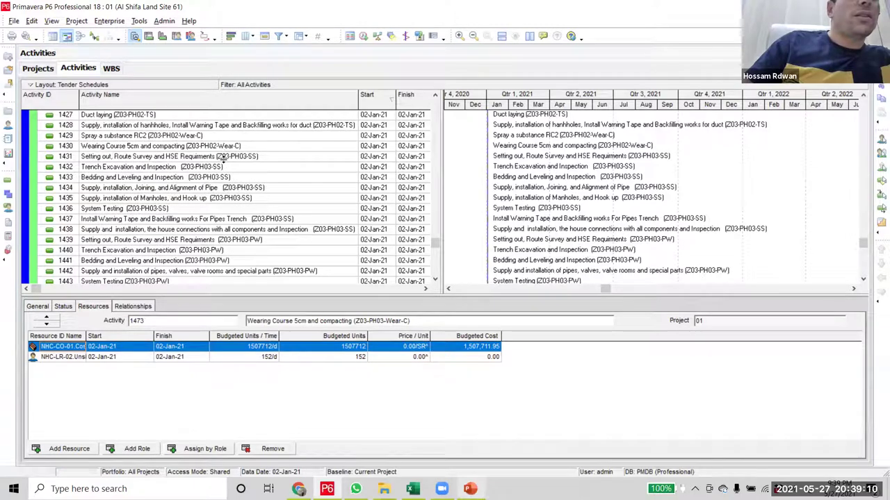
left_click(224, 159)
left_click_drag(435, 239, 304, 269)
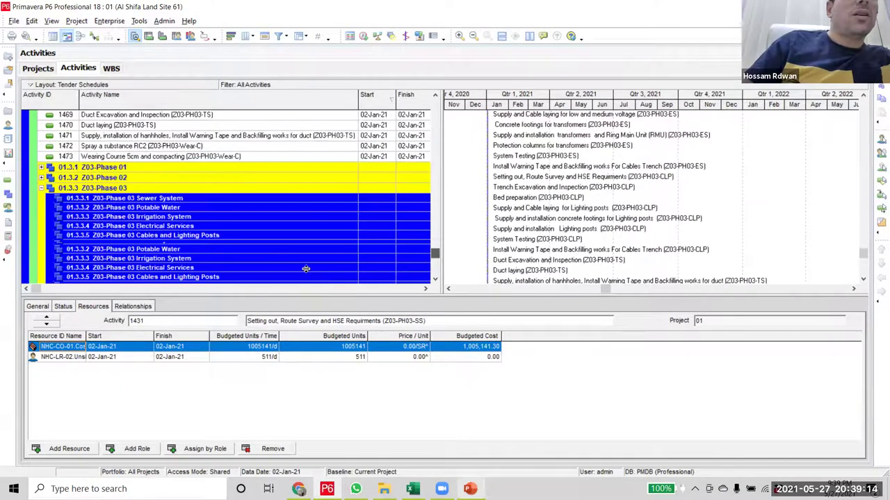
scroll(266, 251, "up", 5)
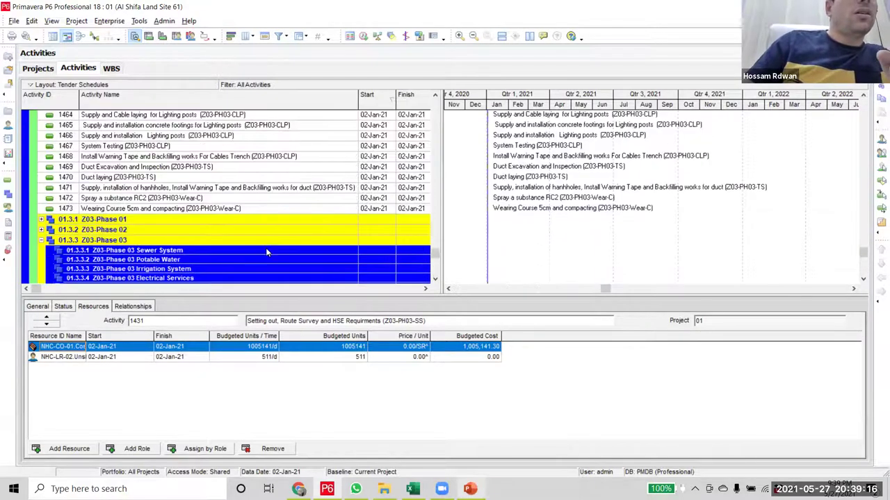
scroll(266, 249, "down", 2)
- Collapse the Zone 04 band and check resource assignments of activities 1441 and 1433
left_click(33, 224)
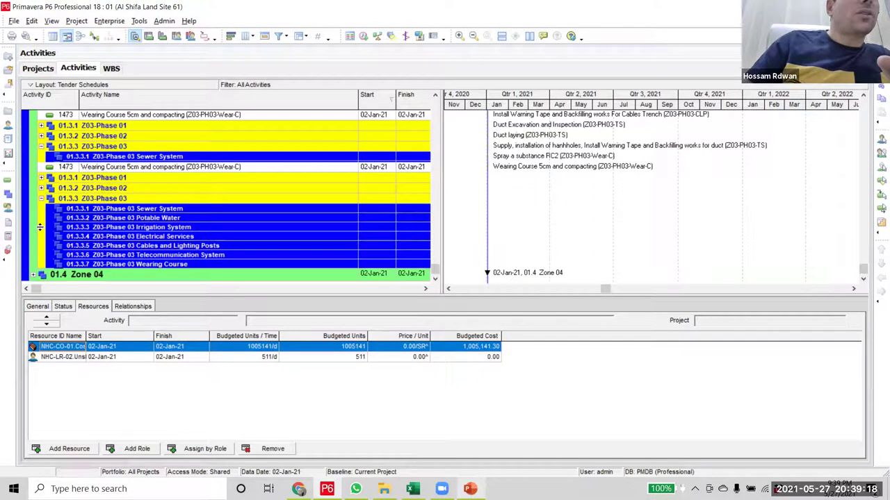
scroll(260, 253, "up", 6)
scroll(266, 247, "down", 2)
scroll(267, 249, "up", 8)
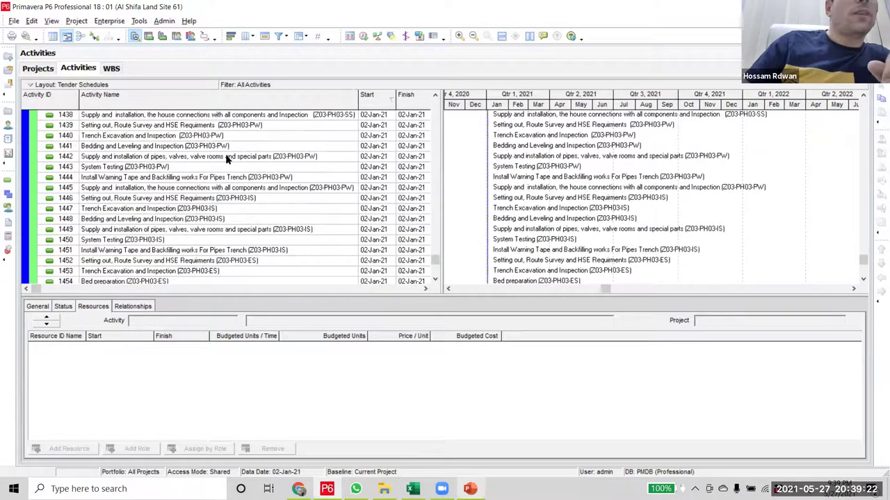
left_click(215, 147)
scroll(209, 181, "up", 5)
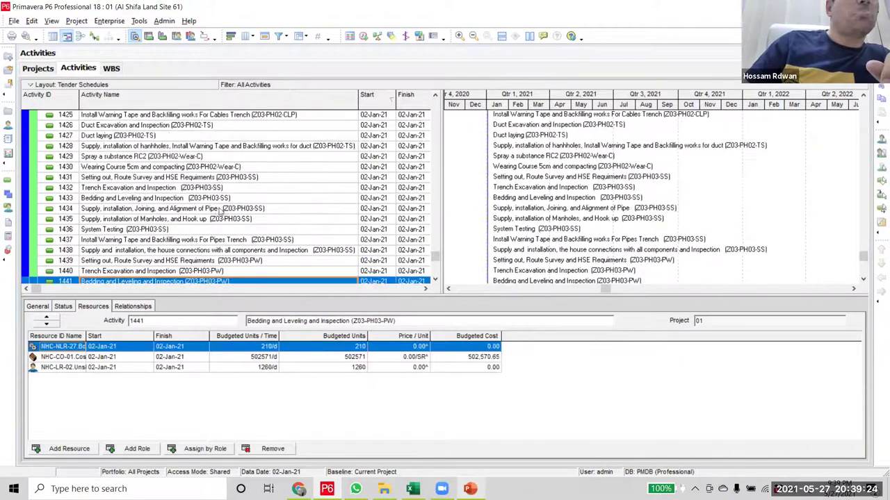
left_click(226, 199)
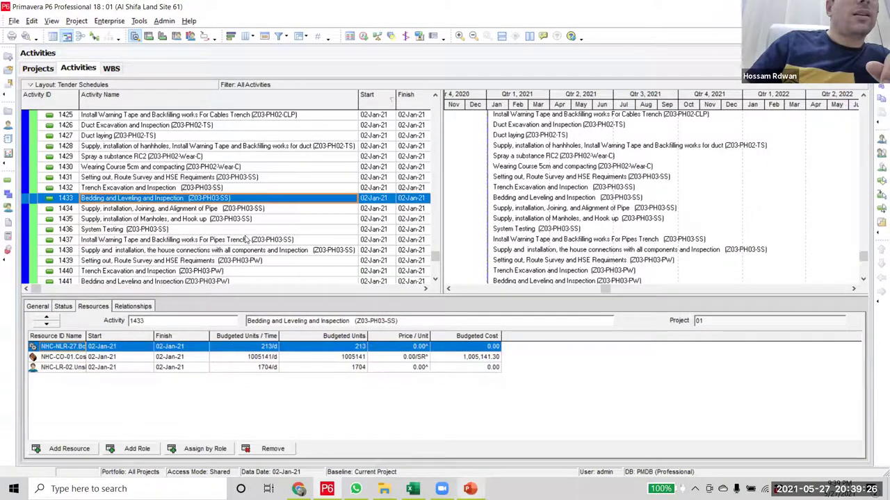
scroll(245, 240, "up", 1)
scroll(245, 239, "down", 1)
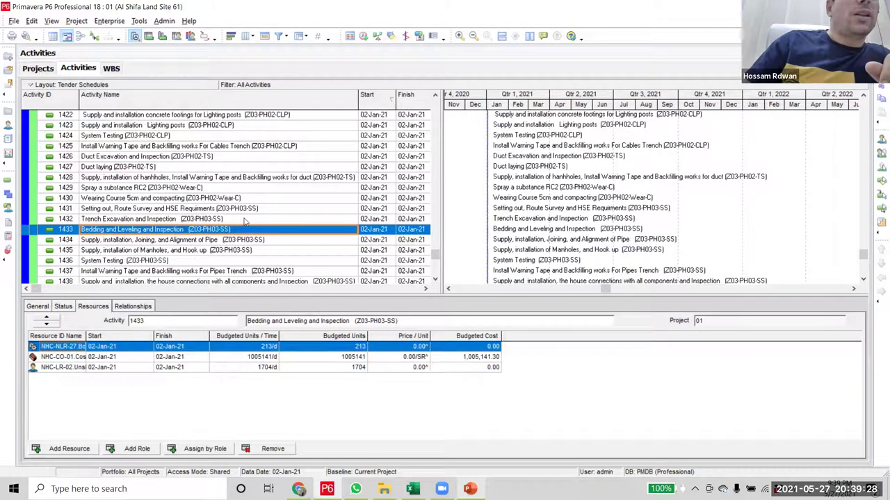
- Select the activity range 1431 through 1473
left_click(423, 208)
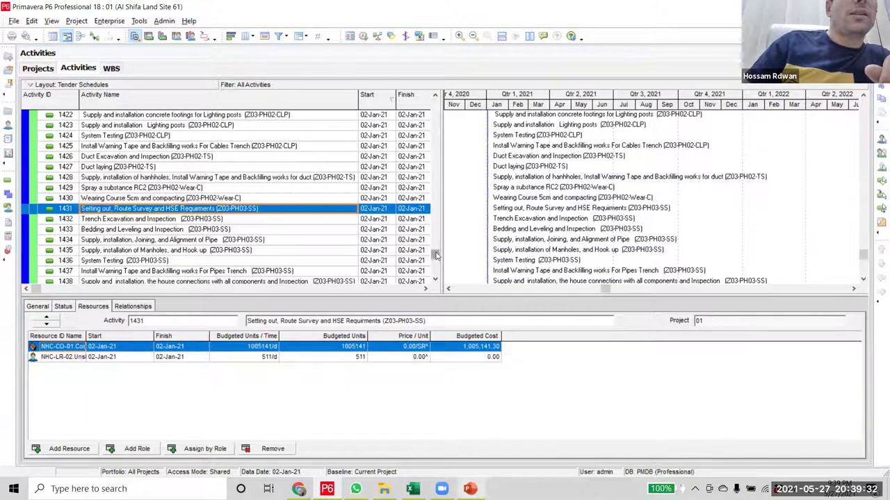
left_click_drag(435, 256, 435, 266)
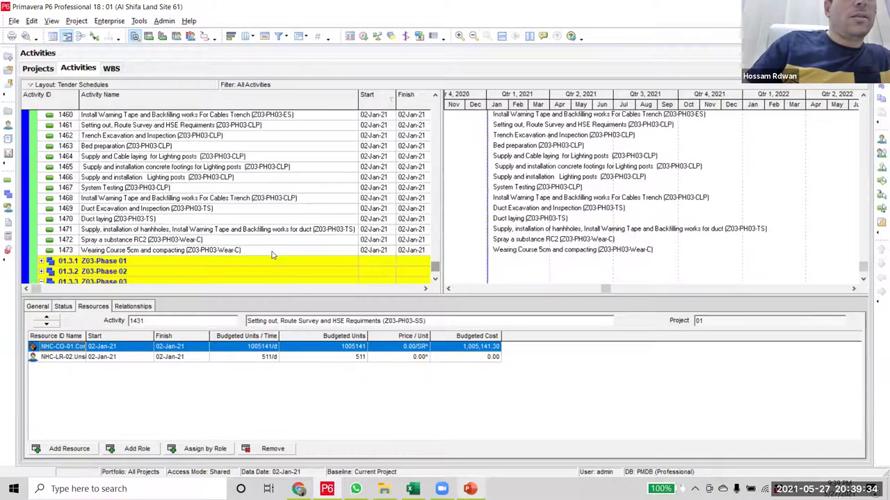
left_click(278, 250, "shift")
scroll(35, 233, "down", 2)
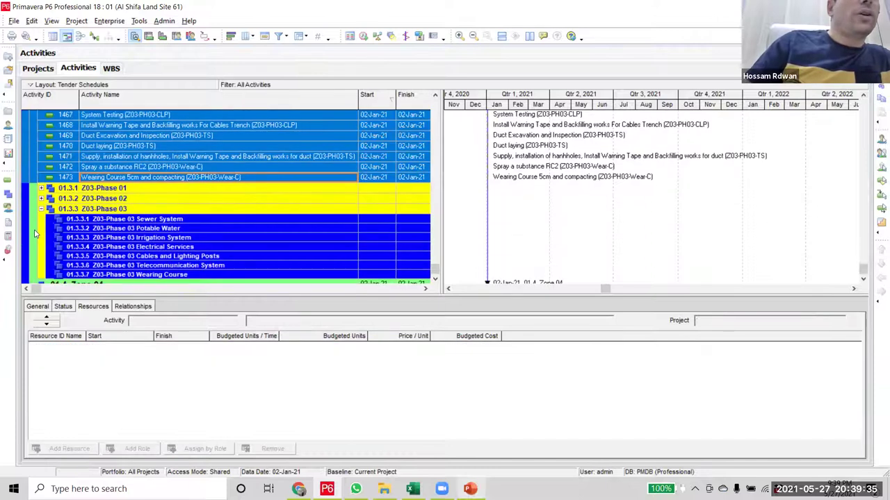
- Drop the selected activities under 01.3.3 Z03-Phase 03 and collapse that branch
left_click(28, 198, "ctrl")
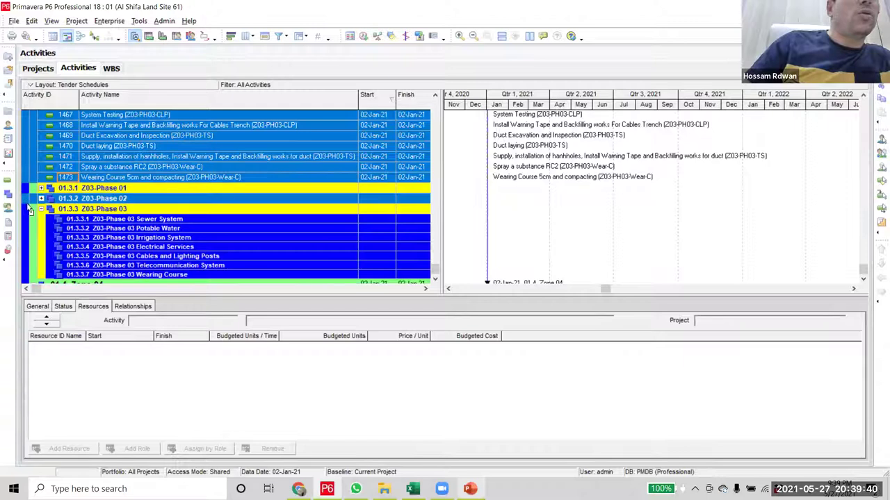
left_click(29, 211, "ctrl")
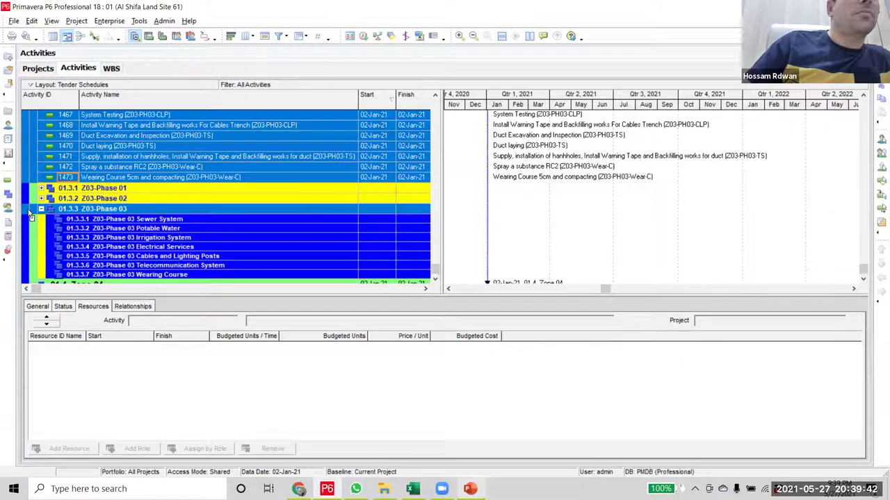
left_click(29, 214)
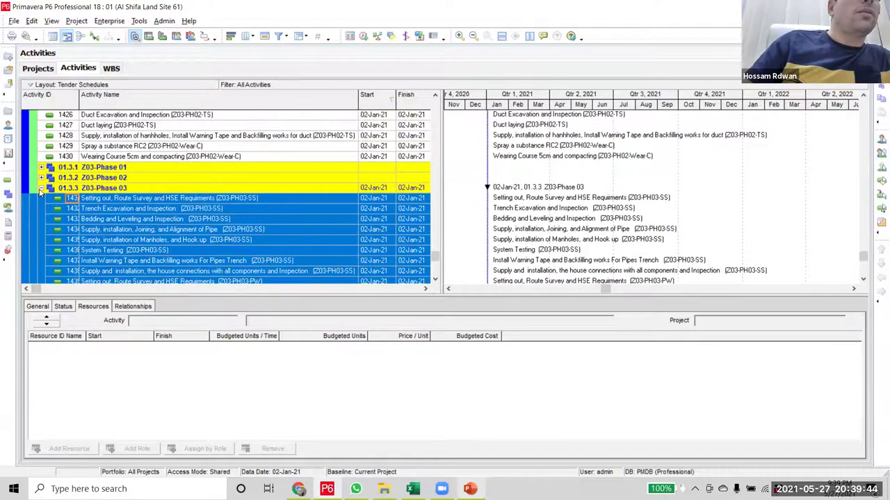
left_click(41, 188)
- Review the loose Phase 02 activities, selecting 1429 and 1401
left_click(166, 220)
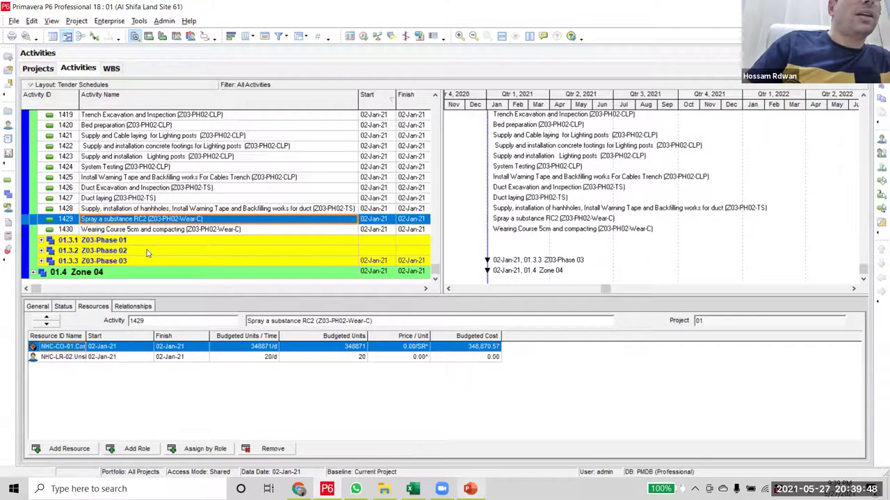
double_click(147, 253)
scroll(236, 244, "up", 5)
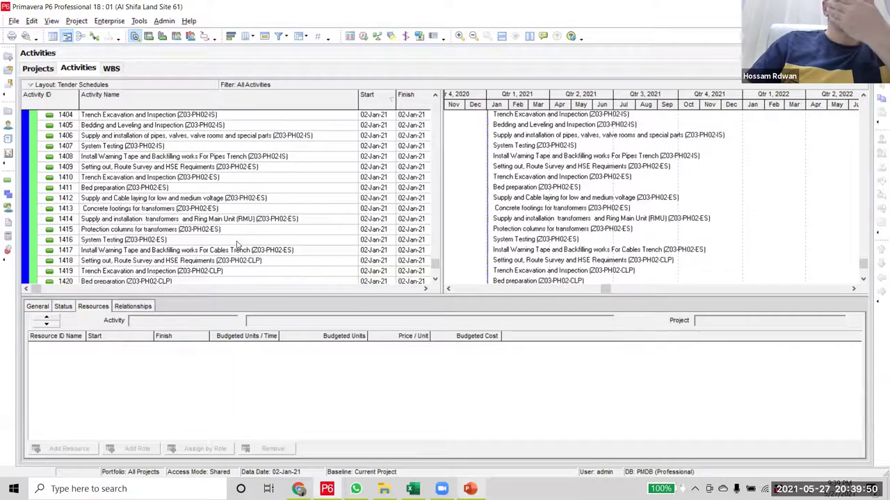
scroll(237, 245, "up", 3)
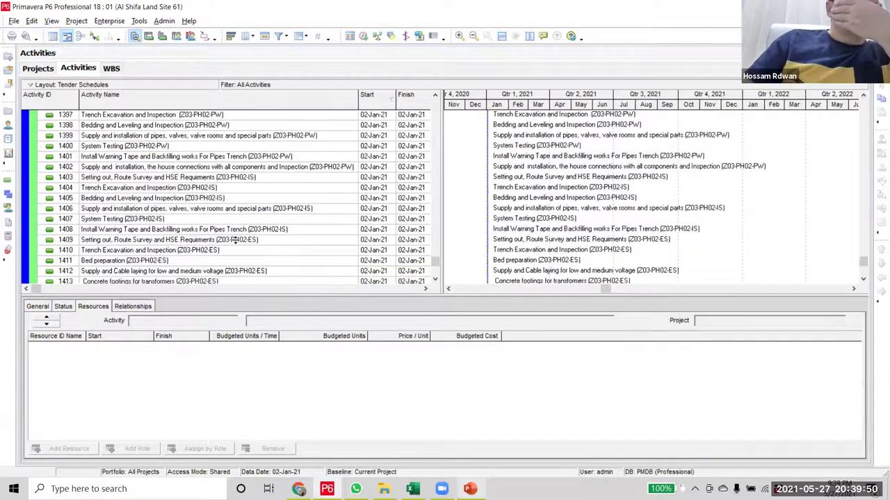
scroll(271, 208, "up", 1)
left_click(270, 178)
scroll(268, 244, "up", 1)
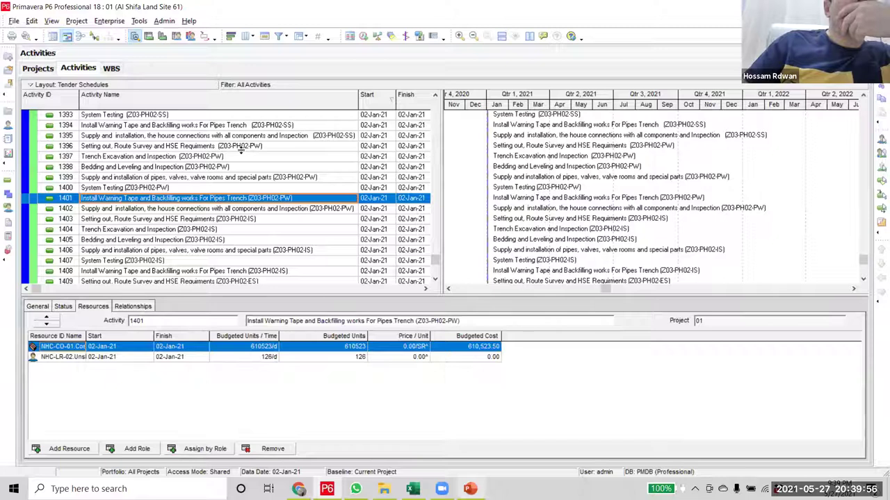
scroll(257, 183, "up", 3)
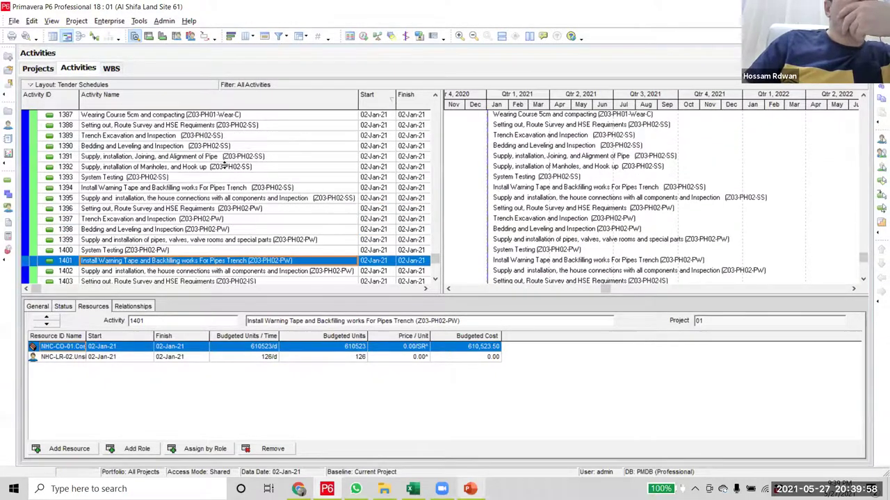
- Move activities 1388–1430 under the Z03-Phase 02 WBS element
left_click(239, 157)
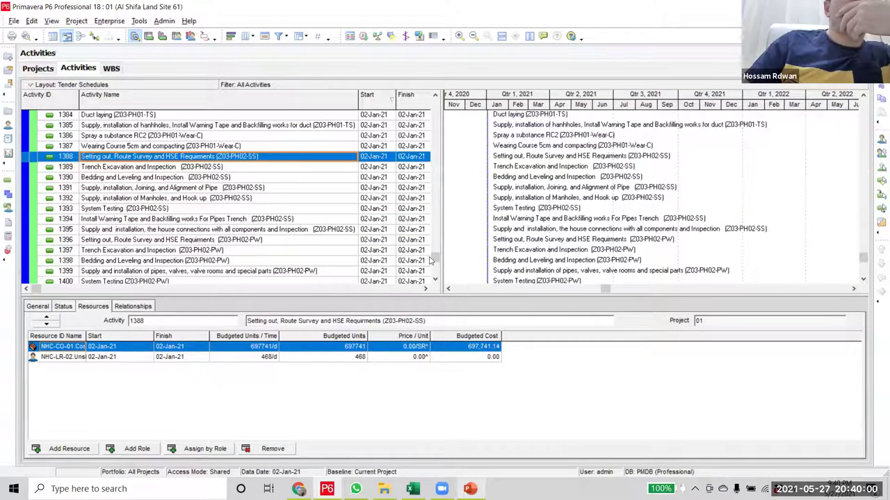
scroll(347, 284, "up", 1)
scroll(202, 247, "down", 12)
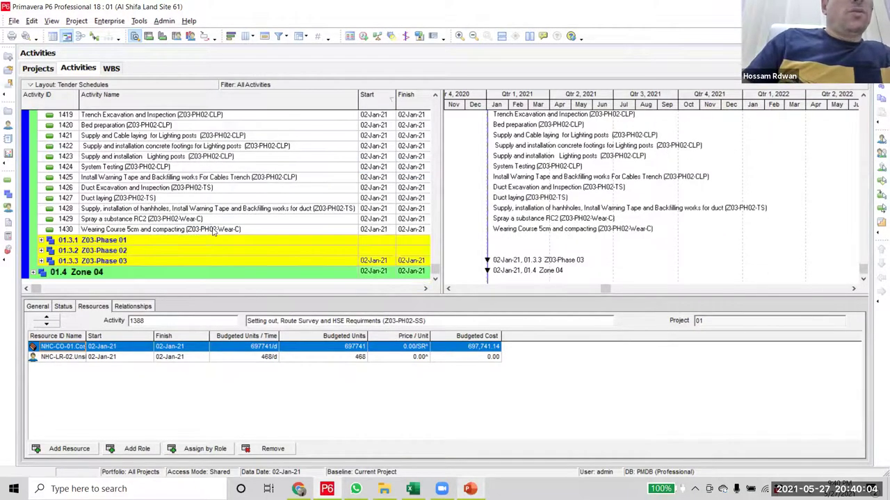
left_click(212, 229, "shift")
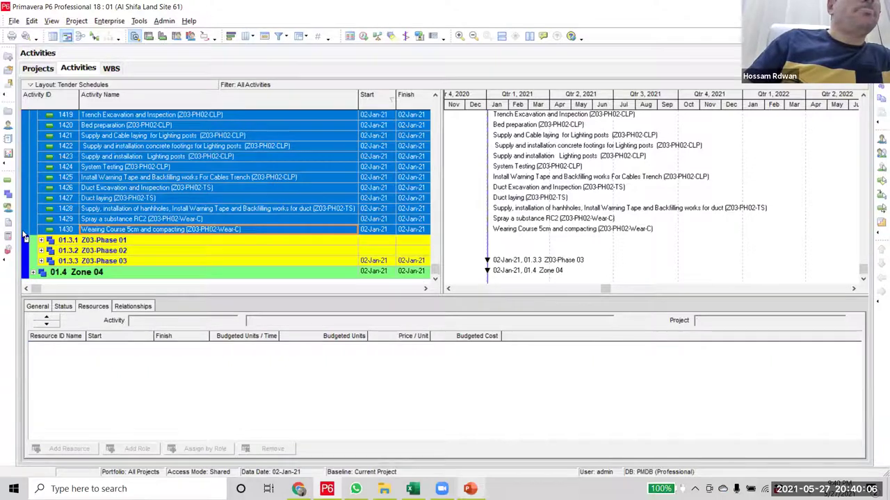
left_click_drag(25, 236, 31, 255)
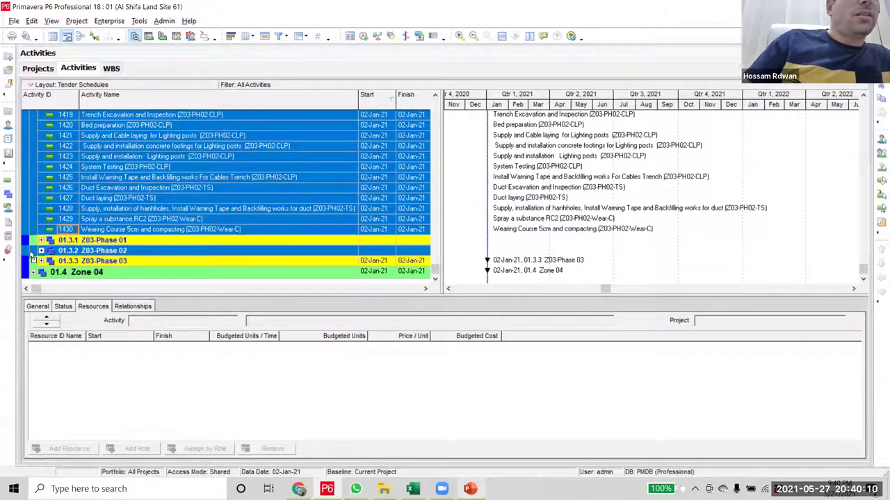
left_click_drag(28, 257, 29, 258)
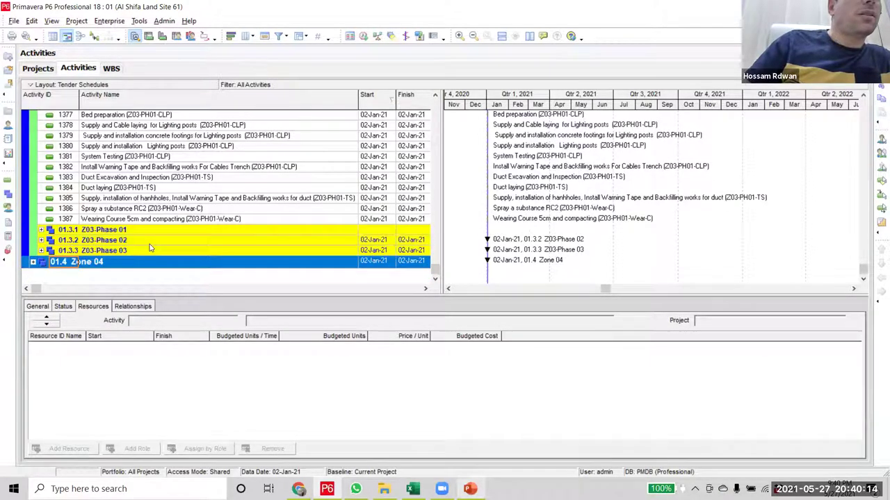
- Expand Z03-Phase 02 to confirm activity 1388 now sits under it
left_click(35, 240)
left_click(41, 240)
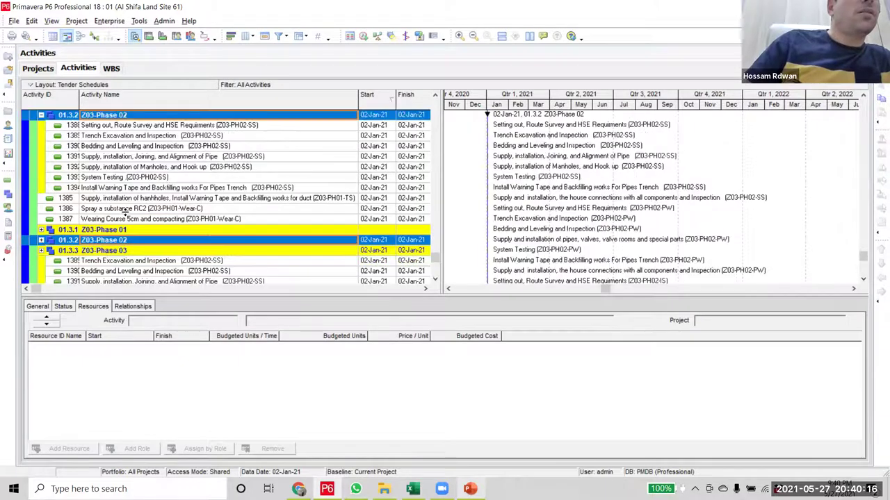
left_click(215, 208)
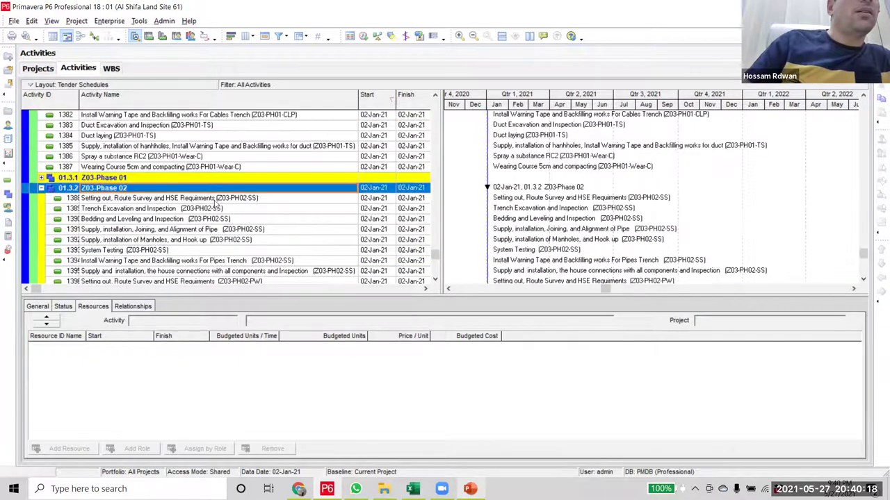
left_click(41, 198)
scroll(236, 251, "up", 5)
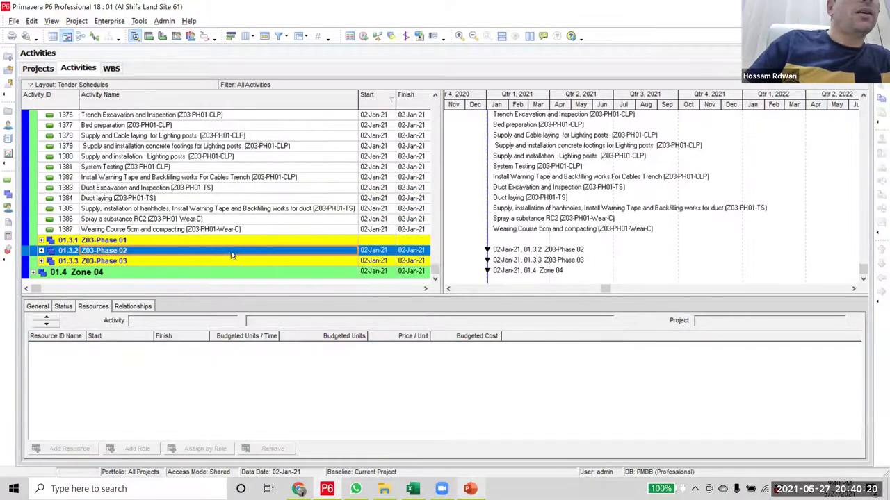
scroll(259, 238, "up", 10)
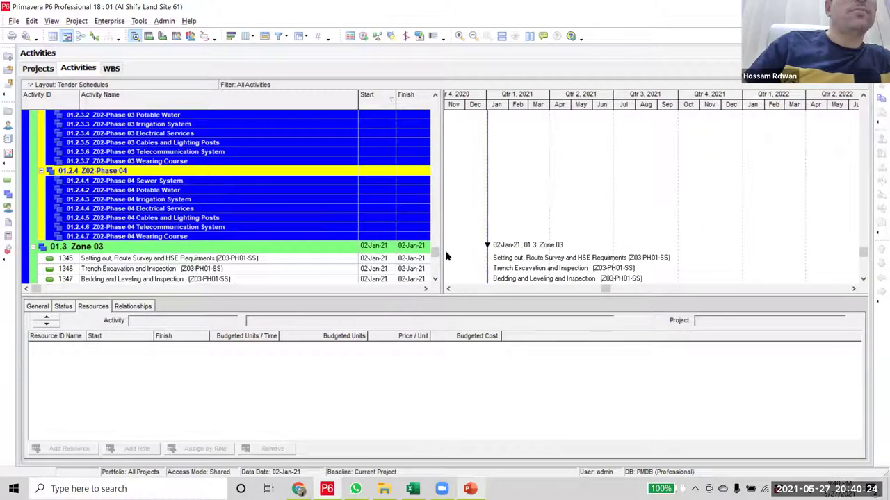
- File the Z03-PH01 activities 1376–1387 under Z03-Phase 01
left_click(264, 258)
scroll(263, 266, "down", 5)
scroll(263, 266, "down", 10)
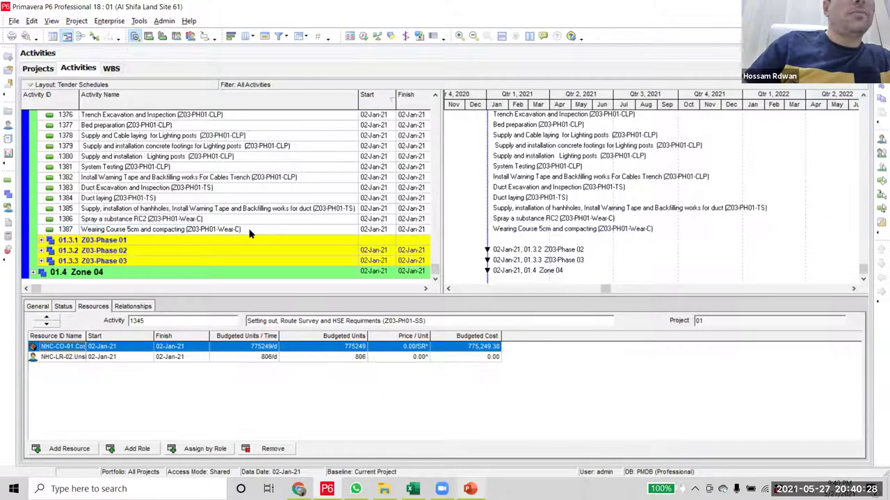
left_click(247, 229, "shift")
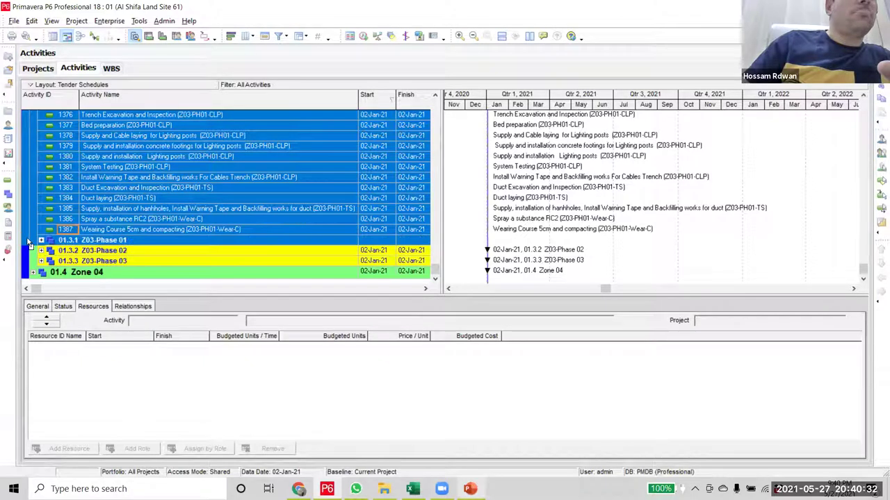
left_click(28, 240)
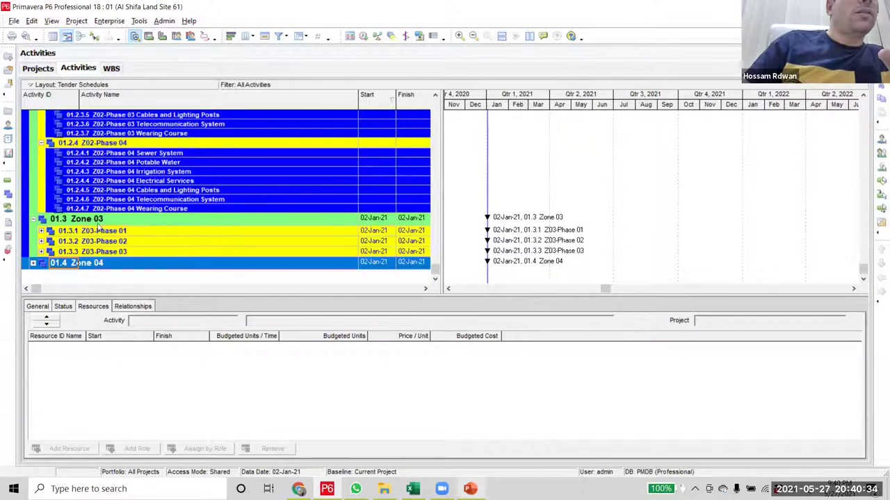
left_click(164, 209)
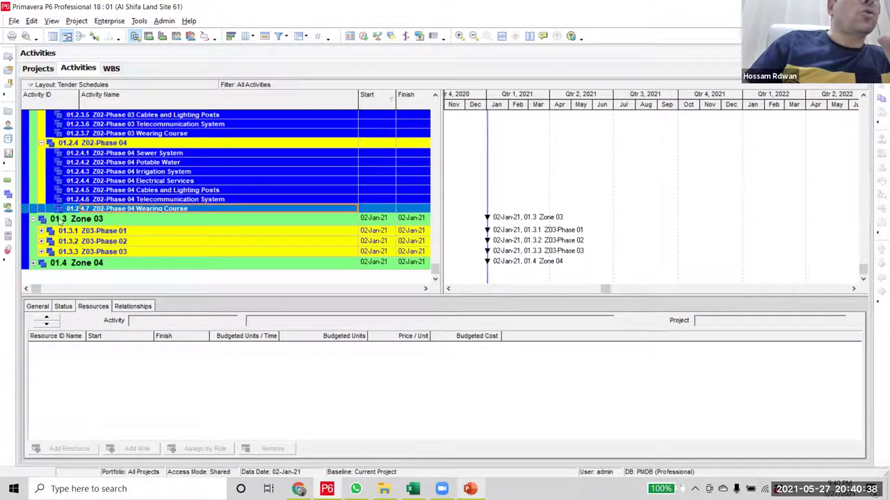
- Collapse the Z02-Phase 01, Z02-Phase 02 and Z02-Phase 03 groups
scroll(118, 246, "up", 2)
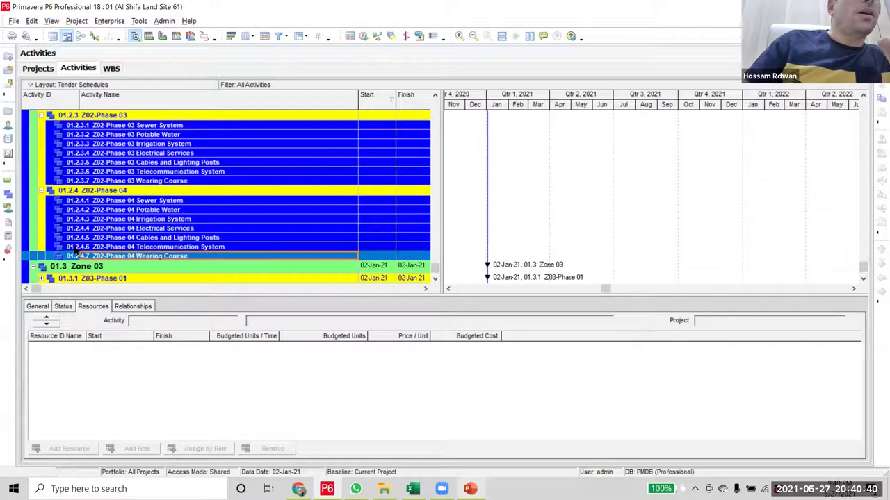
scroll(86, 252, "up", 2)
scroll(89, 254, "up", 3)
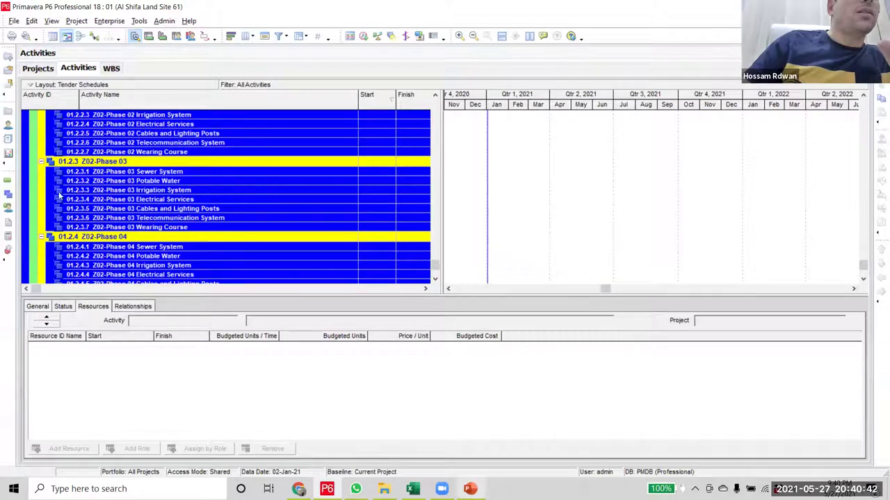
scroll(76, 239, "up", 5)
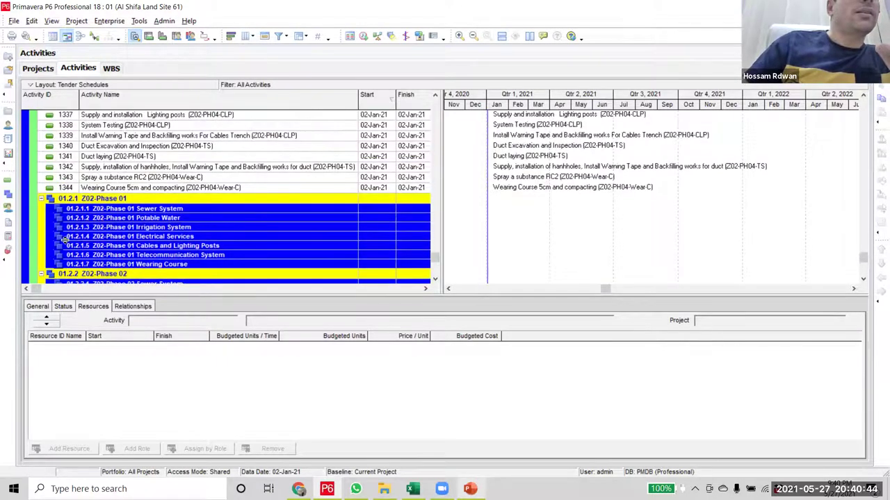
scroll(78, 240, "up", 2)
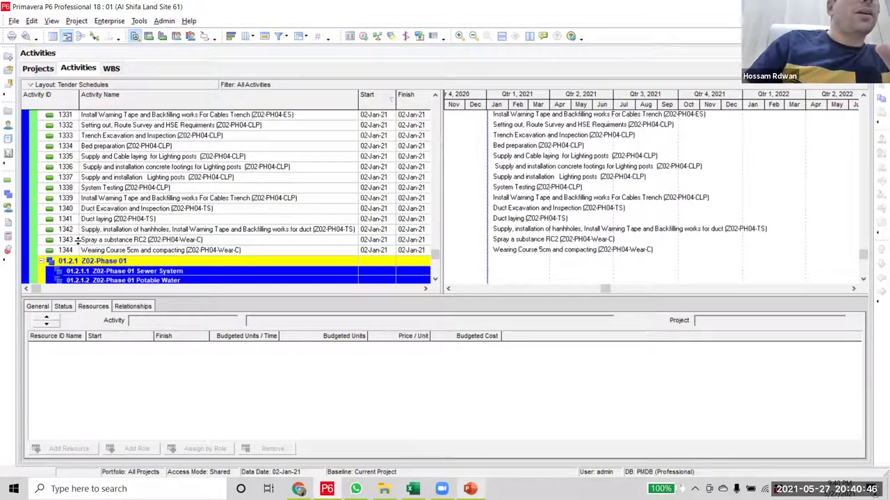
scroll(77, 250, "down", 3)
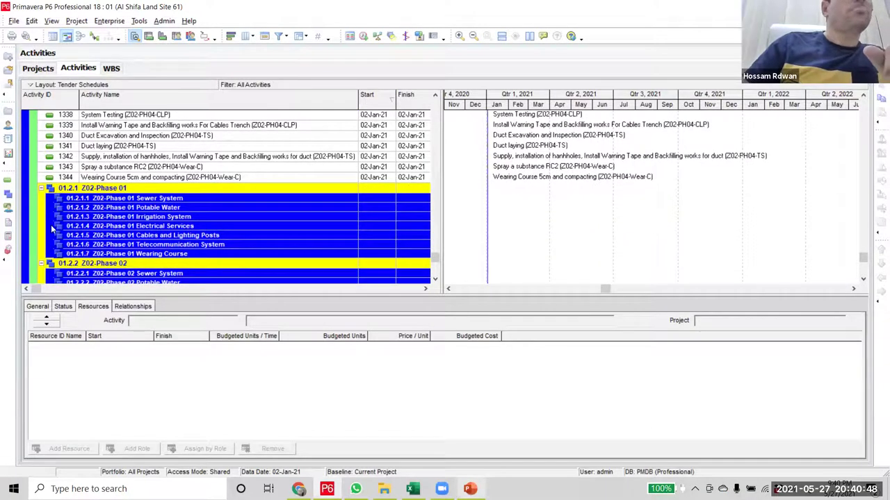
left_click(41, 188)
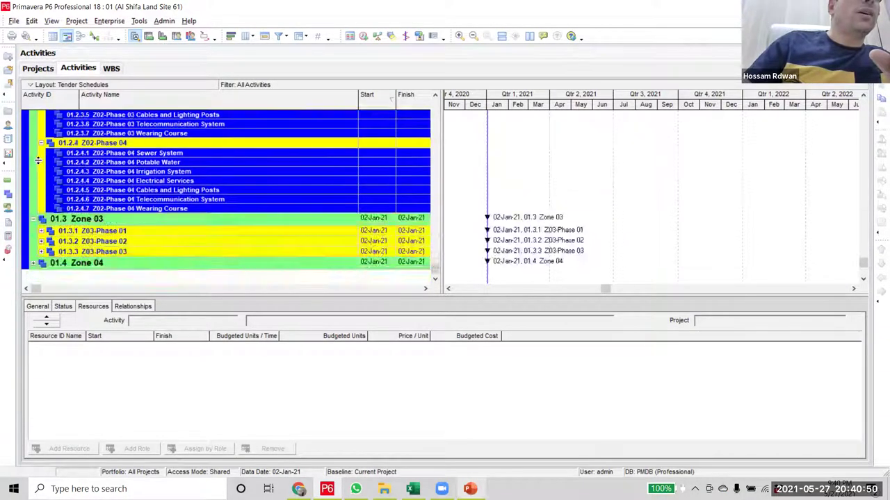
left_click(41, 126)
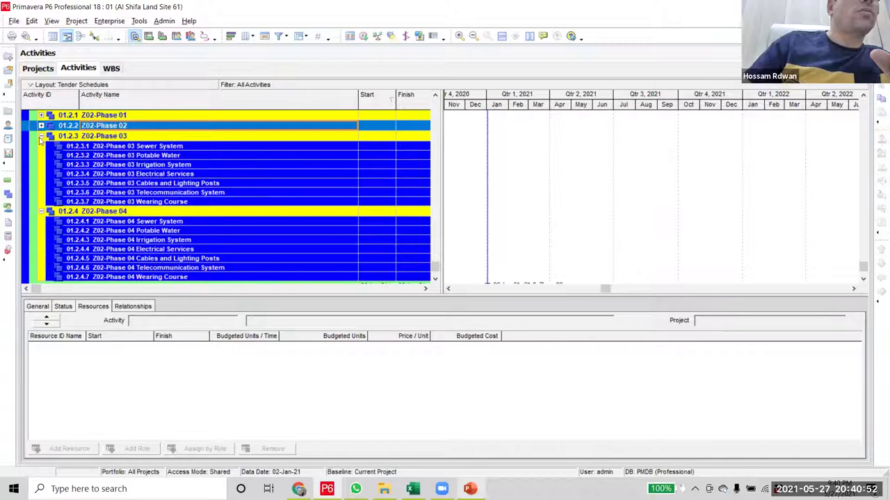
left_click(42, 136)
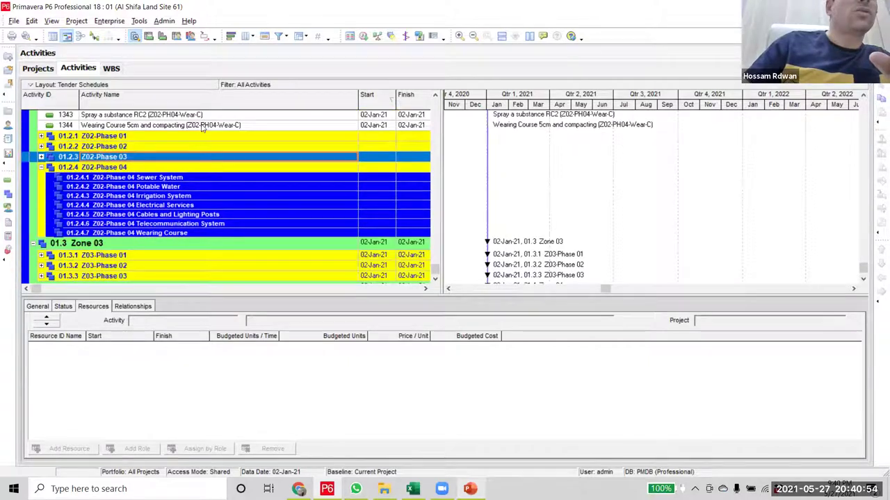
- Inspect activities 1344, 1315 and 1296 and their resources
left_click(203, 127)
scroll(243, 237, "up", 3)
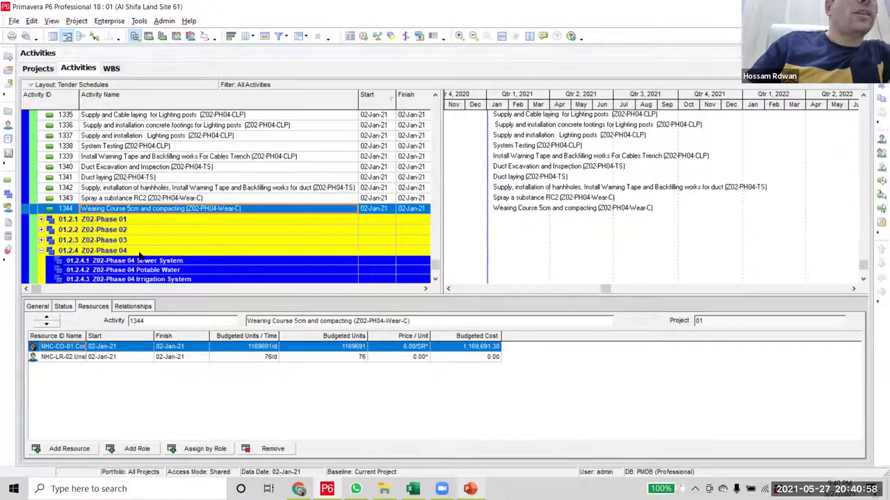
scroll(268, 180, "up", 8)
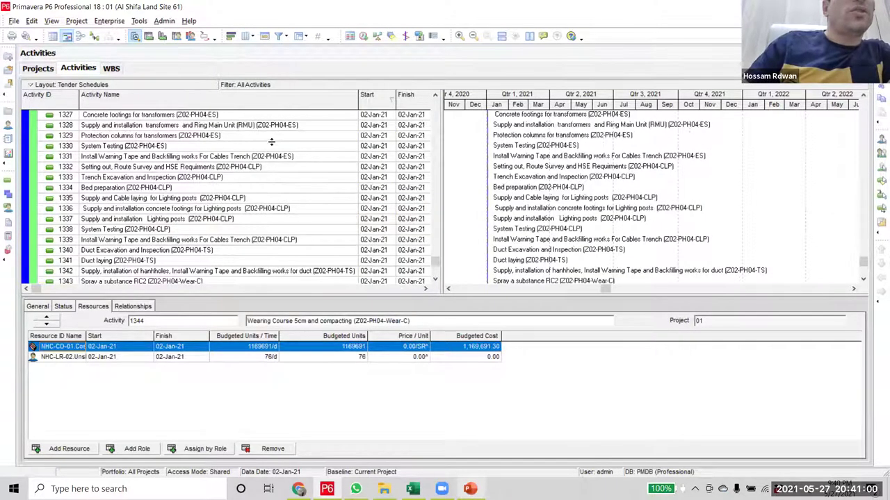
left_click(271, 148)
scroll(239, 236, "up", 8)
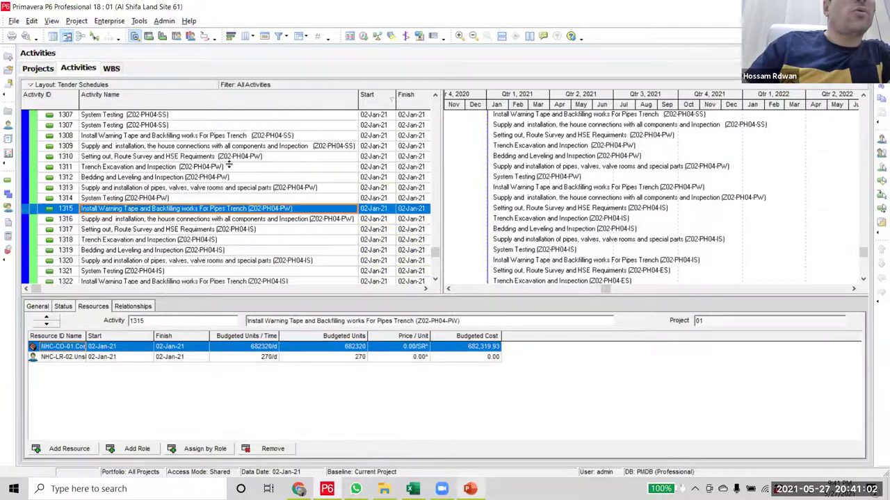
left_click(215, 203)
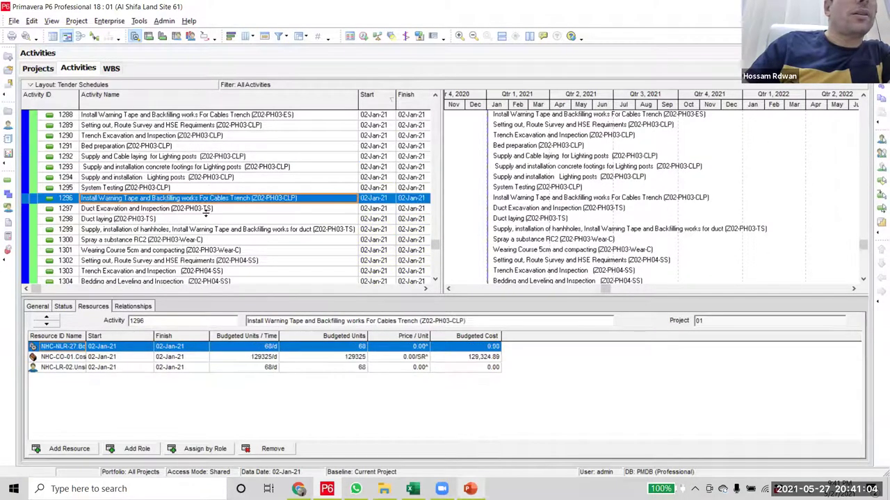
- Select activities 1302 through 1344 and move them under 01.2.4 Z02-Phase 04
left_click(226, 252)
scroll(243, 209, "down", 2)
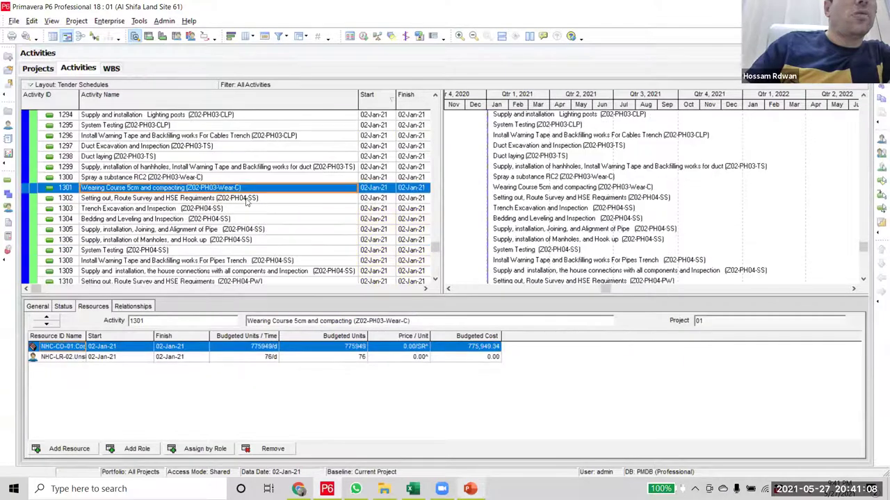
key("Down")
scroll(301, 271, "down", 5)
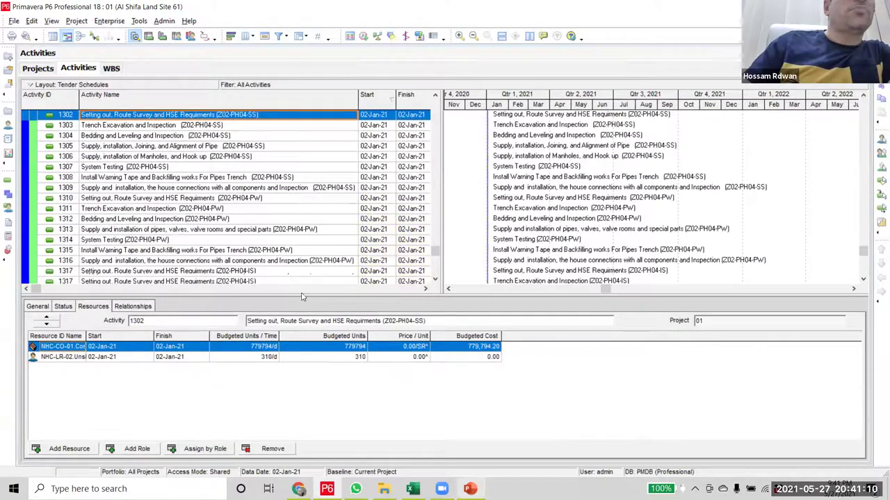
scroll(288, 272, "down", 10)
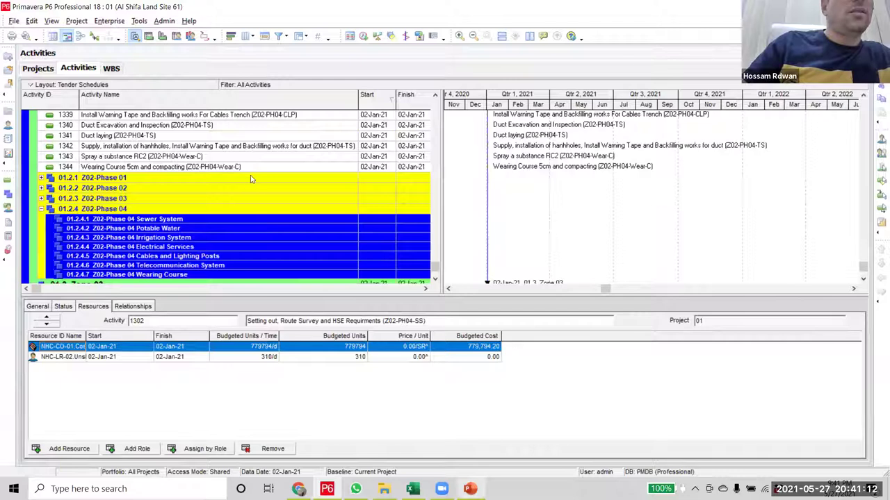
left_click(25, 168, "shift")
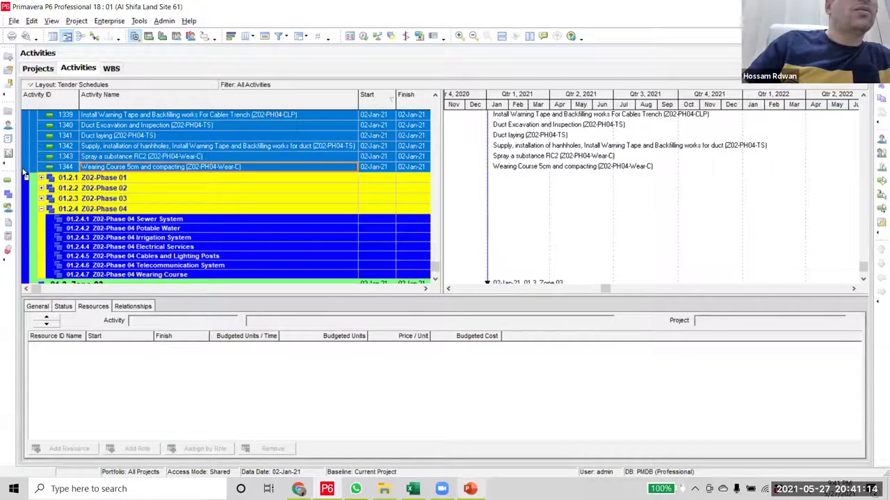
left_click(31, 210, "ctrl")
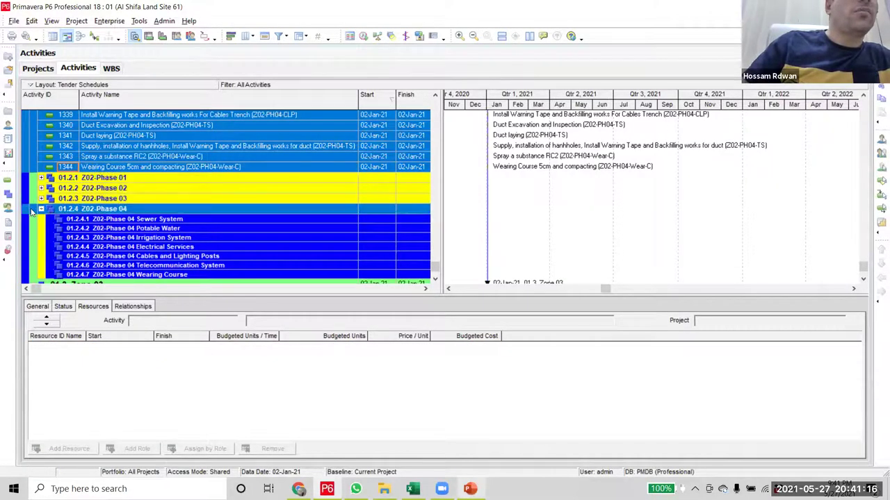
scroll(417, 252, "down", 5)
scroll(417, 252, "up", 5)
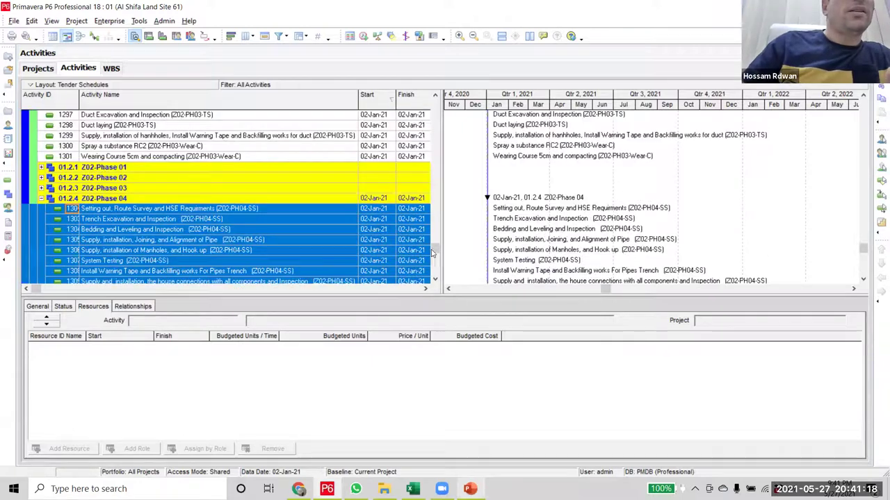
scroll(431, 254, "up", 10)
scroll(307, 244, "up", 5)
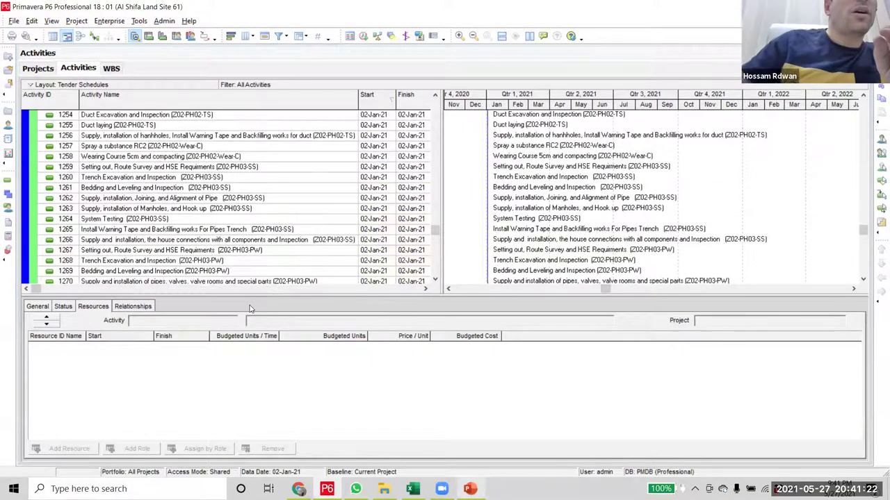
- Check activity 1259 and select the Z02-PH03 activities 1294–1301 with a phase row
scroll(168, 282, "up", 2)
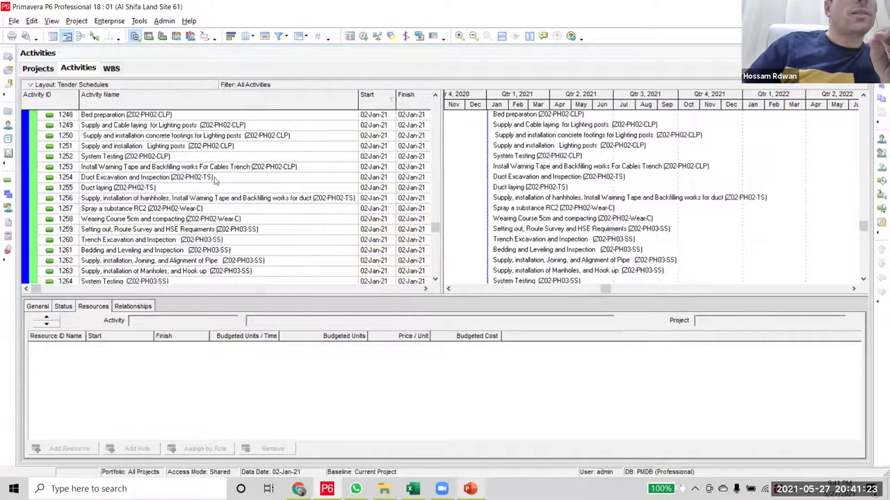
left_click(234, 230)
scroll(235, 226, "down", 1)
scroll(234, 229, "down", 15)
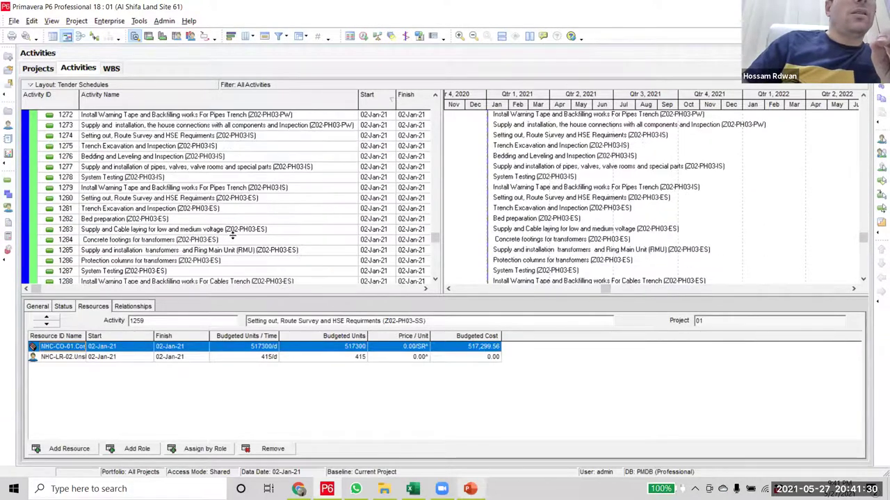
left_click(222, 189, "shift")
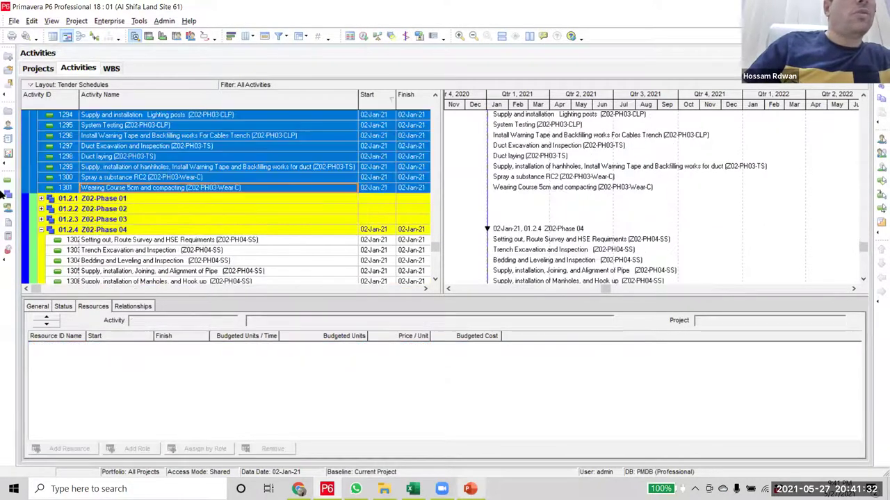
left_click(31, 210, "ctrl")
left_click(32, 230, "ctrl")
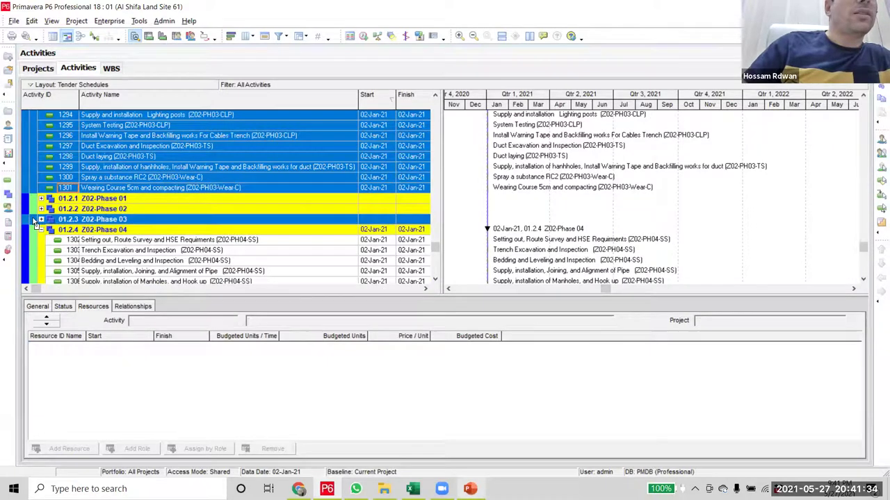
scroll(35, 226, "down", 5)
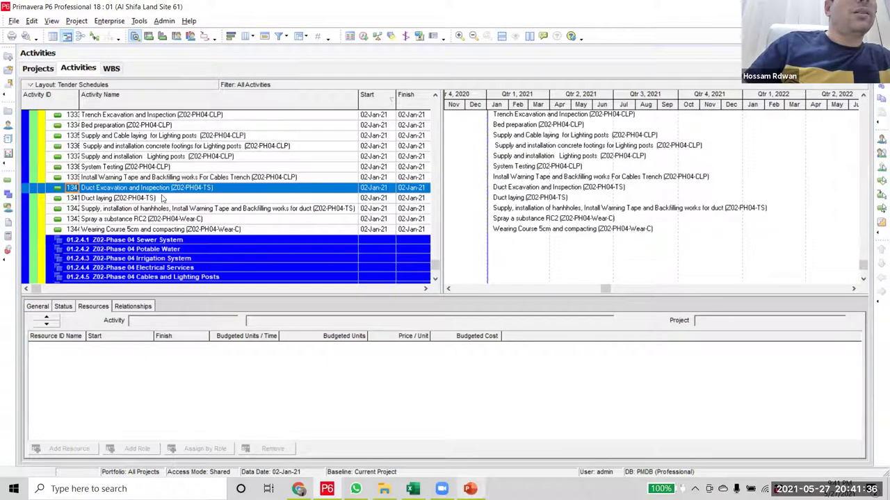
scroll(163, 199, "down", 1)
scroll(163, 199, "down", 2)
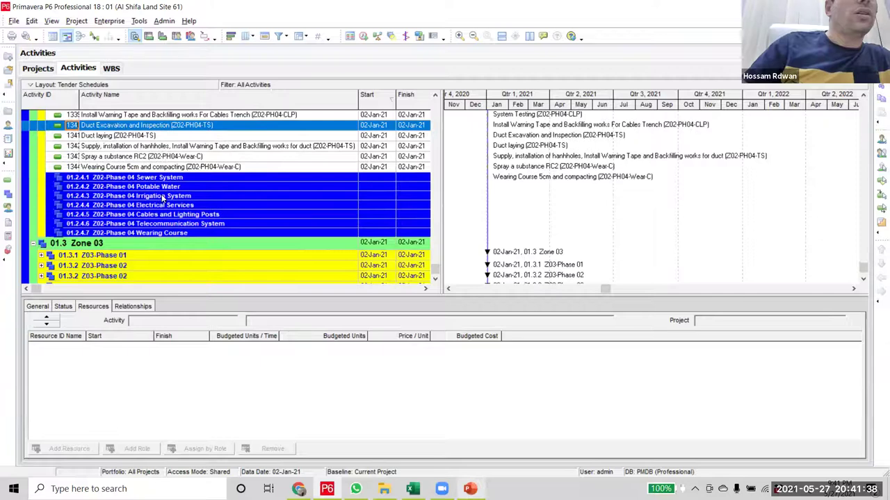
scroll(163, 198, "down", 1)
scroll(139, 194, "up", 3)
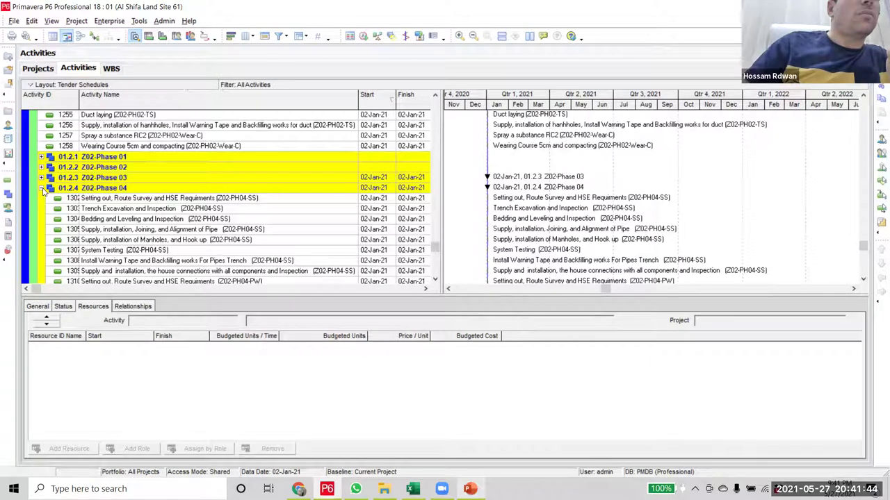
- Collapse Z02-Phase 04, then expand Z02-Phase 03 to check it and collapse it again
left_click(41, 188)
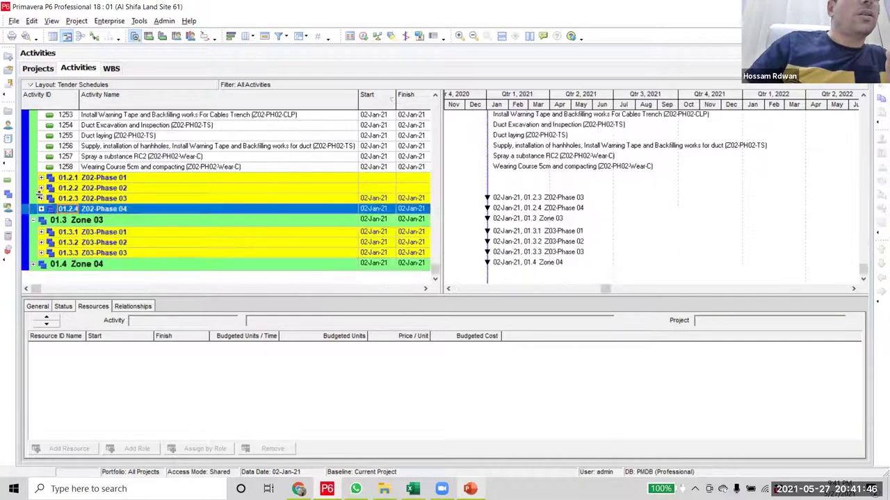
left_click(41, 199)
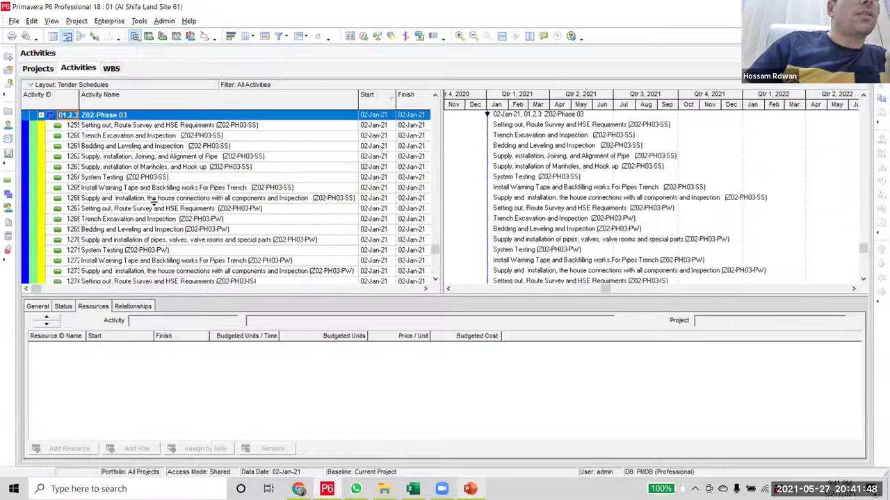
scroll(164, 226, "up", 2)
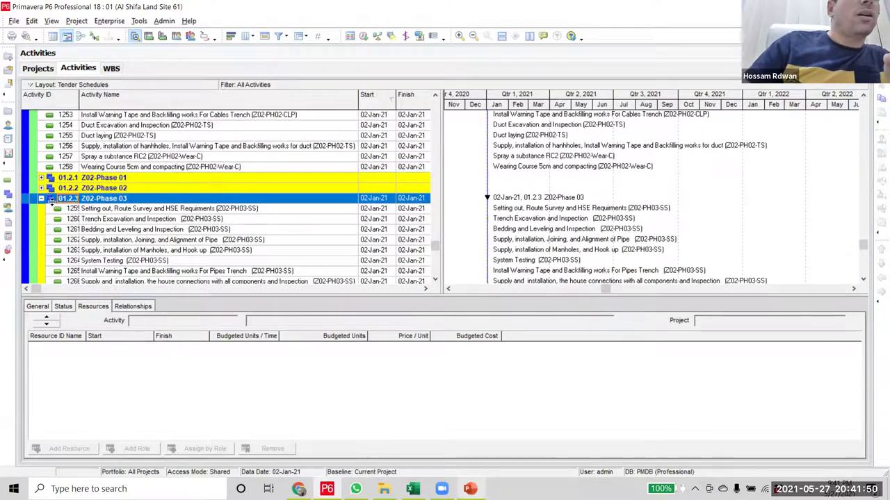
left_click(41, 199)
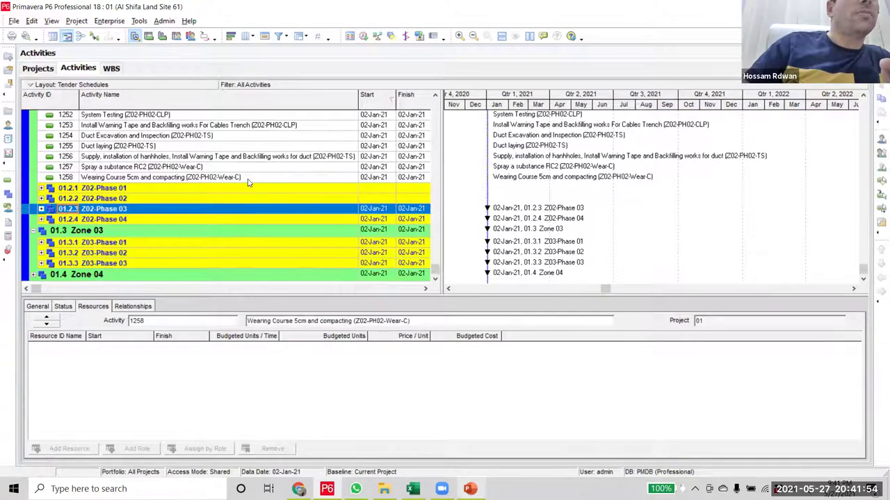
scroll(248, 183, "up", 5)
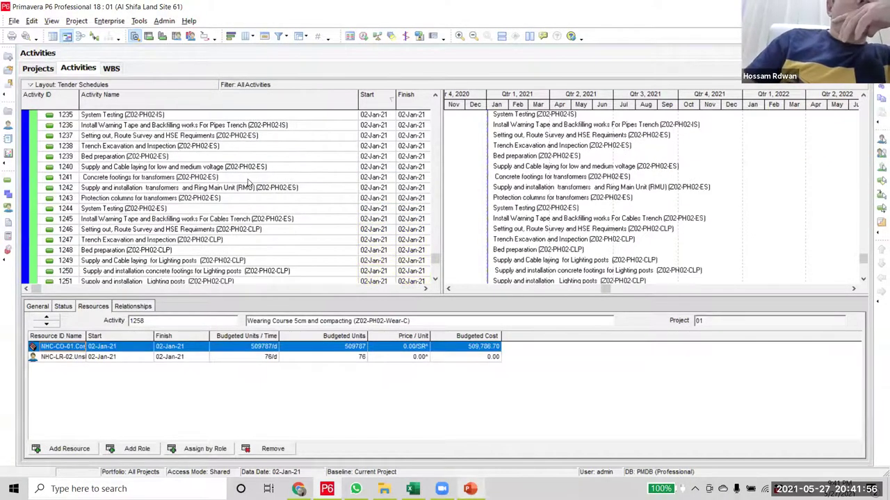
scroll(248, 182, "up", 9)
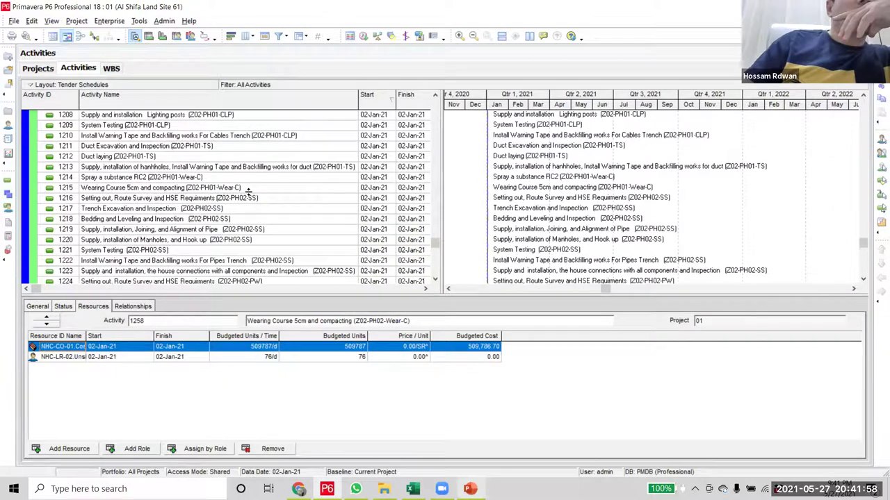
scroll(248, 191, "down", 2)
- Move activities 1216–1258 under the WBS element 01.2.2 Z02-Phase 02
left_click(248, 150)
scroll(248, 182, "down", 10)
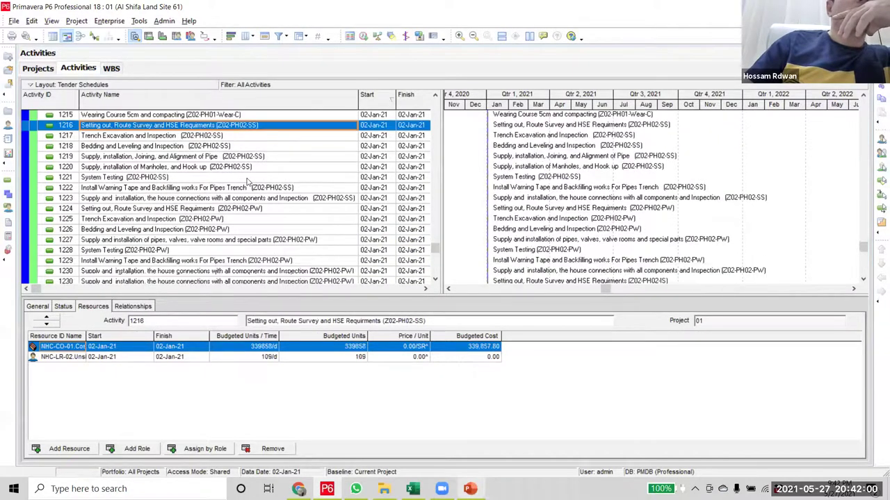
scroll(247, 209, "down", 3)
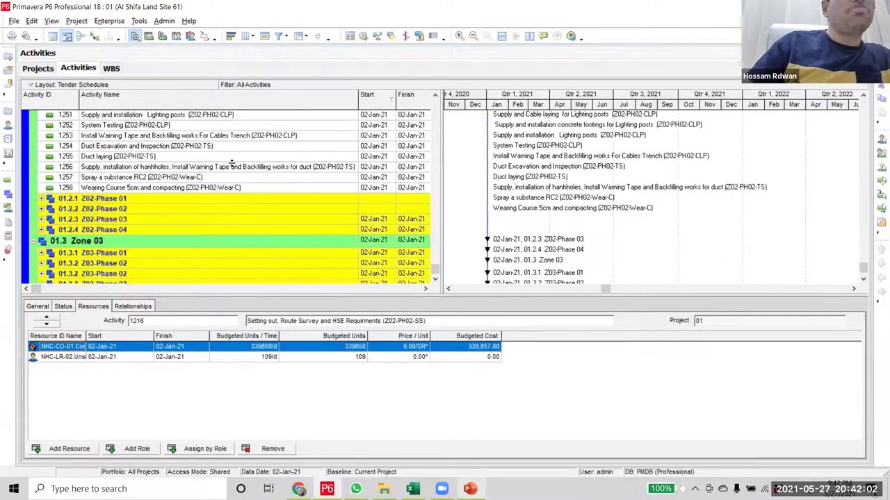
left_click(225, 177, "shift")
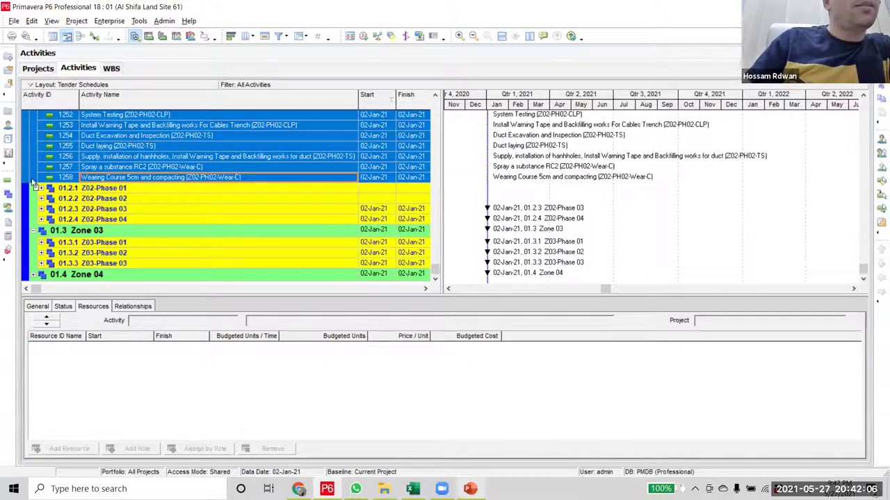
left_click_drag(25, 183, 31, 199)
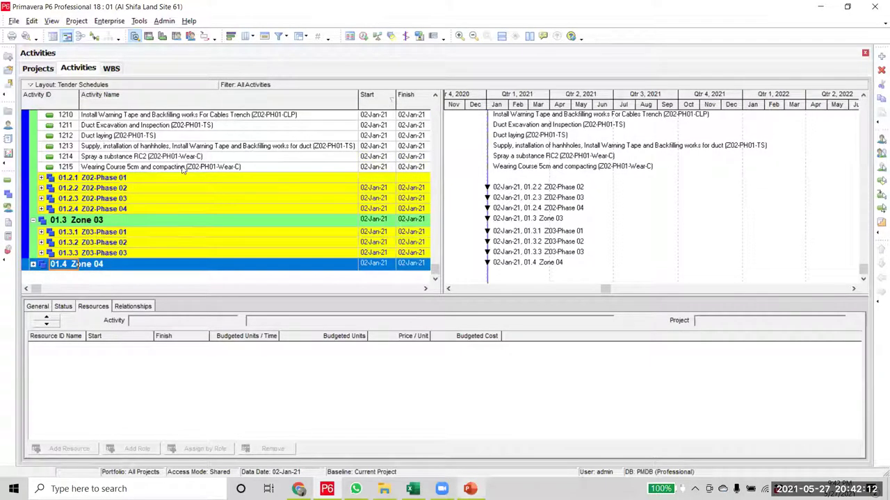
- Move activities 1173–1215 under the WBS element 01.2.1 Z02-Phase 01
left_click(183, 168)
scroll(191, 181, "up", 6)
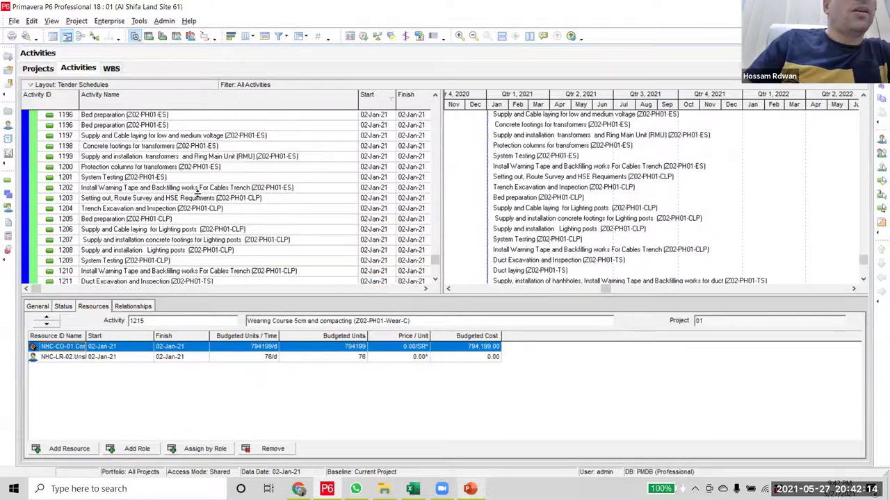
scroll(215, 218, "up", 5)
left_click(208, 131)
scroll(212, 230, "down", 6)
scroll(212, 238, "down", 5)
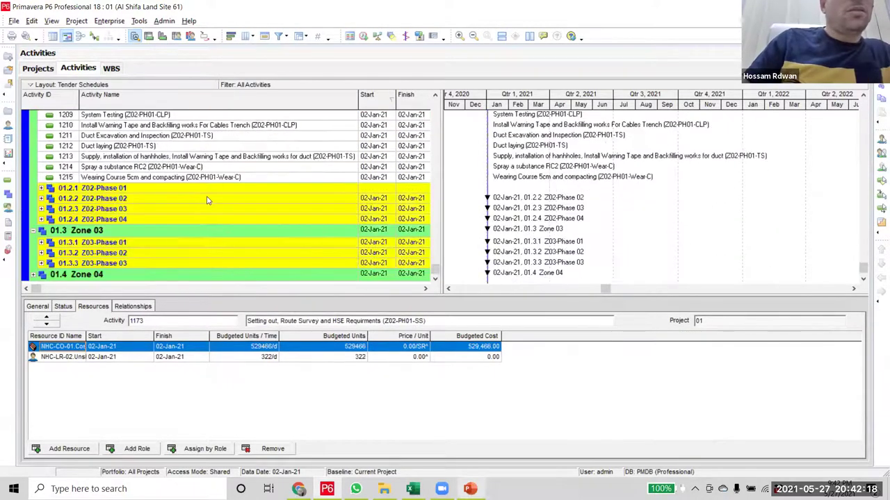
left_click(28, 178, "shift")
left_click_drag(28, 179, 30, 191)
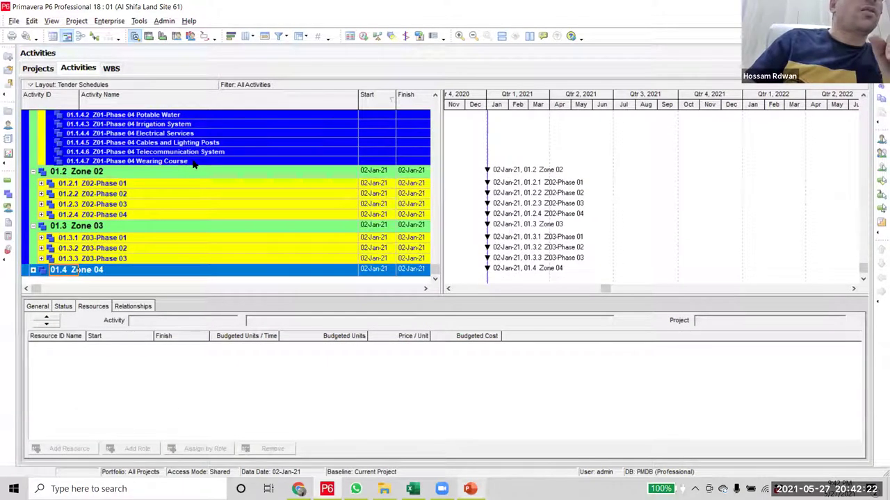
scroll(216, 182, "up", 3)
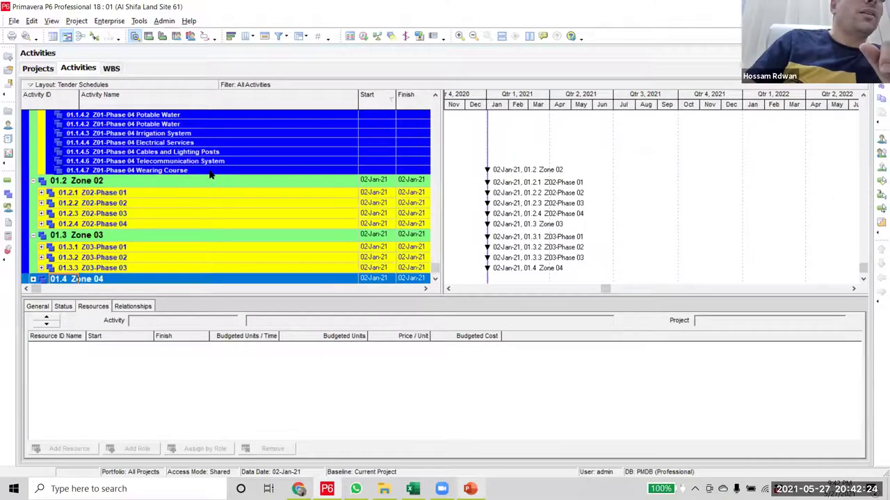
scroll(95, 229, "down", 2)
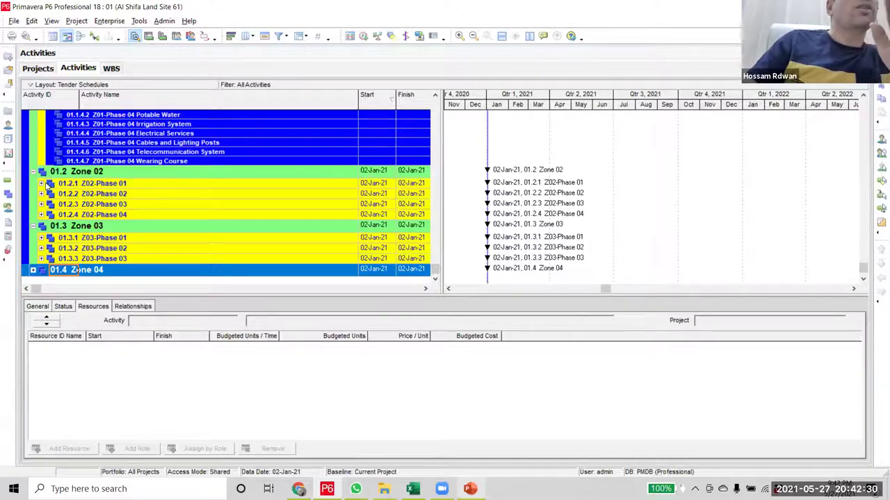
- Collapse the 01.1.4, 01.1.3, 01.1.2 and 01.1.1 Z01-Phase groups
scroll(42, 184, "up", 2)
left_click(42, 161)
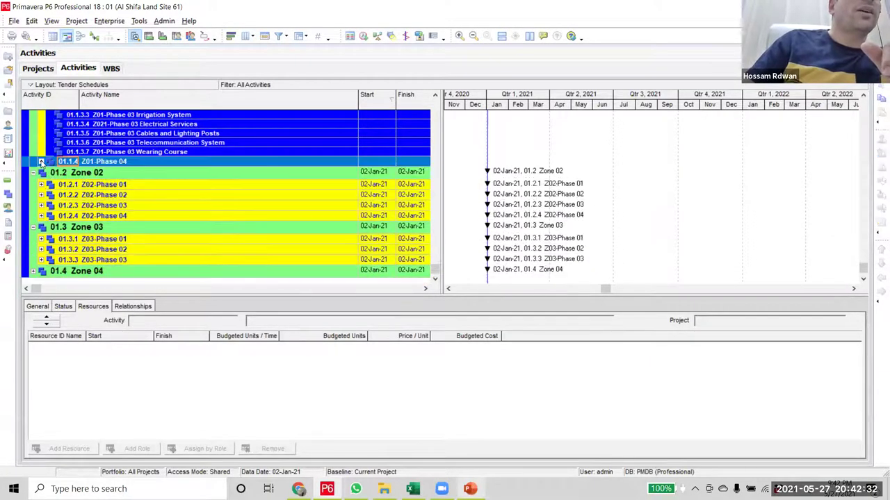
scroll(47, 209, "up", 3)
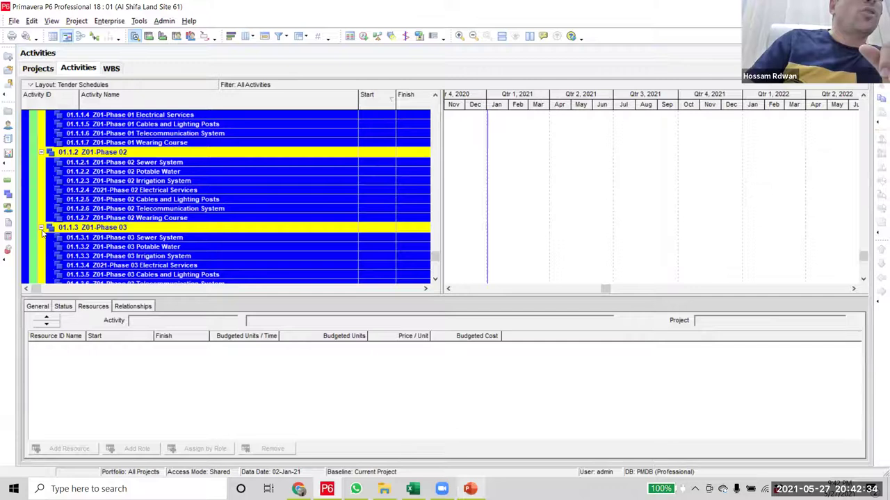
left_click(42, 228)
left_click(40, 155)
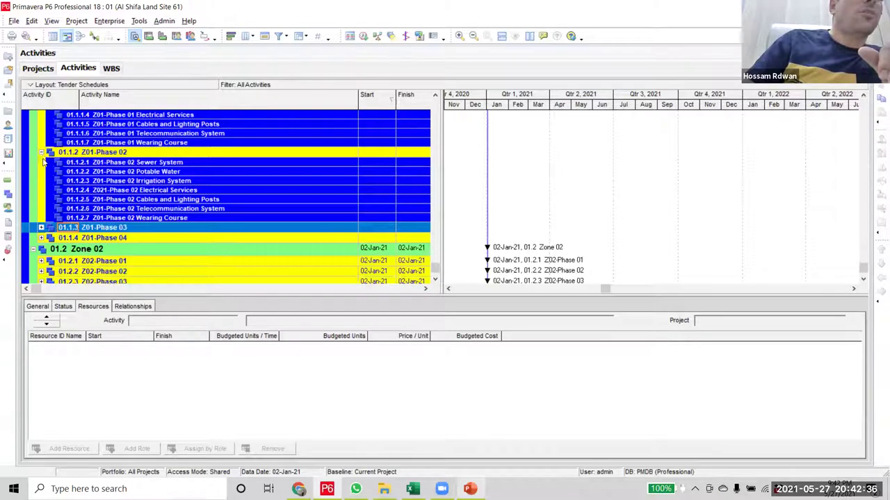
scroll(42, 208, "up", 4)
left_click(42, 209)
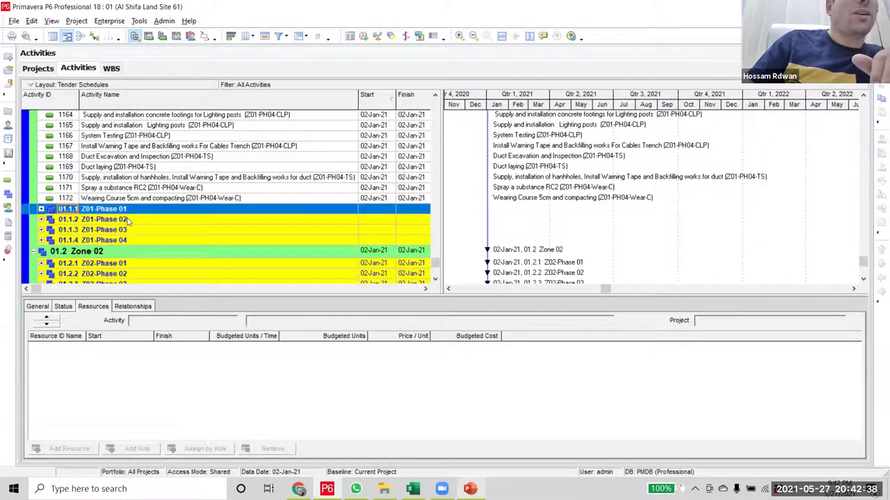
scroll(42, 209, "up", 2)
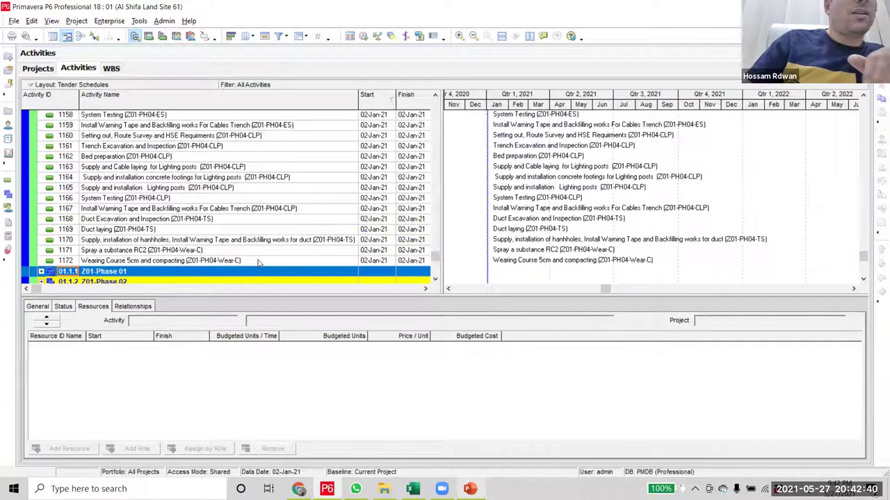
- Select activity 1172 to view its resources
left_click(257, 260)
scroll(258, 261, "up", 2)
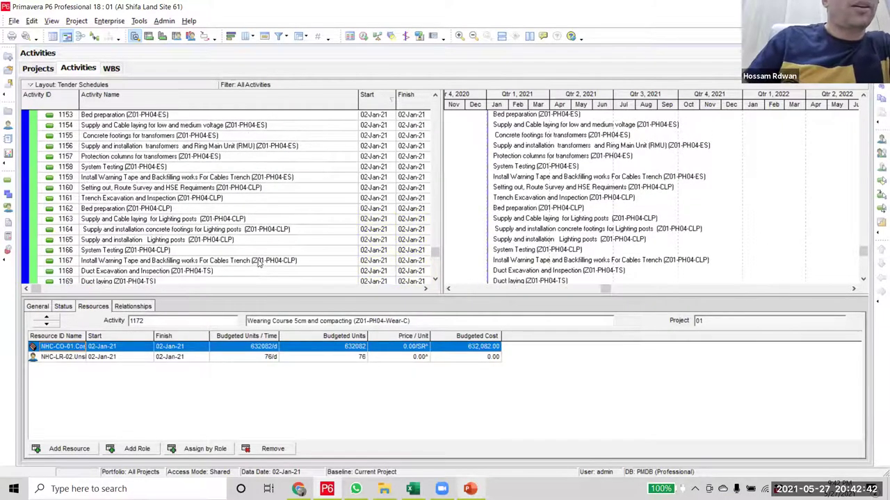
scroll(257, 264, "down", 4)
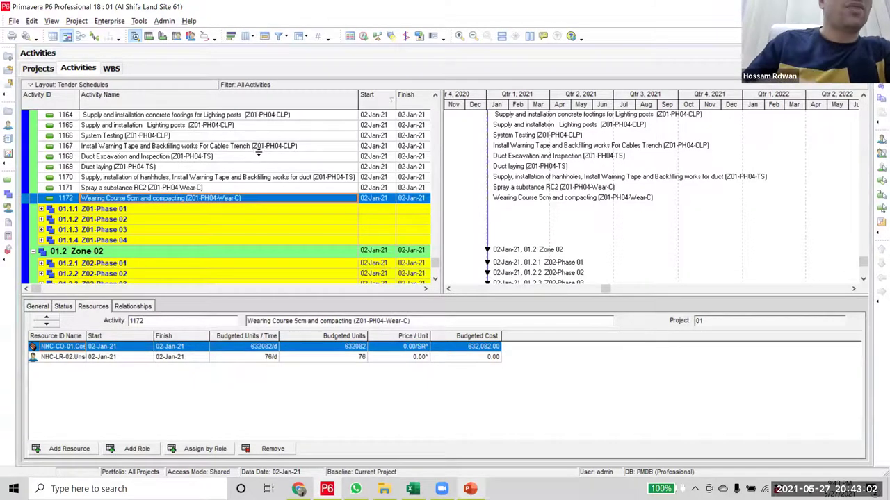
- File activities 1130–1172 under WBS band 01.1.4 Z01-Phase 04
left_click(236, 201)
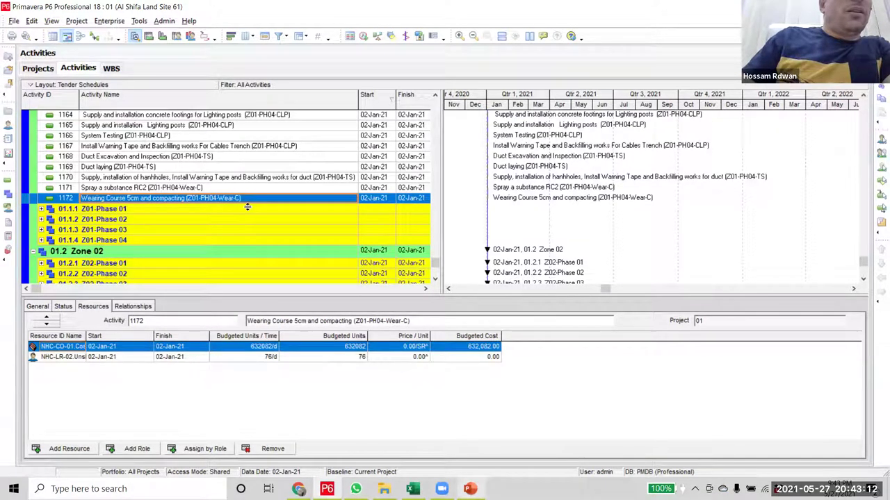
scroll(248, 206, "up", 8)
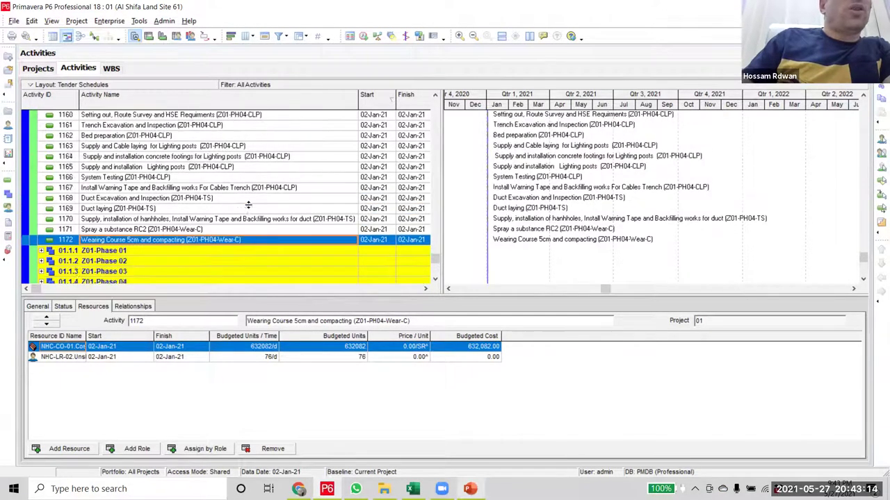
scroll(252, 206, "up", 5)
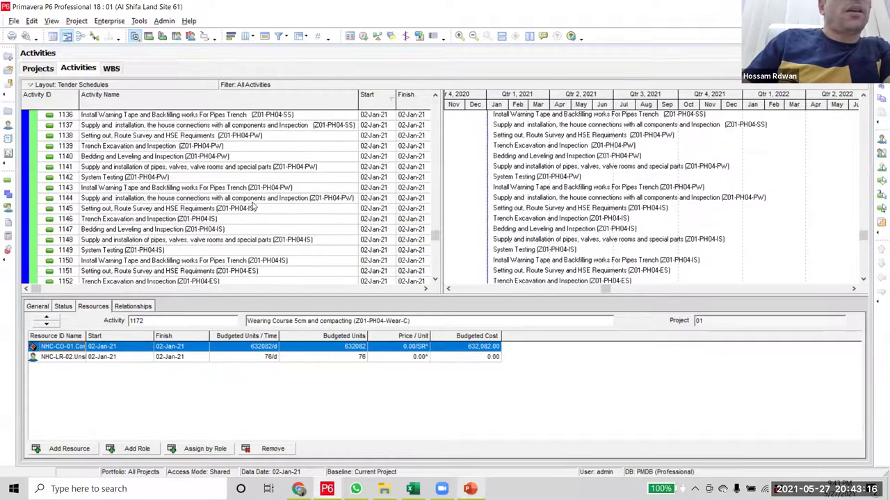
scroll(249, 202, "up", 2)
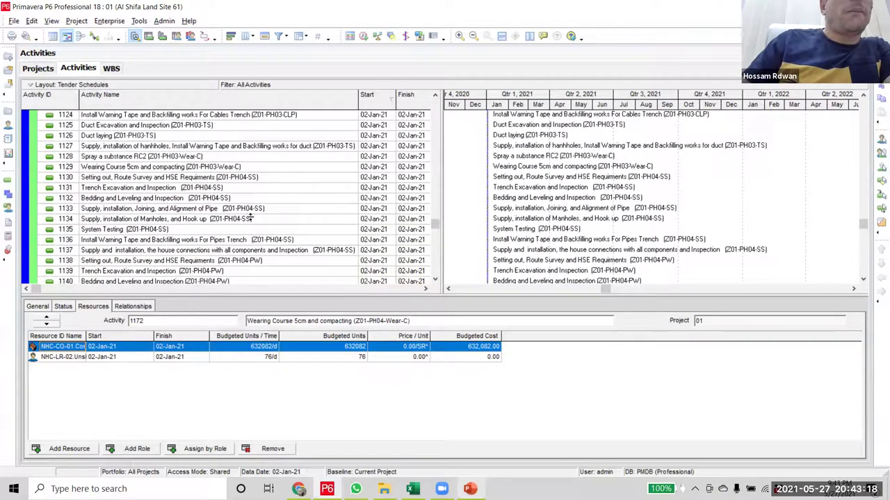
left_click(243, 231)
scroll(241, 226, "down", 5)
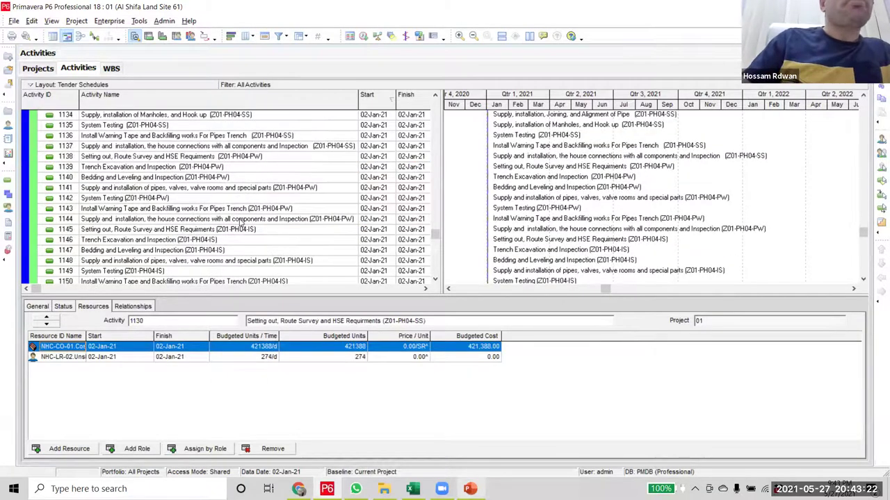
scroll(240, 221, "down", 10)
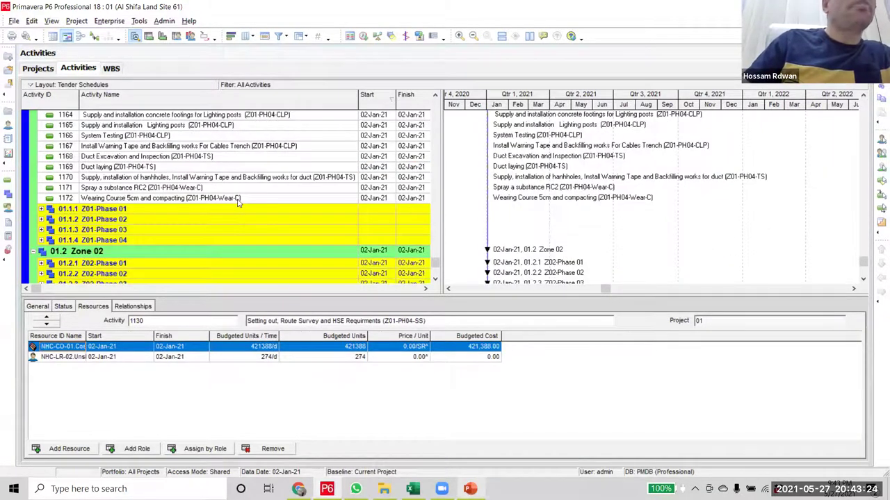
left_click_drag(20, 170, 28, 202)
left_click_drag(103, 217, 104, 217)
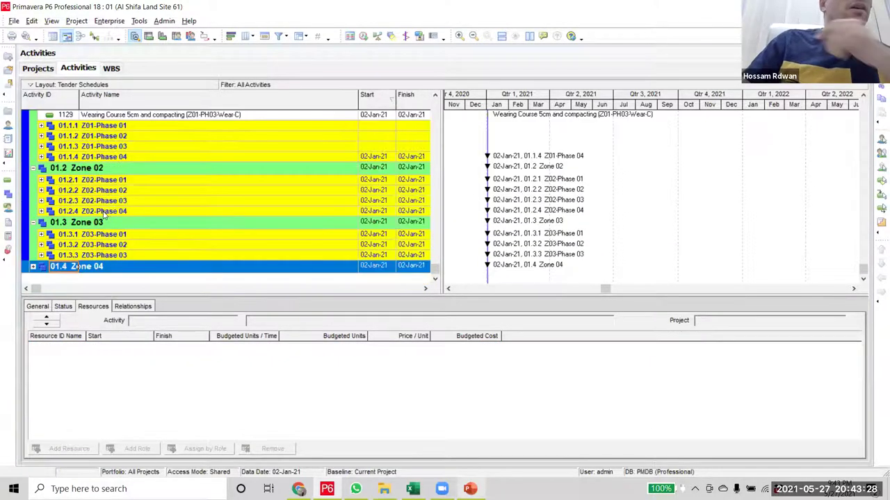
scroll(104, 212, "up", 2)
scroll(112, 181, "down", 1)
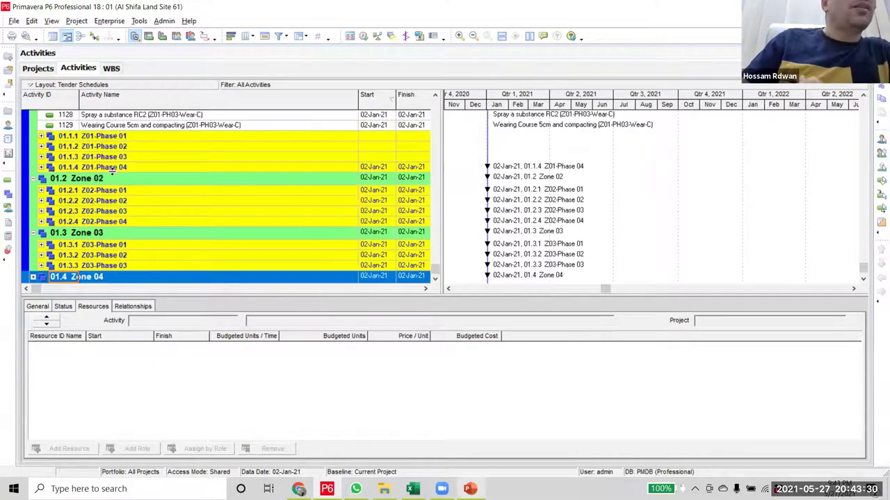
- File activities 1087–1129 under WBS band 01.1.3 Z01-Phase 03
scroll(113, 181, "up", 2)
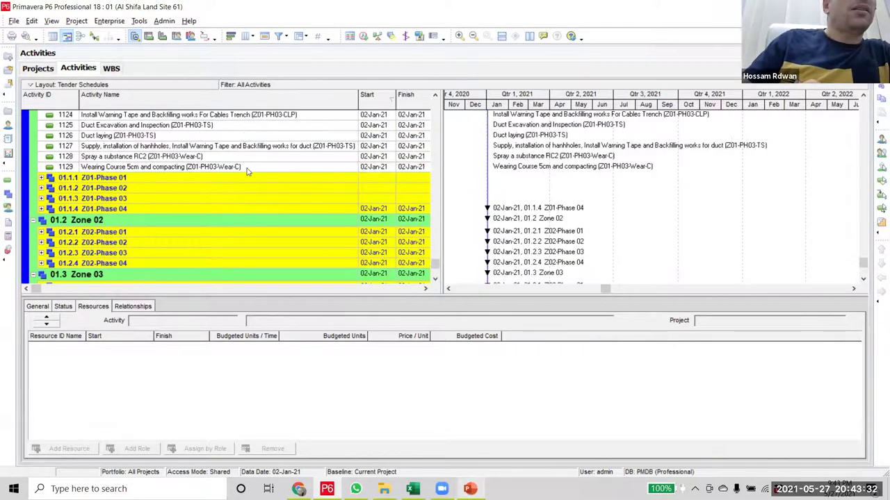
left_click(250, 168)
scroll(255, 190, "up", 9)
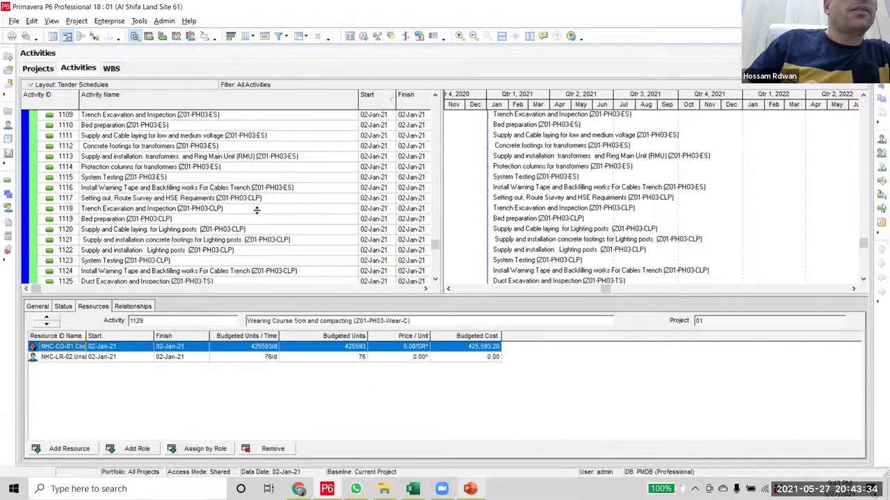
scroll(278, 187, "up", 1)
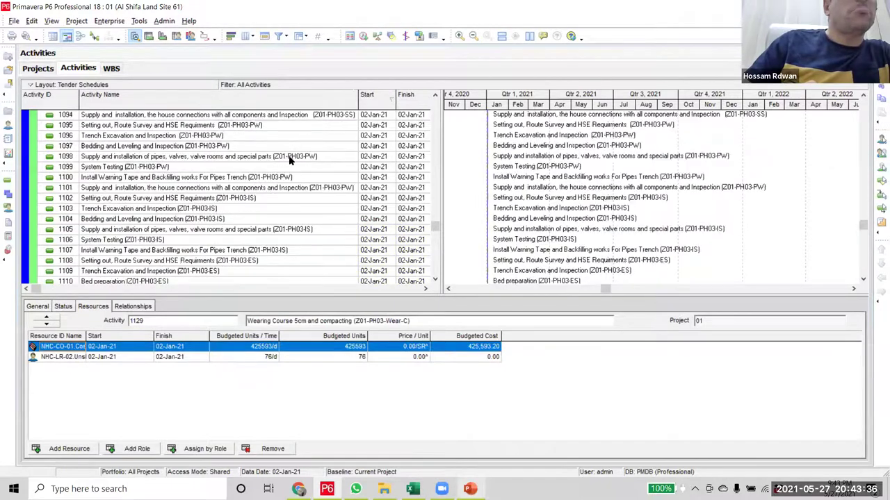
scroll(244, 215, "up", 3)
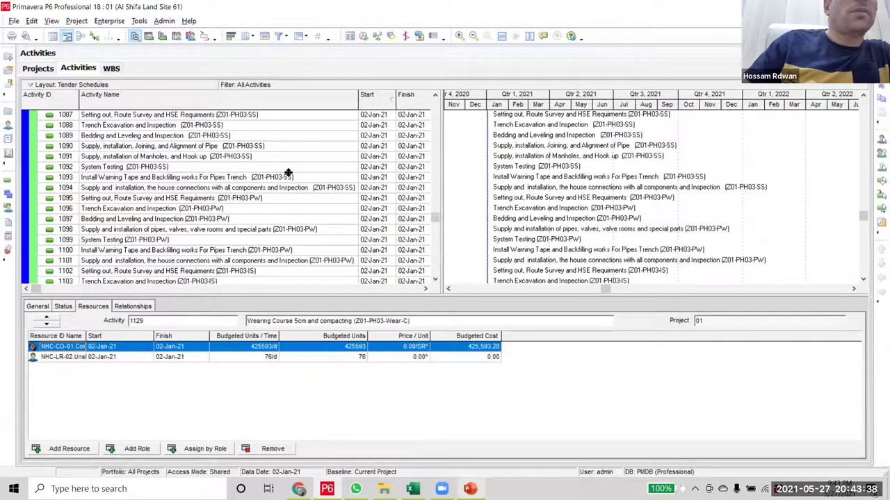
key("Down")
scroll(240, 216, "down", 3)
scroll(245, 222, "down", 15)
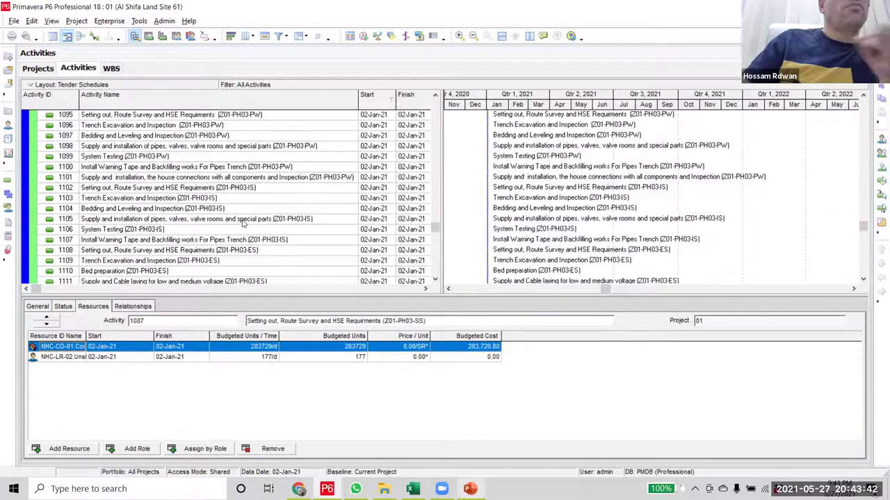
scroll(241, 174, "up", 1)
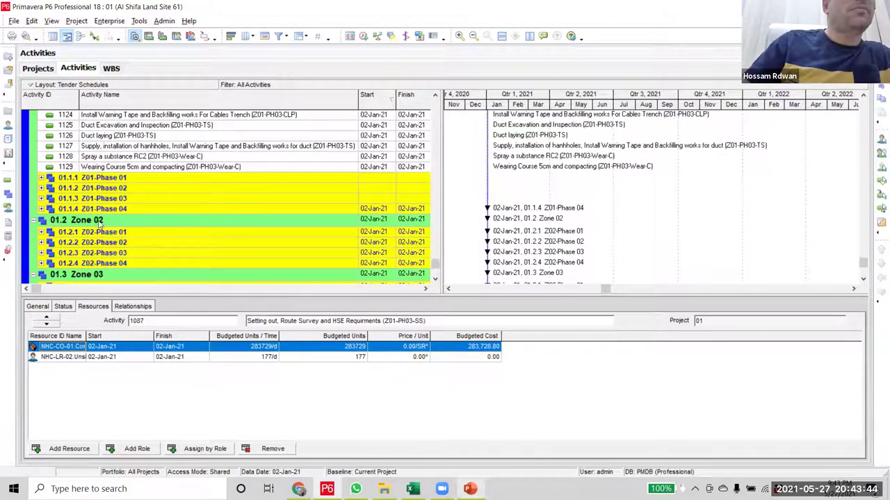
left_click(39, 177, "shift")
left_click(29, 199)
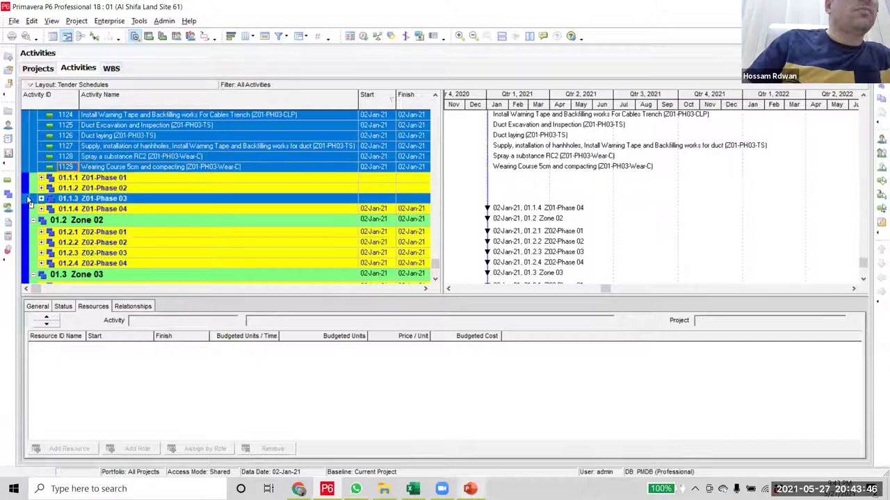
scroll(151, 234, "up", 18)
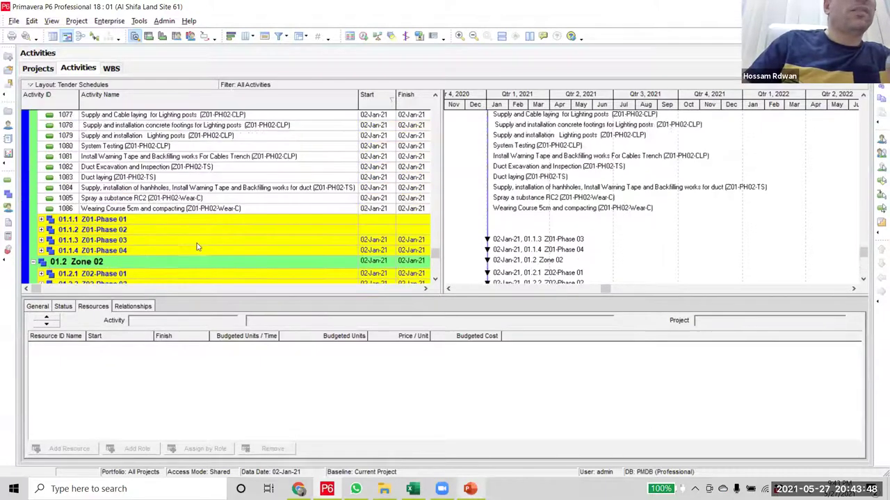
- File activities 1044–1086 under WBS band 01.1.2 Z01-Phase 02
scroll(263, 163, "up", 1)
left_click(250, 156)
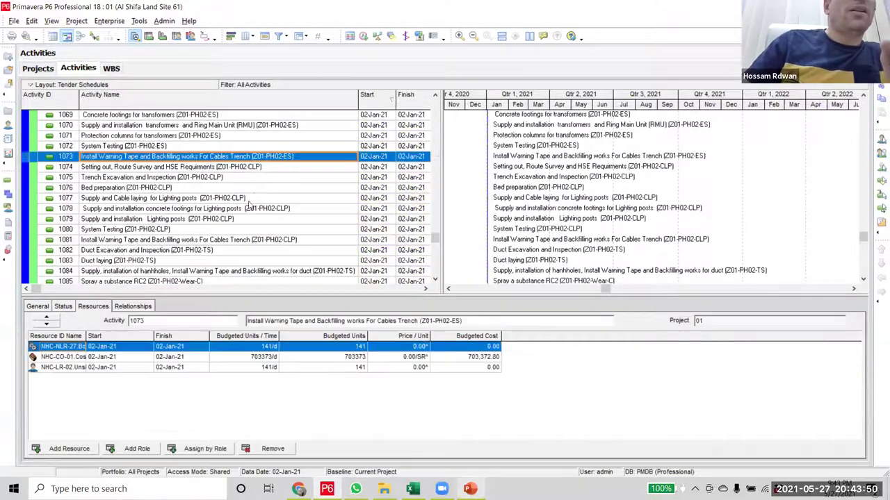
scroll(251, 208, "up", 7)
scroll(258, 217, "up", 4)
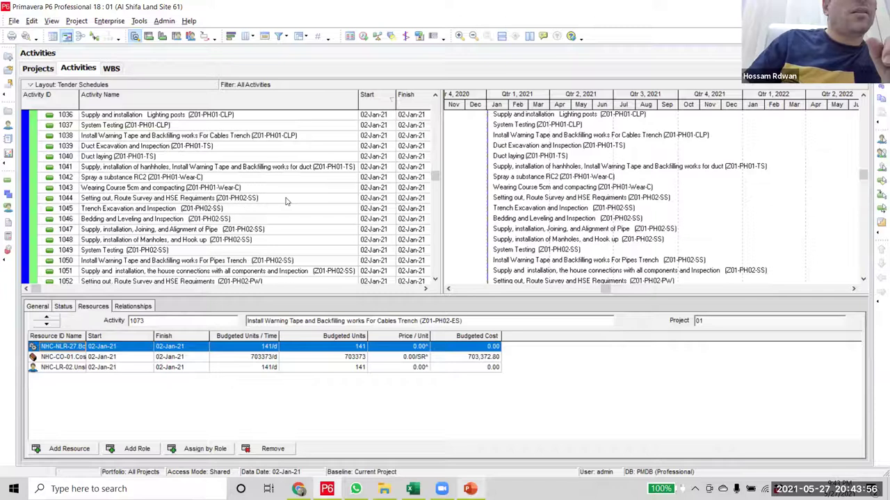
left_click(245, 201)
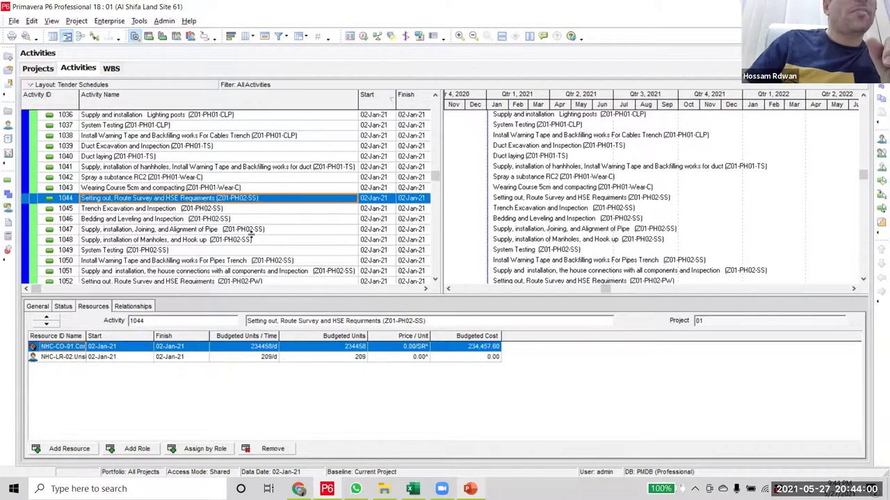
scroll(250, 240, "down", 8)
scroll(251, 250, "down", 7)
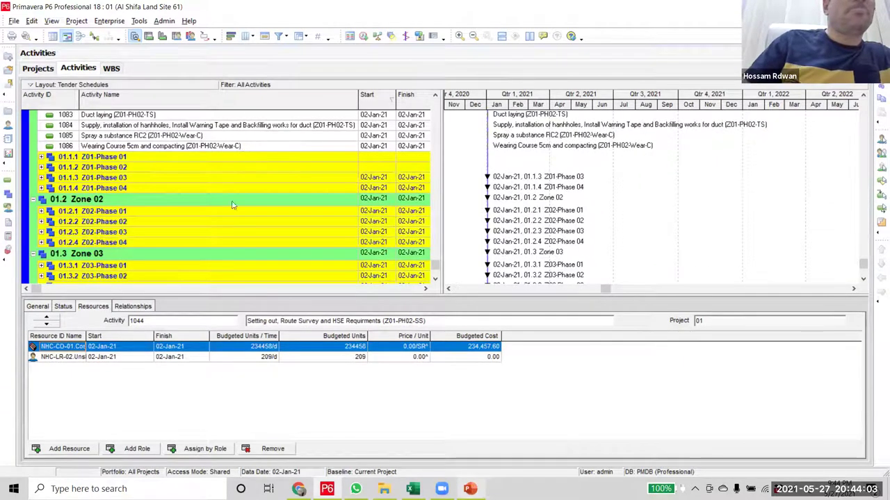
left_click(27, 147, "shift")
left_click(28, 169, "ctrl")
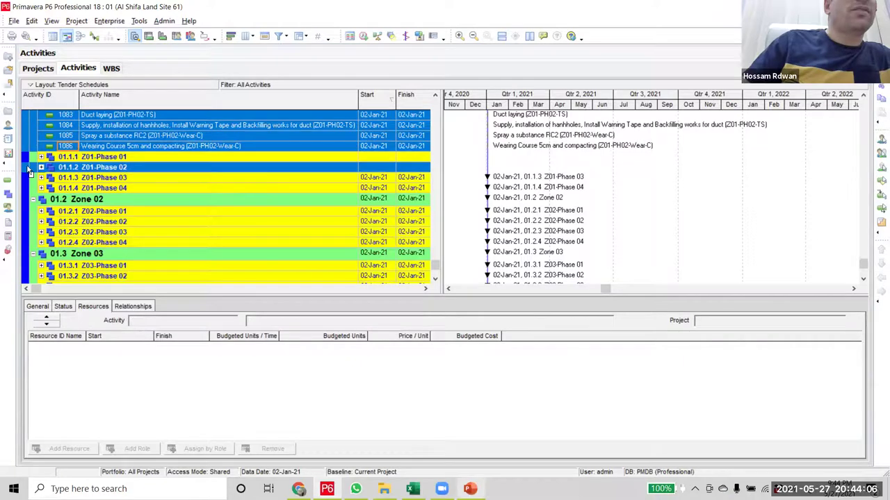
scroll(83, 194, "down", 1)
scroll(198, 223, "up", 18)
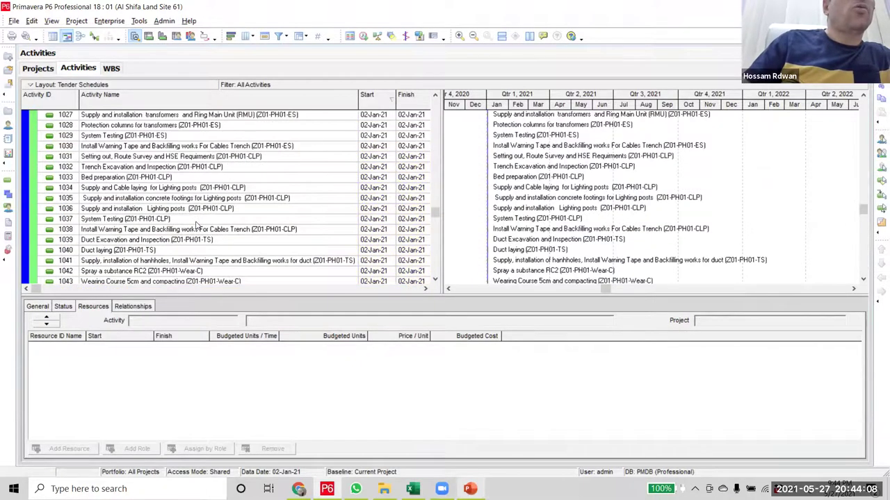
- File activities 1001–1043 under WBS band 01.1.1 Z01-Phase 01
scroll(198, 224, "up", 9)
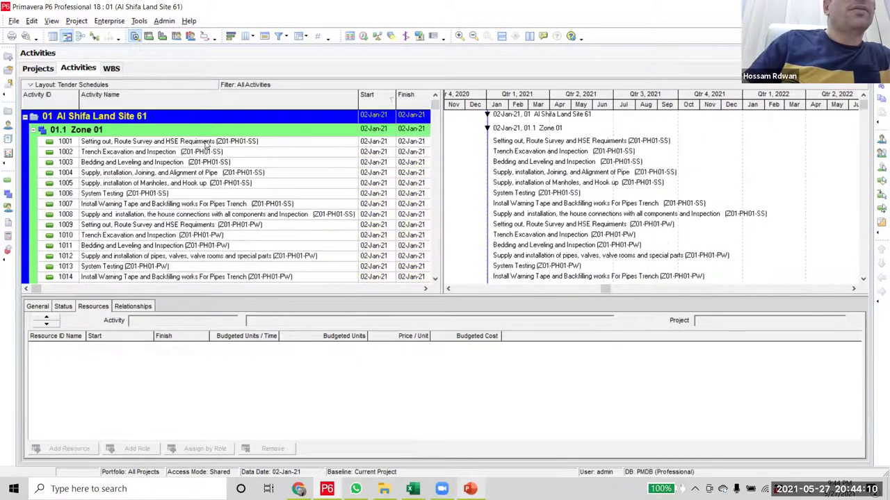
scroll(213, 214, "down", 12)
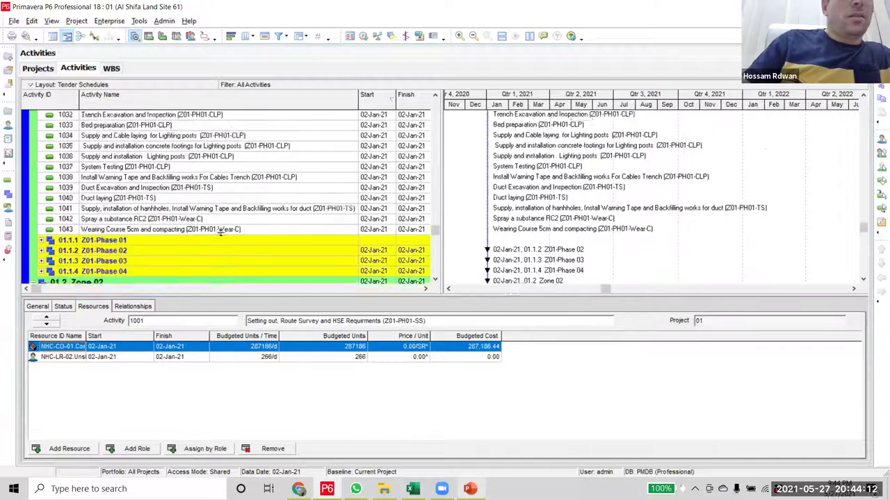
left_click(222, 200, "shift")
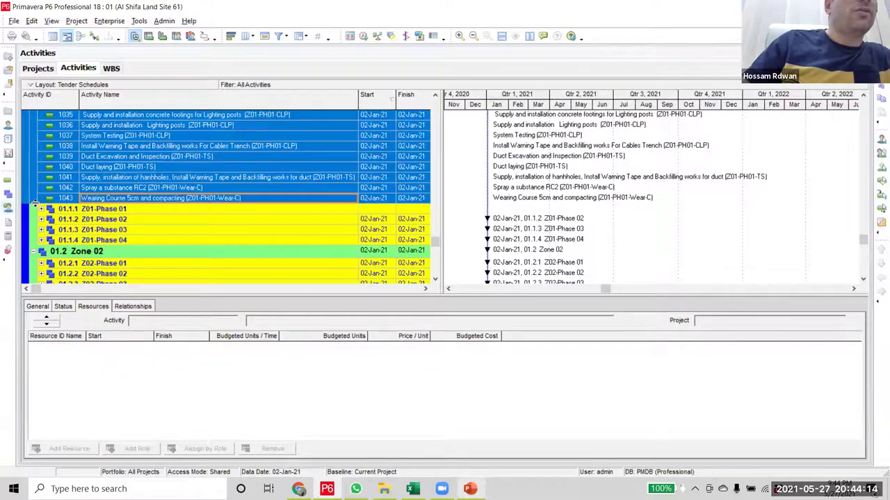
left_click(33, 209)
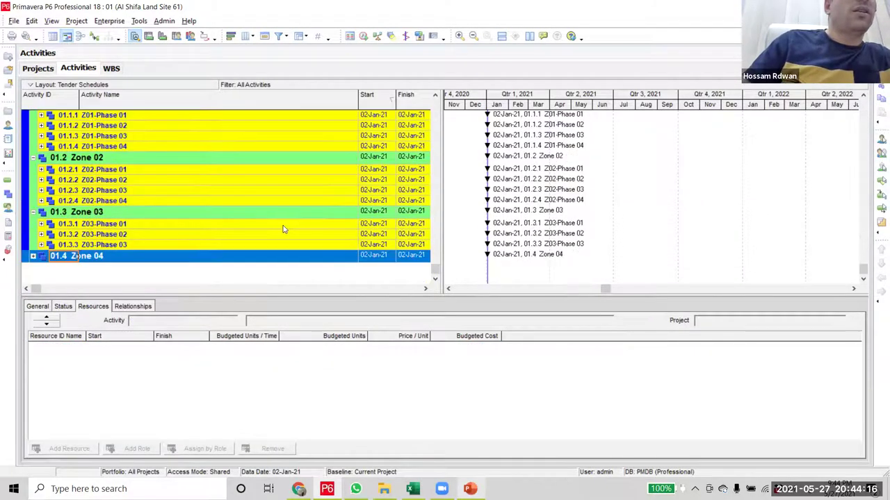
scroll(229, 195, "up", 3)
scroll(167, 266, "down", 1)
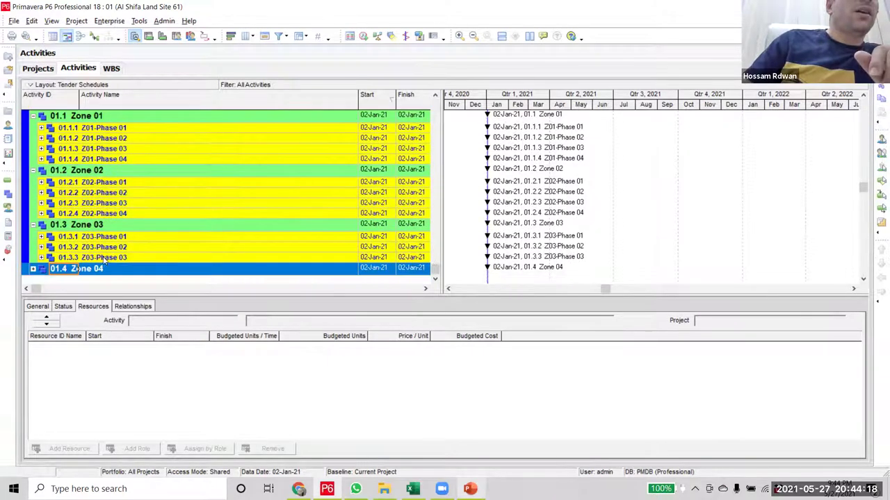
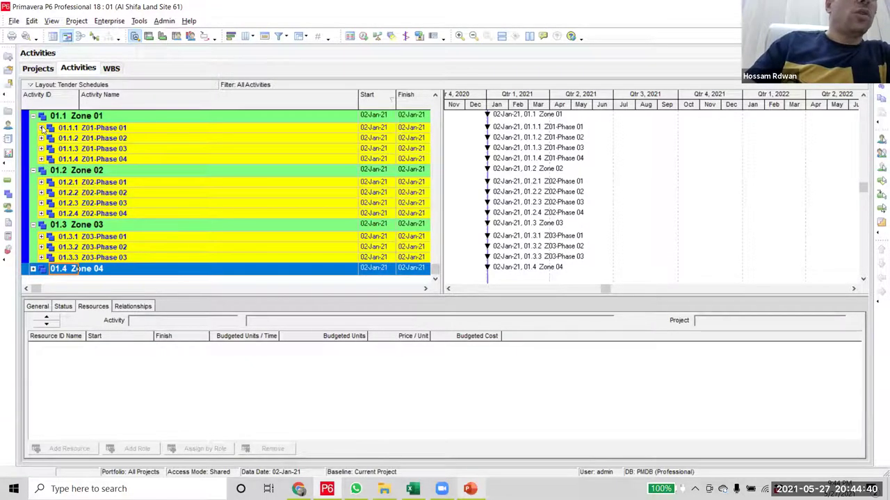
- Move Phase 01's wearing course activities 1042–1043 under WBS 01.1.1.7 Wearing Course
left_click(41, 128)
scroll(182, 221, "down", 10)
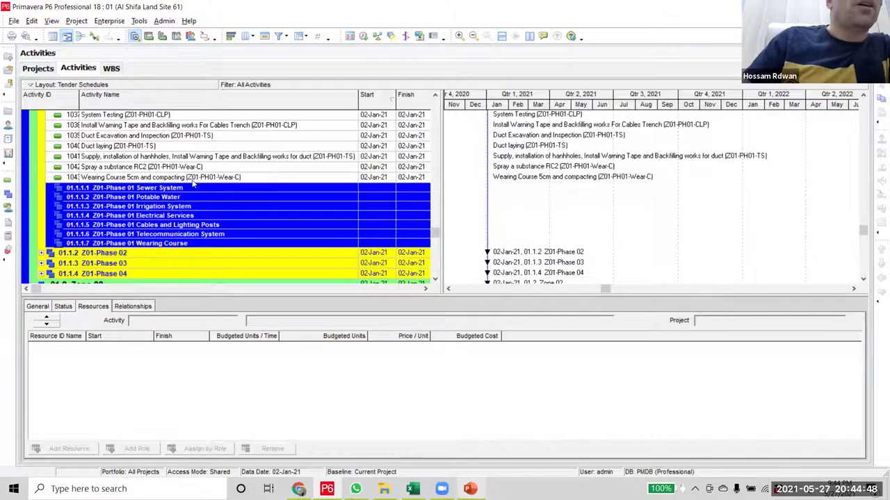
left_click(193, 177)
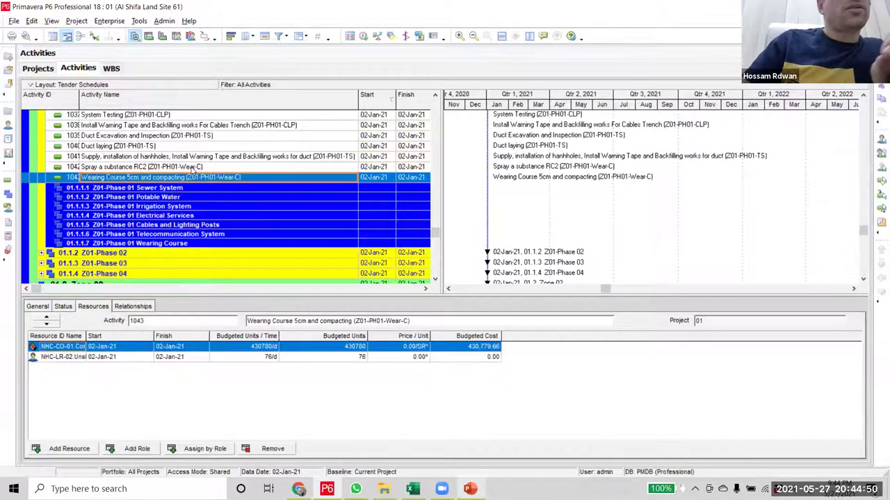
left_click(194, 168)
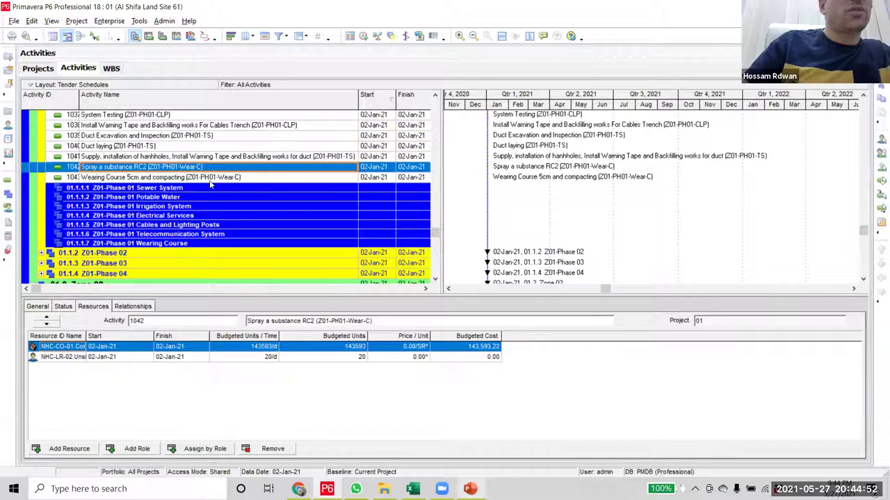
left_click(211, 180, "ctrl")
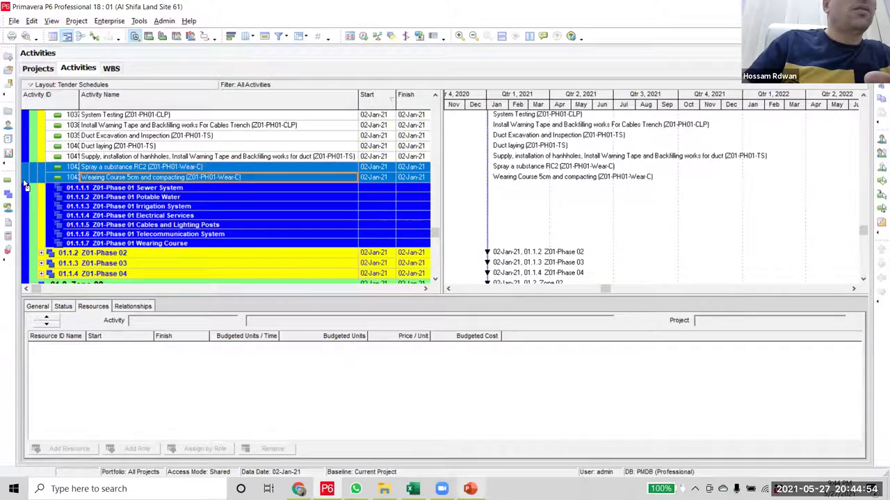
left_click(41, 244, "ctrl")
left_click_drag(41, 247, 43, 246)
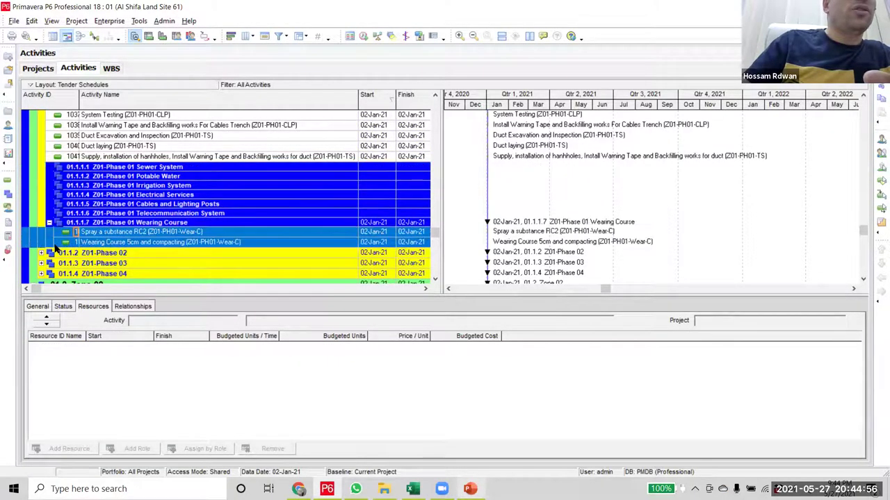
- Move telecom duct activities 1039–1041 under WBS 01.1.1.6 Telecommunication System
scroll(203, 192, "up", 2)
left_click(201, 188)
scroll(202, 195, "down", 2)
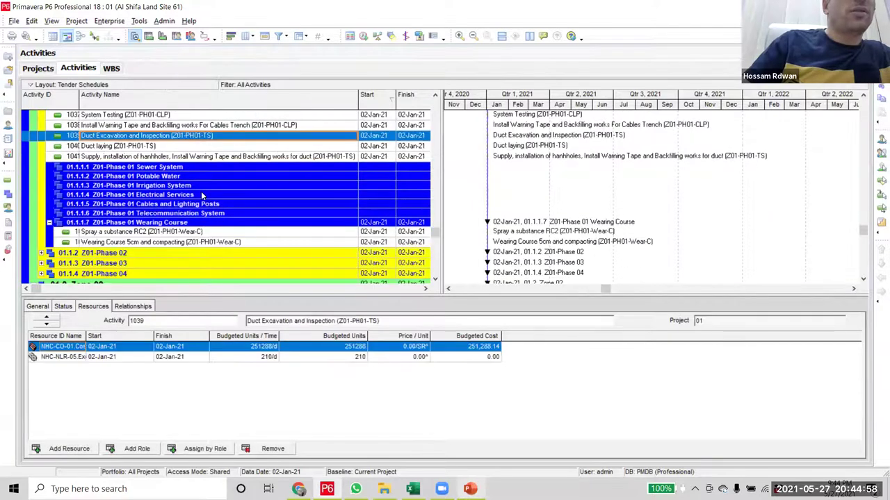
left_click(206, 156, "shift")
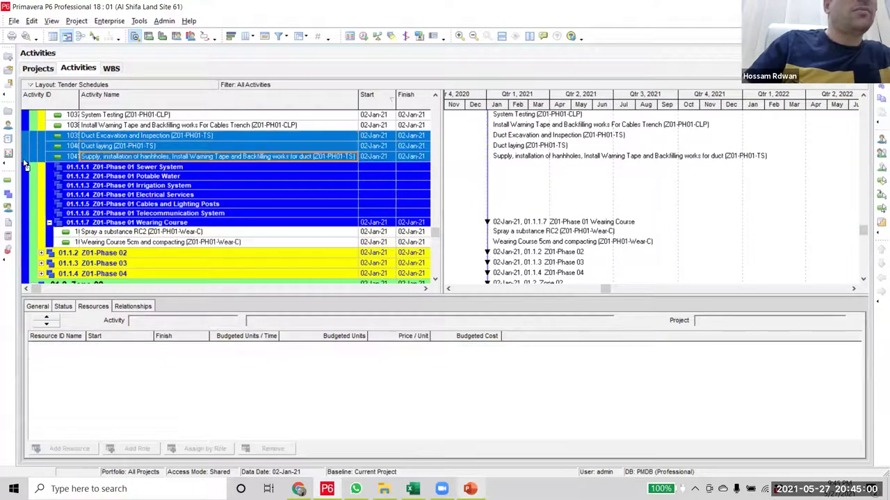
left_click(40, 213, "ctrl")
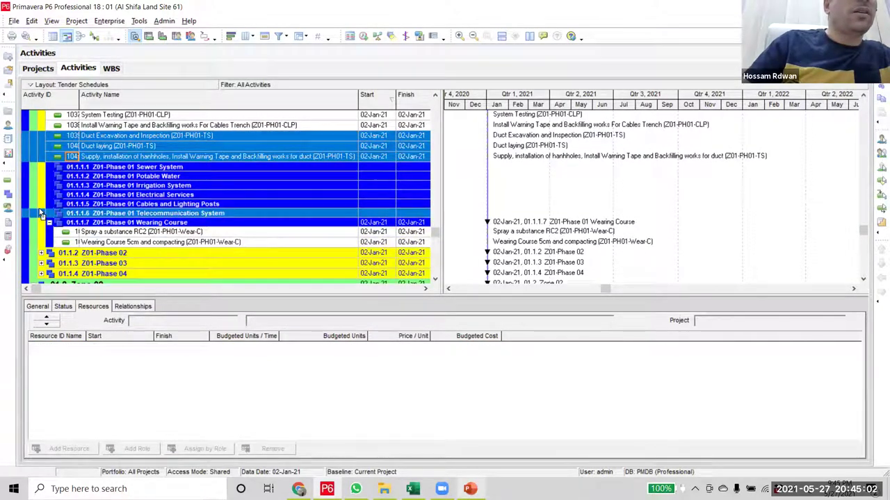
left_click_drag(40, 214, 42, 214)
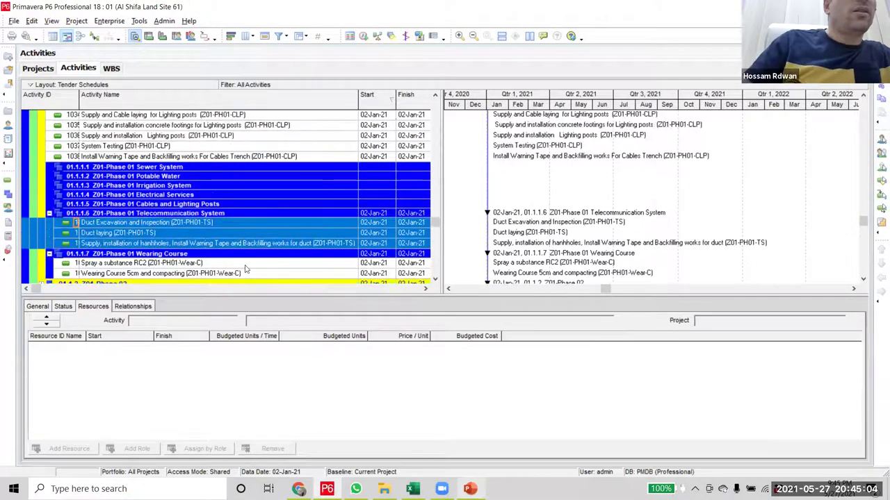
- Move lighting-post activities 1031–1038 under WBS 01.1.1.5 Cables and Lighting Posts
scroll(215, 212, "up", 2)
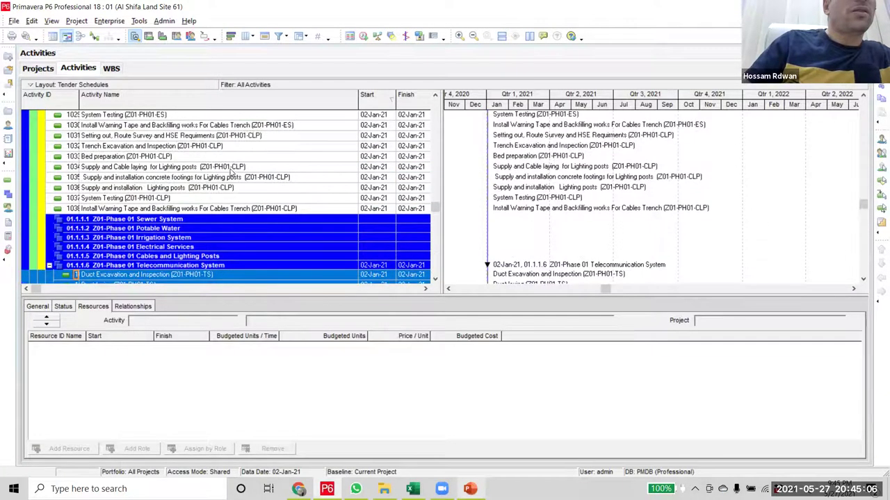
left_click(247, 137)
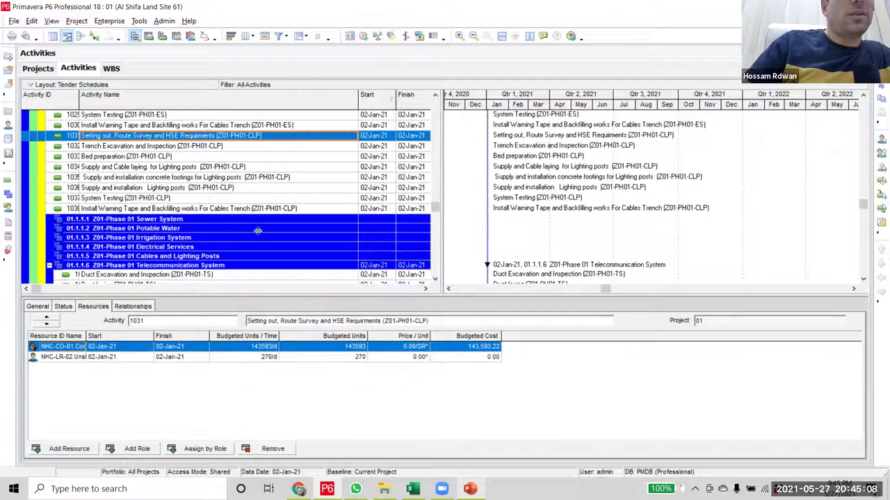
left_click(275, 209, "shift")
scroll(275, 211, "down", 2)
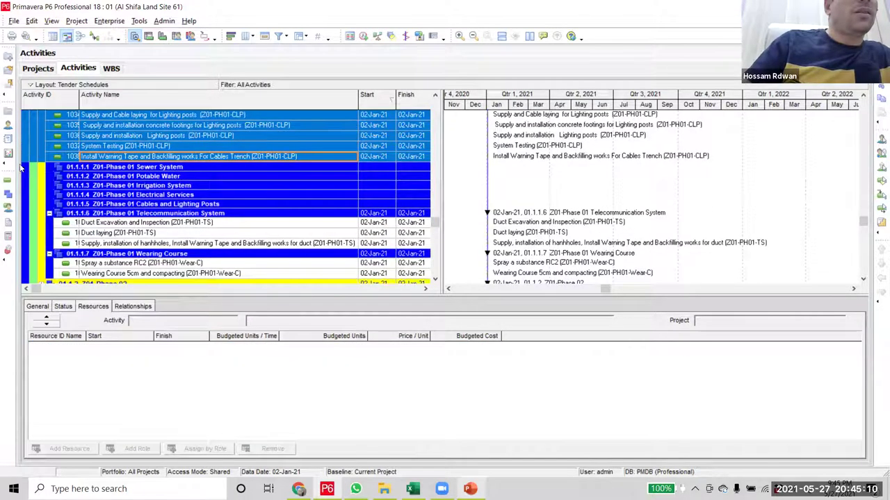
left_click_drag(72, 156, 72, 205)
scroll(276, 247, "up", 5)
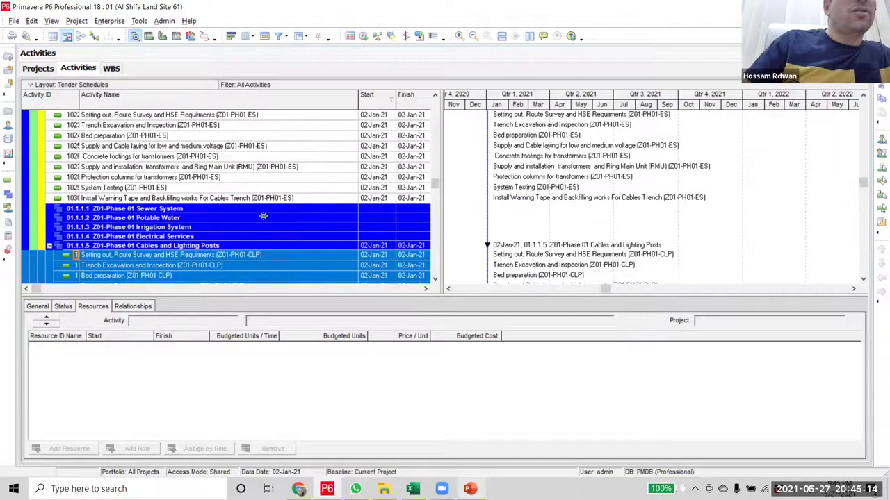
scroll(257, 208, "up", 2)
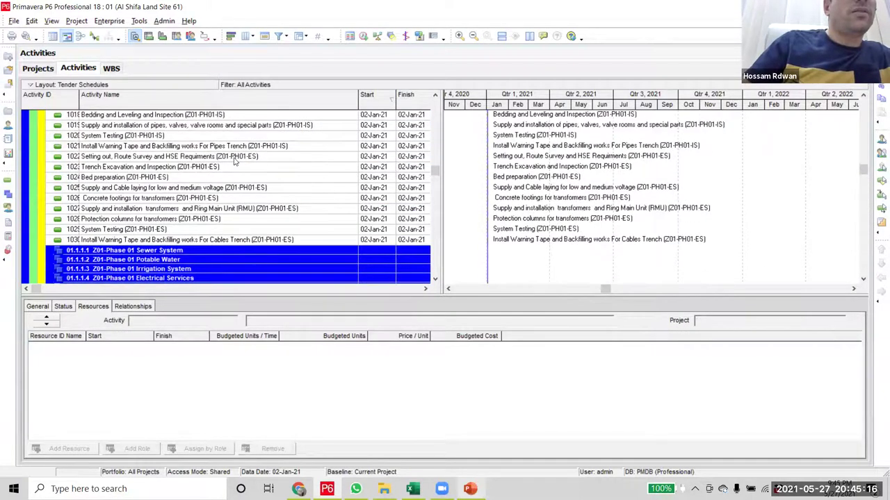
- Move electrical activities under 01.1.1.4 and irrigation activities 1016–1021 under 01.1.1.3 Irrigation System
scroll(235, 182, "down", 2)
left_click_drag(38, 114, 38, 215)
scroll(122, 236, "up", 3)
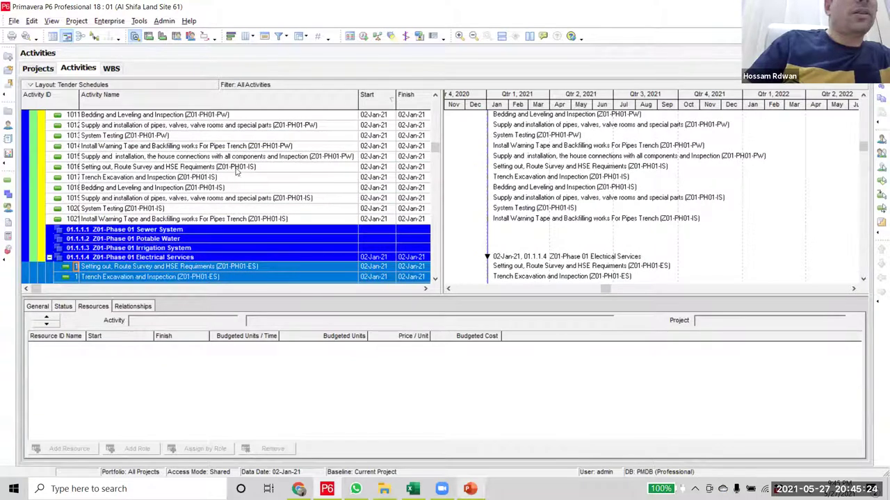
left_click(237, 170)
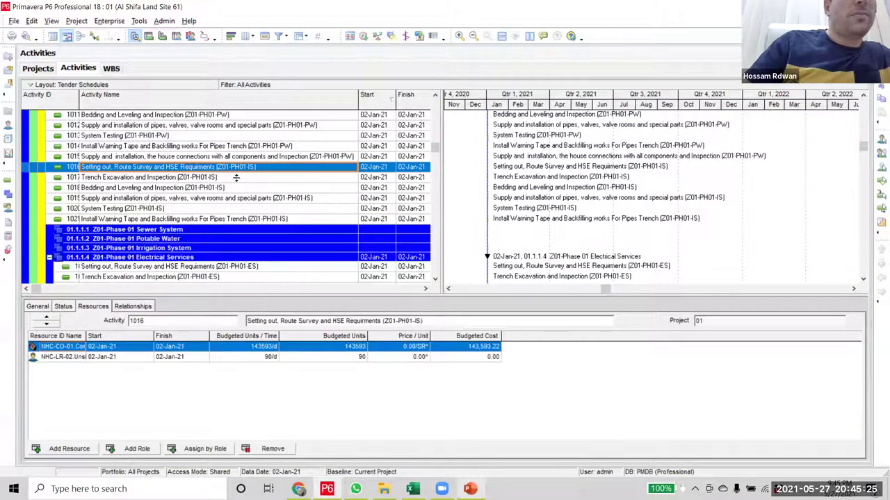
left_click(252, 220, "shift")
scroll(224, 238, "down", 2)
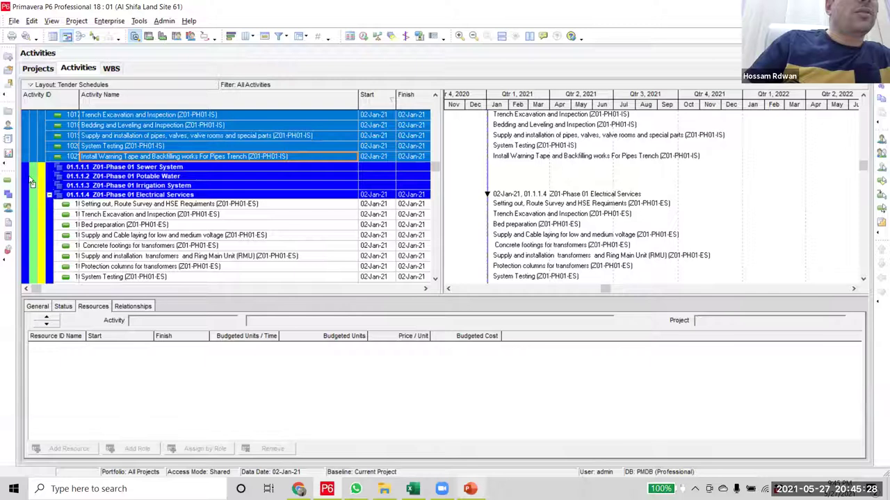
left_click(31, 187, "ctrl")
left_click_drag(31, 187, 31, 186)
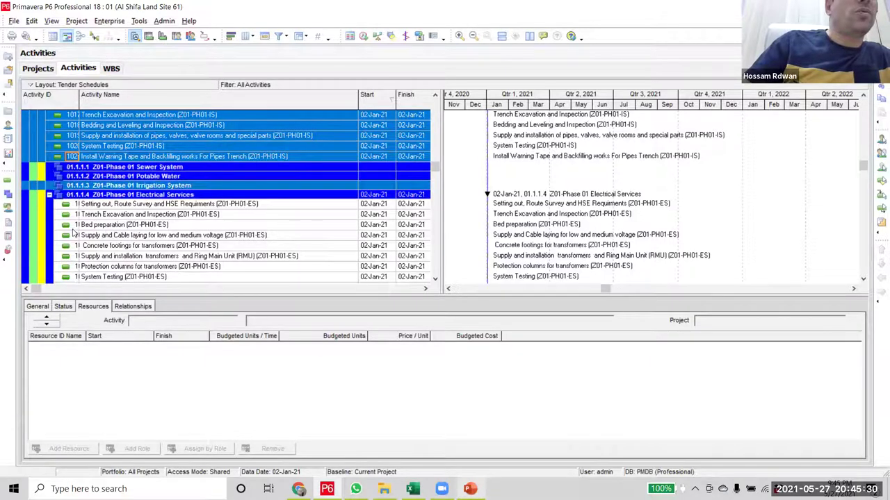
scroll(242, 213, "up", 5)
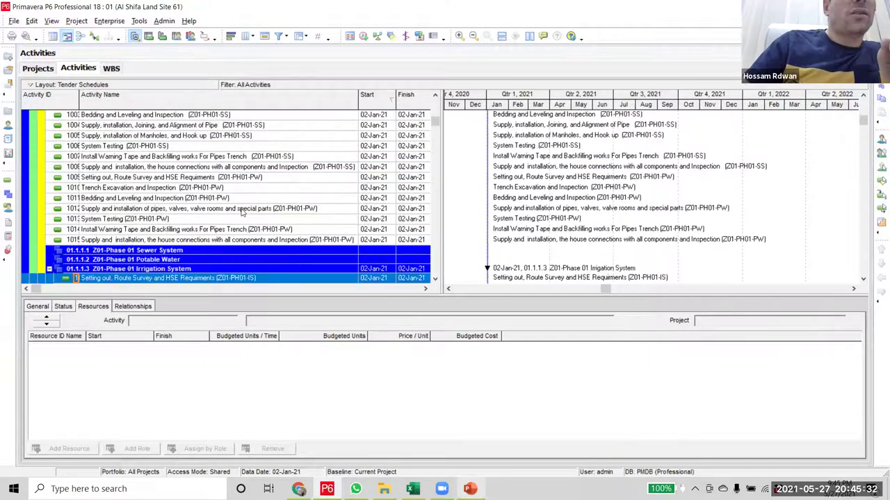
scroll(243, 212, "down", 2)
- Move potable water activities 1009–1015 under WBS 01.1.1.2 Potable Water
left_click(237, 158)
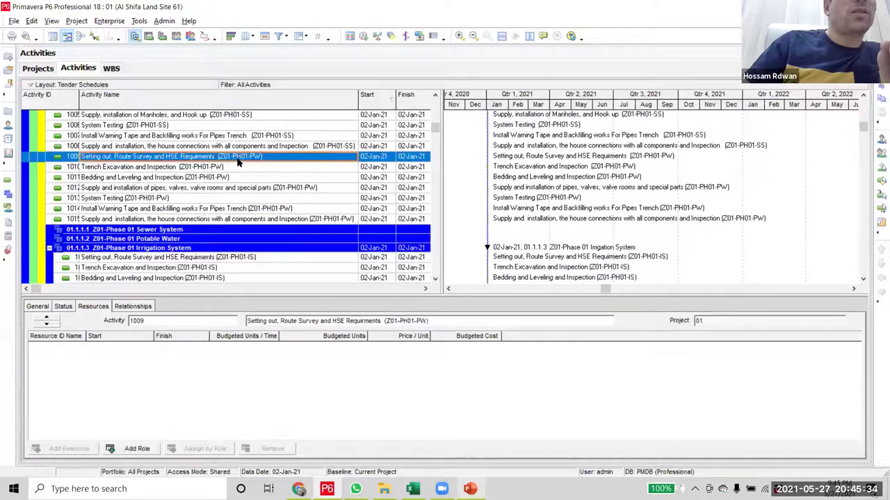
left_click(234, 219, "shift")
scroll(235, 224, "down", 5)
left_click_drag(26, 171, 23, 188)
scroll(224, 148, "up", 5)
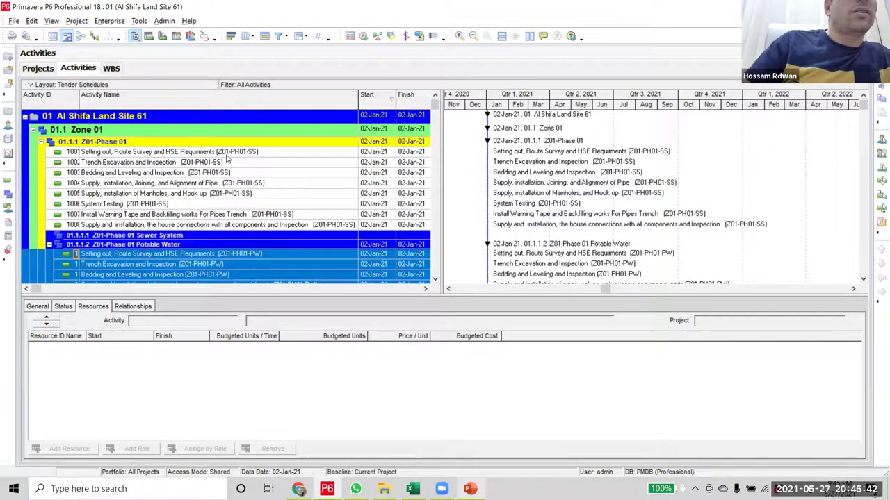
- File sewer activities 1001–1008 under 01.1.1.1 Sewer System and collapse Z01-Phase 01
left_click(227, 153)
left_click(220, 227, "shift")
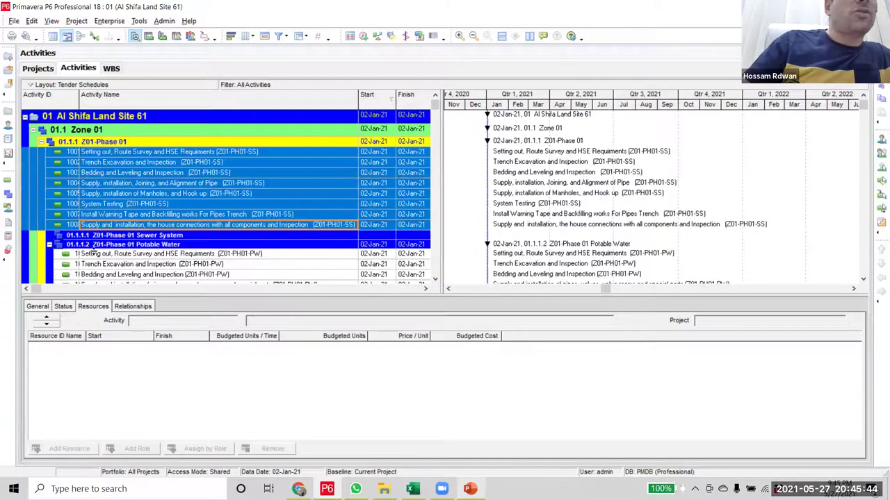
scroll(220, 226, "down", 2)
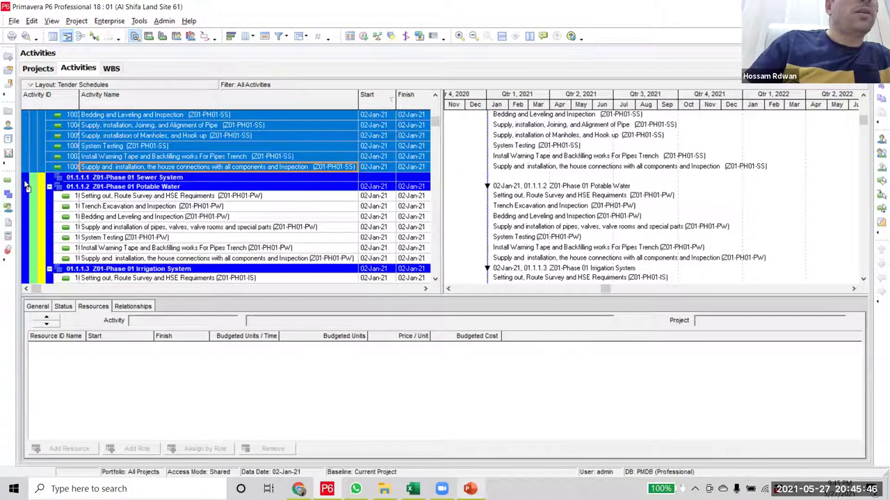
scroll(204, 264, "up", 2)
left_click(203, 265)
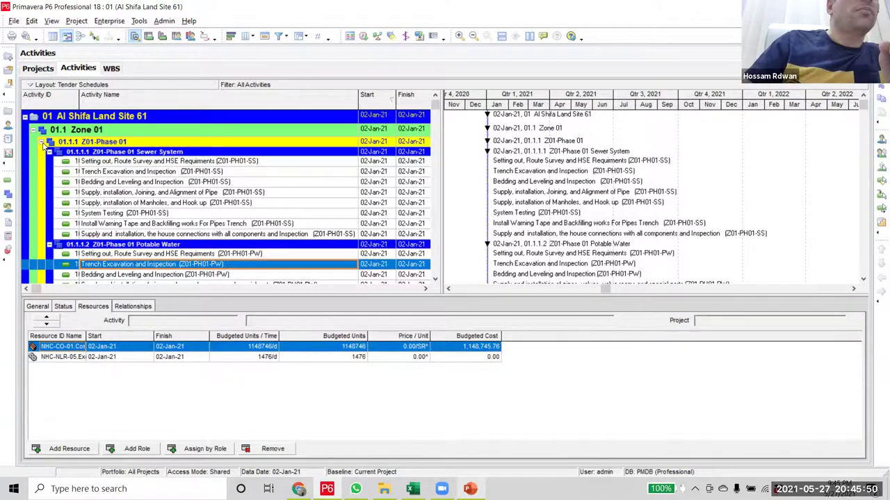
left_click(41, 142)
left_click(154, 154)
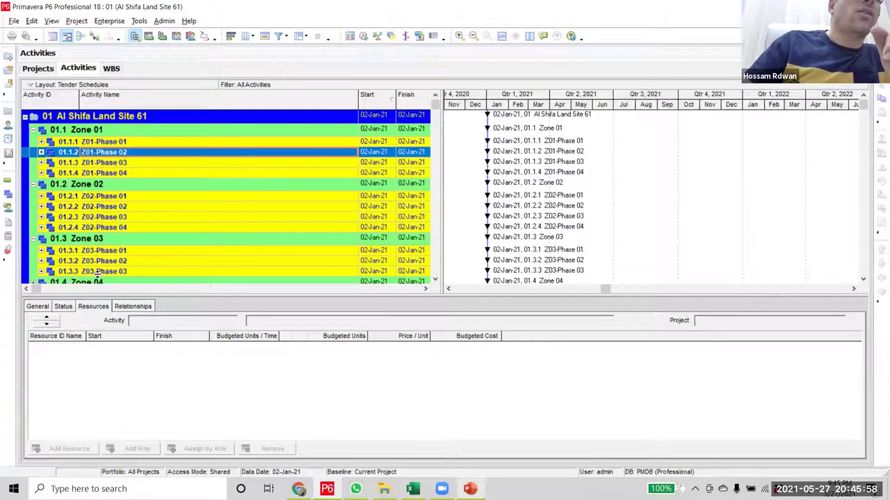
scroll(122, 270, "down", 1)
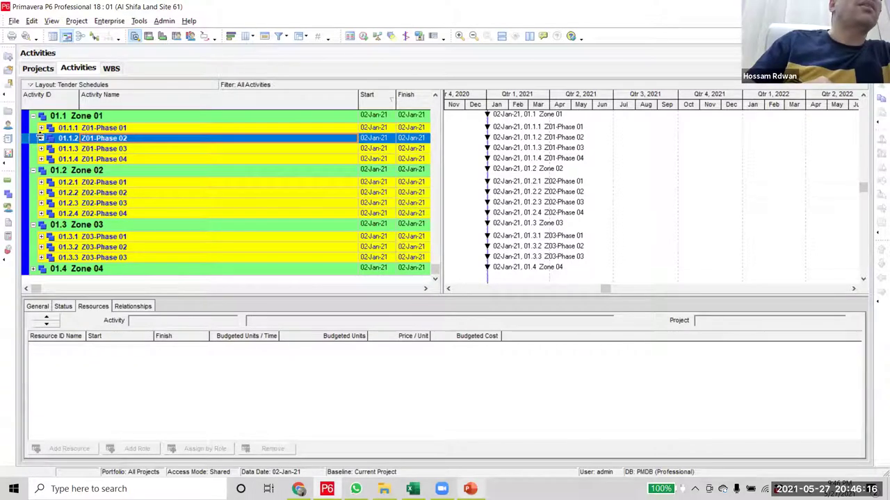
- Expand Z01-Phase 02 and move its two wearing course activities under Wearing Course
left_click(41, 138)
scroll(122, 211, "down", 10)
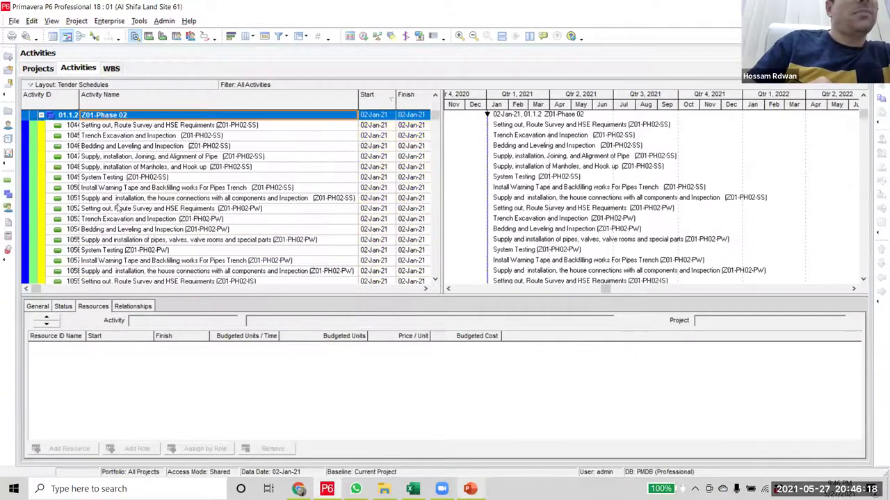
scroll(123, 211, "down", 10)
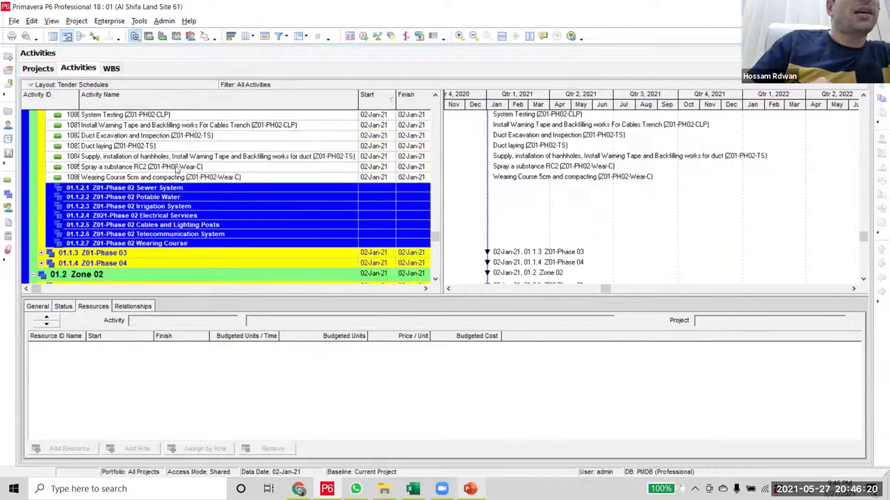
left_click(178, 168)
left_click(183, 178, "shift")
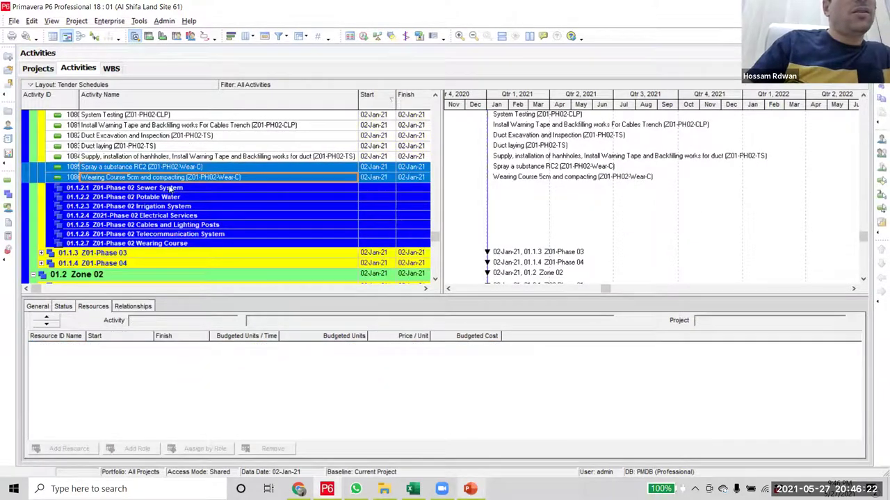
scroll(104, 195, "down", 1)
left_click(47, 213)
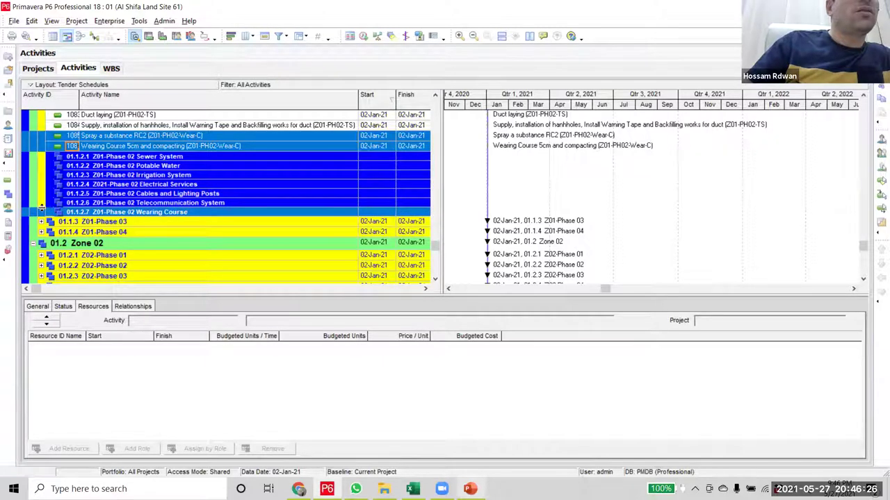
left_click_drag(46, 212, 46, 212)
- Move Phase 02's three telecom duct activities under Telecommunication System
scroll(259, 184, "up", 2)
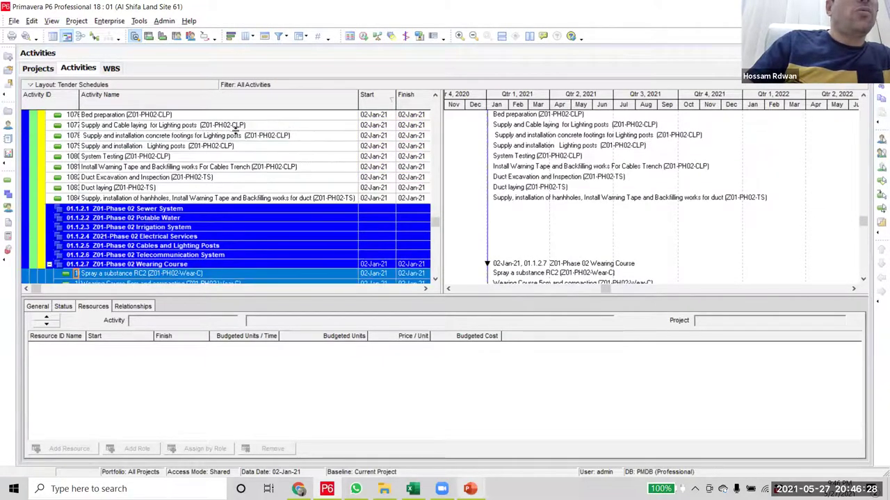
scroll(134, 179, "down", 1)
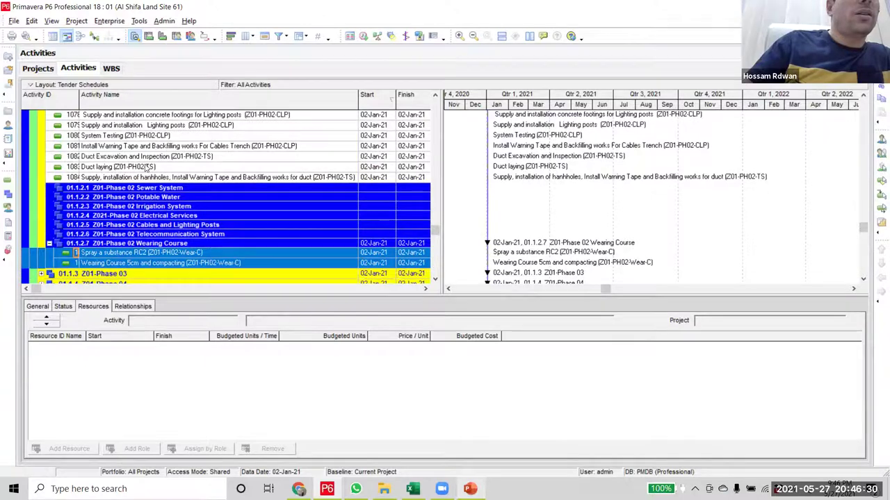
left_click(186, 158)
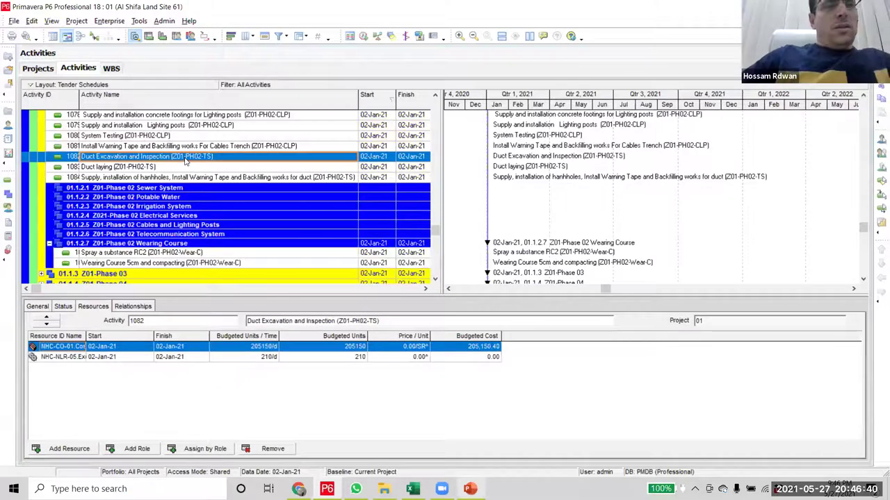
left_click(191, 178, "shift")
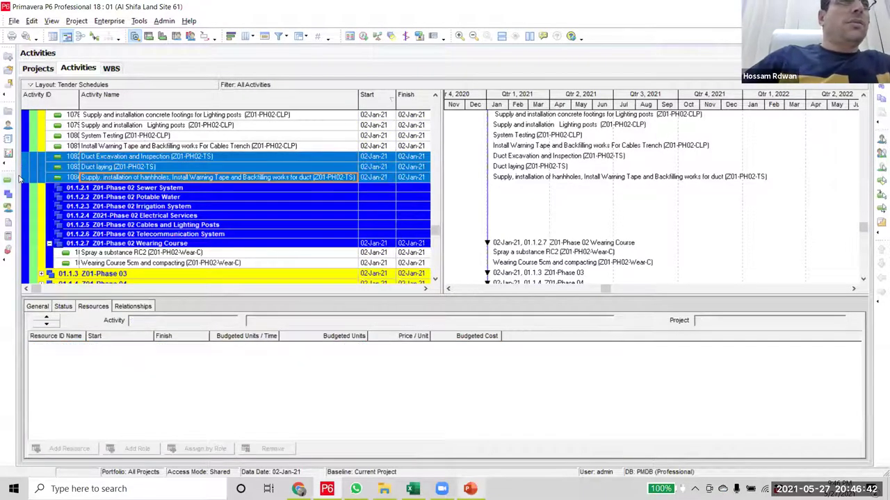
left_click(27, 198, "ctrl")
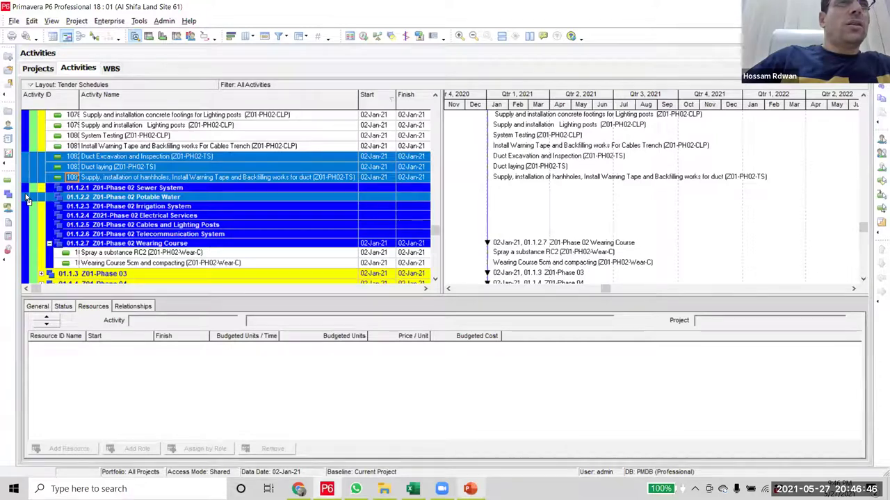
left_click(27, 215, "ctrl")
left_click(30, 234, "ctrl")
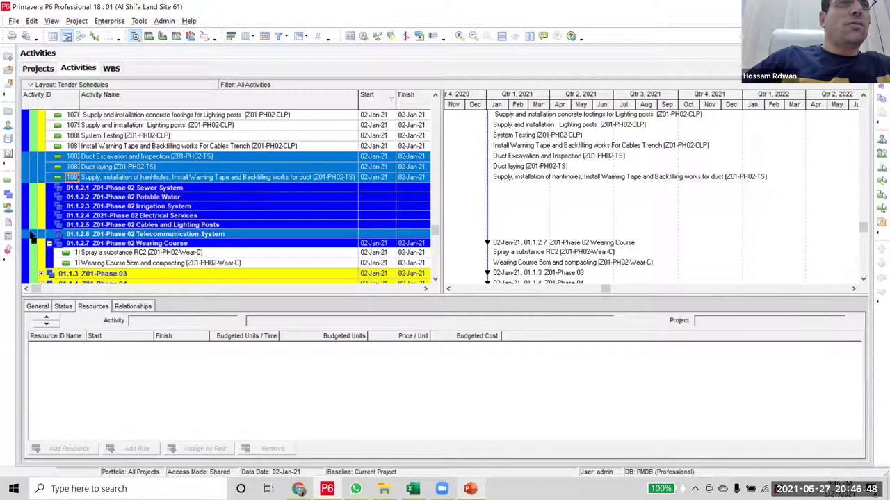
left_click_drag(31, 236, 84, 248)
- Move cables and lighting activities 1074–1081 under Cables and Lighting Posts
scroll(230, 194, "up", 2)
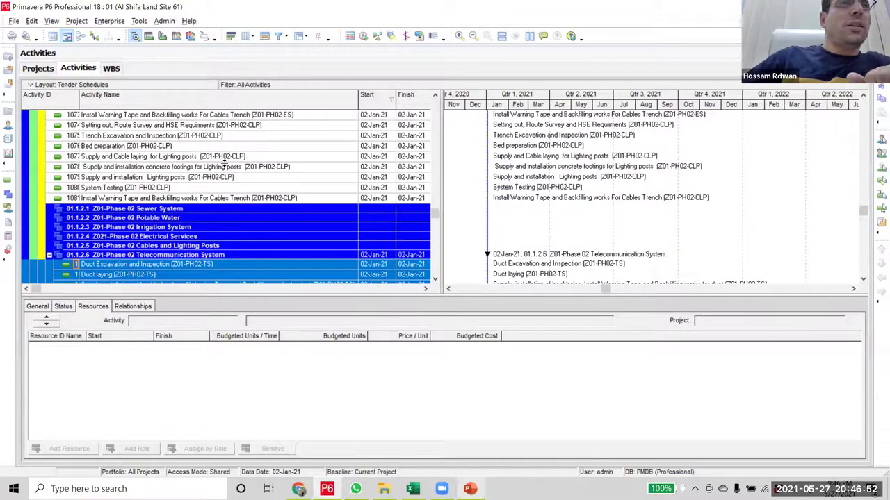
left_click(252, 126)
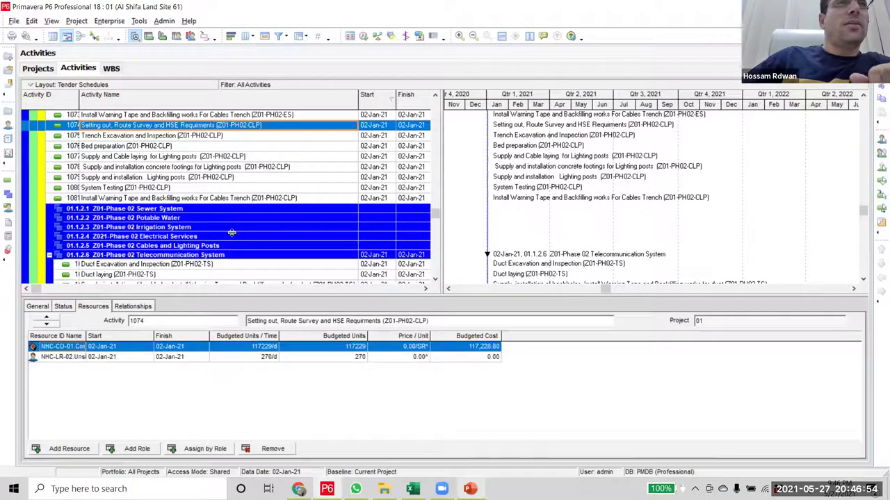
left_click(256, 201)
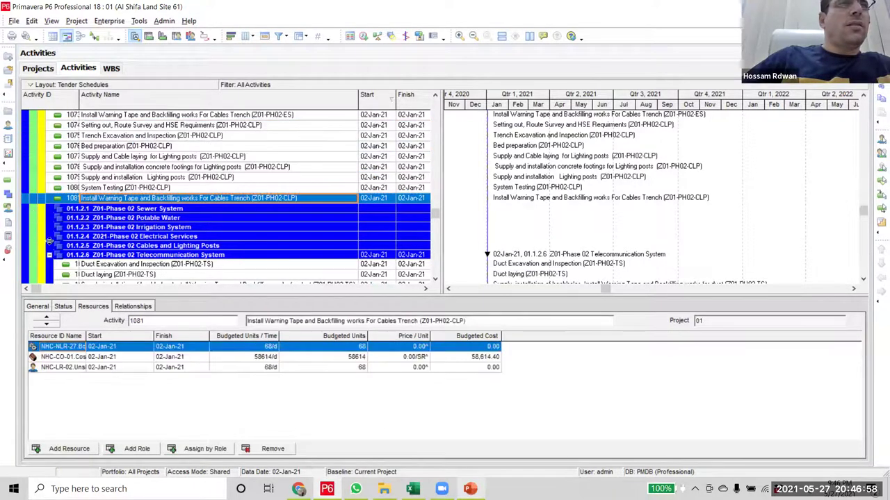
scroll(219, 194, "up", 1)
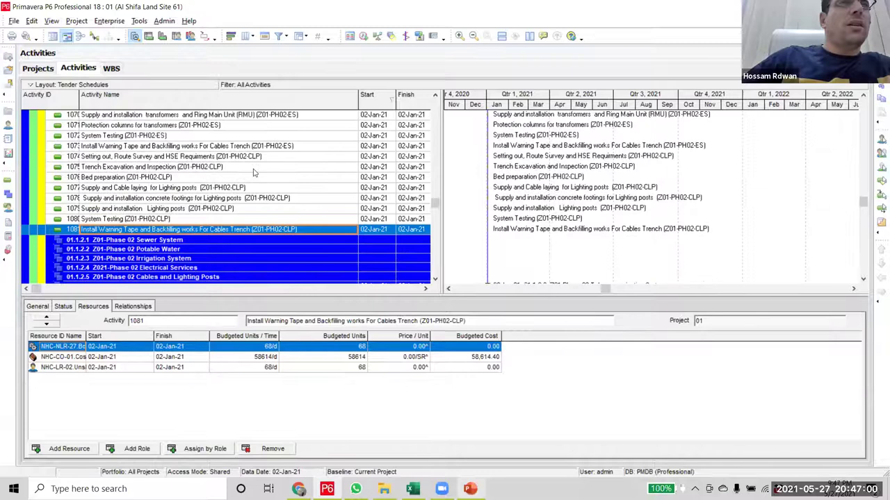
left_click(254, 157)
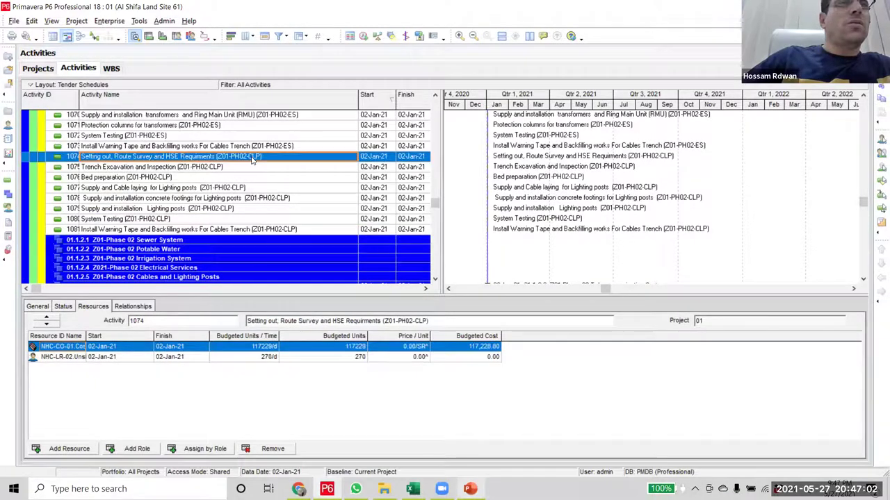
scroll(255, 174, "down", 1)
left_click(254, 188, "shift")
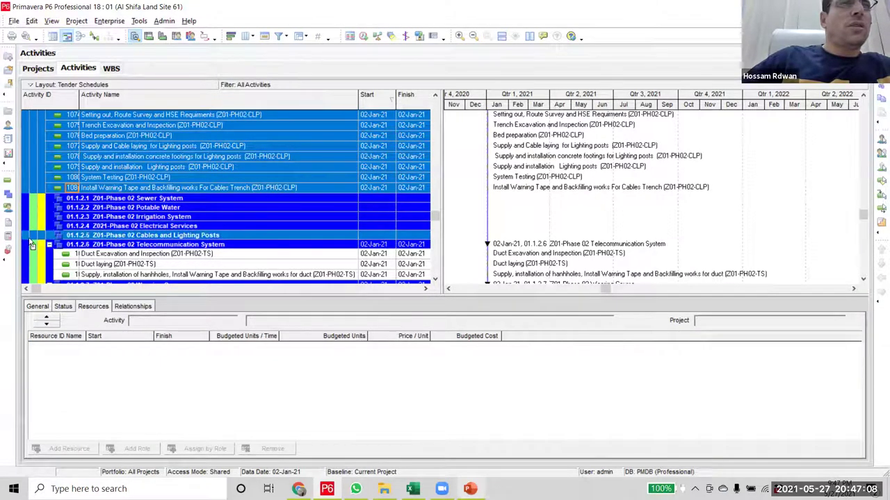
left_click_drag(31, 245, 32, 240)
- Move the electrical services activities starting at 1065 under Electrical Services
scroll(184, 247, "up", 2)
scroll(255, 183, "up", 1)
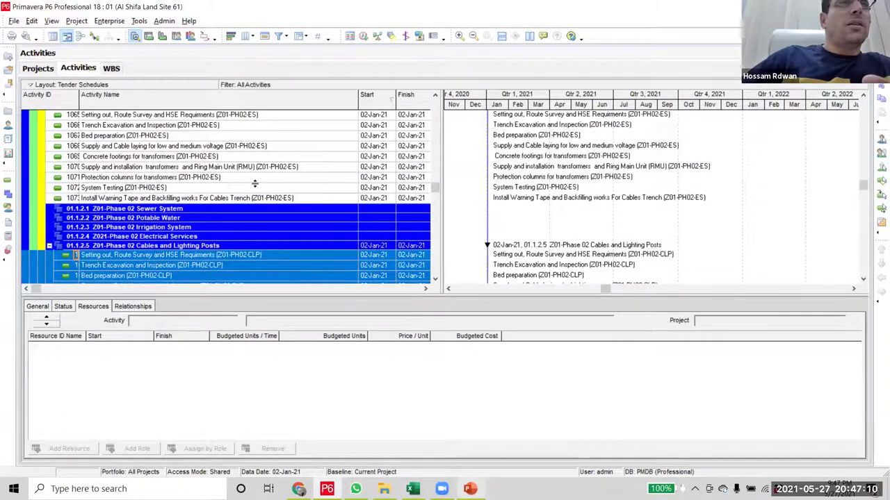
scroll(259, 184, "up", 1)
scroll(240, 178, "up", 1)
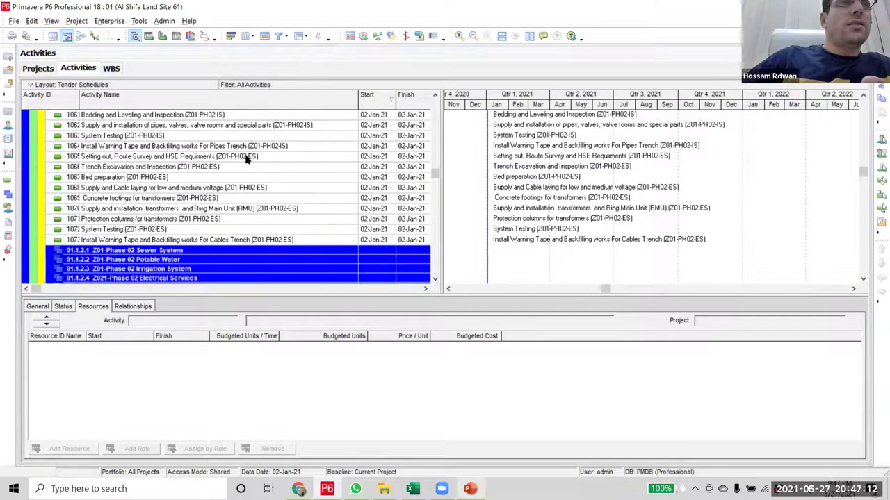
left_click(247, 158)
scroll(231, 188, "down", 2)
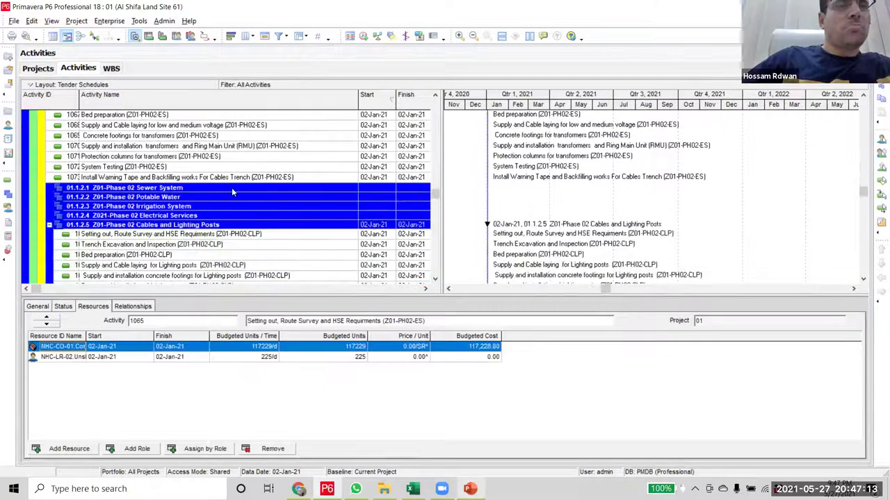
left_click(269, 179, "shift")
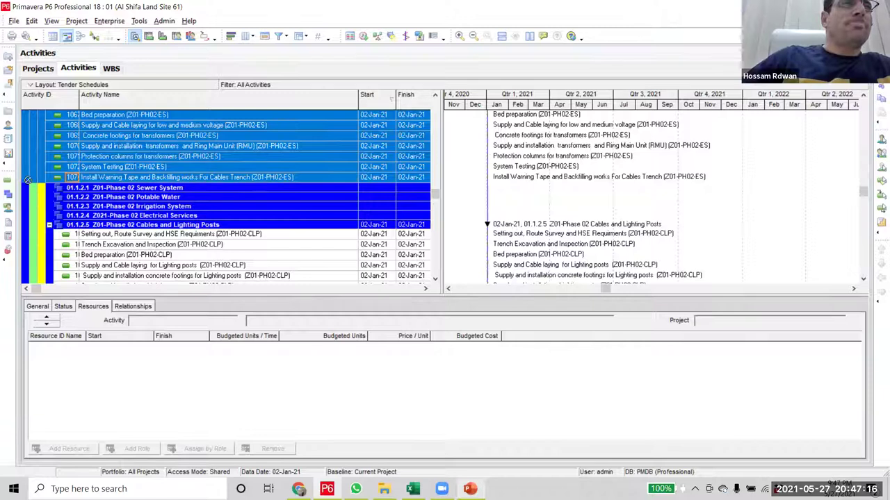
left_click_drag(27, 223, 27, 220)
scroll(209, 217, "up", 2)
left_click(211, 216)
- Move irrigation activities 1059–1064 under Irrigation System
scroll(256, 234, "up", 3)
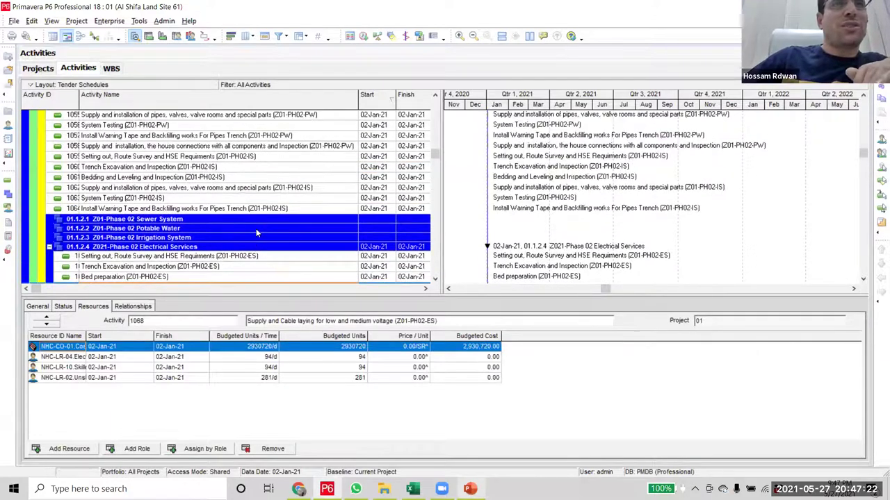
scroll(256, 234, "up", 1)
left_click(228, 168)
scroll(225, 182, "down", 3)
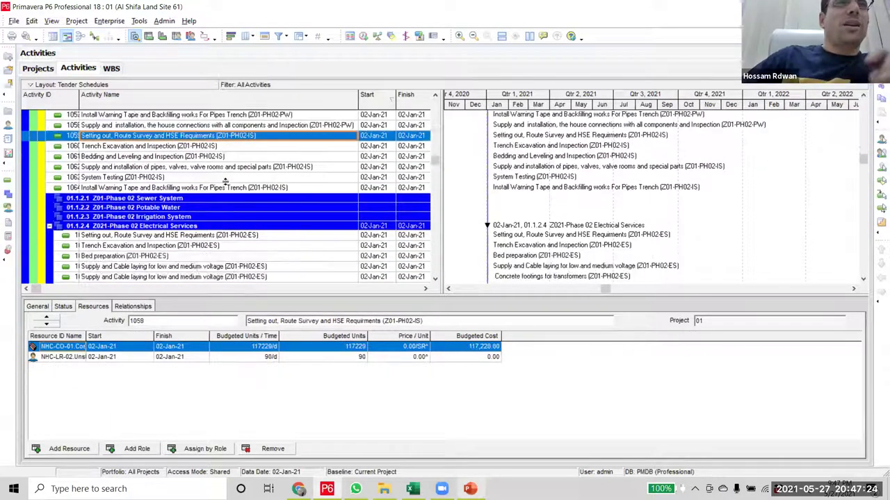
scroll(225, 182, "down", 1)
left_click(251, 171, "shift")
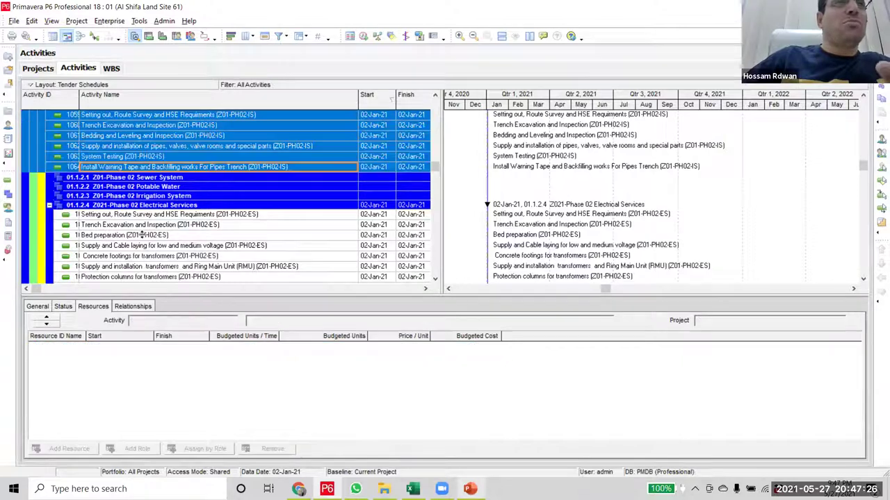
left_click(27, 196, "shift")
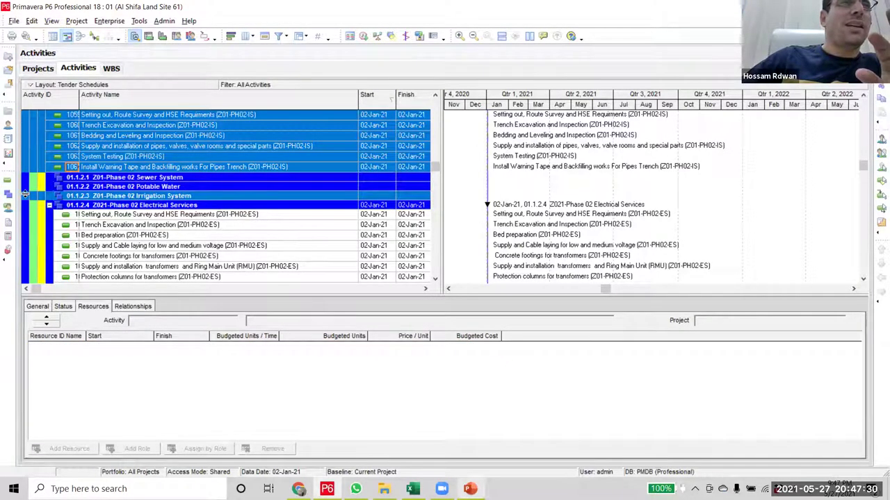
- Move the seven potable water activities 1052–1058 under Potable Water
scroll(252, 178, "up", 4)
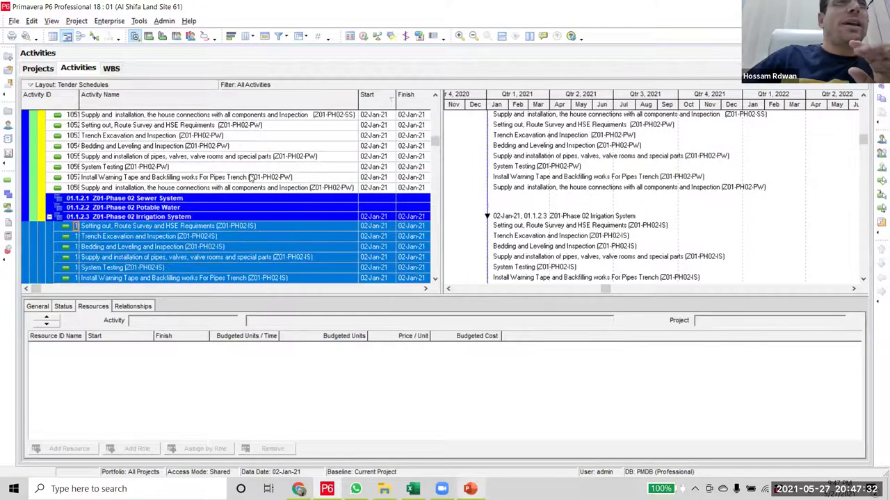
left_click(251, 178)
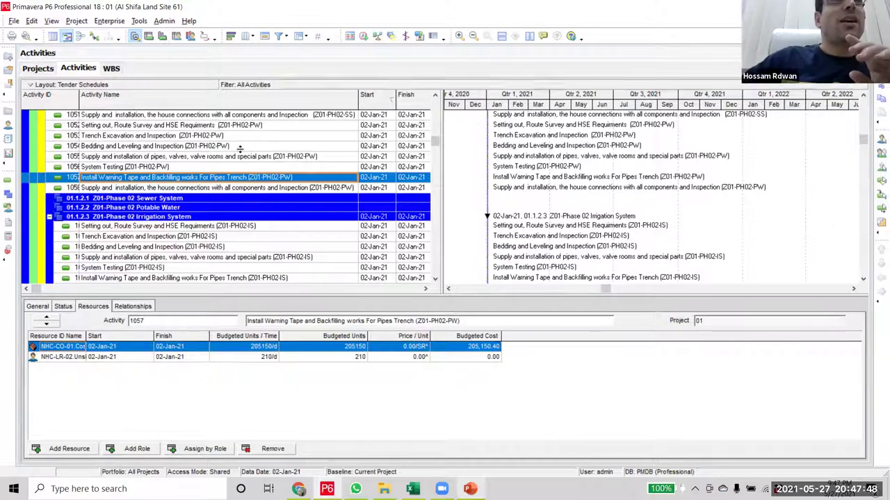
left_click(251, 126)
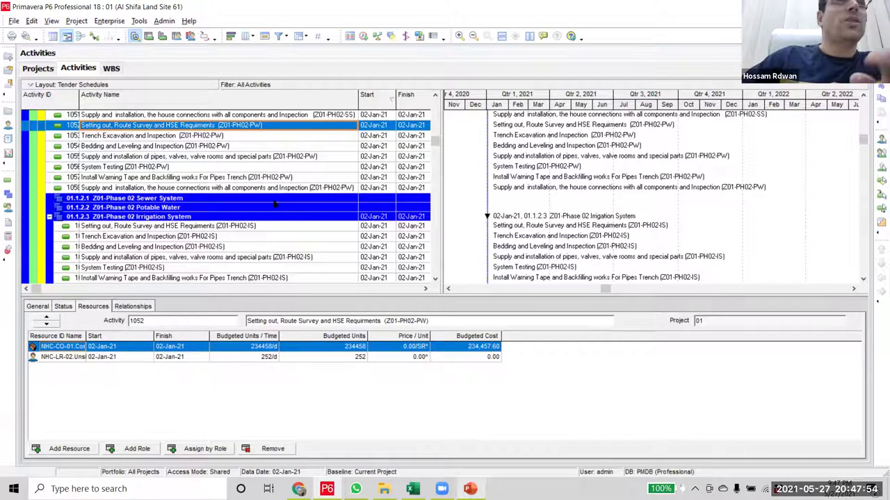
left_click(72, 187, "shift")
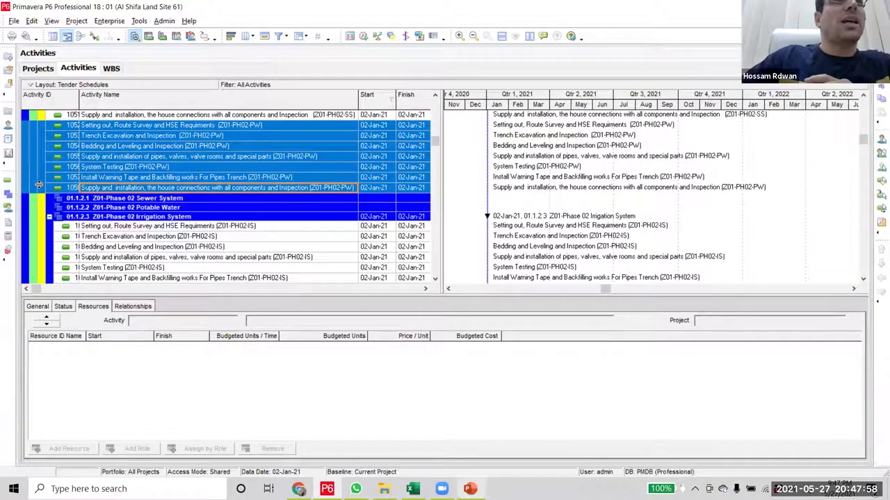
left_click_drag(24, 195, 31, 207)
- File sewer activities 1044–1051 under Sewer System and collapse Z01-Phase 02
scroll(207, 197, "up", 5)
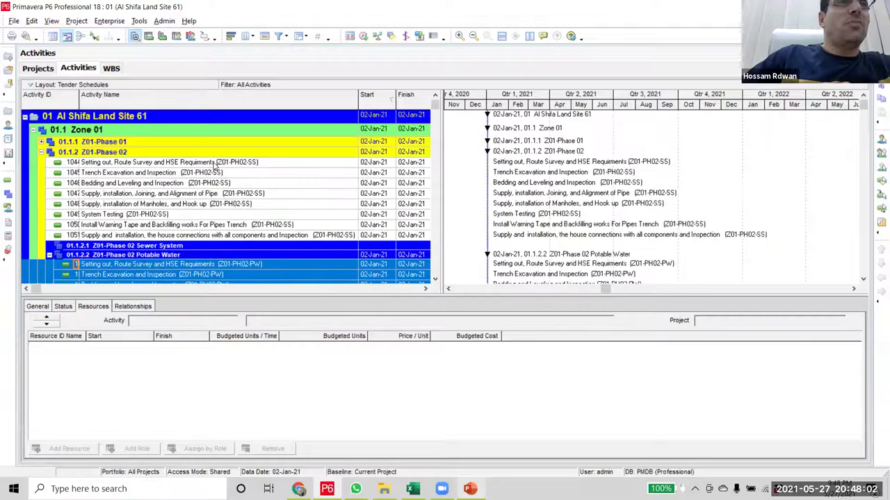
left_click(213, 163)
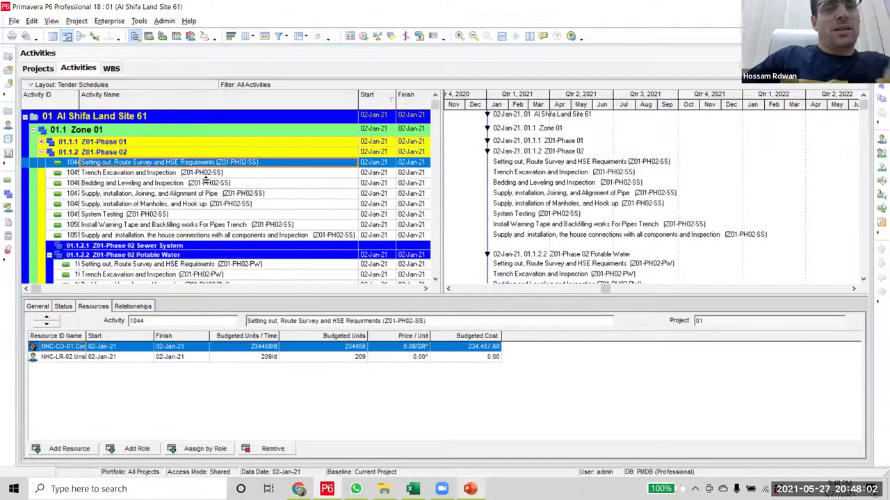
left_click(215, 236, "shift")
scroll(84, 208, "down", 2)
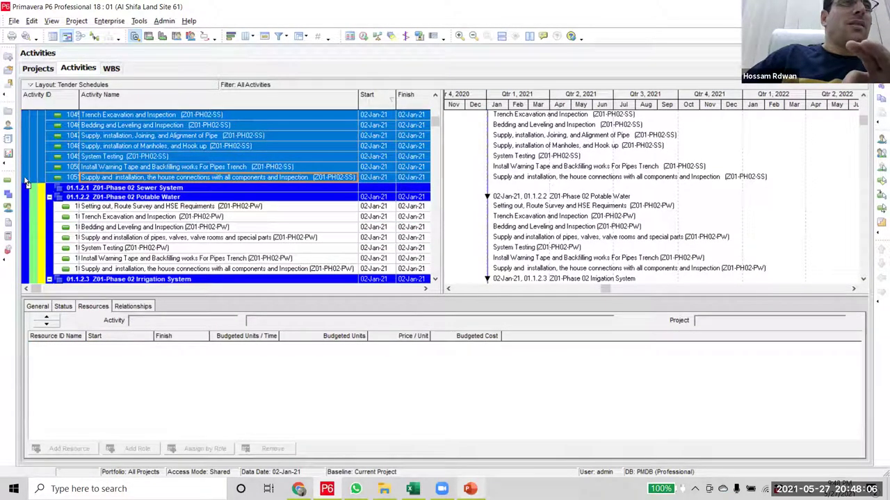
left_click(139, 227)
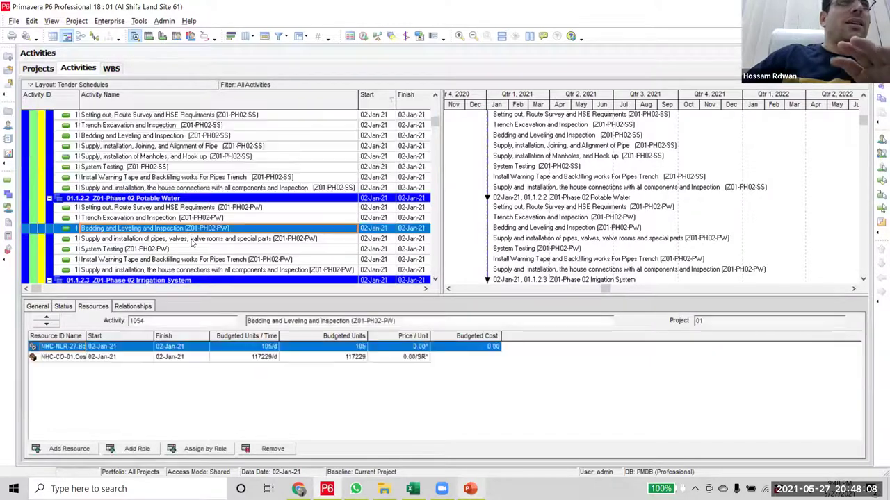
scroll(221, 214, "up", 5)
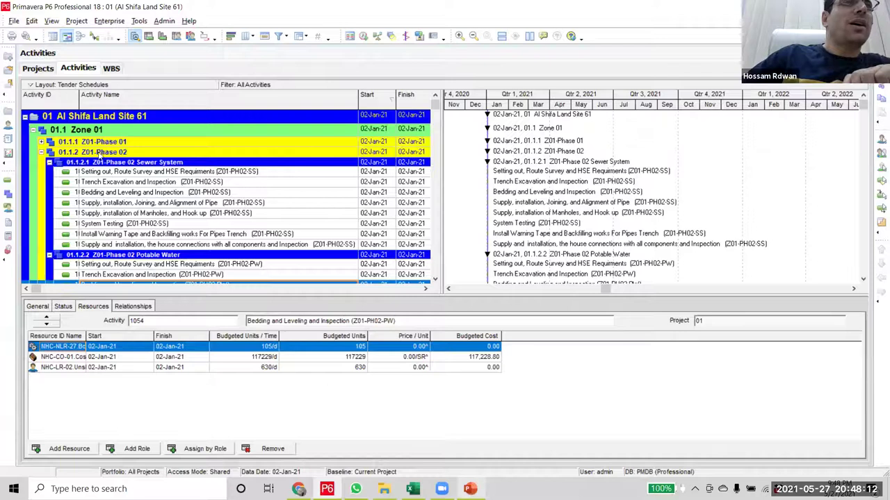
left_click(41, 152)
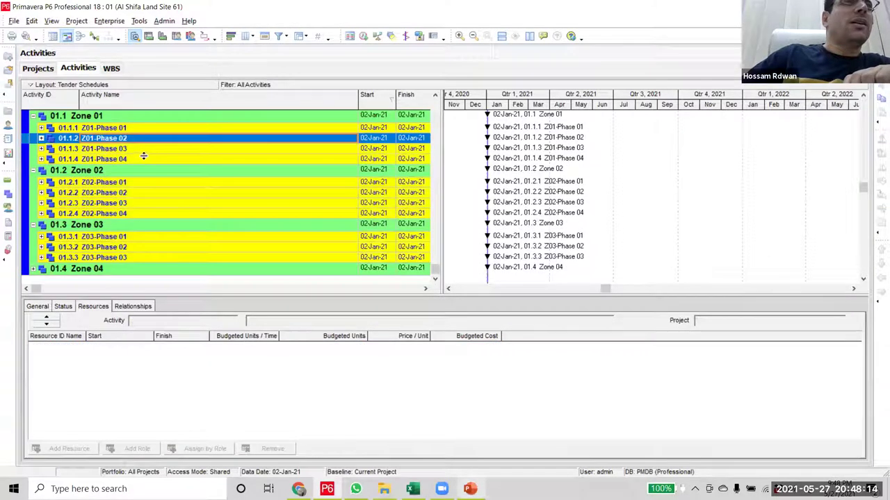
- Expand Z01-Phase 03 and move its two wearing course activities under 01.1.3.7 Wearing Course
left_click(54, 148)
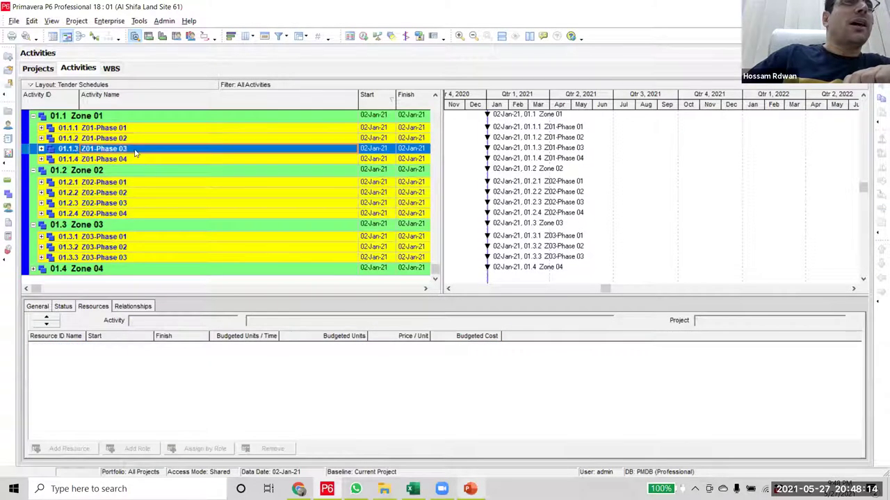
left_click(41, 149)
scroll(170, 254, "down", 5)
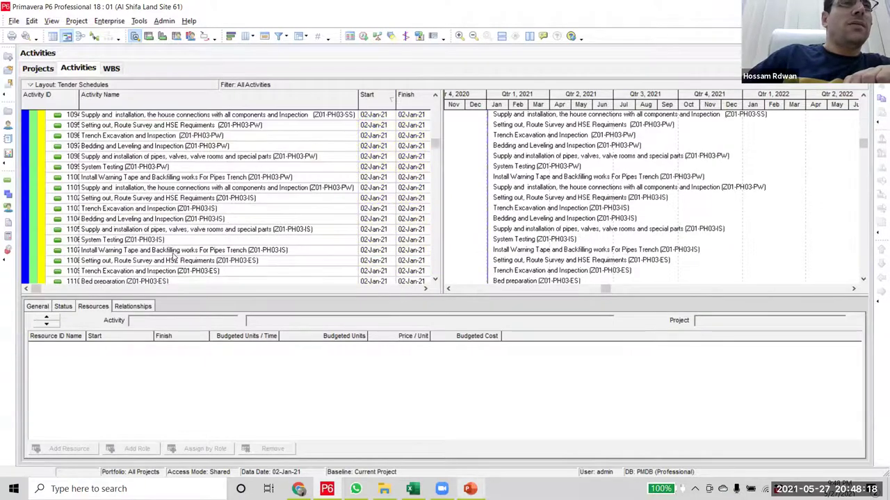
scroll(151, 159, "down", 3)
scroll(202, 173, "up", 1)
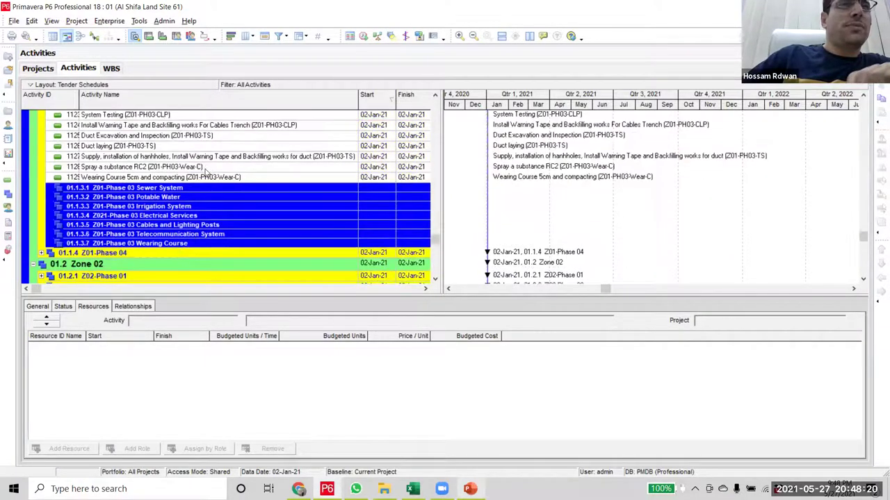
left_click(206, 169)
left_click(219, 176, "ctrl")
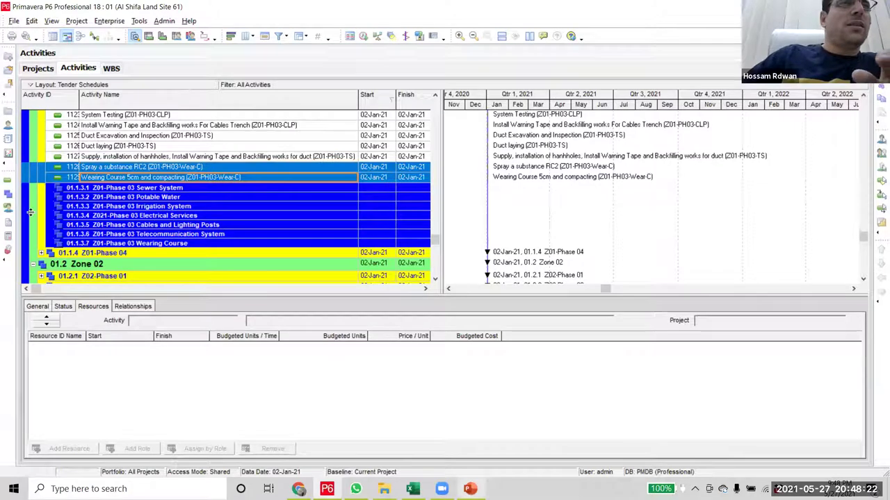
left_click(32, 206, "ctrl")
left_click_drag(36, 232, 40, 249)
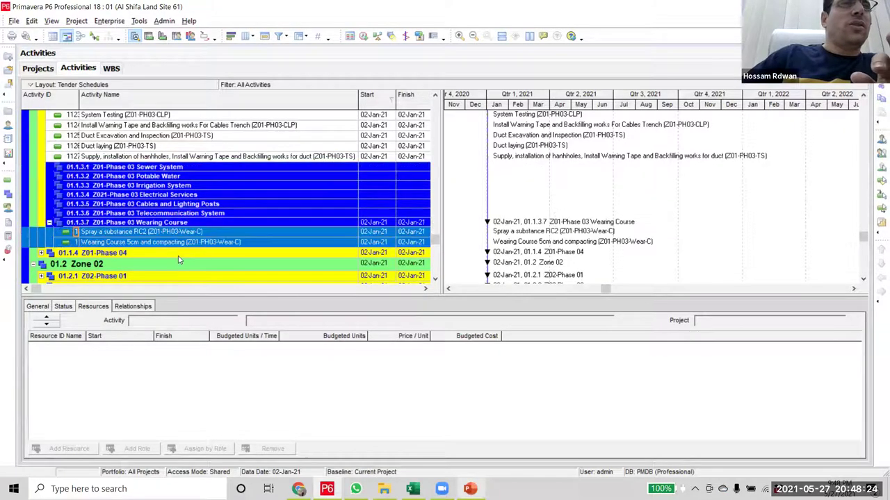
- Move the telecom duct activities under 01.1.3.6 Telecommunication System
scroll(243, 236, "up", 2)
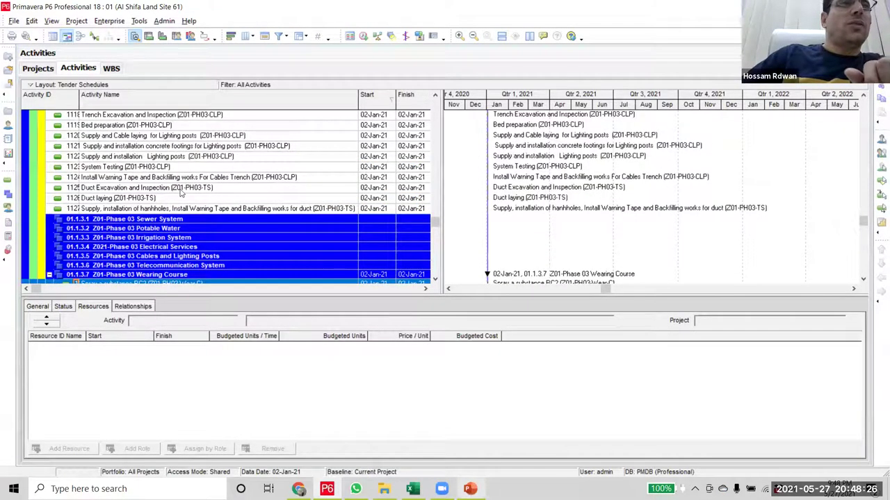
left_click_drag(202, 188, 202, 208)
scroll(202, 209, "down", 3)
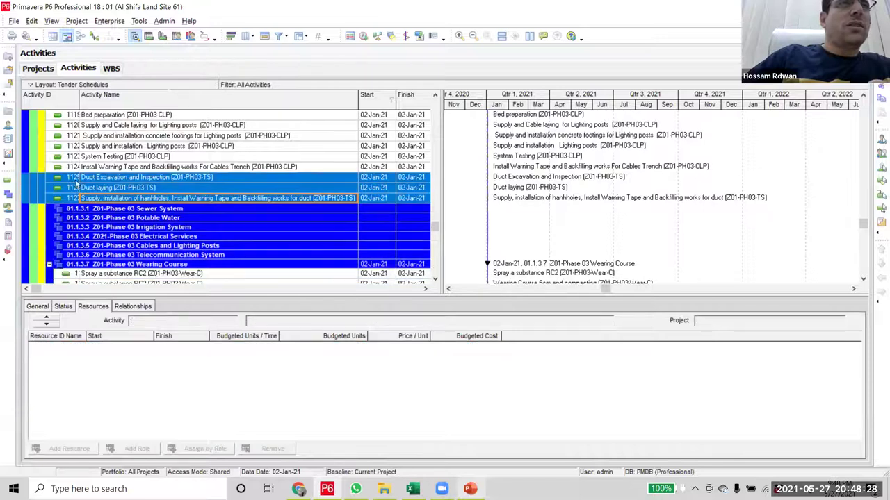
left_click_drag(31, 153, 38, 221)
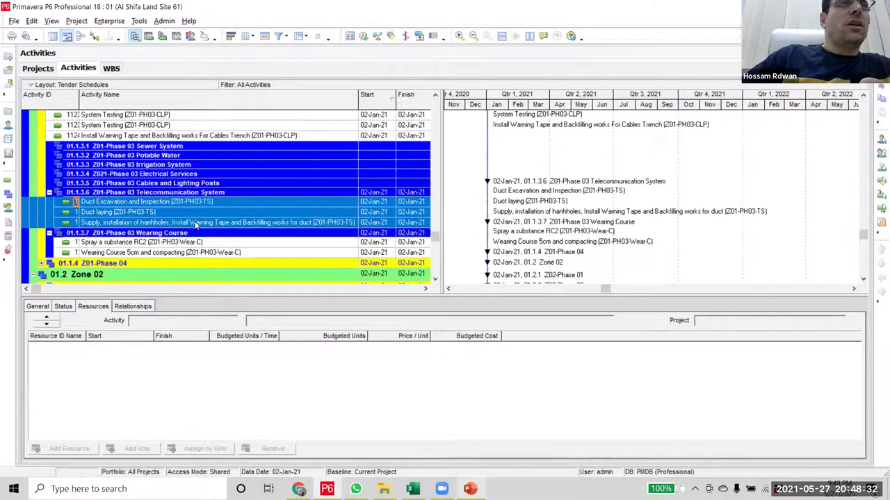
scroll(250, 184, "up", 3)
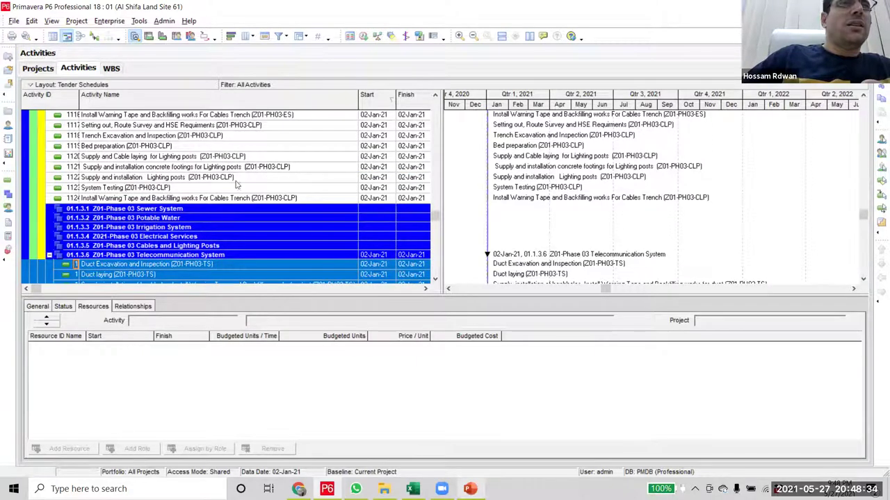
scroll(247, 188, "up", 1)
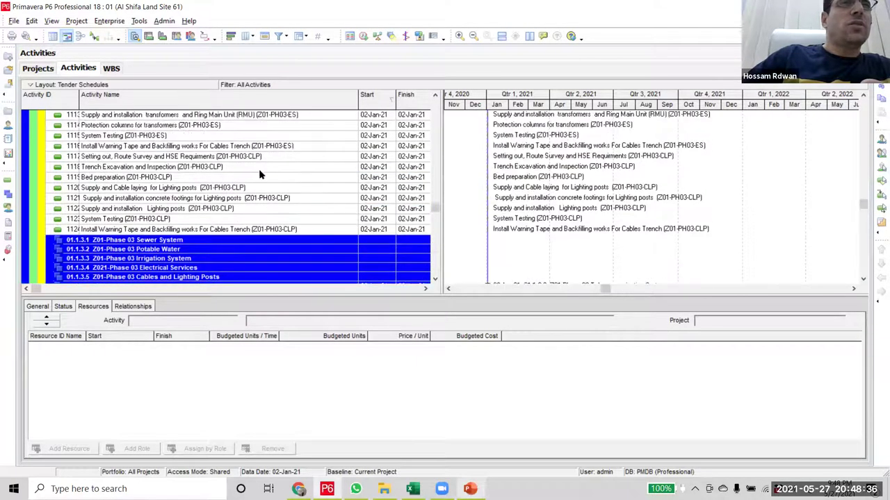
left_click(257, 156)
scroll(248, 202, "down", 1)
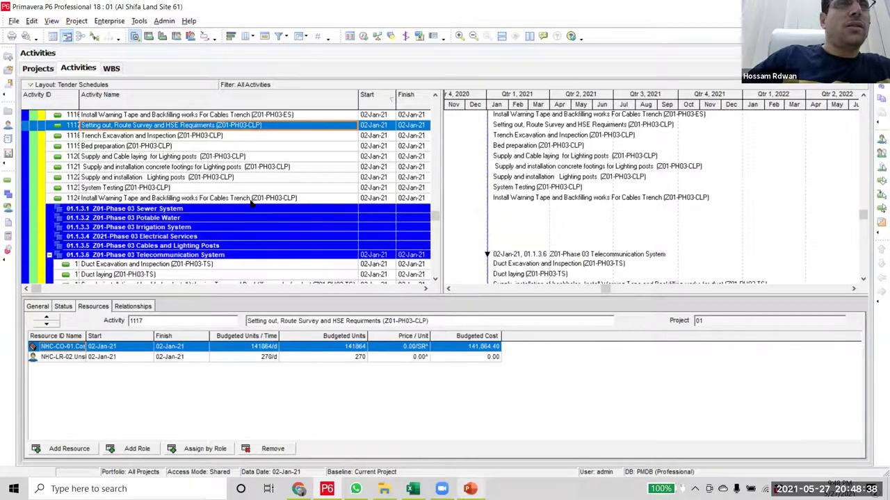
- File CLP activities 1117–1124 and ES activities 1108–1116 under 01.1.3.5 and 01.1.3.4
left_click(252, 198, "shift")
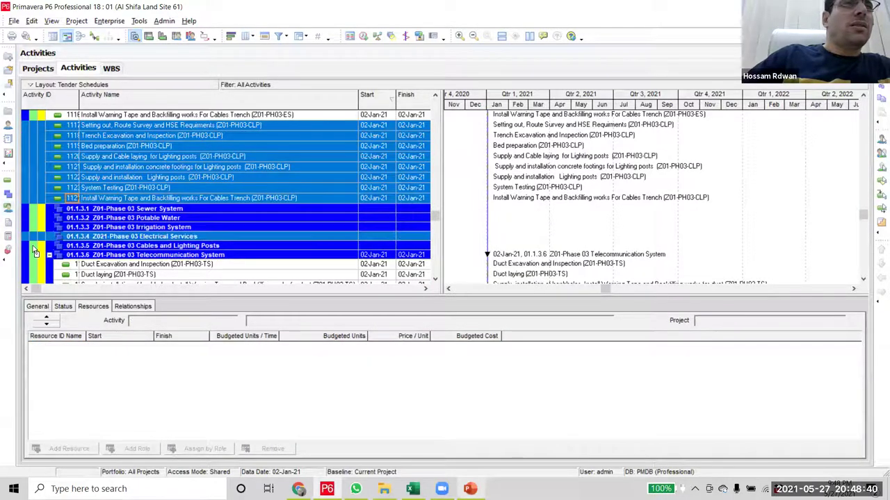
scroll(156, 247, "up", 3)
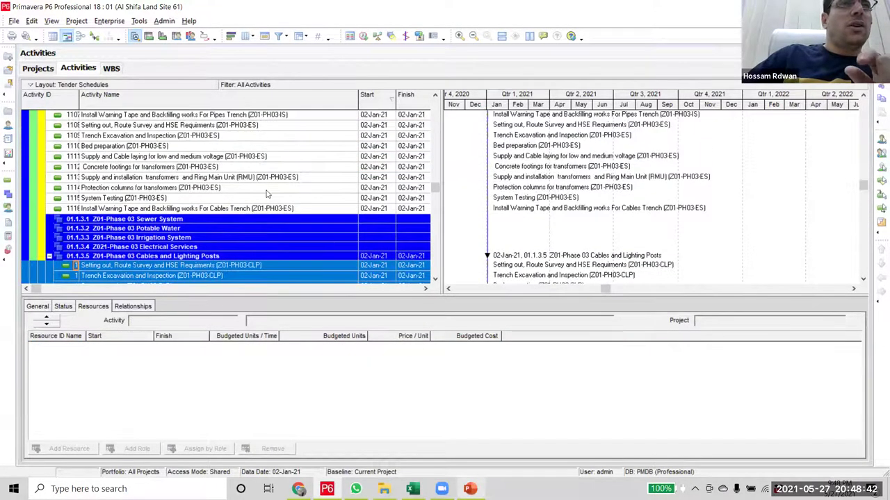
scroll(264, 191, "up", 1)
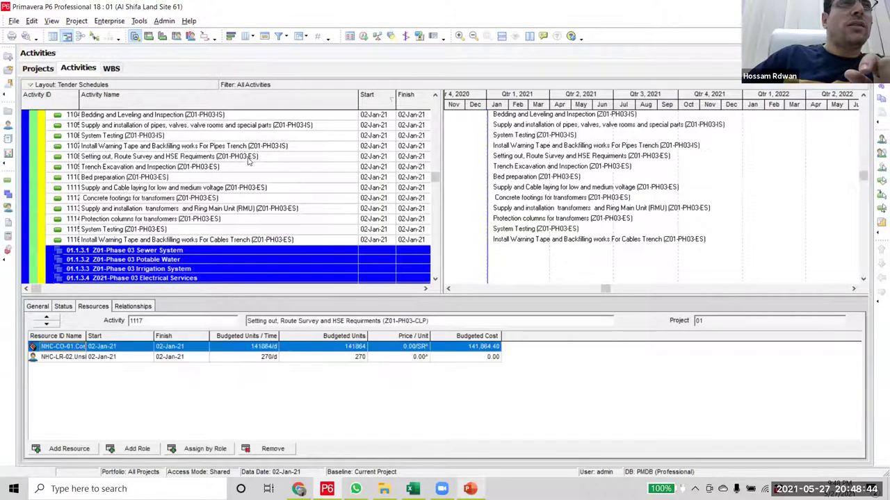
left_click(248, 157)
scroll(243, 171, "down", 2)
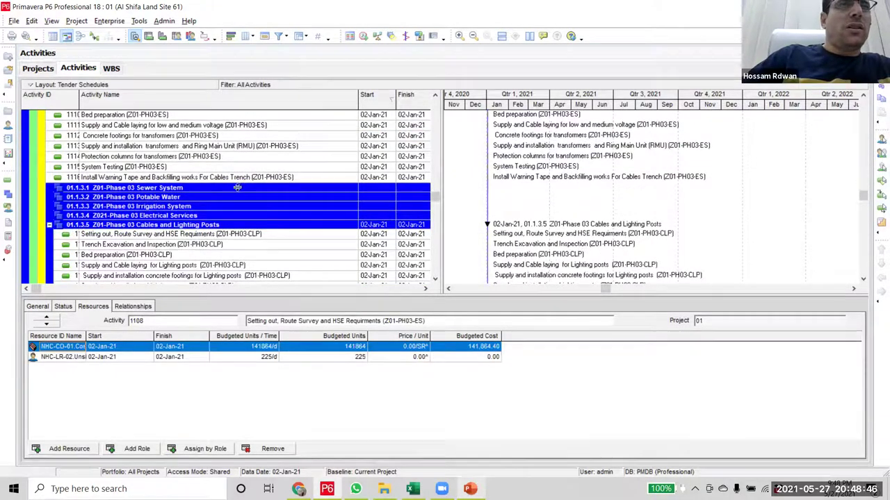
left_click(237, 188, "shift")
scroll(29, 139, "down", 1)
left_click_drag(30, 158, 34, 175)
left_click(232, 195)
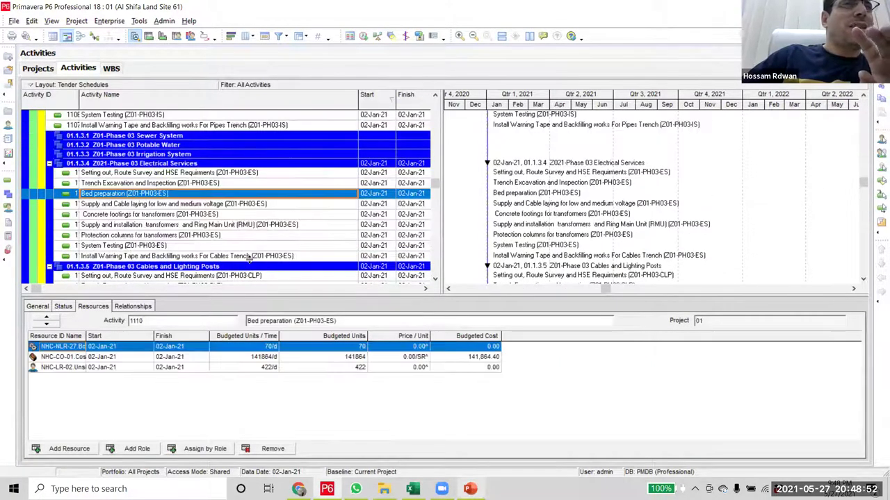
- Move irrigation activities 1102–1107 under 01.1.3.3 Irrigation System
scroll(233, 222, "up", 3)
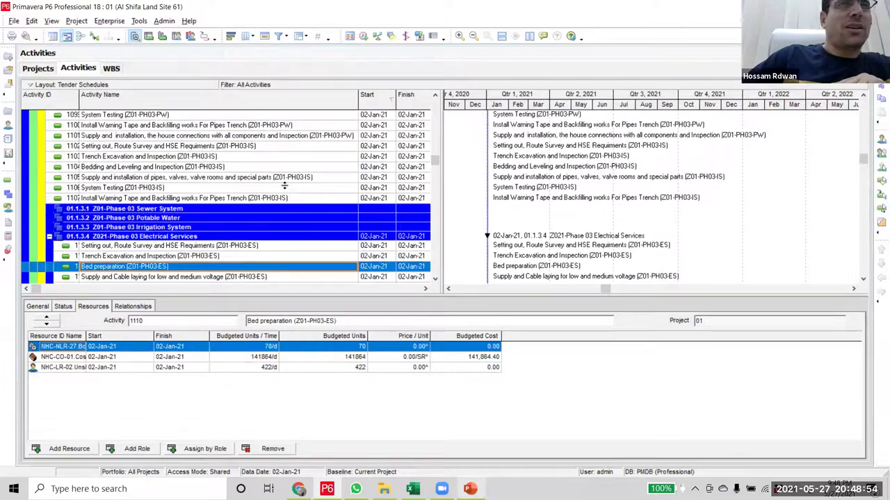
left_click(243, 148)
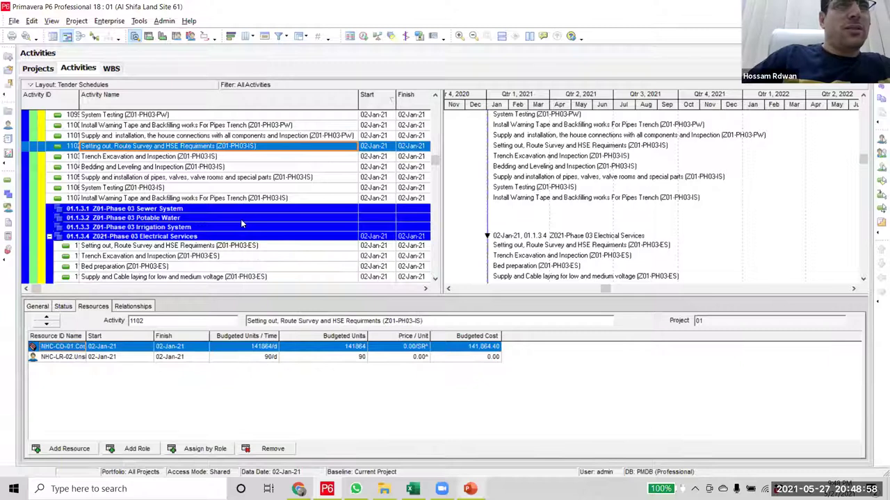
left_click(268, 200, "shift")
left_click_drag(24, 204, 28, 228)
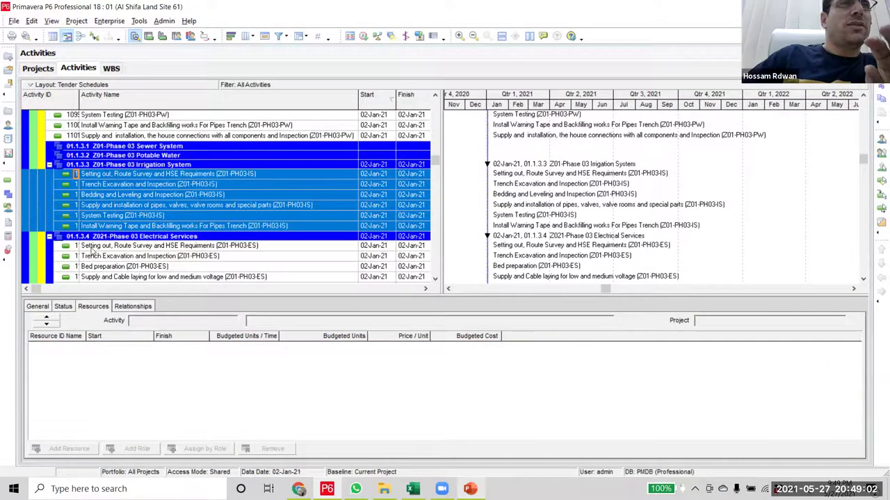
- Move potable water activities 1095–1101 under 01.1.3.2 Potable Water
scroll(271, 153, "up", 2)
scroll(278, 153, "up", 2)
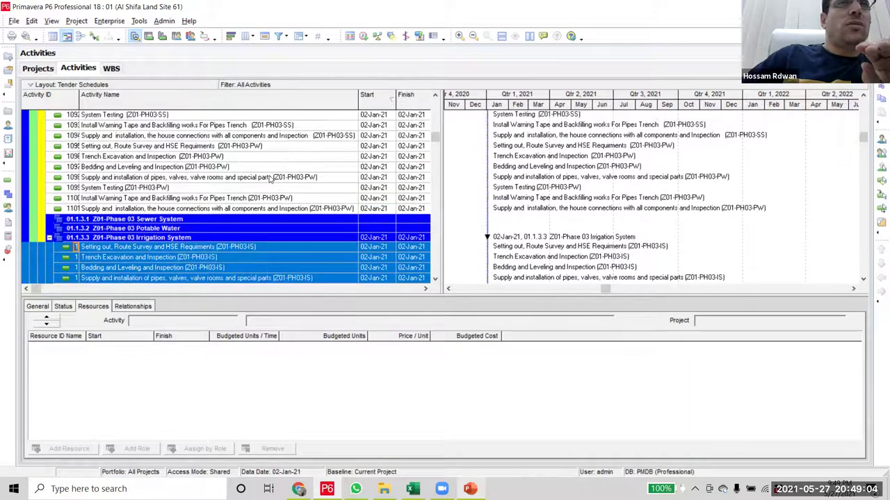
left_click(260, 171)
scroll(262, 208, "down", 2)
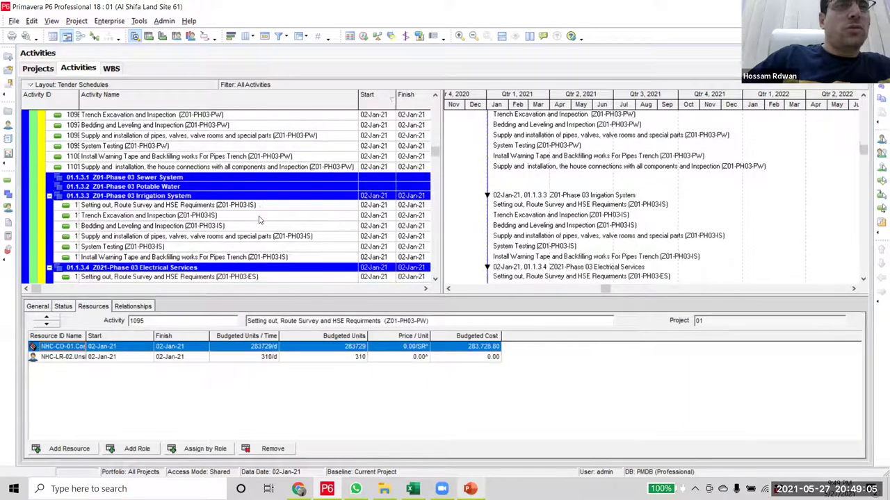
left_click(292, 167, "shift")
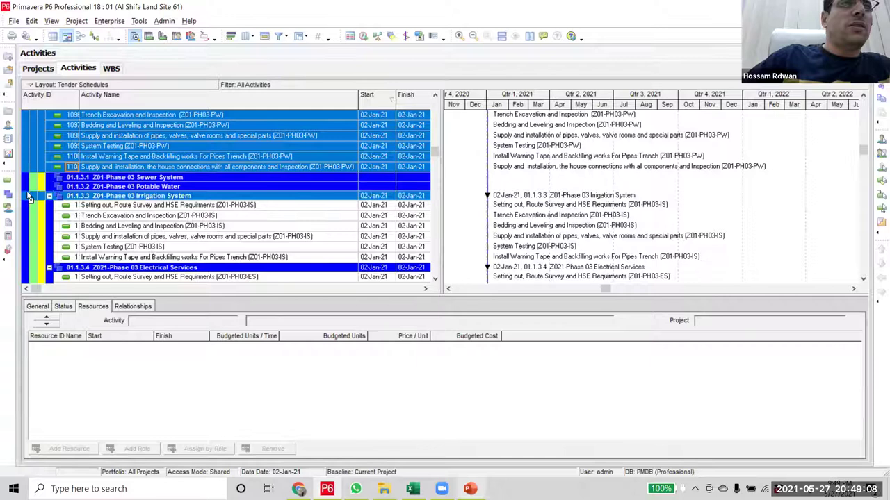
left_click_drag(31, 193, 31, 187)
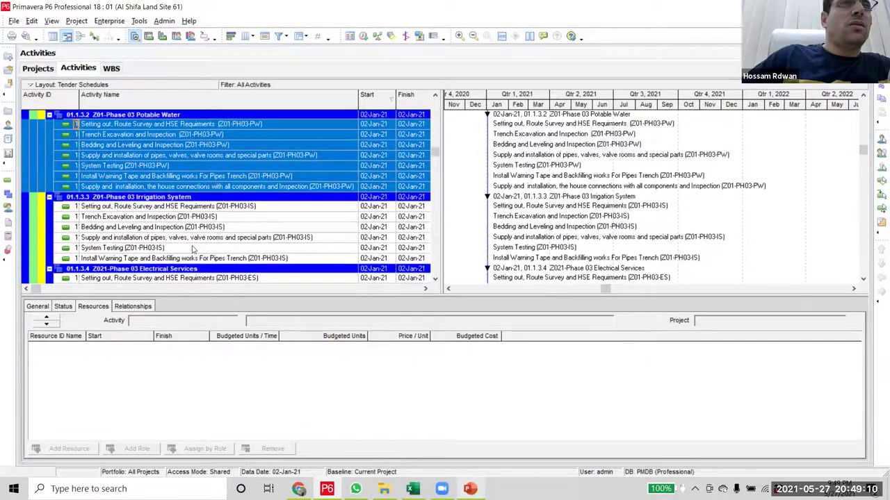
- Move the eight sewer activities from 1087 under 01.1.3.1 Sewer System
left_click(232, 148)
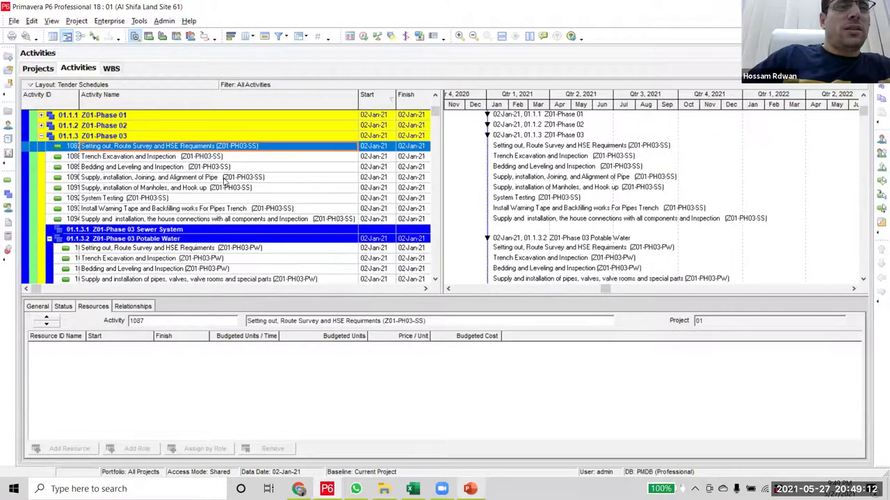
left_click(254, 220, "shift")
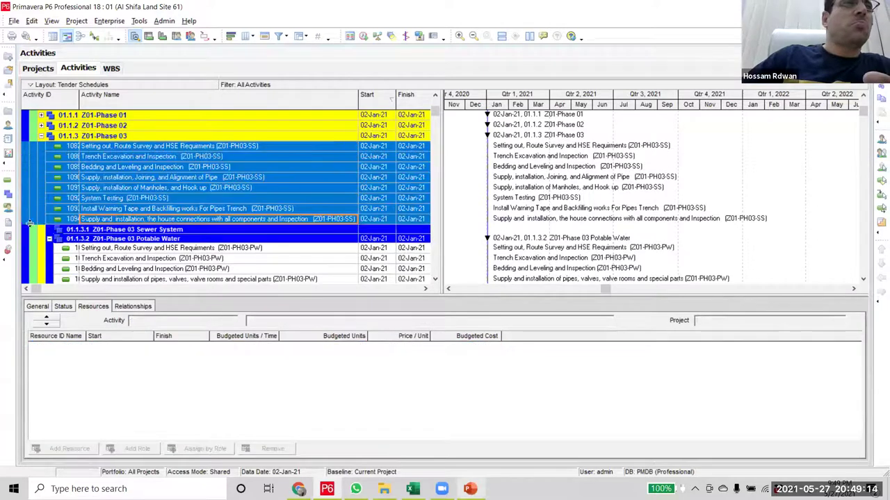
left_click_drag(30, 228, 30, 228)
left_click(118, 155)
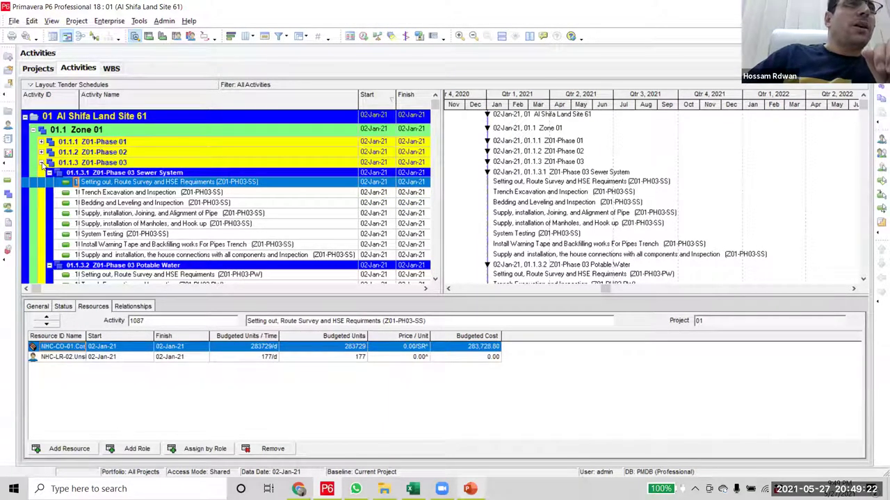
- Collapse Z01-Phase 03 and expand Z01-Phase 04 to list its activities
left_click(41, 163)
left_click(39, 173)
left_click(41, 173)
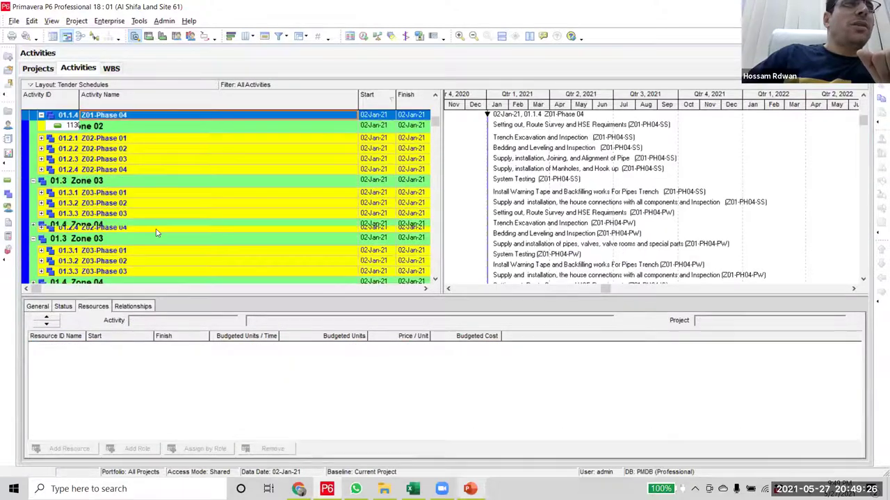
- Move Wear-C activities 1171 and 1172 under Wearing Course (WBS 01.1.4.7)
scroll(161, 264, "down", 10)
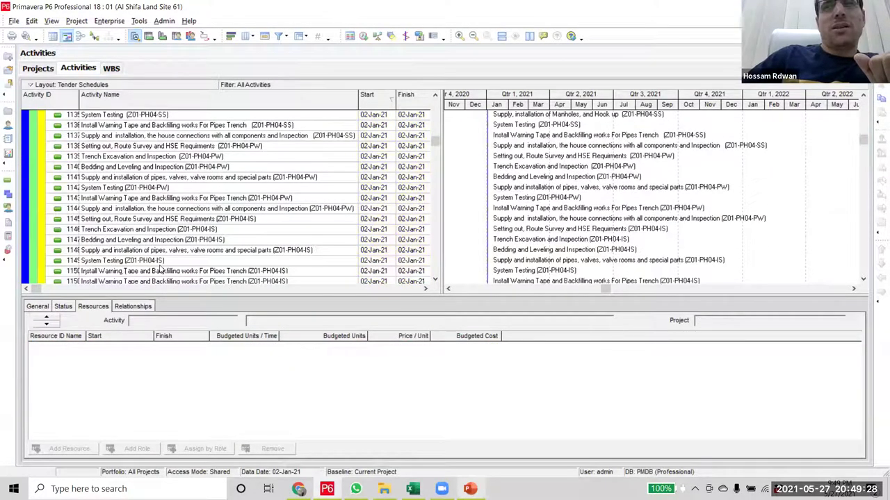
scroll(141, 279, "up", 4)
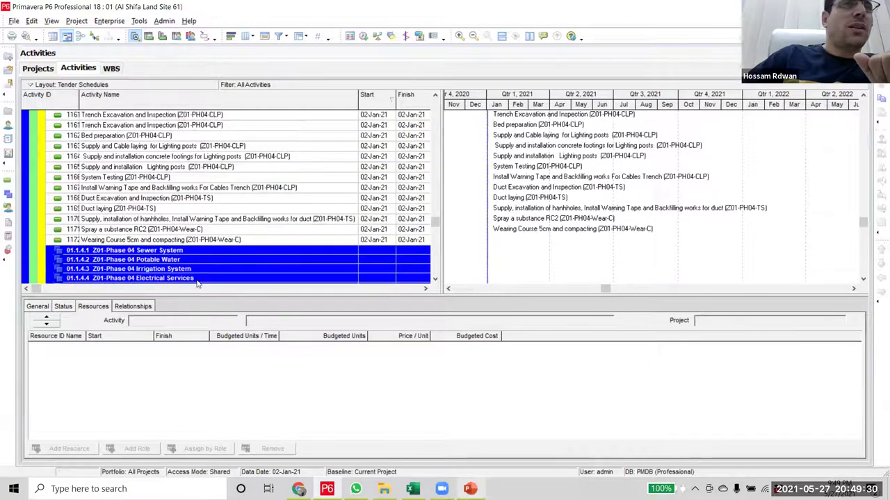
scroll(199, 229, "down", 1)
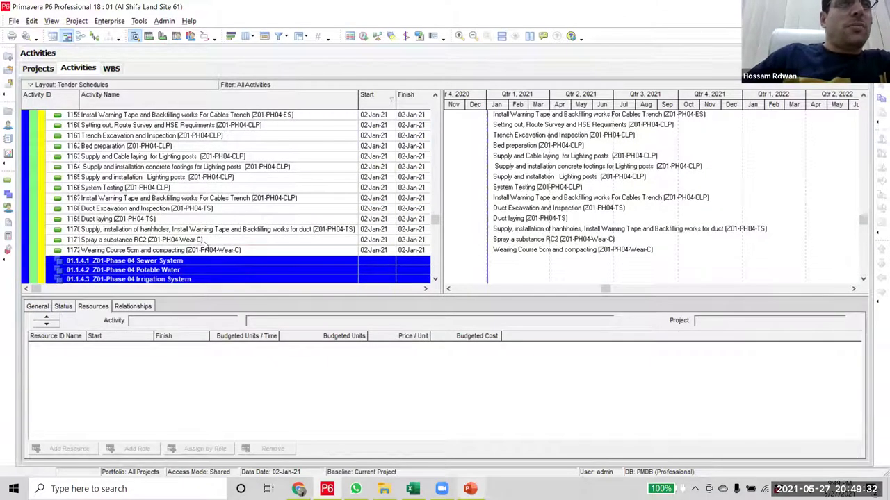
left_click(205, 241)
scroll(206, 245, "down", 2)
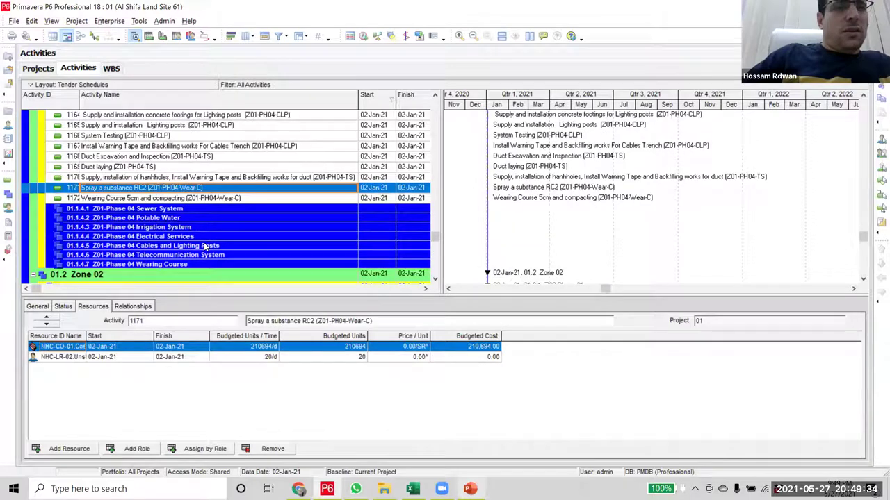
left_click(231, 199, "ctrl")
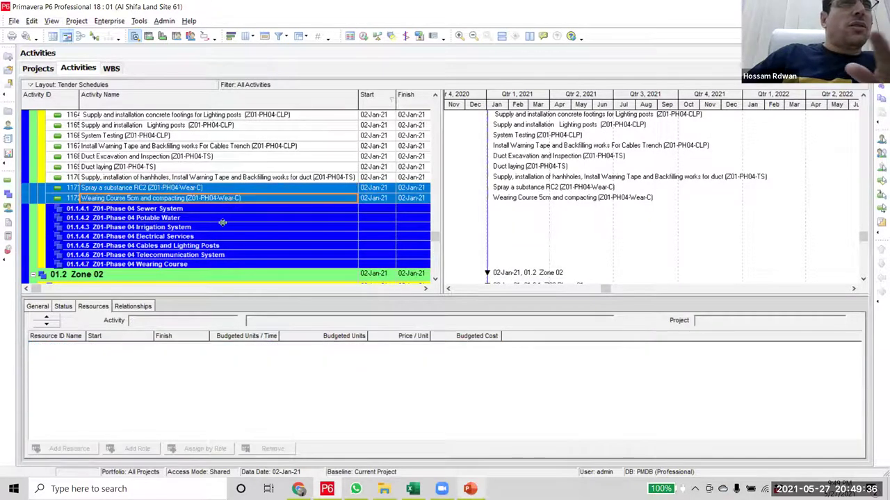
scroll(221, 222, "down", 2)
left_click_drag(29, 160, 45, 224)
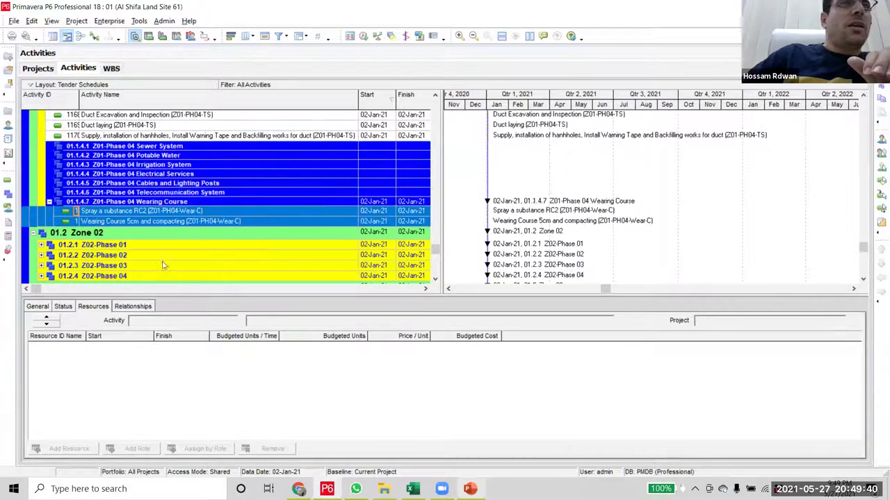
- Move the TS duct activities through 1170 under Telecommunication System (WBS 01.1.4.6)
scroll(211, 176, "up", 2)
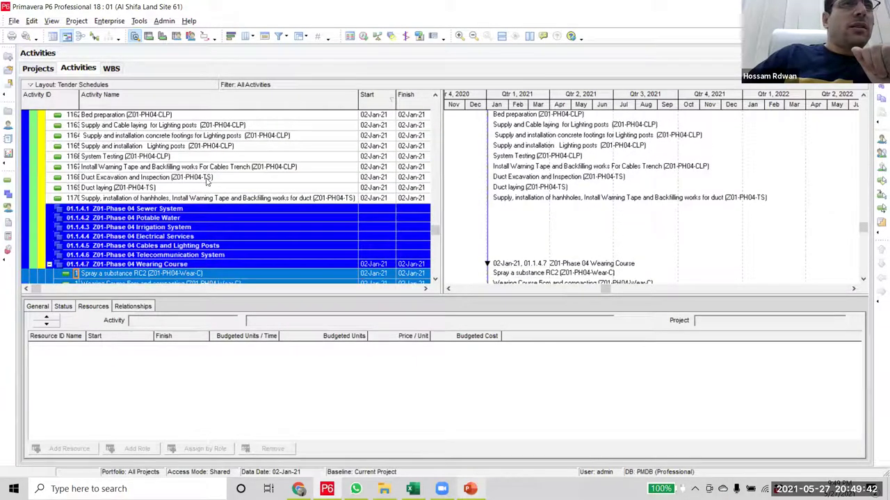
left_click(208, 178)
scroll(208, 174, "down", 2)
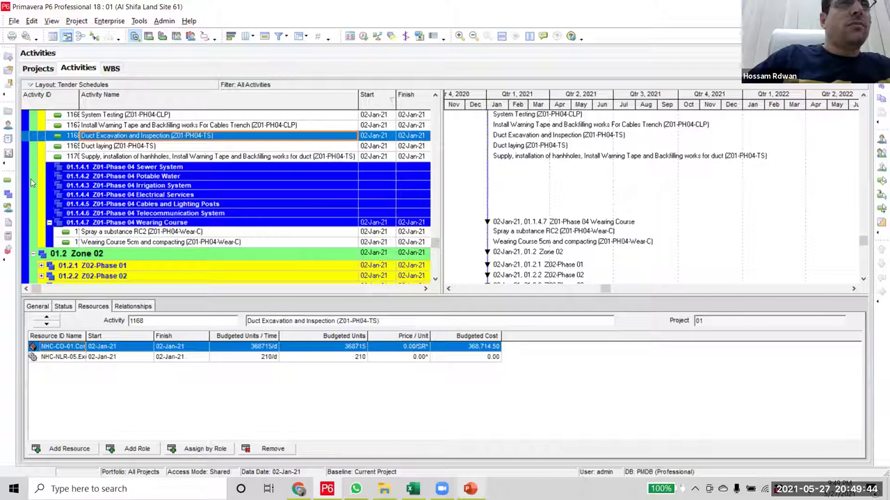
left_click(31, 157, "shift")
left_click_drag(30, 158, 34, 216)
- Move the CLP activities from 1160 under Cables and Lighting Posts (WBS 01.1.4.5)
scroll(234, 196, "up", 2)
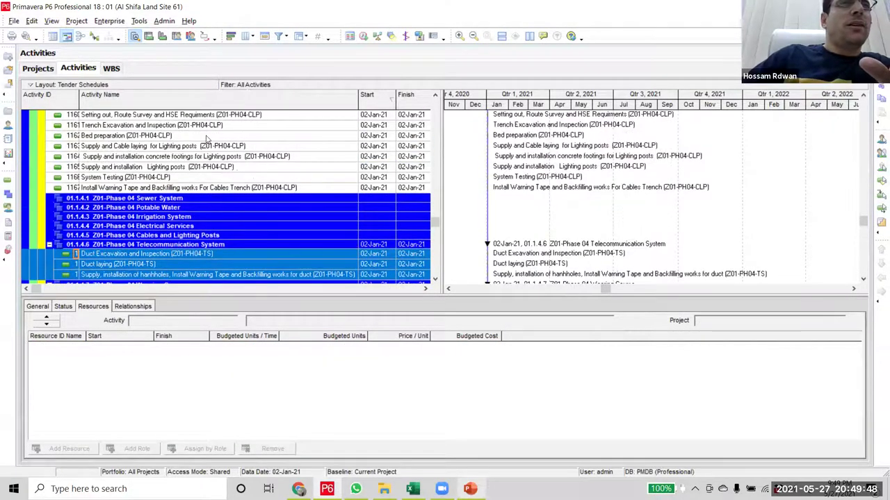
scroll(247, 139, "up", 2)
left_click(254, 161)
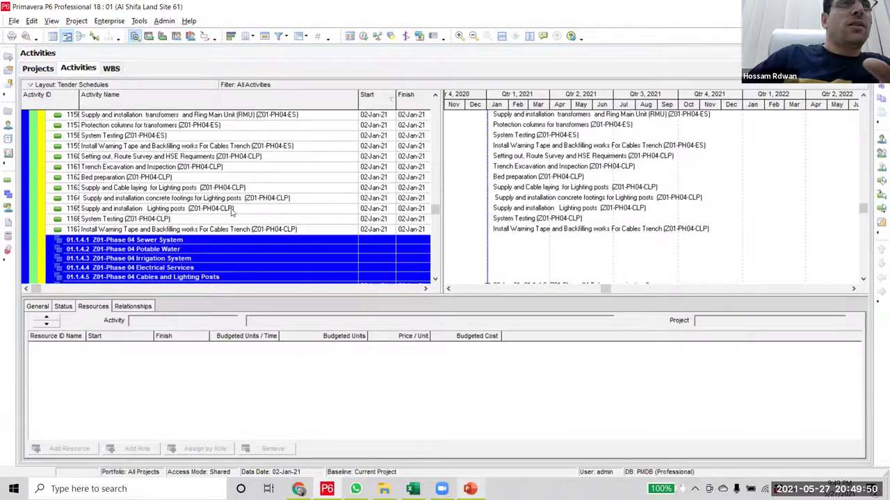
scroll(232, 214, "down", 2)
left_click(239, 167, "shift")
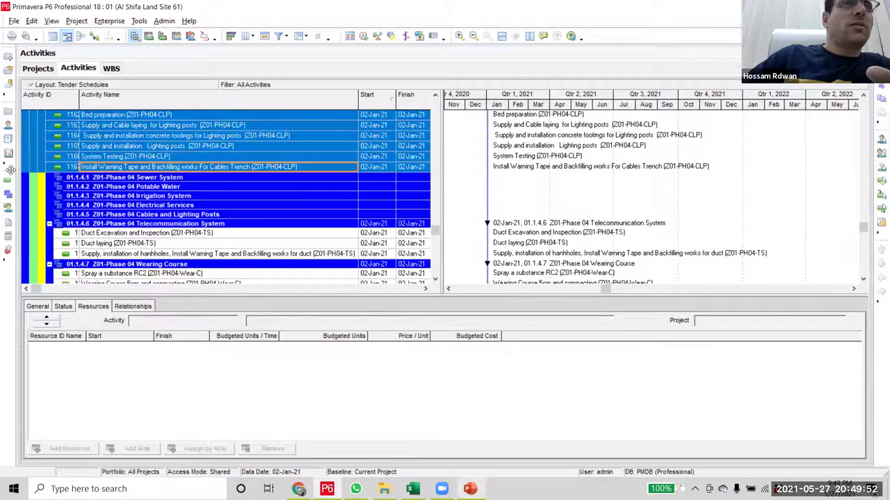
left_click_drag(25, 173, 38, 215)
- Select the first ES activity, 1151, in Z01-Phase 04
scroll(226, 269, "up", 3)
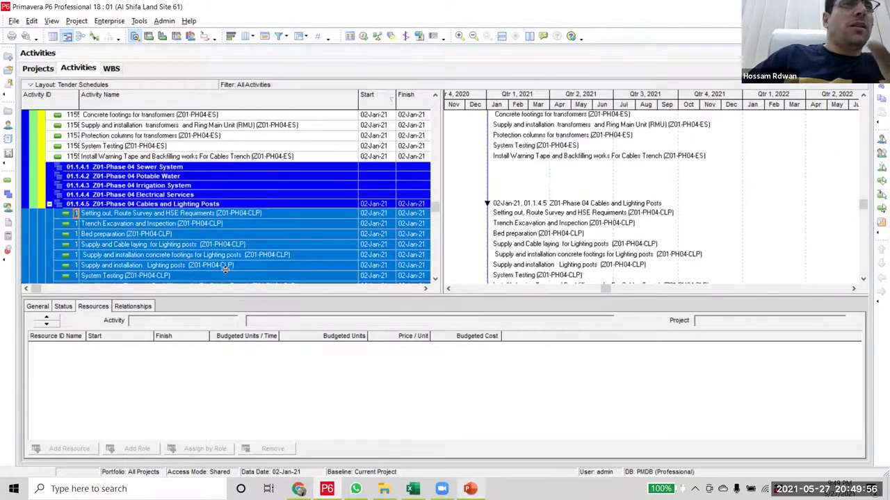
scroll(219, 198, "up", 2)
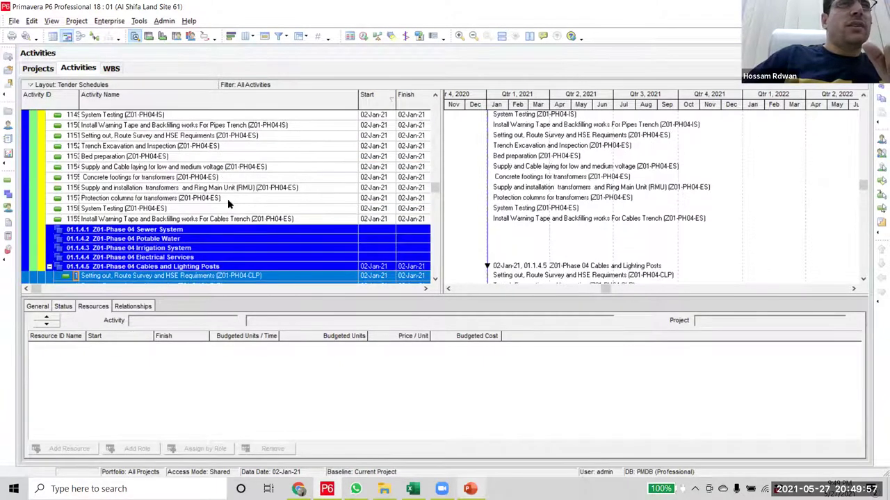
scroll(250, 171, "up", 1)
left_click(243, 167)
scroll(240, 203, "down", 1)
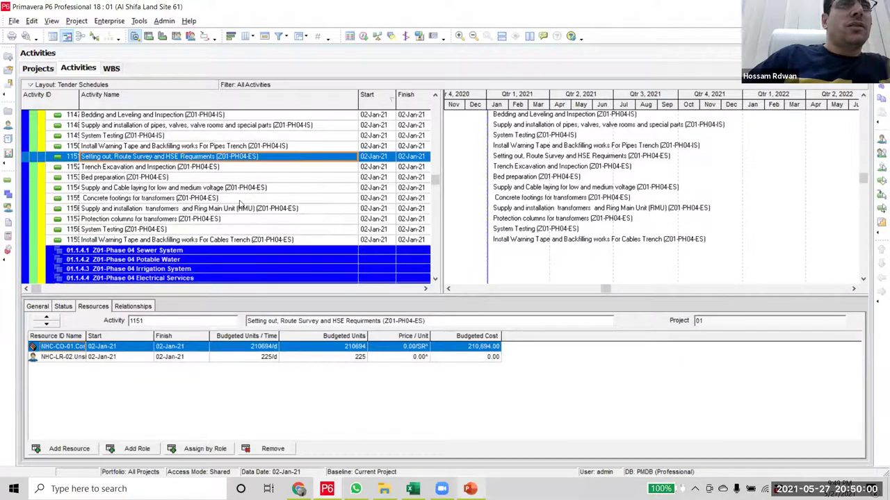
scroll(240, 203, "down", 2)
- Move ES activities 1151–1159 under Electrical Services (WBS 01.1.4.4) and check the Bed preparation activity
left_click(240, 198, "shift")
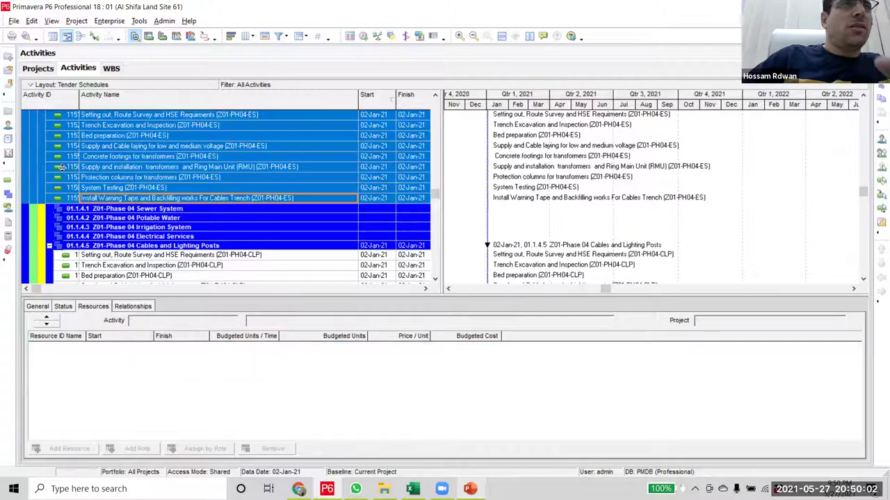
left_click(33, 239, "ctrl")
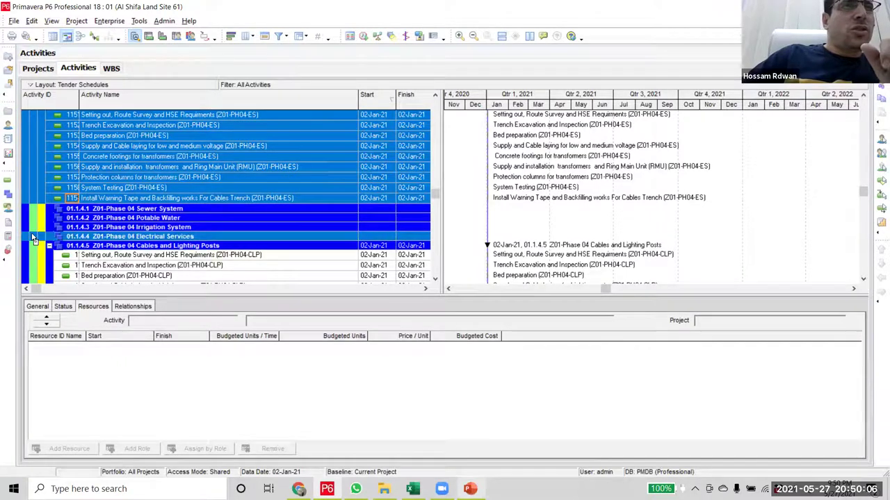
scroll(250, 208, "up", 3)
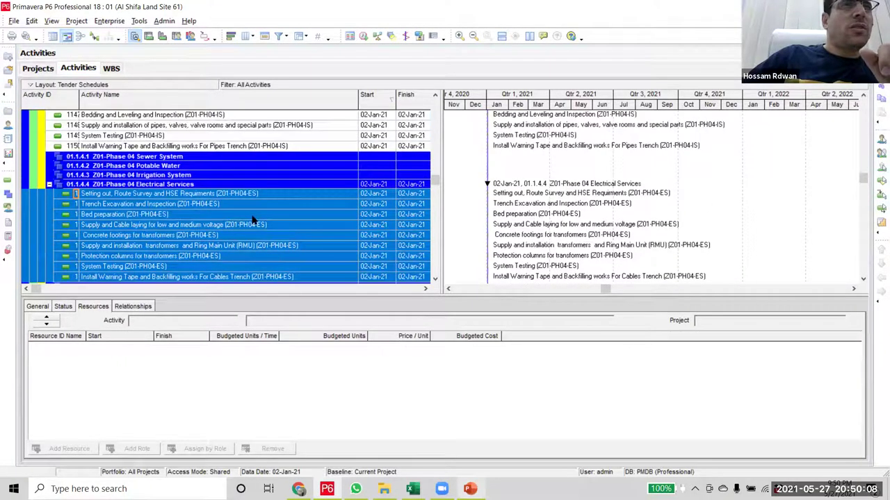
left_click(252, 216)
- Move IS activities 1145–1150 under Irrigation System (WBS 01.1.4.3)
scroll(250, 265, "up", 2)
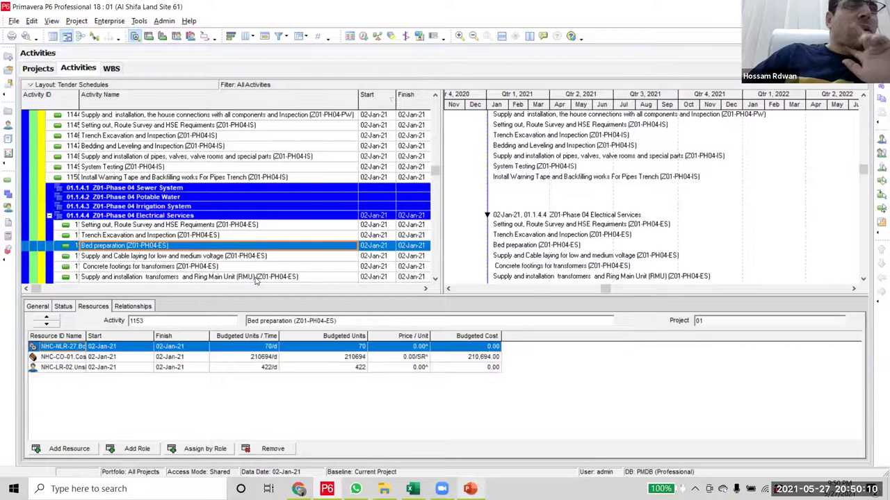
scroll(256, 278, "up", 2)
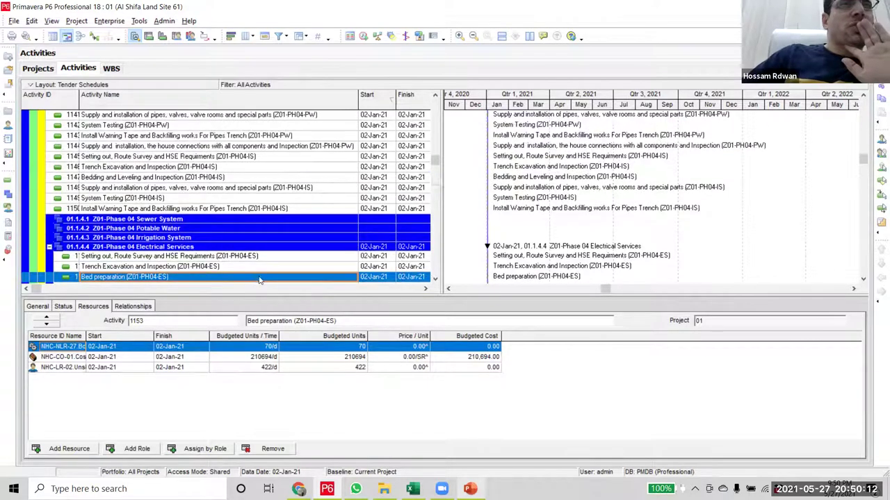
left_click(240, 169)
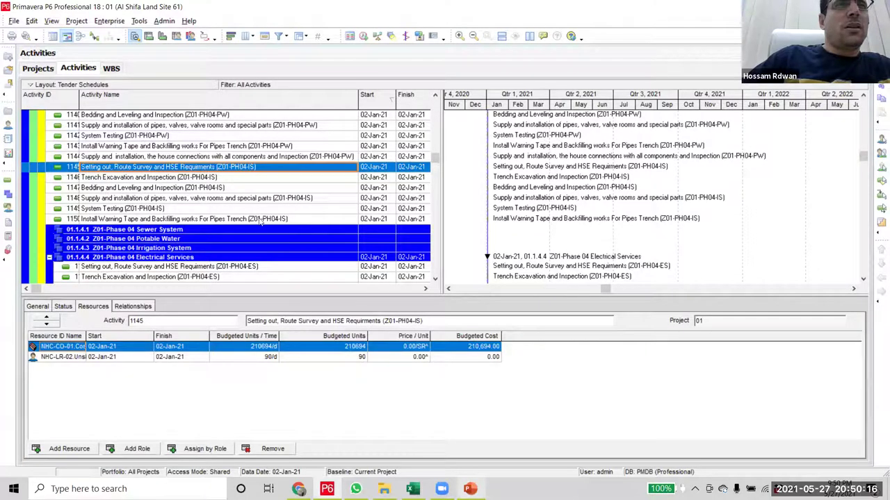
left_click(253, 219, "shift")
scroll(24, 166, "down", 2)
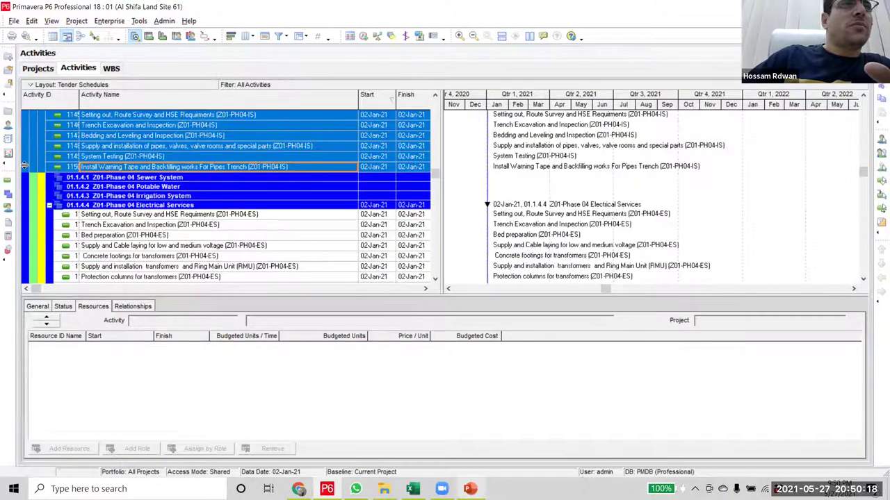
- Move PW activities 1138–1144 under Potable Water (WBS 01.1.4.2)
scroll(125, 261, "up", 3)
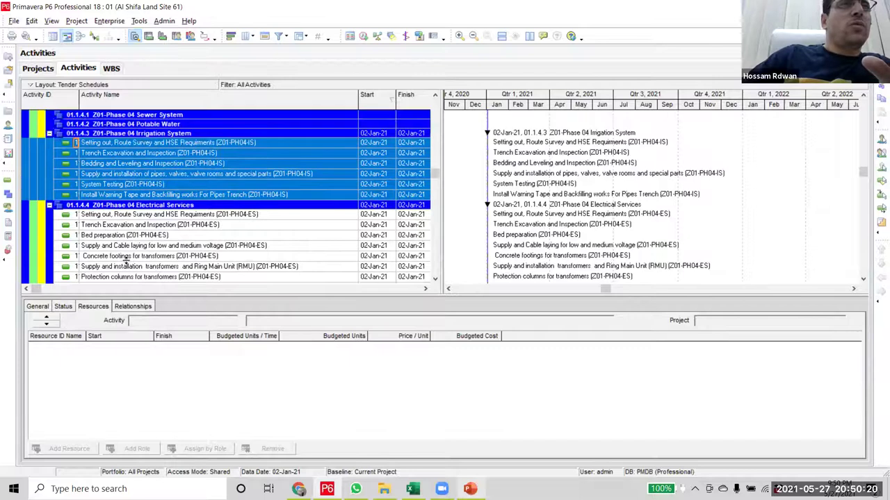
scroll(240, 198, "up", 2)
left_click(243, 157)
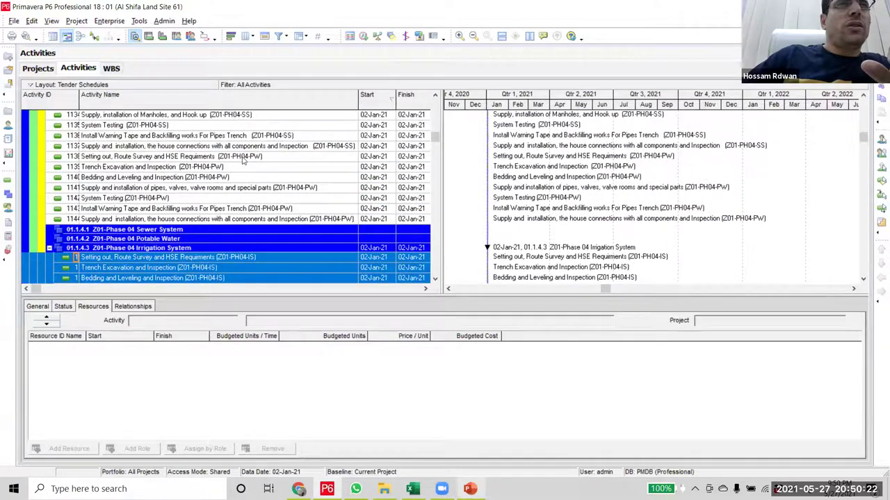
left_click(264, 218, "shift")
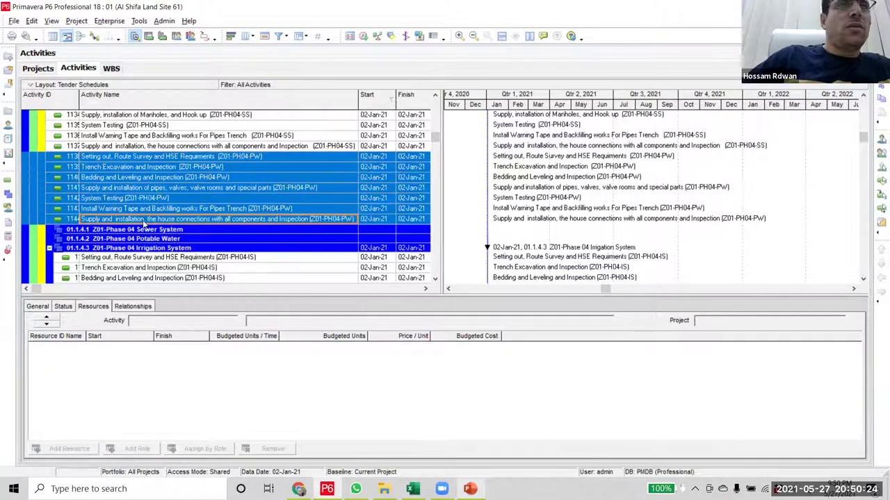
left_click(28, 238, "shift")
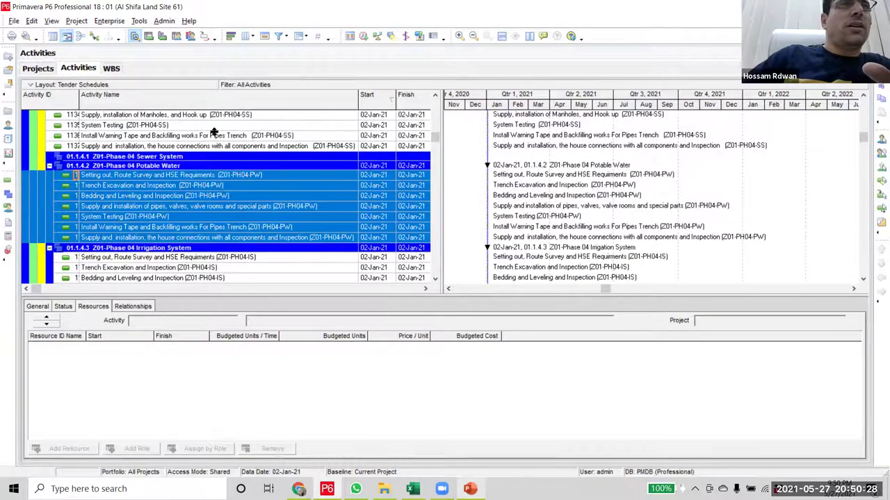
- Move the SS activities from 1130 under Sewer System (WBS 01.1.4.1), then collapse Z01-Phase 04
scroll(214, 136, "up", 3)
left_click(215, 135)
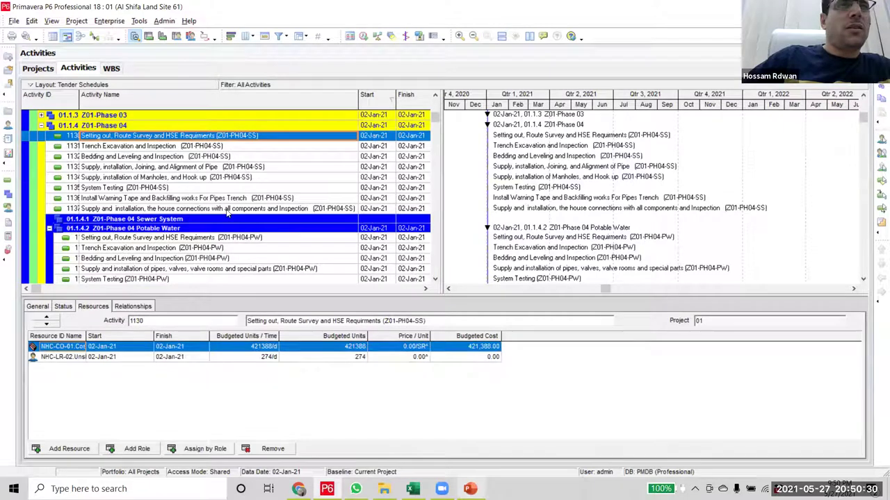
left_click(226, 209, "shift")
left_click_drag(28, 217, 42, 219)
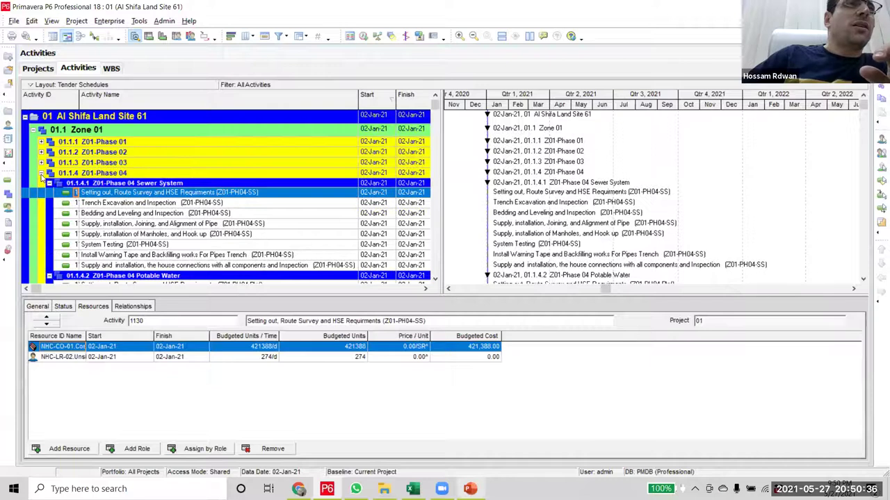
left_click(41, 173)
- Collapse Zone 01, expand Z02-Phase 01, and move Wear-C activities 1214 and 1215 under Wearing Course
left_click(32, 130)
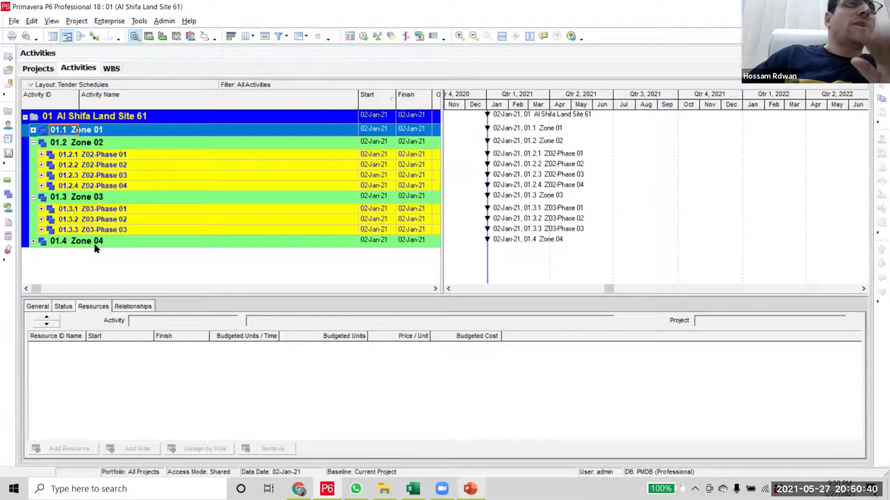
left_click(108, 154)
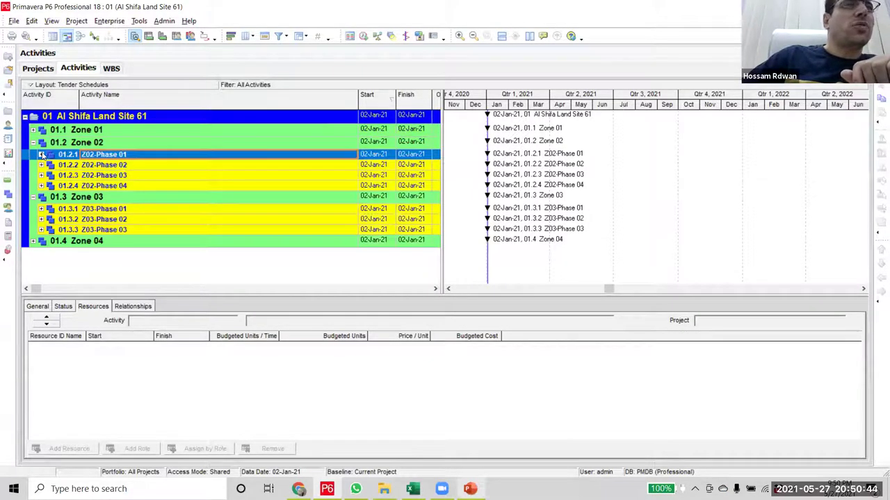
left_click(41, 154)
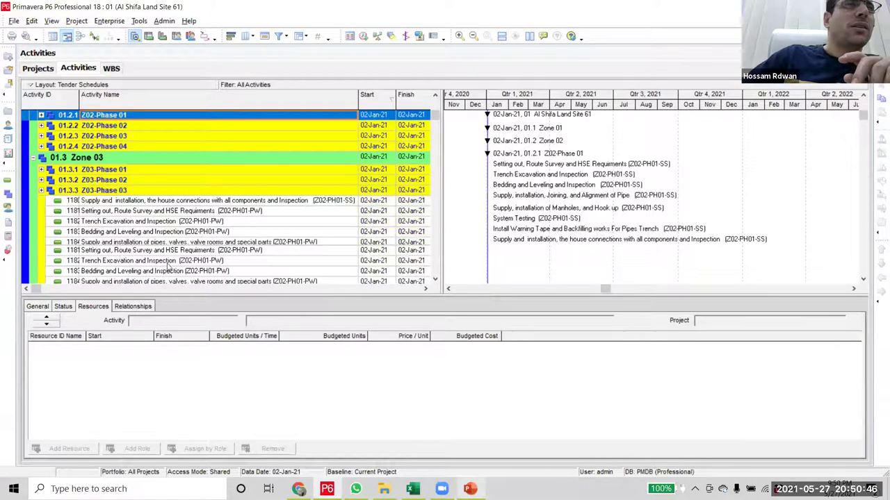
scroll(167, 267, "down", 1)
scroll(166, 321, "down", 12)
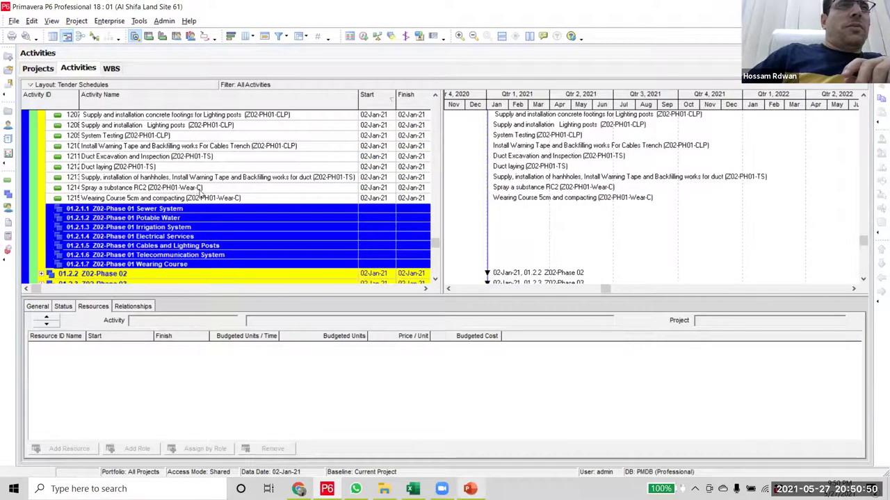
left_click(201, 190)
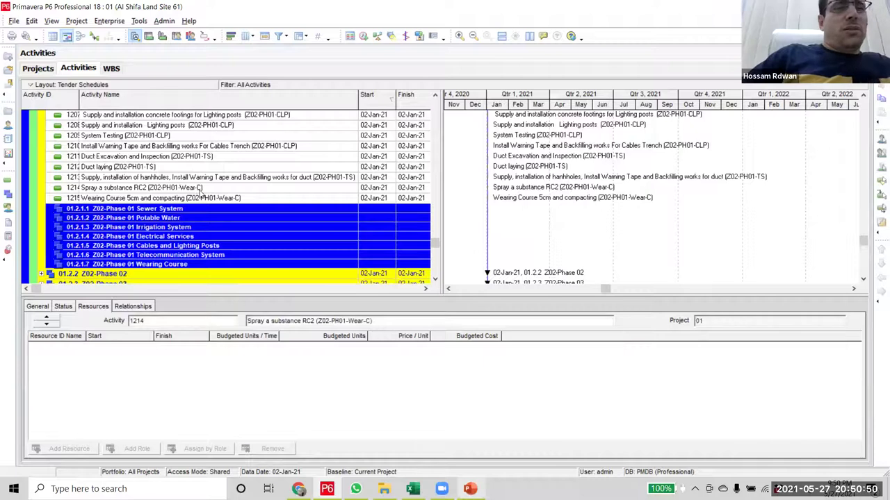
left_click(21, 200, "ctrl")
left_click(41, 265, "ctrl")
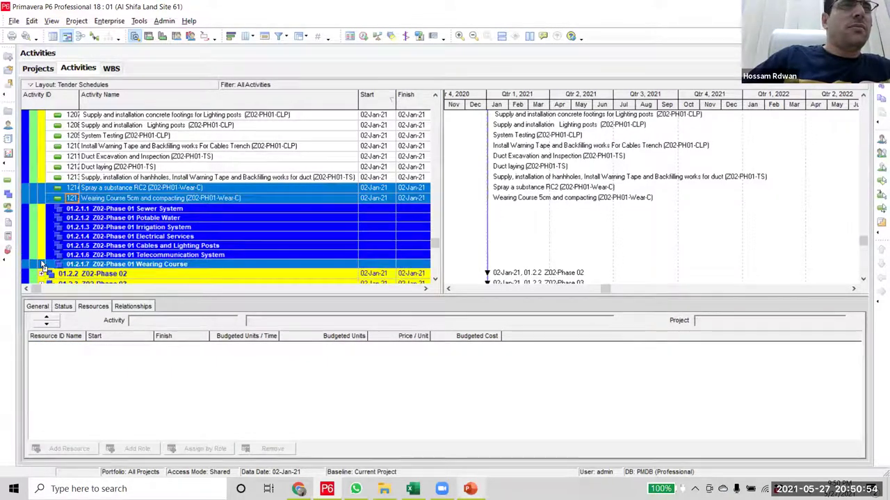
- Move the three TS duct activities under Telecommunication System
scroll(177, 212, "up", 2)
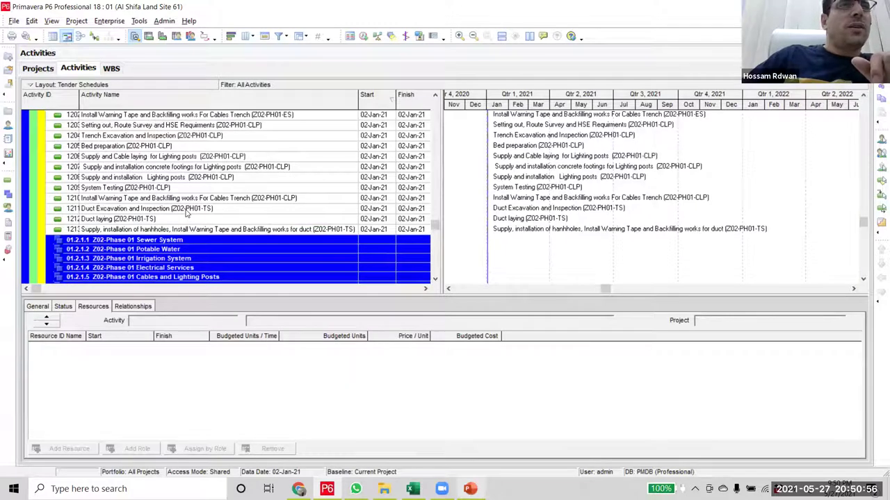
left_click(186, 211)
scroll(202, 209, "down", 1)
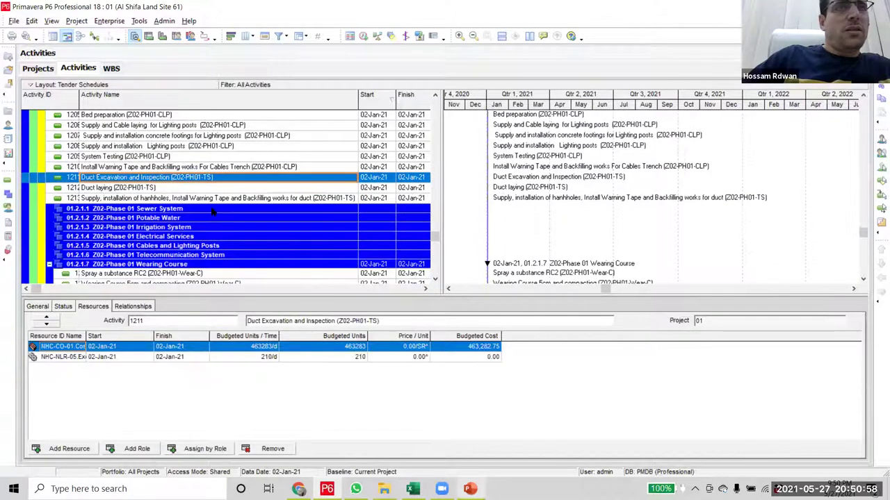
left_click(208, 200, "shift")
scroll(208, 200, "down", 1)
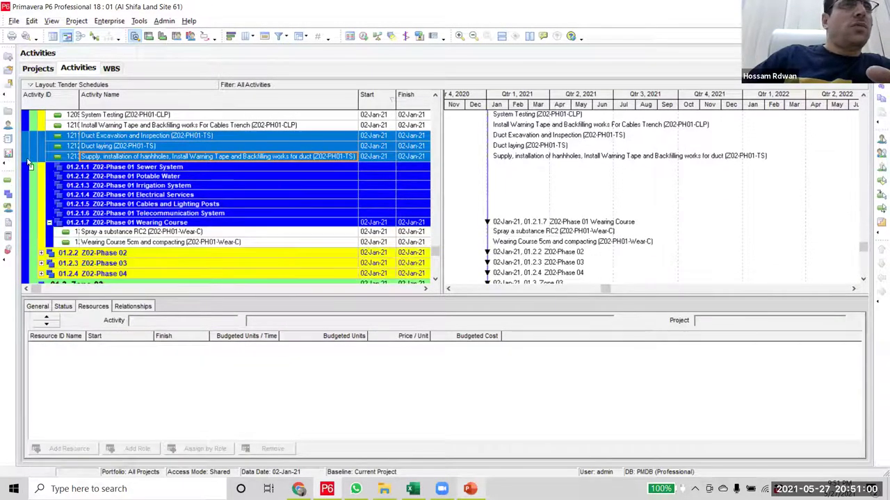
left_click_drag(31, 188, 34, 214)
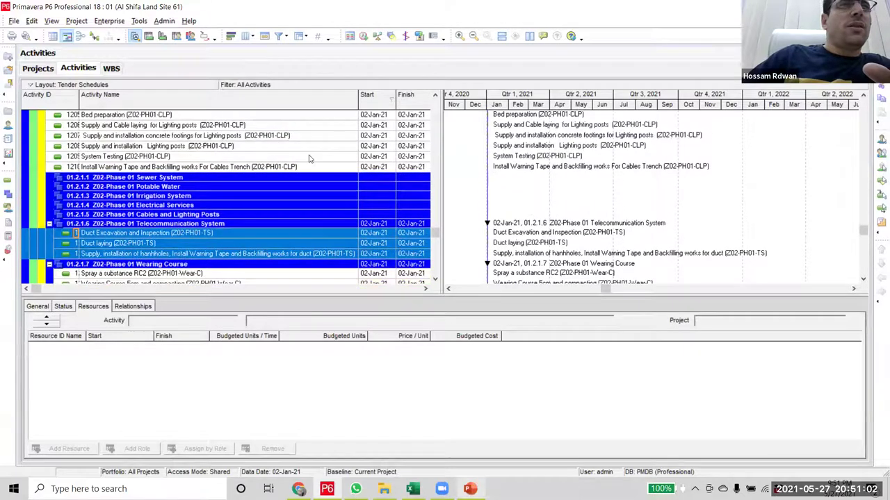
- Move all CLP activities under Cables and Lighting Posts
scroll(238, 162, "up", 1)
scroll(240, 159, "up", 1)
left_click(245, 146)
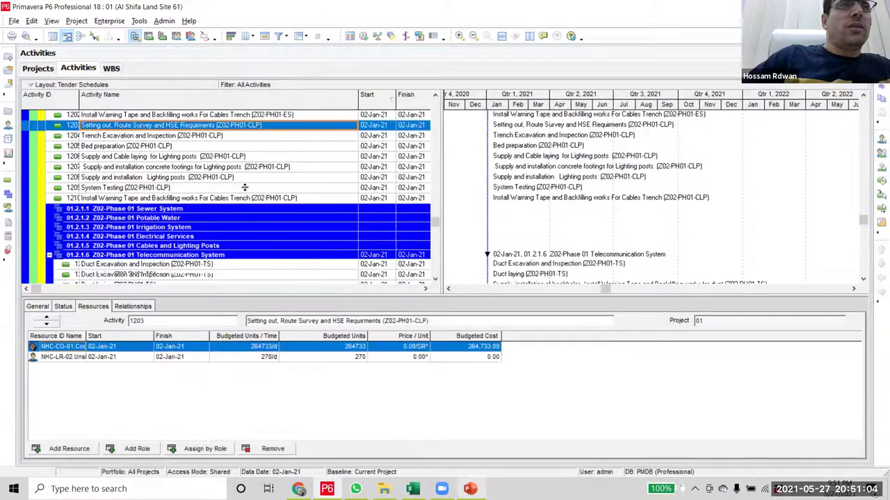
scroll(257, 167, "down", 2)
left_click(29, 169, "shift")
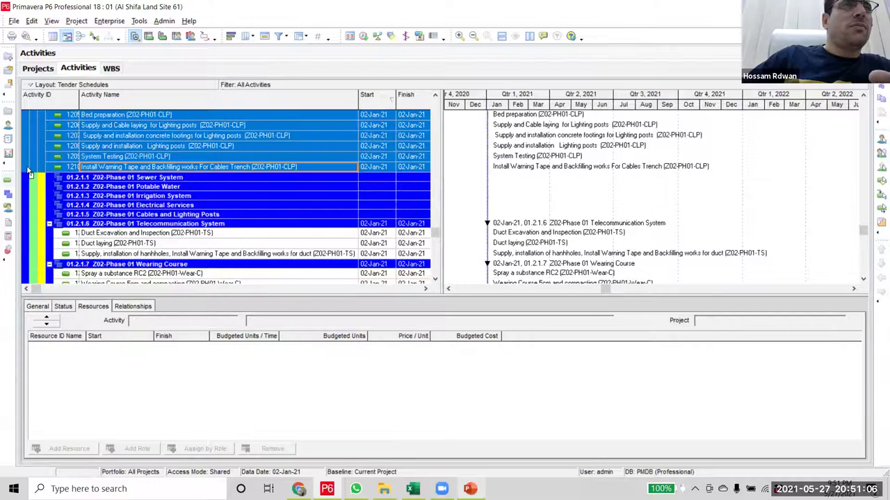
left_click(35, 214)
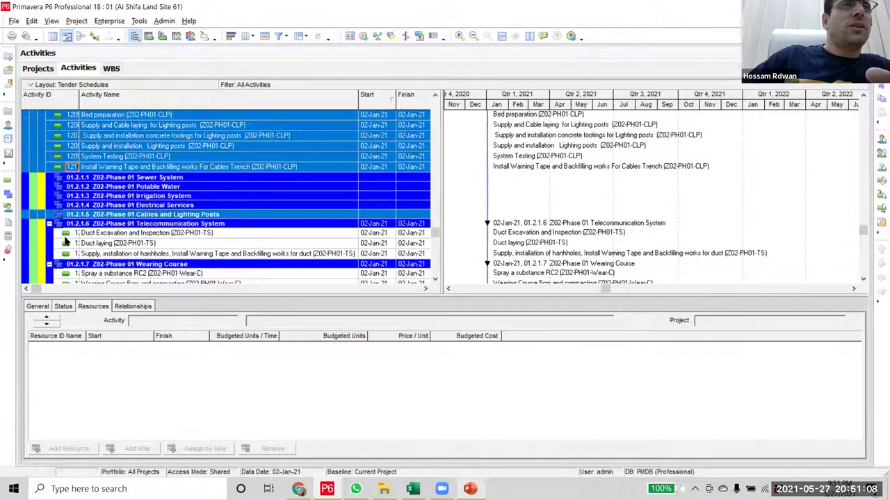
- Move the ES activities under Electrical Services
scroll(226, 240, "up", 3)
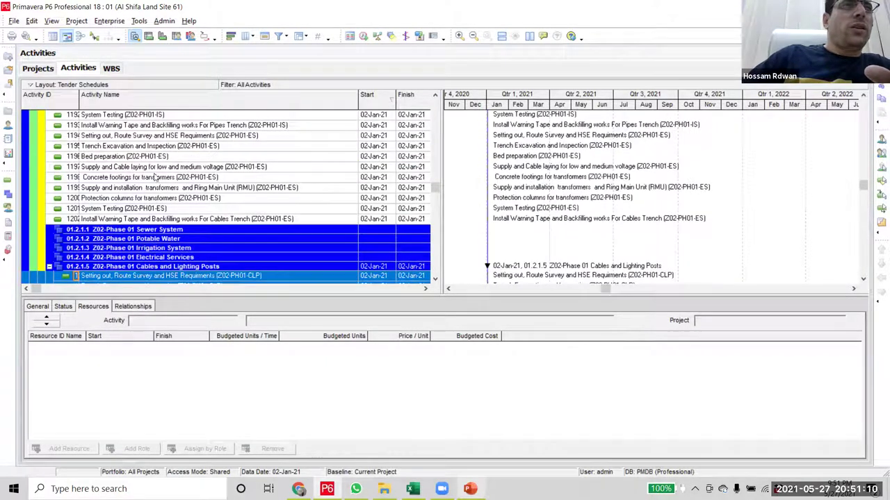
scroll(194, 171, "down", 1)
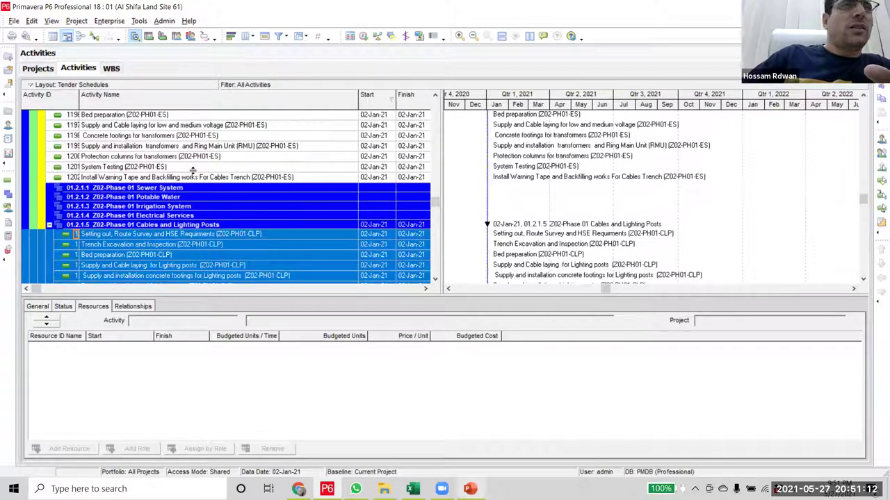
scroll(209, 172, "up", 2)
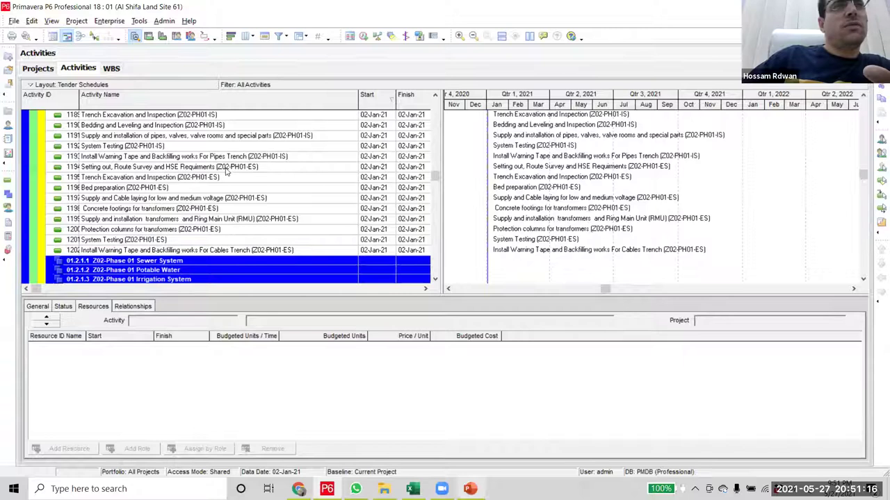
left_click(227, 166)
scroll(223, 202, "down", 2)
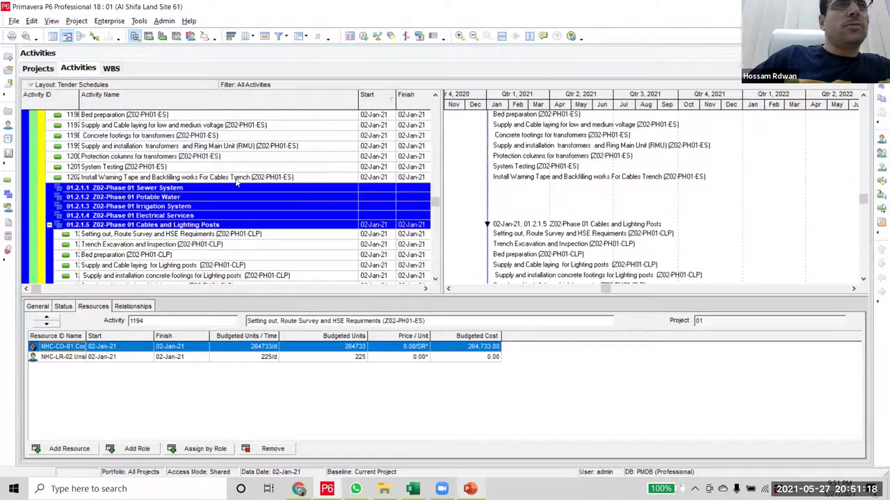
left_click(237, 180, "shift")
left_click(30, 216, "shift")
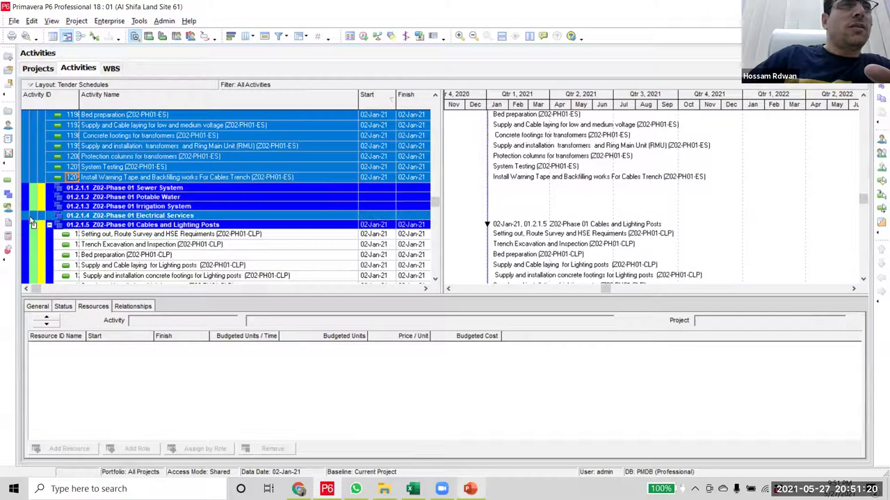
- Move the six IS activities under Irrigation System
scroll(256, 179, "up", 5)
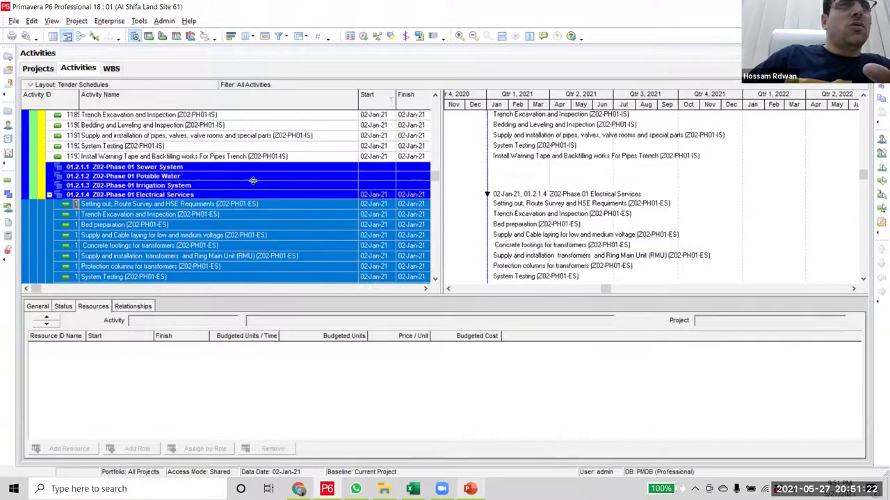
left_click(256, 179)
scroll(256, 179, "down", 2)
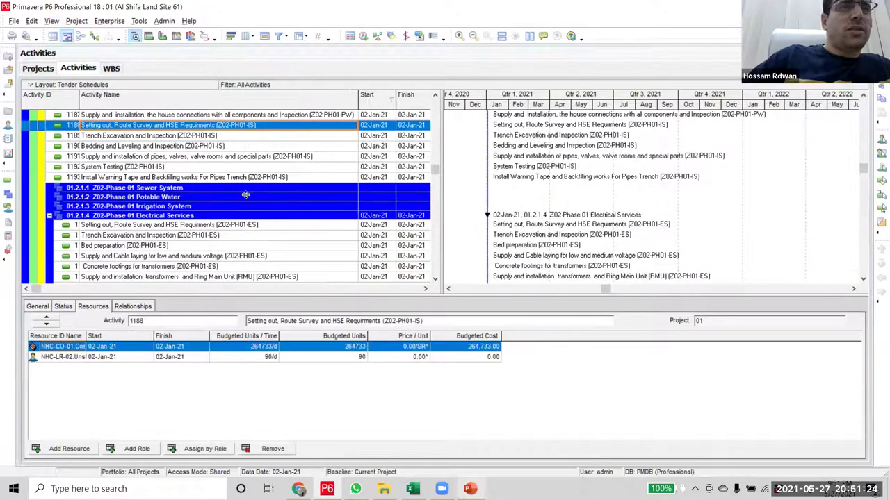
left_click(243, 178, "shift")
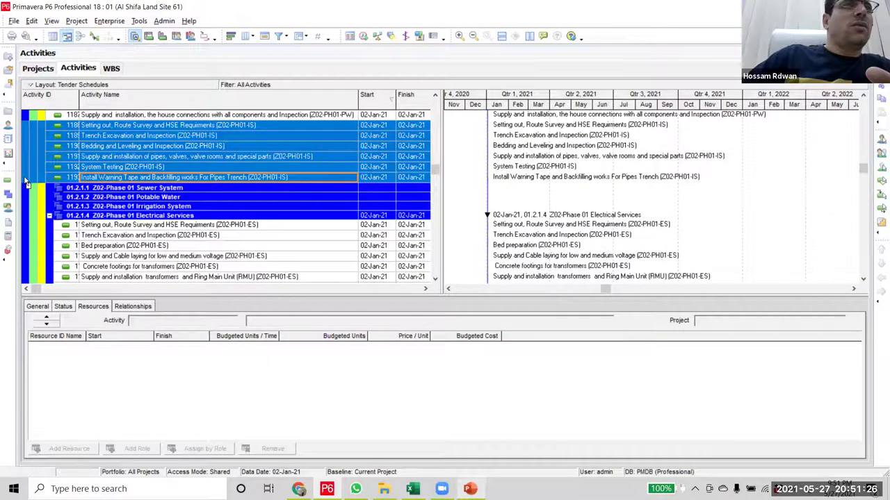
left_click(32, 207, "ctrl")
left_click_drag(31, 205, 32, 205)
- Move PW activities 1181–1187 under Potable Water
scroll(212, 201, "up", 5)
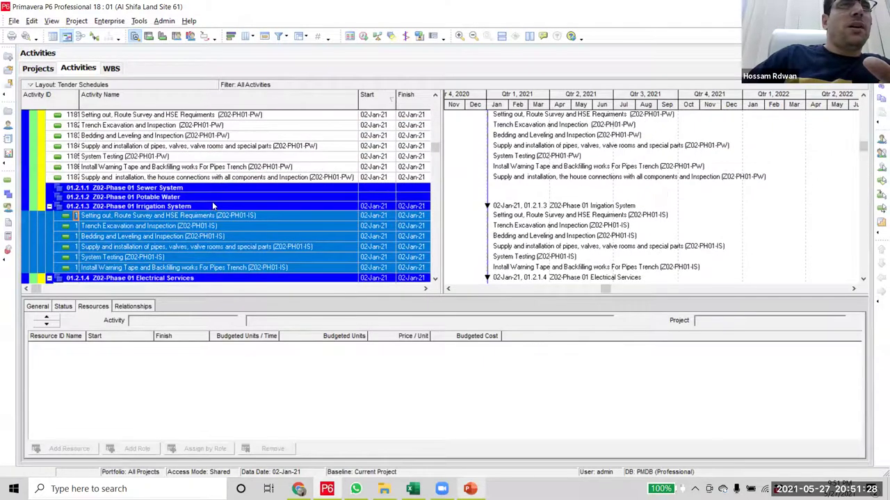
left_click(249, 176)
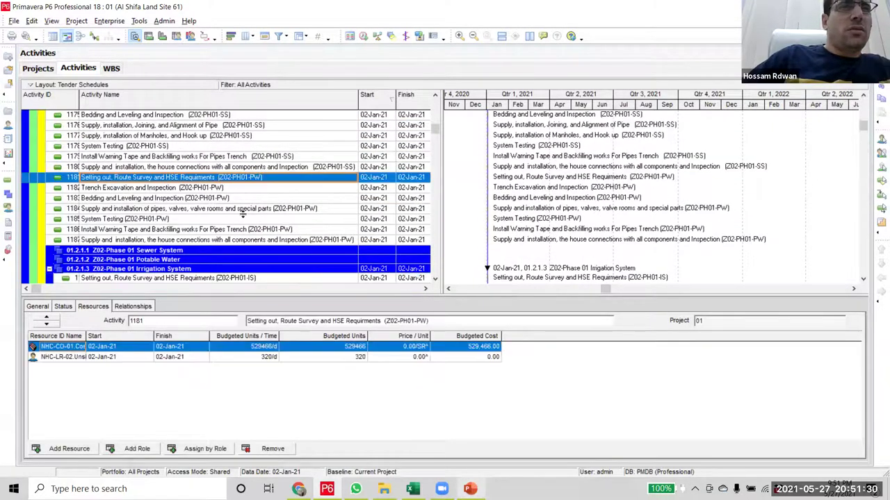
scroll(243, 212, "down", 2)
left_click(108, 199, "shift")
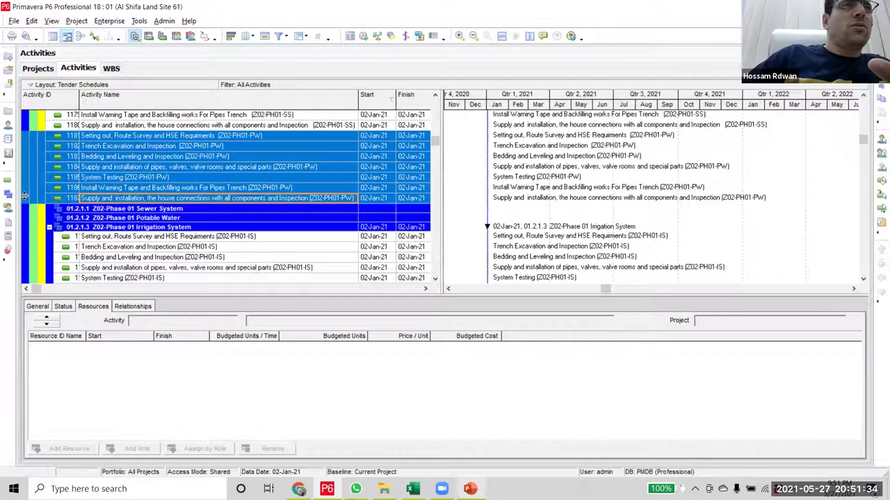
left_click(224, 195)
scroll(225, 196, "up", 2)
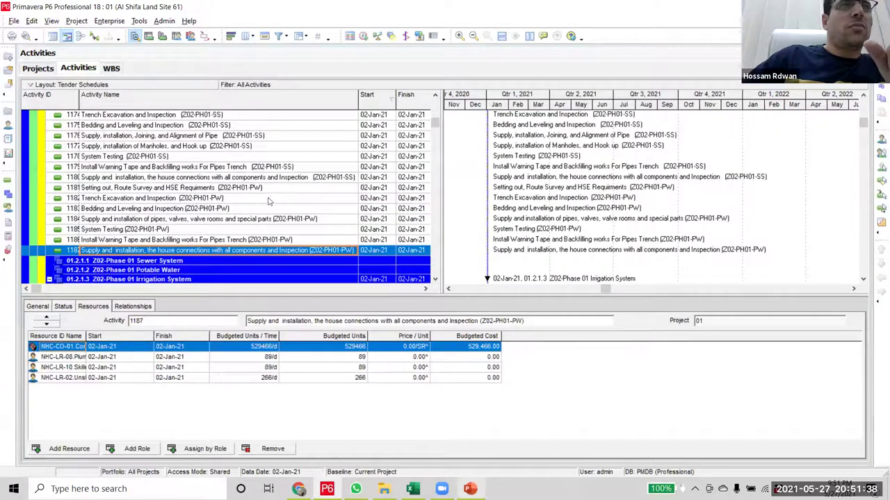
left_click(264, 189)
scroll(278, 198, "down", 2)
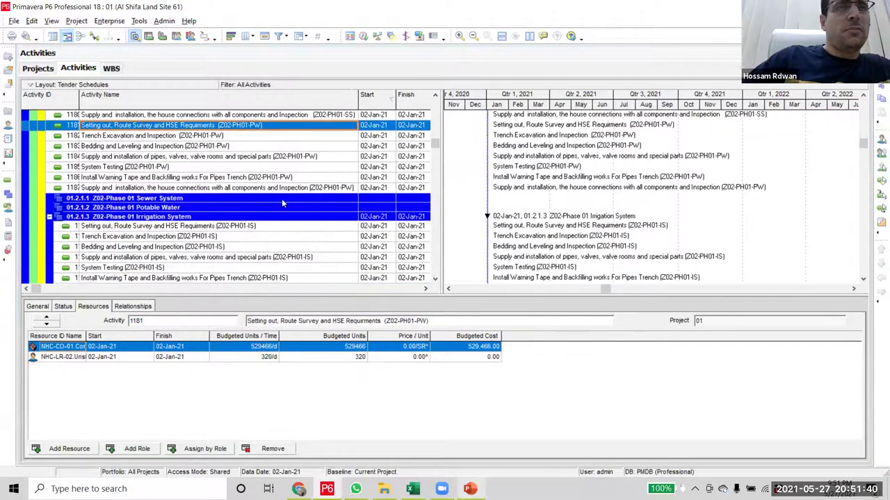
left_click(283, 189, "shift")
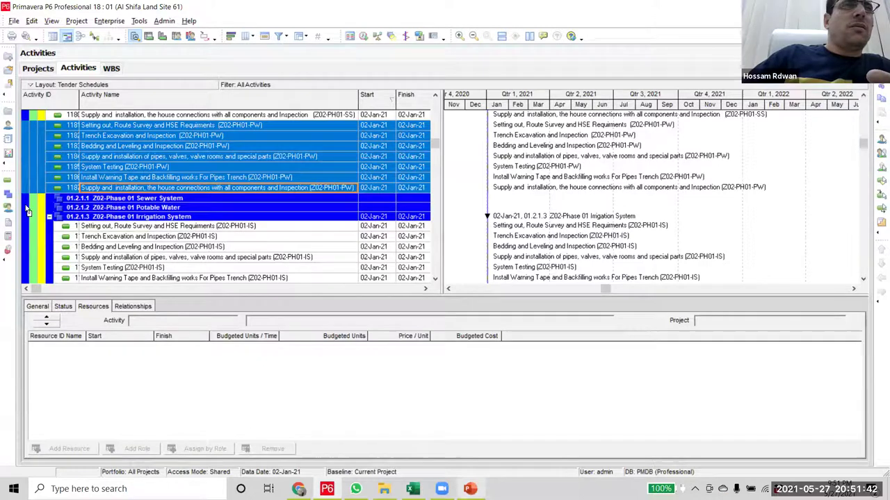
- Move SS activities 1173–1180 under Sewer System and collapse Z02-Phase 01
scroll(198, 170, "up", 5)
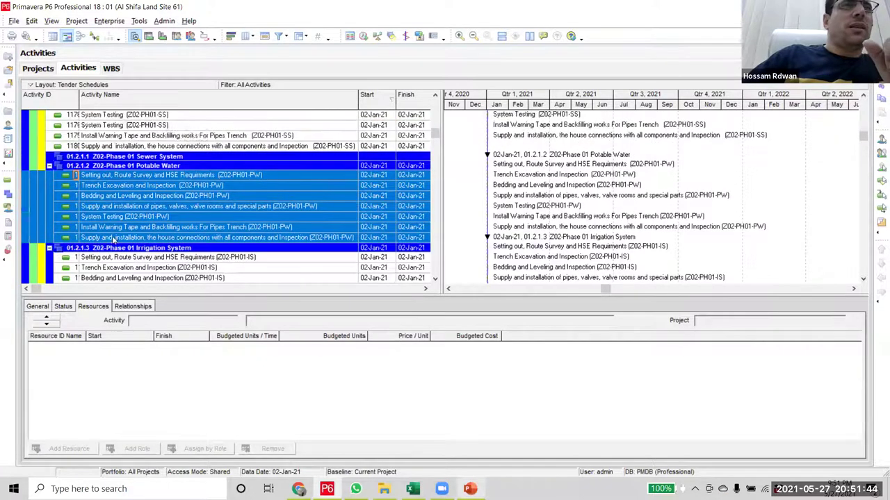
left_click(199, 167)
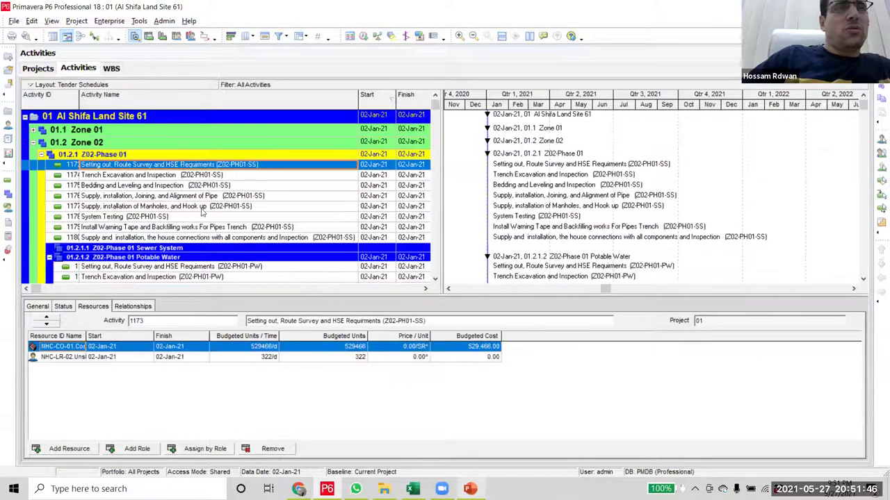
left_click(210, 238, "shift")
scroll(26, 188, "down", 3)
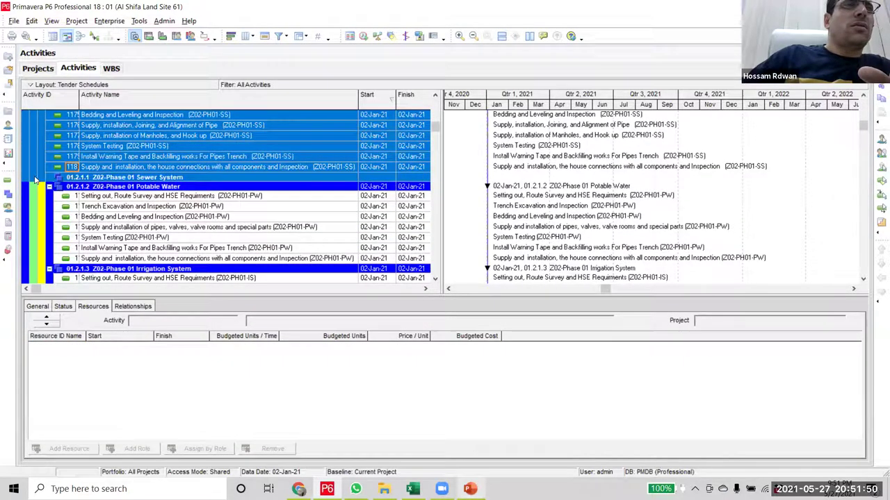
scroll(28, 183, "up", 3)
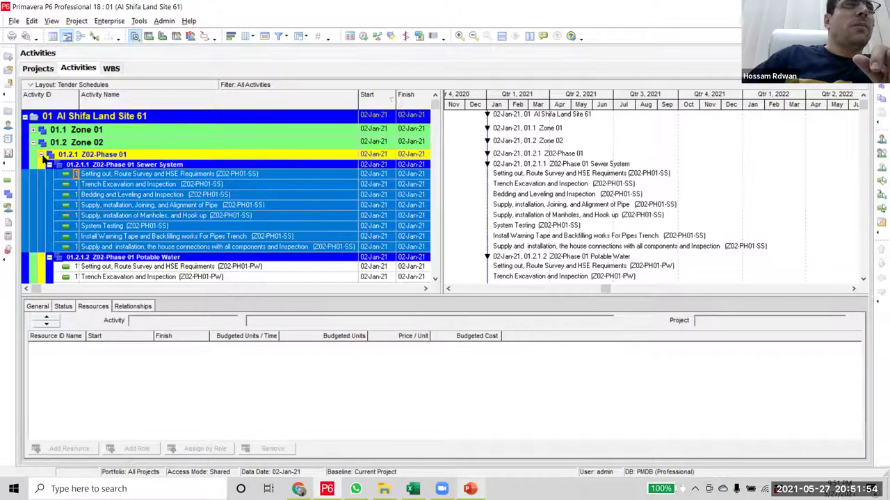
double_click(121, 156)
- Expand Z02-Phase 02 and move its two Wear-C activities under 01.2.2.7 Wearing Course
left_click(116, 165)
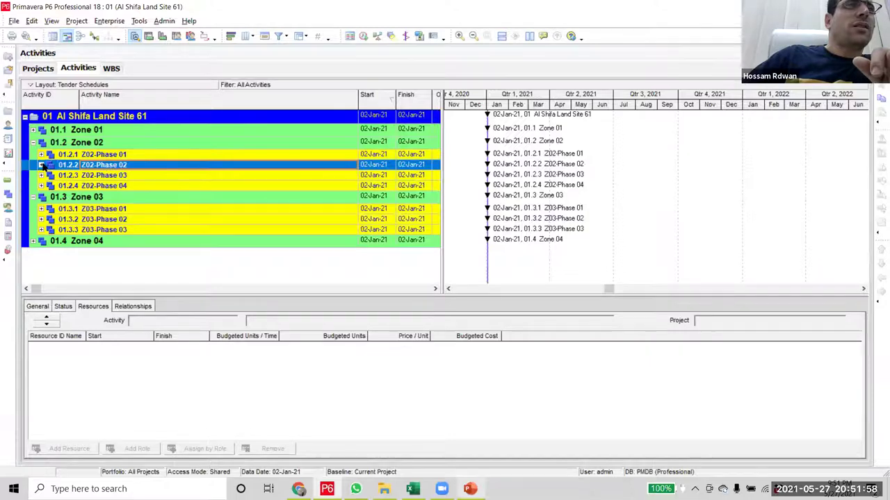
key("plus")
scroll(119, 267, "down", 10)
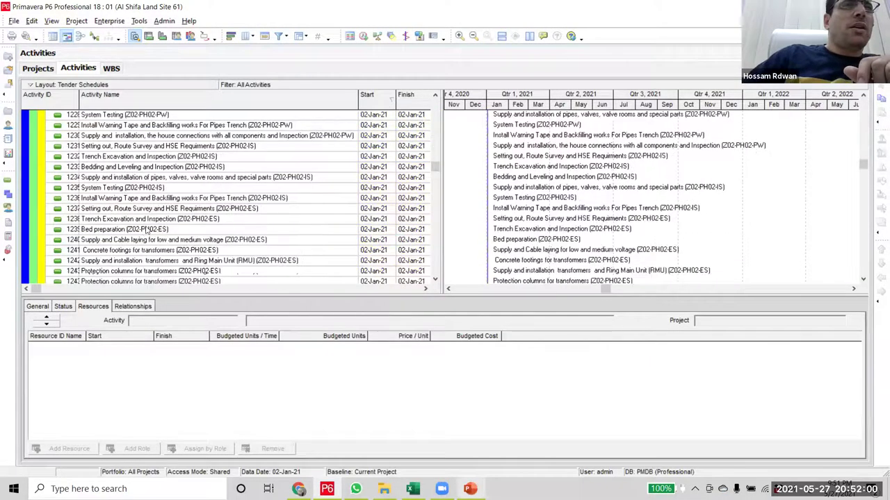
left_click(170, 169)
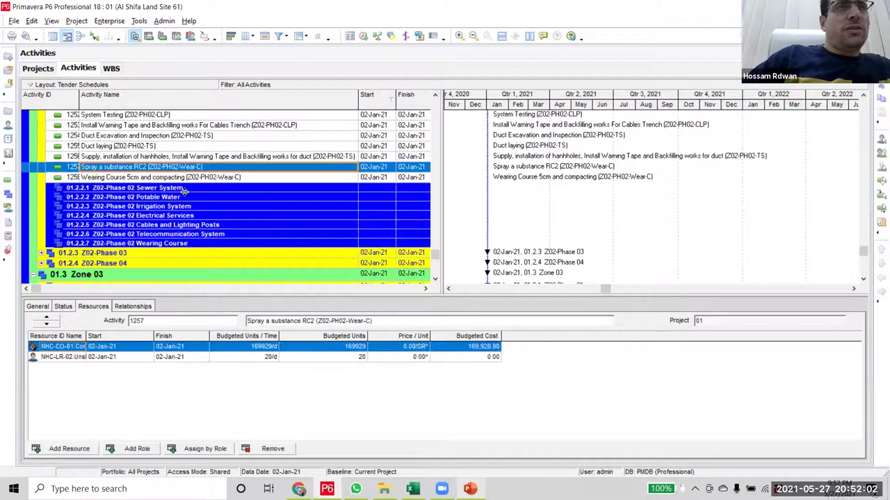
left_click(186, 178, "ctrl")
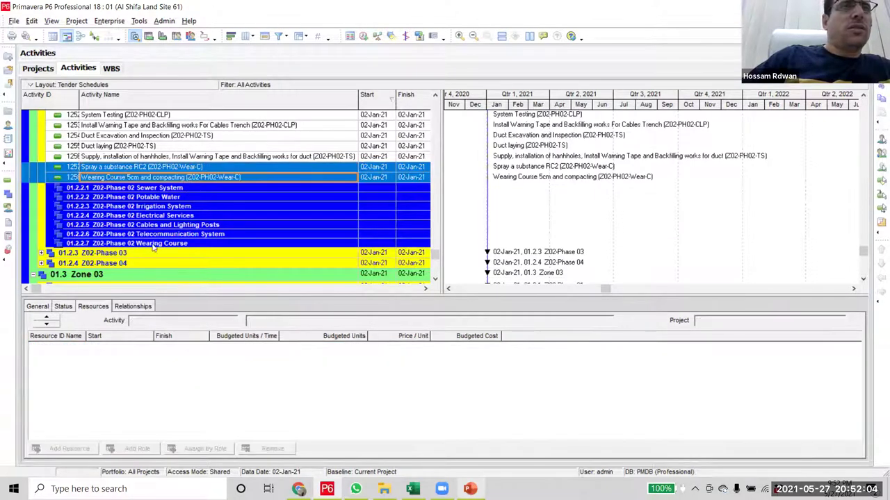
left_click(39, 216, "ctrl")
left_click_drag(39, 226, 42, 243)
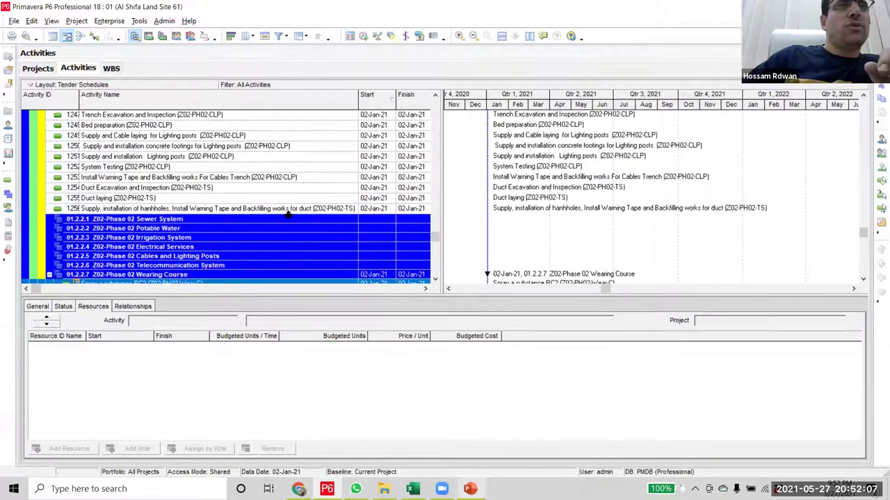
- Move the three duct activities under Telecommunication System (WBS 01.2.2.6)
left_click(209, 189)
left_click(224, 210, "shift")
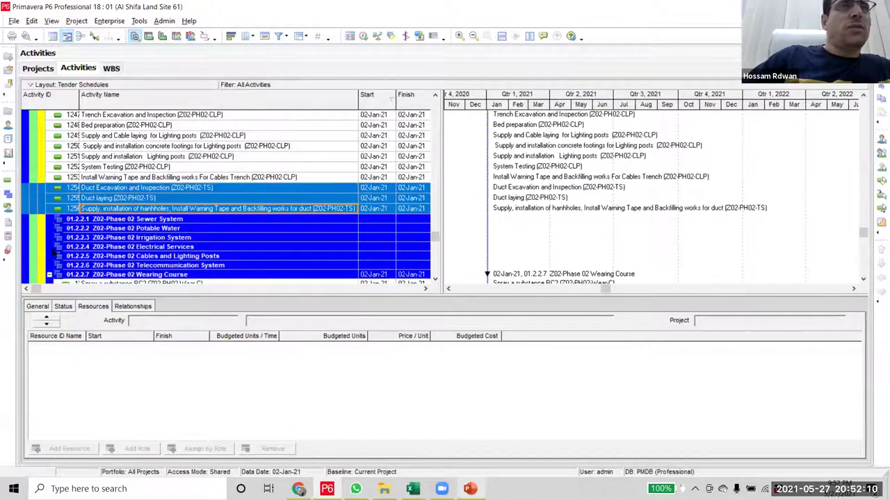
left_click_drag(31, 226, 35, 265)
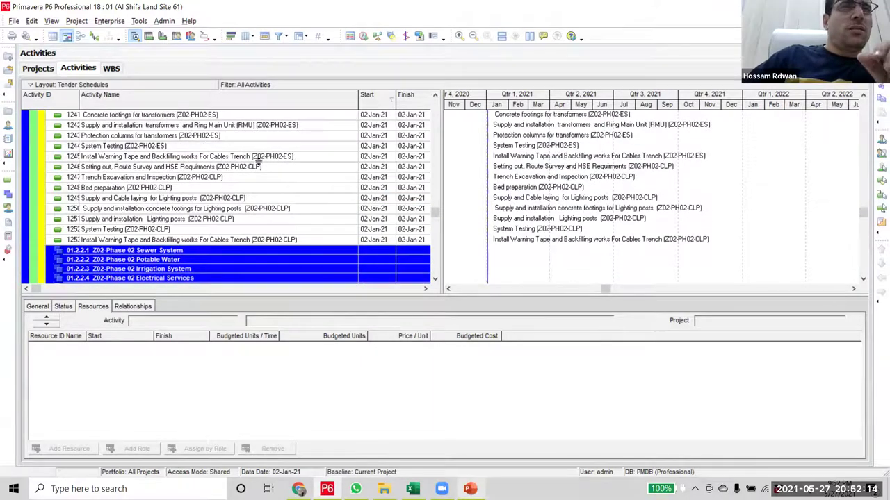
- Move the lighting-post activities under Cables and Lighting Posts (WBS 01.2.2.5)
scroll(265, 249, "down", 3)
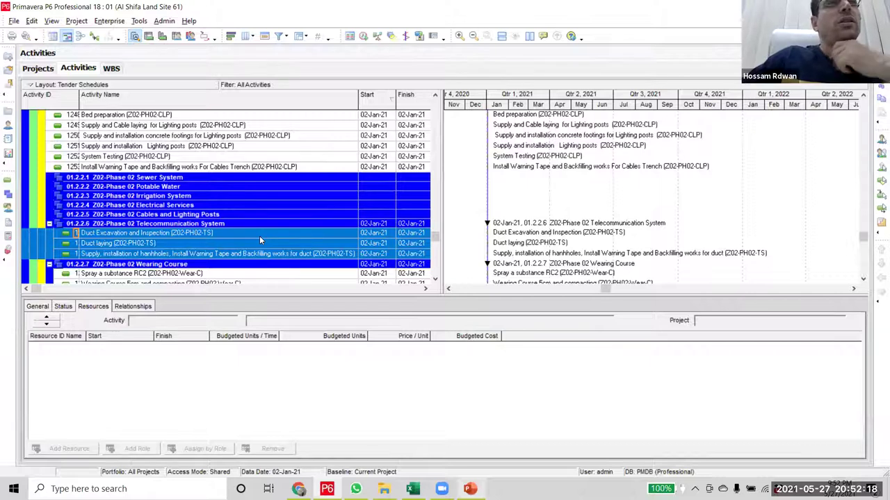
scroll(260, 239, "up", 2)
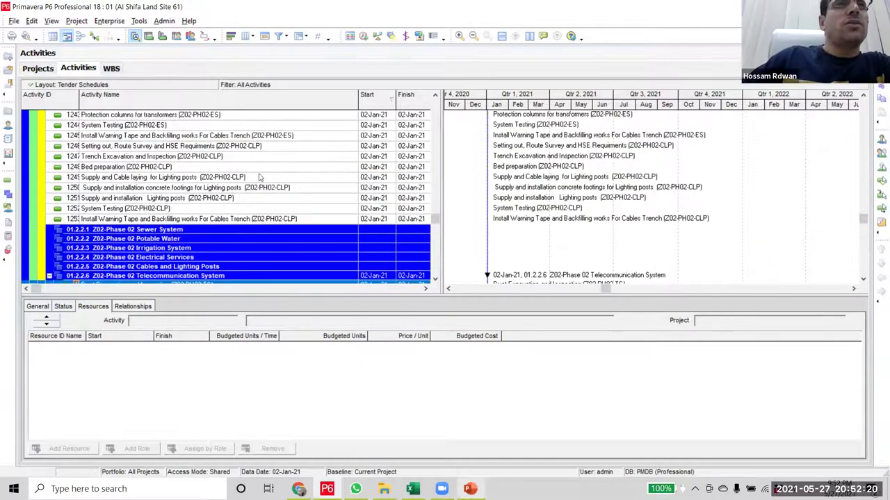
left_click(246, 148)
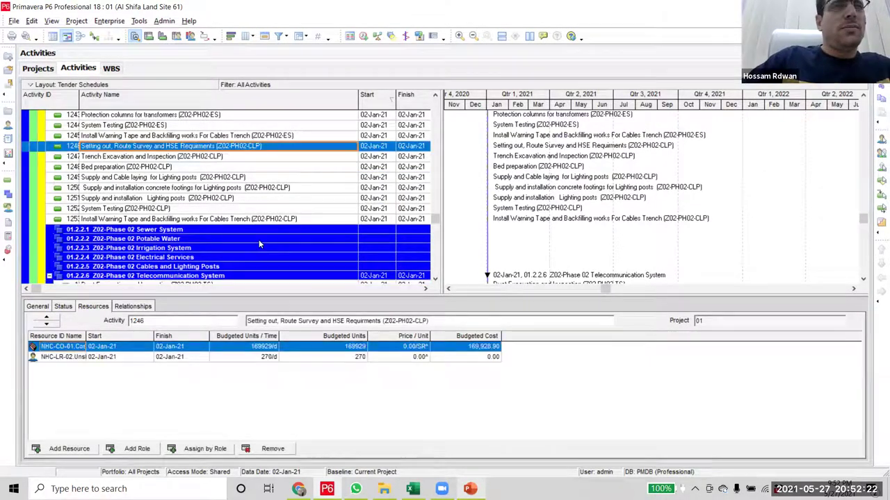
left_click(265, 220, "shift")
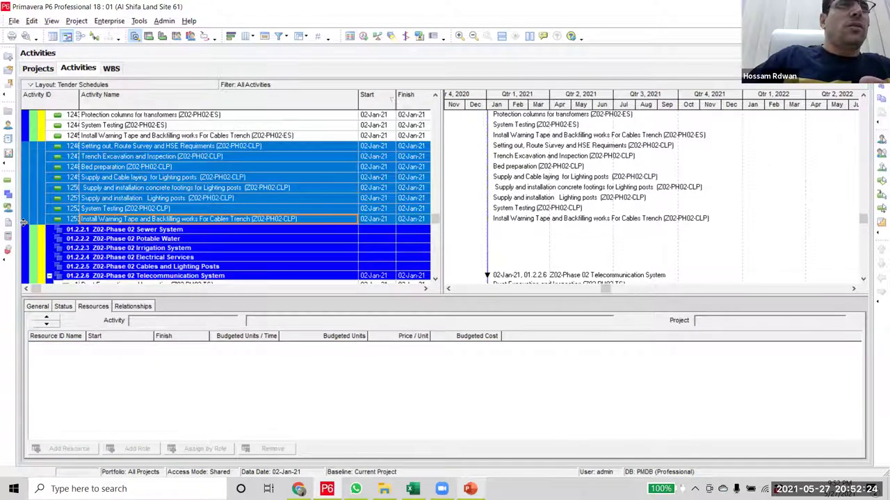
left_click_drag(29, 227, 31, 265)
- Move the electrical services activities under Electrical Services (WBS 01.2.2.4)
scroll(145, 243, "up", 1)
scroll(148, 260, "up", 2)
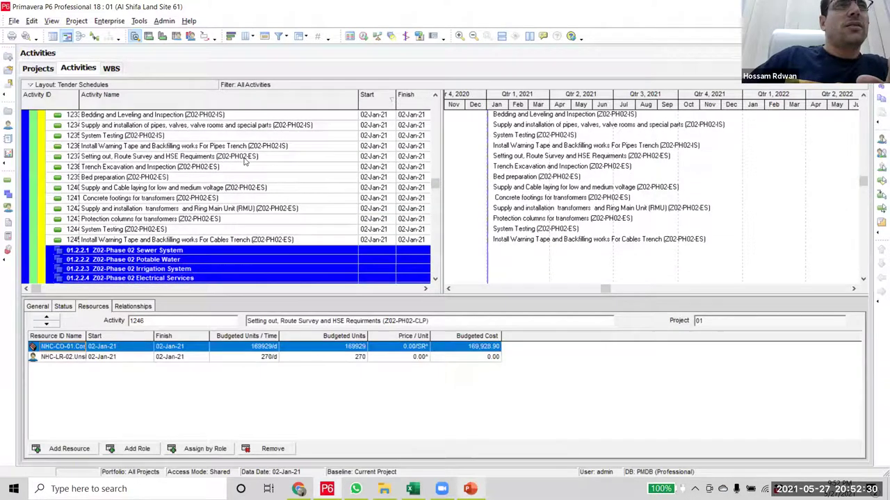
left_click(245, 158)
left_click(257, 240, "shift")
scroll(240, 250, "down", 2)
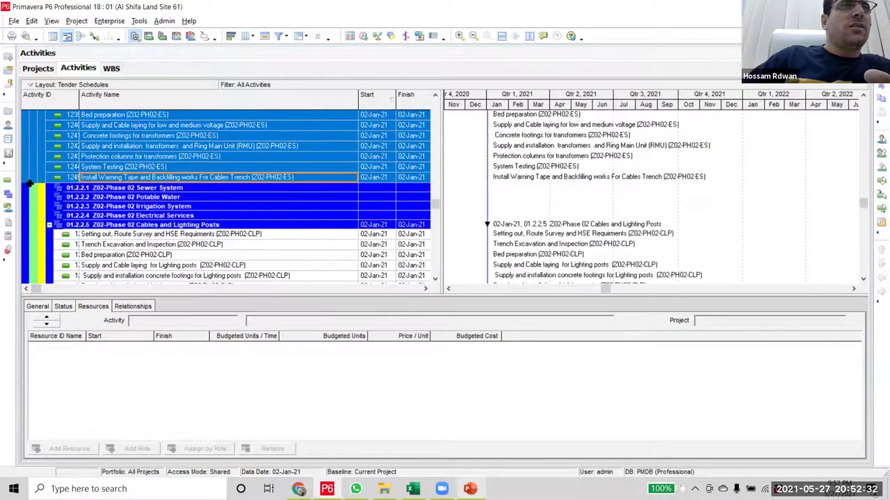
left_click_drag(36, 221, 37, 216)
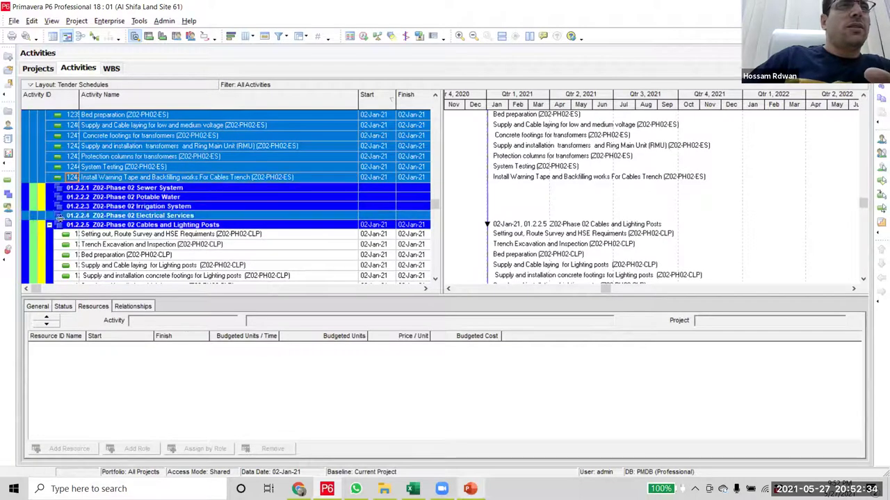
- Move the six irrigation activities under Irrigation System (WBS 01.2.2.3)
scroll(259, 174, "up", 2)
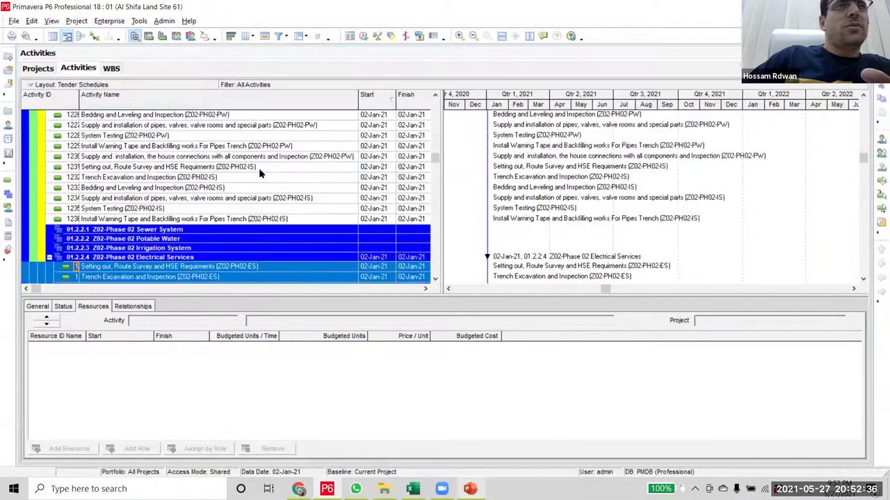
left_click(257, 168)
left_click(278, 219, "shift")
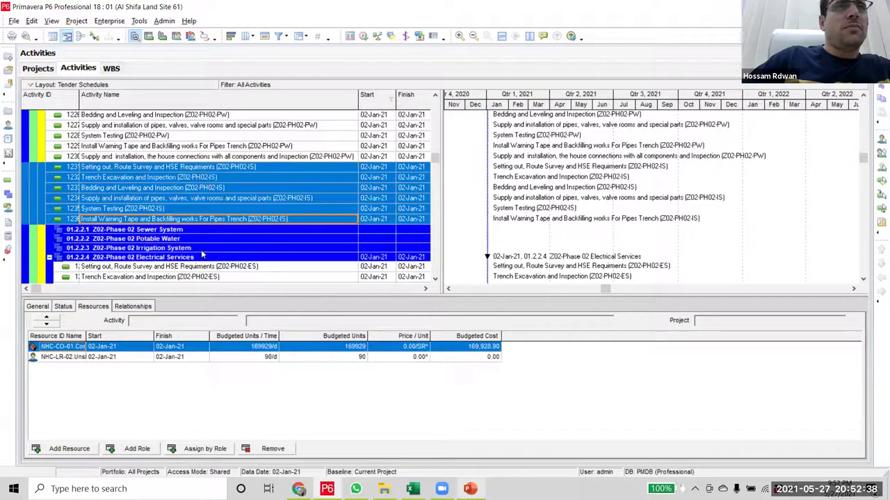
left_click(30, 248, "shift")
left_click_drag(31, 252, 32, 252)
- Move the six potable water activities under Potable Water (WBS 01.2.2.2)
scroll(278, 194, "up", 3)
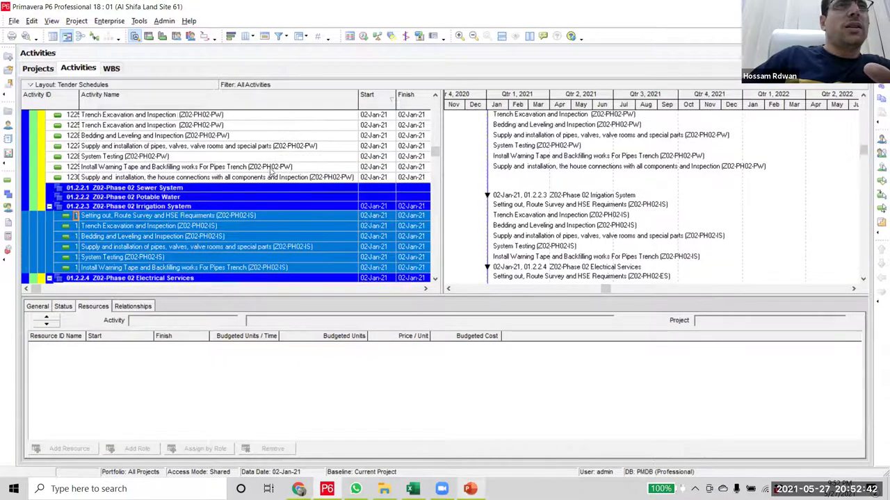
left_click(285, 167)
scroll(288, 172, "down", 2)
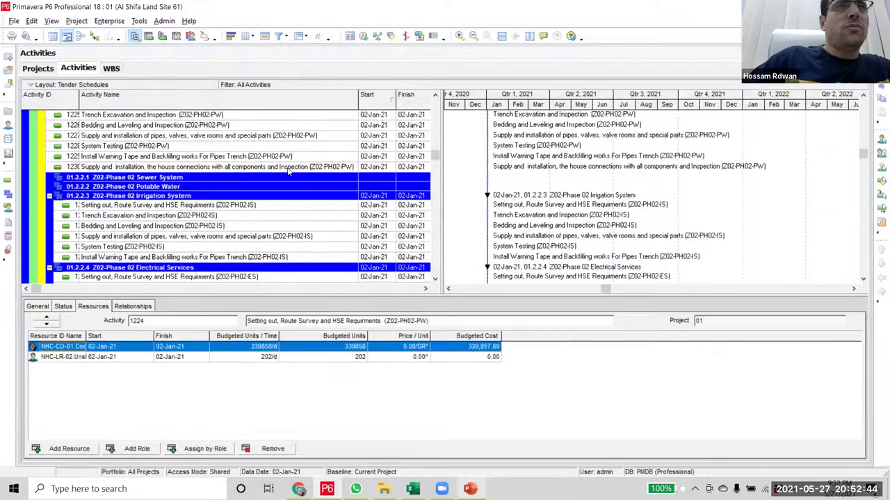
left_click(28, 168, "shift")
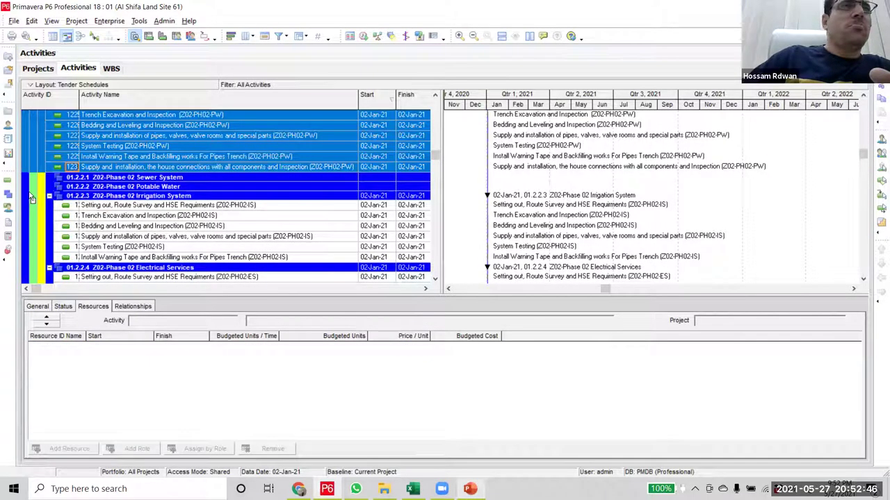
left_click_drag(32, 193, 31, 186)
- Move the sewer system activities under Sewer System (WBS 01.2.2.1), then collapse Z02-Phase 02
scroll(167, 292, "up", 2)
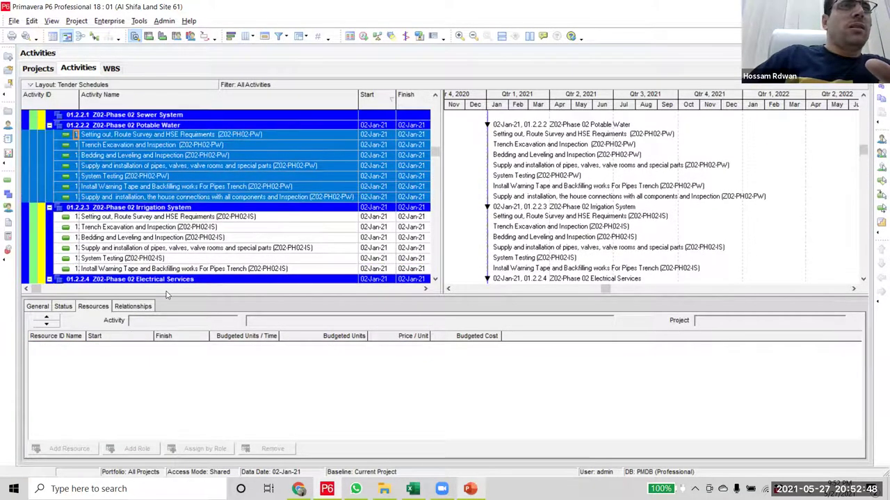
scroll(212, 167, "up", 2)
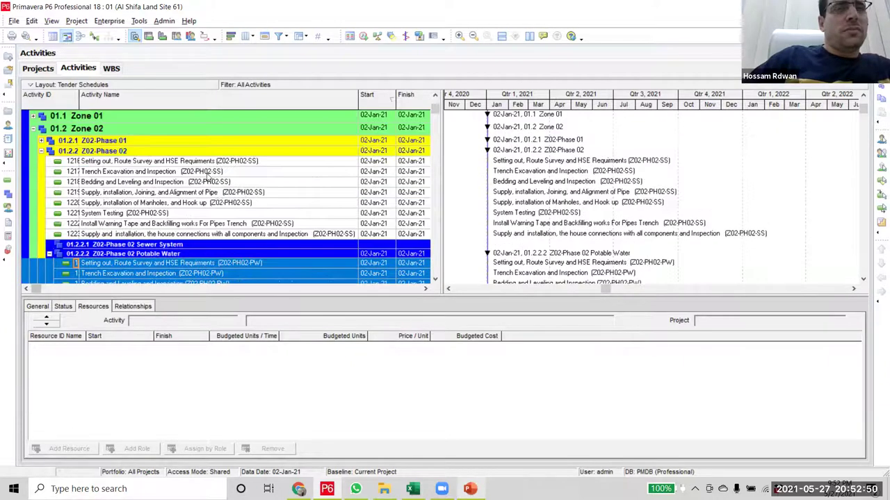
left_click(208, 161)
left_click(119, 234, "shift")
scroll(119, 234, "down", 2)
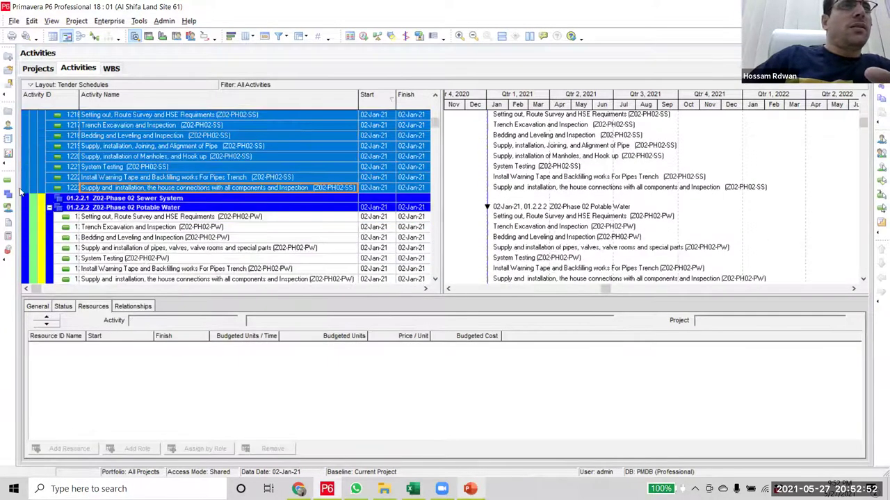
left_click_drag(31, 189, 114, 249)
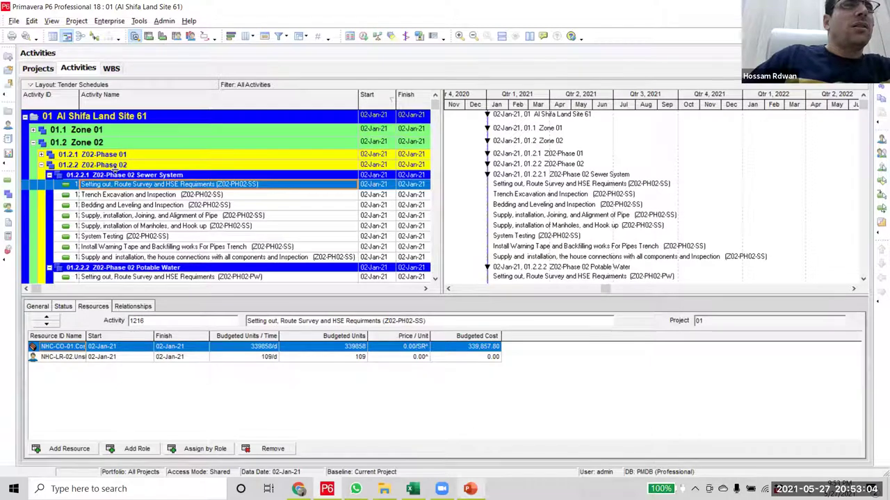
double_click(115, 165)
left_click(69, 175)
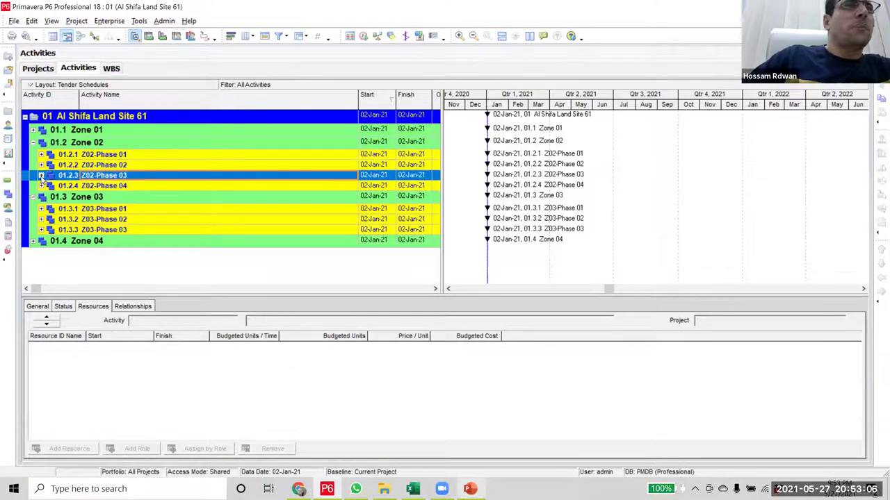
- Expand Z02-Phase 03 and move its two wearing course activities under Wearing Course
left_click(41, 176)
scroll(177, 276, "down", 10)
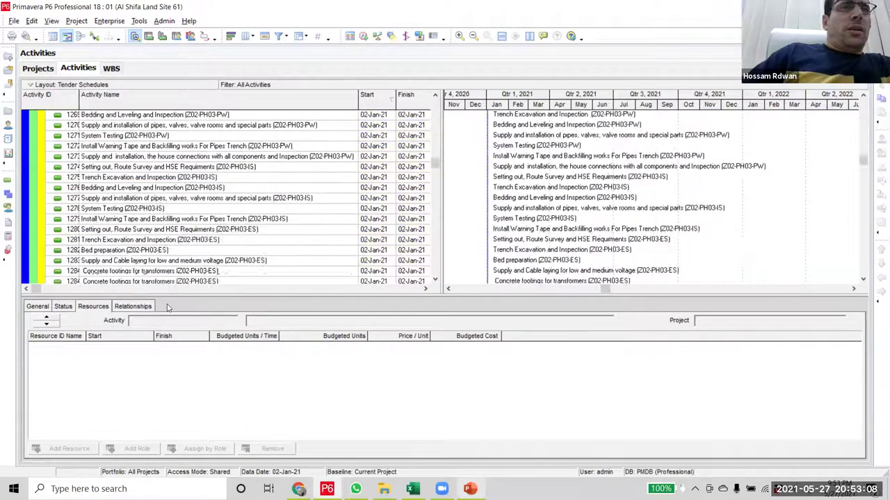
scroll(174, 271, "down", 10)
left_click(184, 188)
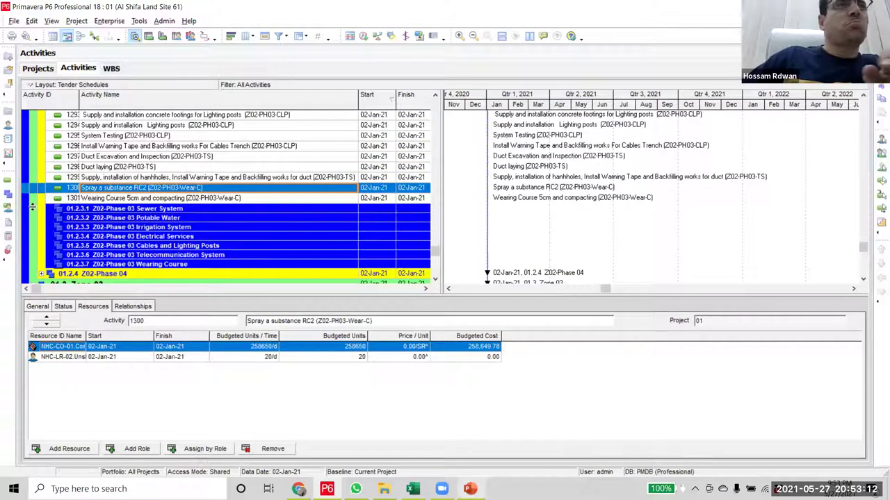
left_click(41, 198, "shift")
scroll(42, 199, "down", 2)
left_click_drag(27, 160, 37, 230)
- Move the three Phase 03 duct activities under Telecommunication System
scroll(229, 196, "up", 2)
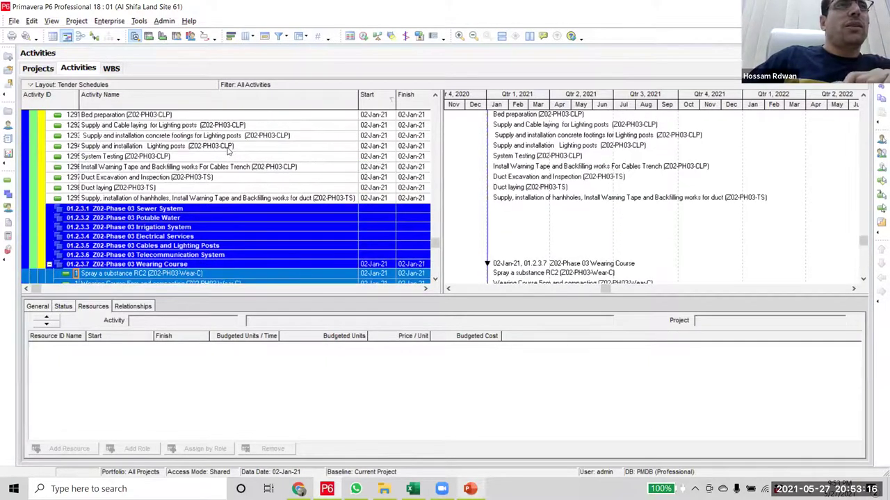
left_click(210, 178)
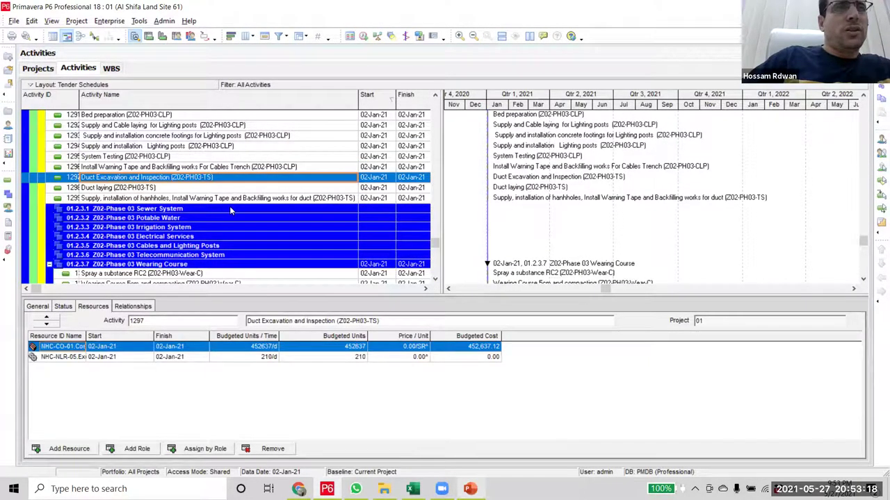
left_click(26, 200, "shift")
left_click_drag(26, 200, 31, 253)
- Move the Phase 03 lighting-post activities under Cables and Lighting Posts
scroll(231, 169, "up", 2)
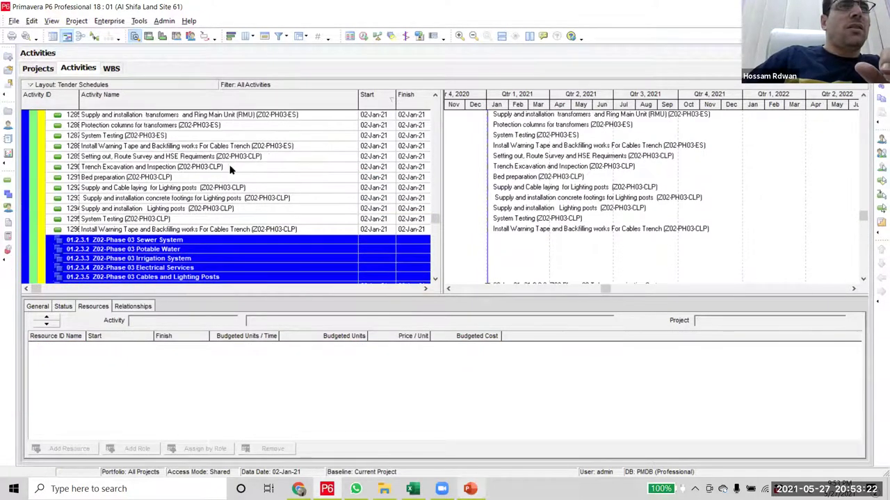
left_click(241, 158)
scroll(233, 198, "down", 2)
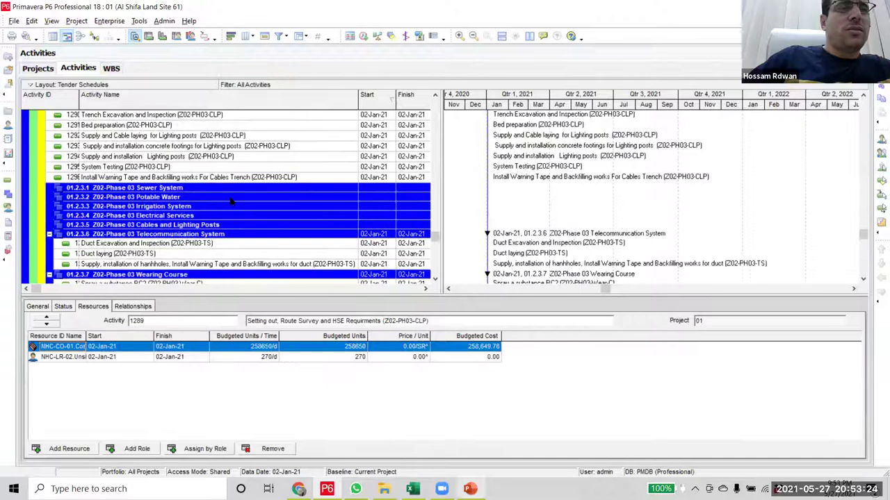
left_click(261, 178, "shift")
left_click_drag(35, 185, 34, 224)
- Move the Phase 03 electrical activities under Electrical Services
scroll(174, 209, "up", 2)
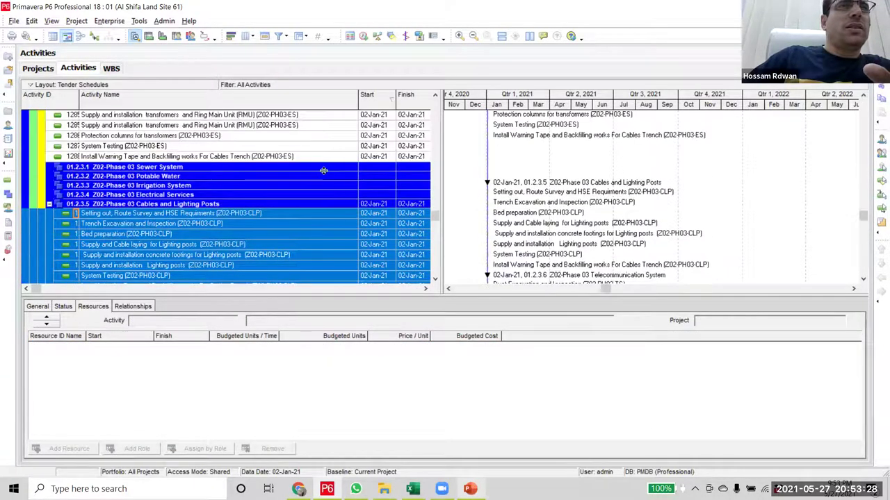
left_click(243, 173)
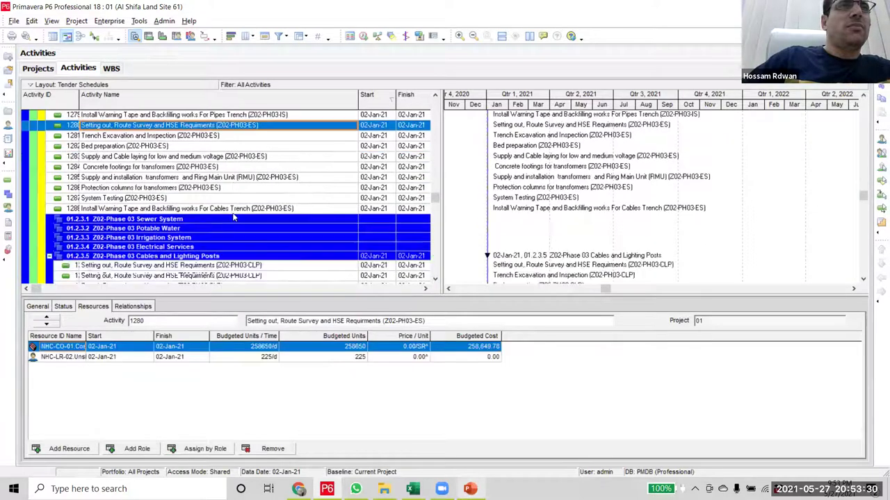
left_click_drag(283, 169, 208, 116)
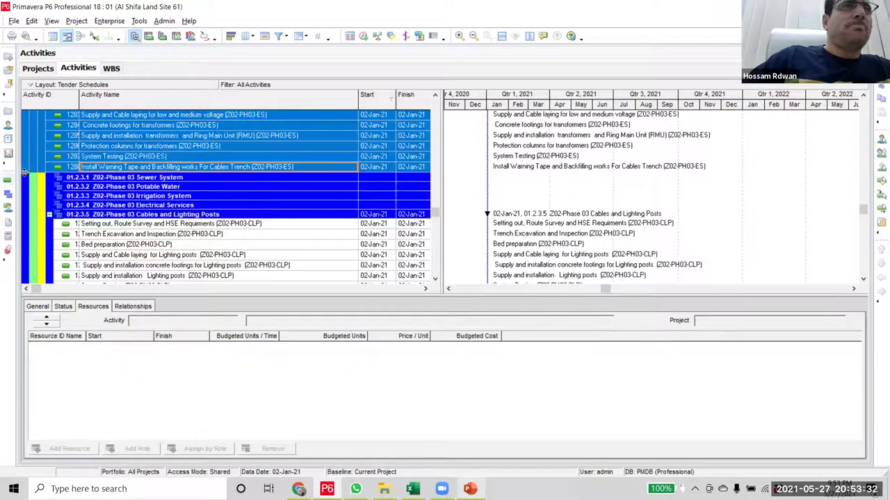
left_click_drag(27, 192, 29, 207)
- Move the Phase 03 irrigation activities under 01.2.3.3 Irrigation System
scroll(269, 165, "up", 2)
scroll(262, 167, "up", 2)
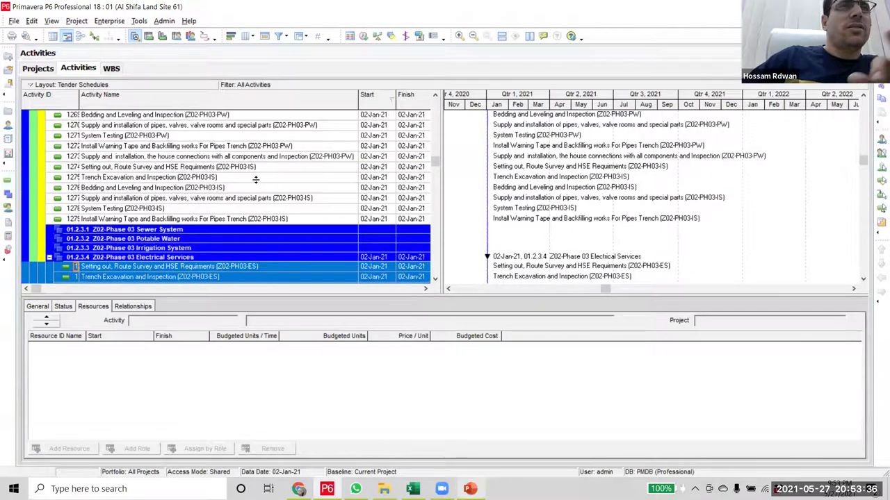
left_click(256, 179)
scroll(255, 175, "down", 2)
left_click_drag(285, 168, 208, 137)
scroll(24, 132, "down", 1)
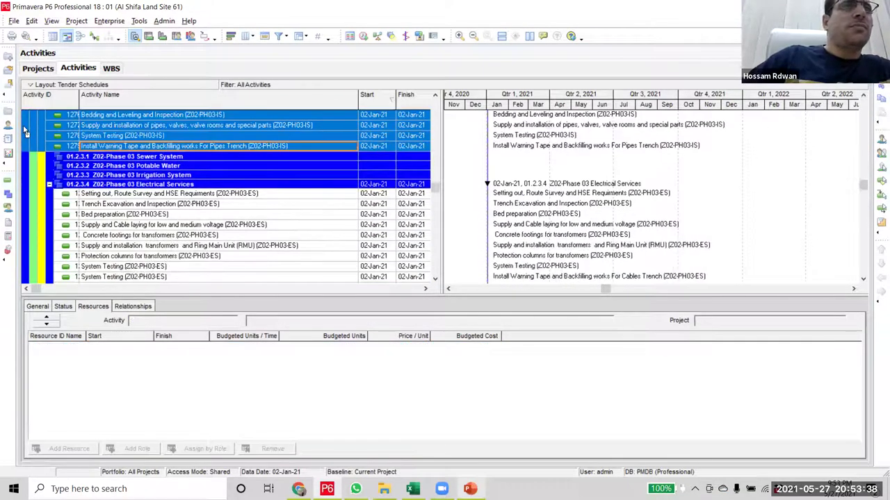
scroll(25, 132, "down", 2)
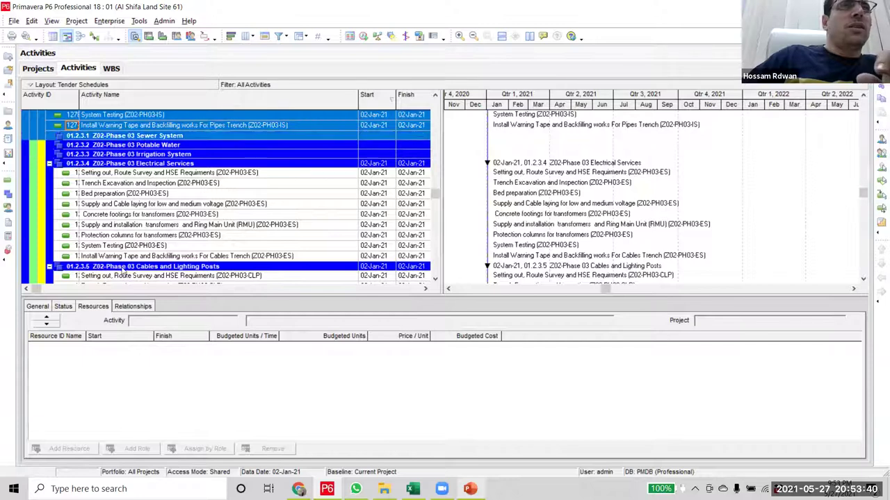
scroll(238, 263, "up", 5)
scroll(255, 171, "down", 1)
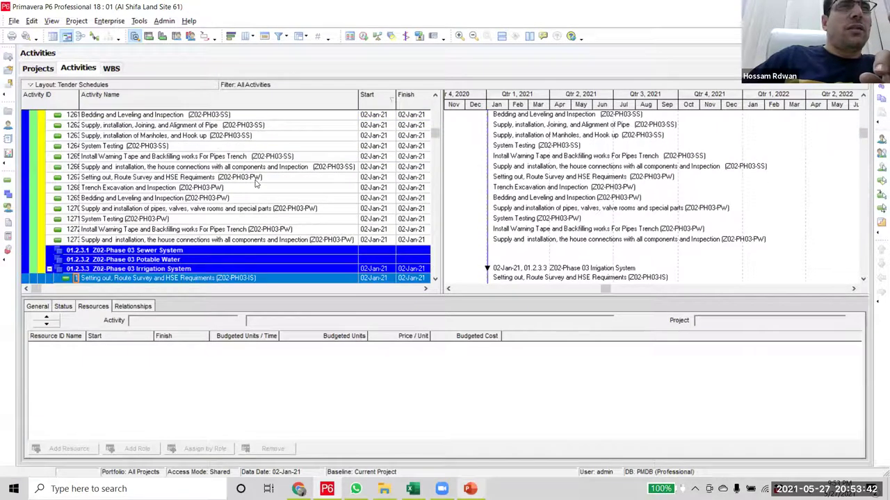
- Move all Phase 03 potable water activities under 01.2.3.2 Potable Water
left_click(255, 177)
scroll(253, 200, "down", 2)
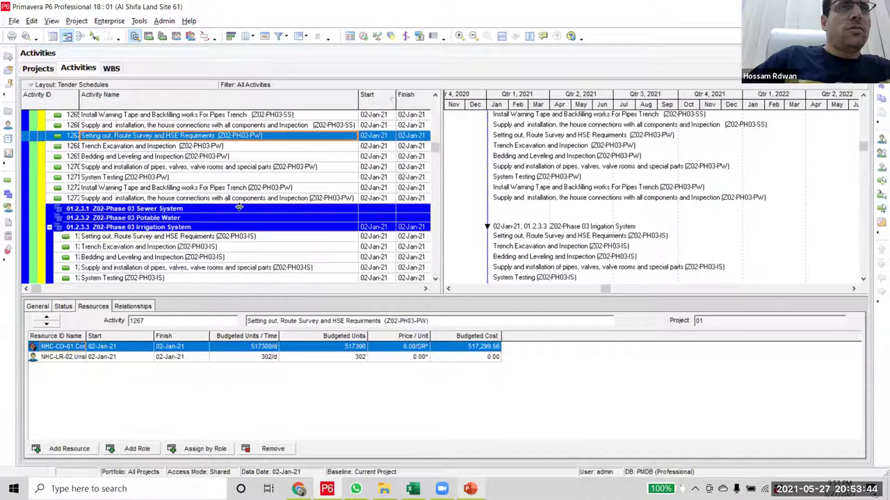
left_click(239, 200, "shift")
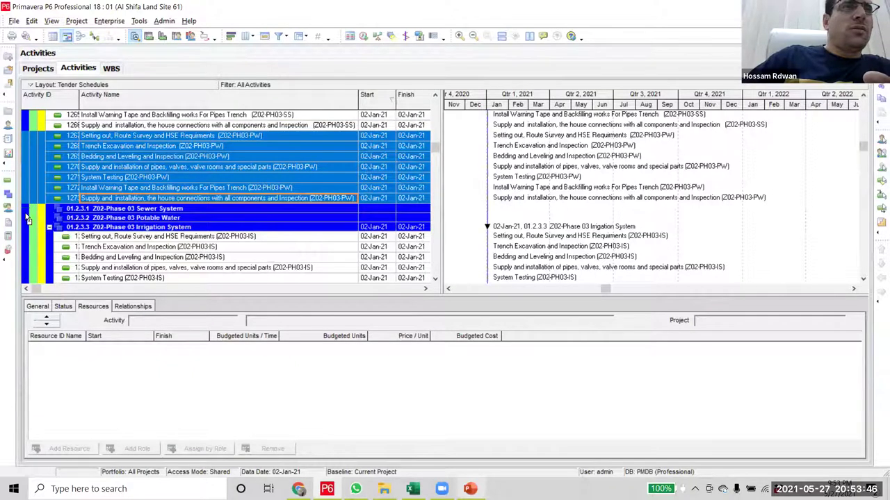
left_click_drag(28, 219, 29, 223)
- Select the eight Phase 03 sewer activities, from 1259, for 01.2.3.1 Sewer System
scroll(205, 202, "up", 3)
left_click(210, 185)
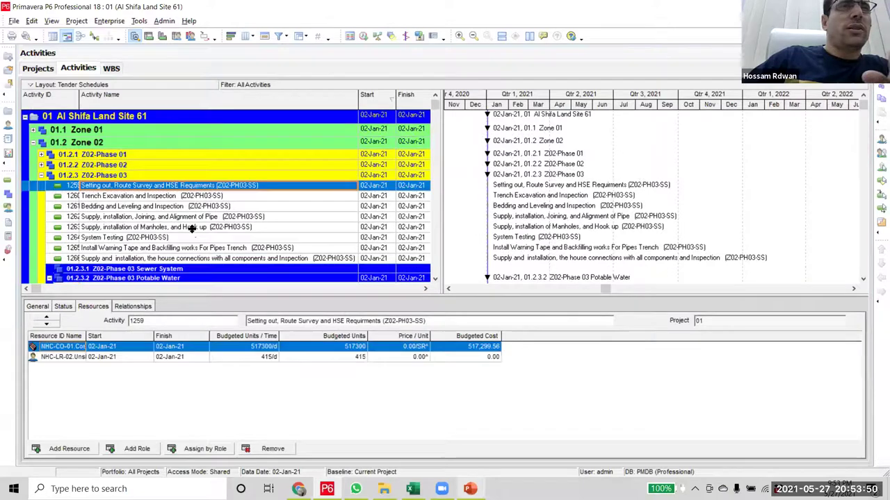
scroll(192, 229, "down", 3)
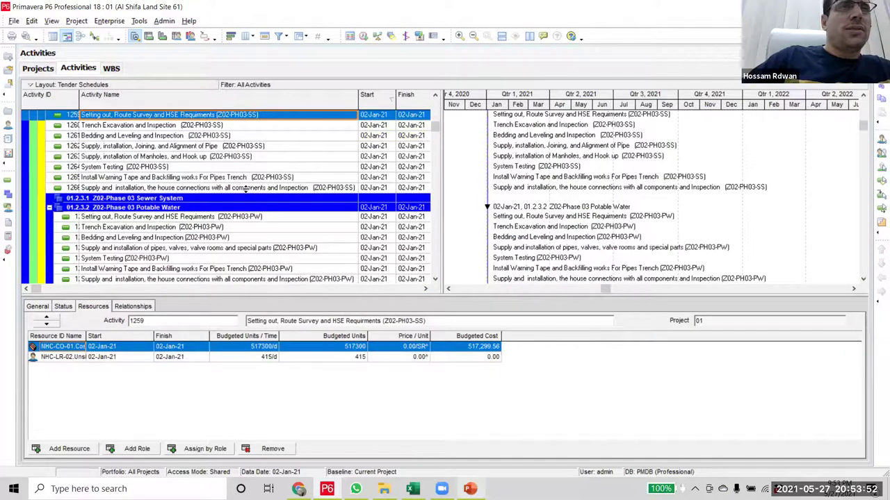
left_click(31, 187, "shift")
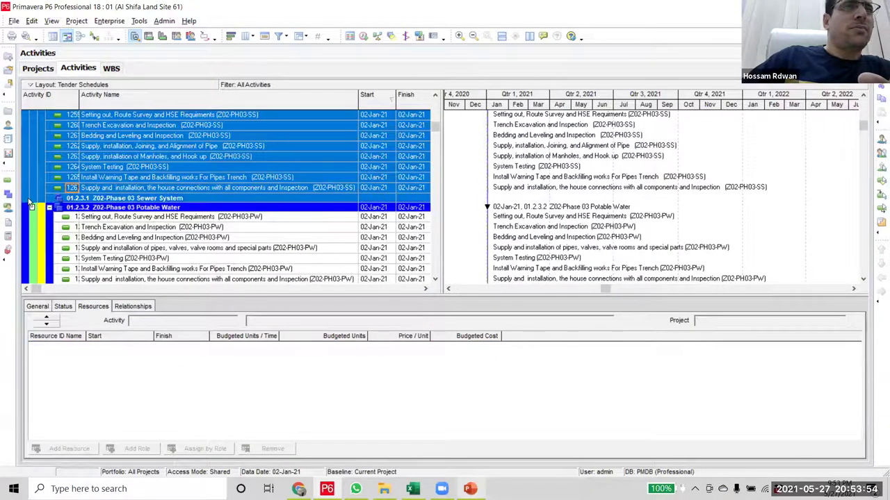
scroll(67, 256, "down", 4)
scroll(69, 256, "down", 2)
scroll(55, 195, "up", 6)
scroll(47, 136, "up", 2)
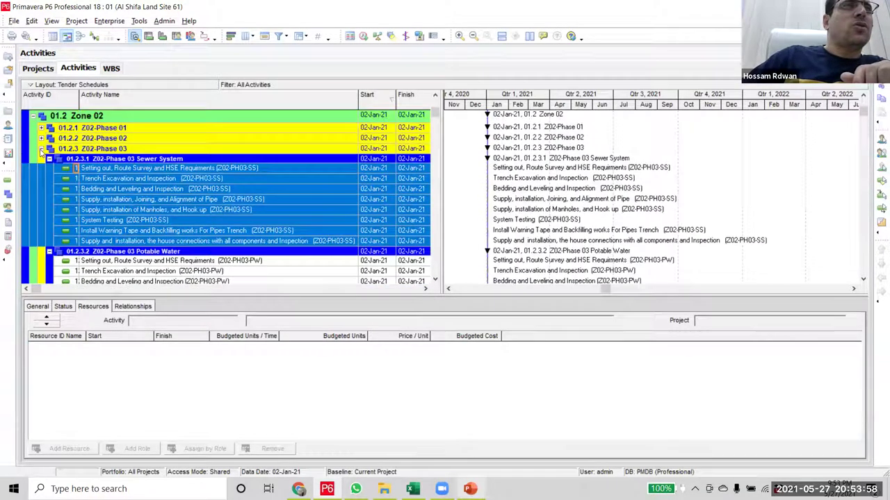
left_click(125, 186)
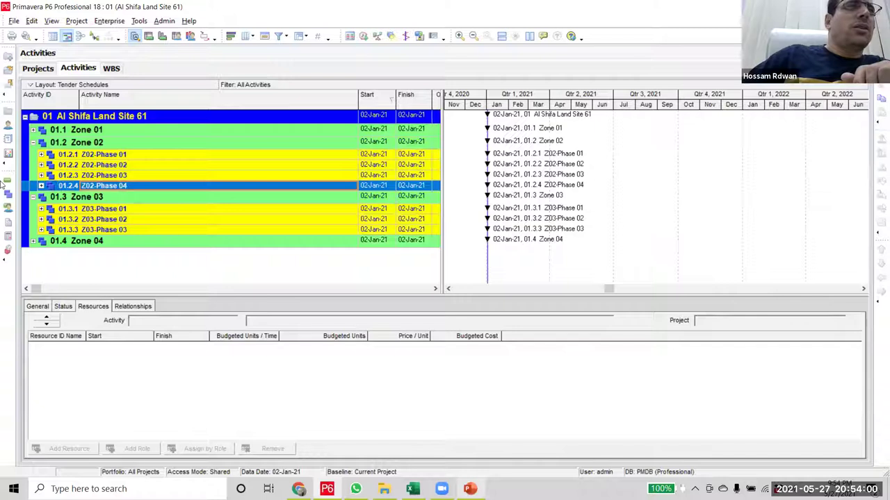
- Expand Z02-Phase 04 and move Spray RC2 and Wearing Course 5cm under 01.2.4.7 Wearing Course
left_click(41, 185)
scroll(115, 230, "down", 3)
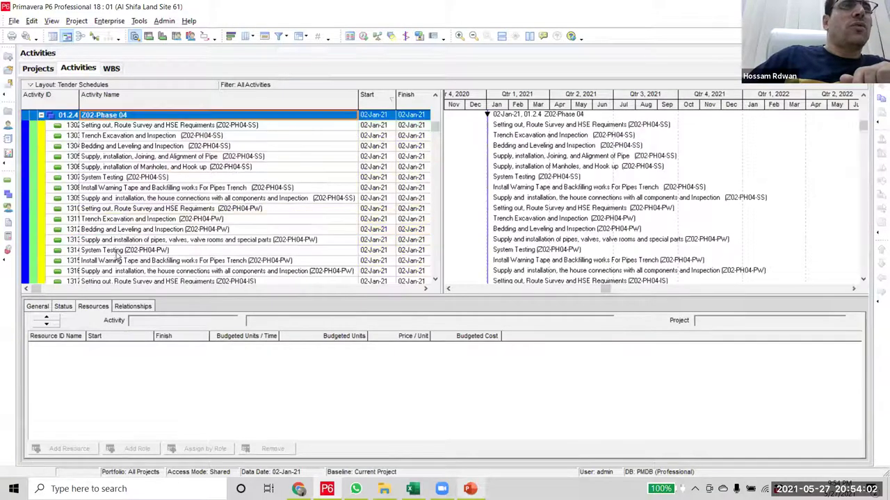
scroll(119, 261, "down", 8)
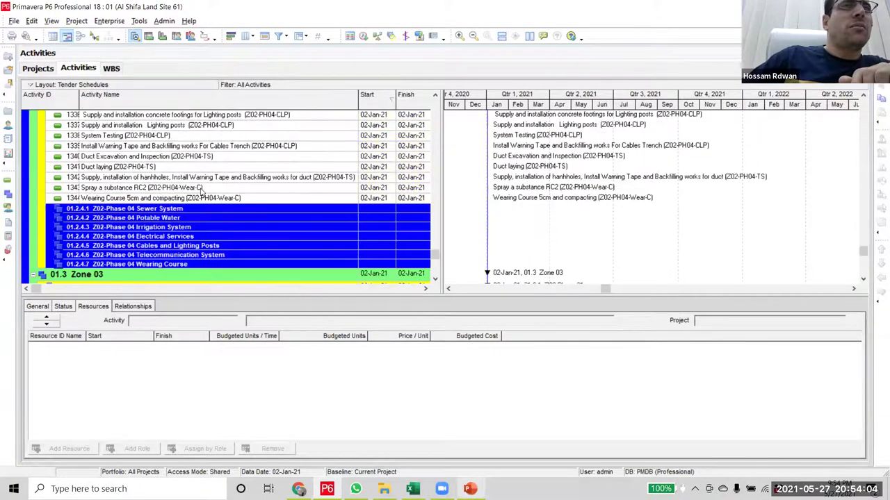
left_click(203, 189)
left_click(217, 200, "shift")
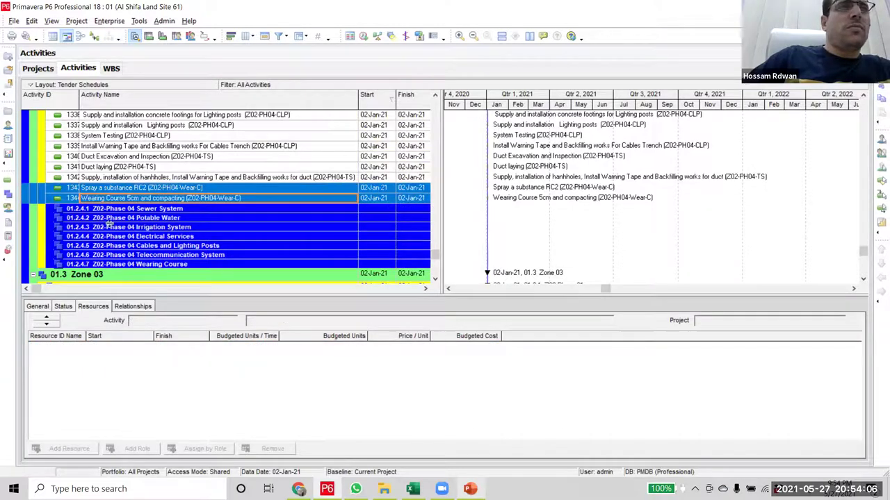
left_click_drag(25, 203, 99, 271)
- Move the three Phase 04 telecom activities under Telecommunication System
scroll(216, 214, "up", 3)
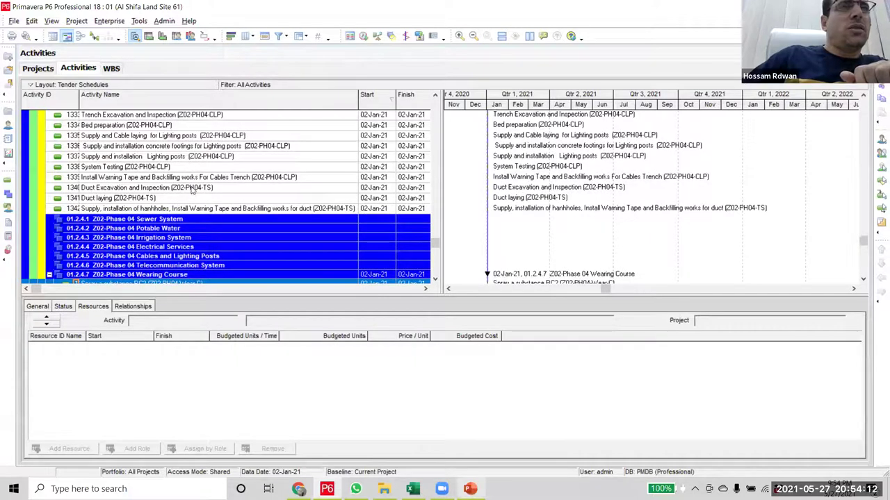
left_click(194, 189)
left_click(207, 209, "shift")
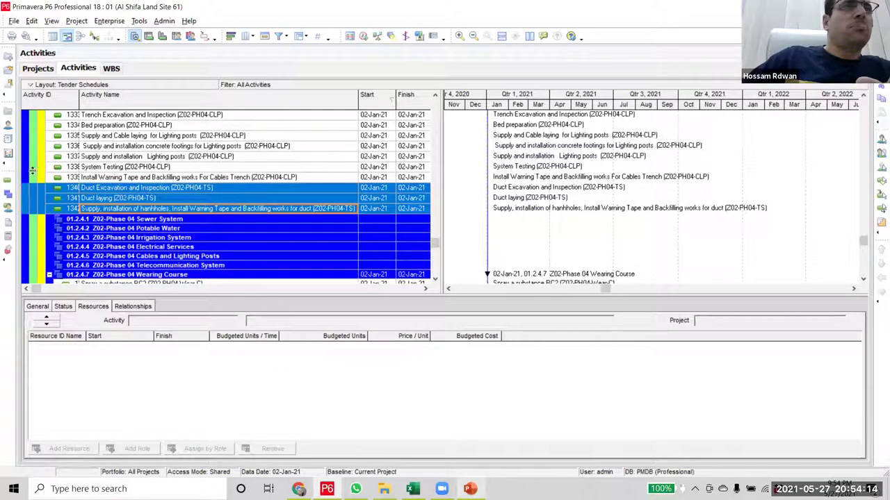
scroll(28, 174, "down", 4)
left_click_drag(28, 174, 39, 227)
- Select all Phase 04 cables and lighting activities
scroll(74, 254, "up", 5)
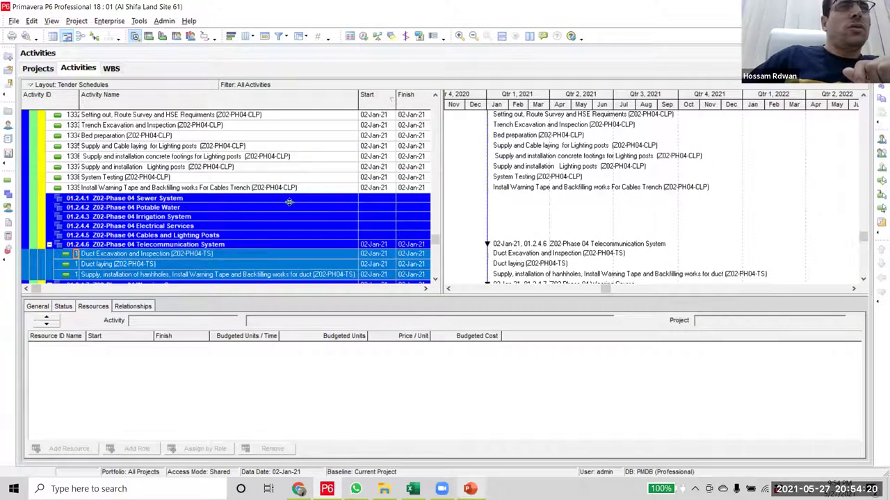
scroll(202, 144, "up", 4)
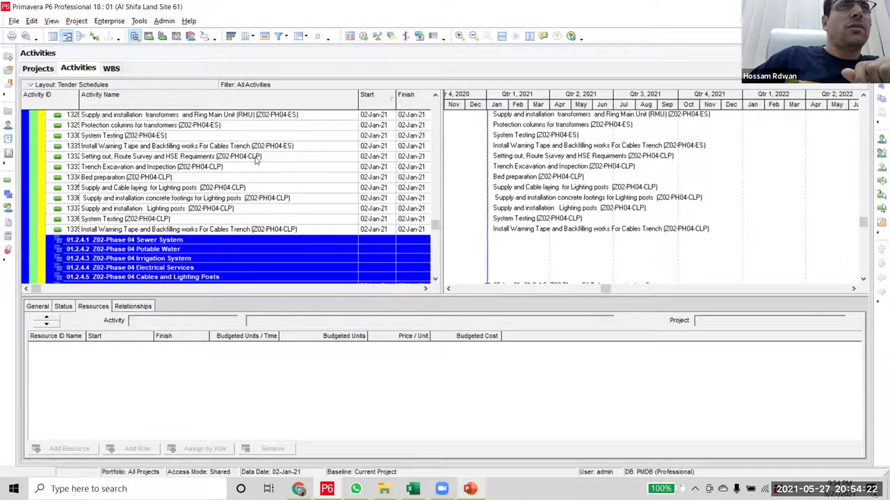
left_click(255, 159)
scroll(236, 219, "down", 5)
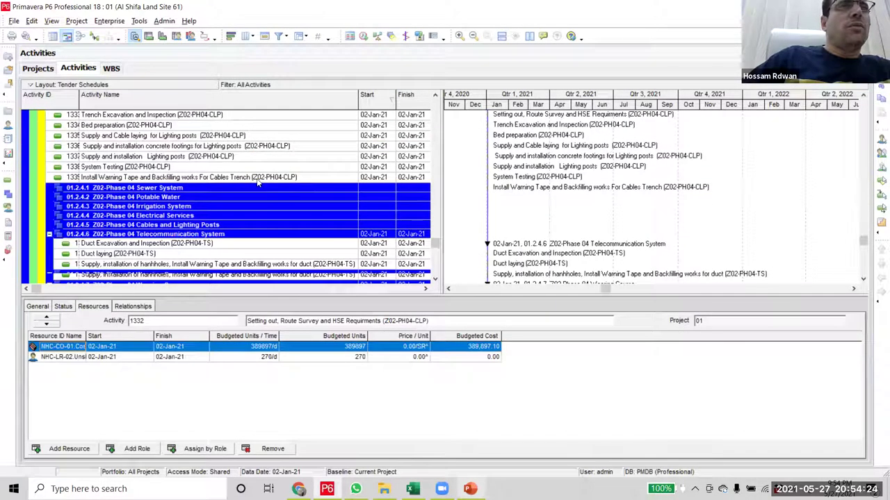
left_click(24, 187, "shift")
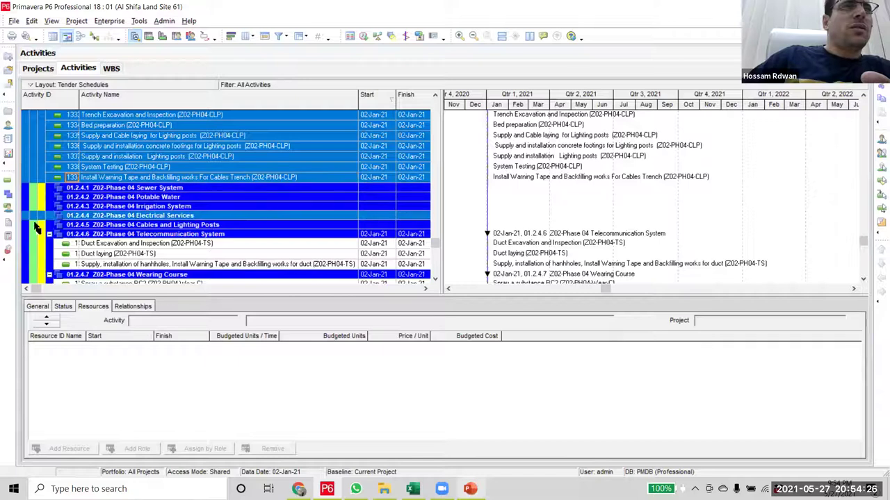
scroll(249, 165, "up", 3)
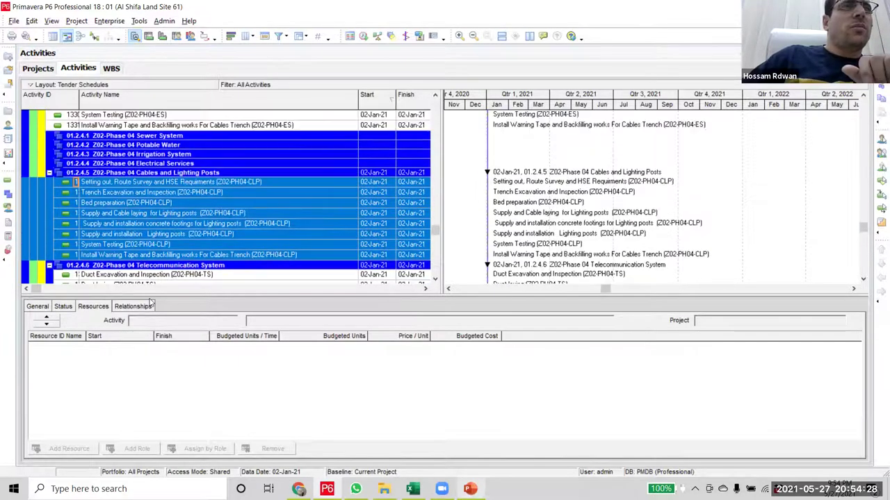
scroll(249, 165, "up", 3)
- Move electrical activities 1323–1331 under 01.2.4.4 Electrical Services
left_click(250, 136)
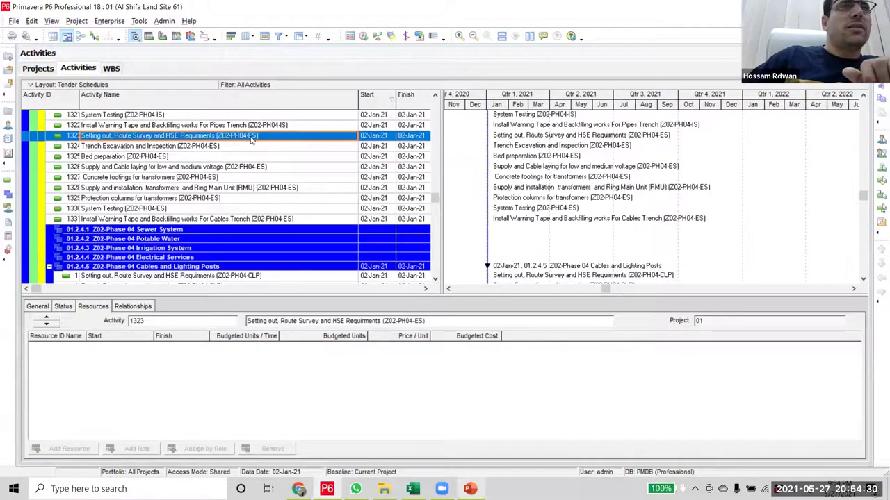
left_click(264, 220, "shift")
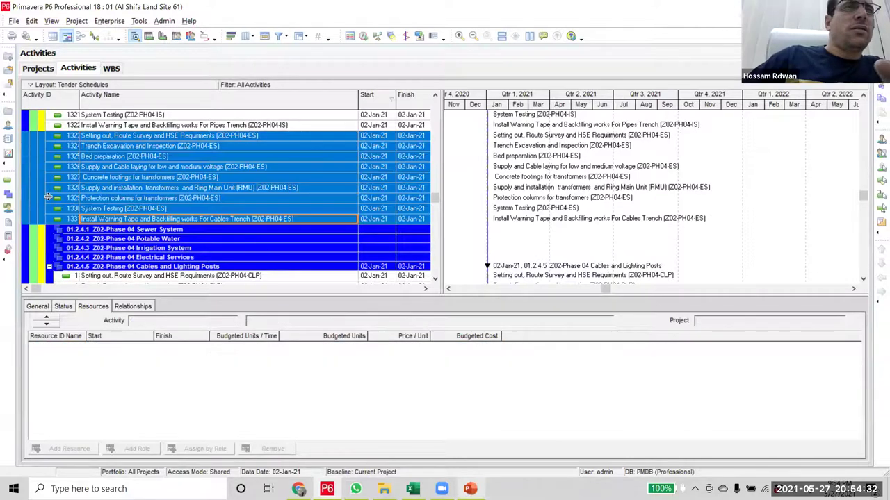
scroll(265, 244, "down", 2)
left_click_drag(28, 177, 34, 201)
- Move the six irrigation activities, from 1317, under 01.2.4.3 Irrigation System
scroll(209, 243, "up", 4)
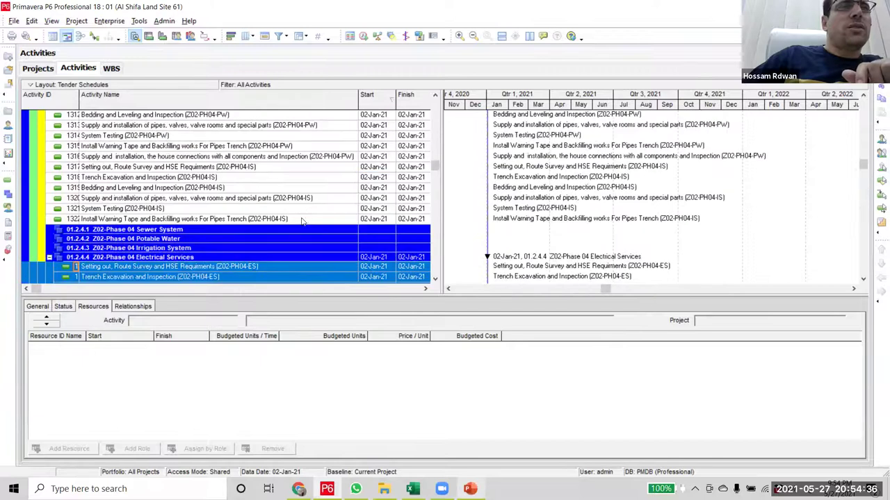
scroll(240, 139, "down", 3)
scroll(247, 158, "up", 2)
left_click(249, 156)
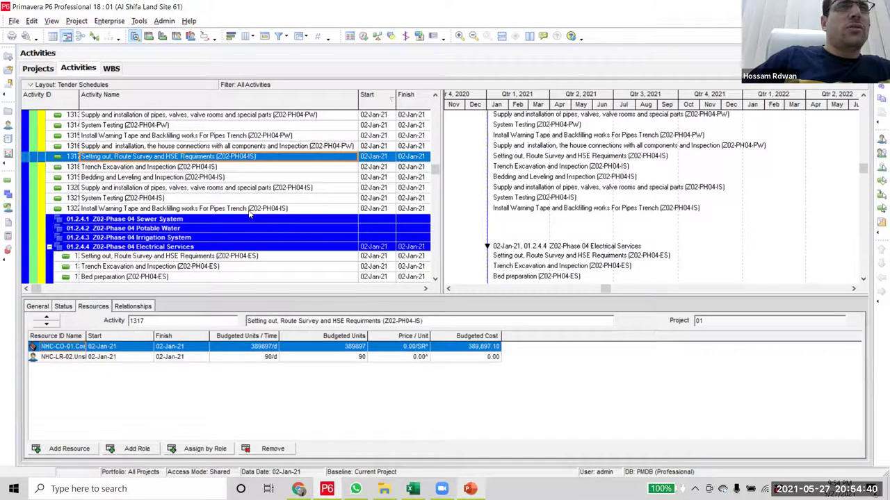
left_click(251, 209, "shift")
left_click_drag(28, 240, 236, 232)
- Move potable water activities 1310–1316 under 01.2.4.2 Potable Water
scroll(243, 209, "up", 4)
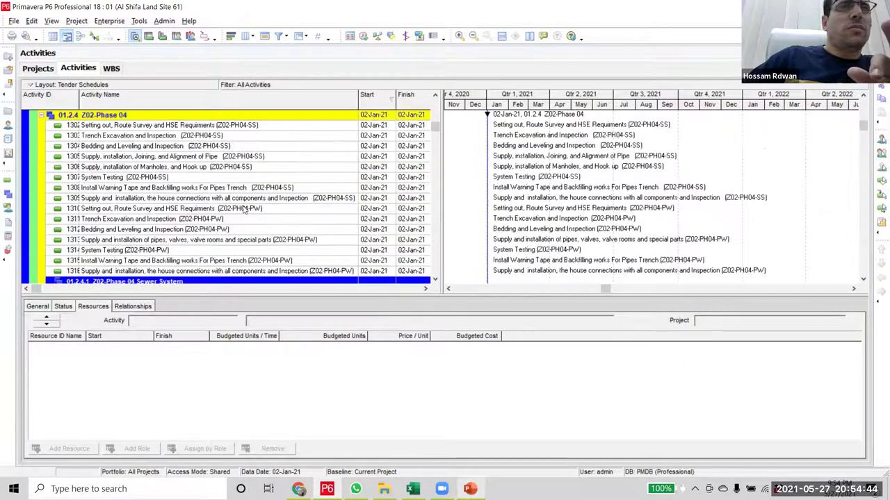
left_click(278, 210)
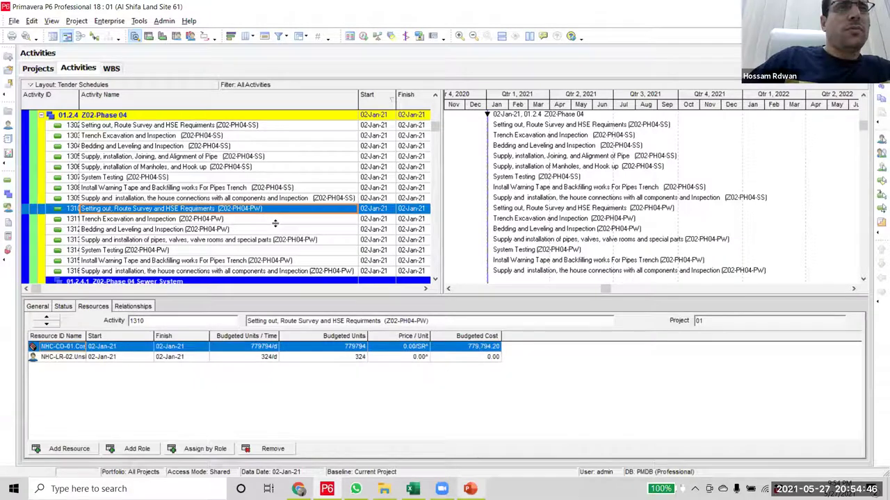
scroll(278, 223, "down", 2)
left_click(27, 219, "shift")
left_click_drag(28, 223, 27, 240)
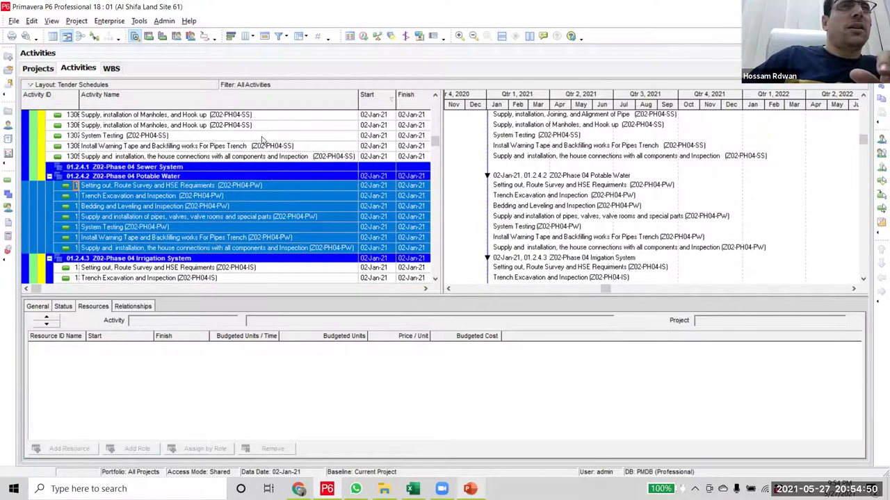
- Move the eight sewer activities 1302–1309 under 01.2.4.1 Sewer System
scroll(261, 139, "up", 2)
left_click(260, 136)
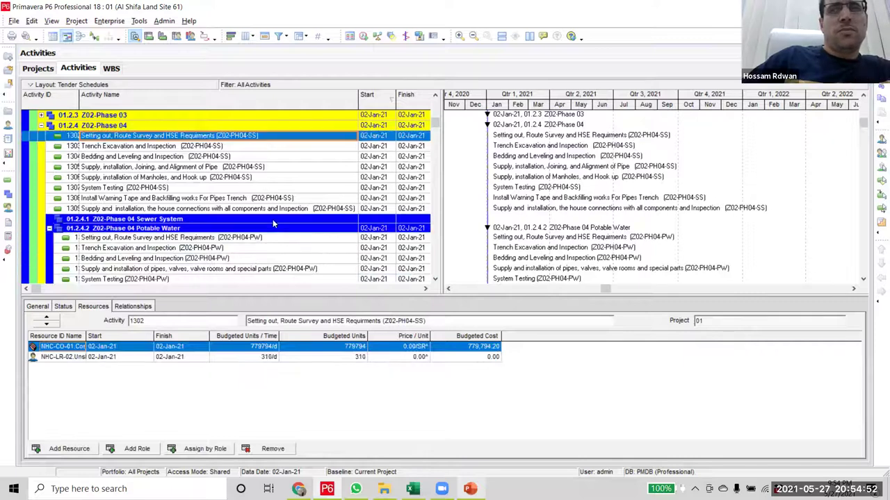
left_click(255, 209, "shift")
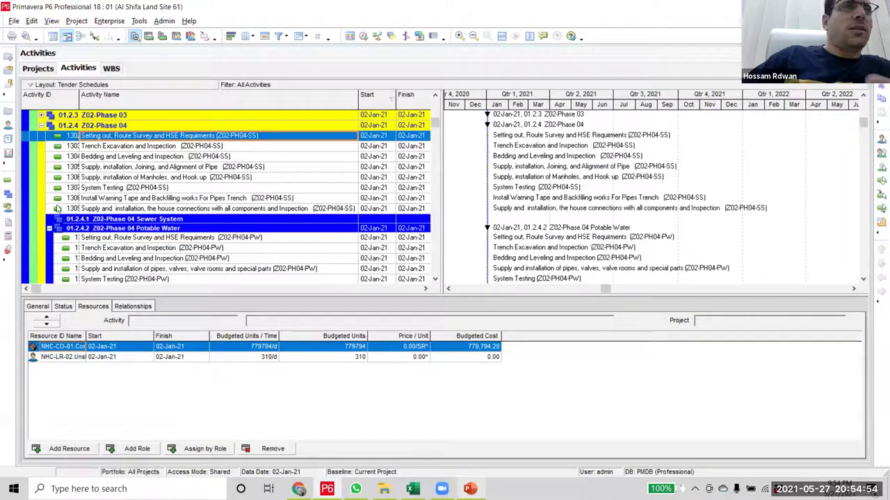
left_click(24, 208)
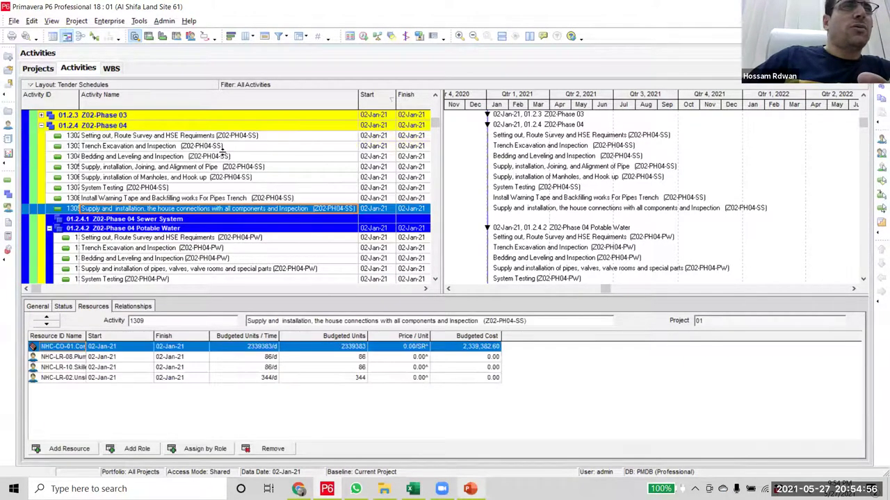
left_click(226, 138)
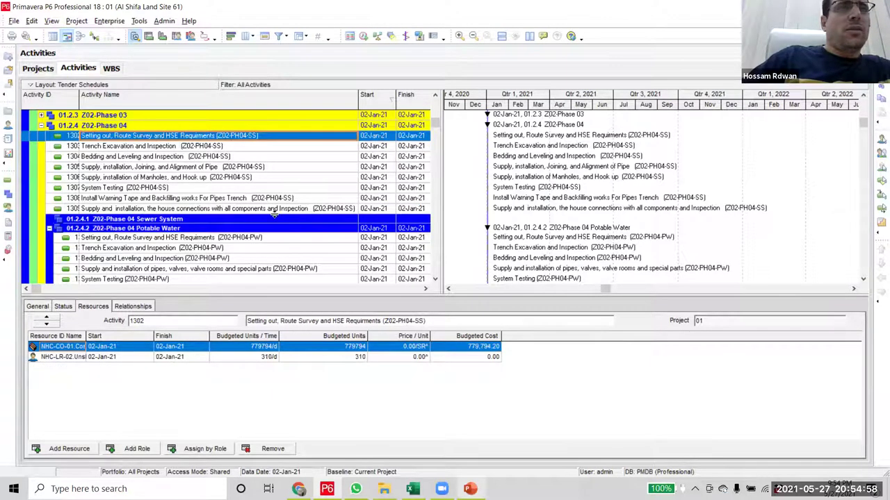
left_click(275, 210, "shift")
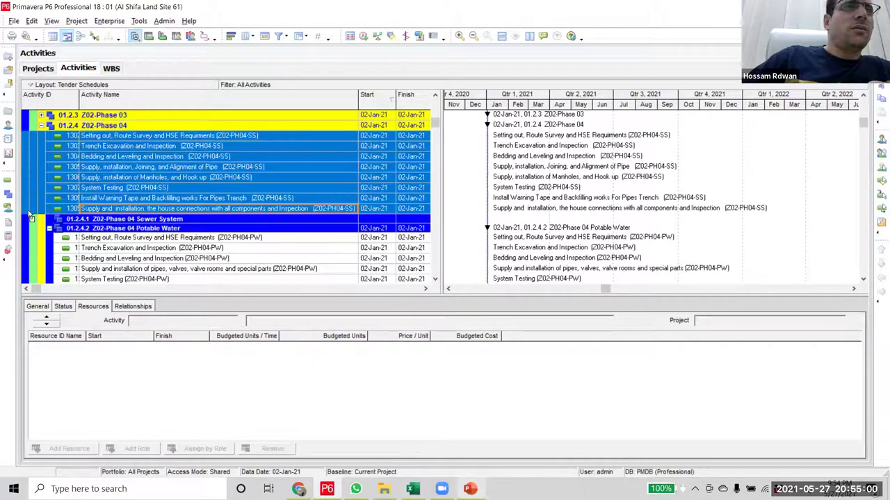
left_click_drag(31, 229, 31, 220)
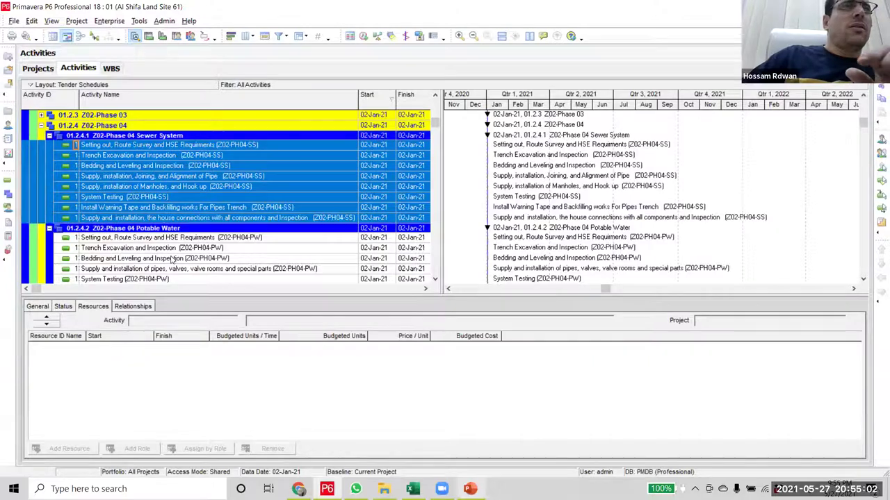
left_click(39, 188)
scroll(40, 189, "up", 3)
- Collapse Z02-Phase 04 and expand Z03-Phase 01 to list its activities
left_click(42, 185)
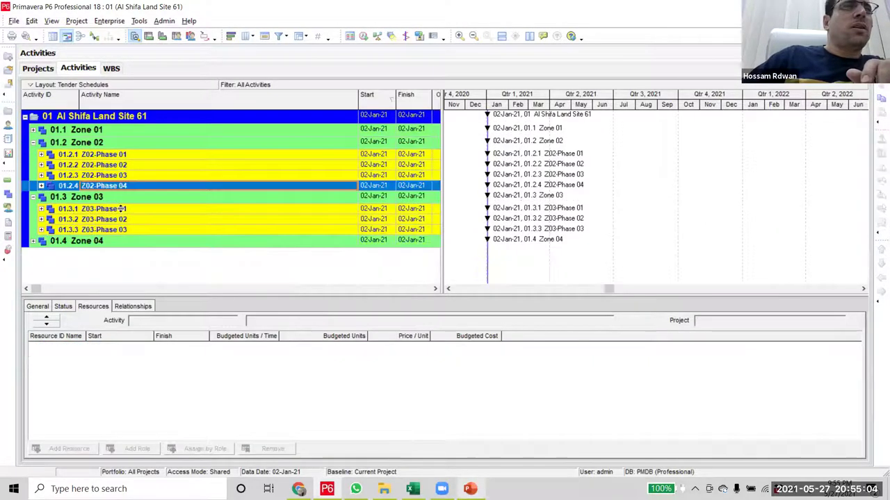
left_click(130, 211)
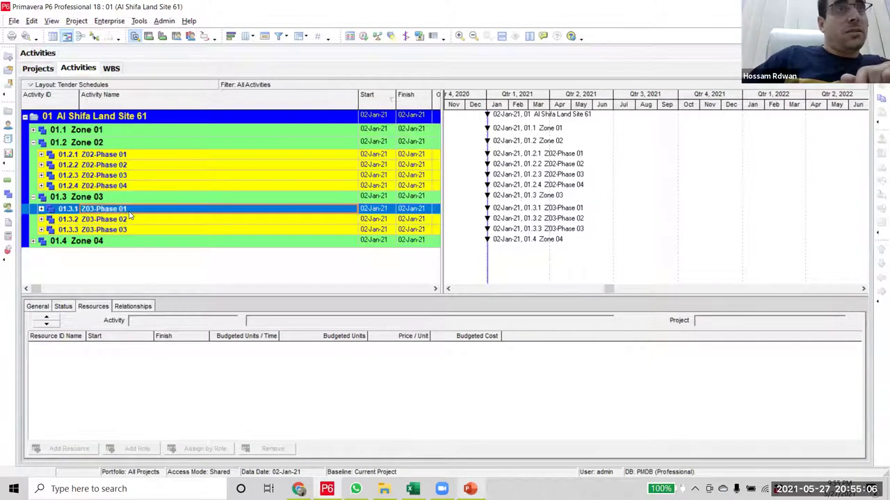
left_click(117, 230)
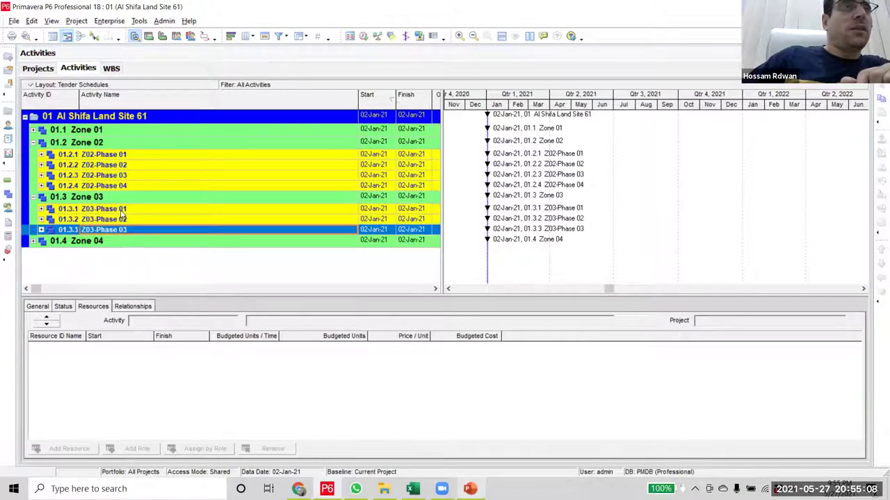
left_click(121, 212)
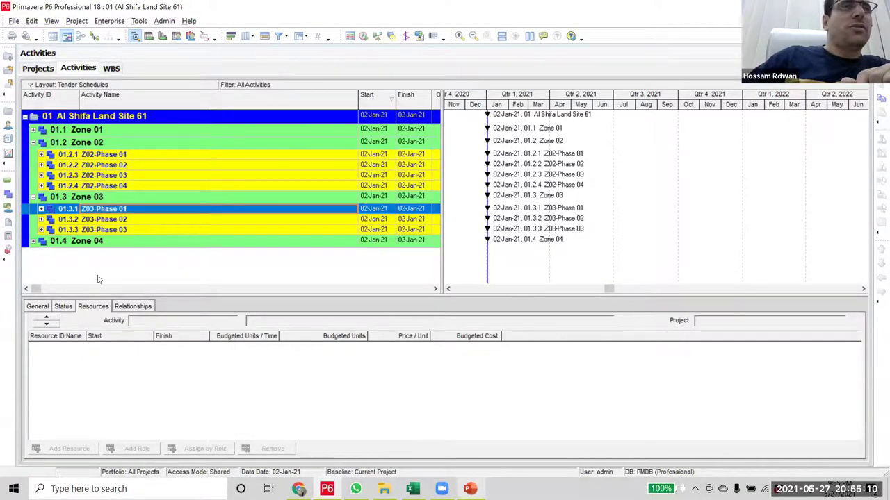
key("KP_Add")
scroll(116, 262, "down", 4)
scroll(194, 204, "down", 2)
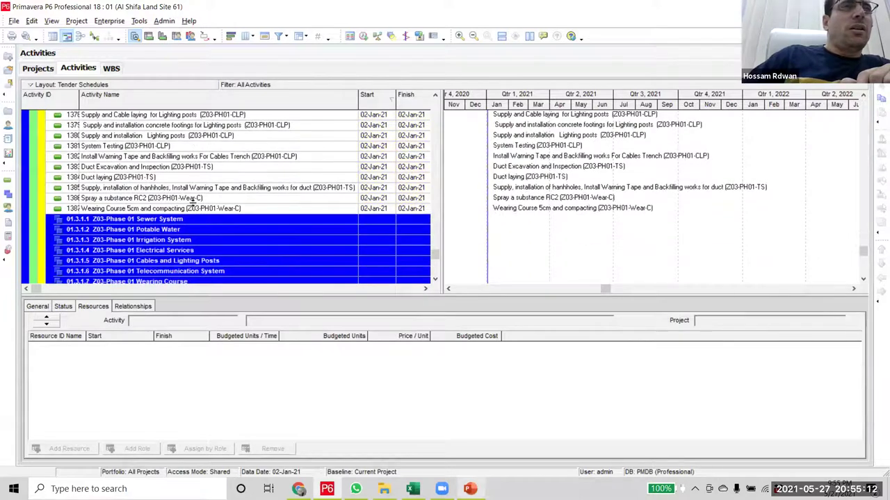
- Move Spray RC2 and Wearing Course 5cm under 01.3.1.7 Wearing Course
left_click(217, 198)
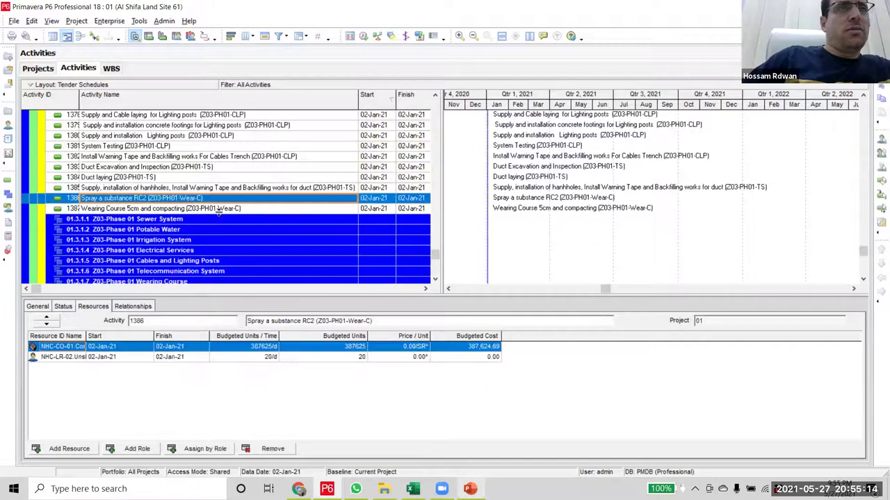
left_click(217, 209, "shift")
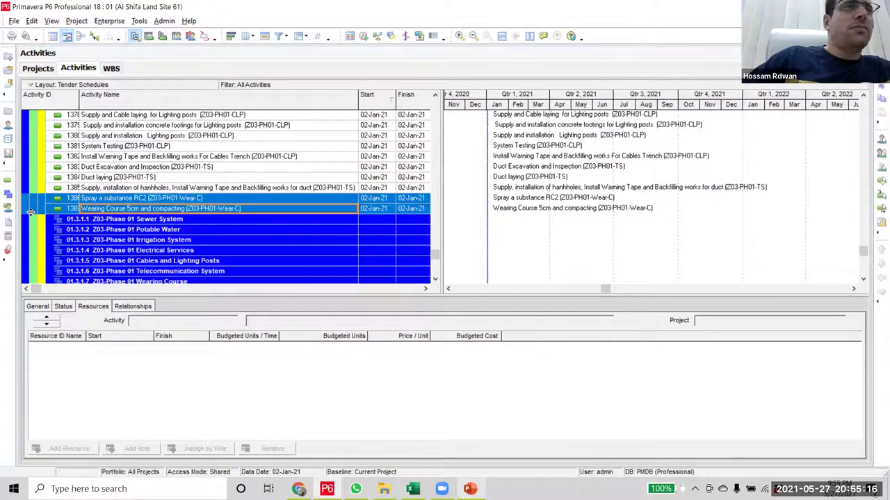
scroll(30, 205, "down", 2)
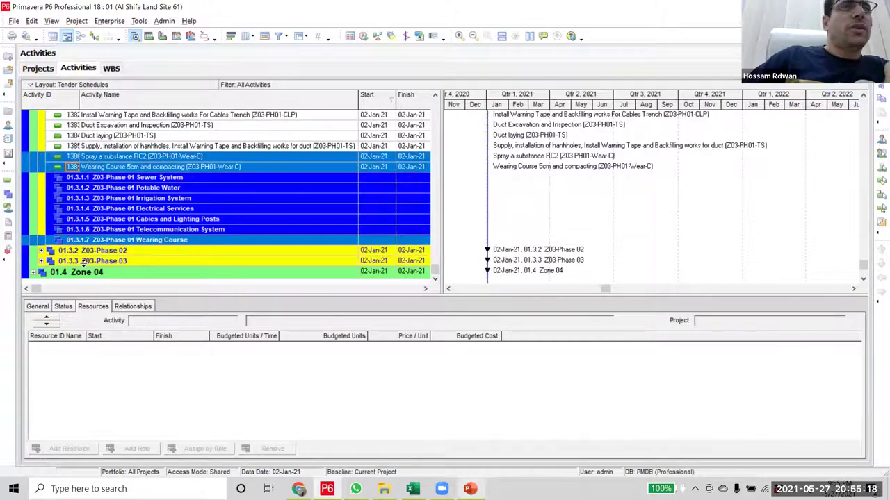
left_click_drag(256, 183, 257, 185)
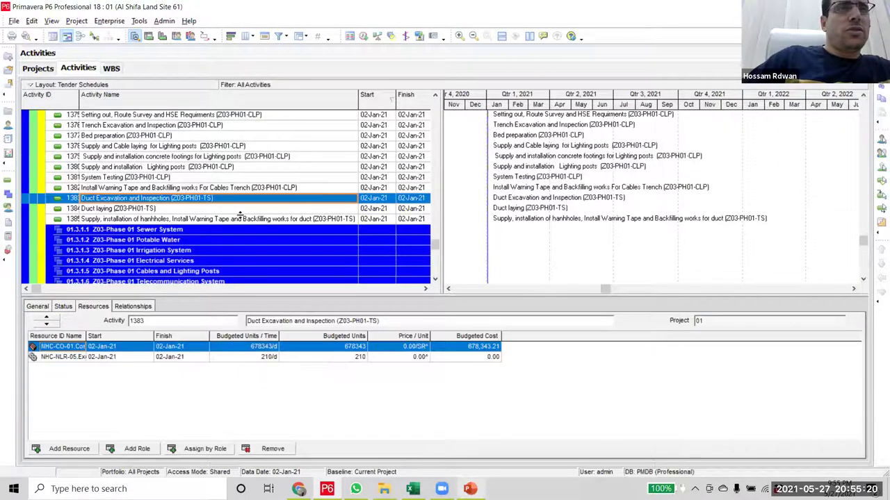
- Move the three Z03-Phase 01 duct activities under Telecommunication System
left_click(241, 217, "shift")
scroll(36, 188, "down", 3)
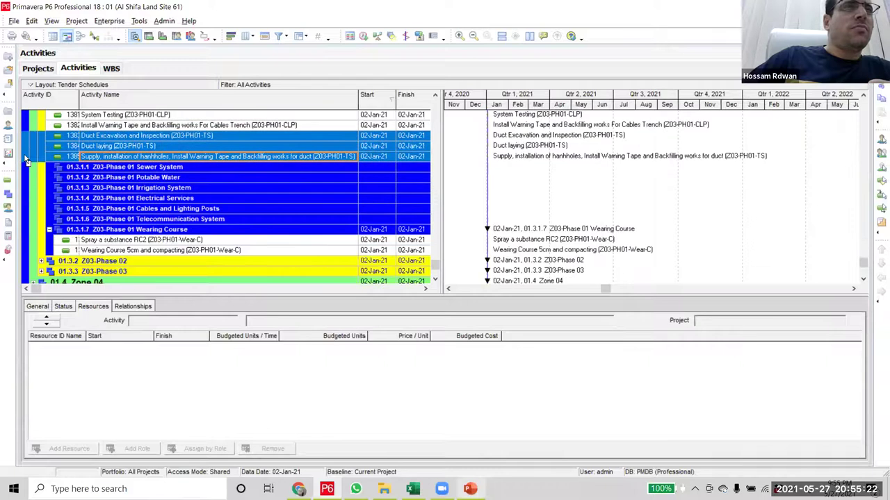
left_click_drag(37, 188, 48, 221)
scroll(234, 212, "up", 3)
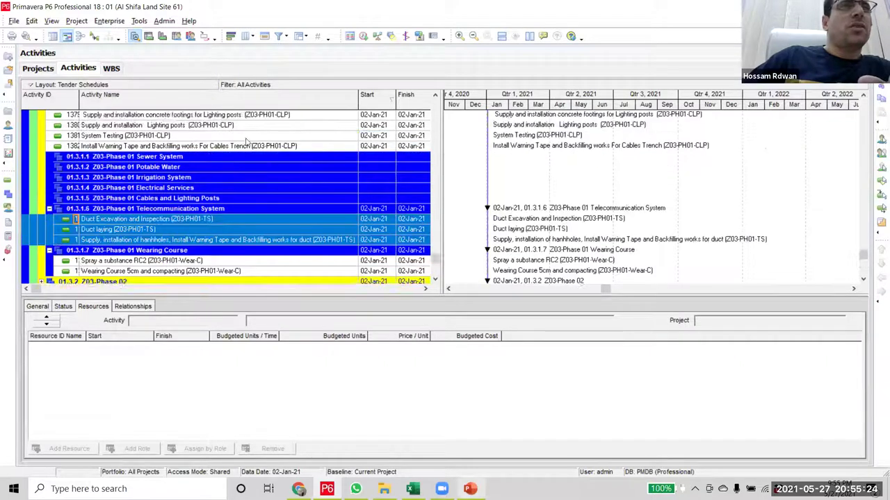
scroll(234, 212, "up", 1)
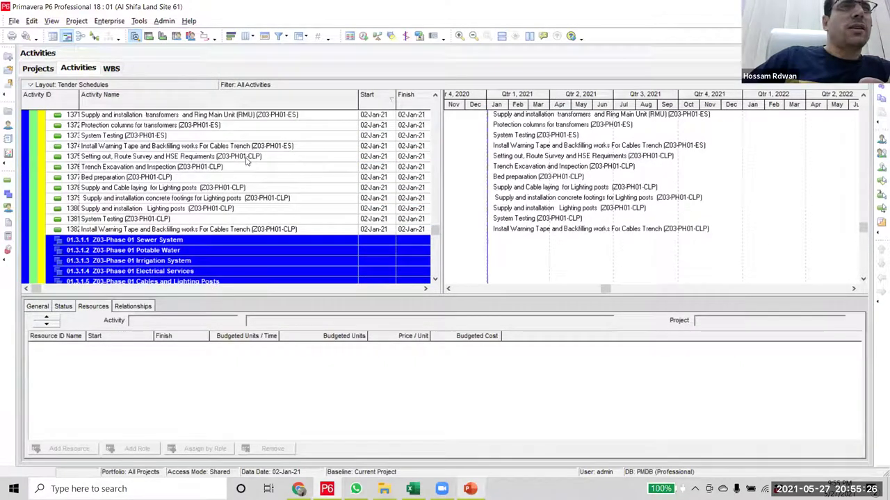
scroll(275, 192, "down", 3)
- Move activities 1375–1382 under 01.3.1.5 Cables and Lighting Posts
left_click(276, 198)
key("shift+Up")
key("shift+Up")
key("shift+Up")
key("shift+Up")
key("shift+Up")
key("shift+Up")
key("shift+Up")
left_click(35, 250, "ctrl")
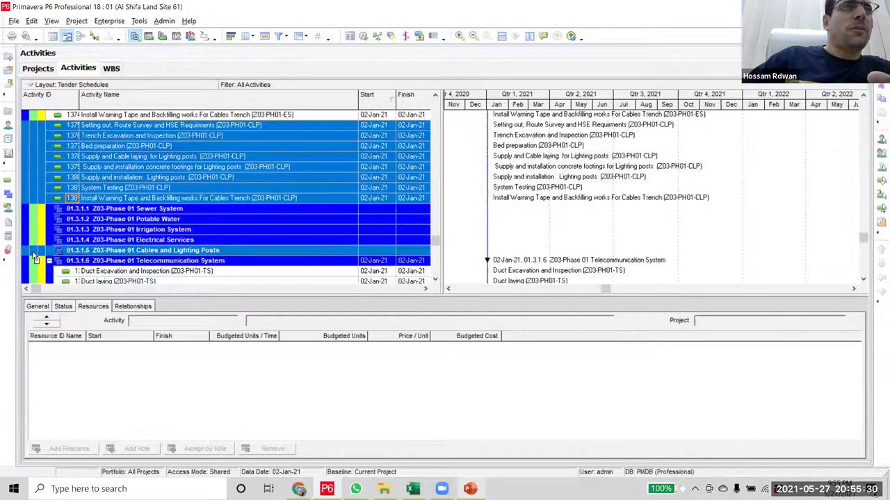
left_click_drag(43, 260, 45, 258)
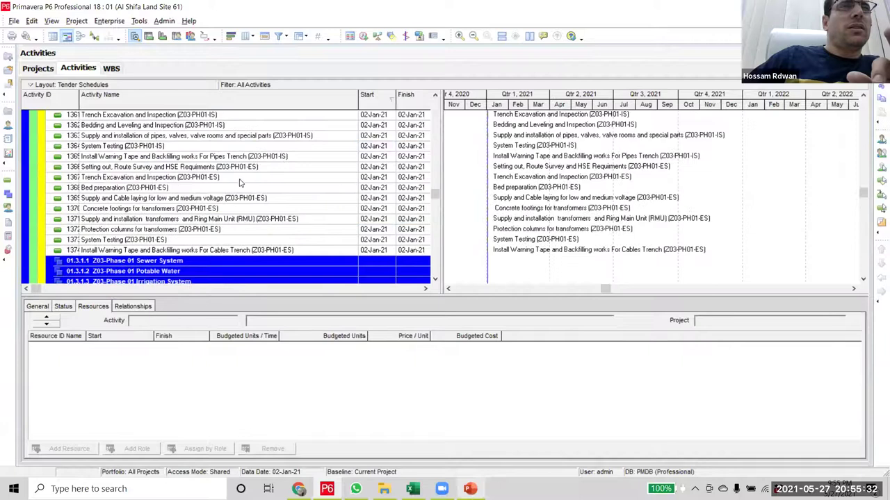
- Move the electrical activities, from 1366, under 01.3.1.4 Electrical Services
left_click(242, 169)
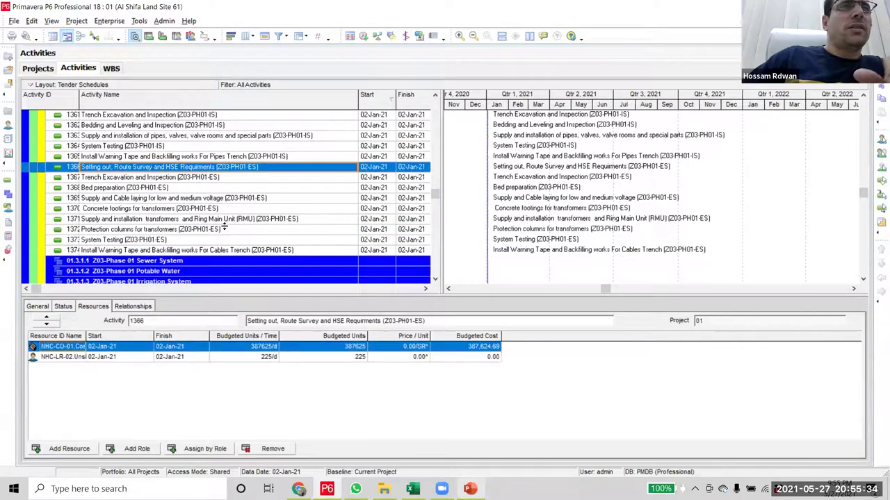
scroll(224, 231, "down", 2)
left_click(28, 178, "shift")
left_click_drag(28, 179, 32, 227)
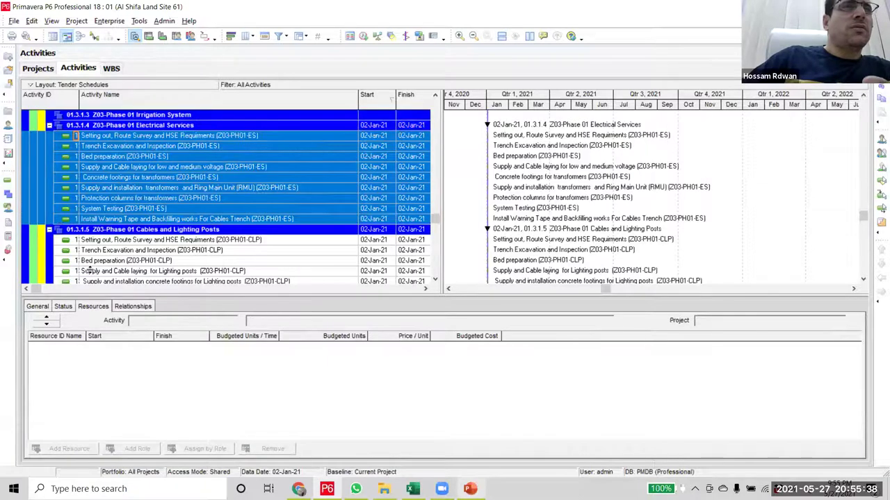
- Move the irrigation activities, from 1360, under 01.3.1.3 Irrigation System
scroll(271, 233, "up", 2)
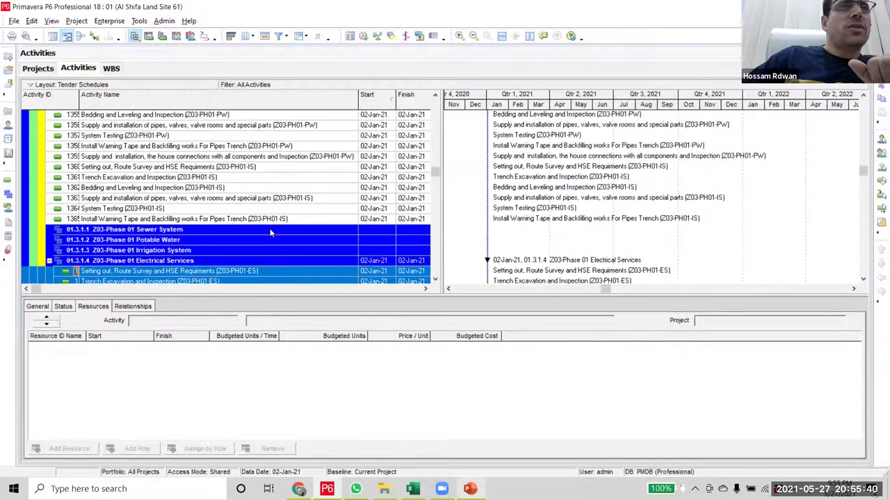
left_click(255, 168)
scroll(259, 200, "down", 1)
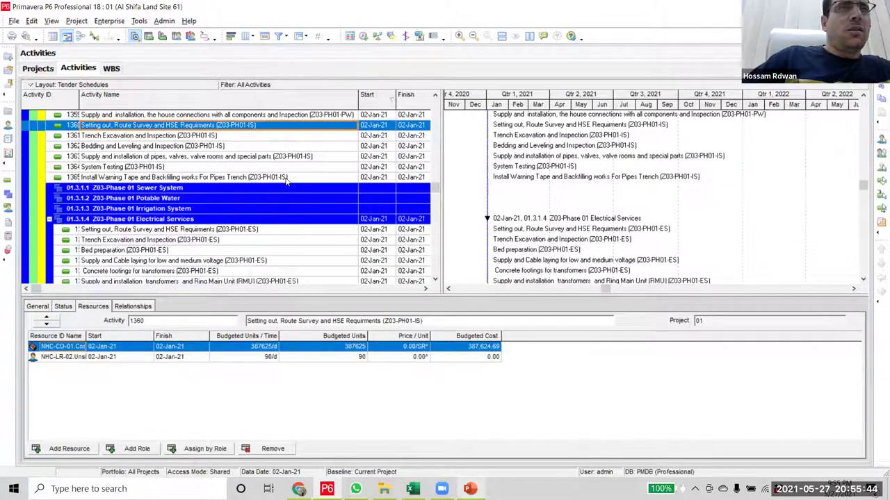
left_click(285, 178, "shift")
left_click_drag(25, 184, 38, 215)
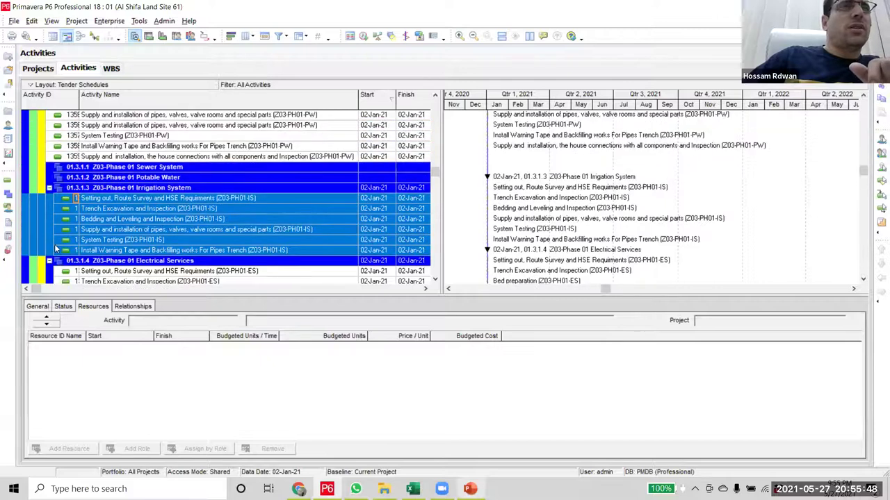
- Move the potable water activities, from 1353, under 01.3.1.2 Potable Water
scroll(95, 269, "up", 1)
scroll(274, 198, "up", 3)
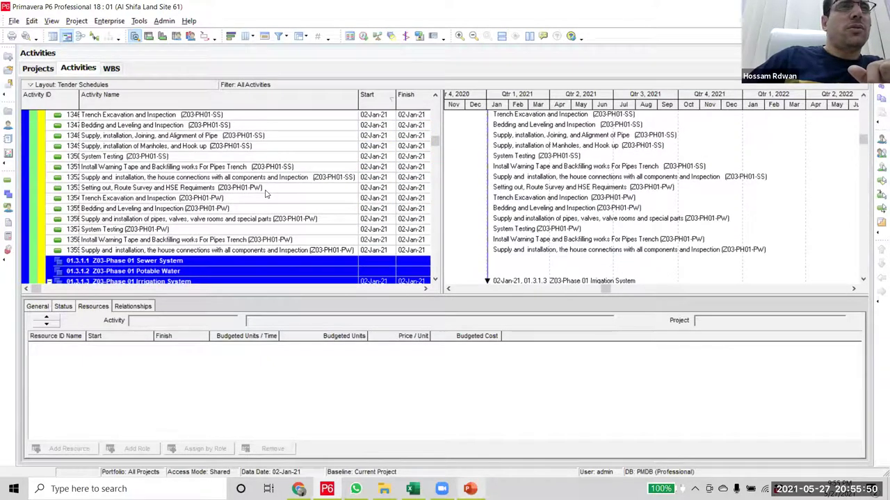
left_click(264, 187)
scroll(271, 202, "down", 2)
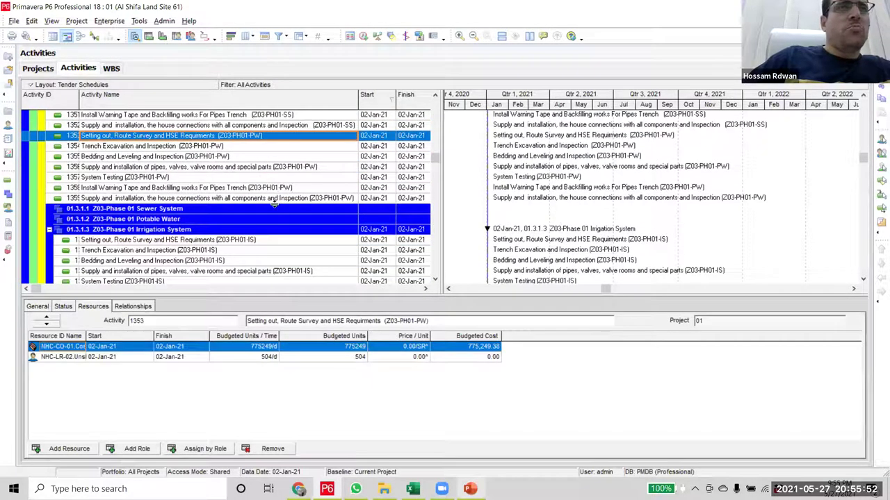
left_click(275, 201, "shift")
left_click_drag(28, 207, 35, 219)
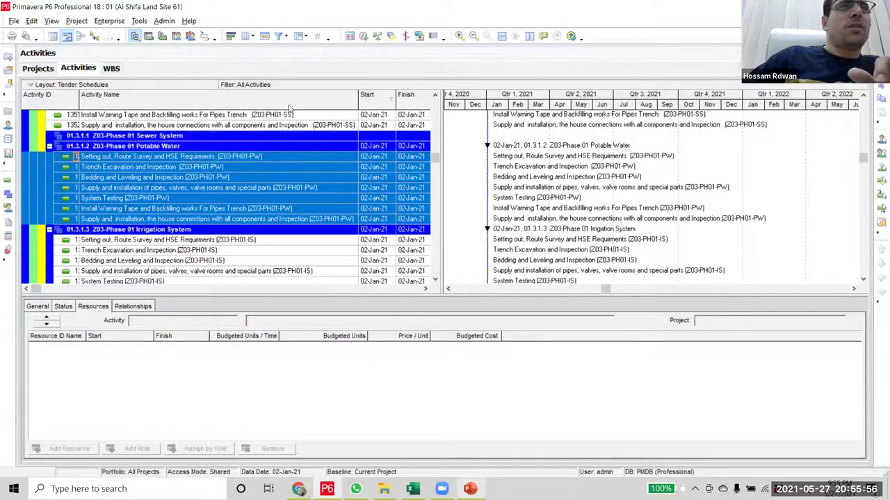
- Move sewer activities 1345–1352 under 01.3.1.1 Sewer System
scroll(278, 160, "up", 3)
left_click(174, 125)
left_click(209, 198, "shift")
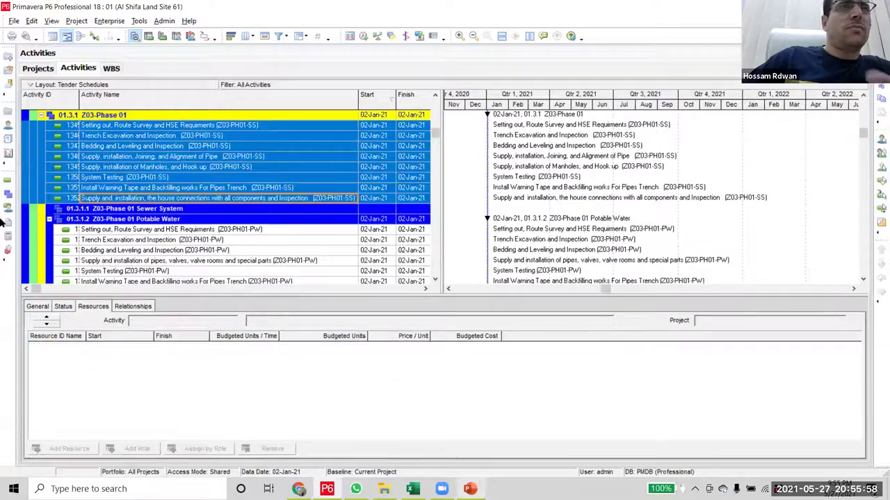
left_click_drag(26, 201, 31, 209)
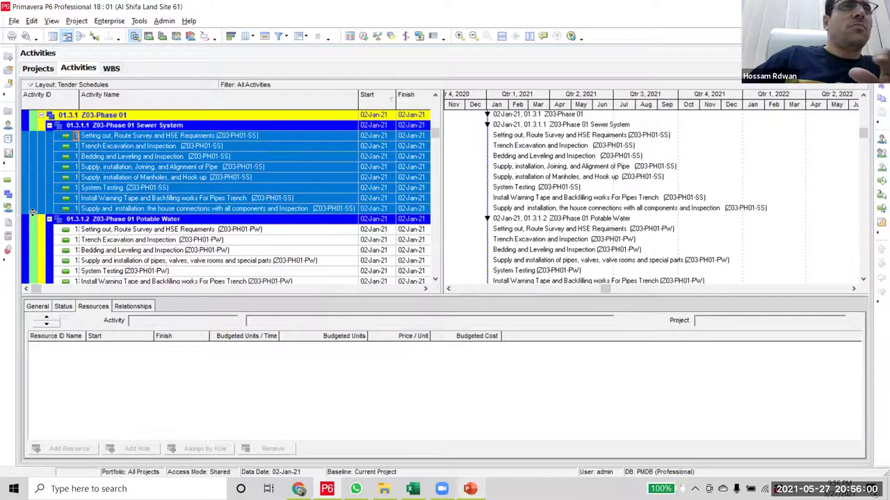
scroll(39, 159, "up", 1)
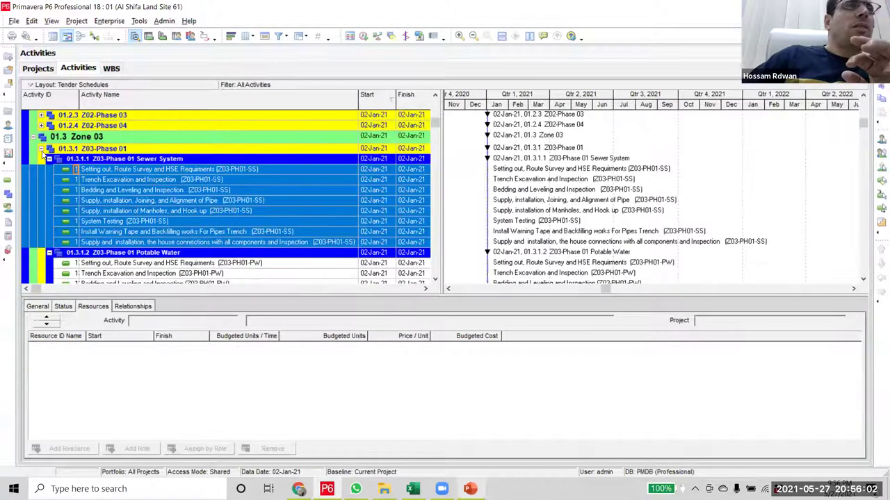
- Collapse Z03-Phase 01, expand Z03-Phase 02, and move its two Wear-C activities under Wearing Course
left_click(41, 149)
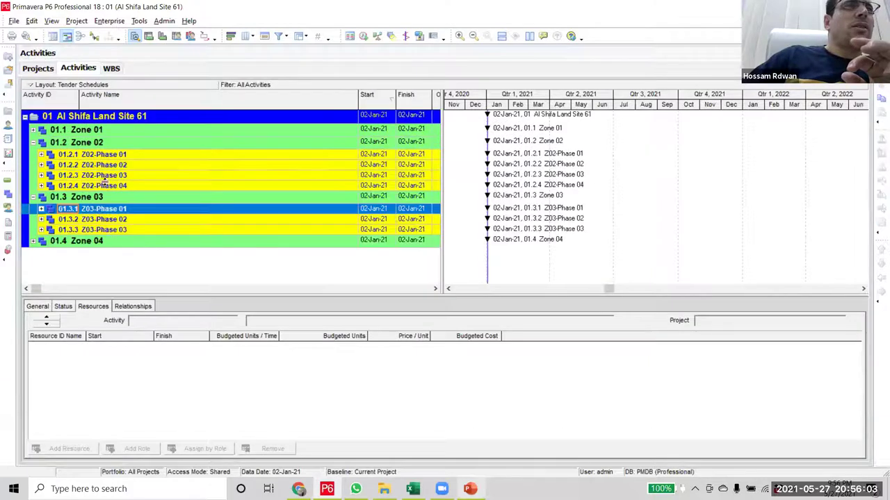
left_click(123, 220)
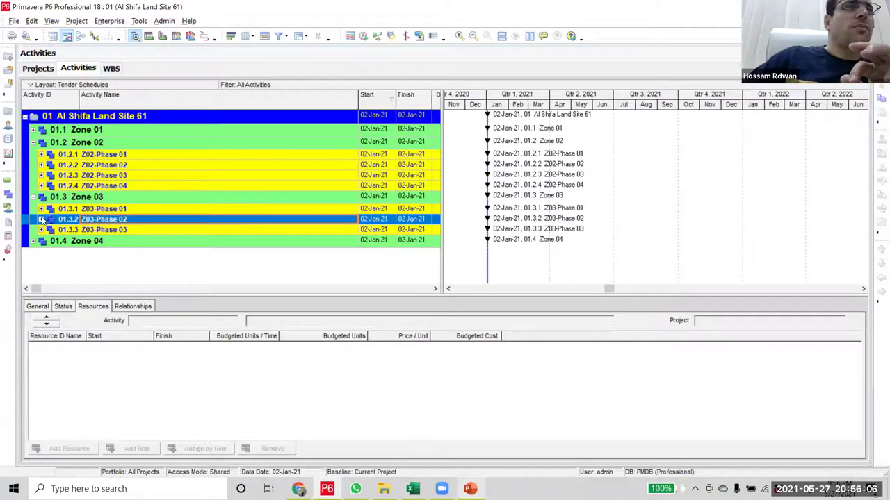
left_click(41, 220)
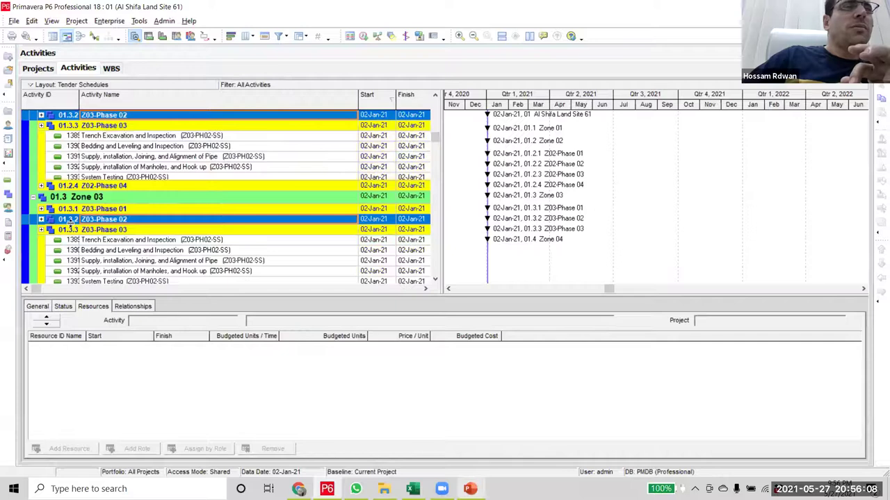
scroll(70, 225, "down", 12)
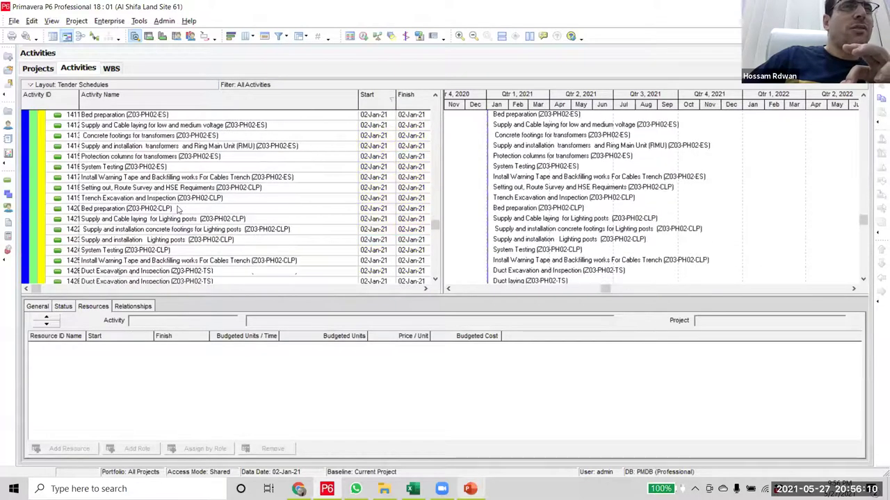
left_click(181, 208)
left_click(217, 221, "shift")
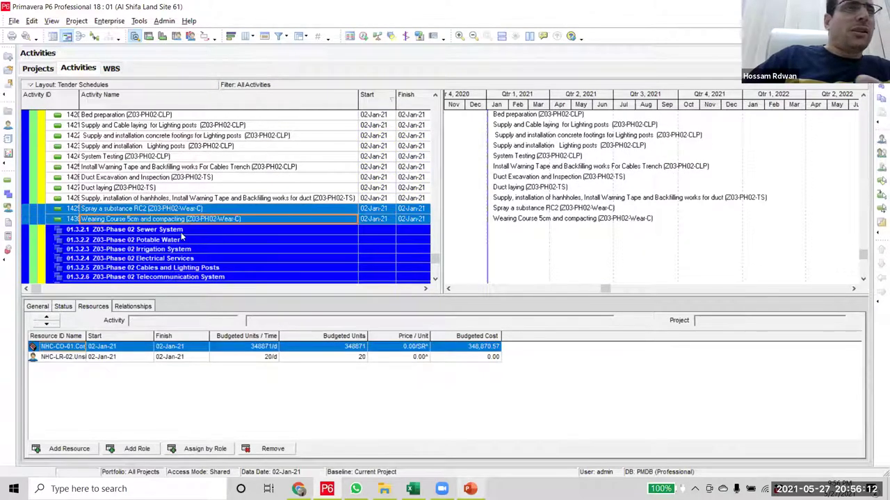
left_click_drag(217, 221, 41, 255)
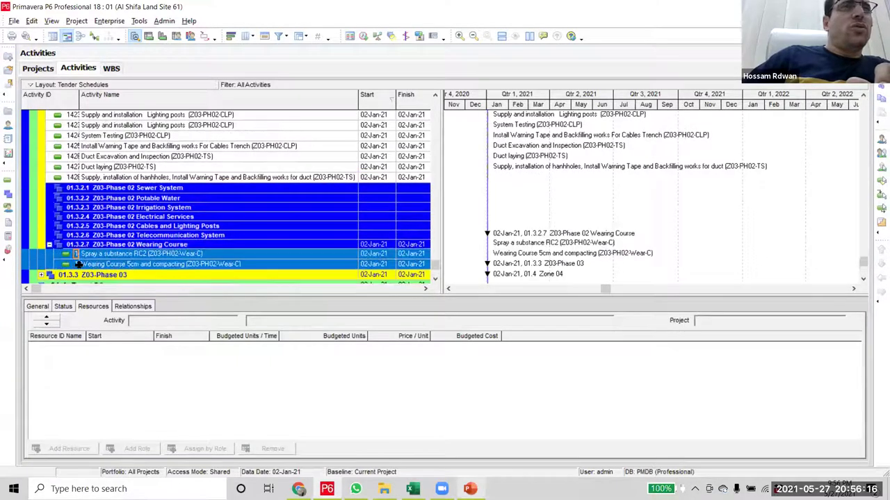
- Move the TS duct activities, from Duct Excavation and Inspection onward, under the Telecommunication System node
scroll(225, 221, "up", 3)
left_click(226, 220)
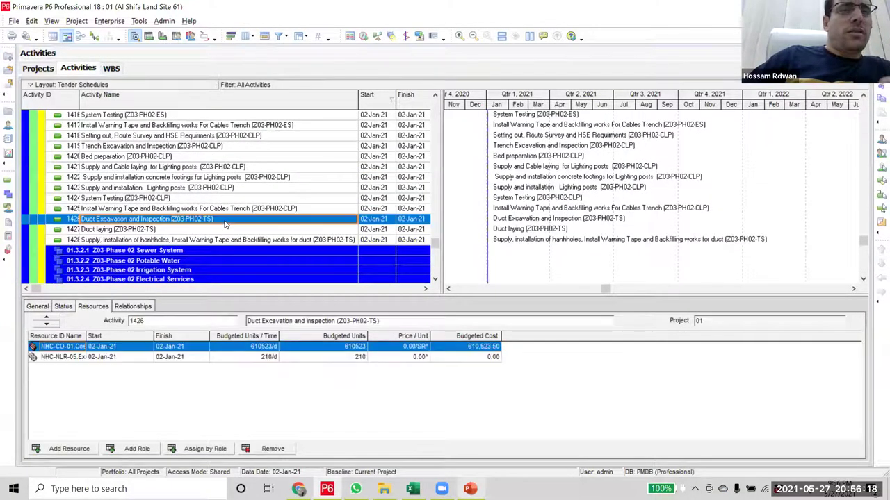
scroll(229, 216, "down", 2)
left_click(233, 189, "shift")
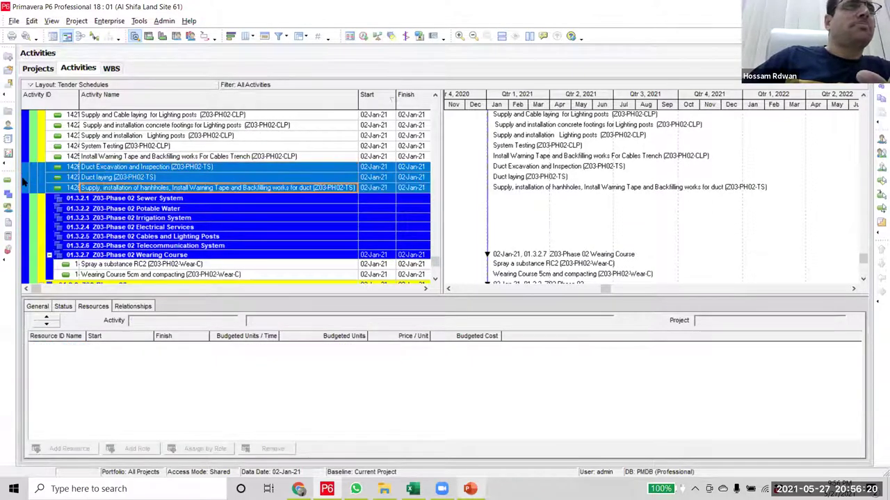
scroll(25, 176, "down", 2)
left_click_drag(25, 169, 42, 225)
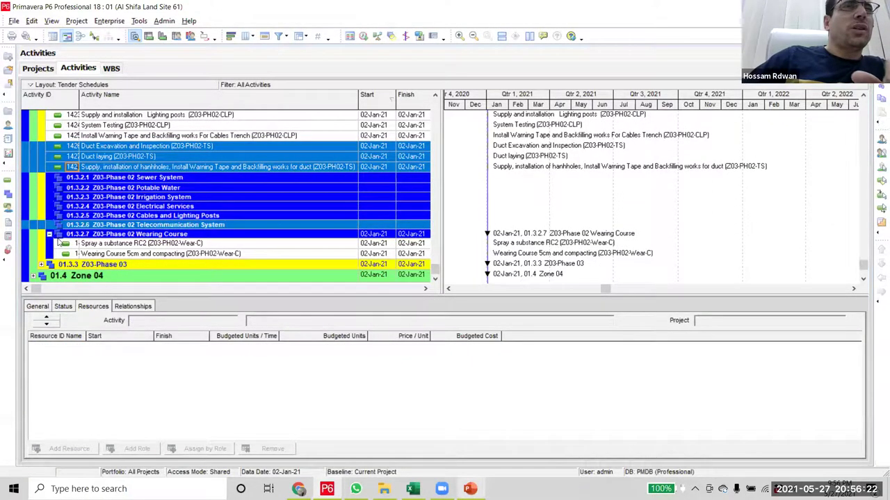
- Move the eight CLP activities, from Setting out onward, under Cables and Lighting Posts
scroll(236, 173, "up", 2)
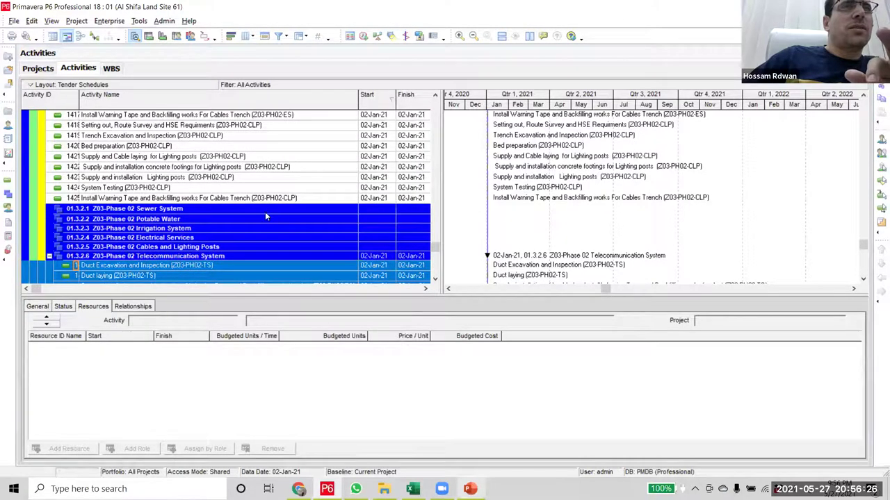
scroll(264, 212, "up", 2)
left_click(257, 167)
scroll(245, 239, "down", 2)
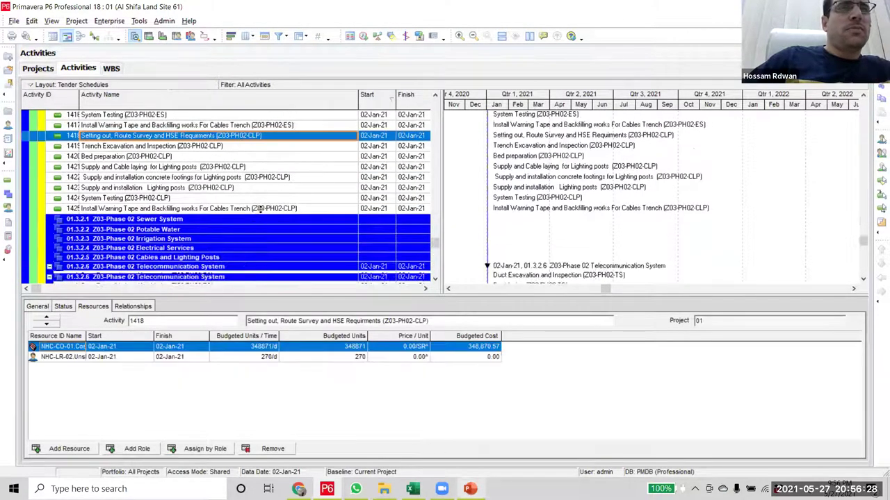
left_click(57, 197, "shift")
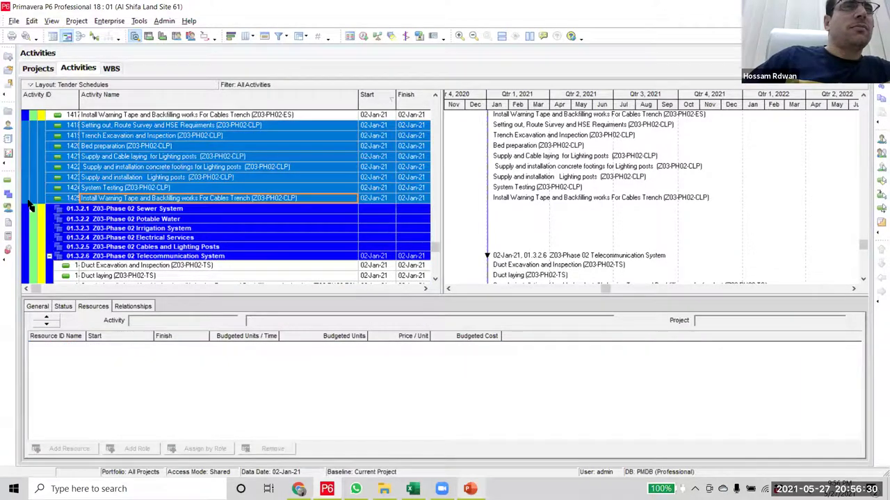
left_click_drag(32, 248, 31, 246)
scroll(244, 192, "up", 4)
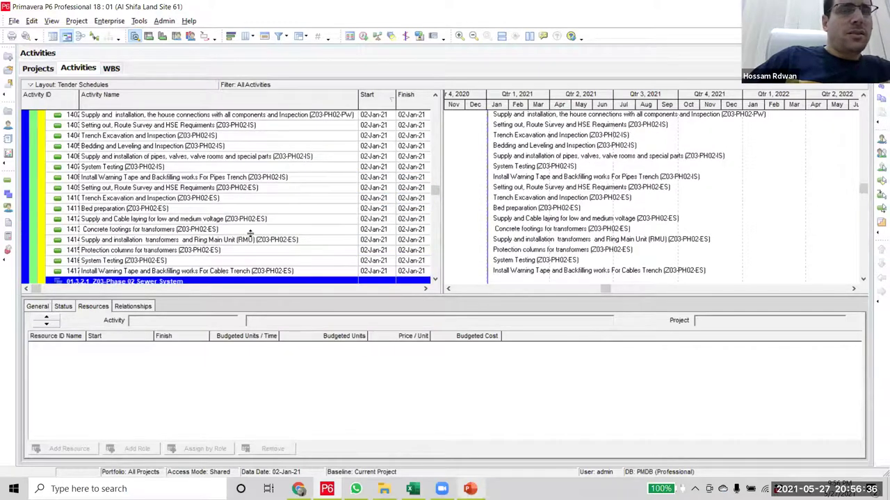
left_click_drag(272, 205, 34, 197)
- Move the six IS activities, from Setting out onward, under Irrigation System
scroll(239, 238, "up", 1)
scroll(238, 238, "up", 4)
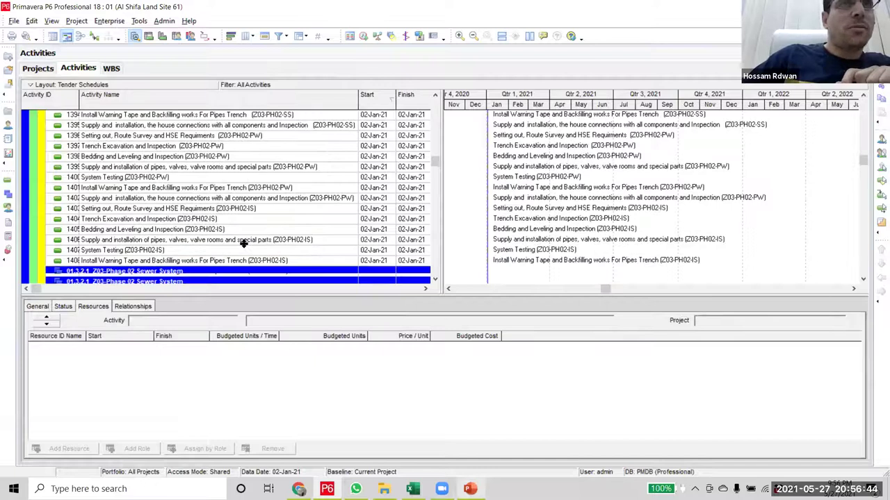
scroll(244, 243, "up", 1)
scroll(243, 242, "down", 2)
scroll(236, 202, "up", 1)
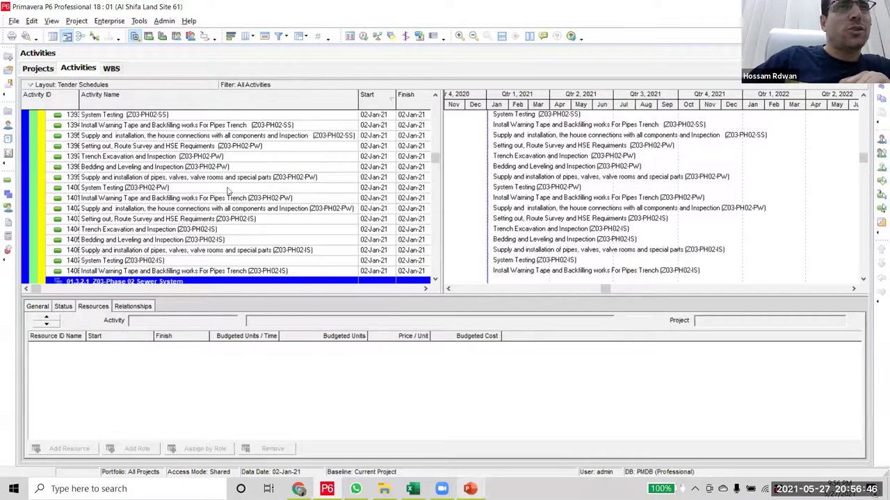
scroll(230, 173, "down", 2)
left_click(264, 158)
scroll(257, 179, "down", 2)
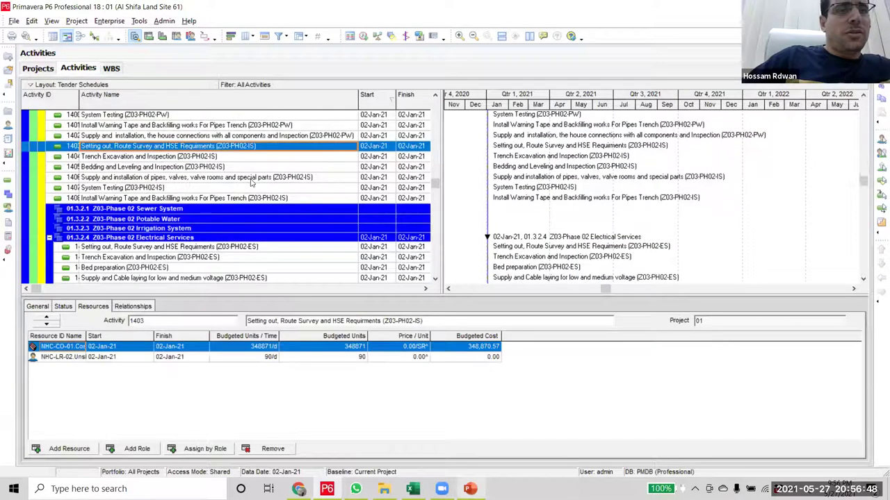
left_click(28, 167, "shift")
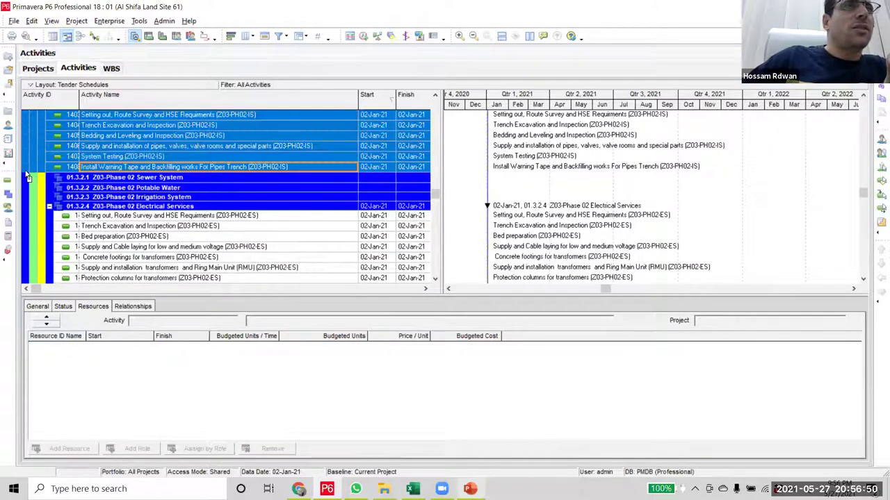
left_click_drag(27, 168, 29, 199)
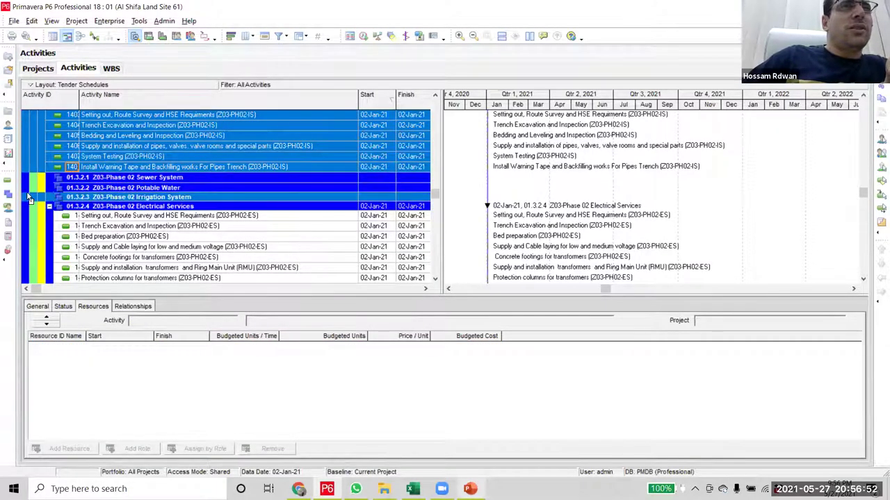
- Select PW activities 1396–1402 and SS activities 1388–1395, then collapse the list to its WBS outline
scroll(122, 240, "up", 5)
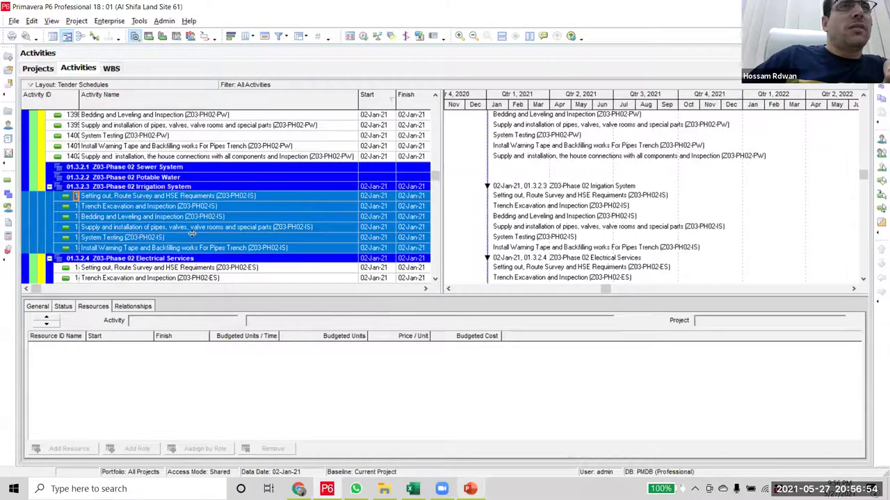
left_click(260, 179)
scroll(255, 198, "down", 2)
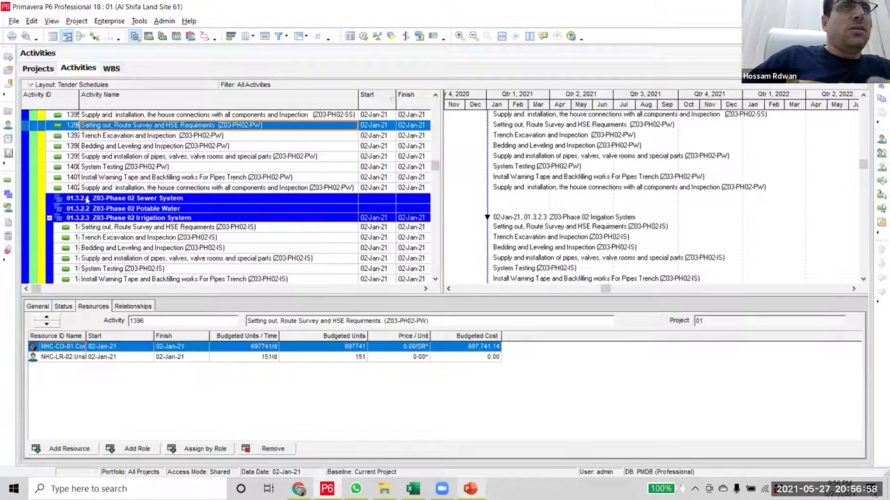
left_click(32, 189, "shift")
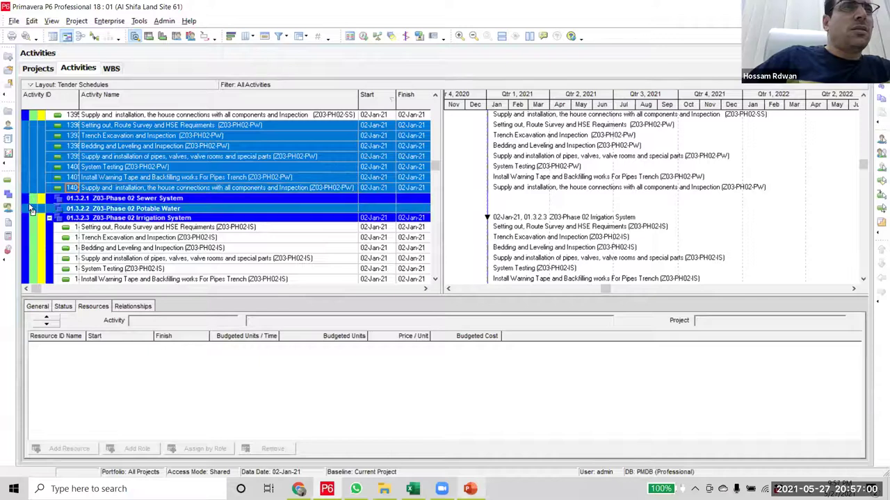
scroll(252, 177, "up", 5)
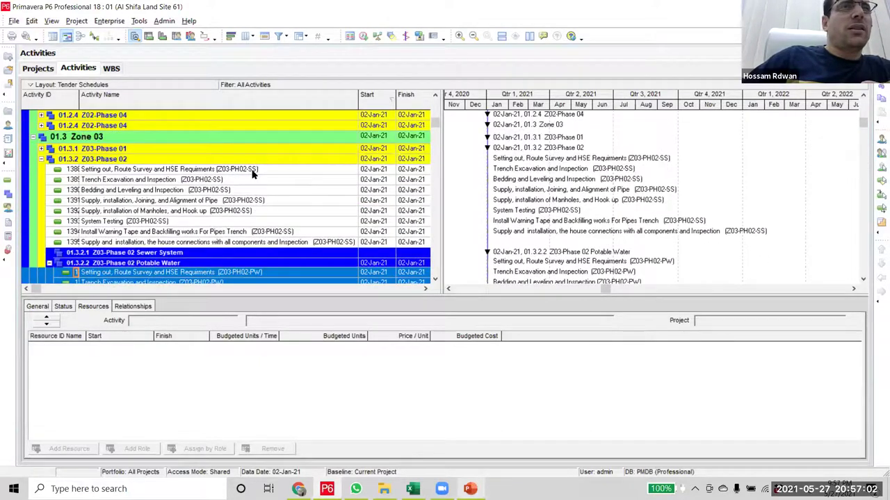
left_click(252, 171)
scroll(254, 192, "down", 2)
left_click(257, 188, "shift")
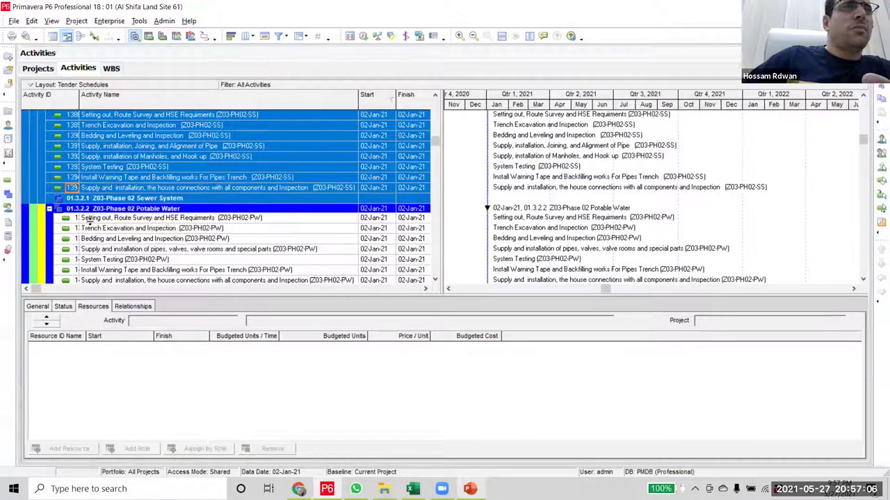
left_click(153, 240)
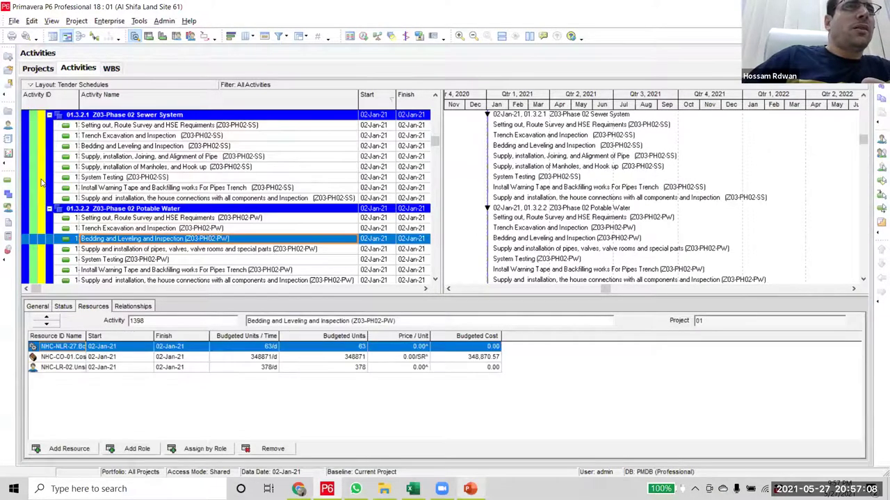
key("KP_Subtract")
left_click(137, 232)
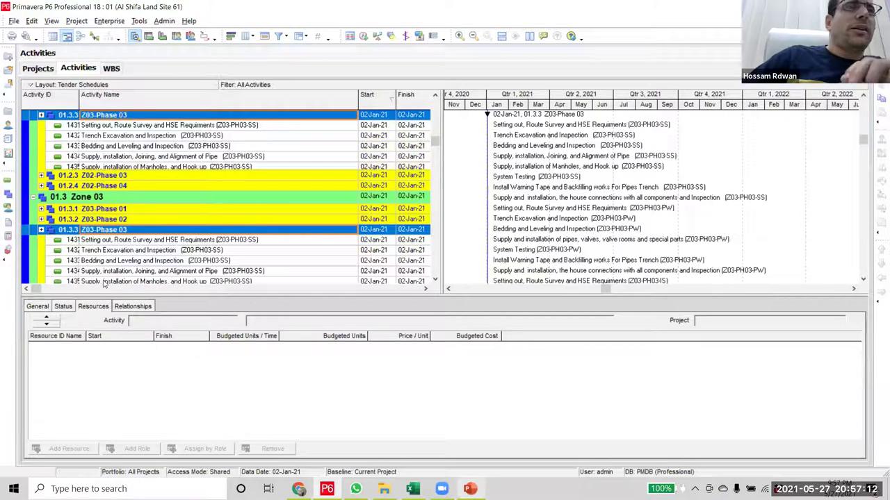
- Move Phase 03's two Wear-C activities under Wearing Course and its three TS activities under 01.3.3.6 Telecommunication System
scroll(196, 191, "down", 12)
left_click(196, 189)
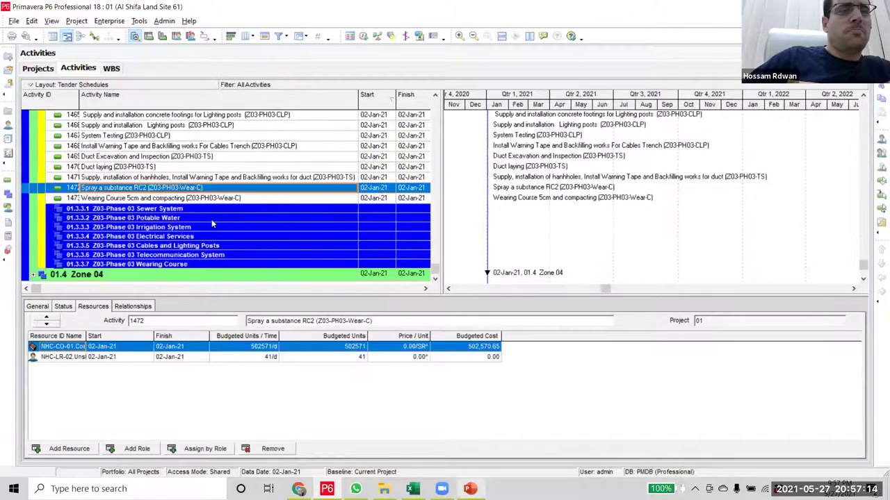
left_click(22, 198, "ctrl")
left_click_drag(23, 199, 32, 270)
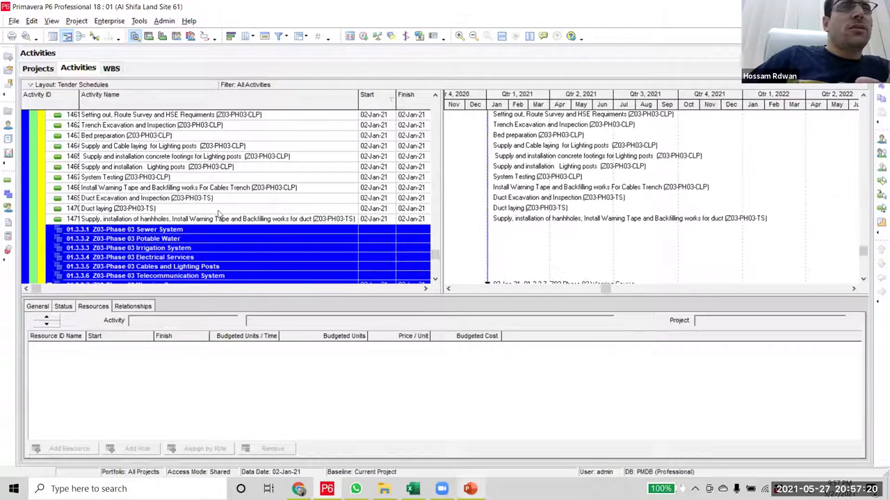
left_click(174, 198)
left_click(212, 220, "shift")
scroll(212, 230, "down", 2)
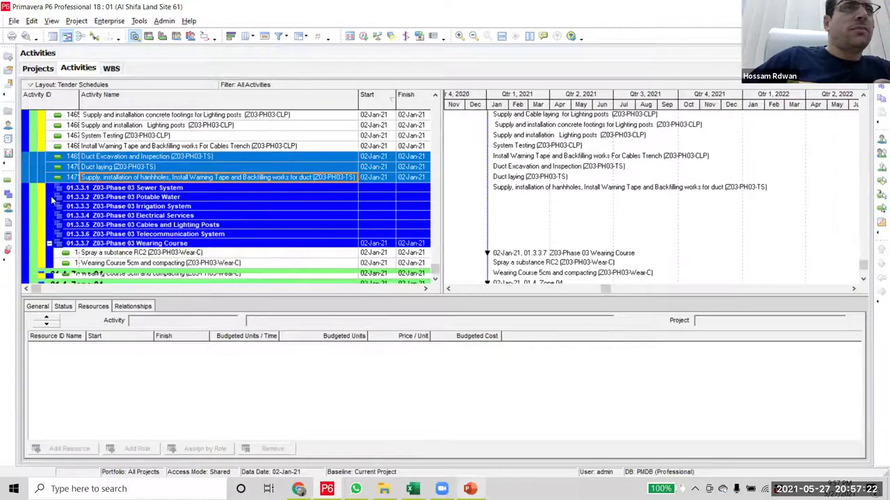
left_click_drag(26, 179, 38, 235)
- Move Phase 03's CLP activities (from 1461) under Cables and Lighting Posts and its ES activities under Electrical Services
scroll(229, 173, "up", 3)
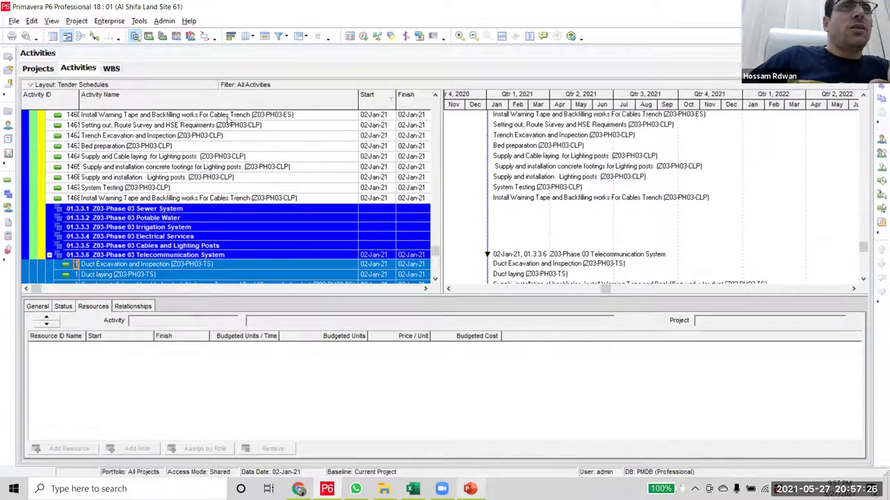
left_click(255, 126)
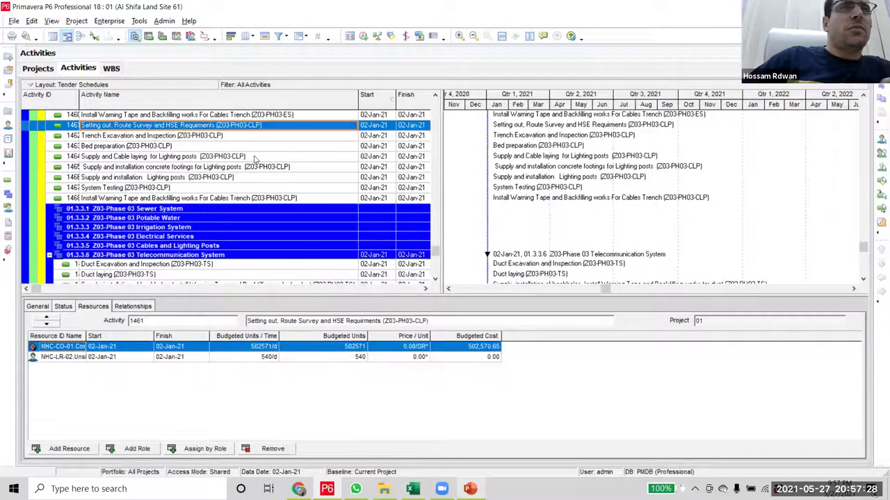
left_click(260, 200, "shift")
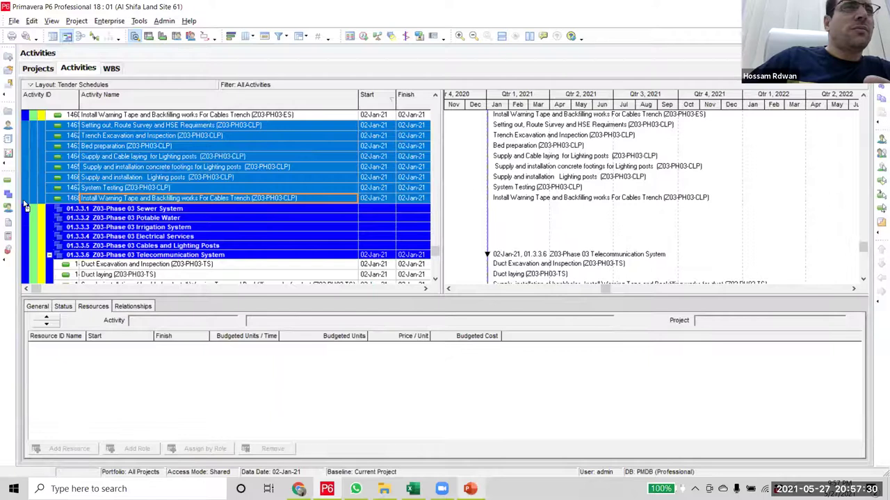
left_click_drag(37, 241, 39, 247)
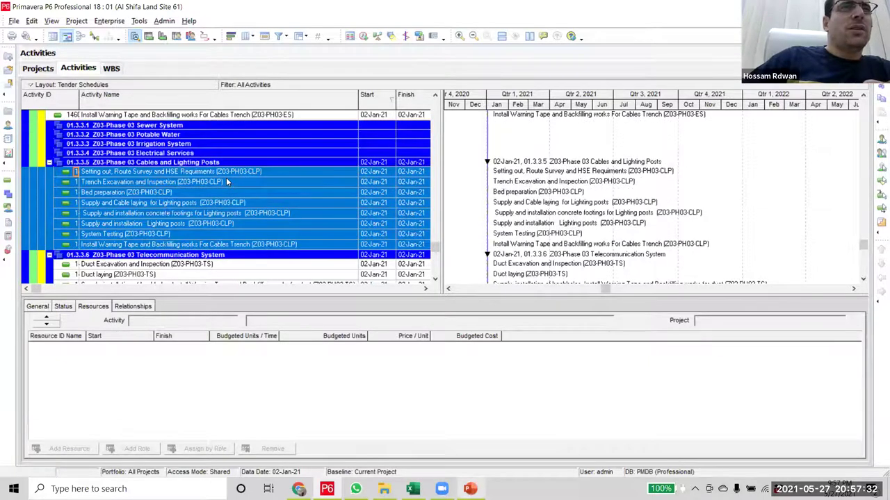
scroll(228, 182, "up", 3)
scroll(254, 166, "up", 2)
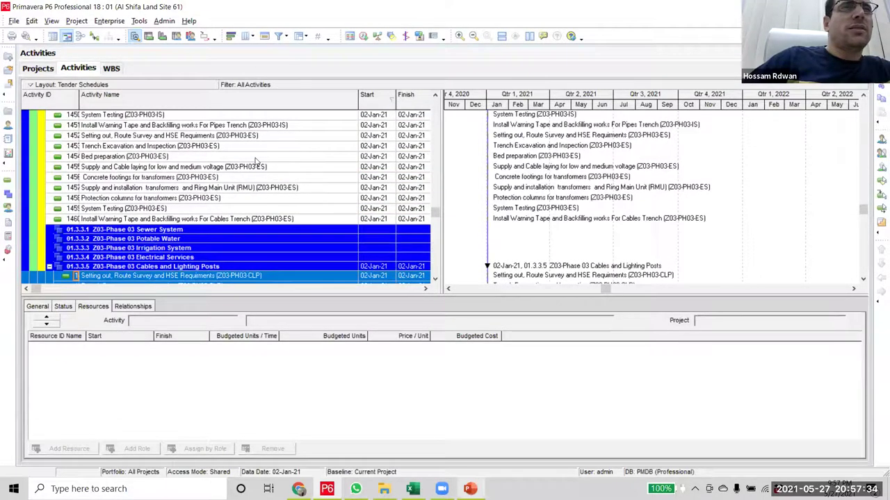
left_click(254, 158)
scroll(242, 228, "down", 2)
left_click(259, 178, "shift")
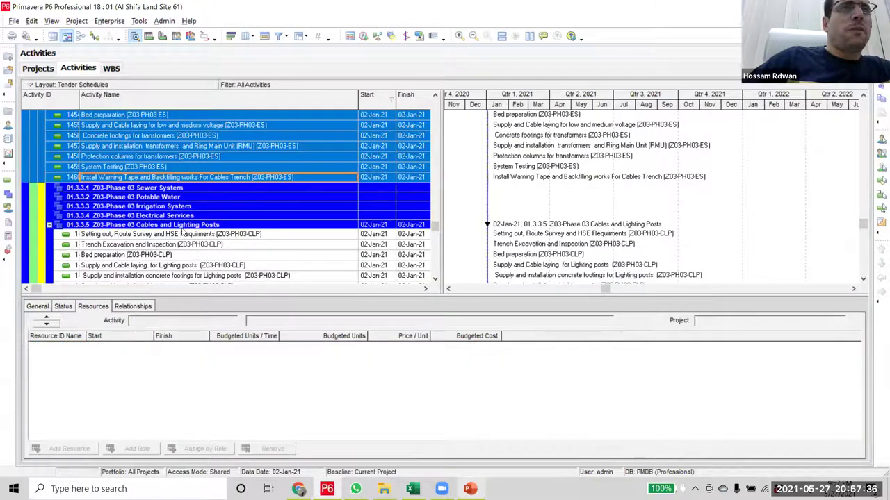
left_click_drag(26, 179, 25, 215)
- Move irrigation activities 1446–1451 under 01.3.3.3 Irrigation System
scroll(286, 251, "up", 5)
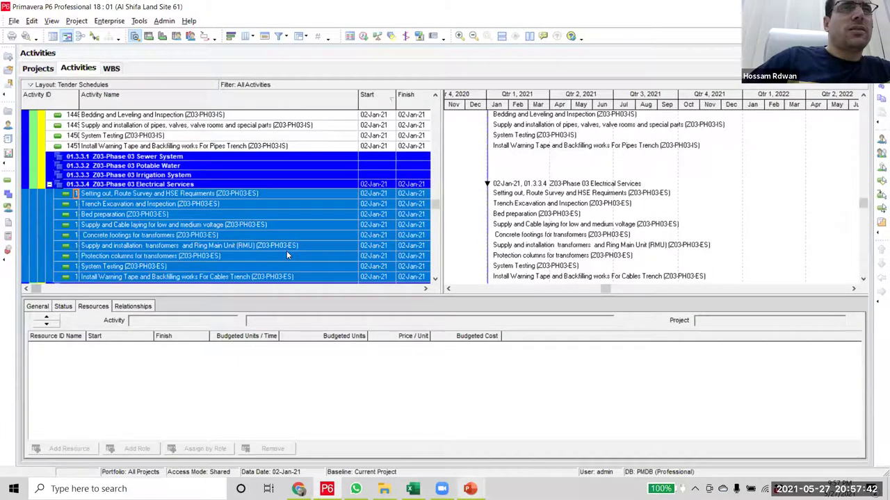
scroll(247, 154, "down", 1)
left_click(254, 168)
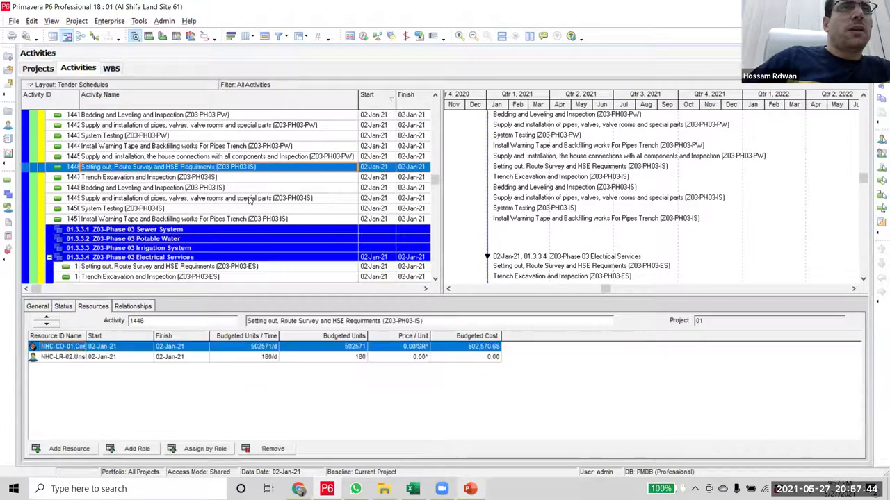
scroll(261, 192, "down", 3)
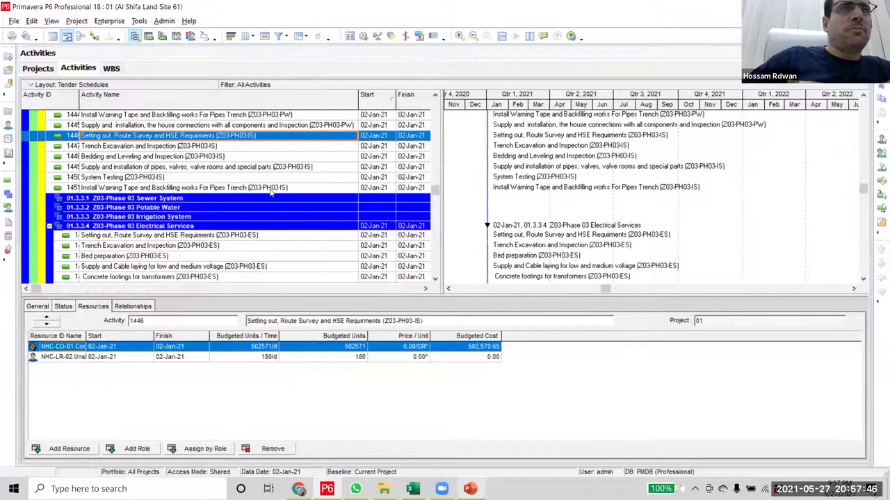
left_click(271, 189, "shift")
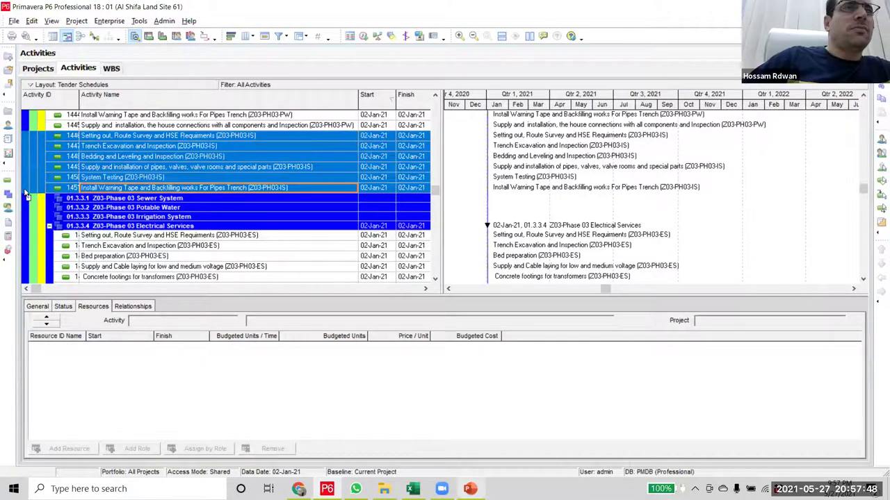
left_click(31, 219, "ctrl")
left_click_drag(31, 219, 31, 219)
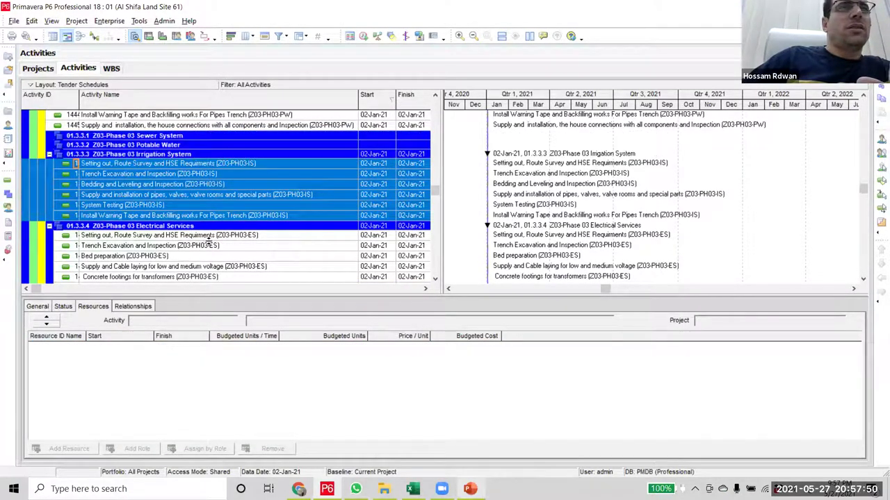
- Move potable water activities 1439–1445 under Potable Water
scroll(209, 156, "up", 4)
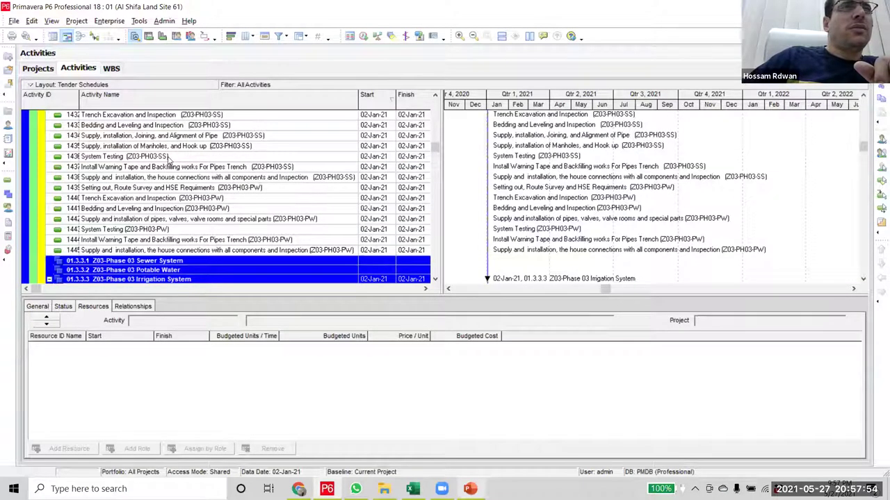
left_click(263, 189)
scroll(274, 243, "down", 2)
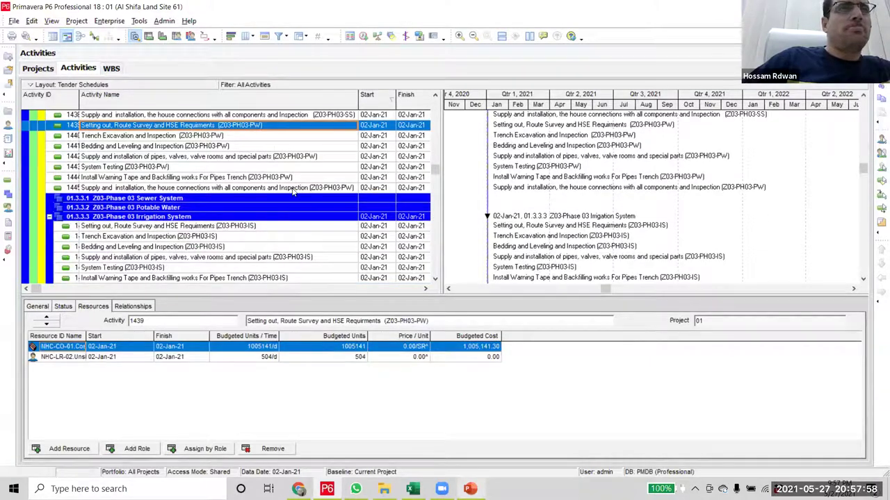
left_click(293, 188, "shift")
left_click_drag(27, 193, 28, 214)
- Move sewer activities from 1431 through the house-connections activity under Sewer System
scroll(258, 208, "up", 4)
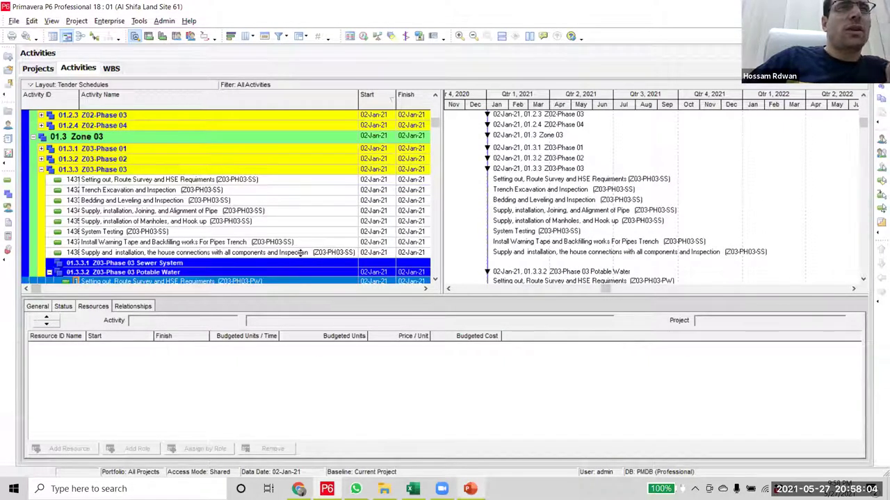
left_click(306, 179)
scroll(308, 216, "down", 2)
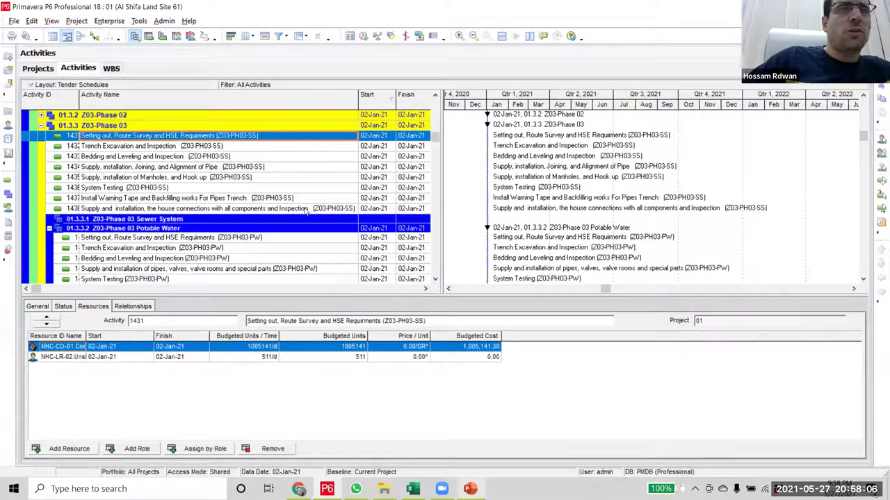
left_click(306, 209, "shift")
scroll(306, 209, "down", 2)
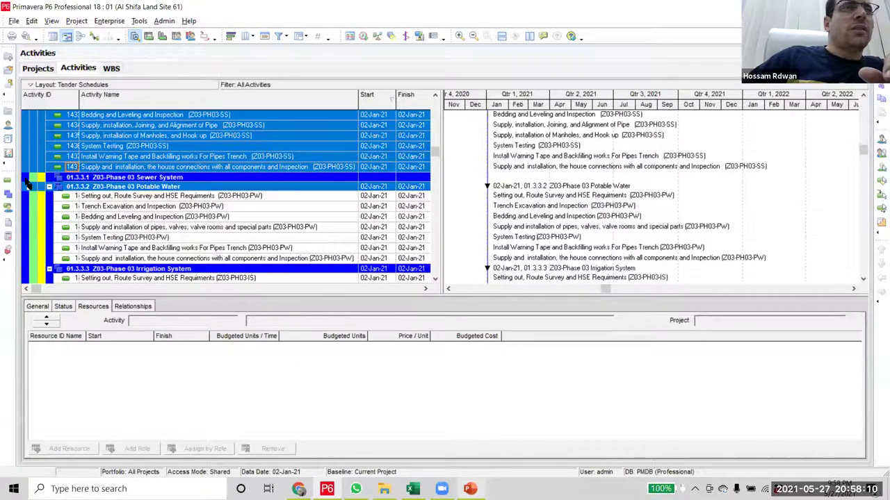
scroll(268, 242, "up", 1)
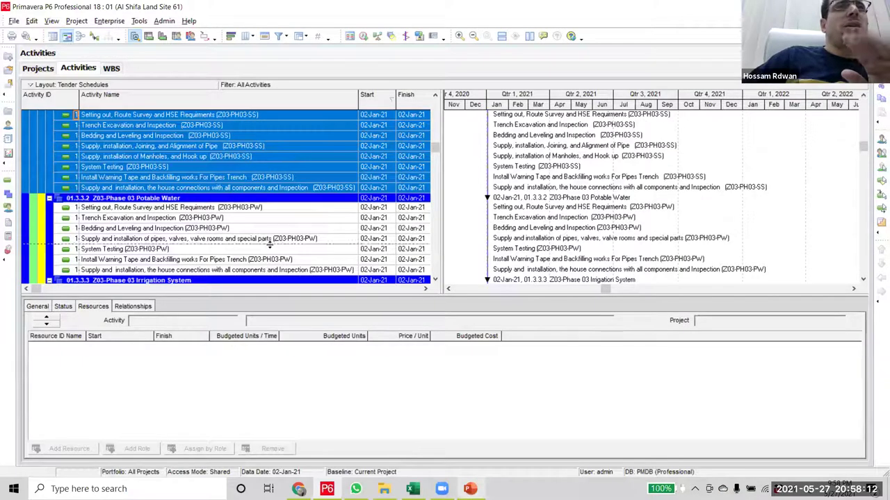
scroll(268, 242, "up", 2)
left_click(209, 157)
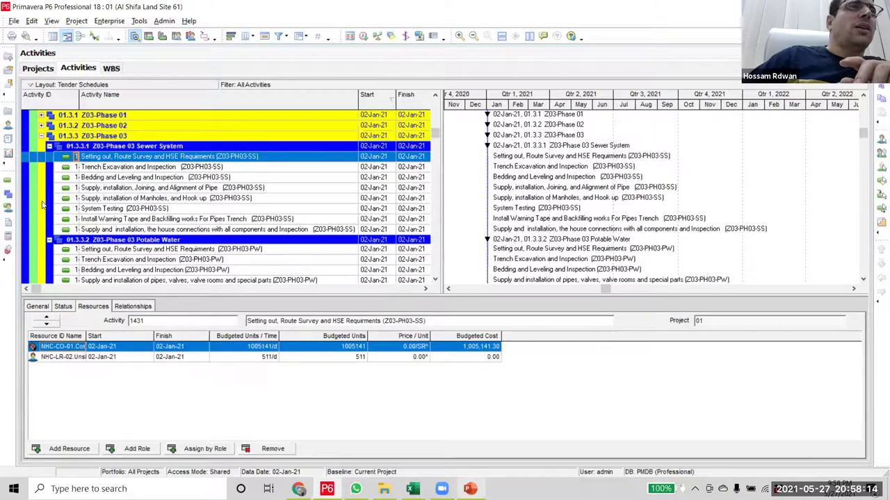
scroll(43, 203, "up", 3)
- Collapse the activity grid to WBS Level 4 via Collapse To..., then scroll through Zones 01–04
key("Left")
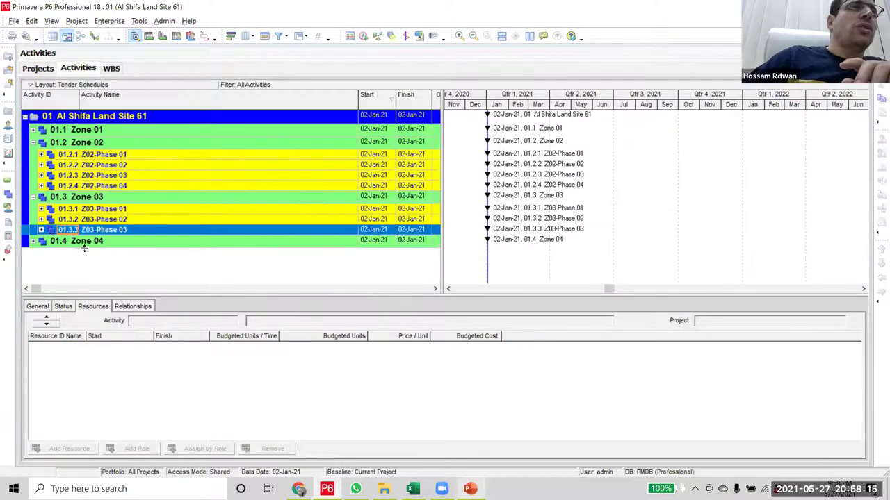
right_click(163, 130)
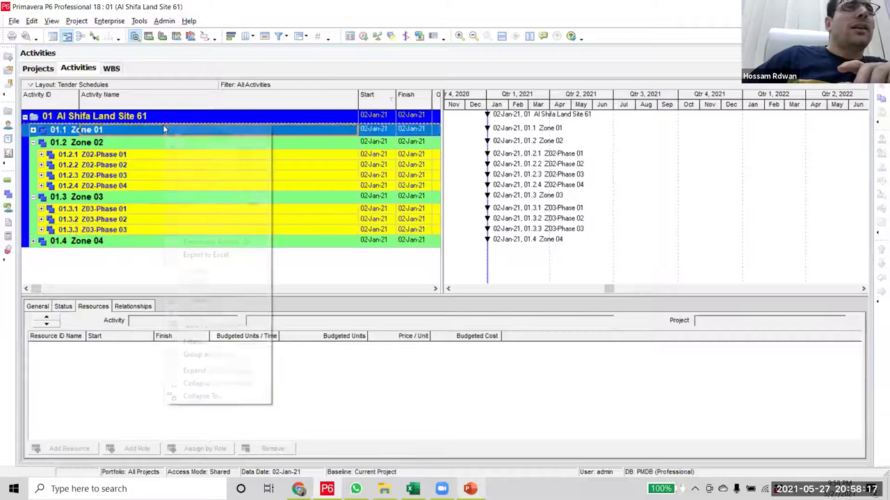
left_click(219, 397)
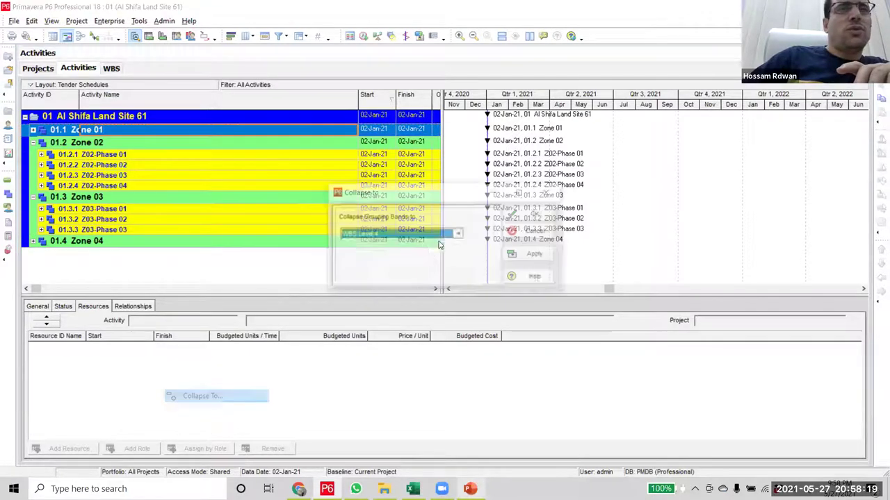
left_click(541, 261)
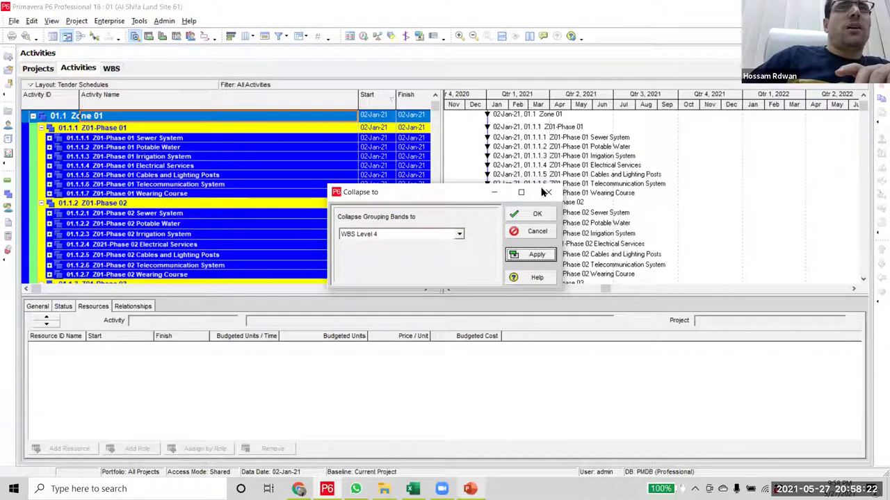
left_click(549, 192)
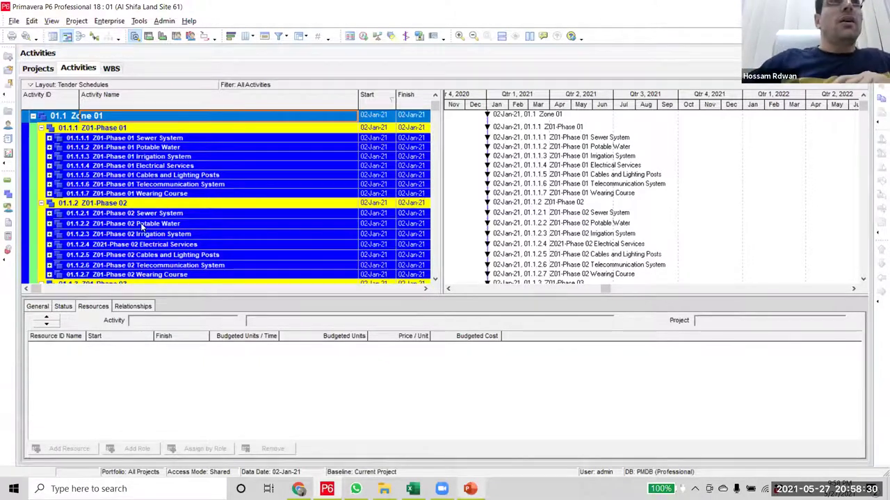
scroll(109, 235, "down", 10)
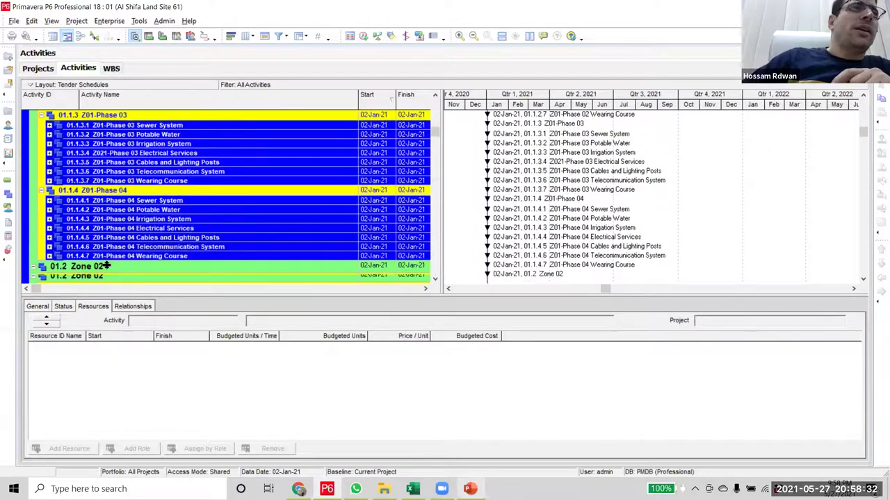
scroll(105, 264, "down", 2)
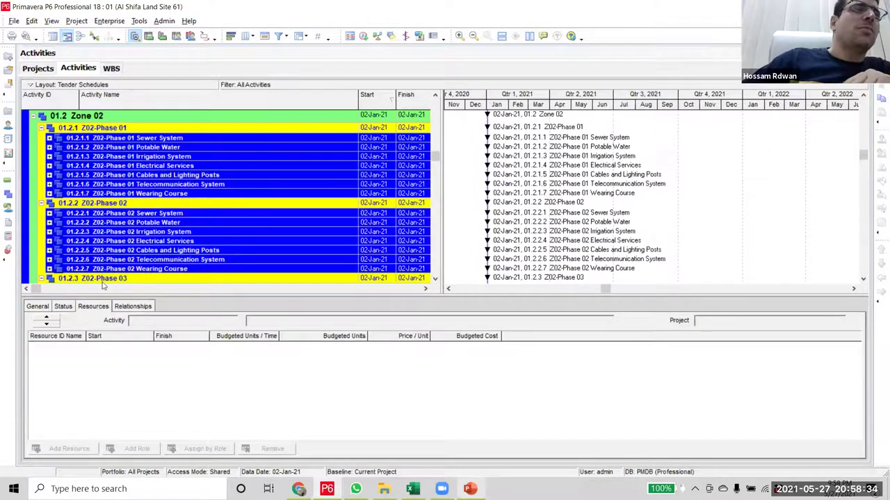
scroll(103, 278, "down", 7)
scroll(101, 293, "down", 15)
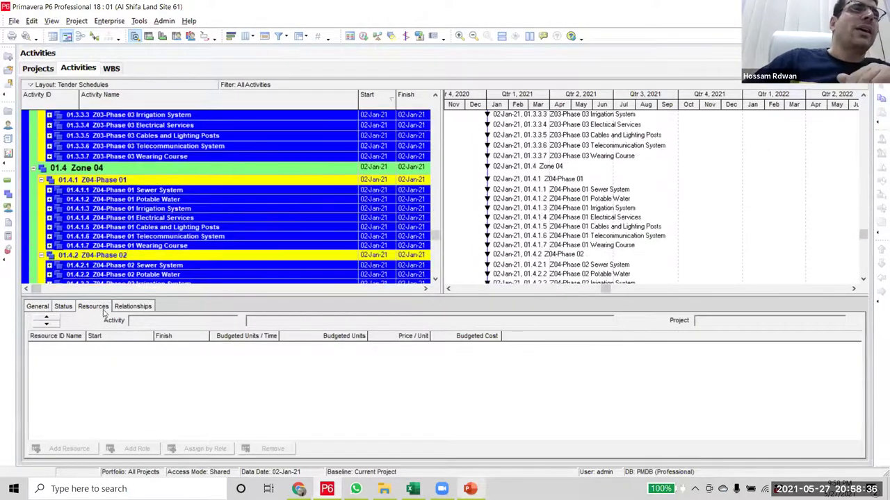
scroll(104, 317, "down", 4)
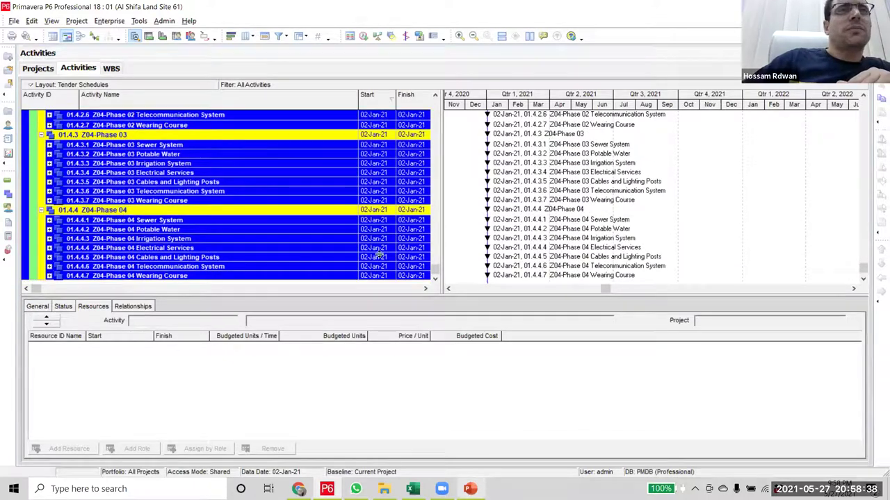
scroll(410, 250, "up", 20)
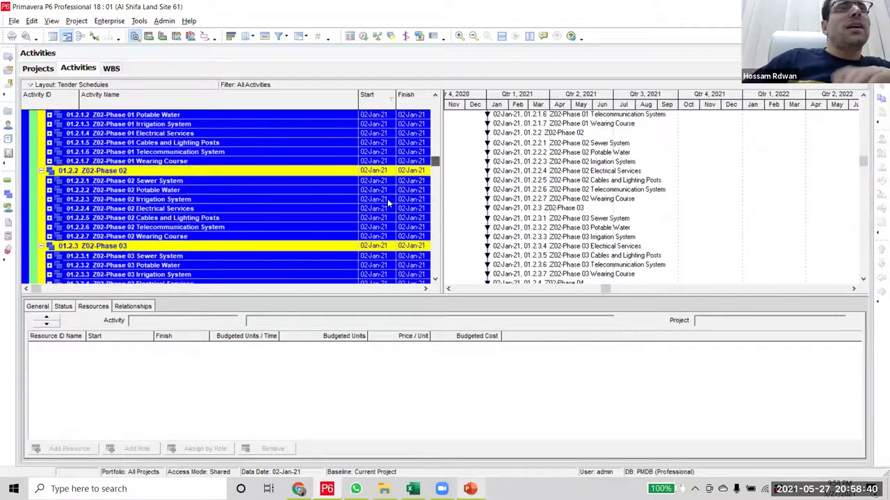
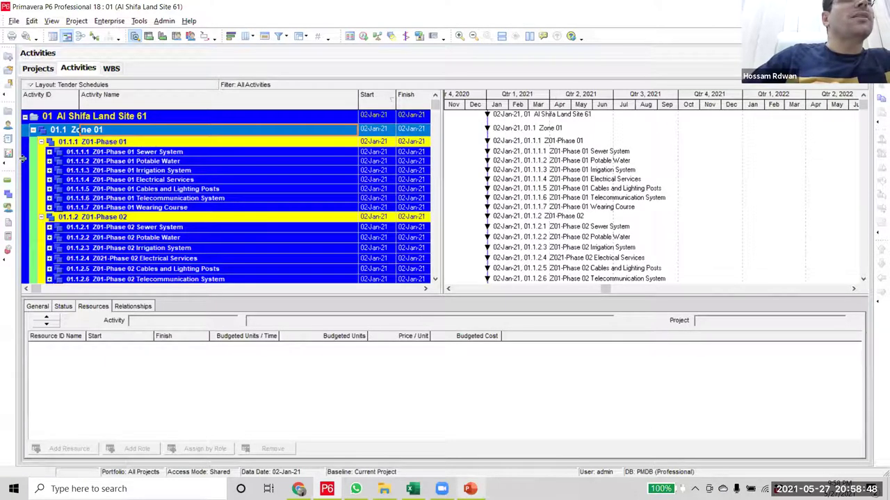
- Expand the Phase 01 Sewer System group and widen the Gantt timescale months
left_click(49, 156)
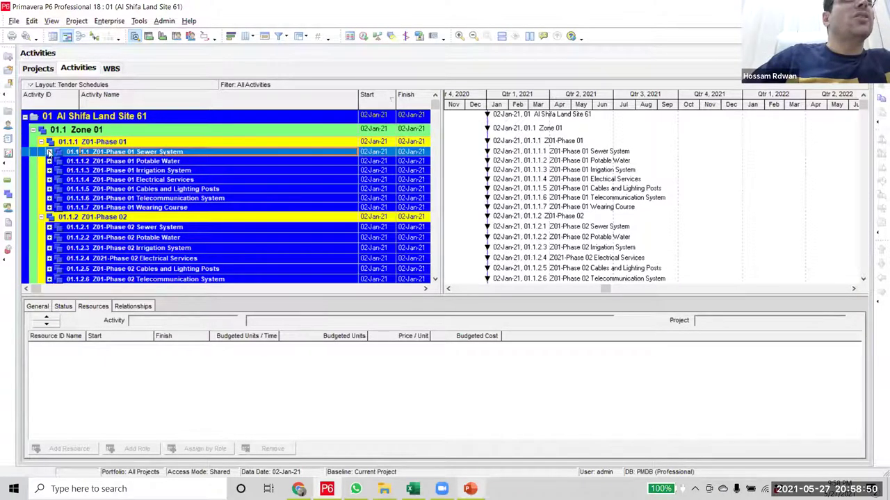
left_click(49, 152)
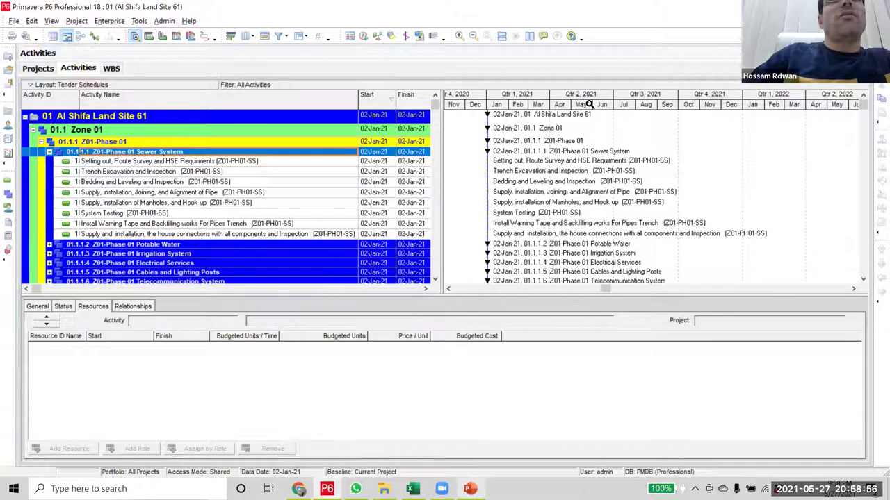
left_click_drag(590, 106, 434, 288)
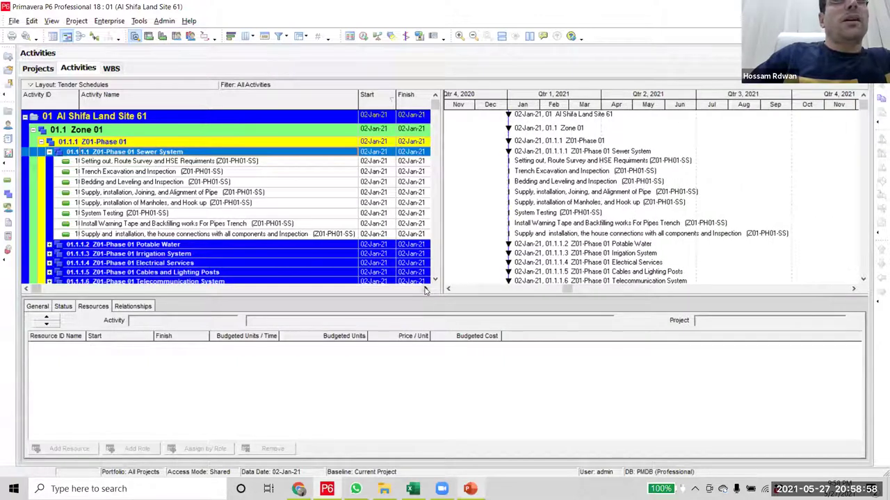
- Move the Original Duration column up so it sits ahead of Start and Finish
left_click(425, 289)
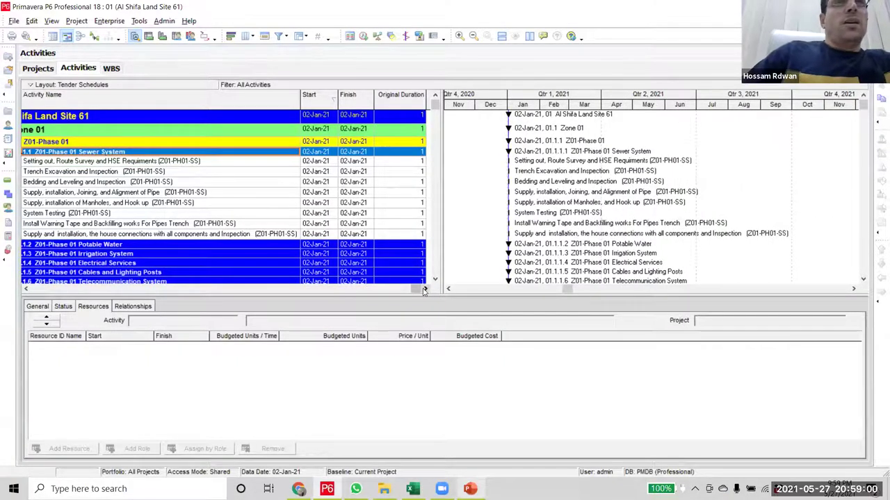
right_click(399, 99)
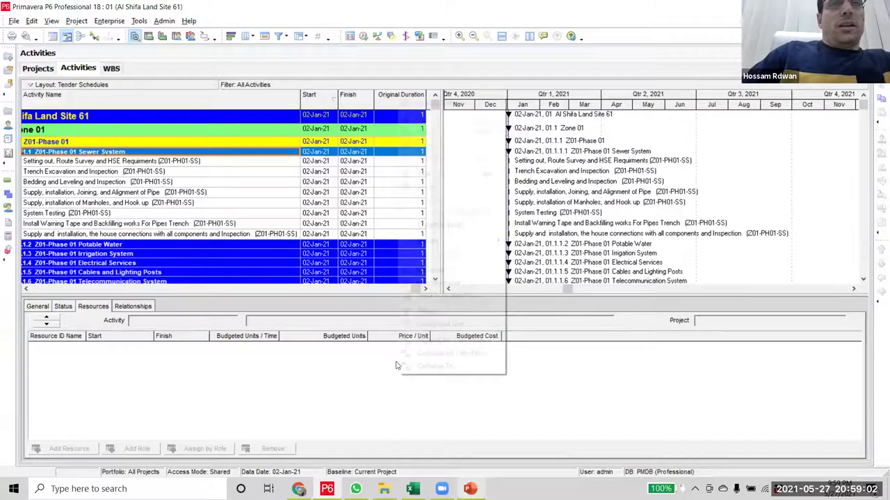
left_click(423, 270)
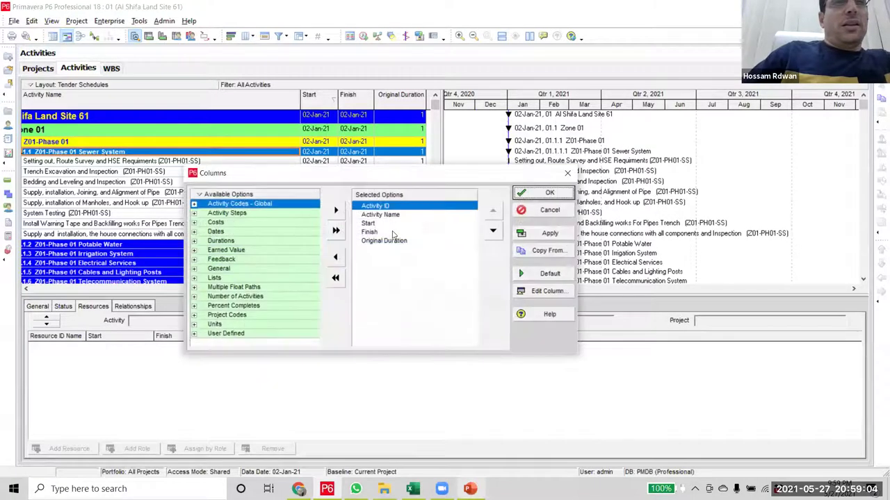
left_click(393, 240)
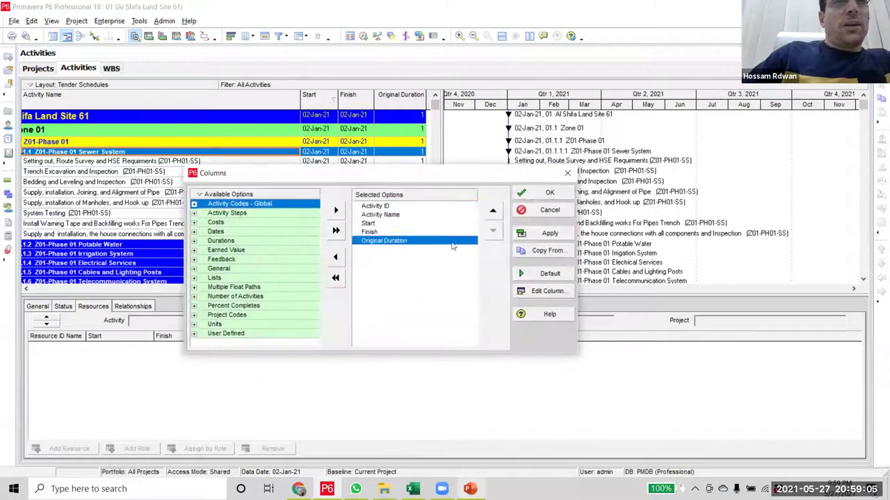
left_click(493, 209)
left_click(493, 210)
left_click(549, 234)
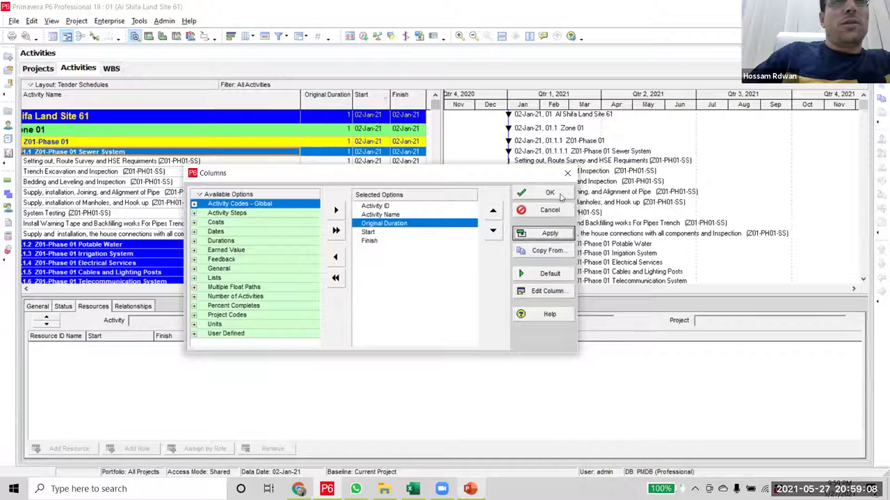
left_click(548, 193)
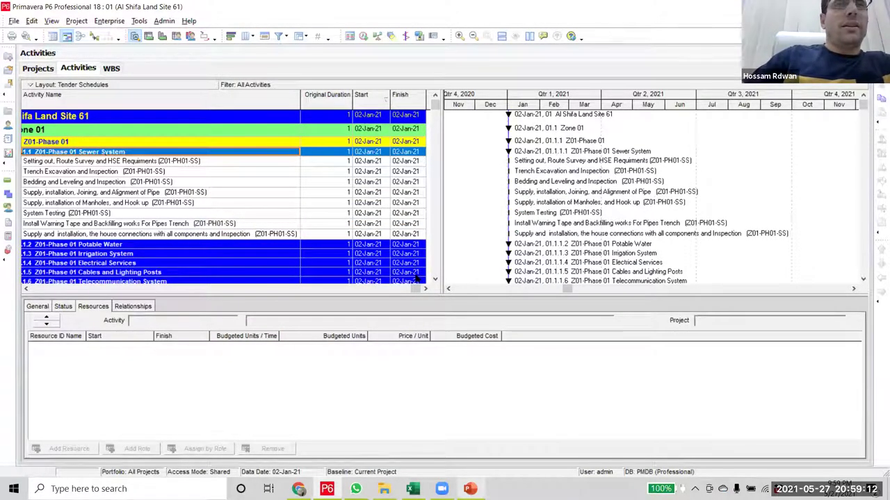
- Scroll the table back left and select the pipe alignment activity to show its resources
left_click_drag(411, 288, 18, 273)
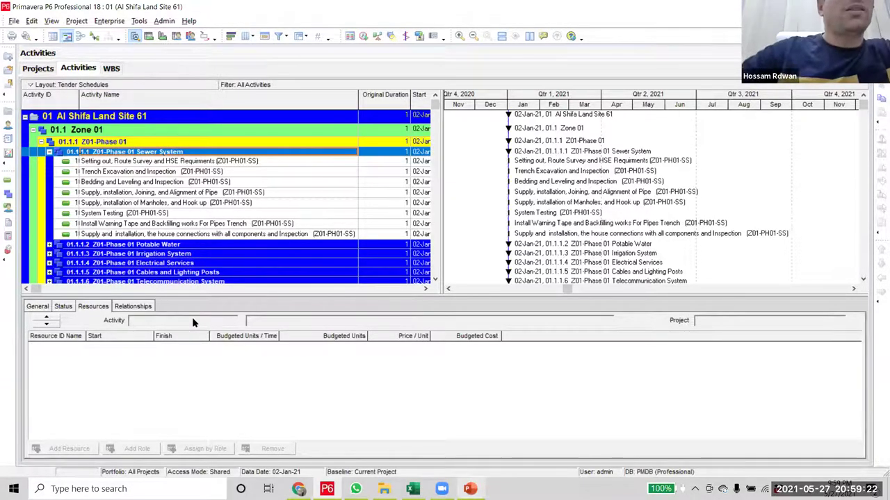
right_click(243, 129)
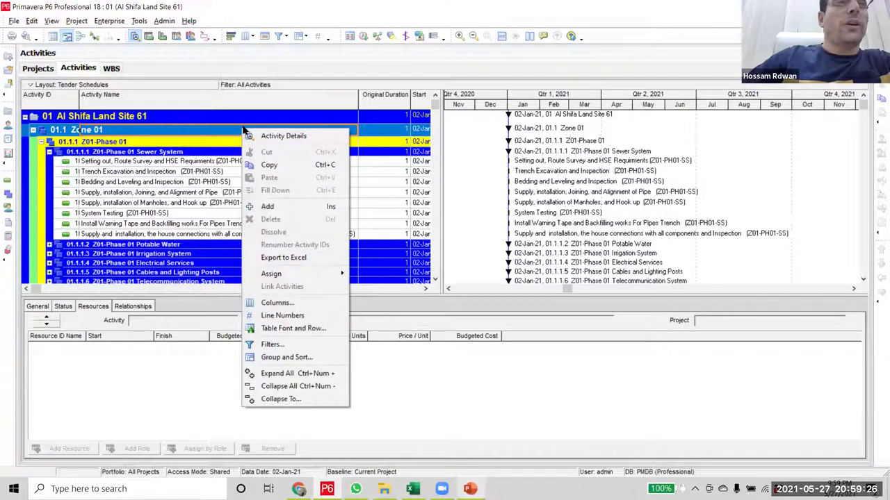
left_click(512, 192)
left_click(511, 192)
- Zoom the Gantt timescale in until January 2021 spans the chart with bars visible
left_click_drag(624, 106, 858, 106)
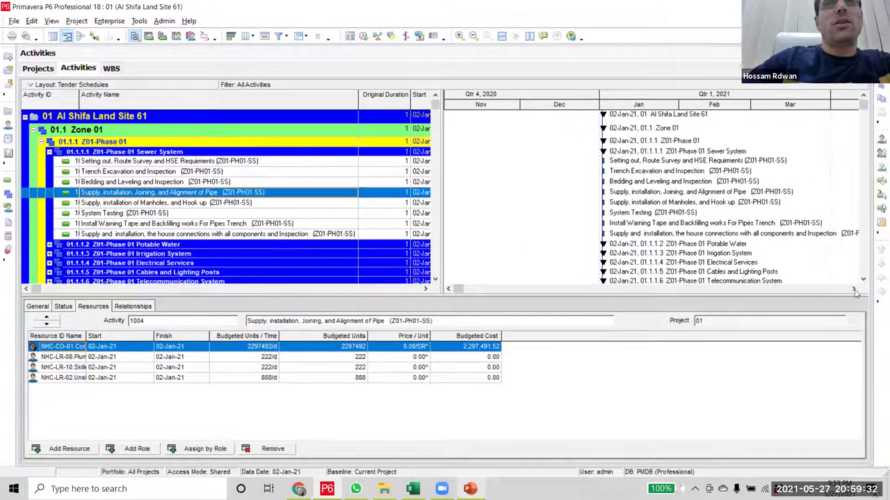
left_click(854, 289)
left_click_drag(563, 107, 742, 103)
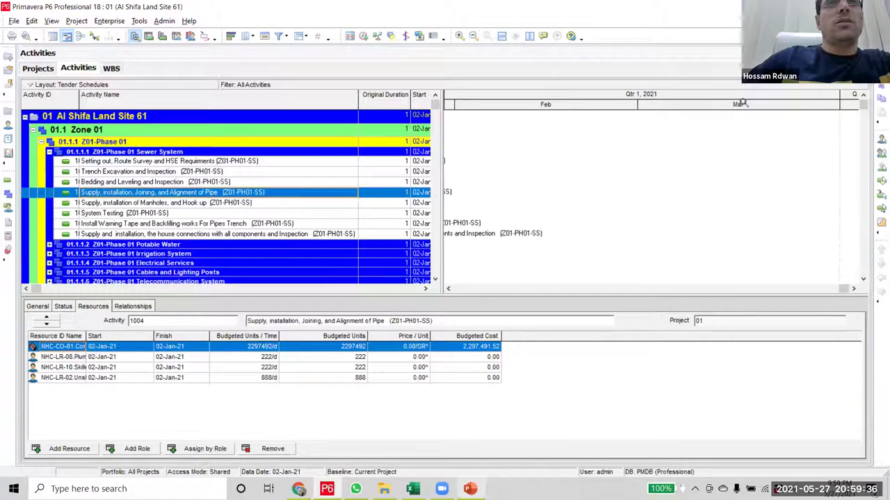
left_click(447, 289)
left_click(448, 289)
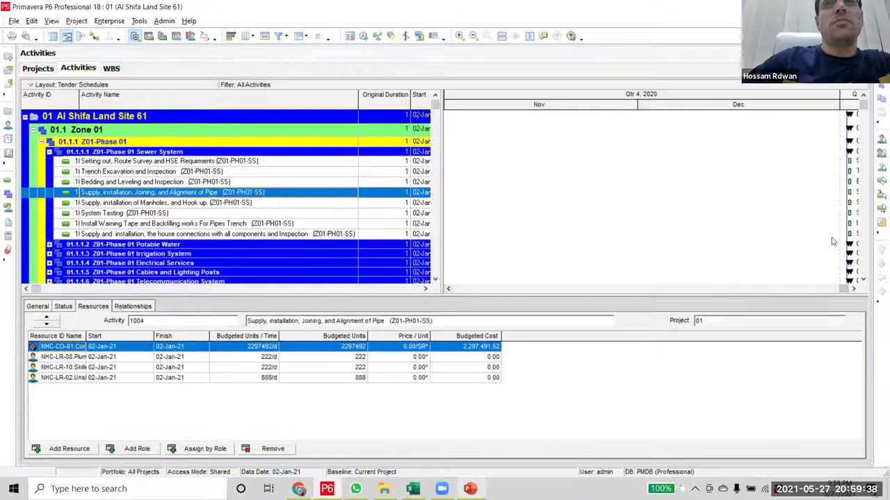
left_click(846, 289)
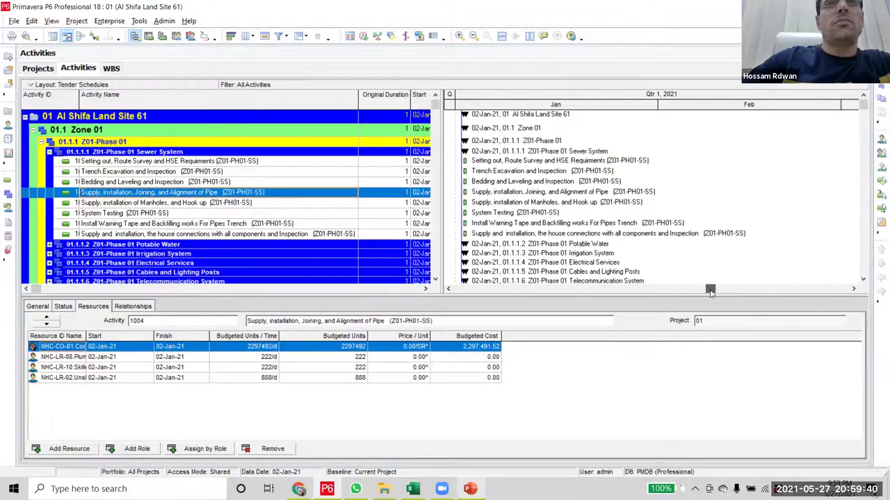
left_click_drag(614, 105, 880, 99)
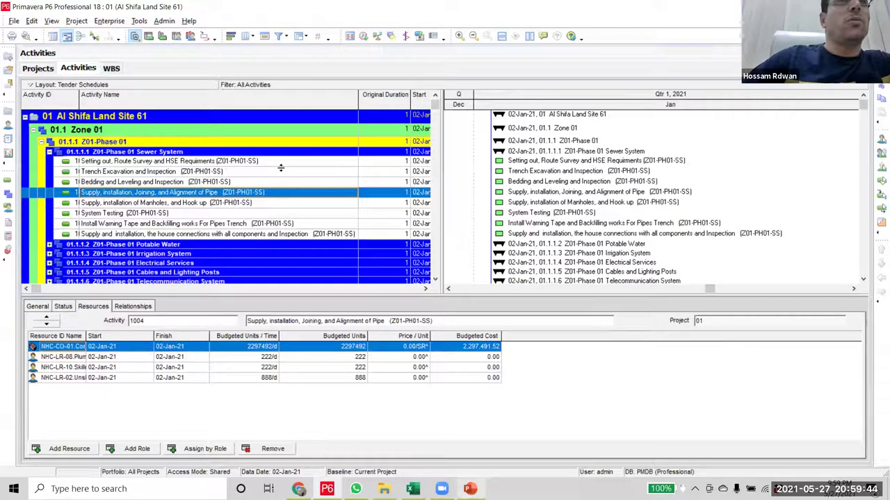
right_click(235, 114)
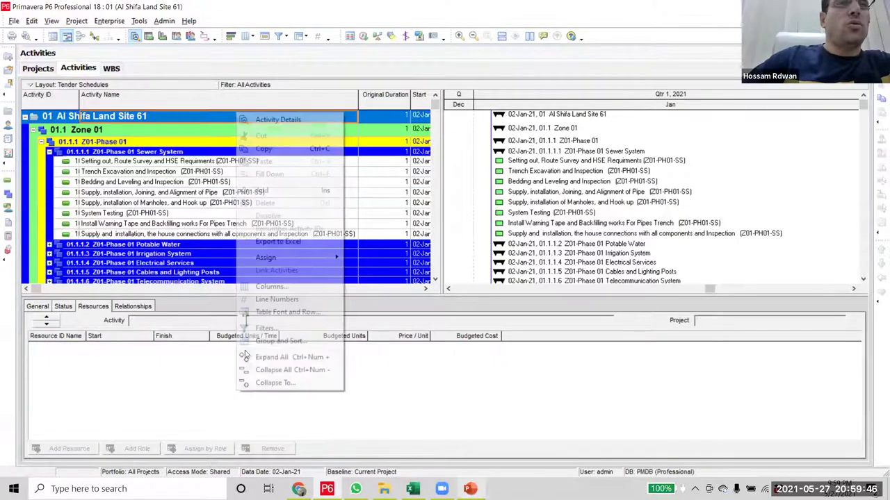
- Use Expand All on the project row to list every Phase 01 Sewer System and Potable Water activity
left_click(278, 356)
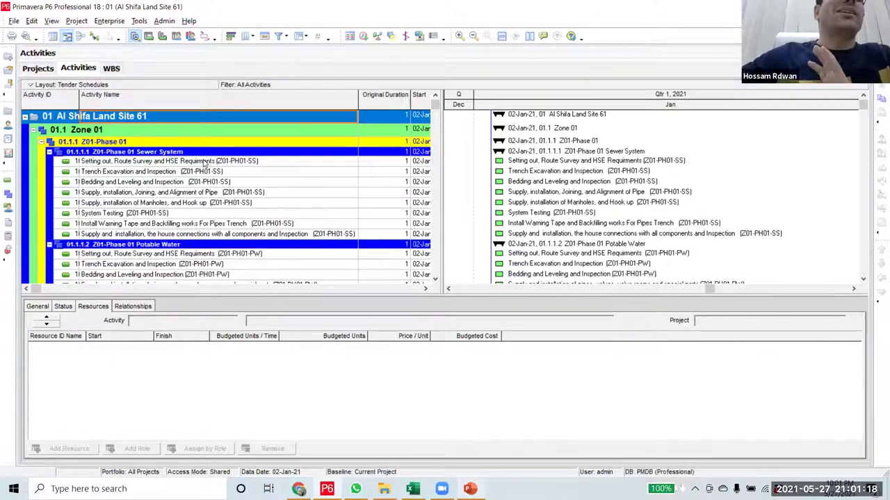
- Link the Sewer System activities, from Setting out through house connections, in sequence
left_click(216, 162)
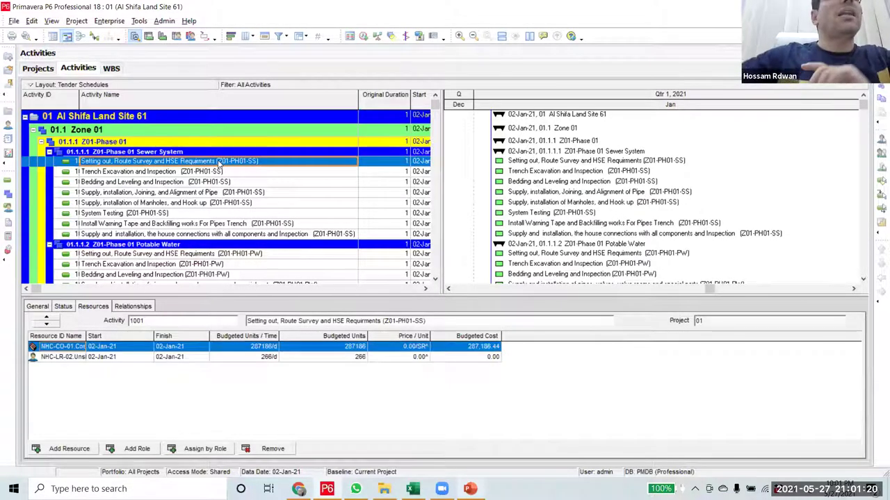
left_click(274, 233, "shift")
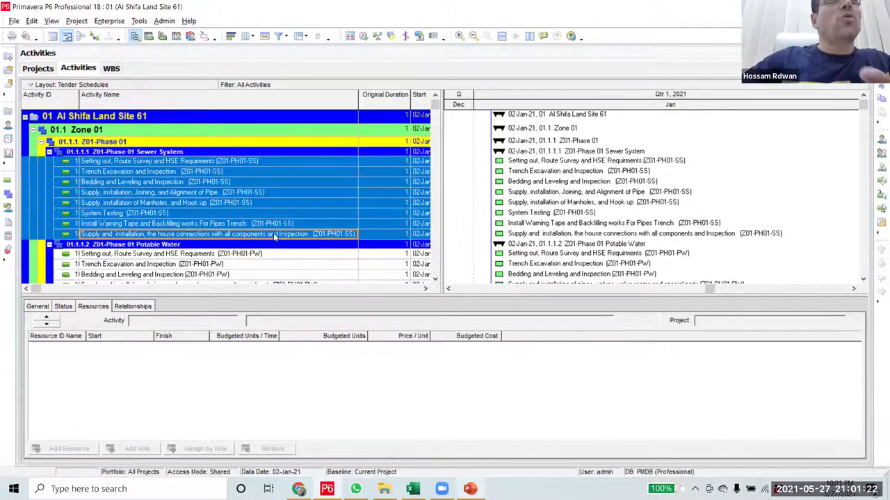
right_click(273, 233)
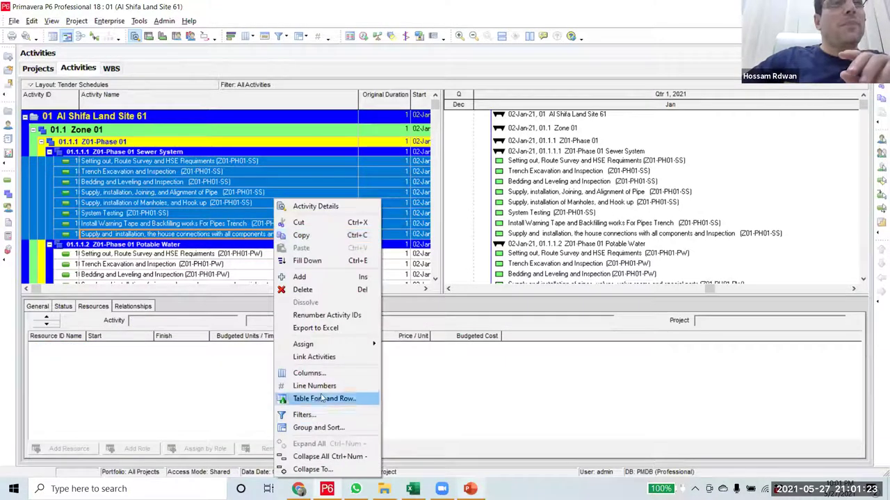
left_click(326, 358)
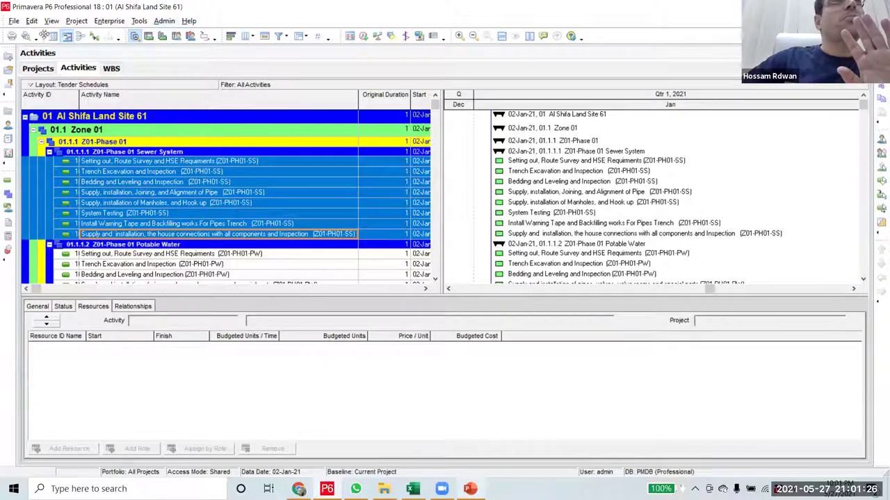
- Show relationship lines, reschedule the project, and widen the view to show Finish dates
left_click(94, 38)
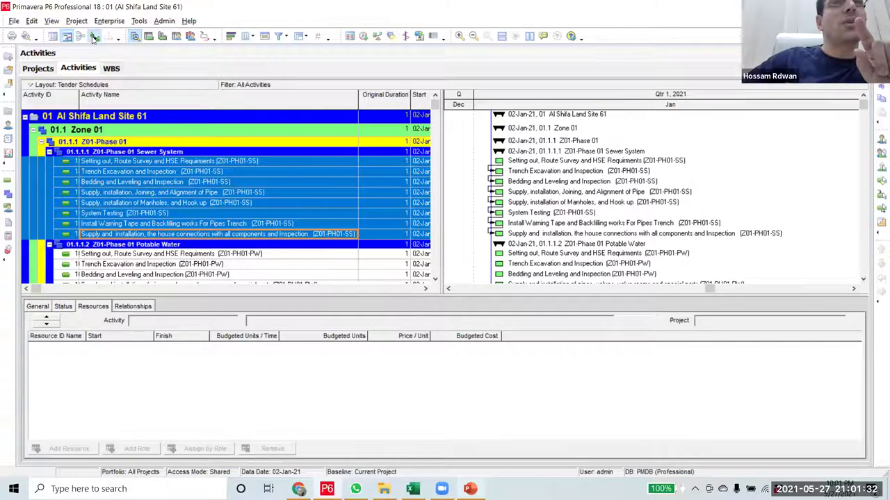
left_click(363, 36)
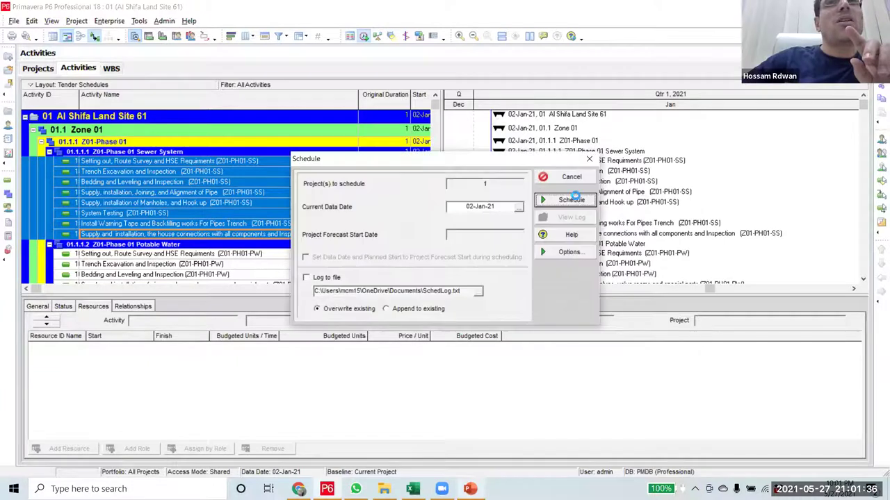
left_click(572, 199)
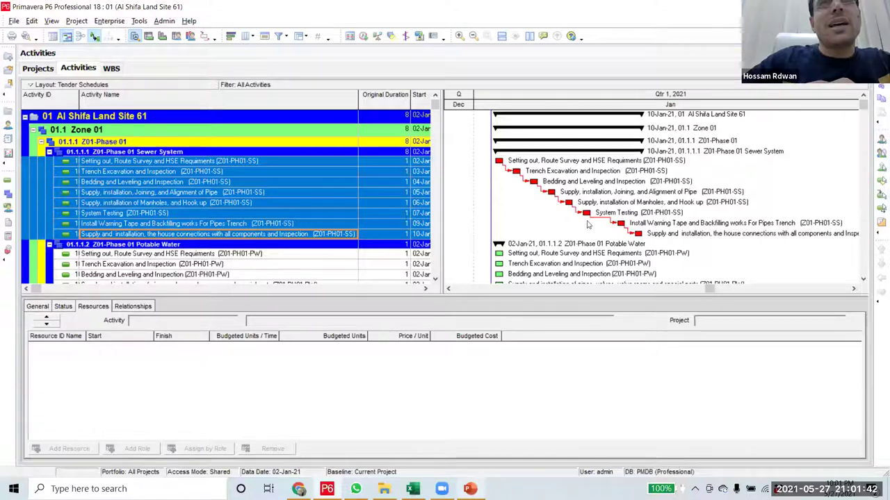
left_click_drag(664, 108, 725, 110)
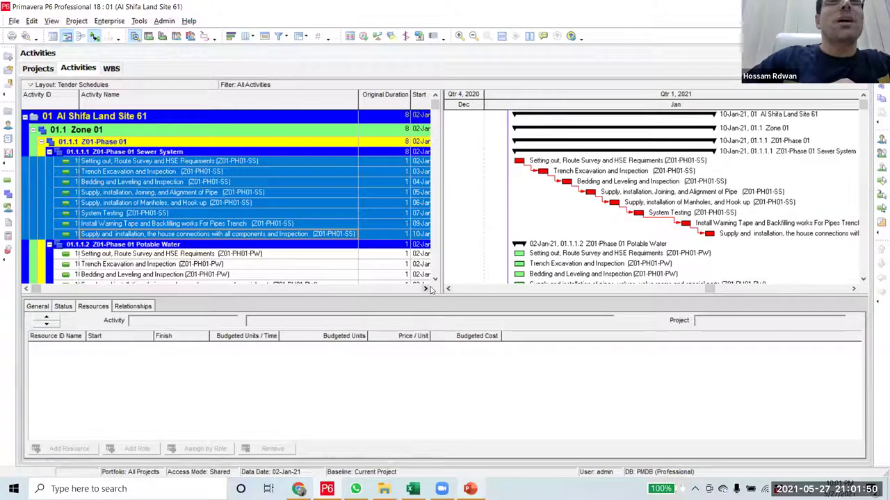
left_click_drag(442, 260, 591, 271)
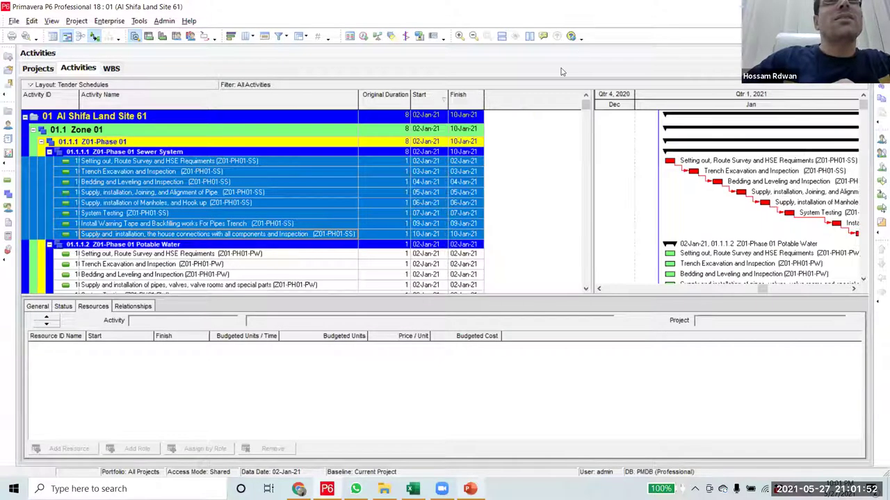
- Search the available columns in the column settings for 'Calendar'
right_click(512, 106)
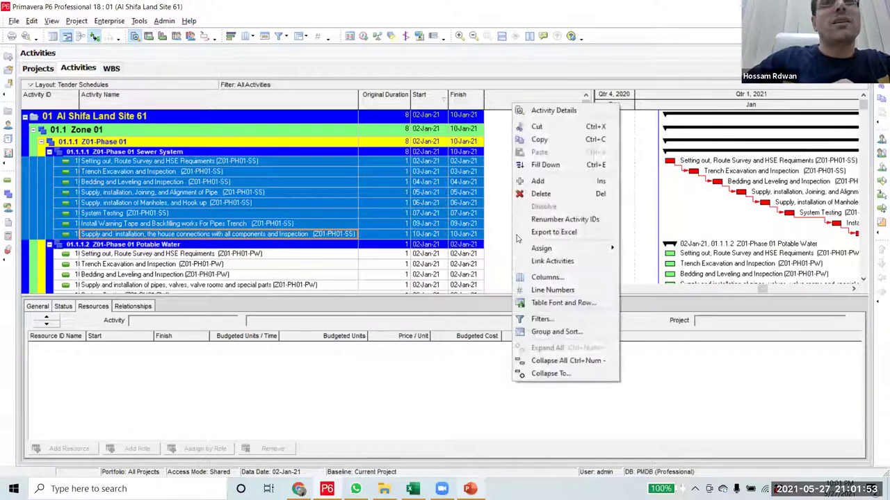
left_click(544, 278)
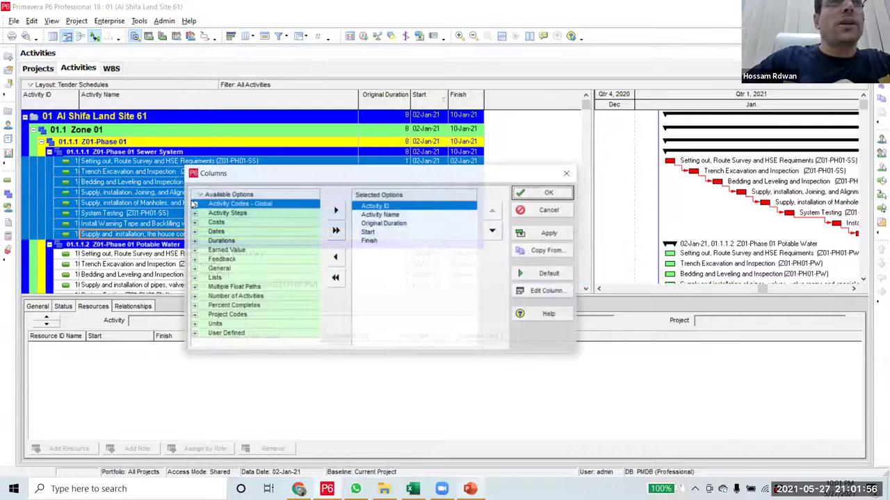
right_click(202, 197)
left_click(219, 206)
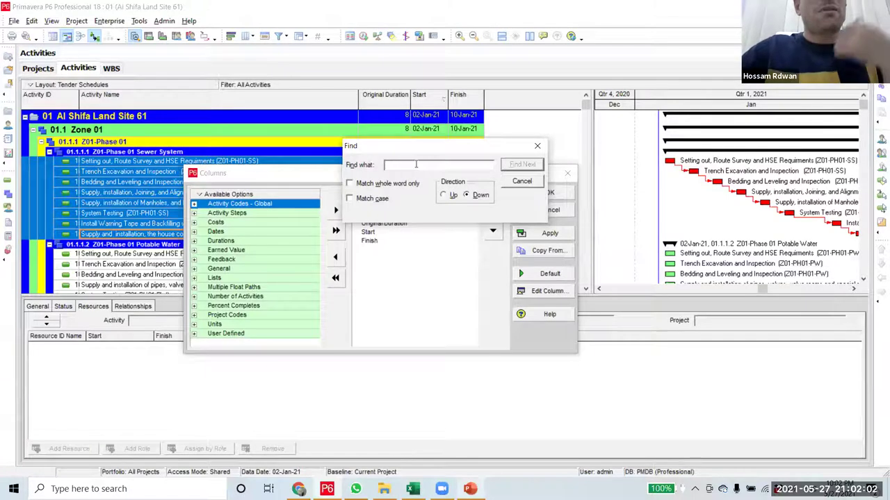
type("calendar")
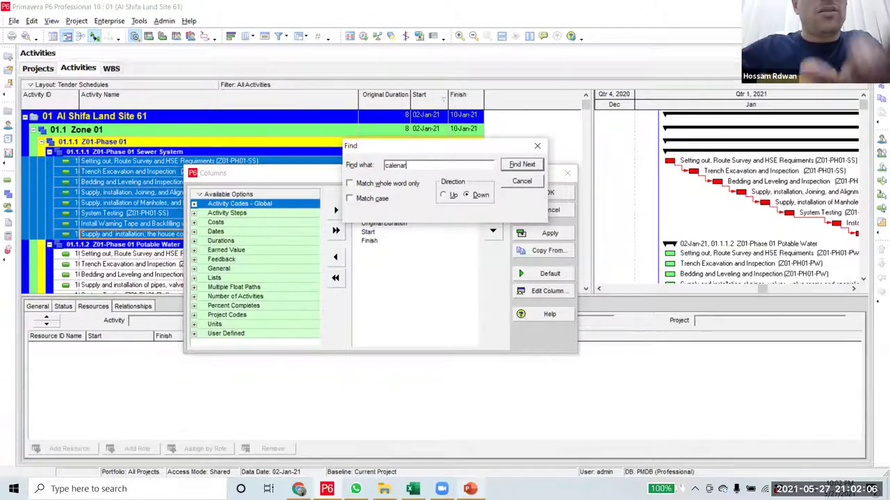
left_click(521, 165)
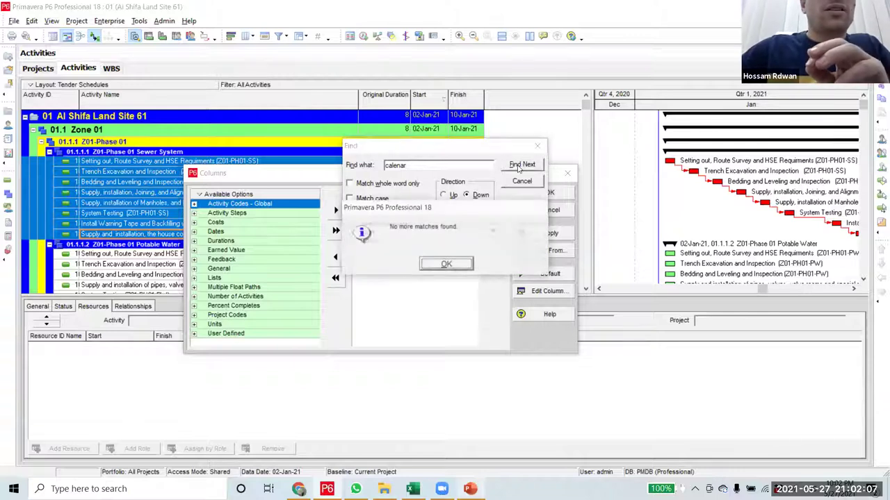
left_click(445, 265)
left_click(431, 165)
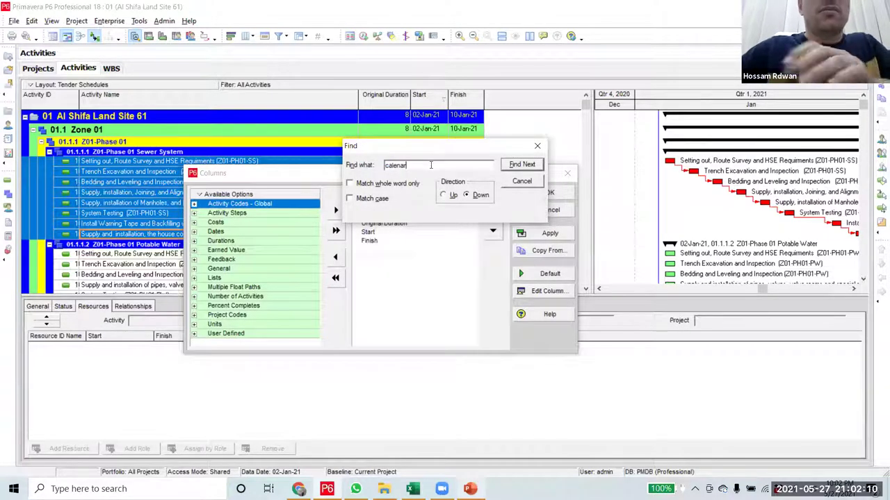
left_click(515, 166)
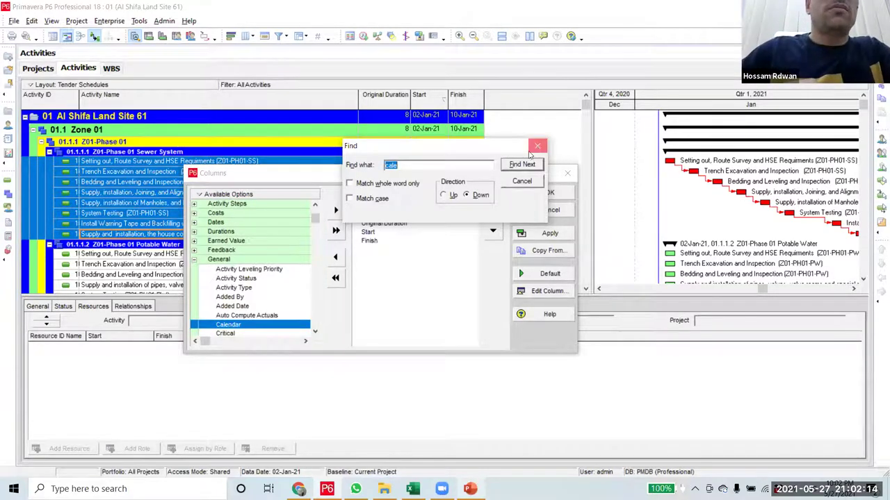
left_click(505, 182)
- Add the Calendar column after Finish and apply, showing Modon Calender on every row
left_click(368, 242)
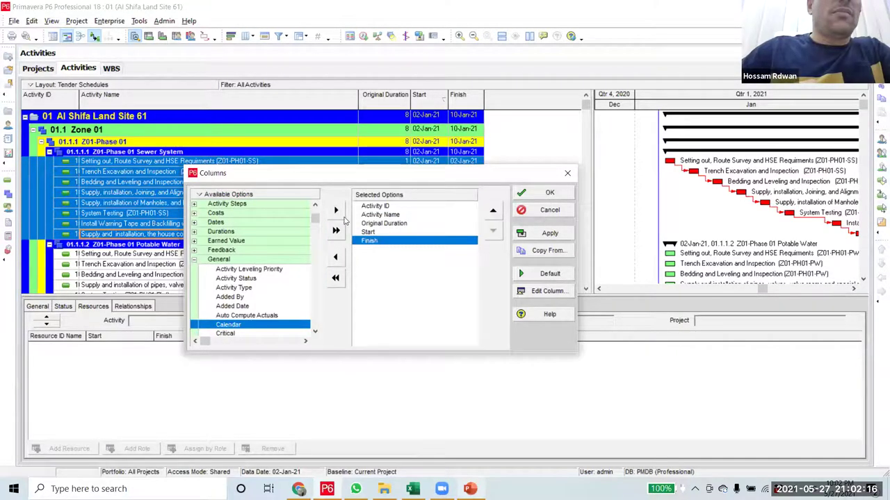
left_click(336, 210)
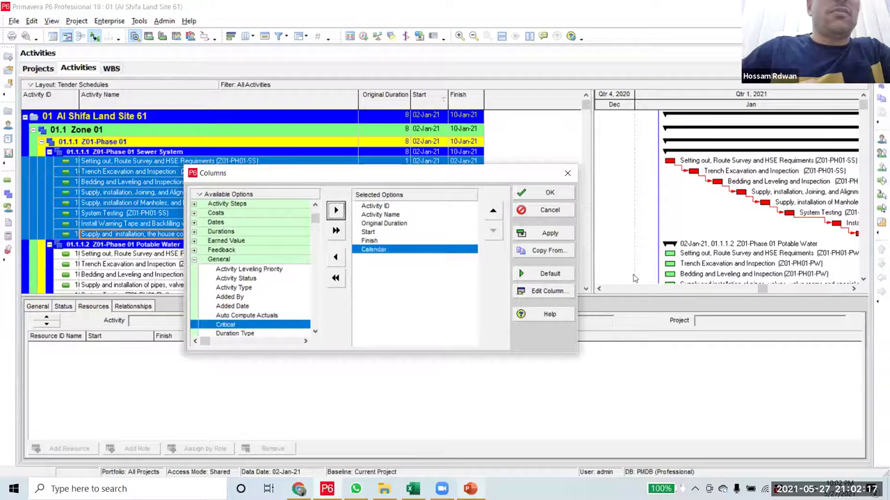
left_click(560, 233)
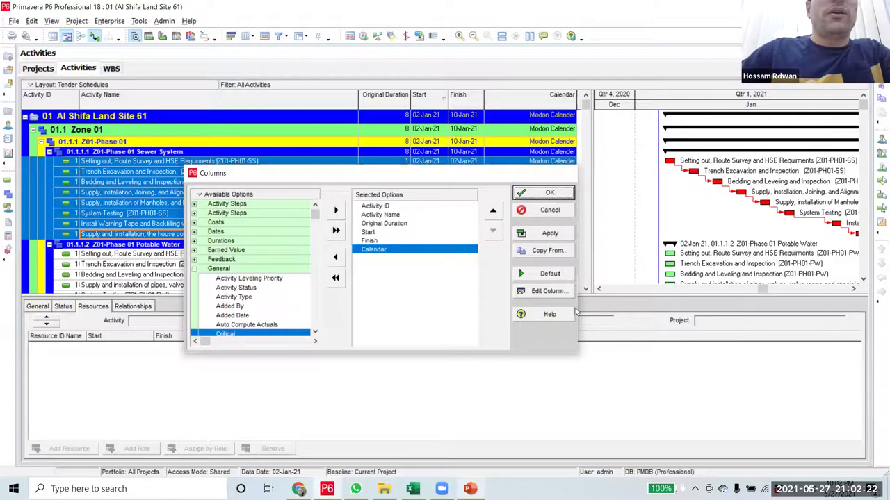
left_click(550, 194)
left_click(530, 253)
scroll(530, 208, "down", 2)
scroll(532, 174, "up", 2)
left_click(534, 162)
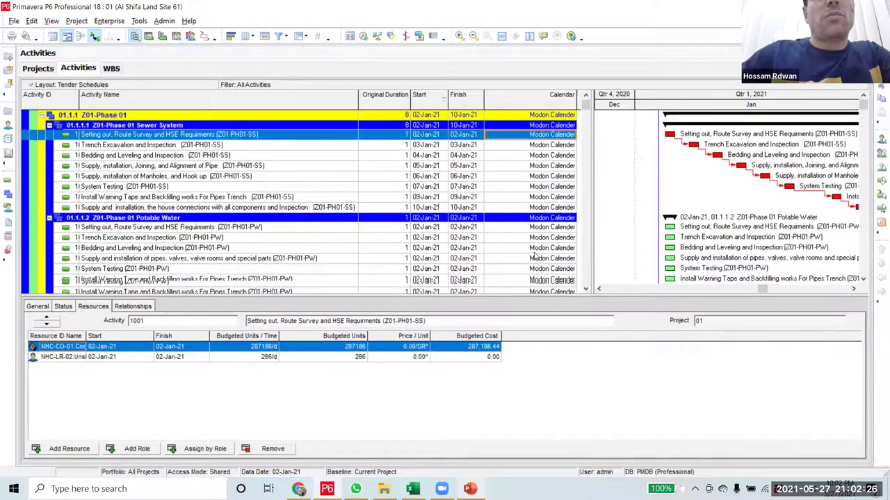
scroll(535, 174, "down", 5)
scroll(588, 115, "up", 5)
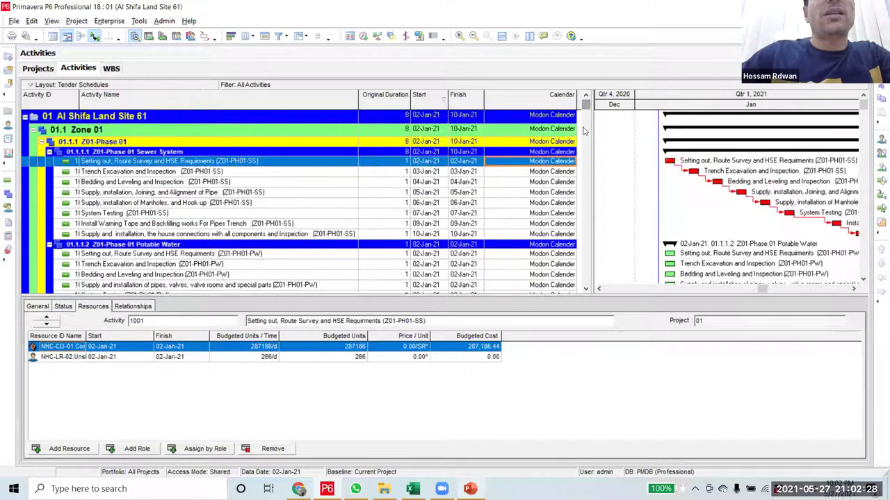
left_click(513, 172)
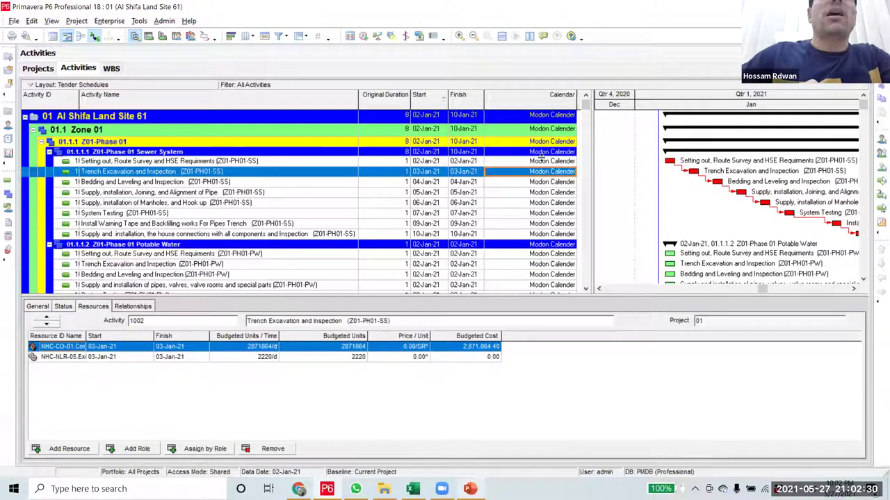
left_click(541, 161)
scroll(556, 181, "down", 2)
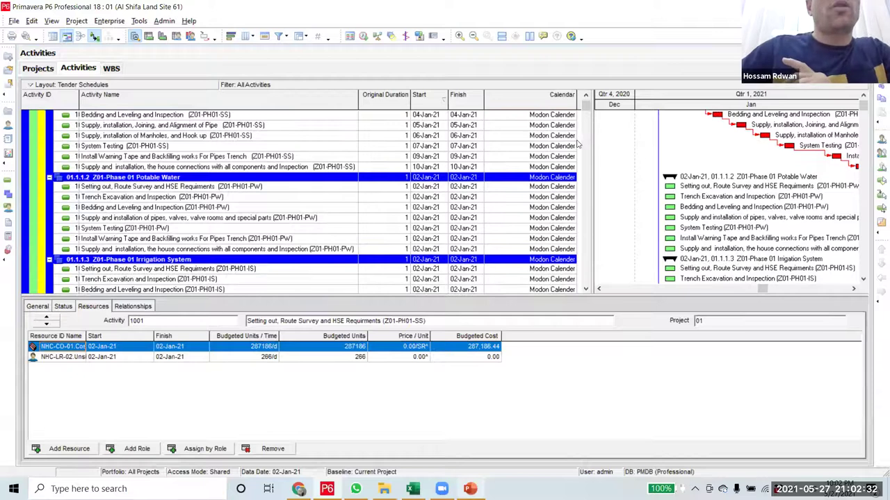
scroll(588, 108, "up", 2)
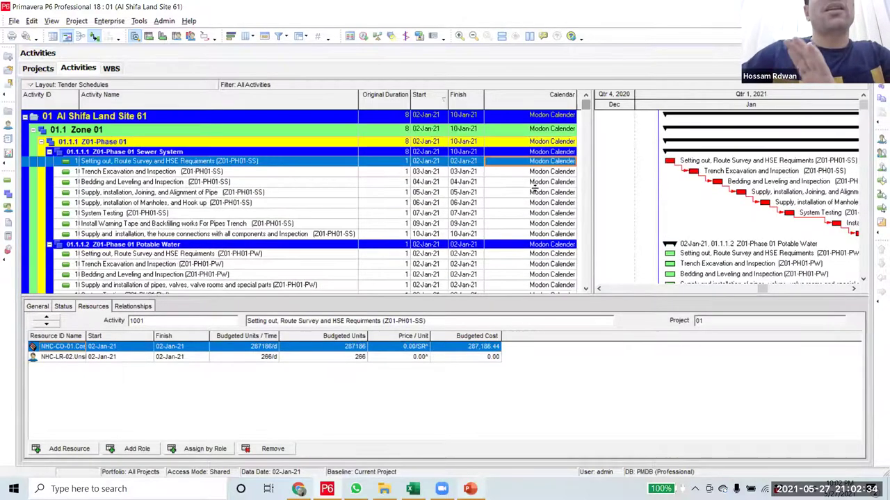
left_click(853, 288)
left_click_drag(768, 290, 646, 288)
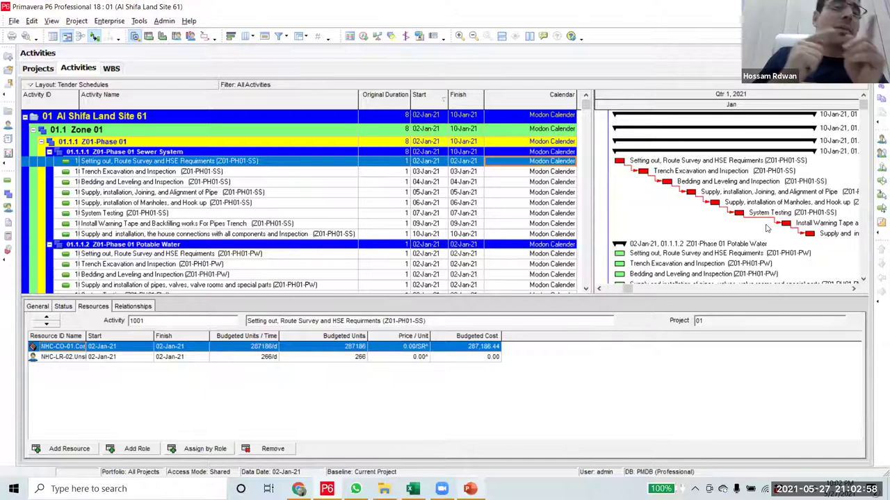
left_click(527, 173)
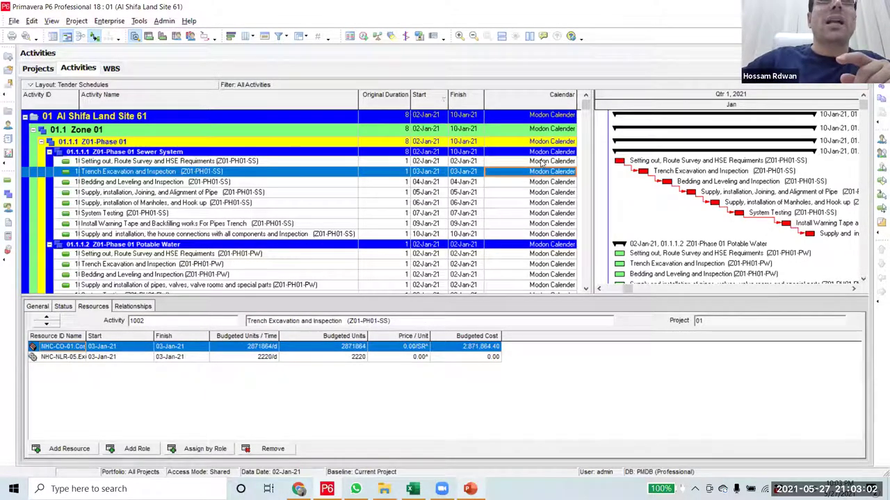
left_click(532, 162)
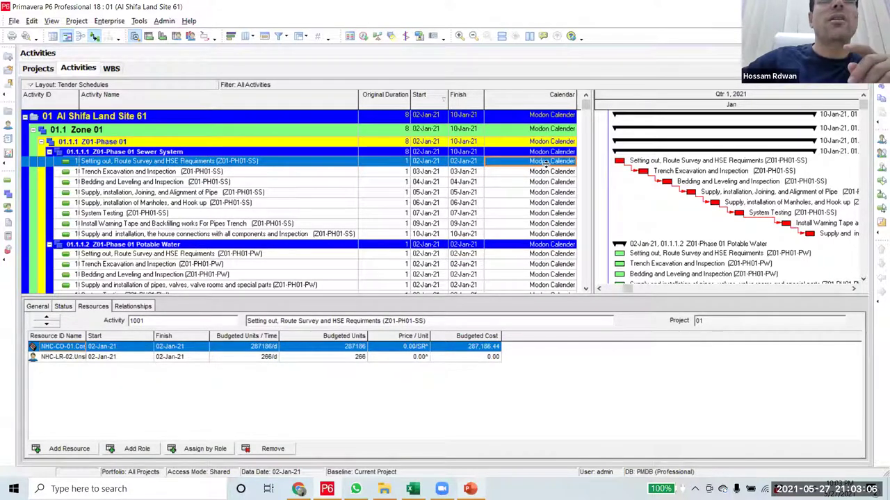
scroll(576, 287, "down", 10)
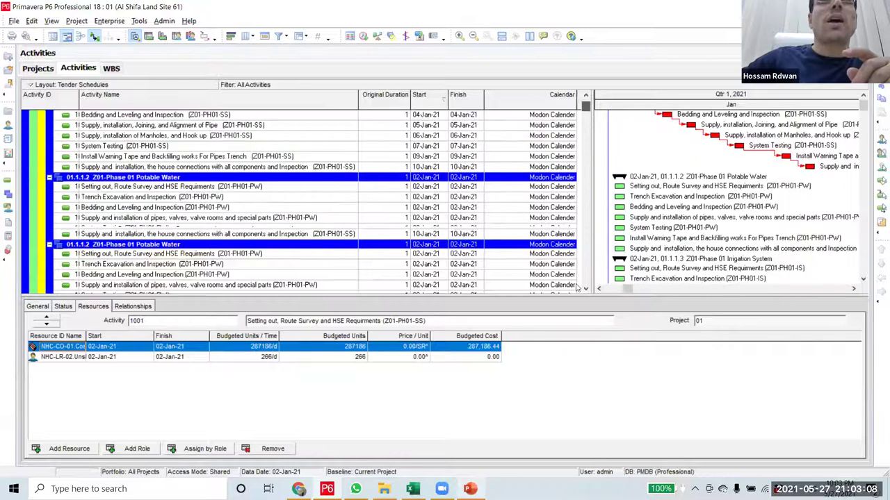
scroll(576, 287, "down", 5)
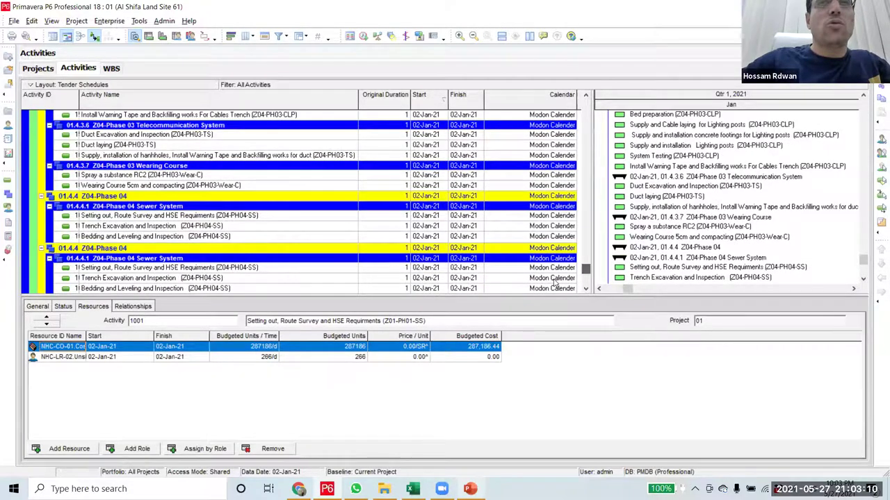
scroll(554, 282, "down", 5)
key("ctrl+a")
right_click(554, 278)
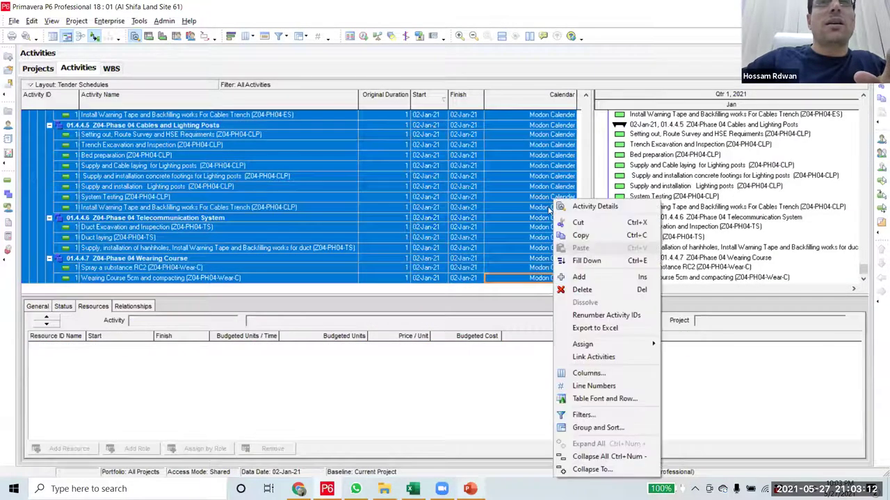
scroll(664, 274, "up", 10)
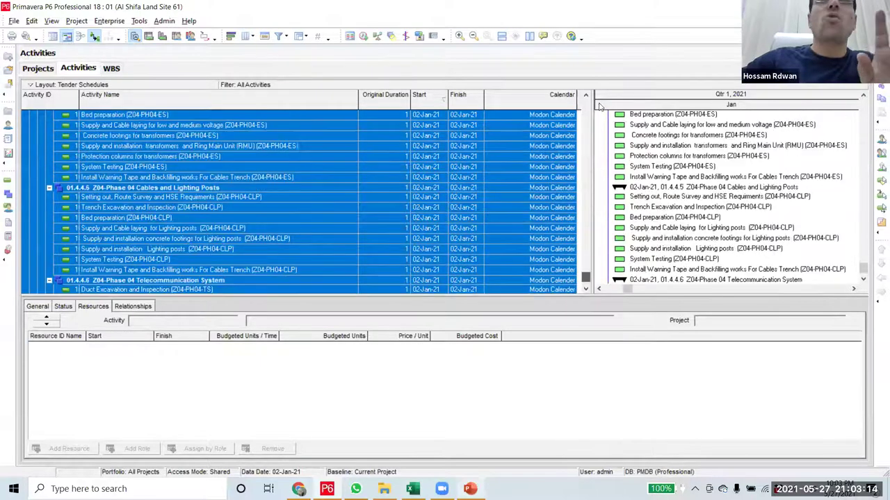
scroll(664, 273, "up", 8)
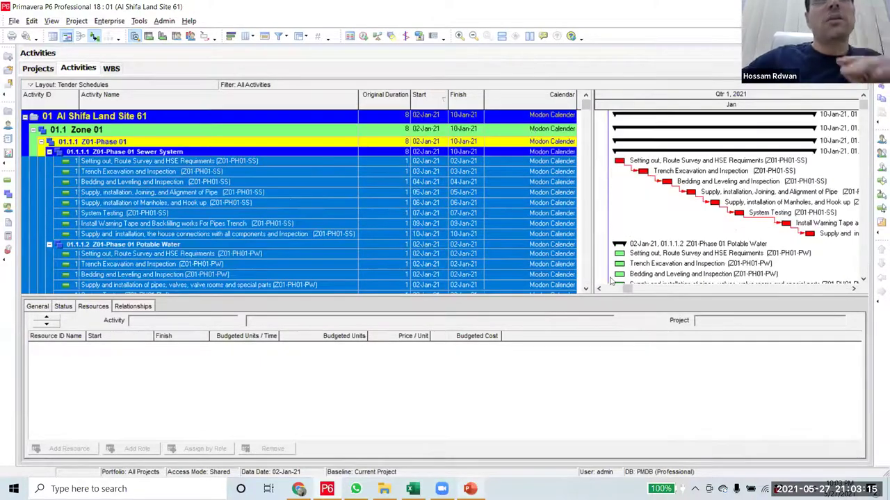
left_click(549, 116)
right_click(549, 116)
- Remove Calendar from the displayed columns of the activity table
left_click(584, 289)
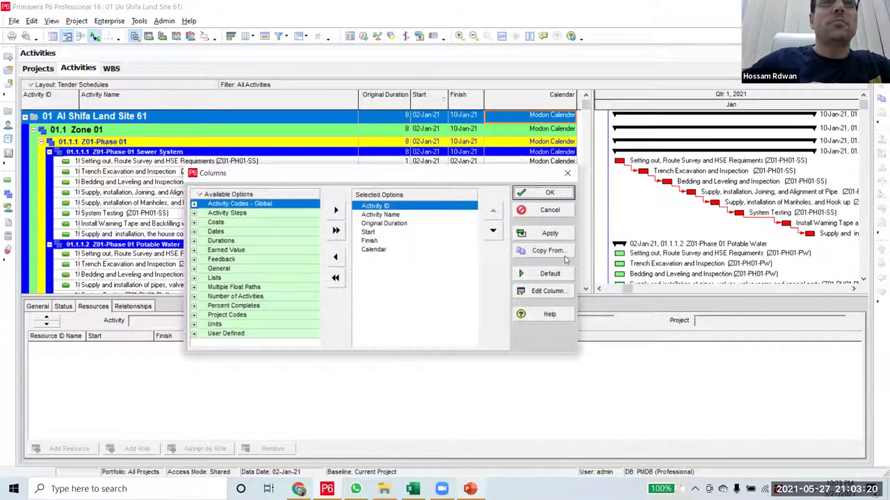
double_click(373, 249)
left_click(550, 193)
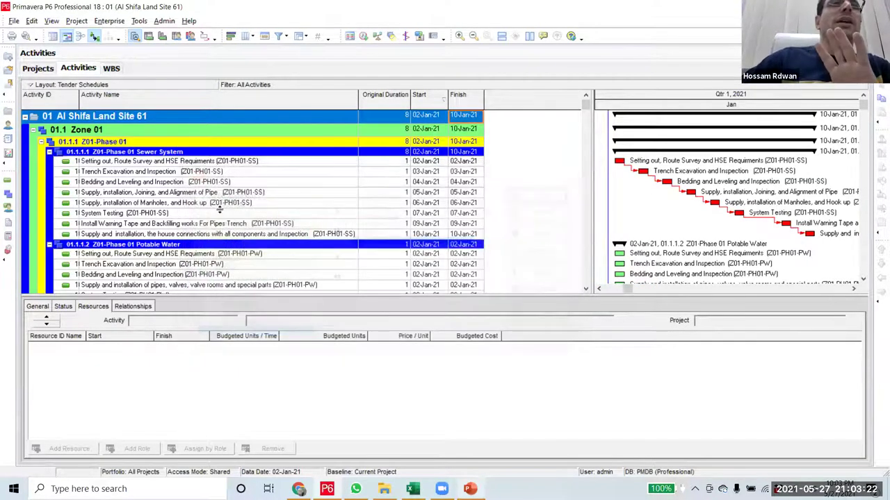
- Move to the Potable Water Setting out activity and sort the table by Activity ID ascending
scroll(258, 183, "down", 3)
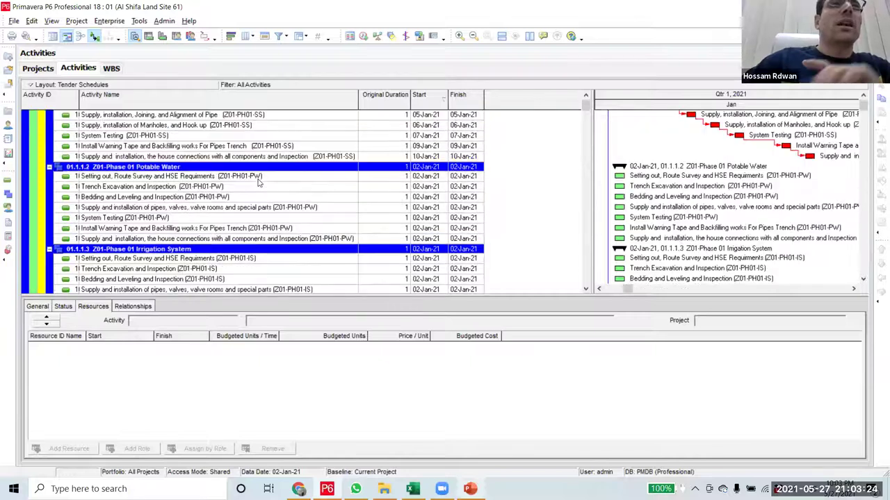
key("Down")
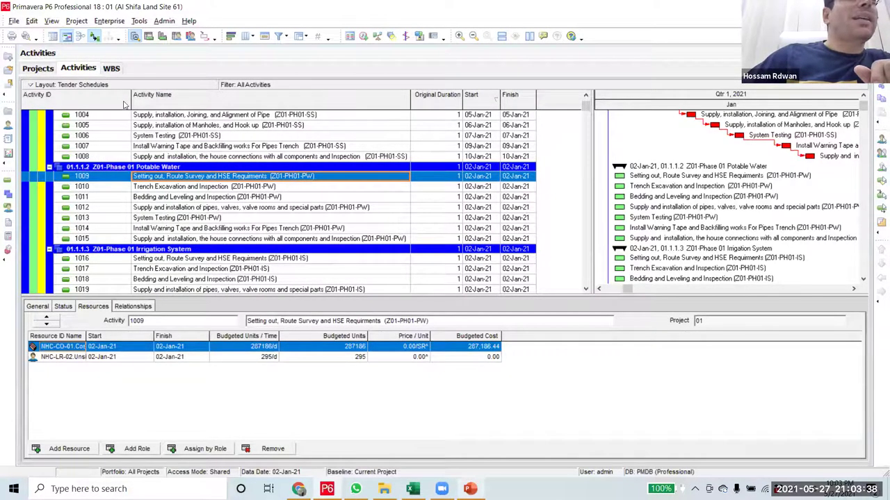
key("Left")
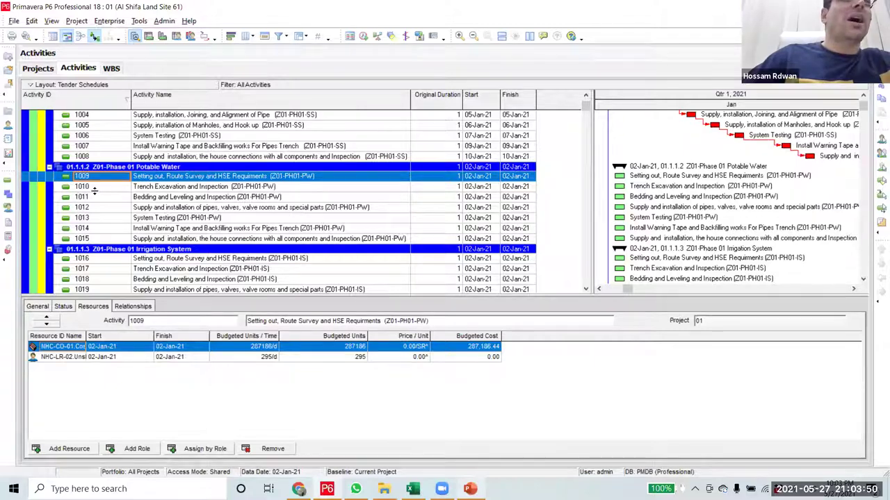
left_click(119, 94)
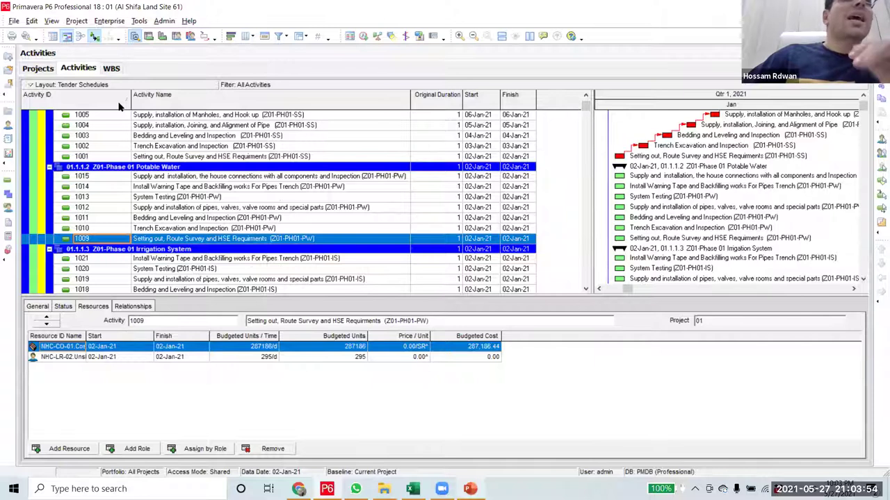
left_click(124, 105)
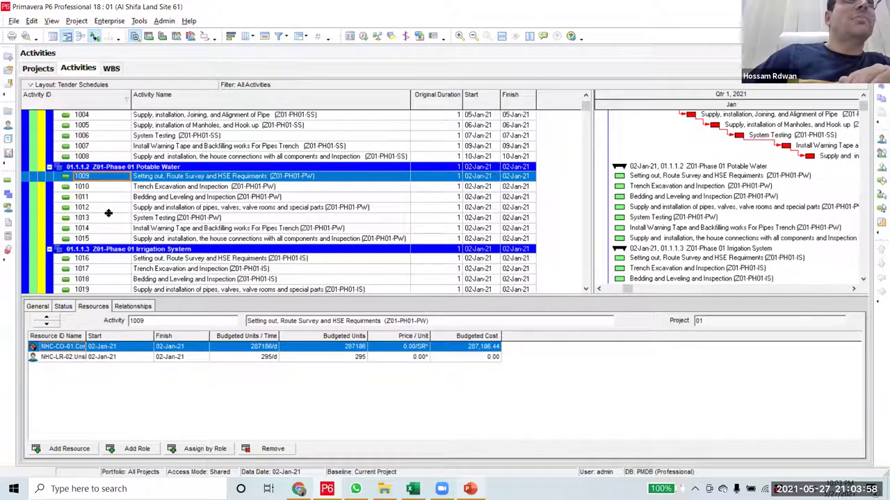
left_click(185, 197)
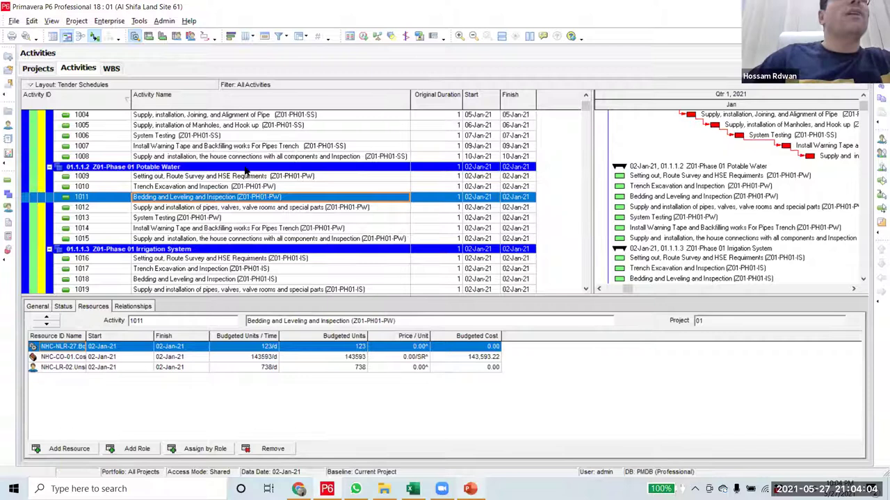
left_click(244, 177)
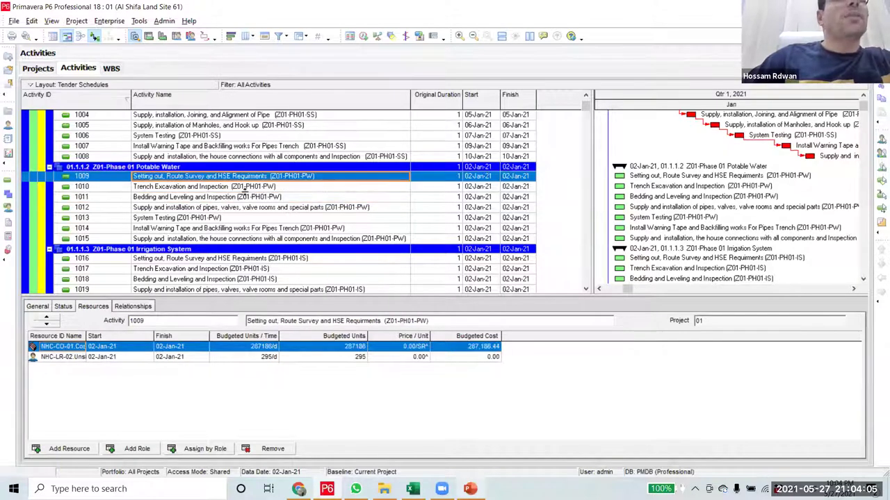
left_click(199, 187)
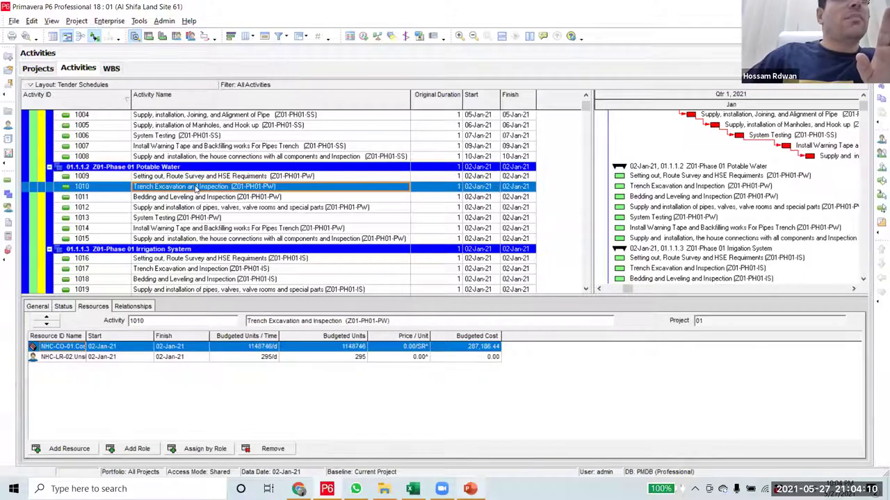
left_click(198, 179)
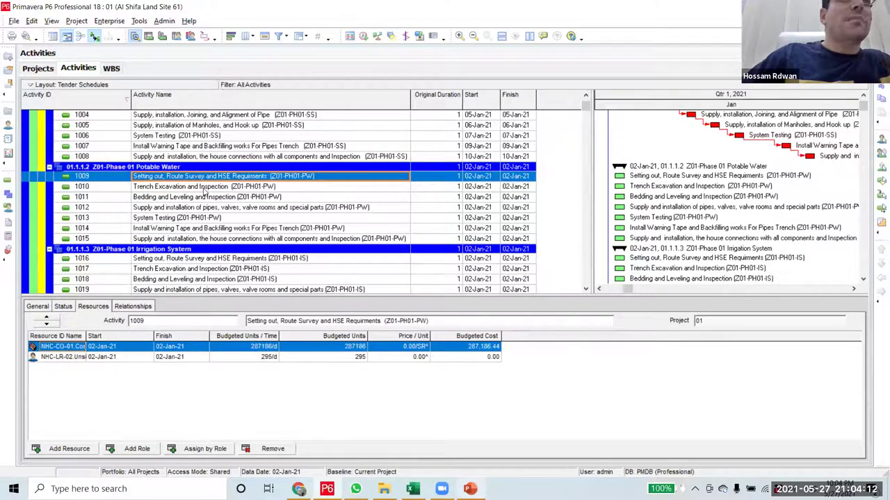
left_click(200, 199)
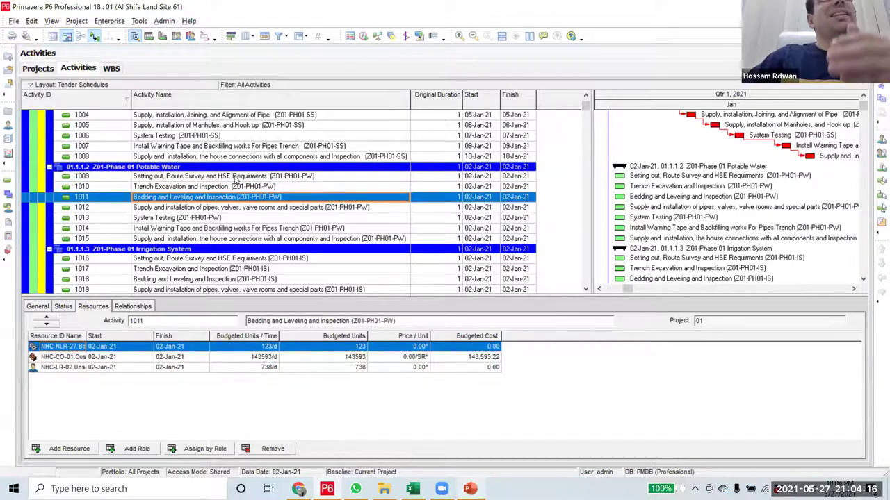
left_click(236, 178)
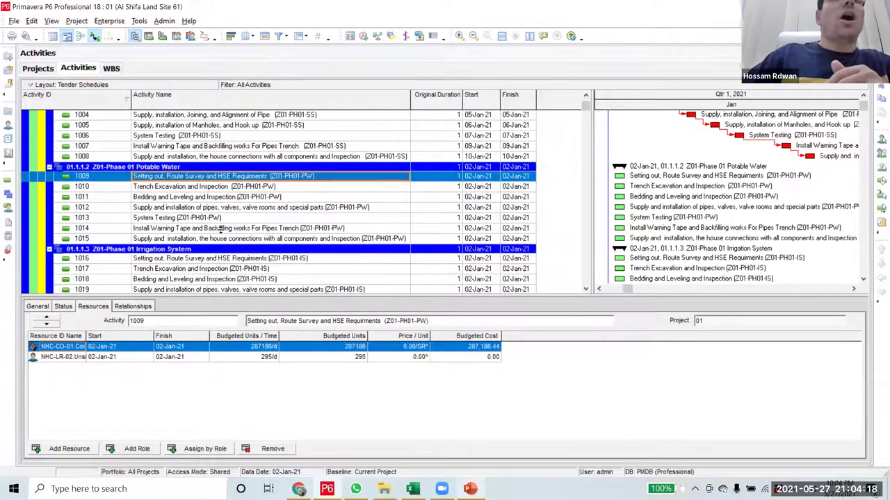
left_click(237, 188)
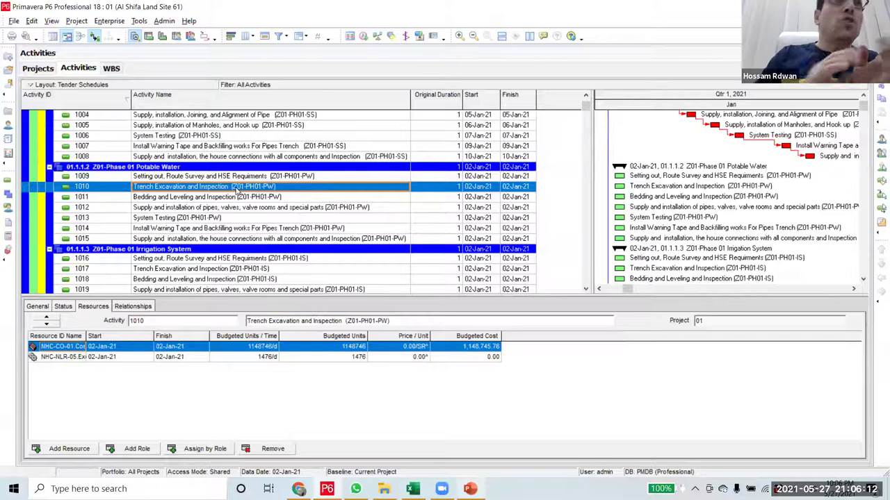
- Review the resources on activities 1015 and 1009, then select Potable Water activities 1009–1015
left_click(265, 239)
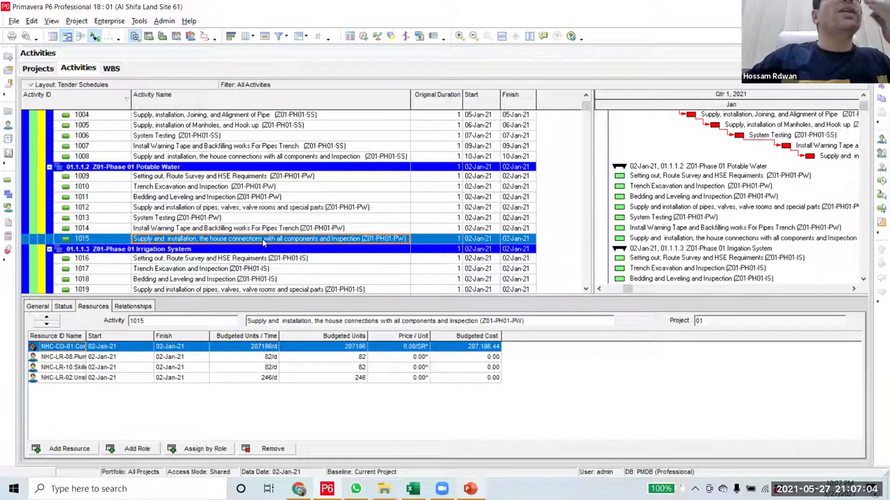
left_click(252, 178)
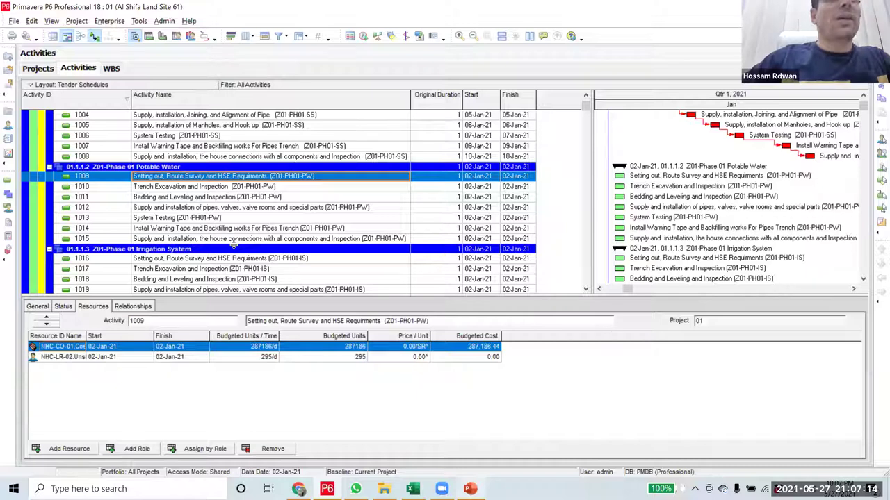
left_click(244, 240, "shift")
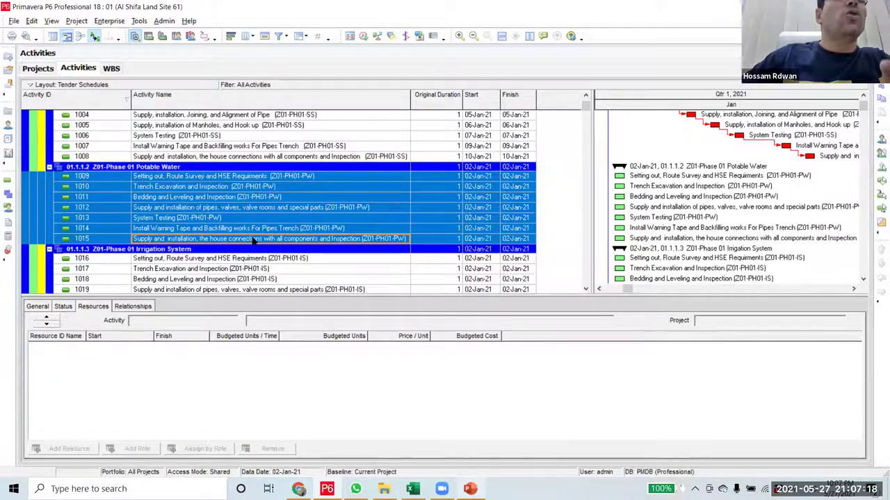
- Link Potable Water activities 1009–1015 and Irrigation activities 1016–1021, each in sequence
left_click(270, 178)
left_click(270, 178)
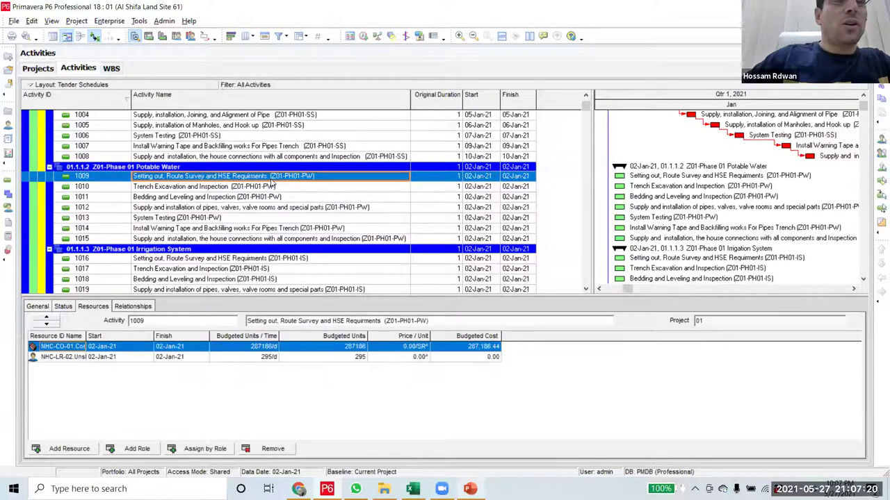
left_click(255, 241, "shift")
right_click(256, 241)
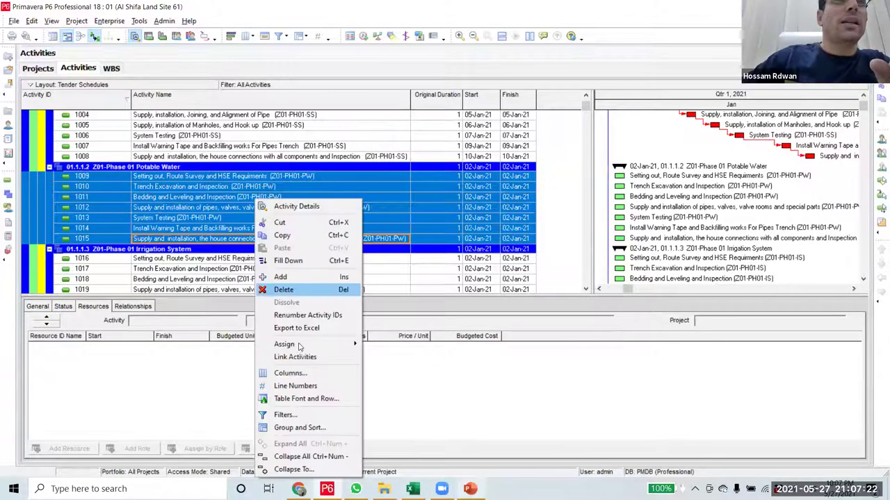
left_click(284, 356)
scroll(285, 224, "down", 2)
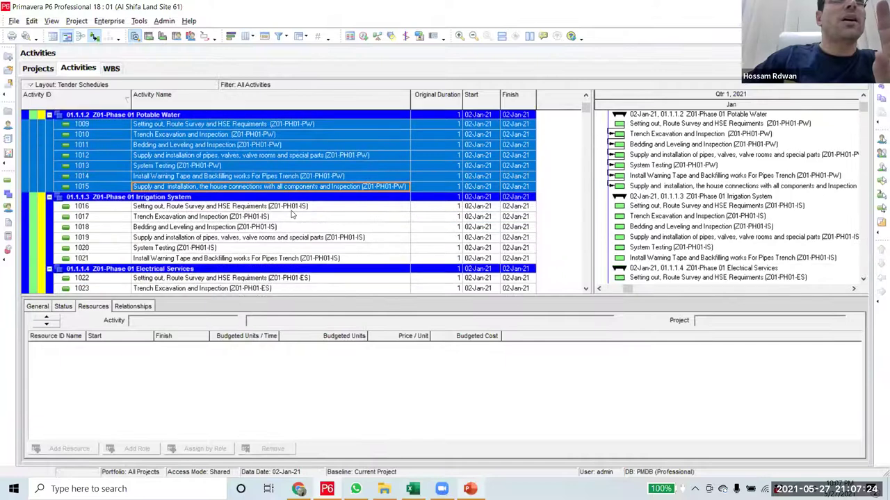
left_click(292, 212)
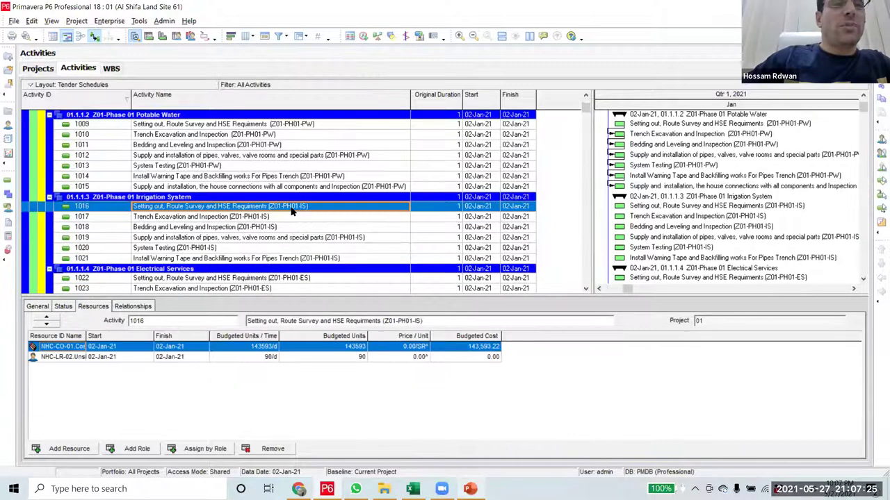
left_click(275, 259, "shift")
right_click(275, 259)
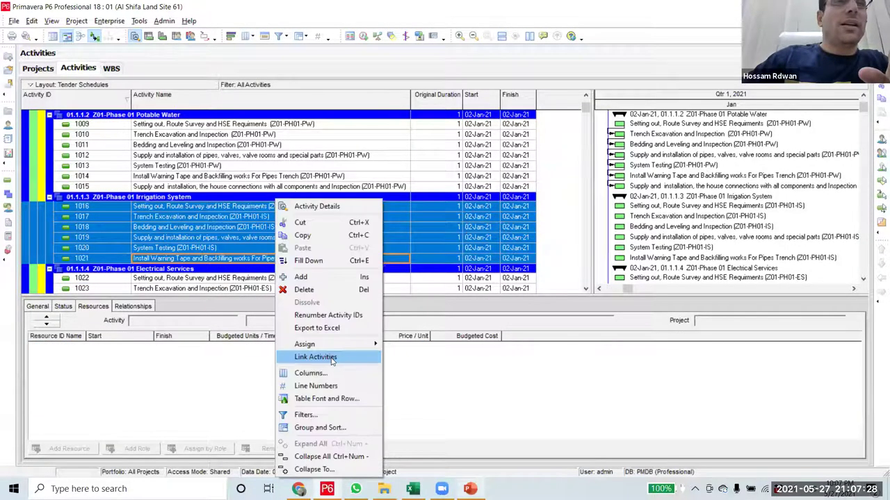
left_click(331, 360)
- Link Electrical Services 1022–1030 and Cables and Lighting Posts 1031–1038, each in sequence
scroll(288, 282, "down", 7)
left_click(278, 206)
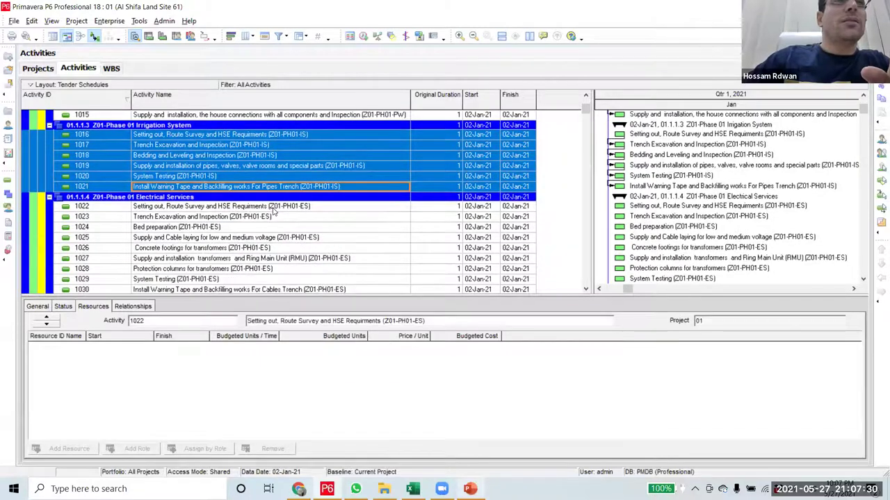
scroll(273, 226, "down", 1)
scroll(269, 237, "down", 7)
left_click(273, 208, "shift")
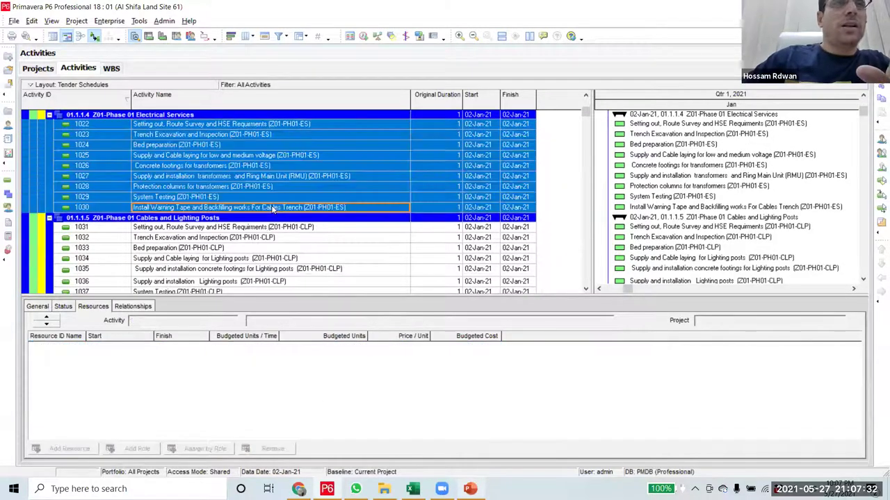
right_click(273, 209)
left_click(327, 360)
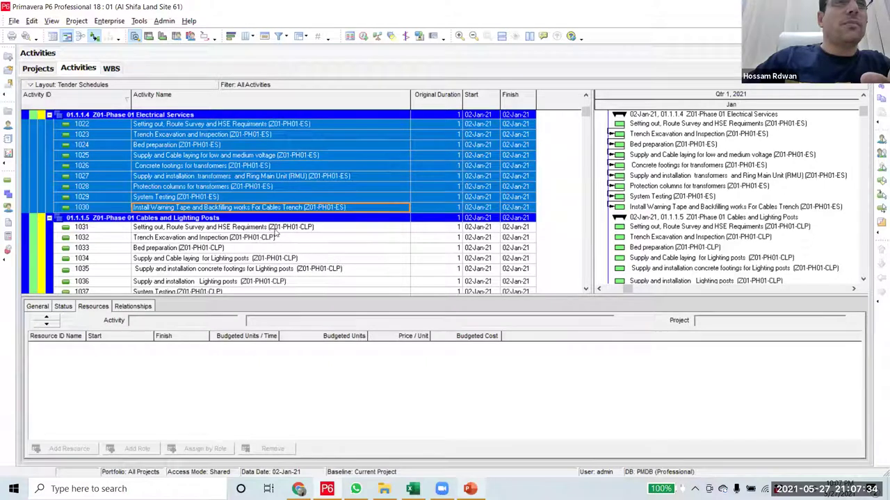
left_click(274, 228)
scroll(276, 240, "down", 3)
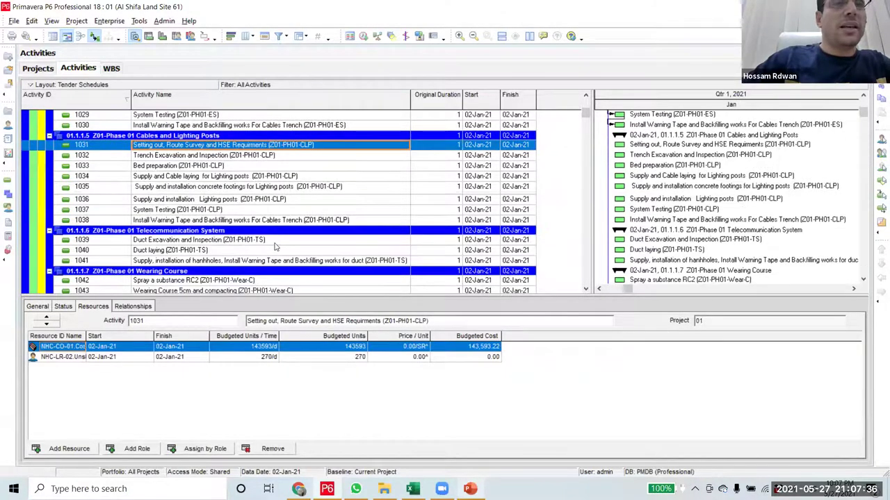
left_click(273, 220, "shift")
right_click(272, 220)
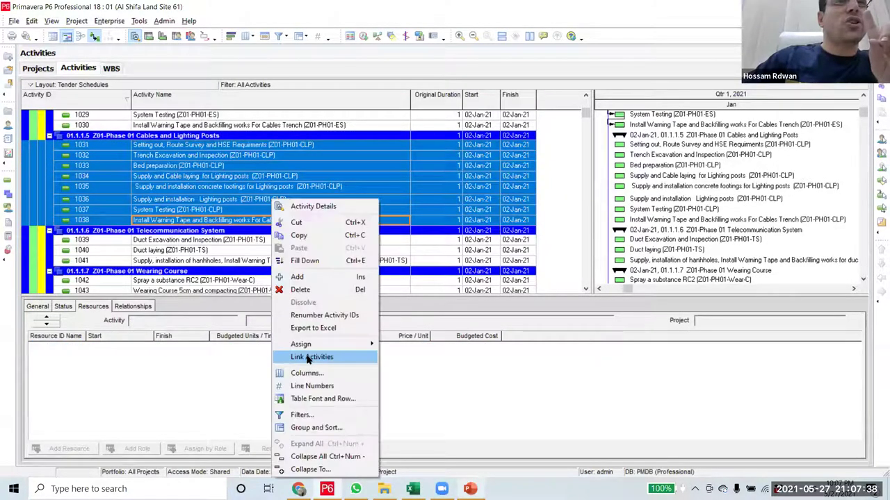
left_click(311, 357)
- Link Telecommunication activities 1039–1041 and Wearing Course activities 1042–1043 in sequence
scroll(274, 217, "down", 2)
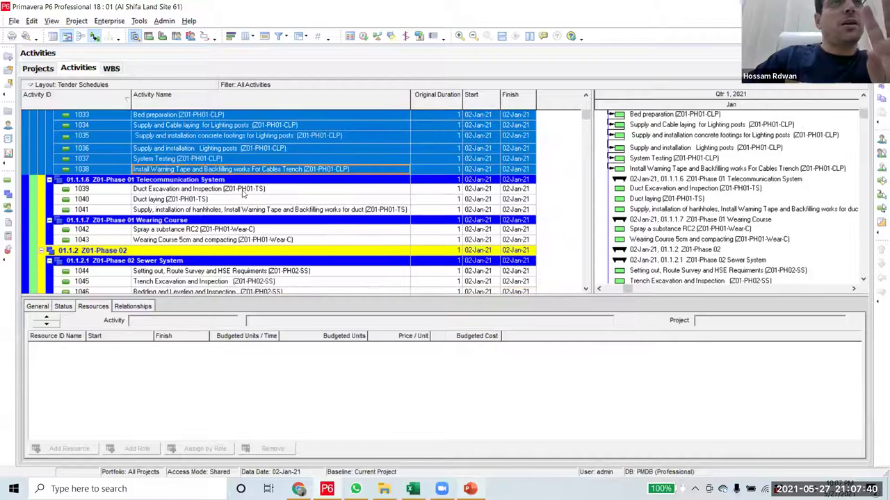
left_click(242, 190)
left_click(243, 210, "shift")
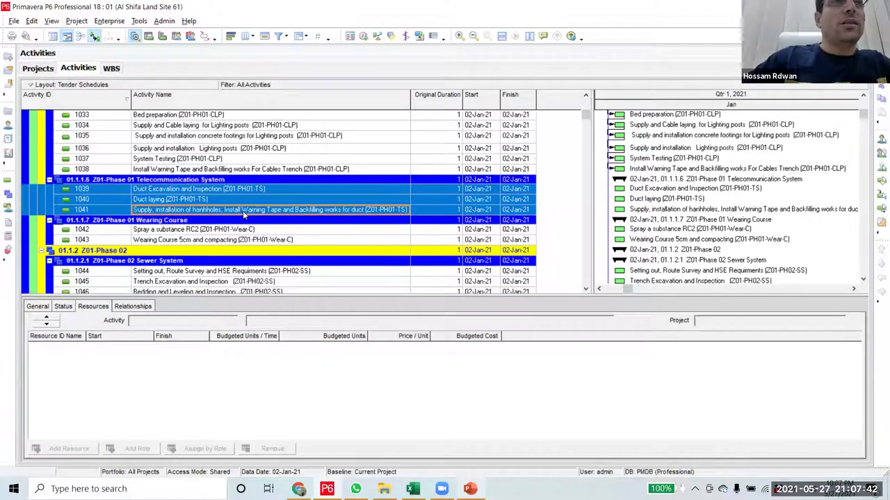
right_click(243, 199)
left_click(289, 356)
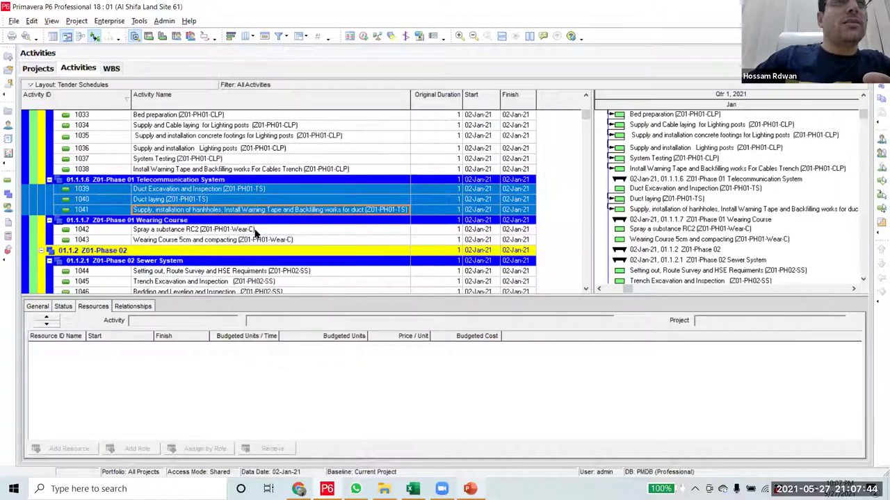
left_click(254, 230)
left_click(262, 241, "shift")
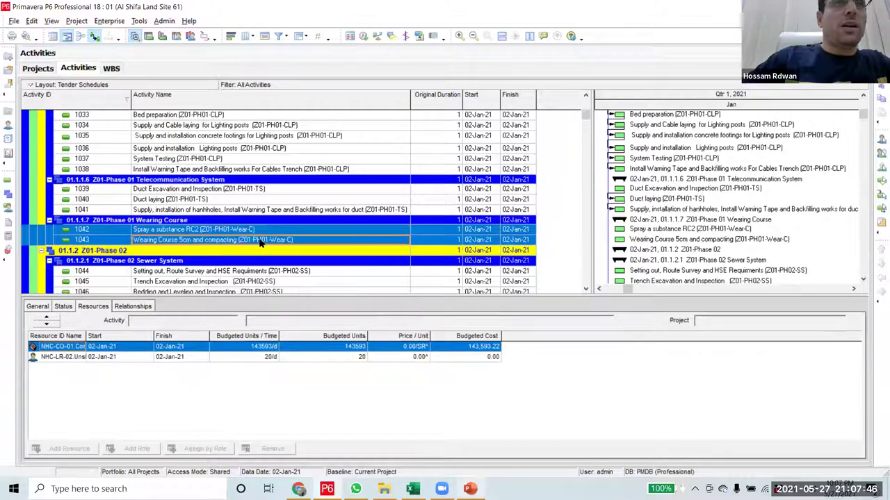
right_click(293, 356)
left_click(294, 357)
- Link Phase 02 Sewer System 1044–1051 and Potable Water 1052–1058, each in sequence
scroll(264, 232, "down", 1)
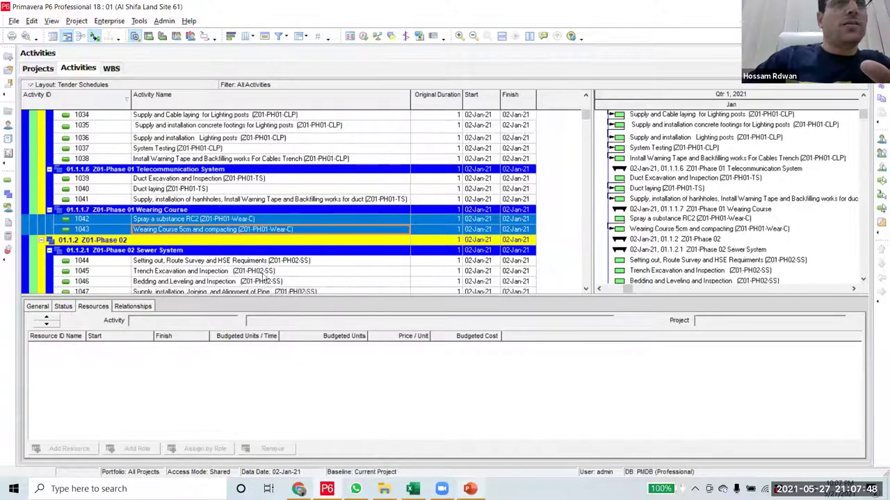
left_click(264, 239)
scroll(234, 216, "down", 4)
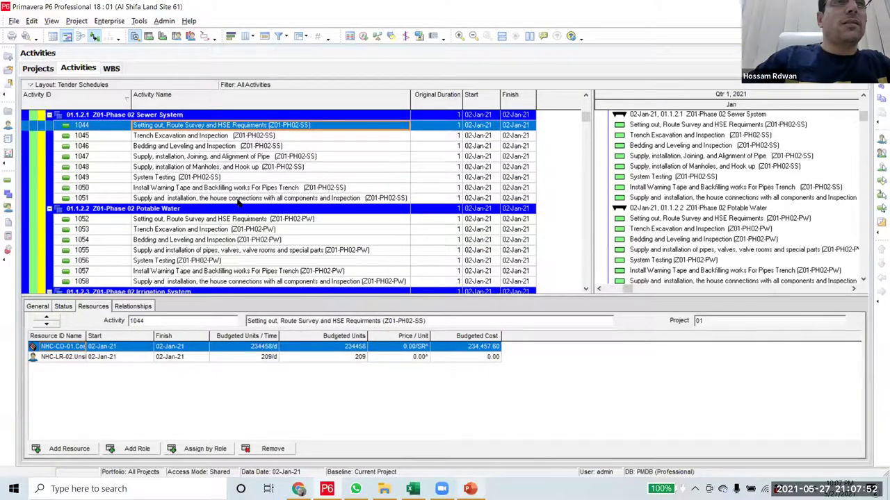
left_click(237, 198, "shift")
right_click(238, 198)
left_click(278, 355)
left_click(249, 220)
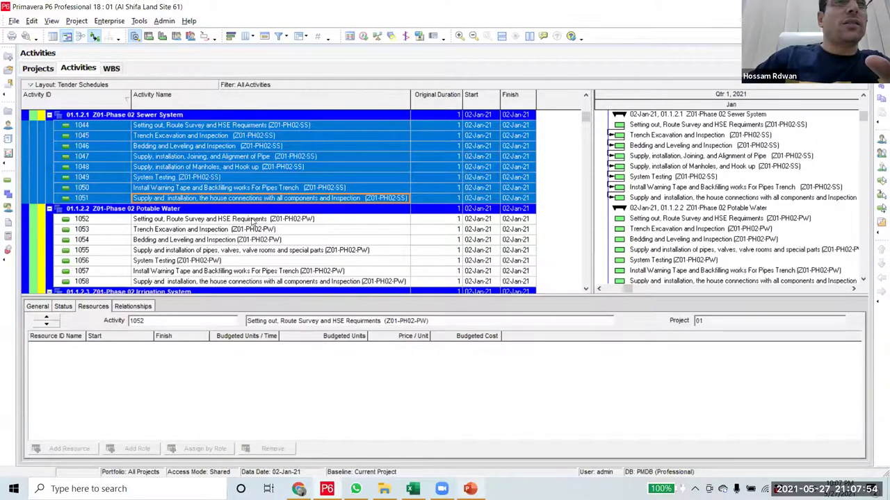
scroll(253, 233, "down", 2)
left_click(262, 221, "shift")
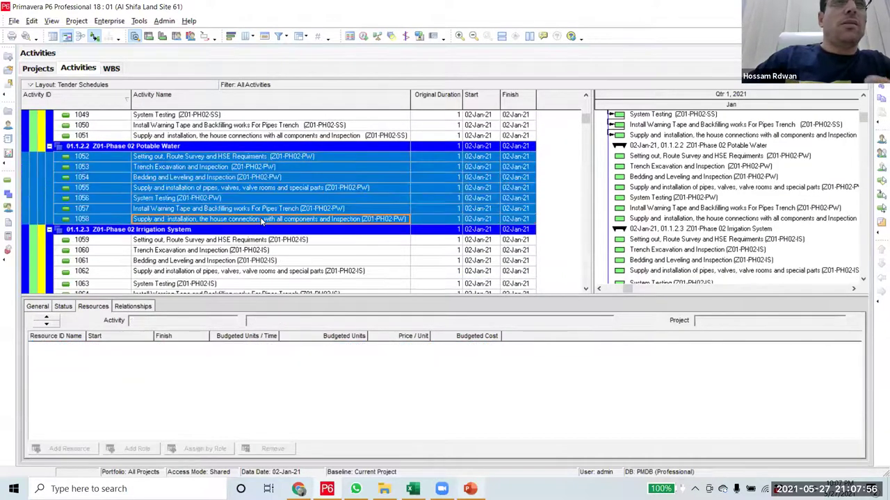
right_click(262, 201)
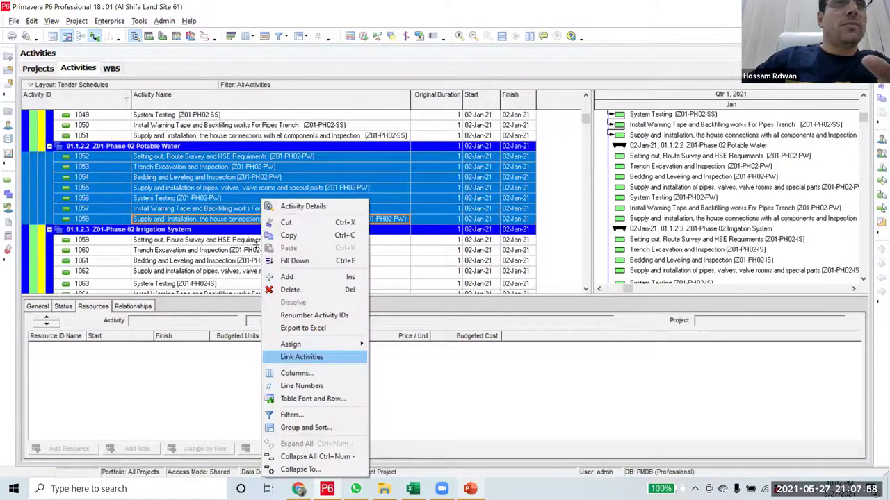
key("Return")
left_click(259, 241)
- Link Phase 02 Irrigation 1059–1064 and Electrical Services 1065–1073, each in sequence
scroll(262, 275, "down", 2)
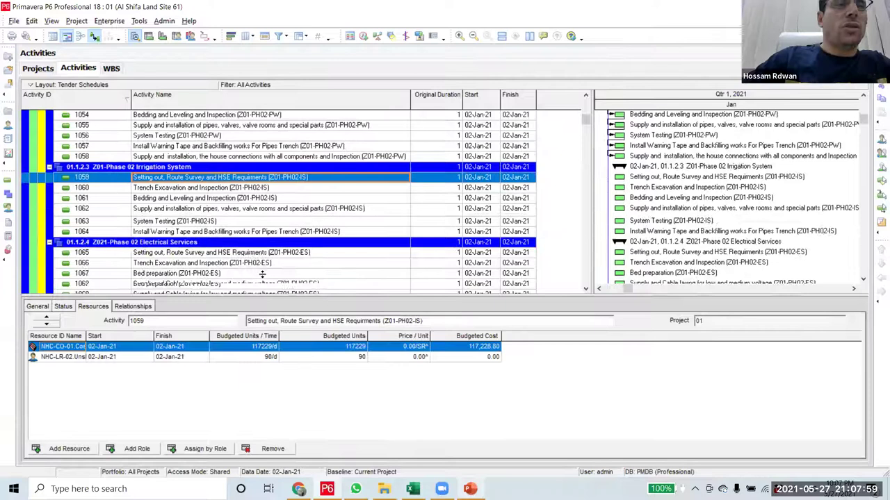
left_click(259, 232, "shift")
right_click(261, 200)
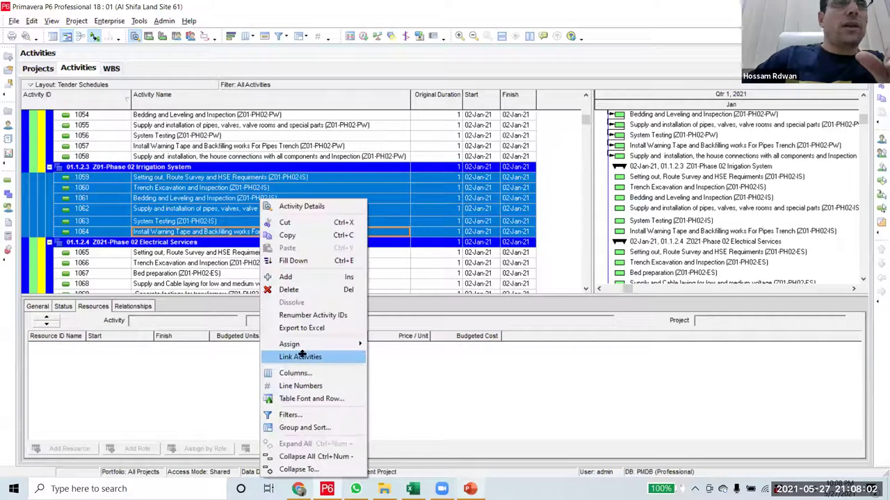
left_click(303, 354)
scroll(267, 201, "down", 3)
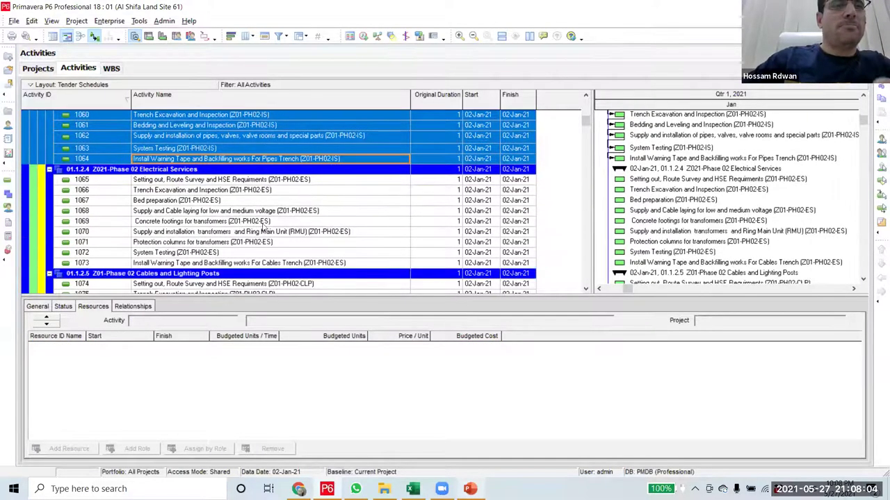
key("Down")
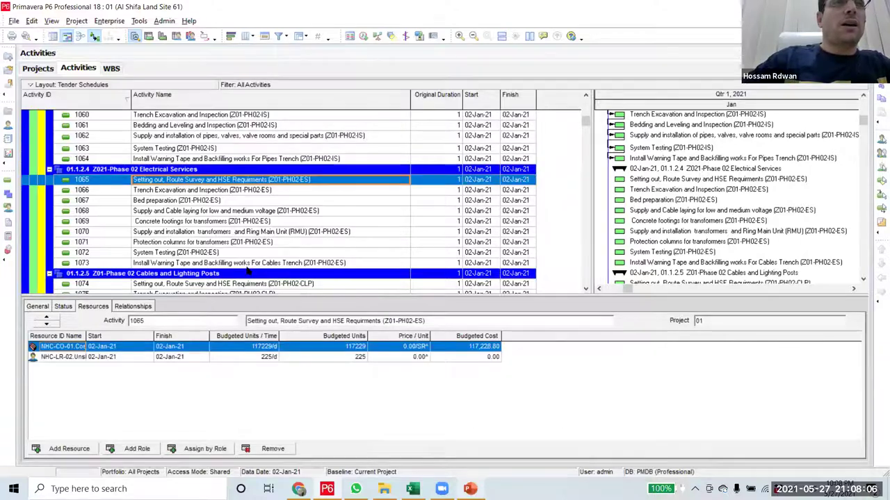
key("shift+Down")
key("shift+Down")
key("shift+Down")
key("shift+Down")
key("shift+Down")
key("shift+Down")
key("shift+Down")
key("shift+Down")
right_click(303, 358)
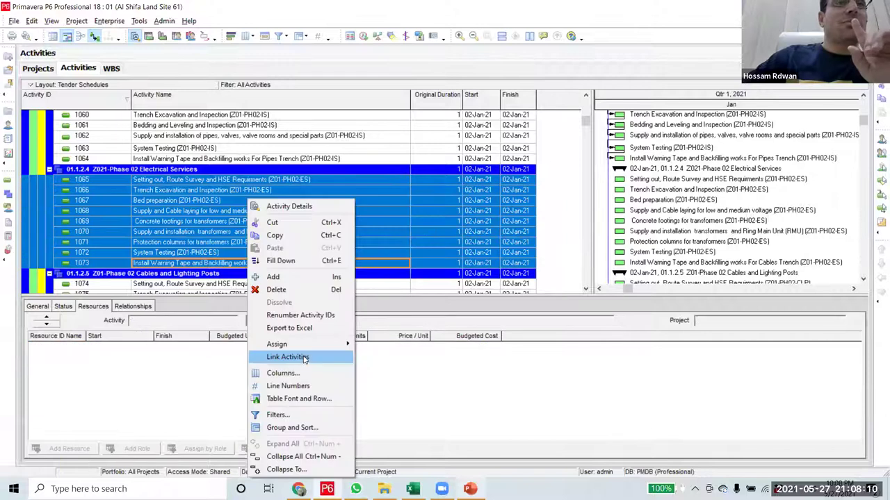
left_click(302, 355)
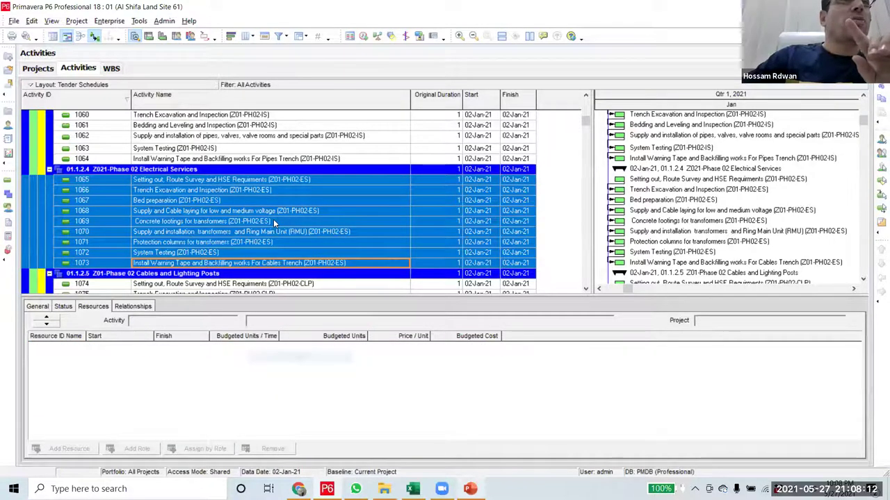
- Link Cables and Lighting Posts 1074–1081 and Telecommunication 1082–1084, then select Wearing Course 1085–1086
scroll(274, 219, "down", 2)
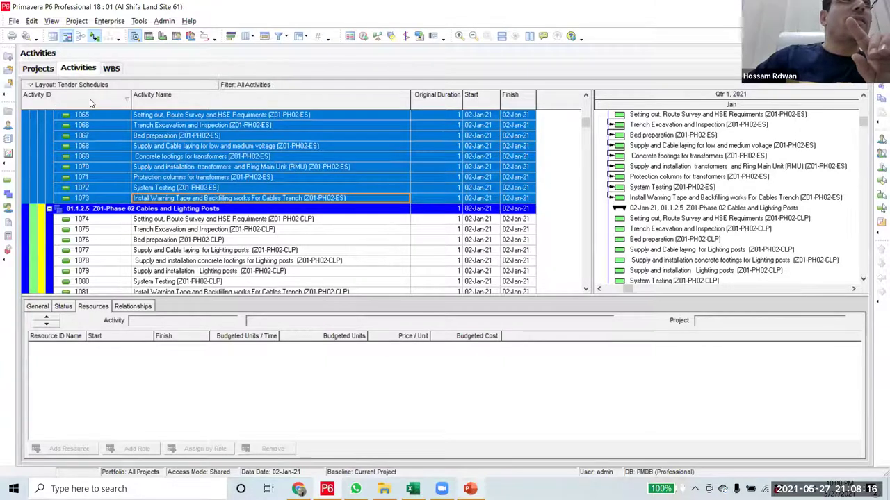
scroll(121, 106, "down", 2)
scroll(125, 107, "up", 1)
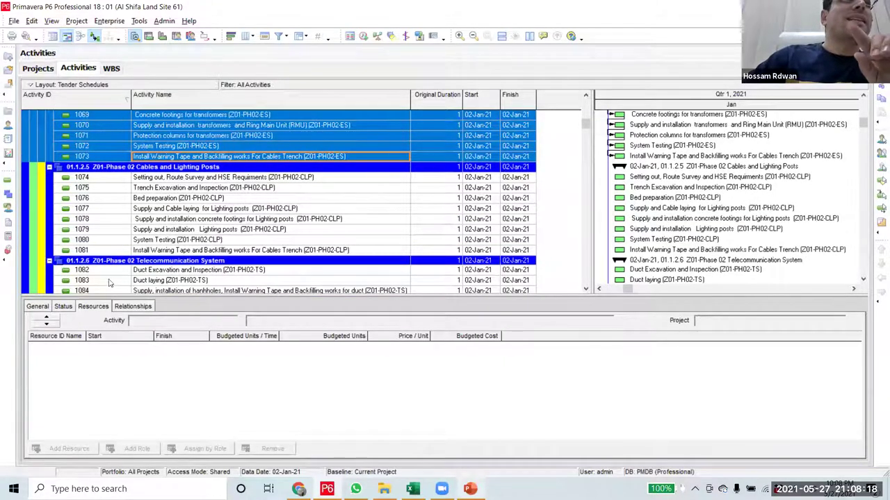
scroll(90, 188, "up", 1)
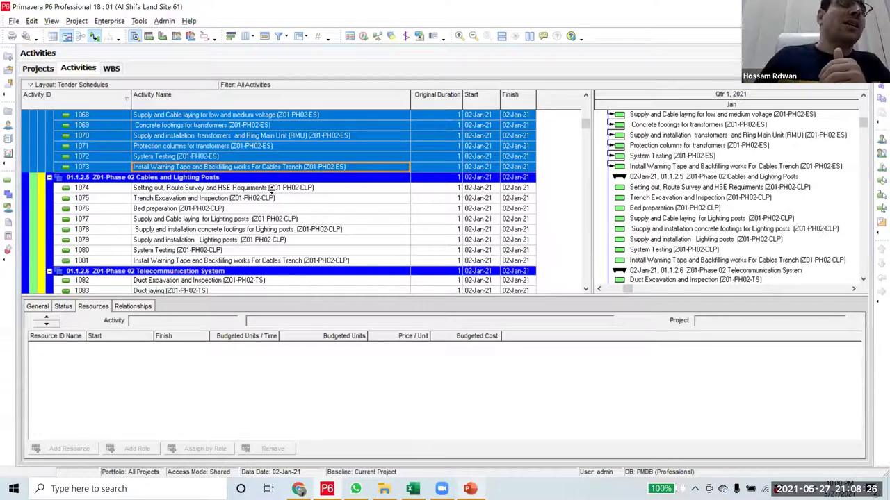
left_click(272, 188)
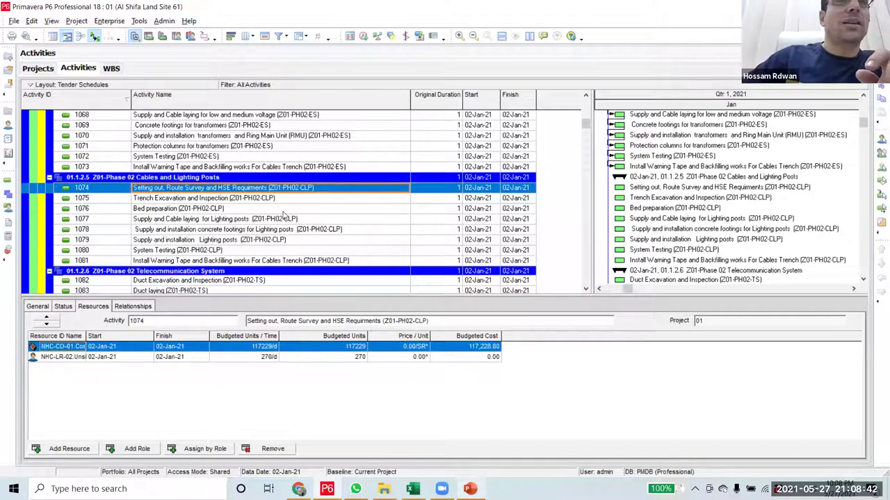
key("shift+Down")
key("shift+Down")
key("shift+Down")
key("shift+Down")
key("shift+Down")
key("shift+Down")
key("shift+Down")
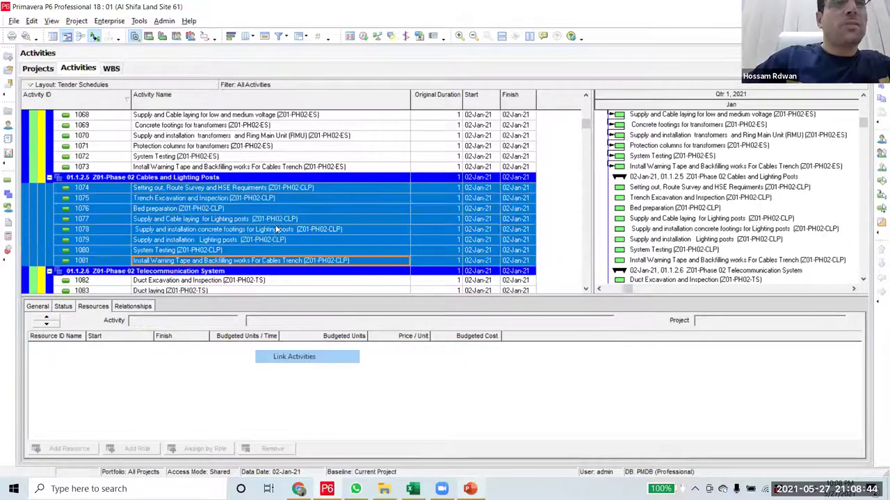
left_click(310, 356)
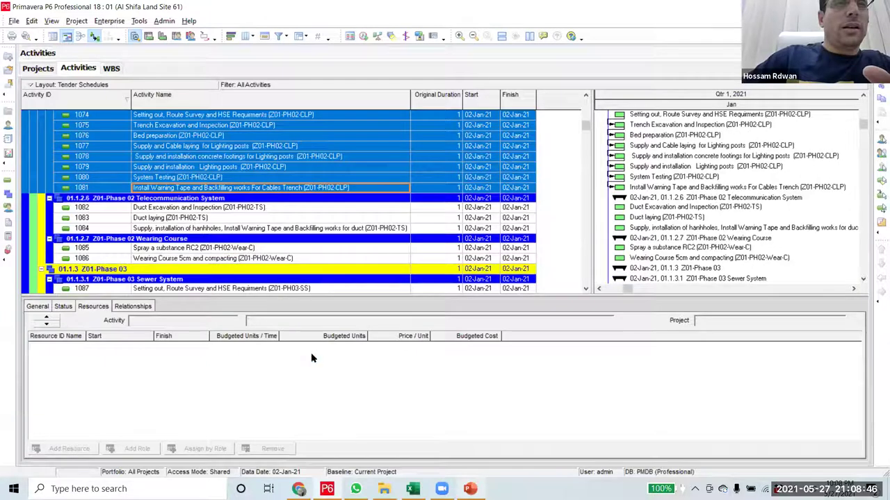
left_click(278, 207)
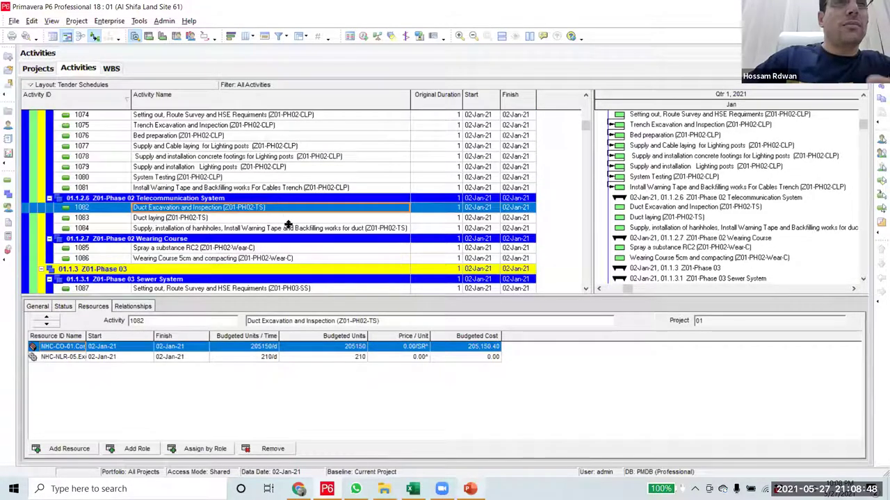
key("shift+Down")
key("shift+Down")
scroll(315, 214, "down", 2)
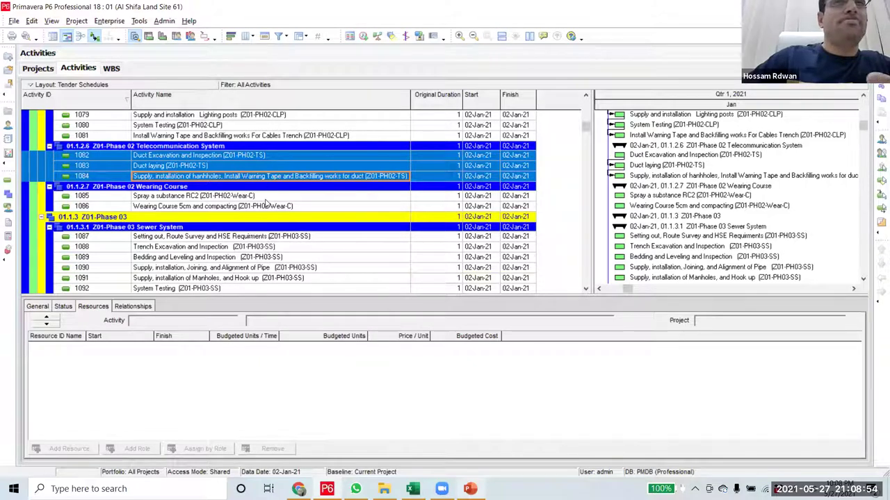
left_click_drag(297, 196, 298, 210)
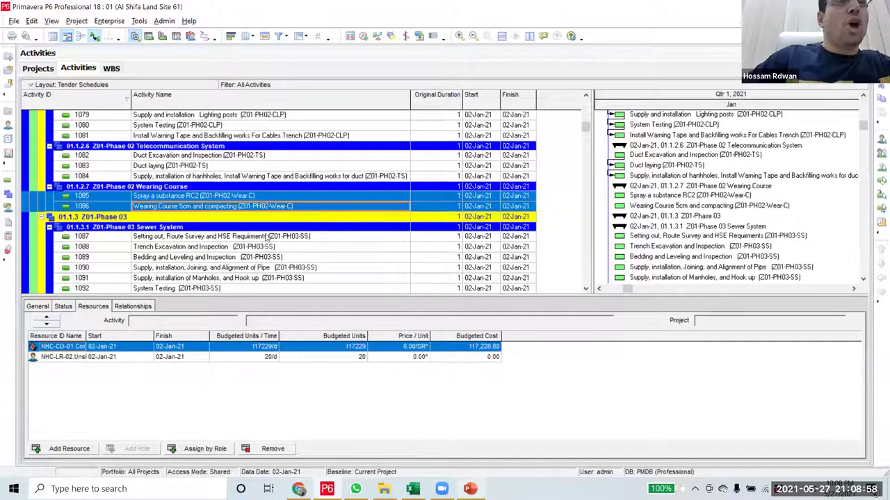
- Link Phase 03 Sewer System activities 1087–1094 and select Potable Water activities 1095–1101
left_click_drag(267, 236, 268, 200)
right_click(268, 200)
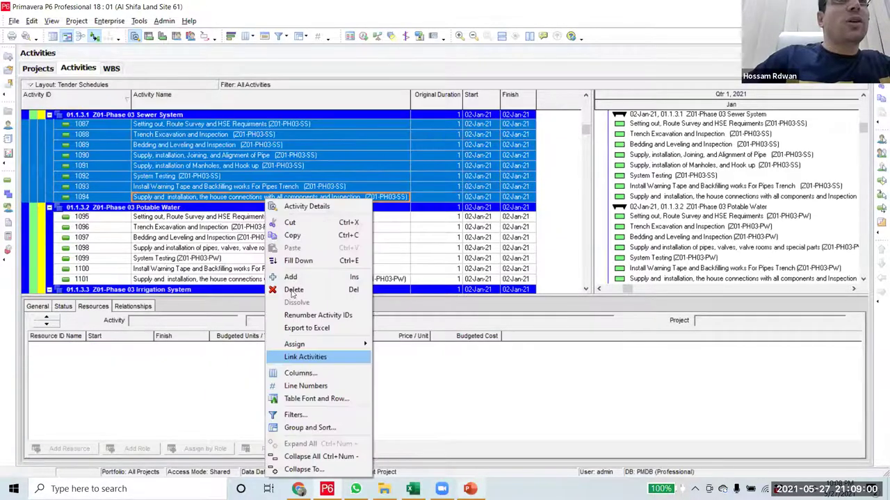
left_click(301, 137)
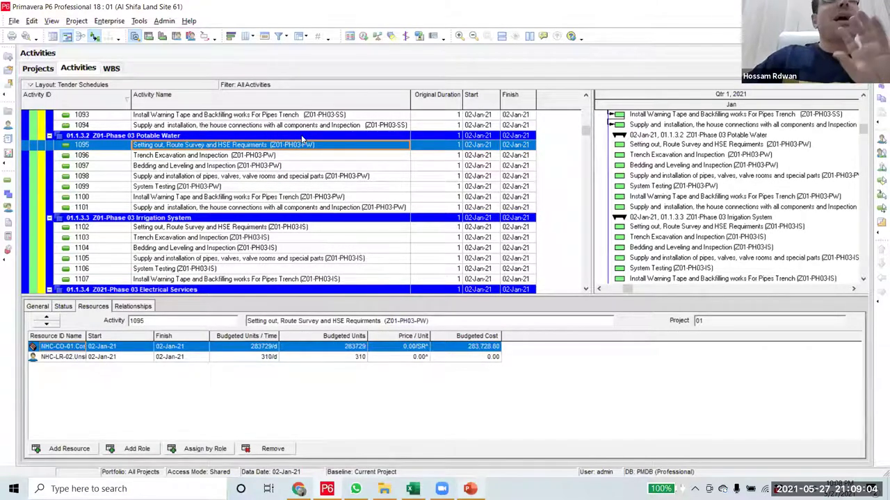
key("Down")
key("Down")
key("Down")
key("Down")
key("Down")
key("Down")
key("Down")
key("Down")
key("Down")
key("Down")
key("Down")
key("Down")
key("Down")
left_click(301, 135)
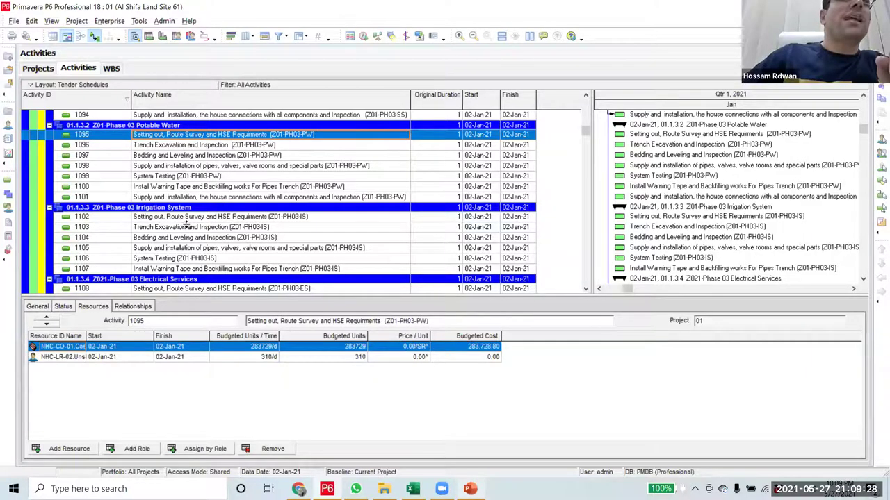
key("shift+Down")
key("shift+Down")
key("shift+Down")
key("shift+Down")
key("shift+Down")
key("shift+Down")
key("shift+Down")
key("shift+Down")
key("shift+Down")
key("shift+Down")
key("shift+Down")
key("shift+Down")
key("shift+Down")
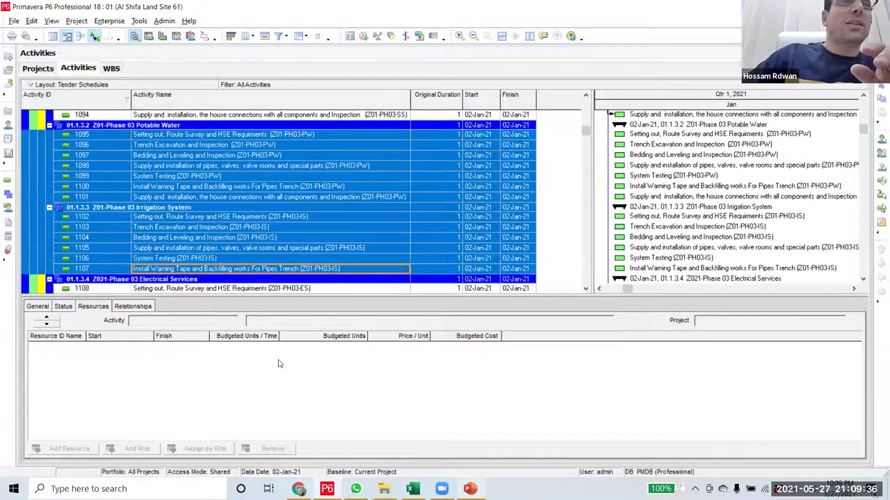
left_click(254, 198)
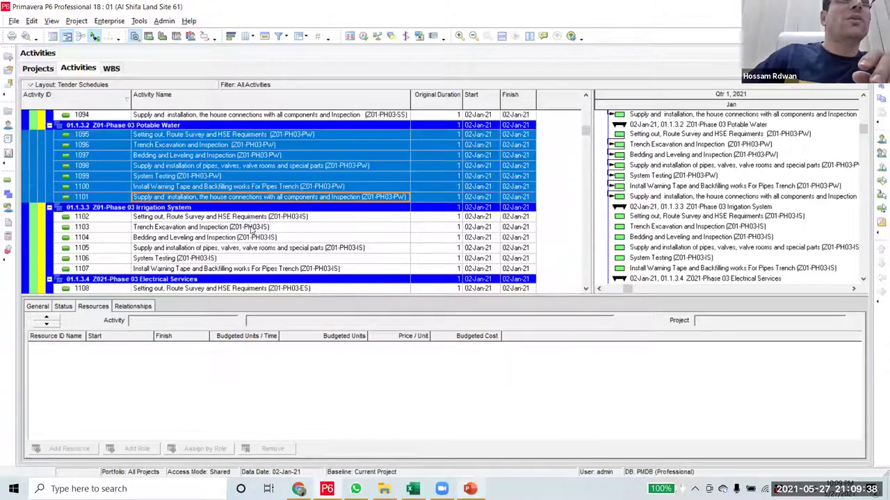
- Link Phase 03 Irrigation activities 1102–1107 in sequence
left_click(250, 218)
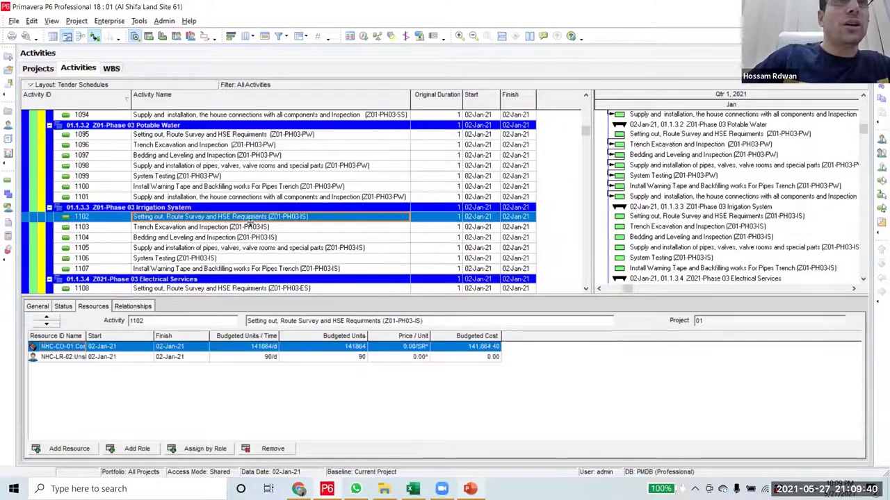
scroll(252, 221, "down", 2)
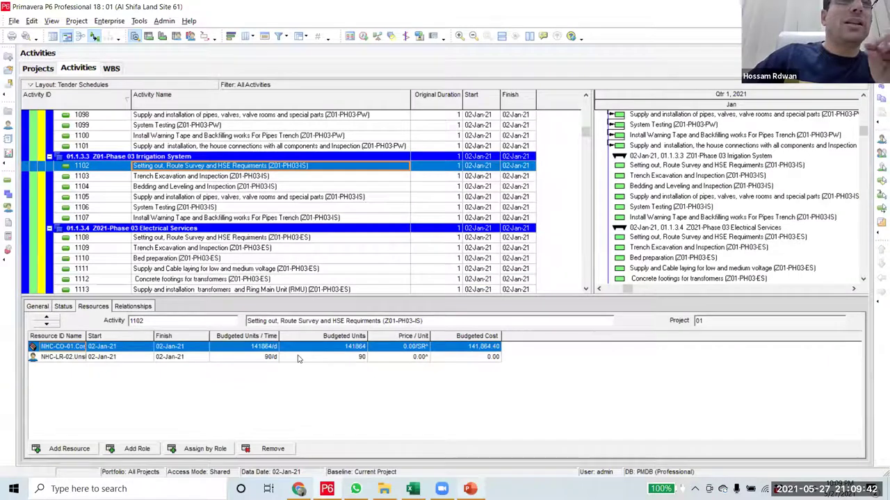
key("shift+Down")
key("shift+Down")
key("shift+Down")
key("shift+Down")
key("shift+Down")
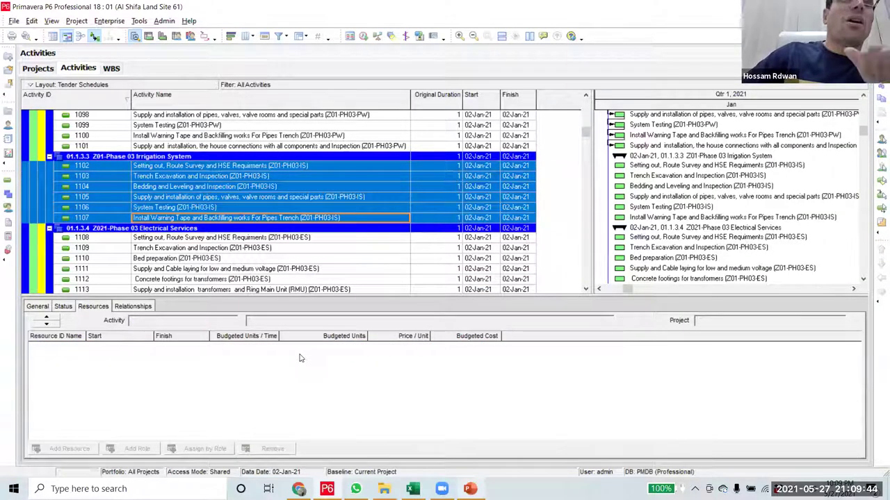
key("shift+F10")
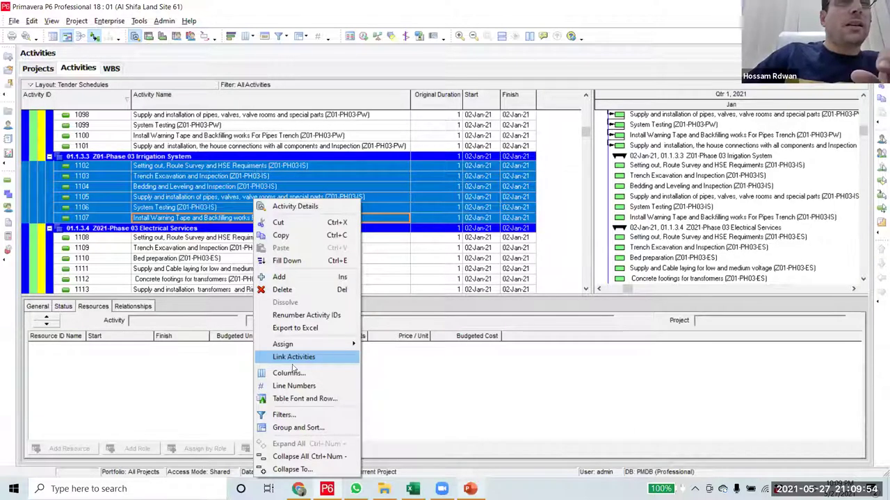
left_click(241, 237)
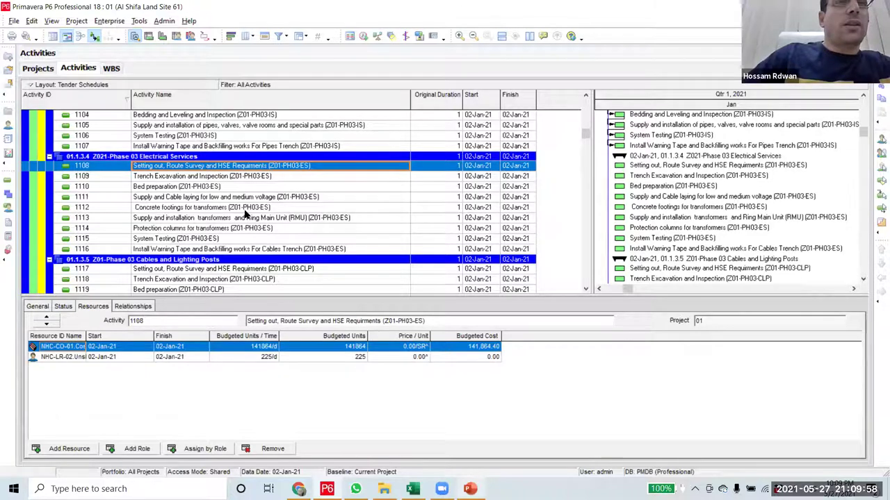
- Select the activity runs through 1116 and 1117–1124, then link Wearing Course 1128–1129
left_click(246, 213, "shift")
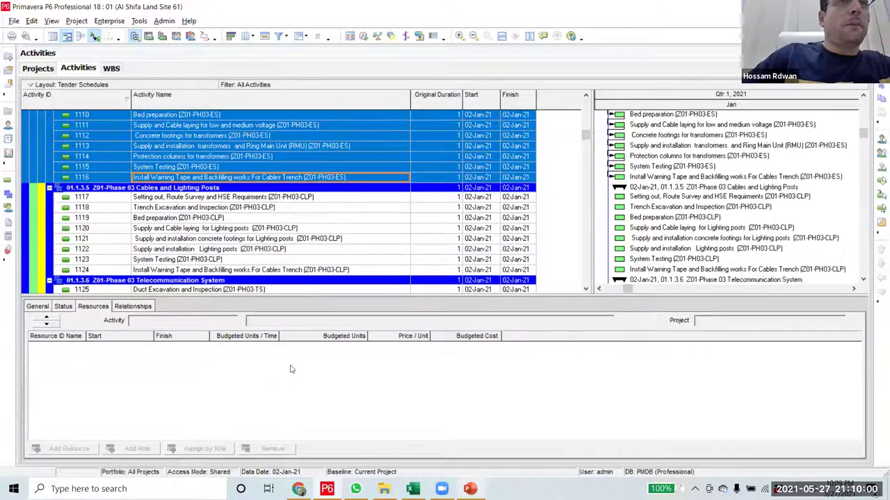
key("Down")
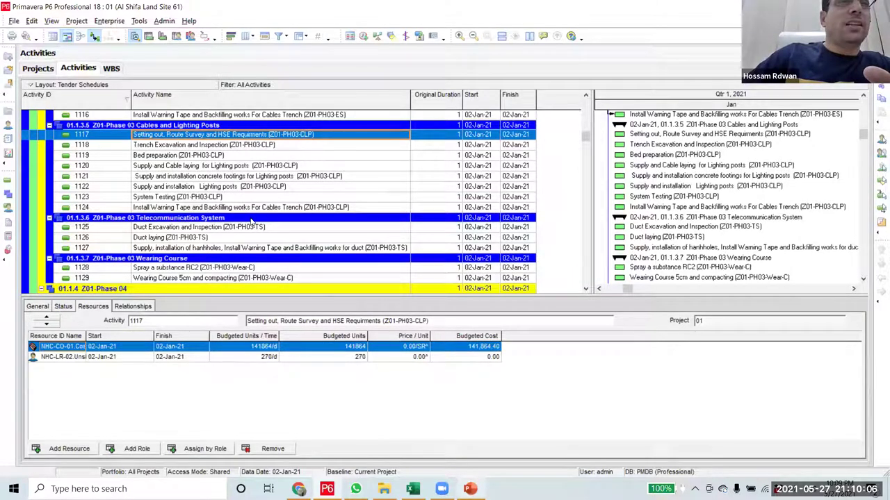
key("shift+Down")
key("shift+Down")
key("shift+Down")
key("shift+Down")
key("shift+Down")
key("shift+Down")
key("shift+Down")
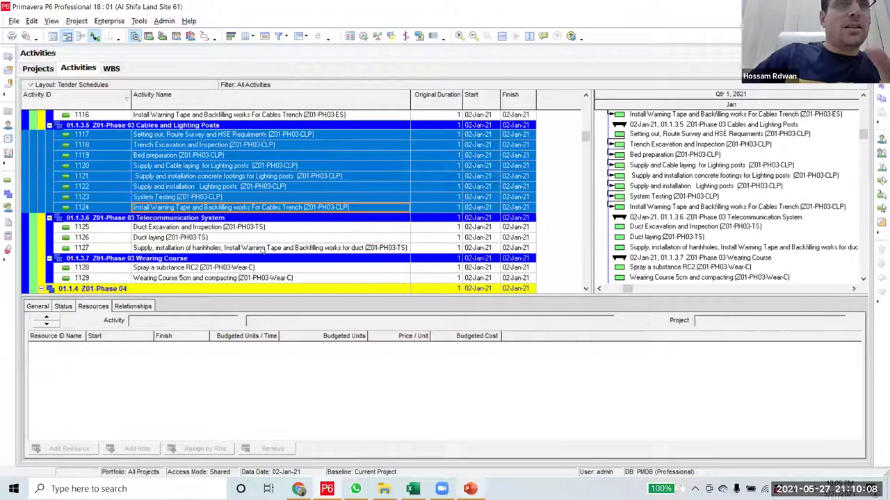
scroll(249, 189, "down", 2)
left_click_drag(247, 206, 247, 216)
right_click(247, 201)
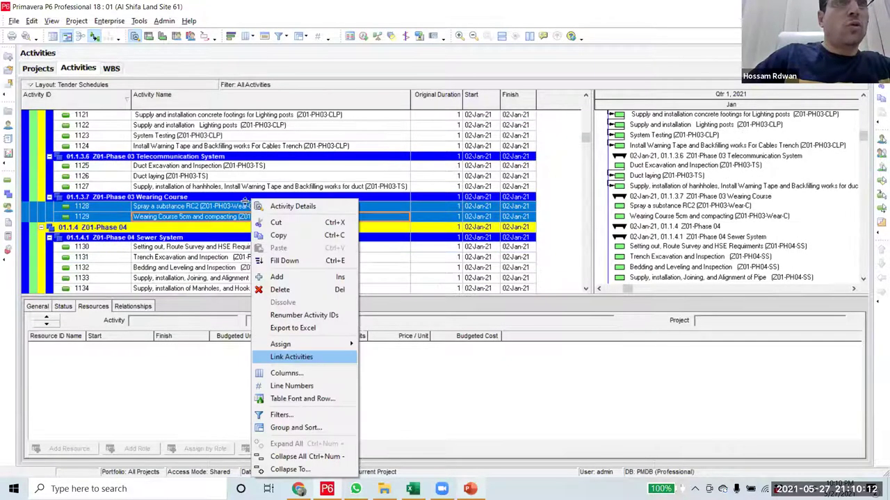
left_click(301, 358)
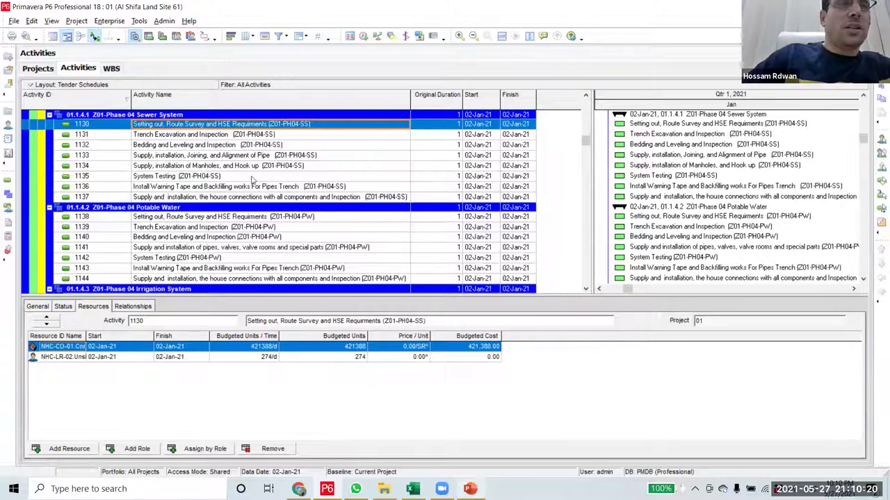
- Link Zone 01 Phase 04 Sewer System activities 1130–1137 in sequence
left_click(249, 197, "shift")
right_click(249, 196)
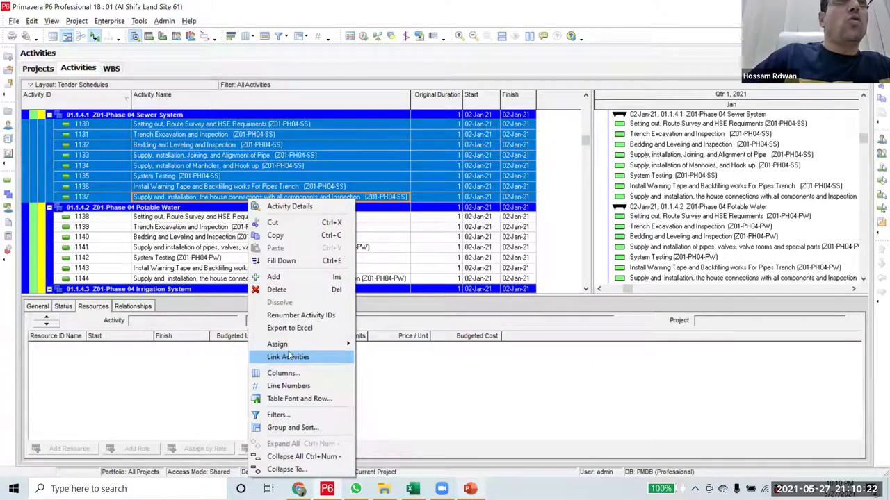
scroll(257, 144, "down", 5)
left_click(257, 136)
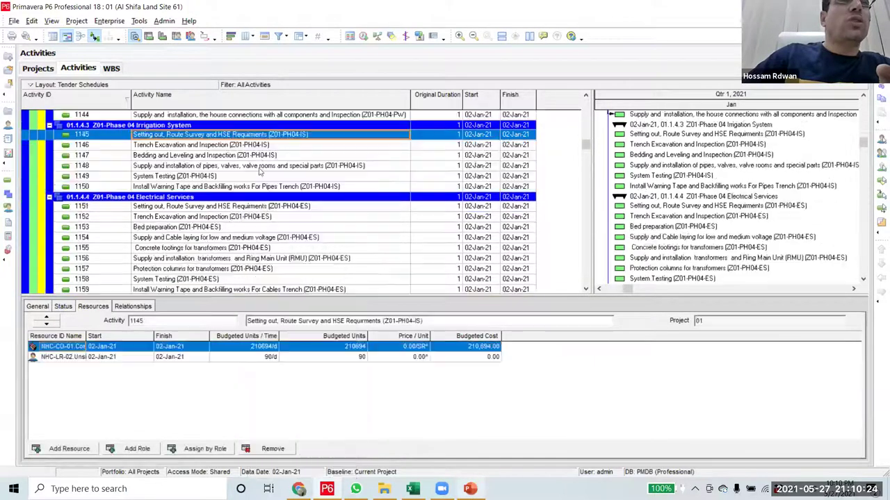
- Select the Irrigation System, Electrical Services and Cables and Lighting Posts groups (1145–1167) in turn
left_click(258, 185, "shift")
scroll(264, 201, "down", 1)
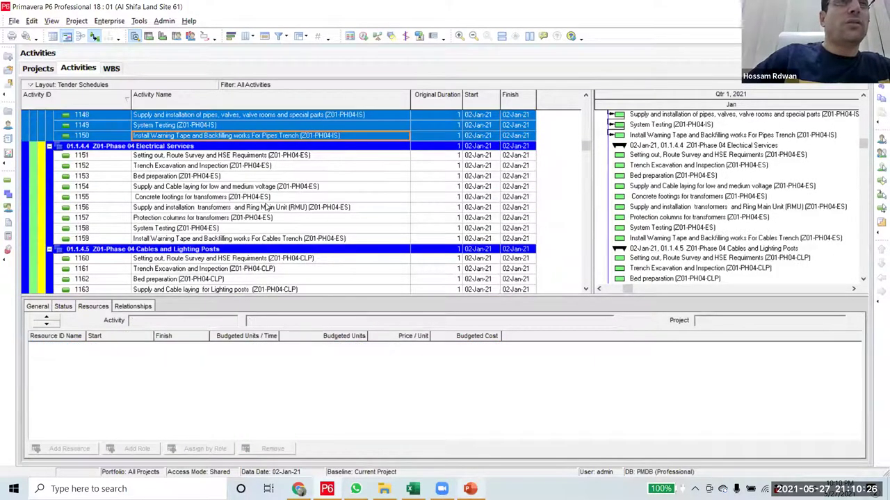
scroll(267, 203, "down", 1)
key("Down")
key("Down")
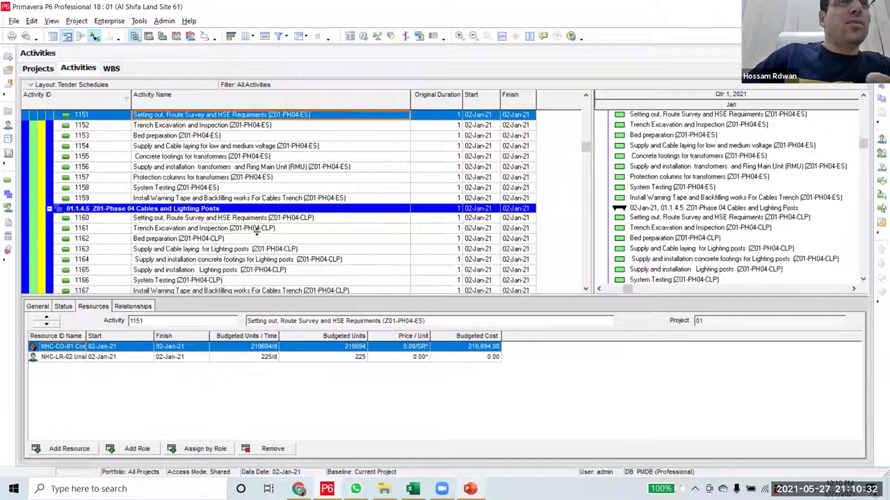
left_click(254, 202, "shift")
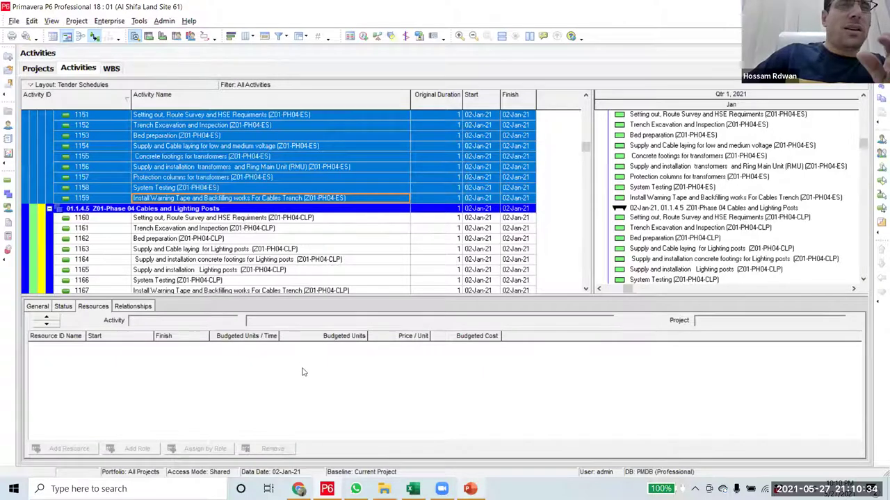
key("Down")
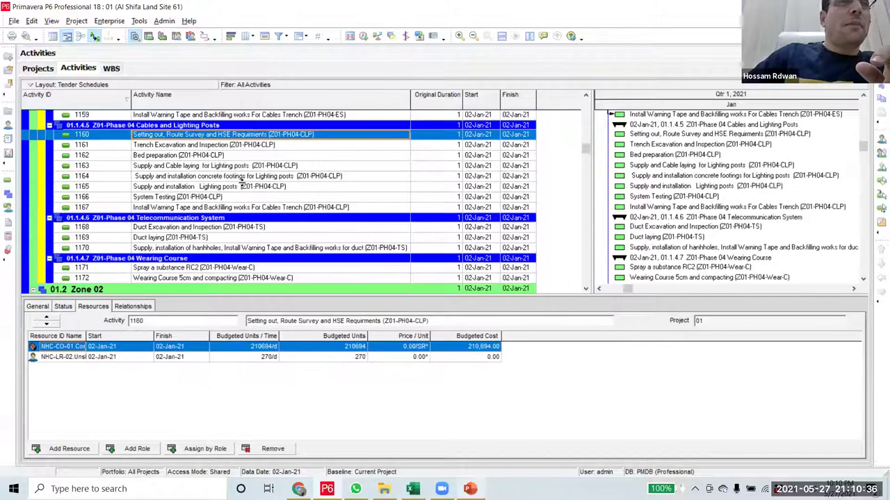
left_click(240, 207, "shift")
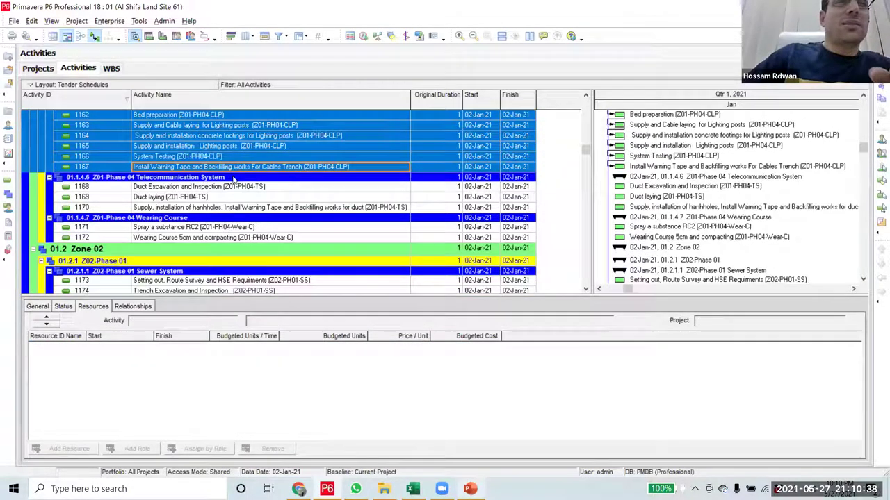
- Select Telecommunication activities 1168–1170 and bring up their link options
left_click(236, 184)
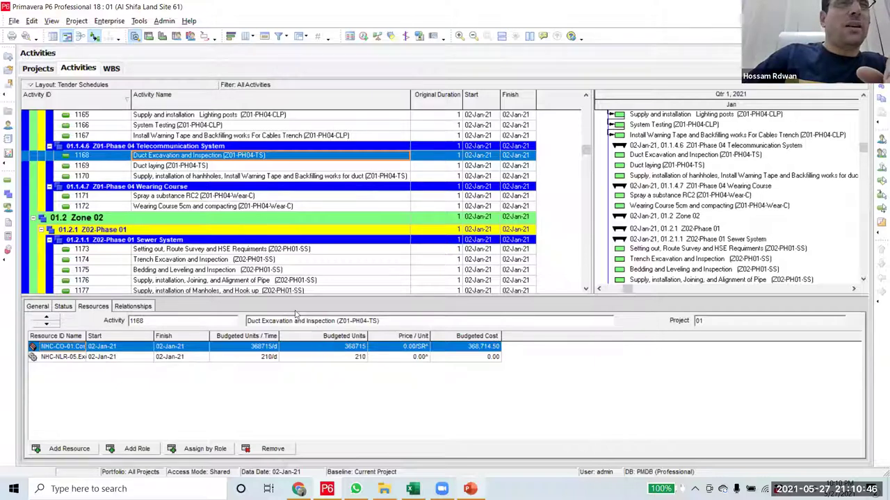
left_click(328, 176, "shift")
right_click(236, 179)
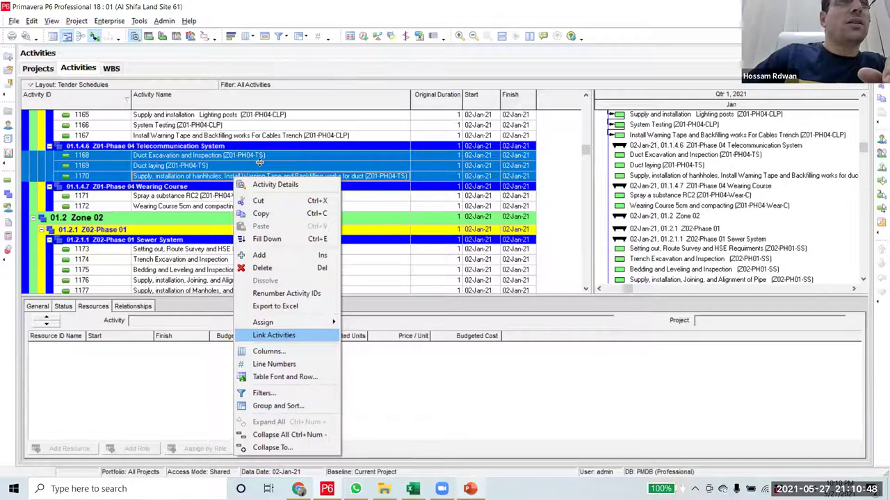
scroll(262, 174, "down", 3)
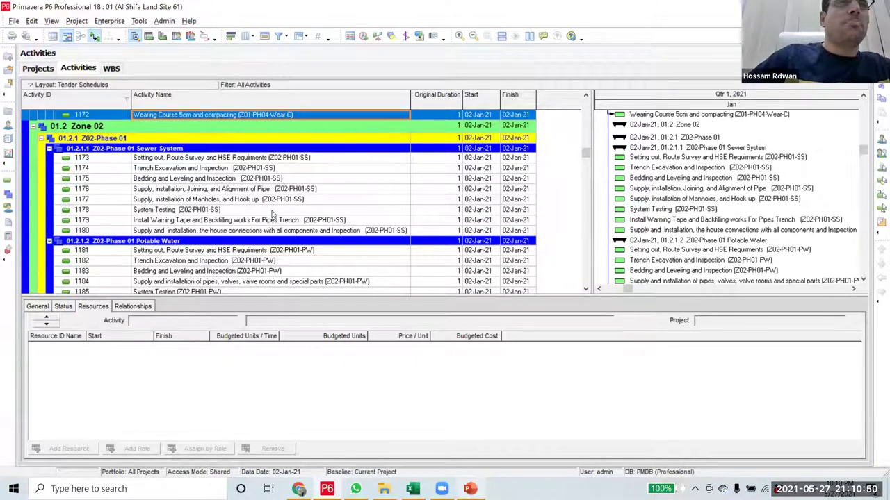
- Select Zone 02 Sewer System activities 1173–1180
key("Down")
key("Down")
key("Down")
key("Down")
left_click(270, 207, "shift")
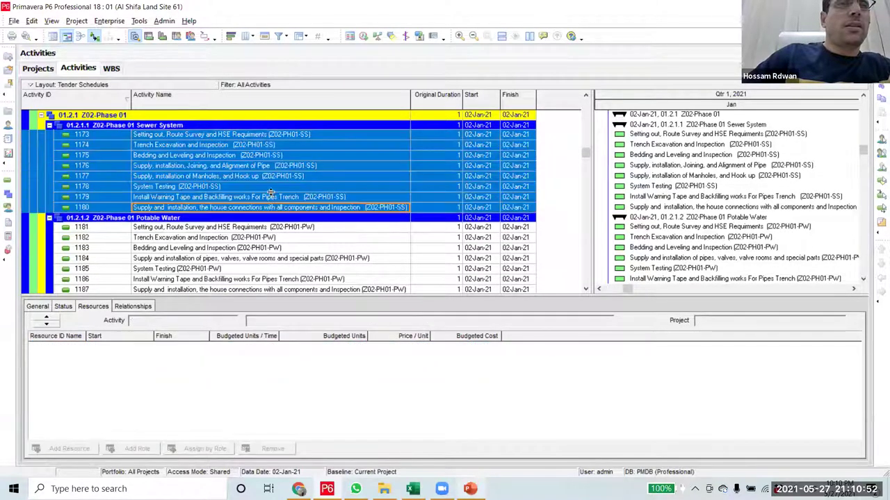
scroll(269, 212, "down", 1)
scroll(267, 209, "down", 1)
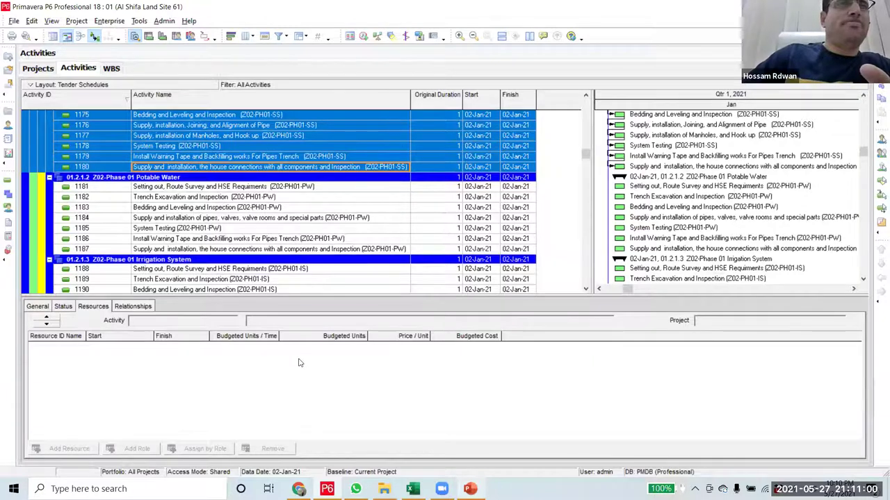
- Link the Zone 02 Potable Water and Irrigation System activities from 1181 in sequence
left_click(240, 187)
scroll(240, 229, "down", 4)
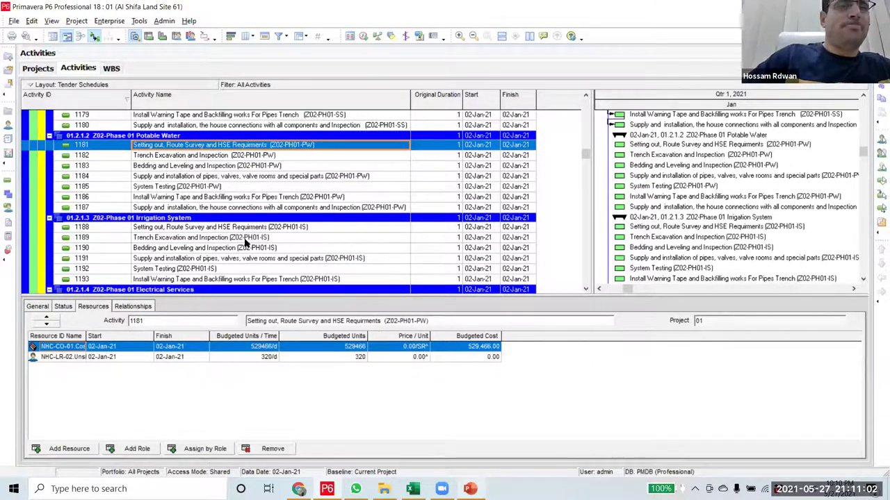
left_click_drag(248, 218, 247, 278)
scroll(246, 186, "down", 7)
right_click(248, 187)
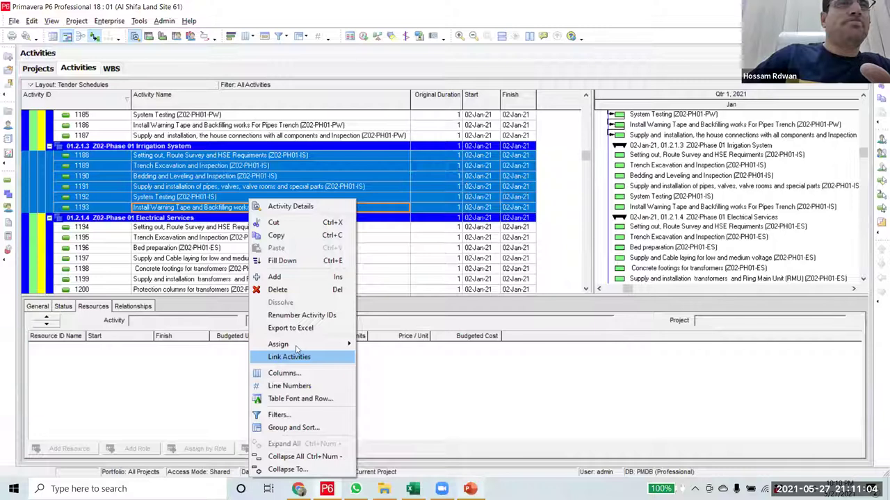
left_click(246, 227)
scroll(247, 210, "down", 10)
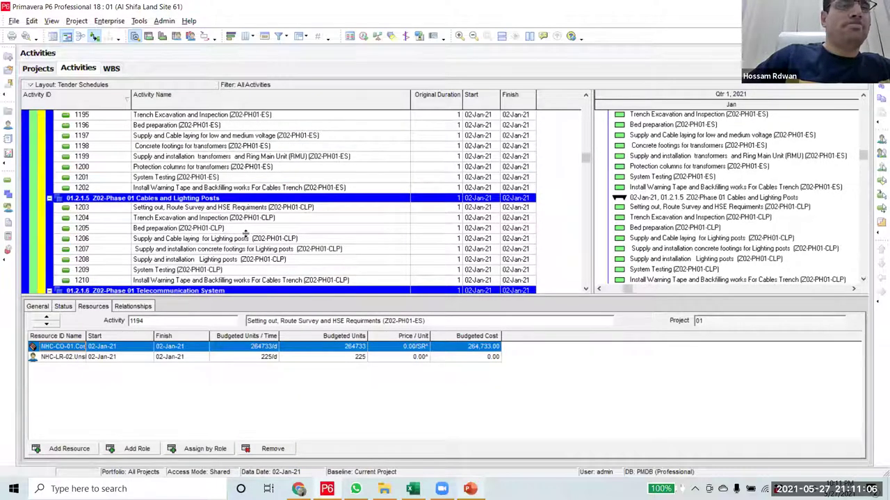
- Link Electrical Services 1195–1202 and Cables and Lighting Posts 1203–1210 in sequence
left_click(249, 209)
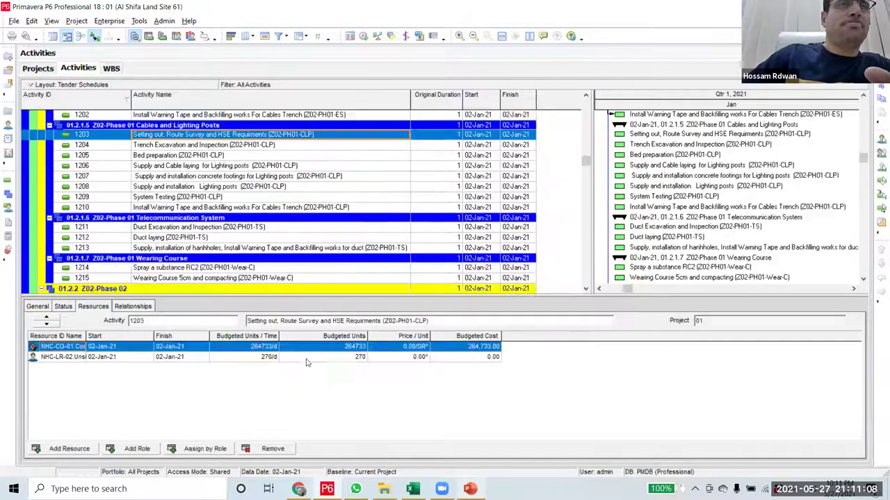
left_click(258, 207, "shift")
right_click(257, 207)
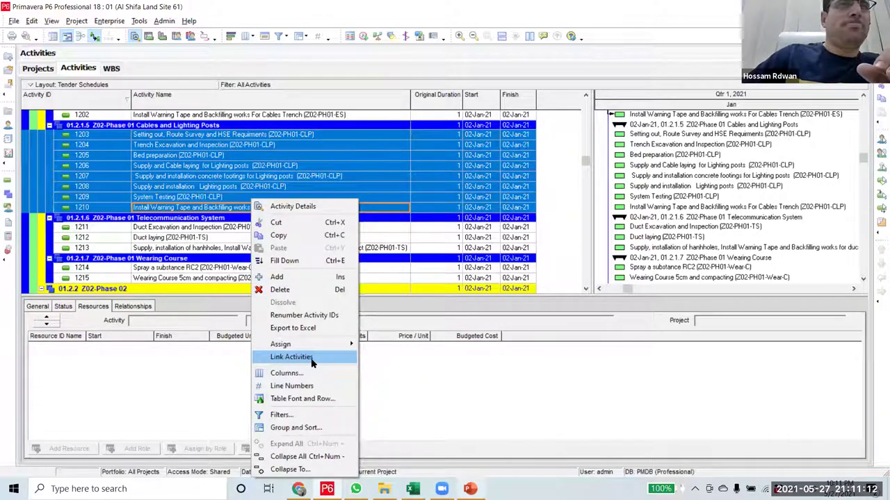
left_click(244, 228)
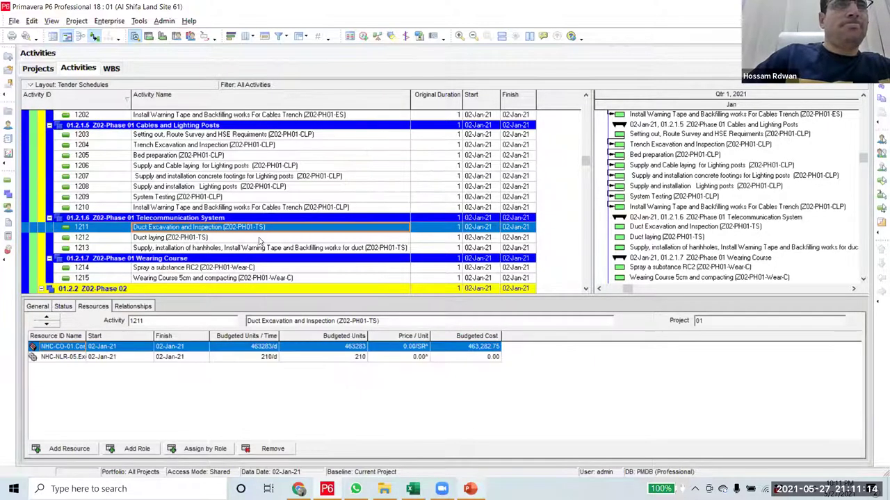
scroll(258, 241, "down", 1)
- Select Wearing Course activities 1214 and 1215 for linking
left_click(257, 226)
left_click(250, 237, "shift")
right_click(250, 237)
key("Escape")
- Select Phase 02 Sewer System activities 1216 through 1230
left_click(259, 268)
scroll(236, 202, "down", 2)
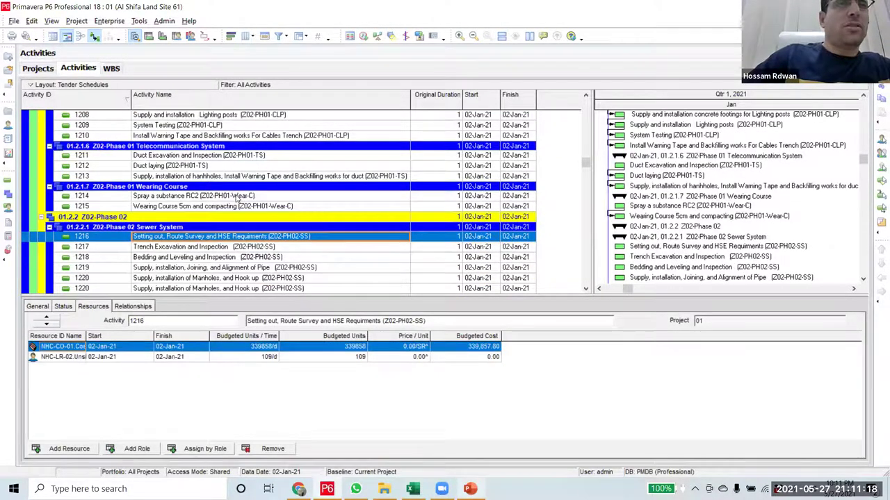
scroll(236, 203, "down", 3)
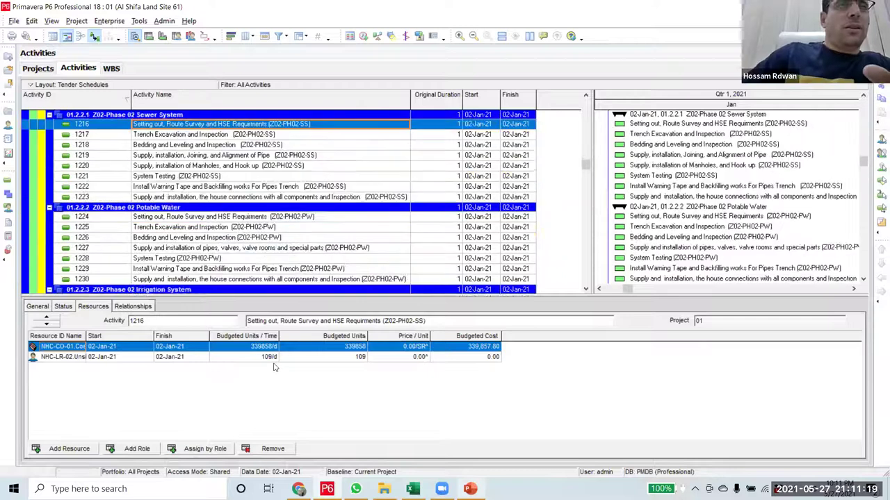
right_click(241, 218)
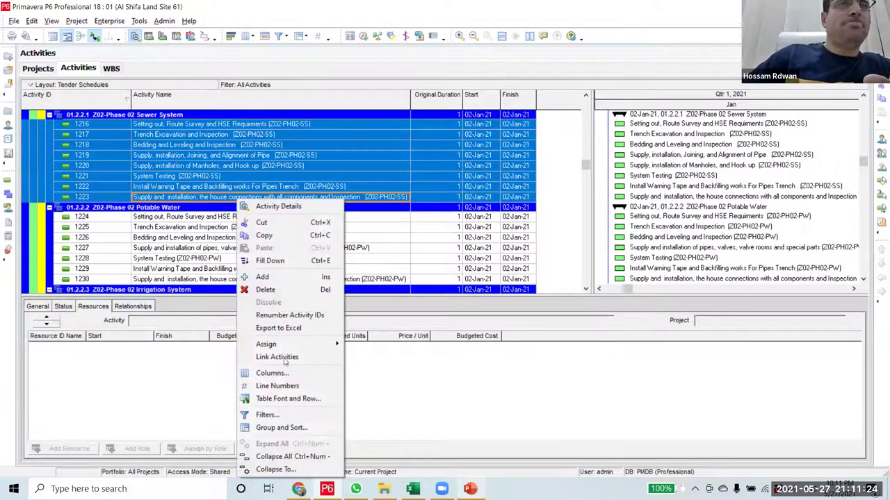
scroll(256, 250, "down", 2)
key("shift+Down")
key("shift+Down")
key("shift+Down")
key("shift+Down")
key("shift+Down")
key("shift+Down")
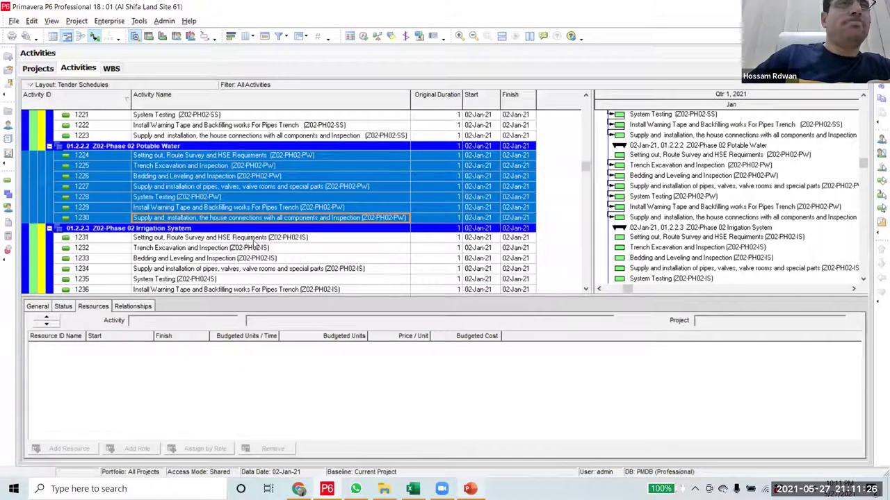
- Select Phase 02 Irrigation System activities 1231 through 1236
scroll(237, 164, "down", 2)
left_click(232, 164)
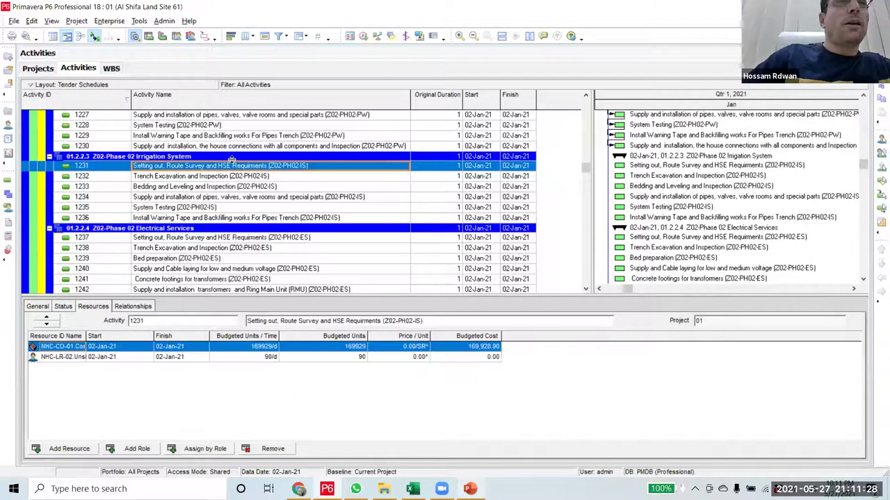
scroll(233, 164, "down", 2)
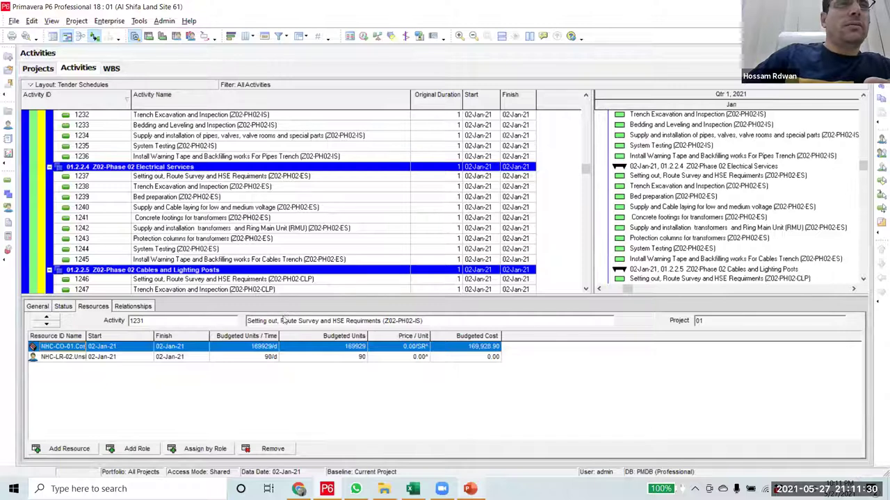
key("shift+Down")
key("shift+Down")
key("shift+Down")
key("shift+Down")
key("shift+Down")
- Select Phase 02 Electrical Services activities 1237 through 1245
left_click(263, 177)
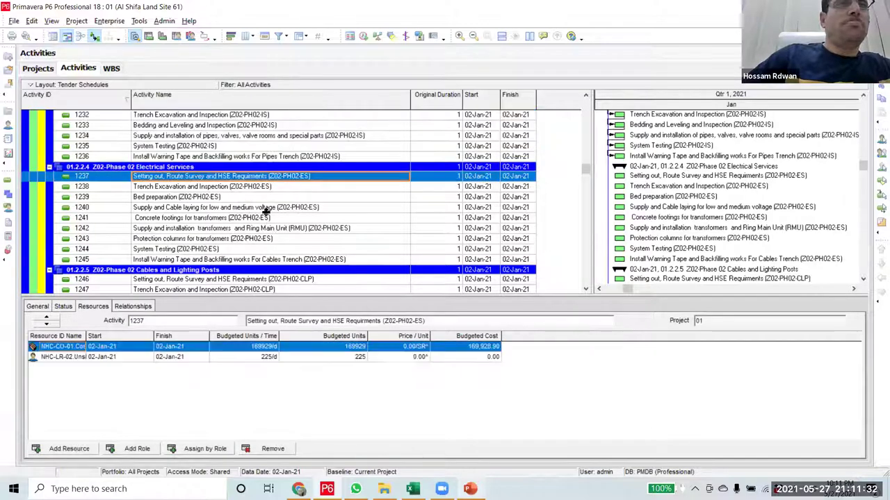
scroll(266, 220, "down", 1)
key("shift+Down")
key("shift+Down")
key("shift+Down")
key("shift+Down")
key("shift+Down")
key("shift+Down")
key("shift+Down")
key("shift+Down")
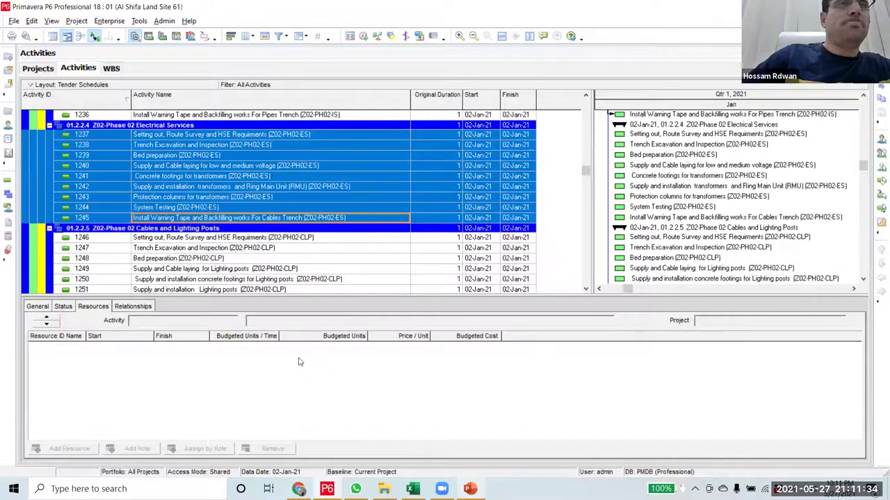
right_click(251, 252)
key("Escape")
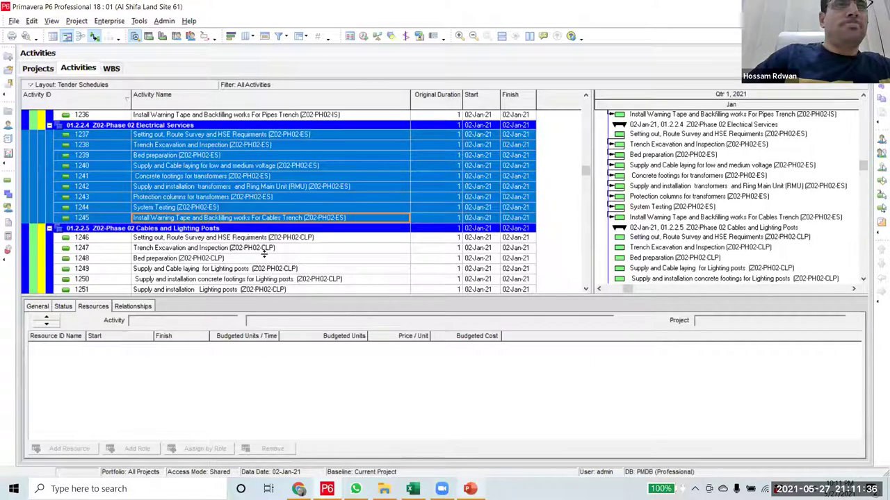
- Extend the selection down the Cables and Lighting Posts activities
key("Down")
key("shift+Down")
key("shift+Down")
key("shift+Down")
key("shift+Down")
key("shift+Down")
key("shift+Down")
key("shift+Down")
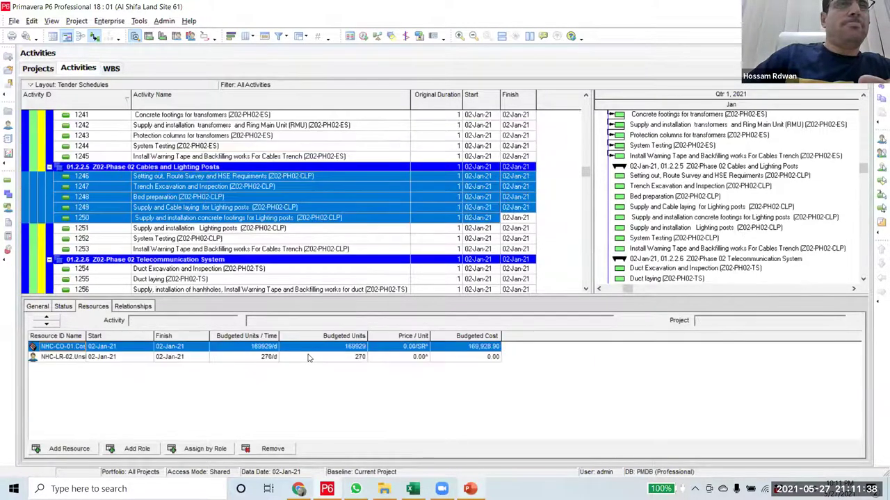
right_click(265, 327)
key("Escape")
scroll(265, 194, "down", 2)
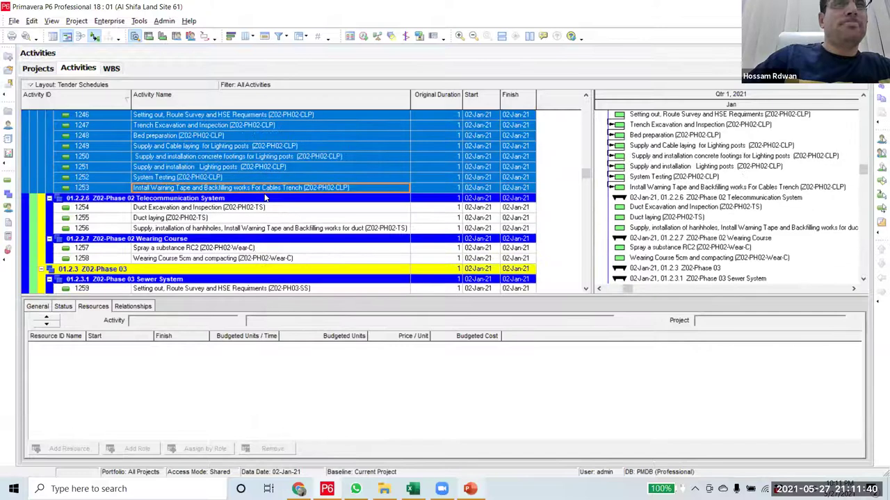
- Link Telecommunication activities 1254–1256 in sequence
left_click(261, 208)
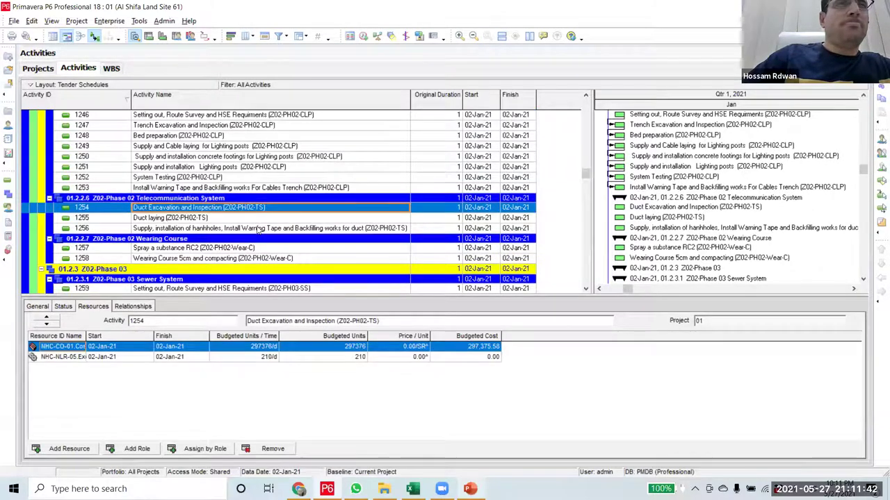
left_click(259, 228, "shift")
right_click(257, 228)
left_click(304, 357)
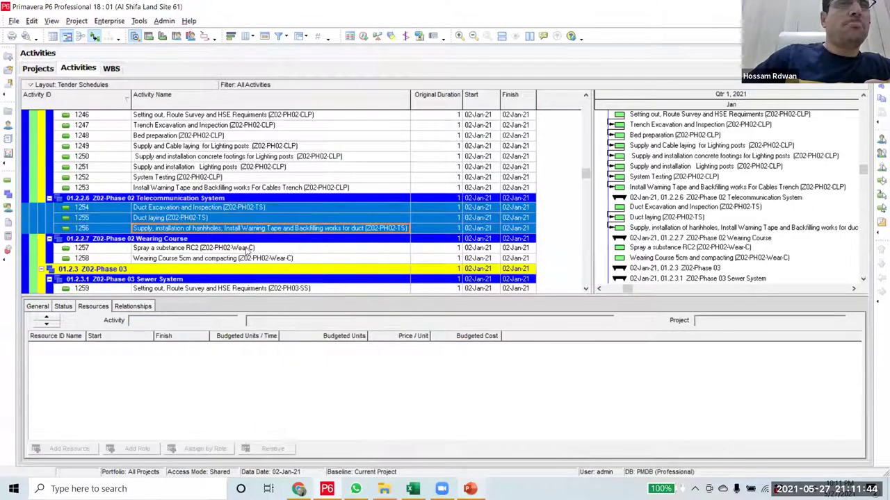
- Link Wearing Course activities 1257 and 1258 in sequence
left_click(248, 248)
scroll(270, 212, "down", 2)
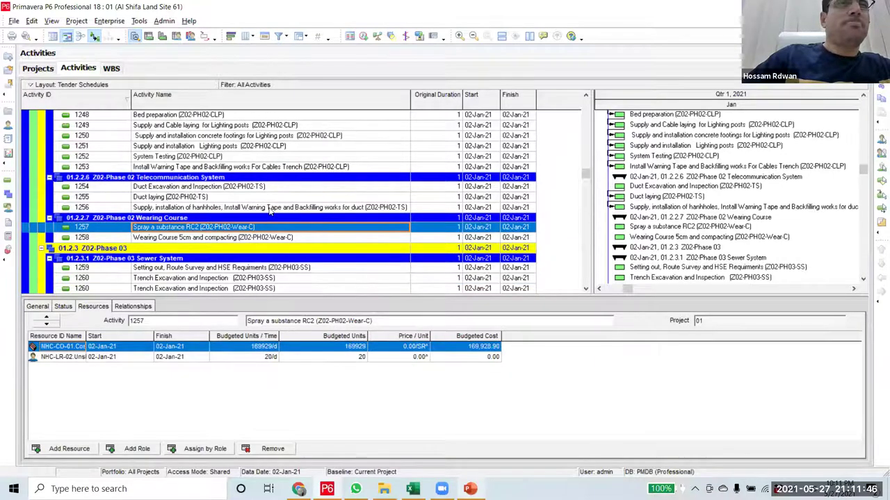
left_click(270, 205, "shift")
right_click(270, 206)
key("Return")
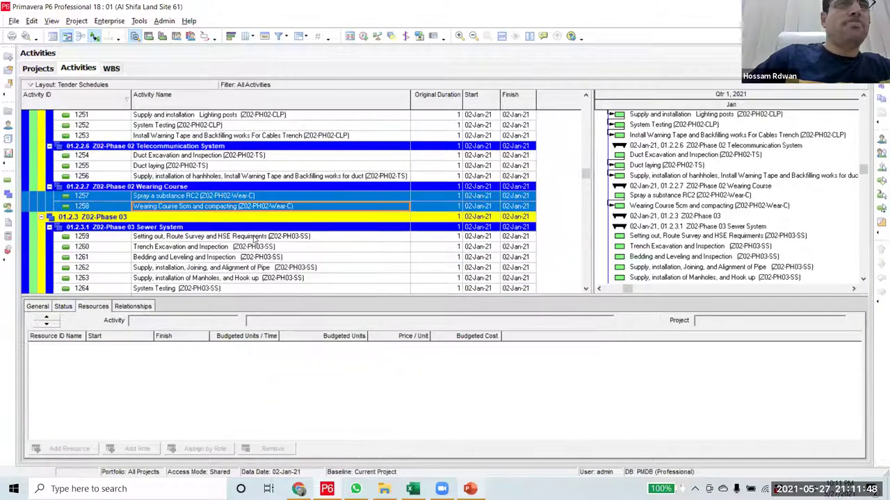
left_click(256, 238)
scroll(256, 252, "down", 2)
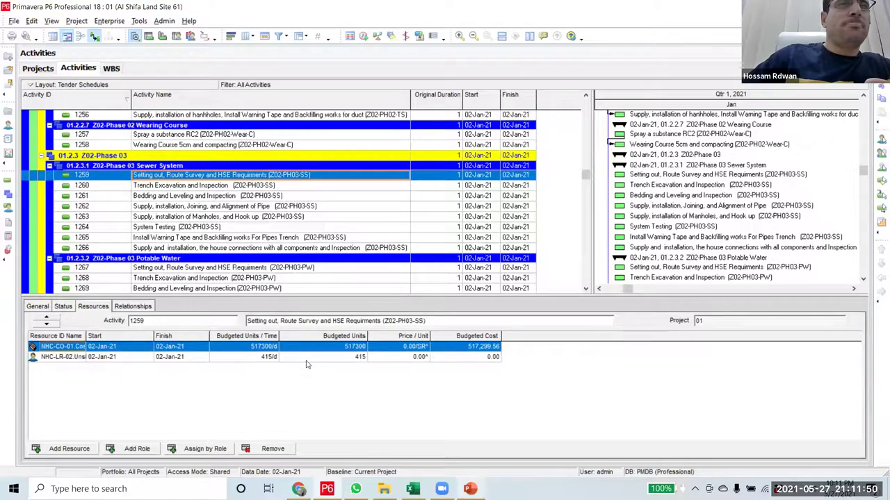
- Link Phase 03 Sewer System activities 1259–1266 in sequence
left_click(254, 249, "shift")
right_click(282, 200)
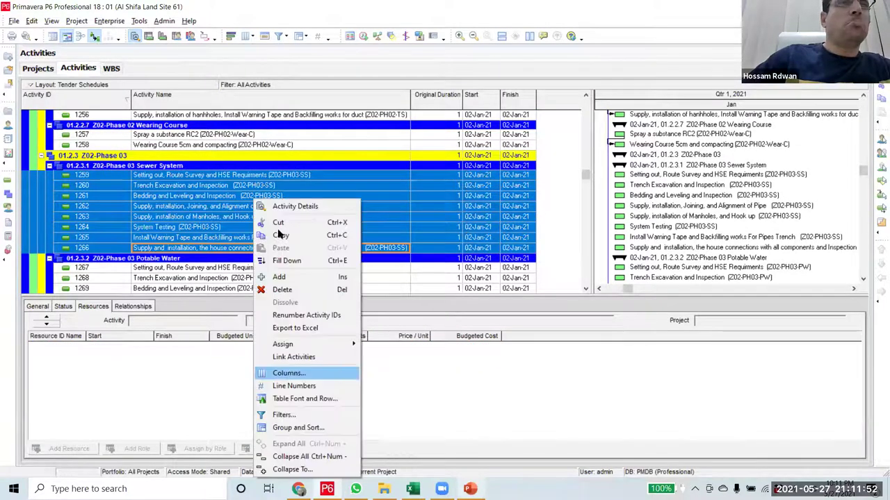
left_click(274, 232)
scroll(277, 201, "down", 3)
- Link Potable Water activities 1267–1273 in sequence
left_click(276, 199)
scroll(277, 200, "down", 2)
left_click(276, 197, "shift")
right_click(274, 195)
left_click(317, 355)
- Link Irrigation activities 1274–1279 in sequence
left_click(237, 219)
scroll(240, 220, "down", 2)
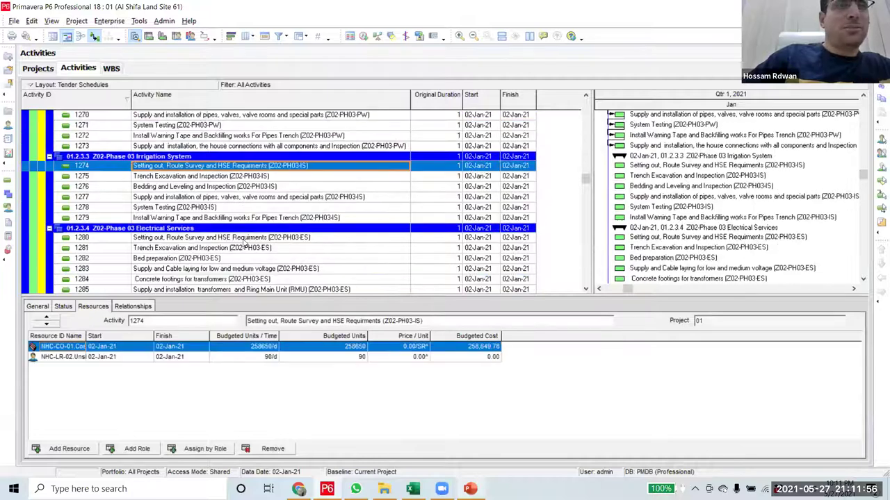
right_click(240, 219)
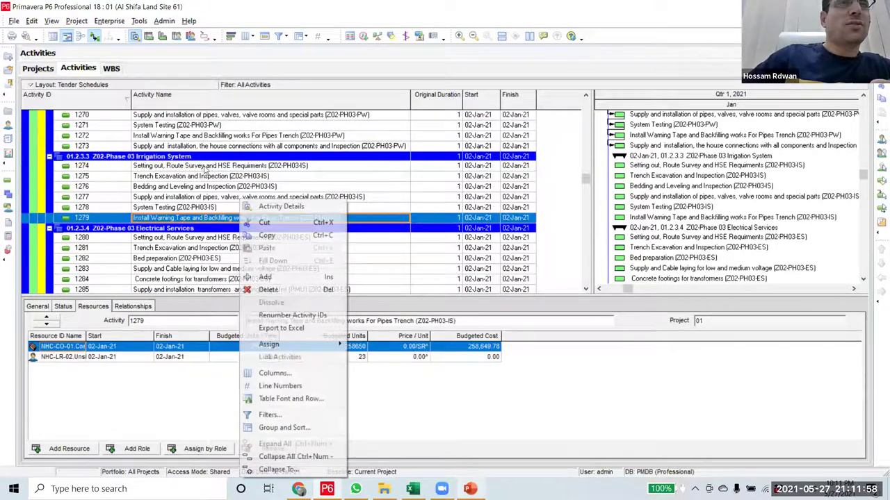
key("Escape")
left_click(238, 219, "shift")
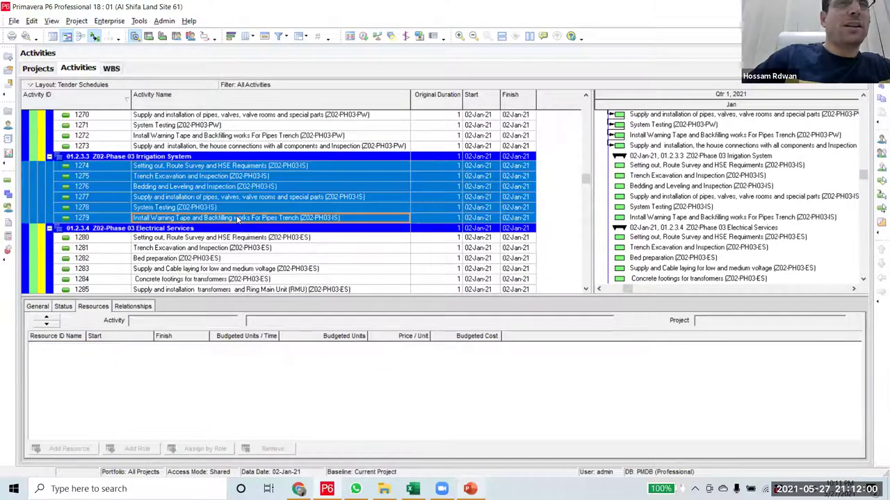
right_click(238, 219)
key("Escape")
- Link Electrical activities 1280–1288 in sequence
left_click(243, 239)
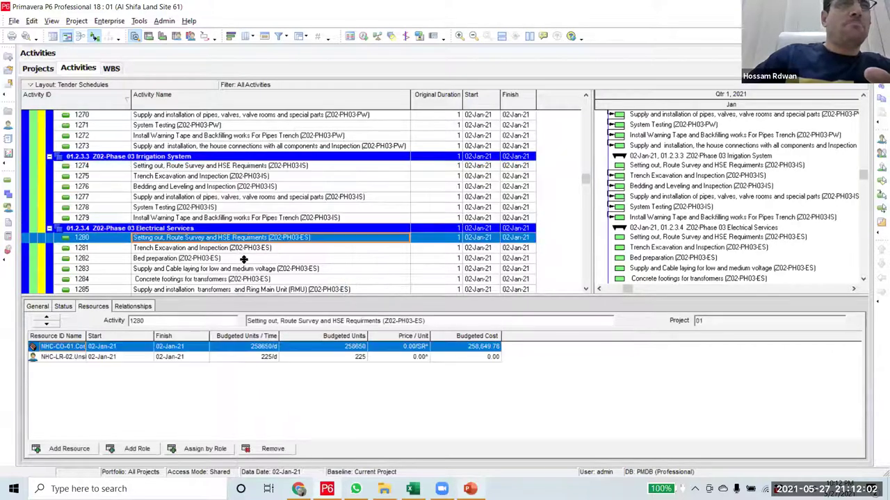
scroll(251, 254, "down", 2)
left_click(249, 251, "shift")
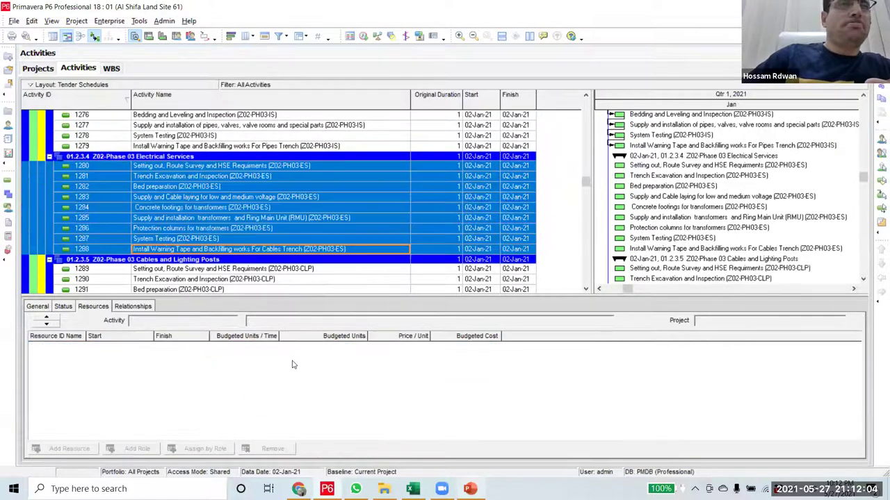
right_click(245, 197)
key("Escape")
scroll(245, 202, "down", 2)
- Link Cables and Lighting activities 1289–1296 in sequence
left_click(246, 207)
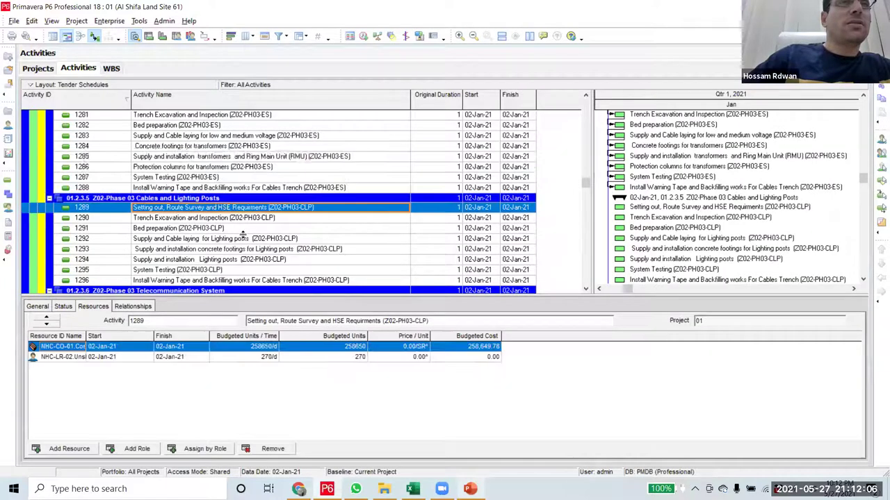
scroll(249, 211, "down", 2)
left_click(248, 216, "shift")
right_click(249, 216)
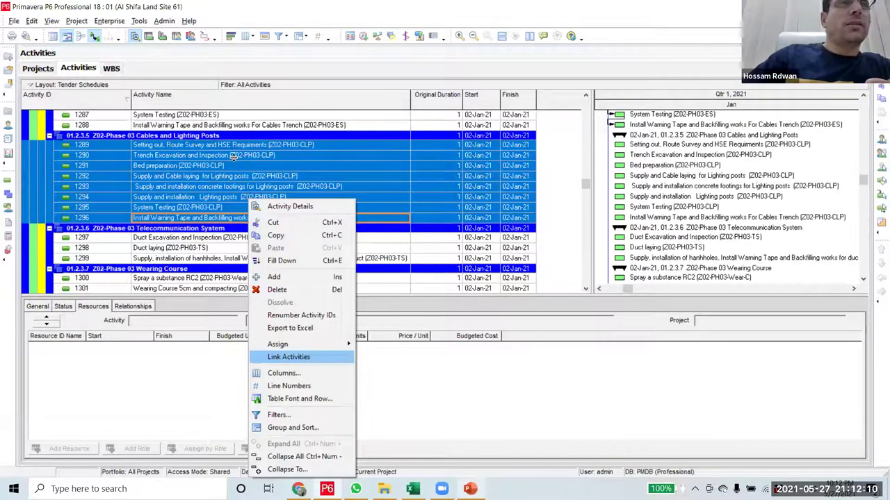
key("Escape")
scroll(239, 167, "down", 2)
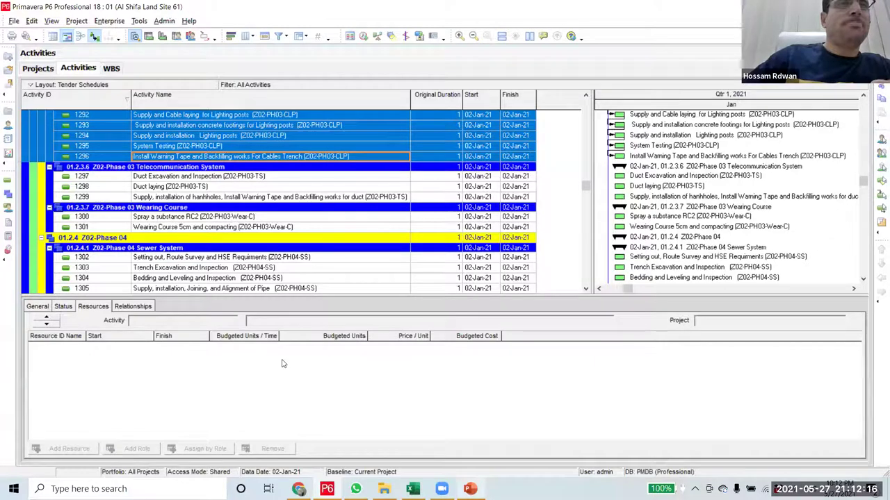
- Link Telecommunication activities 1297–1299 in sequence
left_click_drag(244, 176, 243, 196)
right_click(244, 198)
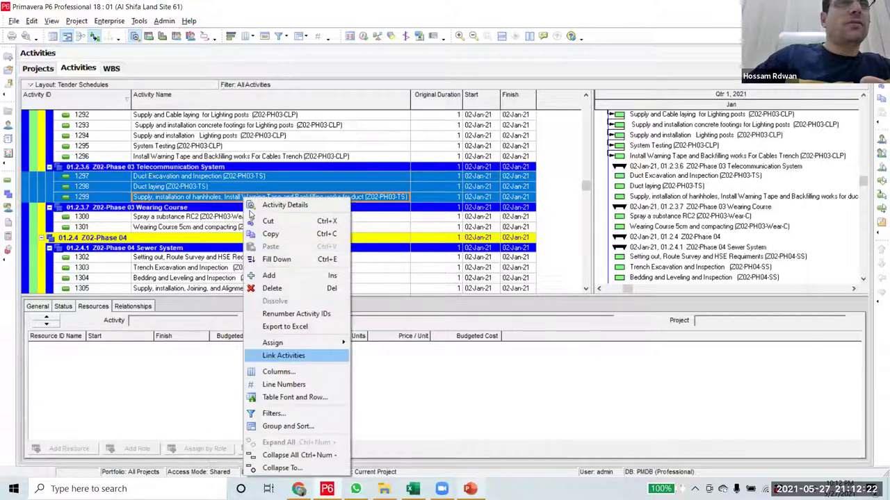
left_click(301, 360)
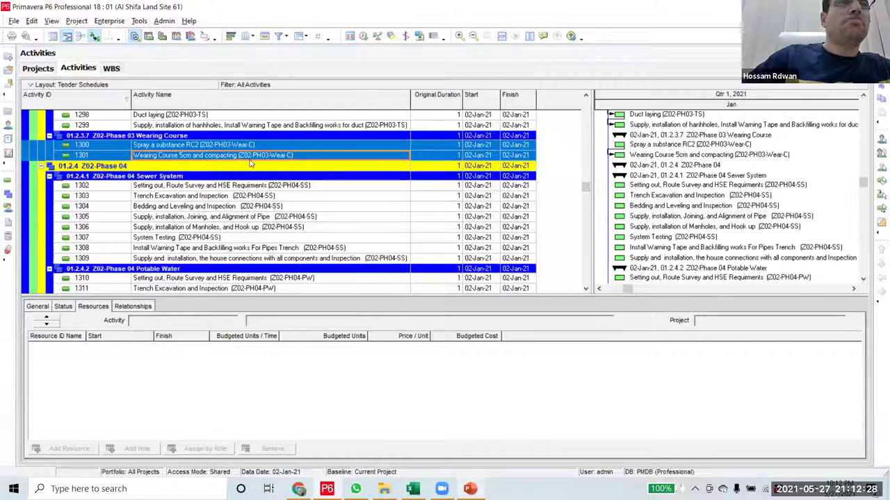
- Link Phase 04 Sewer activities 1302–1309 in sequence
left_click_drag(209, 185, 250, 198)
right_click(252, 200)
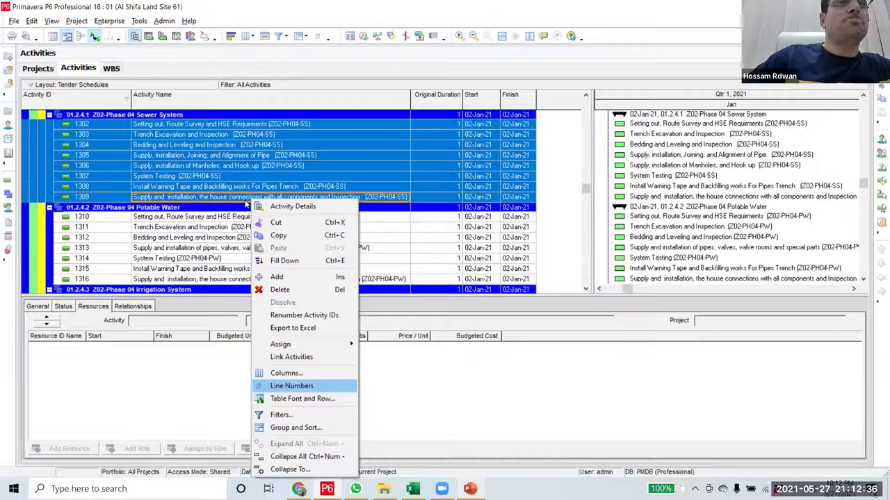
left_click(247, 199)
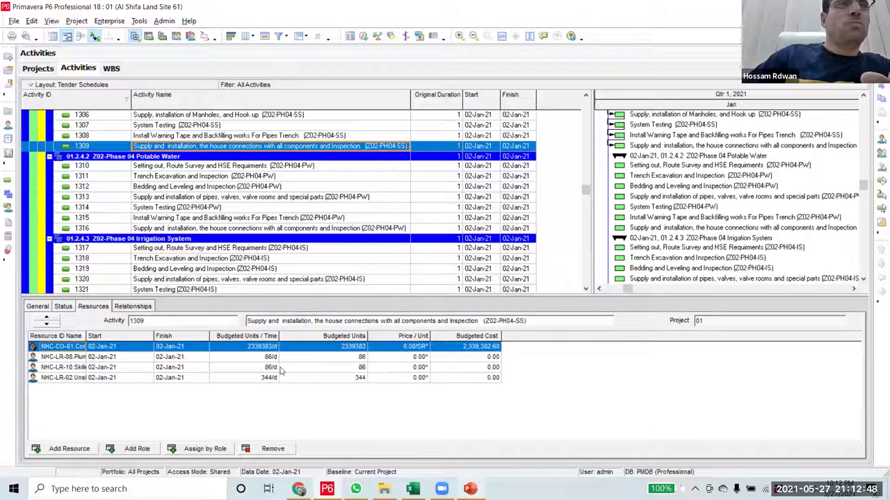
- Link Potable Water activities 1310–1316, then select Zone 03 Phase 01 sewer activities 1345–1352
left_click_drag(237, 166, 236, 228)
right_click(235, 192)
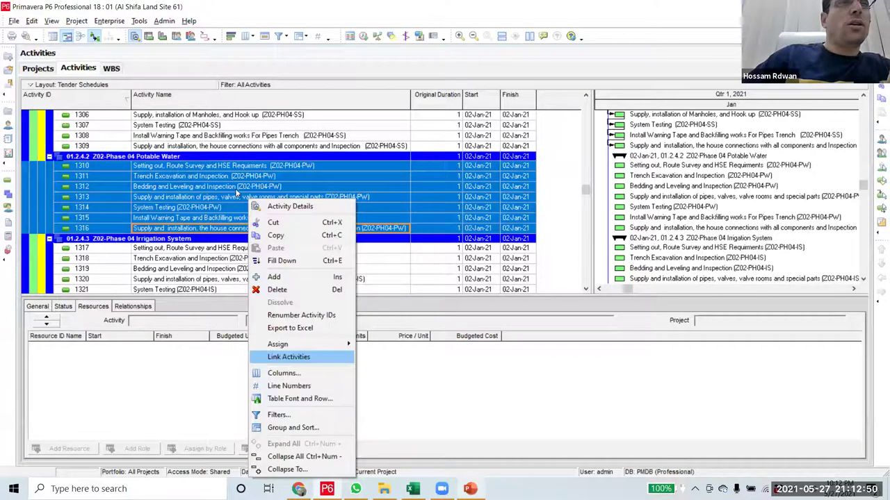
scroll(224, 221, "down", 2)
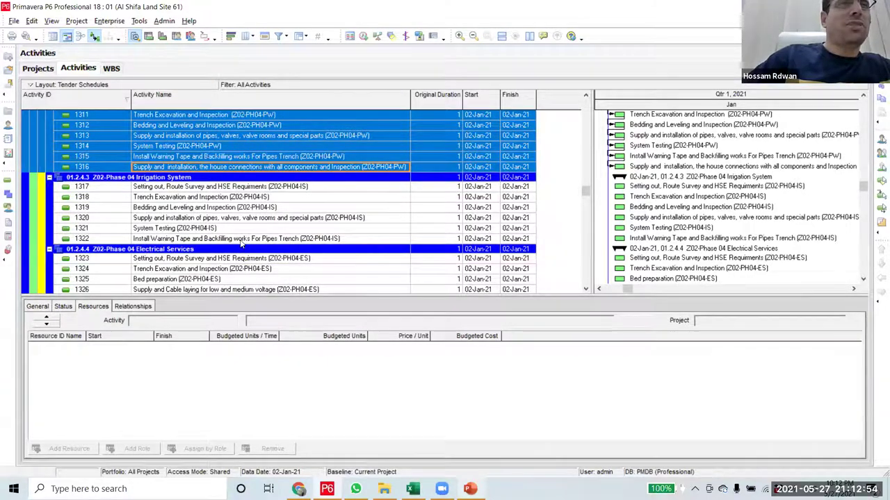
scroll(222, 172, "down", 5)
left_click_drag(223, 135, 229, 209)
right_click(238, 207)
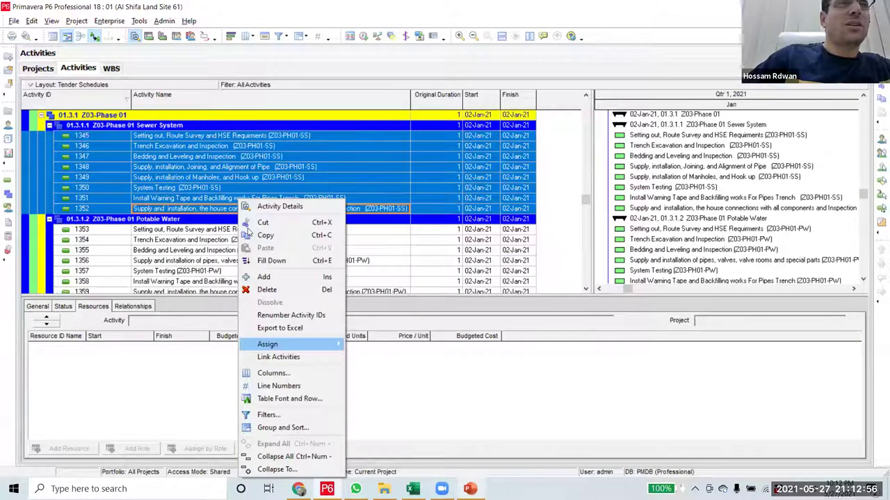
- Link sewer activities 1345–1352 and select potable water activities 1353–1359
left_click(278, 357)
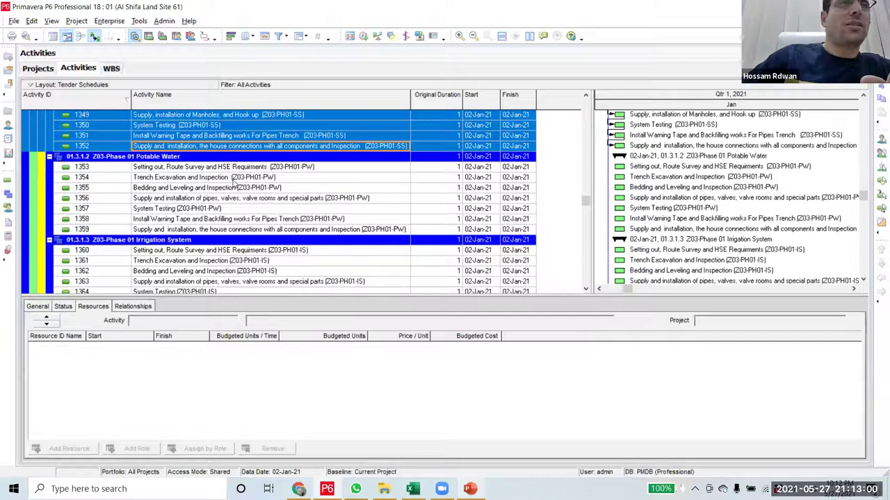
left_click_drag(230, 163, 247, 229)
right_click(247, 229)
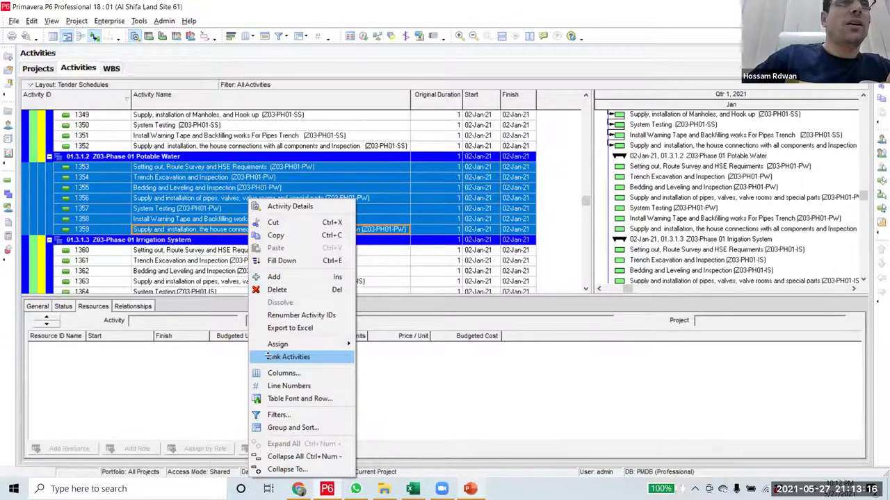
scroll(229, 229, "down", 2)
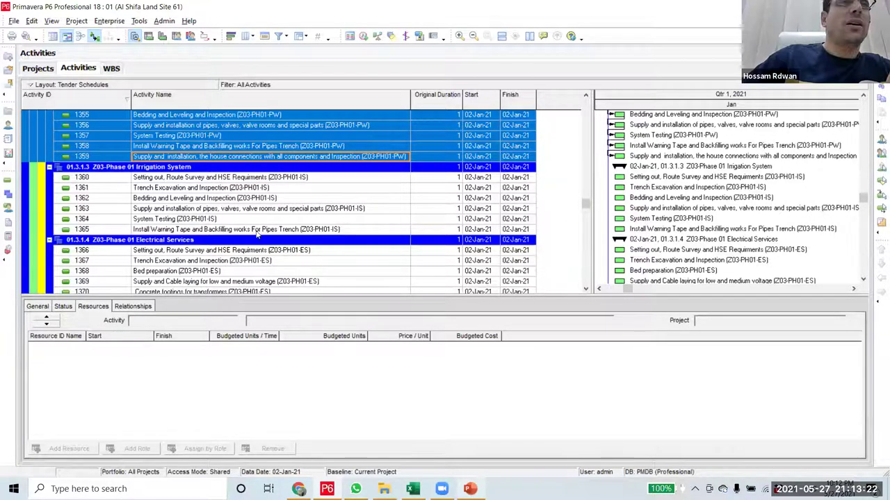
key("Page_Down")
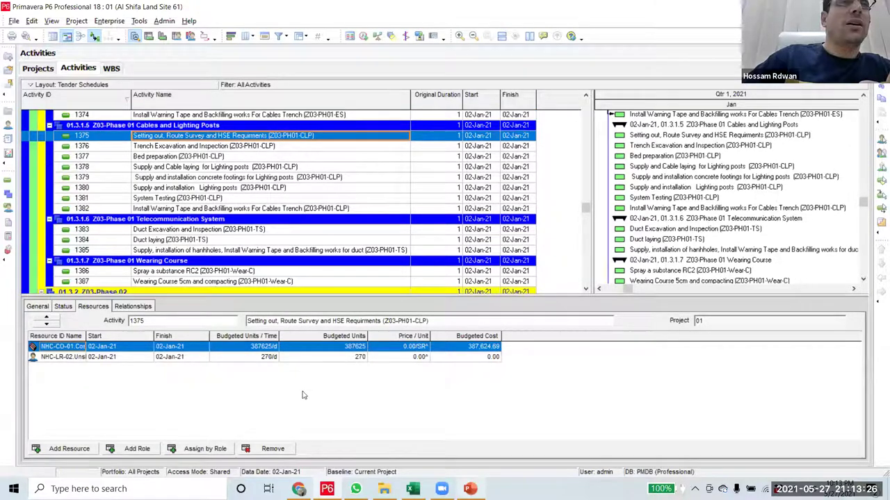
- Select Wearing Course activities 1386–1387 and the next group 1388–1395 for linking
key("Down")
key("Down")
key("Down")
key("Down")
key("Down")
key("Down")
key("Down")
key("Down")
key("Down")
key("Down")
key("Down")
key("Down")
key("Down")
key("shift+Down")
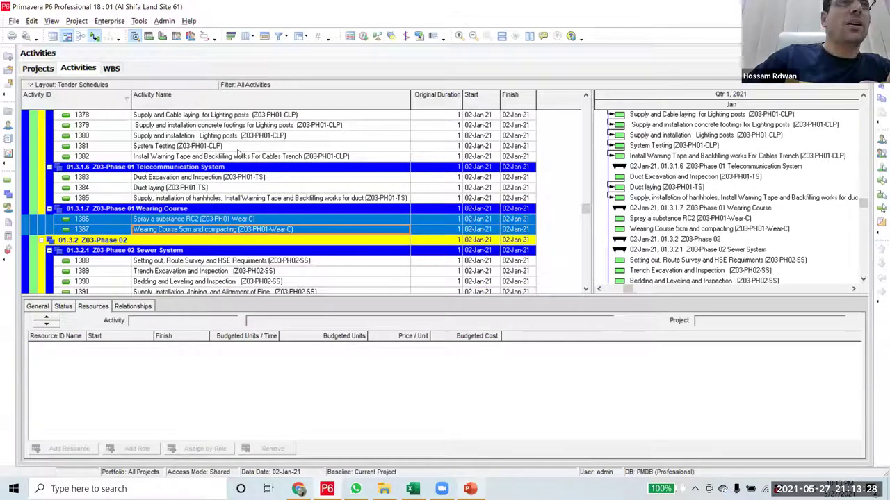
scroll(229, 223, "down", 4)
right_click(230, 209, "shift")
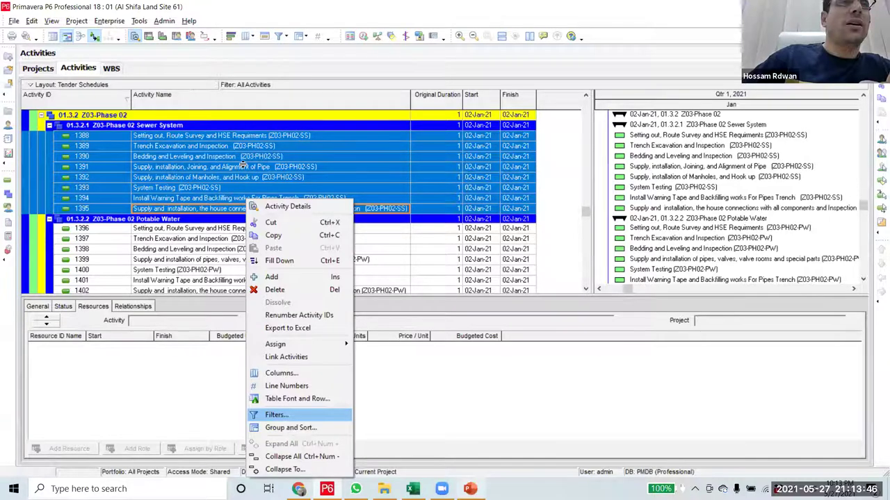
scroll(242, 163, "down", 2)
left_click(242, 160)
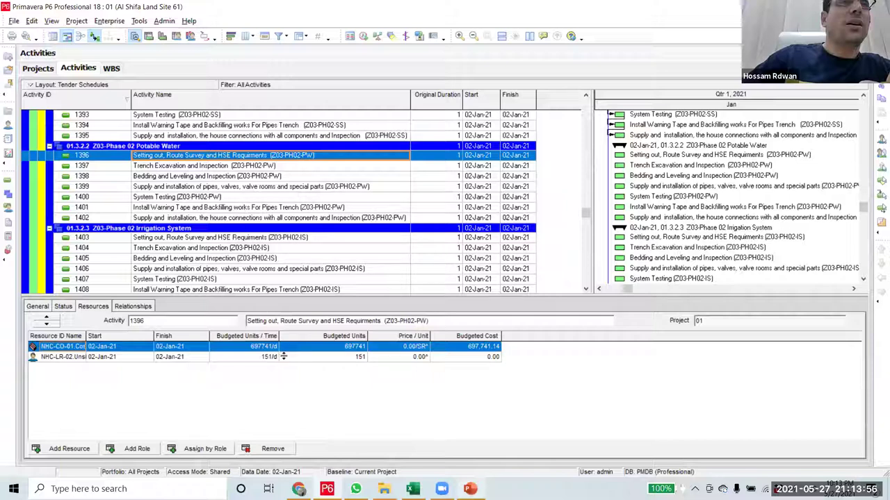
scroll(255, 239, "down", 10)
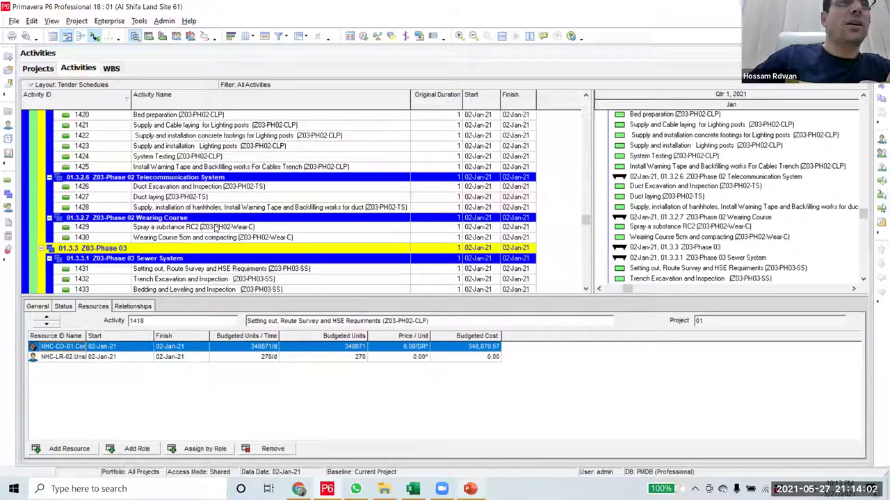
- Link Telecommunication 1426–1428, Irrigation 1446–1451 and Cables and Lighting 1461–1468 groups
left_click_drag(237, 188, 245, 206)
right_click(247, 203)
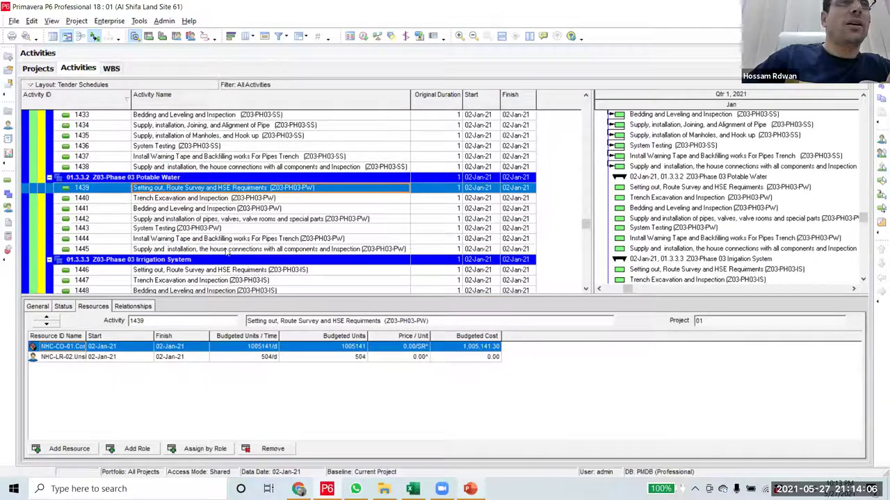
left_click(250, 264)
right_click(229, 189)
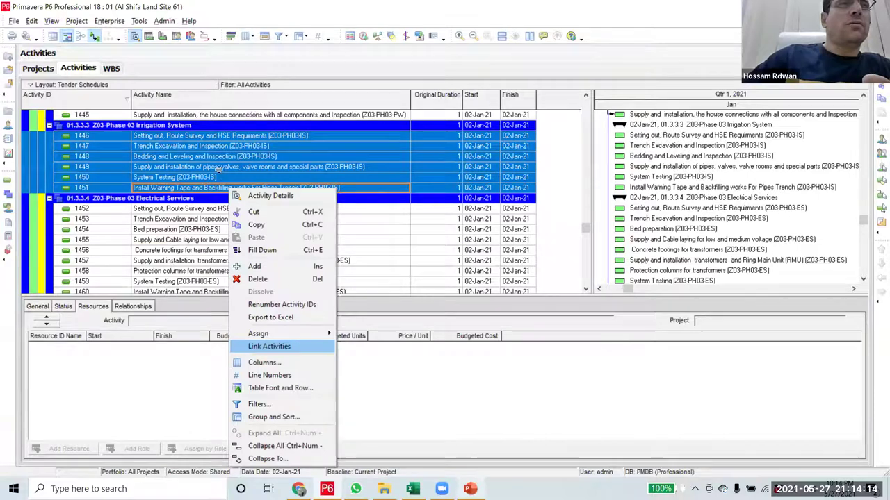
left_click(221, 199)
right_click(221, 199)
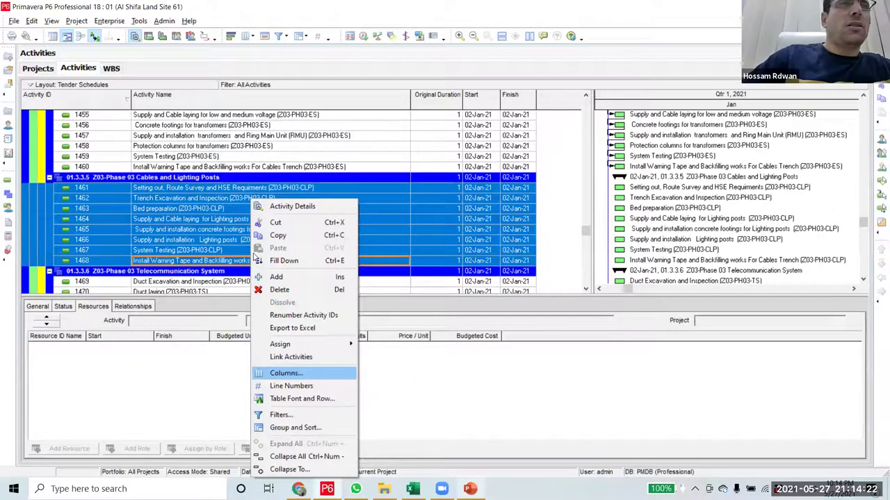
left_click(246, 279)
scroll(251, 236, "down", 3)
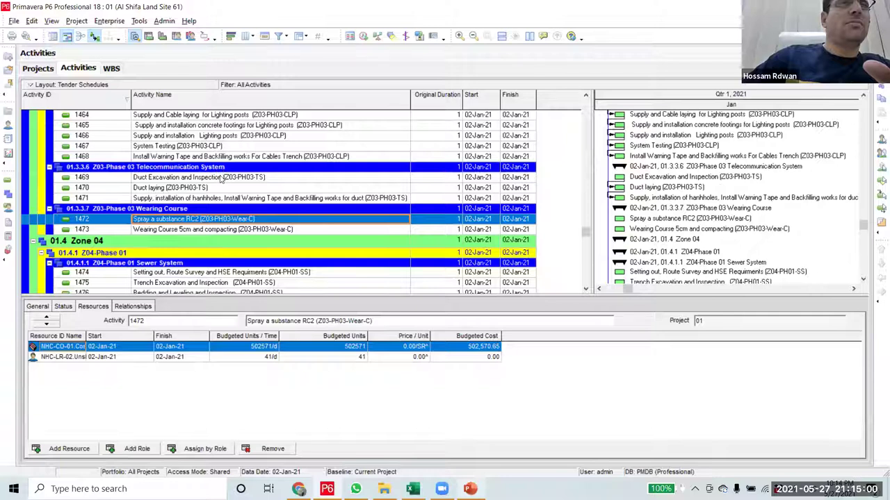
- Link the Zone 04 Phase 02 electrical services activities 1538–1546 in sequence
scroll(223, 181, "down", 15)
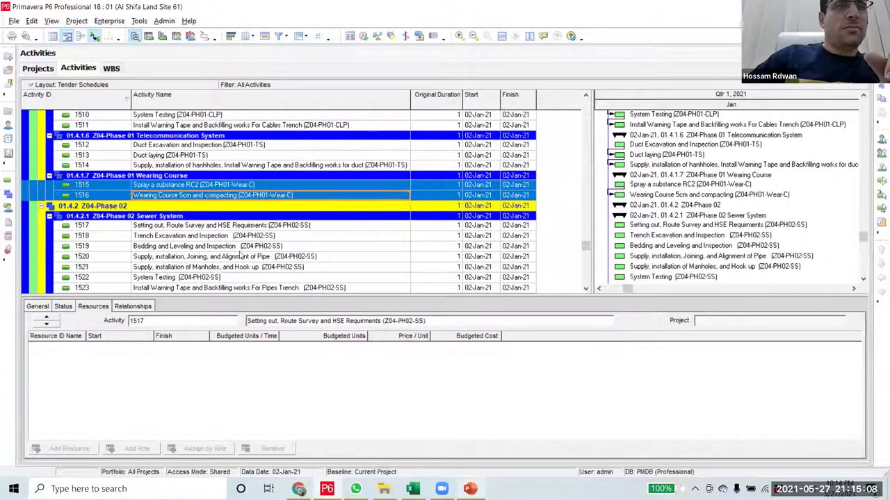
key("Page_Down")
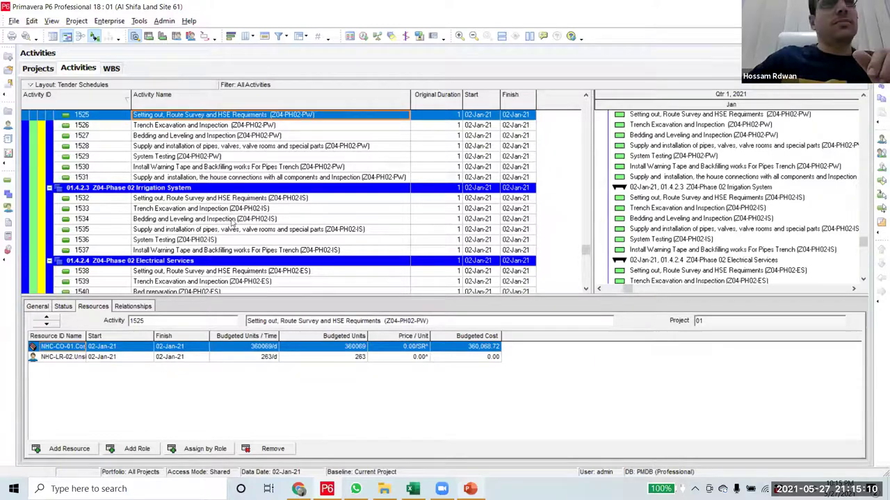
left_click_drag(227, 200, 228, 251)
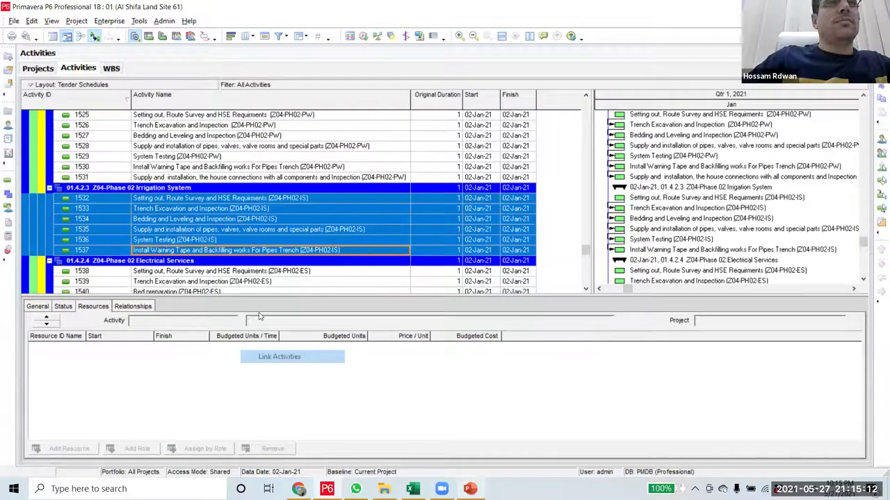
scroll(208, 244, "down", 3)
left_click(212, 198)
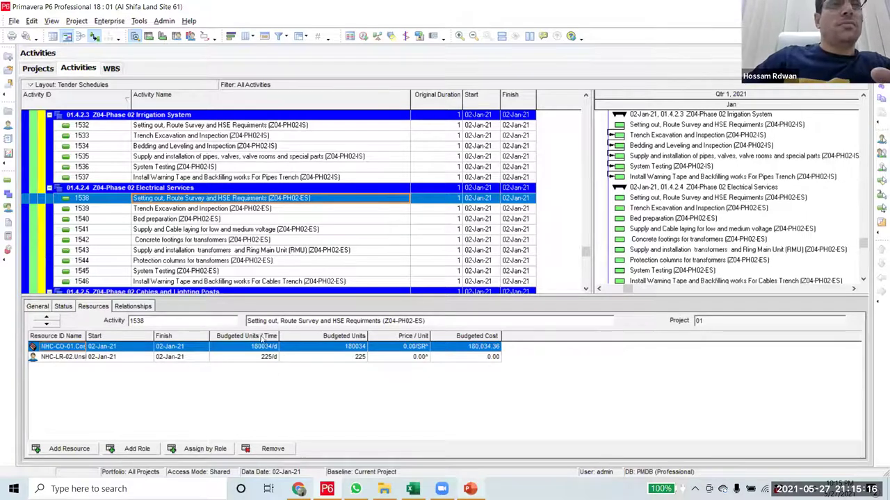
left_click(244, 281, "shift")
scroll(240, 260, "down", 2)
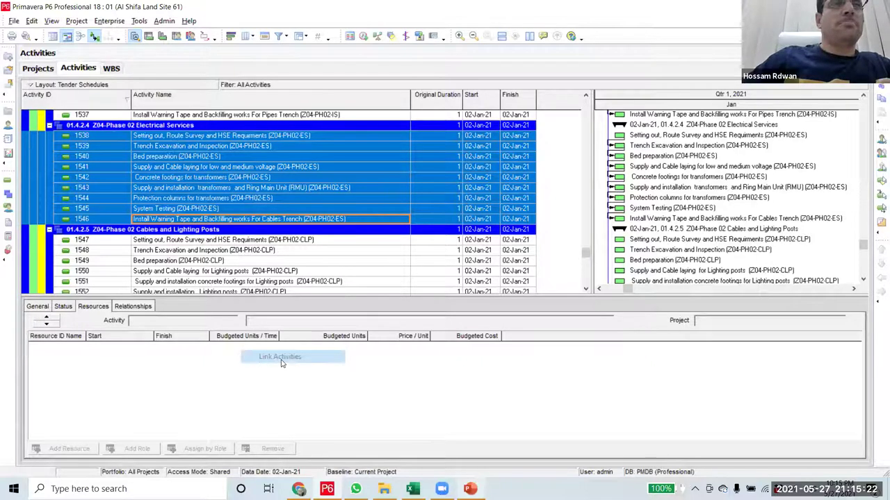
left_click(232, 238)
- Link the cables and lighting posts activities 1547–1554 in sequence
scroll(235, 237, "down", 2)
left_click(236, 236, "shift")
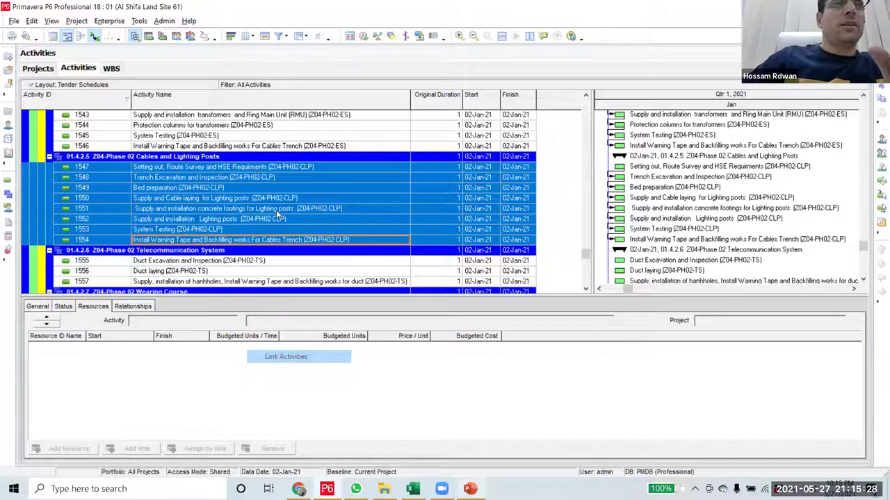
scroll(275, 201, "down", 3)
left_click(274, 186)
- Select wearing course 1558–1559, sewer system through 1567, then potable water 1568–1574 for linking
left_click(274, 197, "shift")
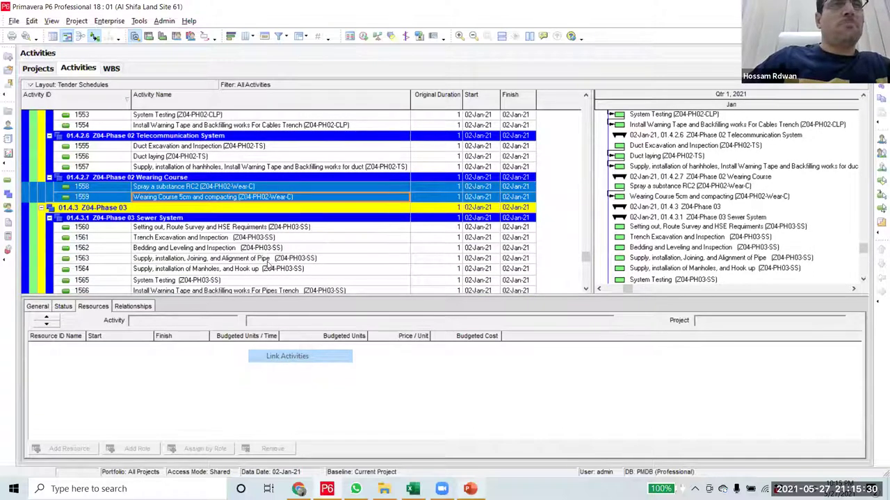
key("shift+Down")
key("shift+Down")
key("shift+Down")
key("shift+Down")
key("shift+Down")
key("shift+Down")
key("shift+Down")
key("shift+Down")
key("shift+Down")
key("shift+Down")
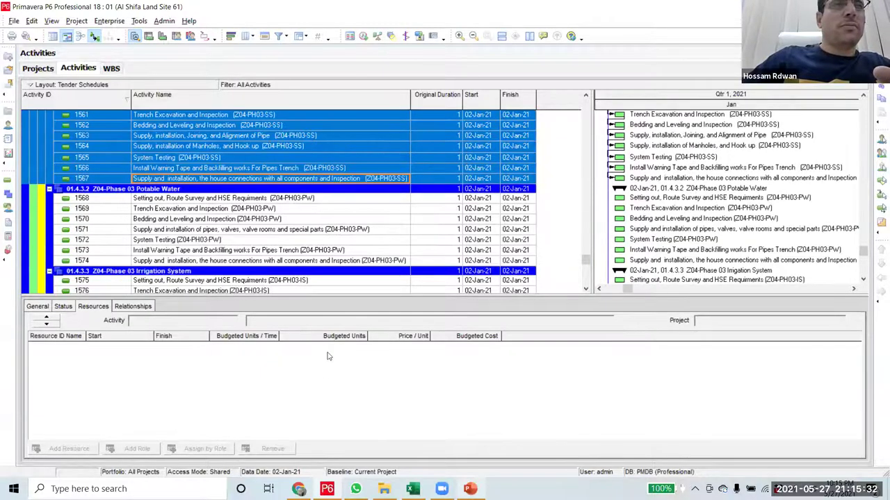
key("Down")
key("shift+Down")
key("shift+Down")
key("shift+Down")
key("shift+Down")
key("shift+Down")
key("shift+Down")
right_click(226, 220)
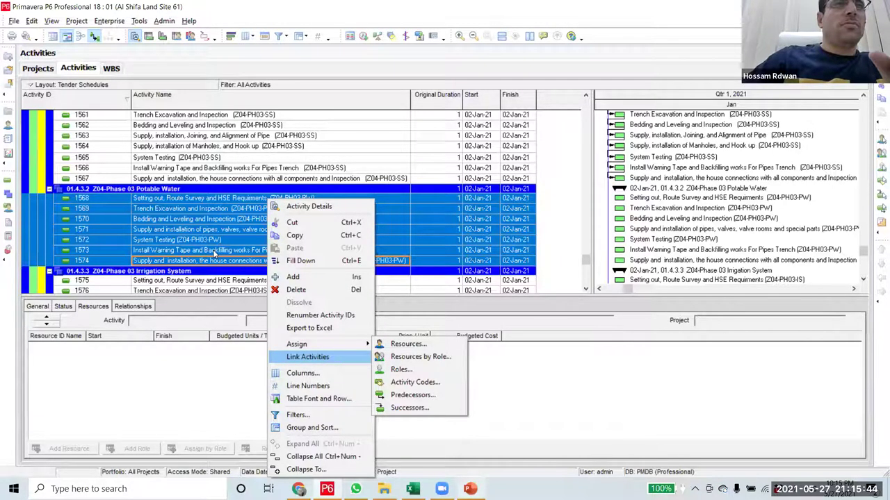
- Link the Phase 03 potable water activities and select telecommunication activities 1598–1600
key("Escape")
key("Down")
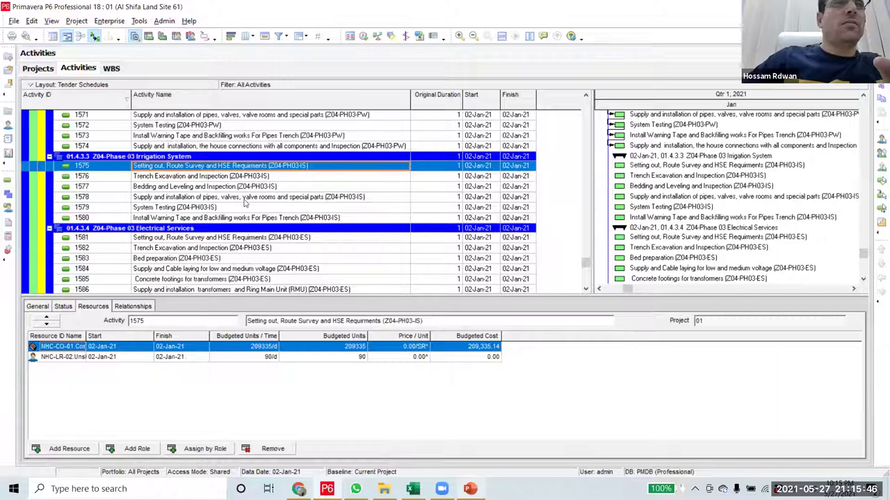
key("shift+Page_Down")
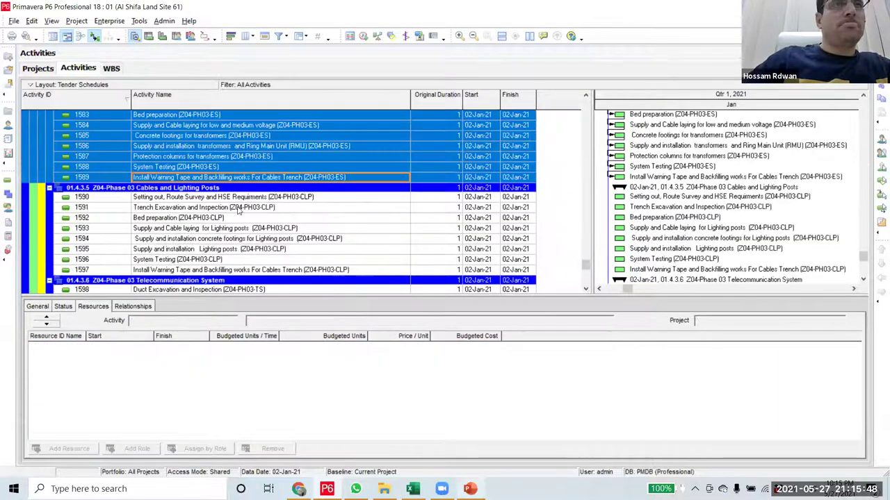
key("Down")
key("Down")
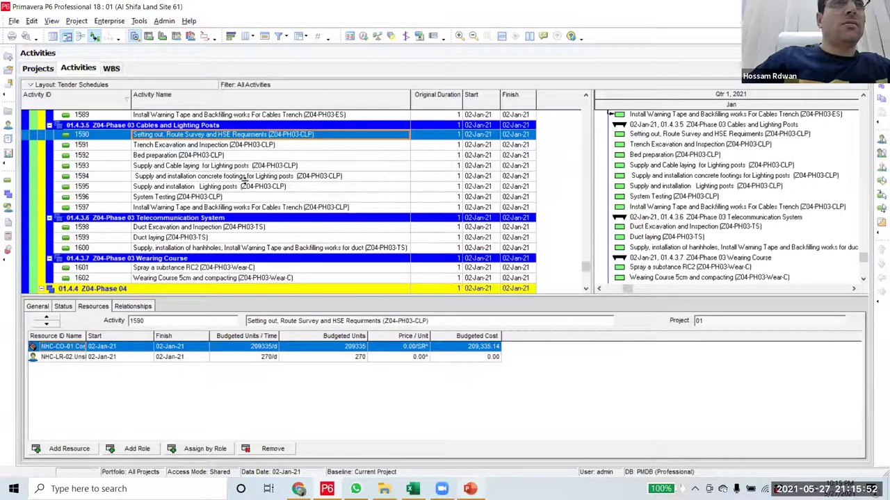
key("shift+Down")
key("shift+Down")
key("shift+Down")
key("shift+Down")
key("shift+Down")
key("shift+Down")
key("shift+Down")
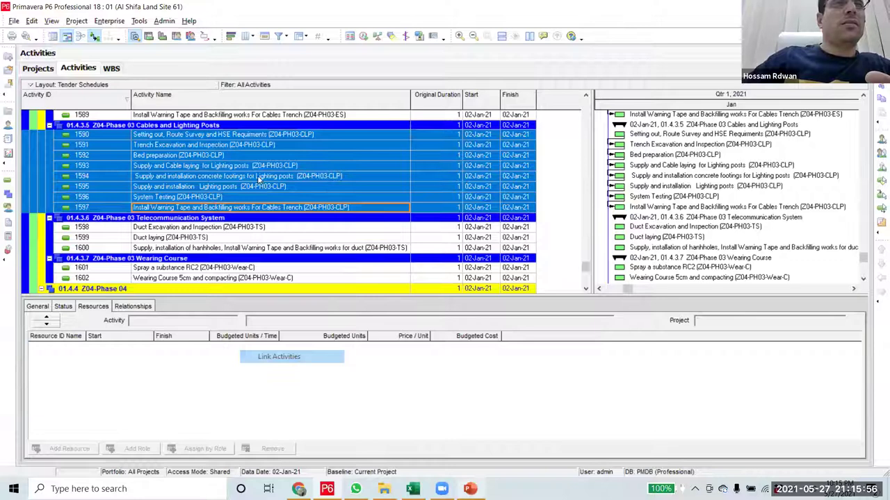
key("Down")
key("shift+Down")
key("shift+Down")
key("shift+F10")
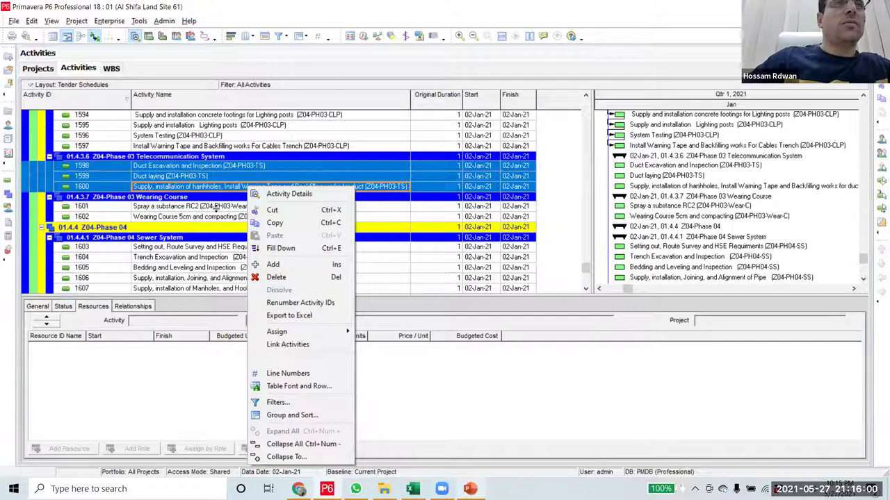
- Link telecommunication 1598–1600 and wearing course 1601–1602, then select sewer system 1603–1610
key("Escape")
key("Down")
key("shift+Down")
key("shift+F10")
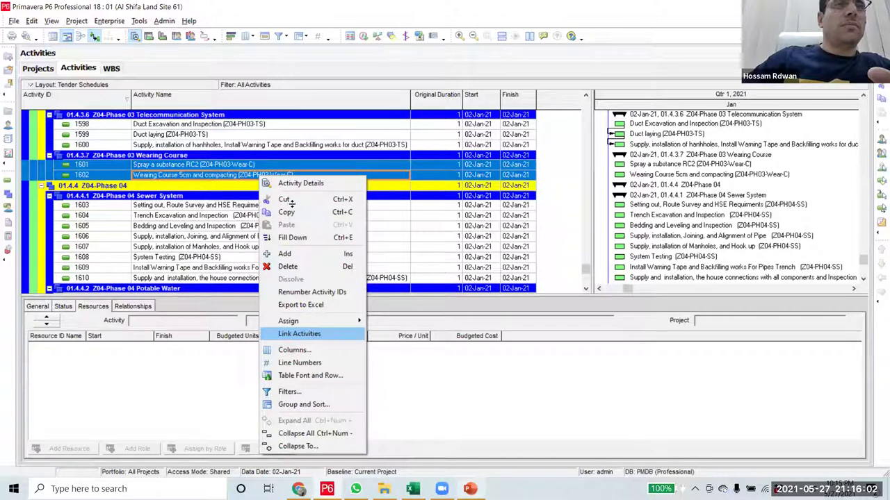
key("Escape")
key("Down")
key("shift+Down")
key("shift+Down")
key("shift+Down")
key("shift+Down")
key("shift+Down")
key("shift+Down")
key("shift+Down")
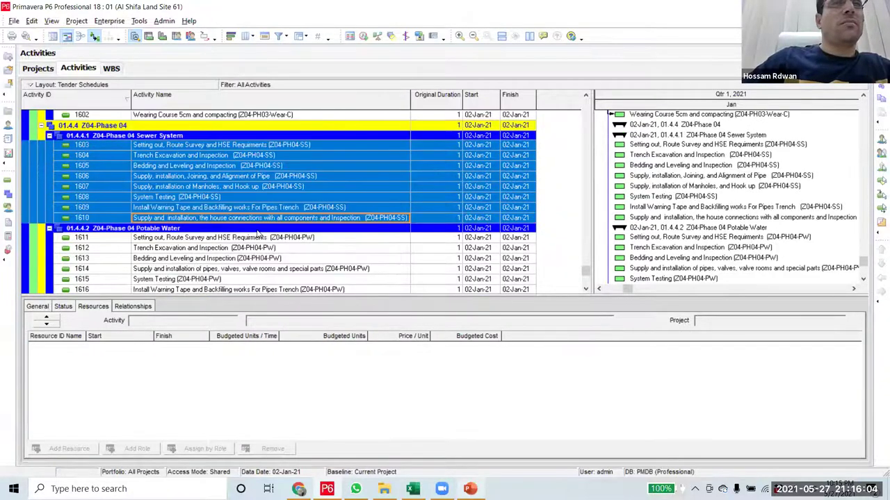
- Select the Phase 04 potable water activities 1611–1617 and the following irrigation activities
key("Down")
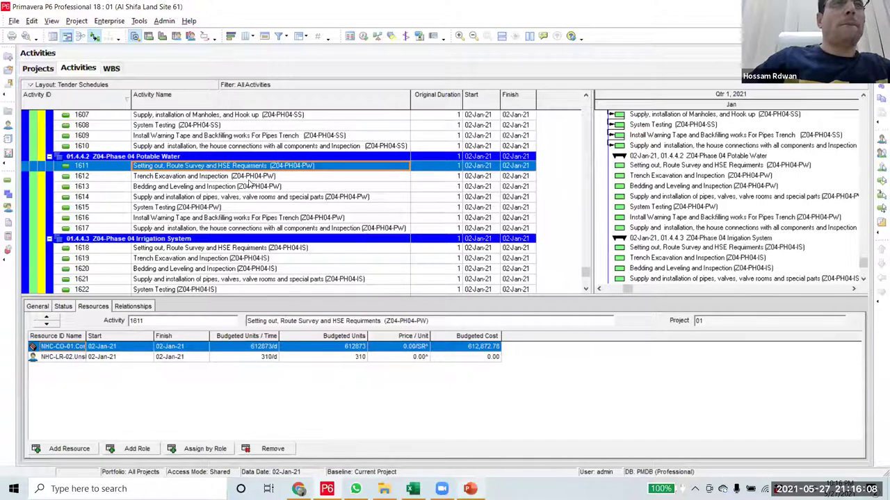
left_click(254, 229, "shift")
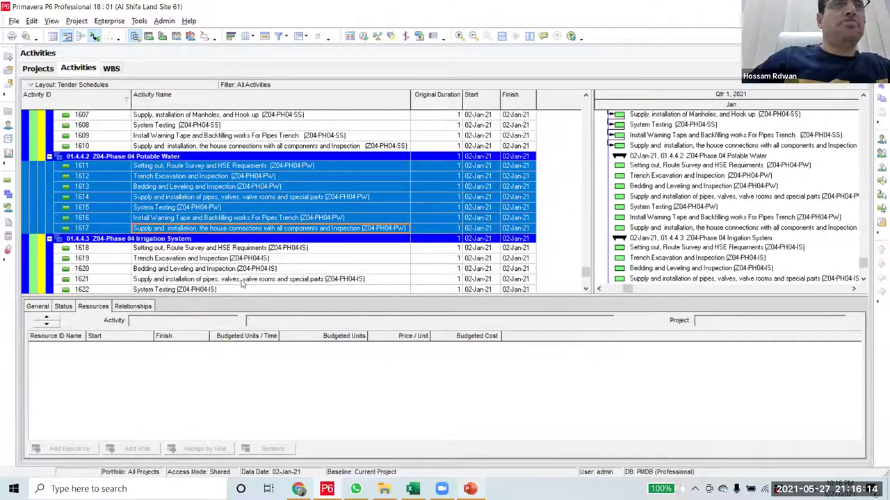
scroll(223, 173, "down", 2)
left_click(222, 175)
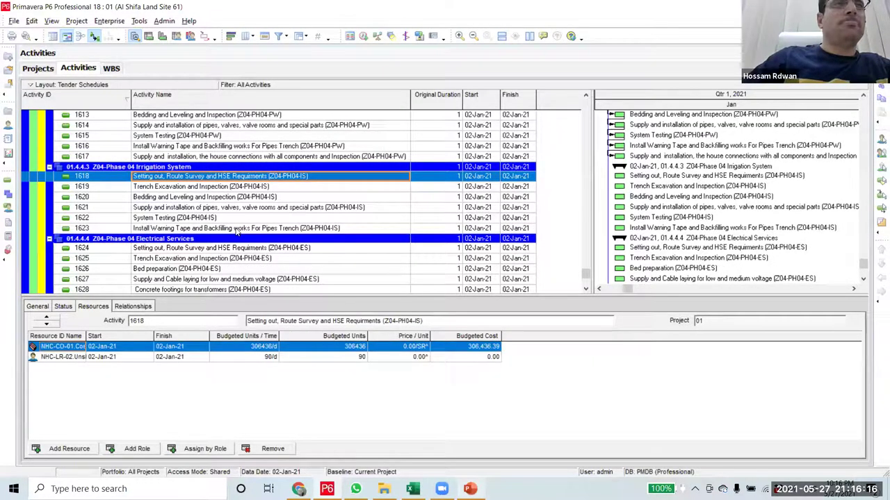
scroll(240, 271, "down", 5)
right_click(241, 269)
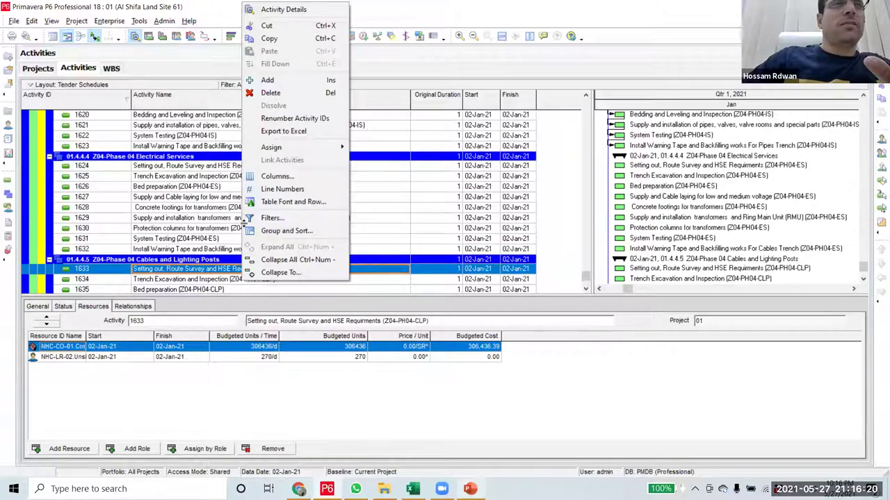
- Link the Phase 04 electrical services activities 1624–1632 in sequence
left_click_drag(244, 157, 240, 249)
right_click(240, 249)
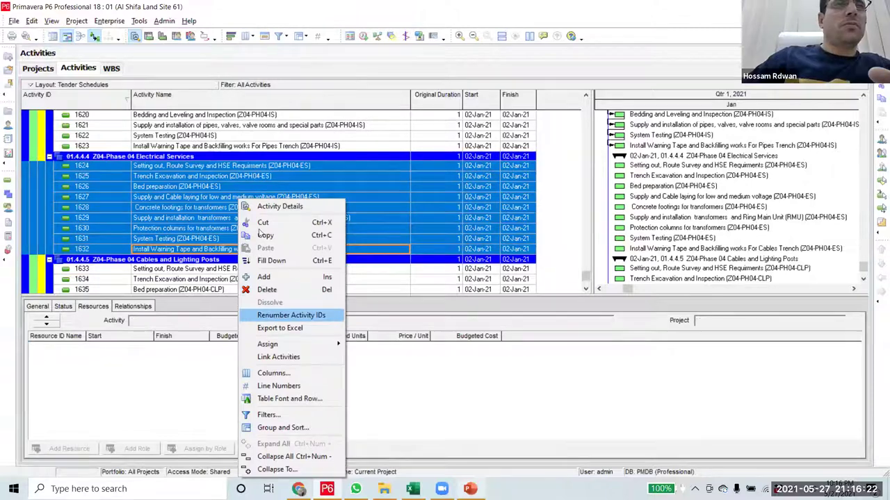
left_click(261, 271)
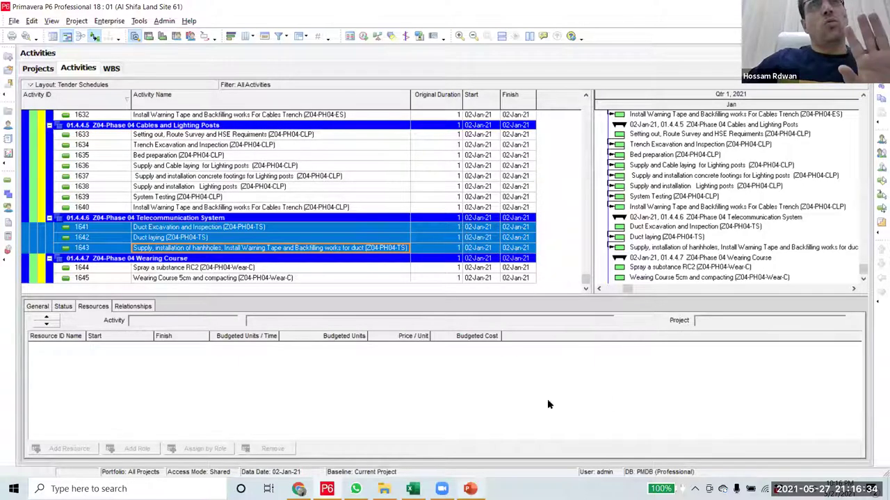
scroll(546, 405, "up", 2)
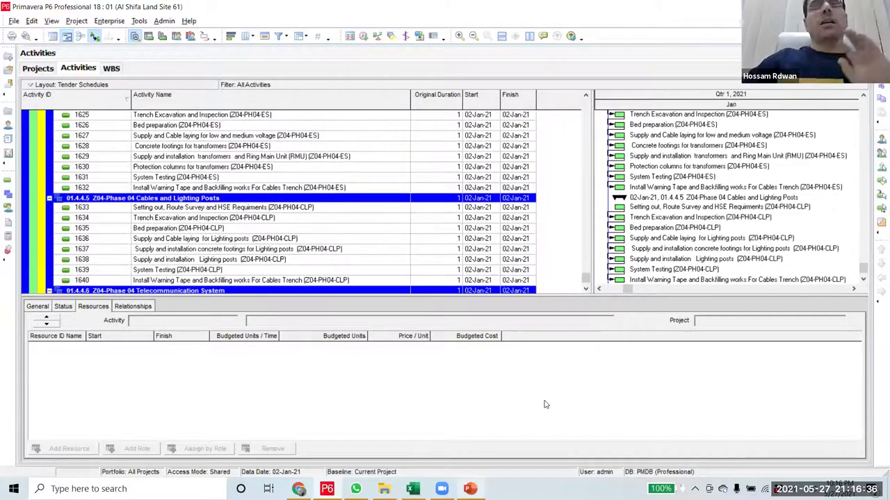
scroll(400, 108, "up", 6)
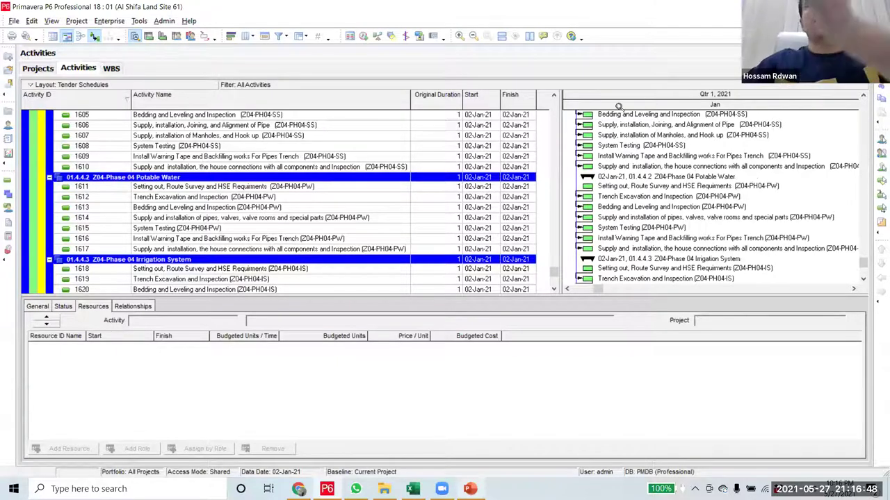
- Scroll the activity table back up to Al Shifa Land Site 61 and Zone 01 Phase 01
scroll(579, 162, "up", 5)
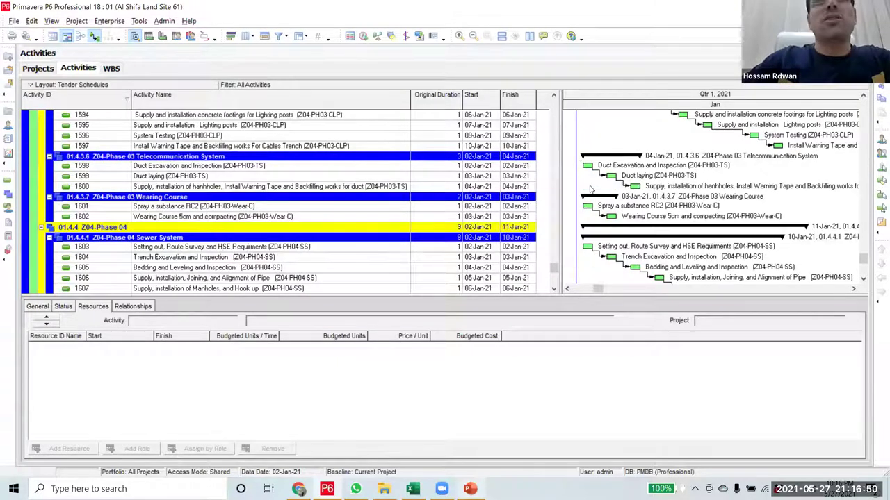
scroll(602, 232, "up", 10)
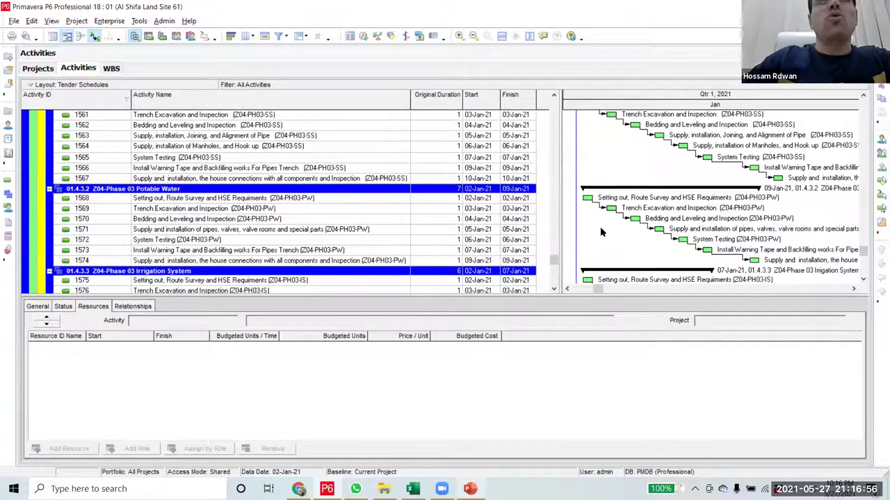
scroll(602, 232, "up", 6)
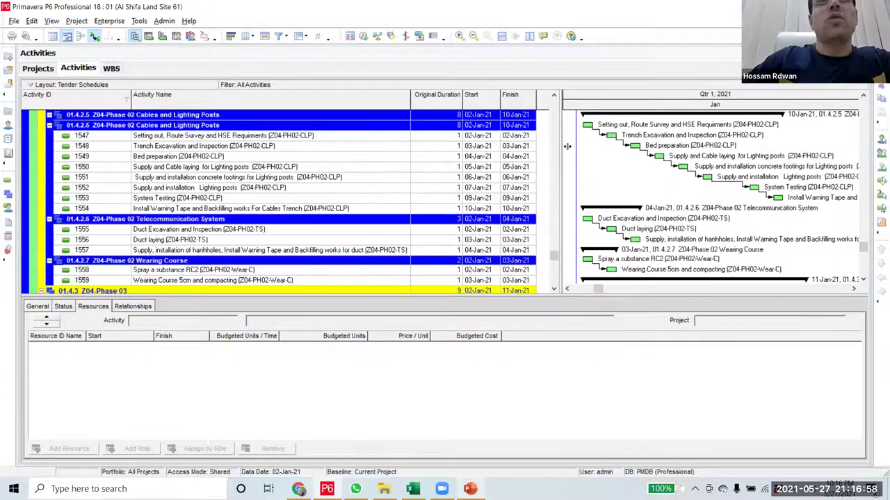
scroll(585, 156, "up", 1)
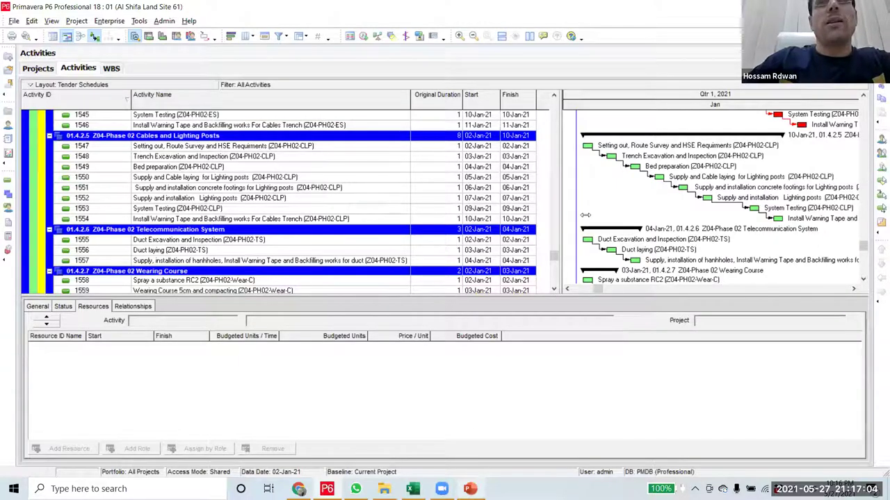
scroll(596, 223, "up", 10)
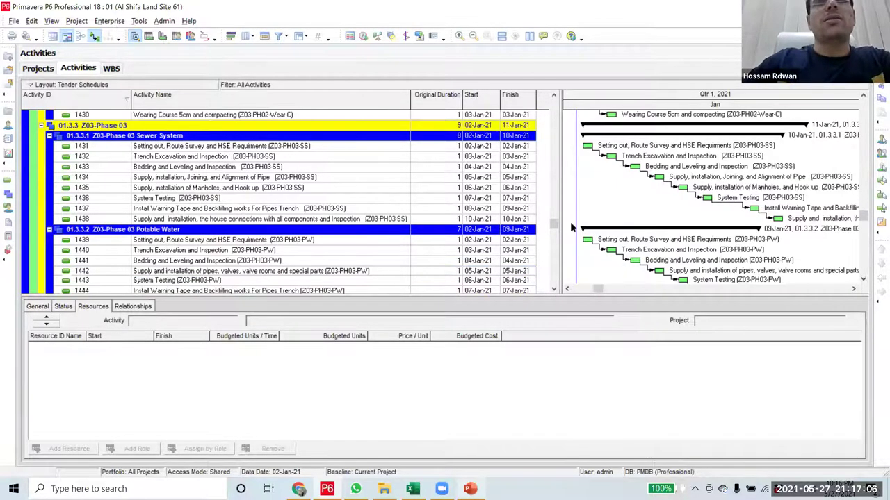
scroll(568, 225, "up", 10)
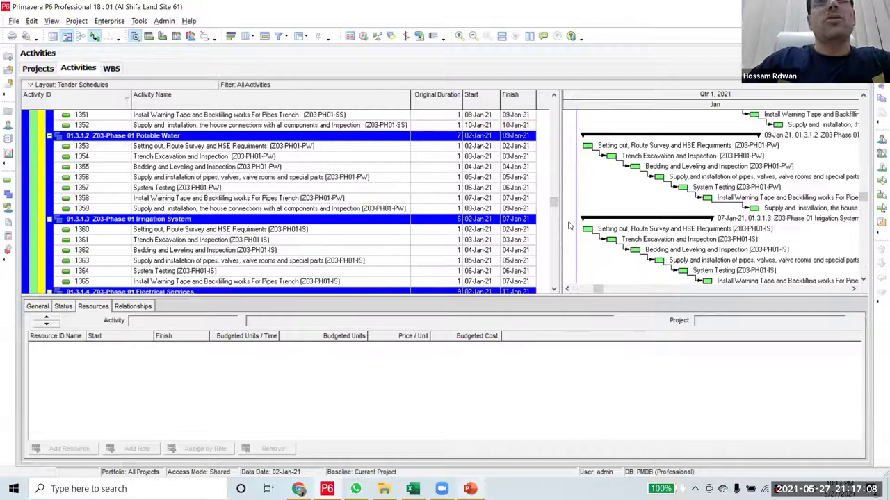
scroll(568, 219, "up", 1)
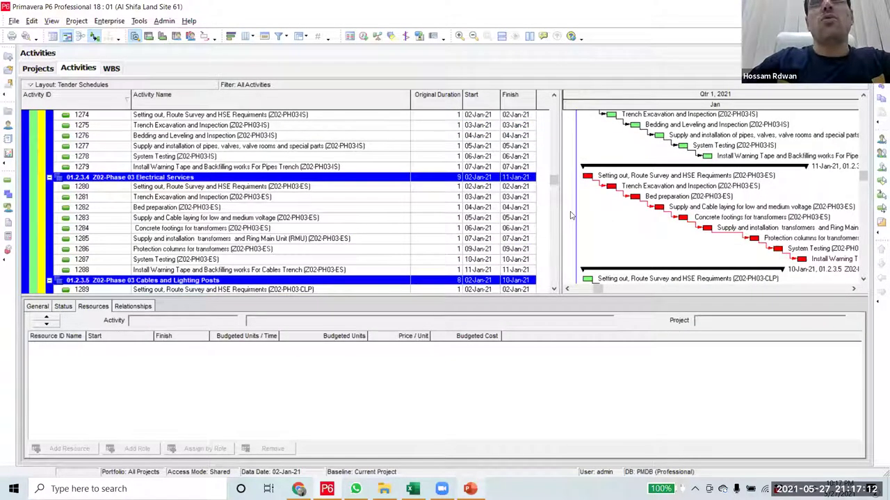
scroll(577, 206, "up", 15)
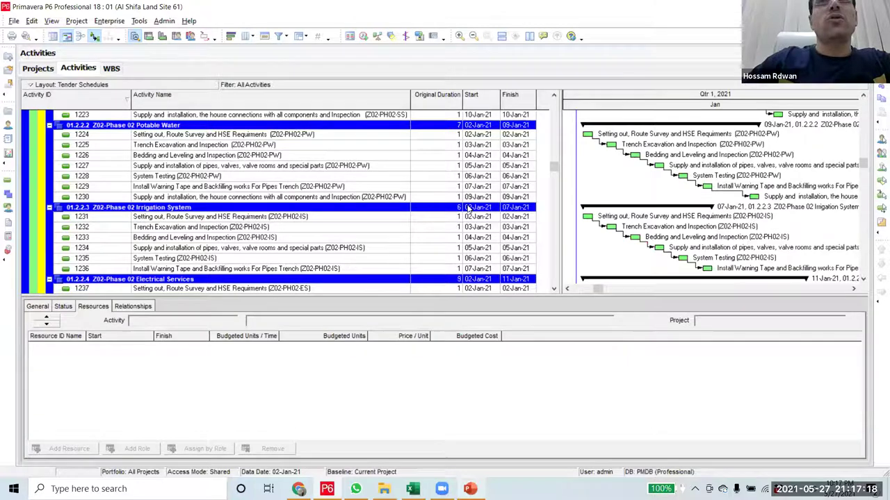
scroll(468, 208, "up", 10)
scroll(468, 207, "up", 1)
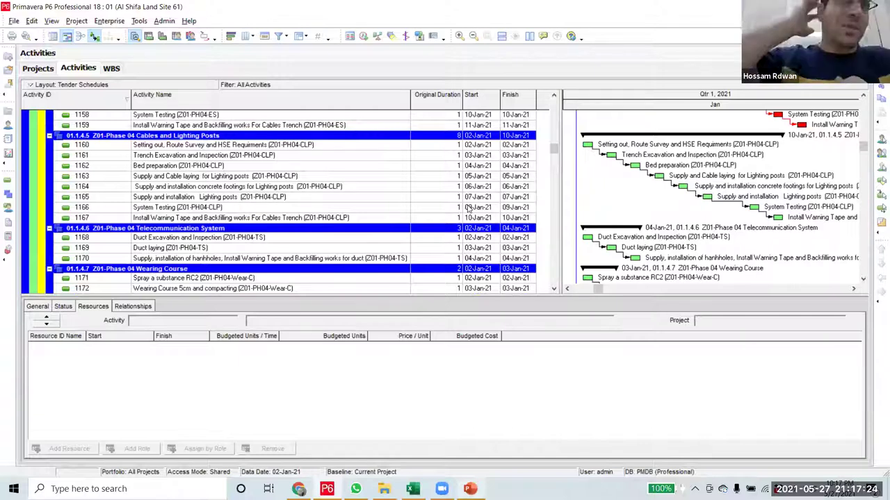
scroll(468, 207, "up", 20)
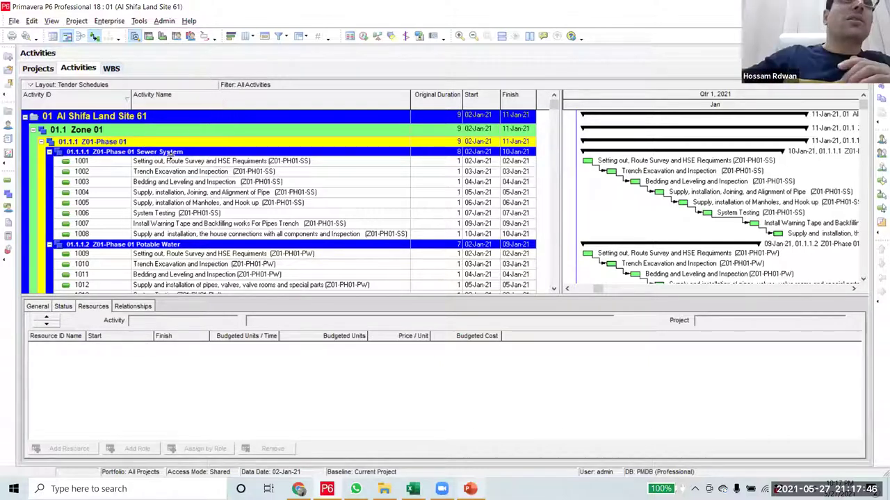
- Open the Collapse To dialog from the Zone 01 band's context menu, then close it
left_click(207, 134)
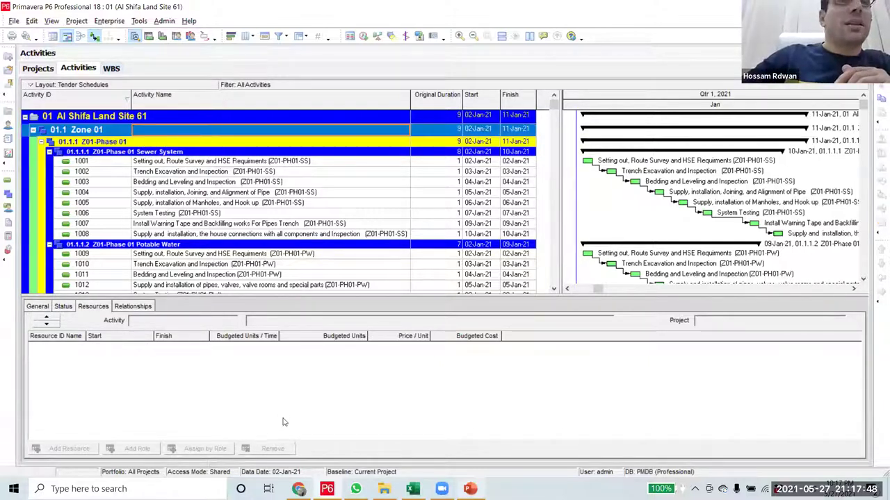
key("shift+F10")
key("Up")
key("Return")
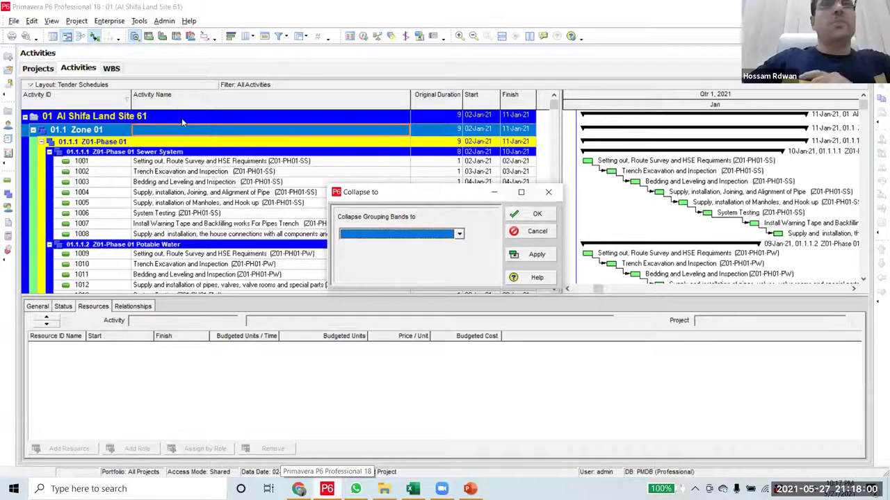
key("Return")
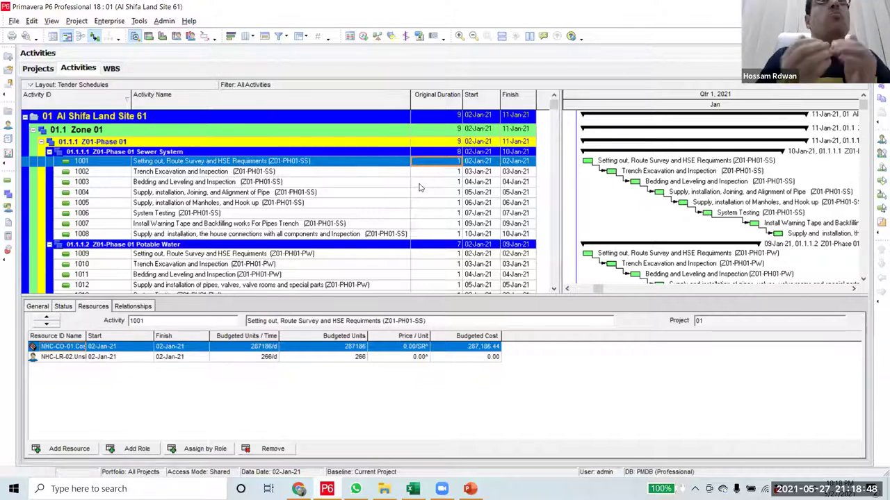
- Show activity 1001's resources, widen the Resource ID Name column and select NHC-LR-02
left_click(223, 170)
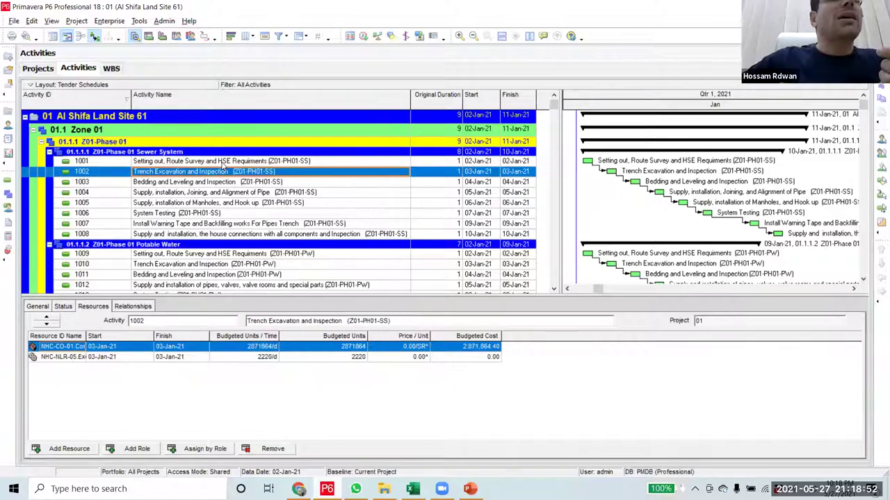
left_click(195, 160)
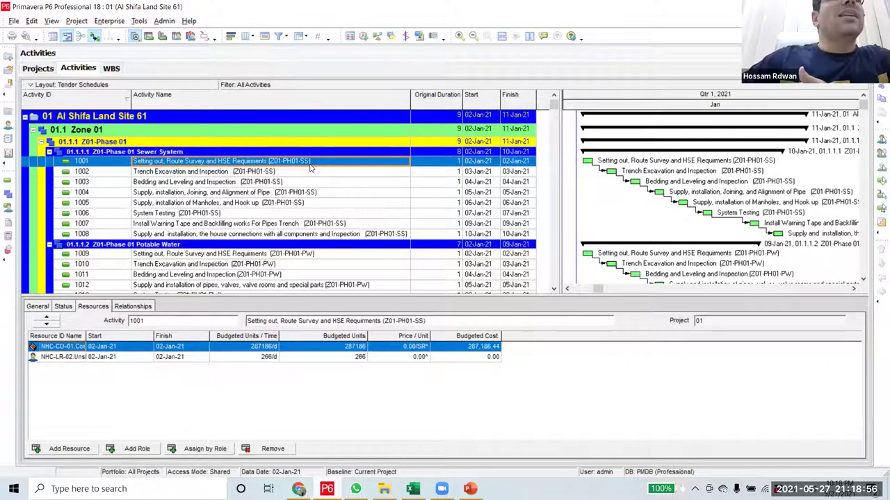
left_click(261, 255)
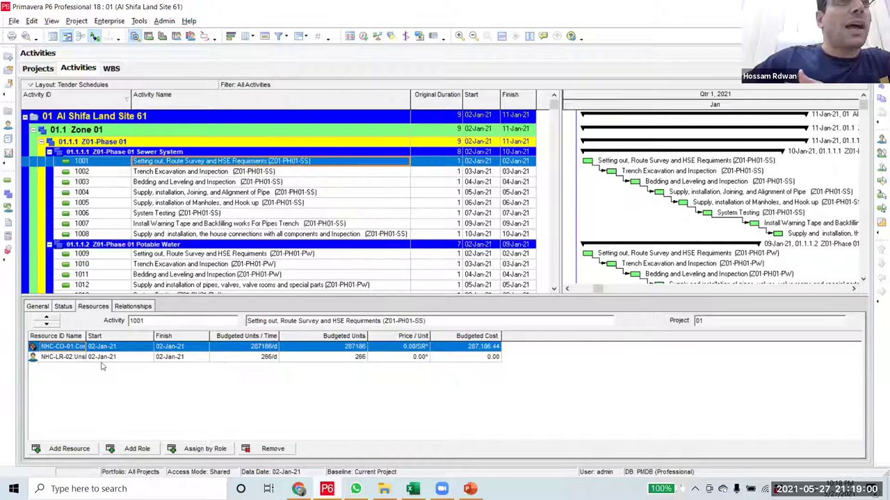
left_click_drag(85, 336, 129, 392)
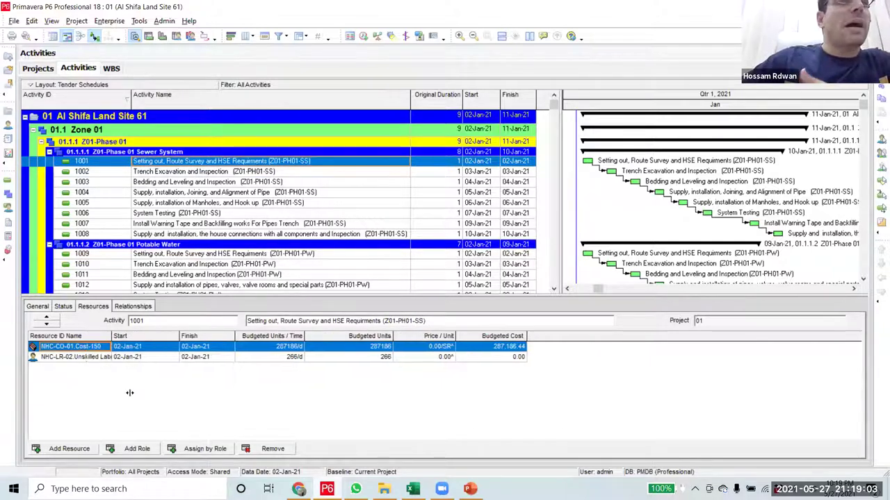
left_click(185, 357)
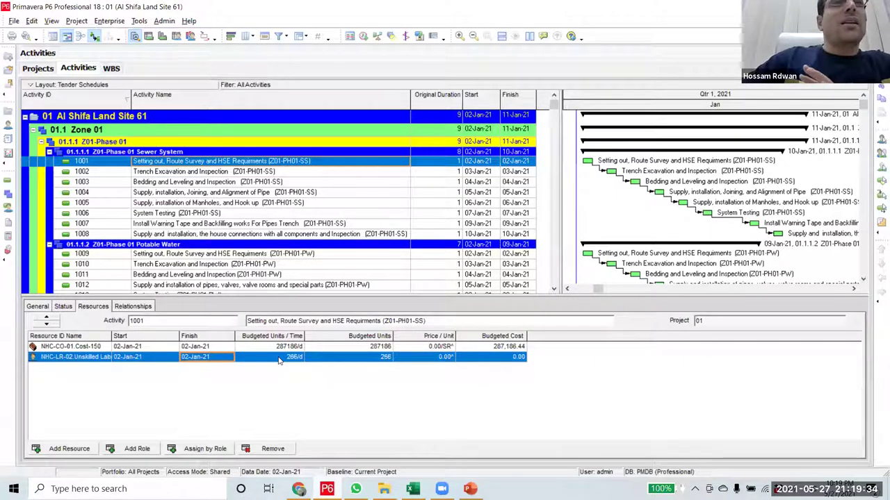
- Set activity 1001's original duration to 10 days and confirm labour at 27/d
left_click(284, 362)
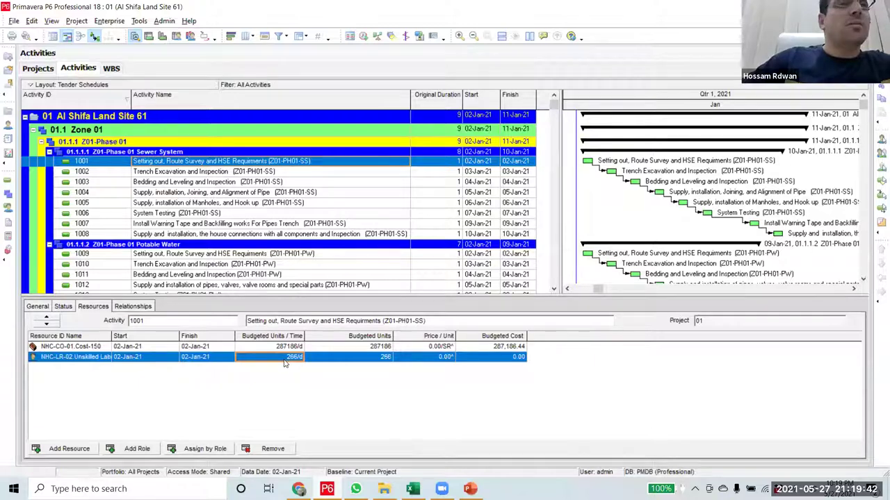
left_click(450, 160)
type("10")
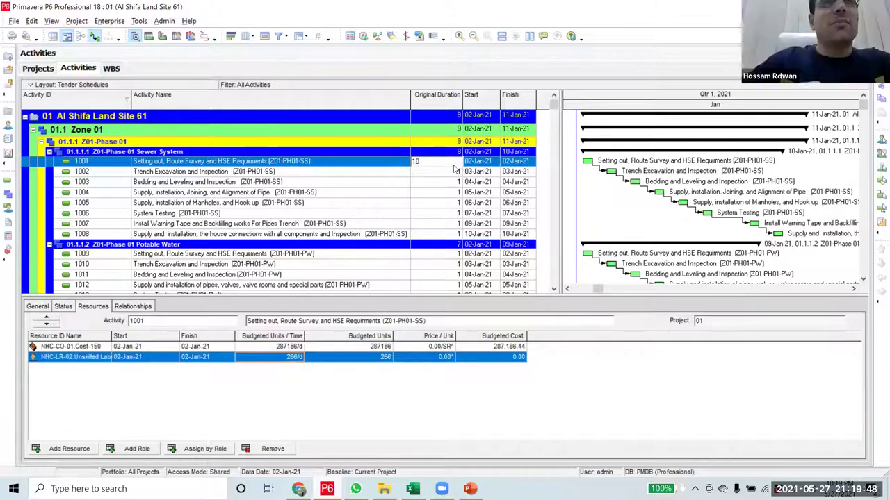
key("Return")
left_click(452, 164)
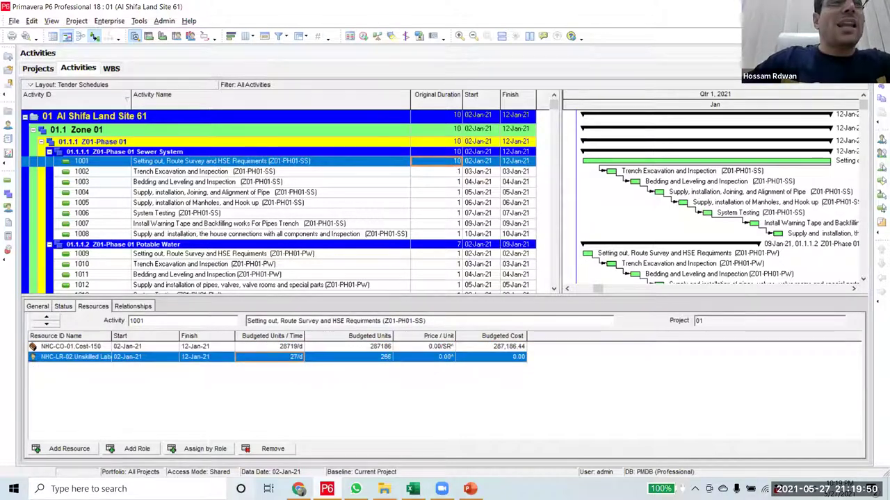
left_click(285, 357)
key("Return")
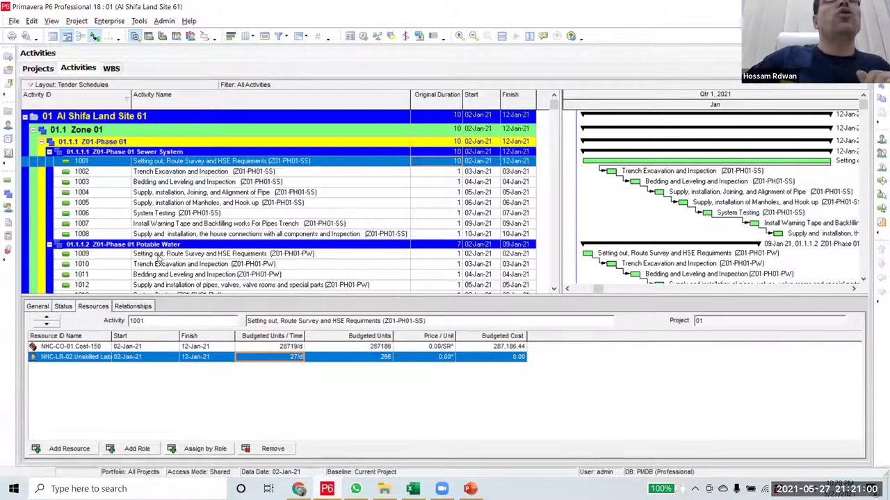
- Mark the text of activity 1001's name, then bring up the Filters dialog
left_click(209, 164)
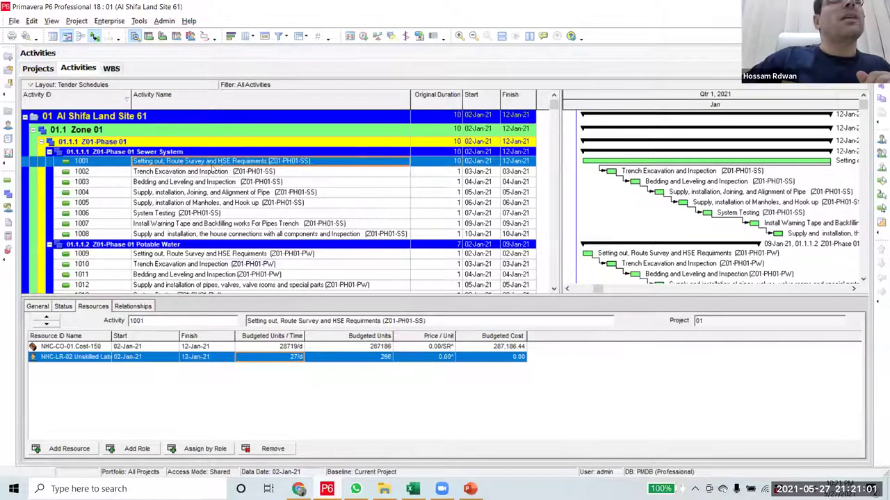
left_click(230, 162)
left_click(230, 162)
left_click_drag(230, 162, 220, 162)
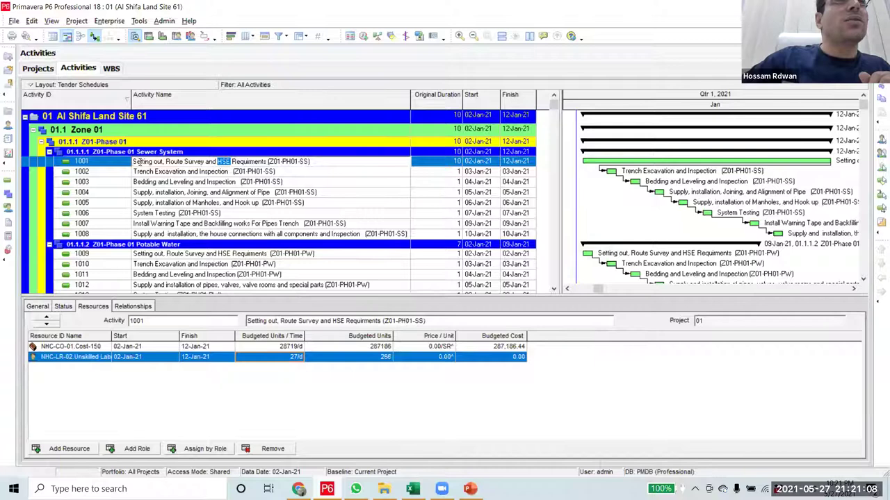
left_click(132, 161)
left_click_drag(132, 161, 264, 162)
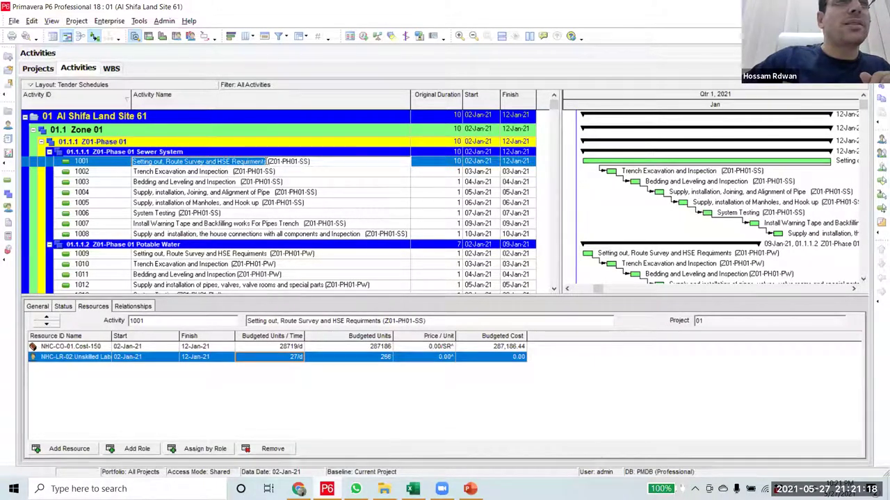
mouse_move(267, 161)
left_mouse_down()
mouse_move(312, 164)
mouse_move(268, 161)
left_mouse_up()
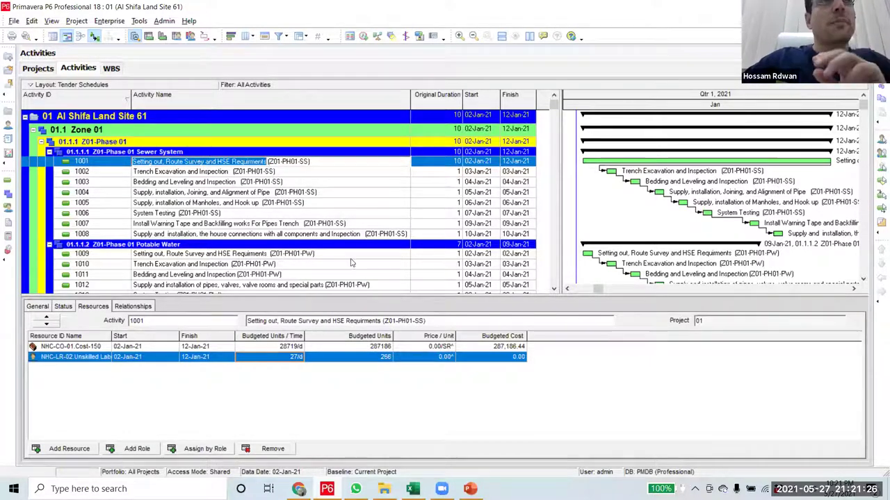
left_click(282, 37)
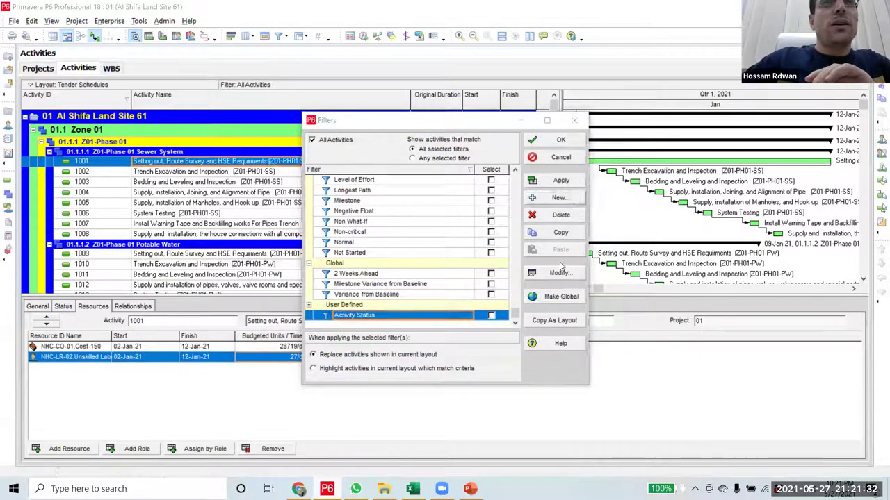
- Create a new activity filter named 111 using the Activity Name parameter
left_click(570, 199)
left_click_drag(371, 168, 268, 162)
type("111")
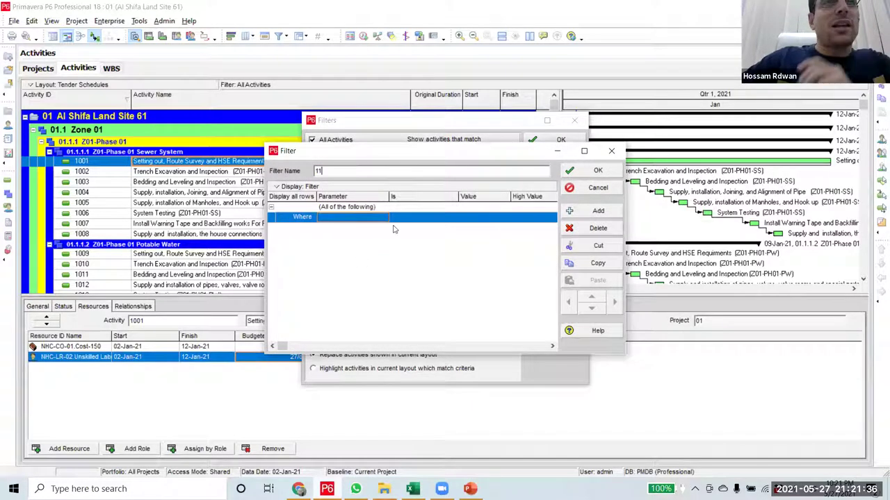
left_click(383, 220)
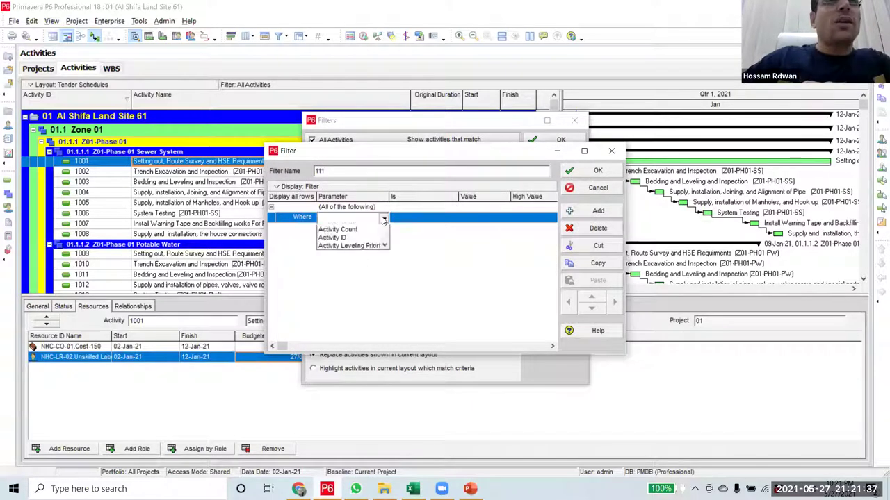
left_click(425, 252)
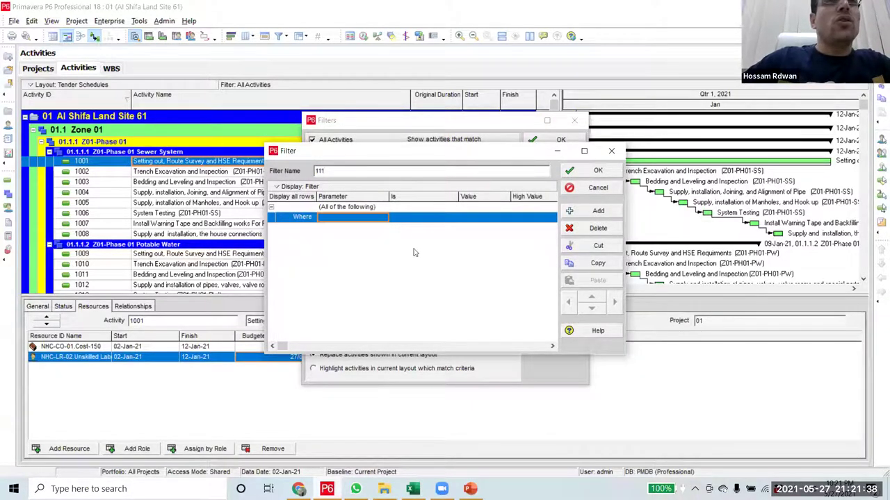
left_click(383, 220)
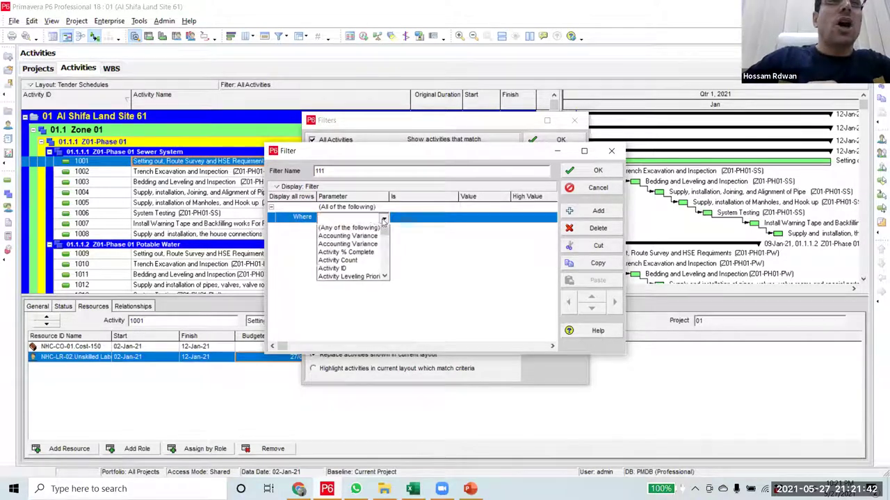
scroll(353, 275, "down", 1)
left_click(353, 279)
- Set the criterion to contains 'HSE Requirments', save it and apply the filter
left_click(440, 220)
left_click(440, 220)
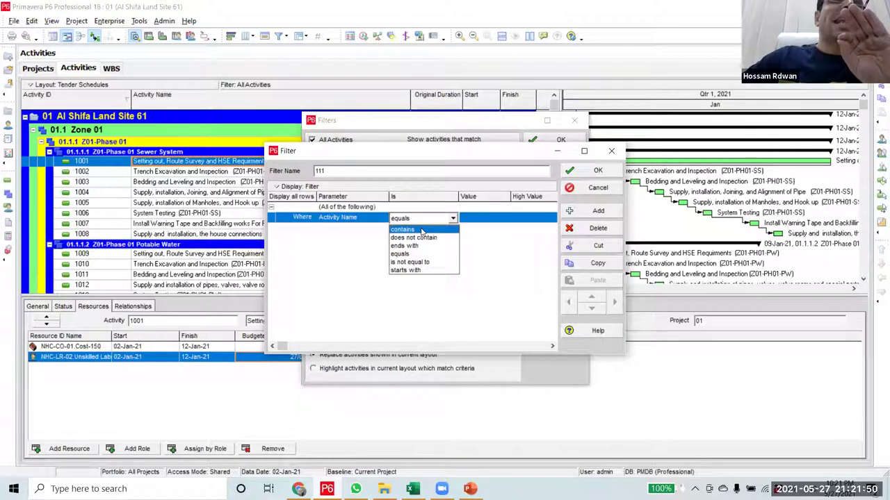
left_click(421, 230)
left_click(485, 220)
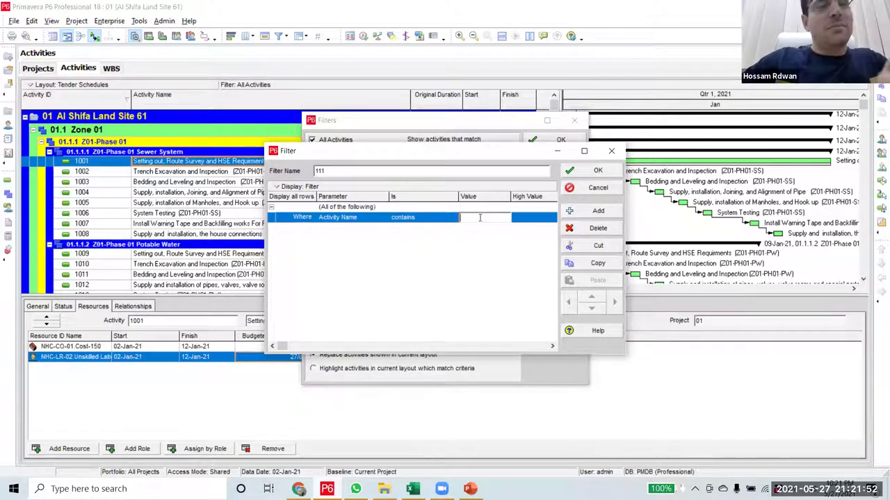
type("Setting out, Route Survey and HSE Requirements")
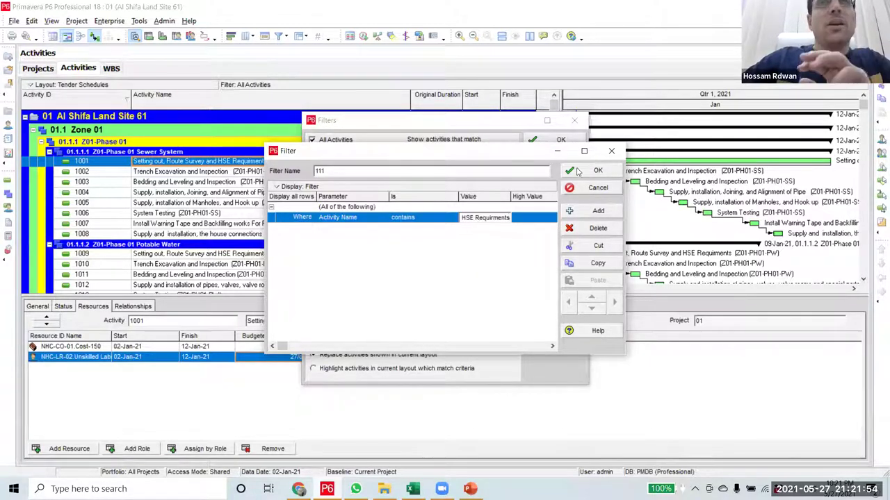
left_click(589, 170)
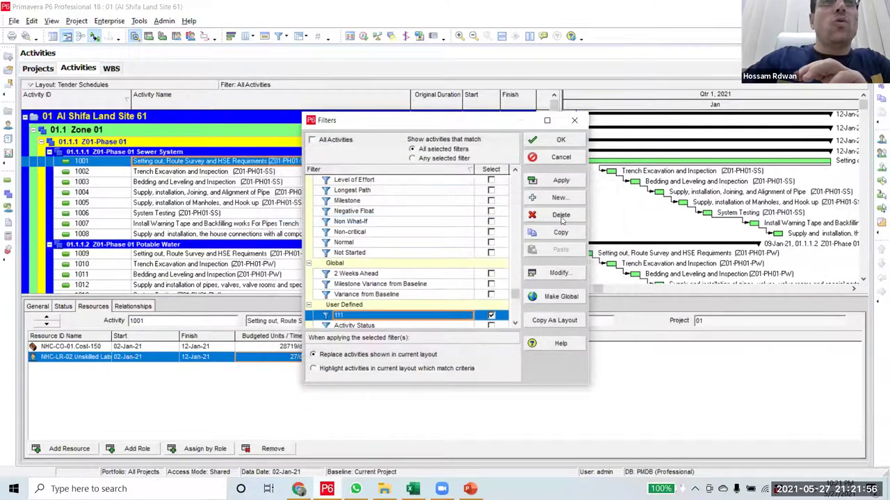
left_click(571, 181)
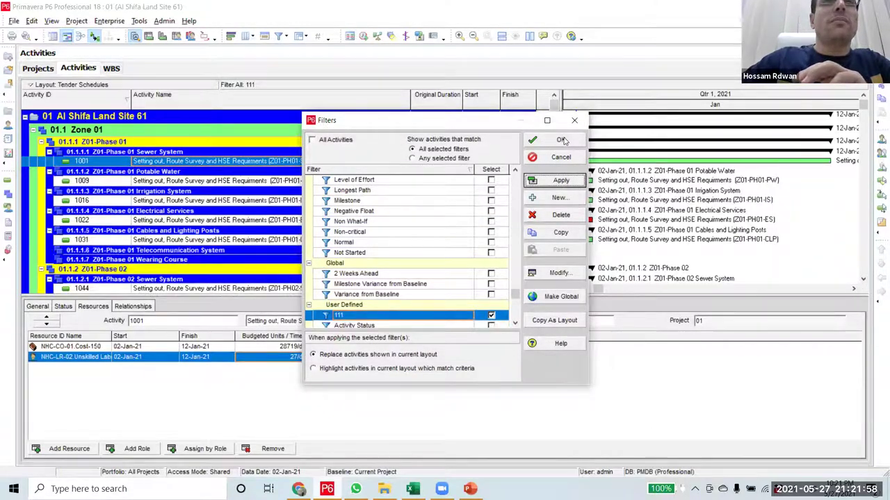
left_click(560, 140)
left_click(294, 240)
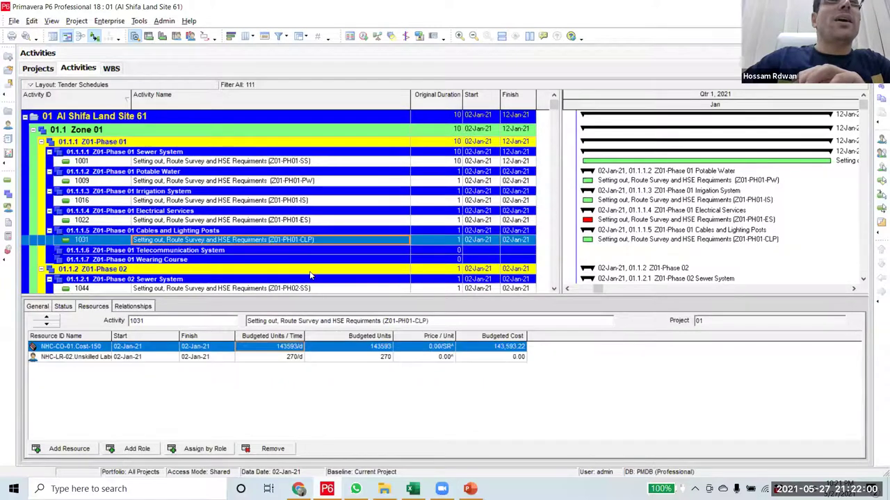
scroll(309, 274, "down", 2)
scroll(311, 276, "up", 3)
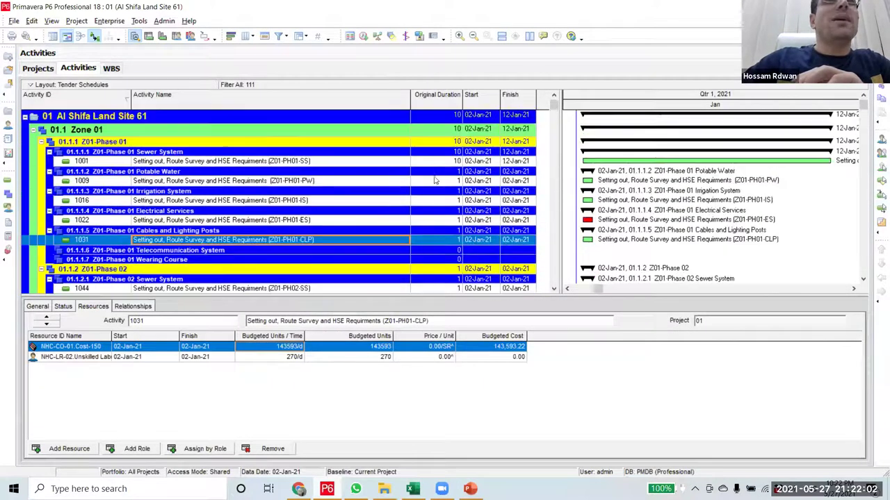
left_click(439, 162)
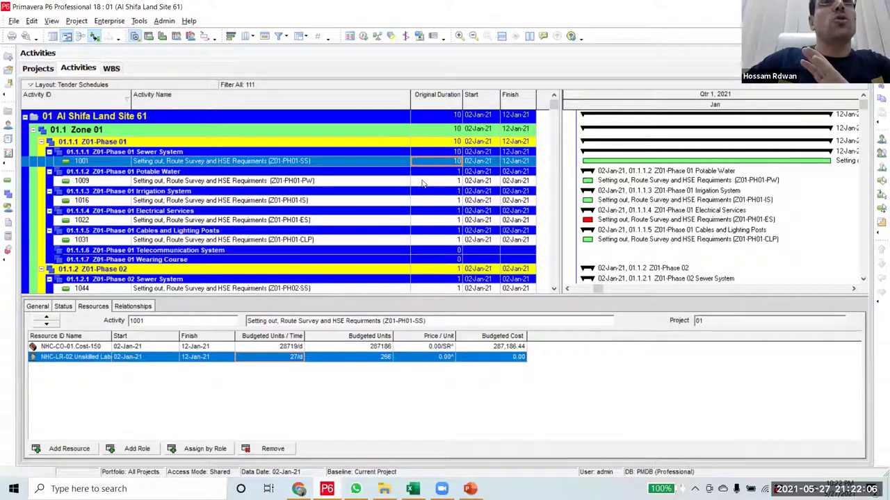
left_click(323, 181)
left_click(318, 162)
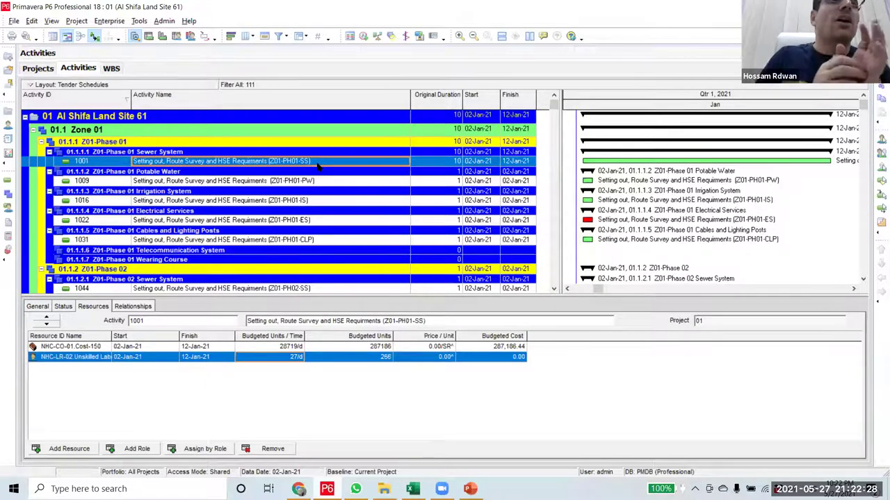
left_click(282, 359)
left_click(321, 359)
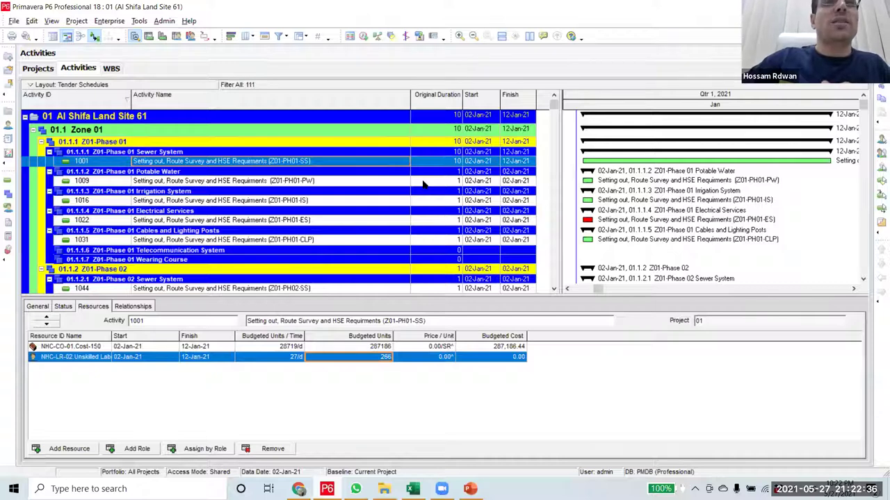
- Set activity 1009's original duration to 11 days
left_click(327, 183)
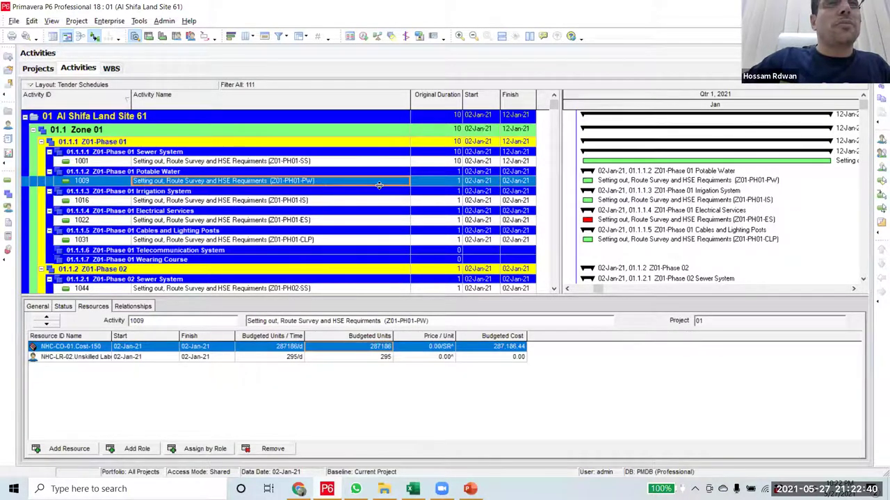
left_click(446, 180)
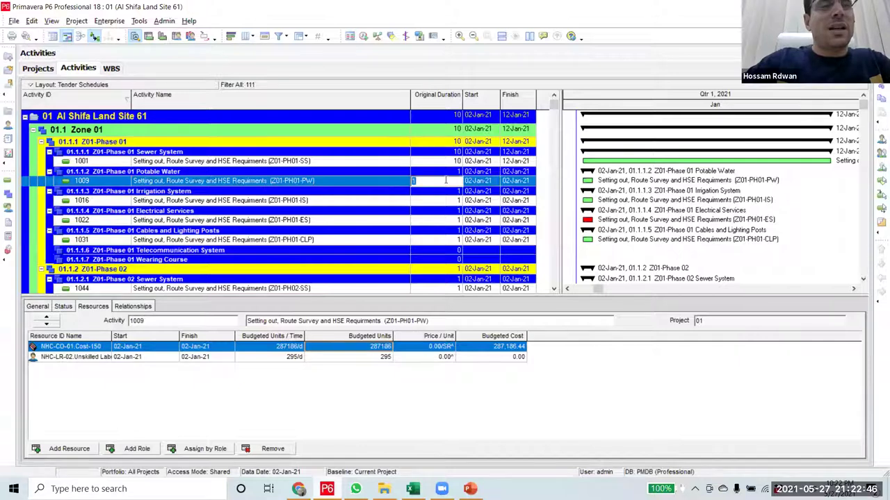
type("11")
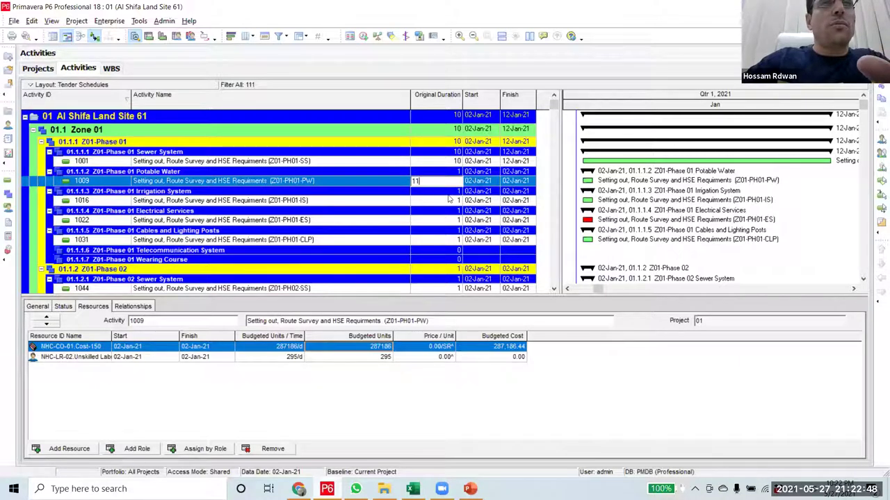
key("Return")
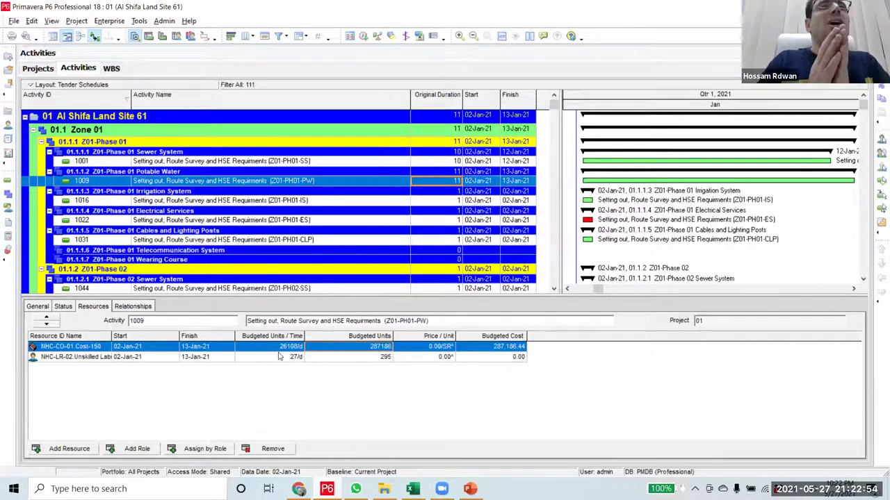
- Compare activity 1009's recalculated labour units with activity 1001's assignment
left_click(431, 161)
left_click(462, 355)
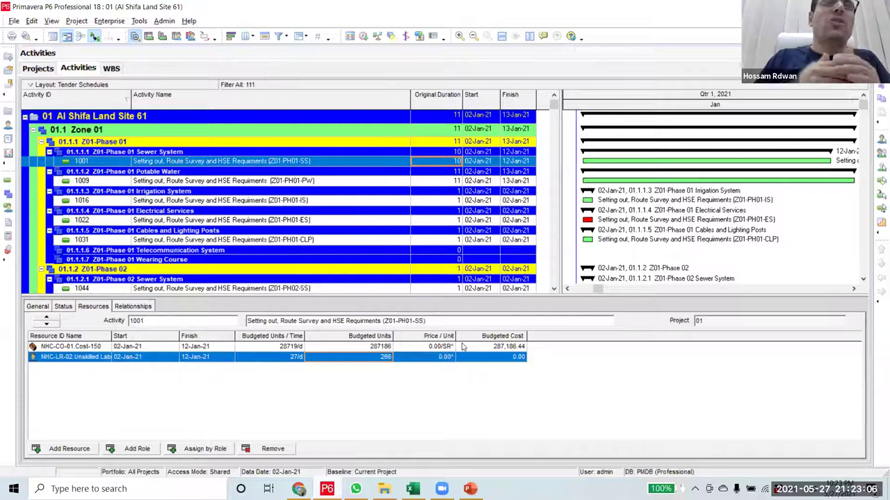
left_click(434, 182)
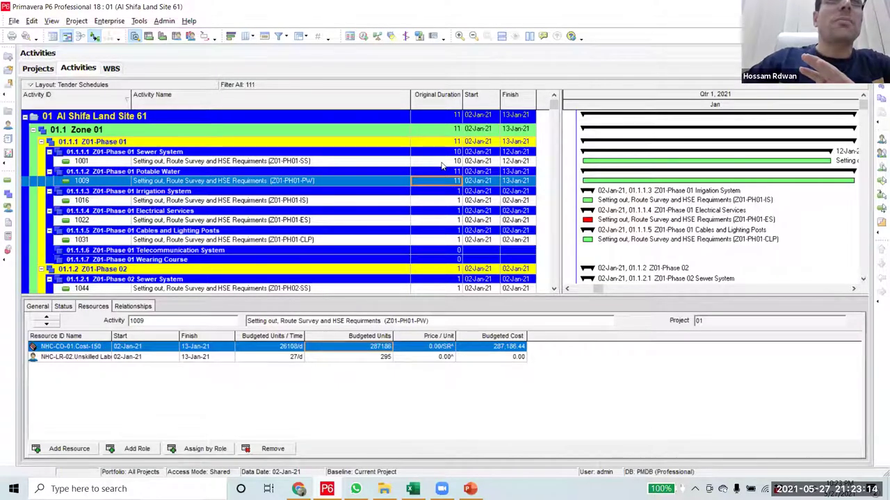
left_click(440, 161)
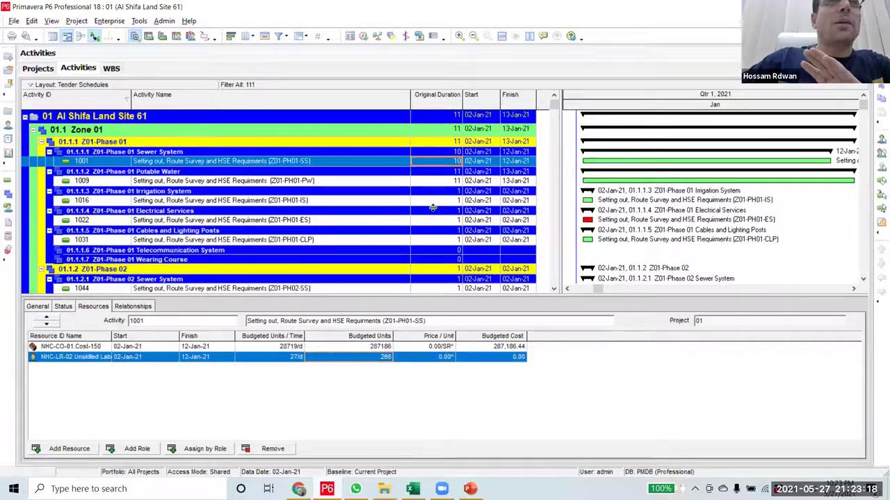
left_click(445, 181)
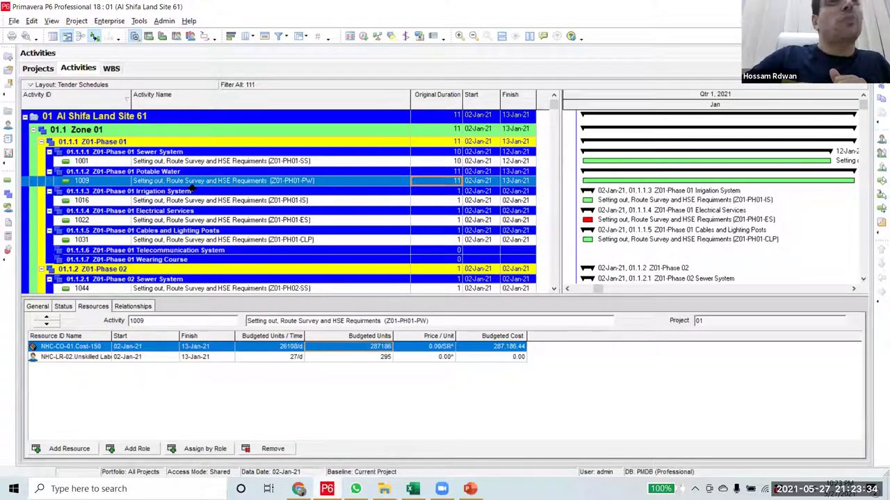
left_click(426, 201)
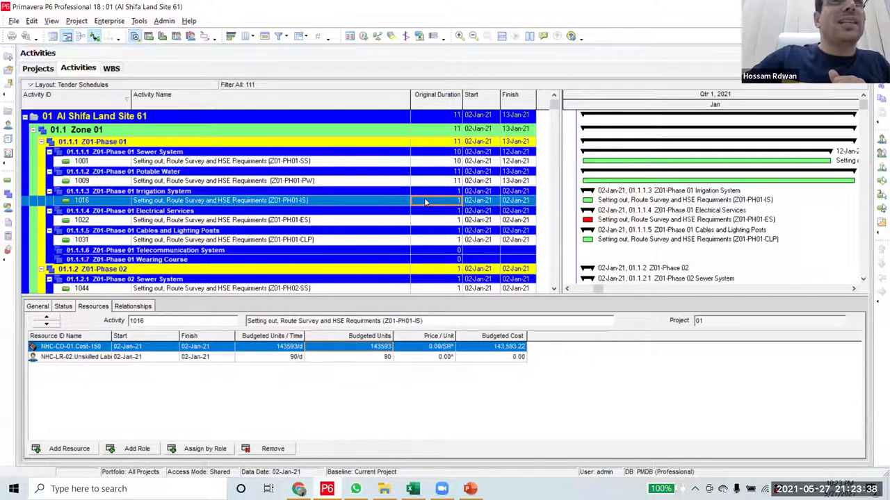
- Enter 4 days for activity 1016's original duration, then correct it to 3 days
left_click(426, 201)
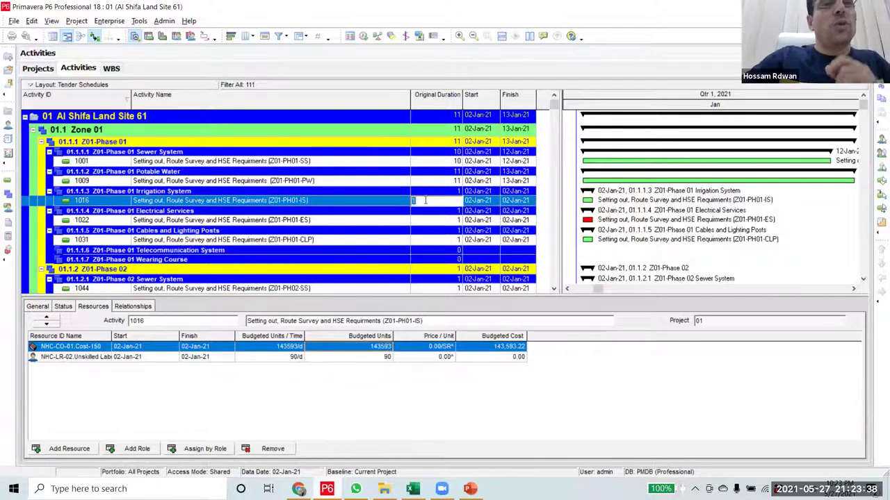
left_click(475, 203)
left_click(448, 202)
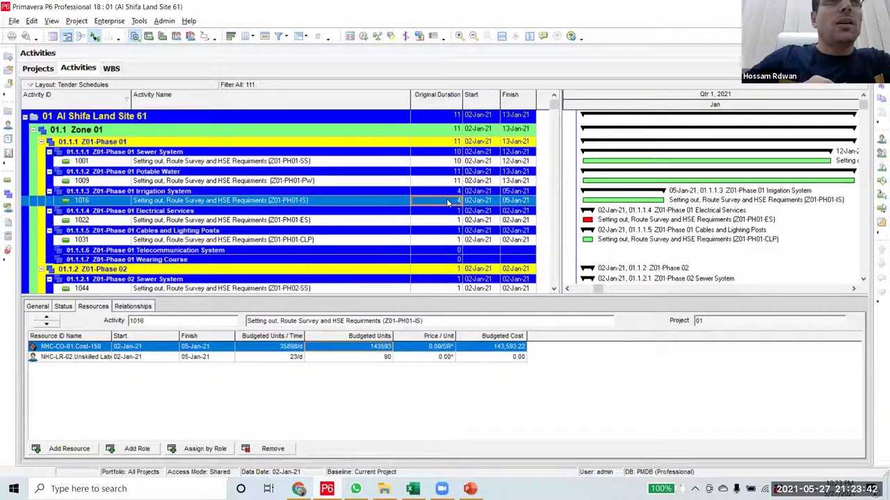
left_click(448, 201)
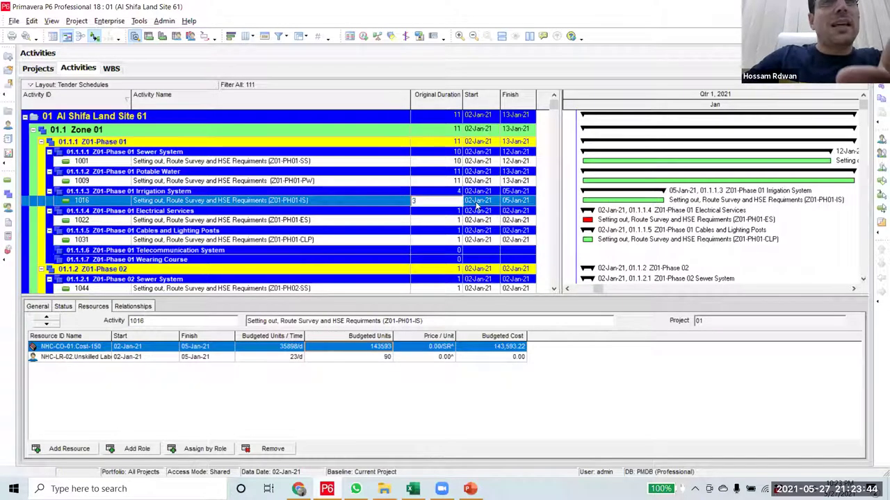
type("3")
left_click(477, 203)
left_click(452, 202)
left_click(450, 201)
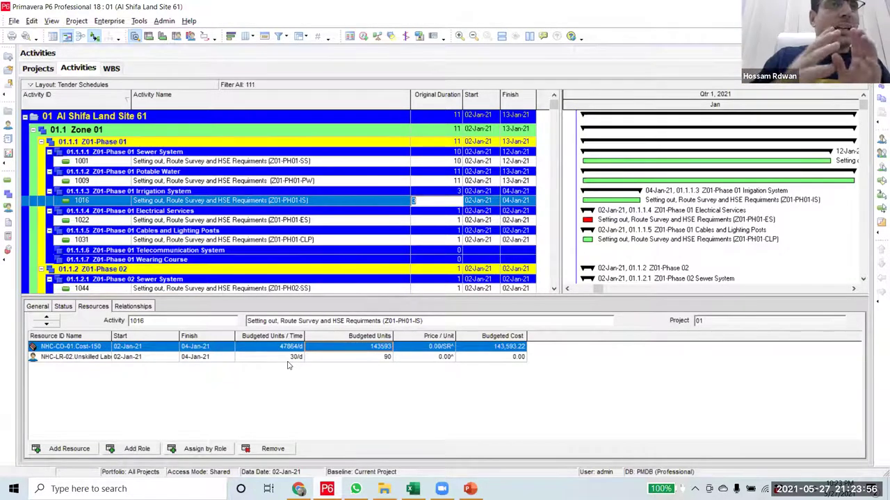
left_click(442, 221)
left_click(455, 202)
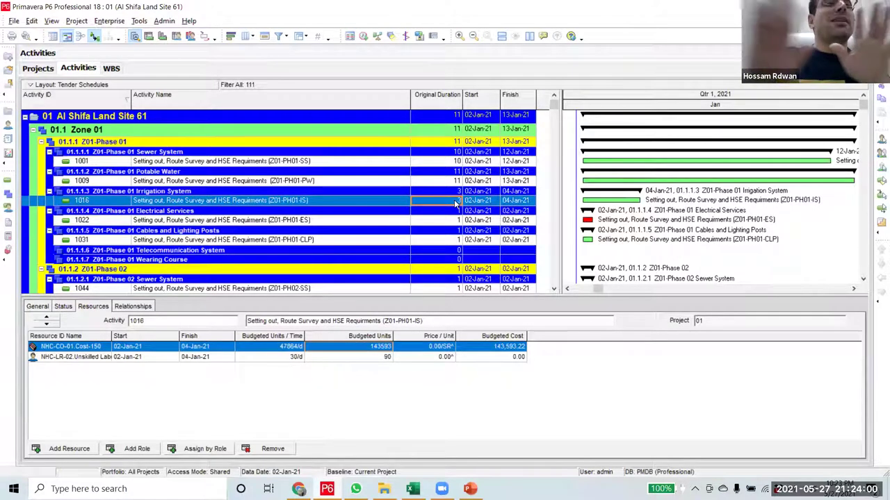
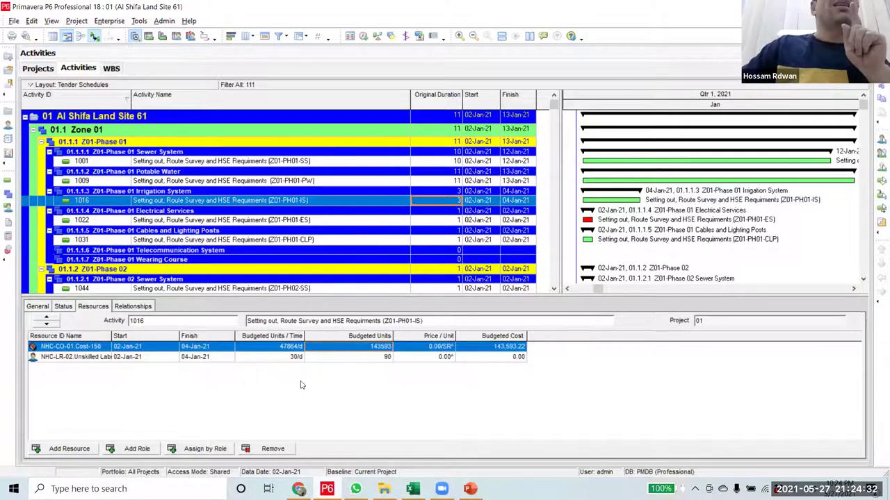
- Select activity 1016's Unskilled Labor assignment and widen the Resource ID Name column so full names show
left_click(276, 357)
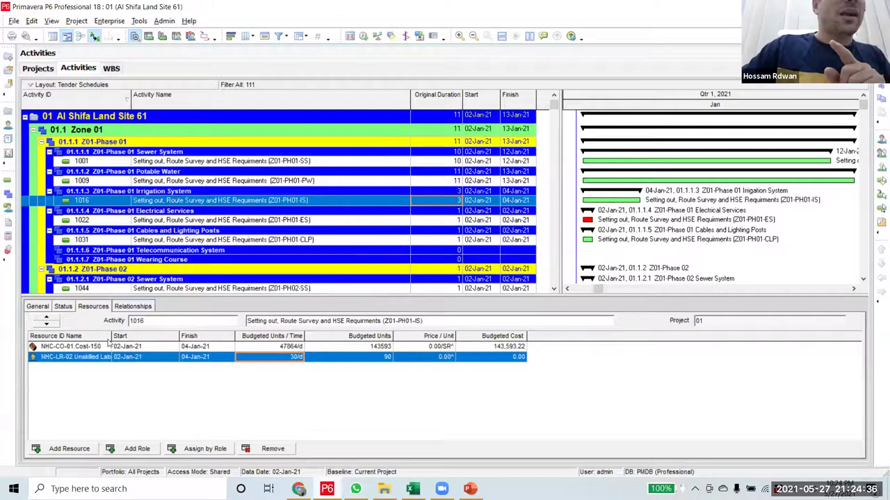
left_click_drag(143, 340, 144, 340)
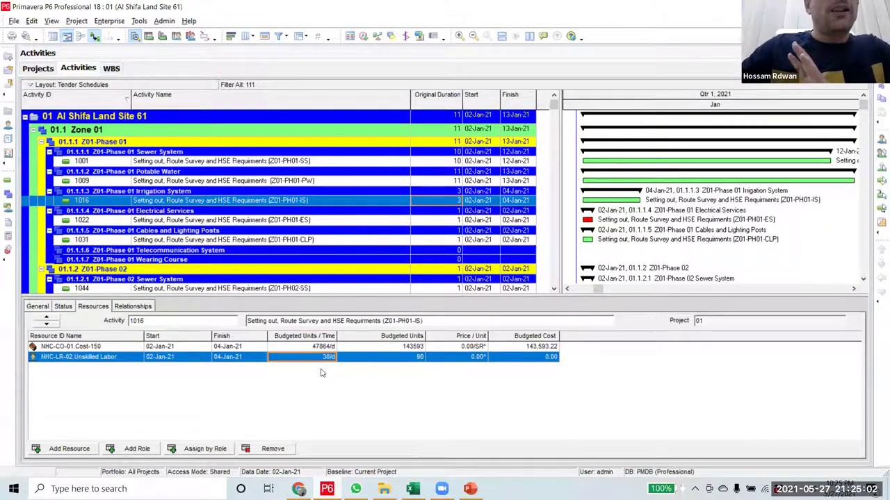
- Enter 5 as activity 1022's Original Duration
left_click(449, 191)
left_click(446, 203)
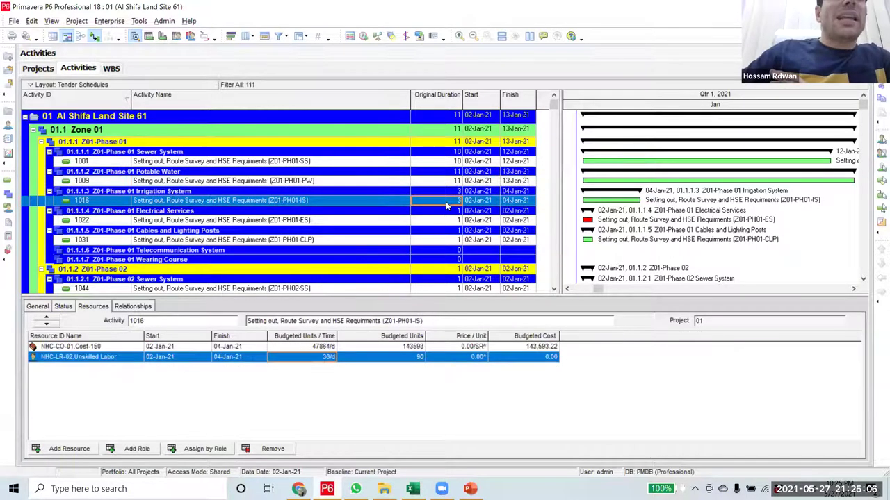
left_click(445, 221)
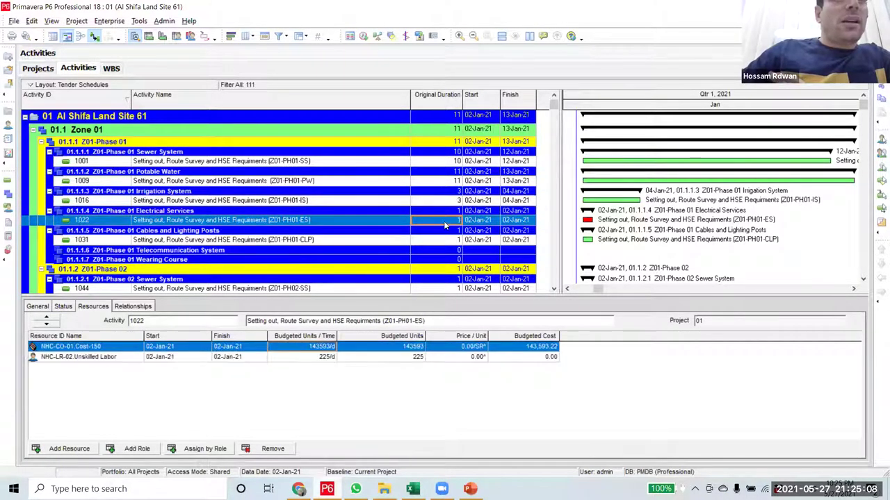
left_click(445, 222)
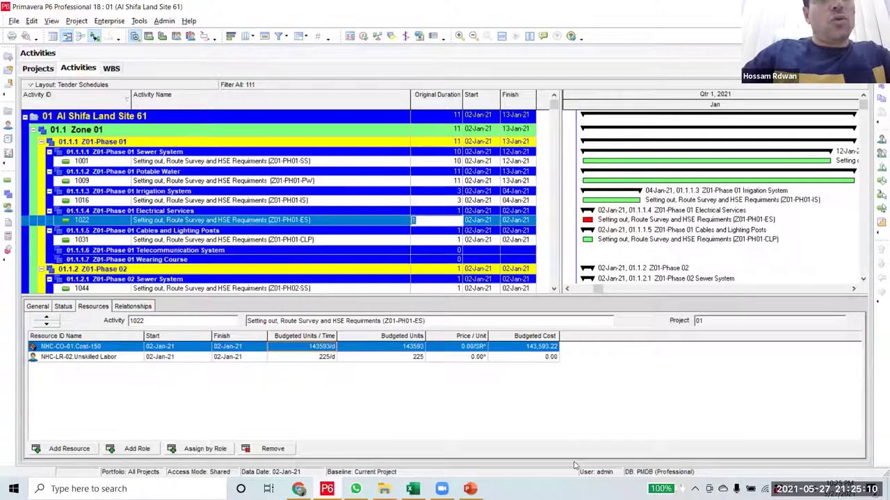
type("5")
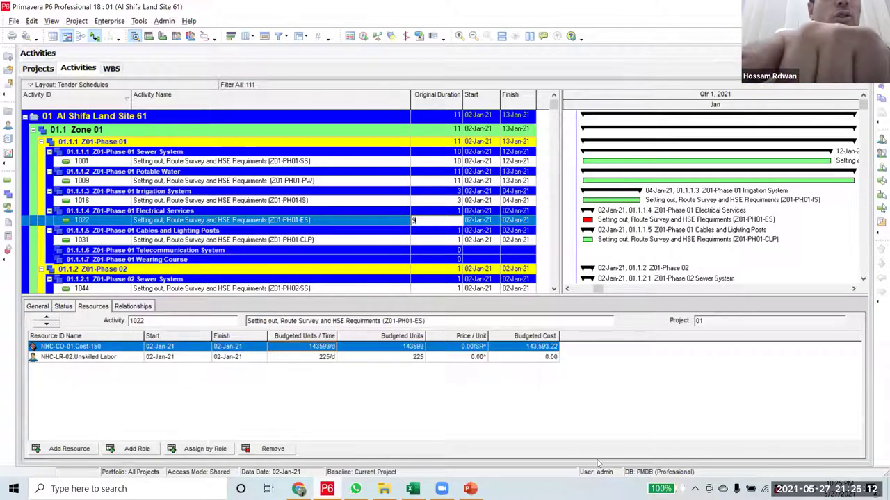
key("Return")
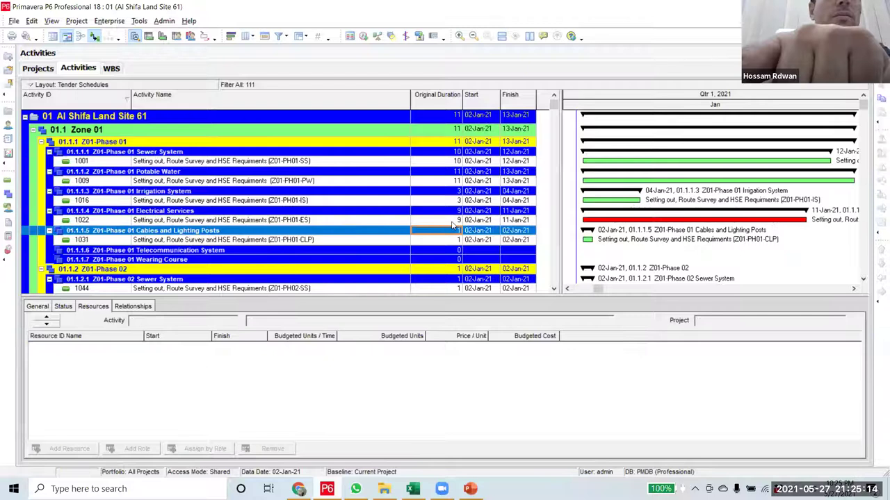
left_click(452, 224)
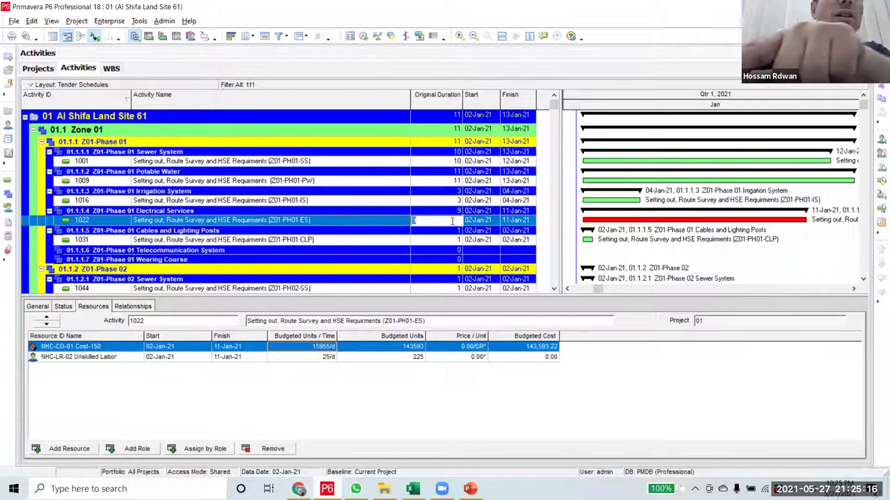
- Set activity 1031's Original Duration to 9 days, ending 11-Jan-21
left_click(446, 239)
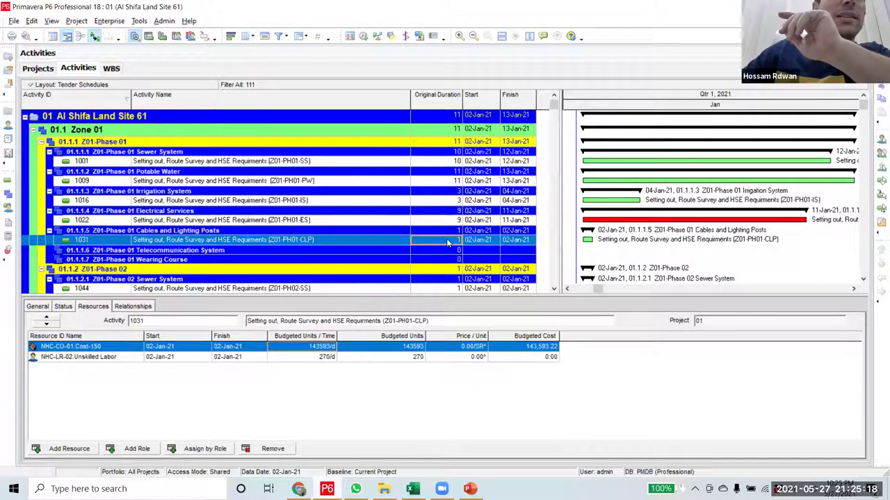
left_click(446, 240)
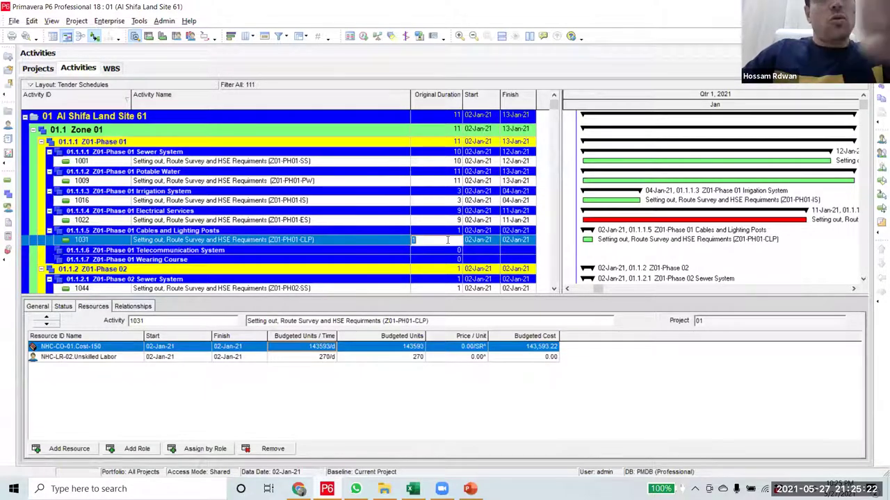
type("9")
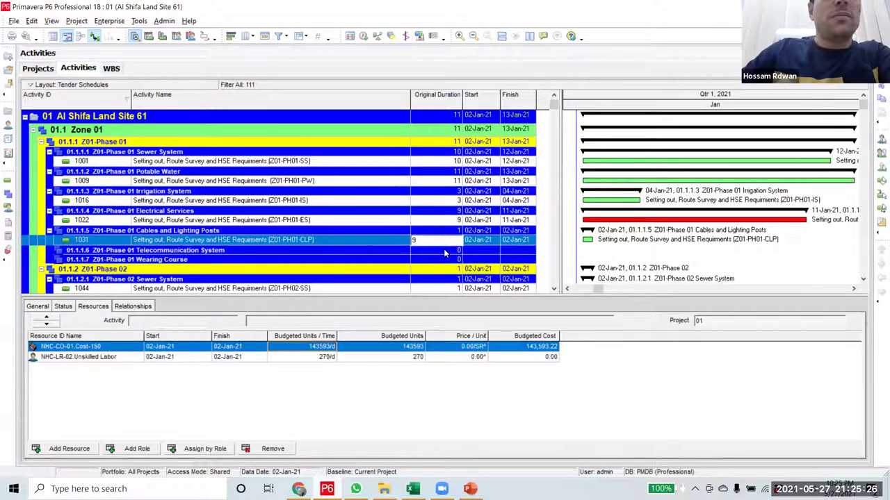
left_click(447, 252)
left_click(445, 240)
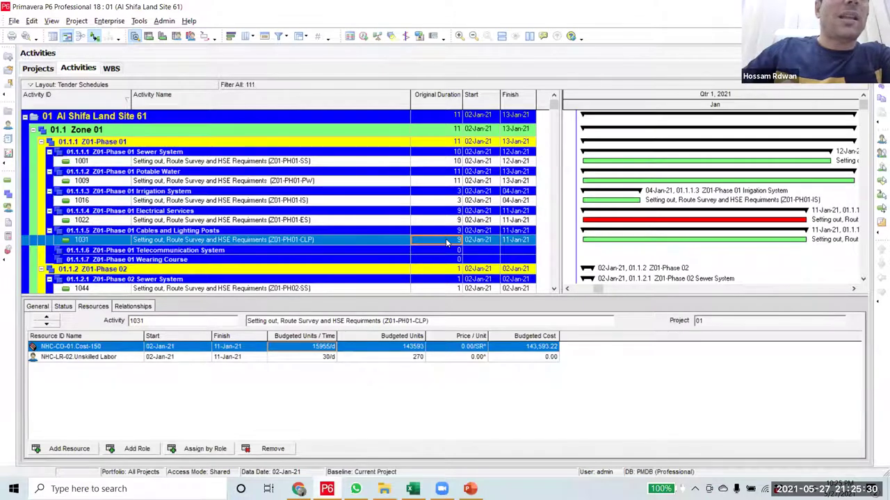
scroll(445, 264, "down", 3)
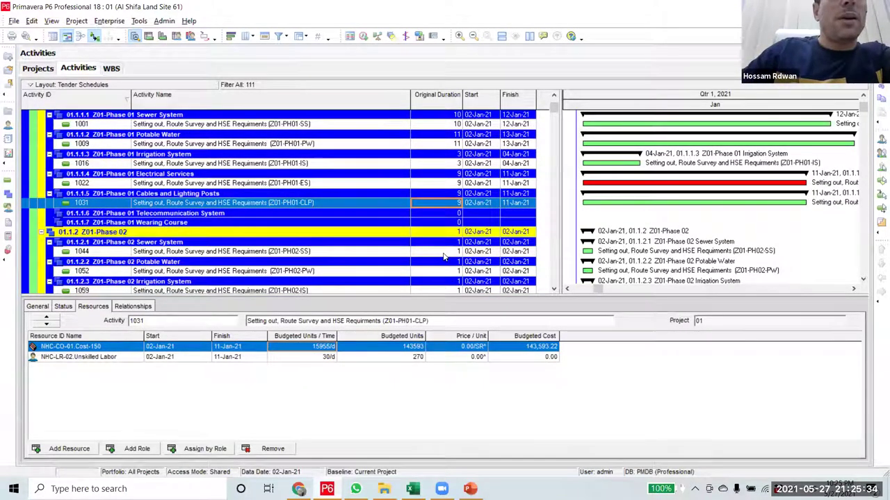
- Set activity 1044 to 7 days and activity 1052 to 9 days, then check 1052's Unskilled Labor rate
left_click(443, 253)
left_click(443, 255)
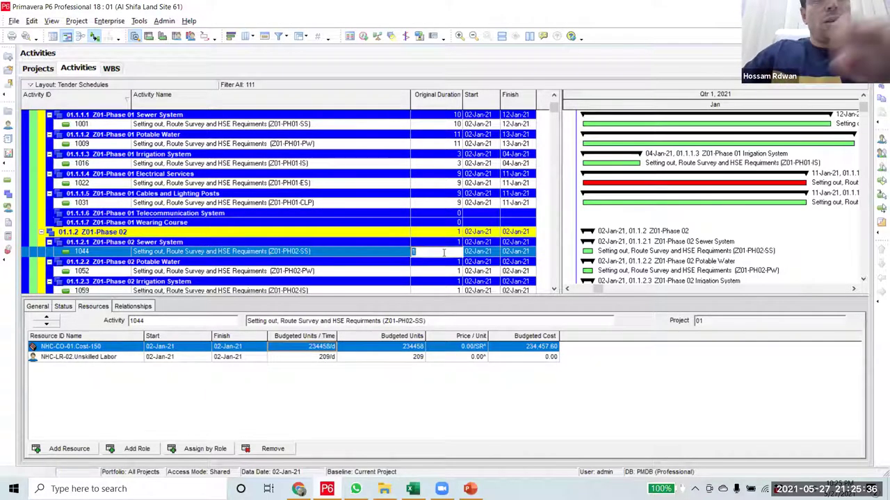
type("7")
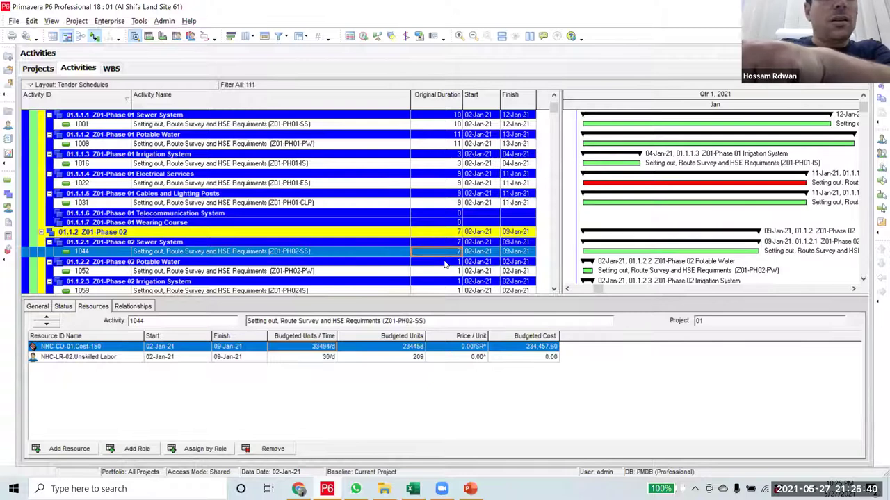
left_click(445, 272)
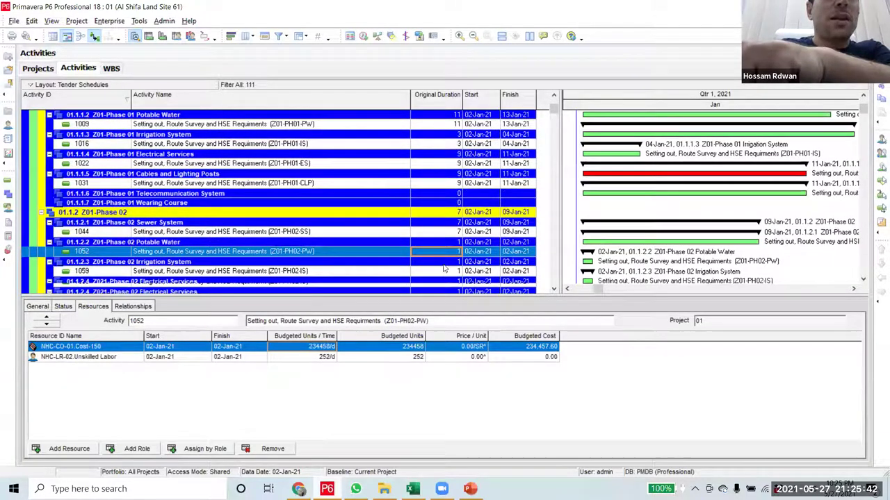
scroll(445, 273, "down", 2)
left_click(448, 222)
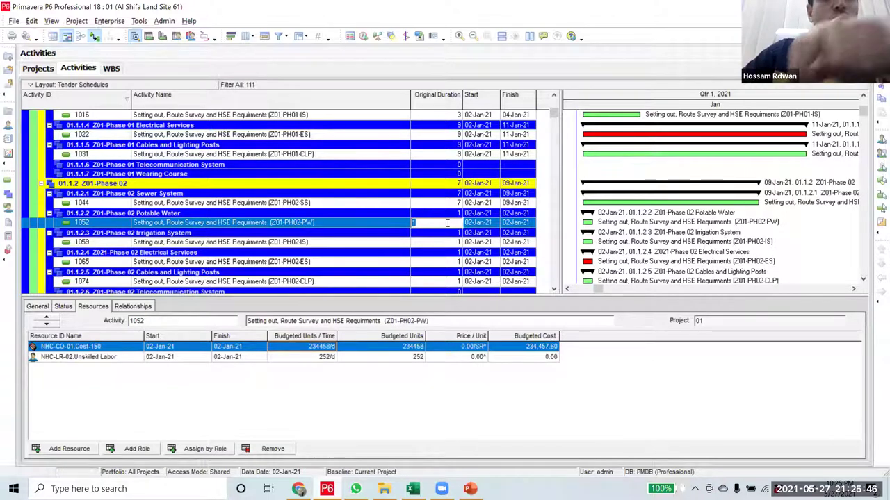
type("8")
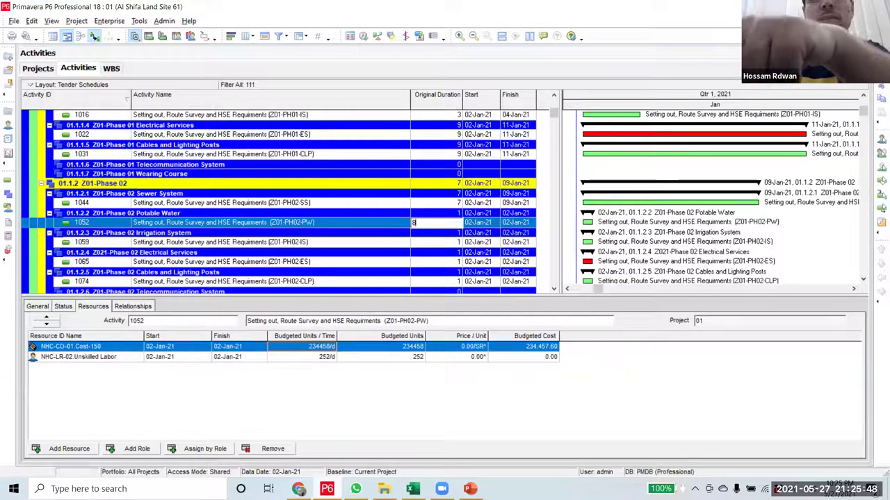
left_click(404, 222)
left_click(426, 223)
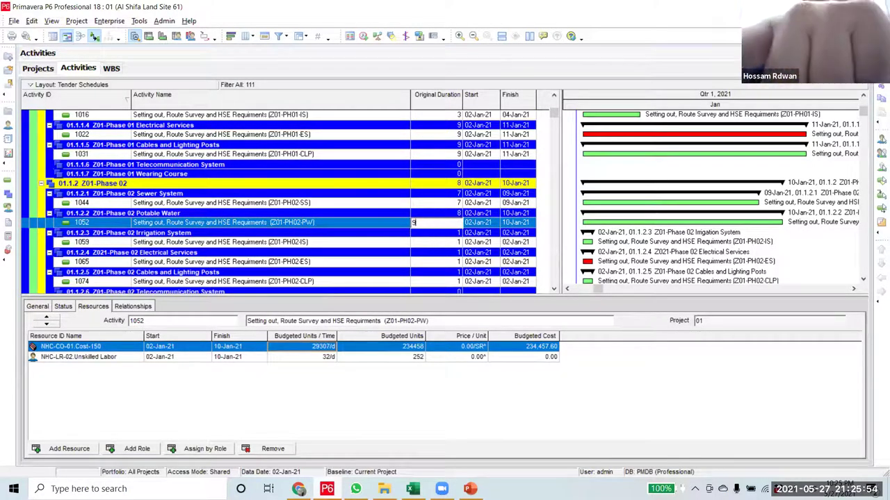
type("9")
left_click(384, 224)
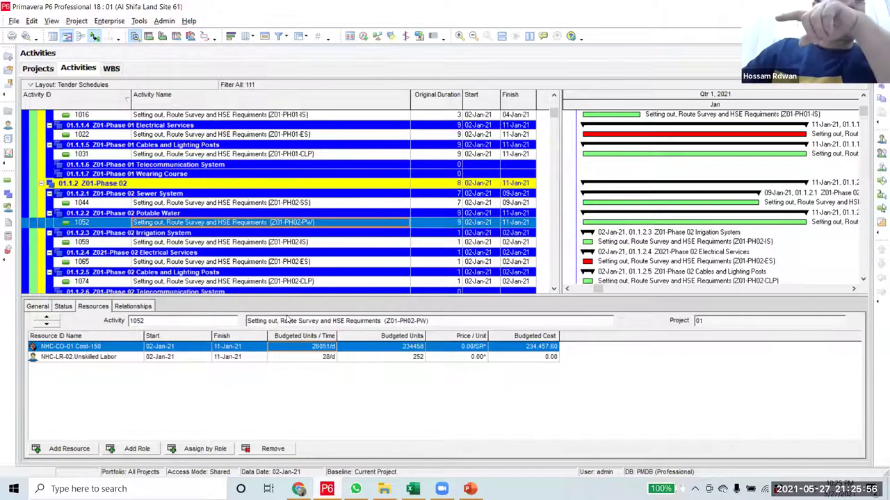
left_click(311, 354)
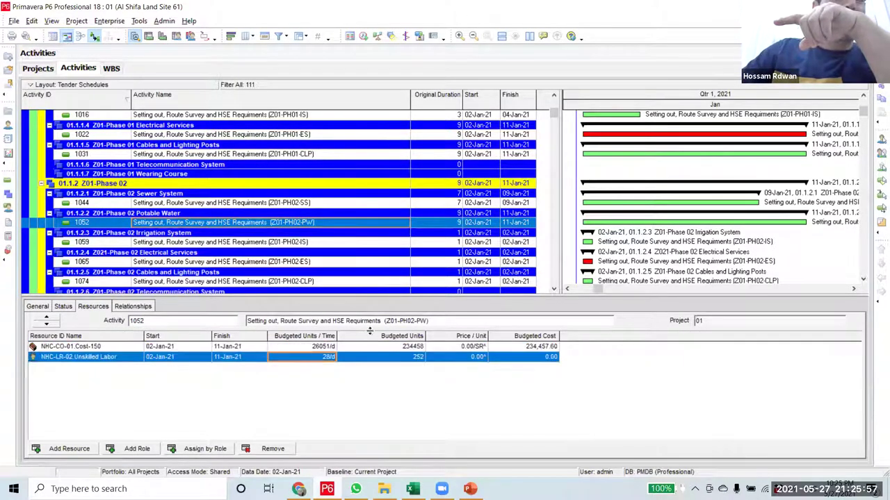
- Set activity 1059's Original Duration to 3 days
left_click(445, 243)
scroll(442, 247, "down", 2)
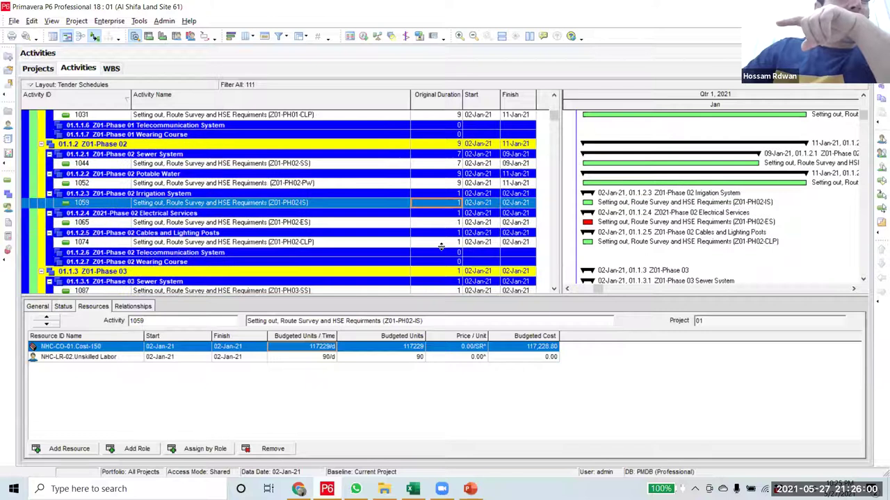
left_click(446, 203)
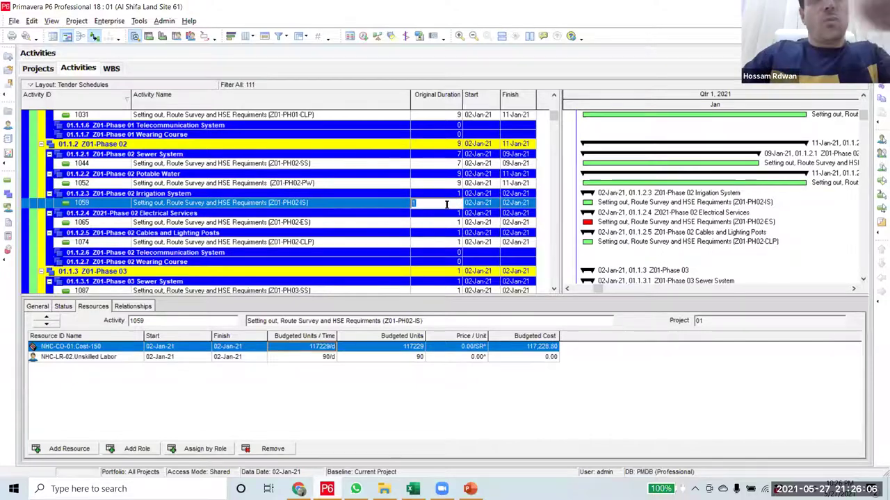
type("4")
left_click(398, 202)
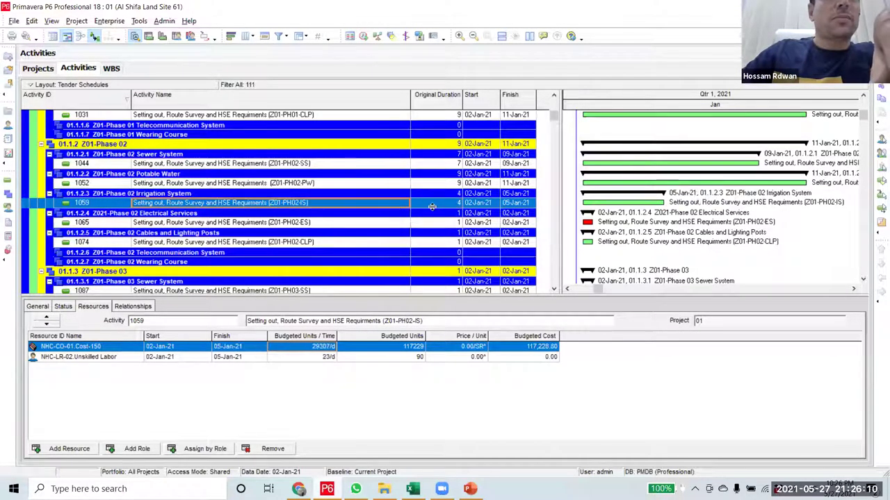
left_click(440, 203)
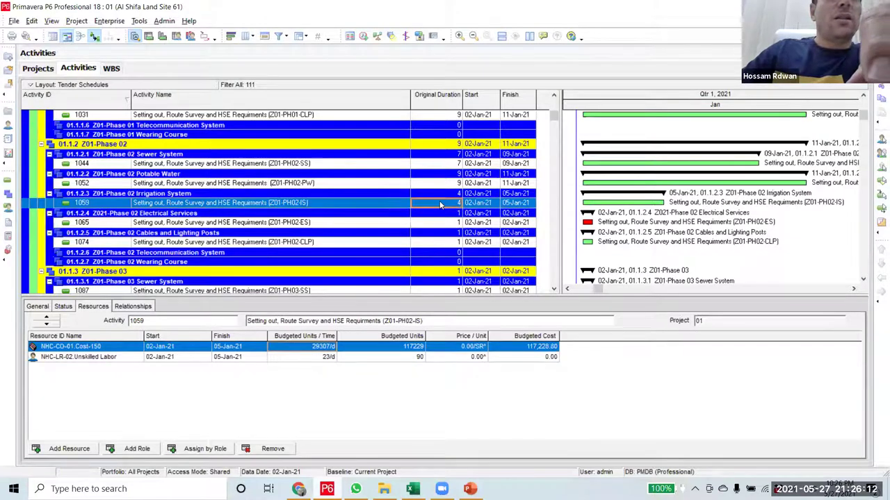
type("3")
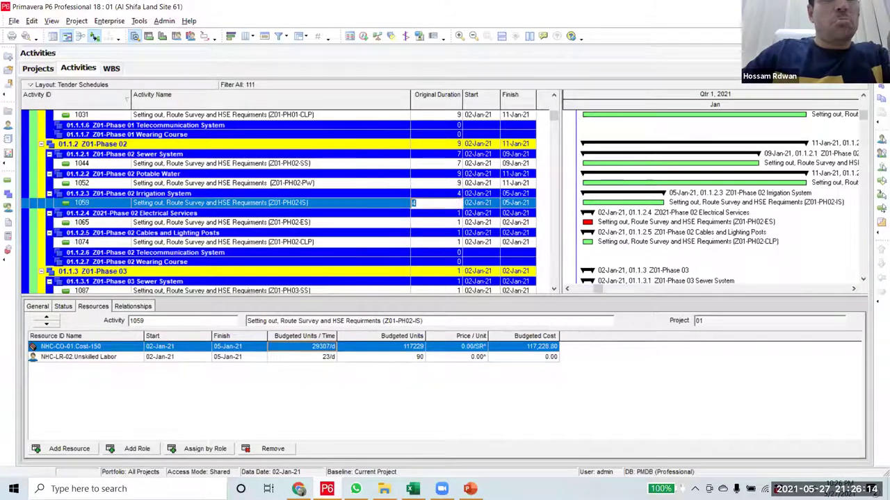
left_click(399, 203)
left_click(434, 206)
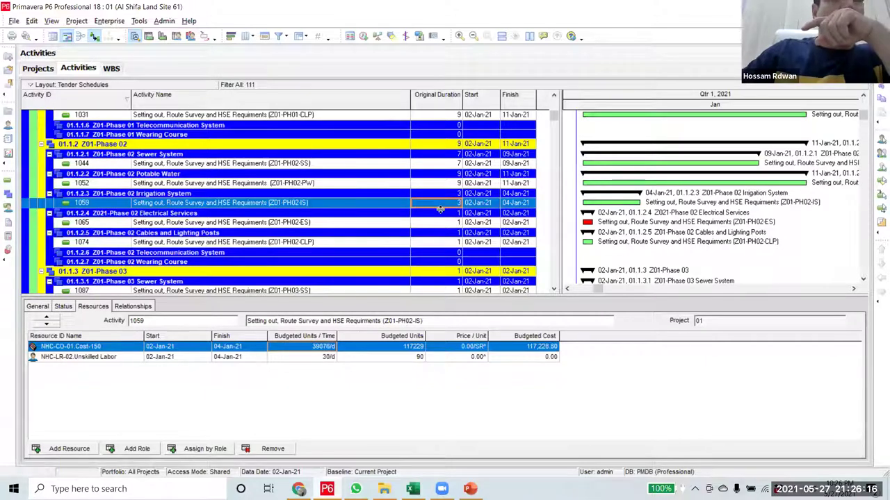
- Set activity 1065 to 9 days and activity 1074 to 10 days
left_click(440, 222)
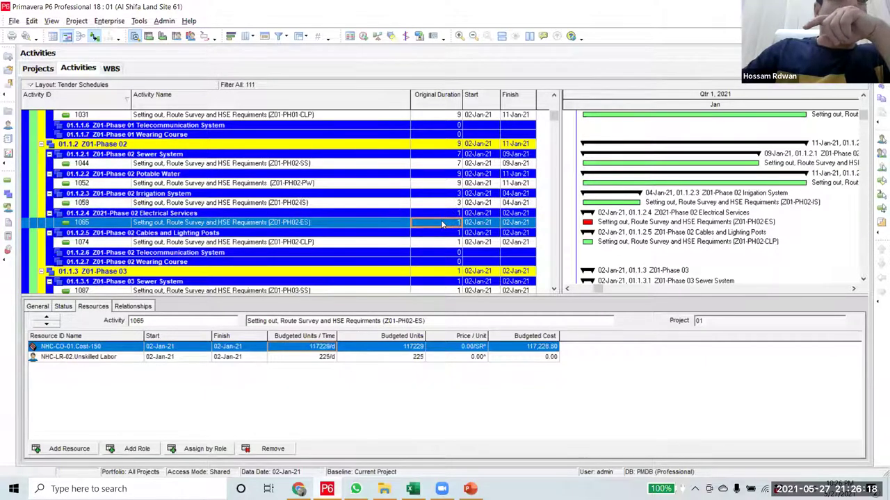
left_click(441, 221)
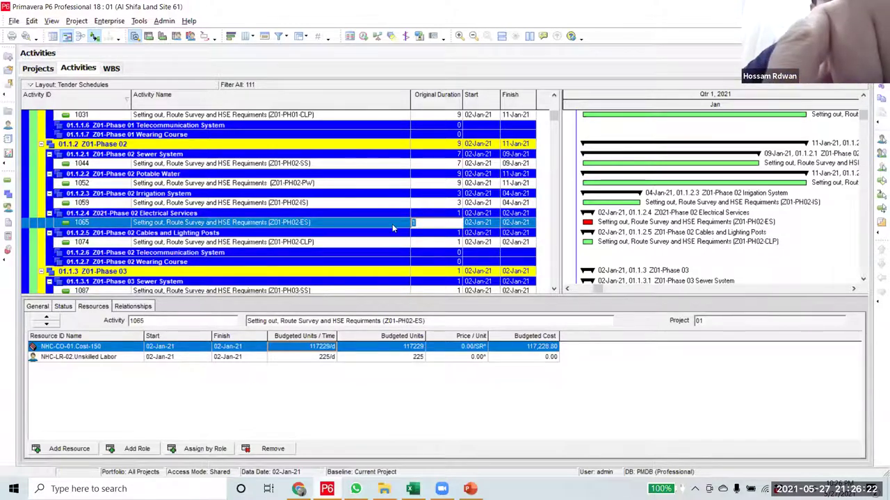
type("7")
key("Return")
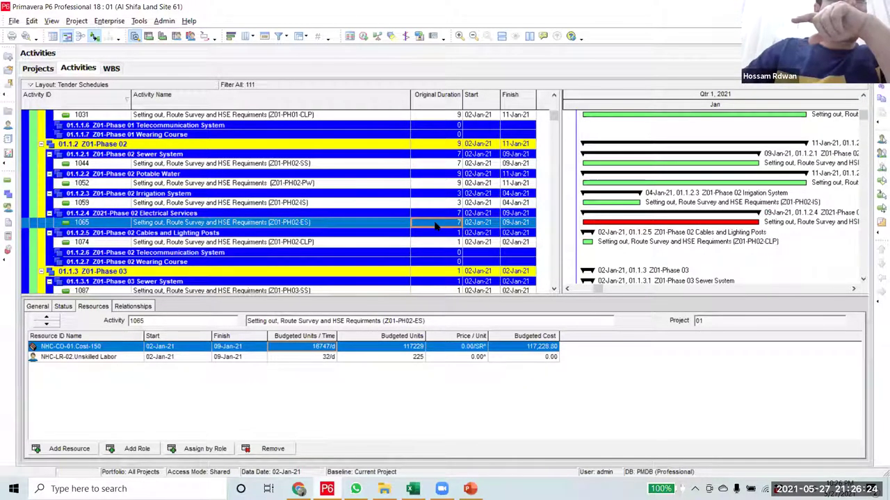
left_click(435, 221)
type("9")
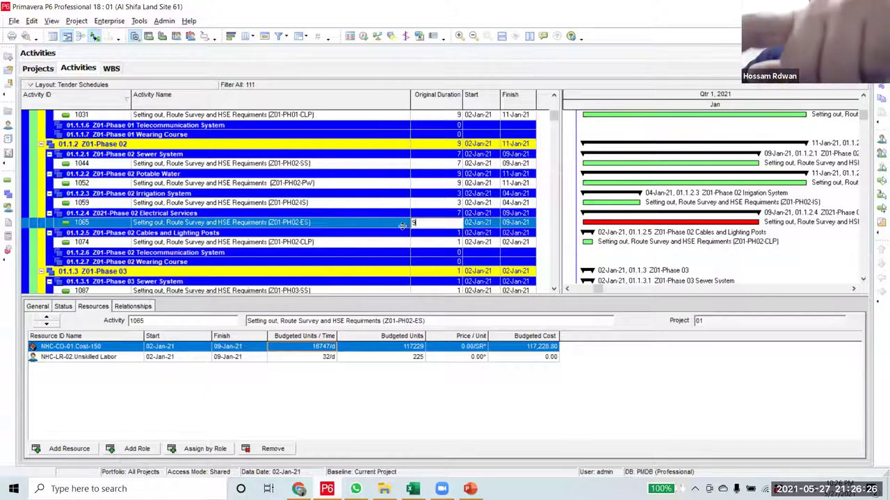
key("Return")
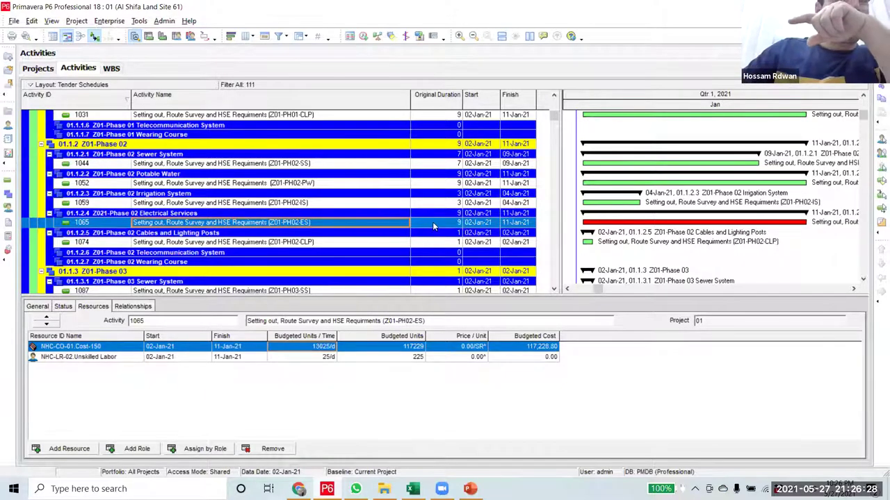
left_click(447, 243)
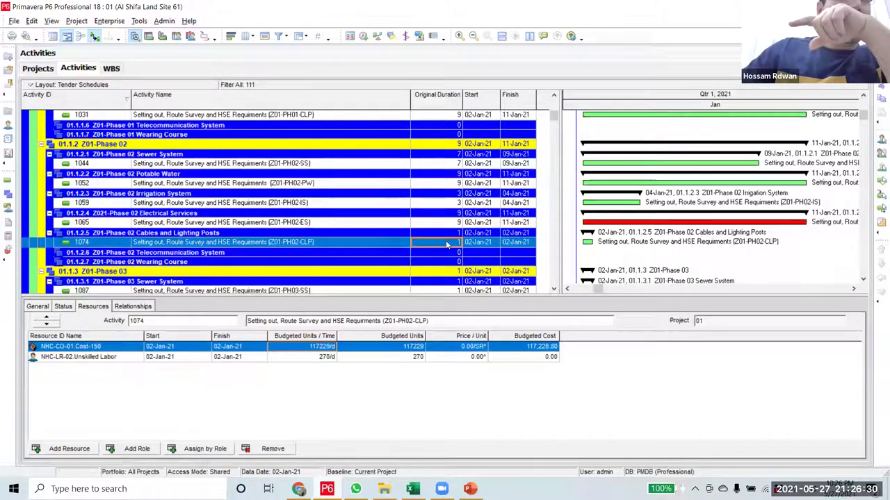
left_click(447, 242)
type("10")
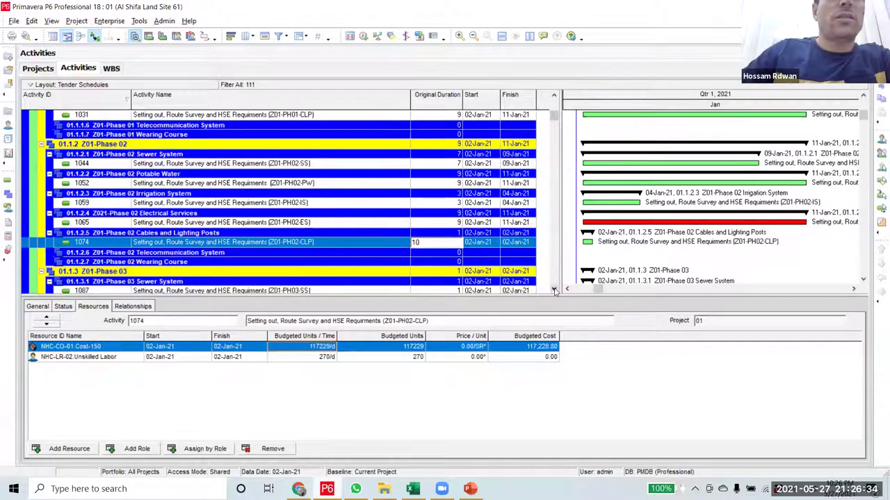
left_click(554, 288)
left_click(554, 288)
left_click(554, 289)
left_click(455, 263)
- Set activity 1087 to 6 days and activity 1095 to 11 days
scroll(453, 244, "down", 1)
left_click(452, 223)
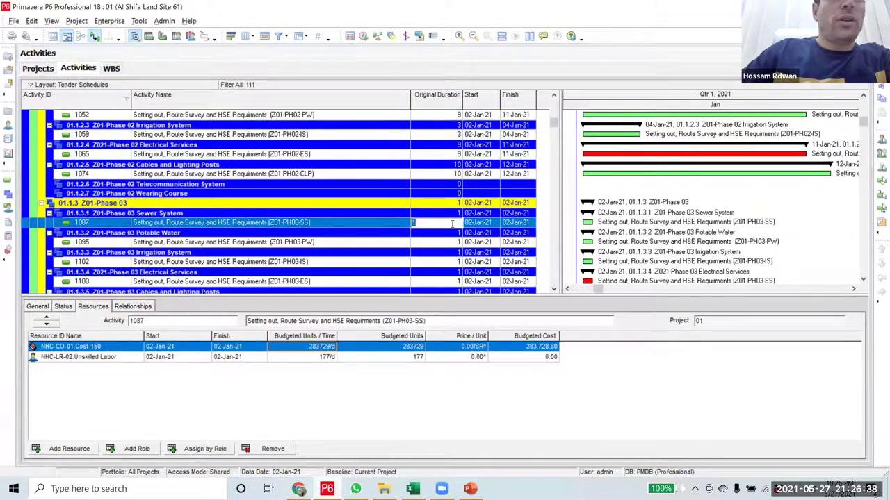
type("6")
left_click(404, 222)
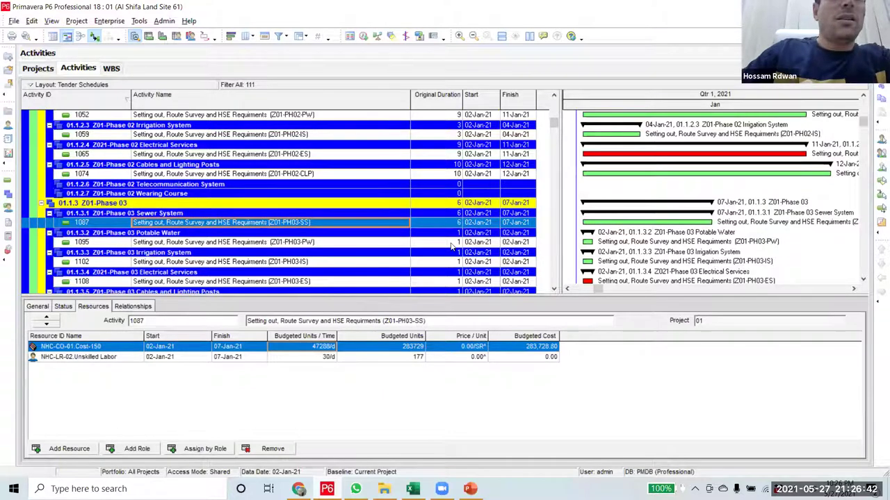
left_click(452, 242)
left_click(452, 242)
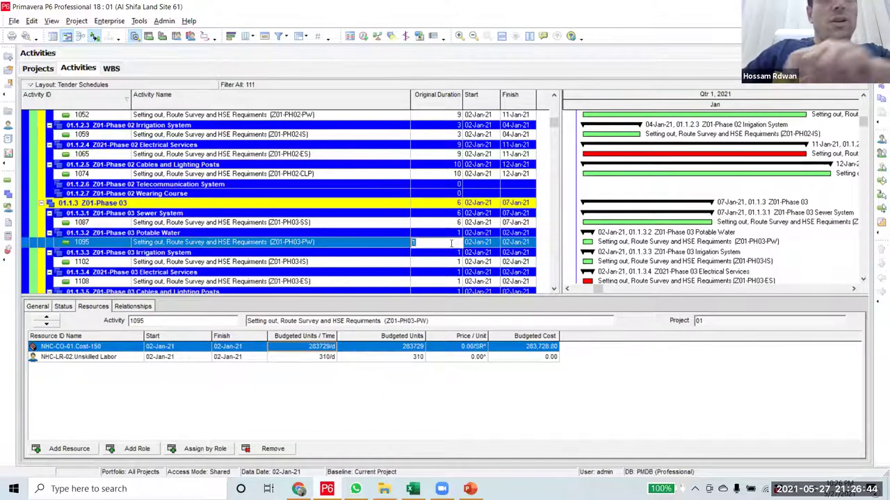
type("13")
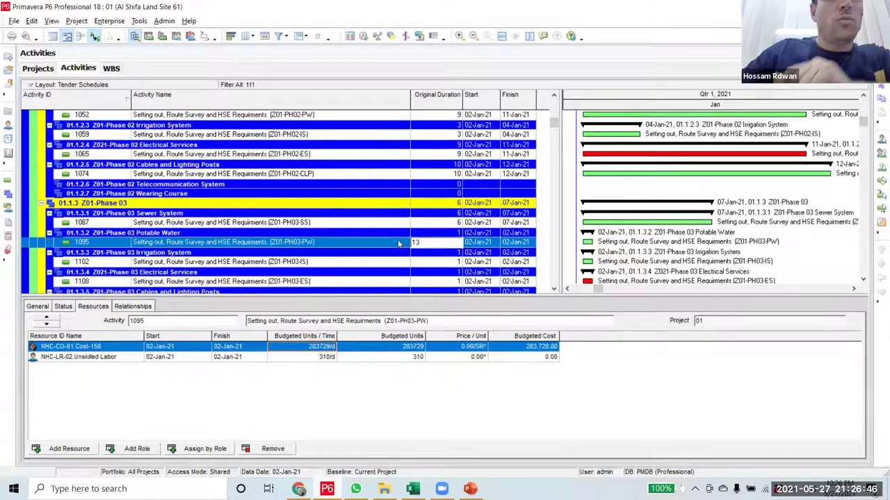
left_click(399, 242)
left_click(448, 243)
left_click(449, 243)
type("11")
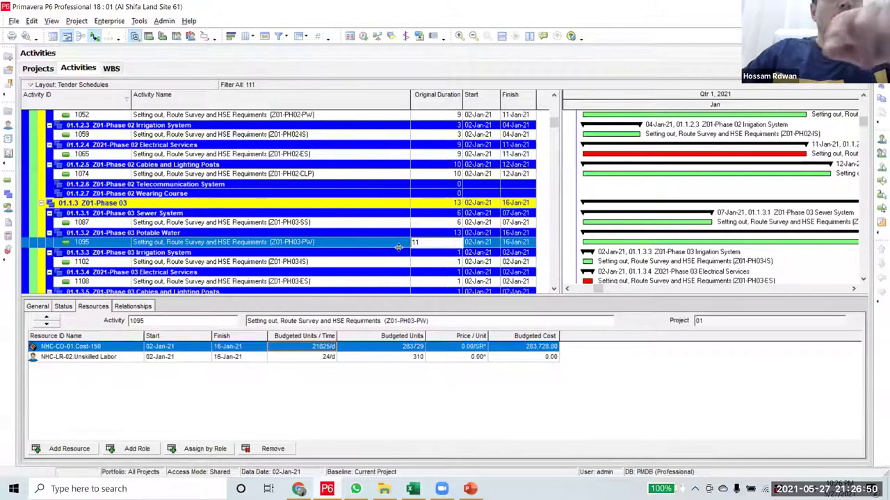
key("Return")
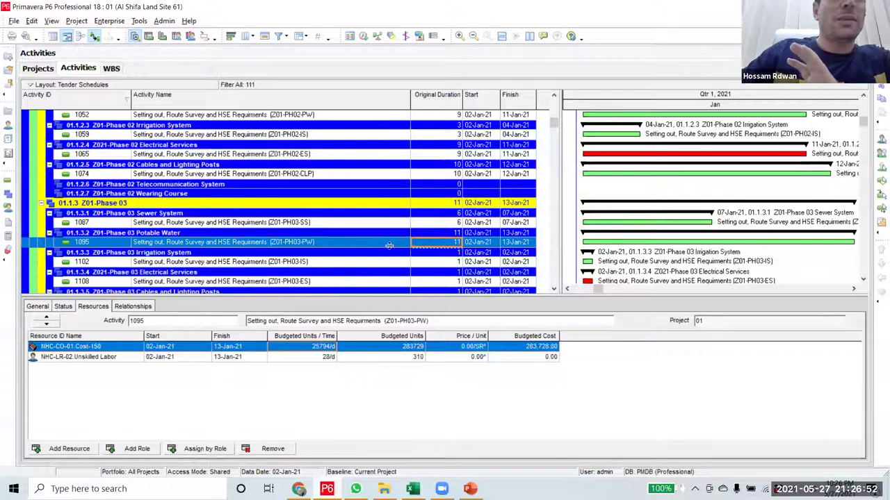
- Set activity 1102's Original Duration to 3 days
left_click(448, 261)
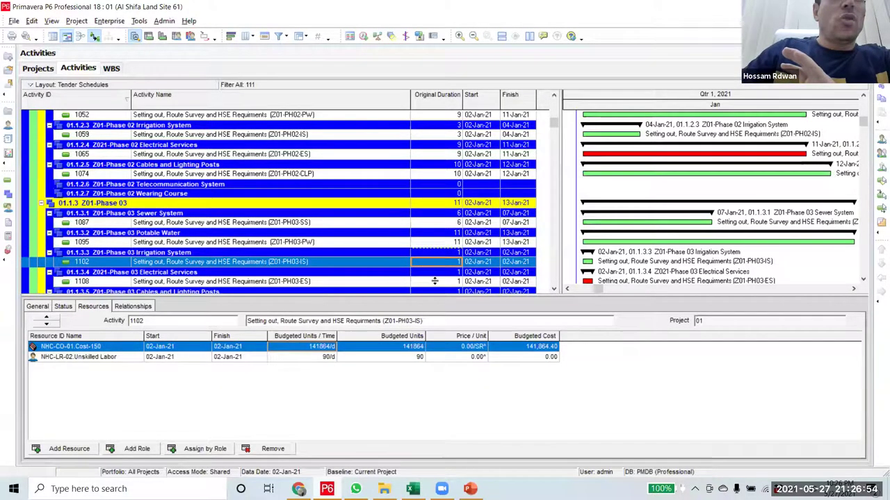
scroll(437, 285, "down", 2)
left_click(452, 222)
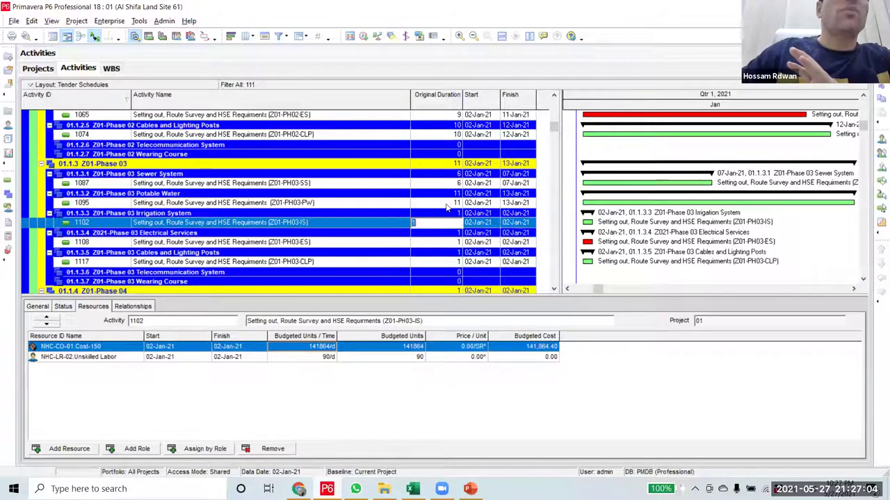
key("Up")
left_click(445, 224)
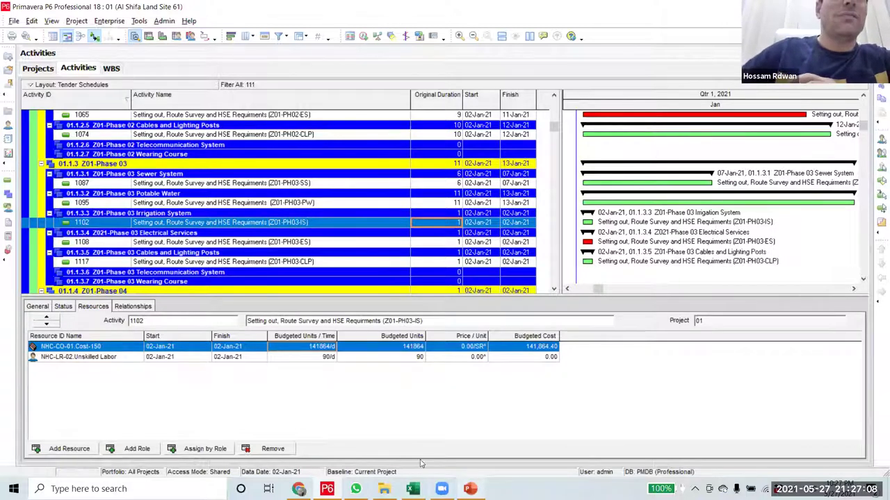
left_click(439, 223)
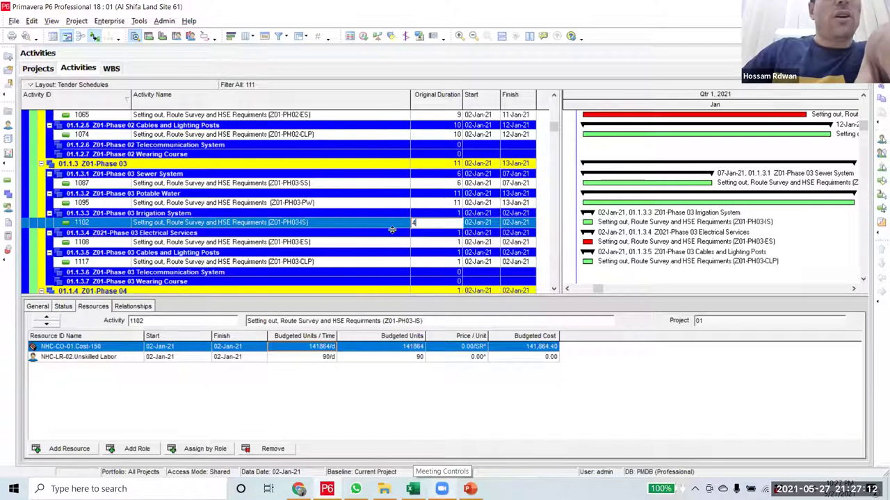
type("4")
key("Return")
left_click(440, 223)
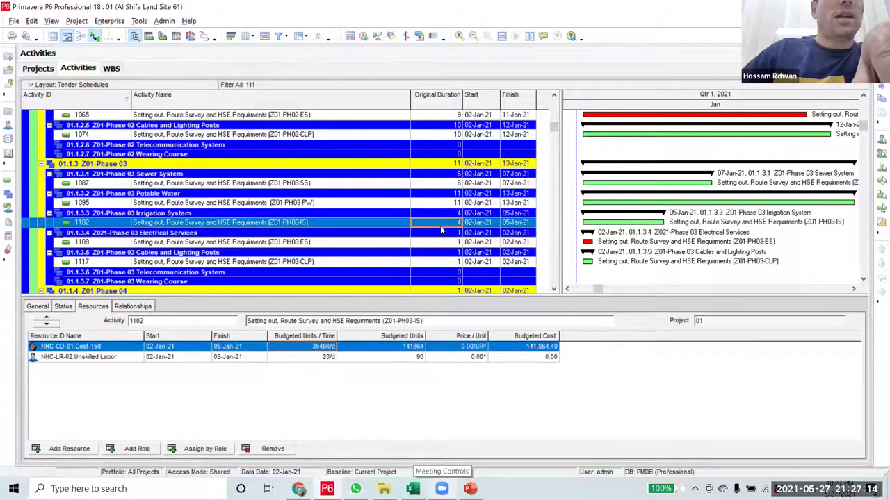
left_click(440, 224)
type("3")
key("Return")
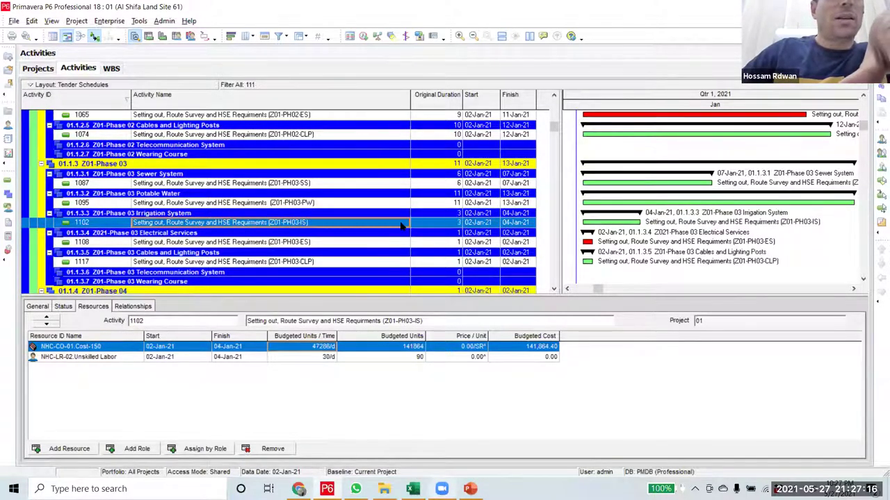
- Set activity 1108 to 8 days and activity 1117 to 10 days
left_click(438, 244)
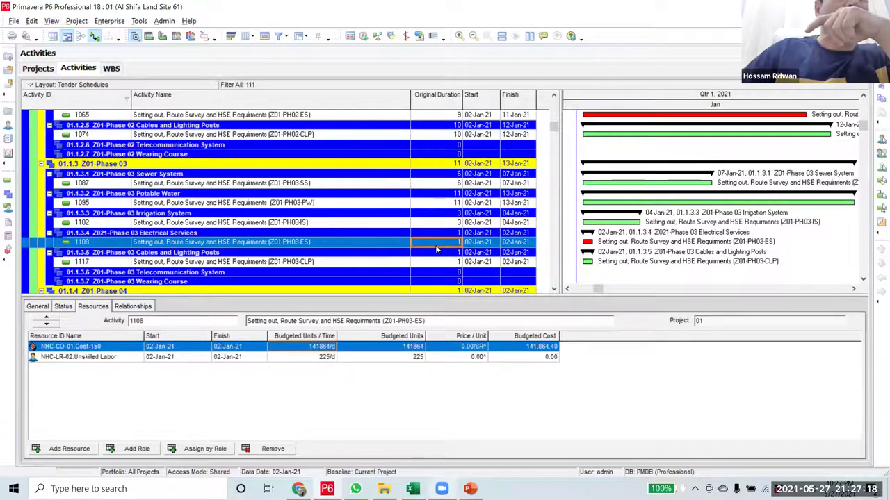
left_click(440, 243)
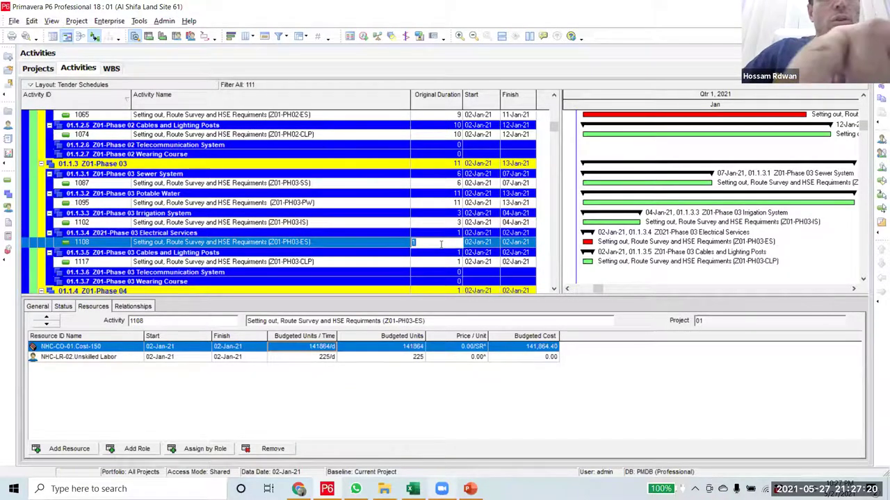
type("8")
left_click(408, 246)
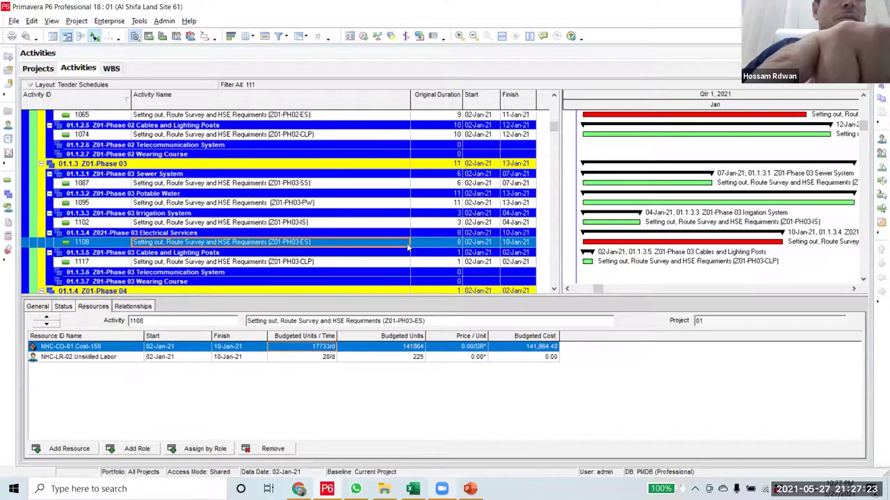
left_click(440, 262)
left_click(440, 262)
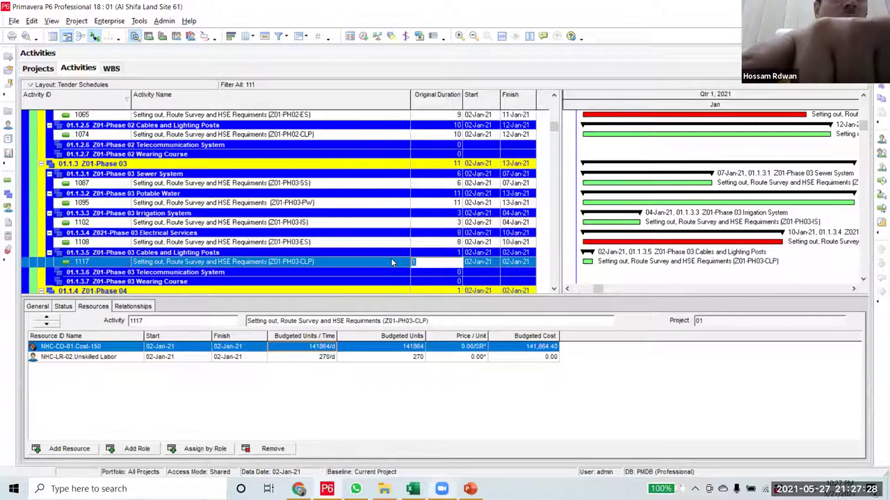
type("9")
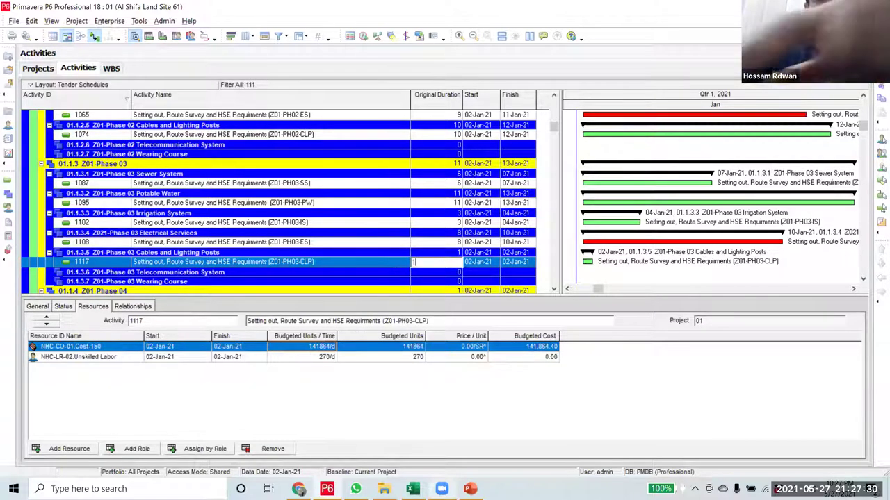
key("BackSpace")
type("10")
left_click(349, 263)
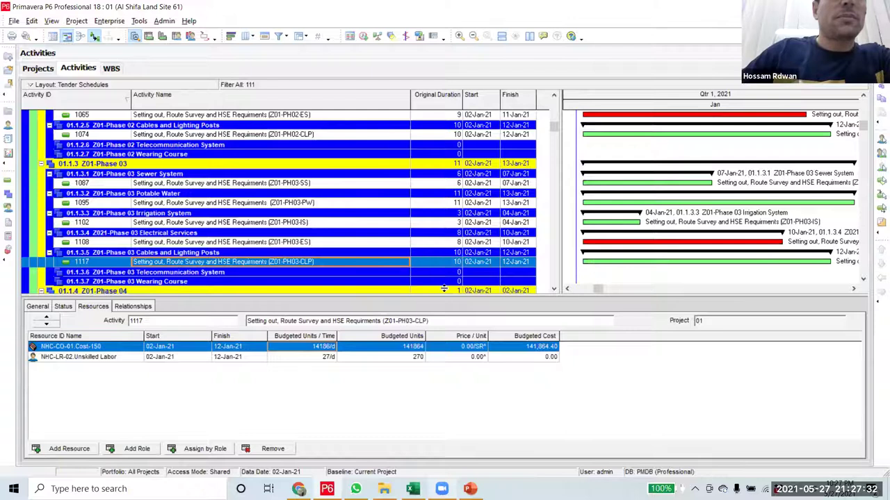
scroll(442, 275, "down", 1)
scroll(442, 276, "down", 2)
left_click(440, 243)
- Keep activity 1130 at 10 days and set activity 1138 to 11 days
left_click(442, 244)
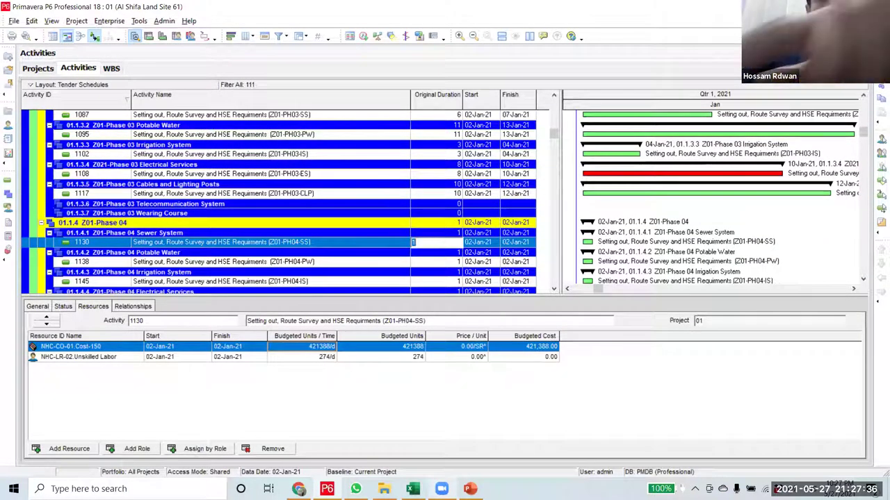
left_click(442, 263)
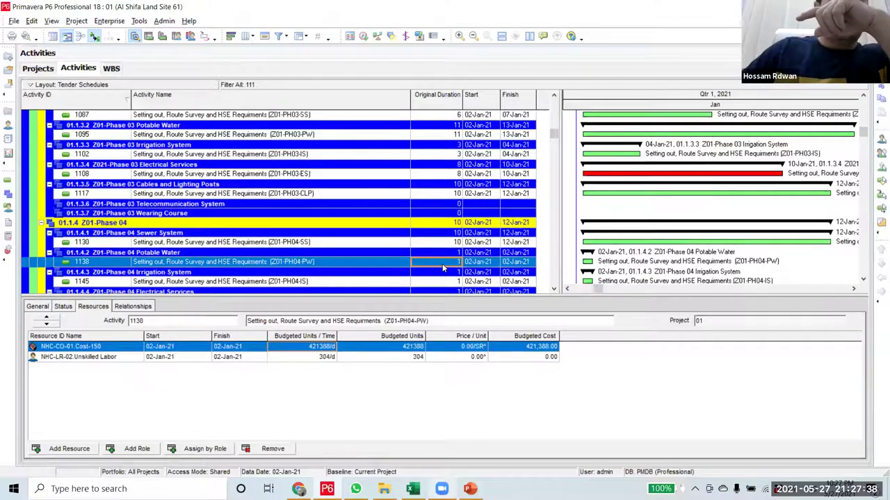
left_click(442, 264)
type("11")
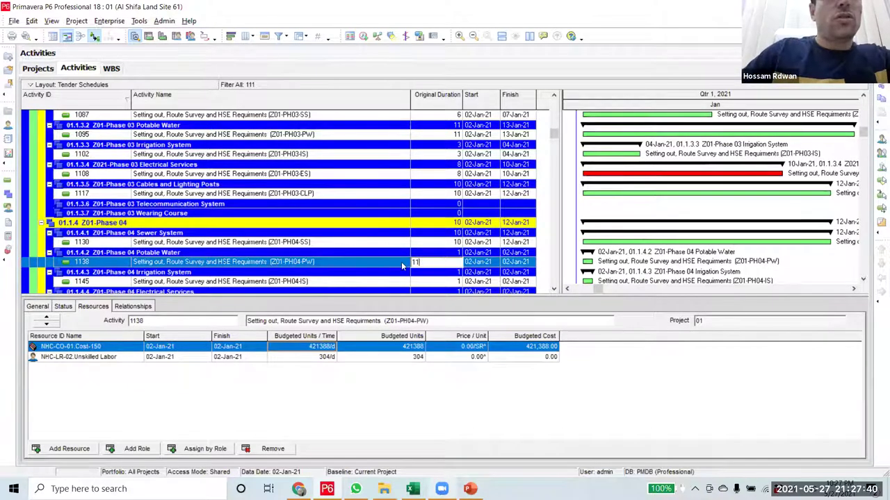
left_click(401, 262)
- Set Irrigation System activity 1145's Original Duration to 3 days
scroll(440, 262, "down", 2)
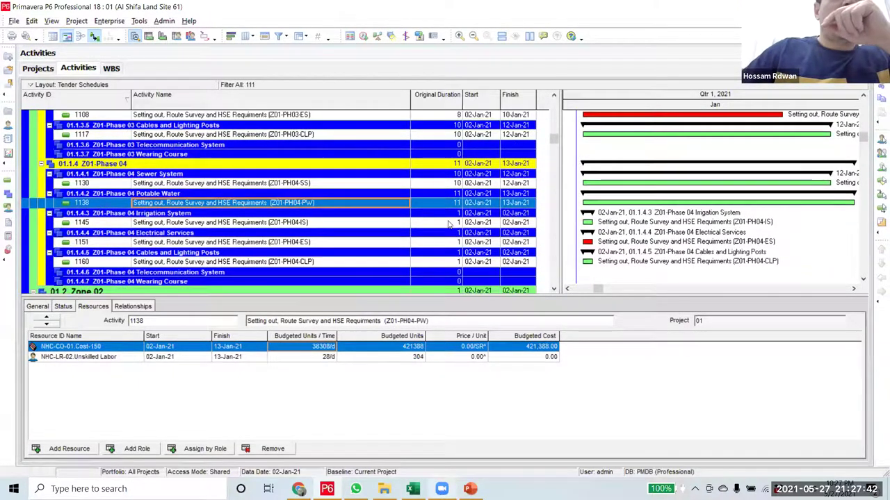
left_click(448, 222)
left_click(448, 222)
type("4")
left_click(399, 221)
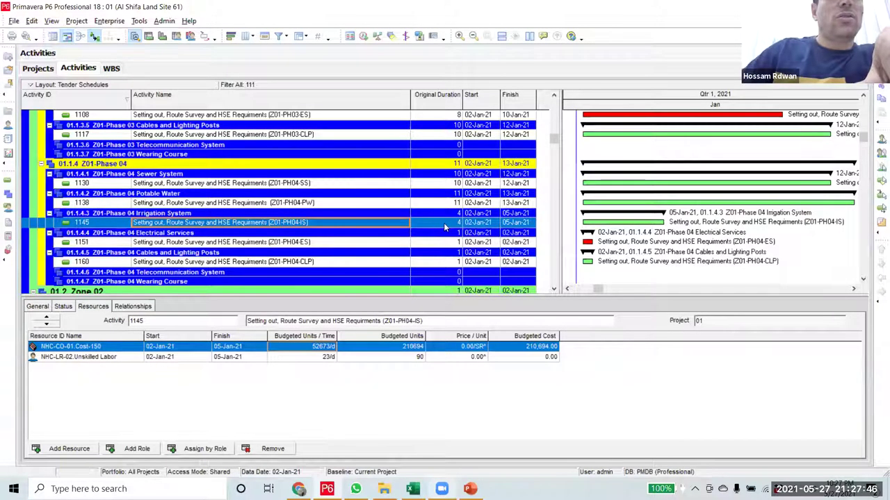
left_click(443, 223)
left_click(443, 222)
type("3")
left_click(396, 223)
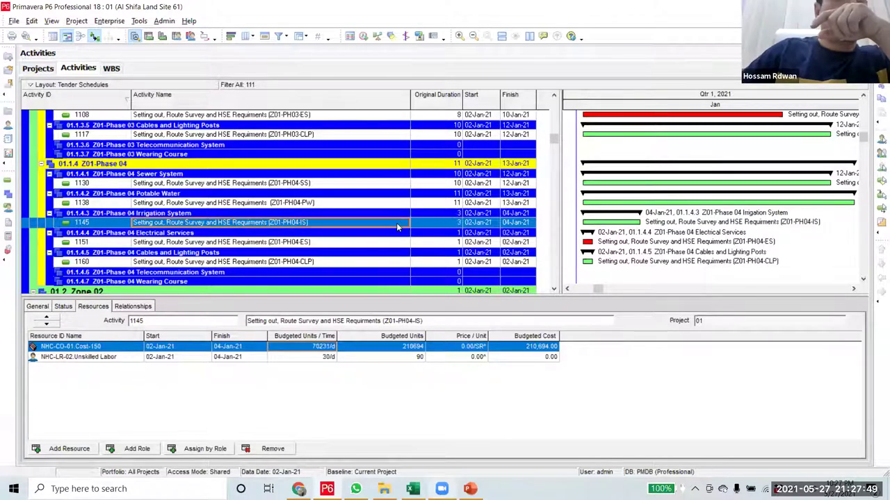
- Set activity 1151 to 8 days and activity 1160 to 10 days
left_click(443, 244)
left_click(443, 244)
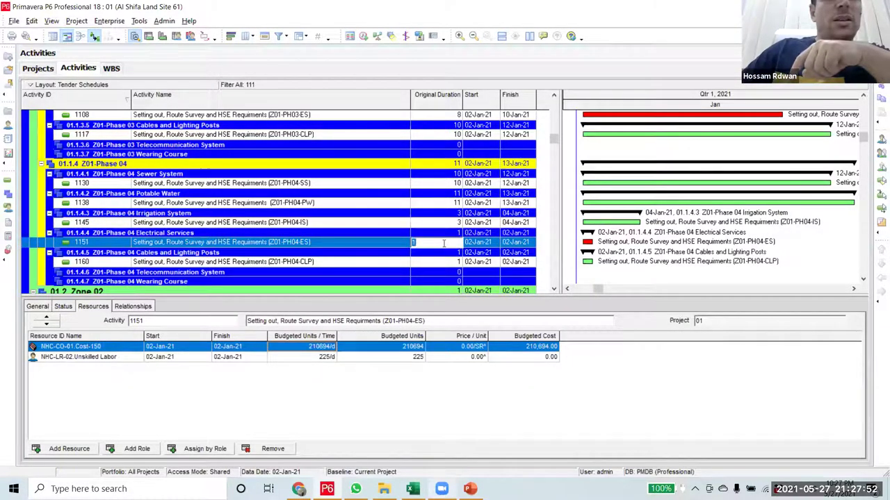
type("8")
key("Return")
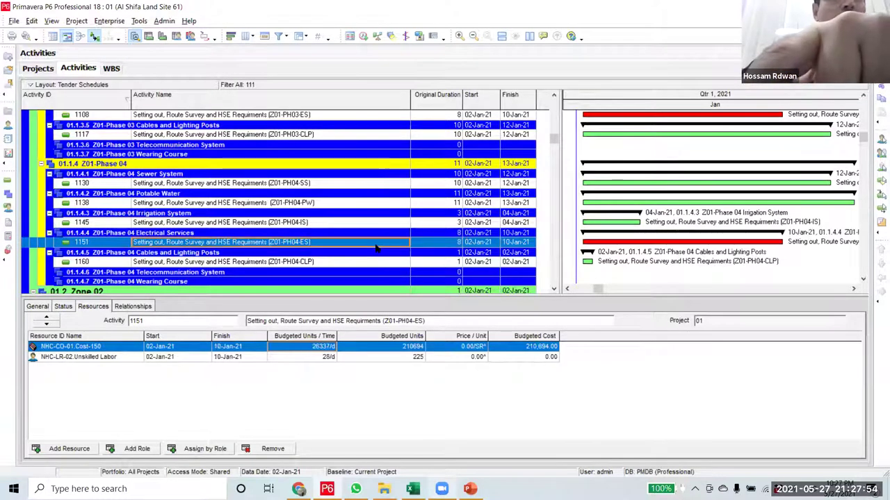
left_click(451, 264)
left_click(452, 266)
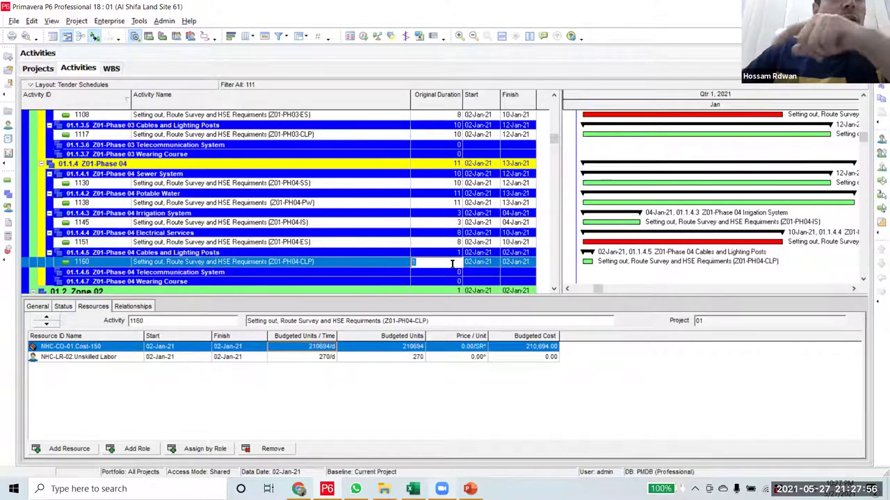
type("10")
key("Return")
- Set activities 1173 and 1181 to 12 days each
scroll(420, 278, "down", 1)
scroll(421, 278, "down", 1)
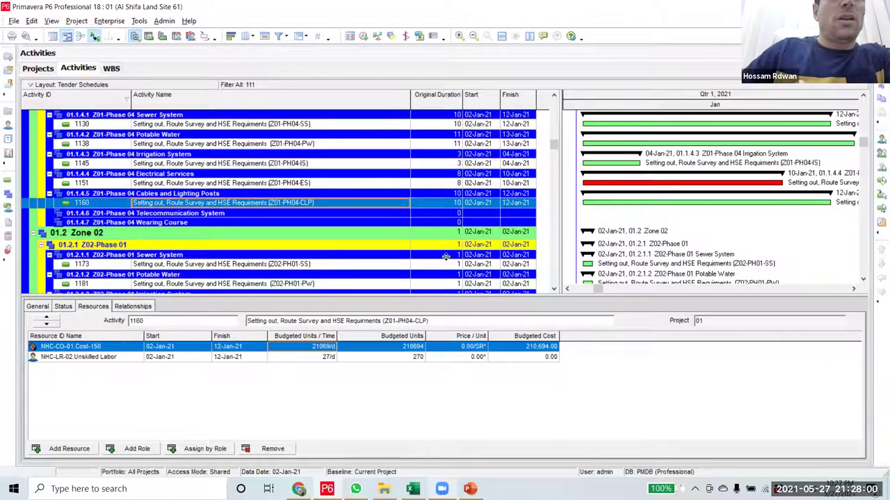
left_click(445, 265)
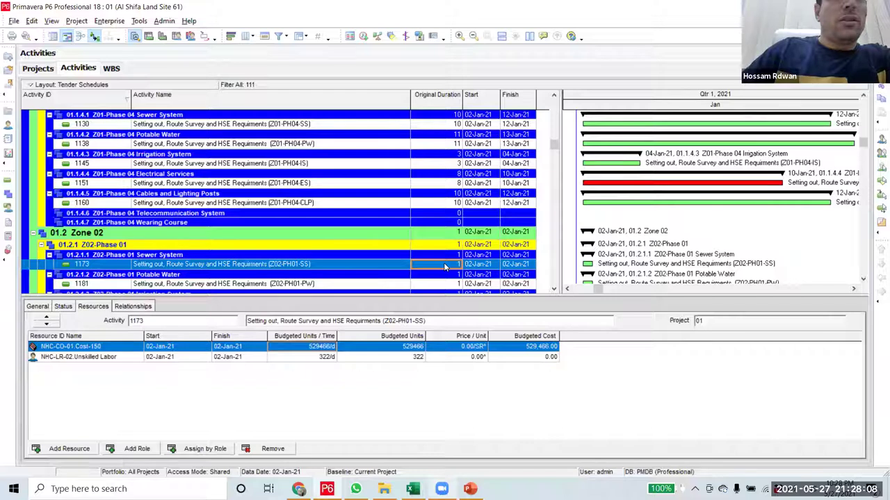
left_click(444, 265)
type("12")
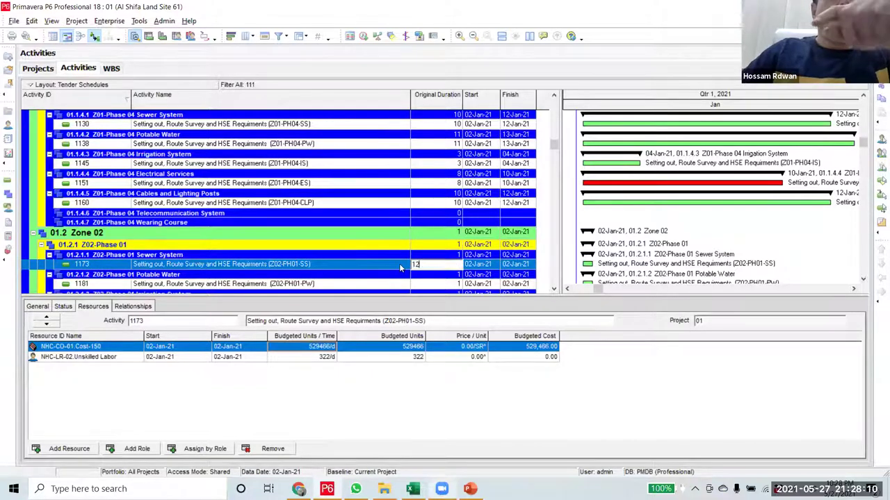
key("Return")
scroll(443, 270, "down", 2)
left_click(450, 225)
left_click(451, 224)
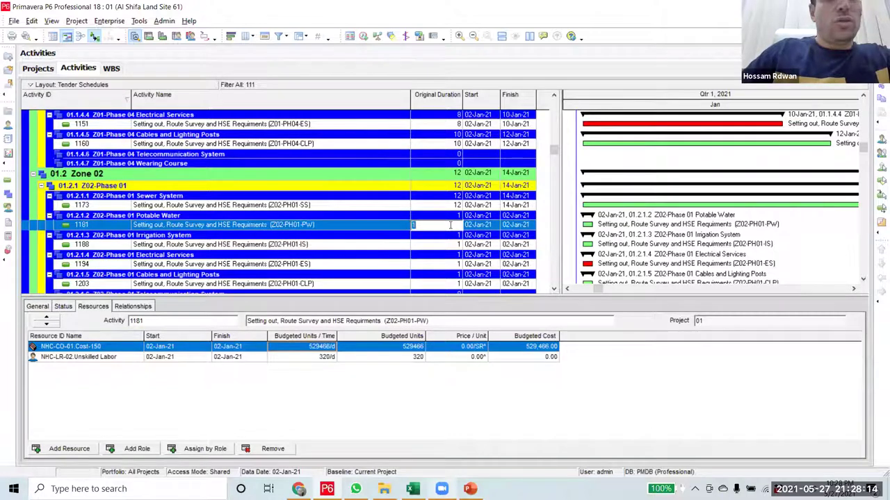
type("12")
key("Return")
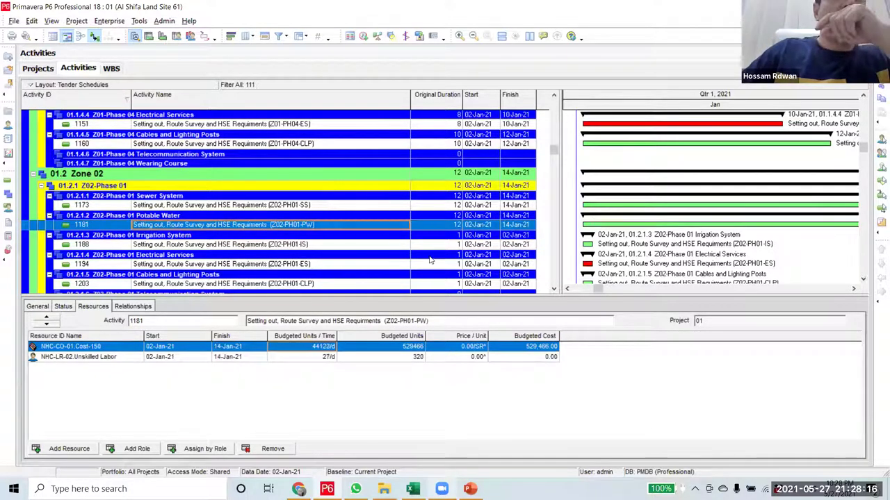
- Set activity 1188 to 3 days and activity 1194 to 8 days
left_click(453, 246)
left_click(453, 245)
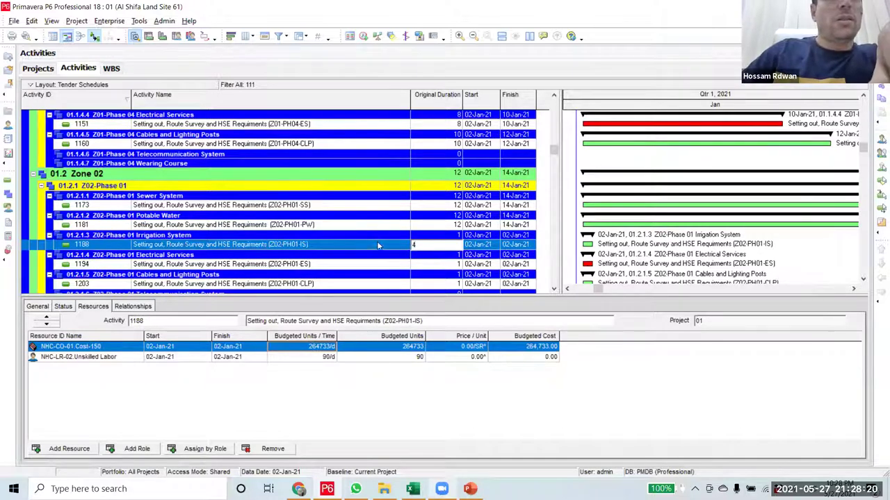
key("Return")
left_click(446, 246)
type("3")
scroll(417, 237, "down", 2)
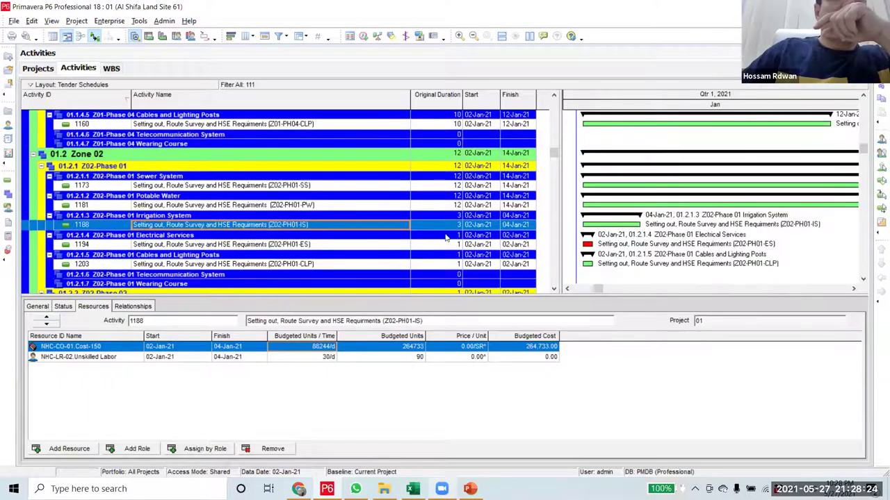
left_click(448, 225)
left_click(448, 225)
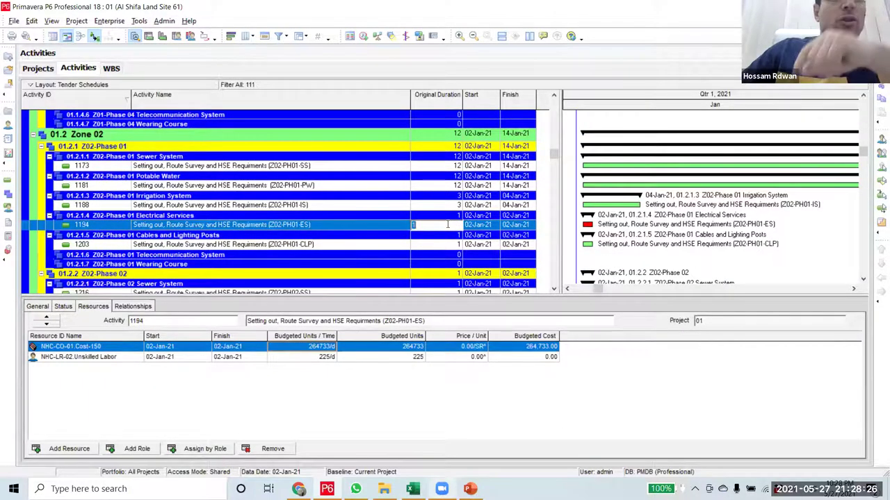
type("9")
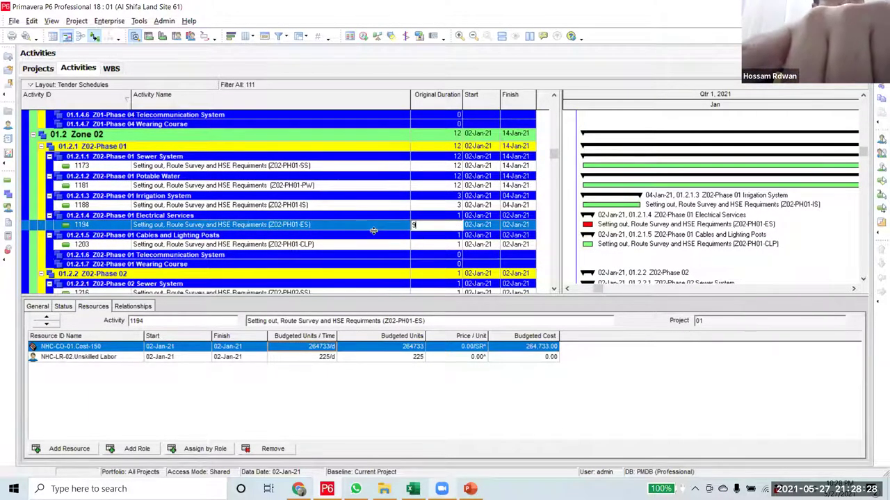
key("Return")
left_click(445, 225)
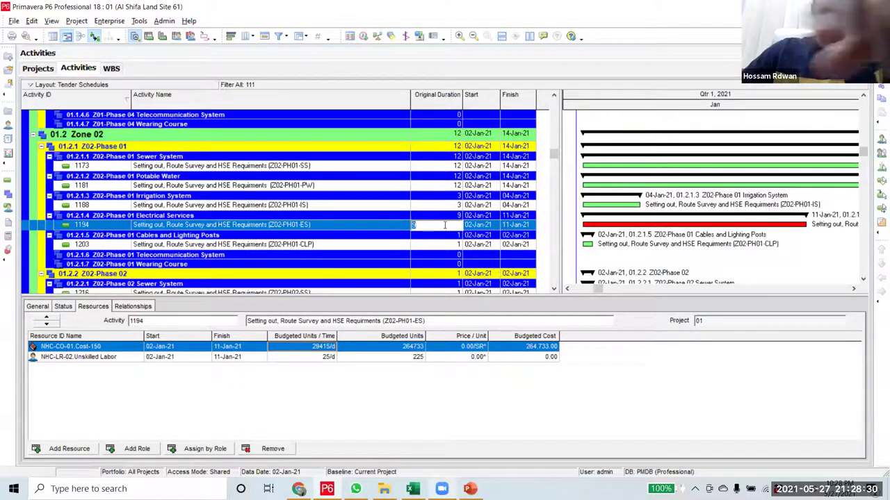
type("8")
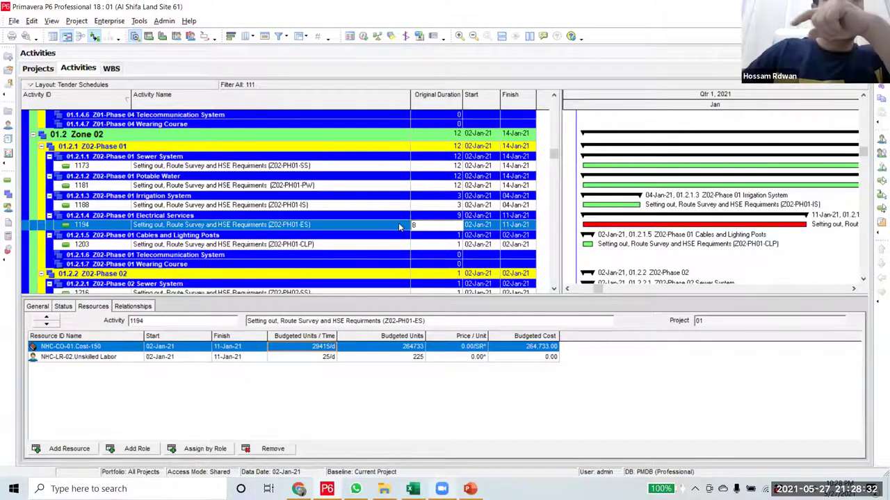
key("Return")
- Set activity 1203's Original Duration to 10 days and reopen it for editing
left_click(450, 246)
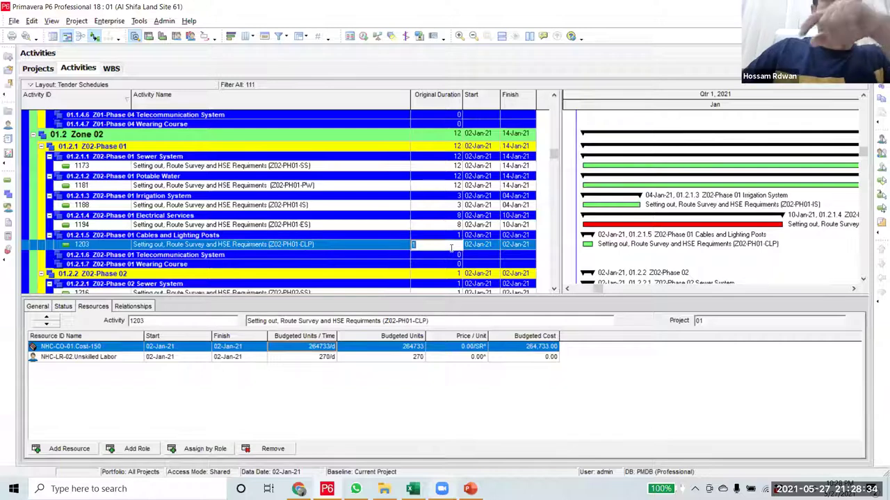
type("10")
key("Return")
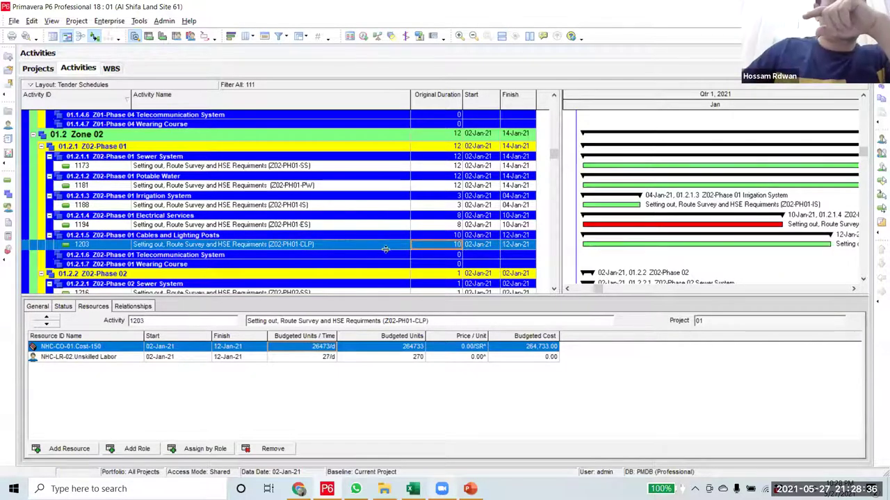
scroll(448, 228, "down", 2)
left_click(445, 234)
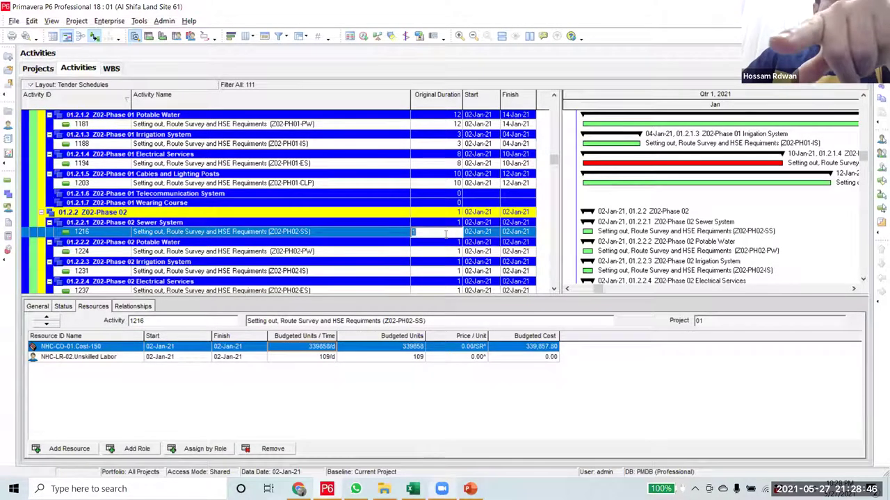
left_click(449, 184)
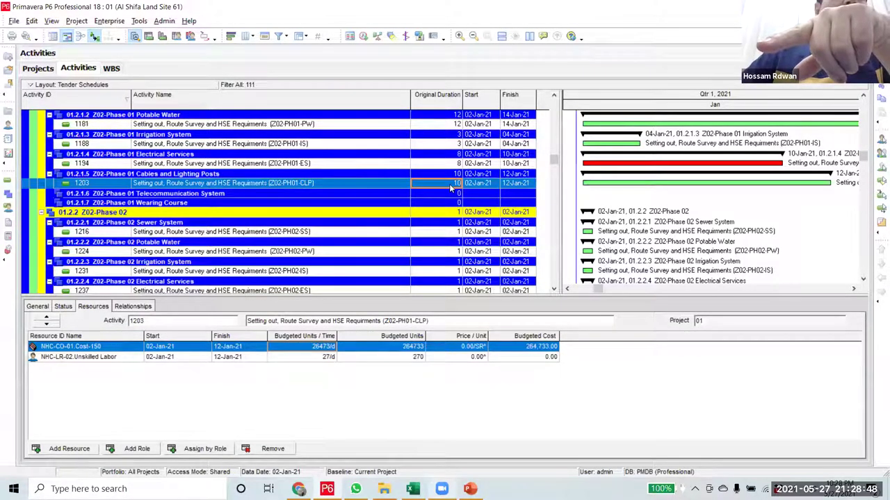
key("F2")
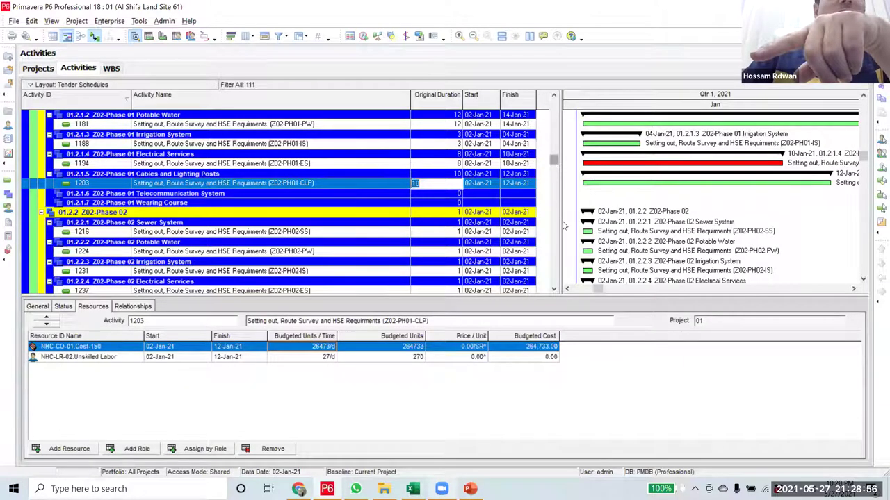
- Select the Zone 04 Phase 03–04 durations through activity 1633 and fill them with 10 days
scroll(559, 160, "up", 1)
scroll(559, 167, "down", 2)
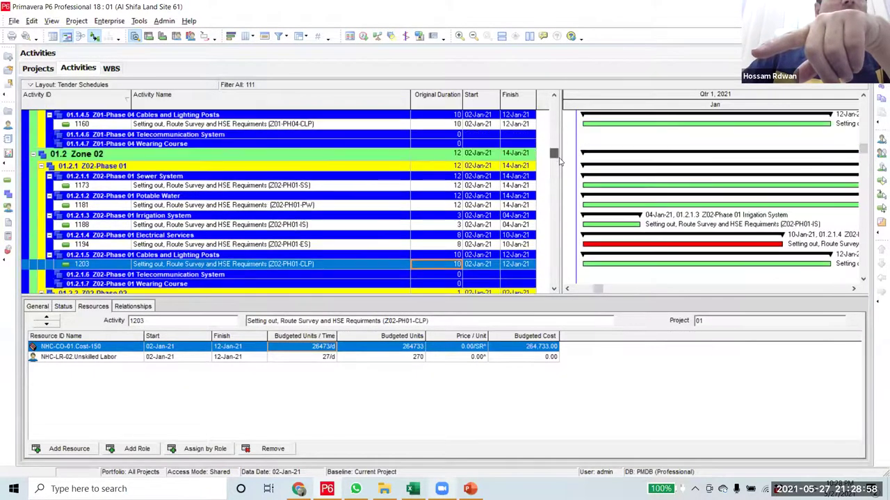
scroll(563, 209, "up", 2)
scroll(563, 255, "down", 12)
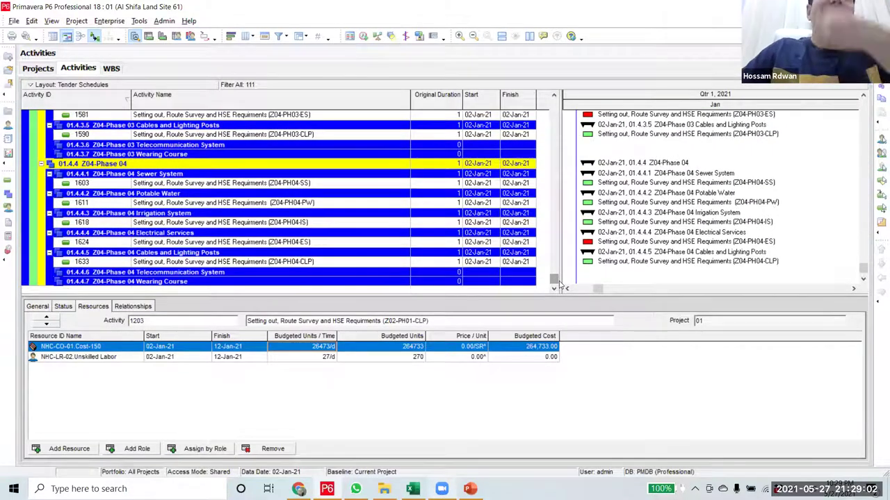
left_click(444, 263, "shift")
right_click(445, 262)
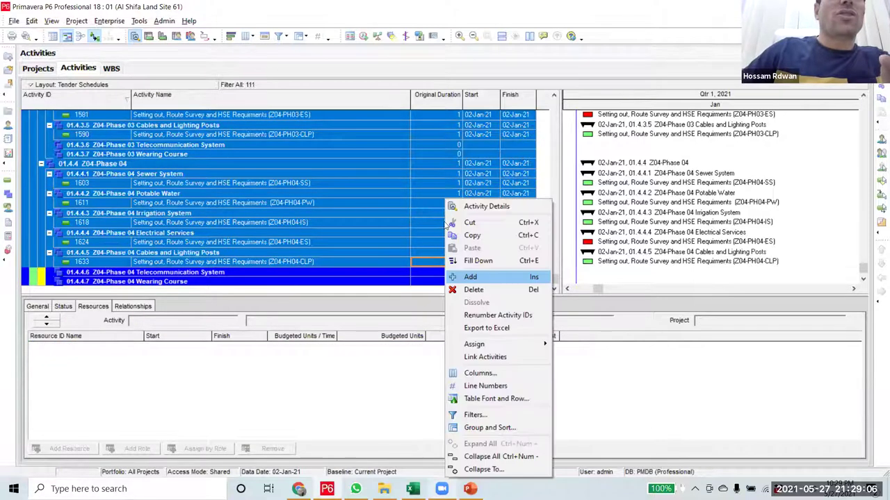
key("Return")
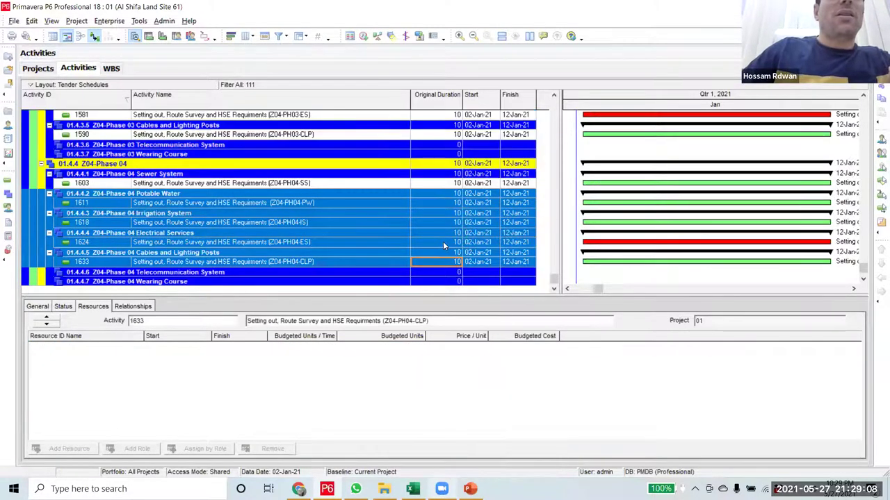
- Review the resource units of activities 1173 and 1160
scroll(443, 243, "up", 10)
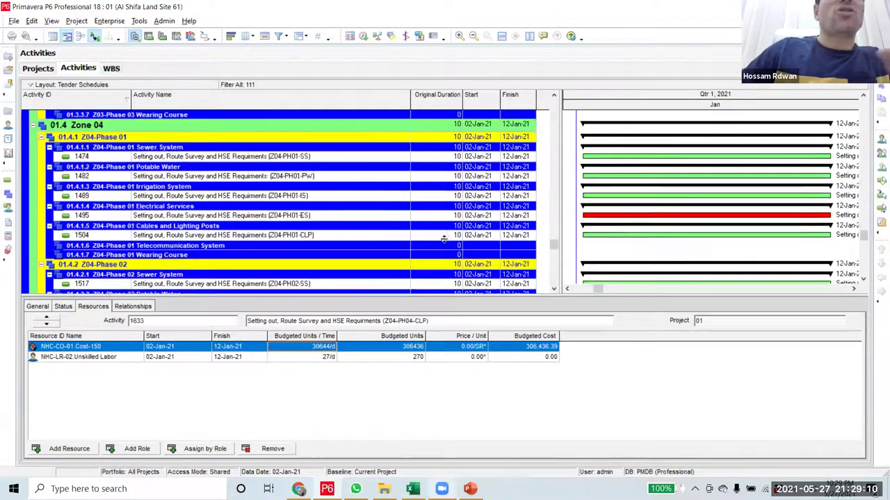
scroll(443, 239, "up", 15)
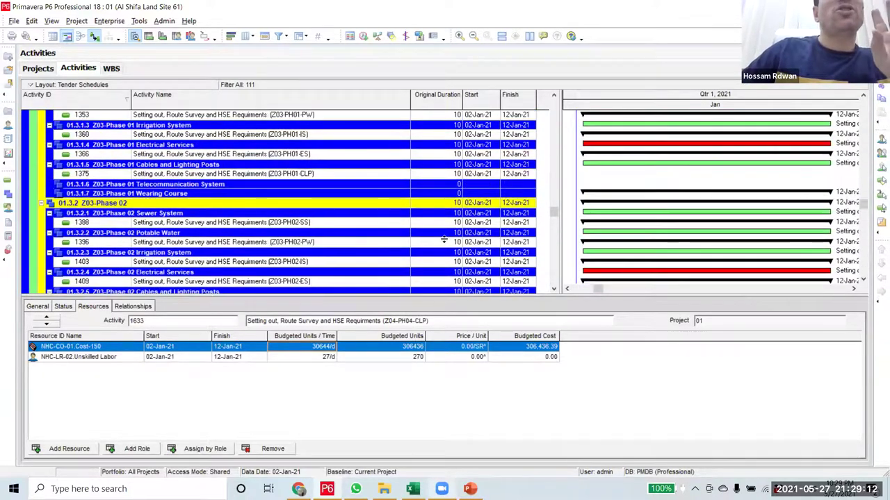
scroll(443, 239, "up", 7)
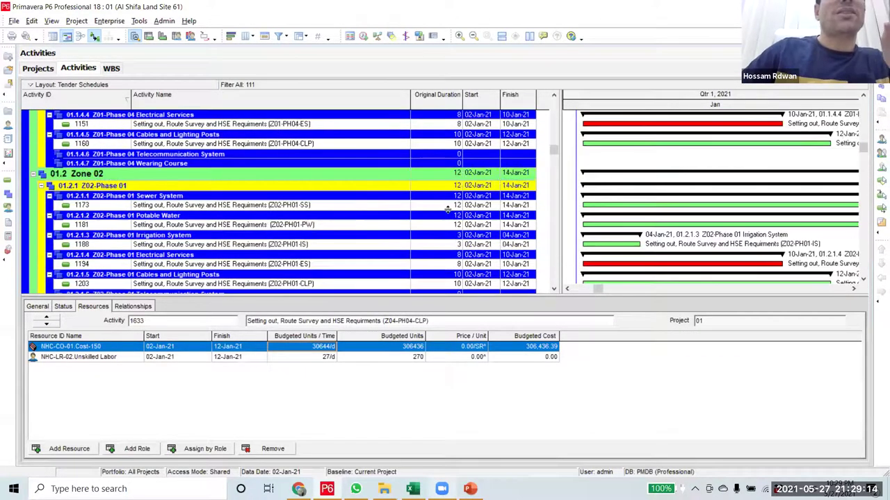
left_click(448, 206)
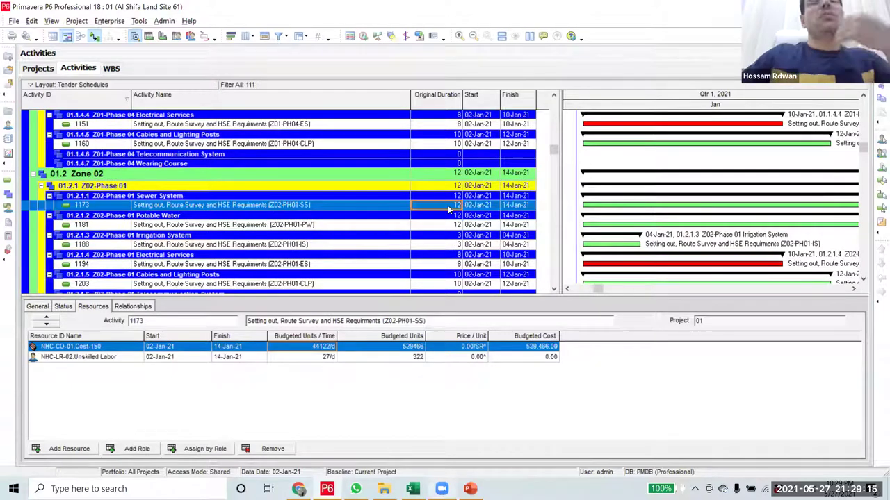
left_click(446, 145)
- Review the resource units of activities 1059 and 1194
scroll(483, 256, "up", 3)
scroll(483, 256, "up", 5)
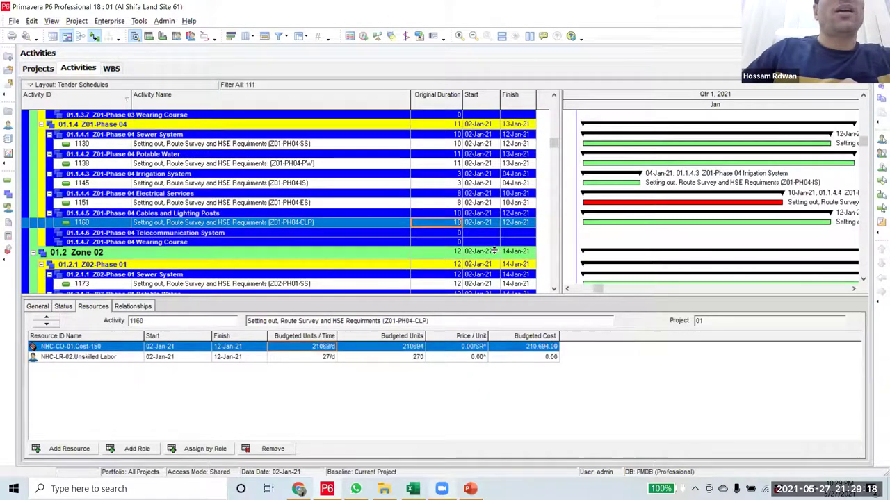
scroll(494, 250, "up", 6)
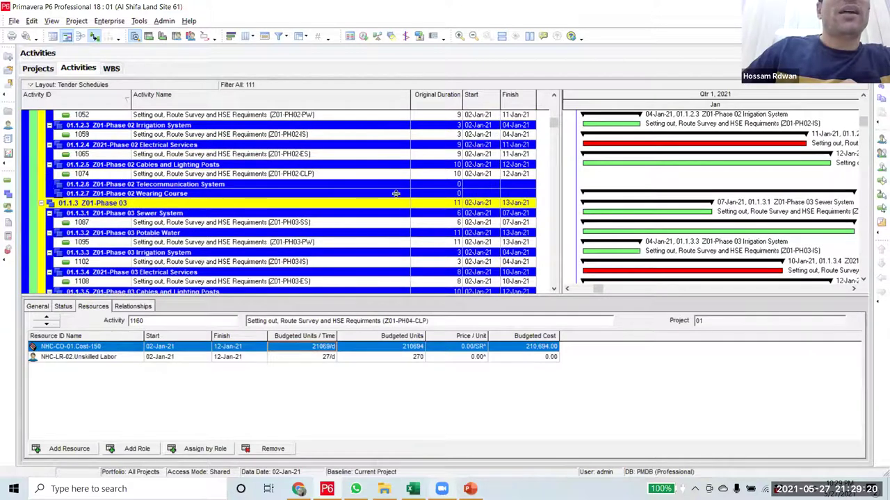
scroll(455, 157, "down", 1)
scroll(448, 237, "down", 2)
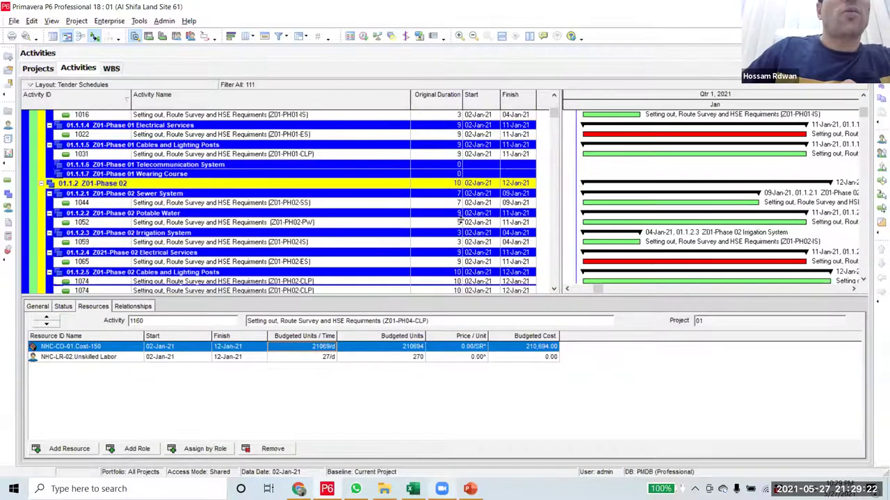
left_click(453, 223)
scroll(453, 236, "down", 5)
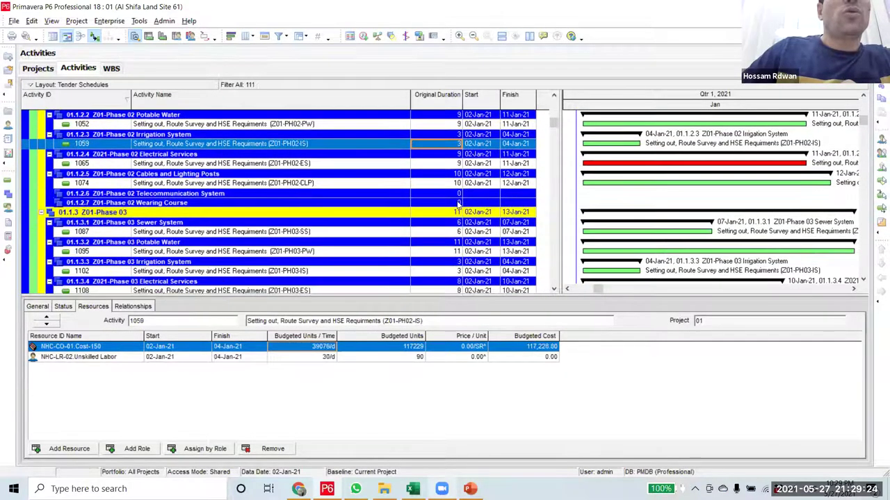
scroll(453, 196, "down", 4)
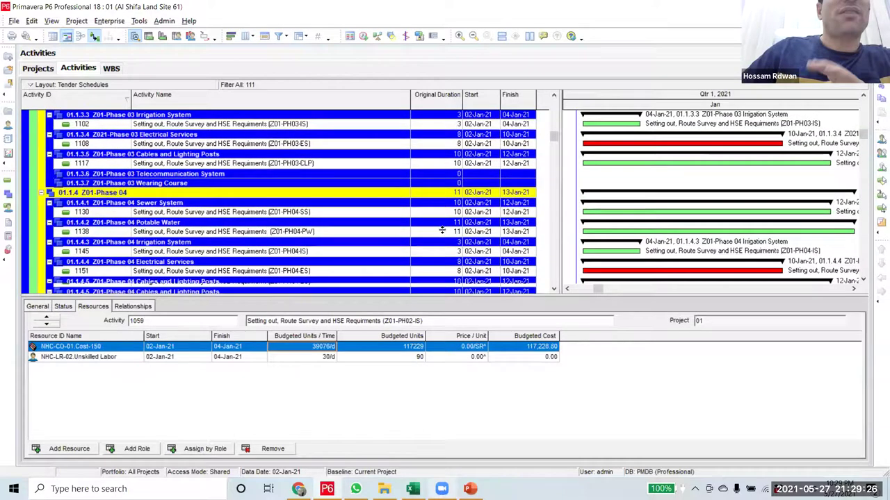
scroll(445, 223, "down", 7)
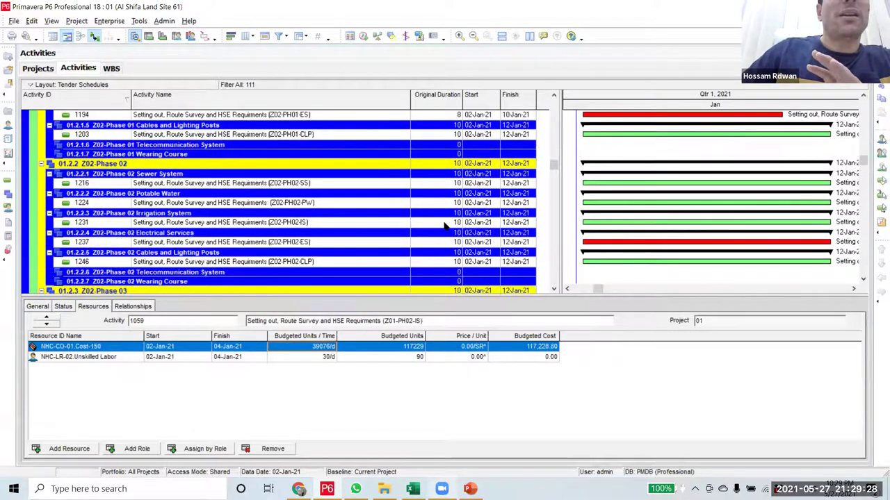
left_click(449, 144)
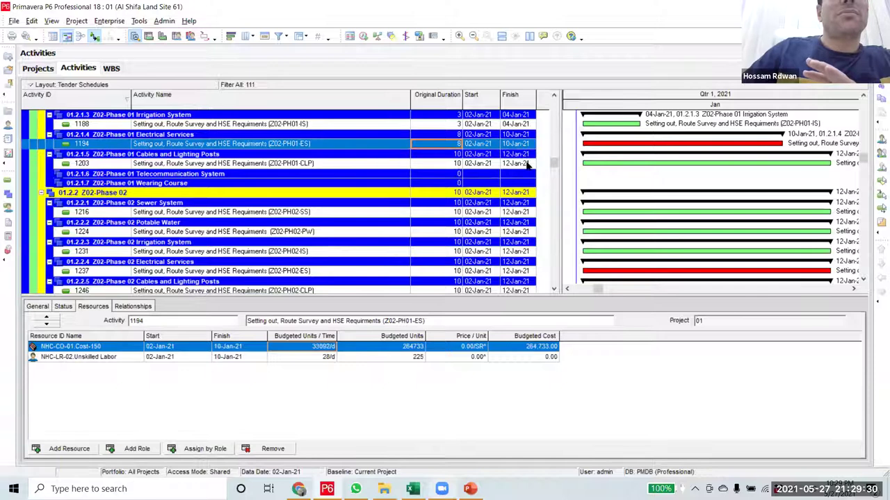
scroll(556, 166, "down", 4)
scroll(576, 261, "down", 12)
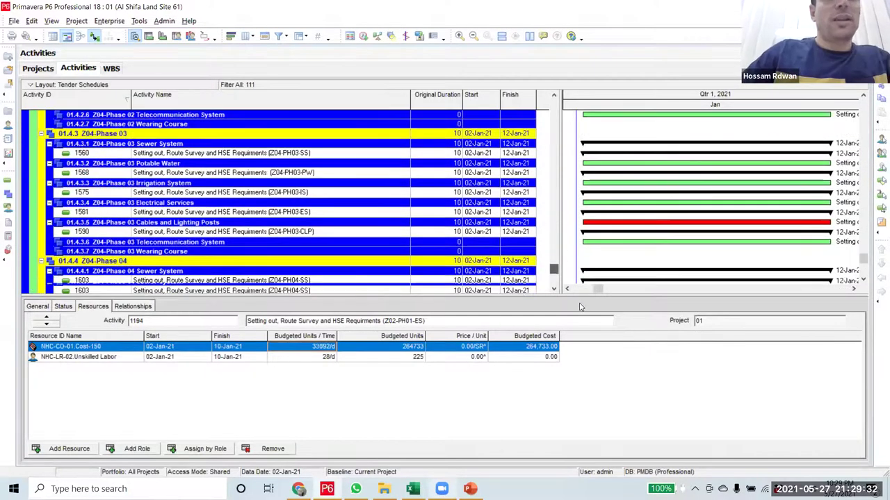
- Give the selected Zone 04 Phase 03–04 activities an 8-day Original Duration
left_click(451, 264, "shift")
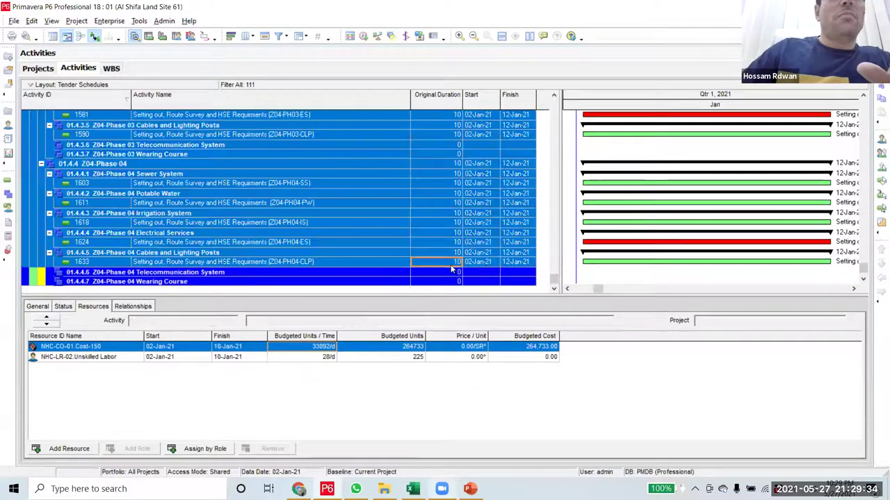
type("8")
key("Return")
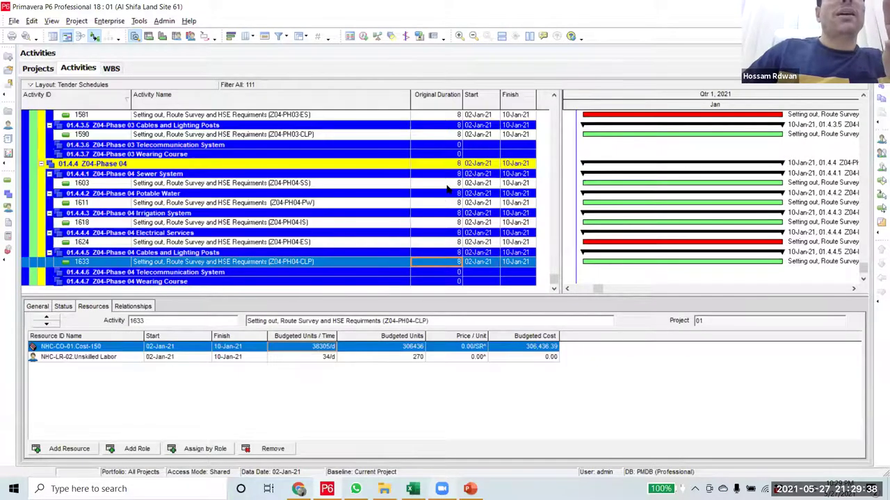
- Try 2 days, then 5 days, as Sewer System activity 1603's Original Duration
left_click(438, 184)
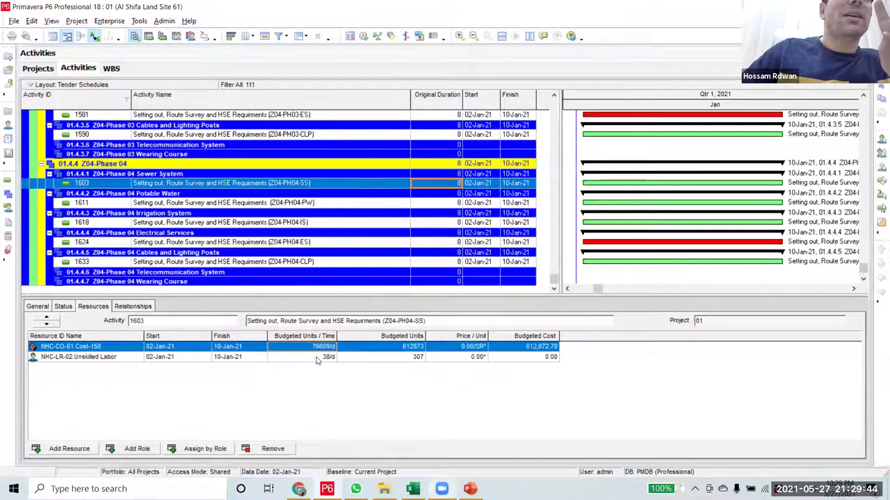
left_click(456, 186)
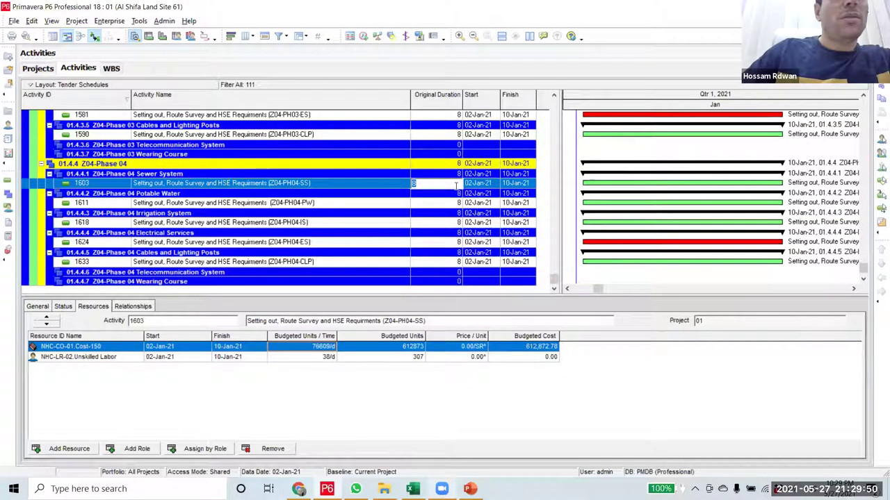
type("2")
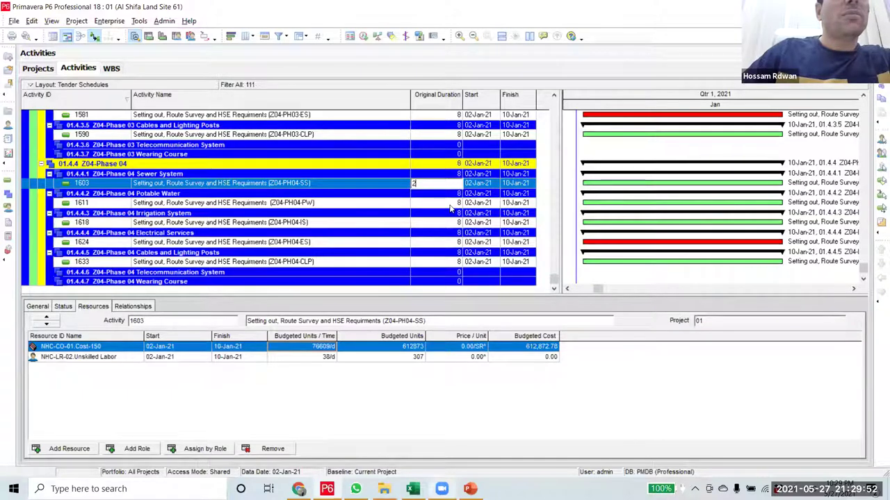
left_click(453, 199)
left_click(451, 183)
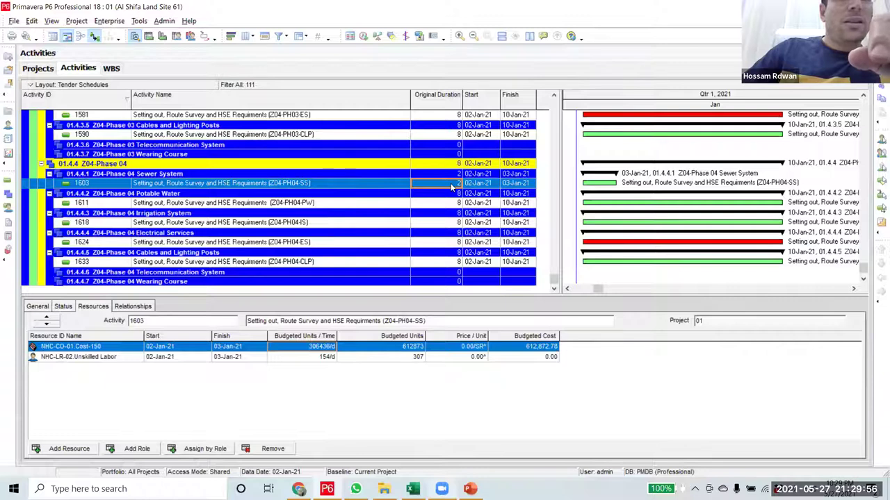
left_click(451, 182)
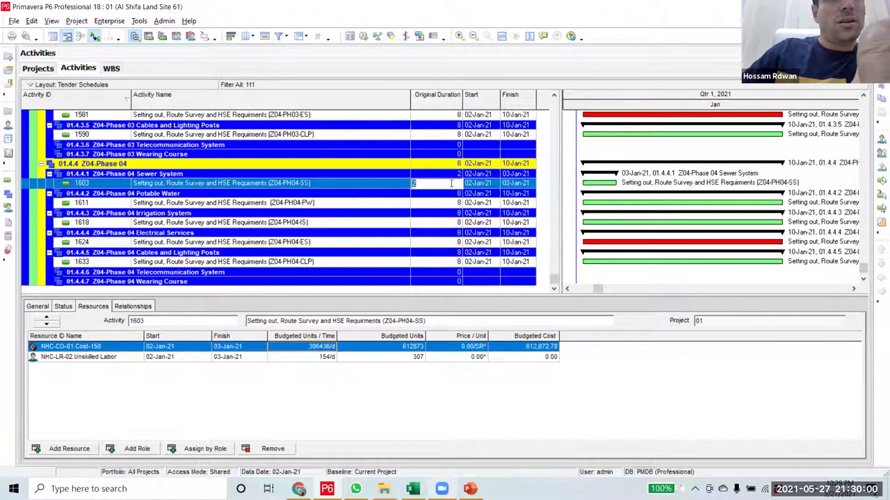
type("5")
left_click(403, 186)
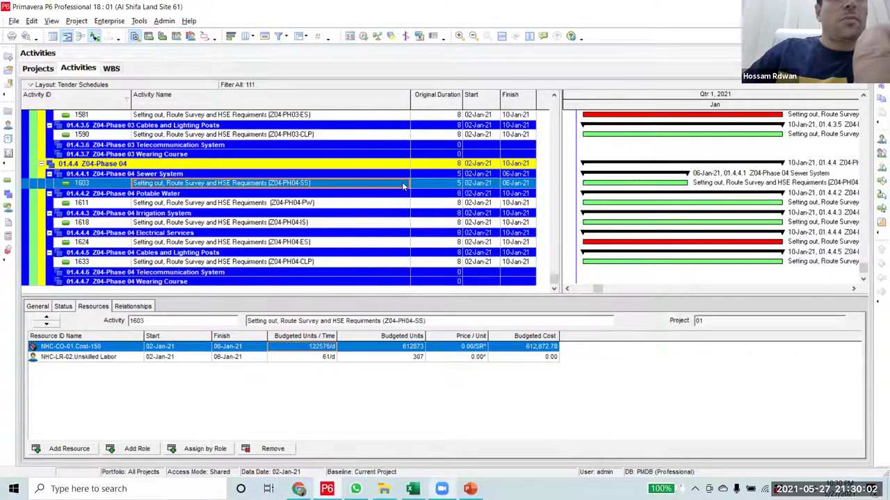
- Settle activity 1603 at 10 days, then check activity 1611's units per day
left_click(440, 184)
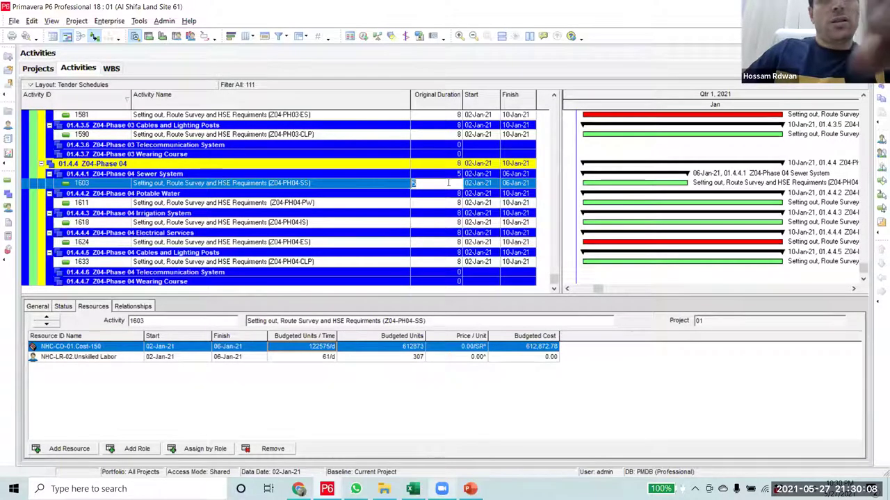
left_click(392, 183)
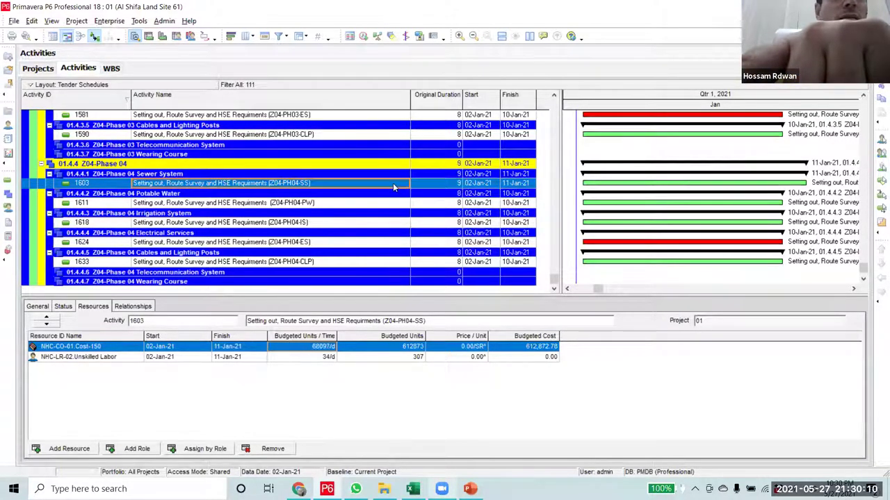
left_click(451, 182)
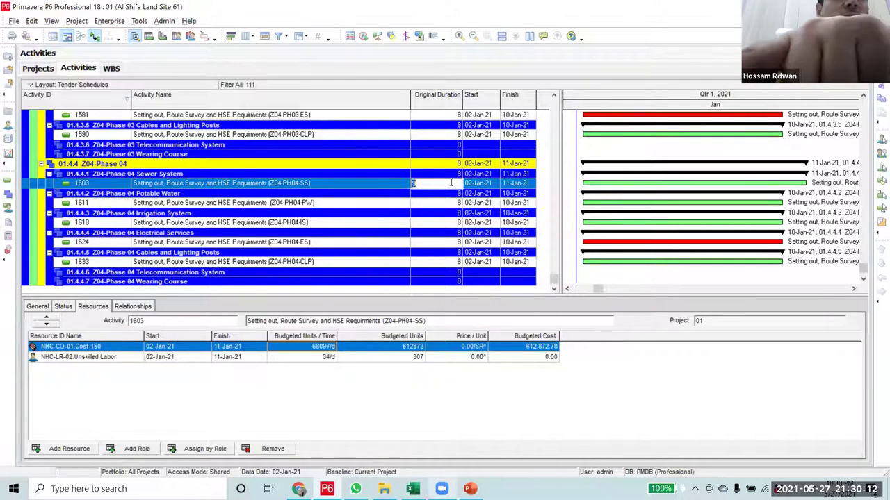
type("10")
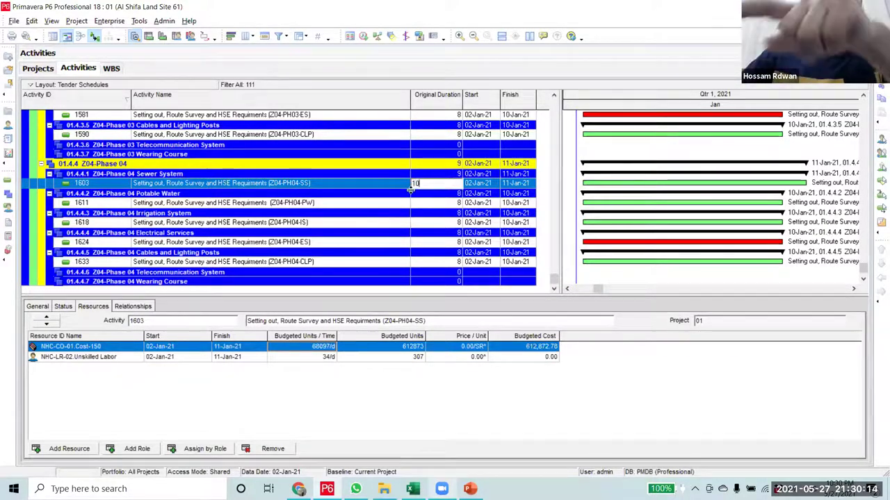
left_click(402, 183)
left_click(446, 182)
scroll(449, 214, "up", 1)
left_click(449, 212)
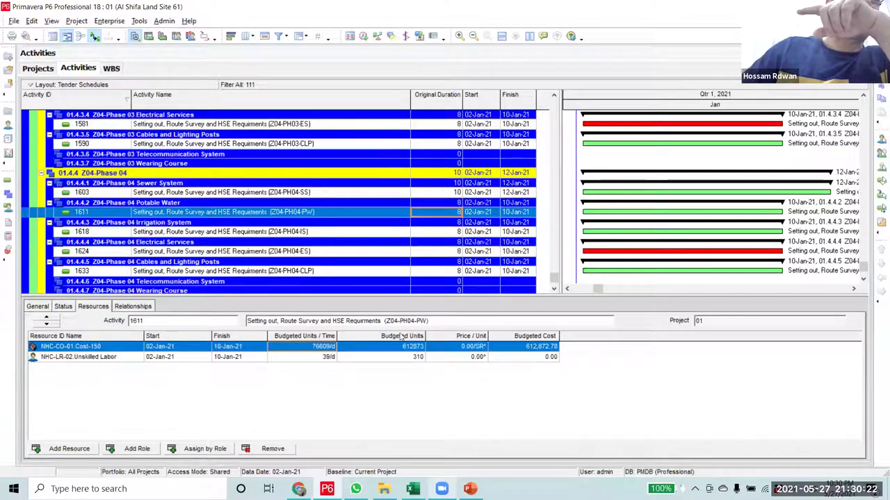
left_click(456, 233)
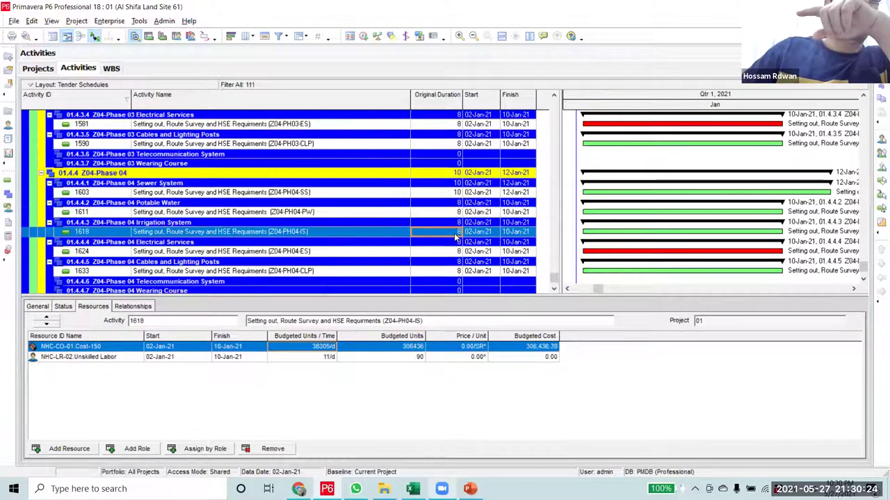
scroll(454, 237, "down", 1)
left_click(441, 243)
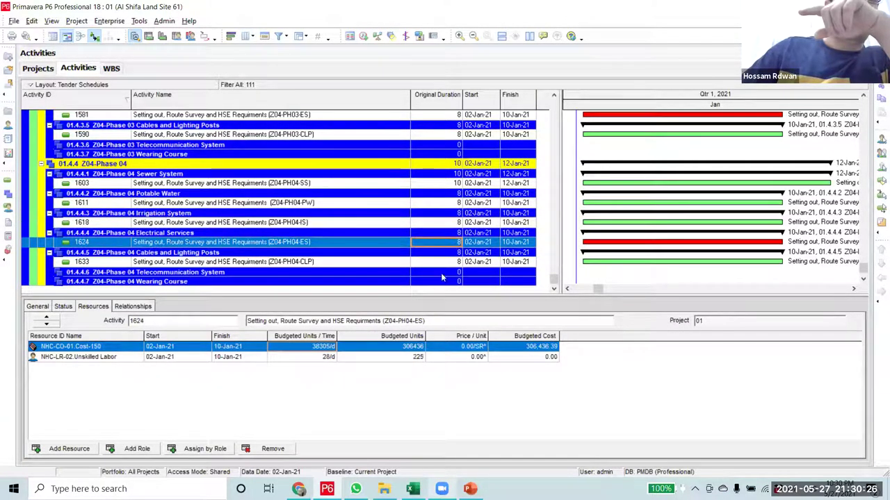
left_click(449, 262)
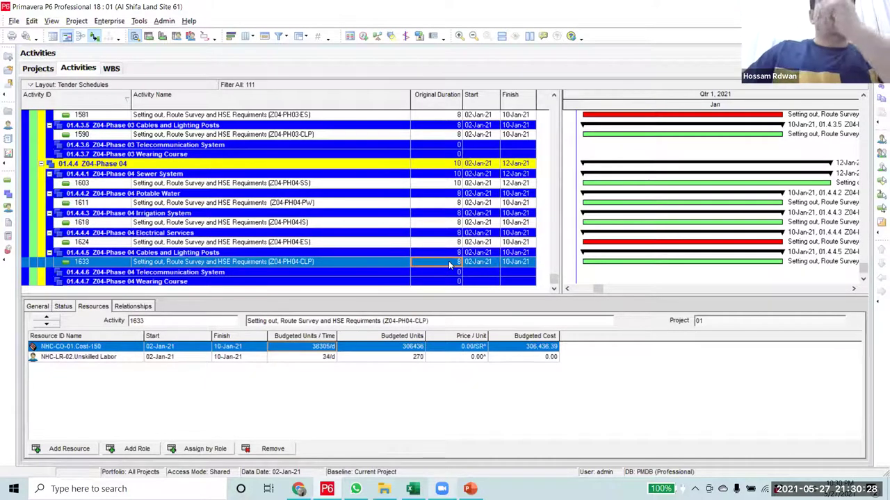
left_click(449, 224)
scroll(432, 188, "up", 3)
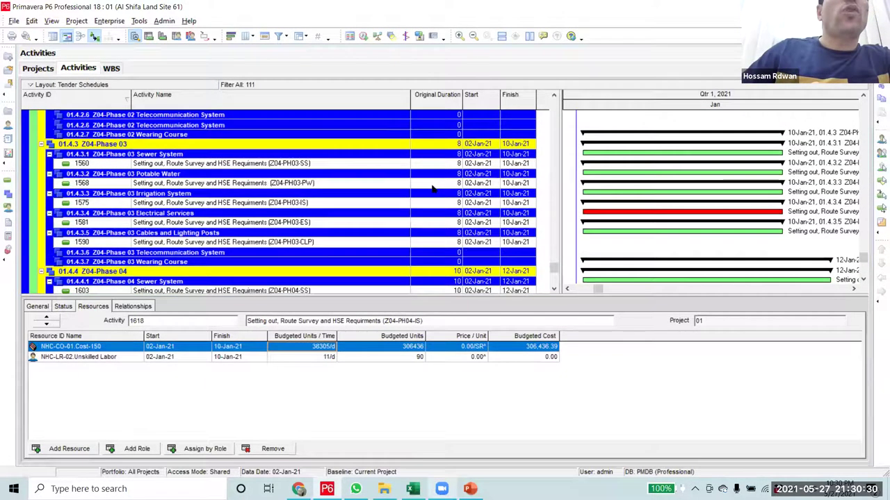
scroll(432, 188, "up", 1)
left_click(432, 192)
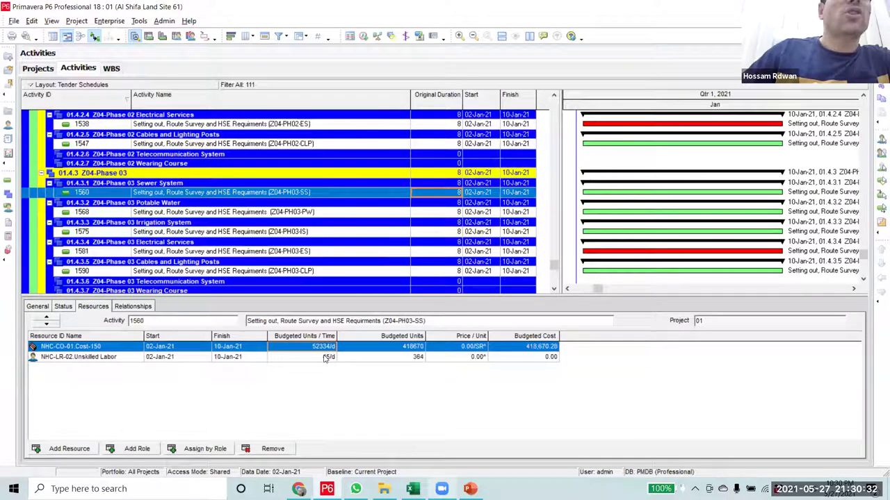
left_click(450, 213)
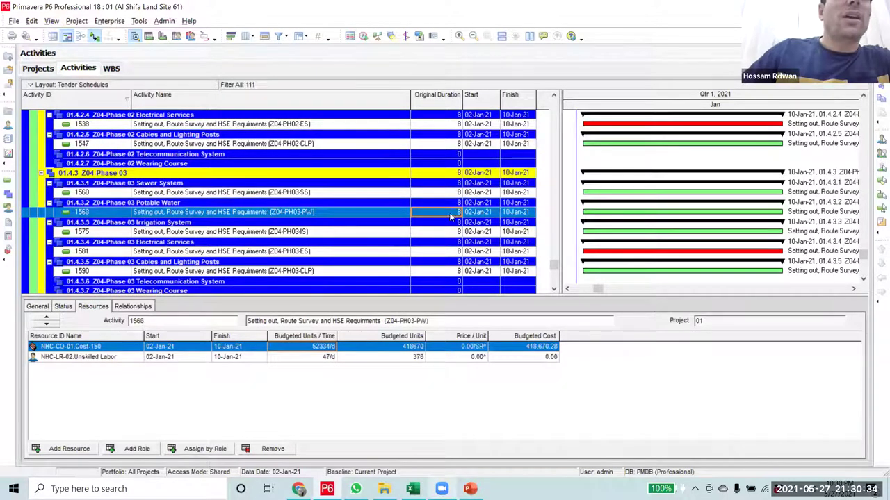
scroll(447, 172, "up", 4)
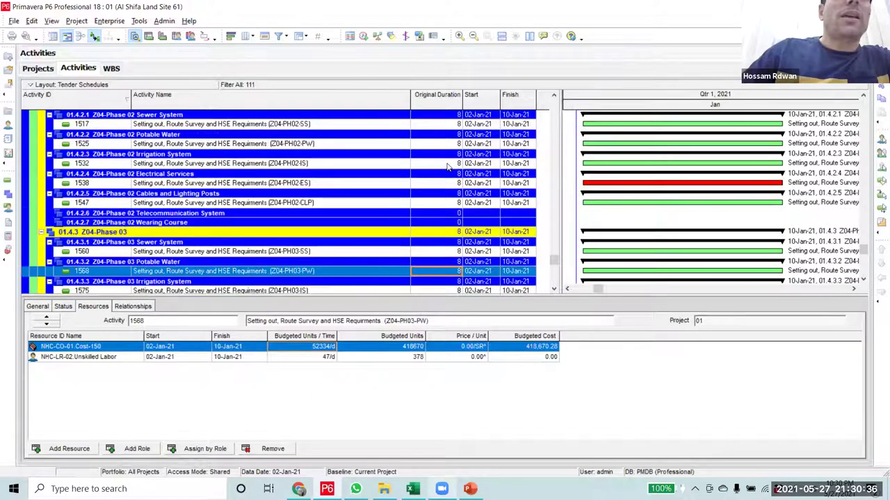
left_click(439, 194)
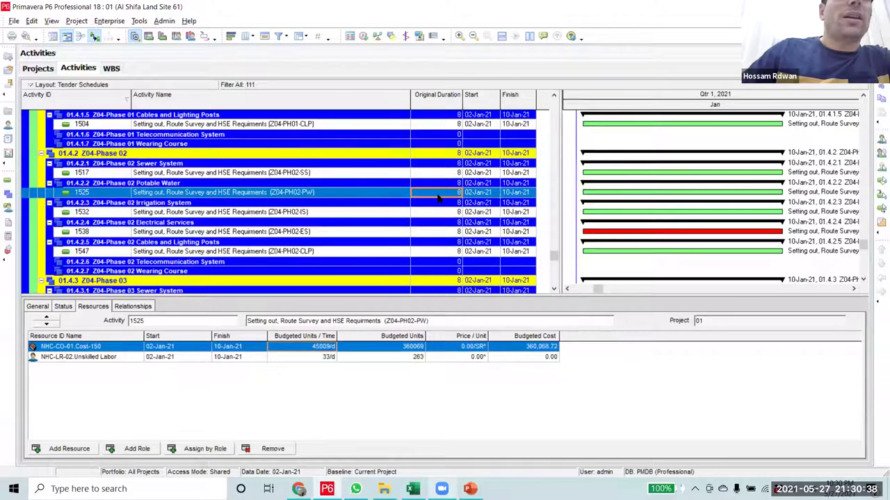
left_click(448, 173)
scroll(448, 193, "up", 2)
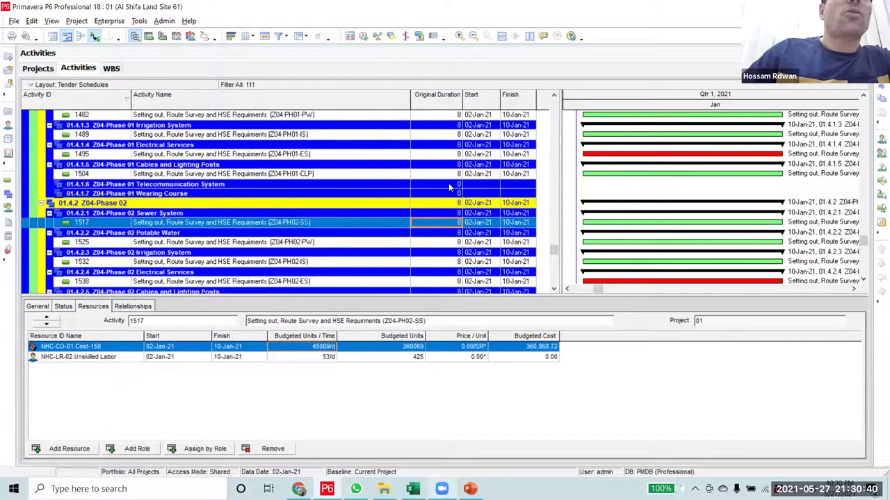
left_click(448, 173)
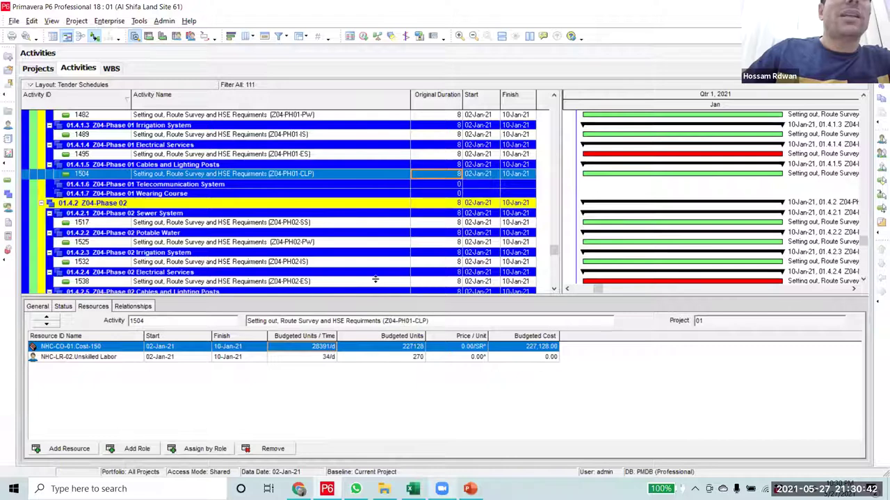
scroll(444, 209, "up", 3)
left_click(443, 217)
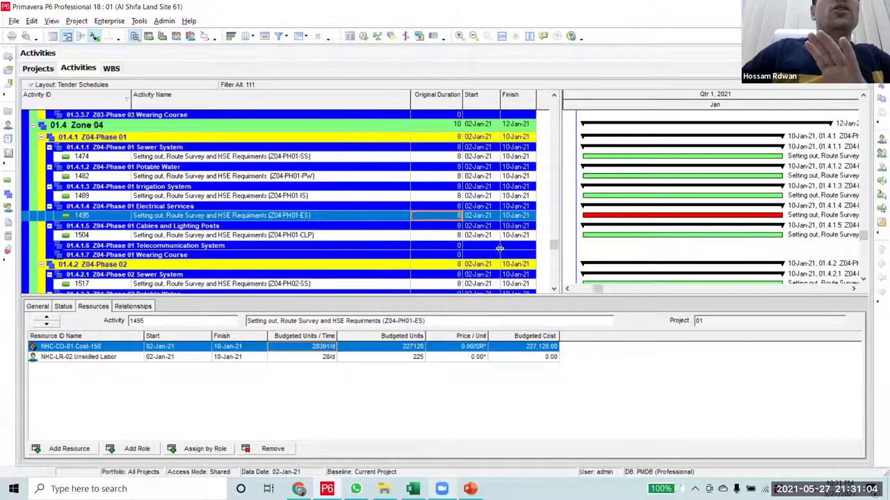
- Compare the resource units of activities 1001 and 1009, then bring up the Filters dialog
scroll(467, 161, "up", 5)
scroll(469, 161, "up", 10)
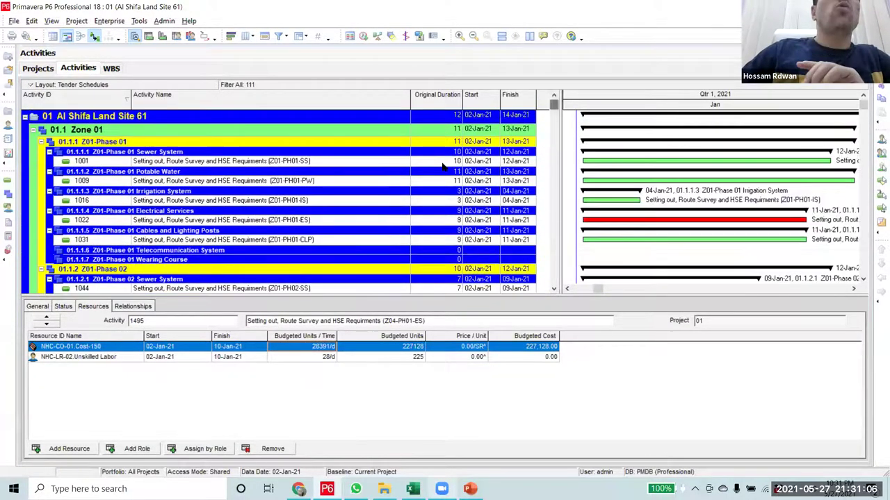
left_click(437, 162)
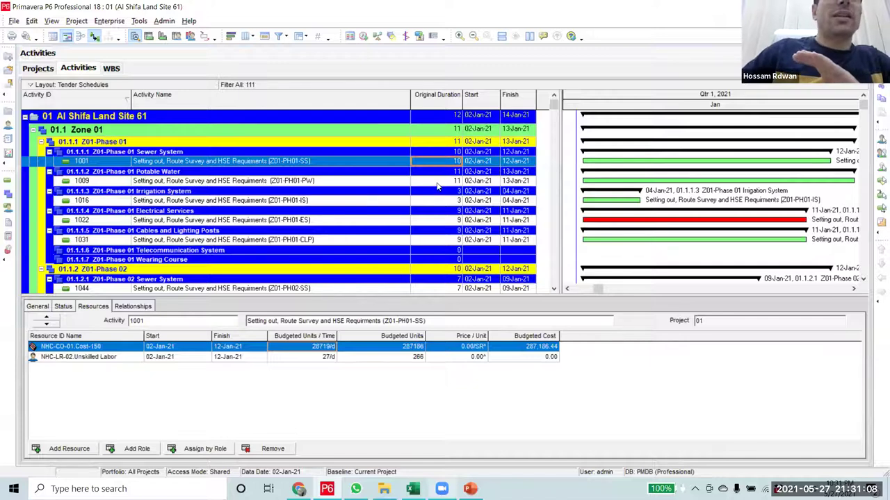
left_click(438, 183)
left_click(444, 160)
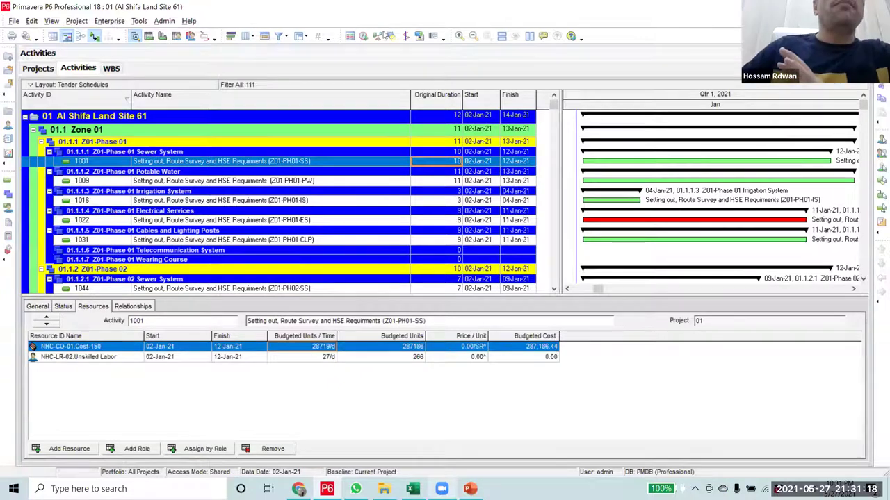
left_click(439, 182)
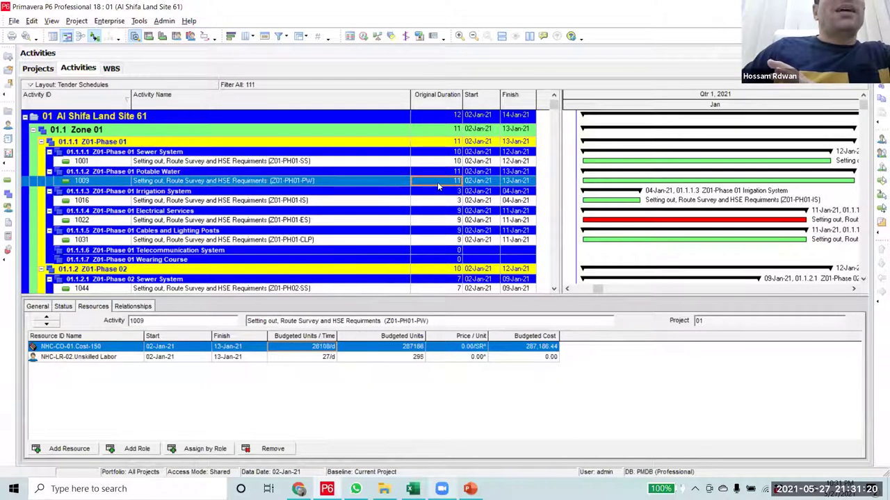
left_click(280, 38)
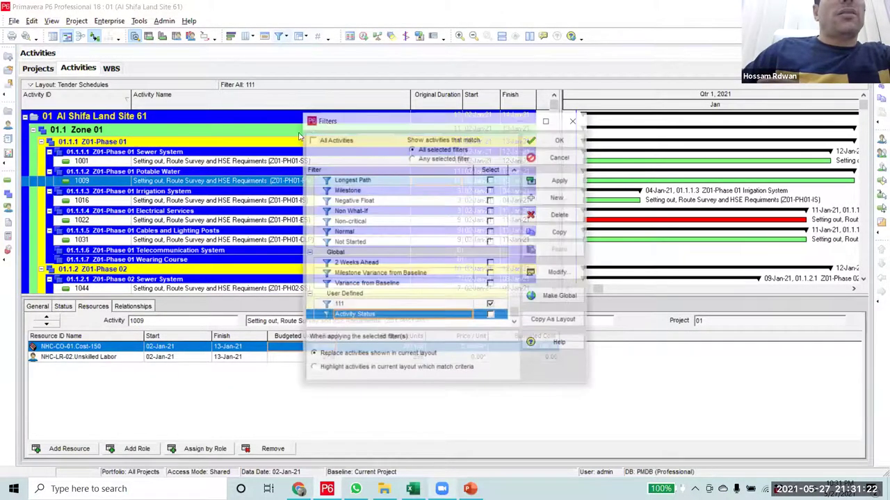
- Apply All Activities and view the resources of activities 1001 and 1002
left_click(560, 139)
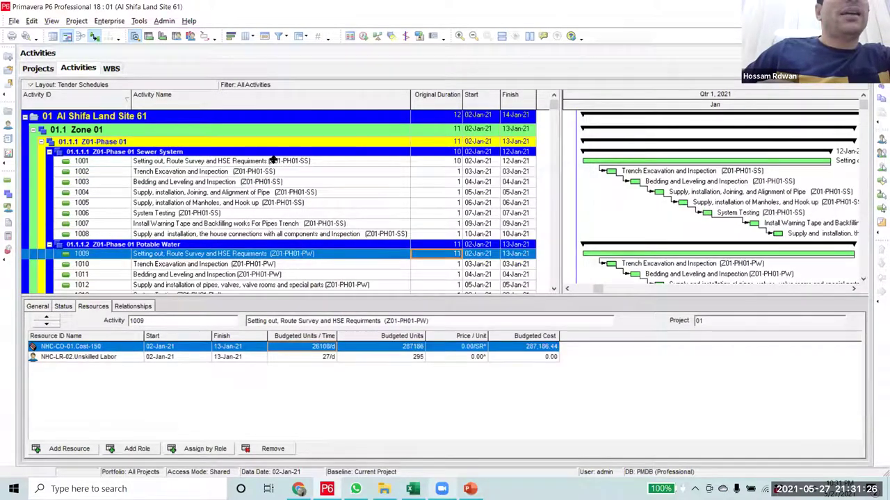
left_click(273, 161)
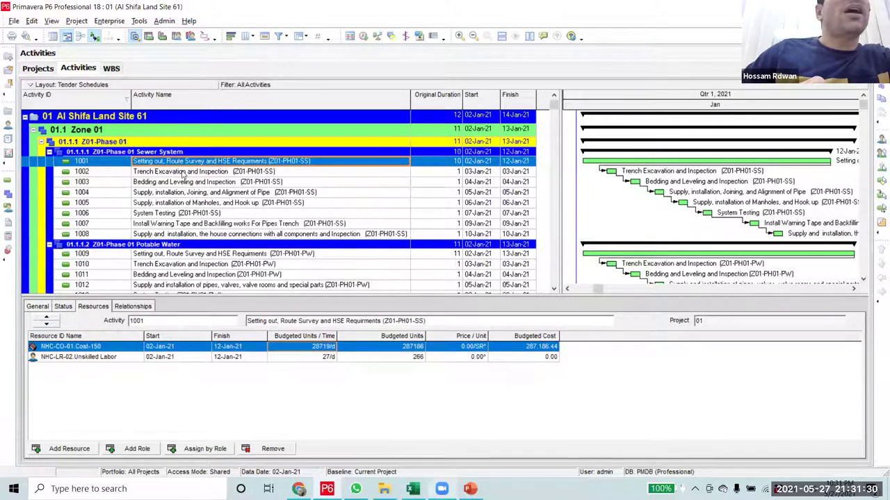
left_click(185, 172)
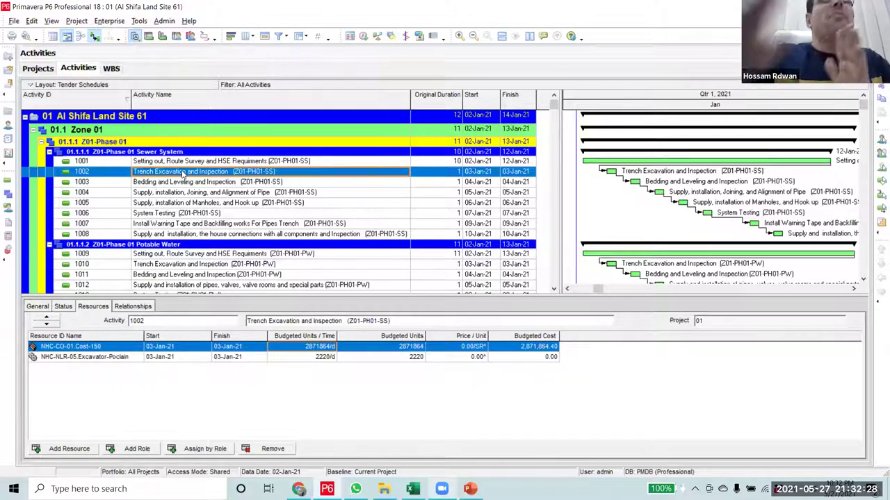
- Compare 1001 and 1002 resources, copy 'Trench Excavation and Inspection', and reopen Filters
left_click(187, 162)
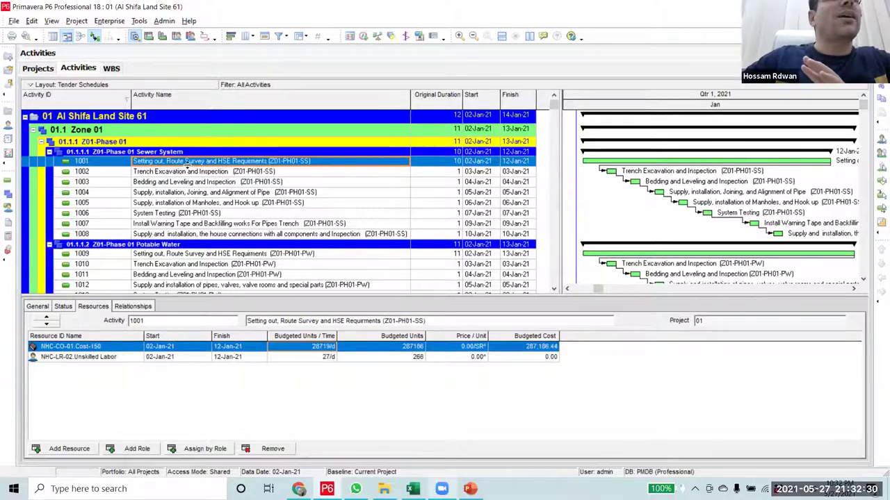
left_click(182, 173)
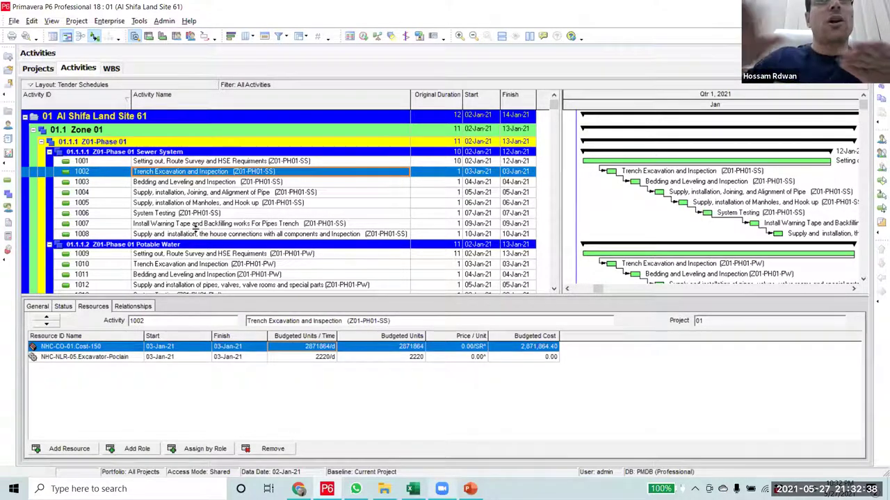
left_click(199, 163)
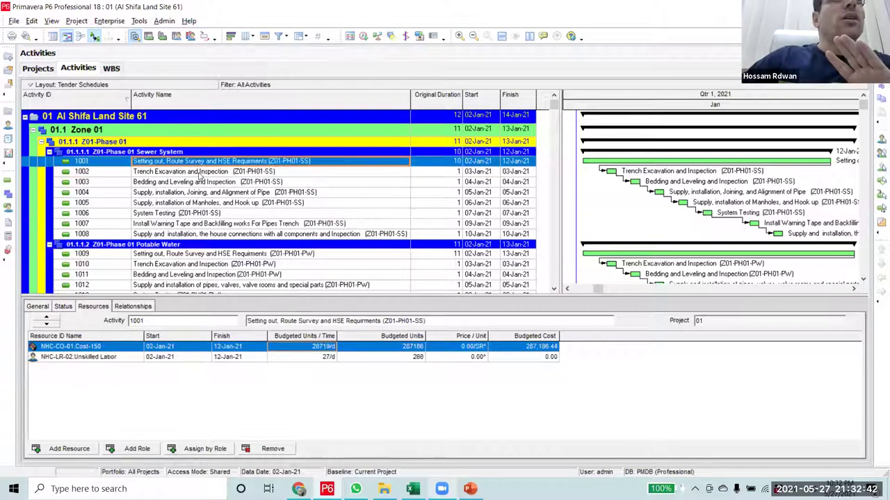
left_click(199, 174)
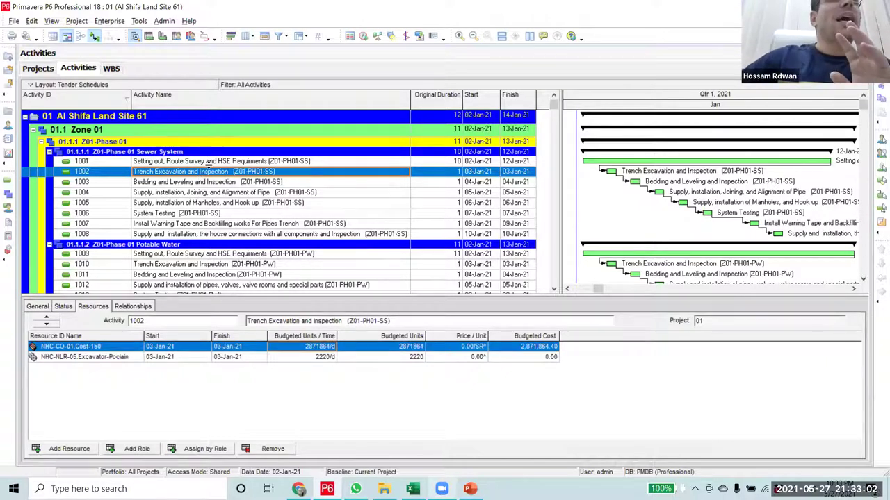
left_click(208, 162)
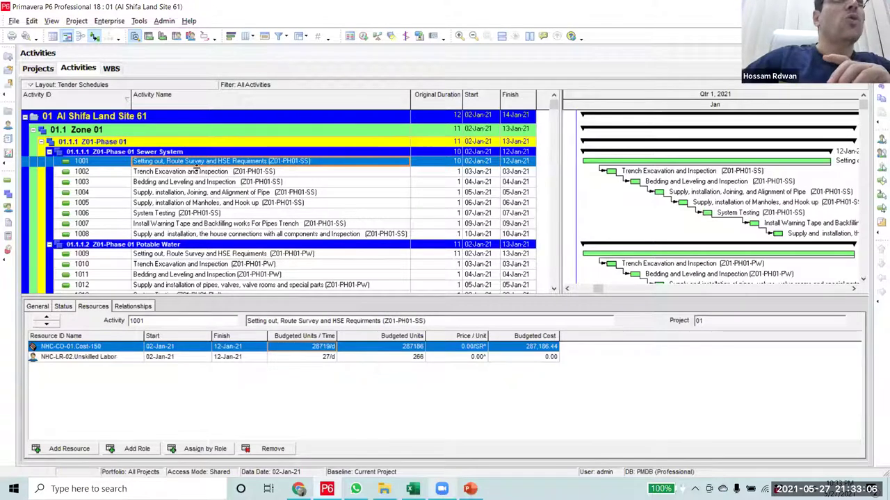
left_click_drag(183, 176, 229, 173)
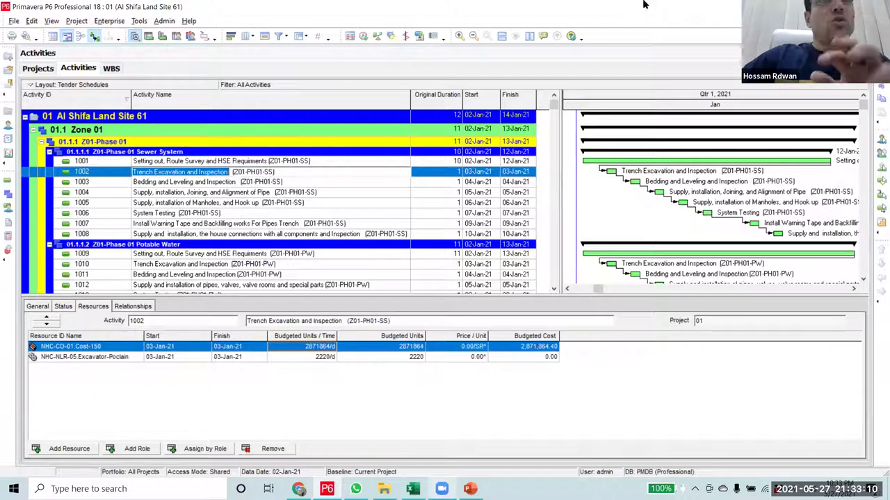
left_click(279, 35)
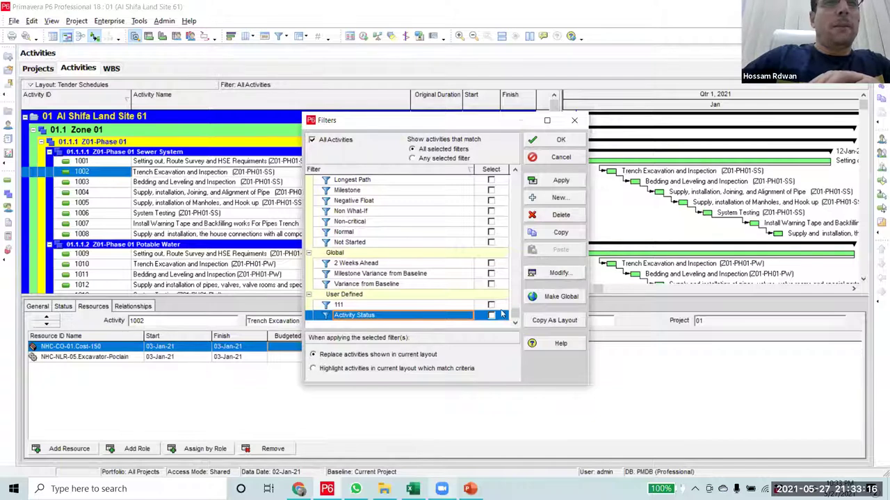
- Change filter 111's name value from Setting out to 'Trench Excavation and Inspection' and apply it
left_click(426, 306)
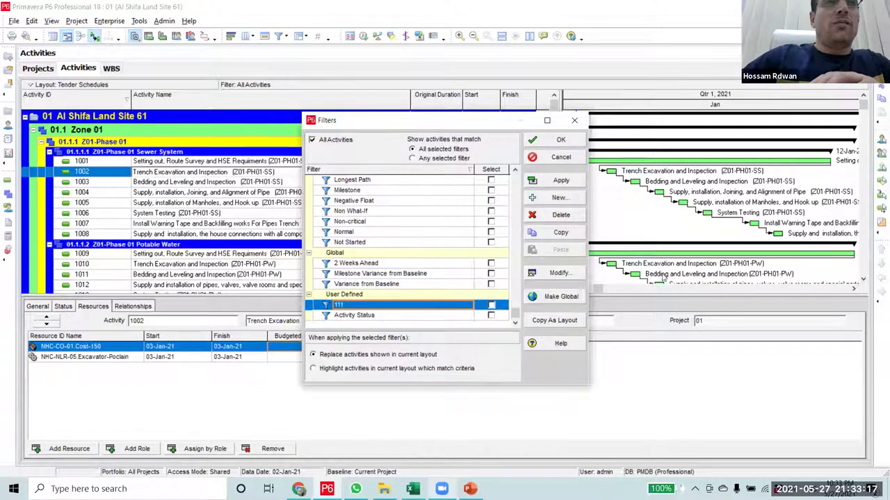
left_click(561, 272)
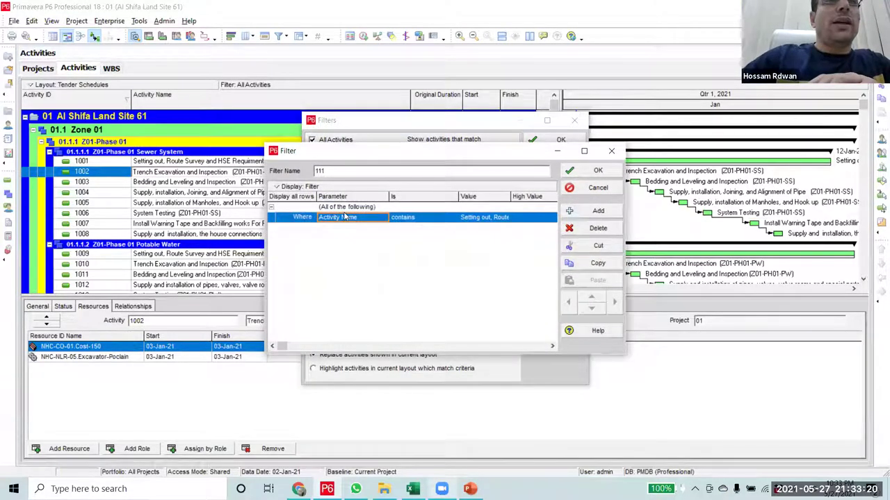
left_click(507, 219)
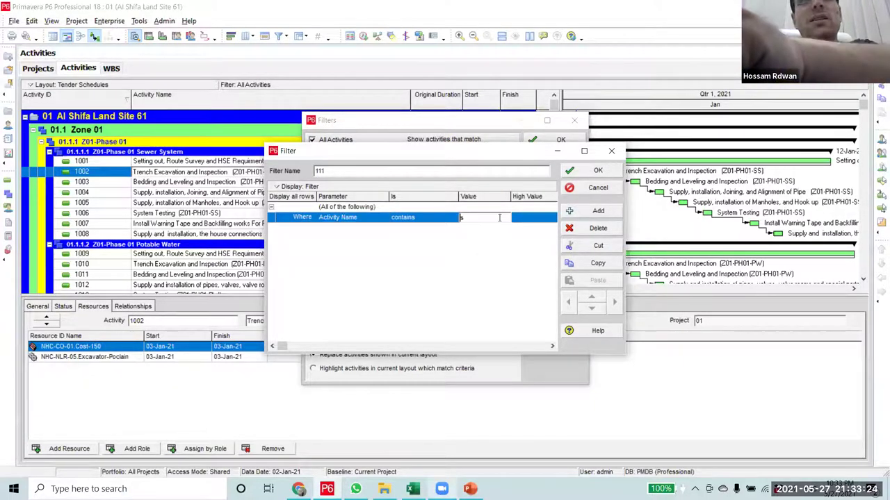
key("BackSpace")
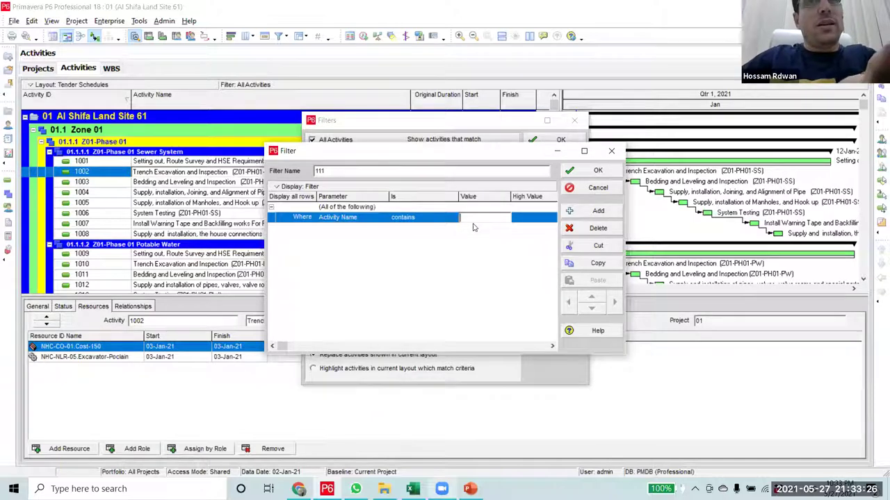
key("ctrl+v")
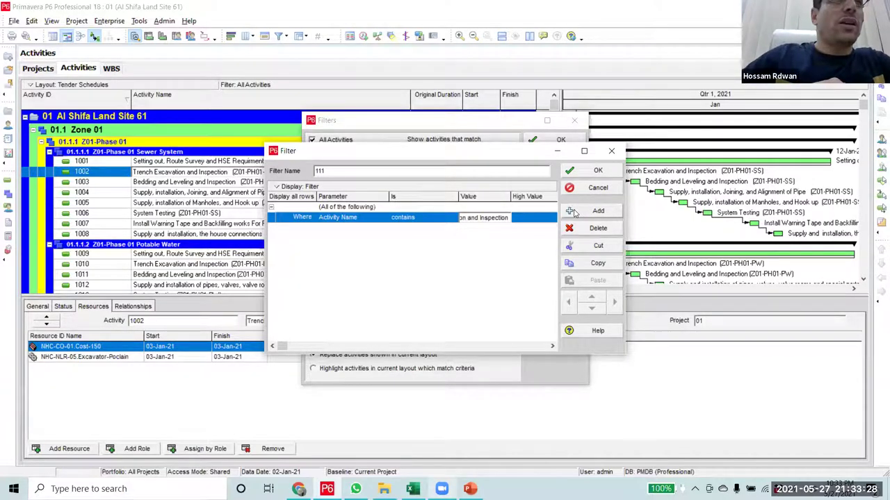
left_click(598, 171)
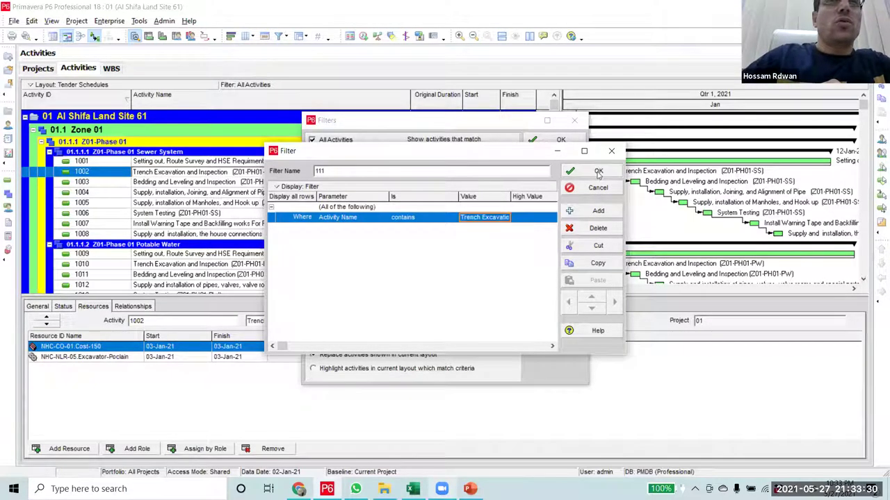
left_click(558, 181)
left_click(560, 140)
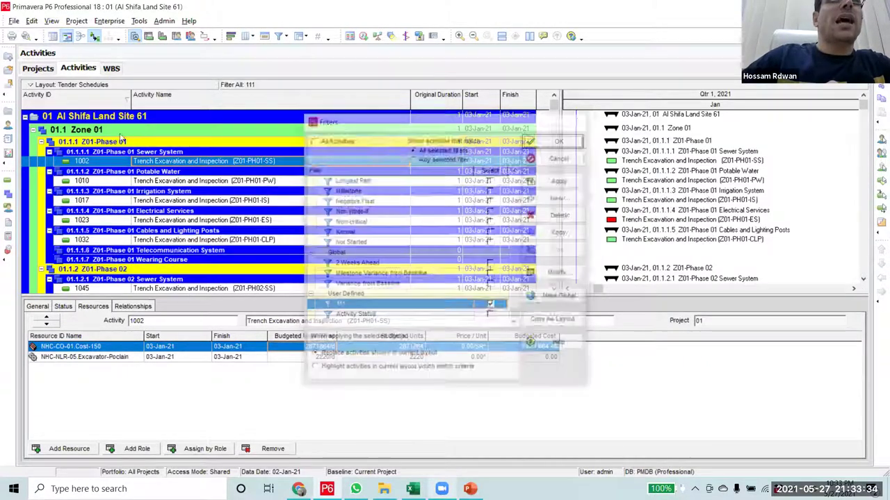
left_click(233, 181)
left_click(236, 162)
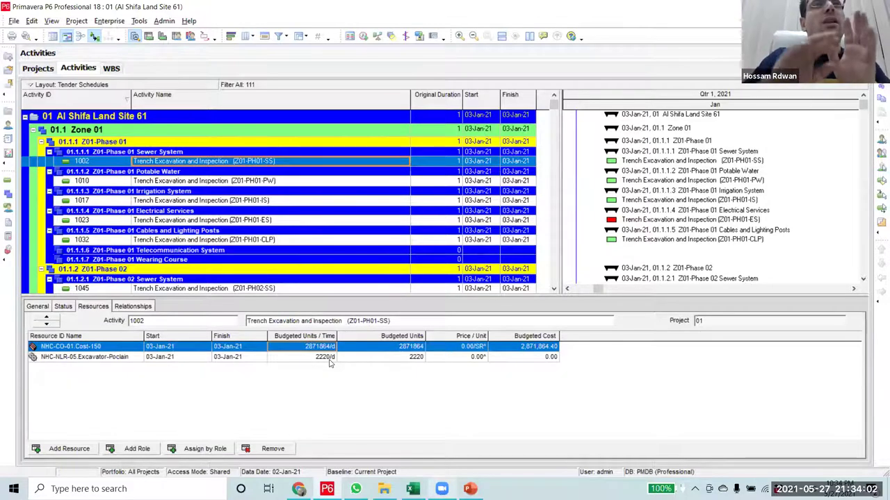
left_click(280, 181)
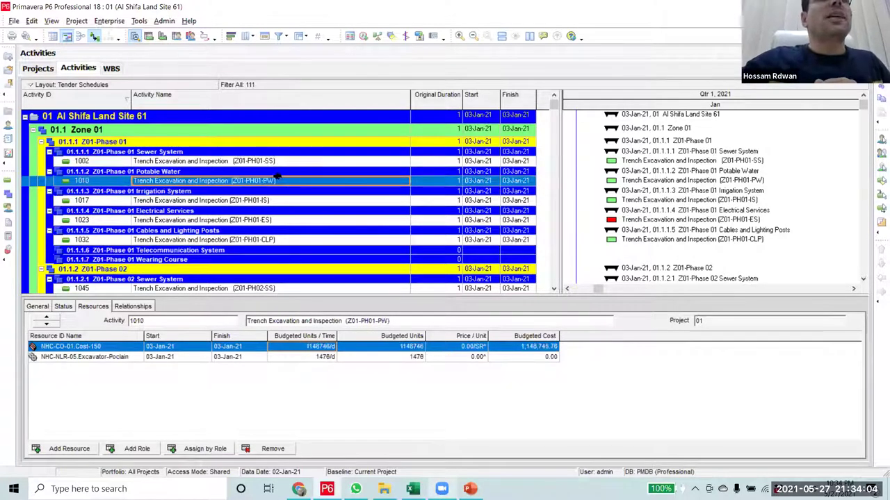
left_click(284, 162)
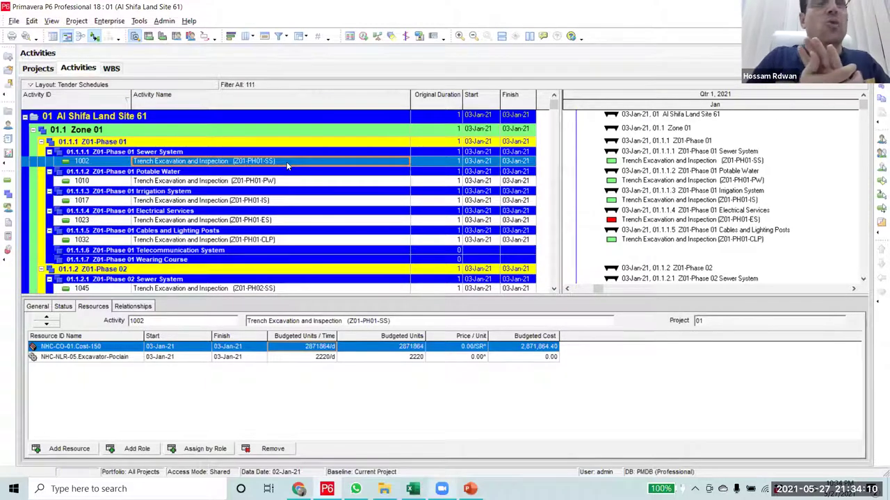
left_click(323, 357)
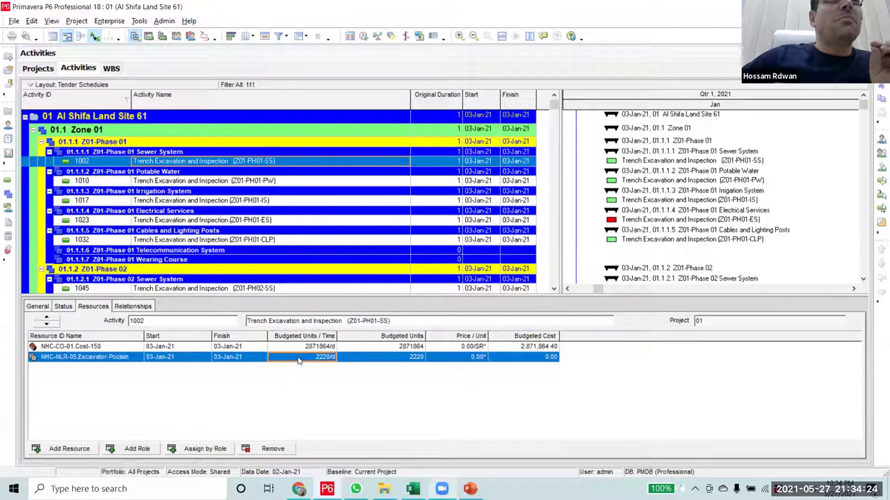
left_click(455, 162)
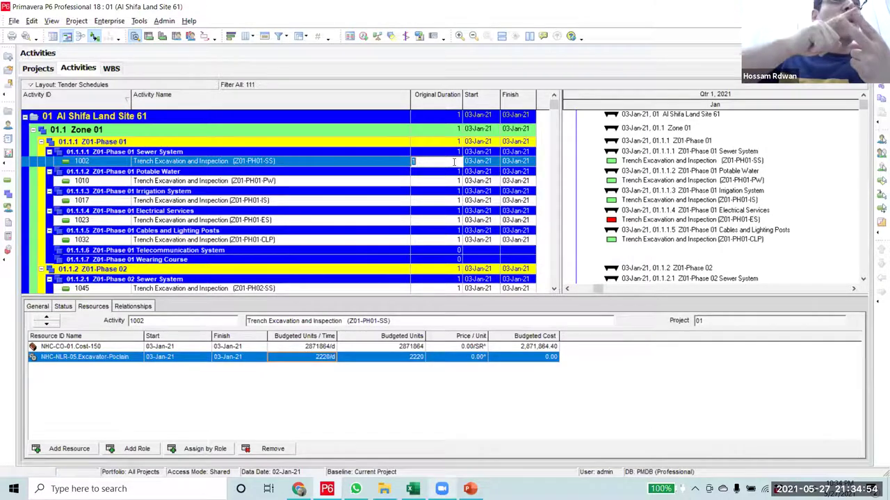
- Set activity 1002's Original Duration to 44 days
type("44")
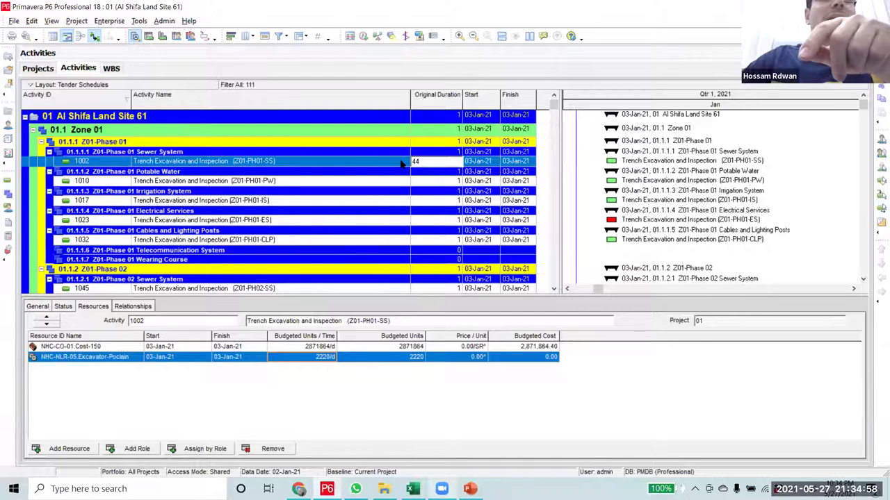
key("Return")
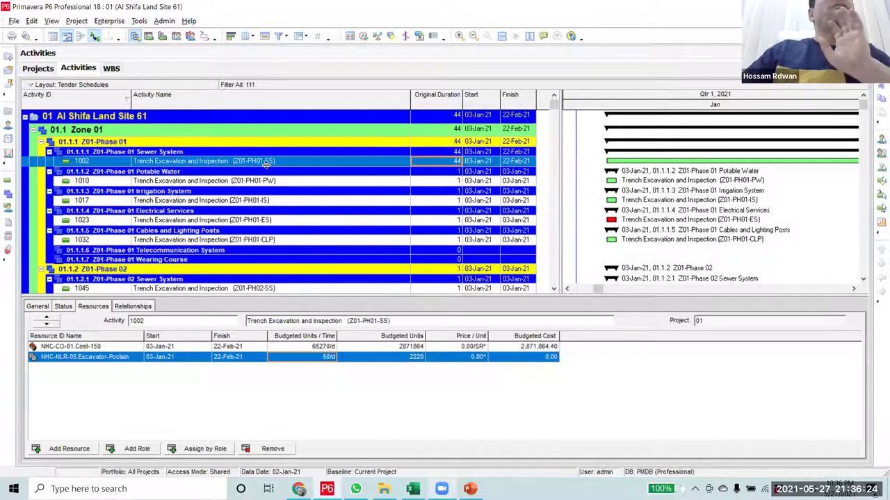
- Set Potable Water activity 1010's Original Duration to 44 days, checking its excavator units per day
left_click(445, 183)
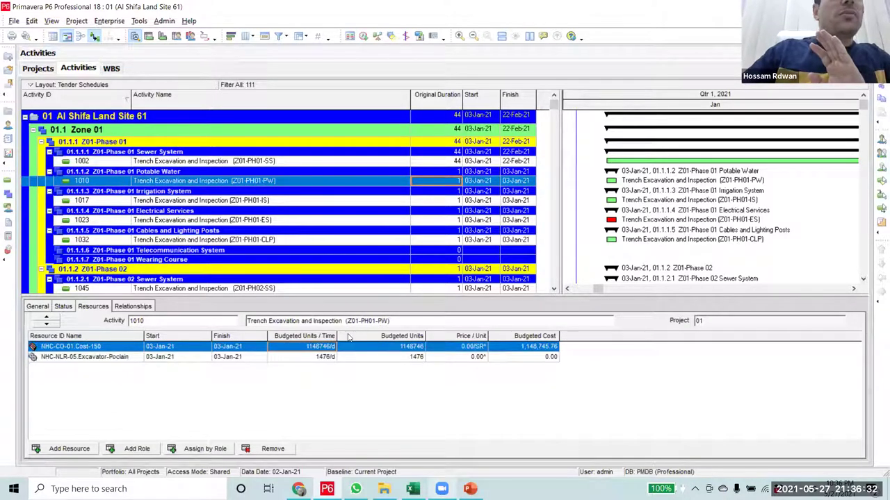
left_click(319, 357)
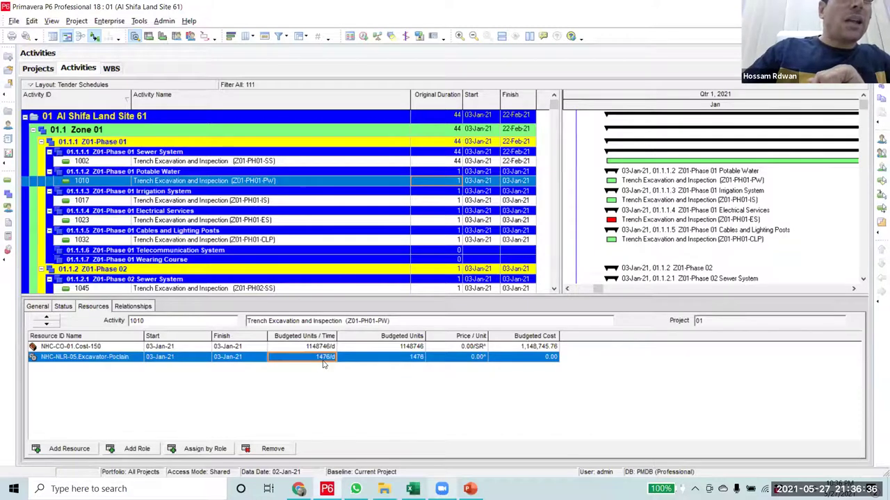
left_click(449, 181)
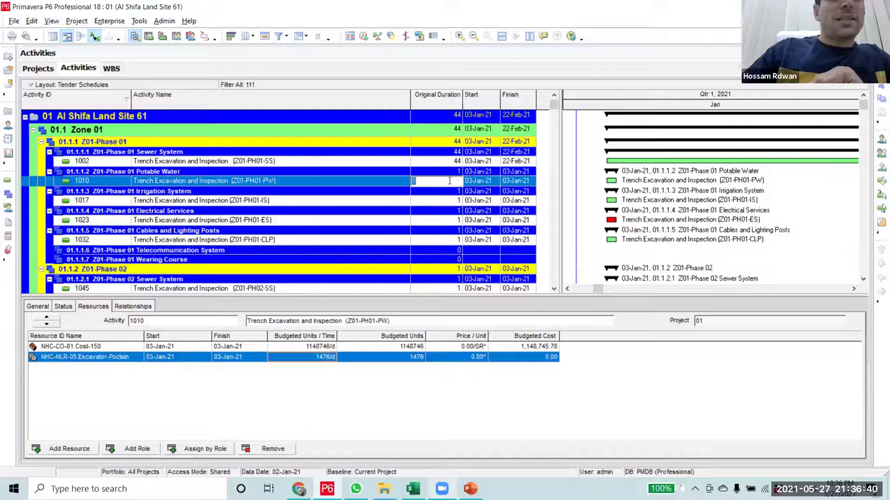
left_click(443, 162)
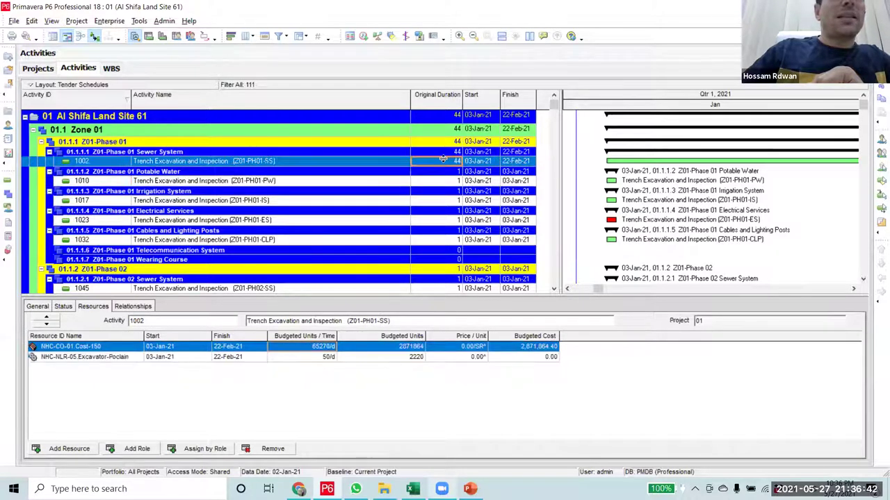
left_click(441, 180)
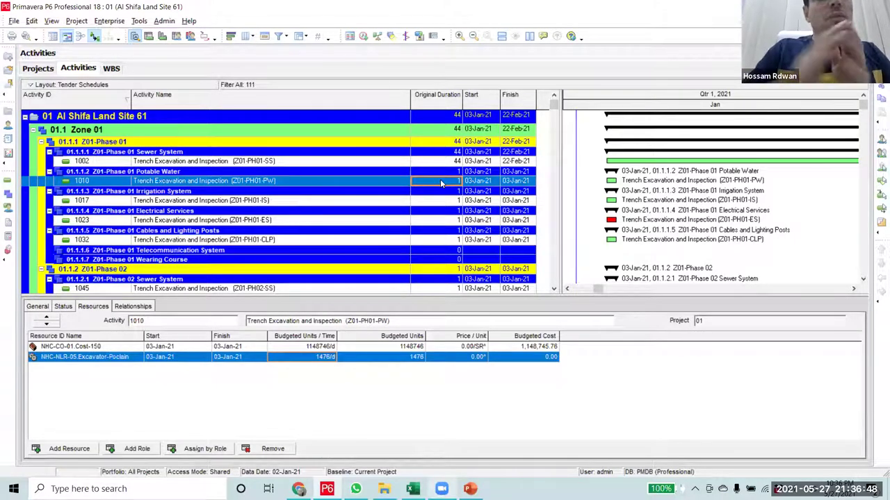
type("44")
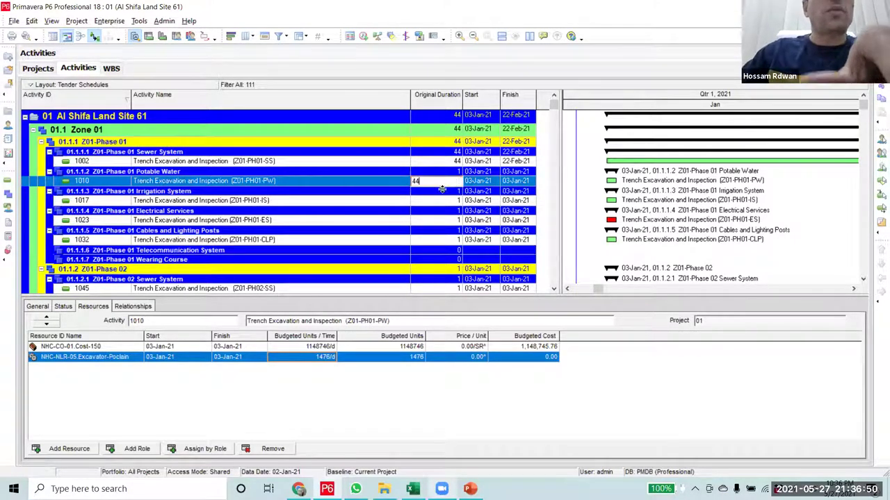
key("Return")
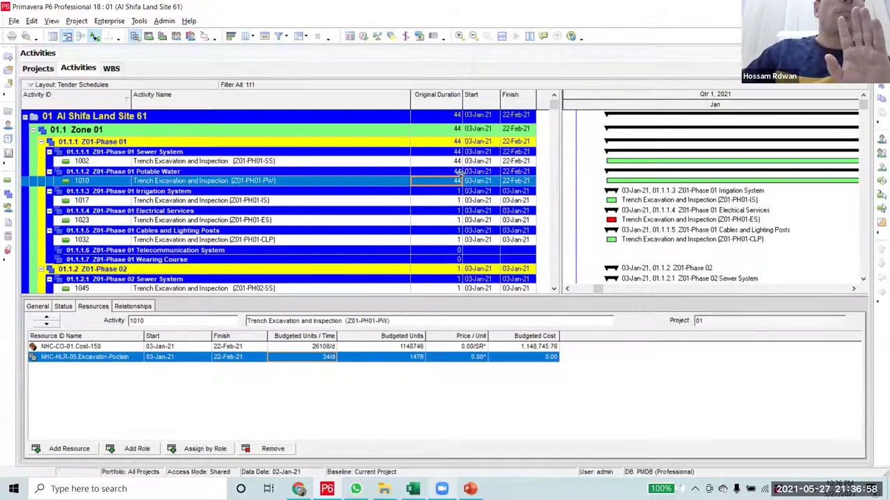
left_click(445, 202)
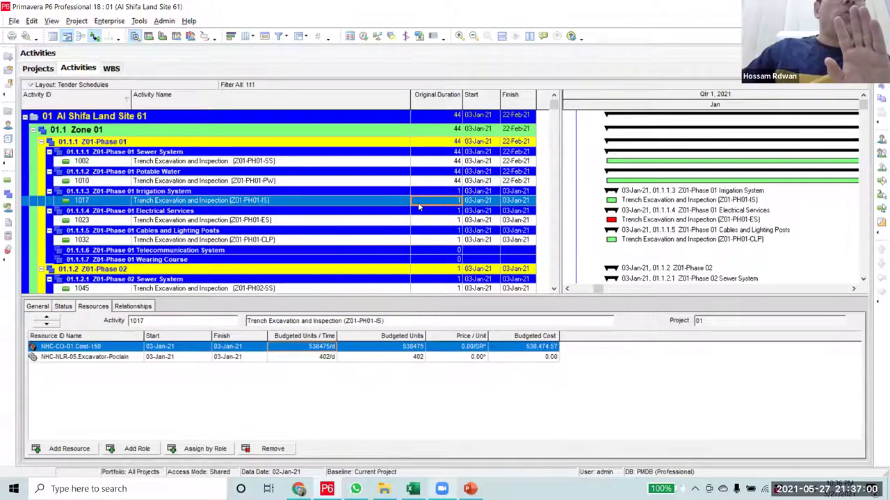
- Give Irrigation activity 1017 a 44-day duration, comparing its rates with activities 1002 and 1010
left_click(257, 162)
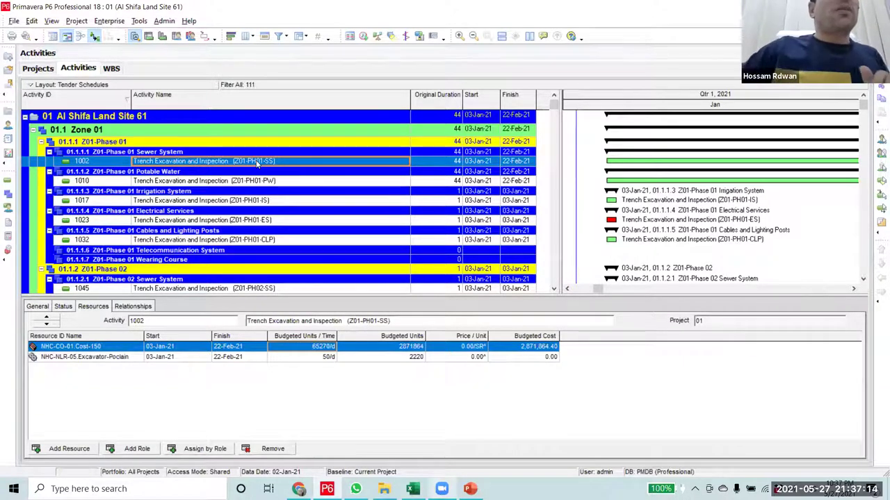
left_click(251, 182)
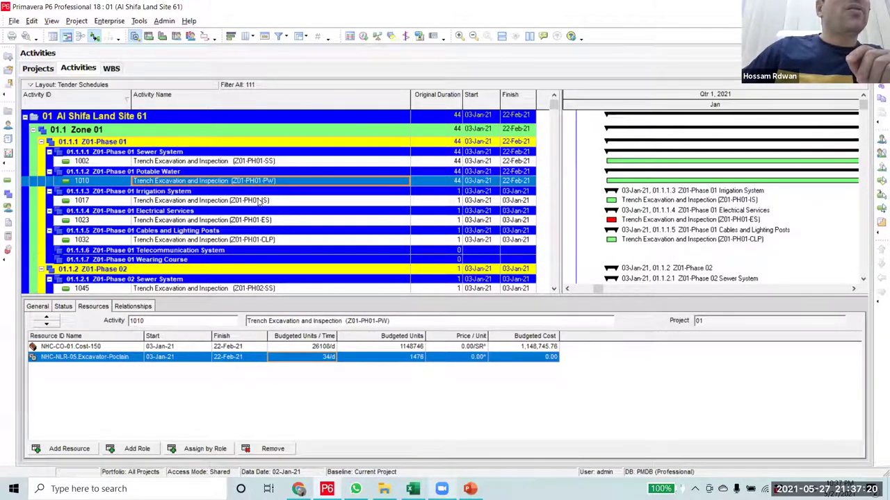
left_click(259, 201)
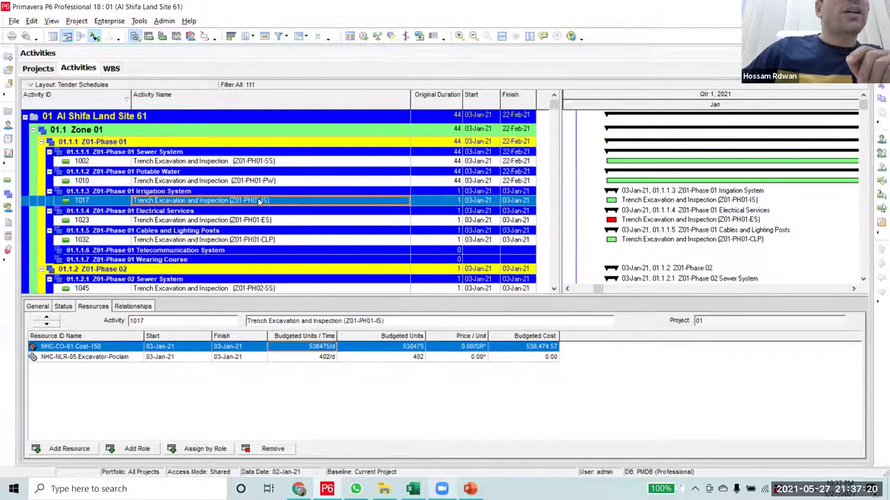
left_click(448, 201)
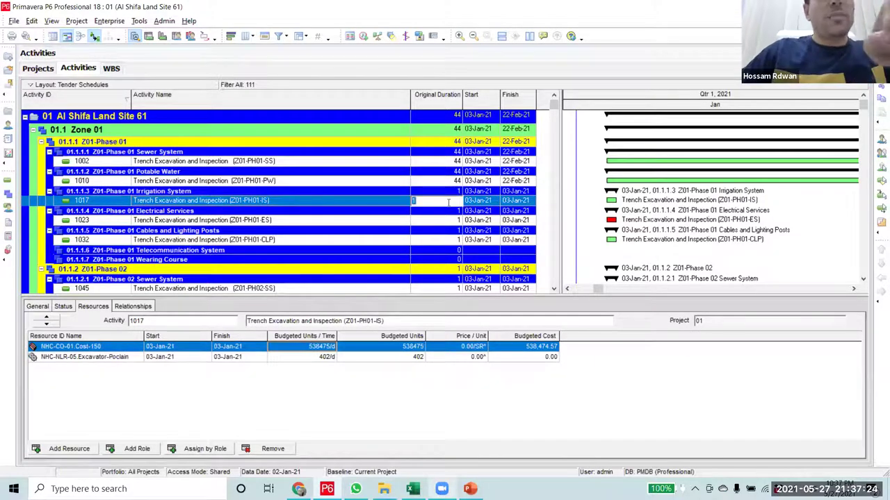
type("44")
left_click(395, 200)
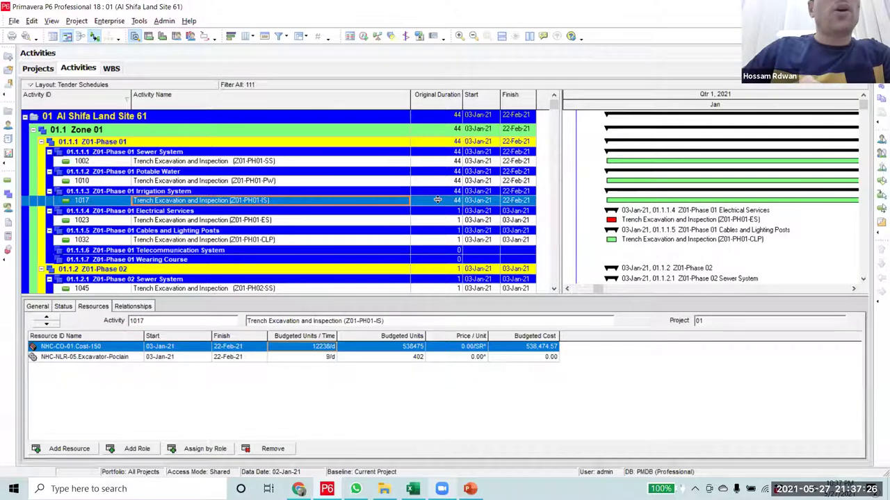
left_click(440, 201)
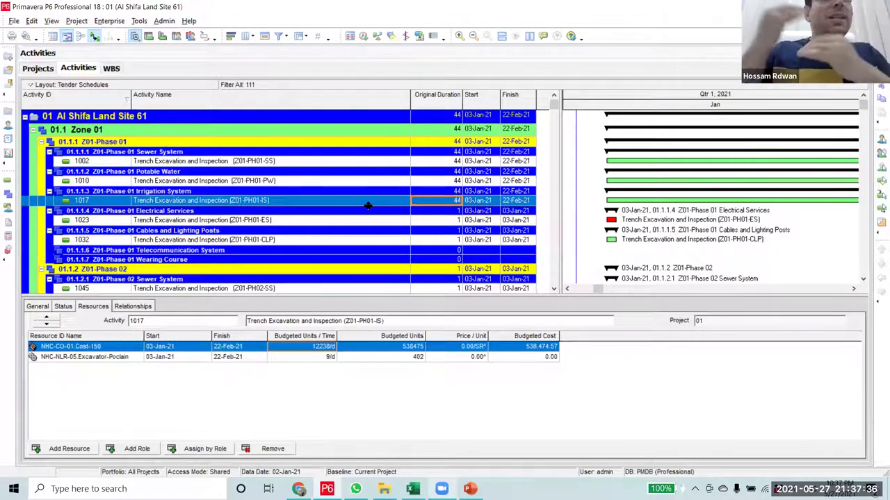
left_click(436, 161)
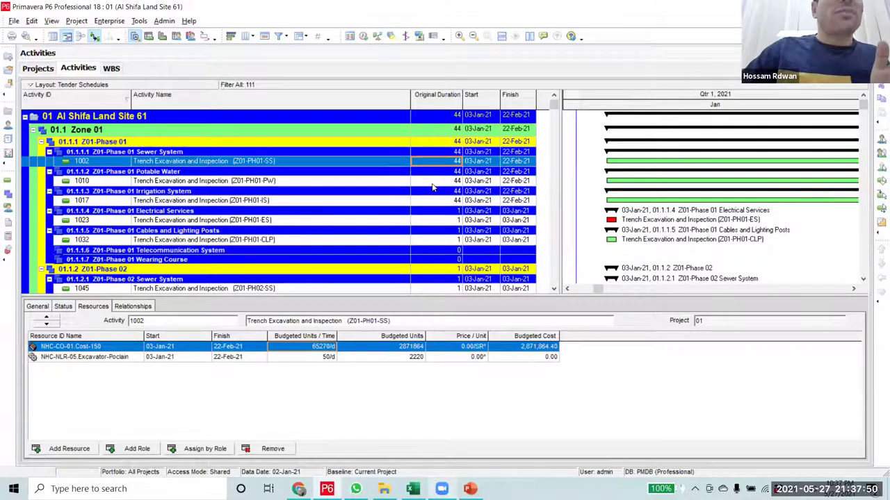
left_click(432, 182)
- Set Electrical Services trench activity 1023's Original Duration to 44 days
left_click(436, 200)
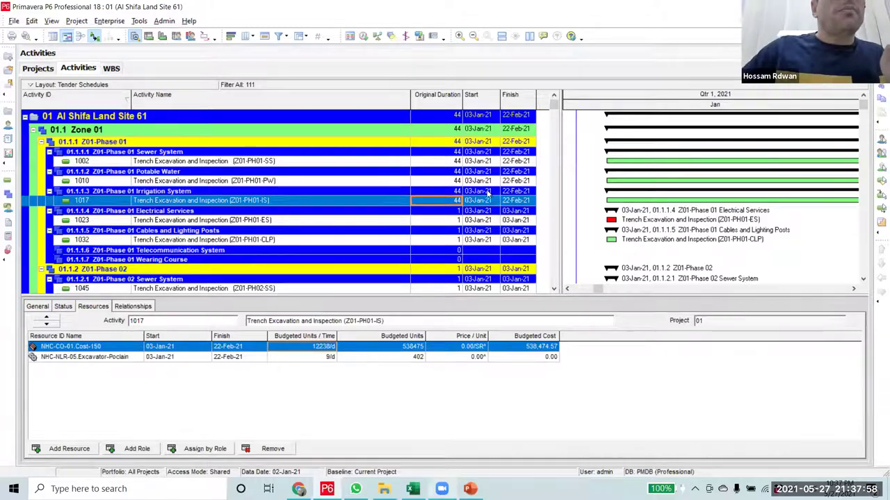
left_click(451, 221)
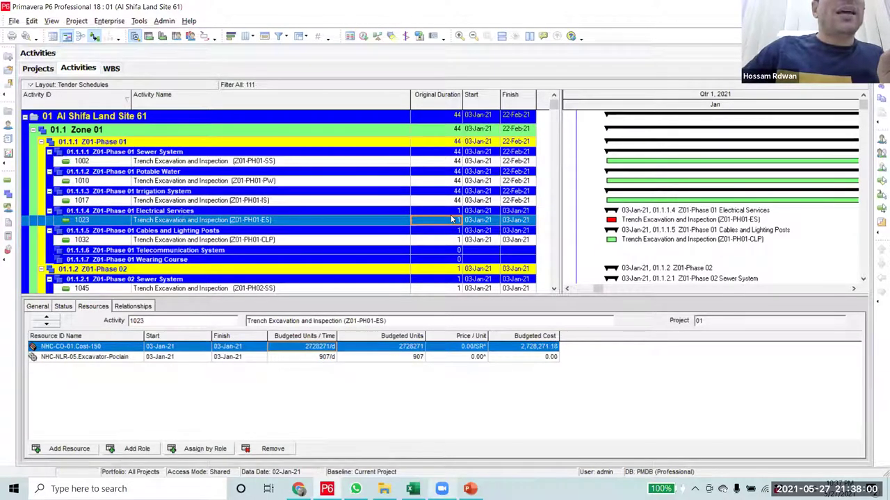
left_click(451, 201)
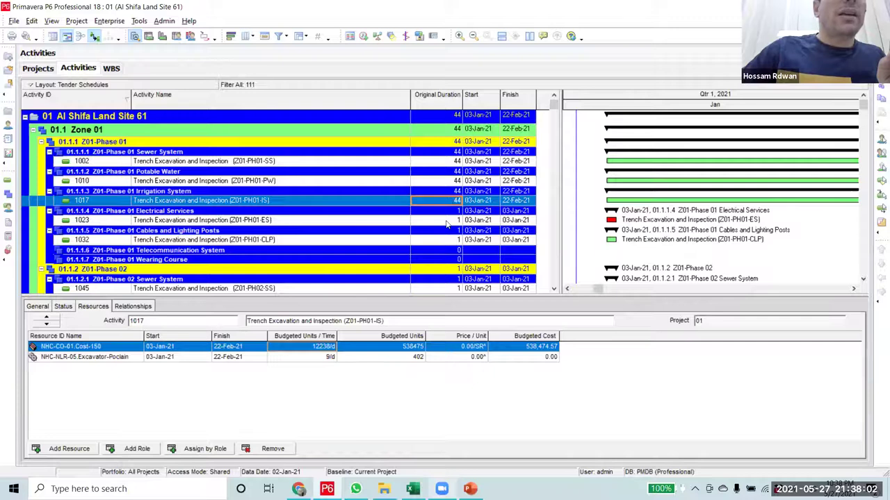
left_click(447, 221)
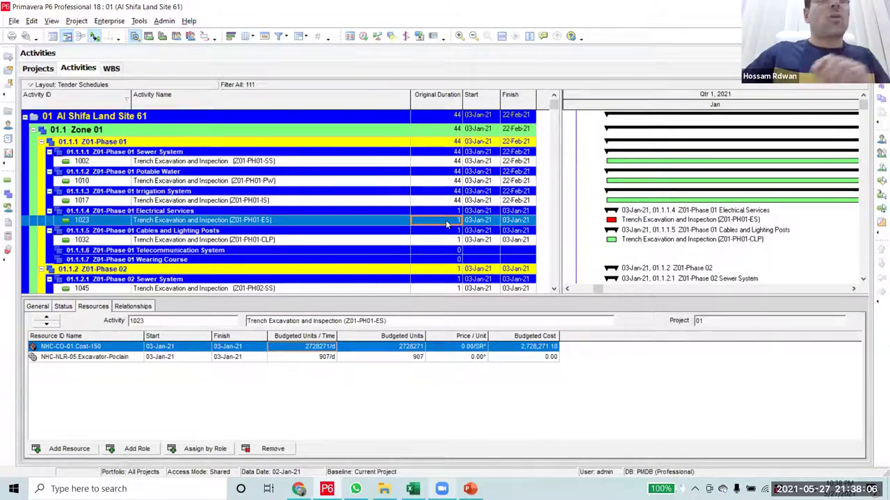
left_click(447, 221)
type("44")
left_click(402, 224)
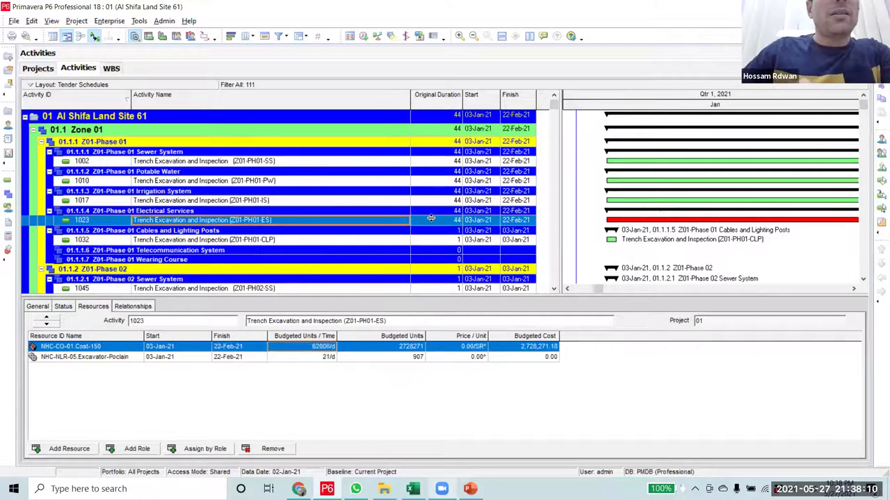
left_click(434, 221)
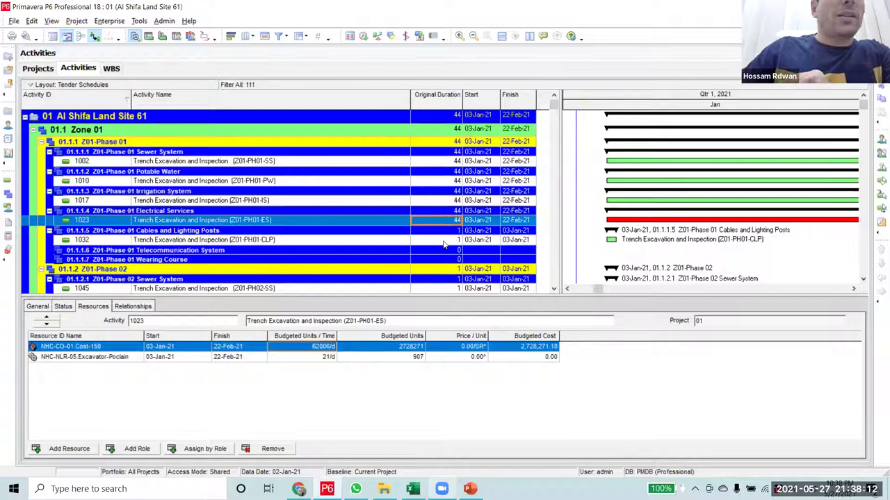
- Set trench activity 1032's Original Duration to 44 days
left_click(442, 240)
left_click(444, 240)
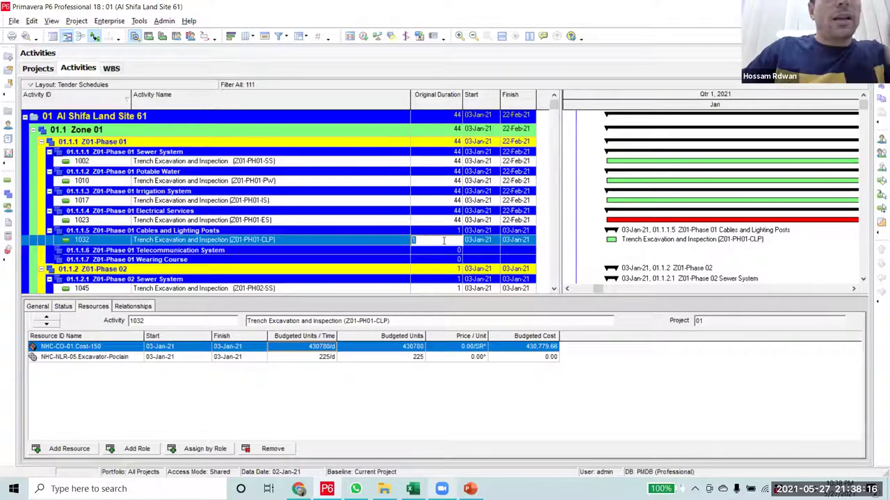
type("44")
key("Return")
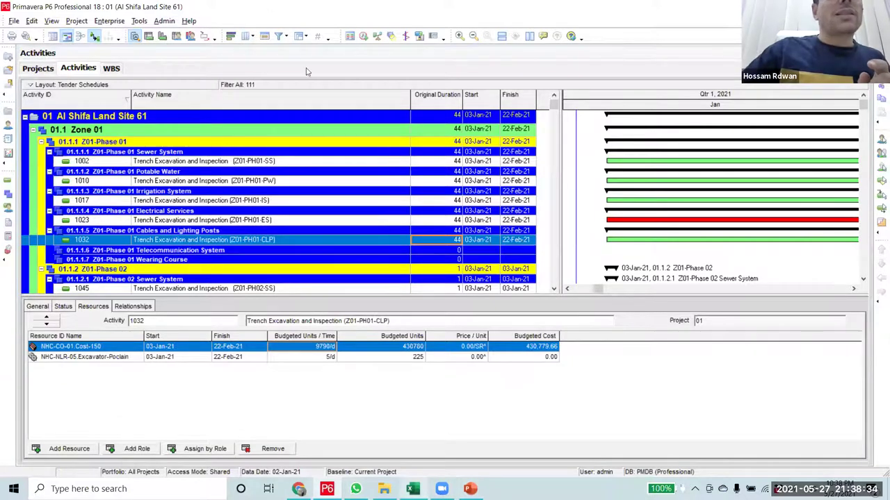
key("alt+Tab")
- Record 50, activity 1002's excavator units per day, in cell G2 of Excel's WBS sheet
left_click(388, 161)
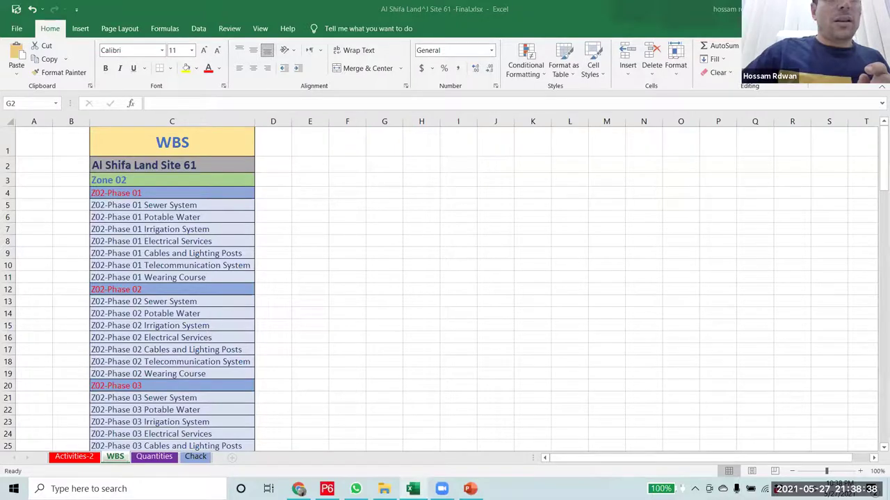
left_click(413, 489)
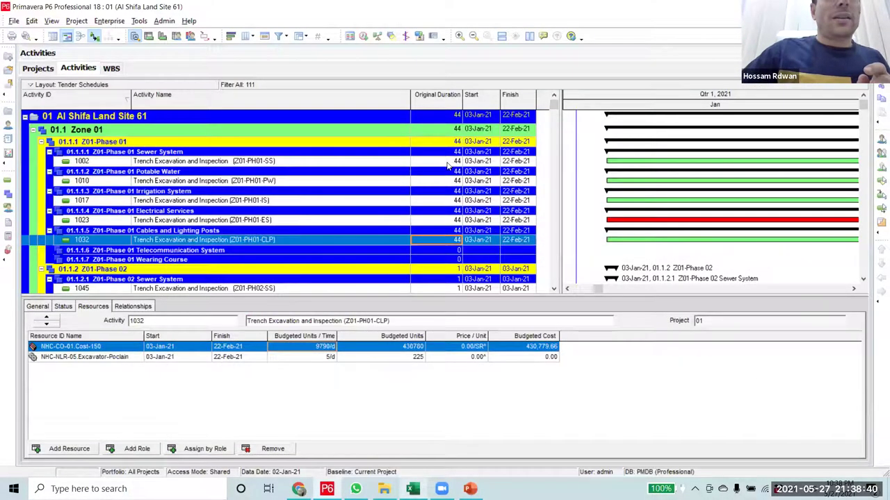
left_click(446, 162)
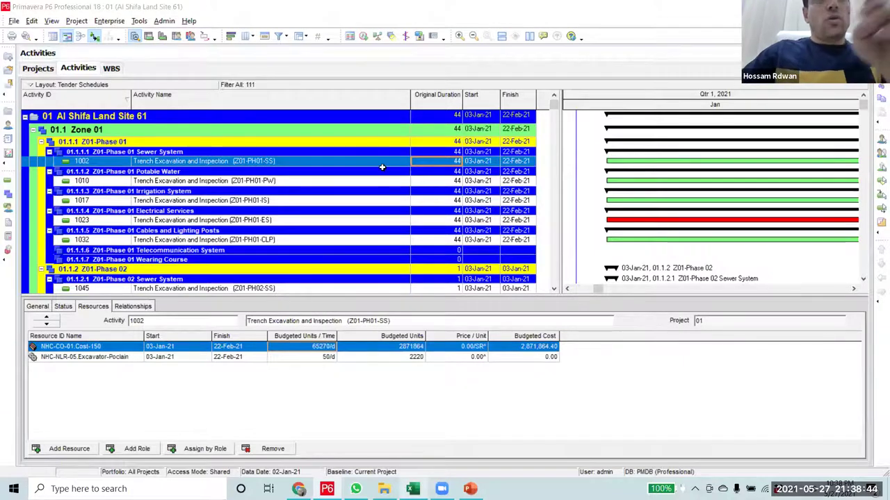
key("alt+Tab")
type("50")
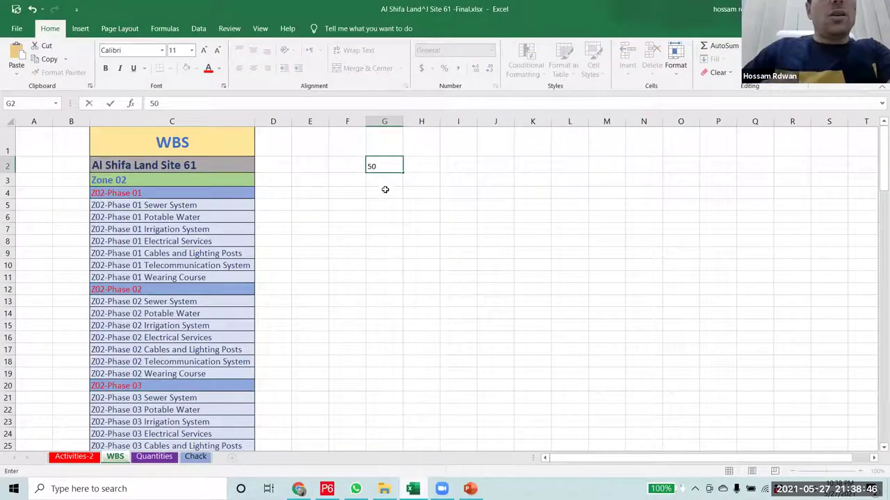
key("Return")
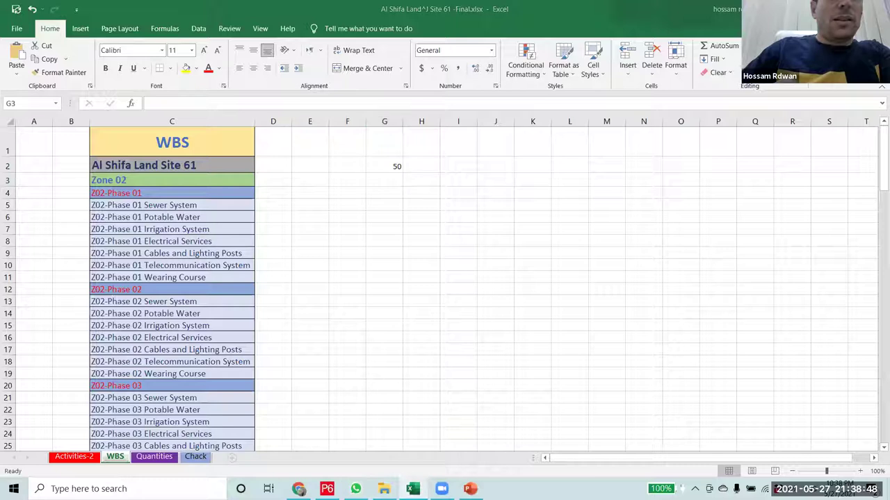
key("alt+Tab")
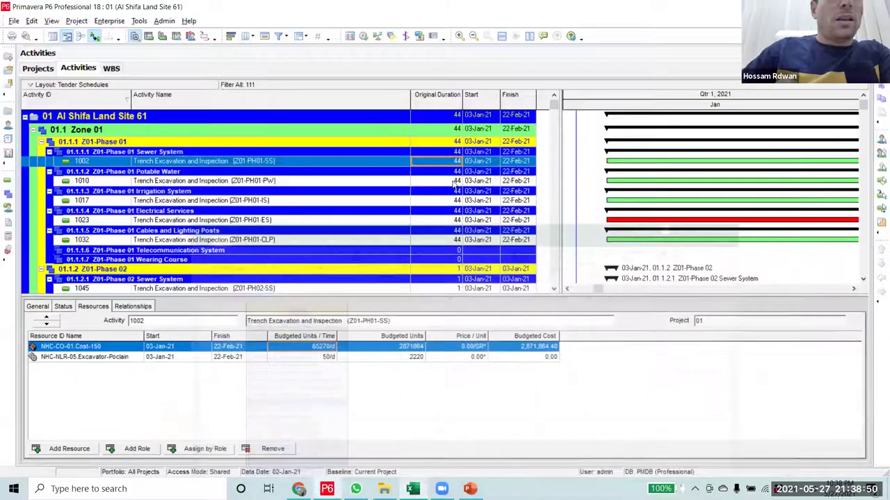
left_click(453, 182)
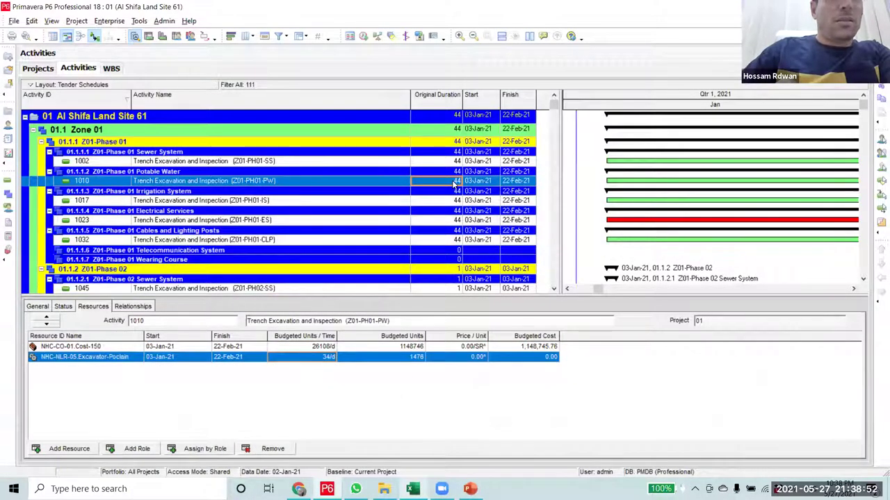
left_click(450, 201)
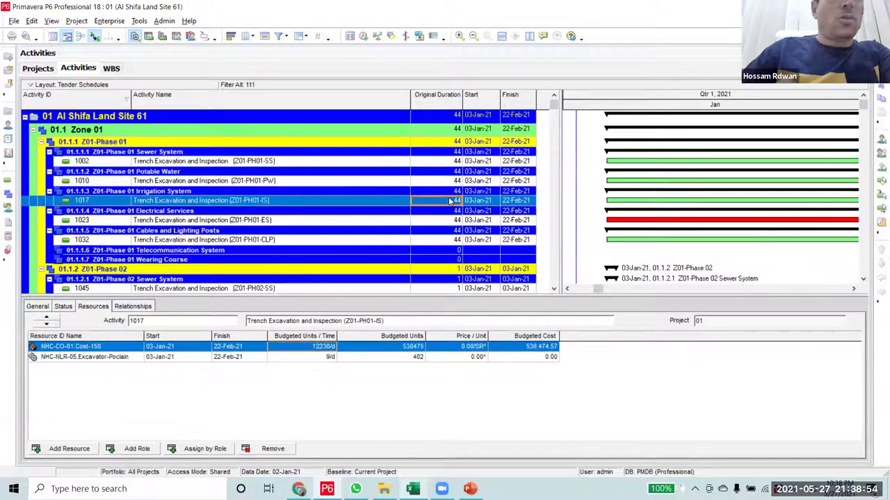
left_click(445, 219)
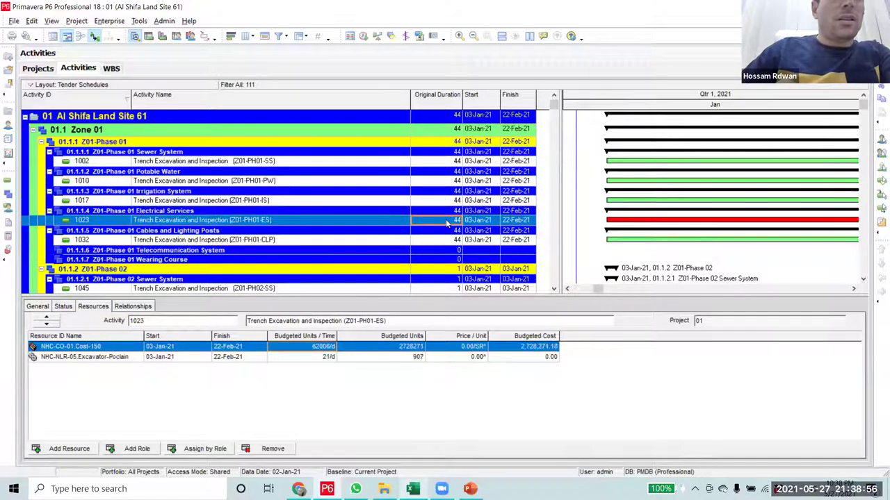
left_click(449, 242)
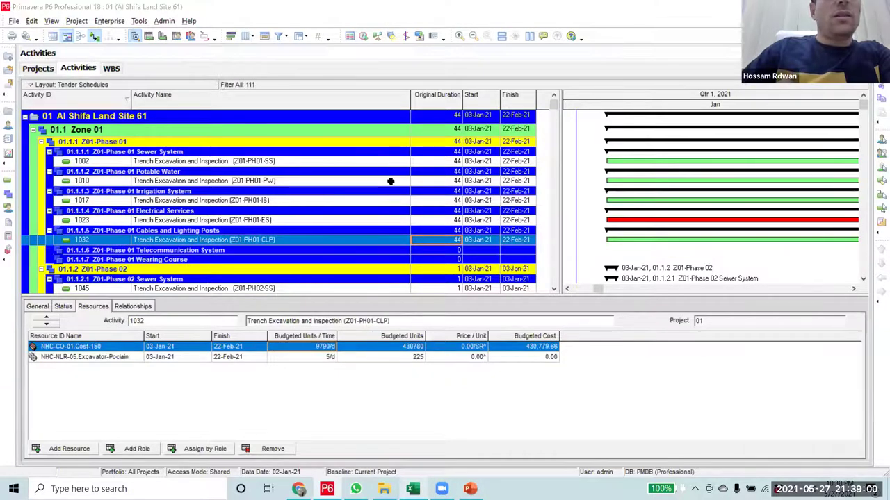
key("alt+Tab")
- Enter excavator daily units 34, 9, 21 and 5 in cells G3 through G6
type("34")
key("Return")
type("9")
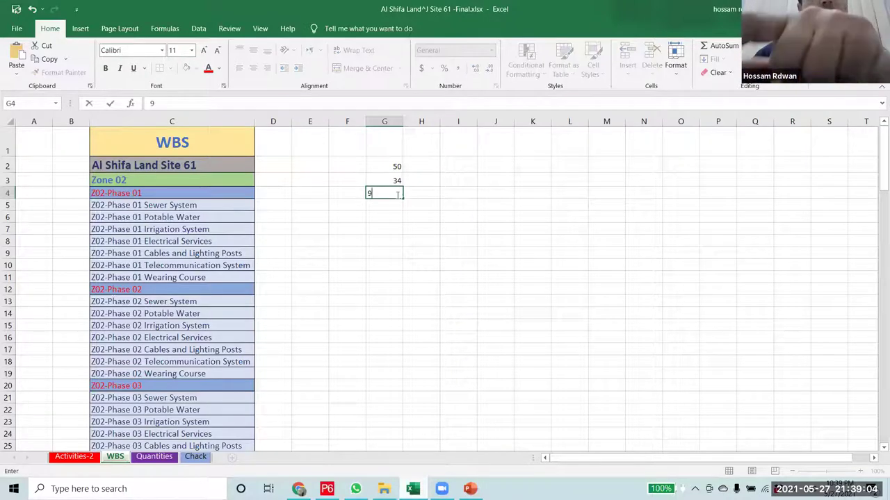
key("Return")
type("21")
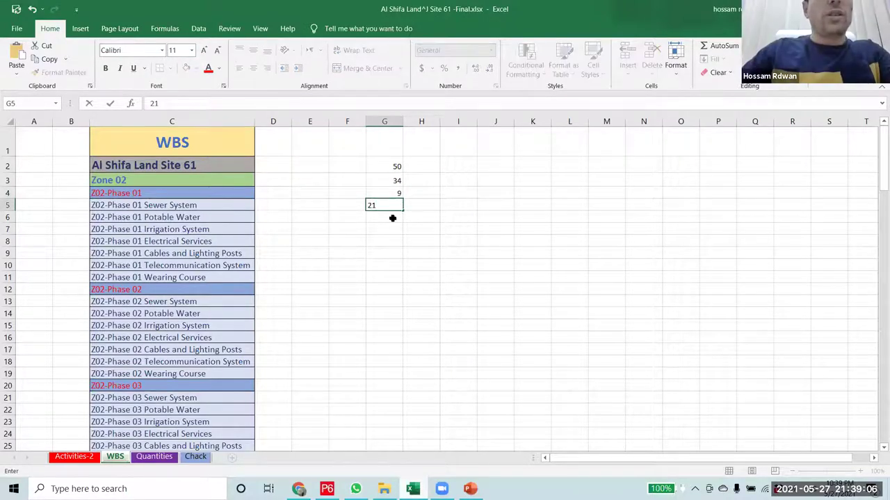
key("Return")
type("5")
left_click(391, 254)
- AutoSum G2:G6 into G7, giving 119 excavator units per day
left_click_drag(396, 167, 400, 219)
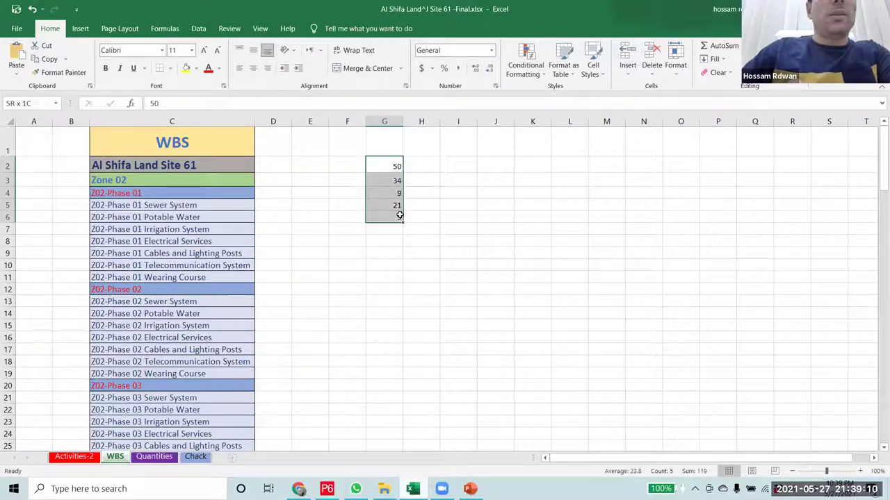
key("alt+equal")
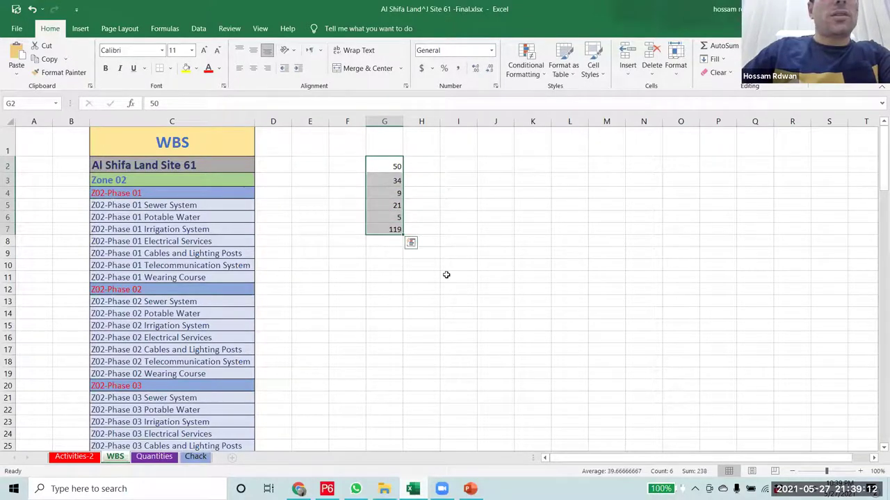
left_click(447, 274)
left_click(388, 230)
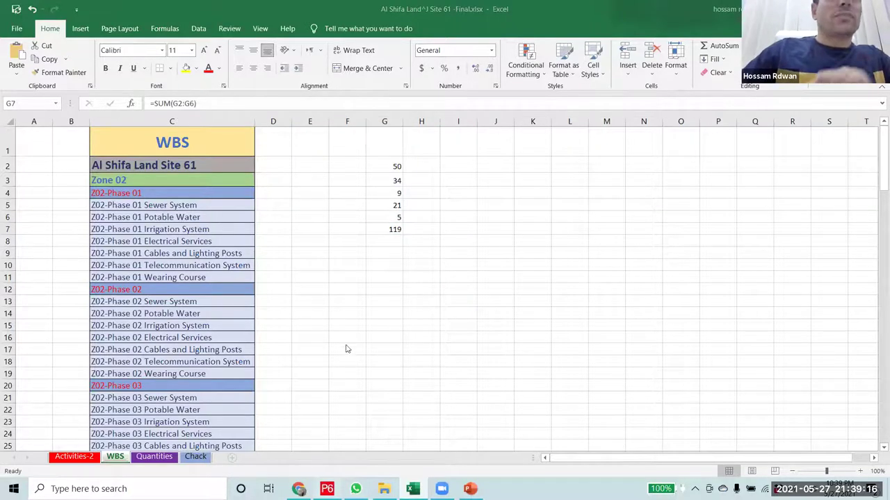
key("alt+Tab")
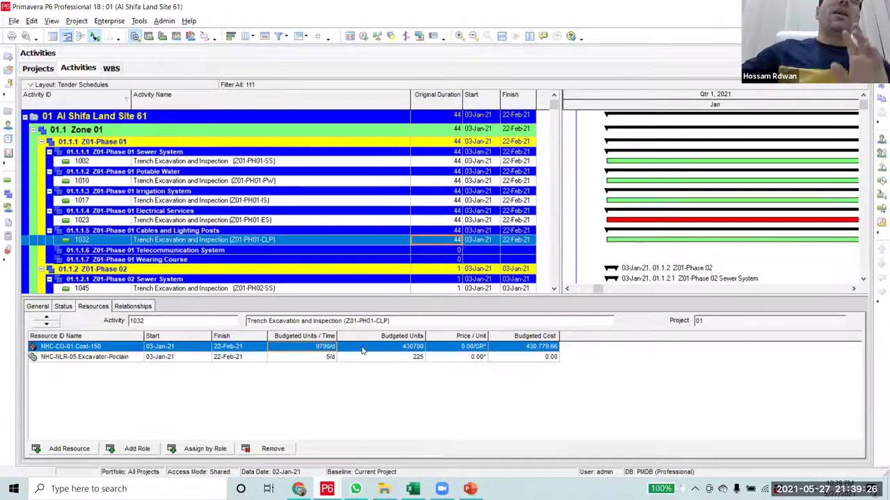
left_click(448, 162)
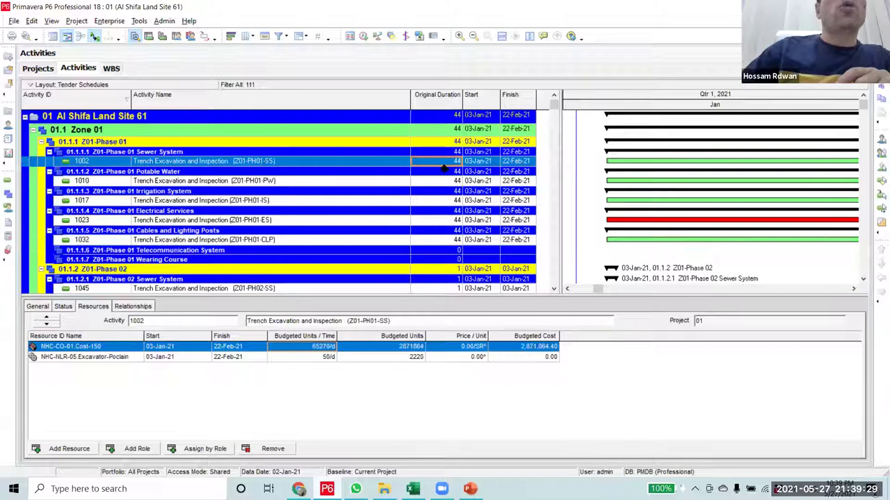
left_click(446, 241)
left_click(450, 221)
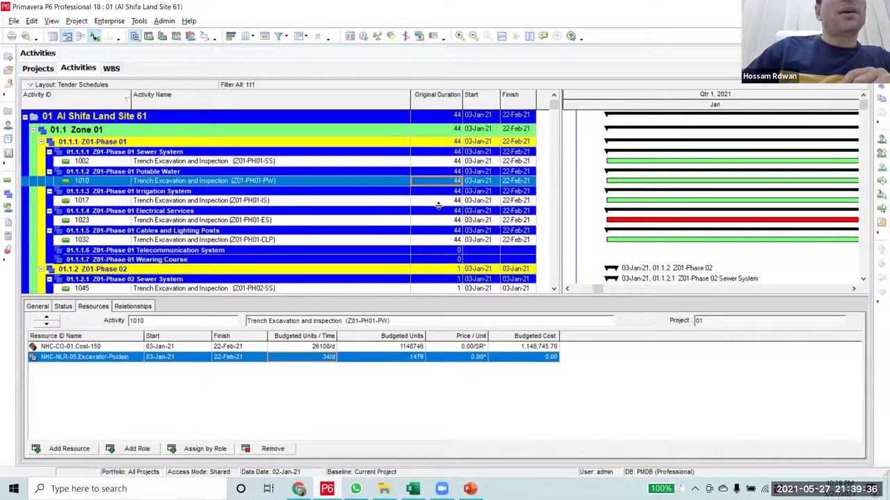
left_click(440, 204)
left_click(450, 242)
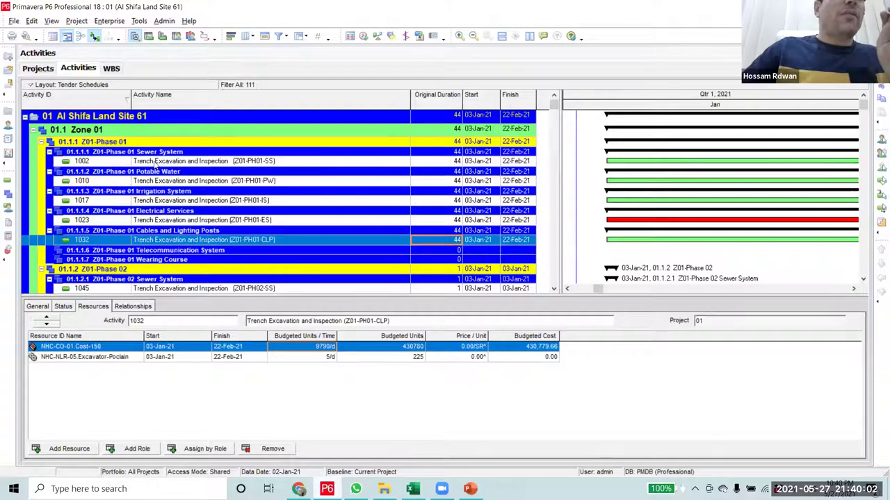
left_click(202, 161)
left_click(424, 182)
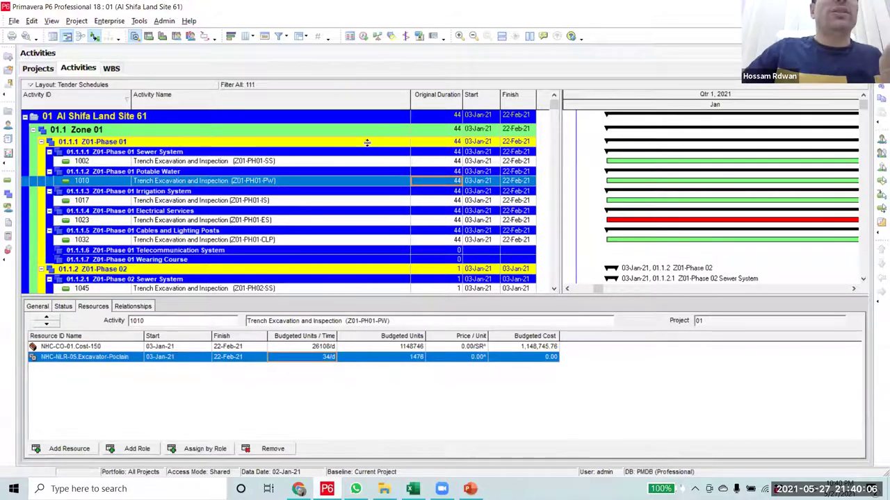
left_click(425, 164)
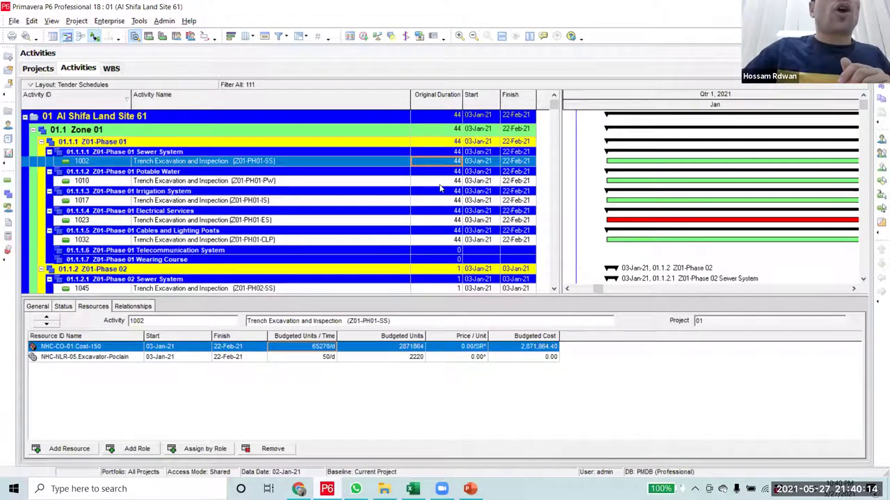
left_click(439, 183)
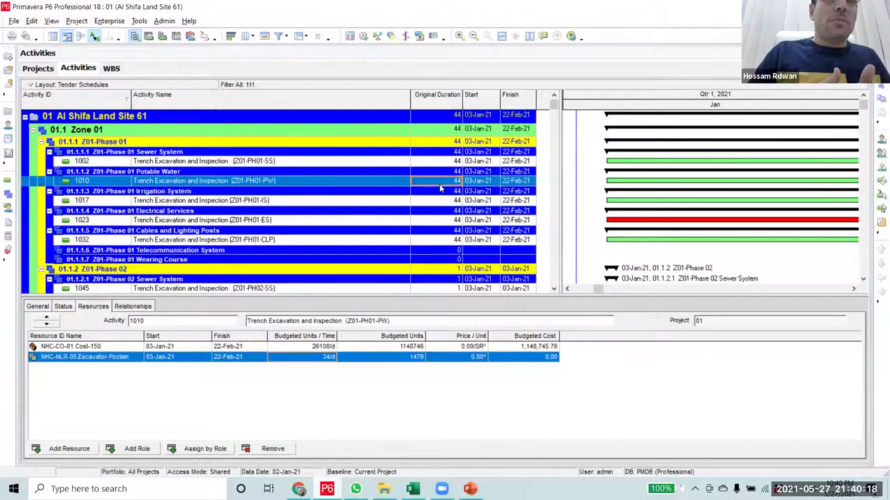
left_click(254, 158)
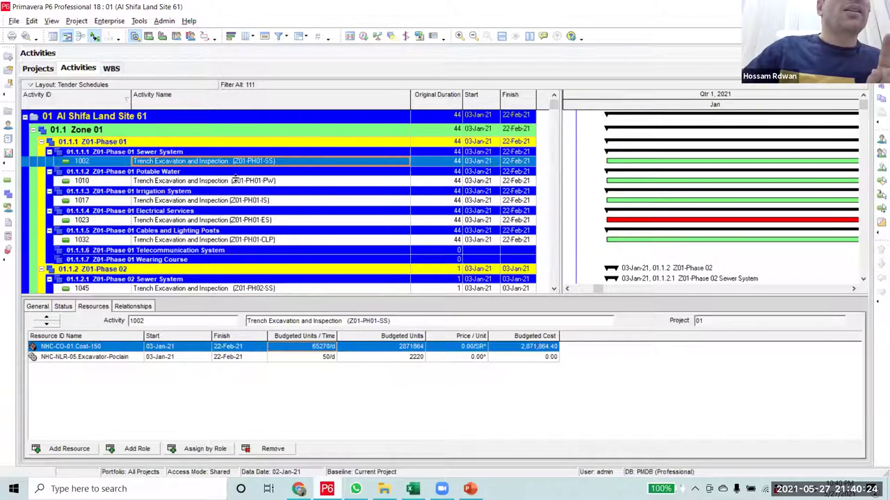
left_click(237, 182)
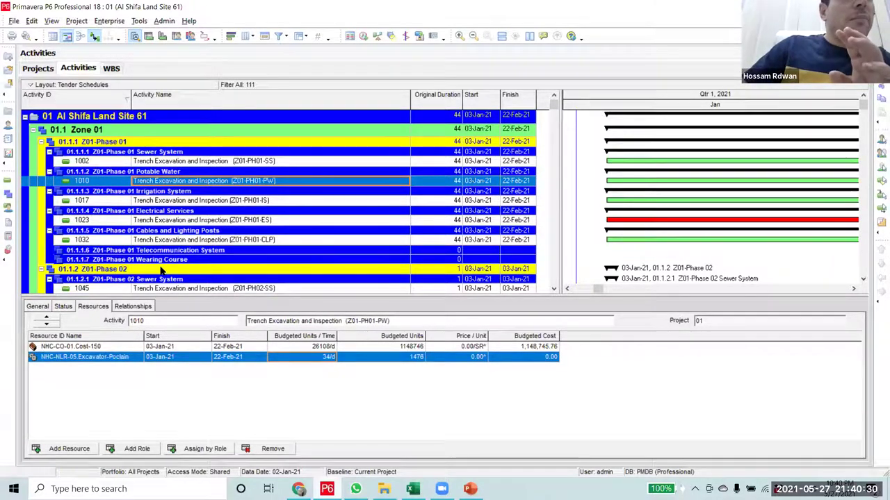
- Compare Excavator-Poclain units per day for activities 1032, 1002 and 1010, then select 1010's 44-day Original Duration
scroll(170, 264, "down", 2)
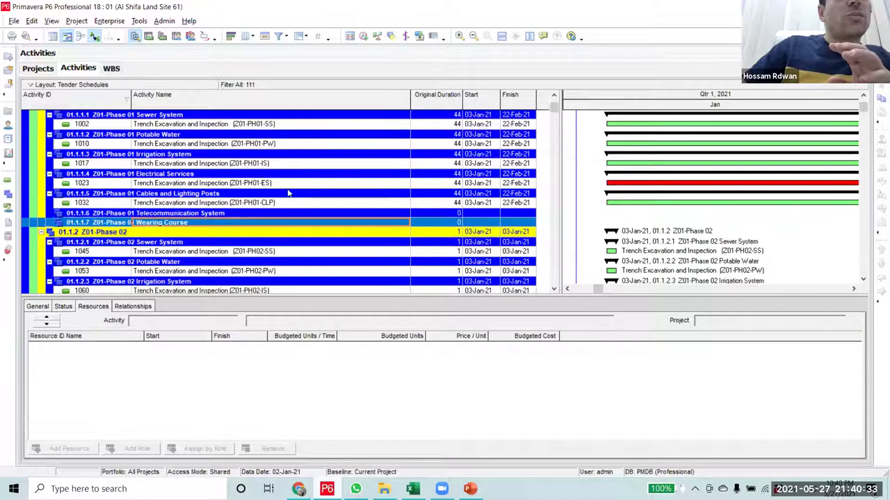
left_click(253, 203)
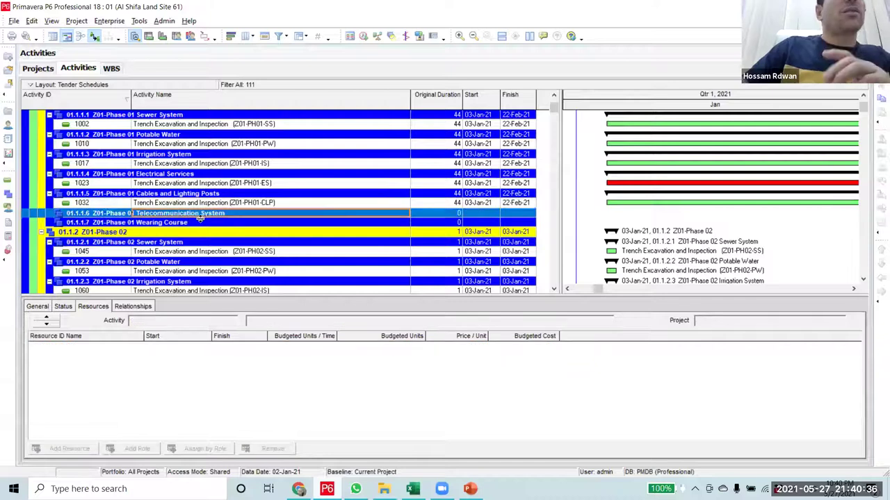
scroll(202, 219, "up", 2)
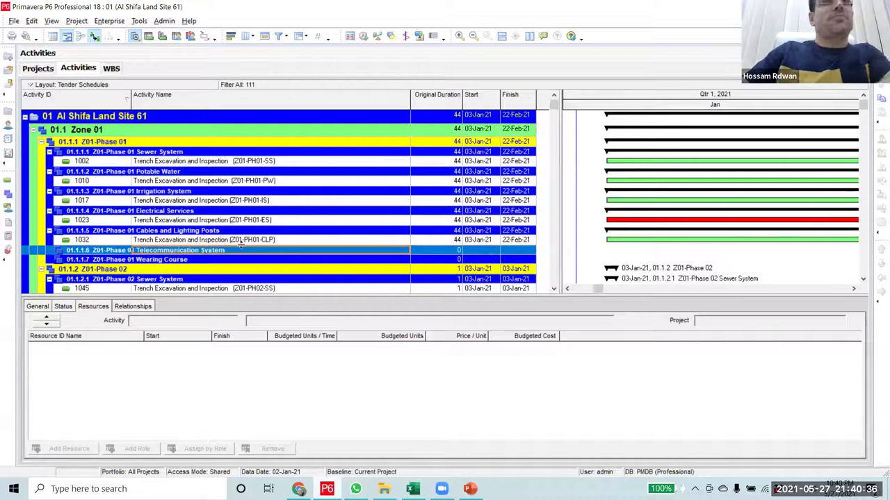
left_click(217, 252)
left_click(240, 241)
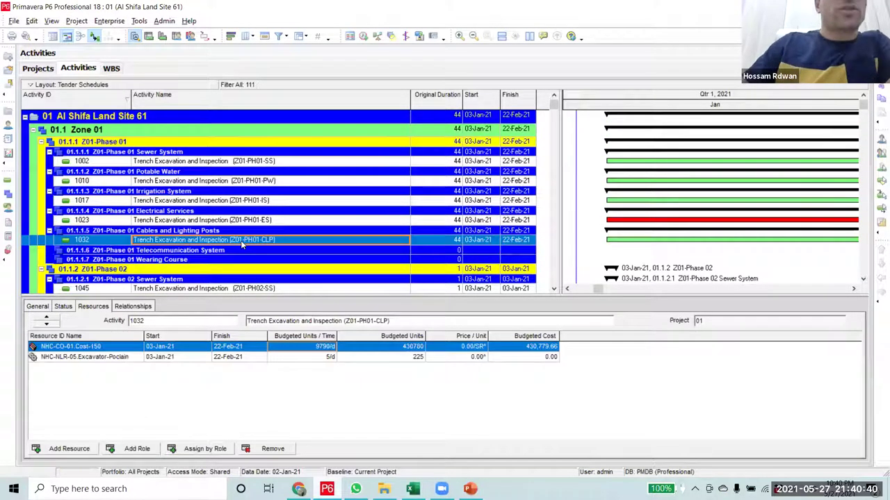
left_click(437, 162)
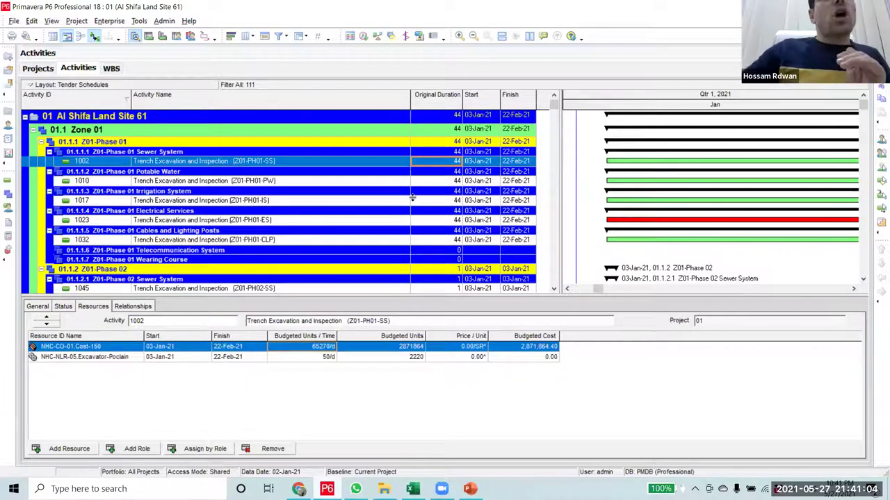
left_click(323, 358)
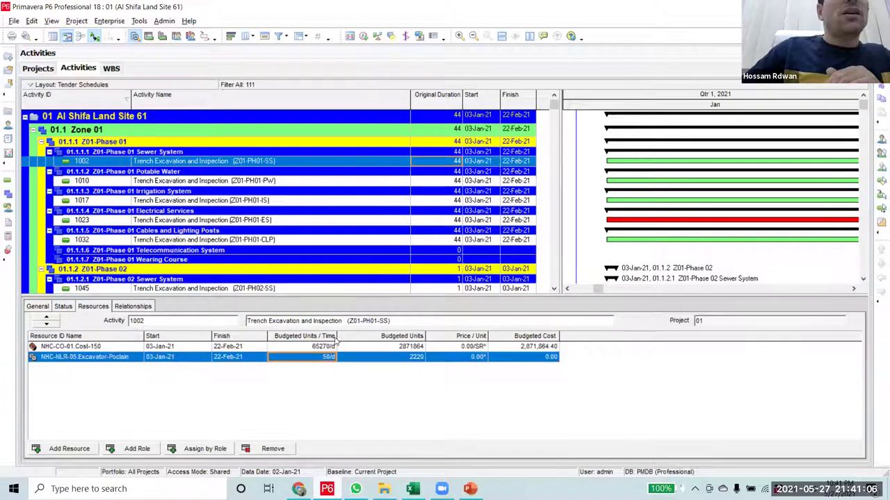
left_click(449, 183)
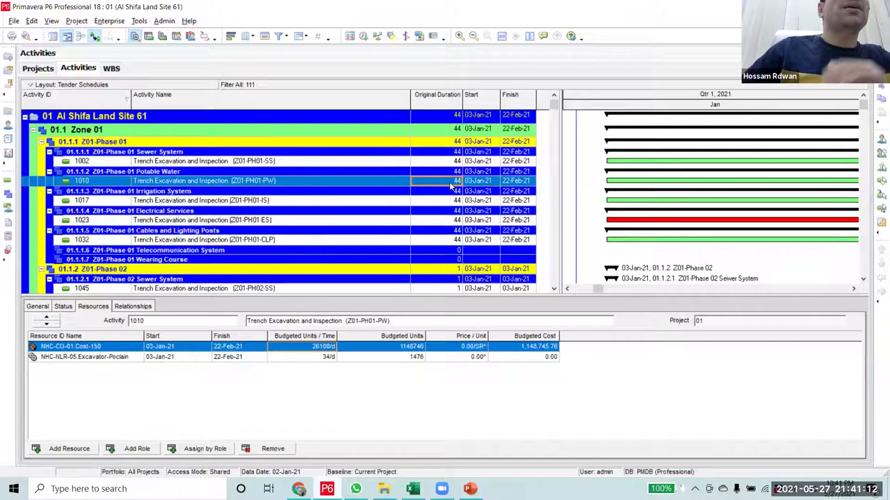
left_click(316, 359)
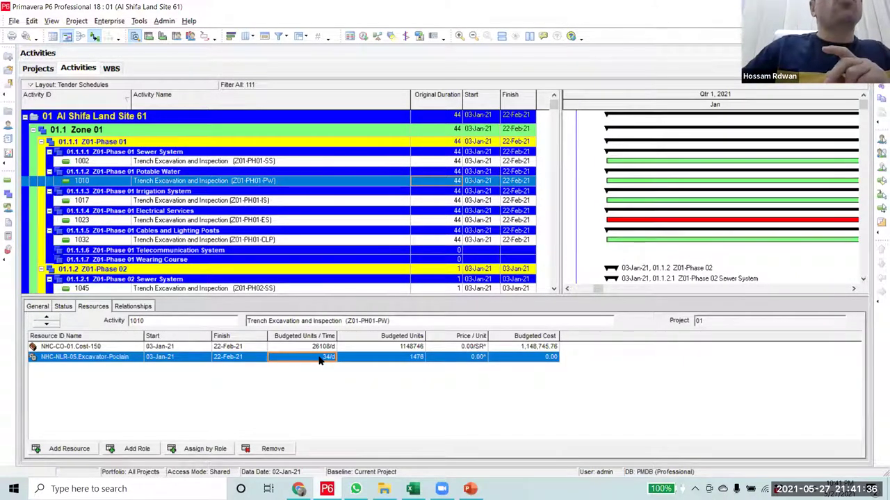
left_click(448, 182)
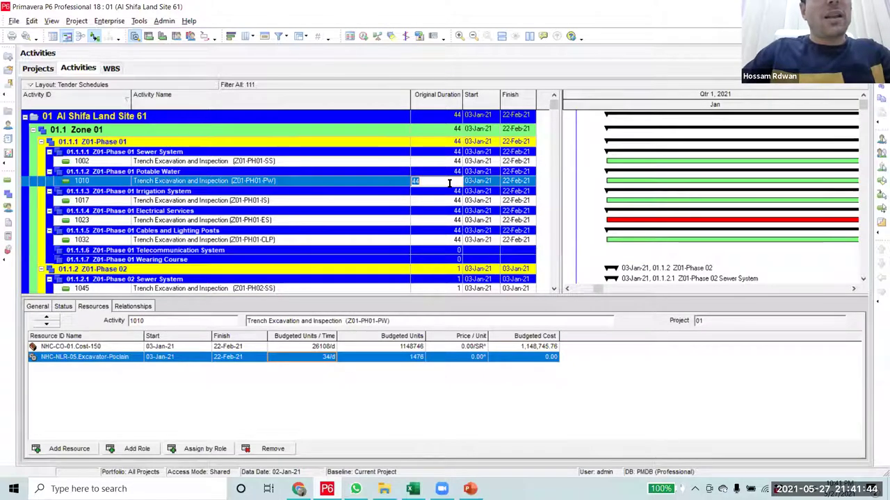
- Change activity 1010's duration to 29 days, finishing 04-Feb-21, with Excavator-Poclain recalculated to 51/d
type("25")
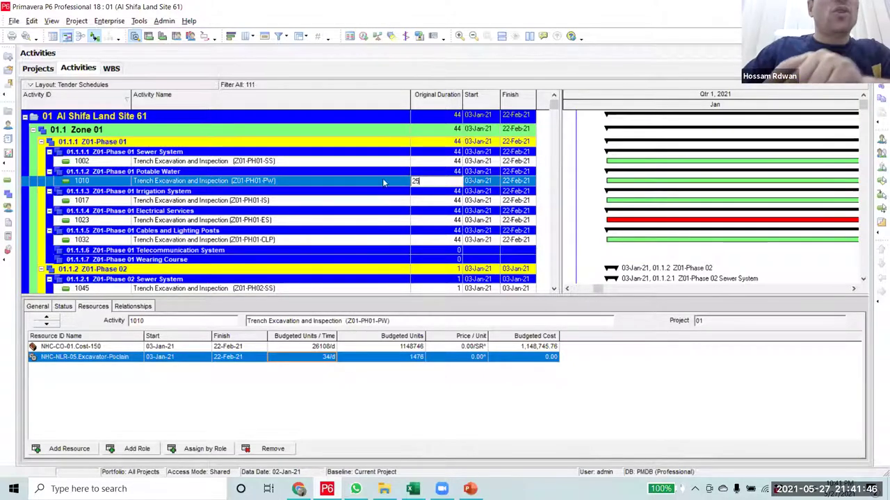
left_click(382, 180)
left_click(445, 182)
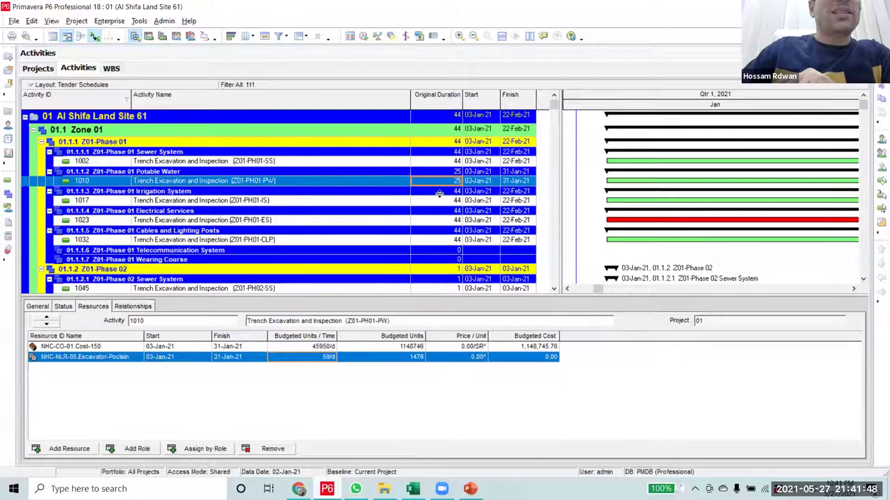
left_click(456, 181)
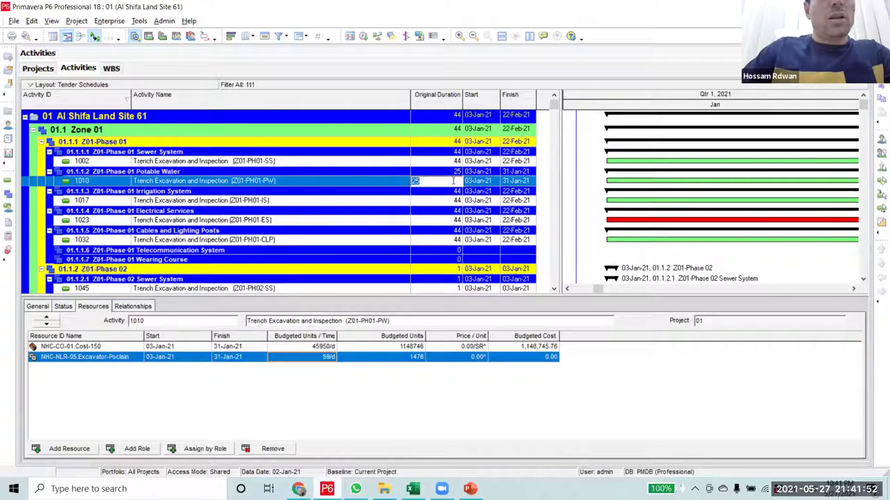
type("29")
key("Return")
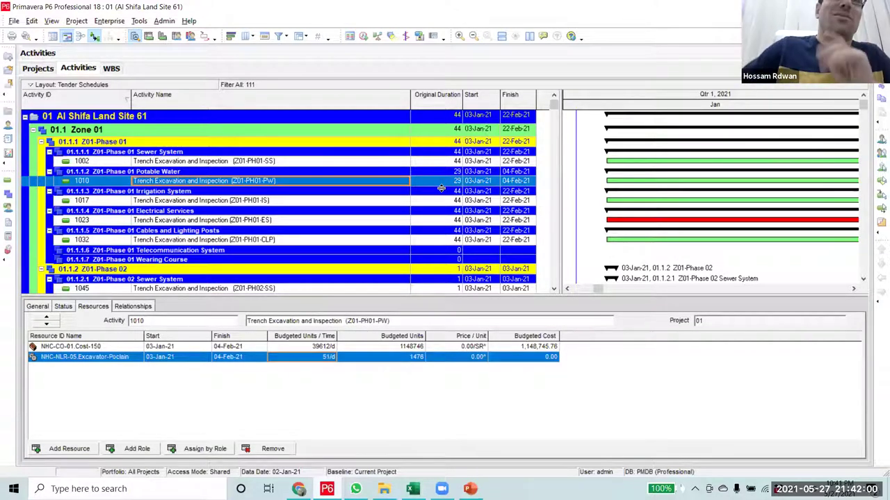
left_click(448, 161)
left_click(441, 180)
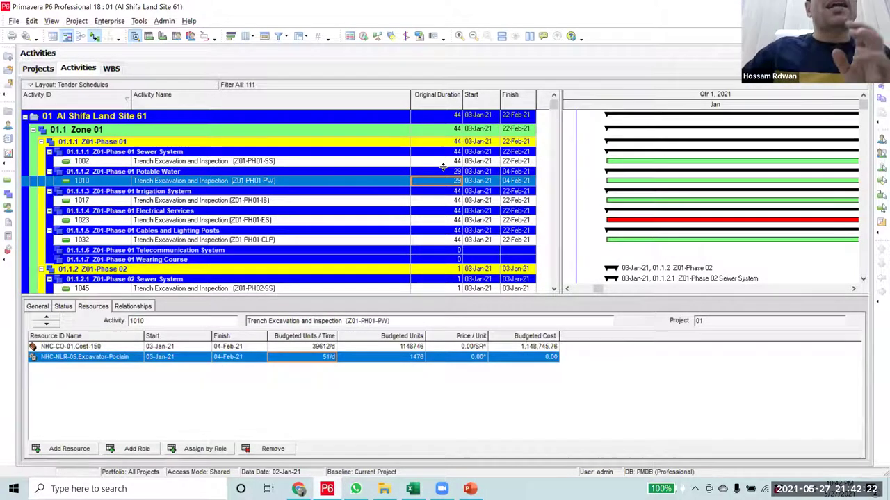
left_click(448, 162)
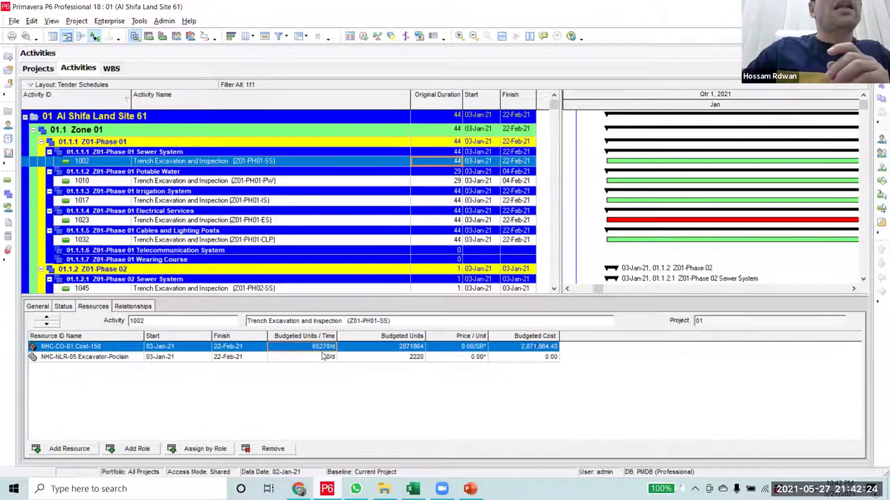
left_click(437, 161)
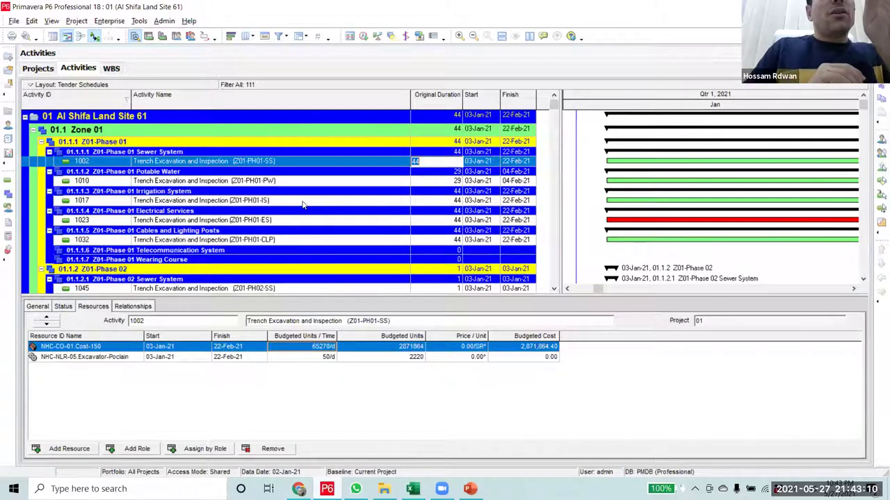
left_click(436, 181)
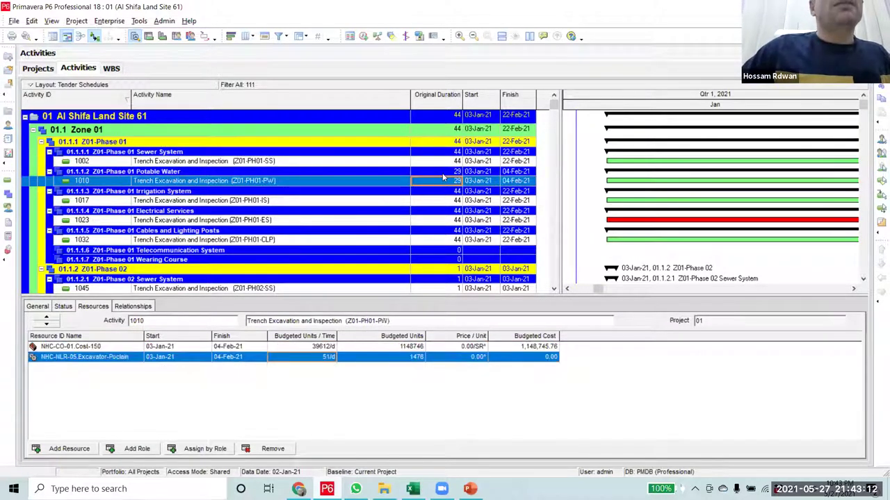
left_click(436, 163)
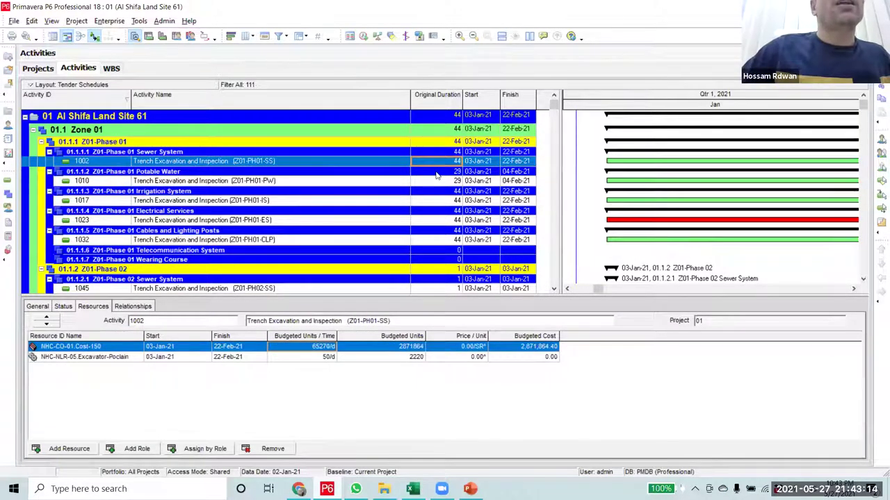
left_click(436, 181)
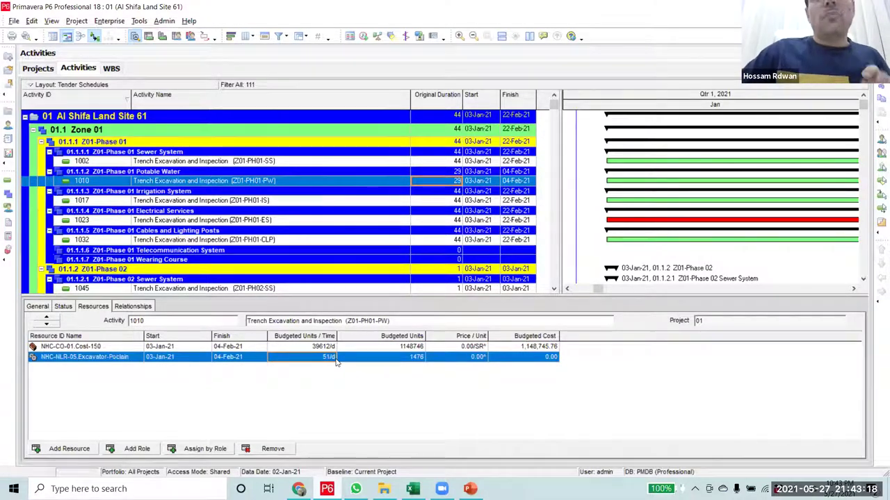
left_click(449, 202)
left_click(449, 203)
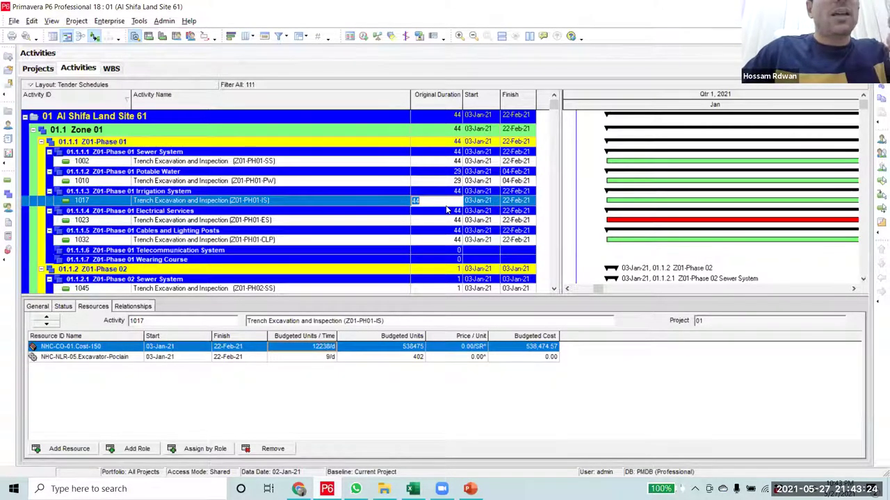
- Set Irrigation trench activity 1017 to 8 days, finishing 11-Jan-21, and check the excavator's recalculated units
type("2")
left_click(396, 202)
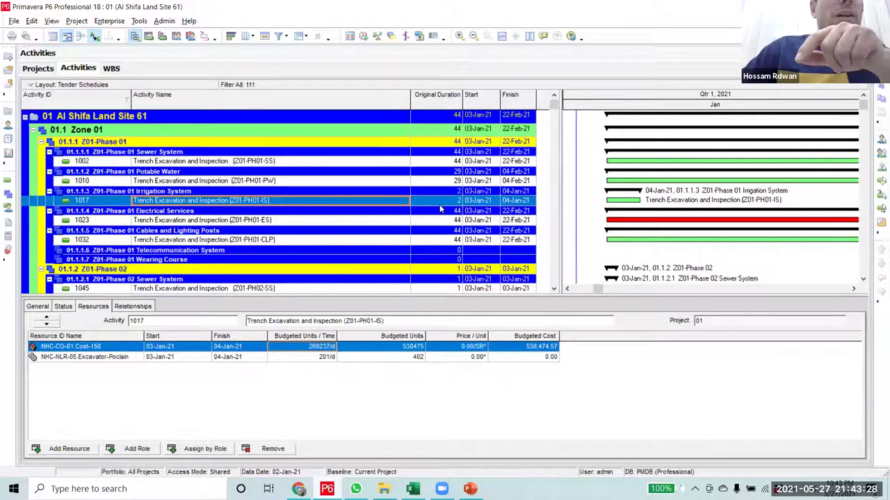
left_click(441, 202)
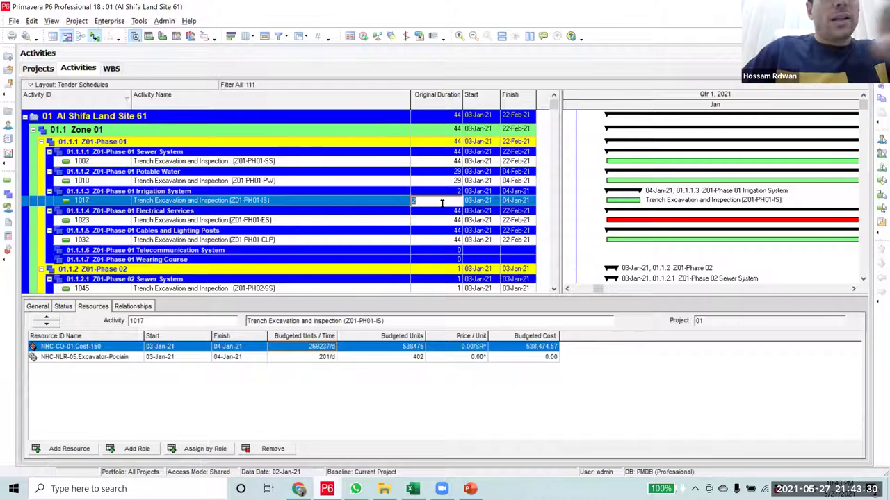
type("10")
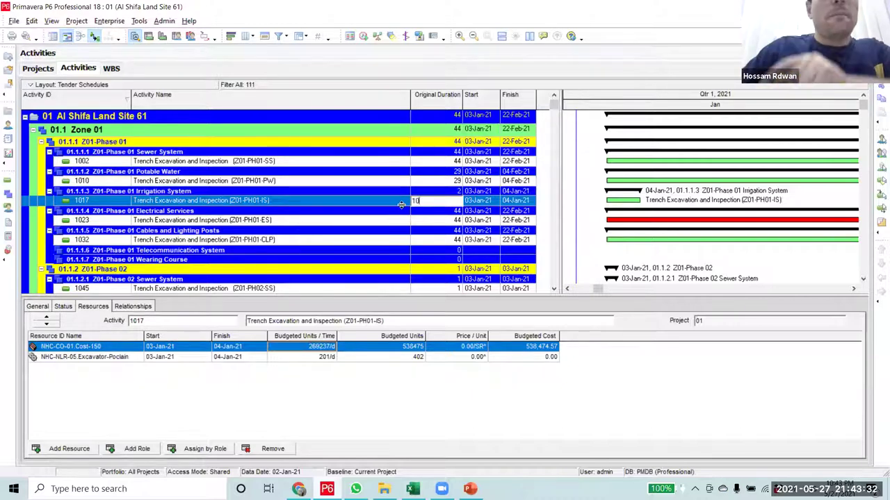
key("Return")
left_click(433, 201)
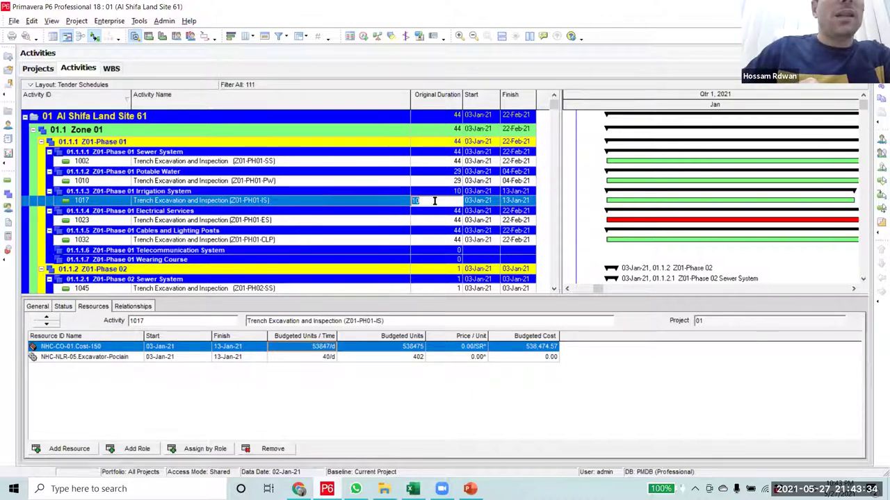
type("7")
key("Return")
left_click(370, 200)
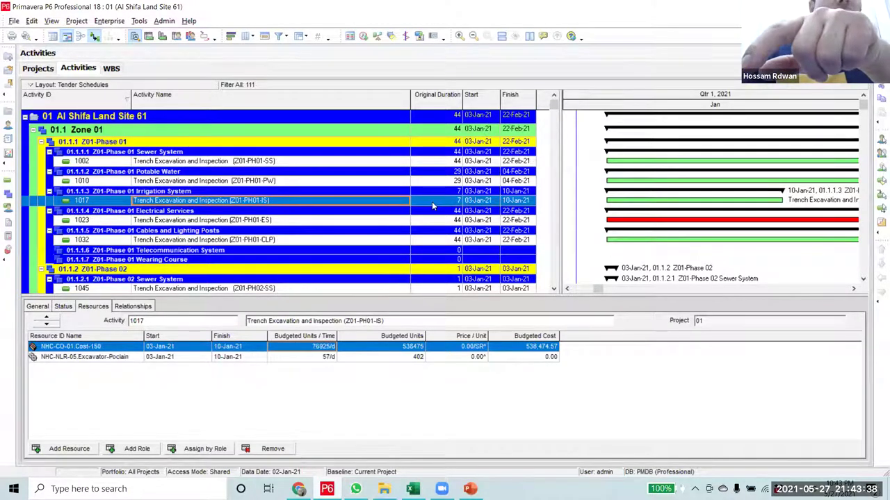
left_click(427, 201)
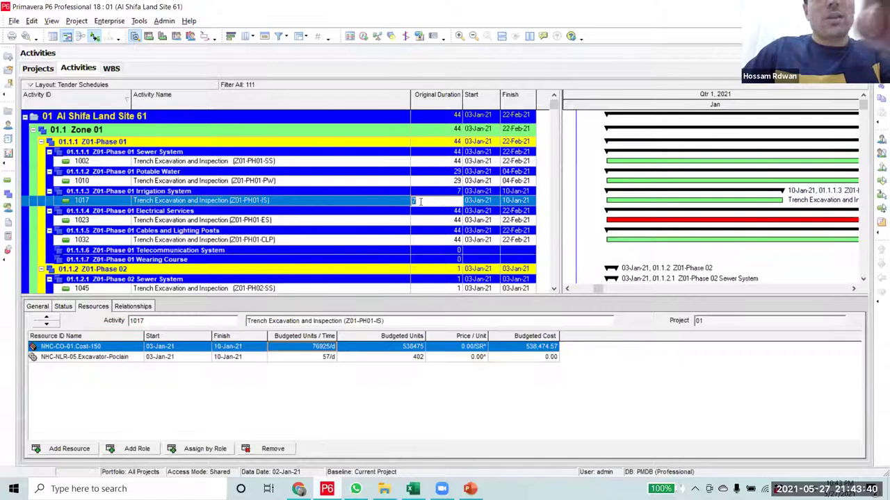
type("8")
left_click(388, 200)
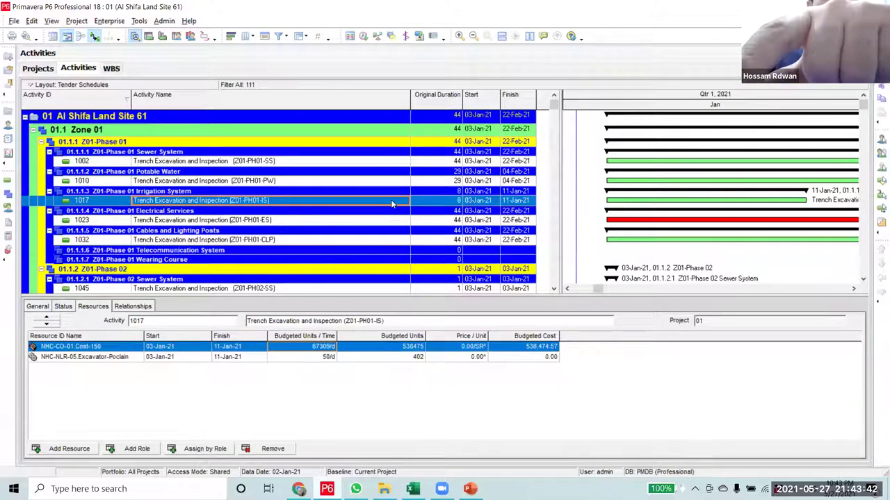
left_click(318, 357)
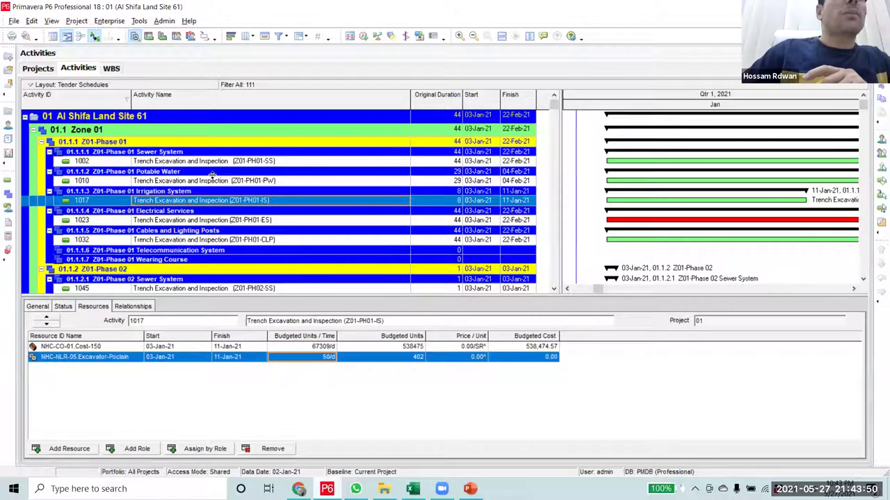
- Set Potable Water trench activity 1010's duration to 30 days, finishing 06-Feb-21
left_click(454, 181)
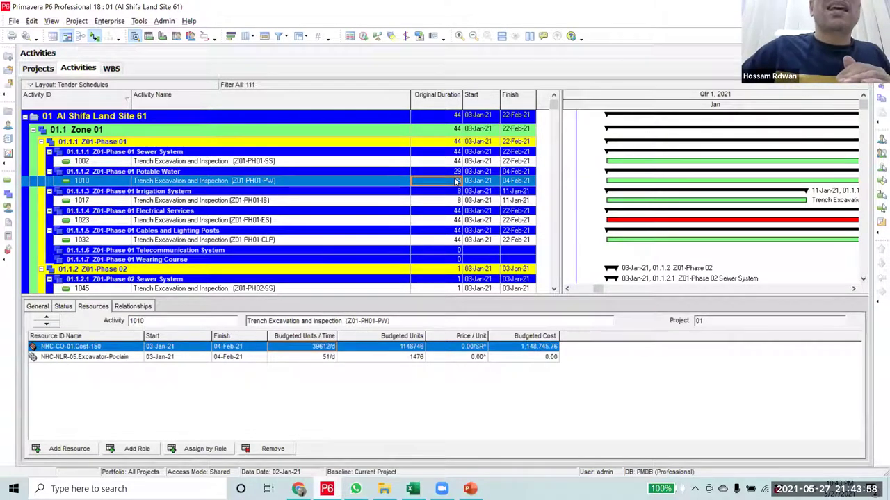
left_click(452, 182)
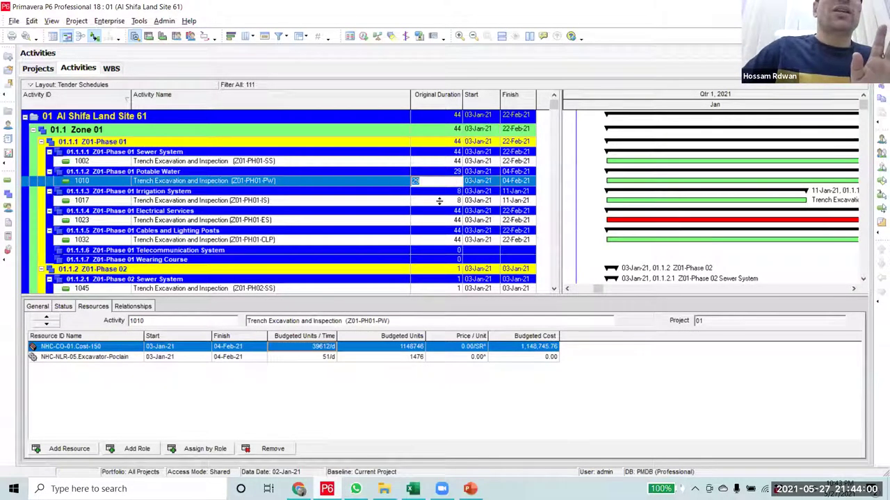
type("30")
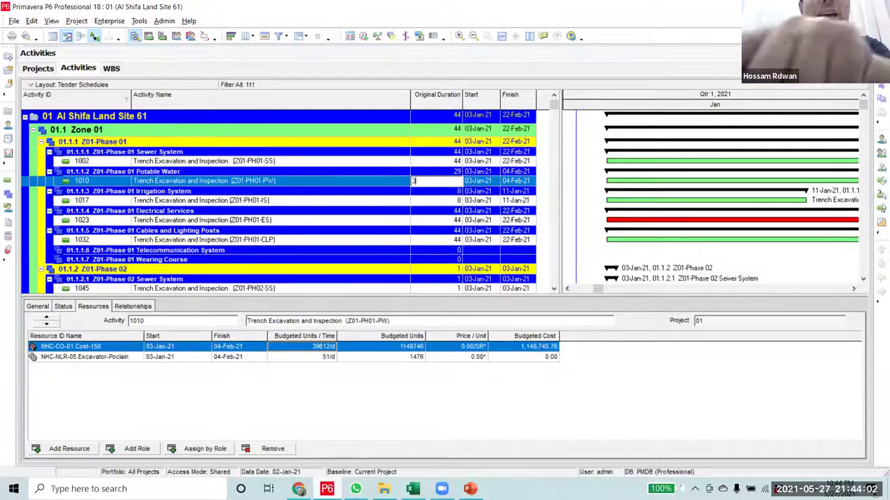
left_click(387, 180)
left_click(436, 180)
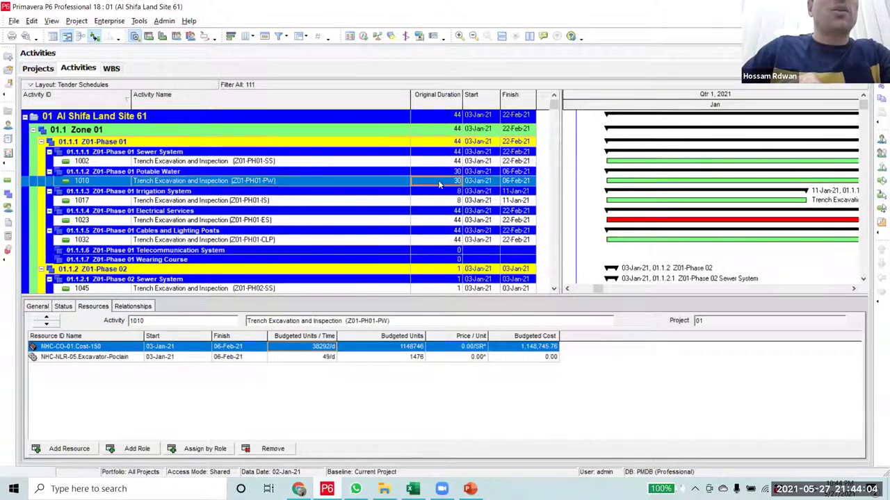
left_click(441, 202)
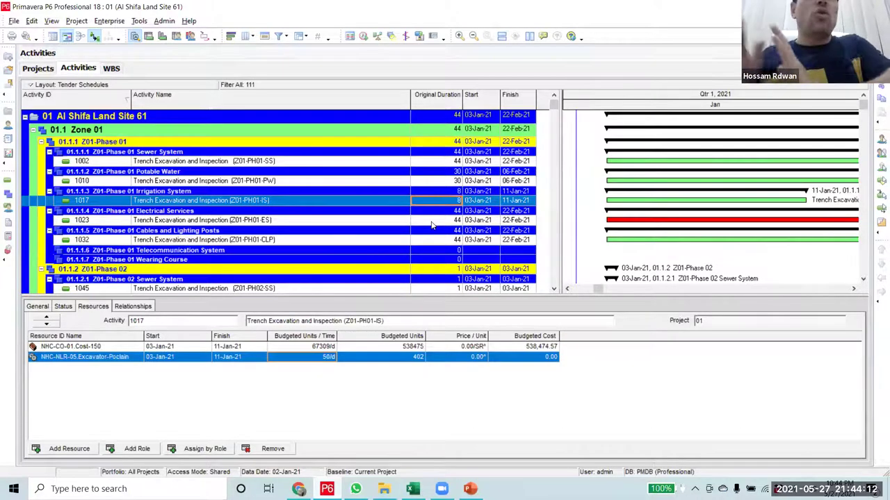
left_click(434, 183)
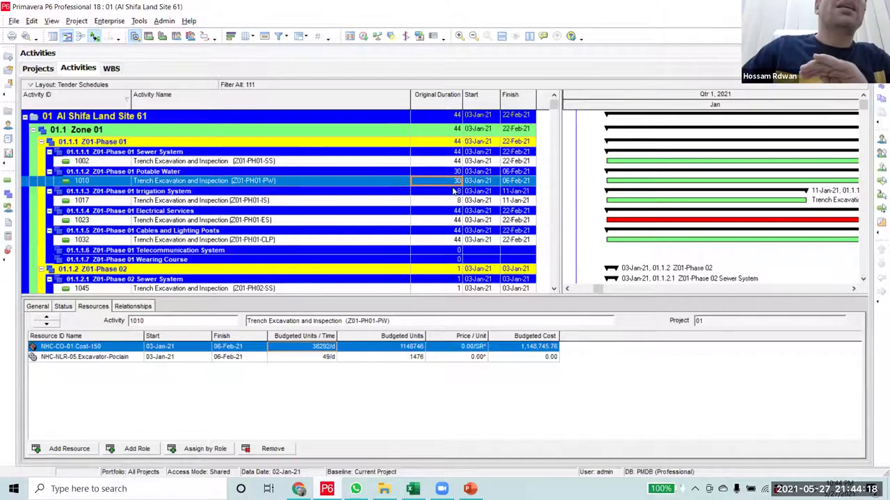
left_click(456, 162)
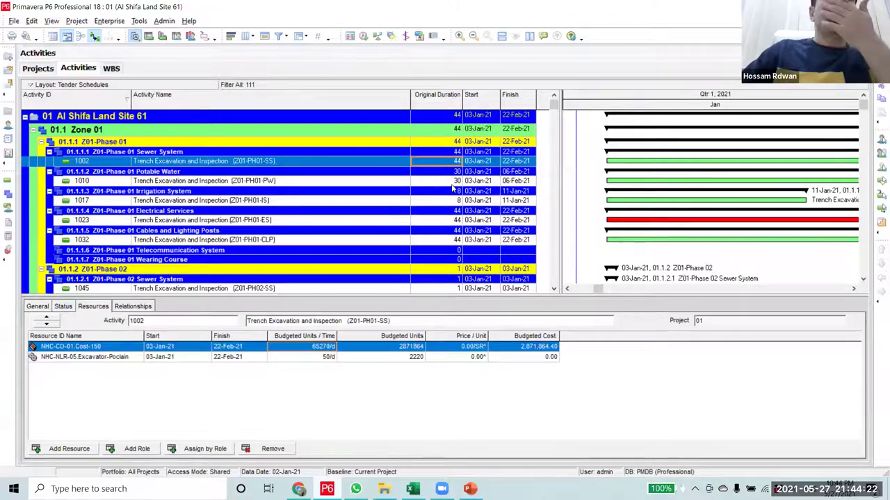
left_click(453, 184)
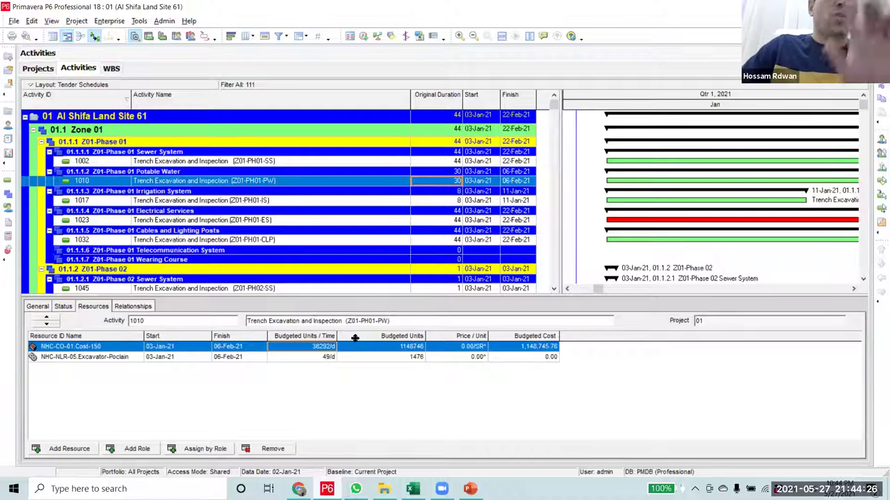
left_click(433, 201)
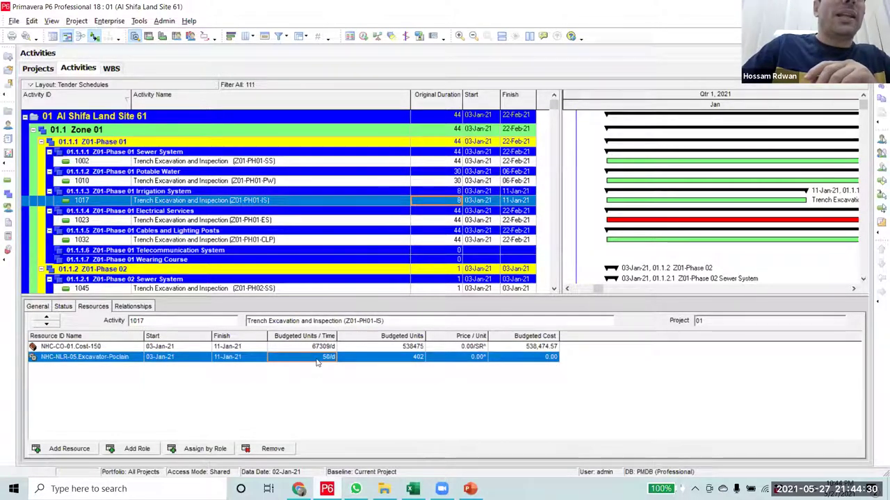
left_click(436, 221)
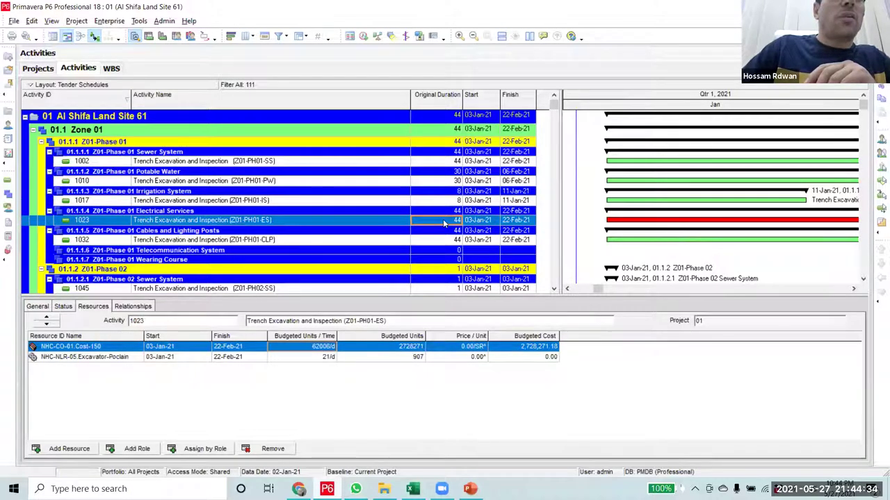
left_click(444, 221)
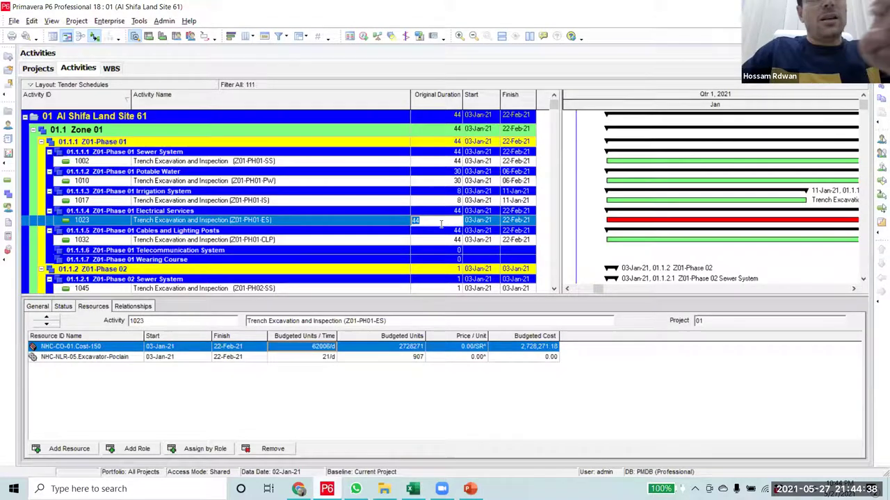
type("15")
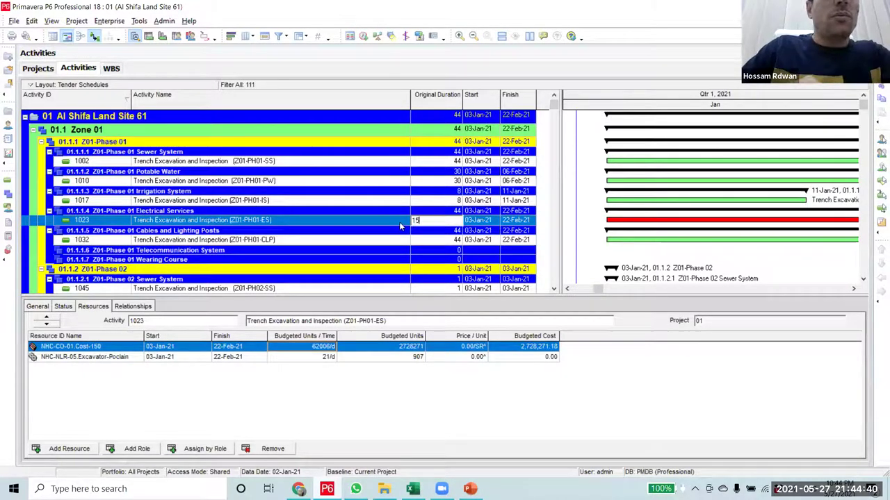
key("Return")
type("1")
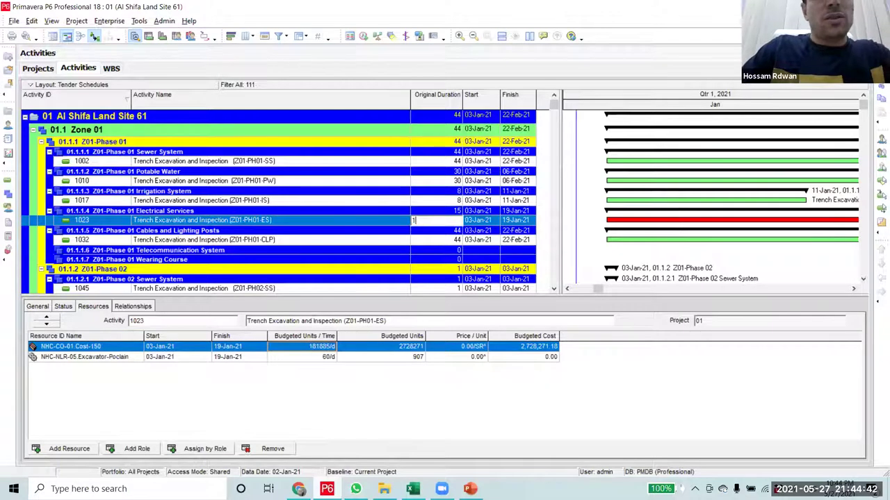
type("9")
key("Return")
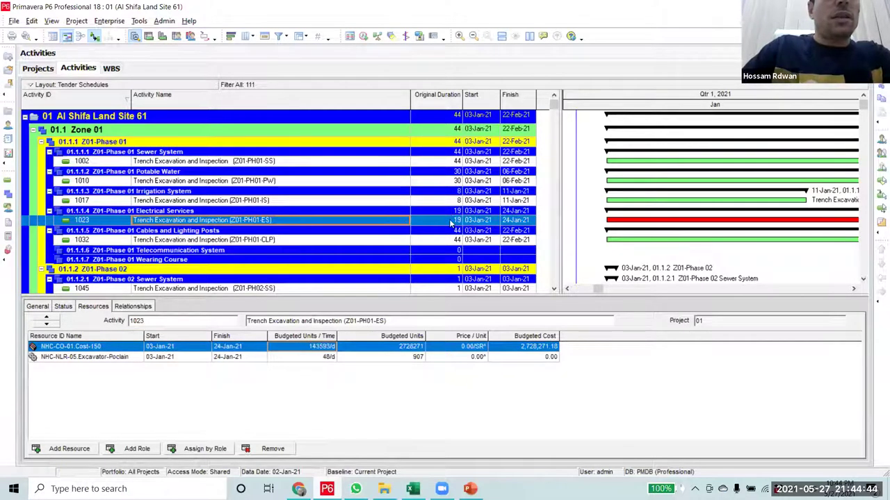
type("1")
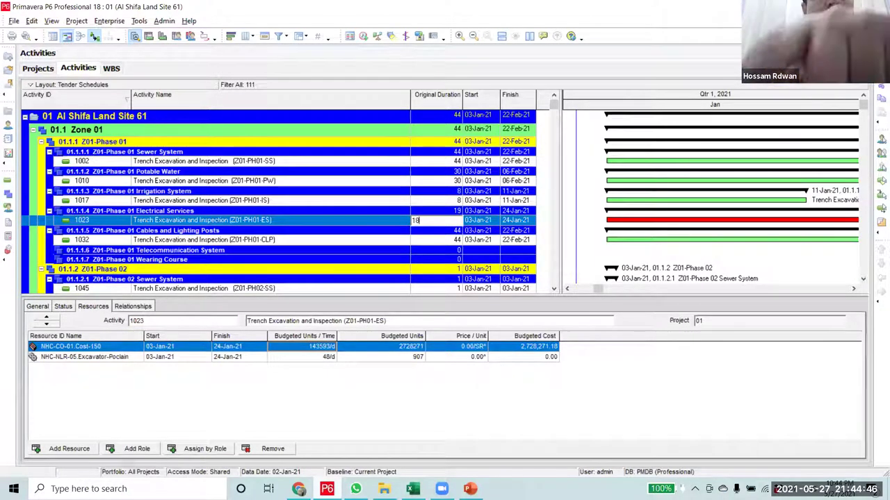
type("8")
left_click(406, 221)
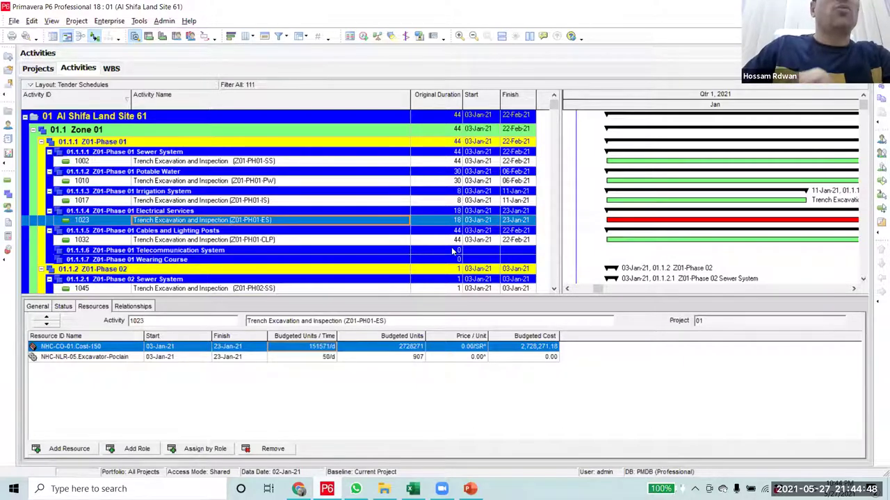
left_click(434, 240)
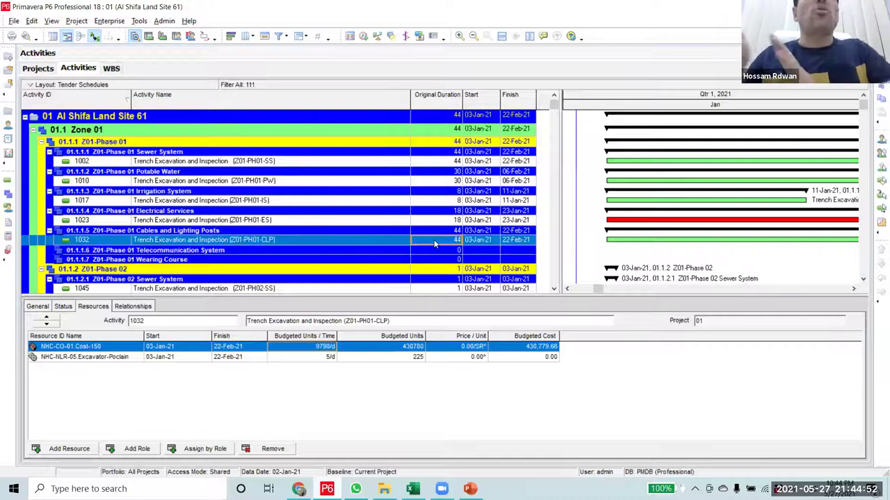
left_click(453, 239)
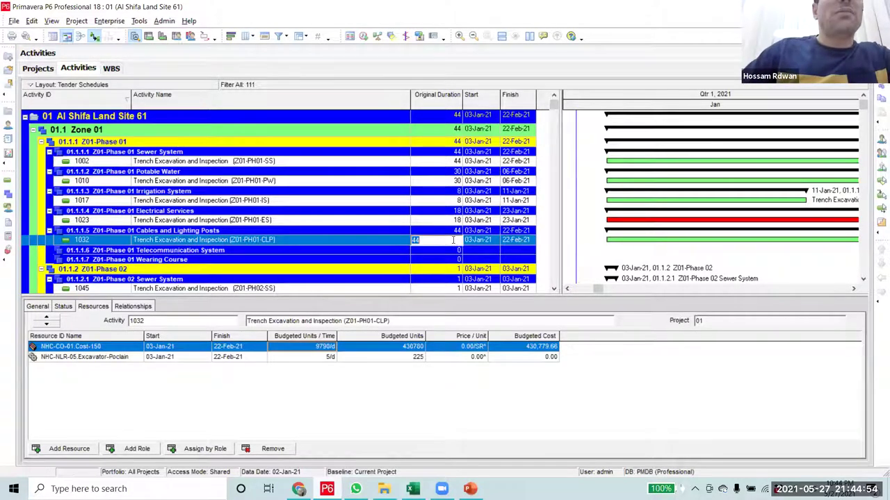
left_click(444, 287)
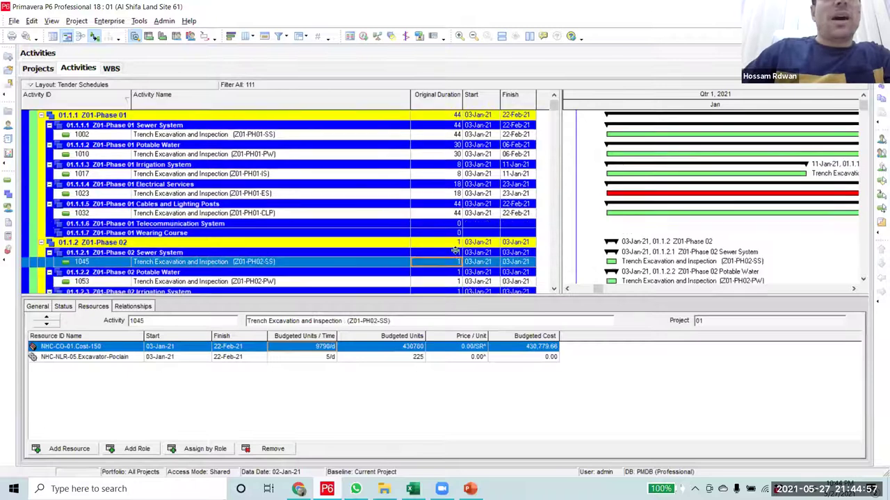
left_click(448, 215)
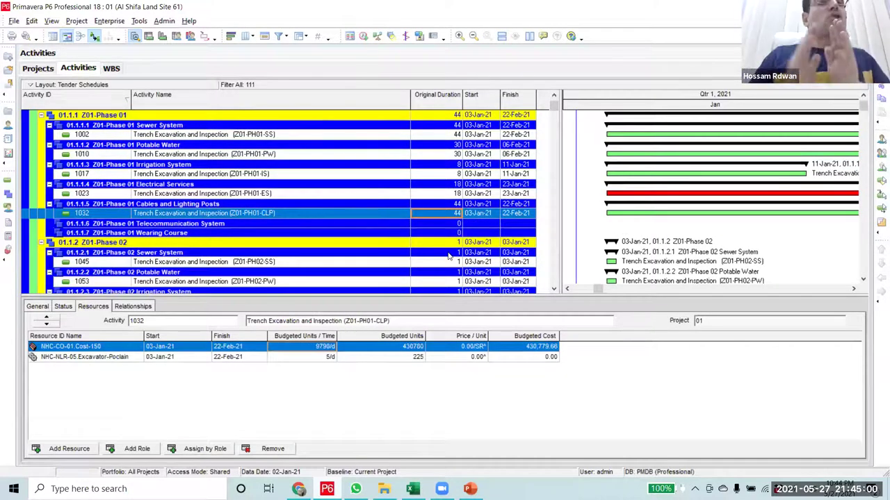
left_click(449, 196)
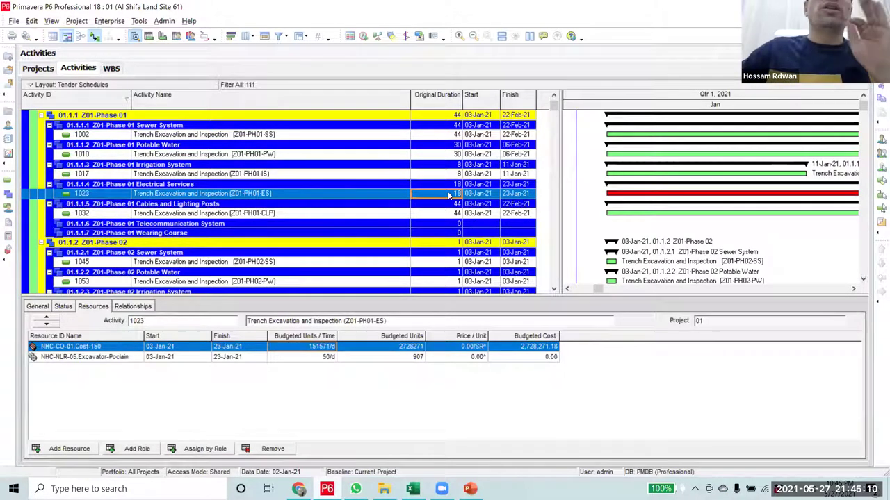
left_click(443, 174)
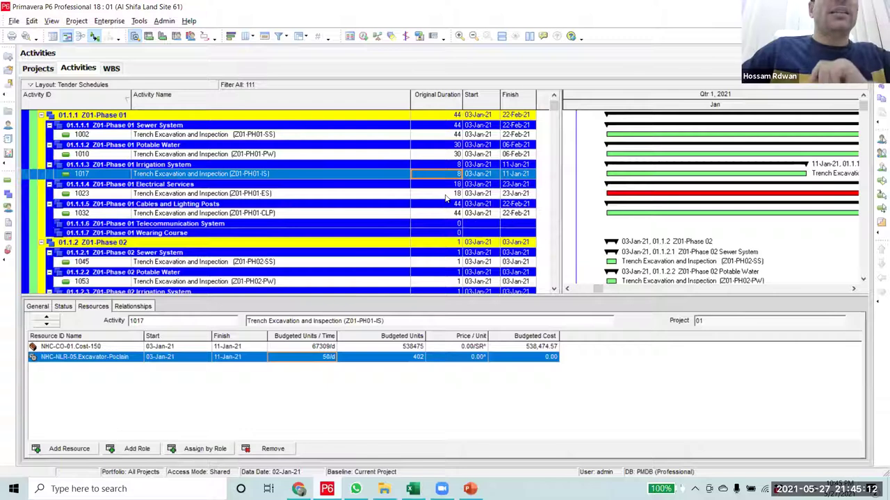
left_click(446, 194)
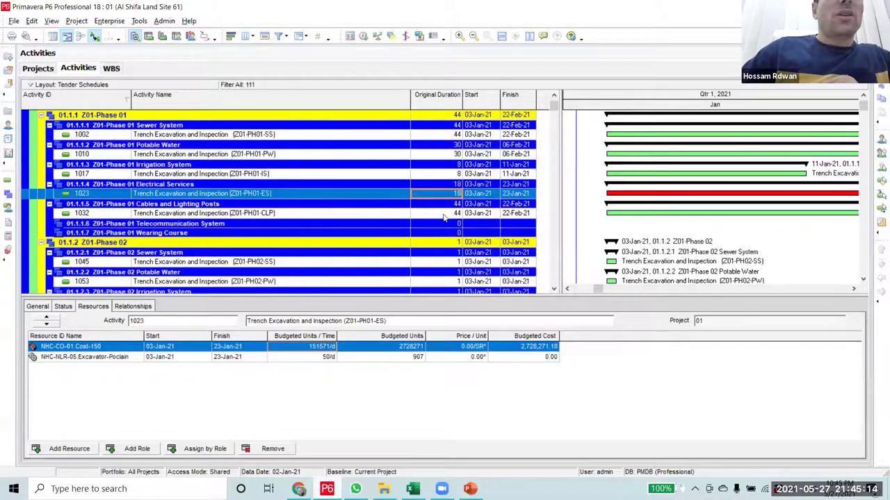
left_click(443, 213)
left_click(443, 214)
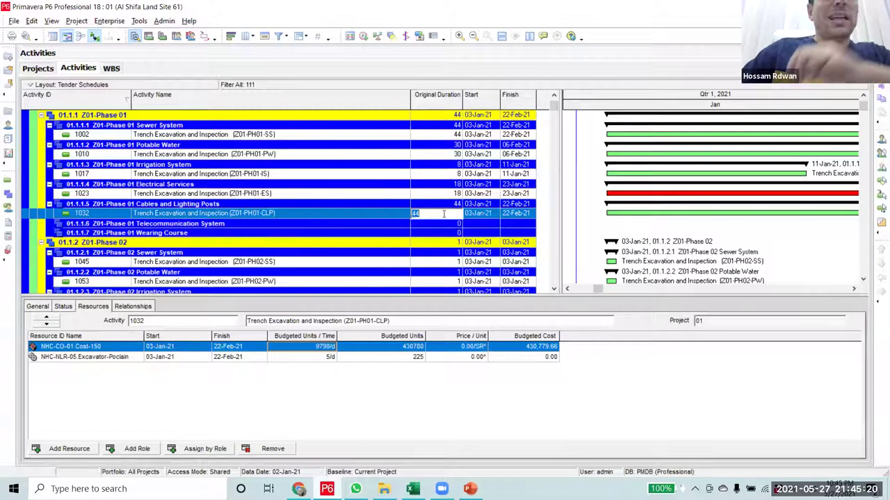
- After trying 3 and 4 days, fix activity 1032 at 5 days, Excavator-Poclain recalculated to 45/d
left_click(391, 213)
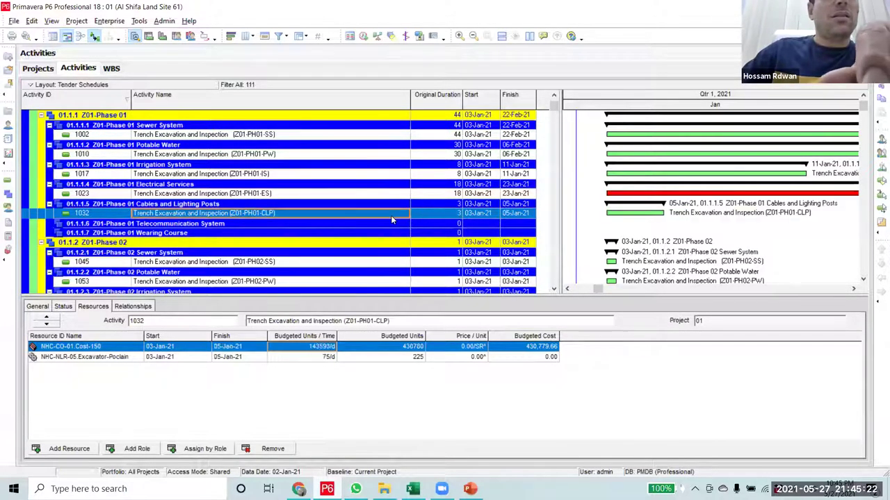
double_click(447, 210)
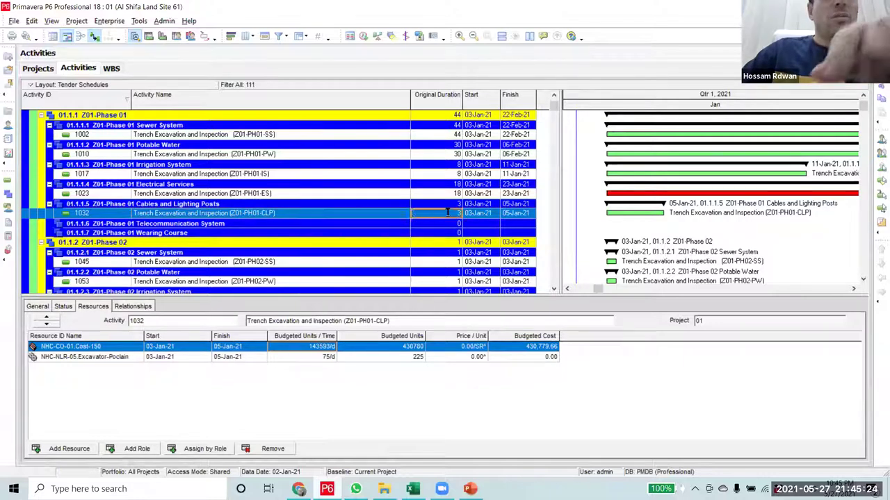
type("5")
key("Return")
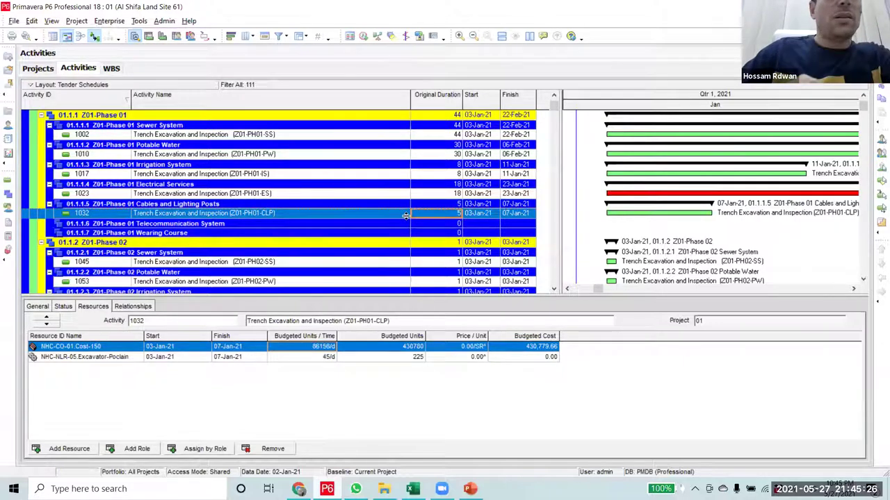
left_click(413, 213)
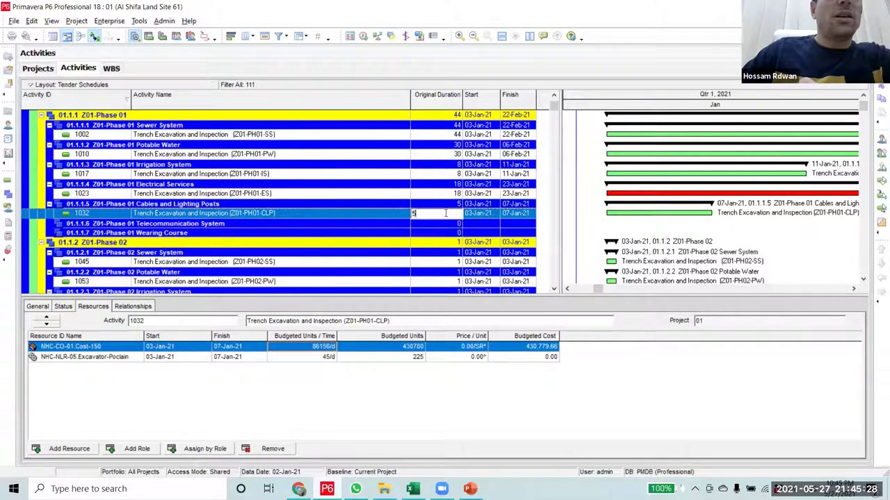
type("4")
key("Return")
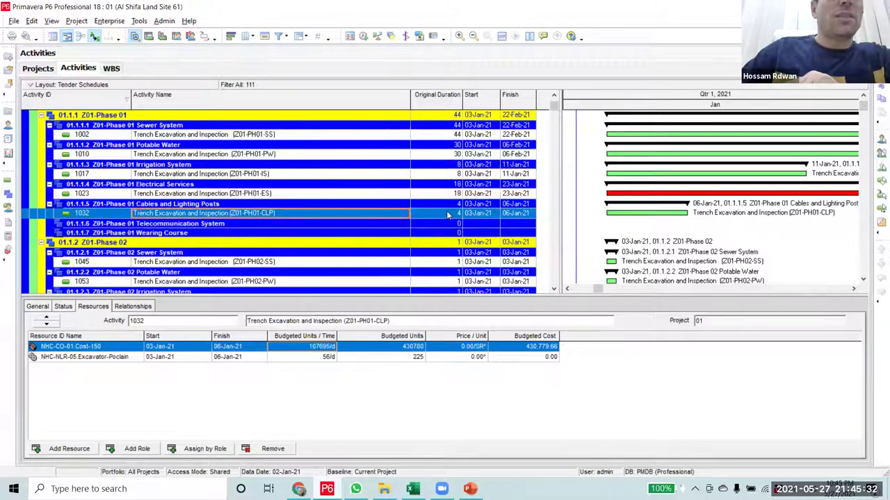
left_click(447, 213)
type("5")
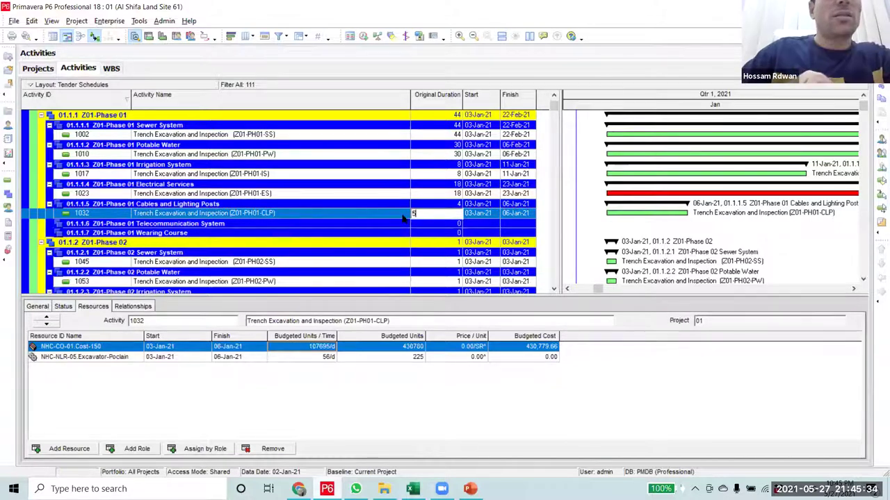
key("Return")
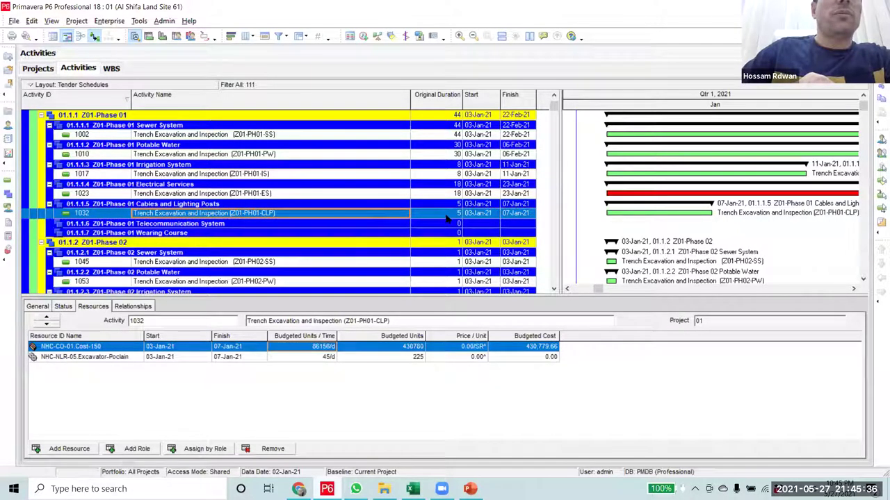
left_click(451, 195)
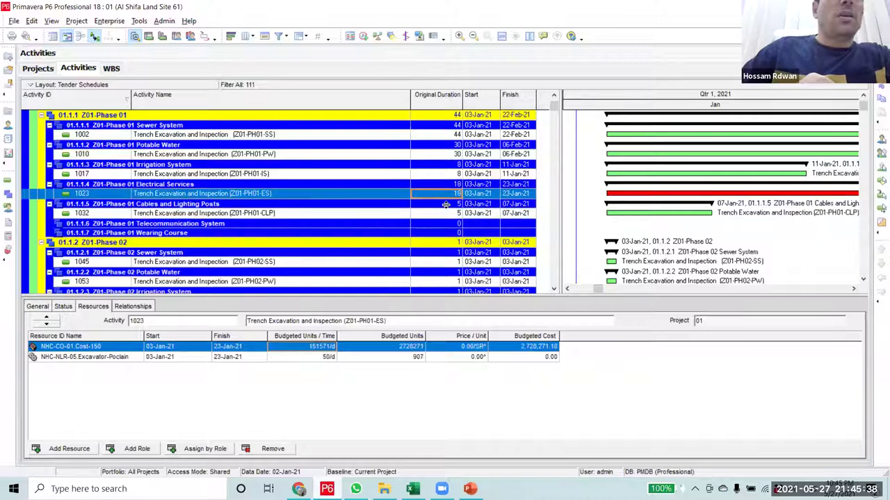
left_click(442, 216)
scroll(442, 223, "up", 2)
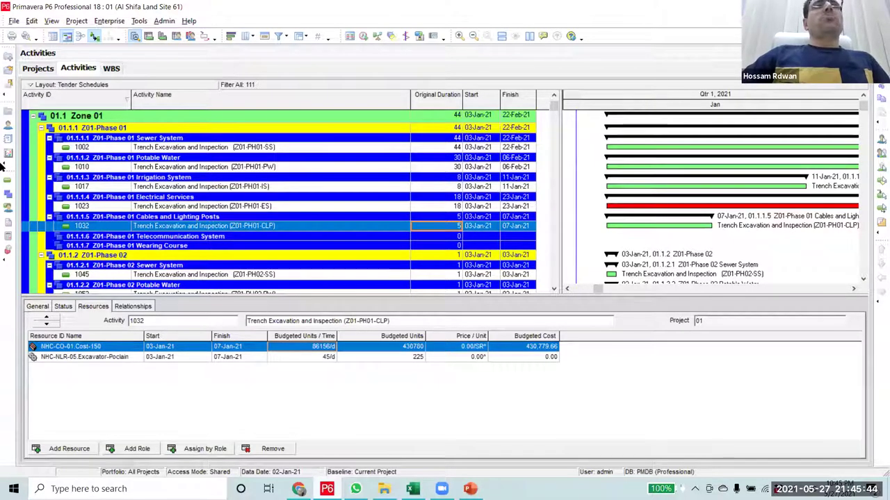
scroll(19, 165, "down", 2)
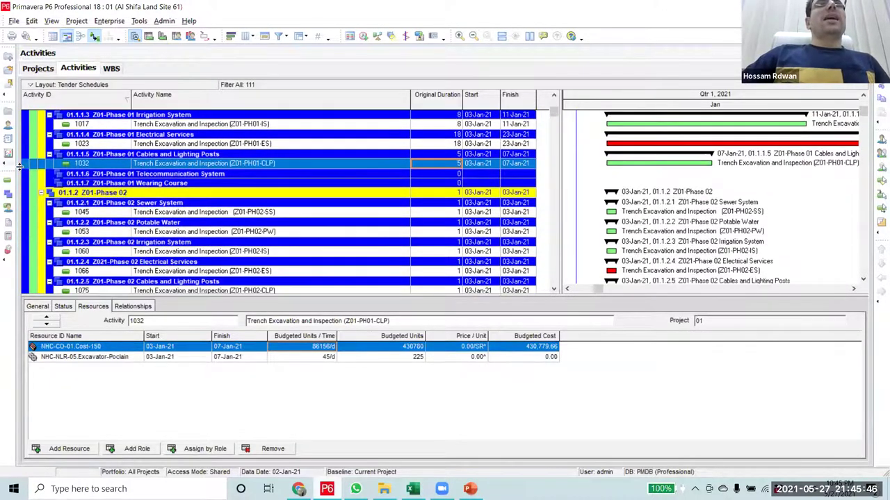
scroll(21, 167, "up", 2)
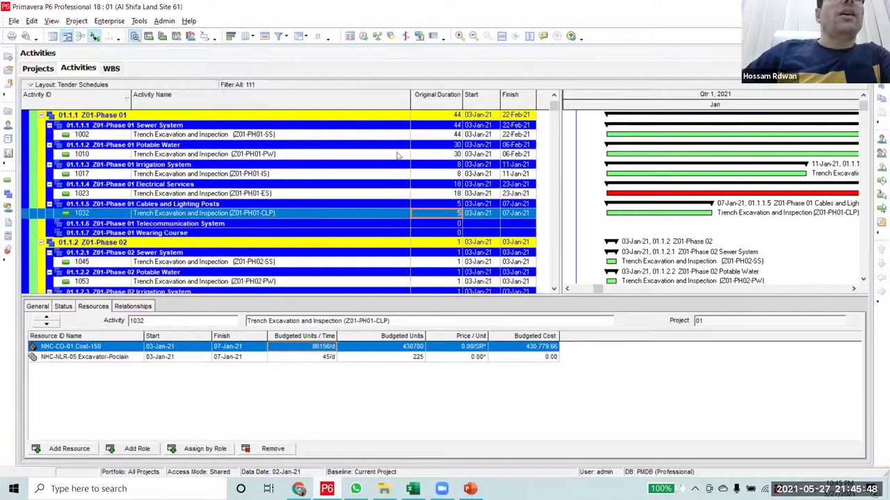
- Review the resource units per day of activities 1002 and 1010
left_click(431, 136)
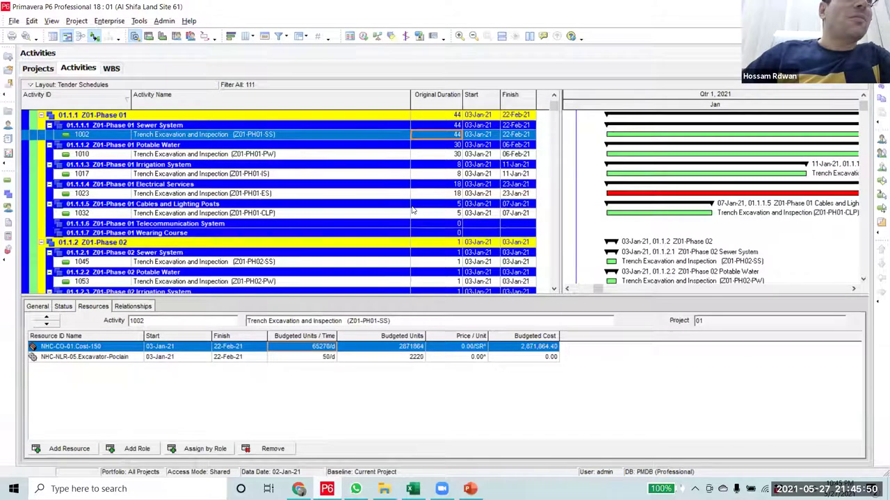
scroll(412, 206, "up", 1)
left_click(438, 182)
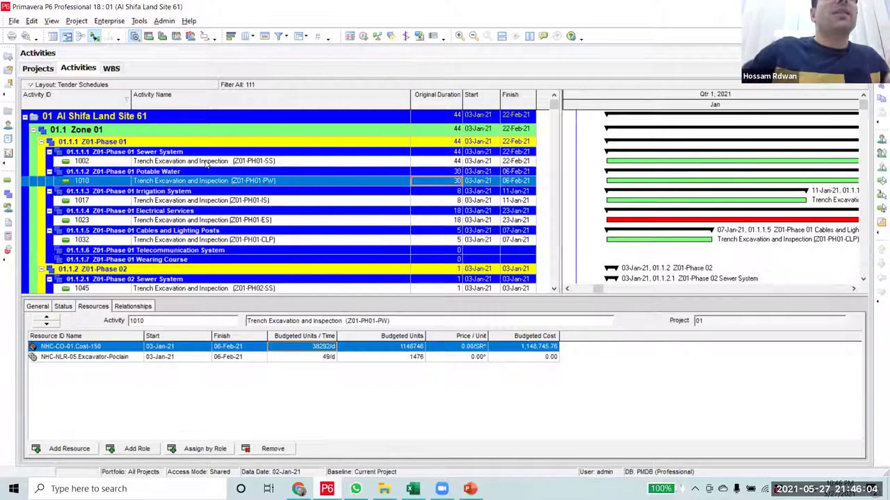
left_click(438, 163)
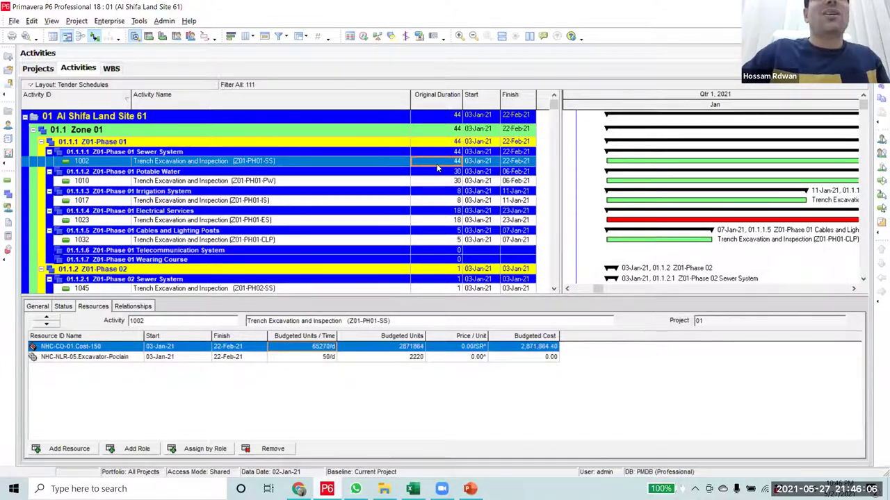
scroll(438, 167, "down", 1)
scroll(438, 166, "down", 7)
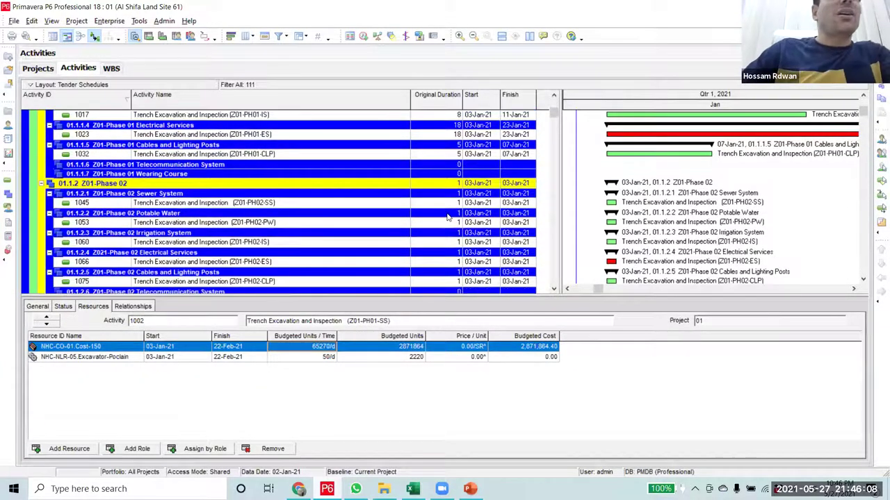
- Set Phase 02 sewer activity 1045 to 44 days, finishing 22-Feb-21, with Excavator-Poclain at 40/d
left_click(450, 204)
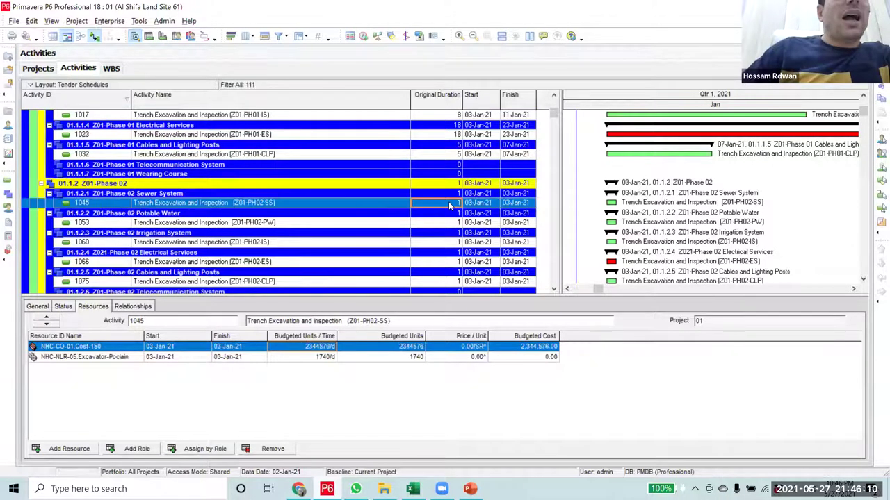
scroll(445, 230, "up", 5)
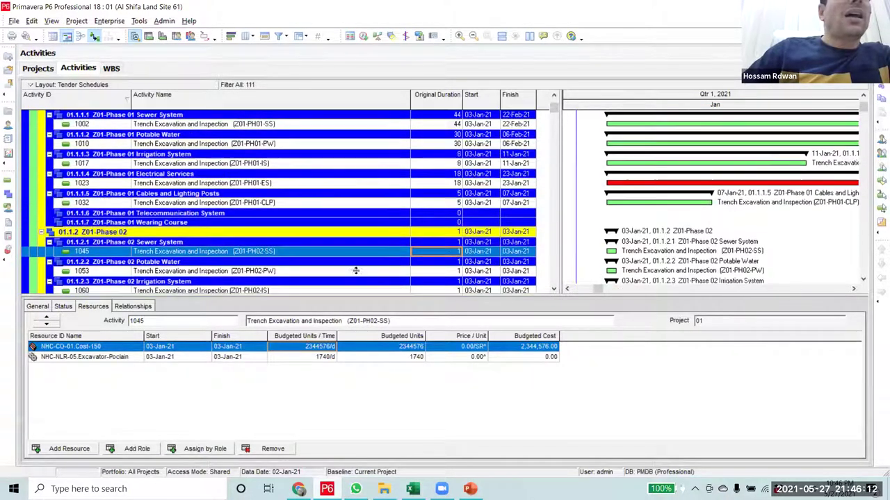
scroll(440, 267, "down", 6)
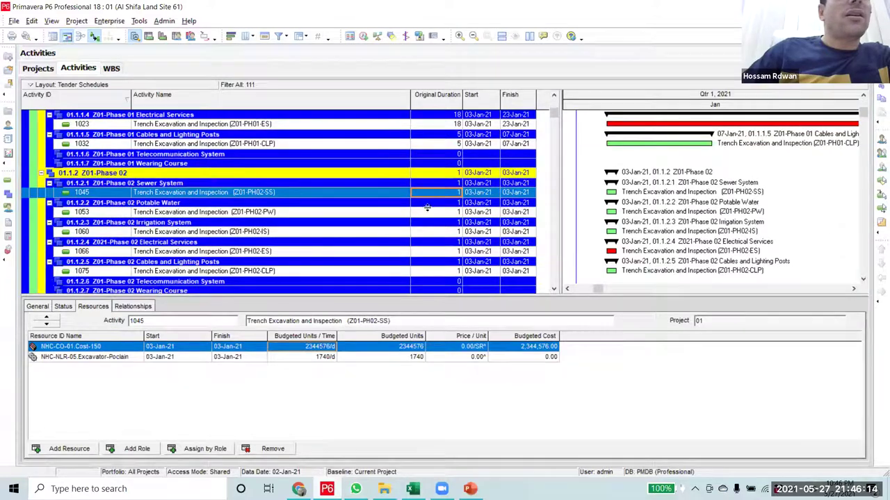
left_click(450, 194)
type("44")
key("Return")
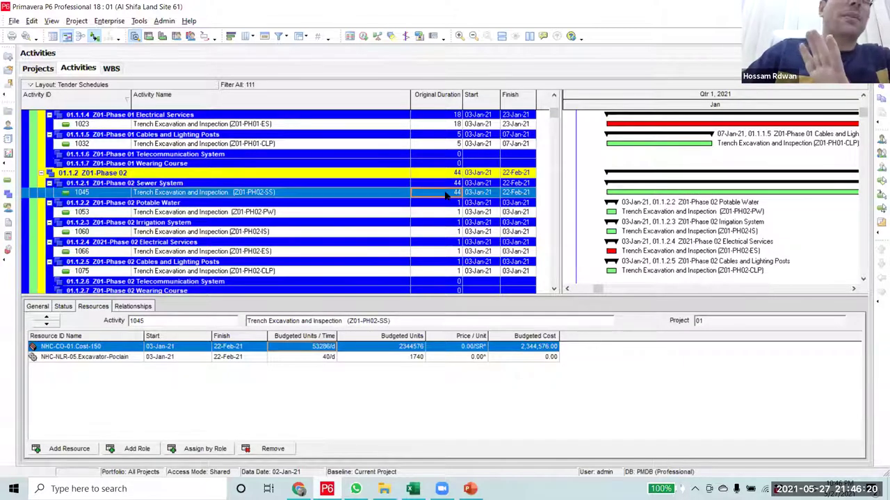
scroll(443, 181, "up", 4)
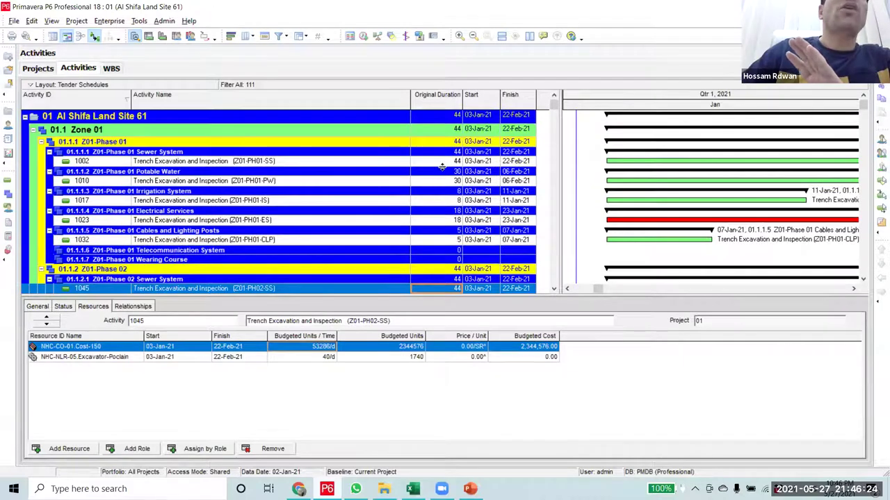
scroll(438, 187, "down", 4)
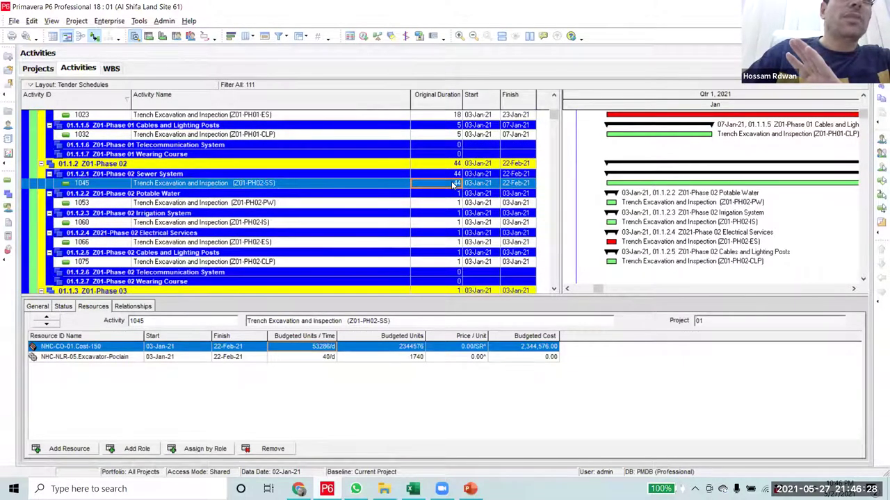
left_click(449, 185)
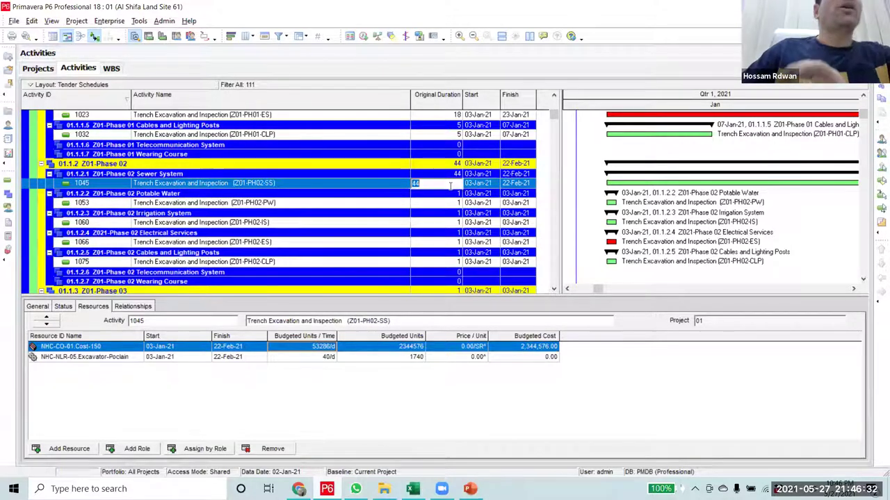
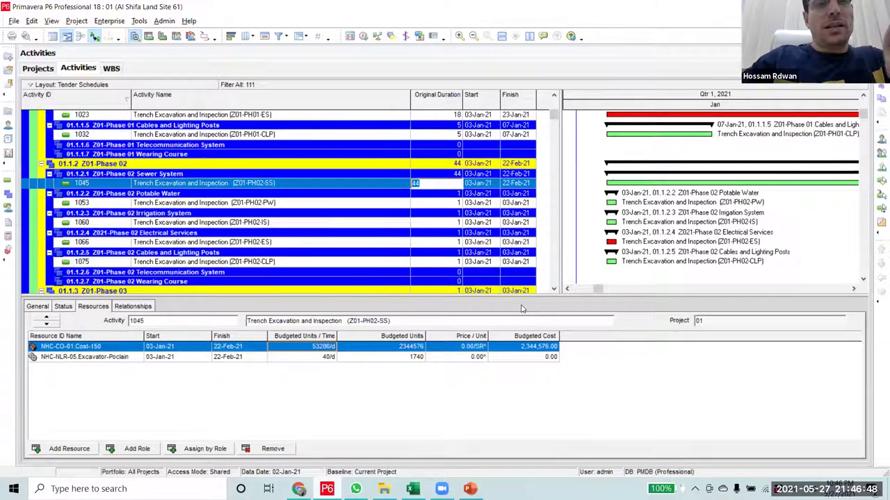
- Try 38, 37 and then 36 days as activity 1045's original duration
type("38")
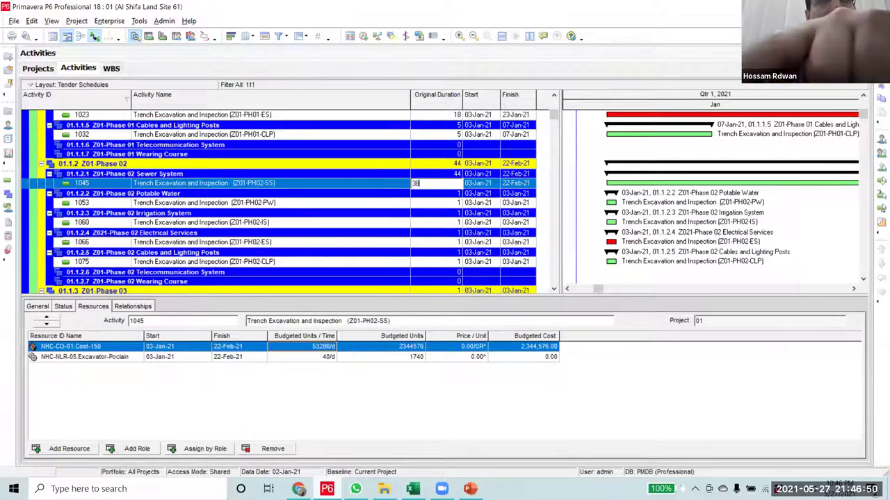
left_click(372, 180)
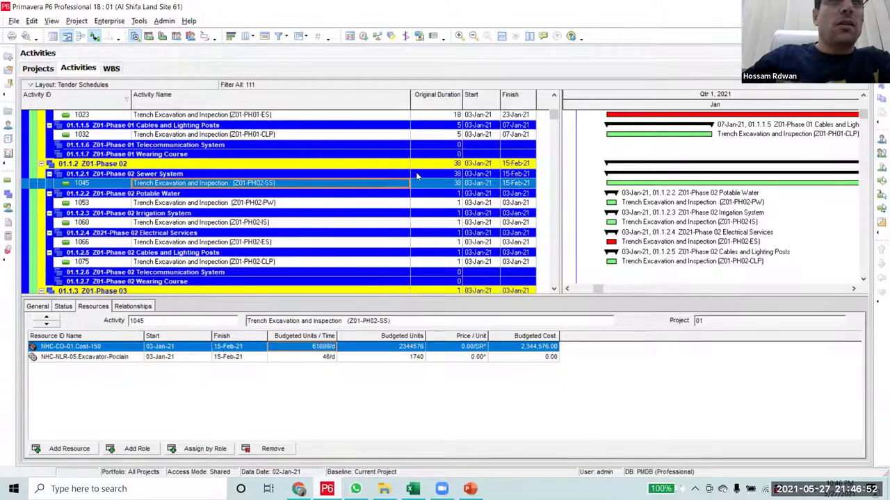
left_click(442, 184)
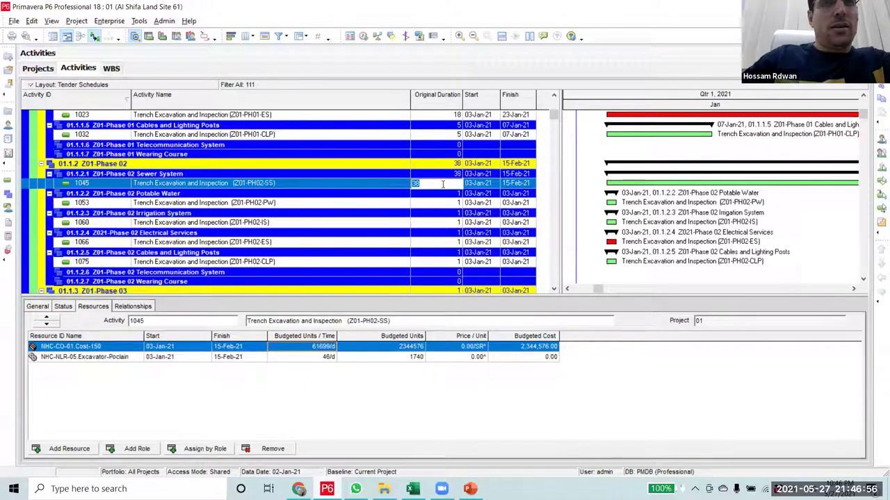
type("37")
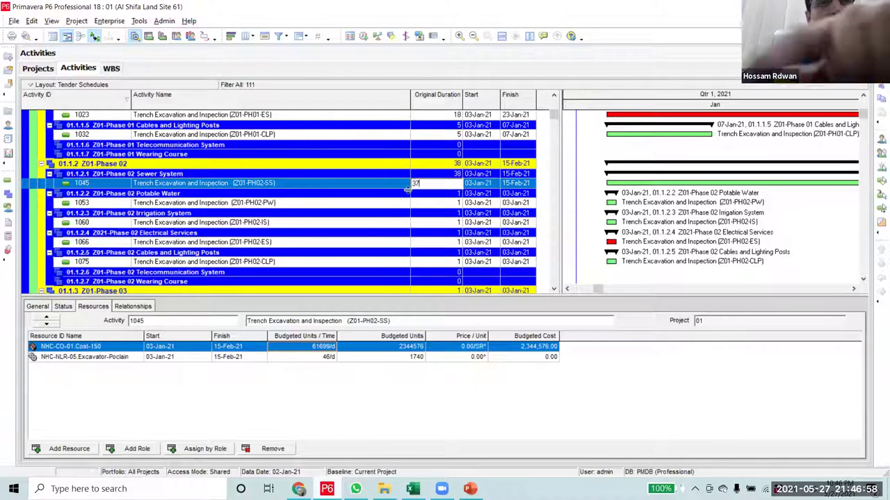
left_click(398, 185)
left_click(438, 183)
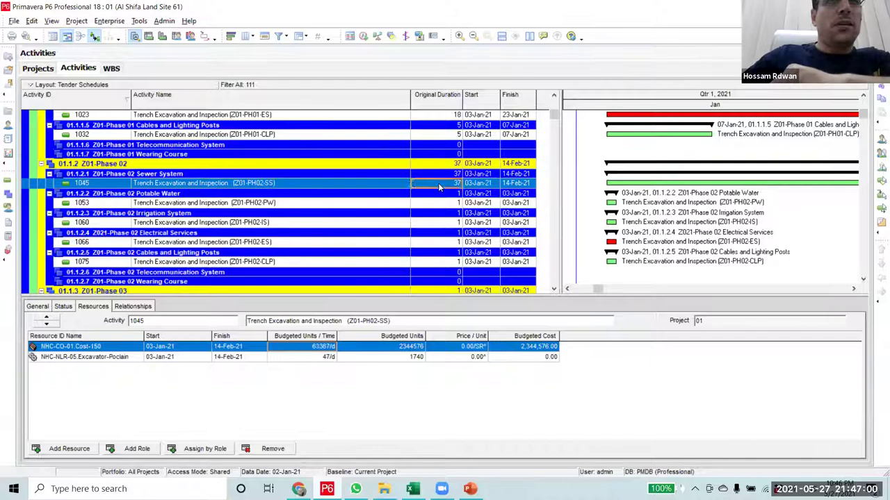
left_click(415, 182)
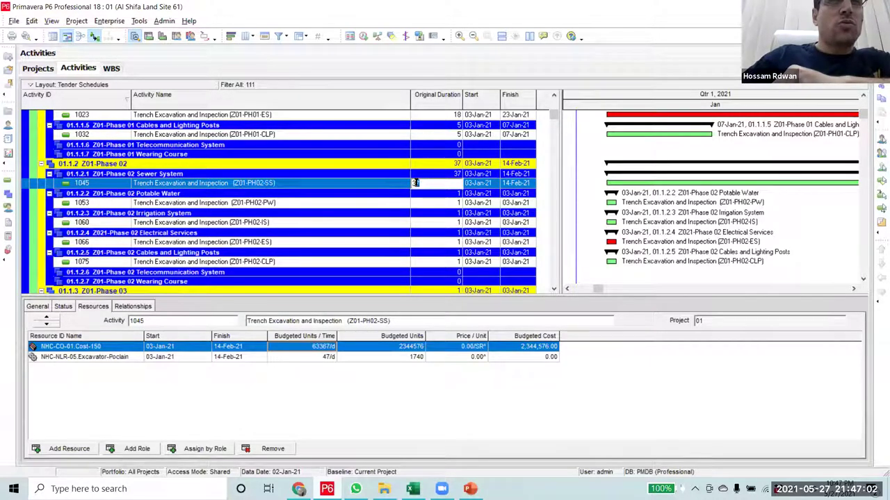
type("6")
left_click(399, 185)
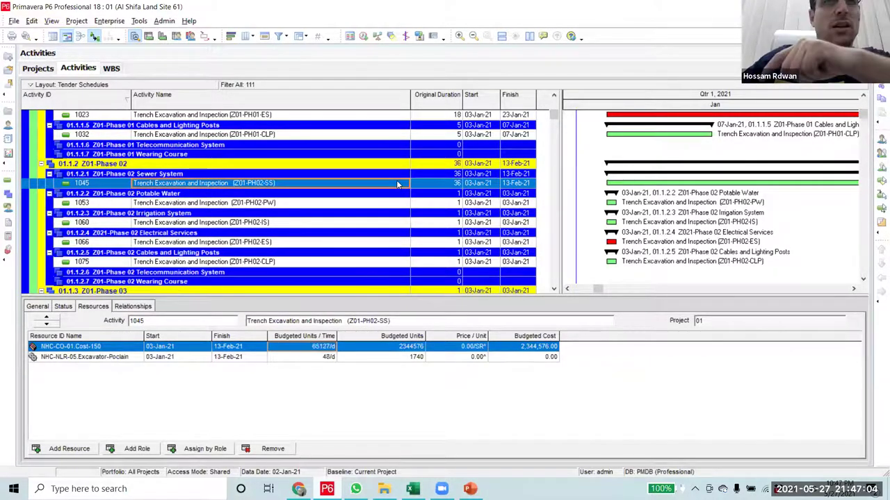
- Settle activity 1045's original duration at 35 days, finishing 11-Feb-21
left_click(442, 184)
type("365")
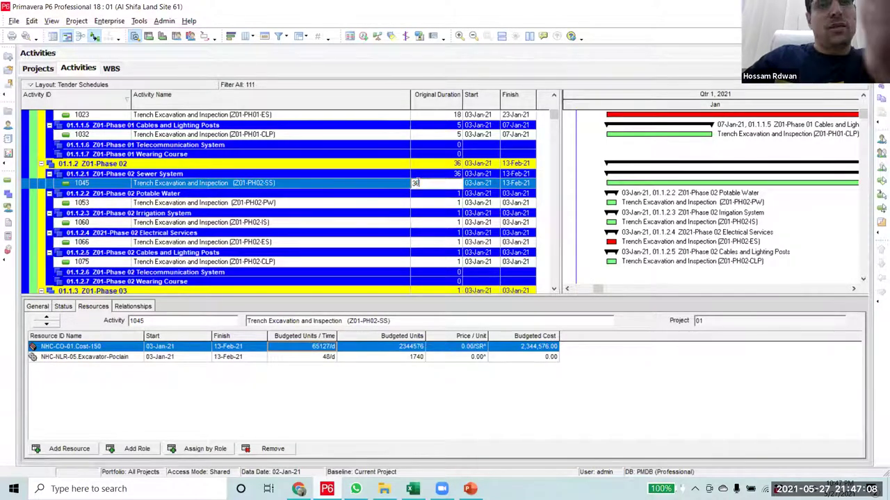
key("BackSpace")
key("BackSpace")
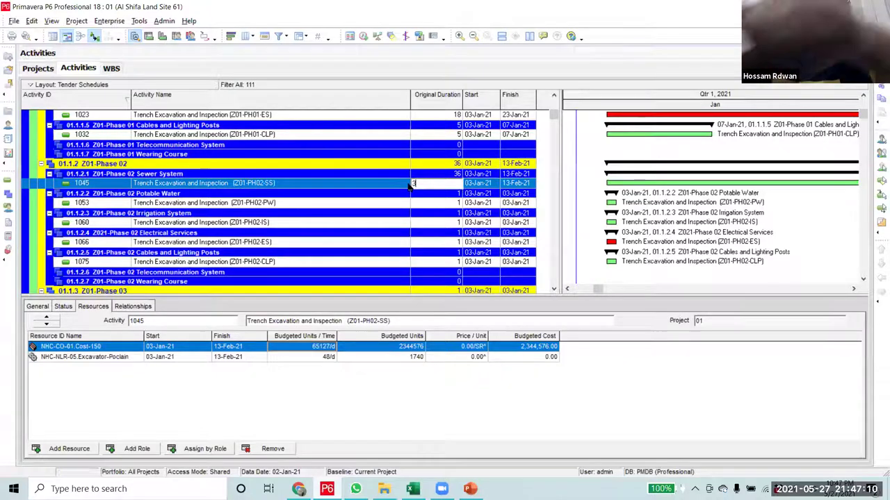
type("3")
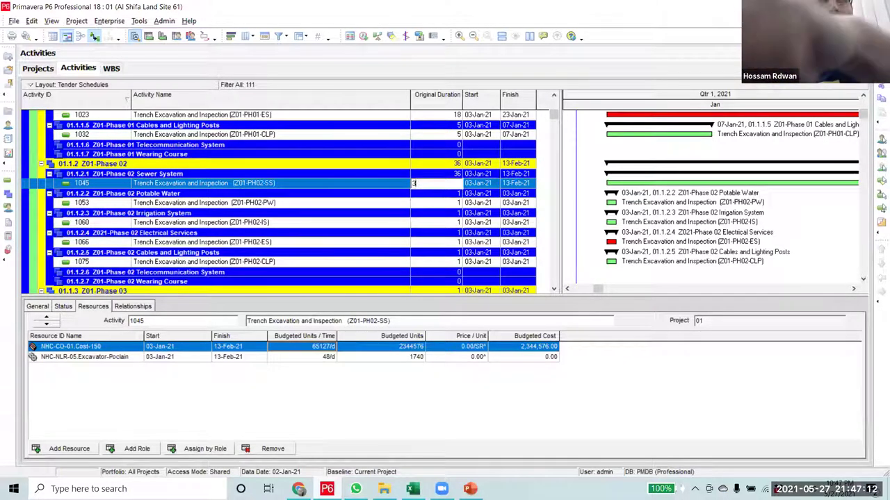
key("BackSpace")
type("5")
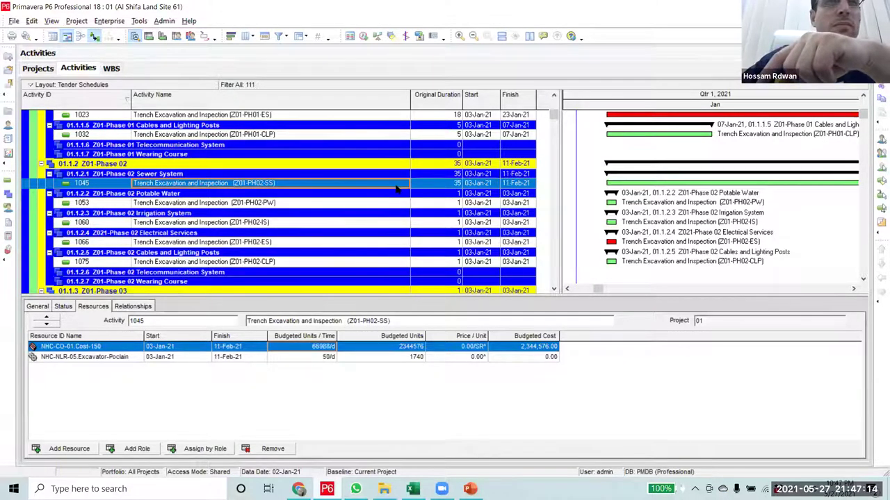
left_click(434, 205)
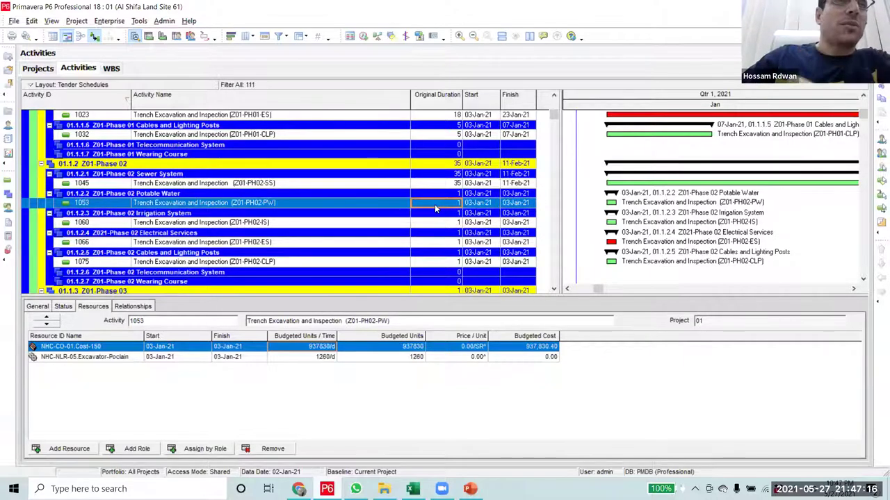
- Set activity 1053's original duration to 25 days after trying 30 and 26
left_click(434, 204)
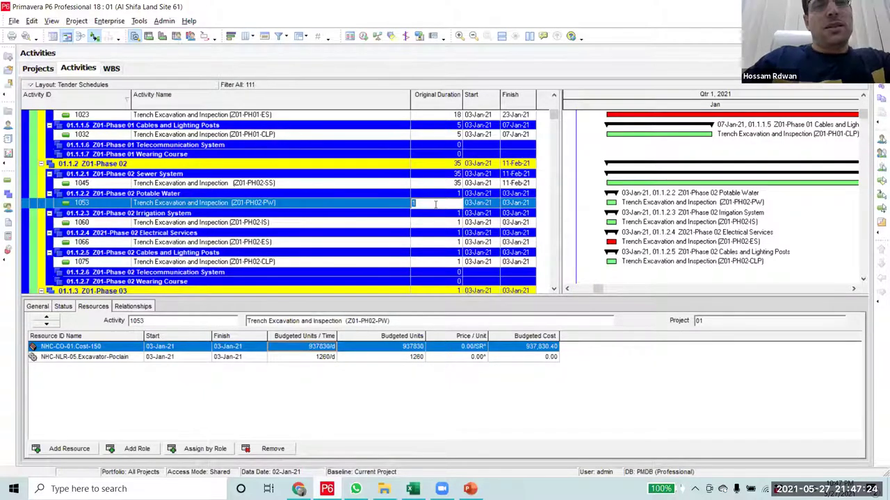
type("30")
key("Return")
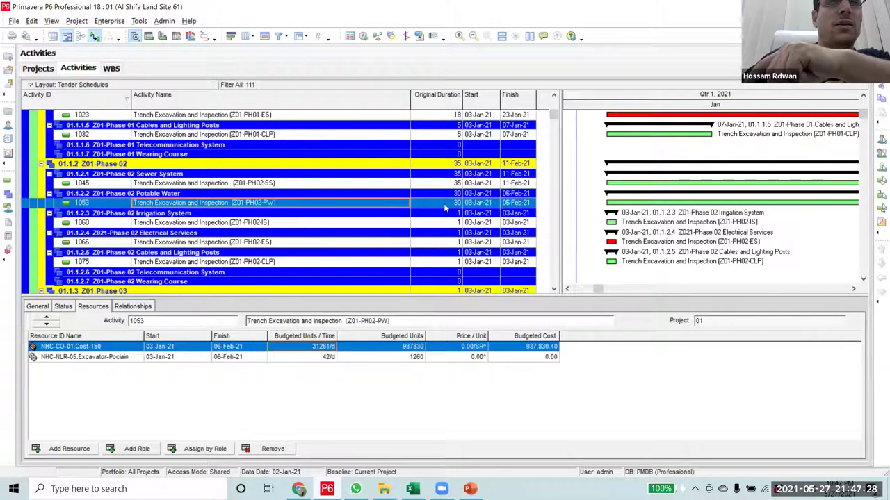
left_click(444, 203)
type("26")
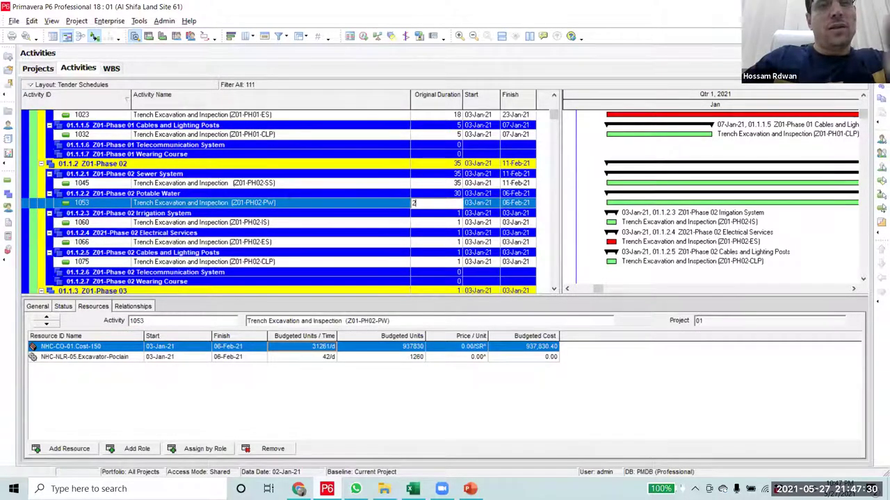
key("Return")
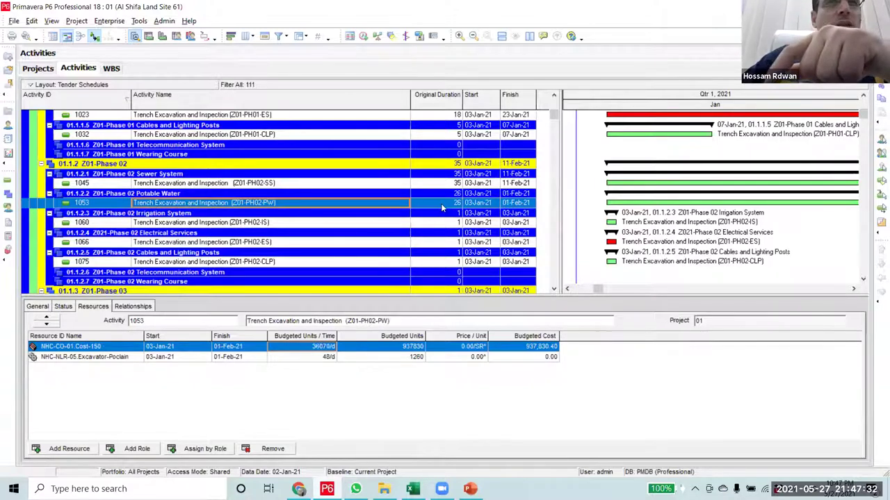
left_click(440, 203)
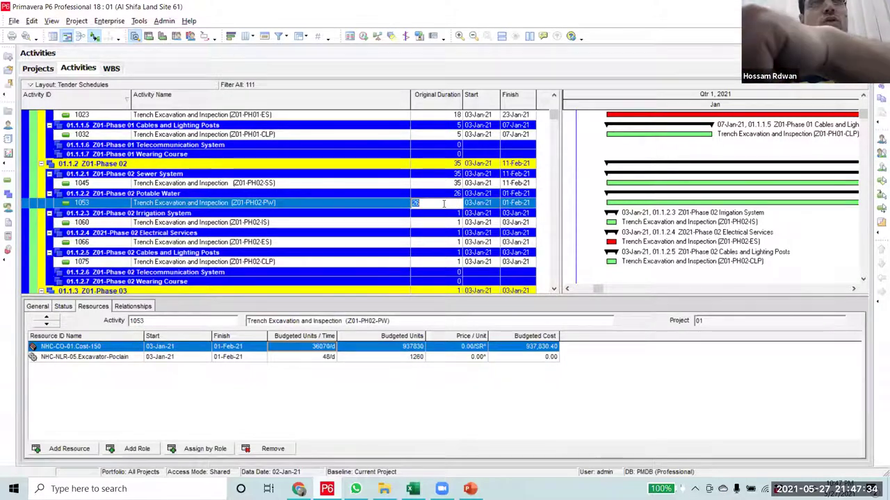
type("2")
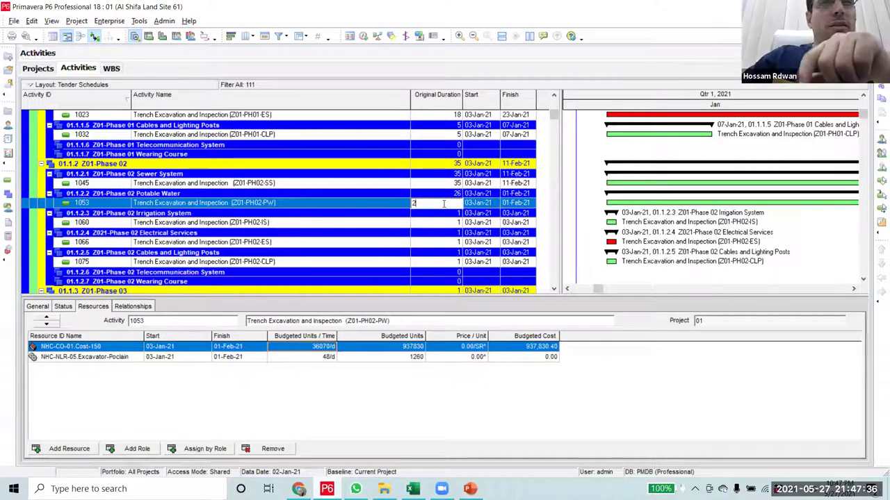
type("5")
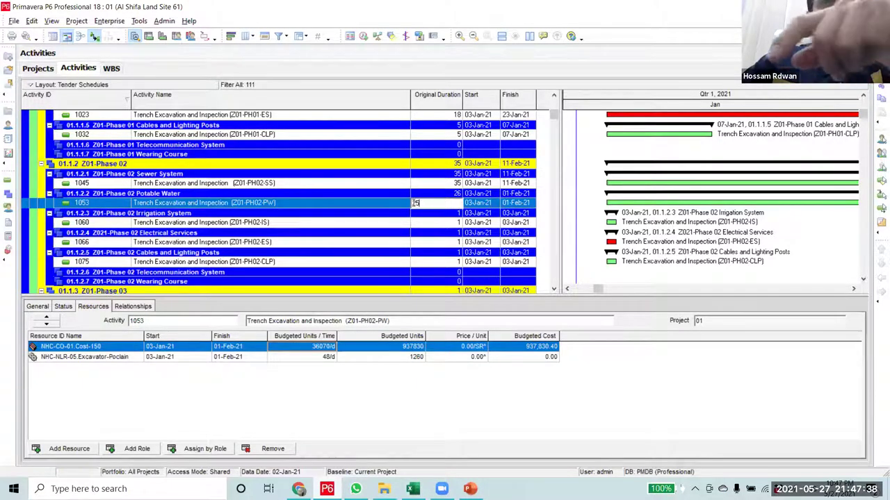
left_click(407, 202)
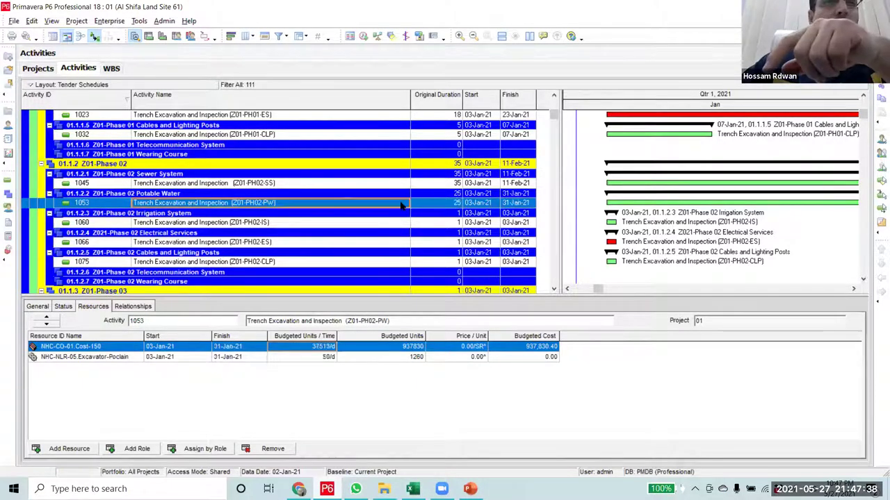
- Review the resource assignments of activities 1045 and 1053
left_click(449, 184)
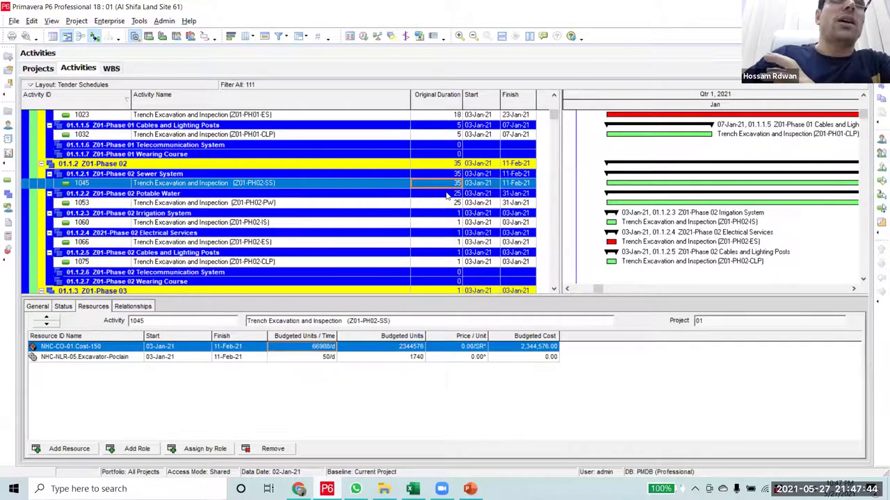
left_click(447, 203)
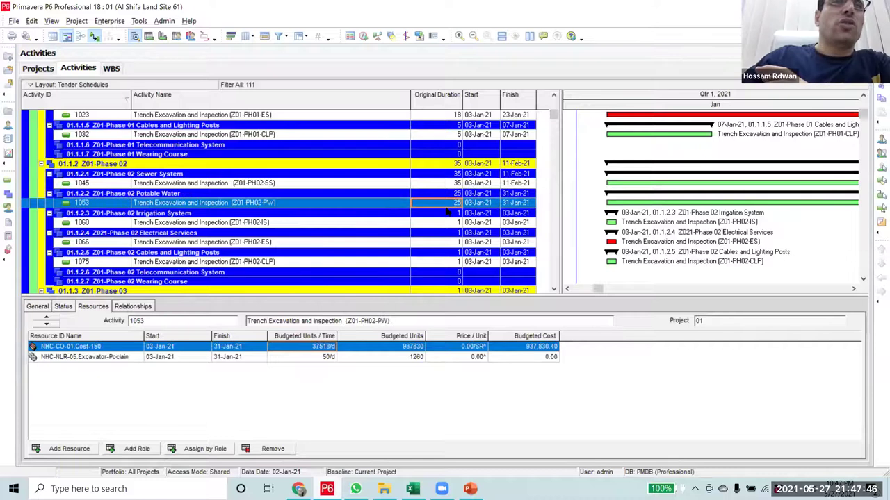
scroll(446, 213, "down", 1)
scroll(449, 215, "up", 1)
- Set Irrigation System activity 1060 to 8 days after trying 7, finishing 11-Jan-21
left_click(450, 214)
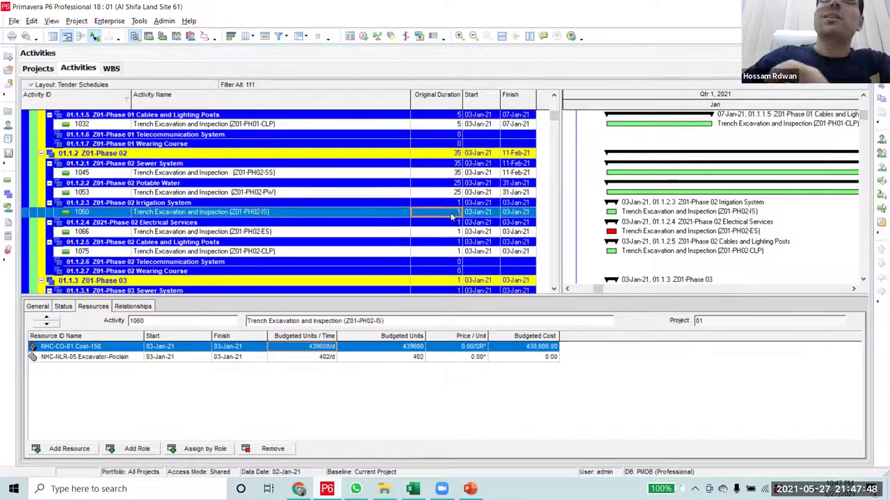
left_click(451, 215)
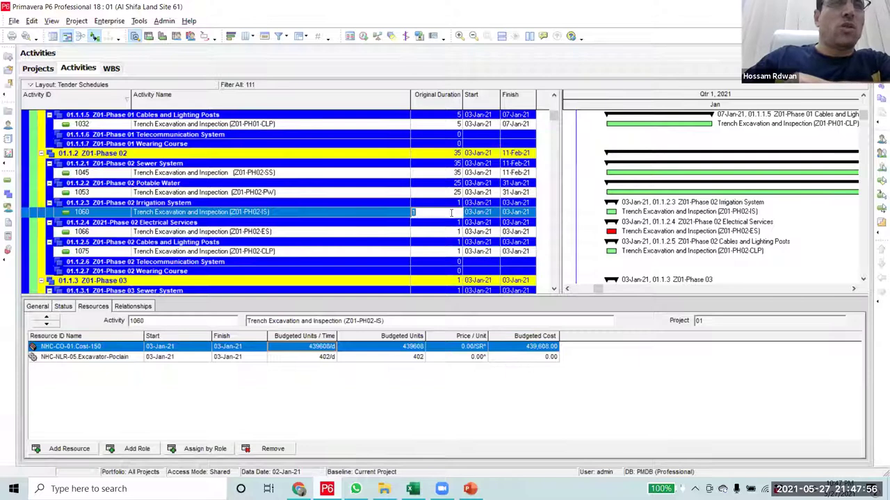
type("7")
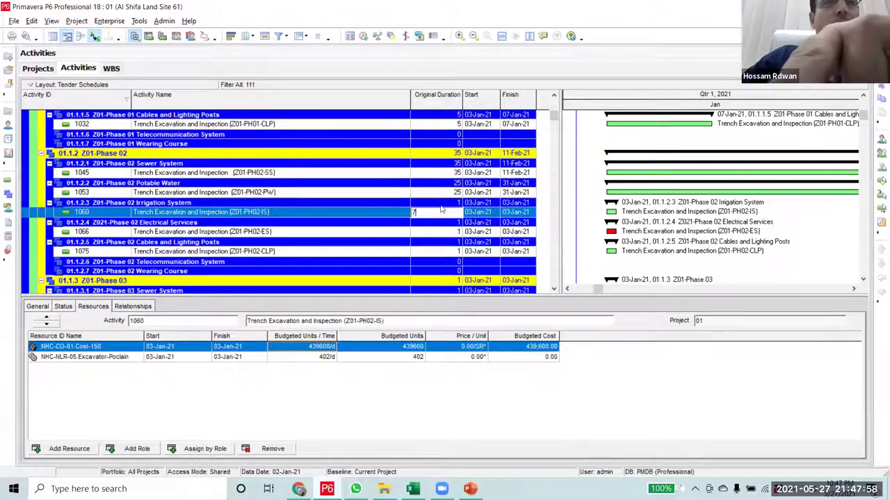
key("Return")
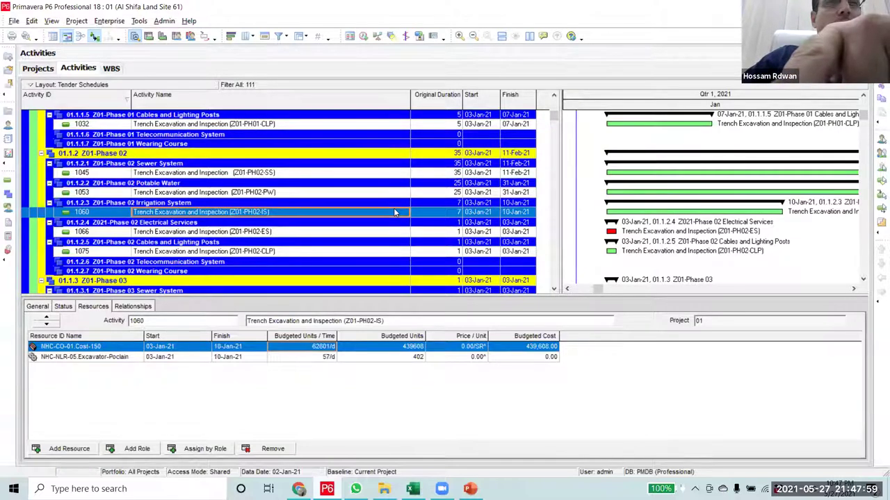
left_click(438, 214)
type("8")
key("Return")
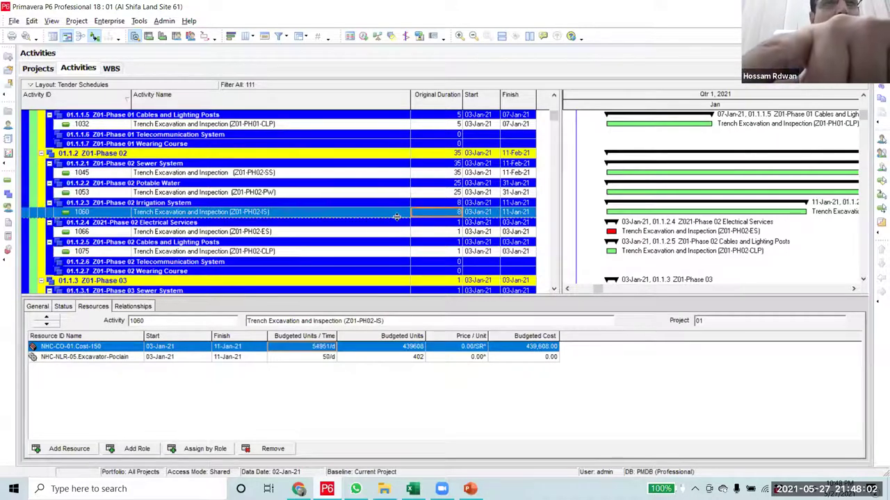
left_click(438, 232)
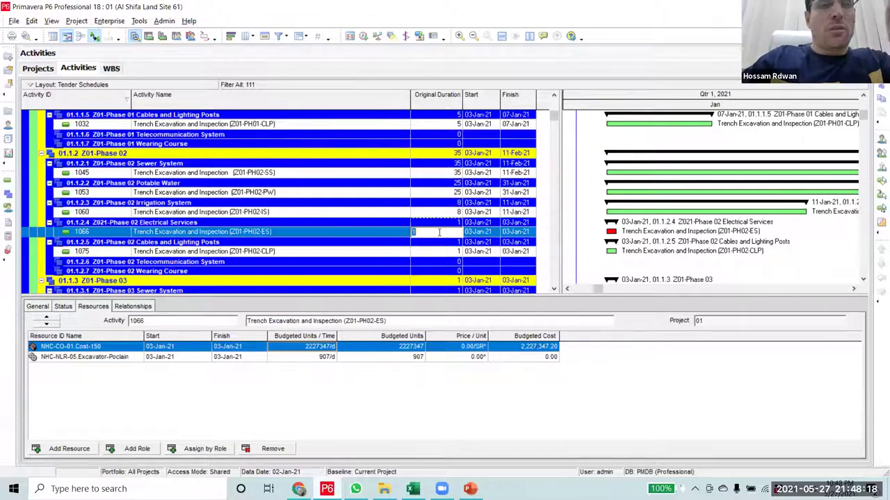
- Try 30, 23 and 17 days as activity 1066's original duration
type("30")
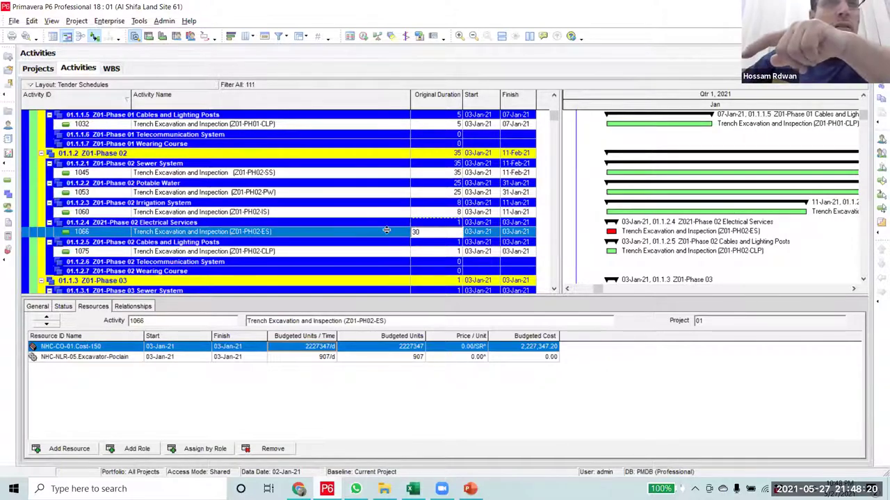
key("Return")
left_click(437, 232)
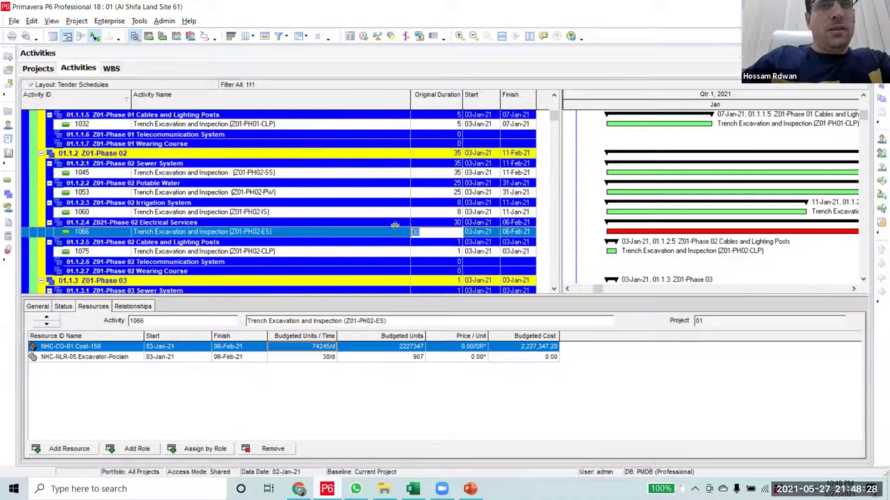
type("23")
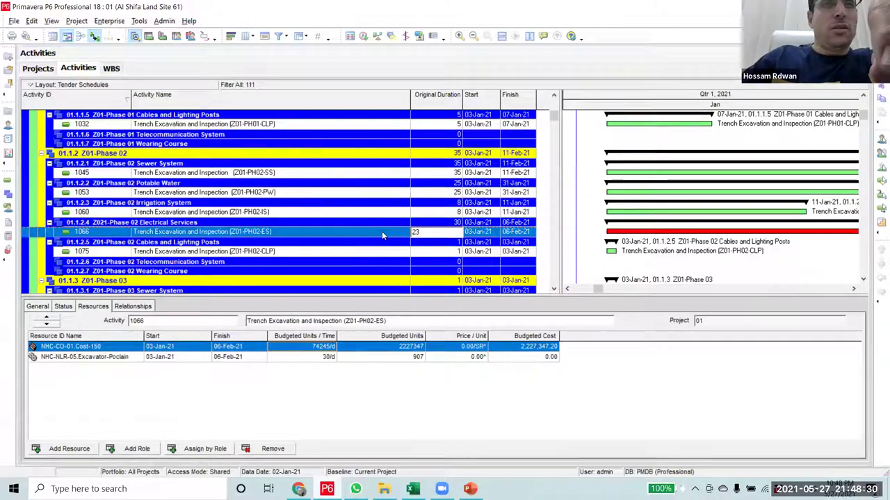
left_click(382, 231)
left_click(443, 237)
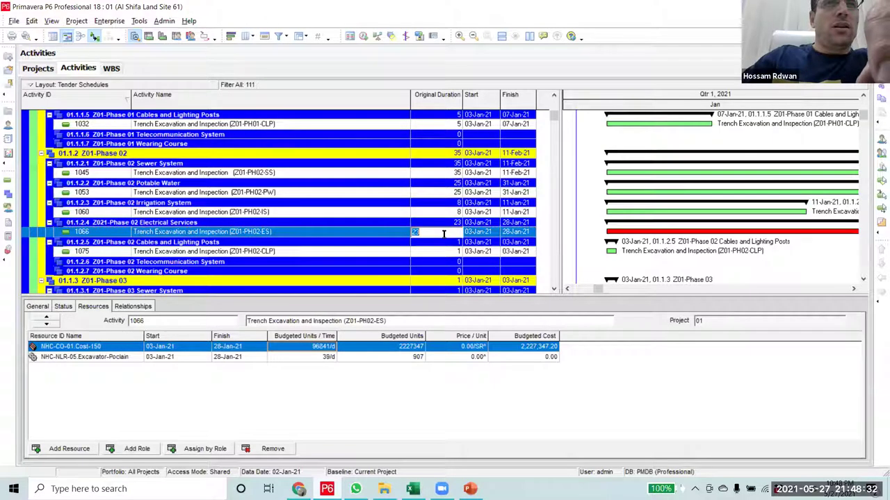
type("1")
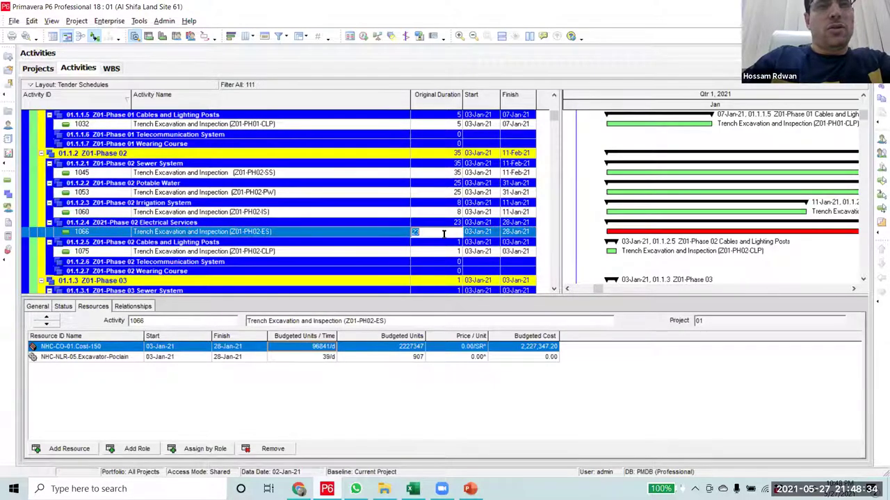
type("7")
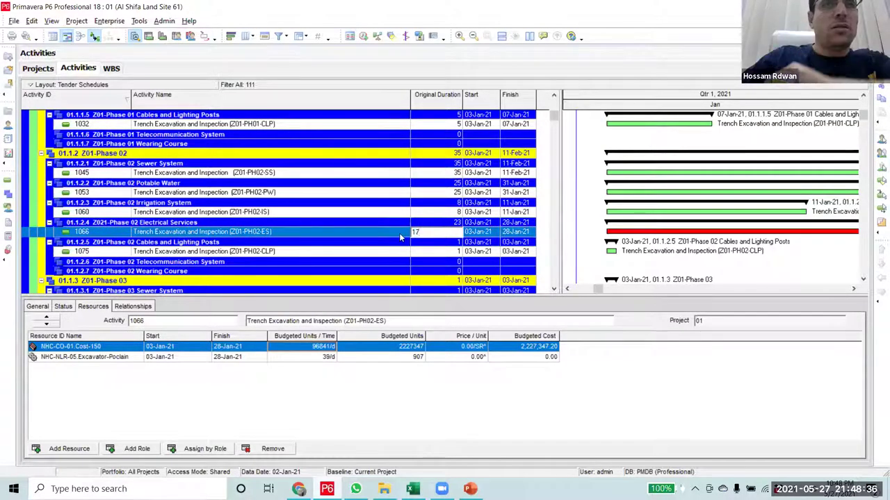
left_click(406, 235)
- Try 16, then settle activity 1066 at 18 days, finishing 23-Jan-21
left_click(437, 235)
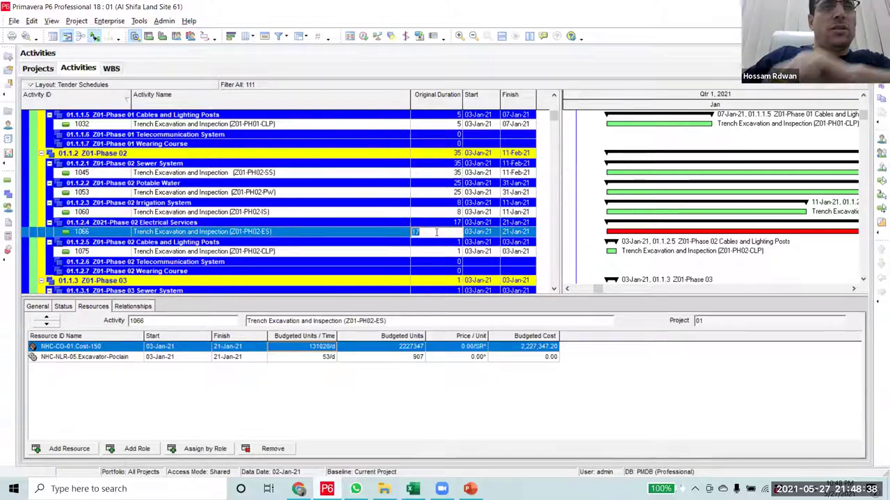
type("16")
left_click(398, 237)
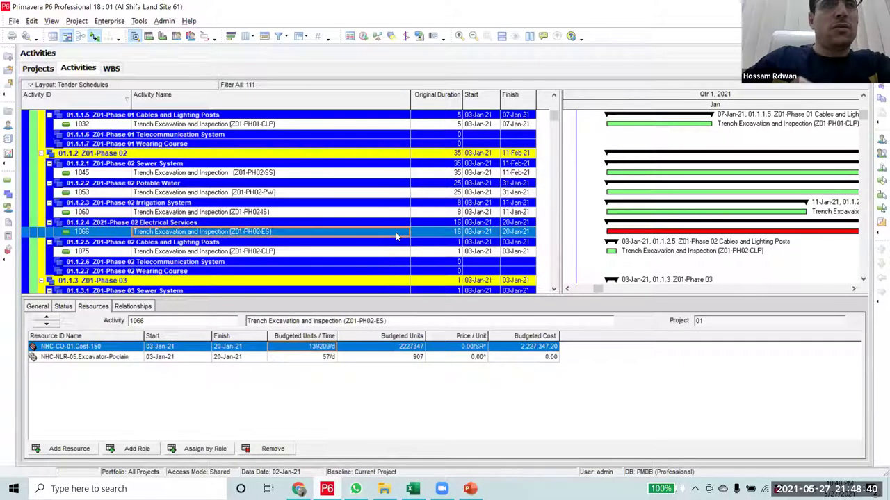
left_click(444, 235)
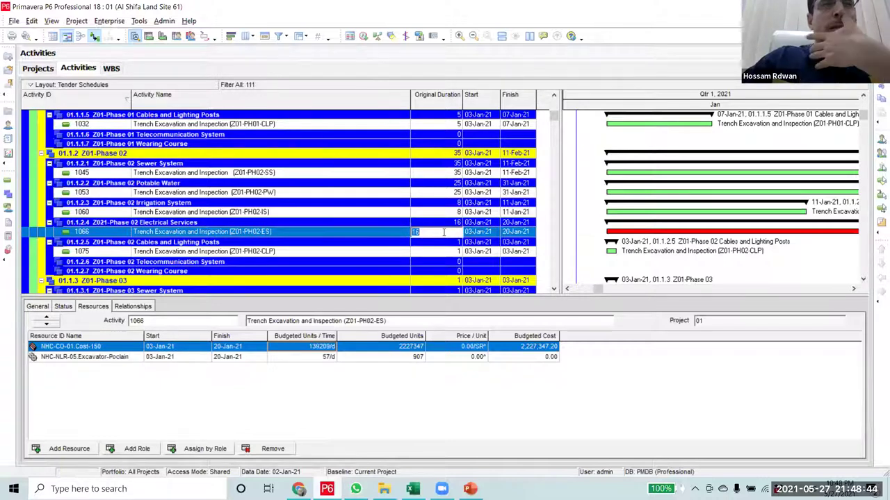
type("18")
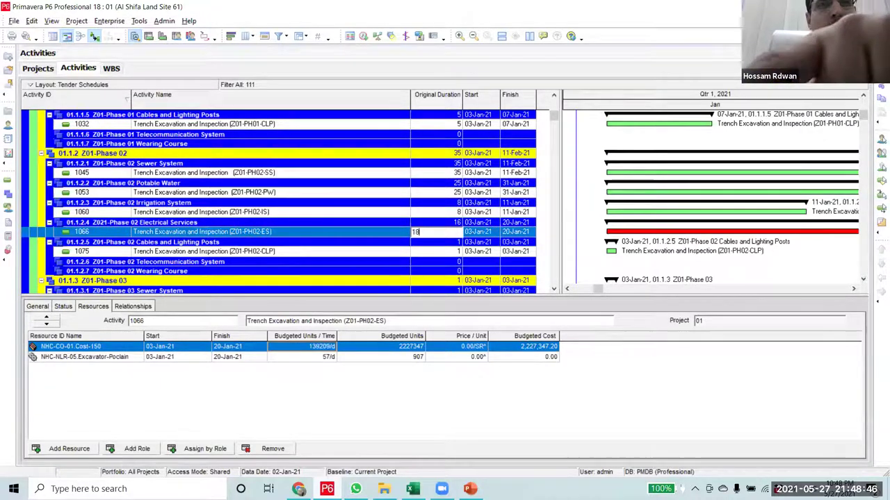
left_click(401, 228)
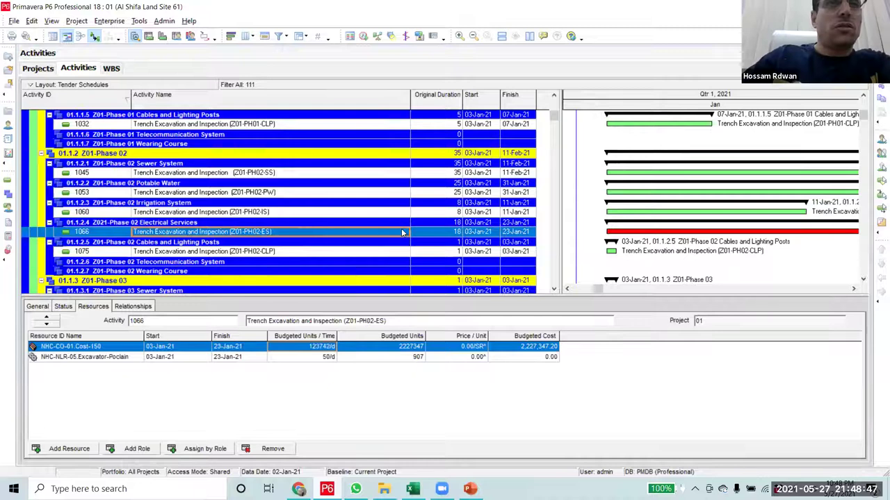
left_click(441, 252)
- Set activity 1075's original duration to 5 days after trying 6 and 4, finishing 07-Jan-21
left_click(441, 252)
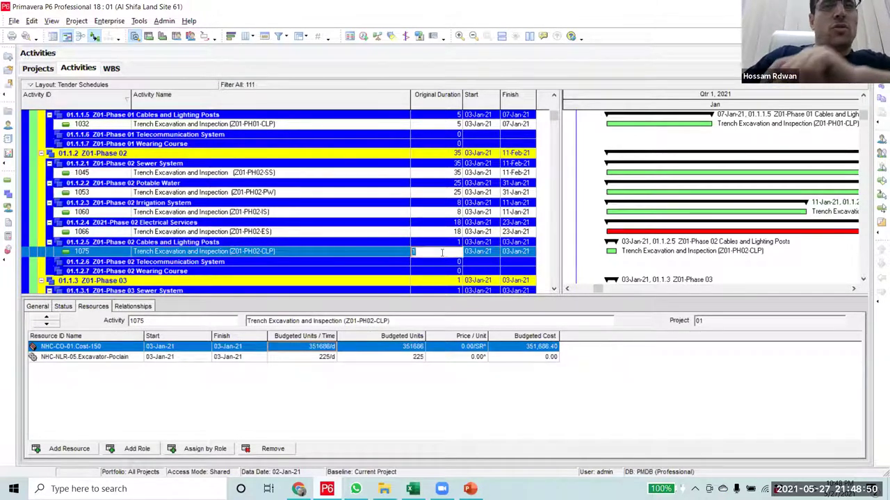
type("5")
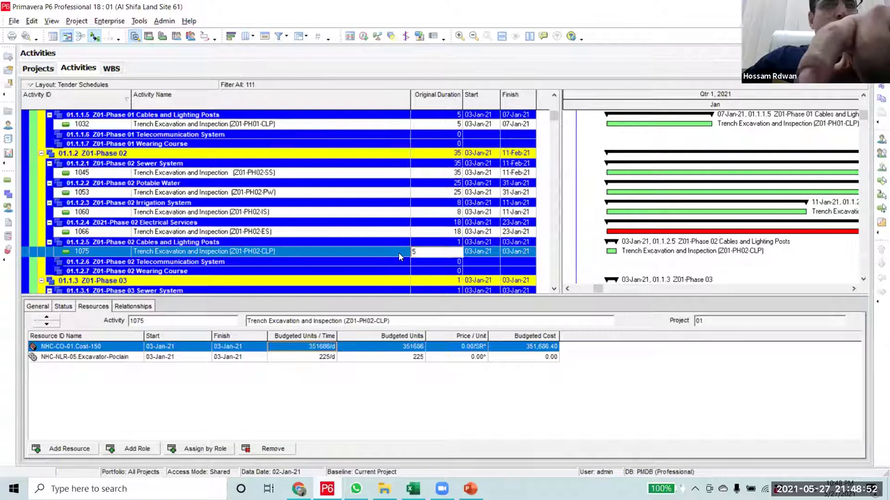
left_click(398, 252)
double_click(440, 252)
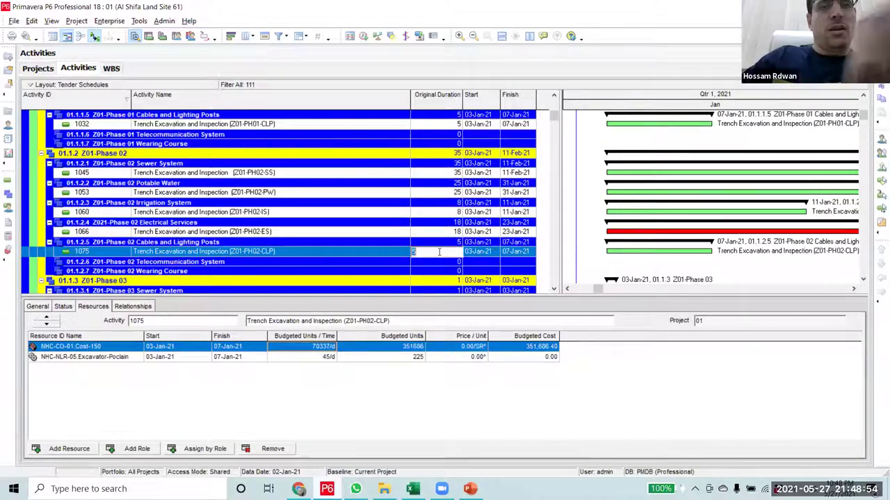
type("6")
left_click(397, 252)
double_click(439, 253)
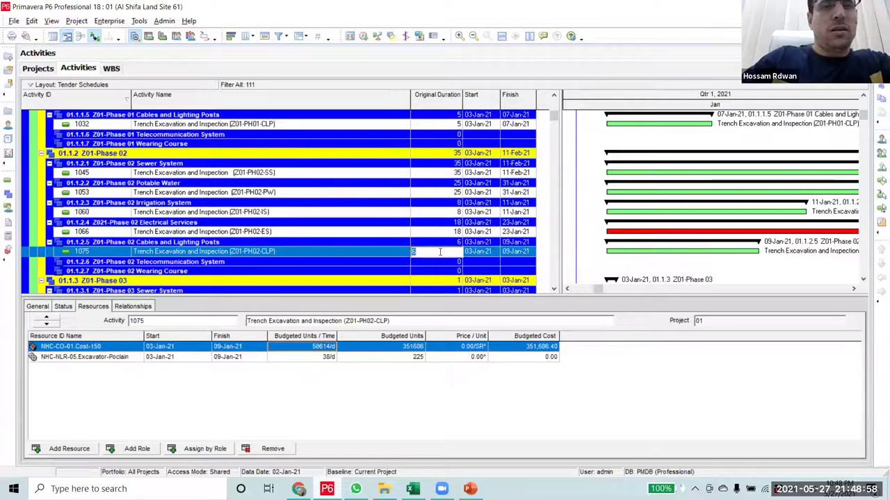
type("4")
left_click(401, 253)
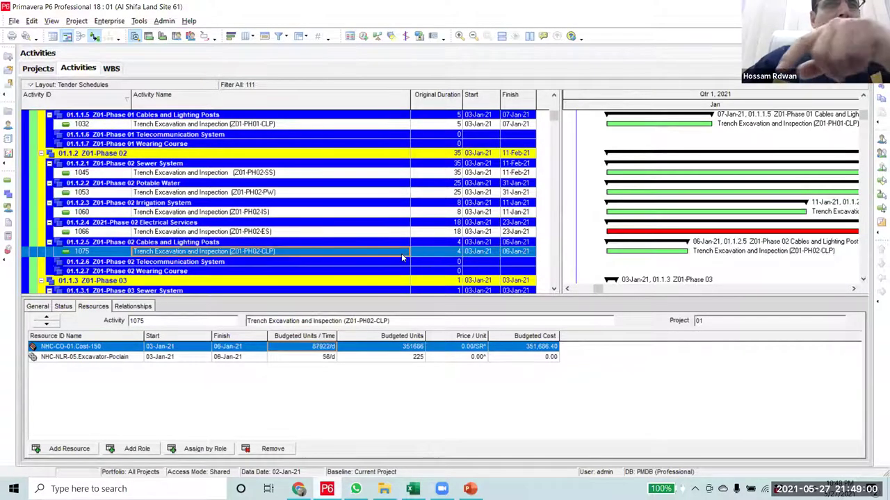
double_click(428, 254)
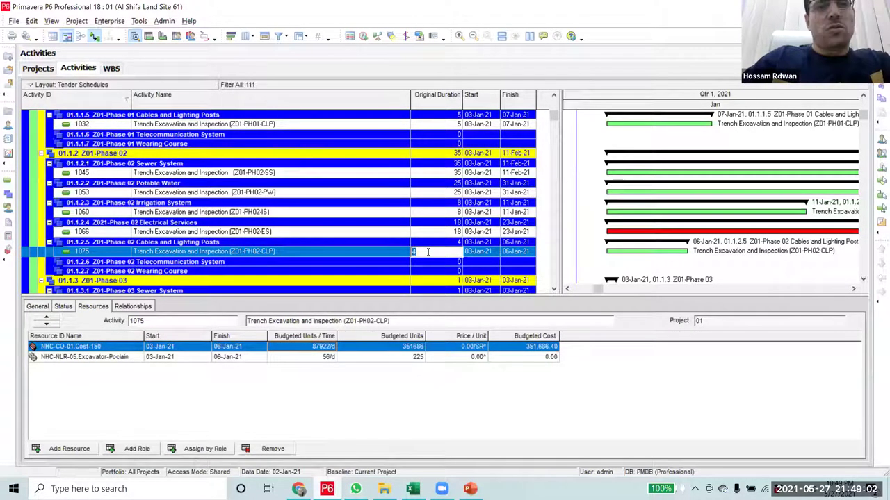
type("5")
key("Return")
scroll(446, 238, "down", 2)
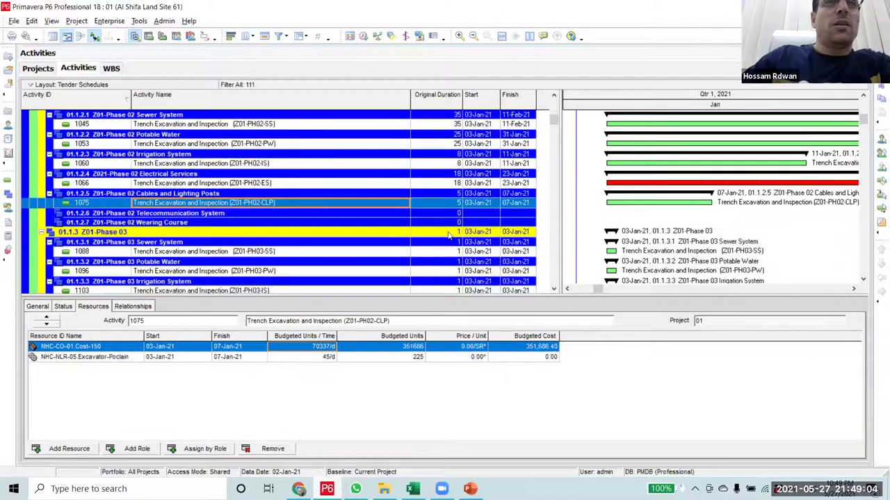
left_click(445, 243)
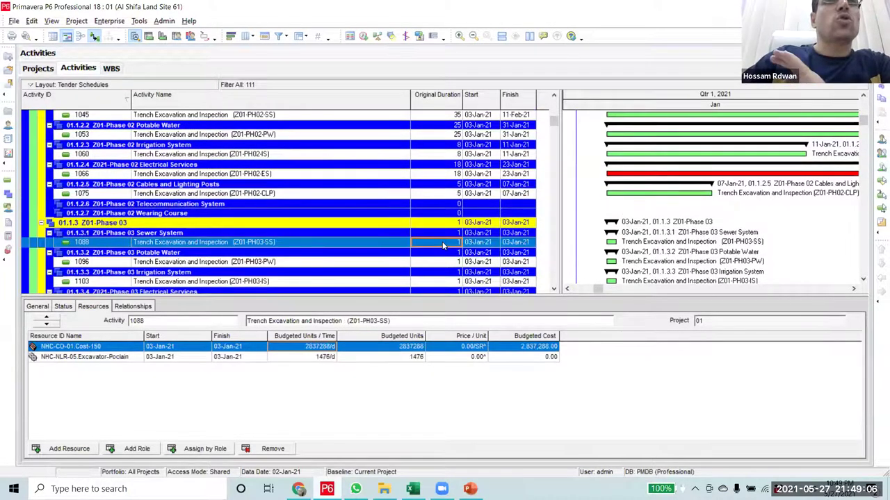
scroll(442, 246, "down", 2)
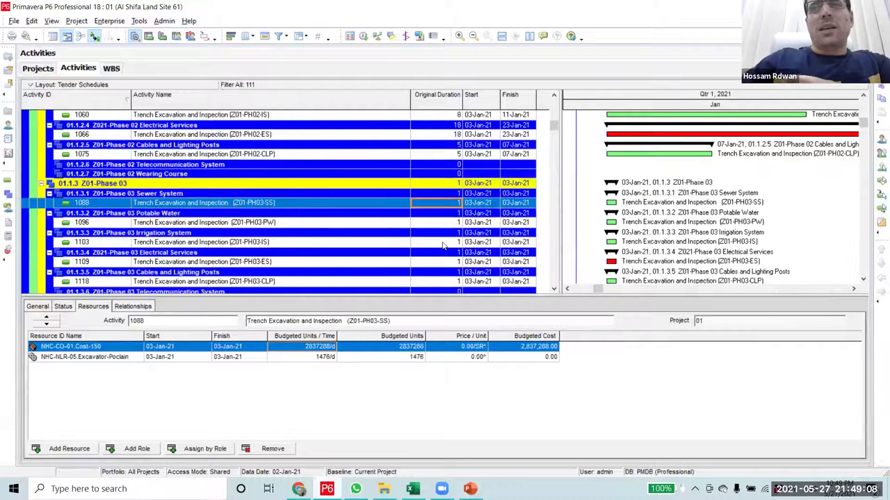
scroll(442, 240, "up", 1)
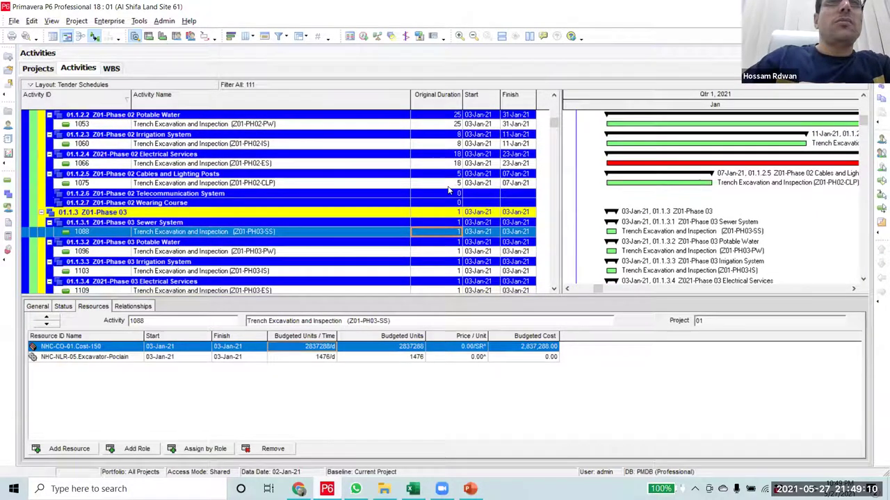
left_click(449, 185)
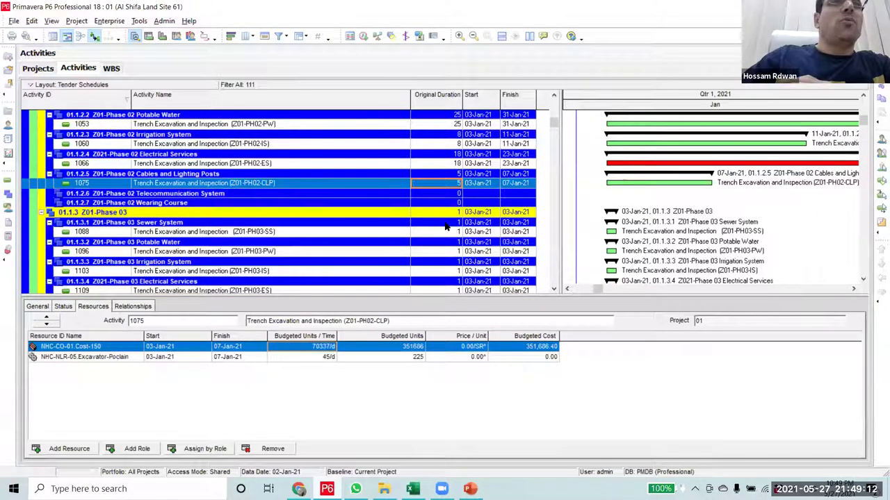
left_click(450, 164)
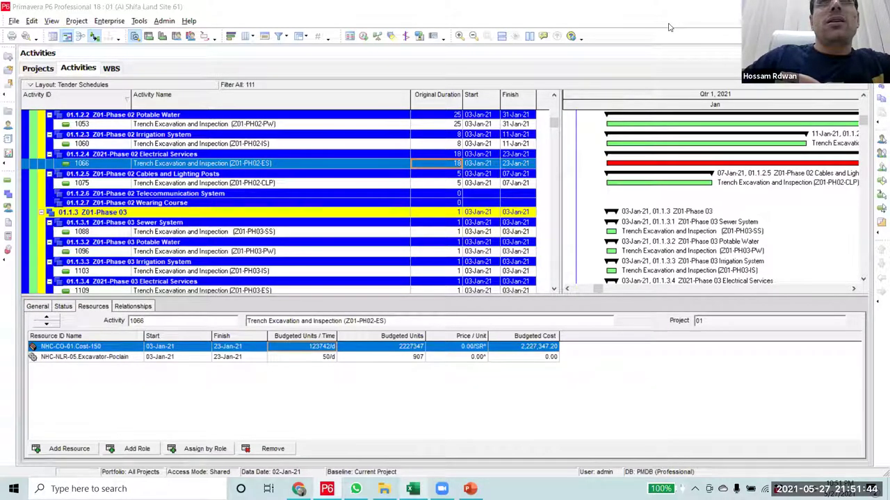
- Compare the resource assignments of activities 1075 and 1088
left_click(433, 183)
left_click(435, 233)
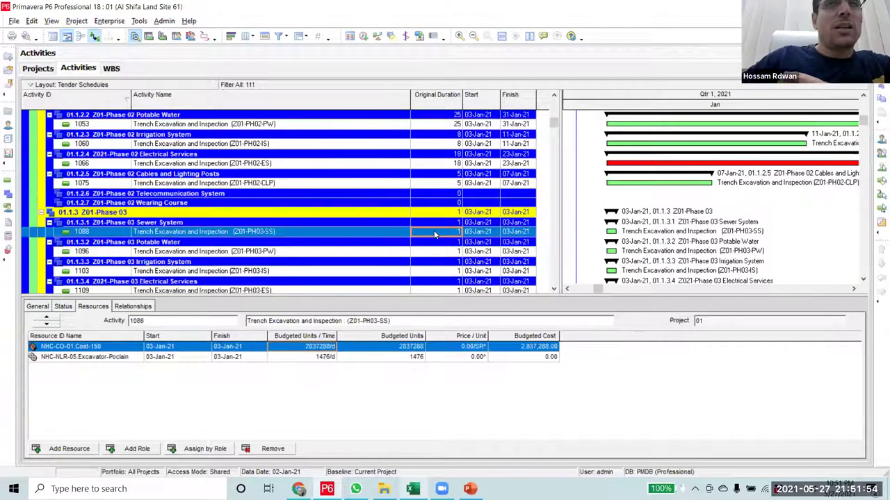
scroll(435, 234, "down", 2)
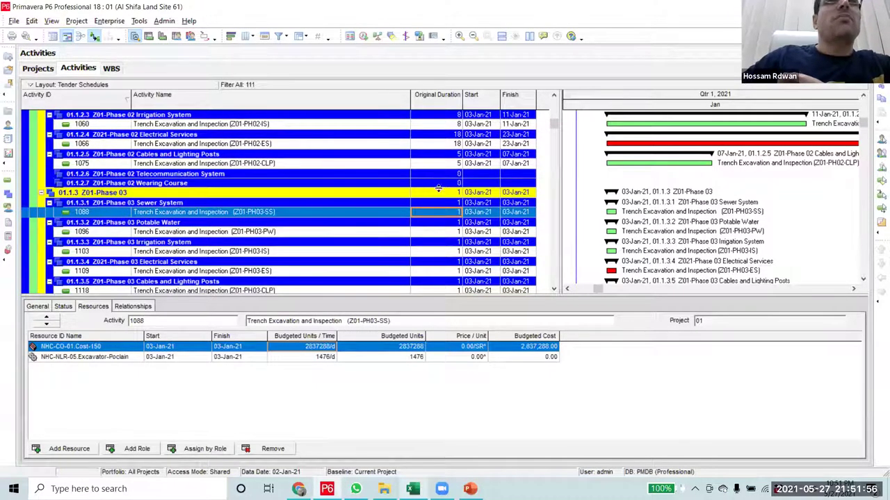
scroll(436, 184, "up", 3)
left_click(442, 196)
scroll(442, 200, "down", 2)
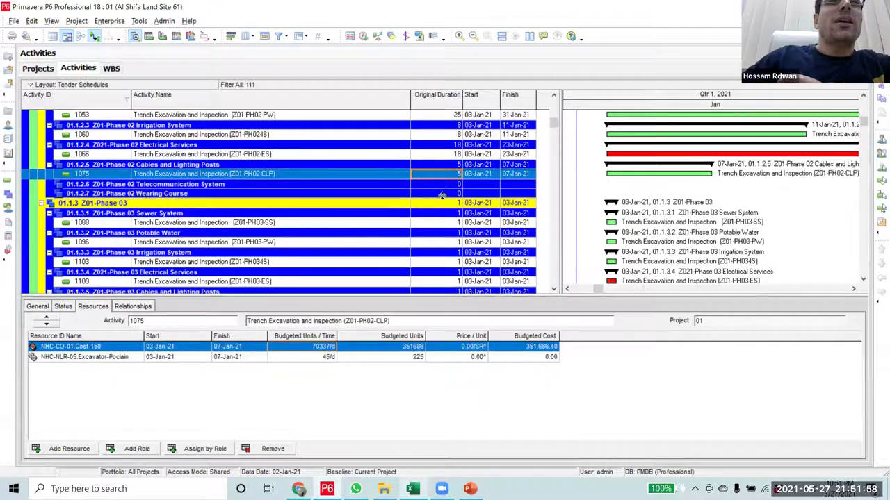
left_click(449, 225)
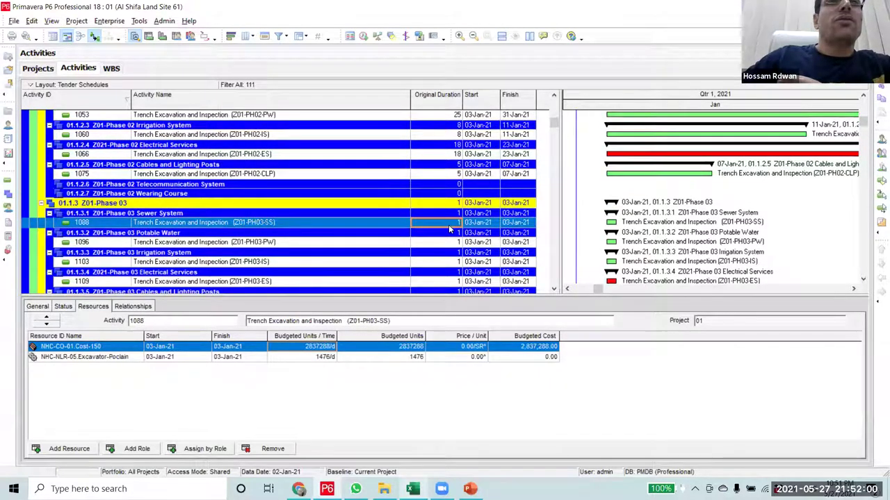
scroll(449, 229, "down", 2)
- Set activity 1088 to 35 days and Fill Down that duration through activity 1634
left_click(451, 203)
type("35")
key("Return")
left_click(448, 206)
scroll(554, 131, "down", 3)
scroll(561, 253, "down", 15)
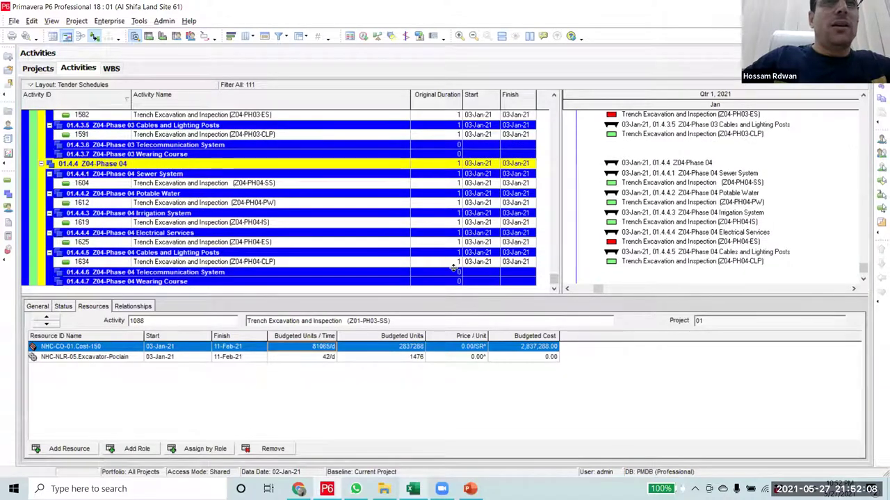
left_click(451, 264, "shift")
right_click(451, 264)
left_click(490, 260)
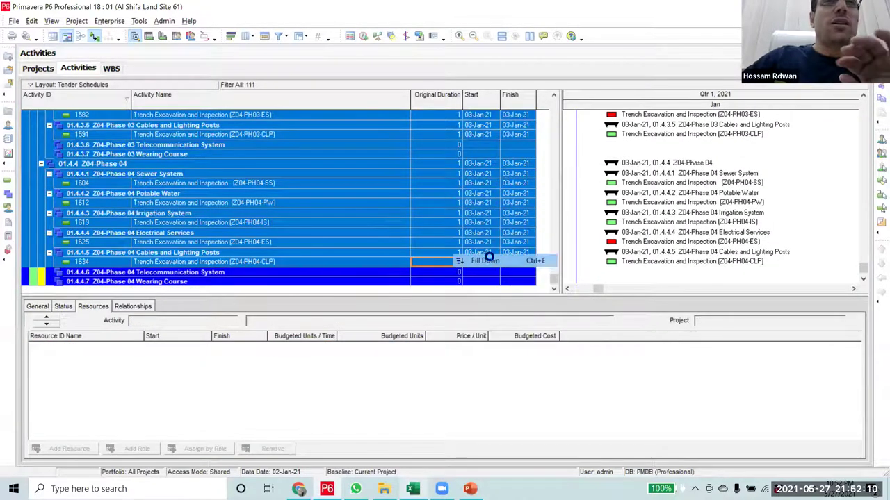
left_click(442, 155)
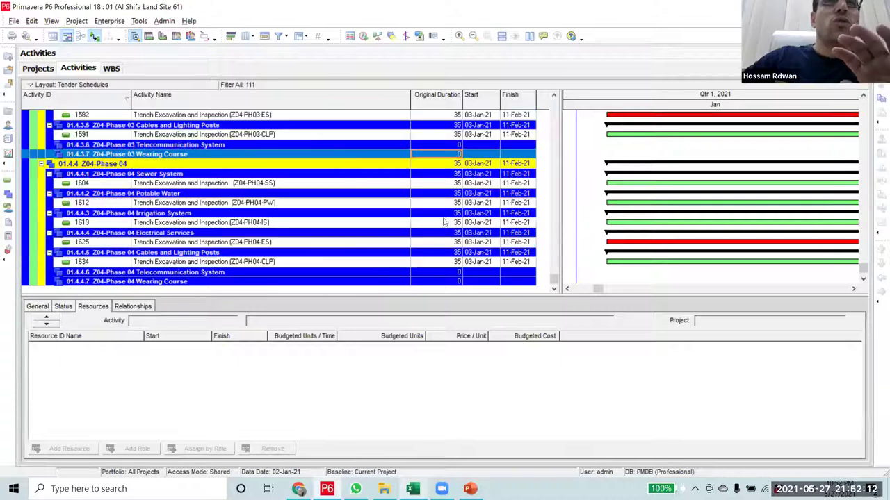
scroll(442, 221, "up", 7)
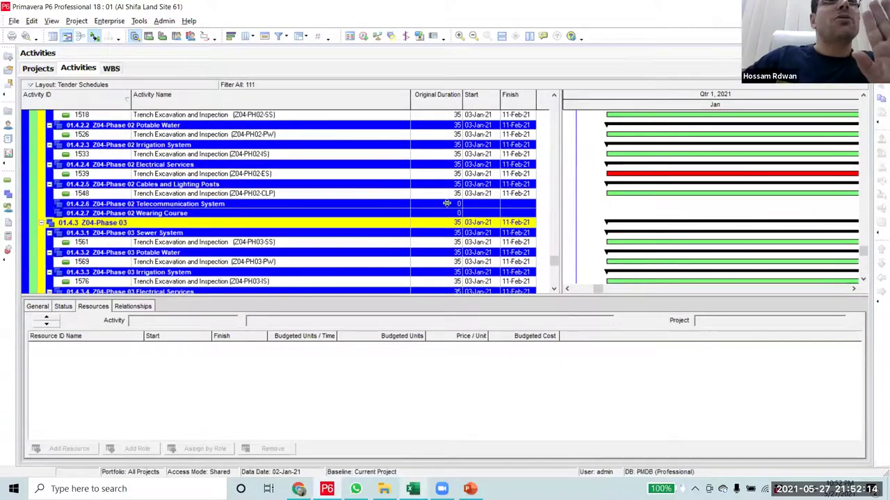
scroll(447, 203, "up", 10)
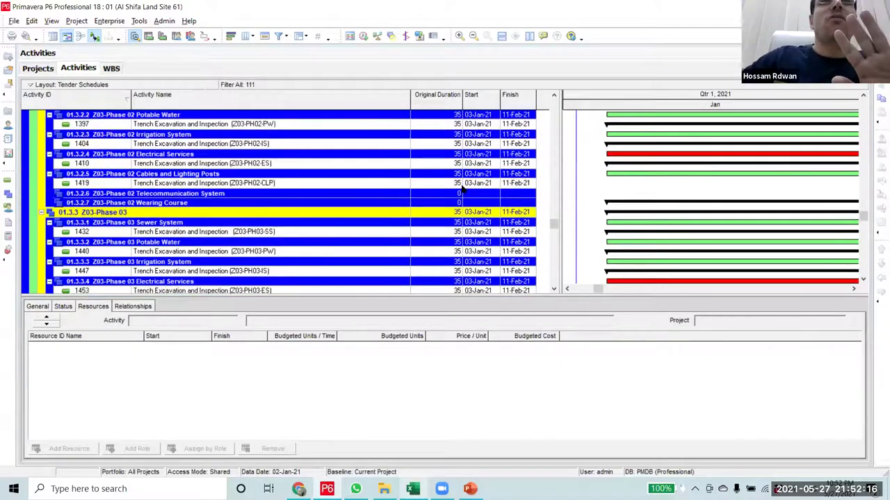
scroll(462, 189, "up", 10)
scroll(556, 201, "up", 5)
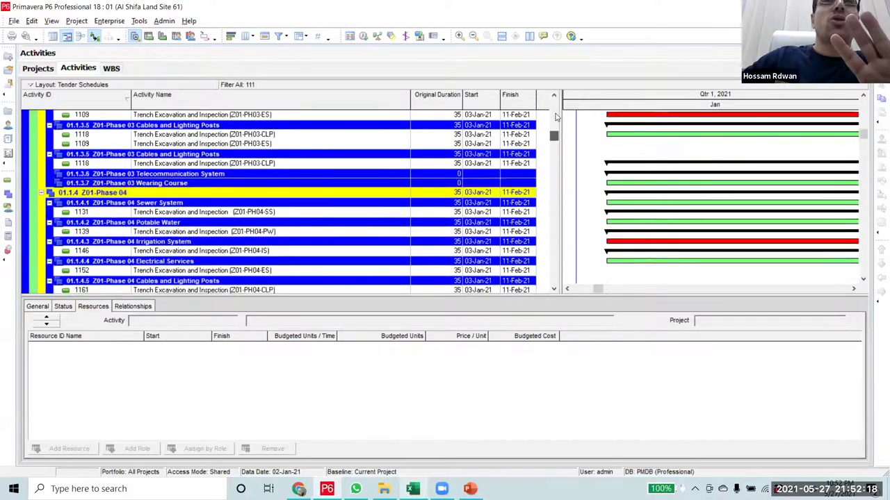
scroll(556, 117, "up", 10)
left_click(456, 173)
scroll(459, 204, "up", 1)
scroll(459, 203, "up", 5)
left_click(440, 161)
left_click(447, 180)
scroll(445, 166, "down", 2)
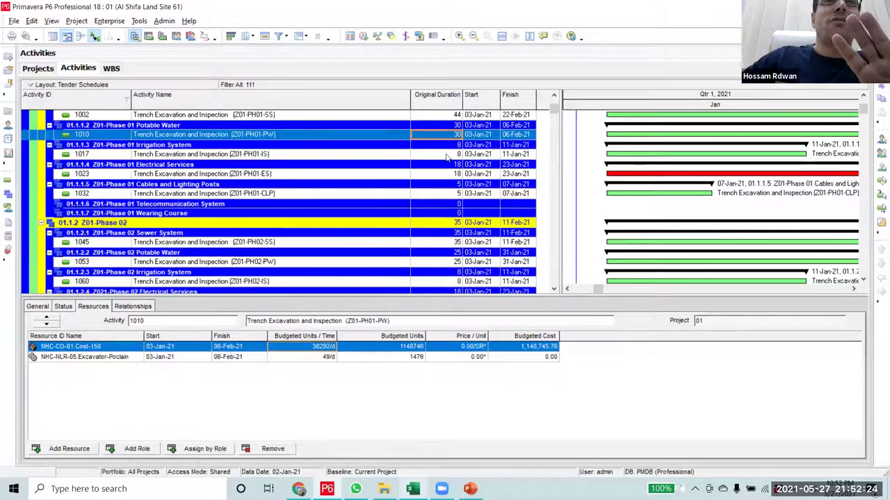
left_click(447, 155)
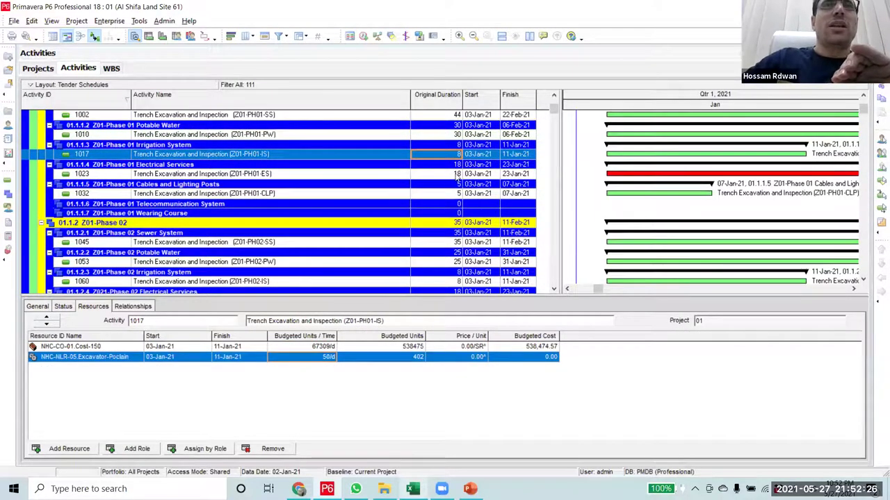
left_click(456, 175)
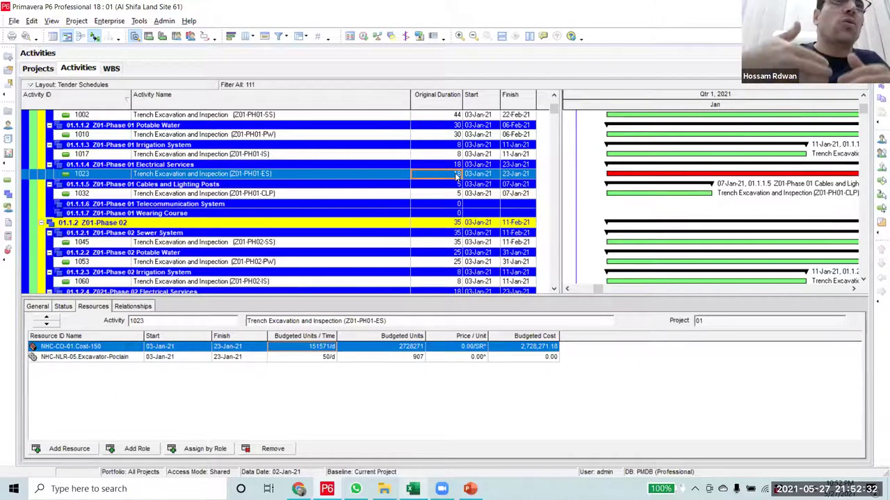
left_click(443, 196)
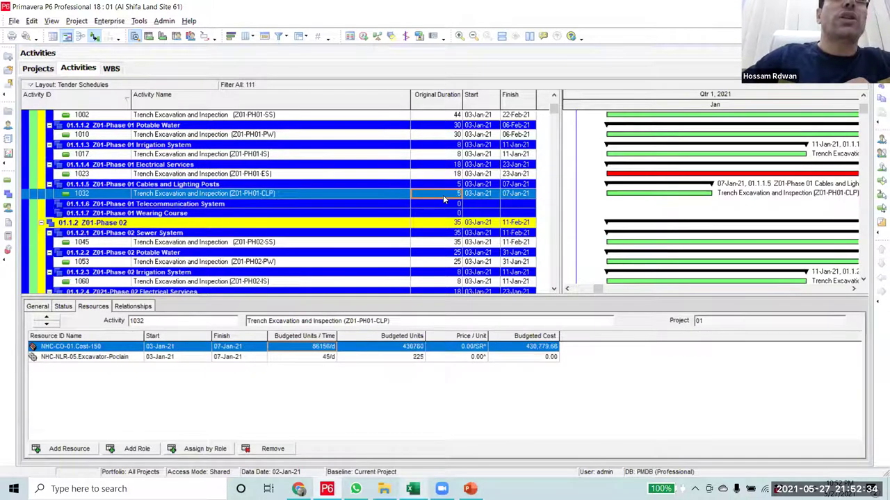
scroll(442, 196, "down", 2)
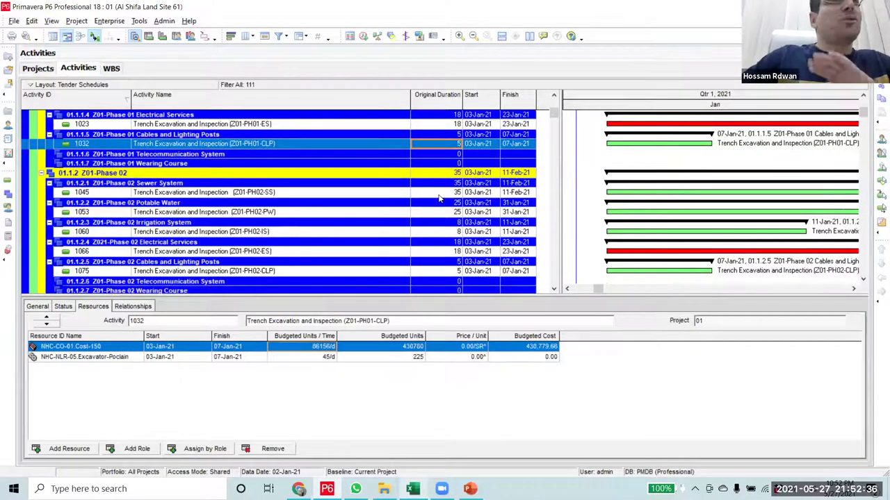
left_click(438, 194)
left_click(447, 212)
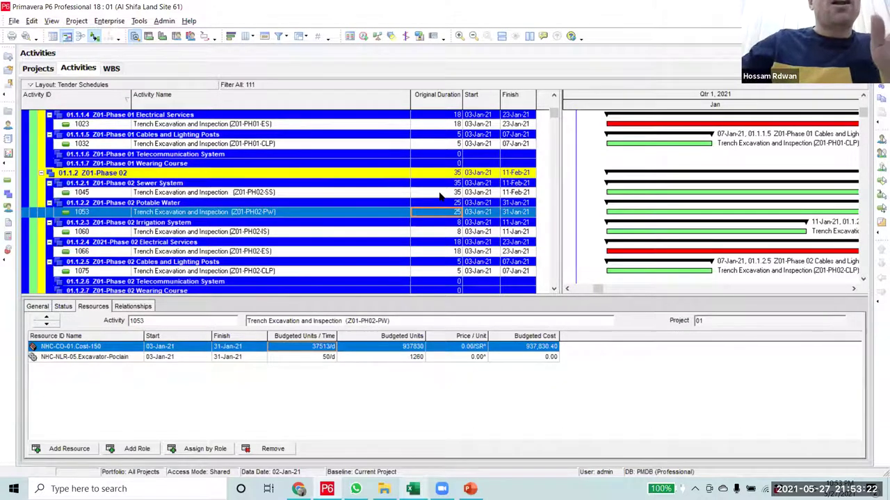
- Review the resources of Phase 02 activities 1045, 1053, 1075 and 1066
left_click(439, 194)
left_click(446, 216)
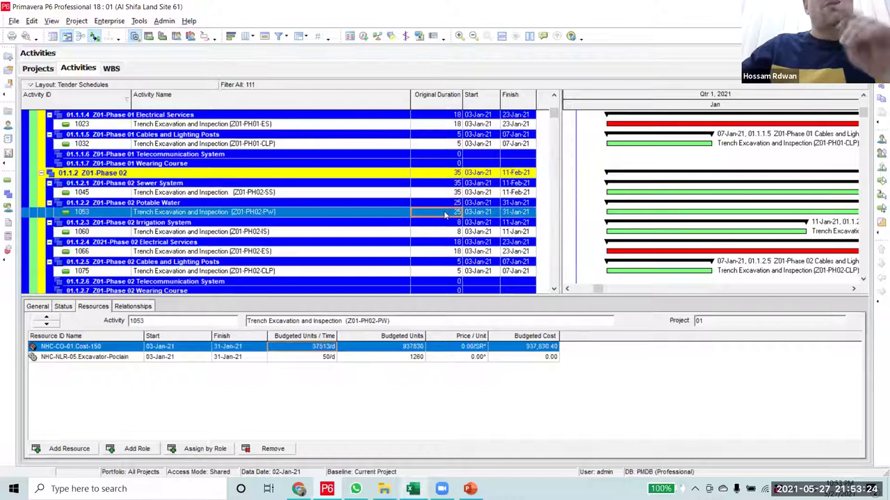
left_click(442, 194)
scroll(434, 226, "down", 3)
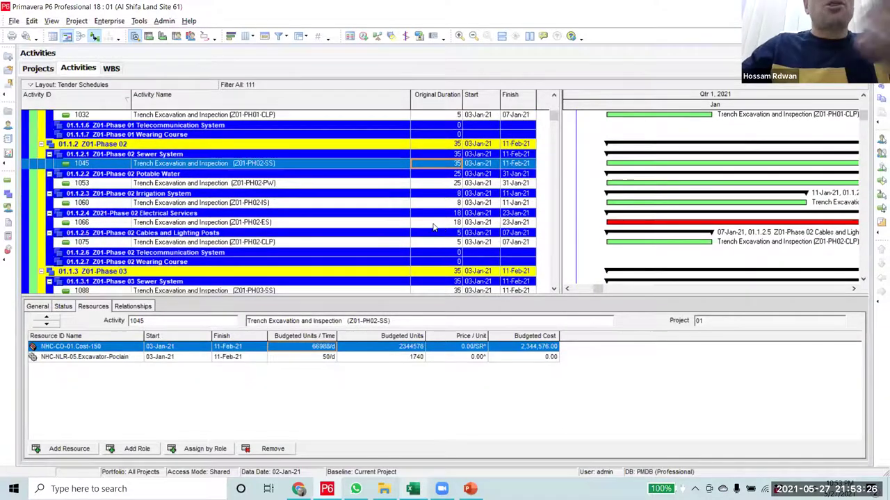
scroll(432, 227, "down", 1)
left_click(440, 234)
left_click(442, 217)
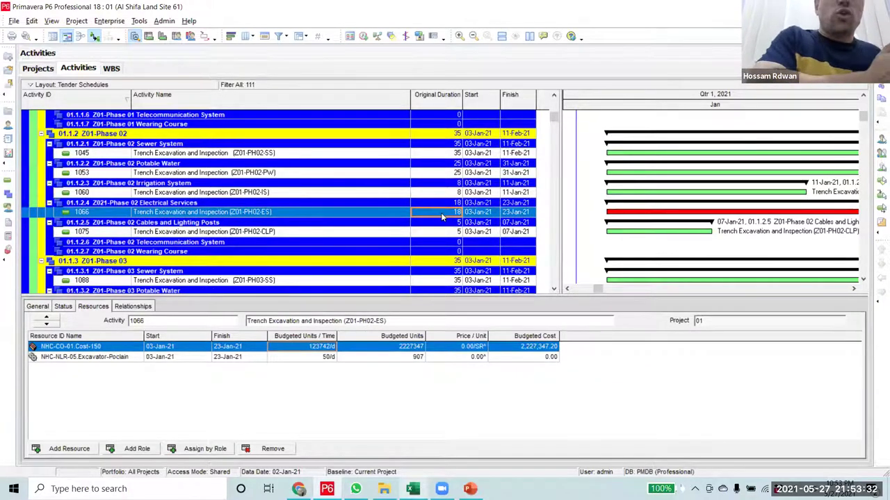
- Open the Filters dialog, close it unchanged, then reopen it from activity 1066
left_click(278, 35)
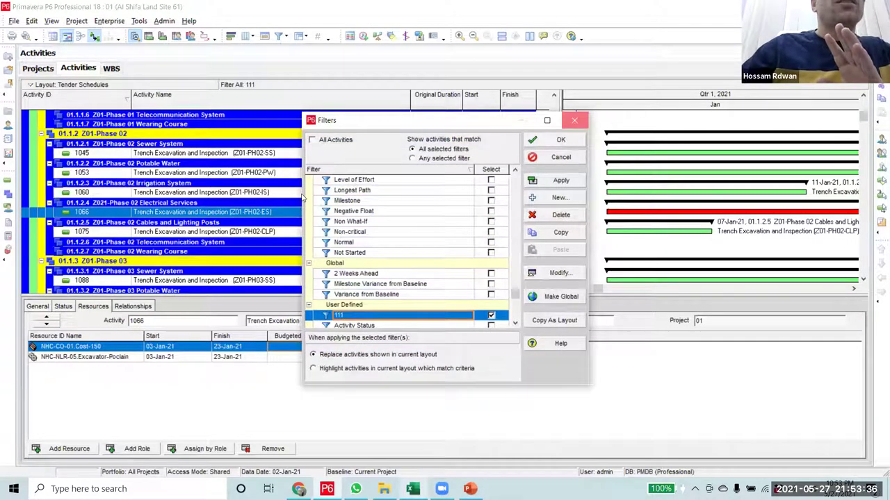
key("Return")
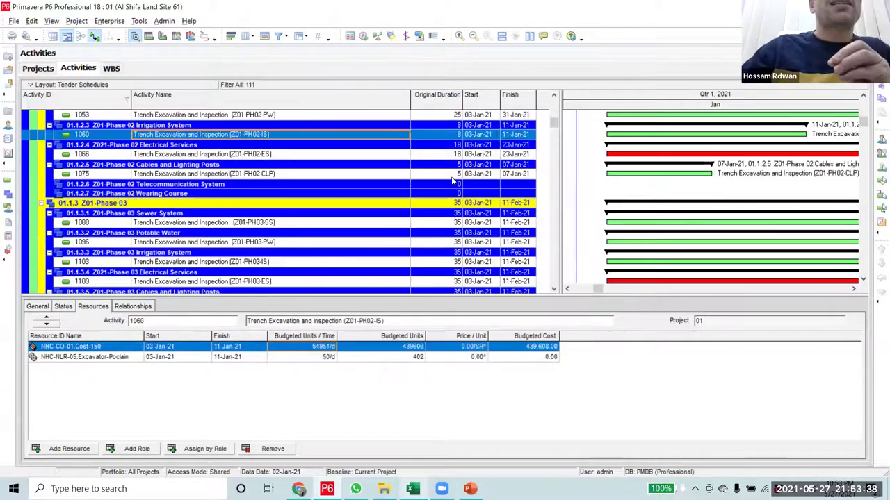
left_click(452, 174)
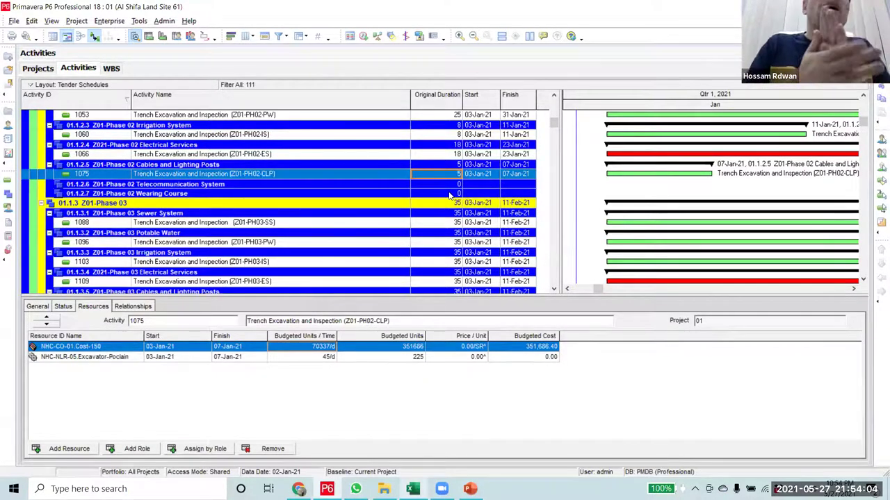
left_click(447, 155)
scroll(431, 243, "up", 2)
left_click(278, 36)
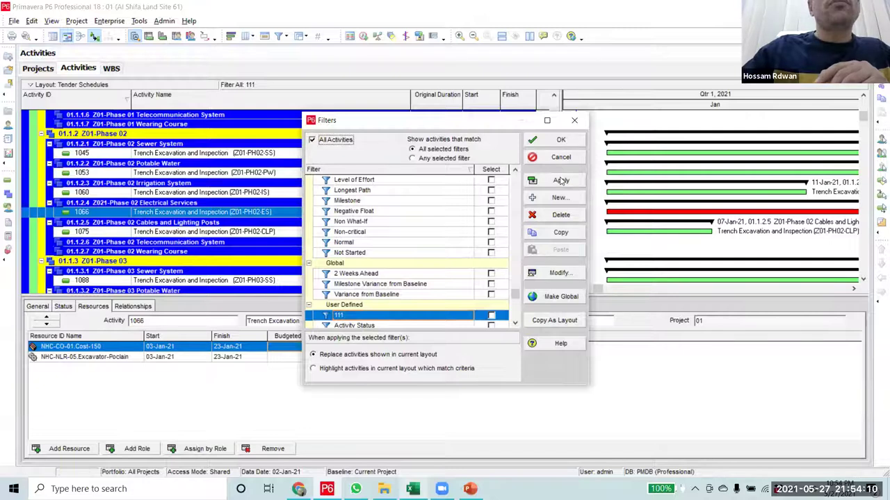
- Apply the All Activities filter and return to the top of the table
left_click(561, 181)
left_click(560, 139)
scroll(570, 119, "up", 6)
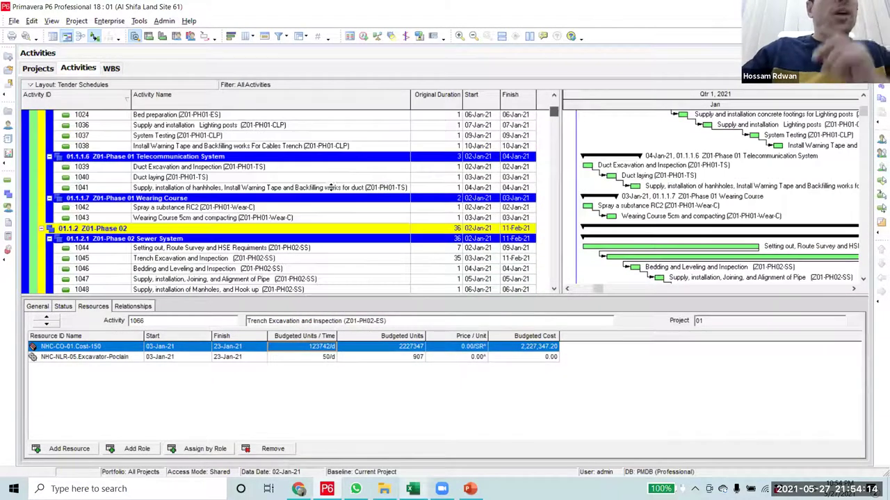
scroll(332, 187, "up", 5)
- Select activity 1003's 'Bedding and Leveling and Inspection' name text for copying
left_click(324, 183)
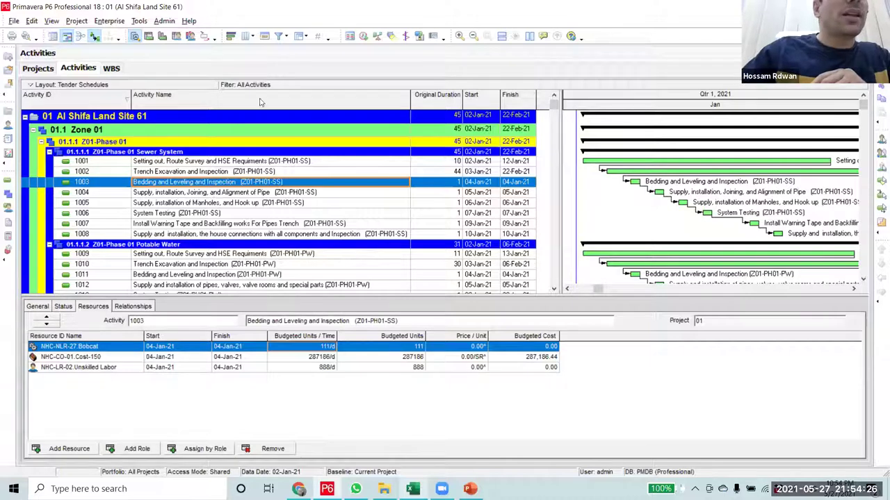
left_click(237, 182)
left_click_drag(237, 182, 134, 182)
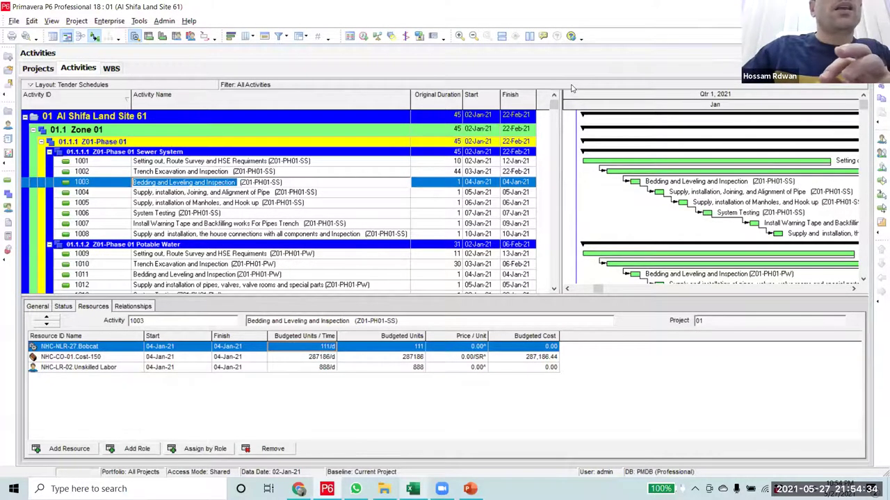
left_click(280, 36)
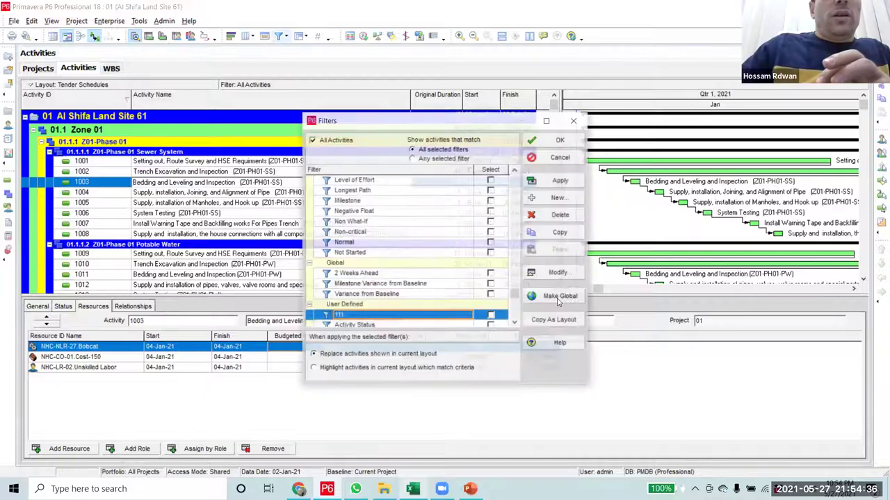
- Change filter 111's Activity Name value to 'Bedding and Leveling and Inspection' and apply it
left_click(560, 274)
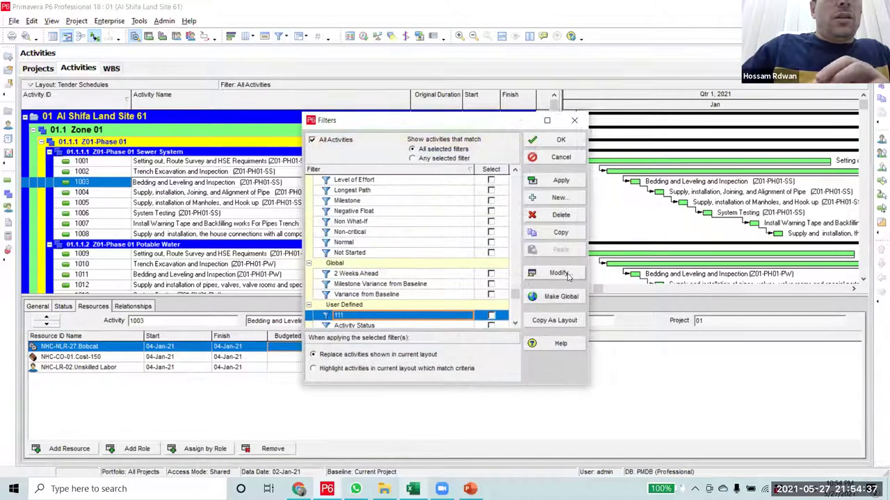
left_click(508, 220)
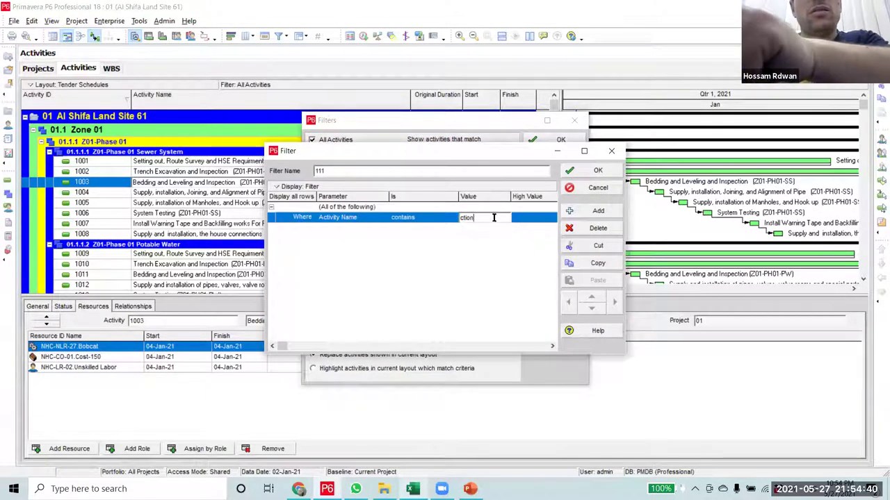
key("BackSpace")
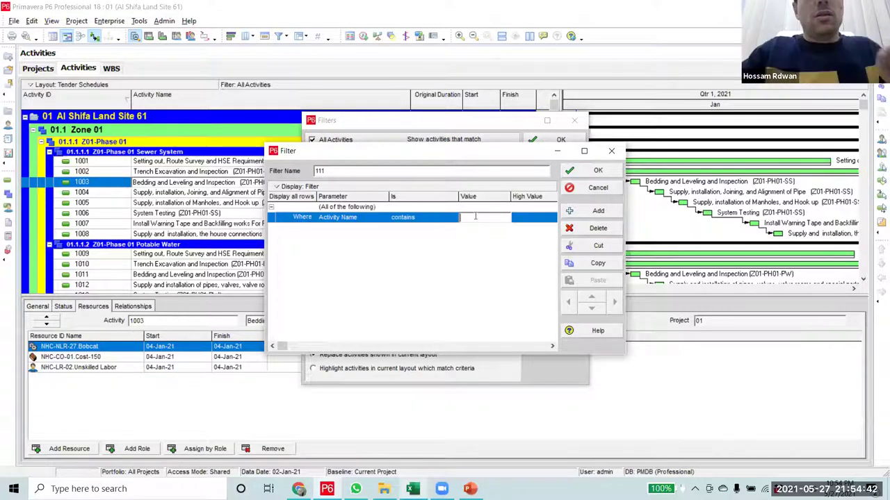
key("ctrl+v")
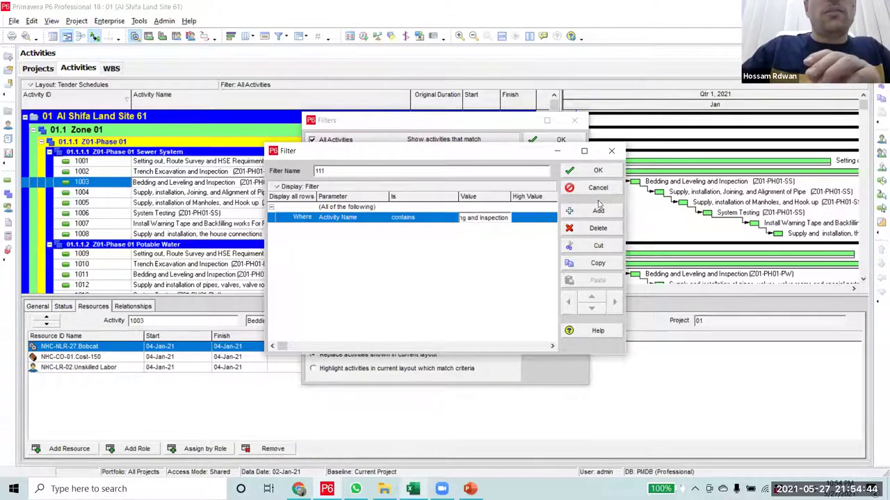
left_click(549, 255)
left_click(598, 170)
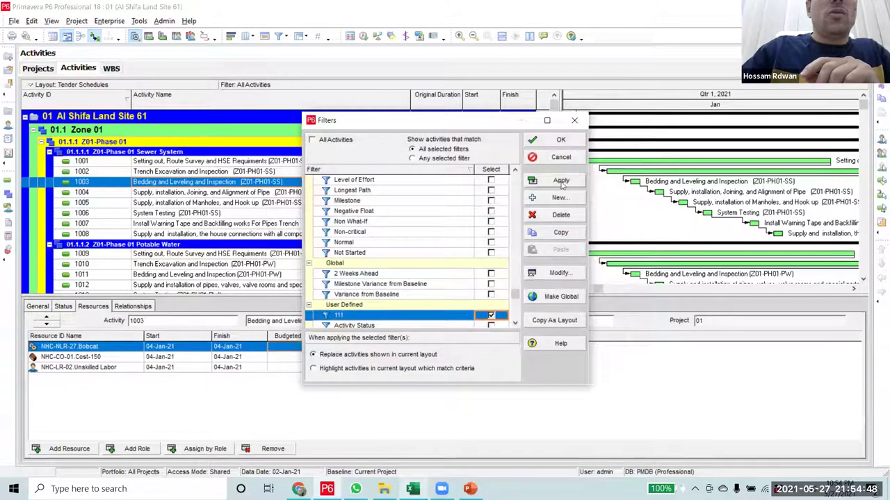
left_click(557, 140)
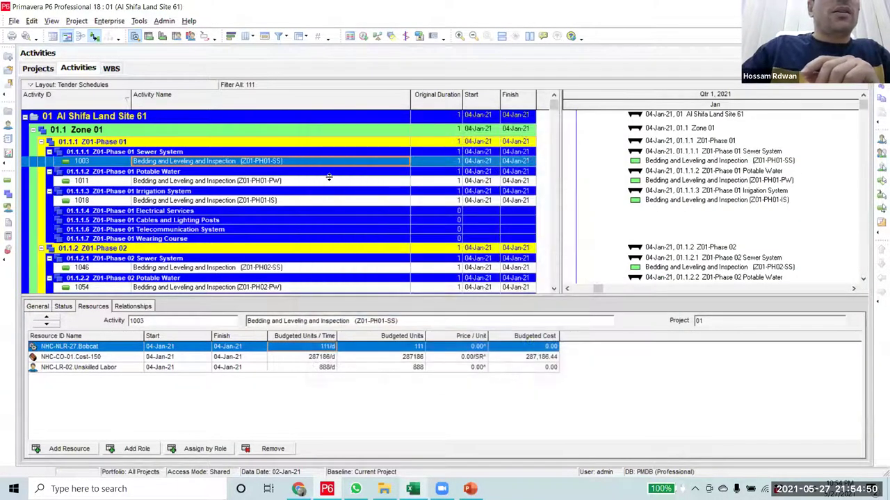
left_click(328, 186)
left_click(329, 166)
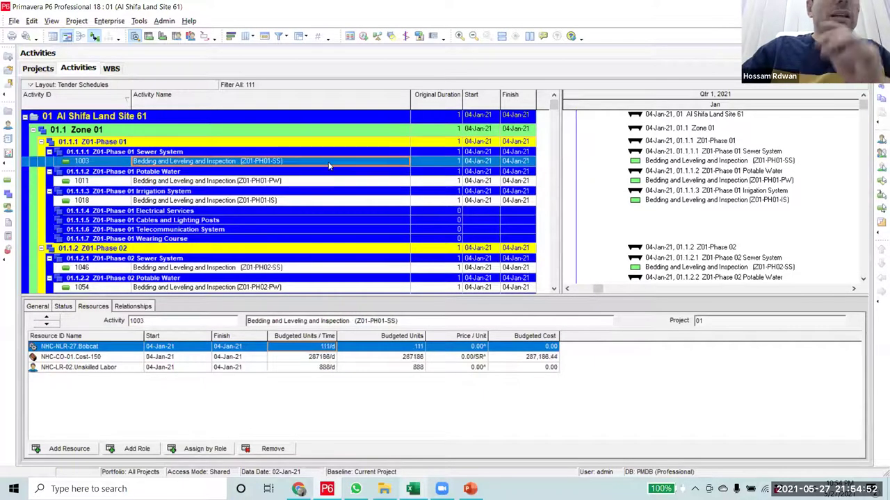
left_click(108, 368)
left_click(116, 347)
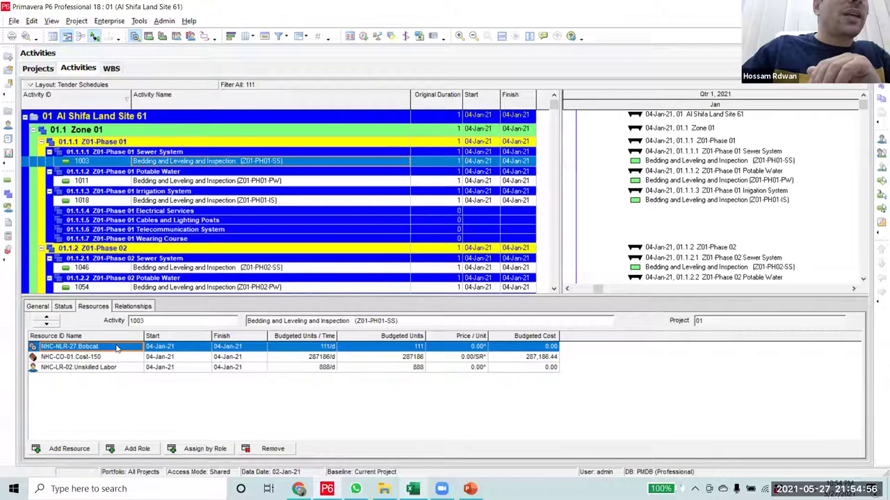
left_click(106, 368)
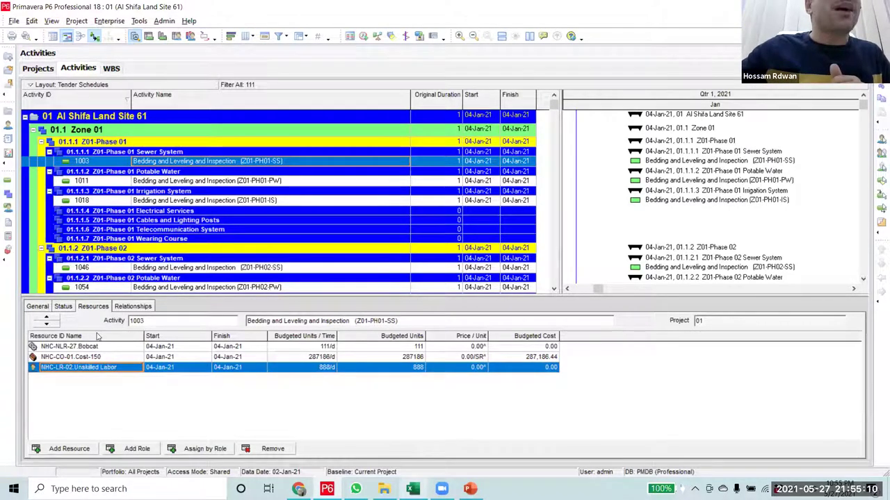
left_click(106, 347)
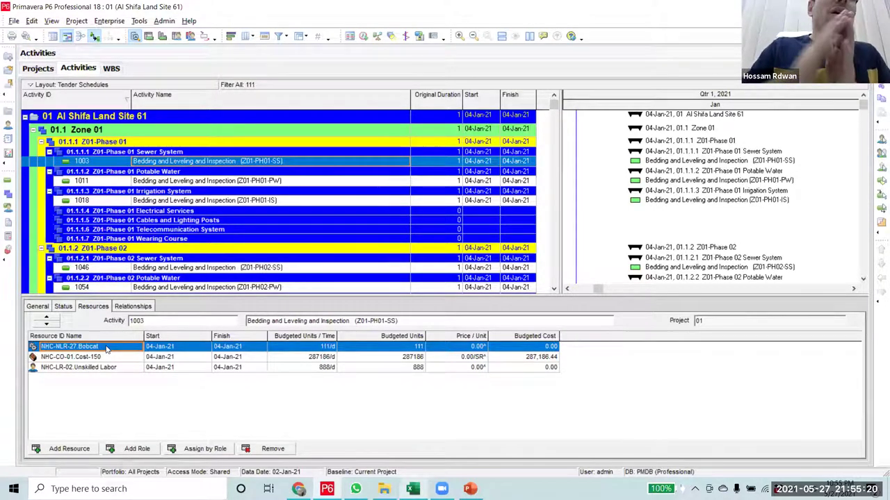
- Set activity 1003 to 20 days and check the Unskilled Labor and Bobcat units per day
left_click(454, 161)
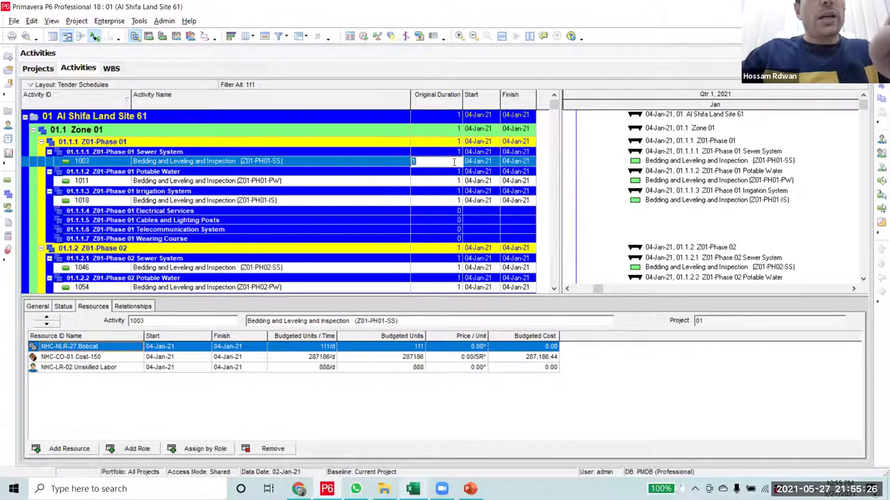
type("20")
key("Return")
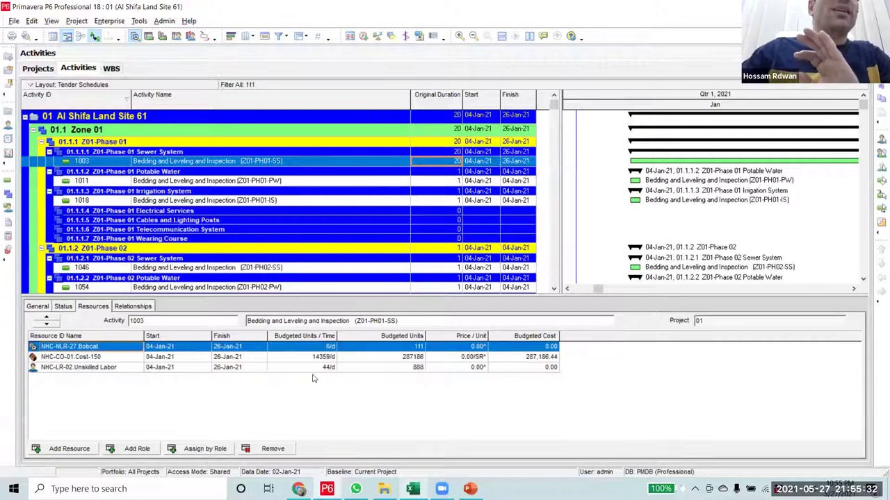
left_click(313, 370)
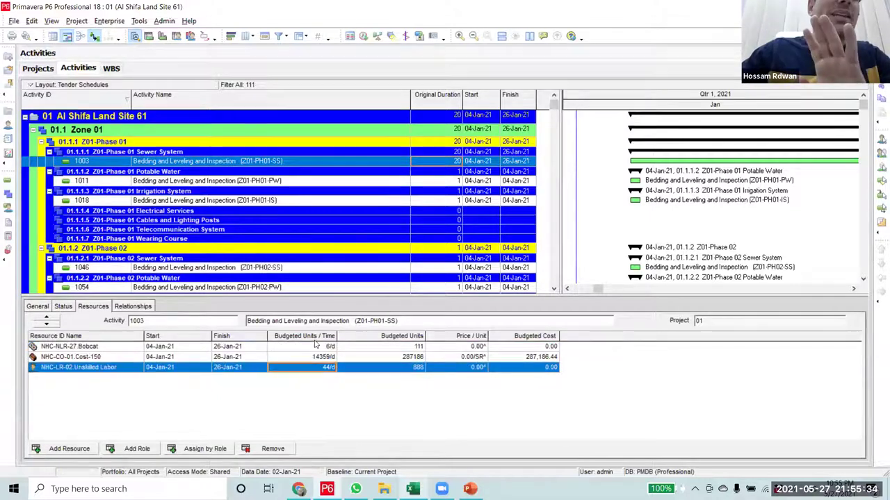
left_click(315, 346)
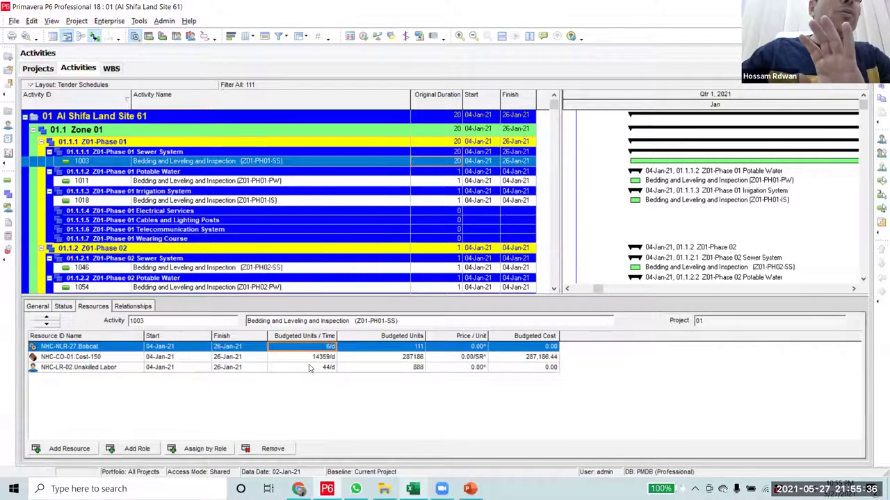
left_click(314, 367)
left_click(322, 348)
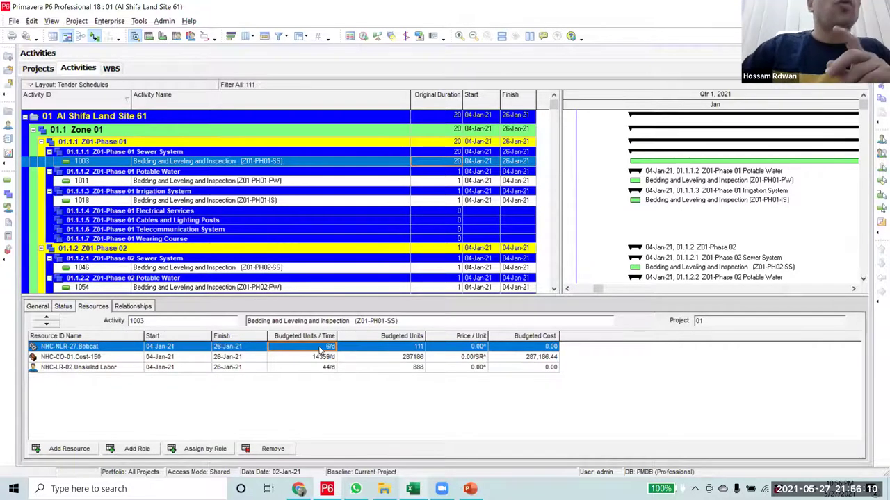
left_click(445, 182)
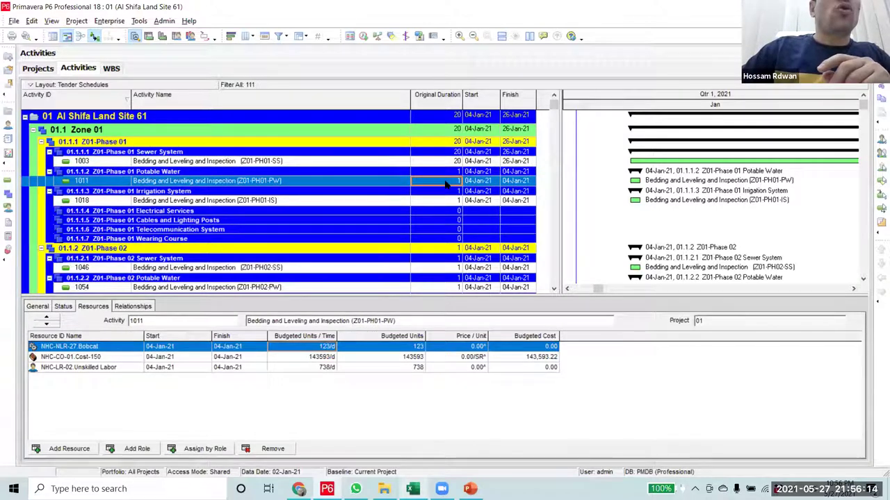
key("Up")
key("Up")
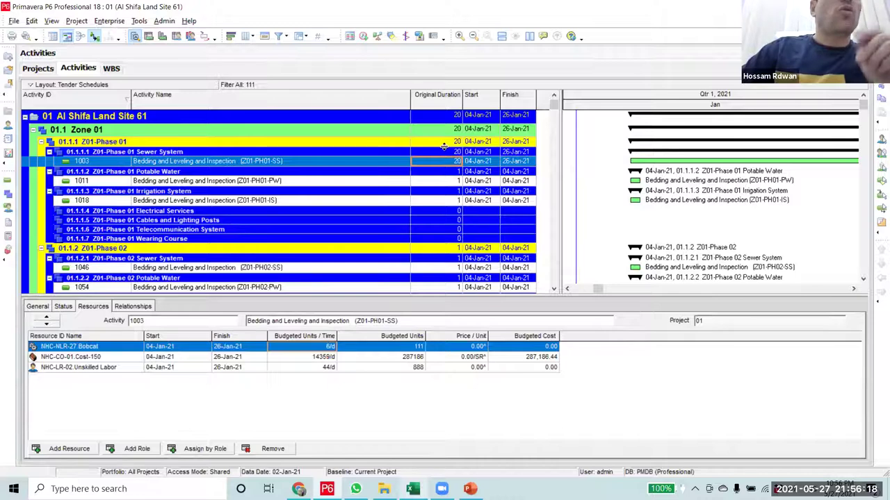
double_click(450, 181)
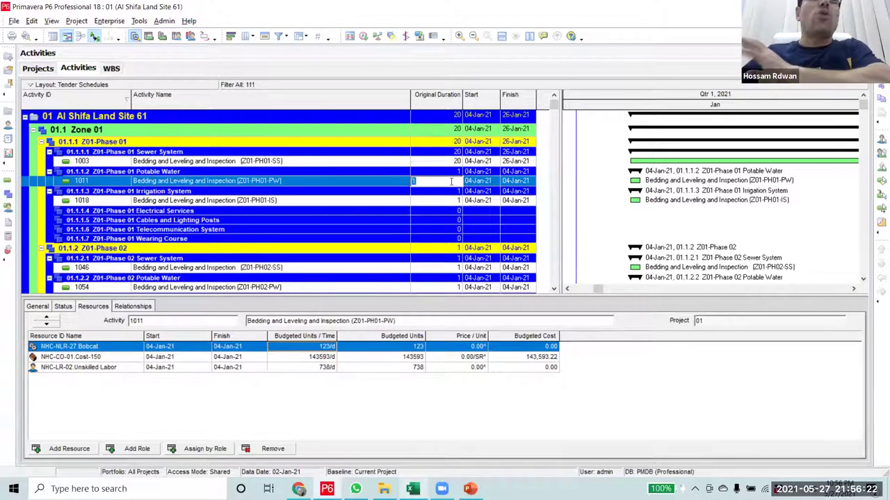
left_click(453, 163)
left_click(454, 182)
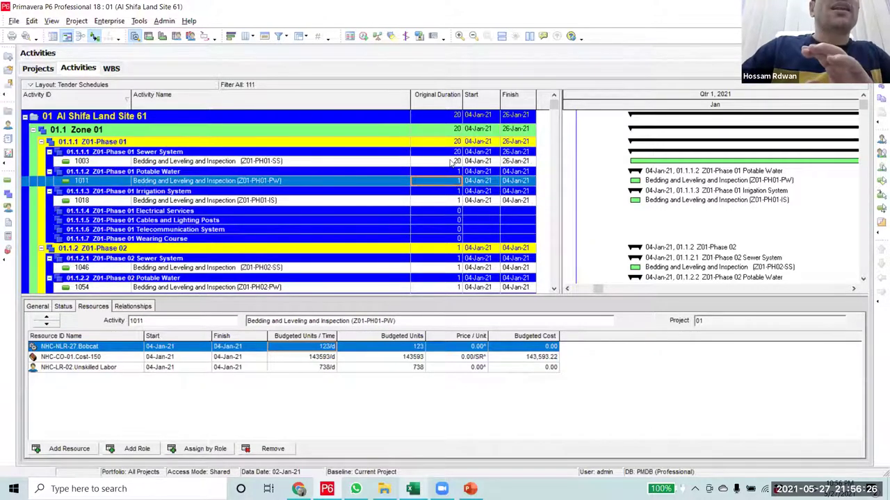
left_click(450, 162)
left_click(445, 182)
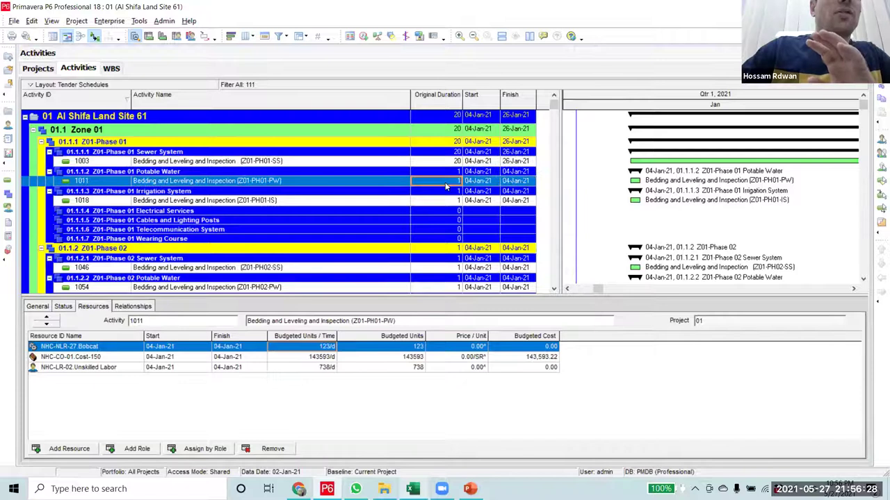
left_click(445, 182)
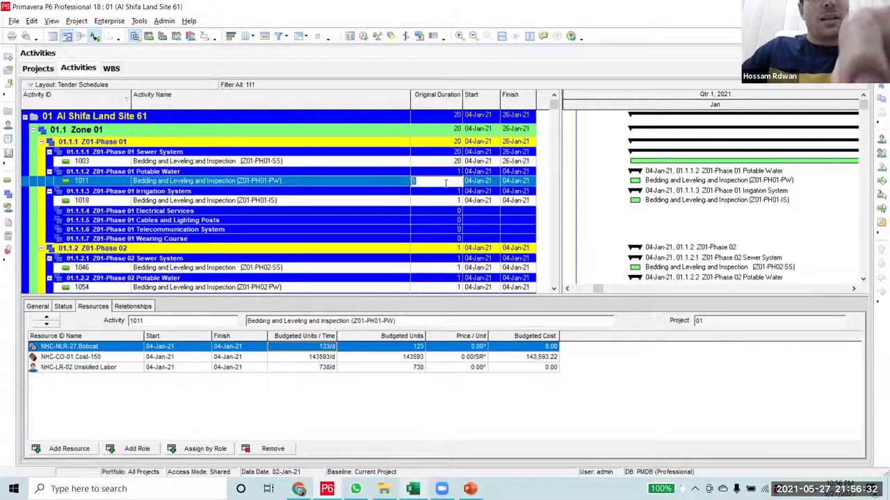
type("7")
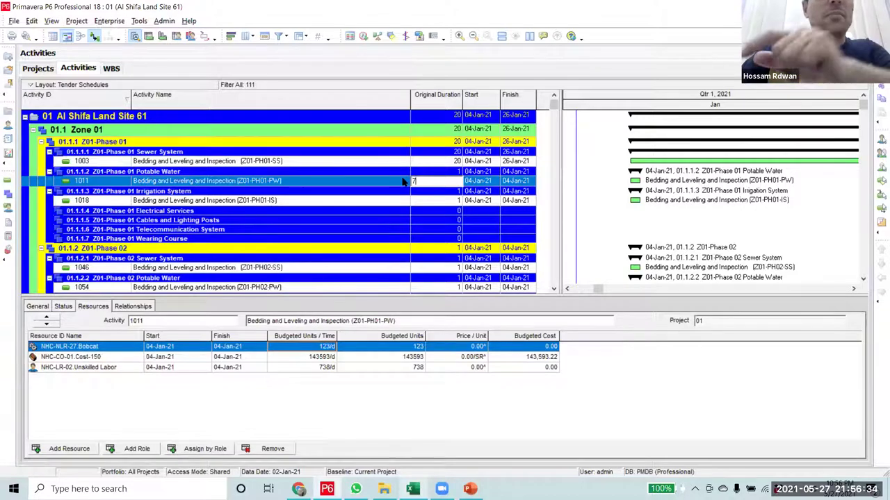
key("Return")
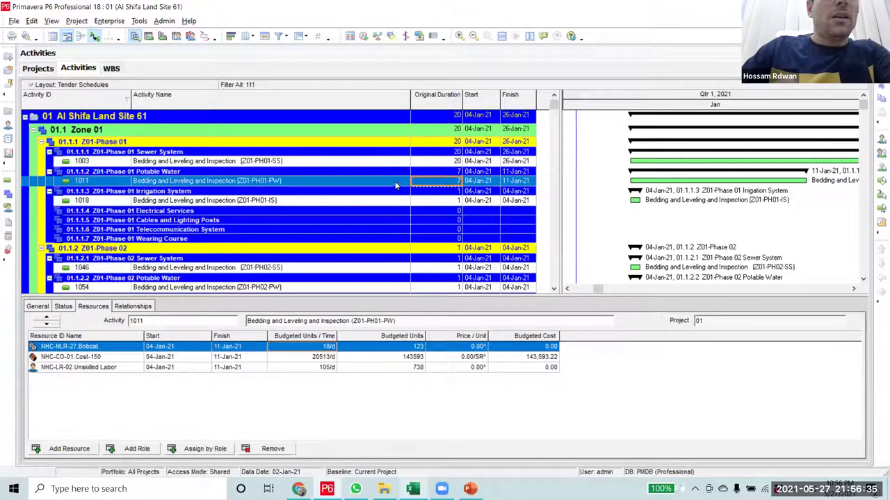
left_click(449, 183)
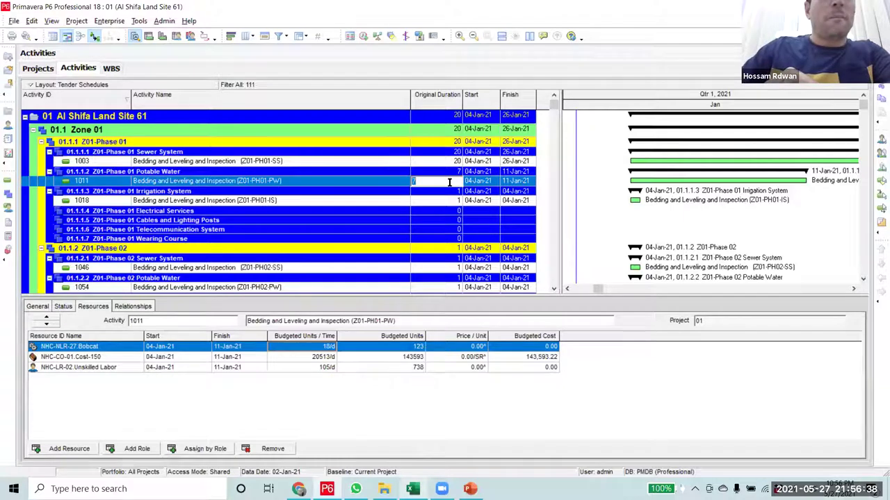
type("15")
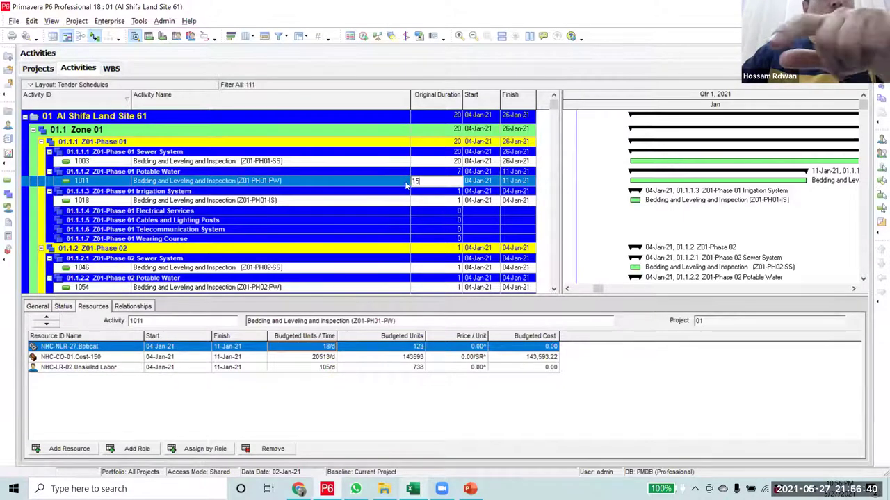
key("Return")
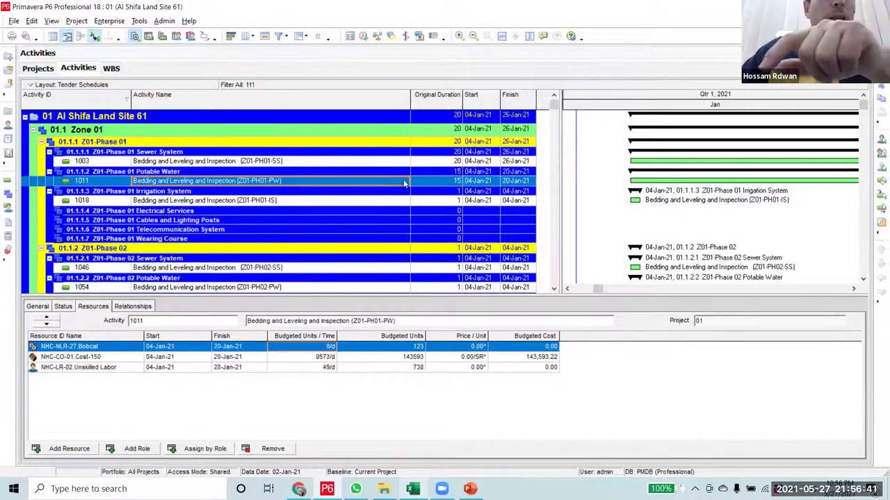
left_click(444, 180)
type("17u")
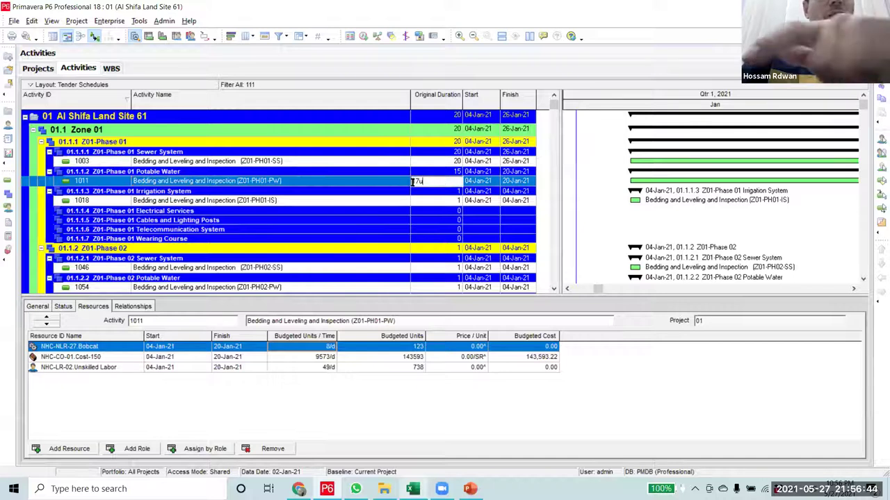
left_click(401, 184)
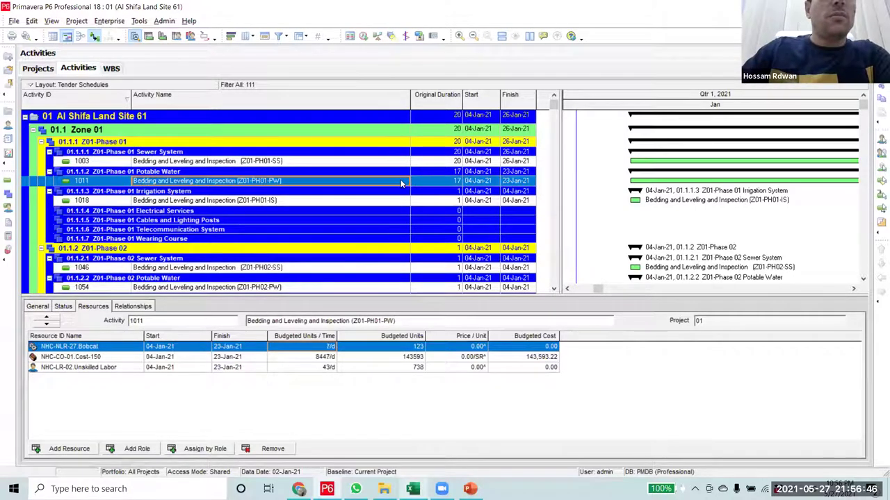
left_click(446, 180)
type("18")
left_click(400, 180)
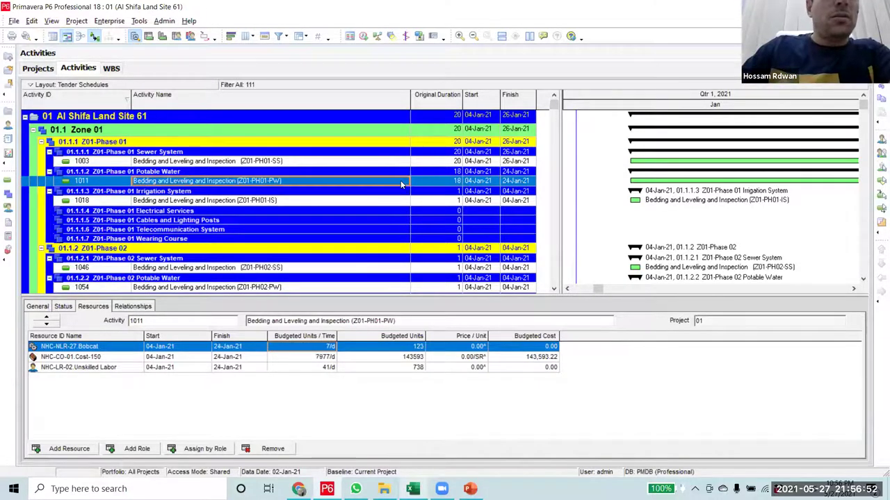
left_click(439, 181)
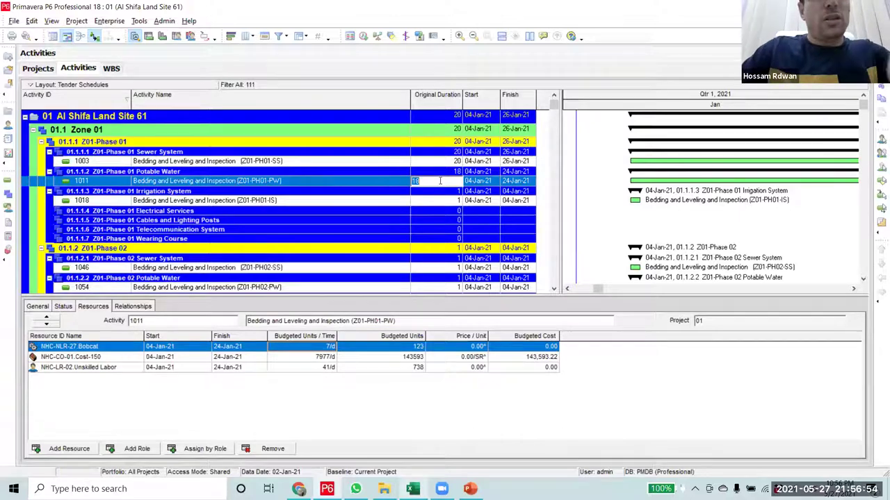
type("20")
key("Return")
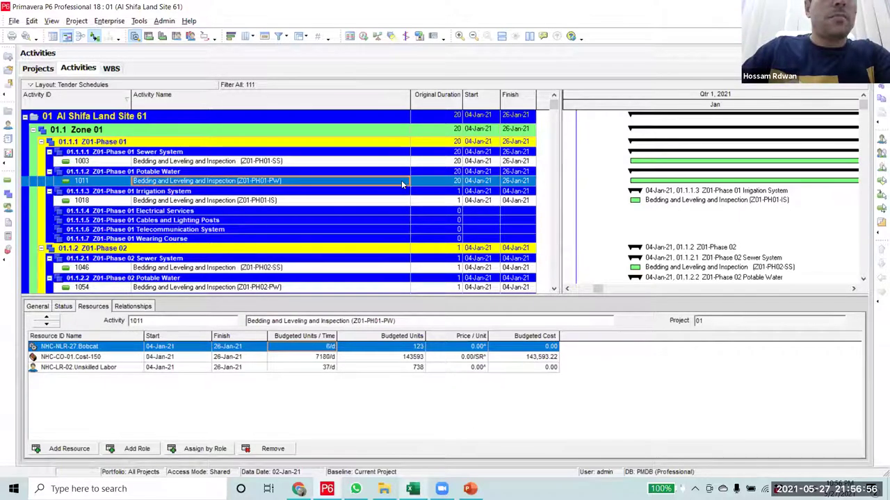
left_click(446, 161)
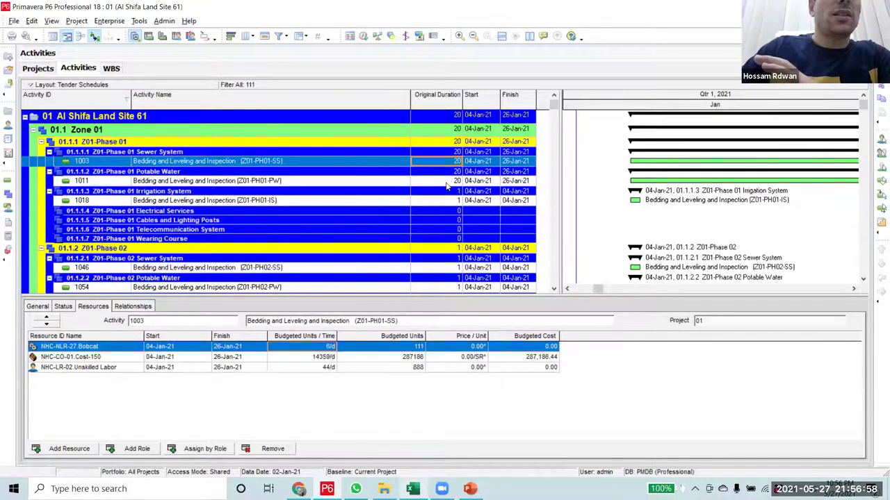
left_click(447, 182)
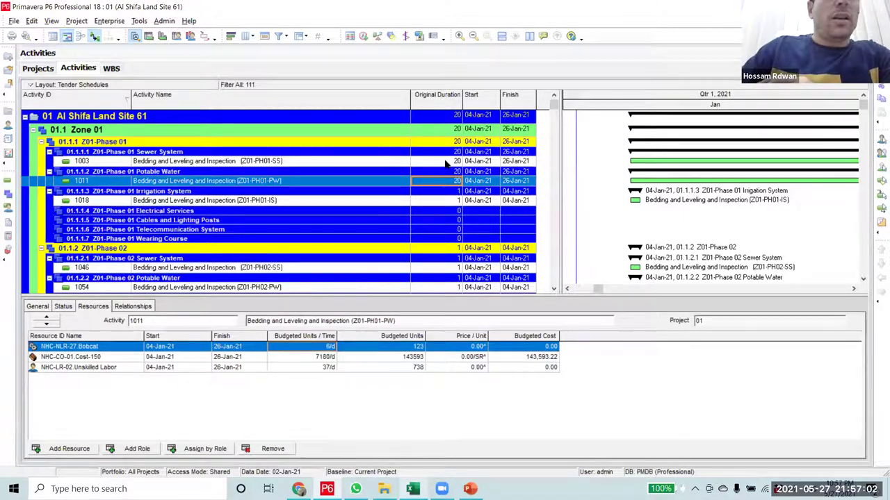
left_click(446, 162)
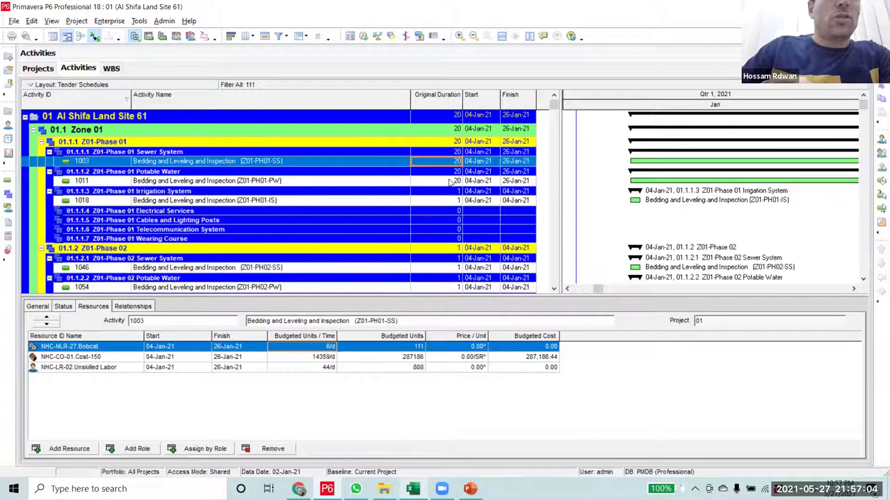
left_click(449, 182)
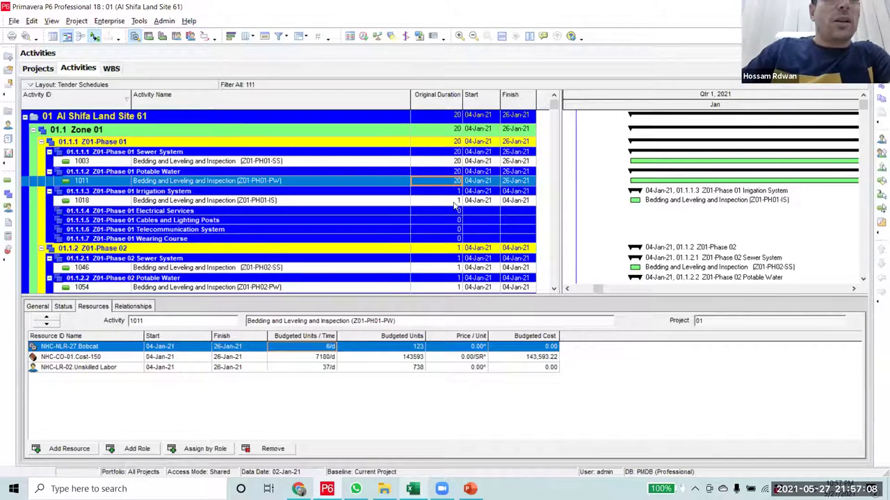
left_click(455, 202)
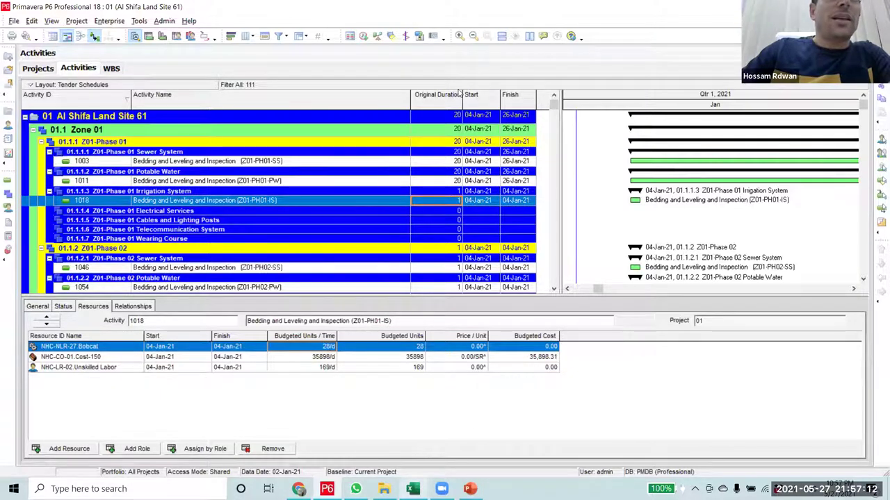
- Set activity 1018's original duration to 5 days, ending 09-Jan-21
left_click(453, 201)
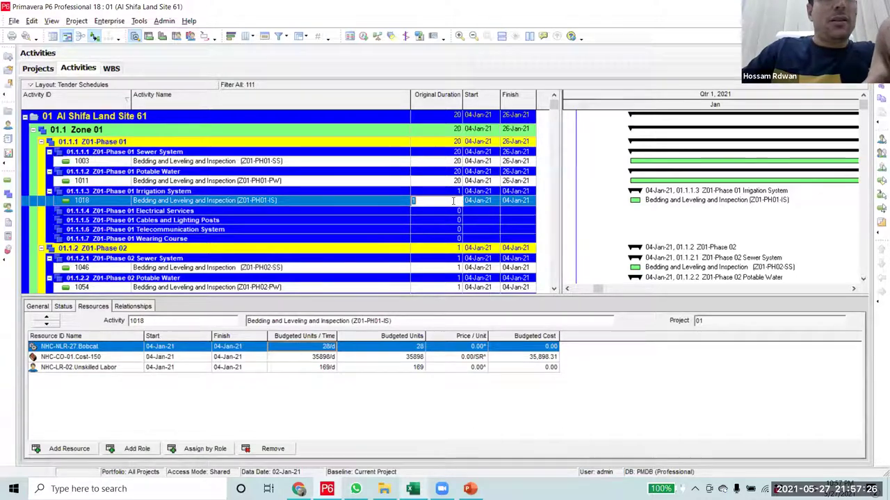
type("4")
key("Return")
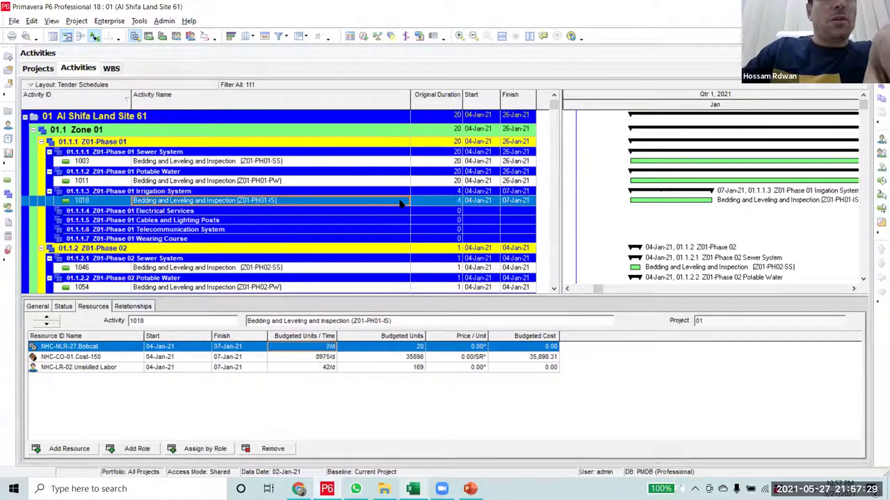
left_click(451, 202)
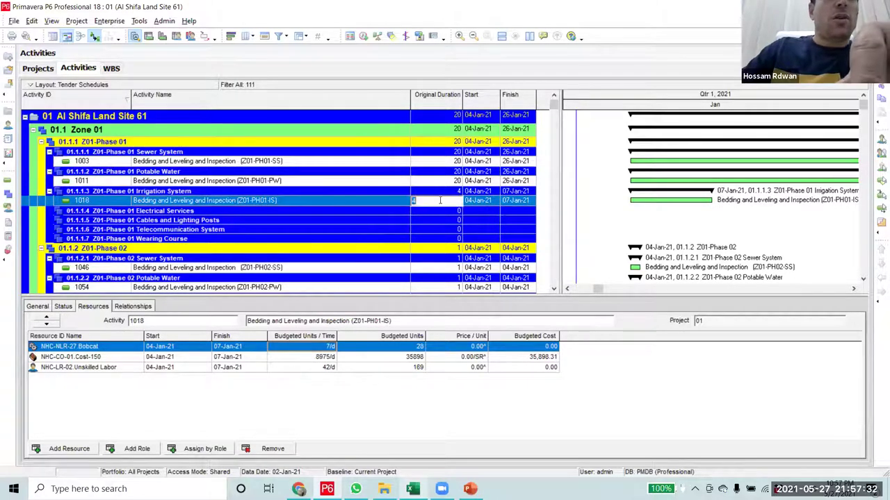
type("5")
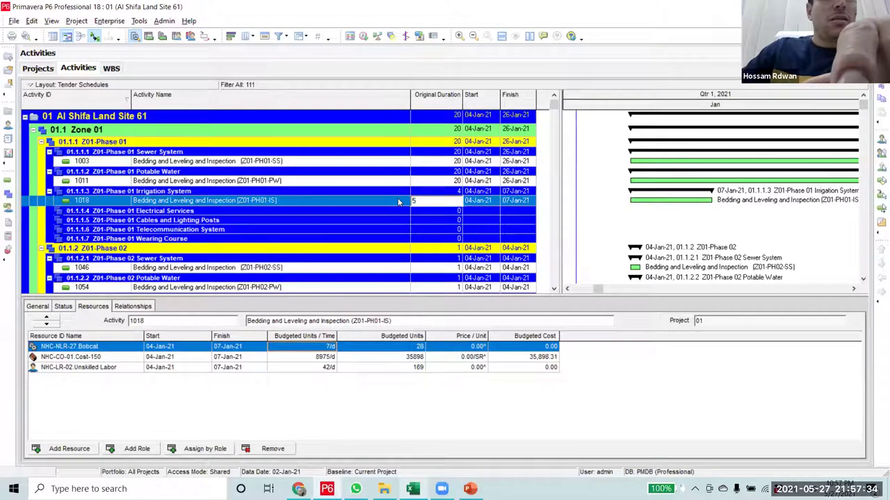
left_click(398, 202)
- Compare resource units, including Unskilled Labor per day, across activities 1003, 1011 and 1018
left_click(449, 181)
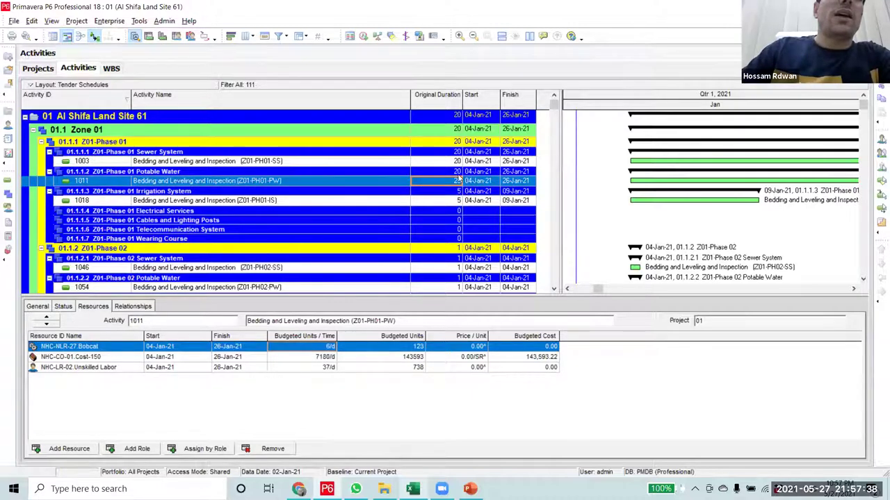
left_click(449, 201)
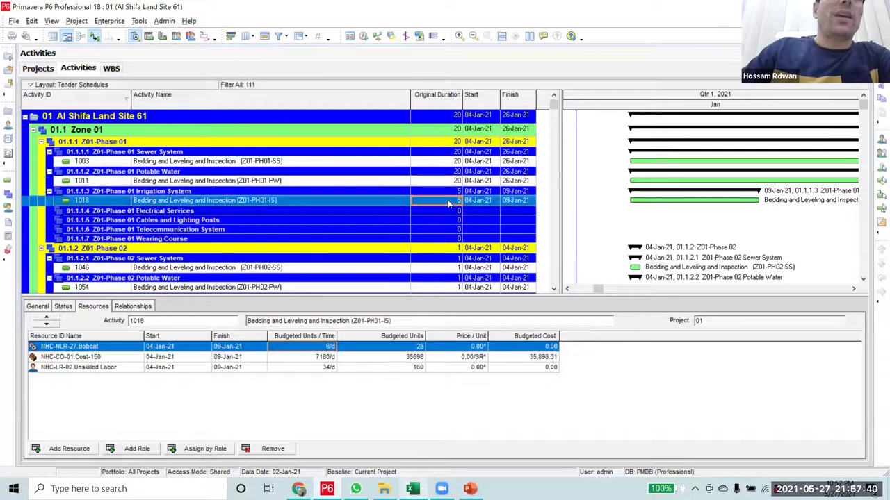
left_click(329, 369)
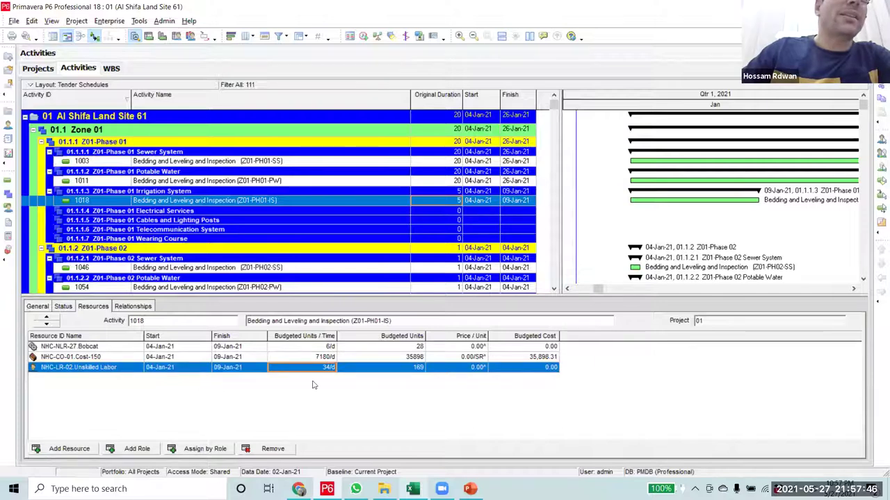
left_click(455, 162)
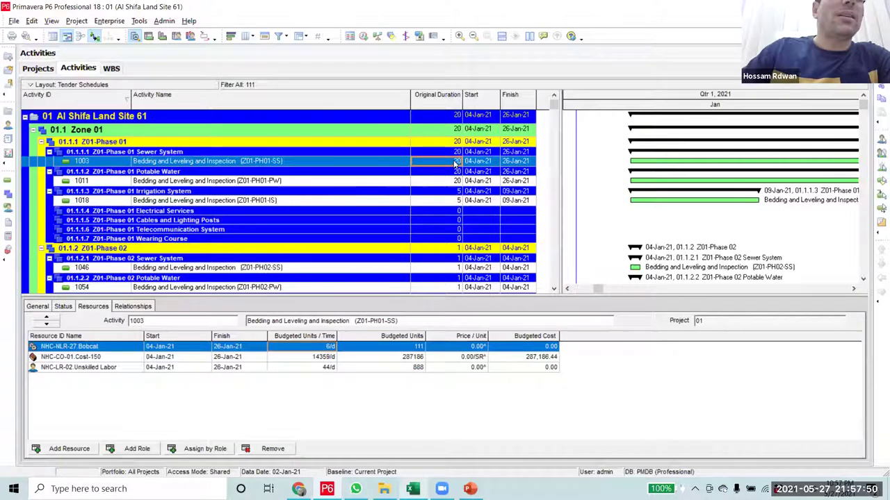
left_click(452, 182)
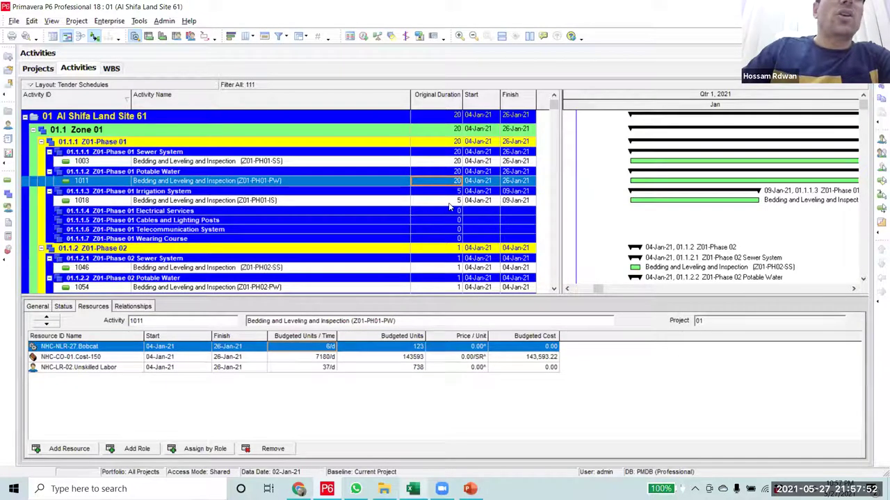
left_click(449, 202)
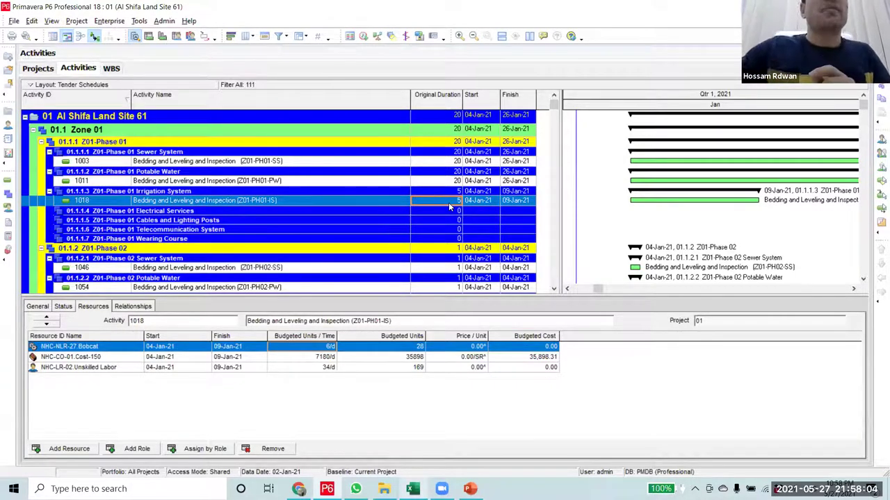
left_click(444, 162)
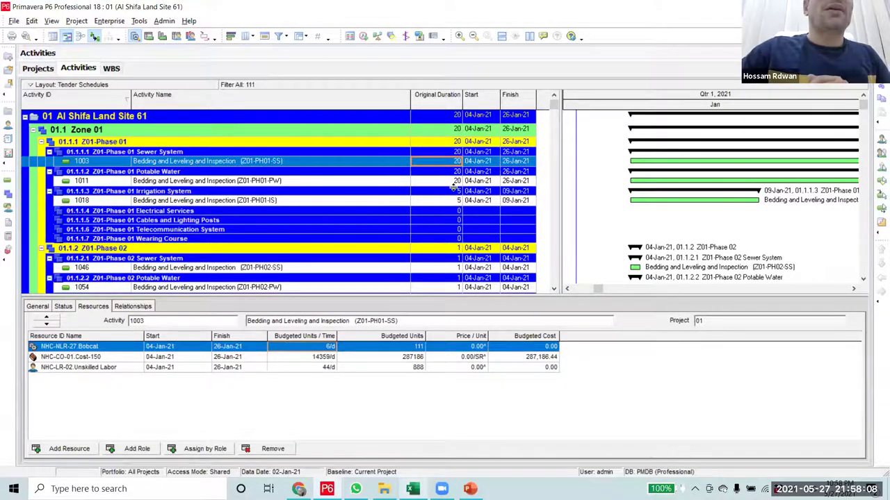
left_click(453, 182)
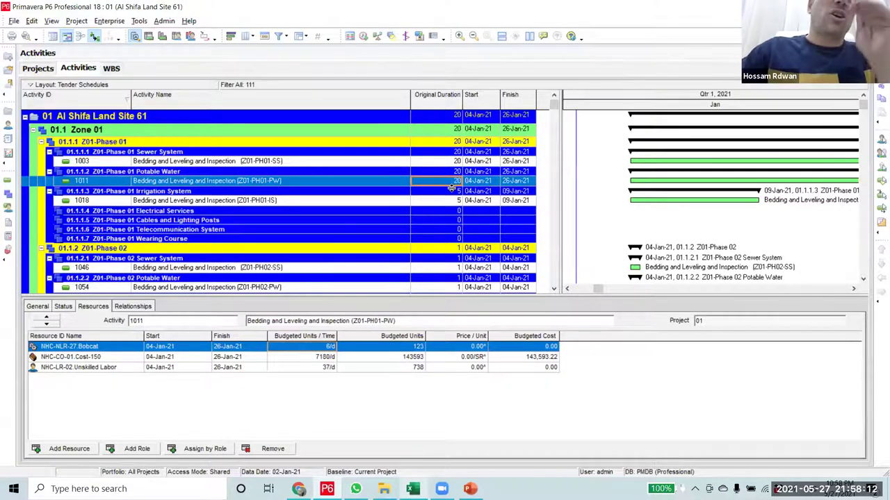
left_click(457, 162)
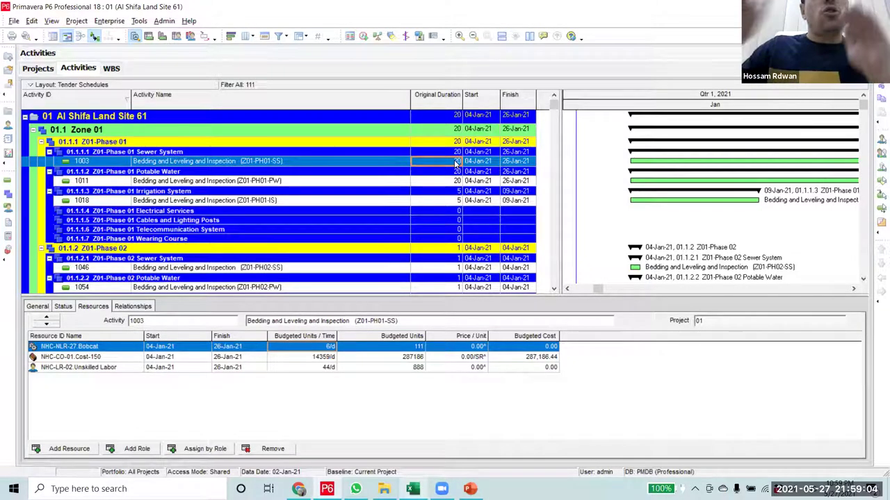
left_click(438, 201)
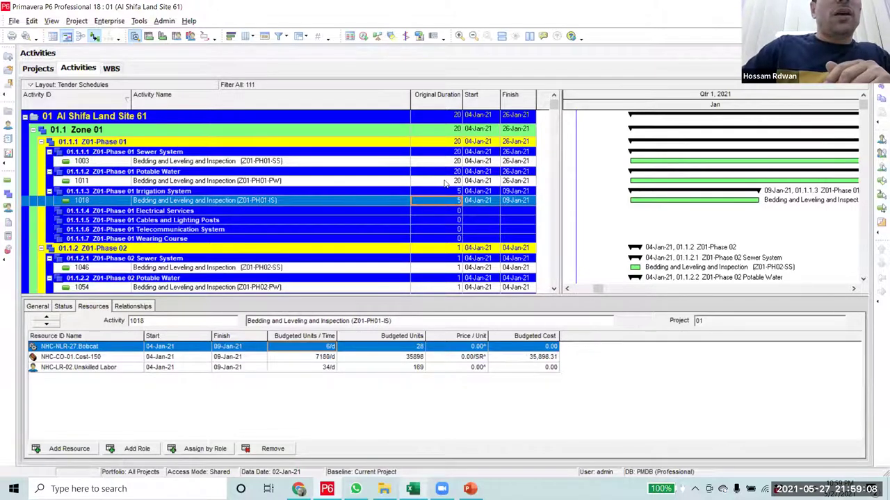
left_click(445, 182)
scroll(444, 195, "down", 2)
- Set Sewer System activity 1046's original duration to 14 days
left_click(441, 212)
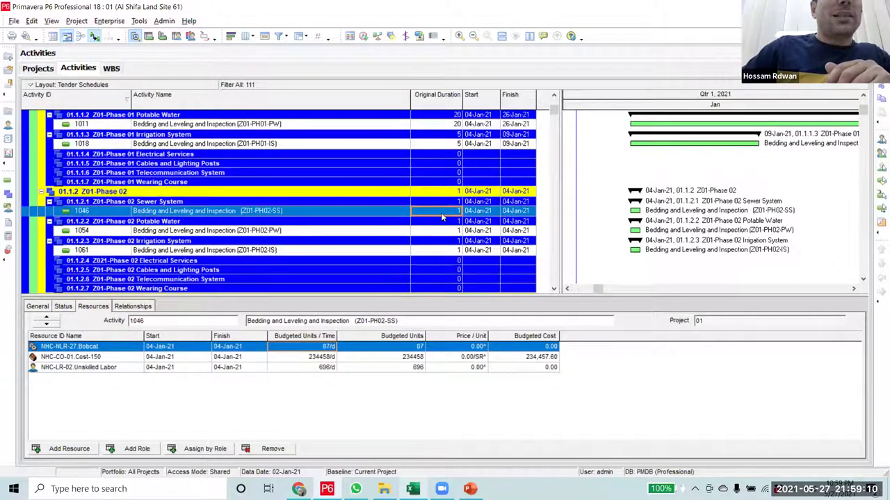
left_click(441, 213)
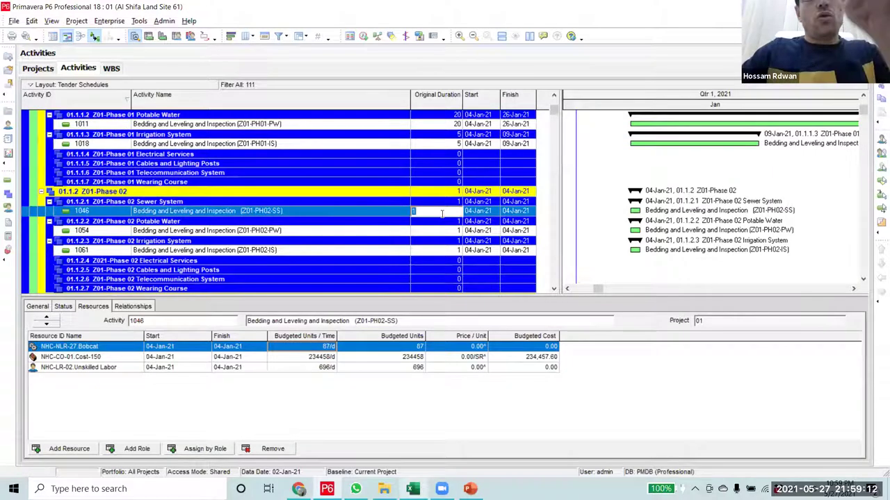
left_click(377, 210)
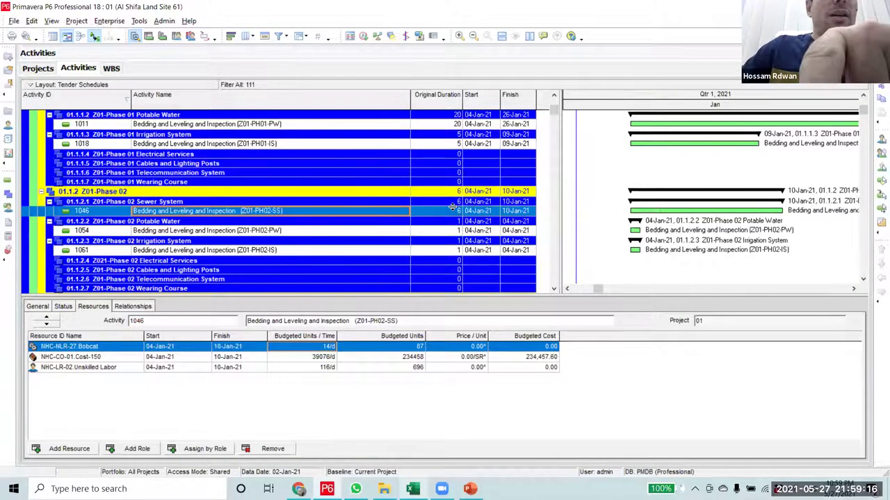
left_click(452, 212)
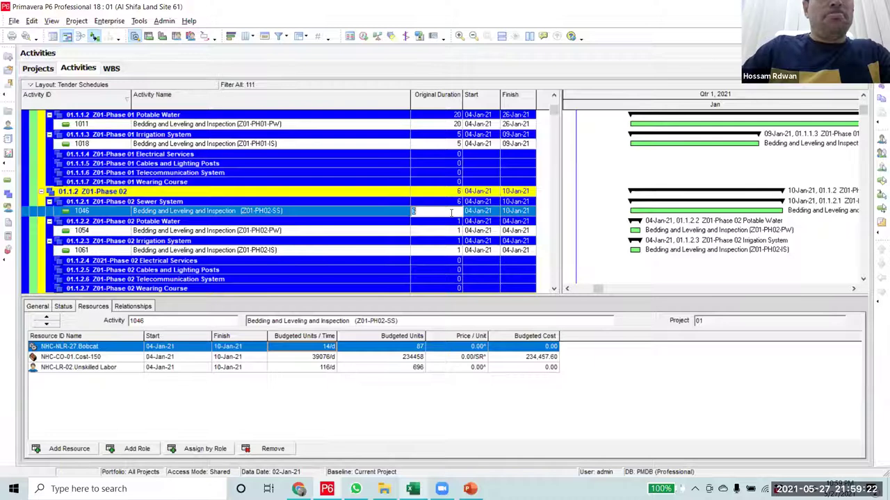
type("9")
key("Return")
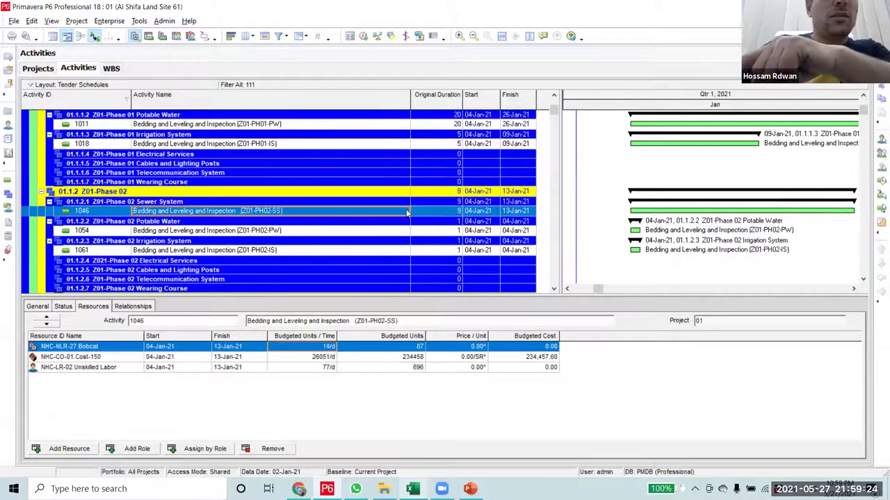
left_click(437, 211)
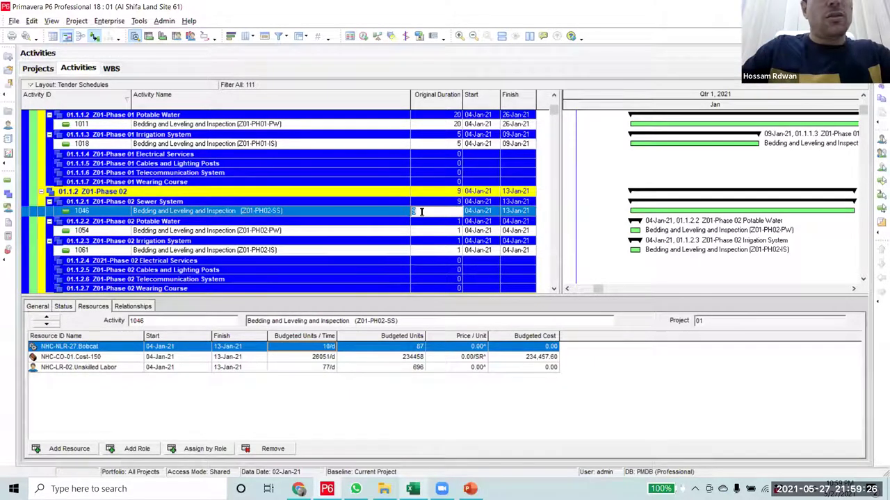
type("12")
left_click(395, 213)
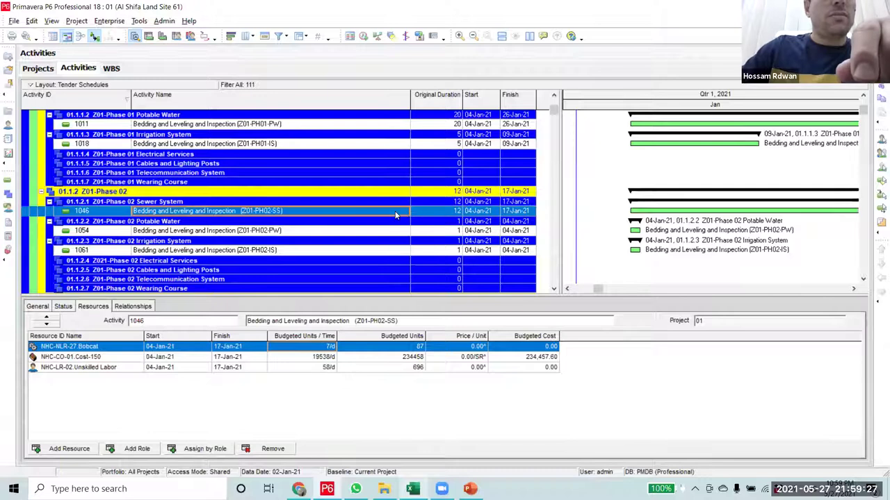
left_click(445, 212)
type("13")
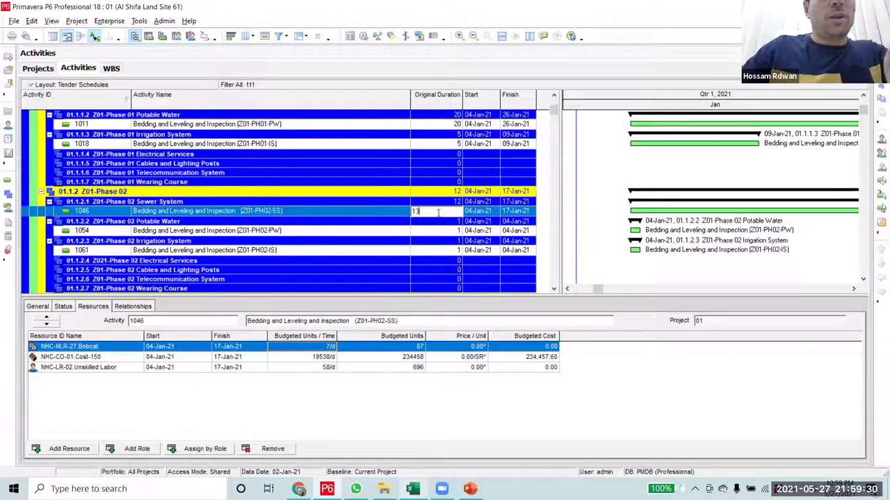
left_click(394, 210)
left_click(446, 211)
type("14")
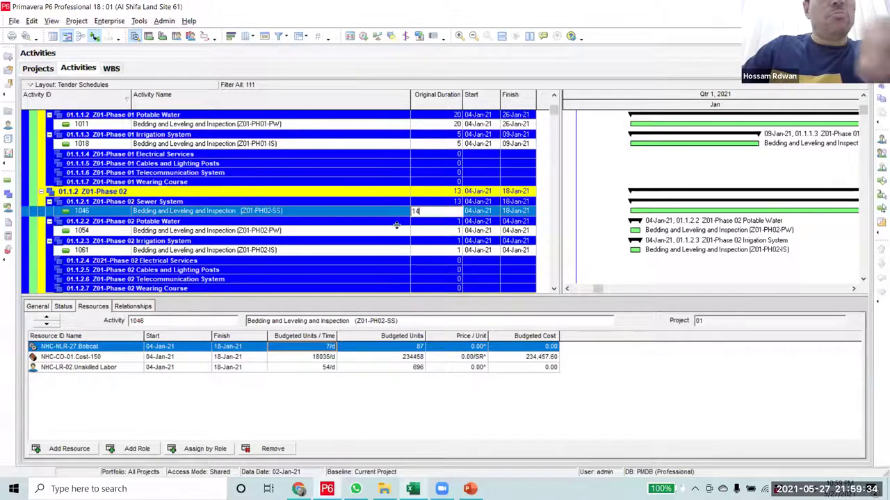
left_click(391, 212)
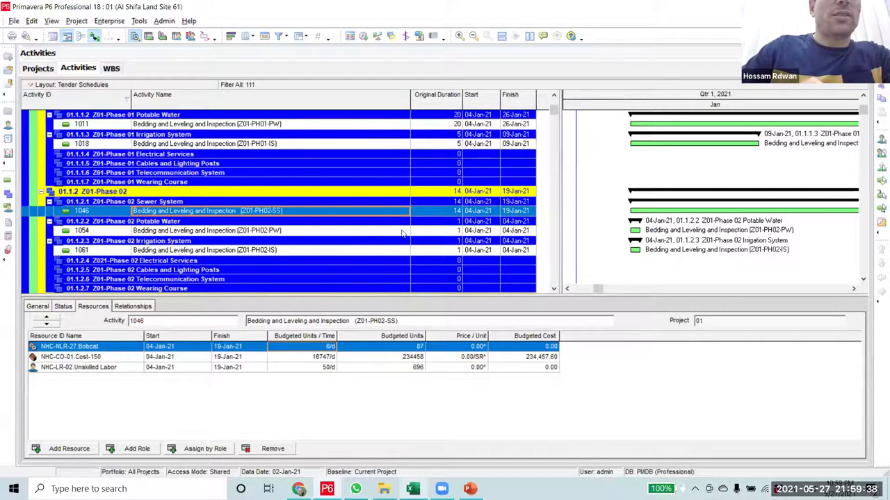
- Set Potable Water activity 1054's original duration to 17 days
left_click(443, 235)
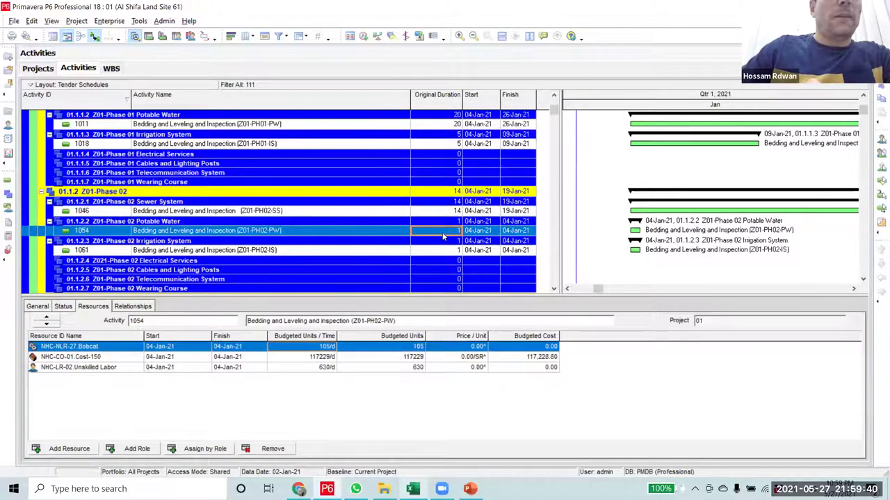
left_click(443, 234)
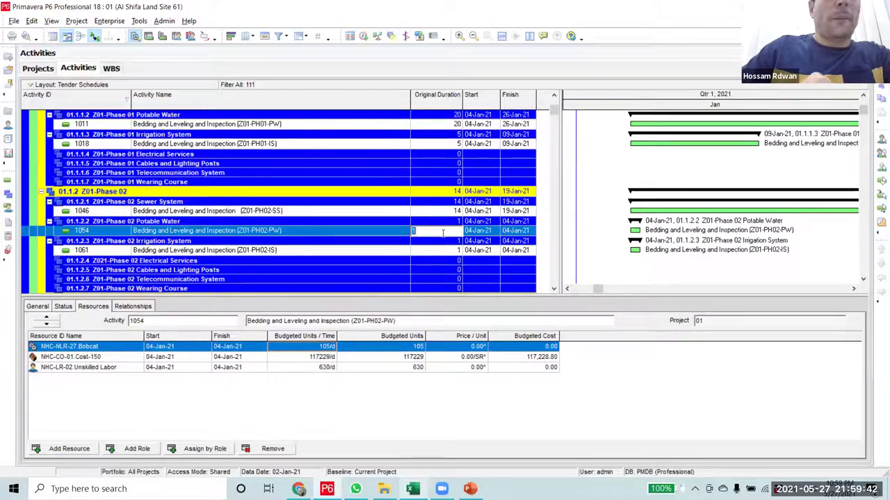
type("14")
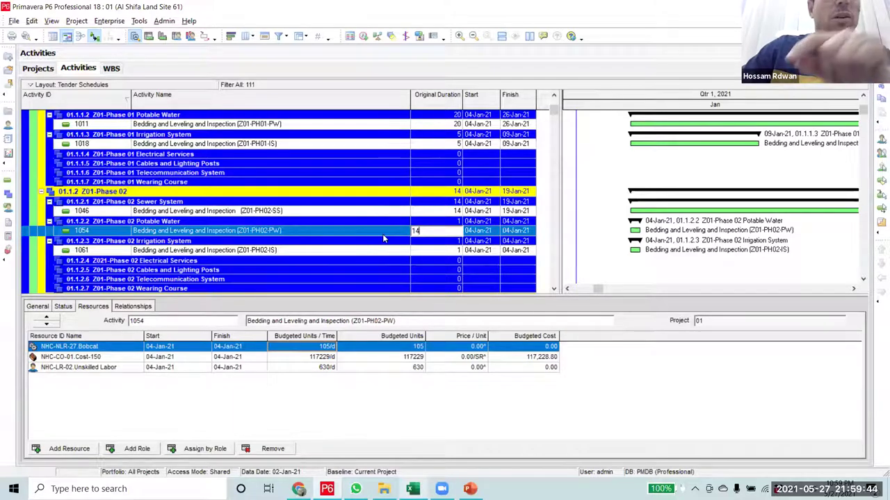
left_click(383, 233)
left_click(448, 232)
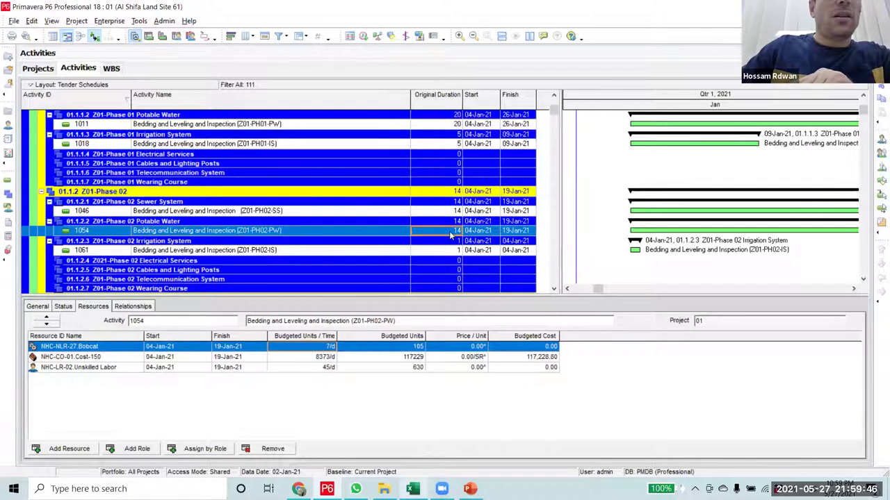
type("15")
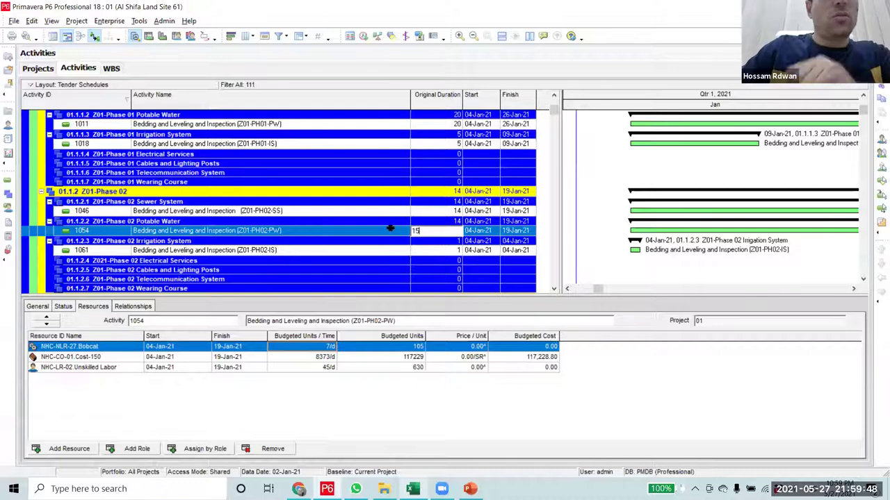
left_click(390, 228)
left_click(445, 230)
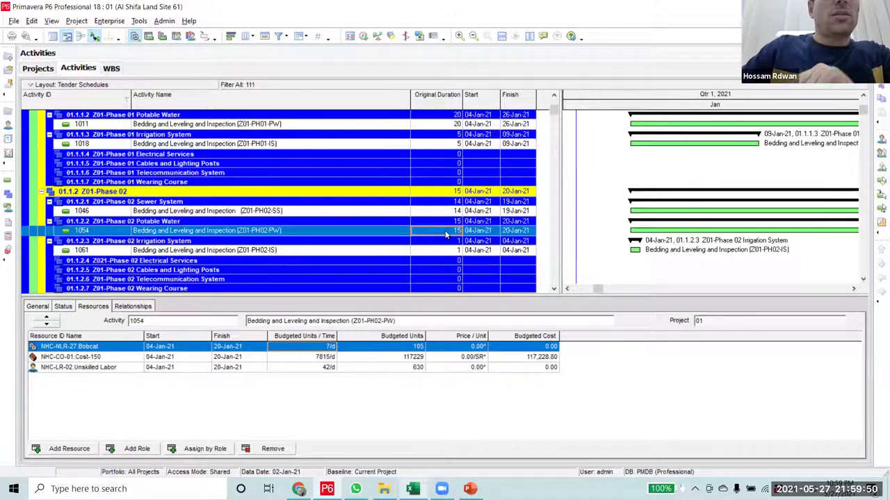
type("16")
key("Return")
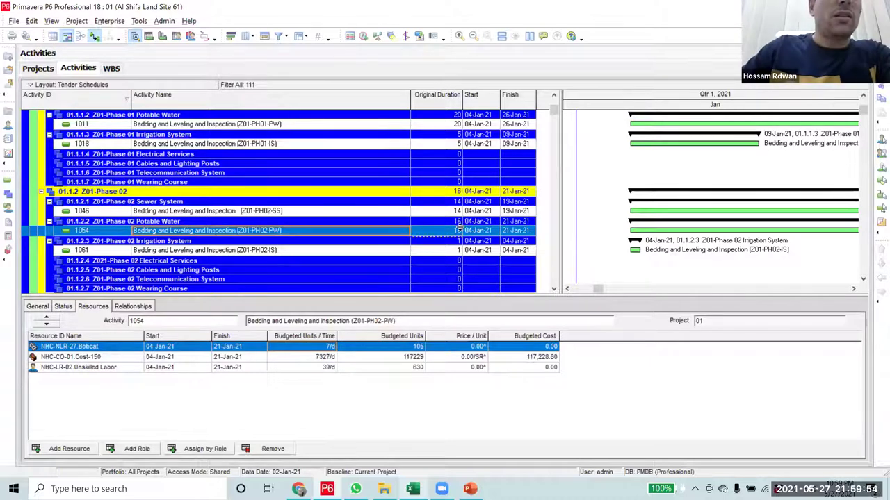
left_click(450, 231)
type("17")
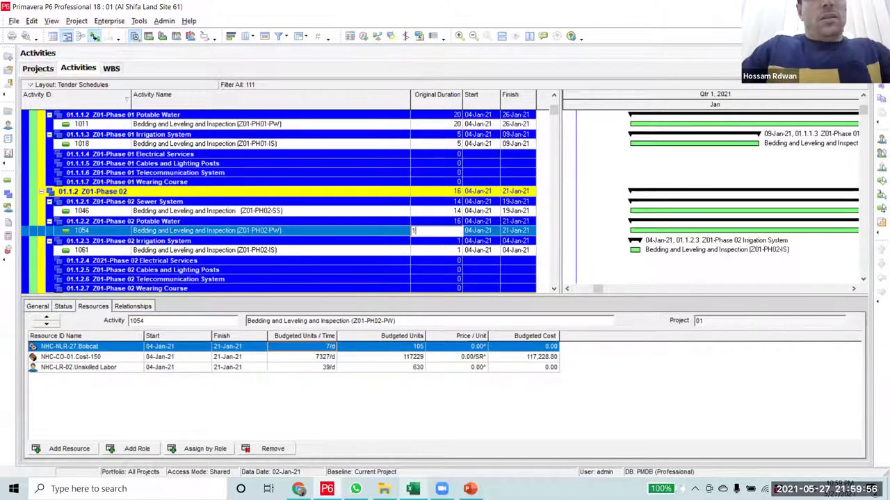
left_click(381, 230)
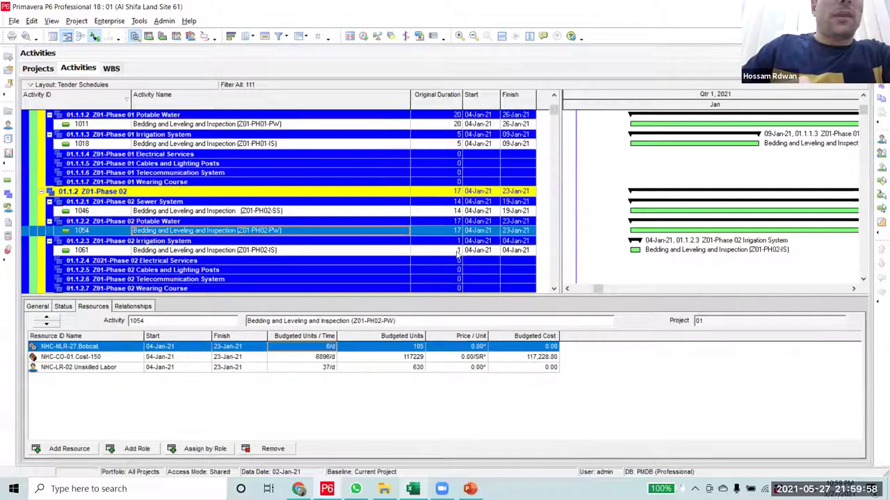
- Set Irrigation System activity 1061's original duration to 5 days
left_click(451, 255)
left_click(452, 253)
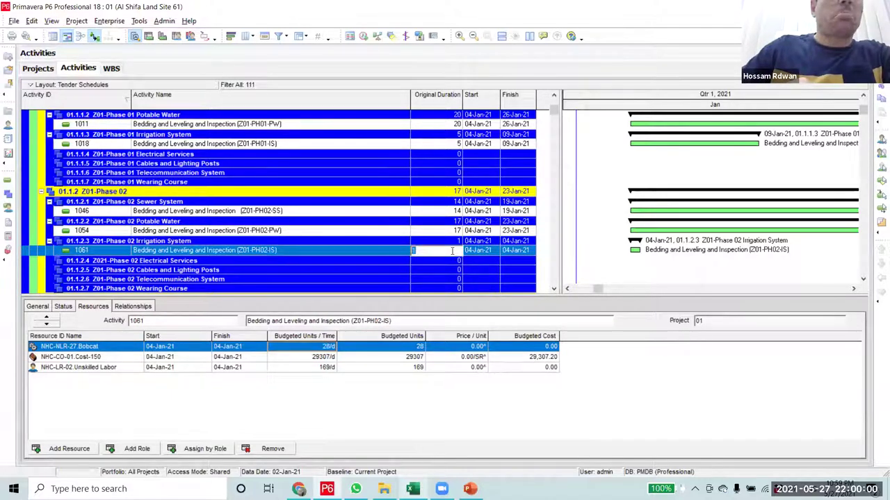
type("6")
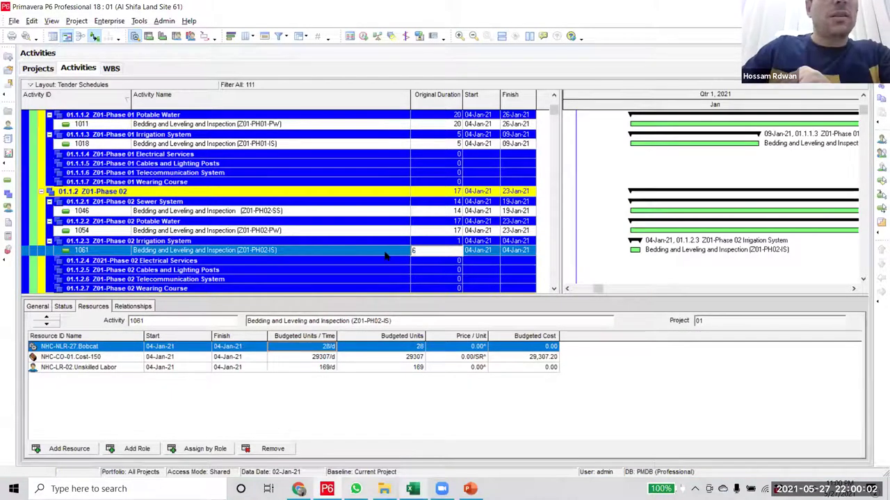
key("Return")
left_click(451, 250)
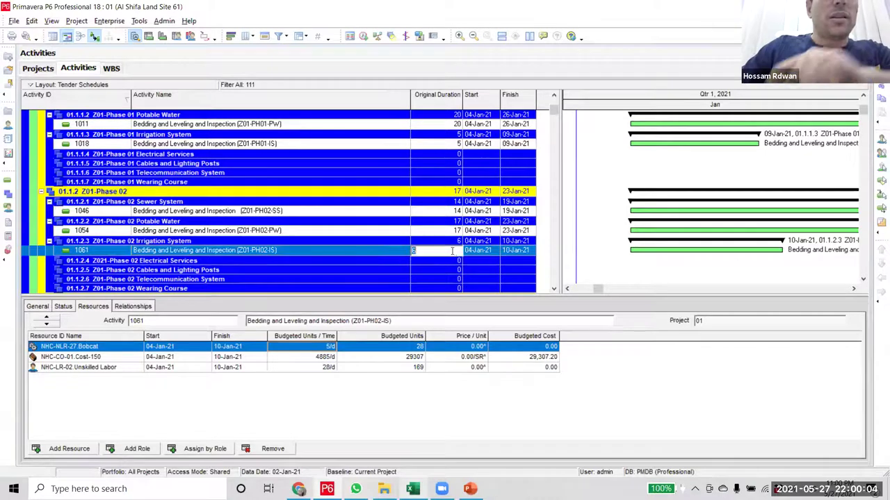
type("5")
key("Return")
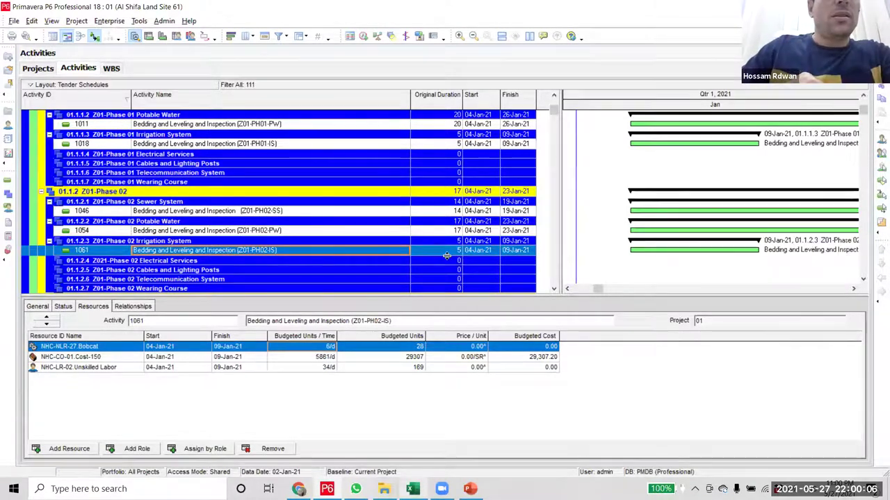
scroll(447, 256, "down", 1)
- Check resources for activities 1046, 1054 and 1061 and scroll through the activity list
left_click(439, 183)
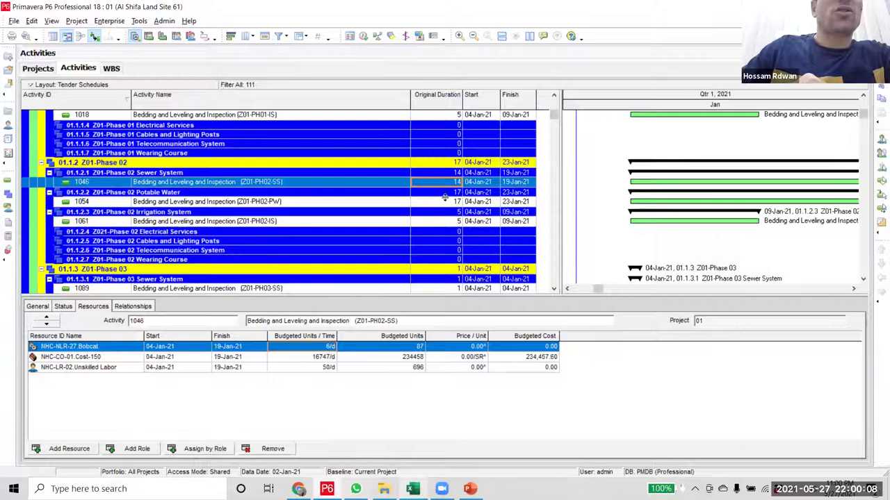
left_click(444, 204)
left_click(445, 223)
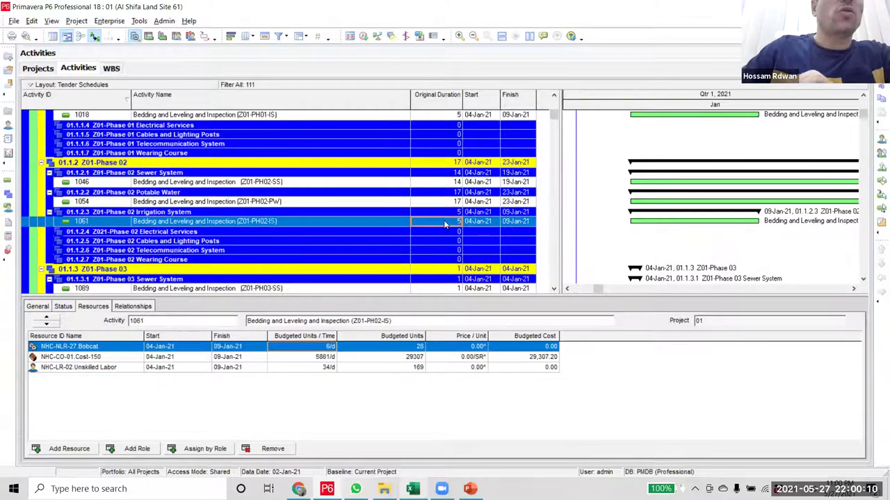
scroll(446, 224, "down", 2)
scroll(446, 224, "down", 3)
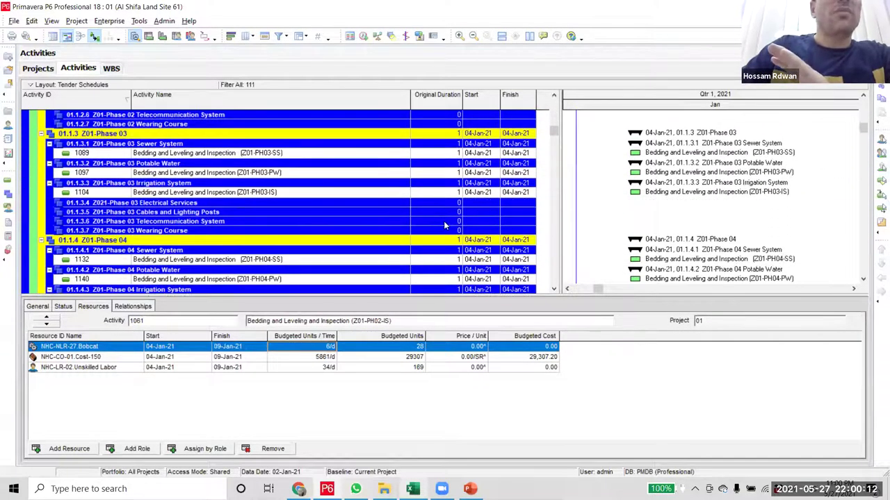
scroll(445, 225, "up", 1)
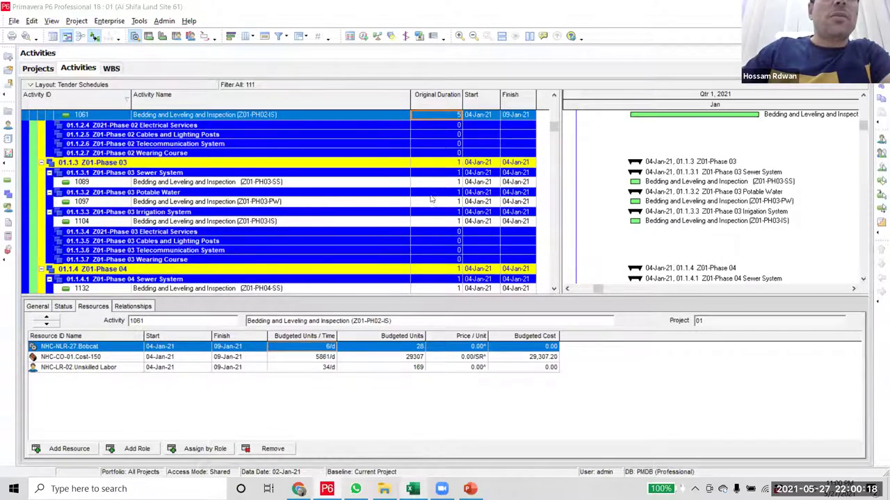
scroll(448, 177, "up", 2)
scroll(448, 178, "up", 1)
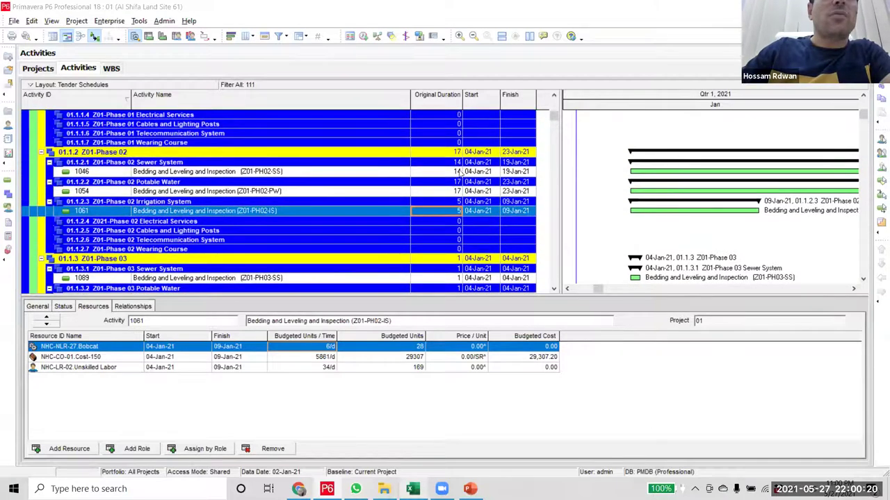
scroll(449, 202, "up", 2)
scroll(448, 216, "up", 1)
scroll(449, 209, "down", 2)
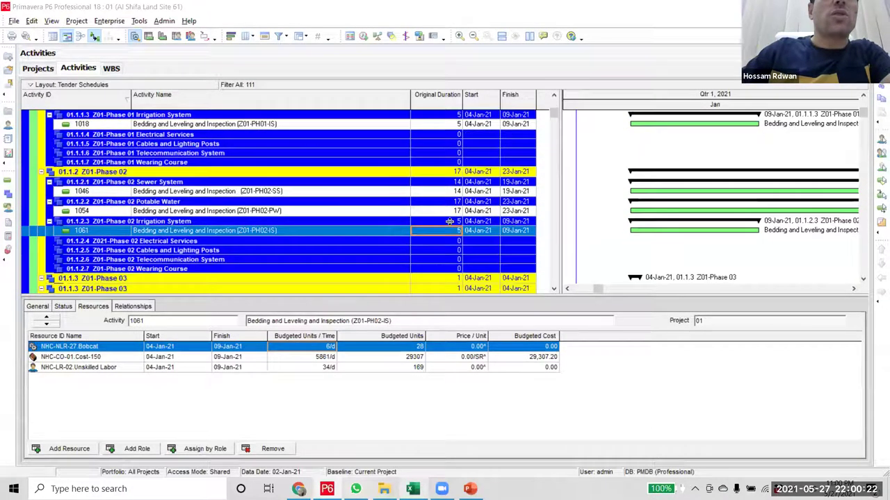
scroll(449, 170, "down", 2)
- Fill the 17-day duration down from activity 1054 to activity 1620
left_click(448, 163)
left_click_drag(554, 118, 558, 308)
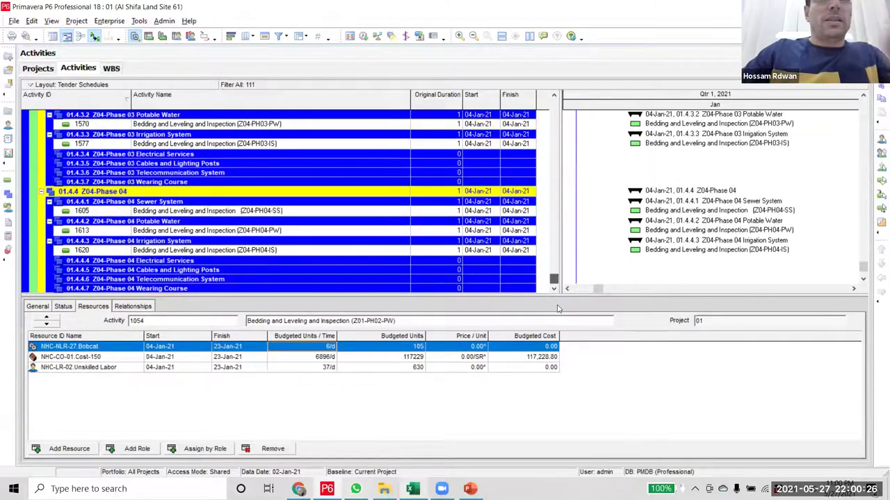
left_click(455, 251, "shift")
right_click(455, 253)
left_click(490, 261)
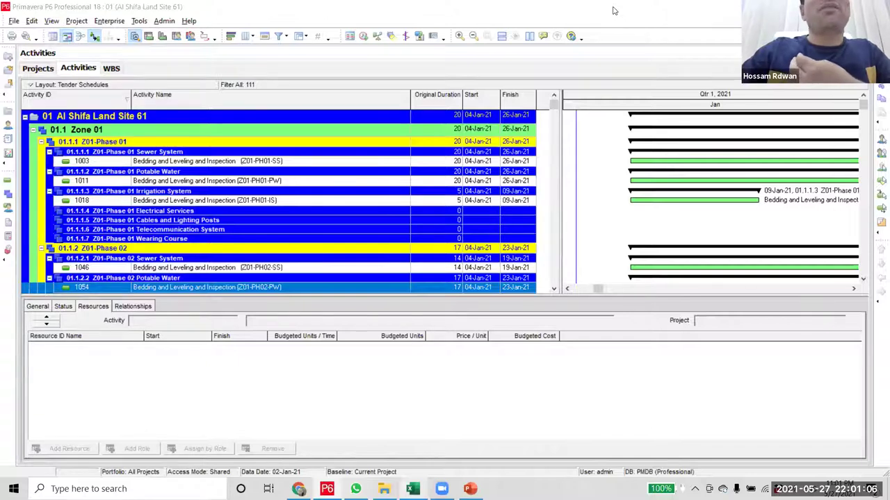
left_click(310, 272)
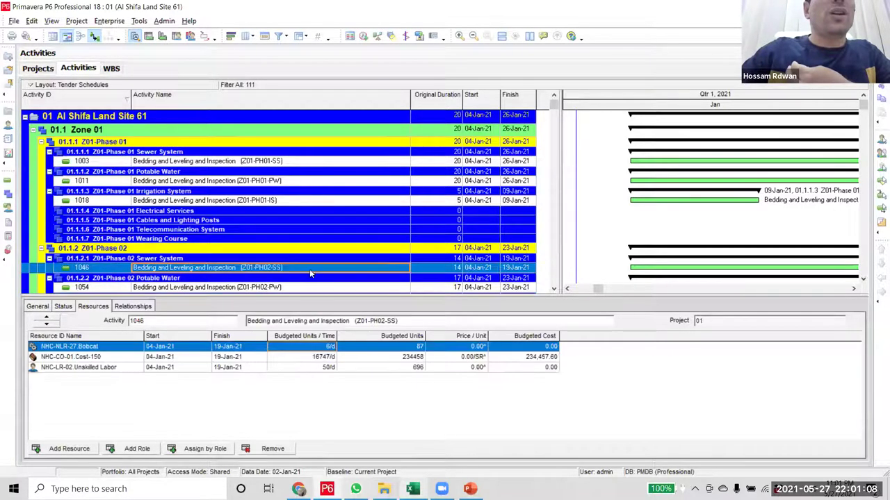
left_click(475, 367)
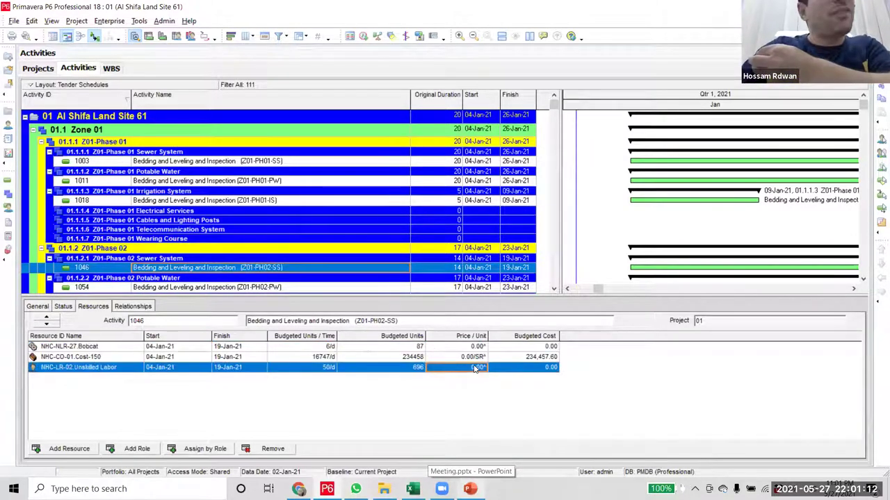
key("Up")
key("Up")
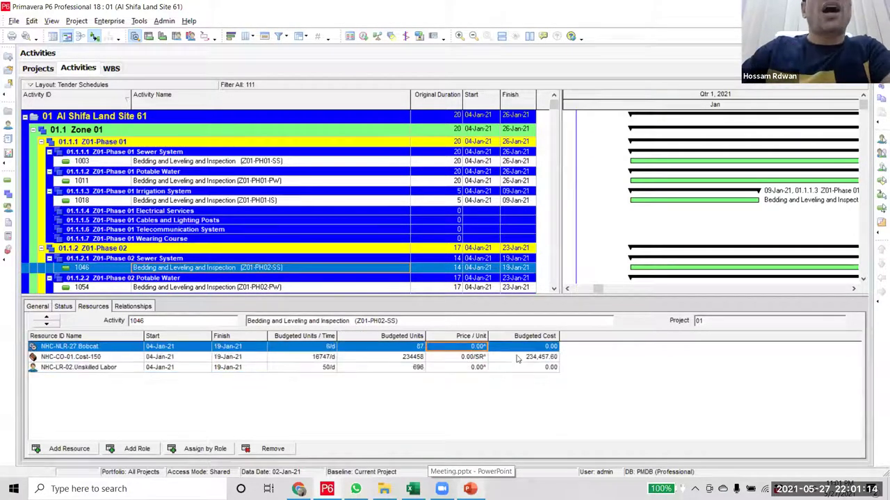
left_click(515, 370)
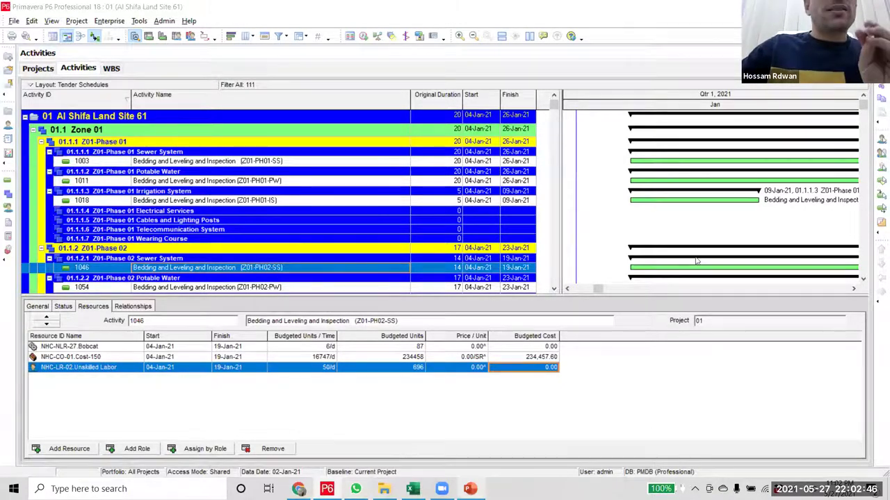
left_click(445, 162)
left_click(445, 202)
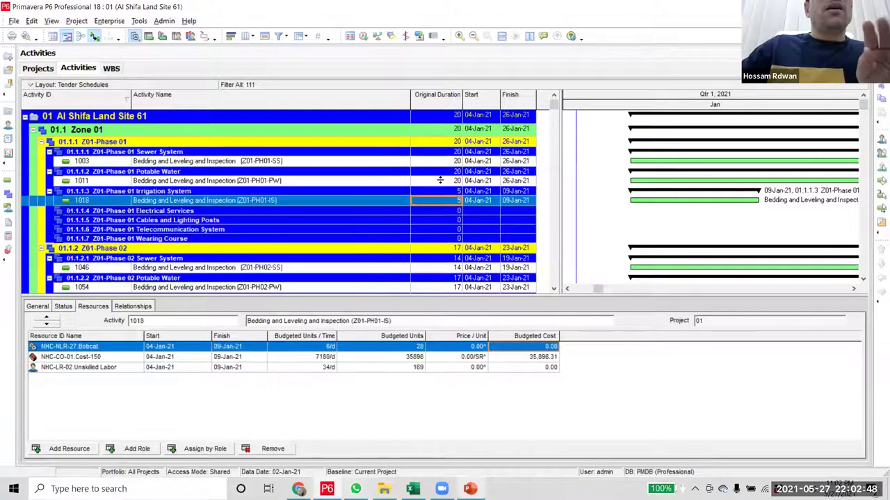
left_click(440, 181)
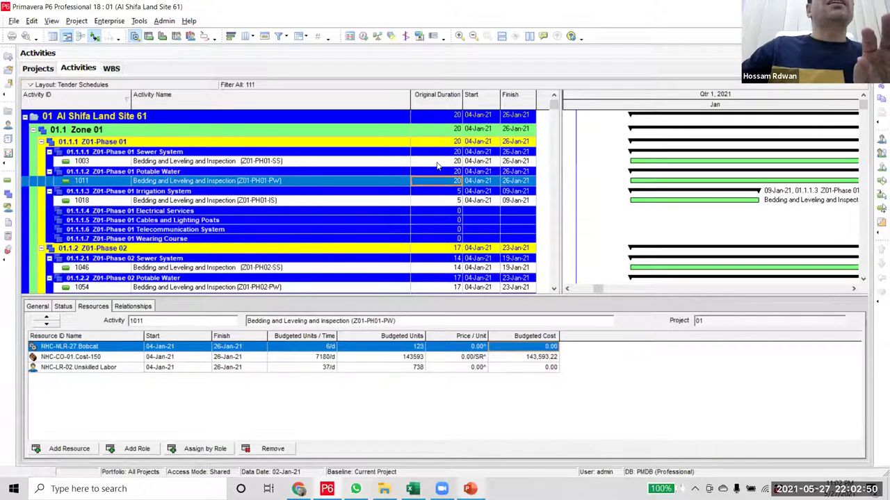
left_click(439, 162)
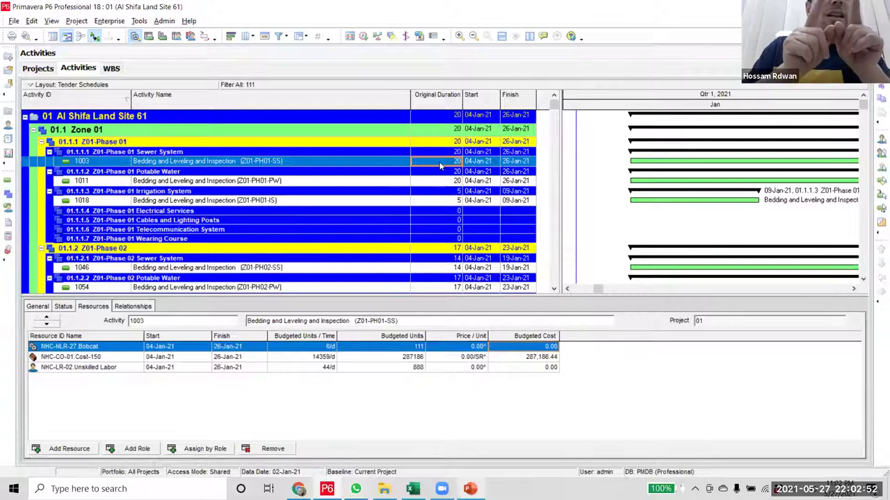